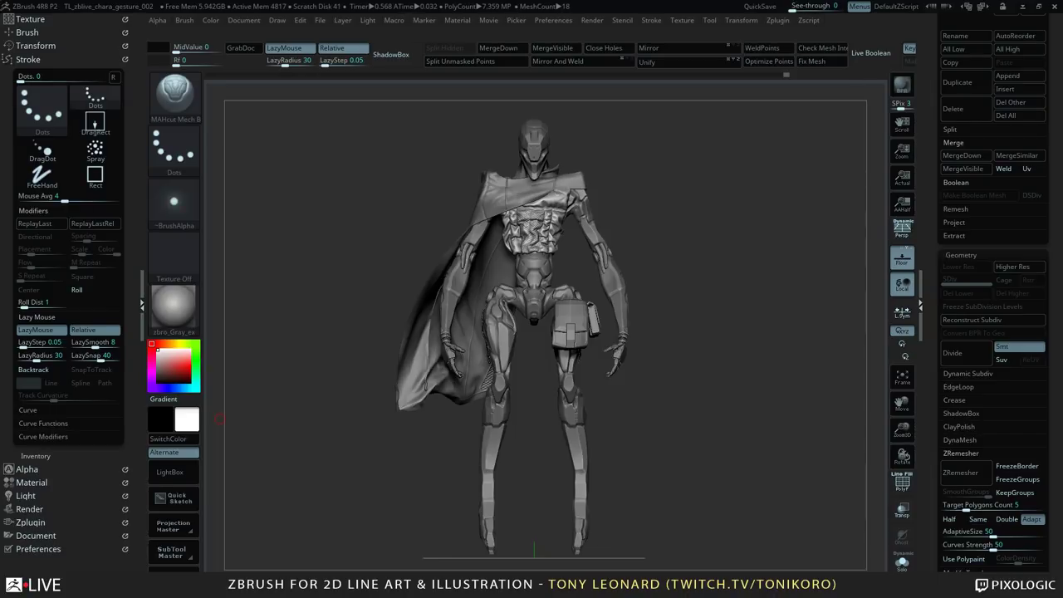
# - Examine the cloaked mech character's full pose and silhouette from the front, three-quarter and rear angles
pyautogui.press('XF86AudioLowerVolume')
pyautogui.moveTo(344, 225)
pyautogui.mouseDown()
pyautogui.moveTo(764, 285)
pyautogui.moveTo(738, 377)
pyautogui.mouseUp()
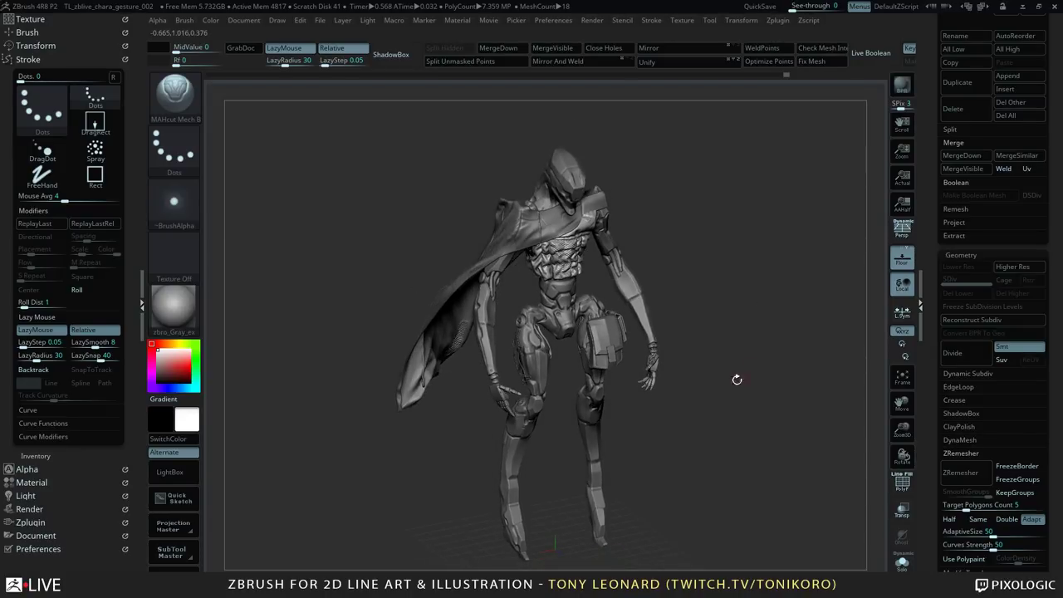
pyautogui.moveTo(724, 316)
pyautogui.keyDown('alt'); pyautogui.mouseDown()
pyautogui.moveTo(697, 251)
pyautogui.moveTo(697, 287)
pyautogui.mouseUp(); pyautogui.keyUp('alt')
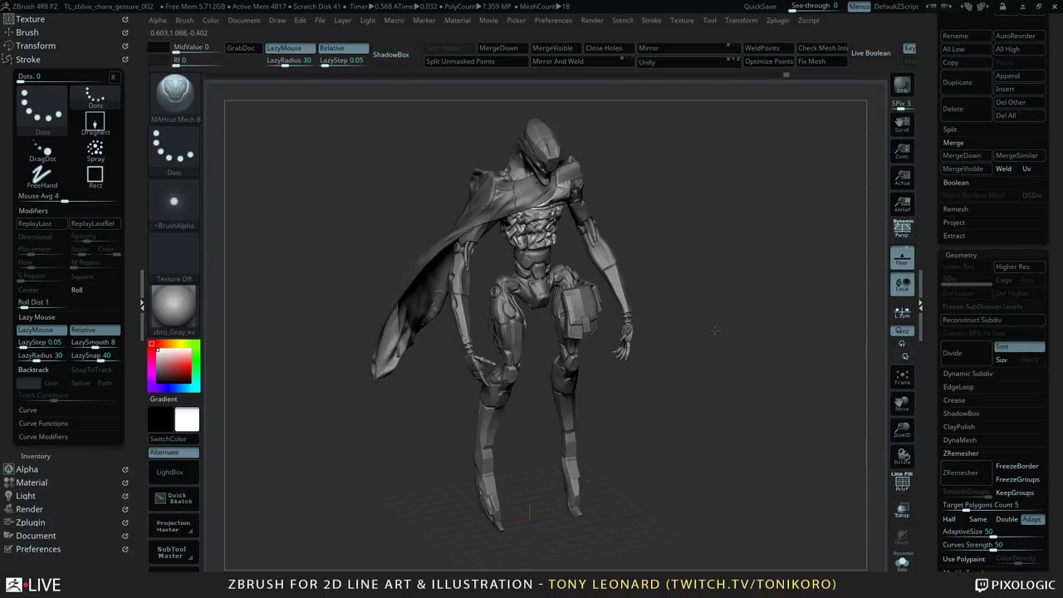
pyautogui.moveTo(710, 363); pyautogui.dragTo(652, 440)
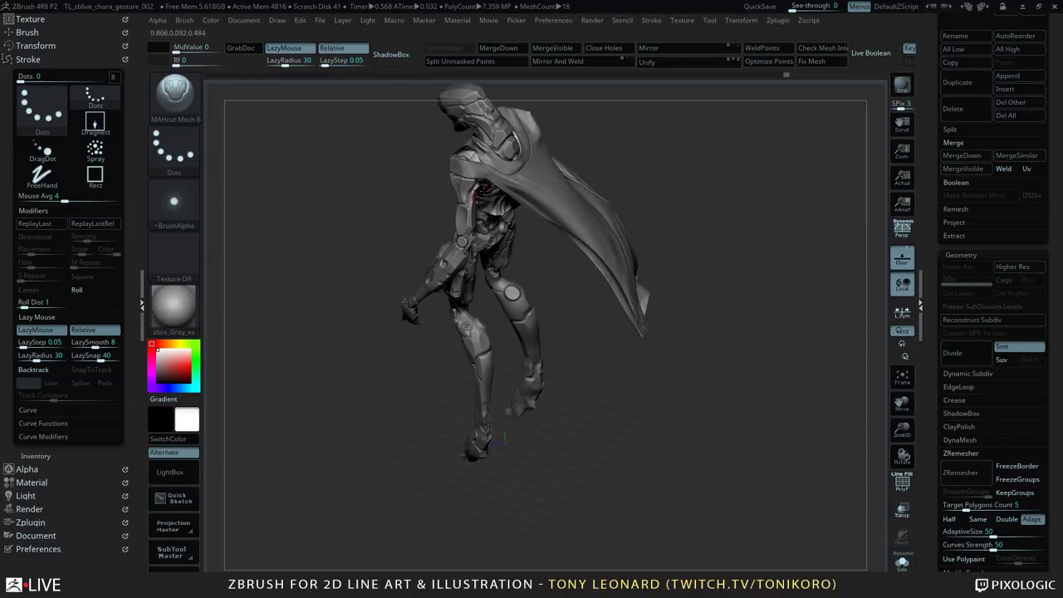
pyautogui.moveTo(715, 221); pyautogui.dragTo(460, 159)
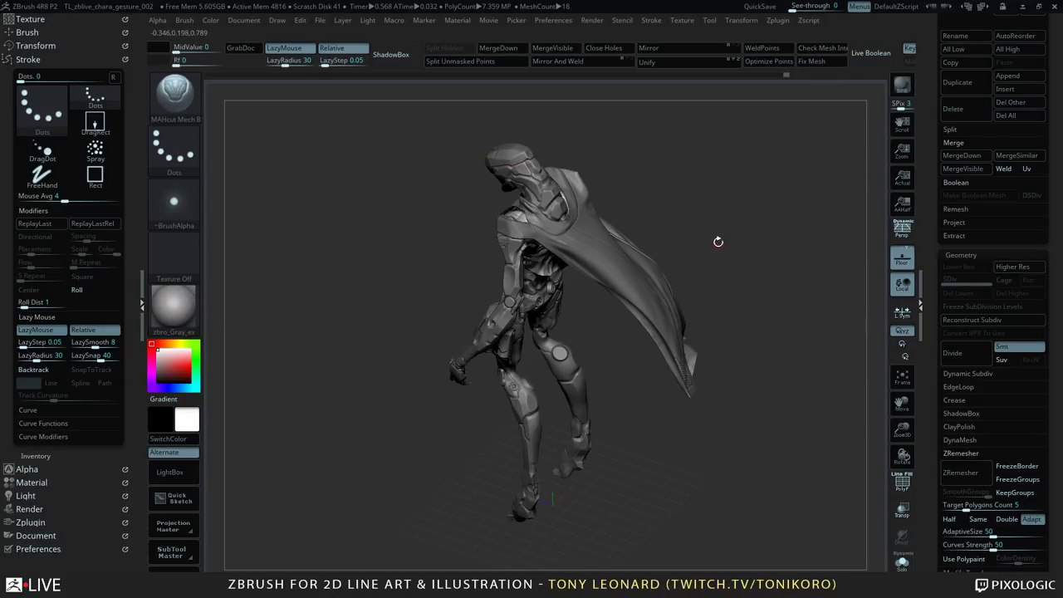
pyautogui.moveTo(719, 212); pyautogui.dragTo(766, 254)
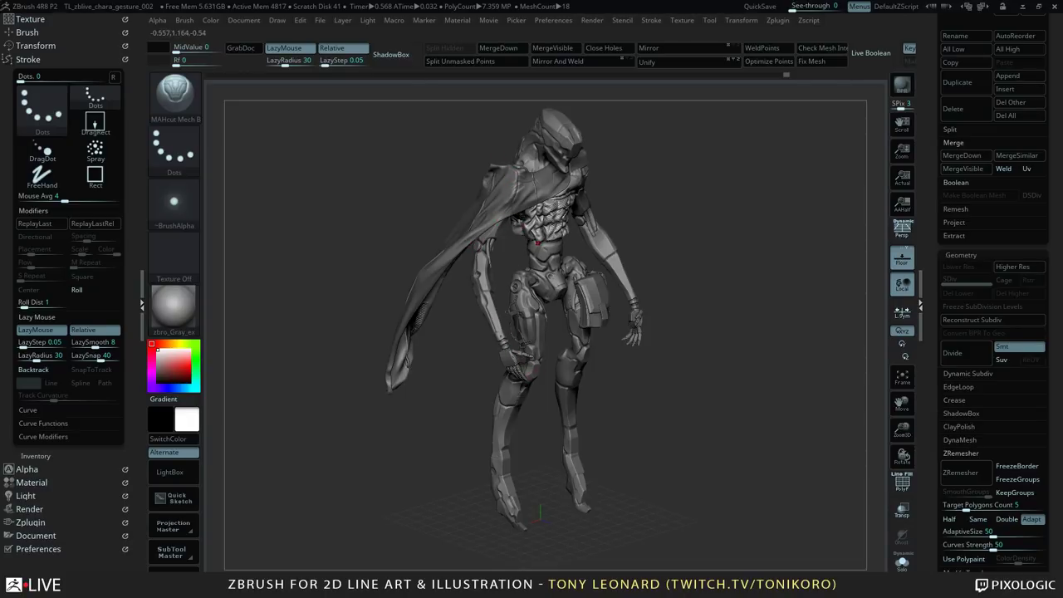
pyautogui.moveTo(719, 323); pyautogui.dragTo(561, 466)
pyautogui.moveTo(728, 337); pyautogui.dragTo(658, 349)
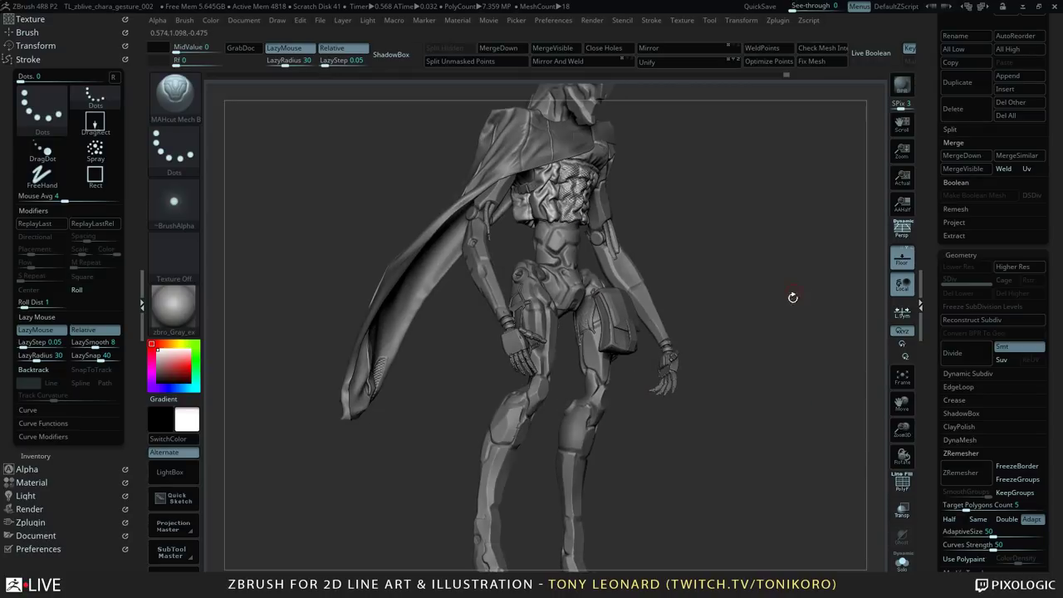
pyautogui.moveTo(794, 299); pyautogui.dragTo(706, 315)
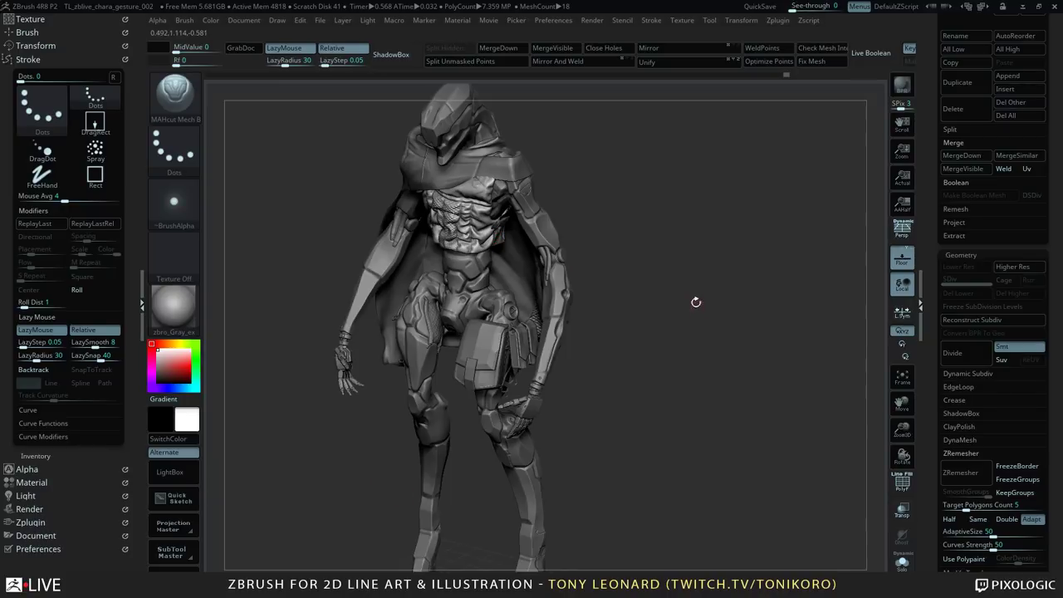
pyautogui.moveTo(678, 351)
pyautogui.keyDown('alt'); pyautogui.mouseDown()
pyautogui.moveTo(693, 334)
pyautogui.moveTo(664, 364)
pyautogui.mouseUp(); pyautogui.keyUp('alt')
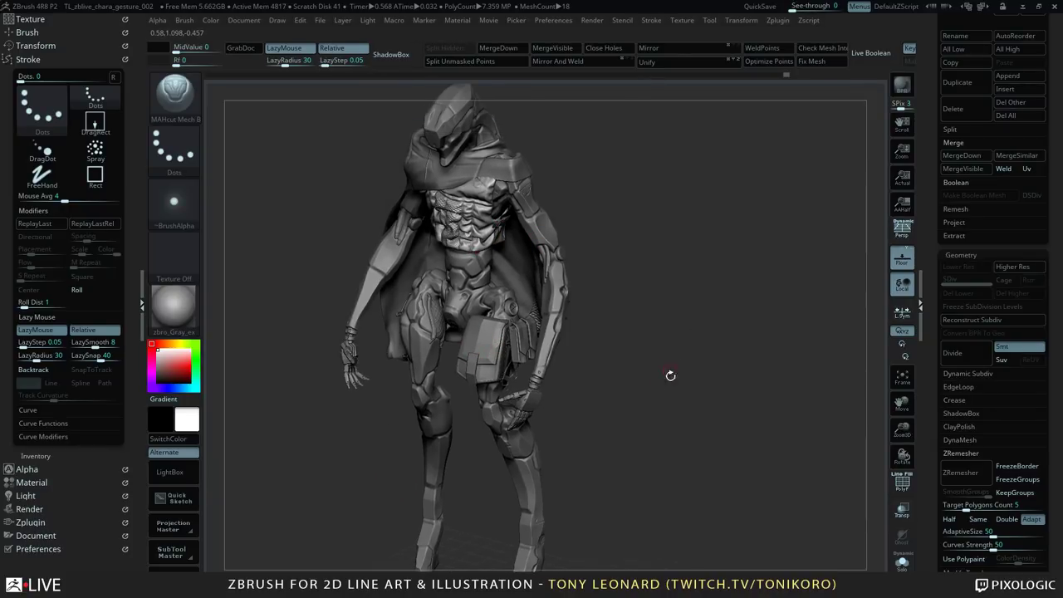
pyautogui.moveTo(591, 409); pyautogui.dragTo(670, 322)
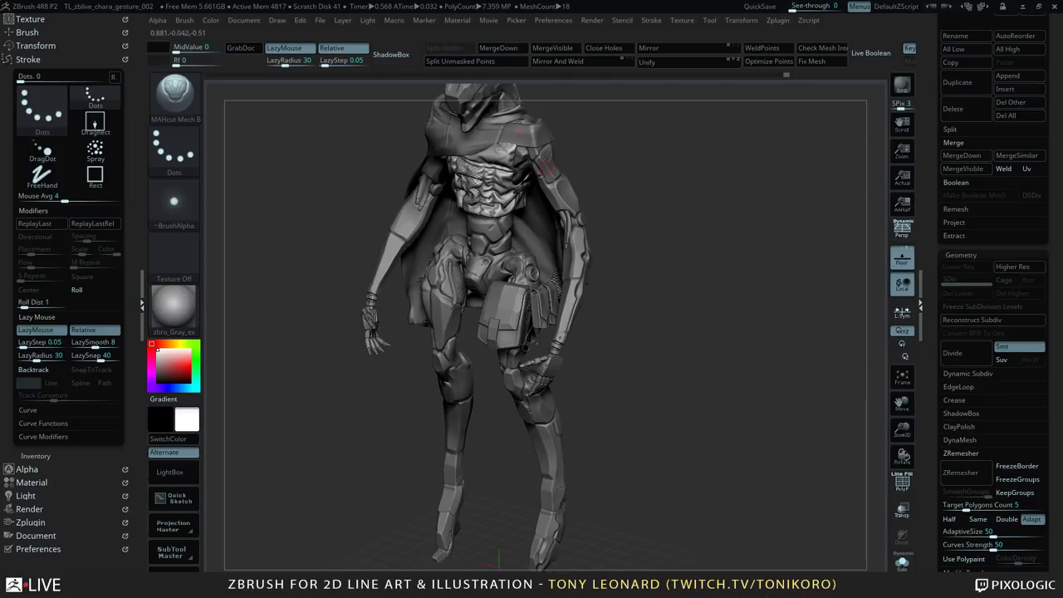
pyautogui.moveTo(703, 283); pyautogui.dragTo(708, 314)
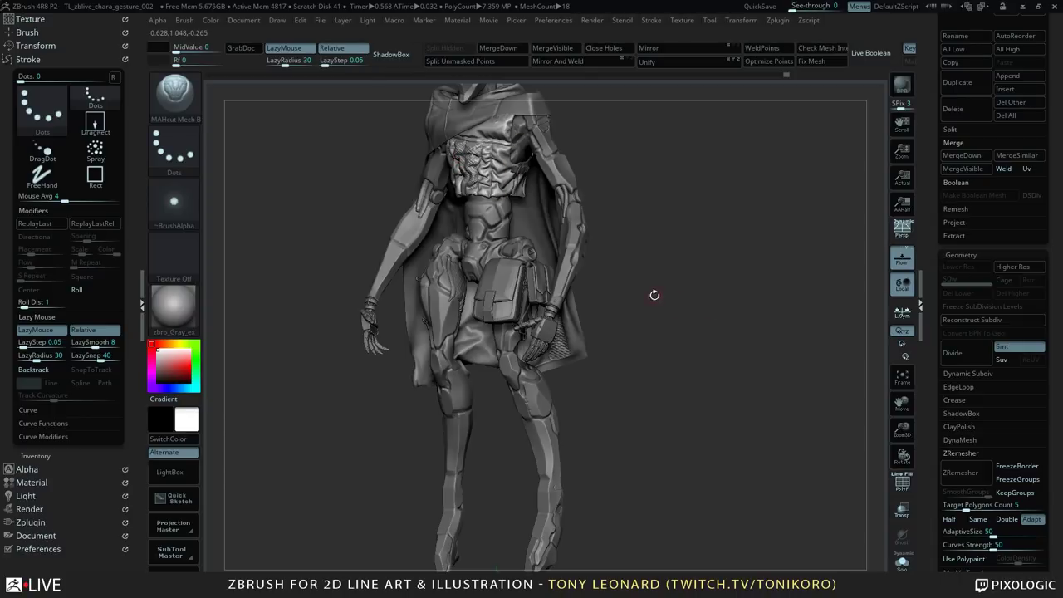
# - Examine the drape and folds of the character's cloak from the side and back
pyautogui.moveTo(654, 294)
pyautogui.mouseDown()
pyautogui.moveTo(724, 295)
pyautogui.moveTo(758, 276)
pyautogui.mouseUp()
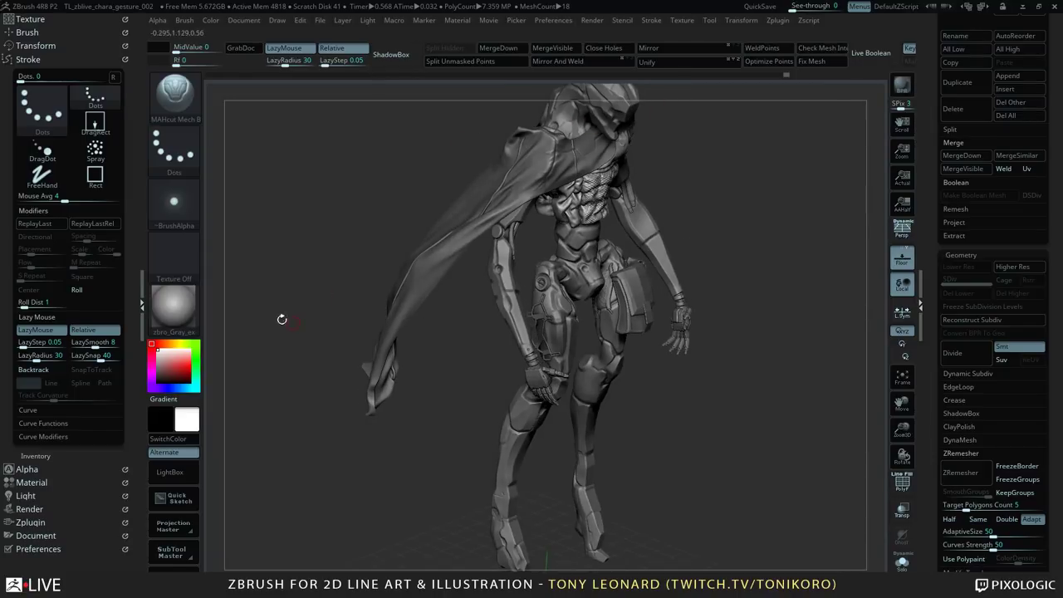
pyautogui.moveTo(289, 293); pyautogui.dragTo(328, 293)
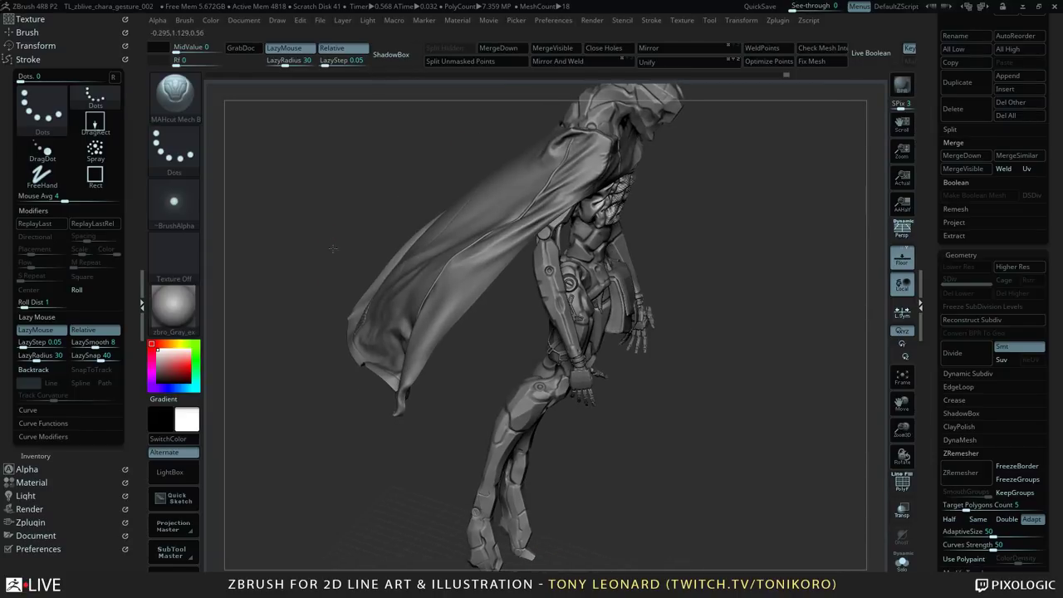
pyautogui.moveTo(332, 248)
pyautogui.mouseDown()
pyautogui.moveTo(378, 335)
pyautogui.moveTo(311, 372)
pyautogui.moveTo(355, 455)
pyautogui.moveTo(357, 432)
pyautogui.mouseUp()
pyautogui.moveTo(752, 408)
pyautogui.mouseDown()
pyautogui.moveTo(764, 380)
pyautogui.moveTo(734, 469)
pyautogui.moveTo(804, 439)
pyautogui.moveTo(569, 125)
pyautogui.mouseUp()
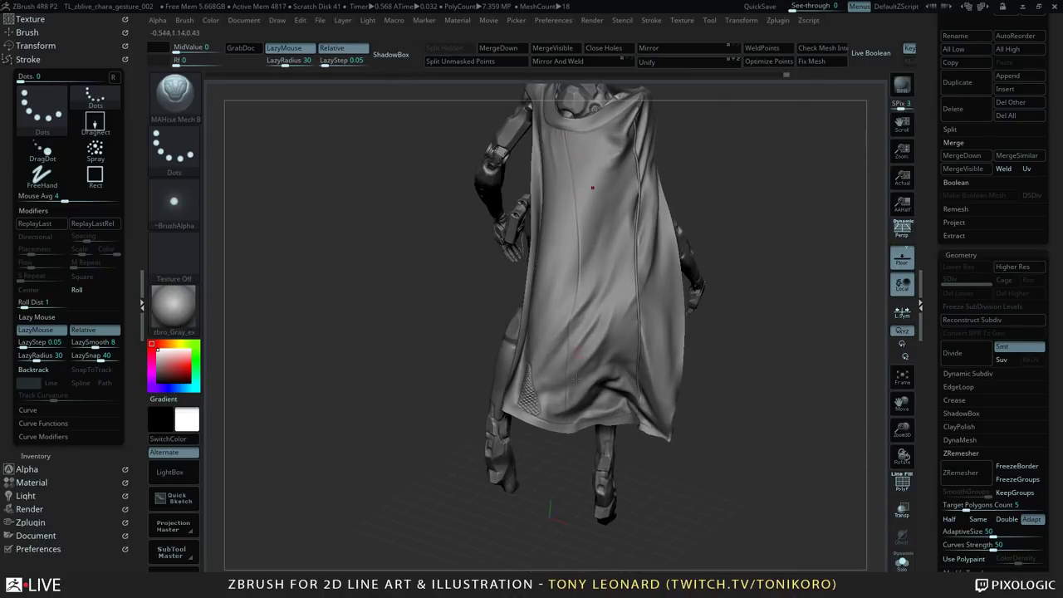
pyautogui.moveTo(774, 405)
pyautogui.mouseDown()
pyautogui.moveTo(797, 391)
pyautogui.moveTo(781, 434)
pyautogui.moveTo(784, 419)
pyautogui.moveTo(753, 423)
pyautogui.moveTo(545, 293)
pyautogui.mouseUp()
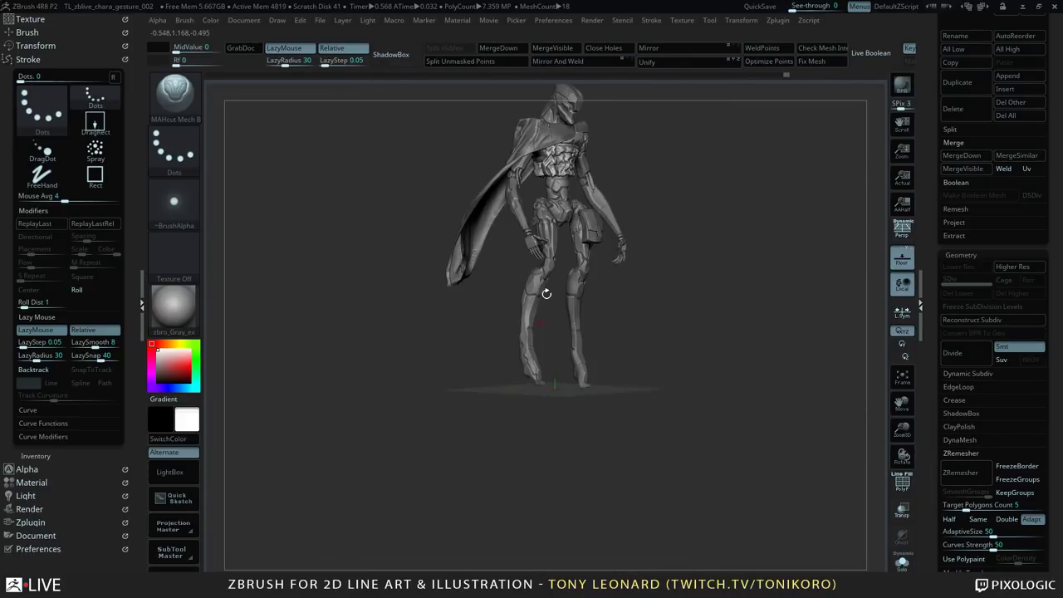
pyautogui.moveTo(757, 331)
pyautogui.mouseDown()
pyautogui.moveTo(683, 342)
pyautogui.moveTo(667, 318)
pyautogui.moveTo(654, 349)
pyautogui.moveTo(355, 366)
pyautogui.mouseUp()
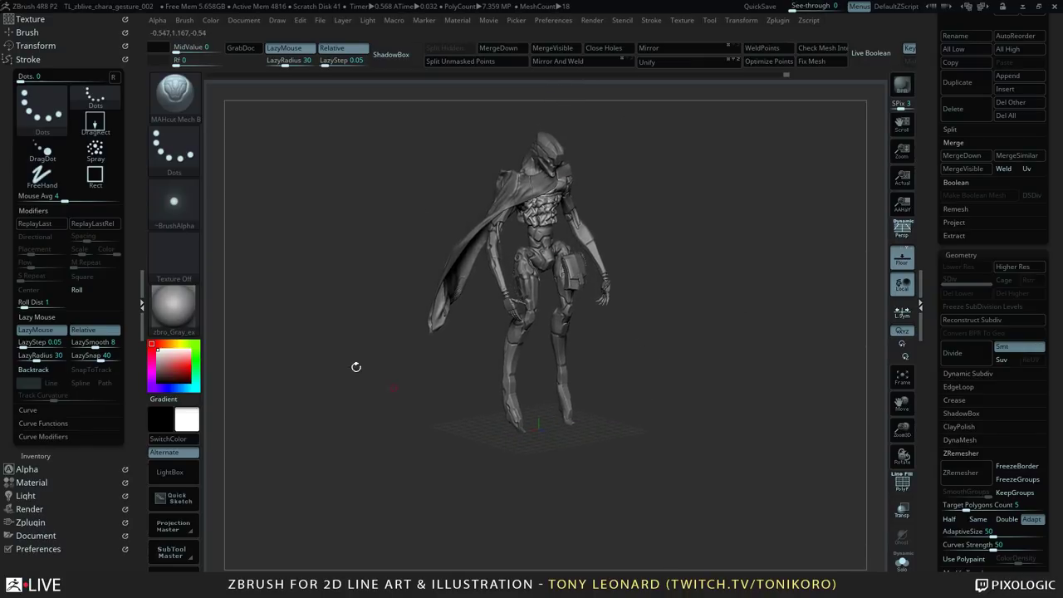
# - Examine the character's torso, hip pouch, arms and legs up close and within the overall stance
pyautogui.keyDown('alt'); pyautogui.moveTo(653, 308); pyautogui.dragTo(711, 422); pyautogui.keyUp('alt')
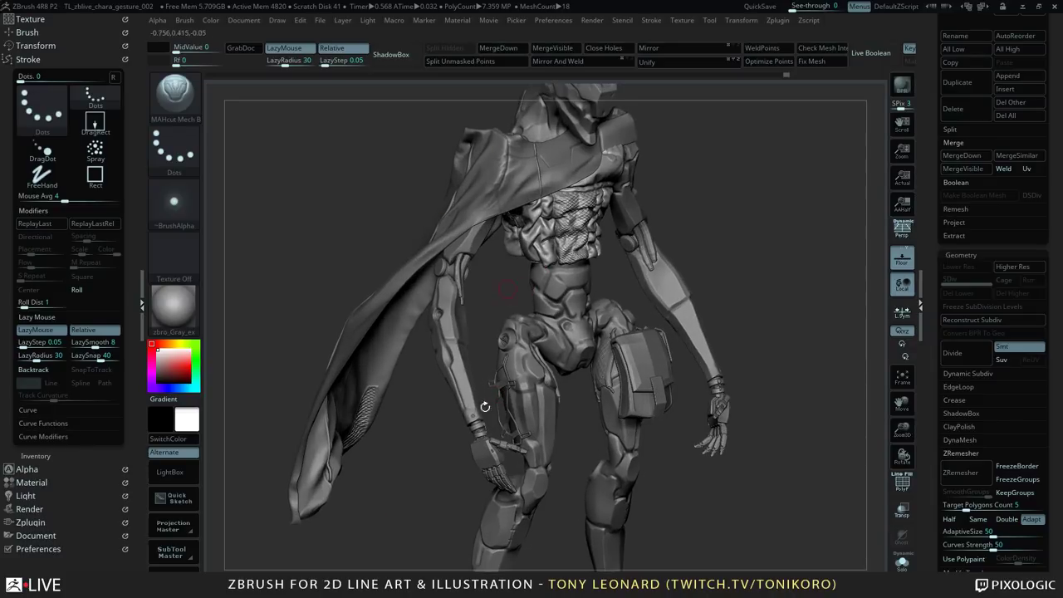
pyautogui.moveTo(753, 275)
pyautogui.mouseDown()
pyautogui.moveTo(770, 271)
pyautogui.moveTo(780, 284)
pyautogui.moveTo(768, 276)
pyautogui.mouseUp()
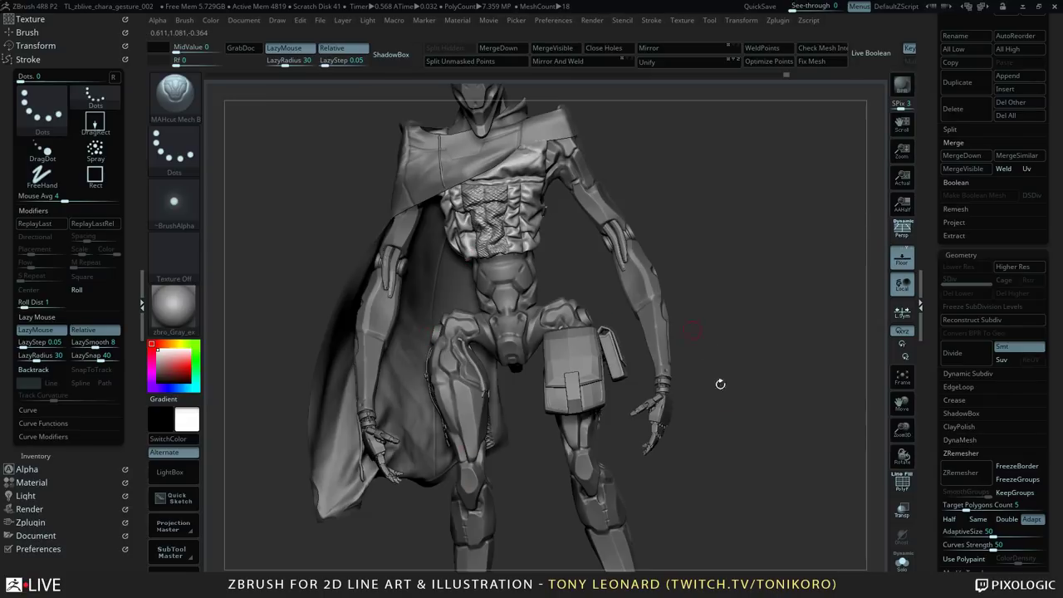
pyautogui.moveTo(720, 384); pyautogui.dragTo(802, 433)
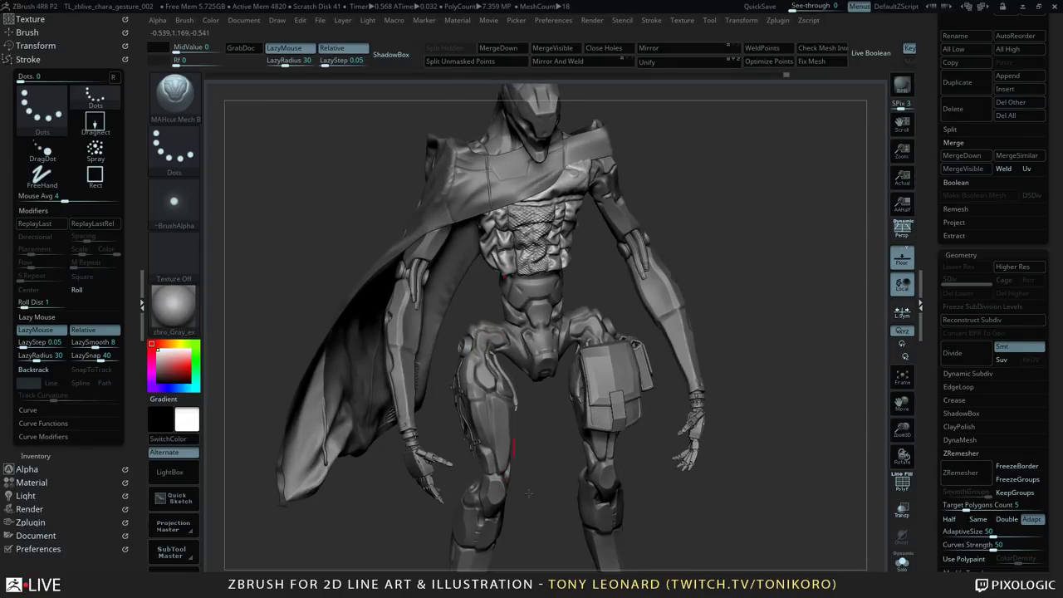
pyautogui.moveTo(737, 436); pyautogui.dragTo(776, 468)
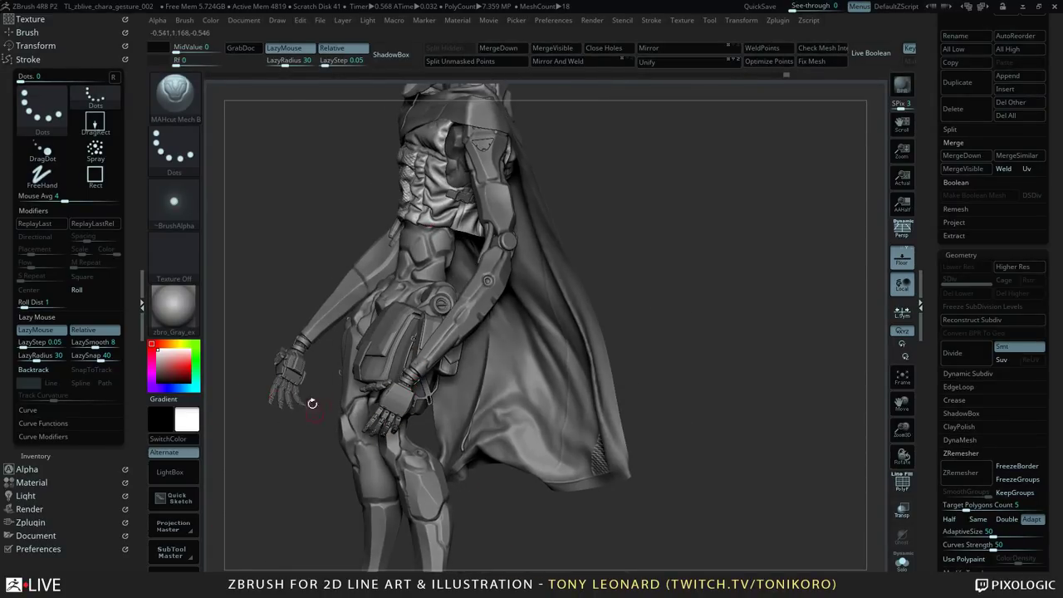
pyautogui.keyDown('alt'); pyautogui.moveTo(568, 535); pyautogui.dragTo(698, 401); pyautogui.keyUp('alt')
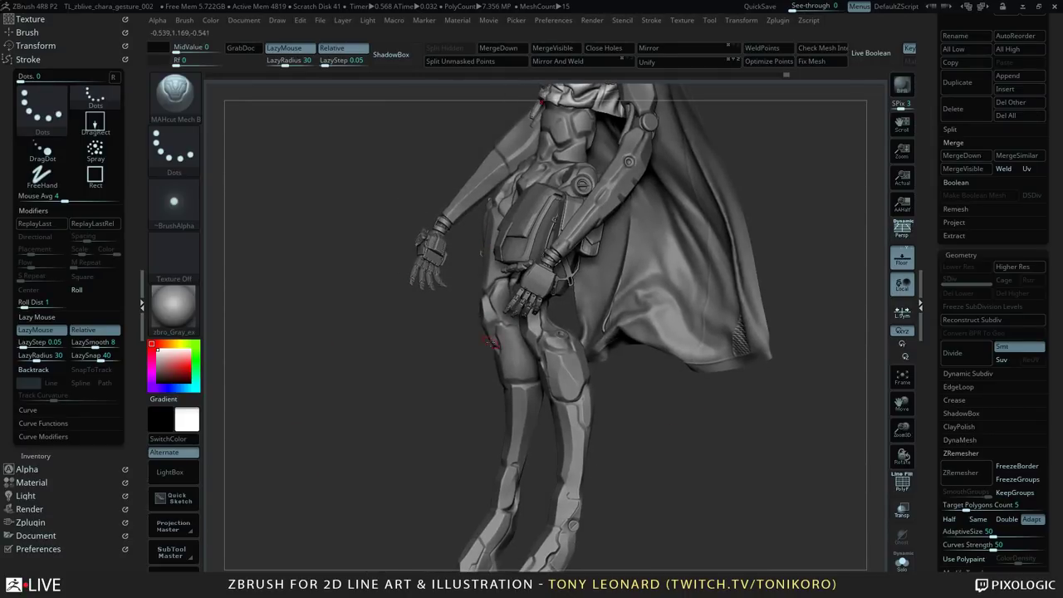
pyautogui.moveTo(668, 443); pyautogui.dragTo(470, 240)
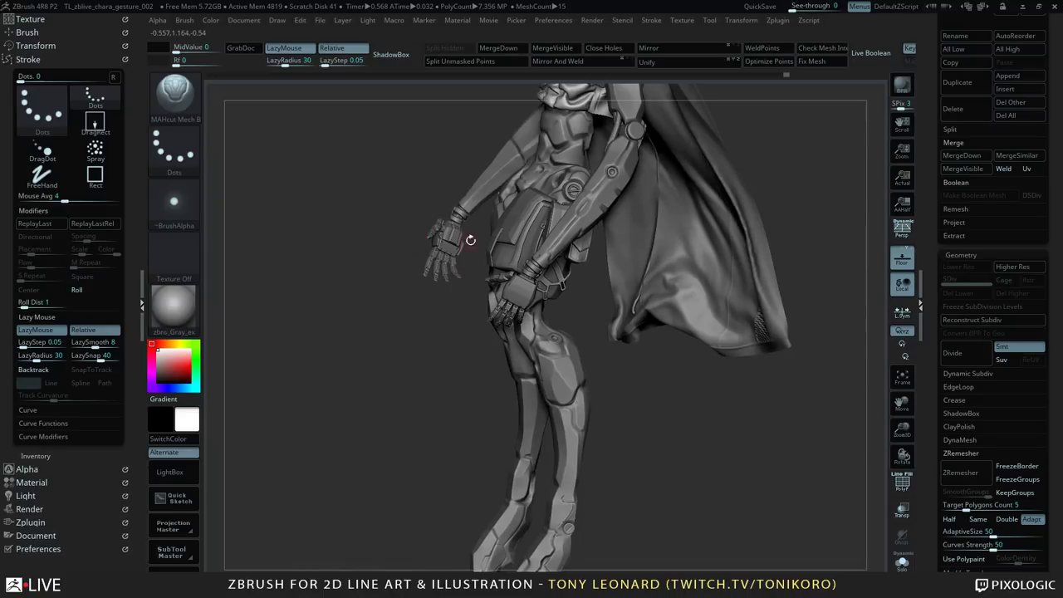
pyautogui.moveTo(412, 393); pyautogui.dragTo(496, 318)
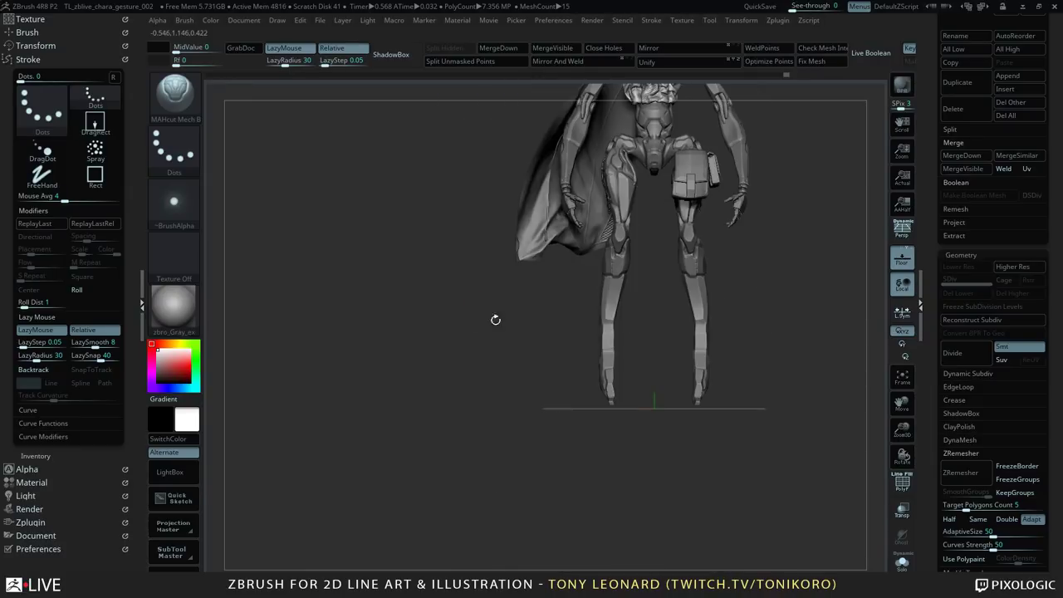
pyautogui.moveTo(621, 384); pyautogui.dragTo(559, 186)
pyautogui.moveTo(680, 332); pyautogui.dragTo(711, 335)
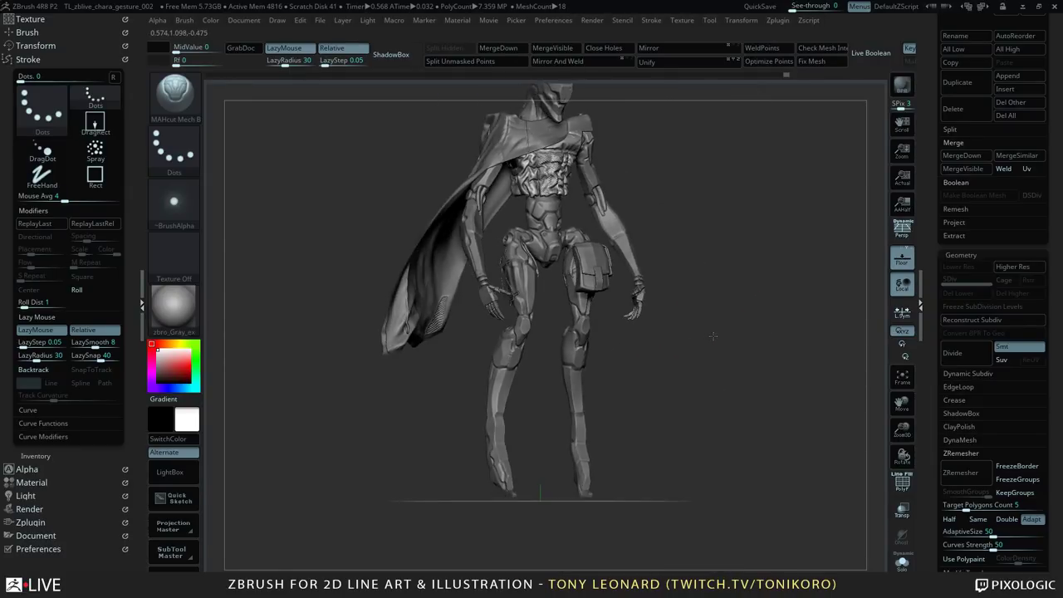
pyautogui.moveTo(368, 256); pyautogui.dragTo(335, 289)
pyautogui.moveTo(706, 280); pyautogui.dragTo(595, 216)
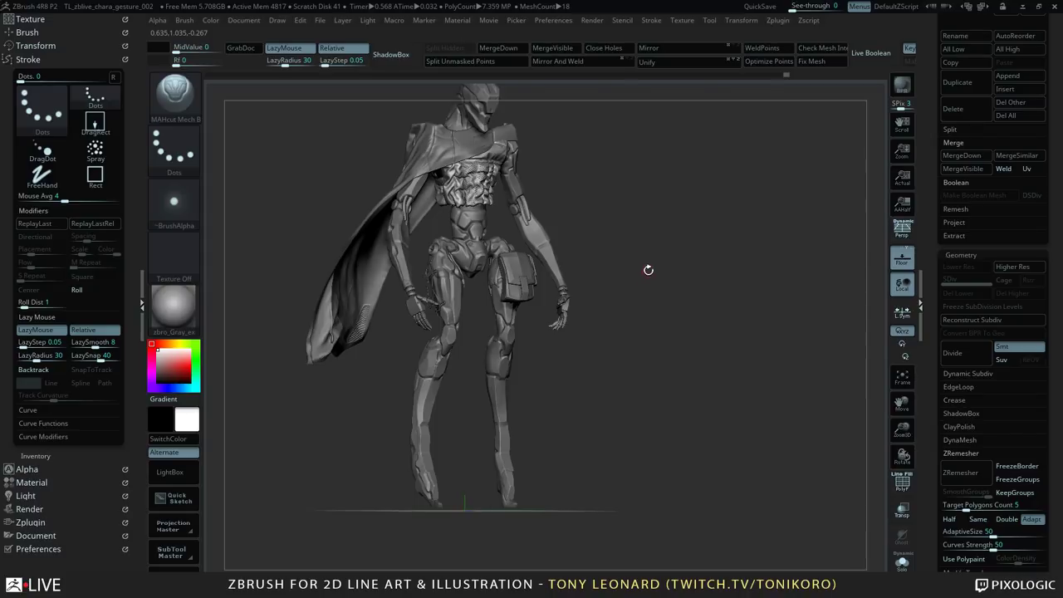
pyautogui.moveTo(645, 315); pyautogui.dragTo(676, 317)
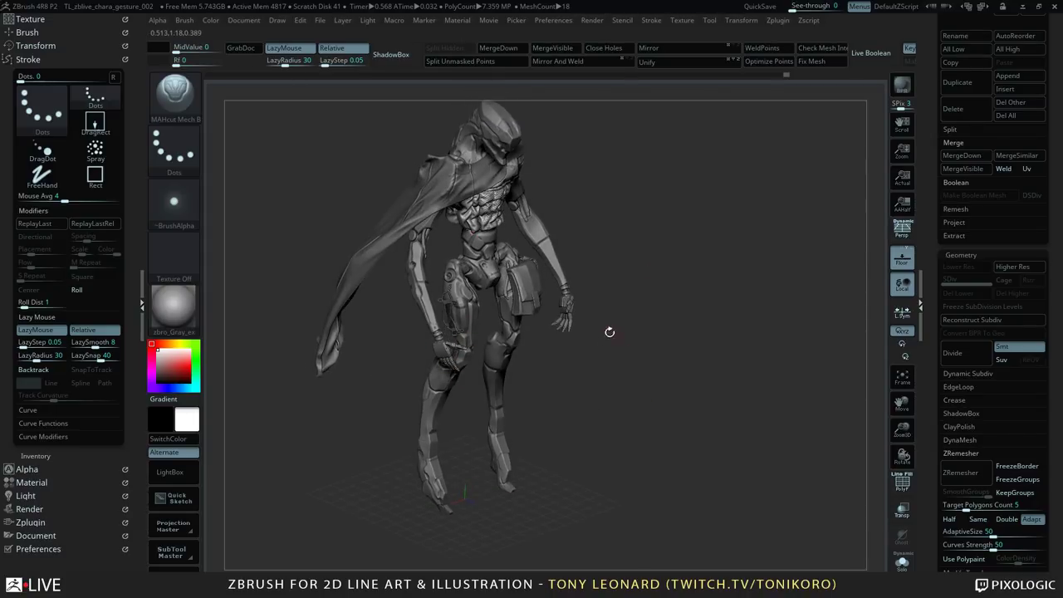
pyautogui.keyDown('alt'); pyautogui.moveTo(609, 333); pyautogui.dragTo(623, 358); pyautogui.keyUp('alt')
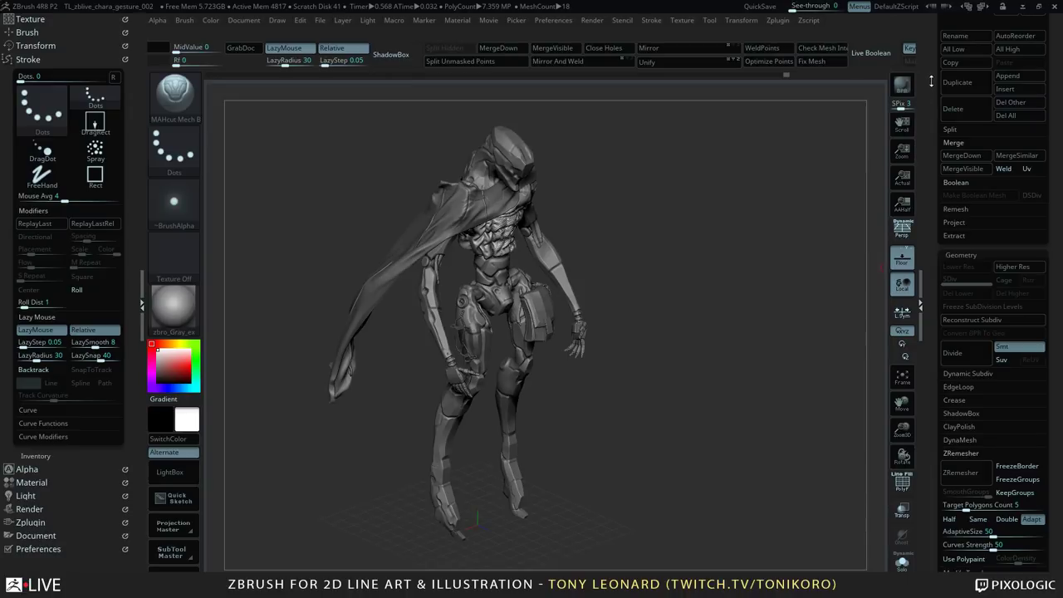
# - Select the Skin_ZSphere2 subtool and isolate it with Solo mode
pyautogui.moveTo(930, 82); pyautogui.dragTo(933, 222)
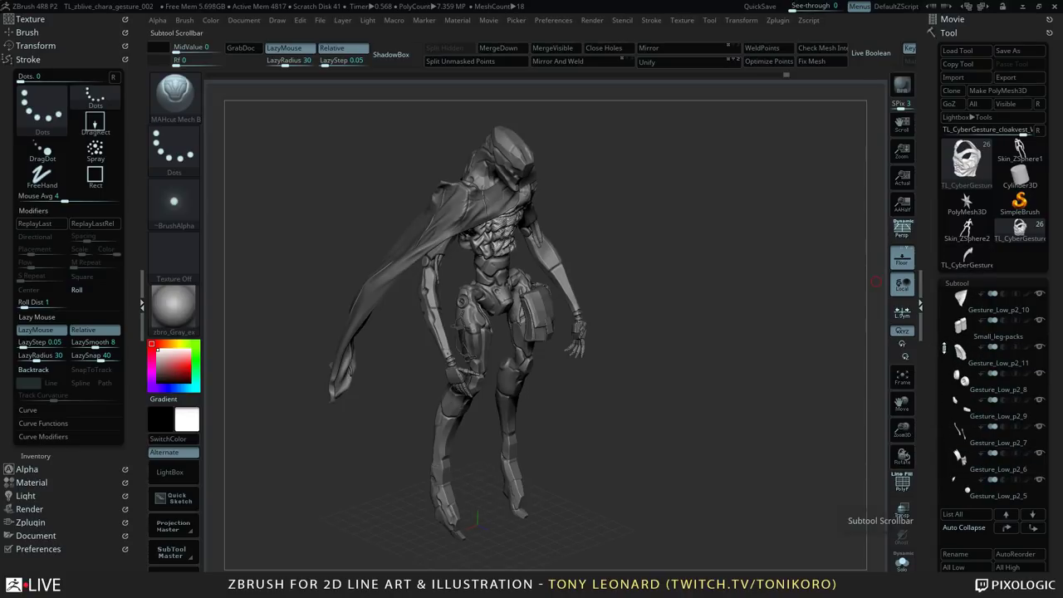
pyautogui.scroll(3, 944, 332)
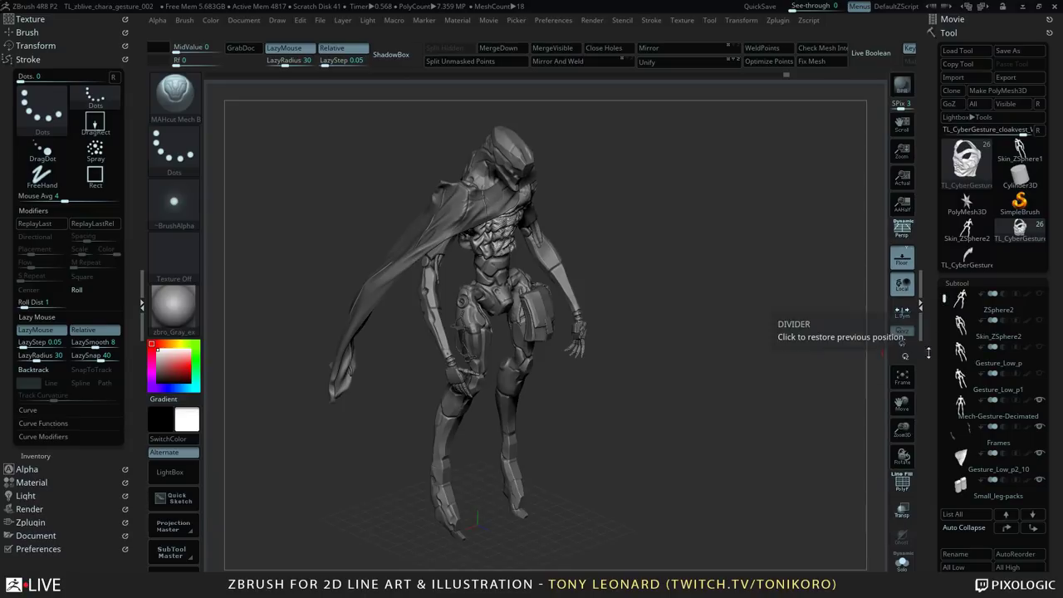
pyautogui.scroll(-2, 977, 274)
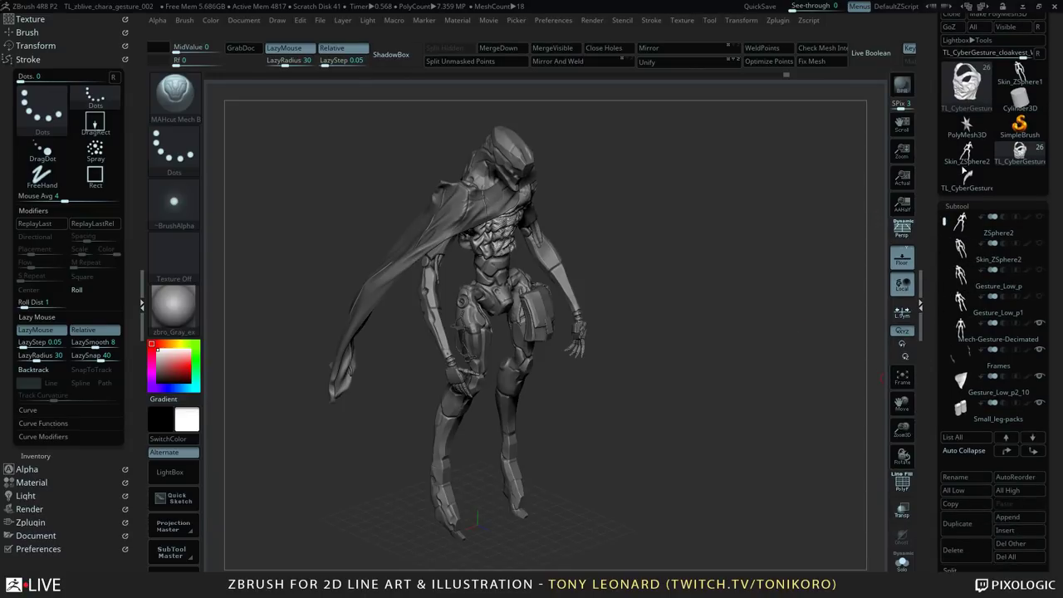
pyautogui.moveTo(966, 258)
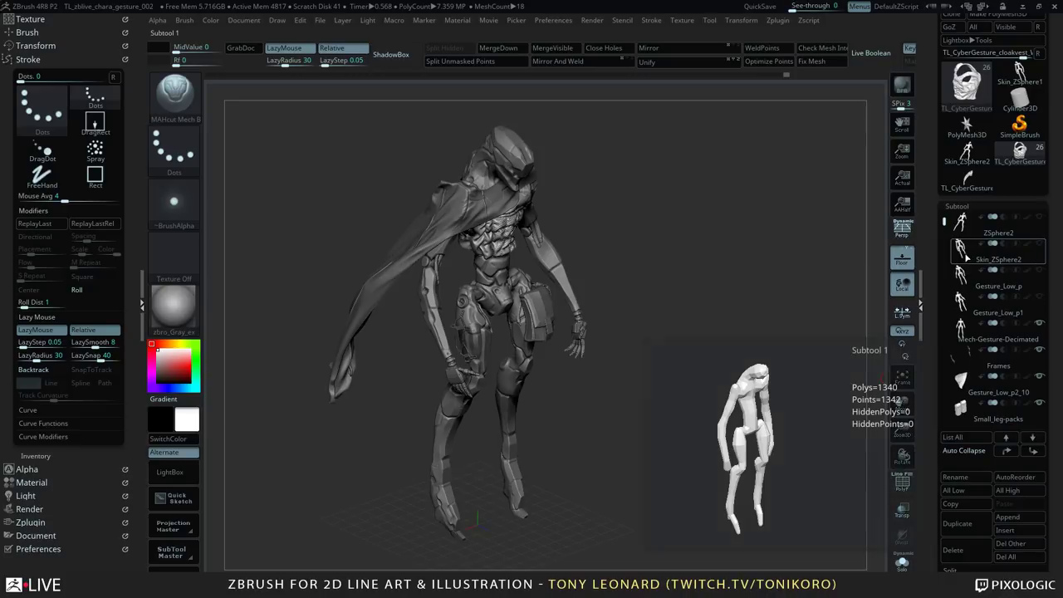
pyautogui.click(1009, 260)
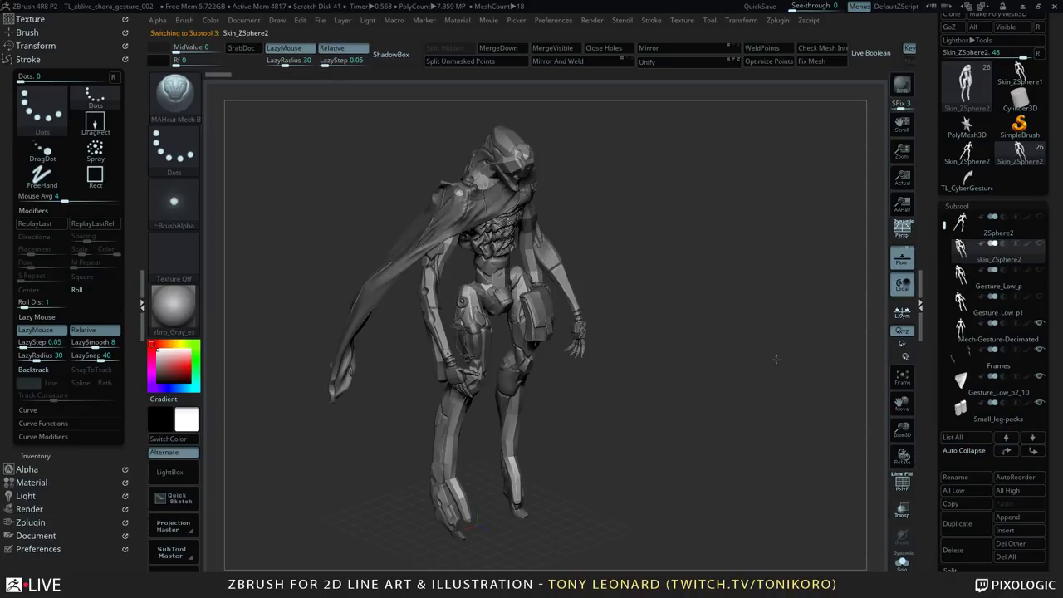
pyautogui.moveTo(776, 358); pyautogui.dragTo(511, 259)
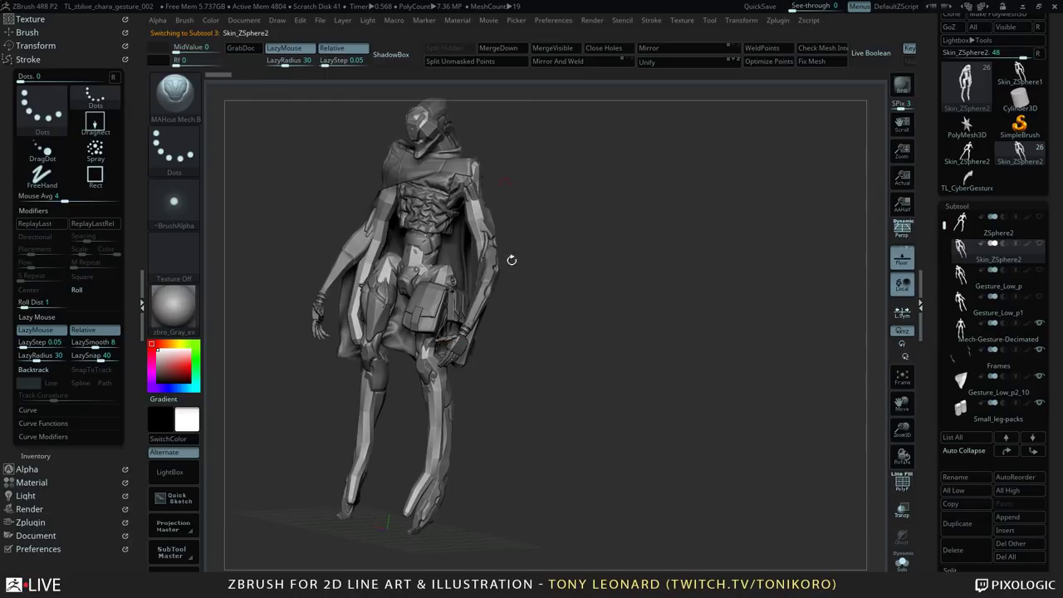
pyautogui.click(909, 568)
# - Examine the isolated low-poly Skin_ZSphere2 figure's gesture and proportions from several angles
pyautogui.moveTo(667, 412); pyautogui.dragTo(682, 461)
pyautogui.moveTo(647, 406)
pyautogui.mouseDown()
pyautogui.moveTo(638, 403)
pyautogui.moveTo(683, 406)
pyautogui.moveTo(657, 419)
pyautogui.mouseUp()
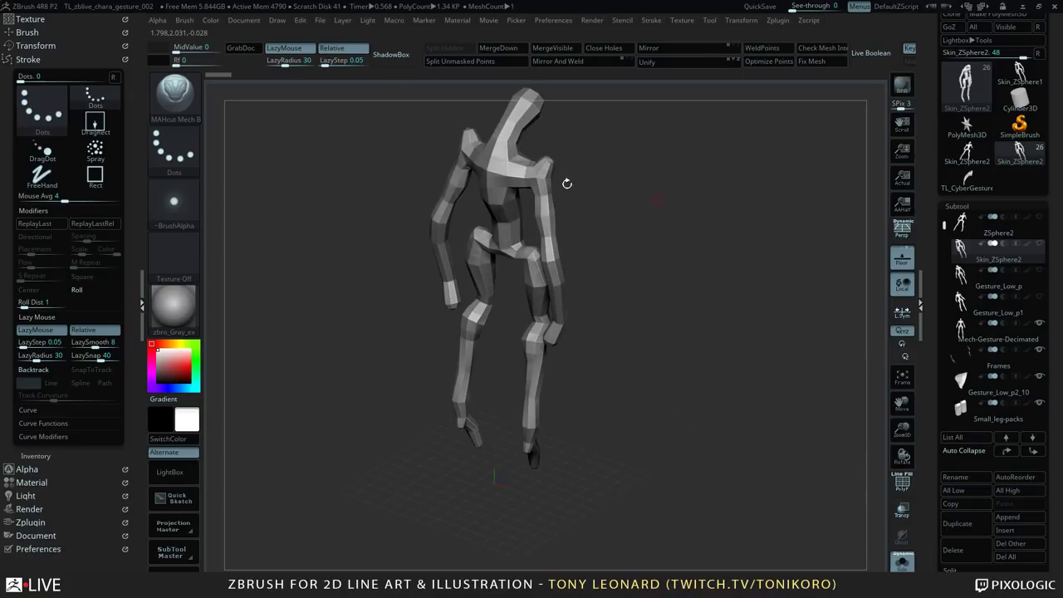
pyautogui.moveTo(647, 382); pyautogui.dragTo(641, 410)
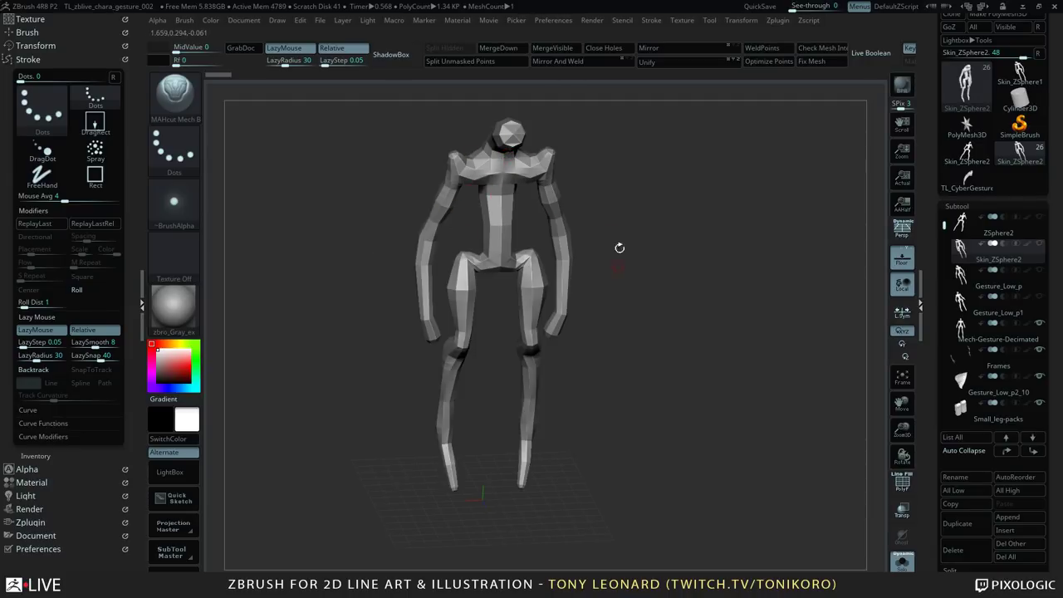
pyautogui.moveTo(617, 246); pyautogui.dragTo(593, 254)
pyautogui.moveTo(594, 193); pyautogui.dragTo(715, 321)
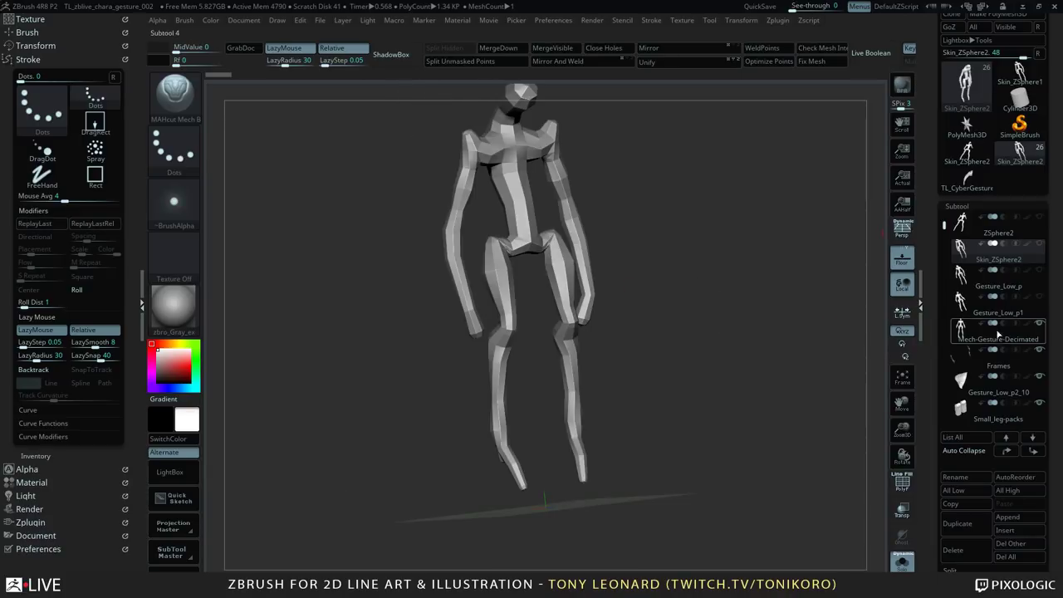
# - Switch to the ZSphere2 subtool and examine the posed low-poly figure's gesture from the front, side, back and below
pyautogui.click(998, 235)
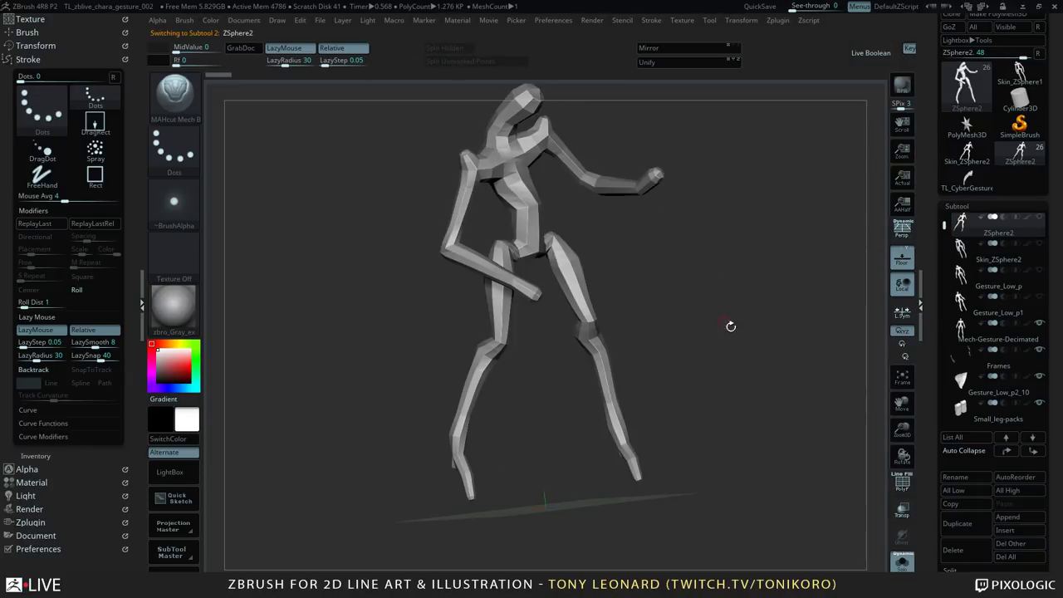
pyautogui.moveTo(731, 326); pyautogui.dragTo(709, 375)
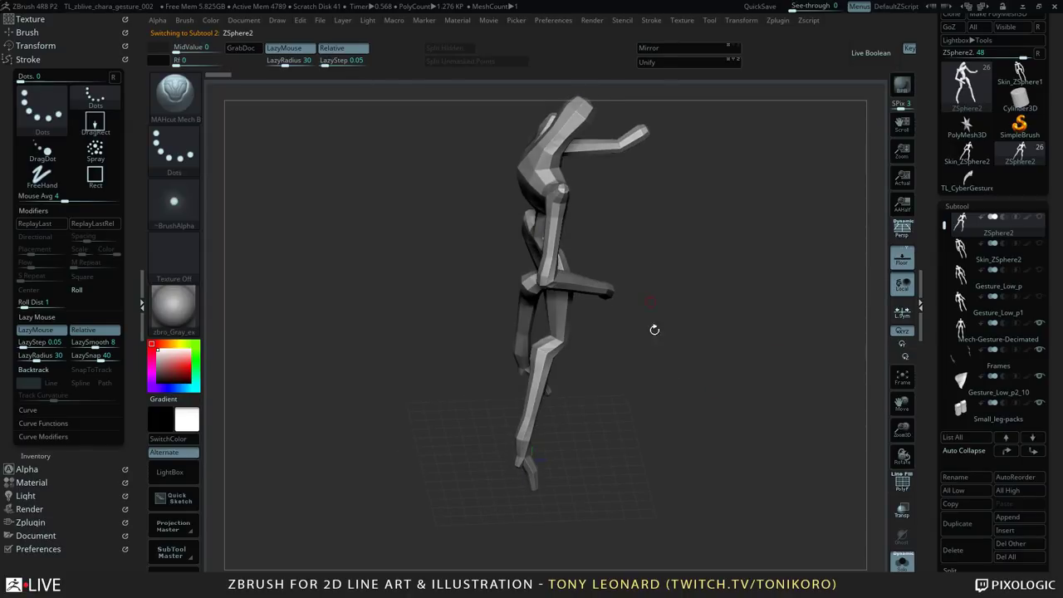
pyautogui.moveTo(654, 330); pyautogui.dragTo(734, 436)
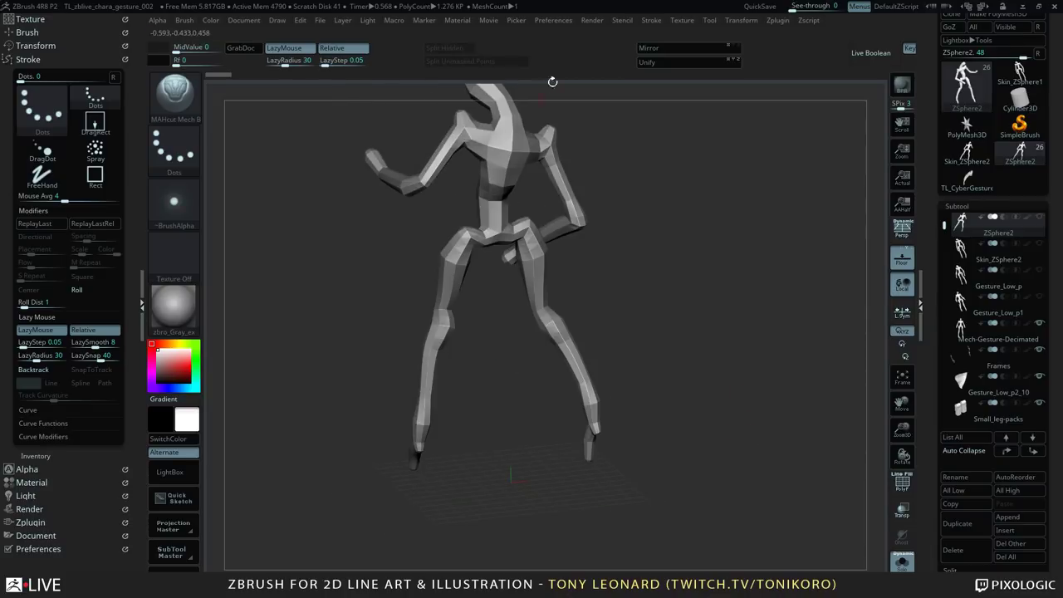
pyautogui.moveTo(689, 327); pyautogui.dragTo(719, 381)
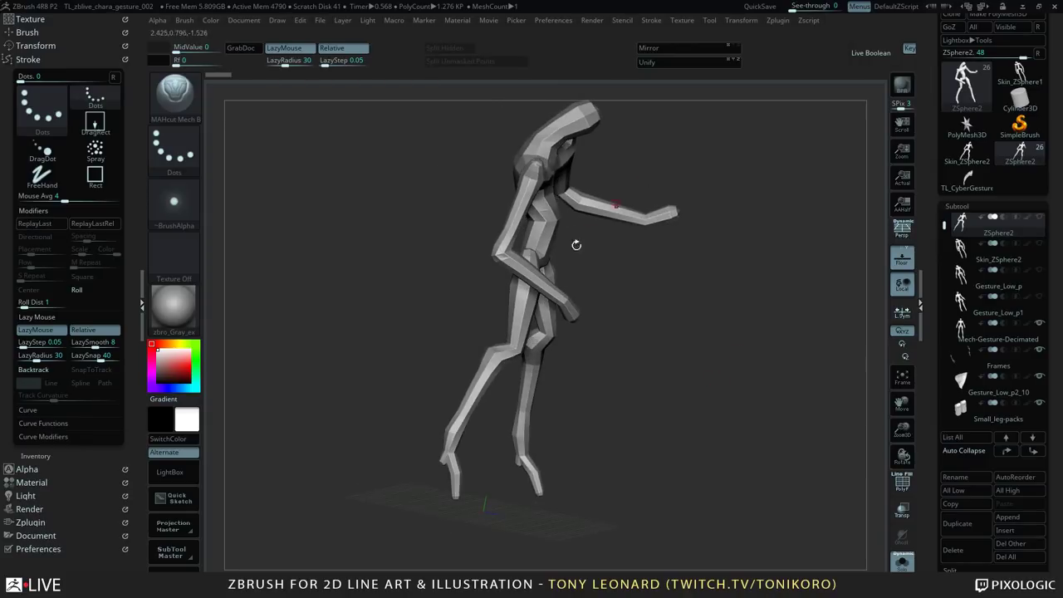
pyautogui.moveTo(712, 344); pyautogui.dragTo(697, 382)
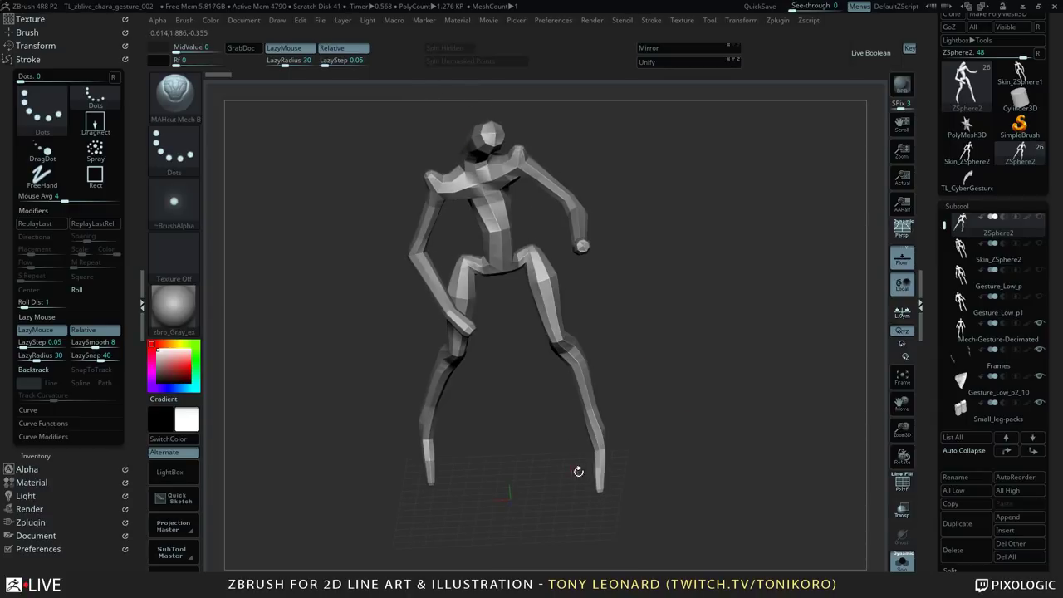
pyautogui.moveTo(751, 419); pyautogui.dragTo(763, 437)
pyautogui.moveTo(758, 306)
pyautogui.mouseDown()
pyautogui.moveTo(752, 299)
pyautogui.moveTo(745, 317)
pyautogui.mouseUp()
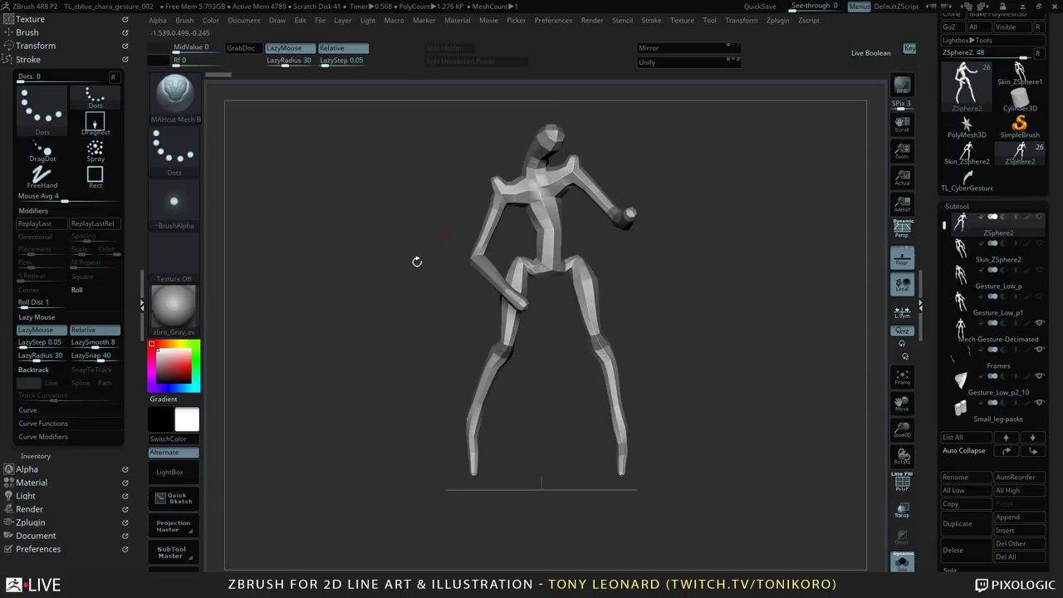
pyautogui.moveTo(417, 261); pyautogui.dragTo(399, 281)
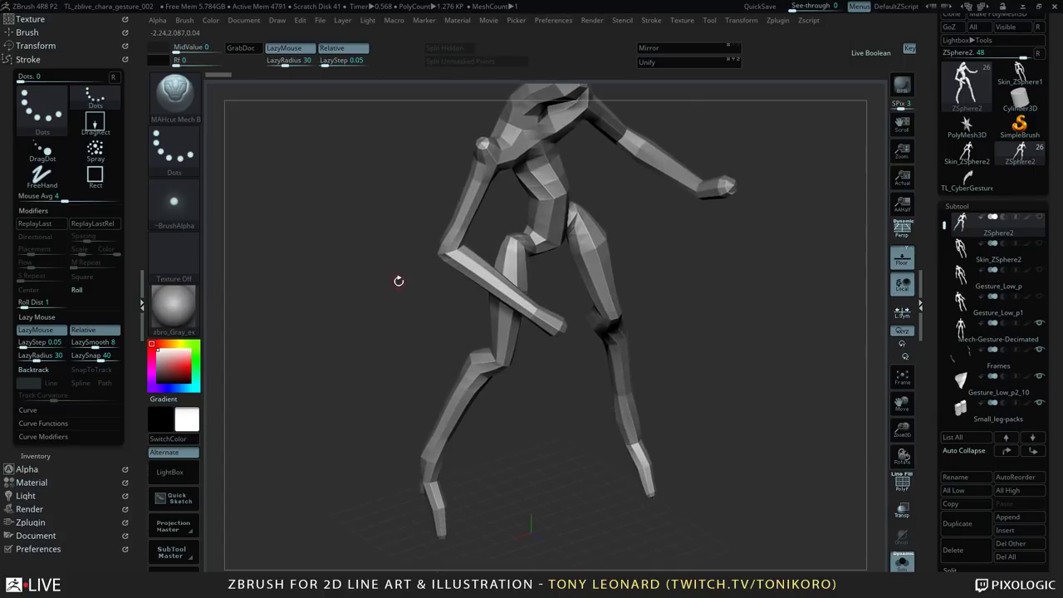
pyautogui.keyDown('alt'); pyautogui.moveTo(759, 358); pyautogui.dragTo(747, 421); pyautogui.keyUp('alt')
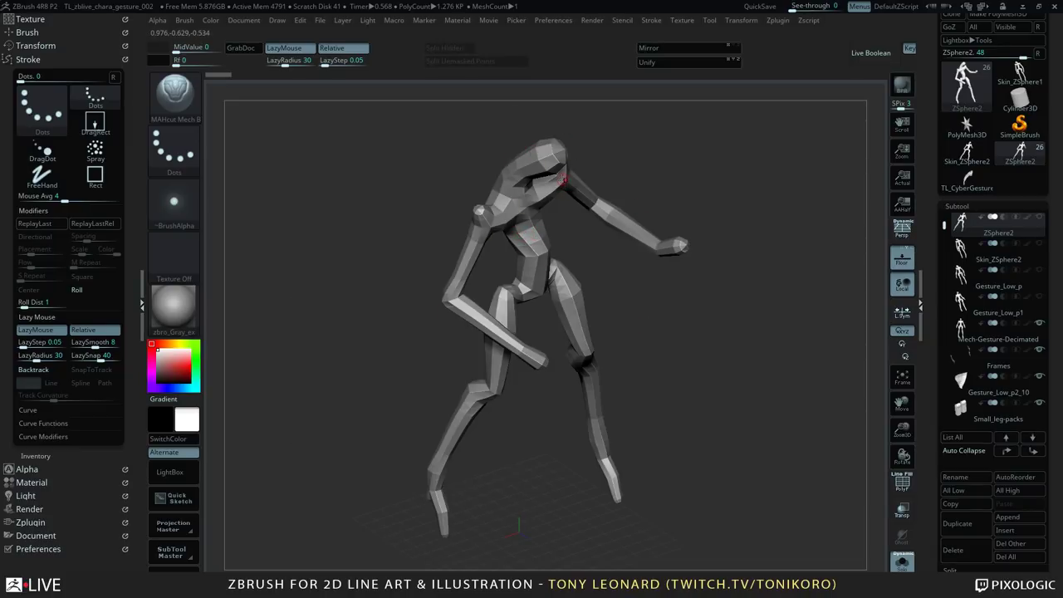
pyautogui.moveTo(735, 356); pyautogui.dragTo(746, 381)
pyautogui.keyDown('alt'); pyautogui.moveTo(696, 355); pyautogui.dragTo(741, 391); pyautogui.keyUp('alt')
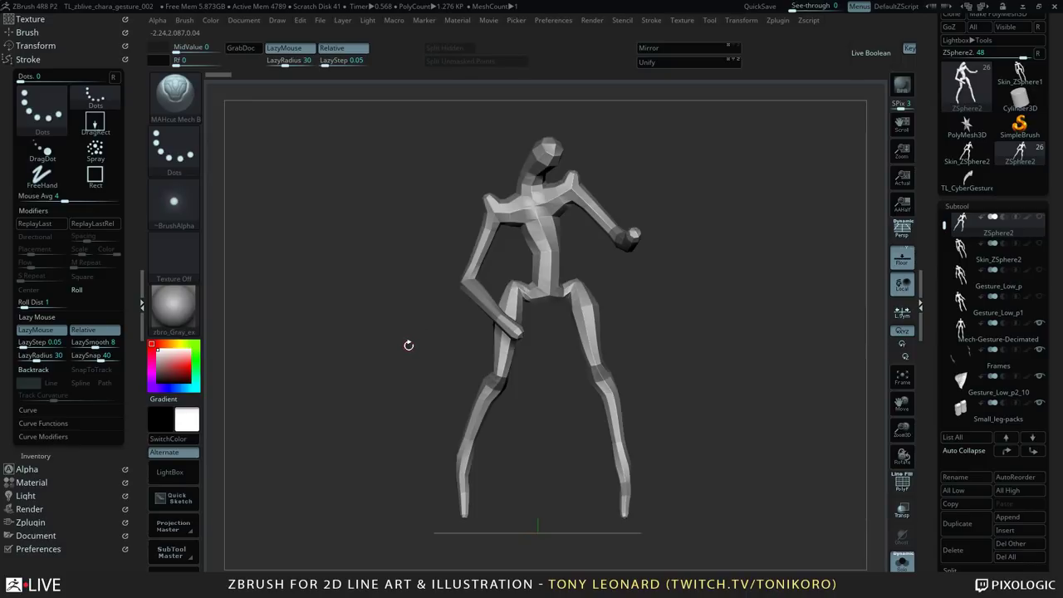
pyautogui.moveTo(726, 367); pyautogui.dragTo(731, 344)
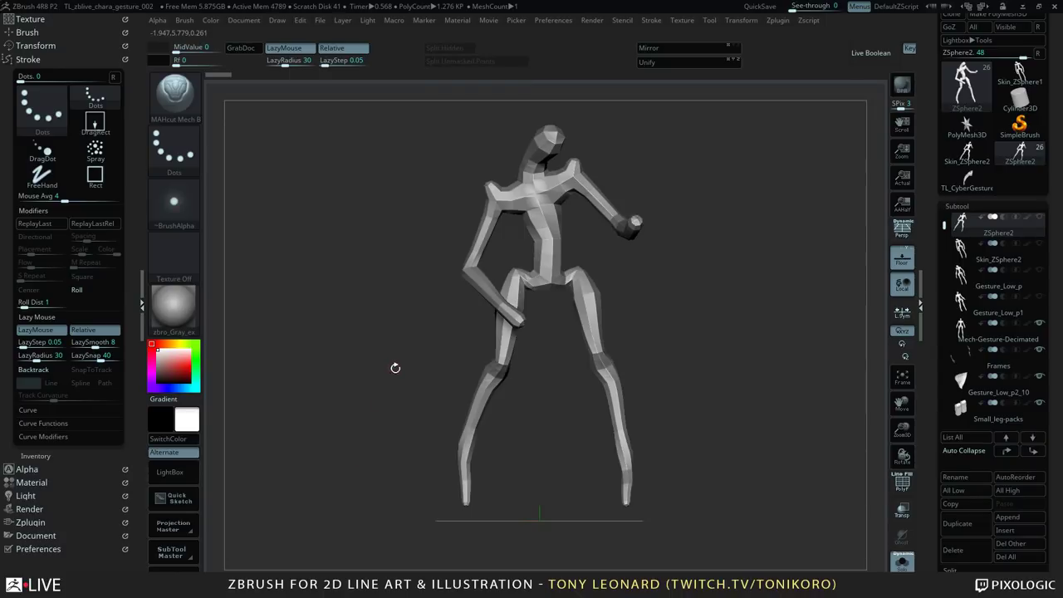
pyautogui.moveTo(731, 375); pyautogui.dragTo(720, 318)
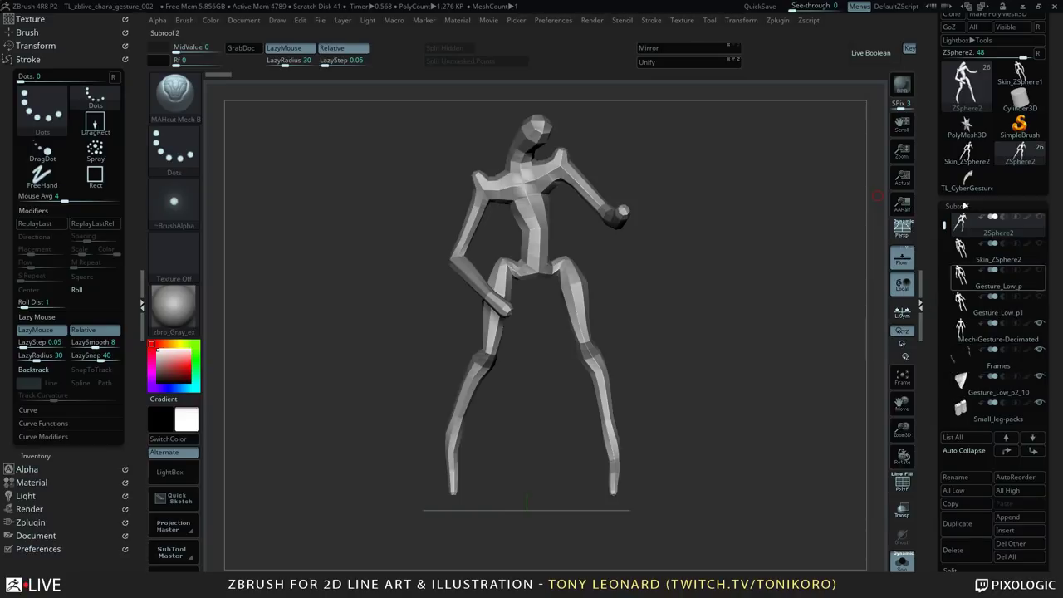
# - Switch to the Mech-Gesture-Decimated subtool and inspect its head, shoulders and chest up close
pyautogui.moveTo(1021, 340)
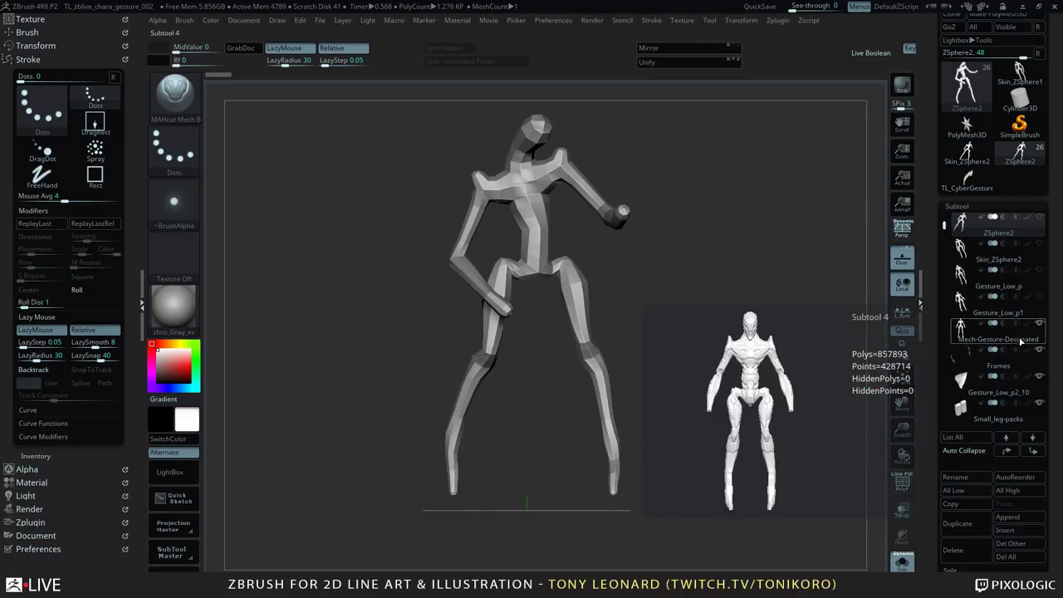
pyautogui.click(1027, 341)
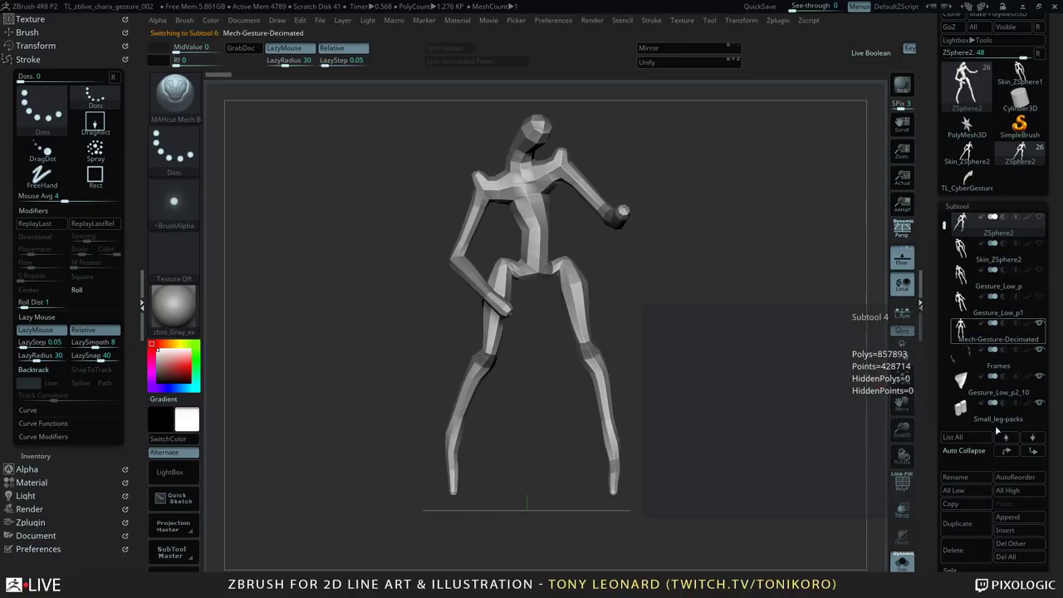
pyautogui.moveTo(767, 383); pyautogui.dragTo(758, 471)
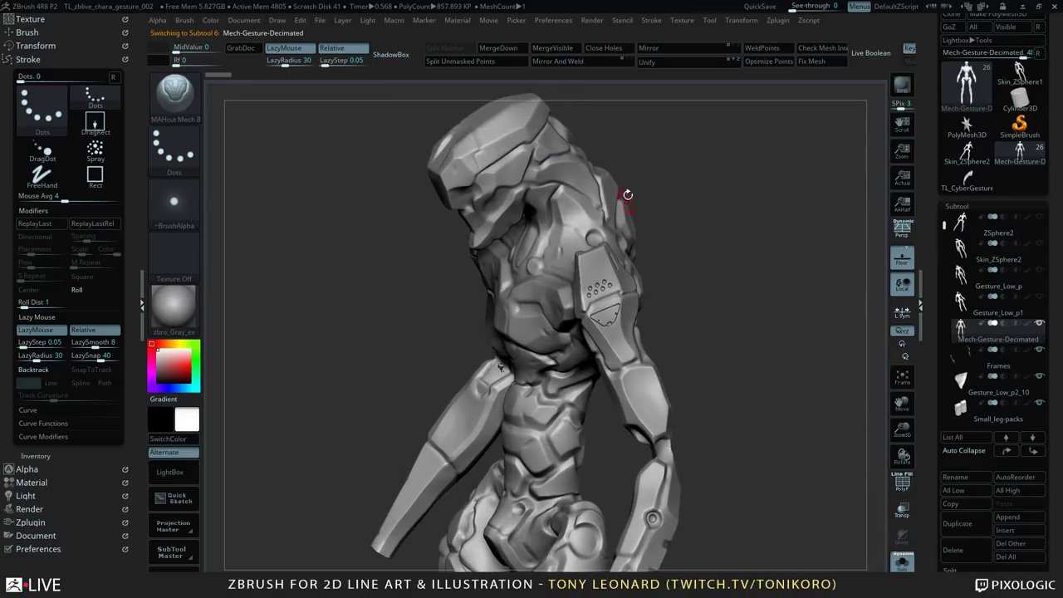
pyautogui.moveTo(700, 296); pyautogui.dragTo(794, 277)
pyautogui.moveTo(785, 183); pyautogui.dragTo(692, 197)
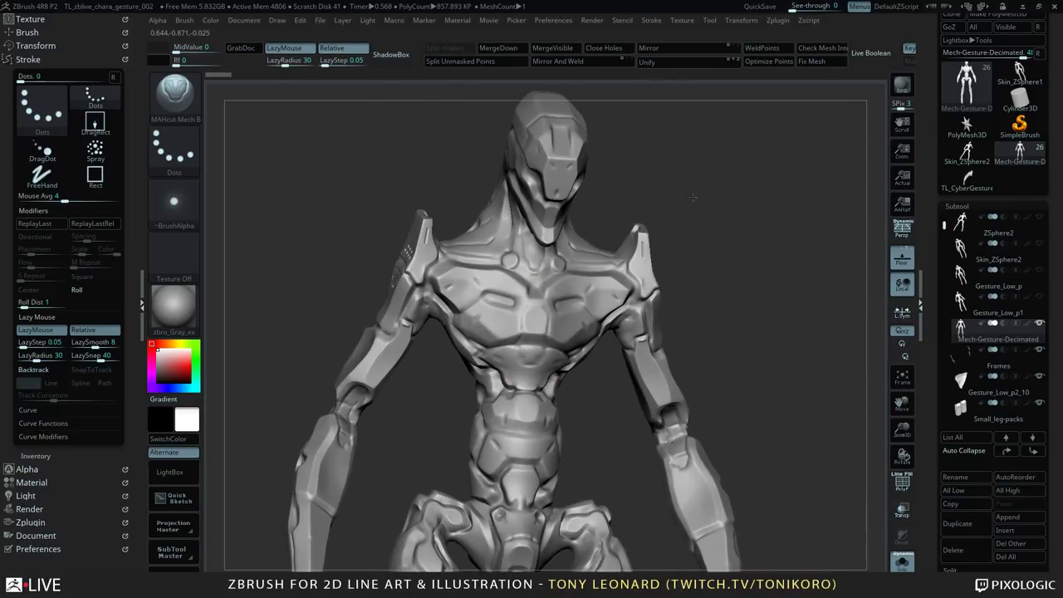
pyautogui.moveTo(731, 264)
pyautogui.mouseDown()
pyautogui.moveTo(759, 240)
pyautogui.moveTo(697, 303)
pyautogui.moveTo(728, 273)
pyautogui.moveTo(715, 260)
pyautogui.moveTo(653, 316)
pyautogui.moveTo(730, 288)
pyautogui.moveTo(692, 287)
pyautogui.moveTo(772, 282)
pyautogui.moveTo(731, 249)
pyautogui.mouseUp()
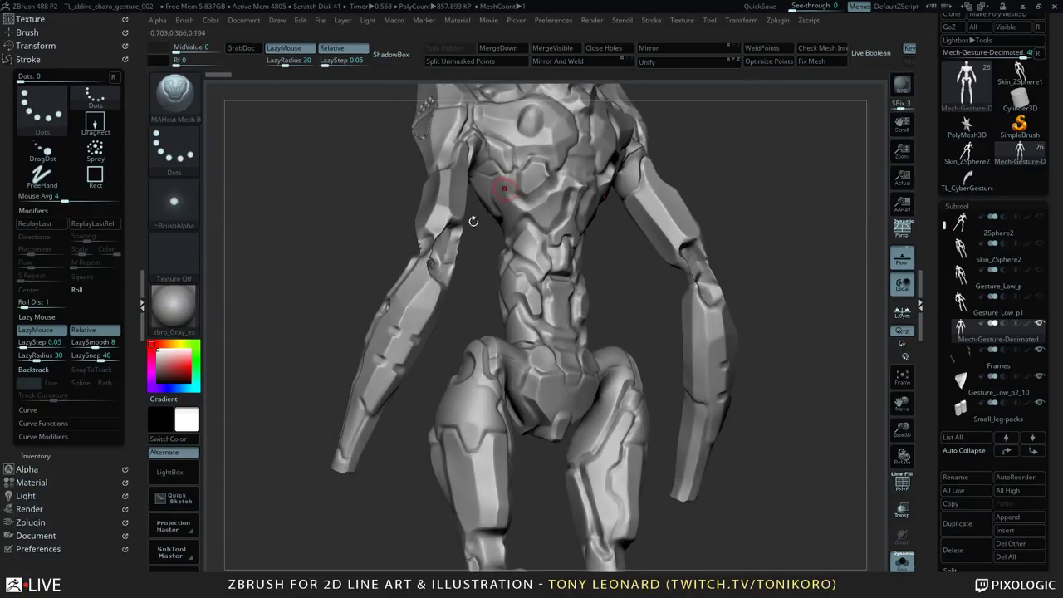
# - Examine the decimated mech's torso, waist, arms and thighs up close from the front, back and three-quarter angles
pyautogui.moveTo(363, 202); pyautogui.dragTo(716, 253)
pyautogui.moveTo(742, 294); pyautogui.dragTo(712, 292)
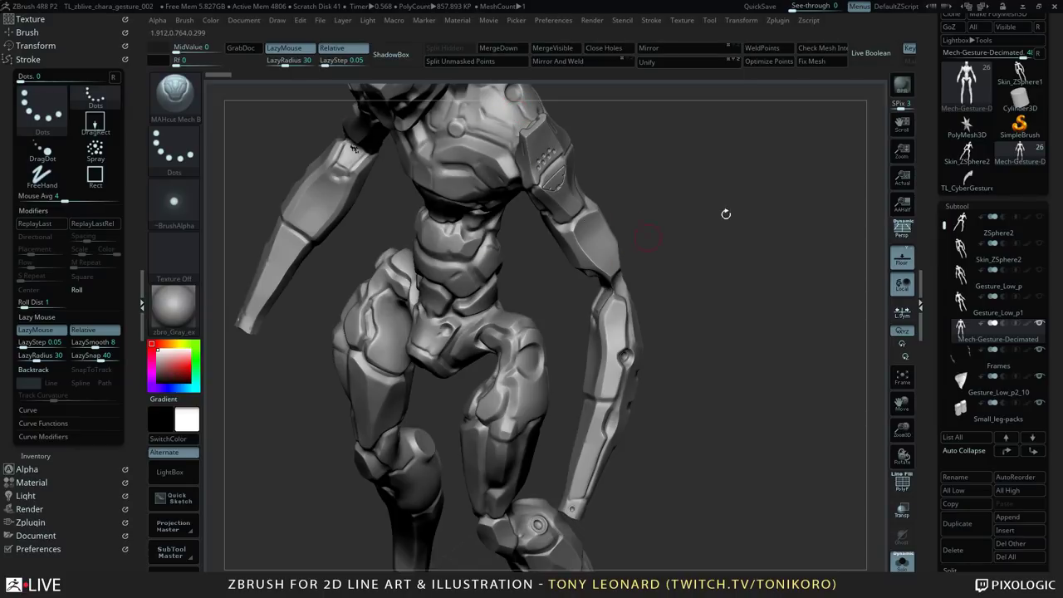
pyautogui.moveTo(759, 303); pyautogui.dragTo(517, 172)
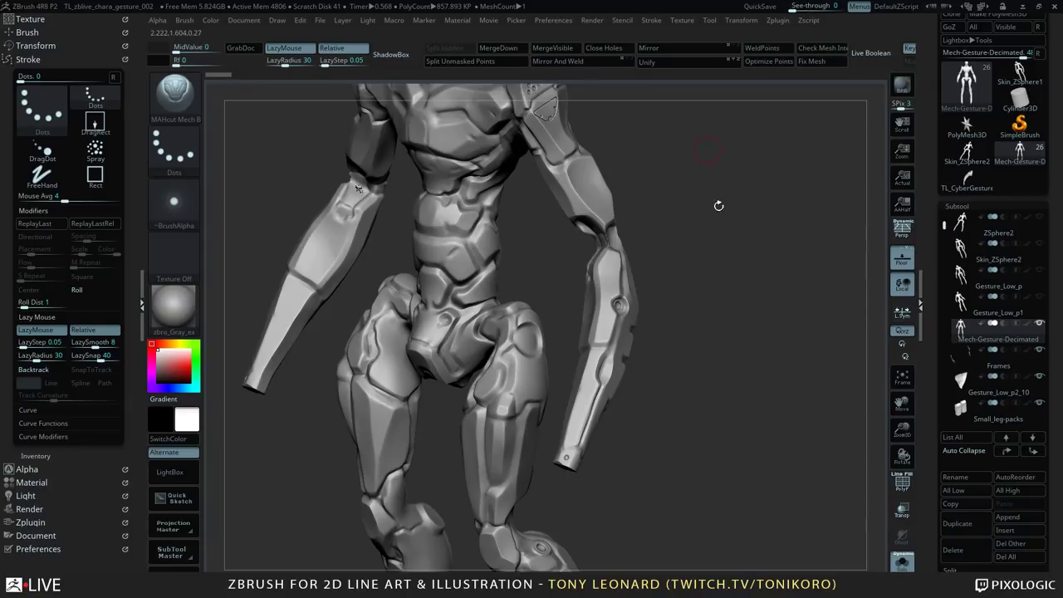
pyautogui.moveTo(719, 205); pyautogui.dragTo(513, 112)
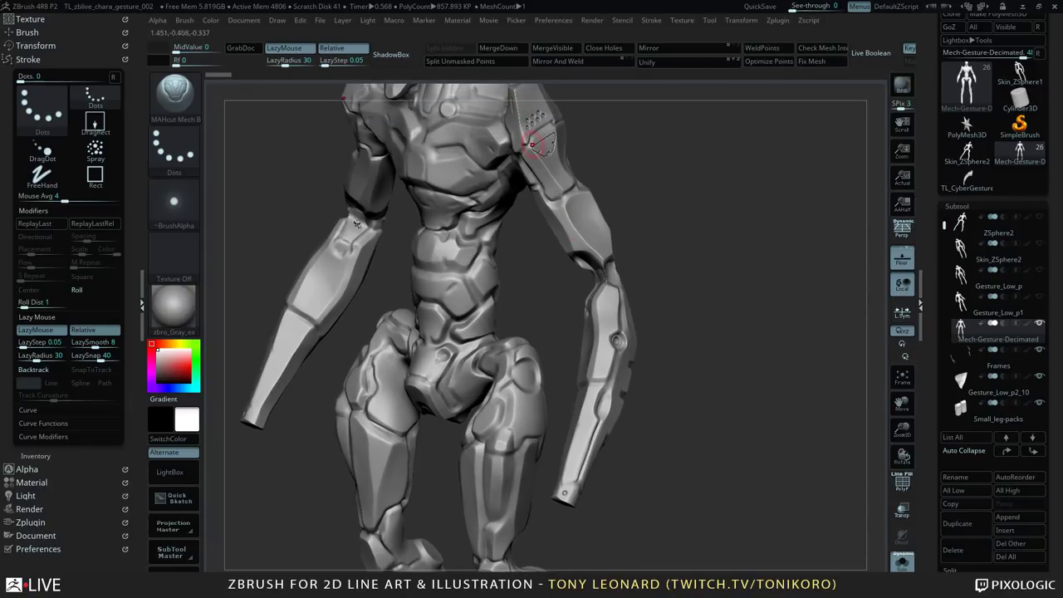
pyautogui.moveTo(736, 245); pyautogui.dragTo(733, 275)
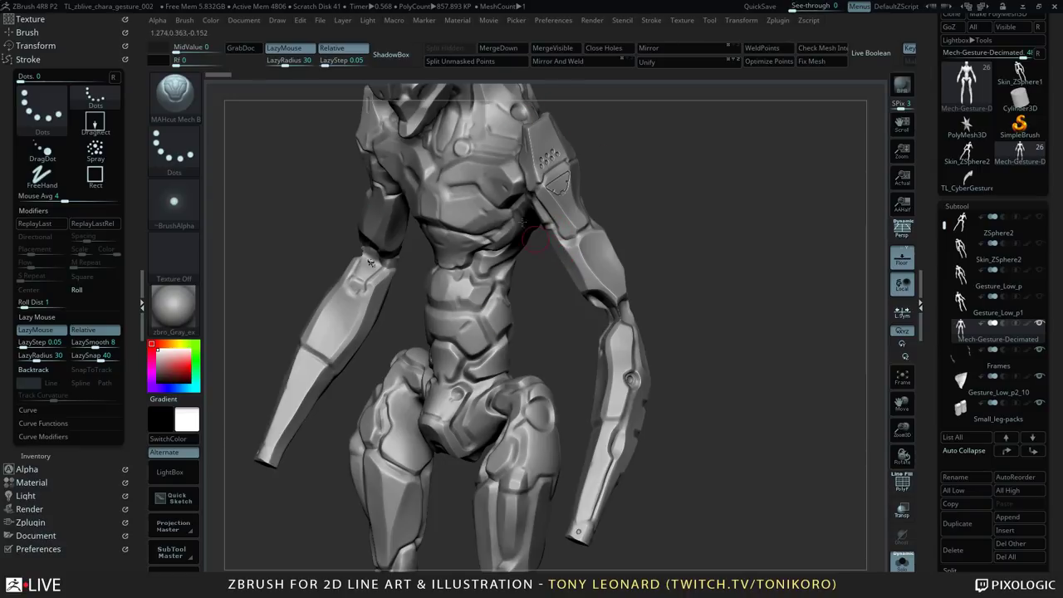
pyautogui.moveTo(719, 192); pyautogui.dragTo(750, 222)
pyautogui.keyDown('alt'); pyautogui.moveTo(646, 314); pyautogui.dragTo(625, 224); pyautogui.keyUp('alt')
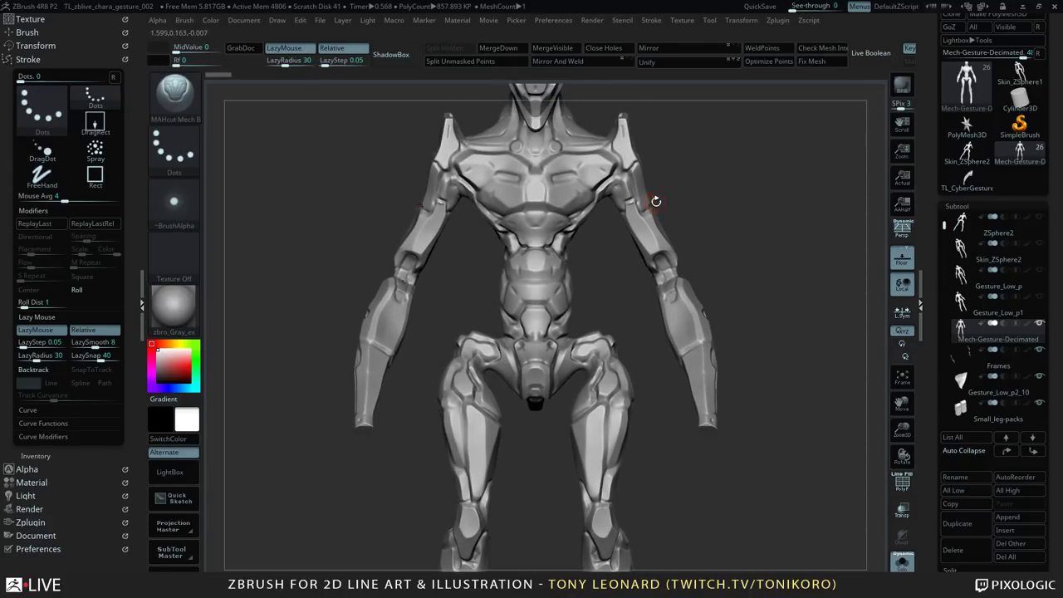
pyautogui.moveTo(551, 185); pyautogui.dragTo(413, 279)
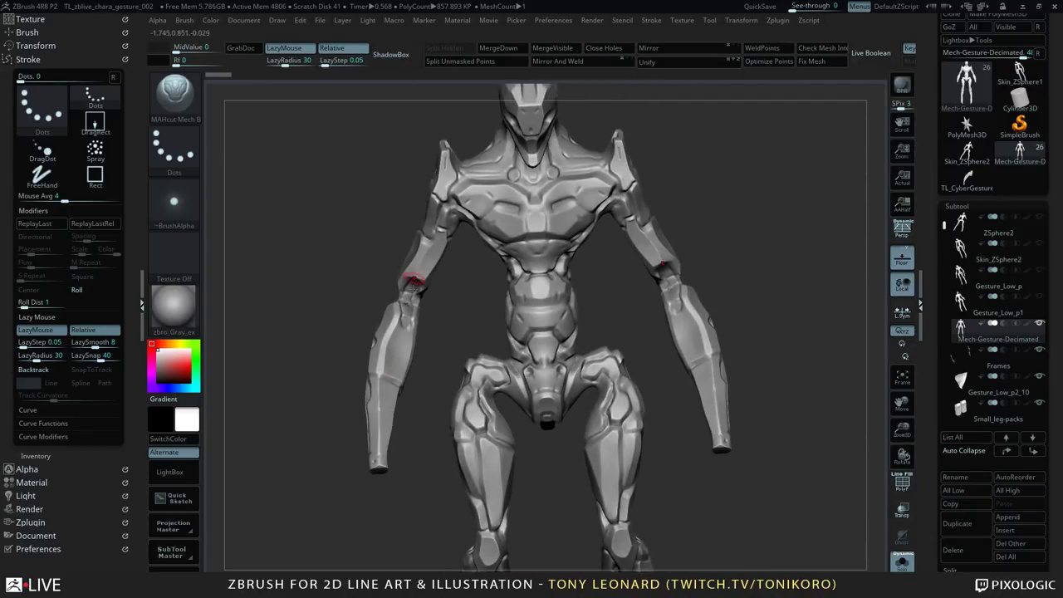
pyautogui.moveTo(444, 348); pyautogui.dragTo(382, 336)
pyautogui.moveTo(494, 551); pyautogui.dragTo(321, 342)
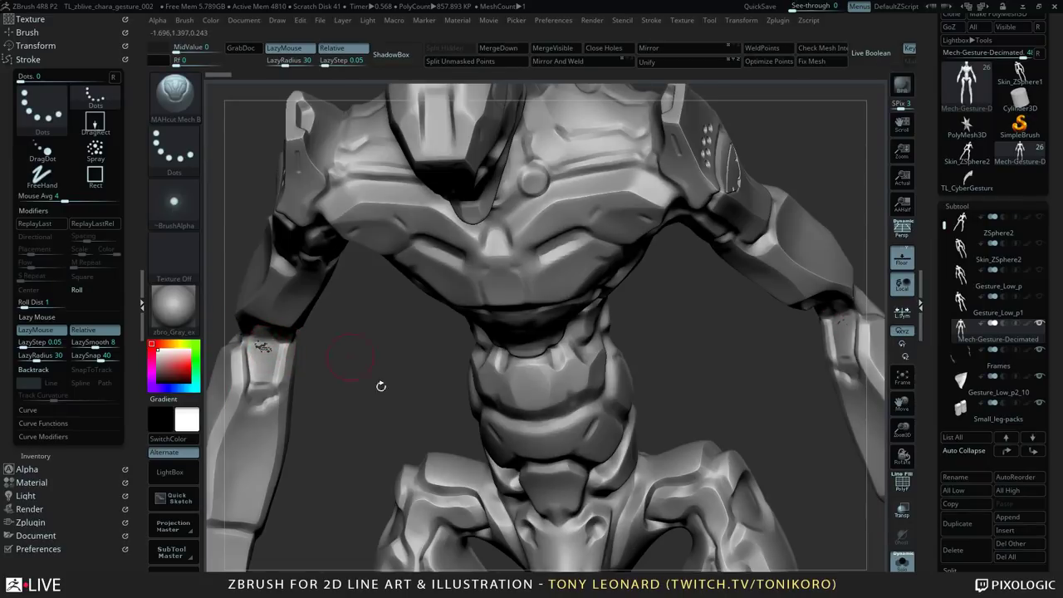
pyautogui.moveTo(381, 386)
pyautogui.mouseDown()
pyautogui.moveTo(401, 330)
pyautogui.moveTo(407, 339)
pyautogui.mouseUp()
pyautogui.moveTo(501, 280); pyautogui.dragTo(745, 311)
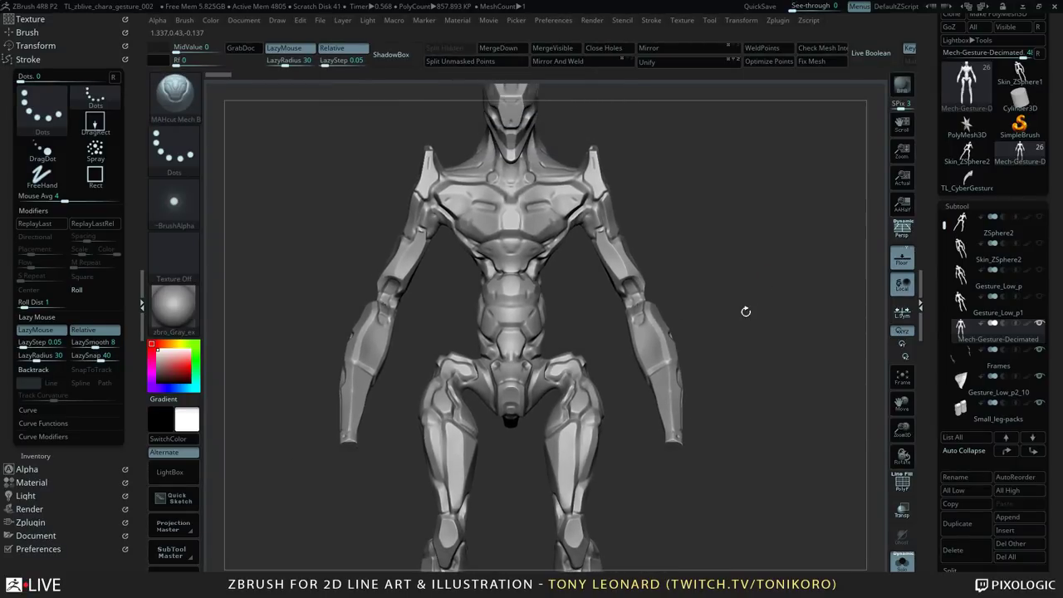
# - Examine the decimated mech's lower legs and feet, as well as its full standing figure
pyautogui.moveTo(671, 243); pyautogui.dragTo(748, 263)
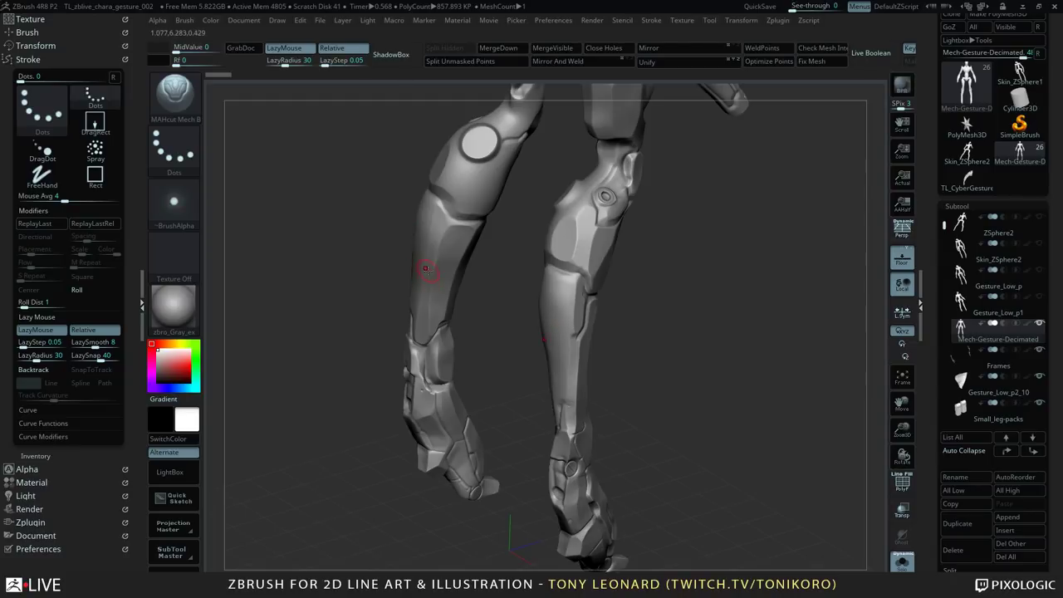
pyautogui.moveTo(709, 245)
pyautogui.mouseDown()
pyautogui.moveTo(693, 287)
pyautogui.moveTo(581, 222)
pyautogui.mouseUp()
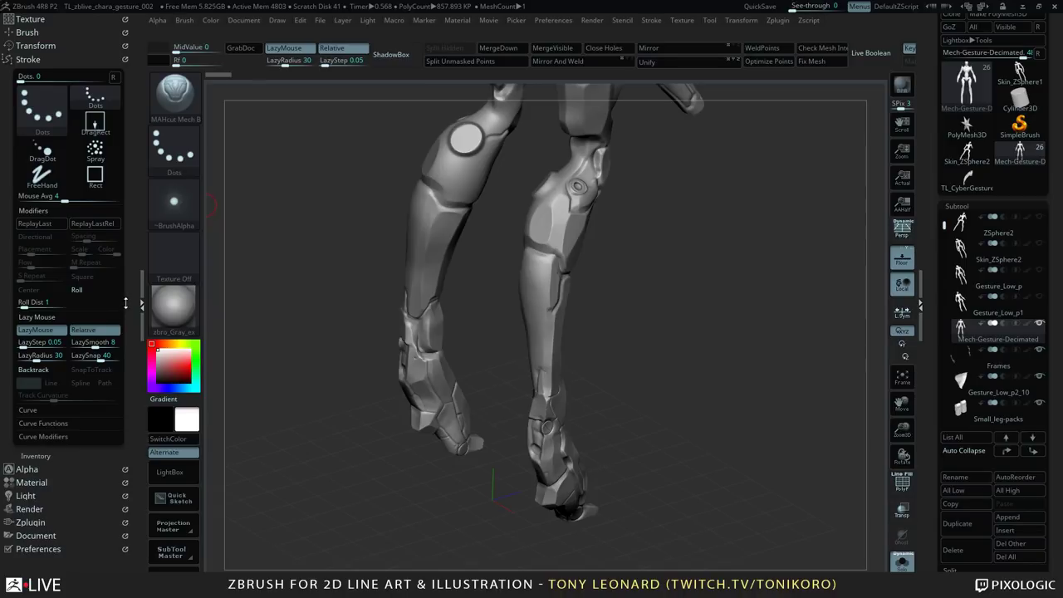
pyautogui.moveTo(711, 326); pyautogui.dragTo(715, 360)
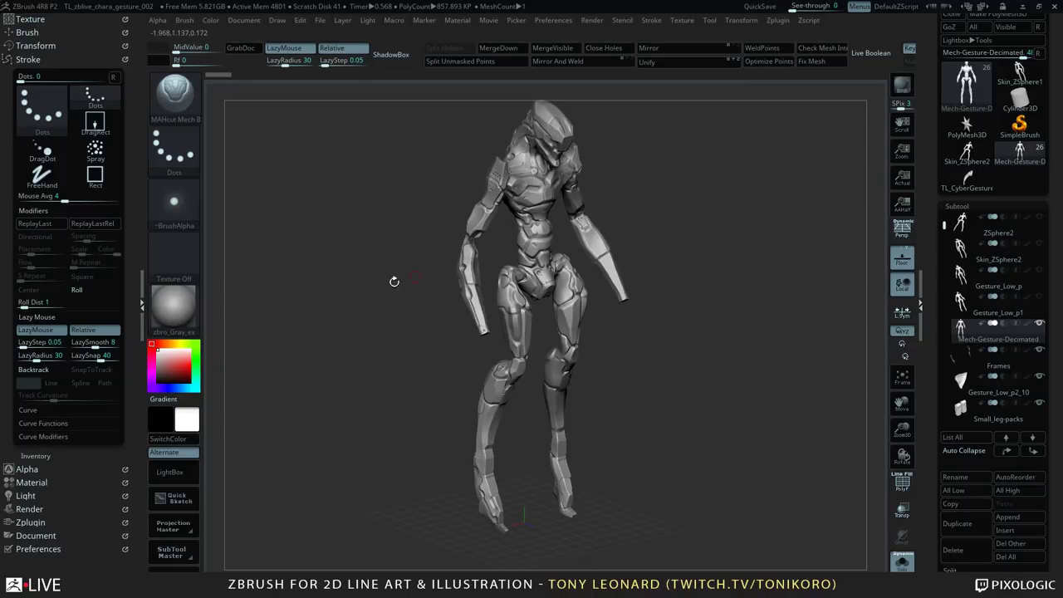
pyautogui.moveTo(718, 343); pyautogui.dragTo(722, 365)
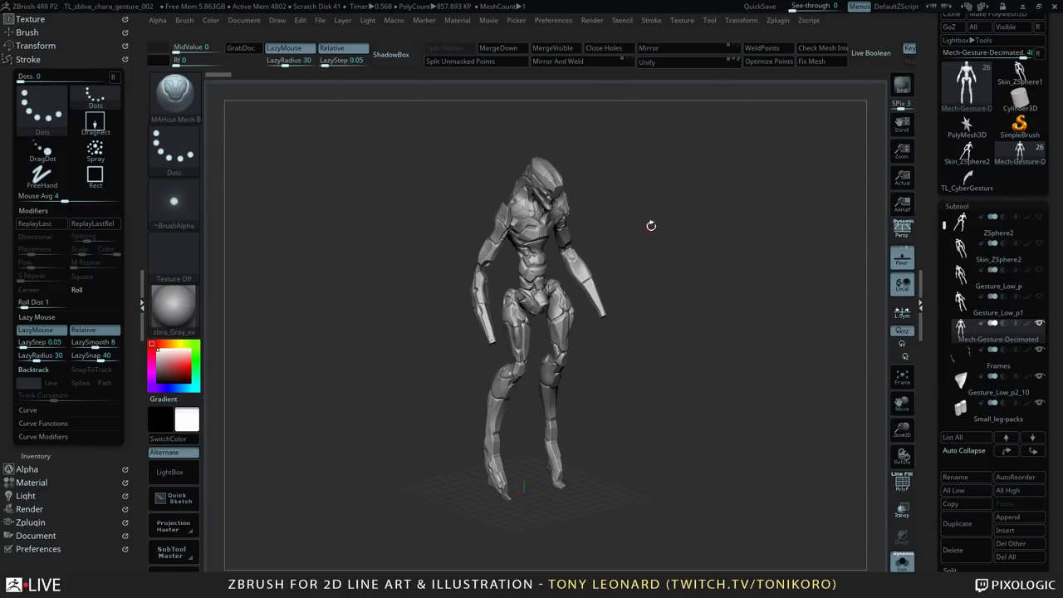
pyautogui.moveTo(651, 225); pyautogui.dragTo(658, 239)
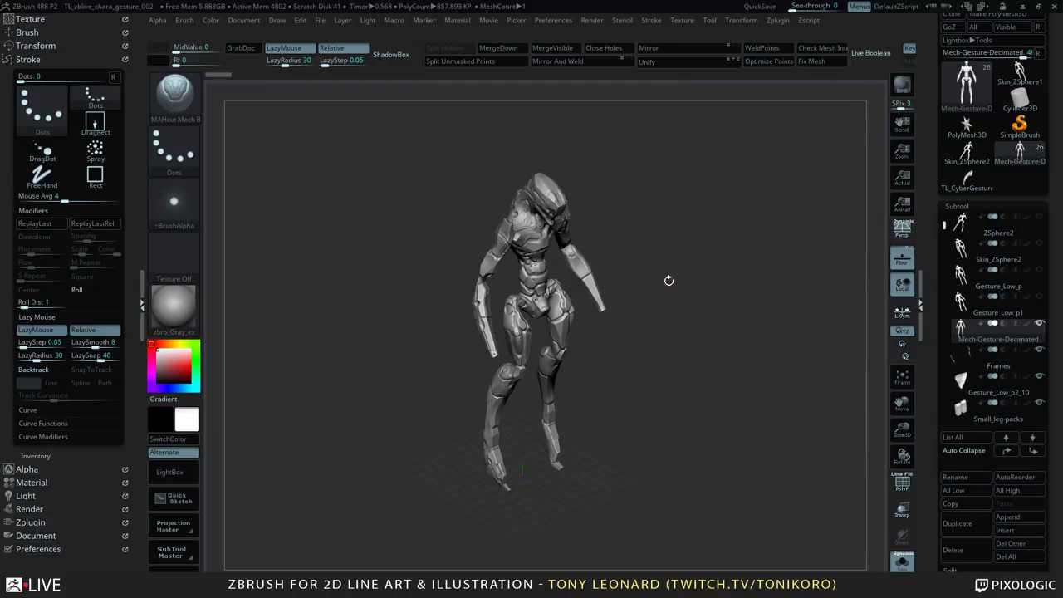
pyautogui.moveTo(669, 280); pyautogui.dragTo(650, 260)
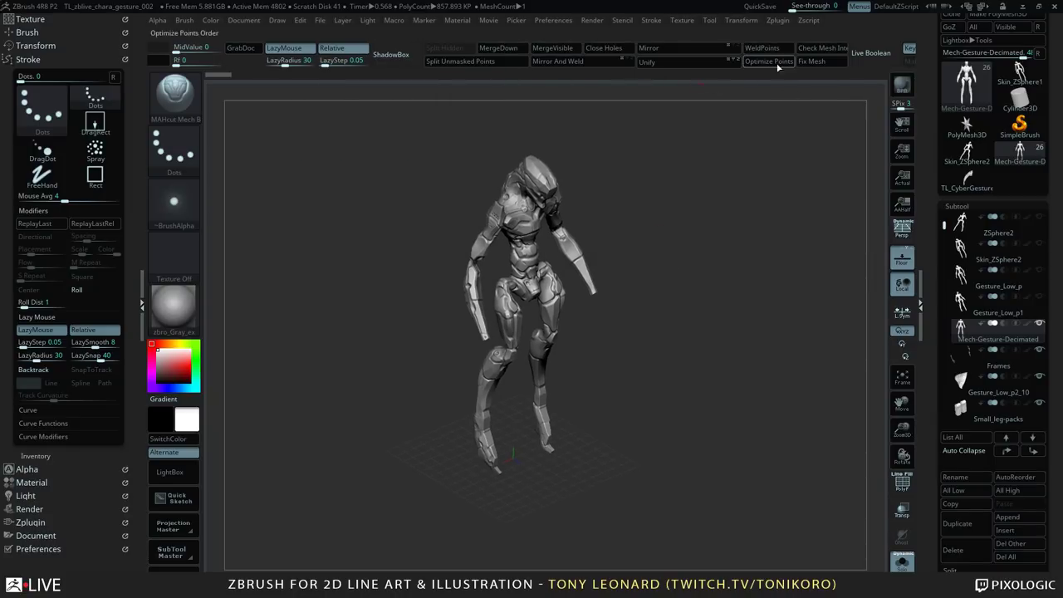
# - Bring the draw mode, intensity and Draw Size settings into view and examine the mech's whole stance and upper body
pyautogui.press('ctrl')
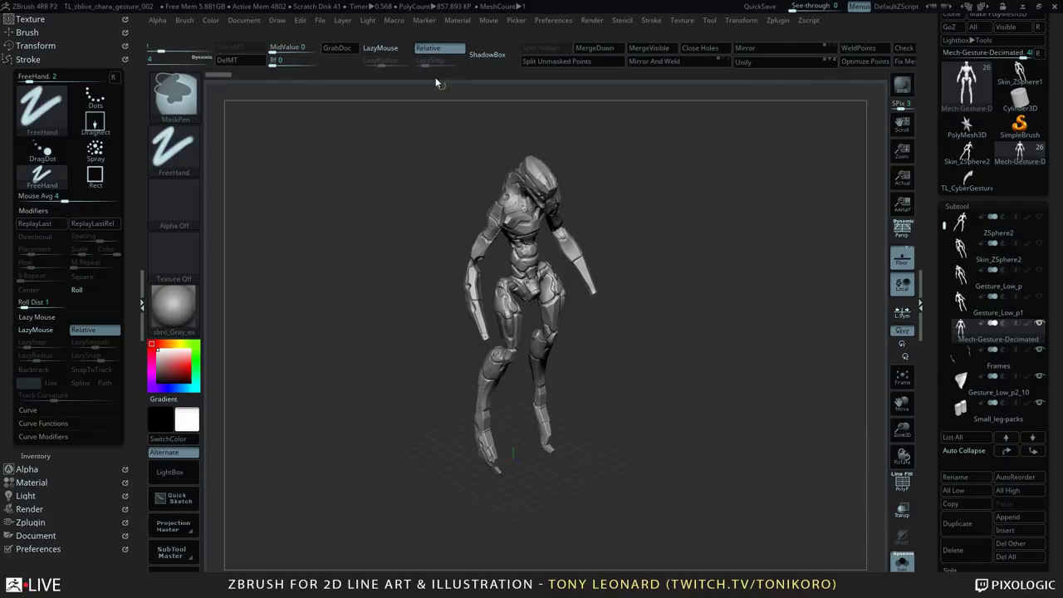
pyautogui.moveTo(349, 73)
pyautogui.mouseDown()
pyautogui.moveTo(657, 83)
pyautogui.moveTo(797, 105)
pyautogui.moveTo(834, 97)
pyautogui.mouseUp()
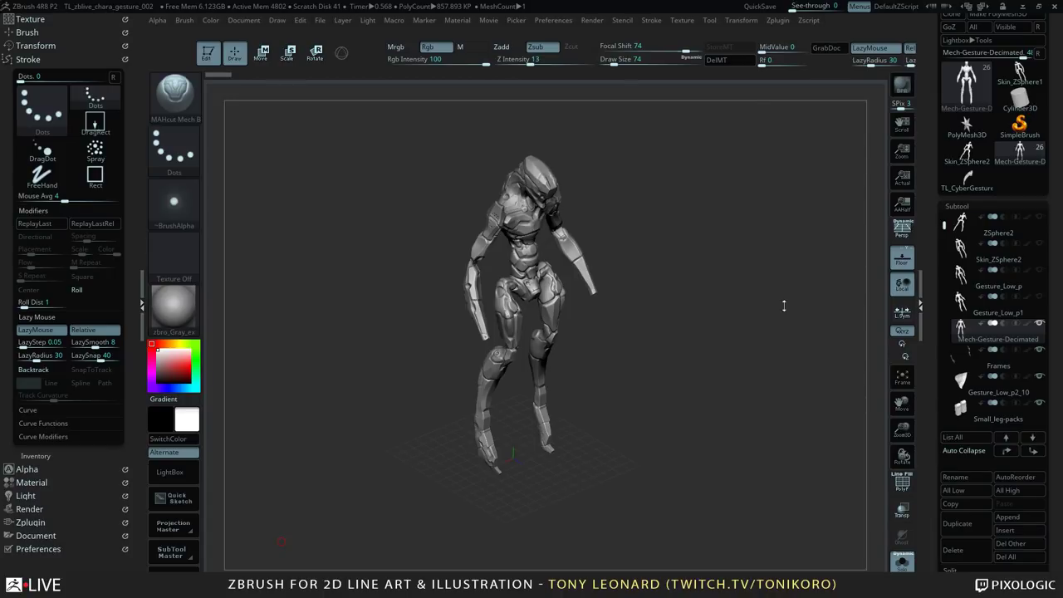
pyautogui.moveTo(693, 365); pyautogui.dragTo(687, 311)
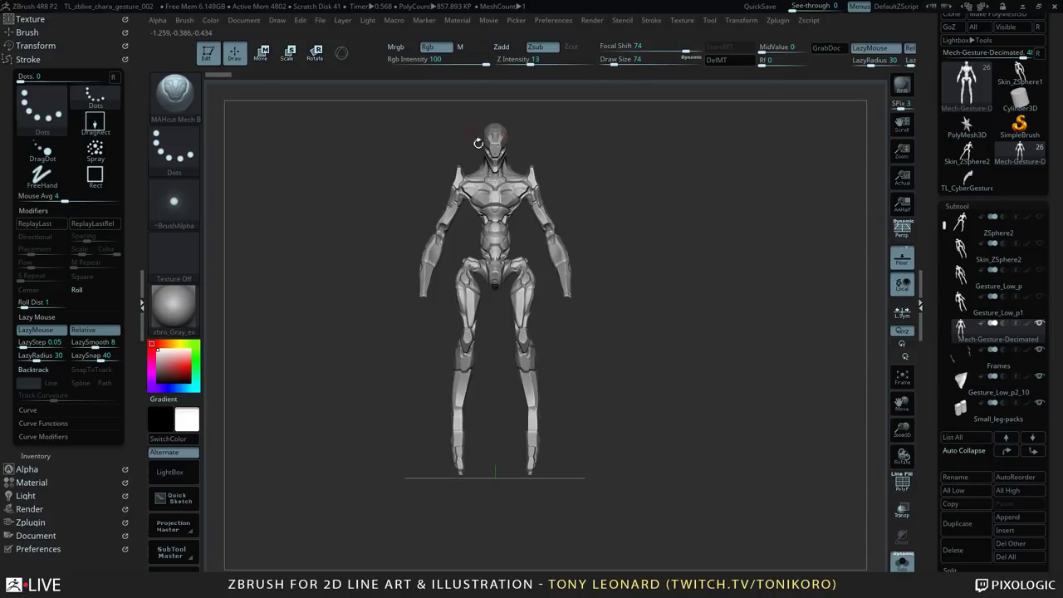
pyautogui.moveTo(644, 267); pyautogui.dragTo(695, 344)
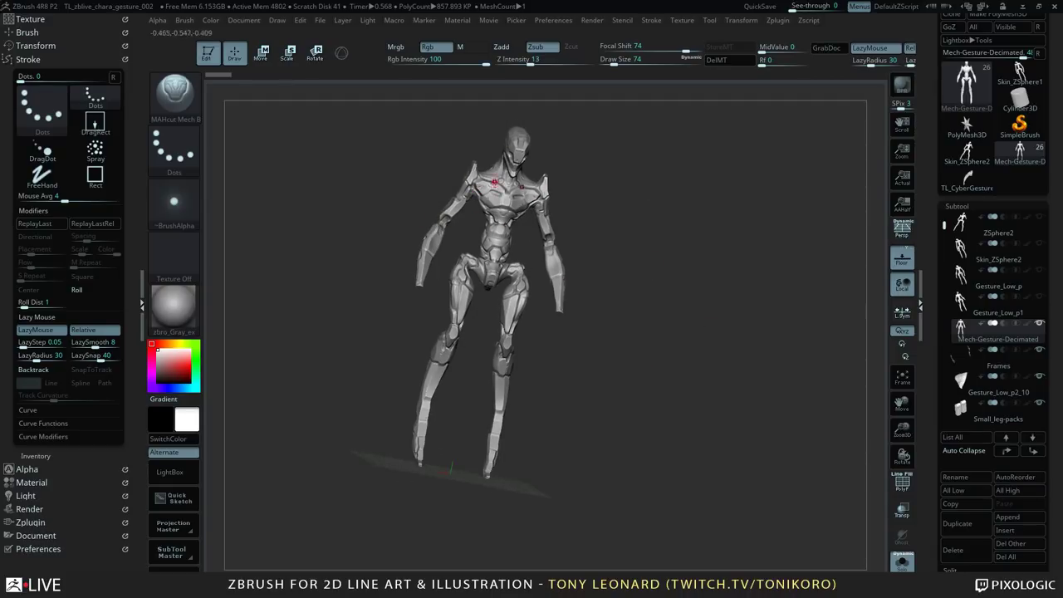
pyautogui.moveTo(695, 242); pyautogui.dragTo(687, 294)
pyautogui.keyDown('alt'); pyautogui.moveTo(682, 215); pyautogui.dragTo(518, 188); pyautogui.keyUp('alt')
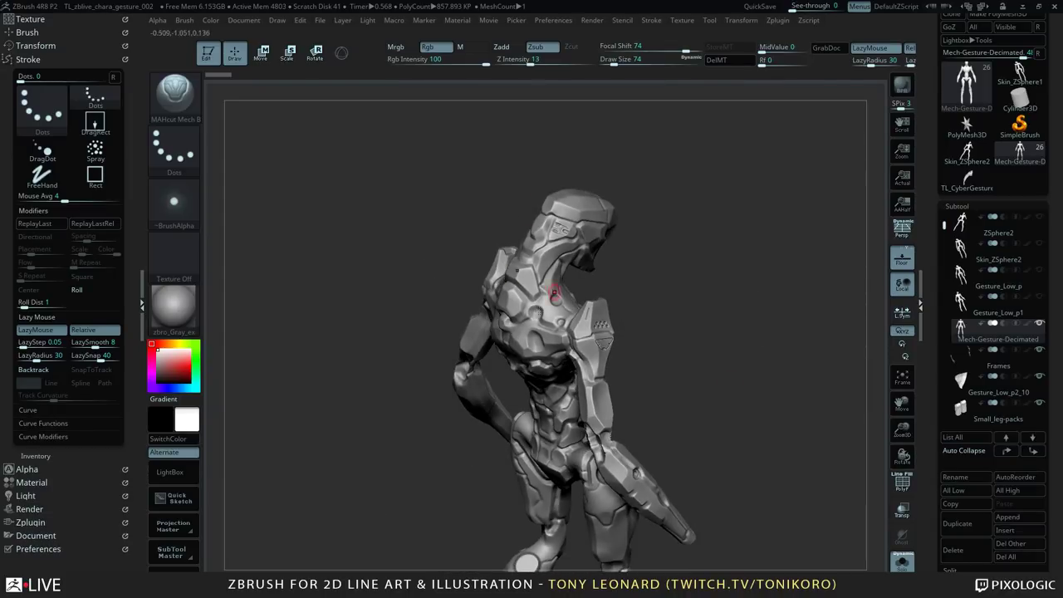
# - Turn on the polyframe display and examine the decimated mech's wireframe from the side, front and three-quarter angles
pyautogui.moveTo(702, 320); pyautogui.dragTo(631, 234)
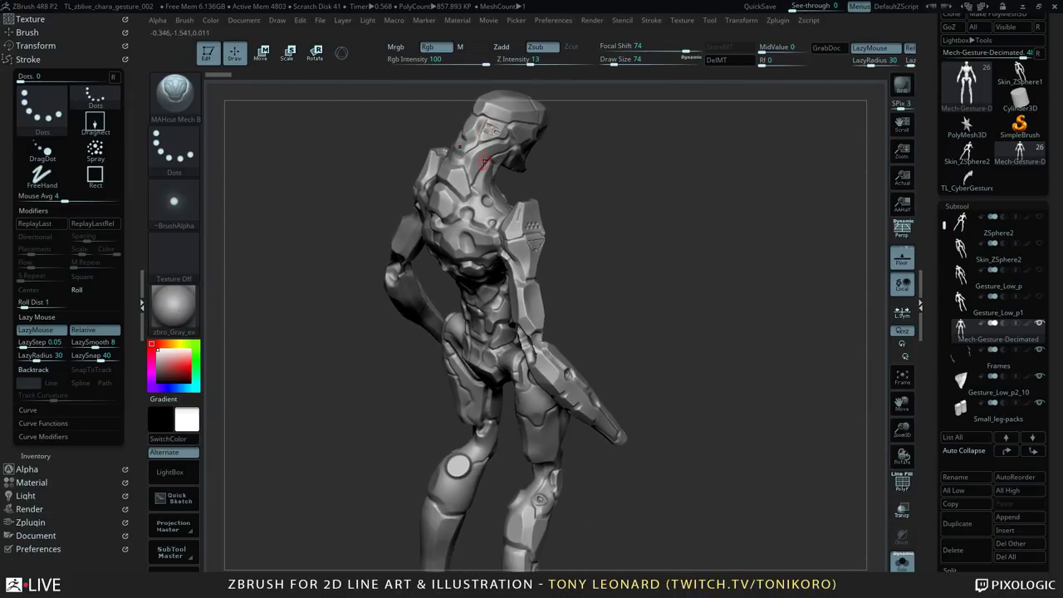
pyautogui.hotkey('shift', 'f')
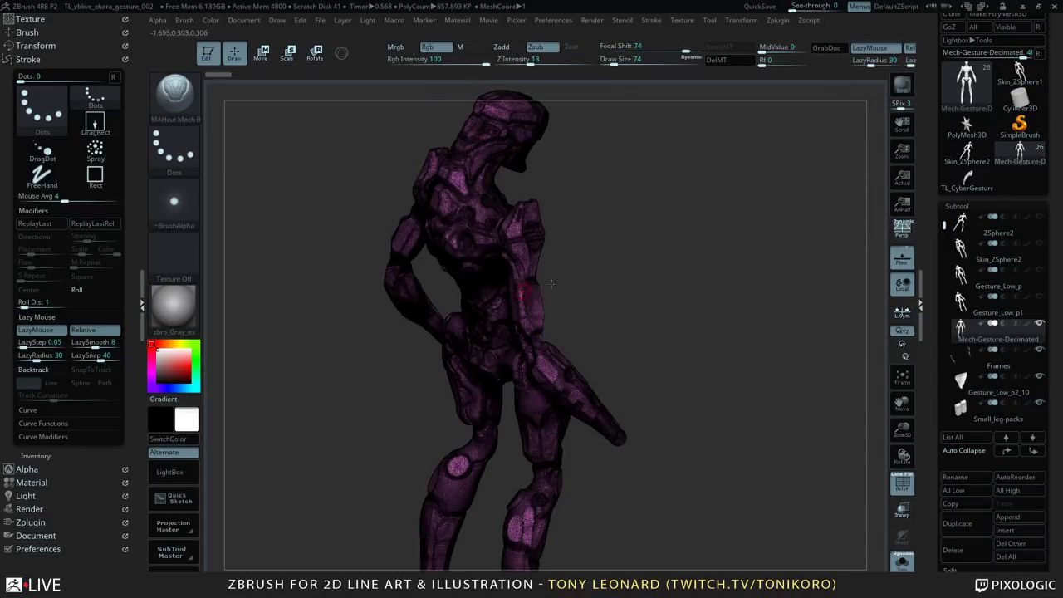
pyautogui.moveTo(703, 343); pyautogui.dragTo(703, 299)
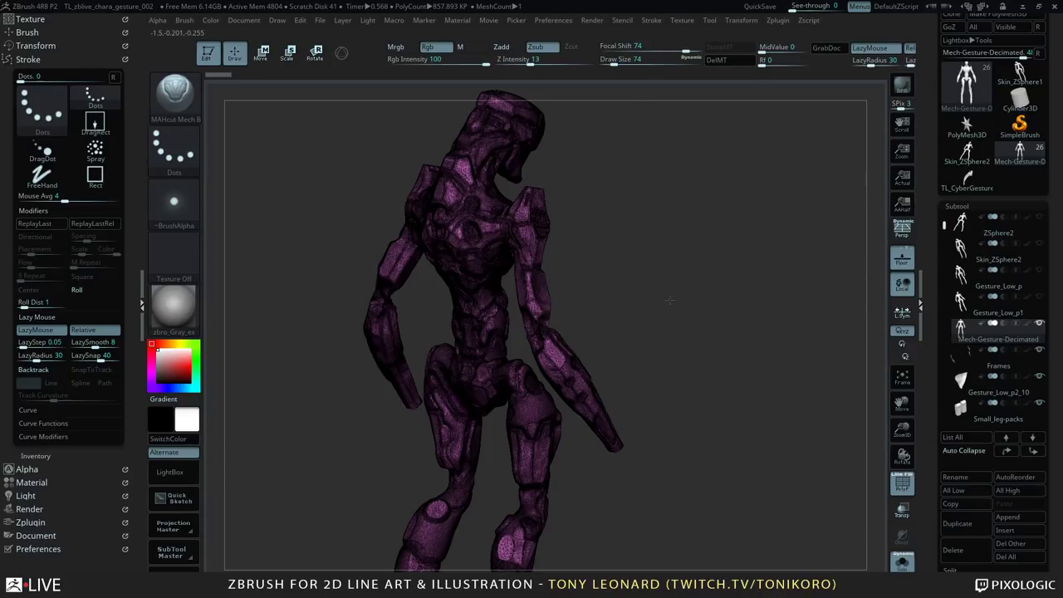
pyautogui.moveTo(669, 299); pyautogui.dragTo(681, 319)
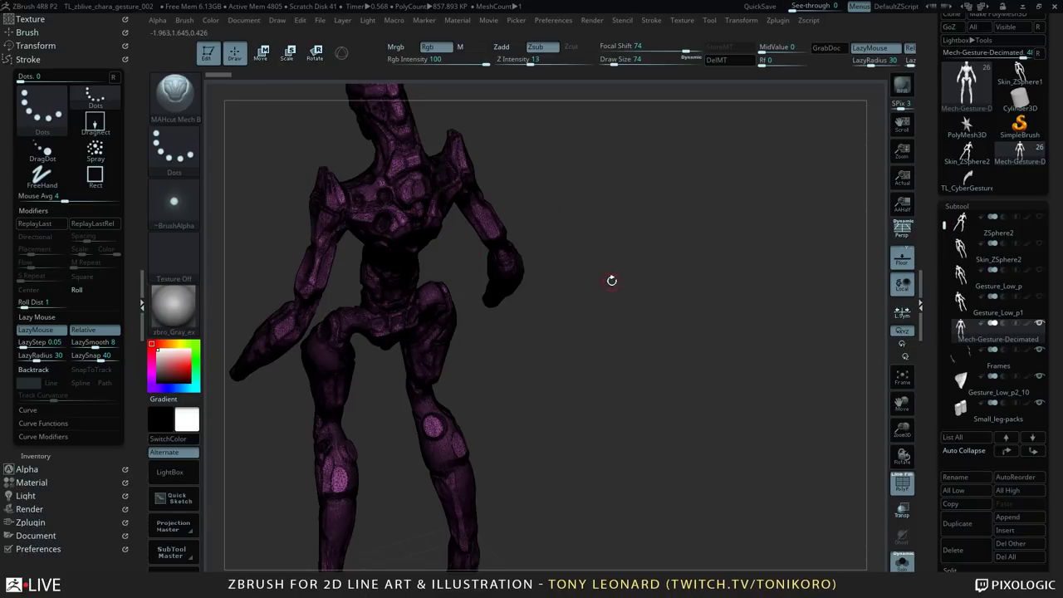
pyautogui.keyDown('alt'); pyautogui.moveTo(653, 334); pyautogui.dragTo(728, 313); pyautogui.keyUp('alt')
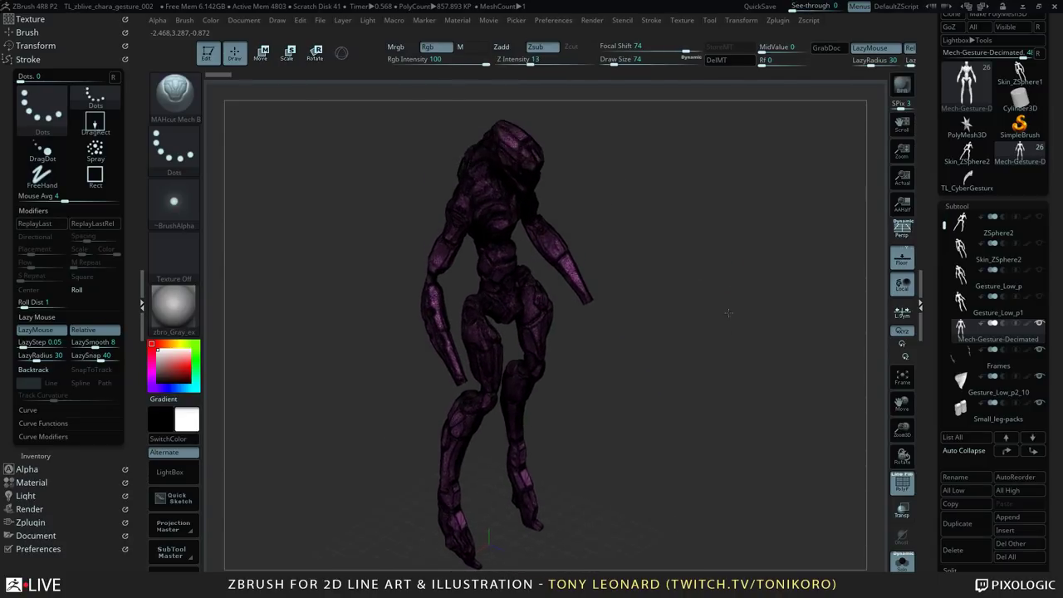
# - Hide the floor grid and frame the mech's full standing figure
pyautogui.click(905, 257)
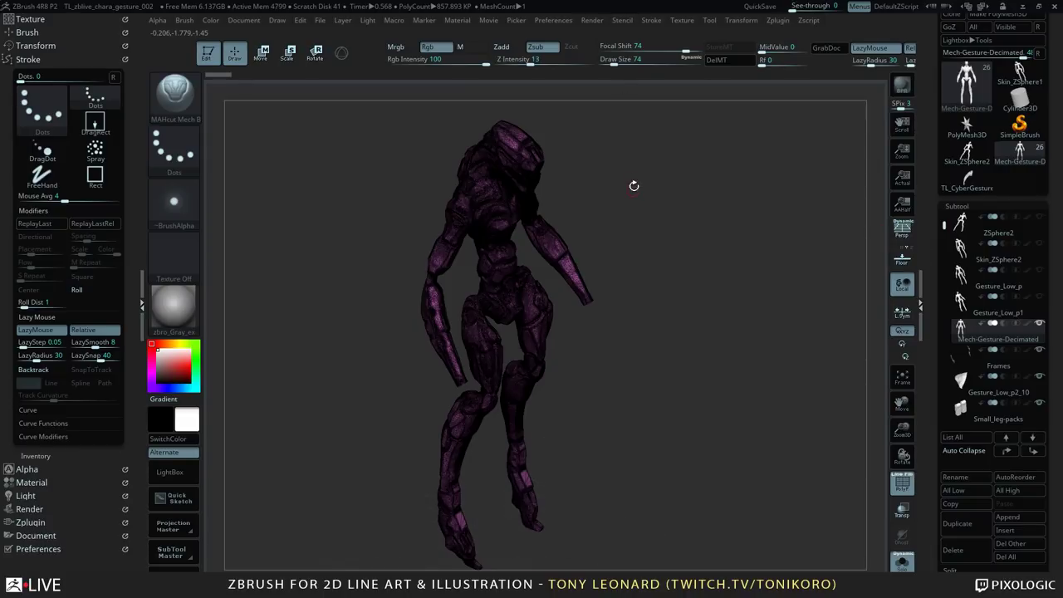
pyautogui.keyDown('alt'); pyautogui.moveTo(719, 260); pyautogui.dragTo(711, 325); pyautogui.keyUp('alt')
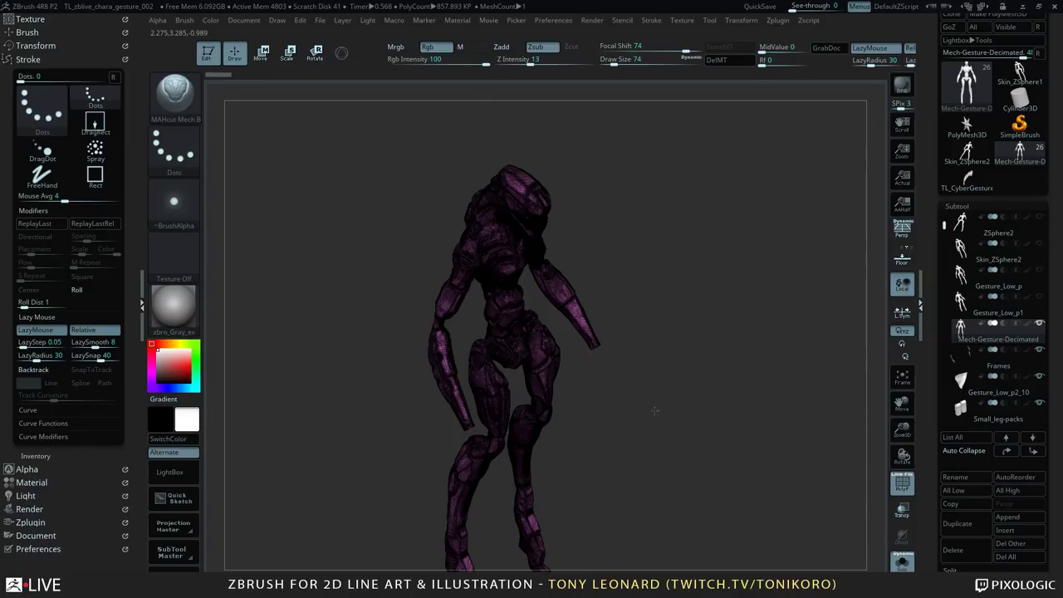
pyautogui.moveTo(655, 410); pyautogui.dragTo(501, 308)
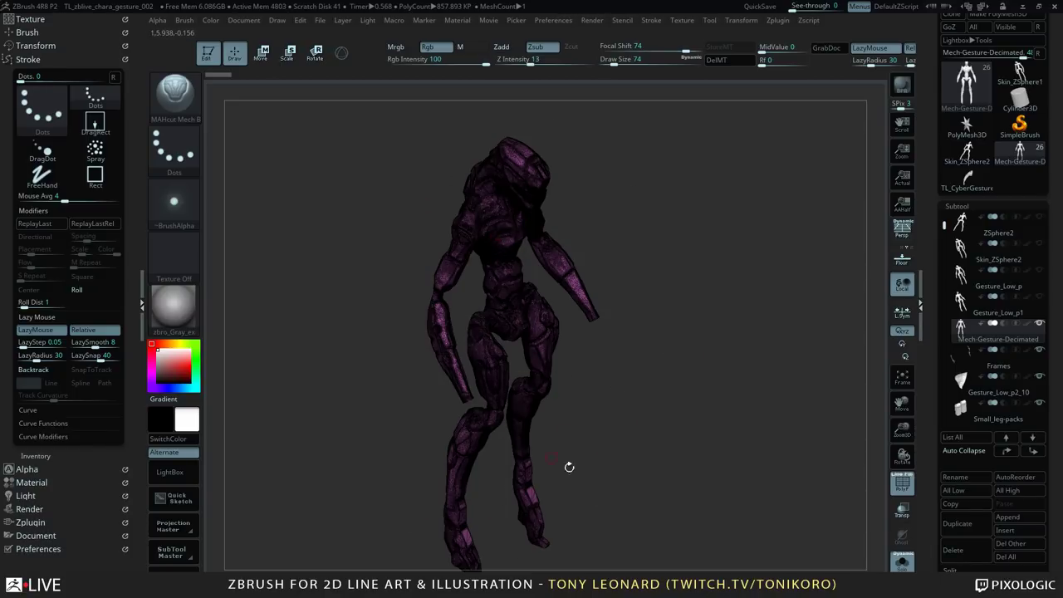
pyautogui.keyDown('alt'); pyautogui.moveTo(662, 384); pyautogui.dragTo(662, 366); pyautogui.keyUp('alt')
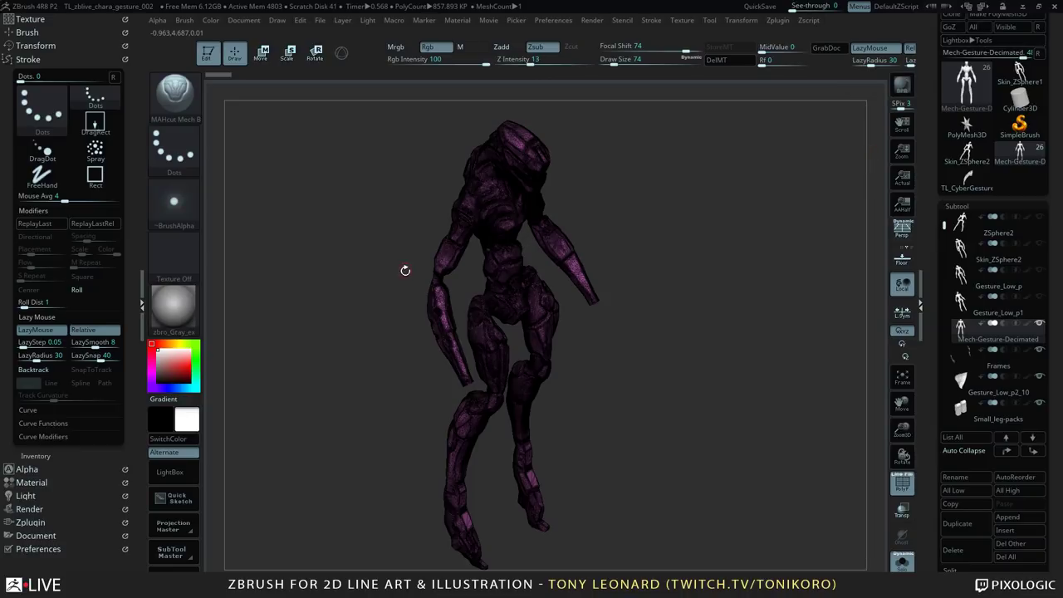
# - Switch to Marvelous Designer and examine the cape and vest draped on the mech from the side, back and front
pyautogui.hotkey('alt', 'Tab')
pyautogui.hotkey('alt', 'Tab')
pyautogui.hotkey('alt', 'Tab')
pyautogui.hotkey('alt', 'Tab')
pyautogui.hotkey('alt', 'Tab')
pyautogui.hotkey('alt', 'Tab')
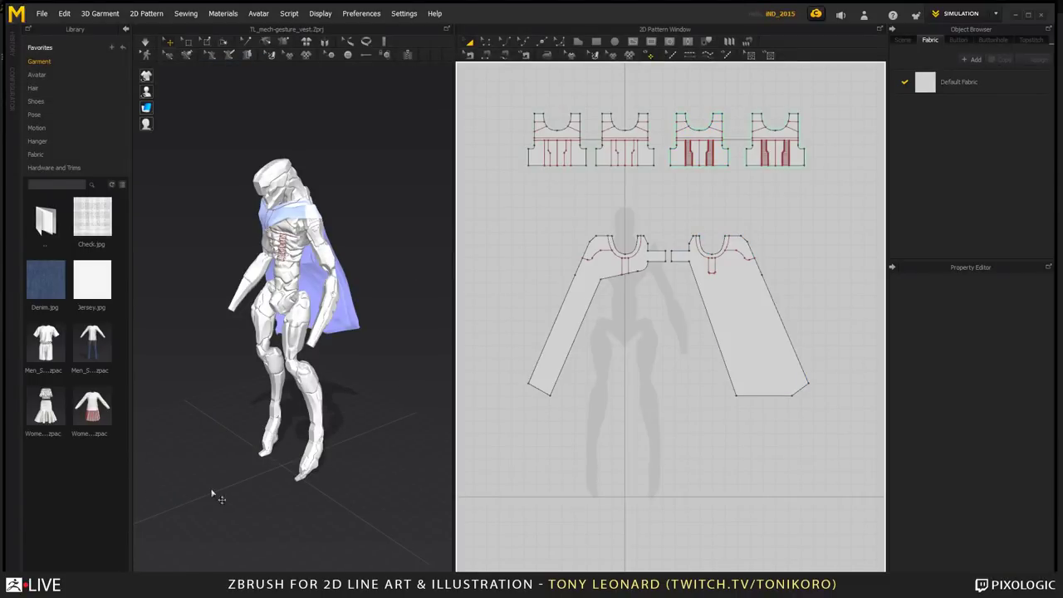
pyautogui.moveTo(211, 494); pyautogui.dragTo(147, 520, button='right')
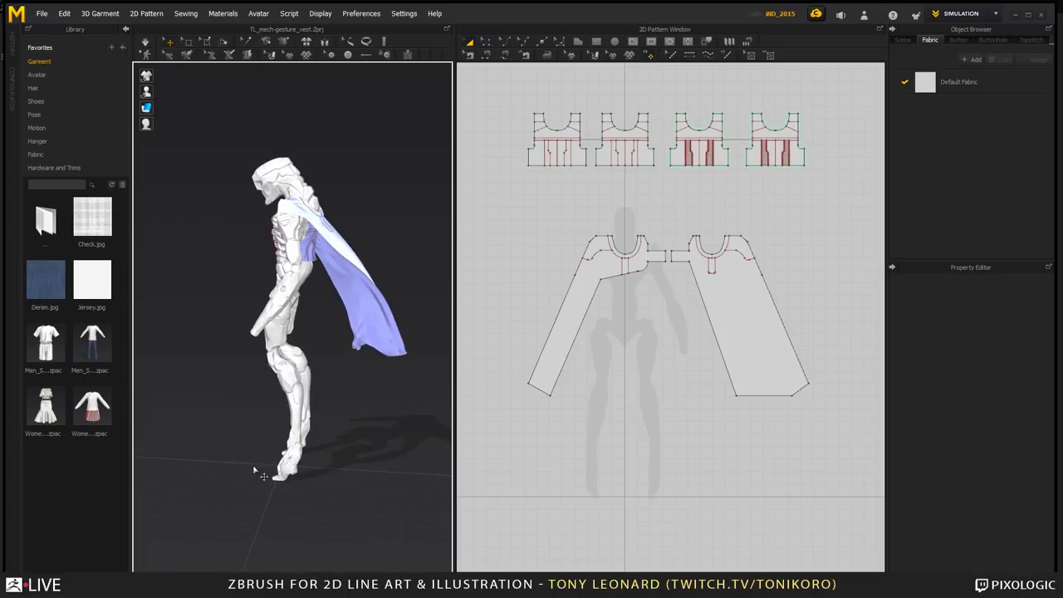
pyautogui.scroll(5, 254, 471)
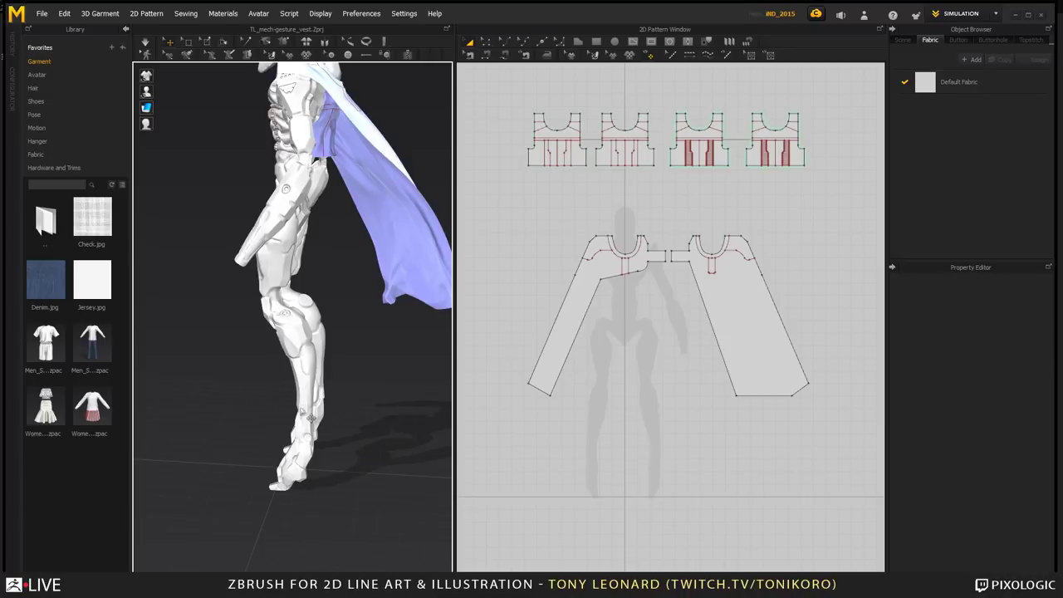
pyautogui.moveTo(311, 418); pyautogui.dragTo(282, 412, button='right')
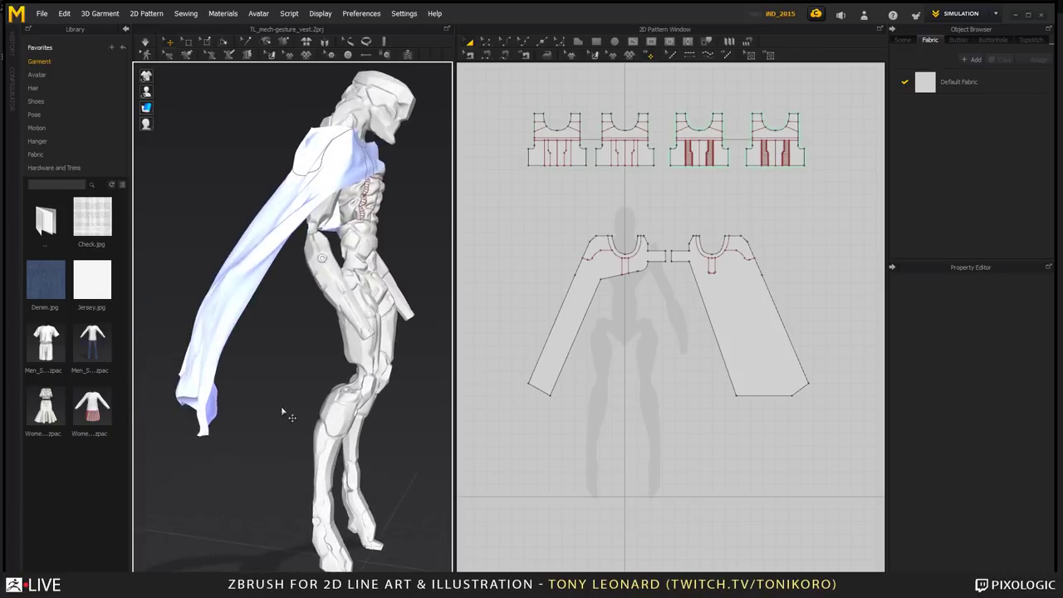
pyautogui.click(231, 301)
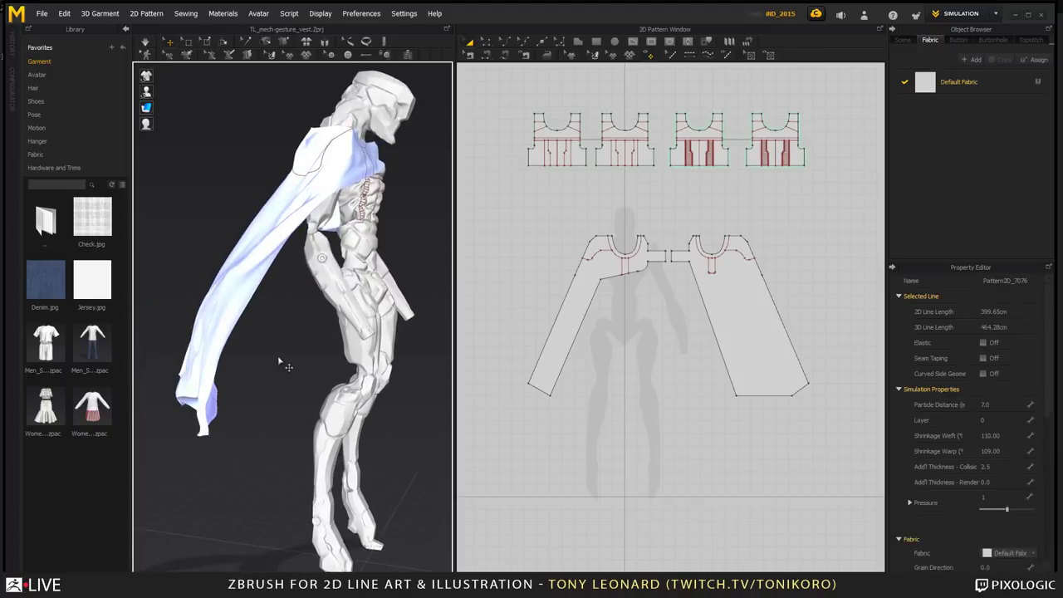
pyautogui.click(308, 372)
pyautogui.moveTo(308, 372); pyautogui.dragTo(253, 391, button='right')
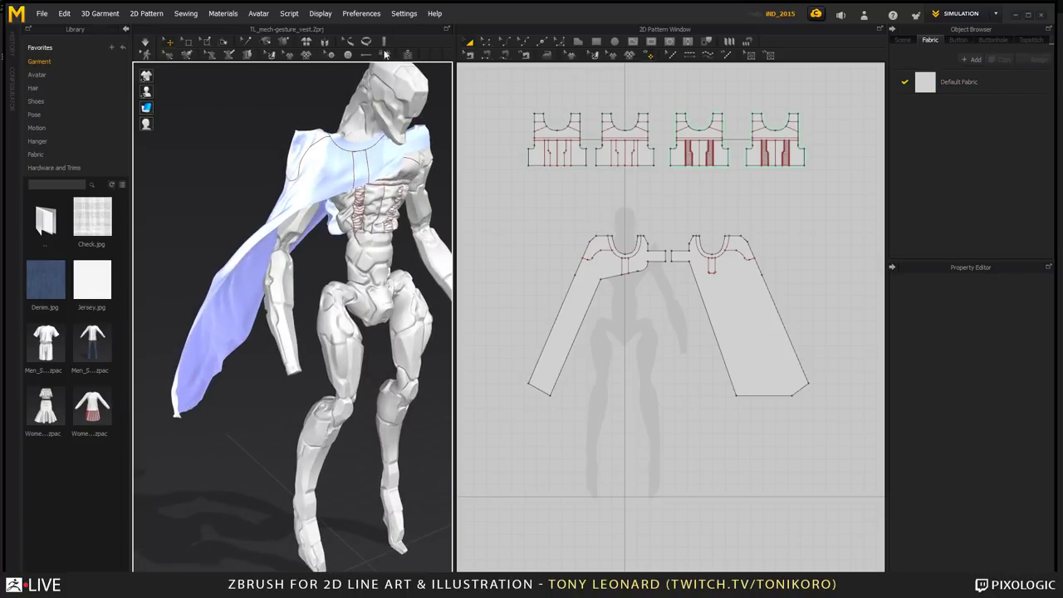
# - Select both the front and back cape pattern pieces and look through their simulation properties
pyautogui.click(296, 256)
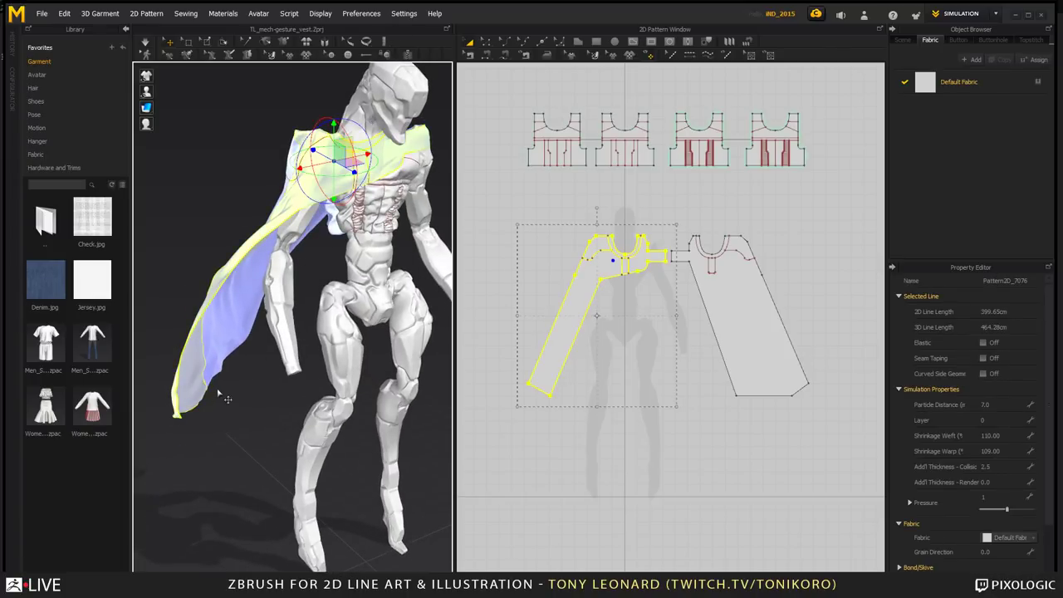
pyautogui.moveTo(221, 394); pyautogui.dragTo(266, 378, button='right')
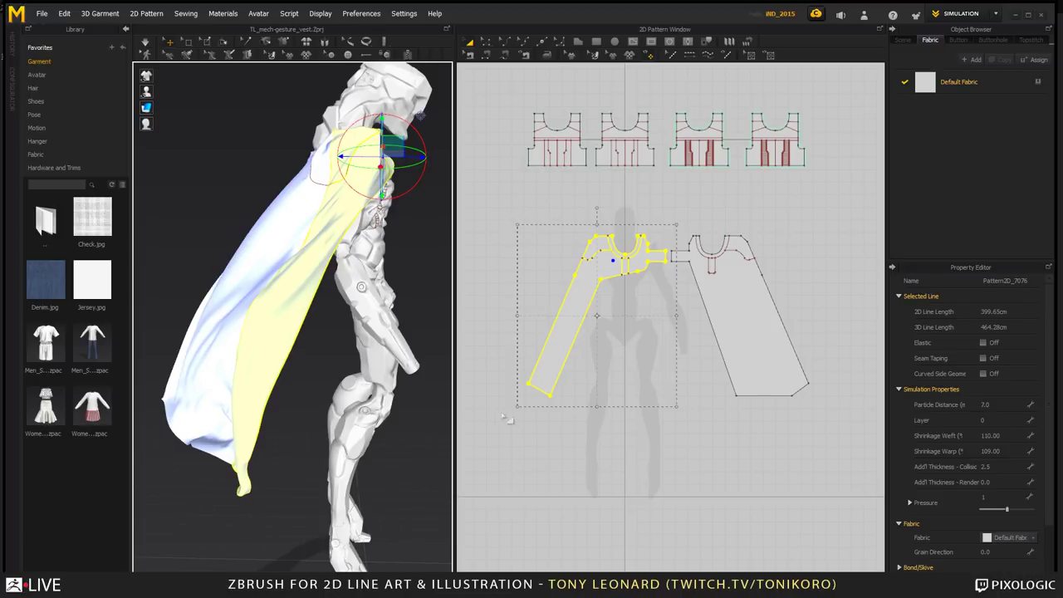
pyautogui.keyDown('shift'); pyautogui.click(759, 308); pyautogui.keyUp('shift')
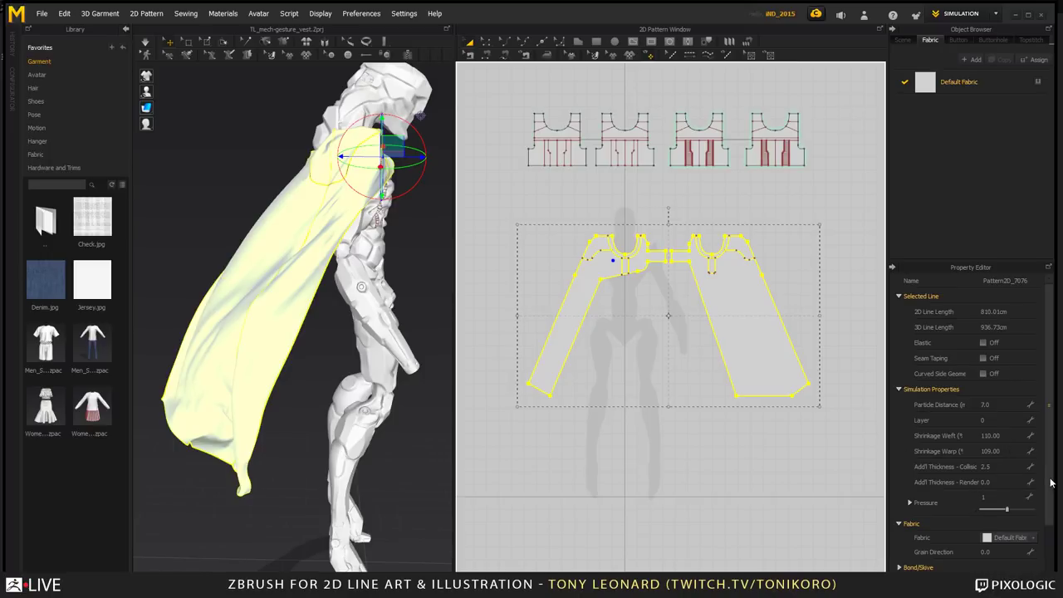
pyautogui.scroll(-2, 1047, 498)
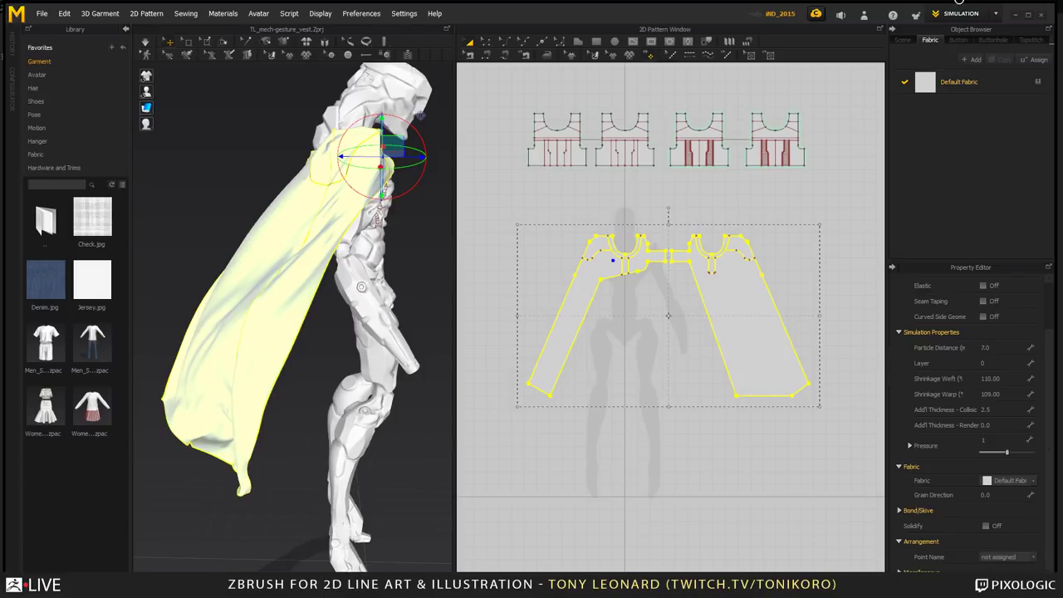
# - Select the Default Fabric and look through its list of physical property presets
pyautogui.click(970, 80)
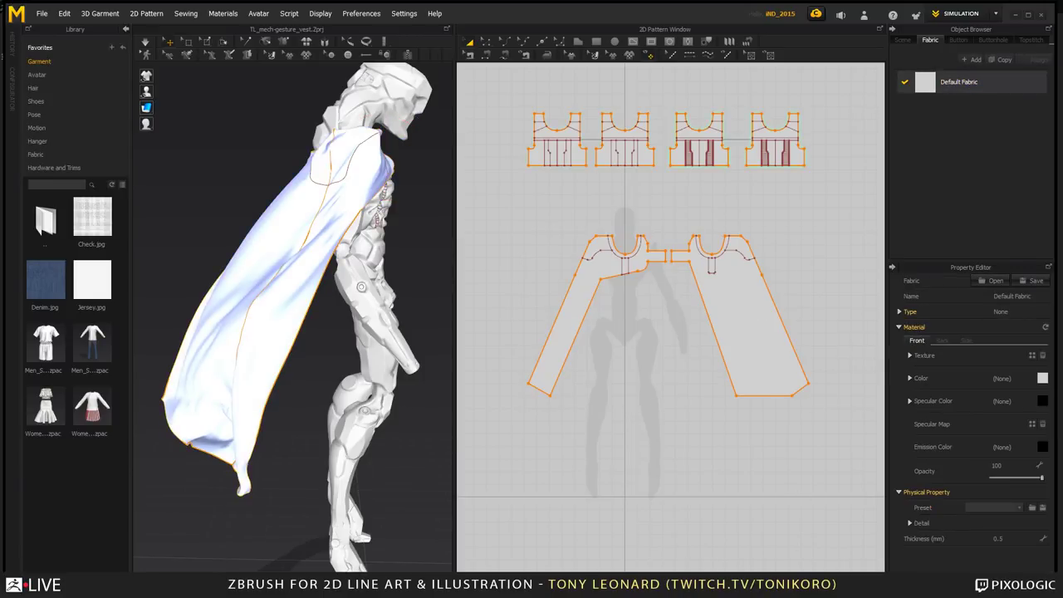
pyautogui.click(1008, 509)
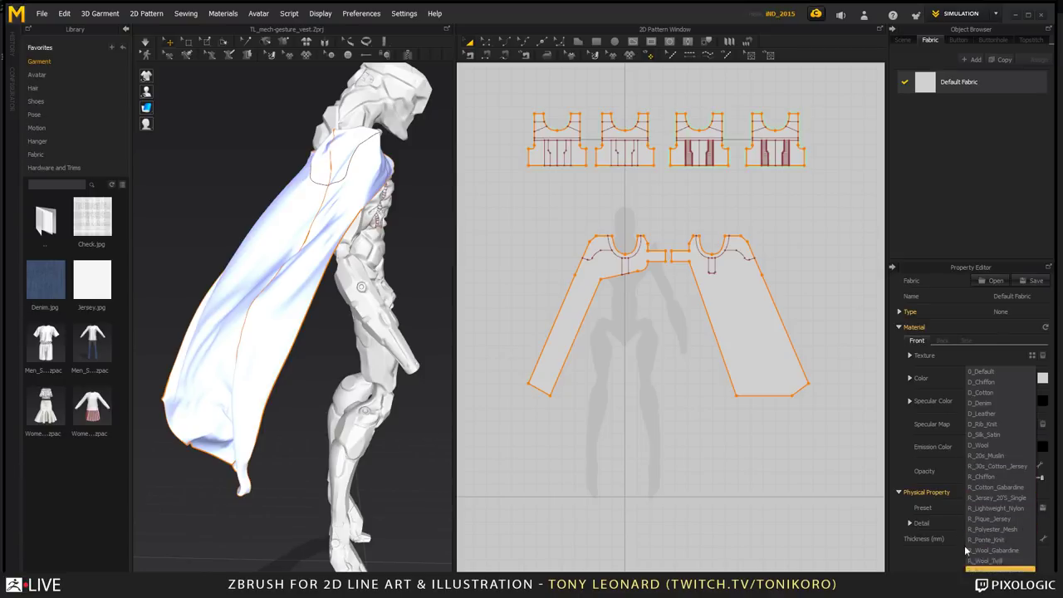
pyautogui.click(905, 282)
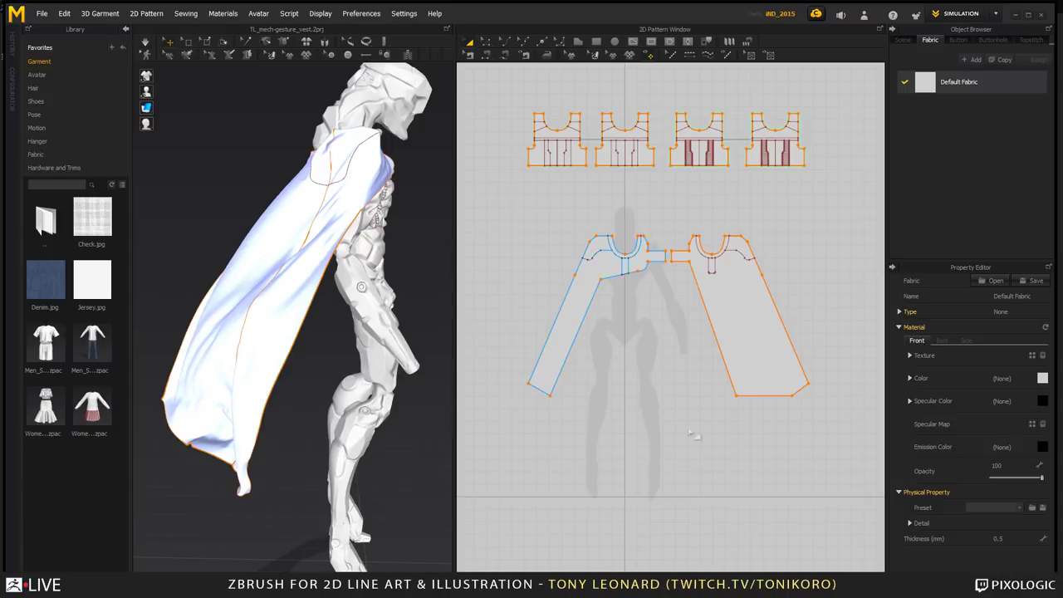
pyautogui.click(774, 149)
pyautogui.click(479, 204)
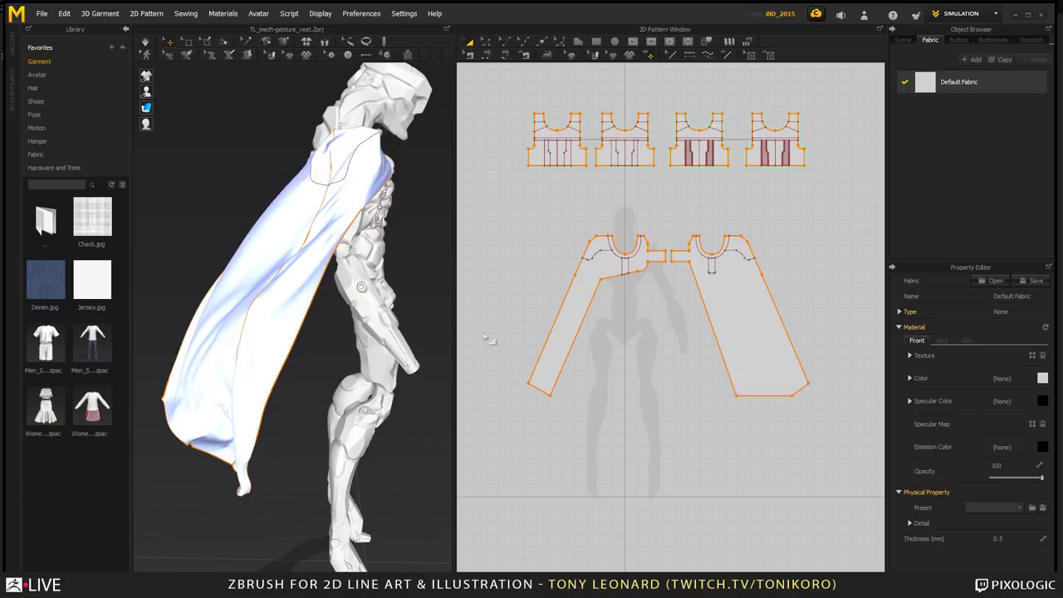
# - Switch back to ZBrush and collapse the Stroke palette
pyautogui.hotkey('alt', 'Tab')
pyautogui.hotkey('alt', 'Tab')
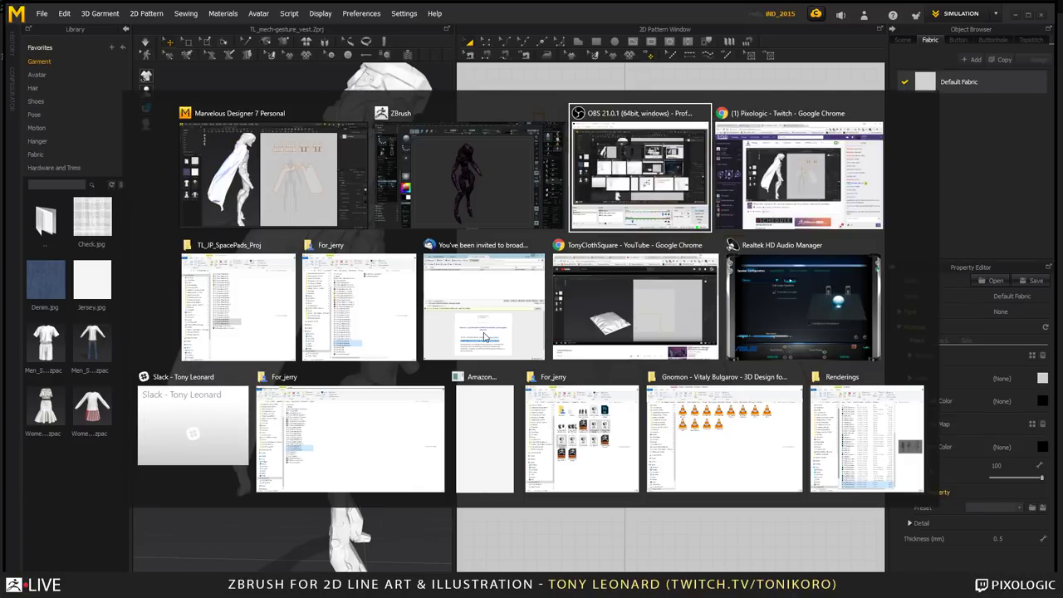
pyautogui.hotkey('alt', 'Tab')
pyautogui.hotkey('alt', 'Tab')
pyautogui.hotkey('alt', 'Tab')
pyautogui.hotkey('alt', 'Tab')
pyautogui.hotkey('alt', 'Tab')
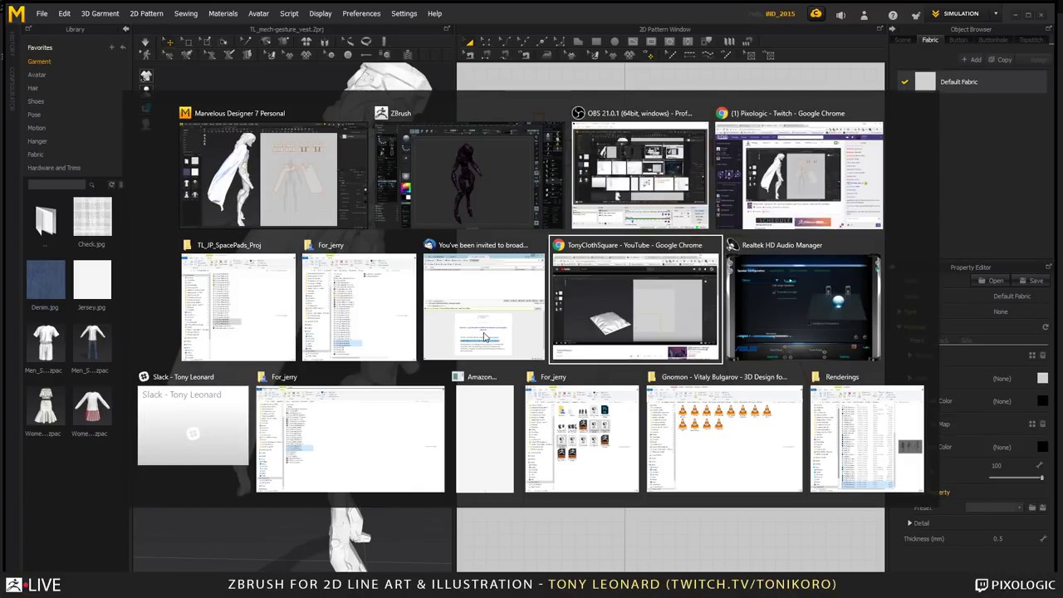
pyautogui.hotkey('alt', 'Tab')
pyautogui.hotkey('alt', 'Tab')
pyautogui.hotkey('alt', 'Tab')
pyautogui.hotkey('alt', 'Tab')
pyautogui.hotkey('alt', 'Tab')
pyautogui.hotkey('alt', 'Tab')
pyautogui.hotkey('alt', 'Tab')
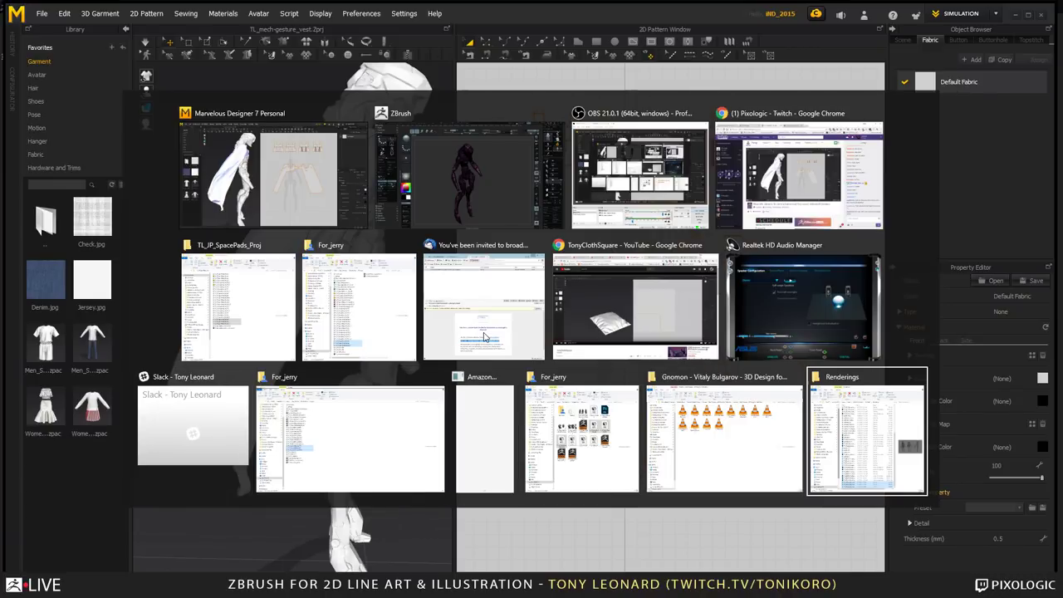
pyautogui.hotkey('alt', 'Tab')
pyautogui.hotkey('alt', 'Tab')
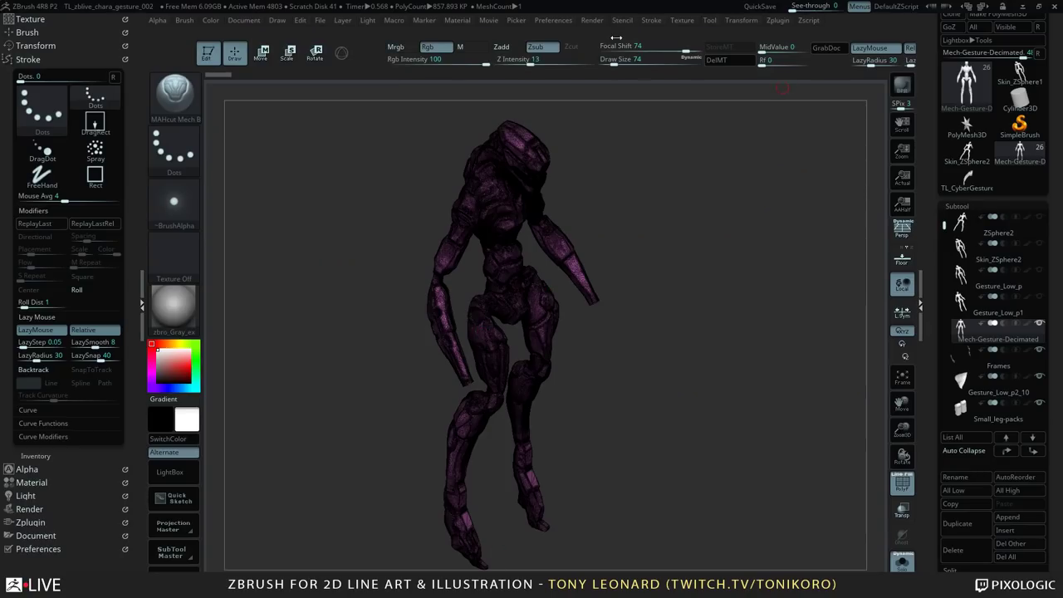
pyautogui.moveTo(755, 251); pyautogui.dragTo(738, 244)
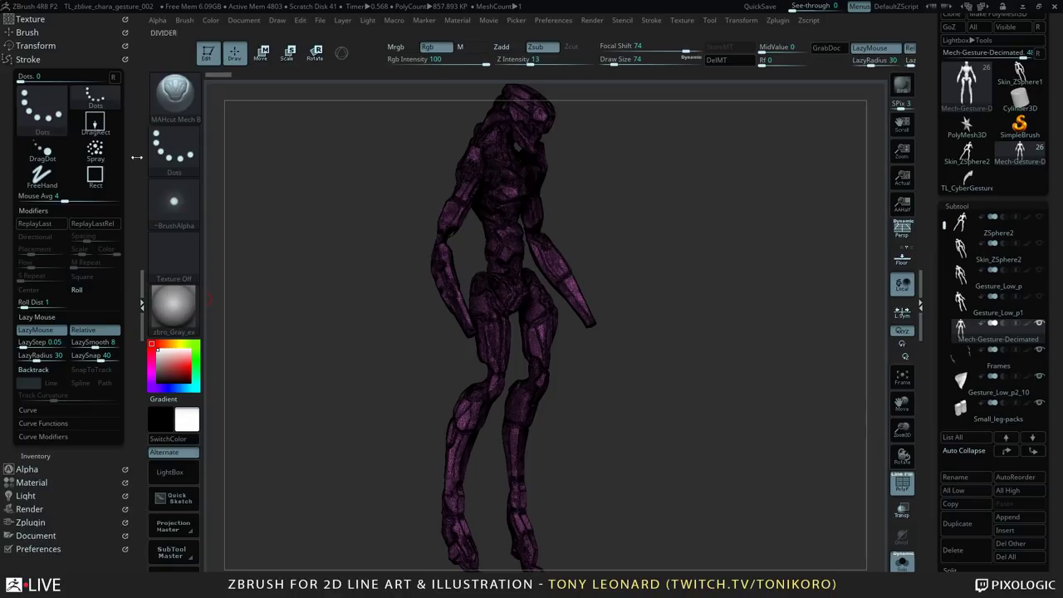
pyautogui.click(58, 59)
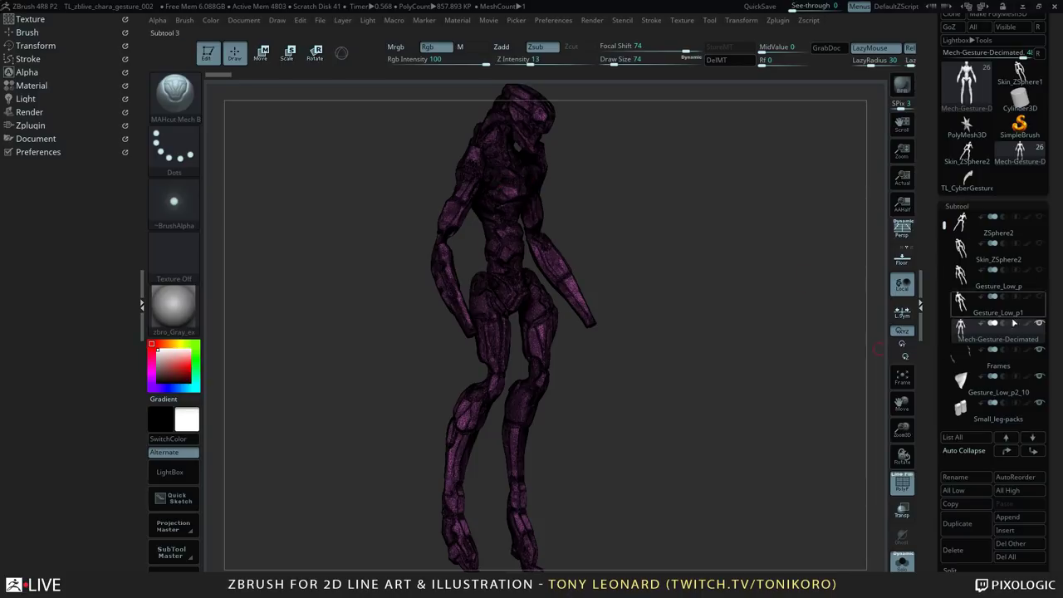
# - Leave Solo mode, turn off the polyframe display and examine the complete mech with its cape, vest and leg pack
pyautogui.click(902, 561)
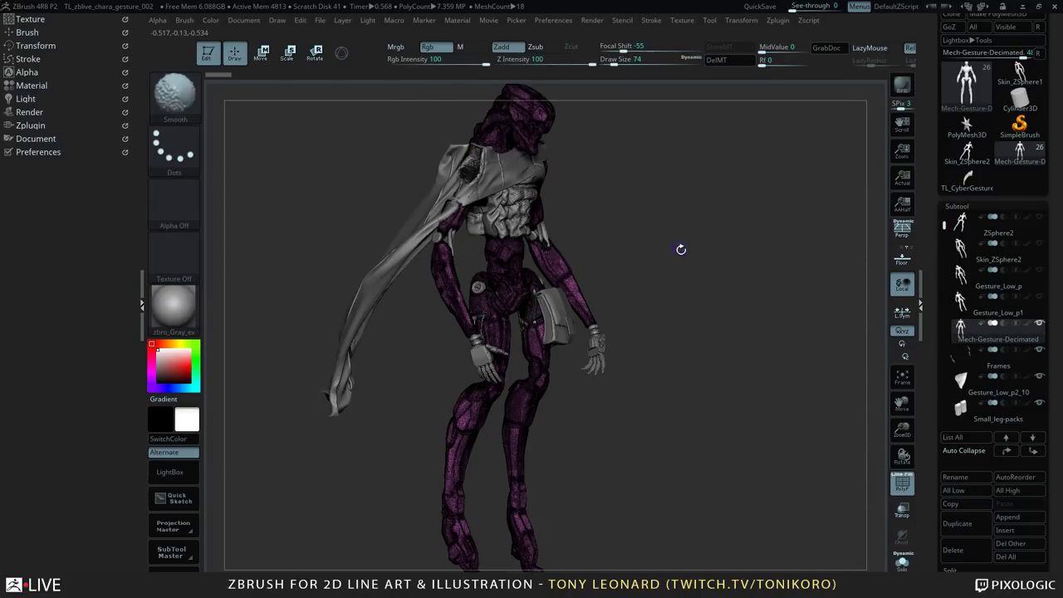
pyautogui.hotkey('shift', 'f')
pyautogui.moveTo(774, 323)
pyautogui.mouseDown()
pyautogui.moveTo(766, 320)
pyautogui.moveTo(776, 318)
pyautogui.mouseUp()
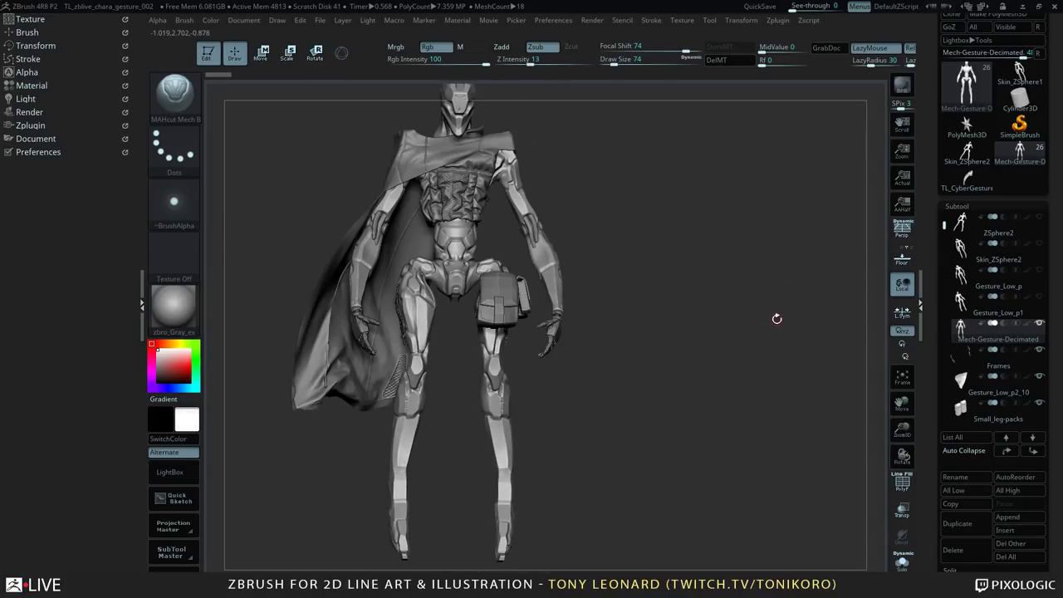
pyautogui.moveTo(749, 368); pyautogui.dragTo(758, 371)
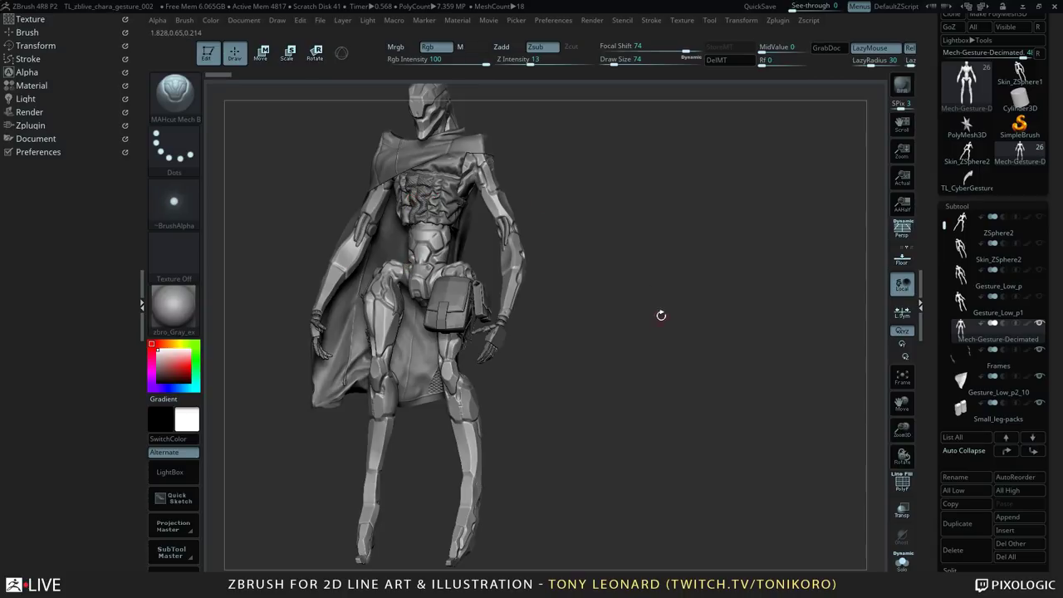
pyautogui.moveTo(661, 315); pyautogui.dragTo(656, 264)
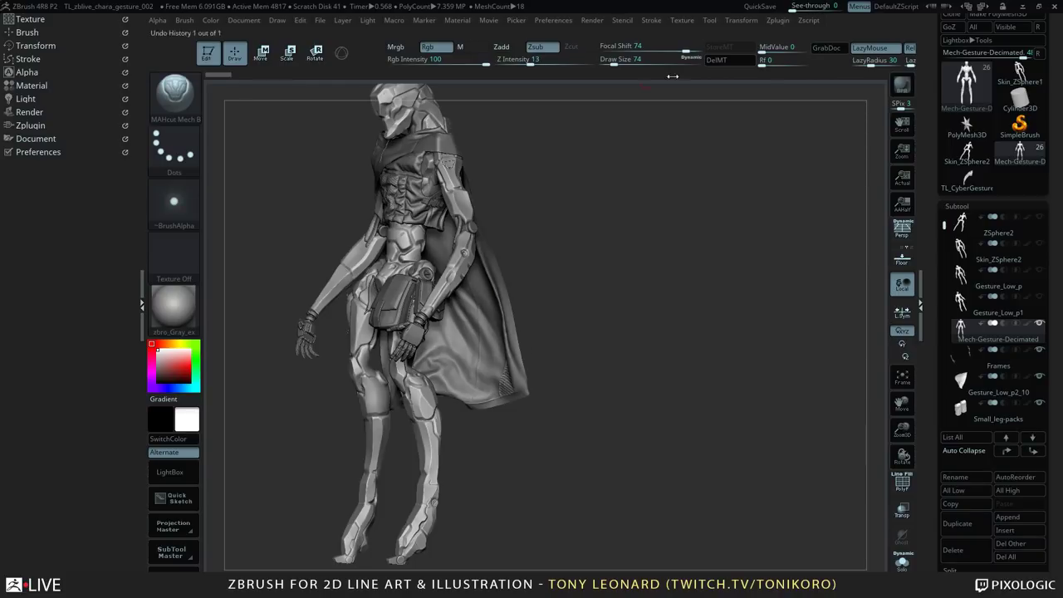
pyautogui.moveTo(335, 400)
pyautogui.mouseDown()
pyautogui.moveTo(387, 427)
pyautogui.moveTo(731, 383)
pyautogui.moveTo(734, 395)
pyautogui.moveTo(650, 385)
pyautogui.moveTo(647, 317)
pyautogui.moveTo(676, 376)
pyautogui.moveTo(640, 286)
pyautogui.moveTo(574, 257)
pyautogui.moveTo(601, 254)
pyautogui.moveTo(677, 413)
pyautogui.moveTo(778, 337)
pyautogui.mouseUp()
# - Isolate the Mech-Hands subtool and examine the mechanical hands up close and as a pair
pyautogui.keyDown('alt'); pyautogui.click(544, 190); pyautogui.keyUp('alt')
pyautogui.click(901, 561)
pyautogui.moveTo(652, 390); pyautogui.dragTo(605, 446)
pyautogui.moveTo(487, 433); pyautogui.dragTo(559, 421)
pyautogui.moveTo(364, 424); pyautogui.dragTo(536, 441)
pyautogui.moveTo(374, 272); pyautogui.dragTo(612, 415)
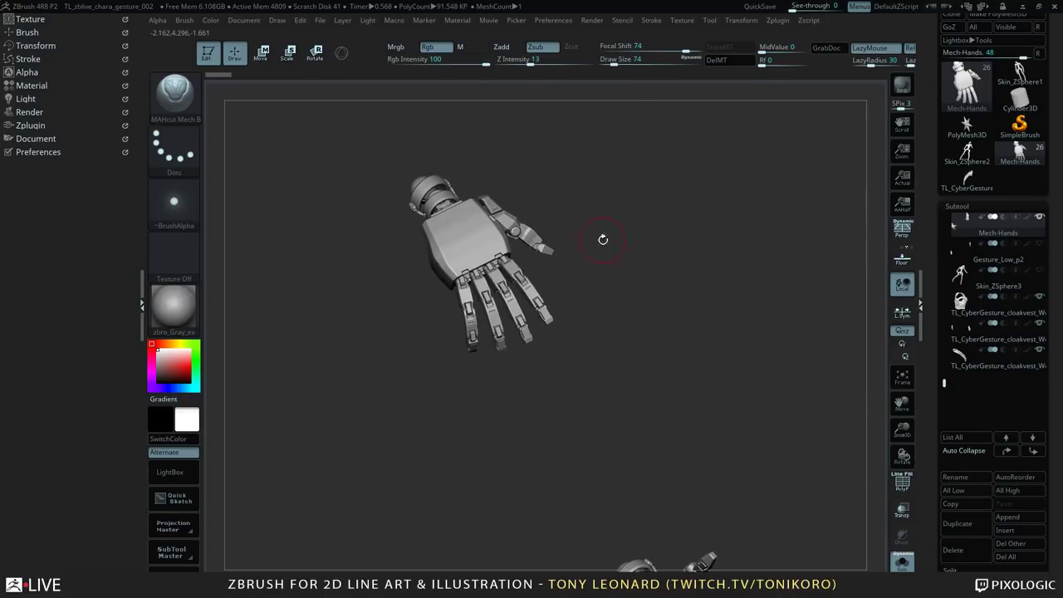
pyautogui.moveTo(603, 373)
pyautogui.mouseDown()
pyautogui.moveTo(633, 384)
pyautogui.moveTo(645, 373)
pyautogui.moveTo(640, 325)
pyautogui.moveTo(619, 350)
pyautogui.moveTo(621, 379)
pyautogui.mouseUp()
pyautogui.moveTo(662, 438); pyautogui.dragTo(690, 434)
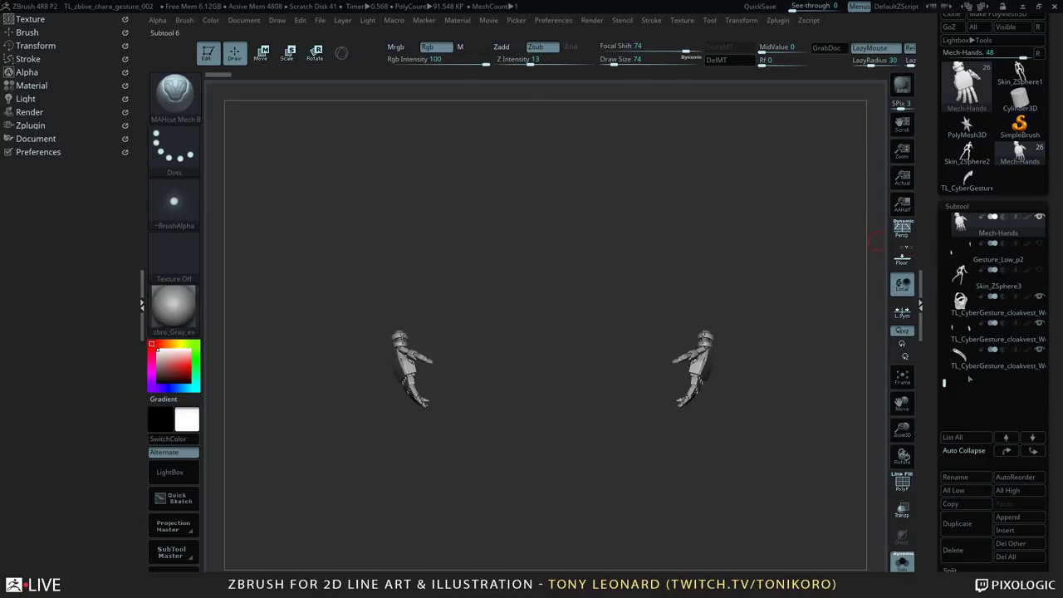
# - Leave Solo mode and make Mech-Gesture-Decimated the active subtool
pyautogui.click(964, 224)
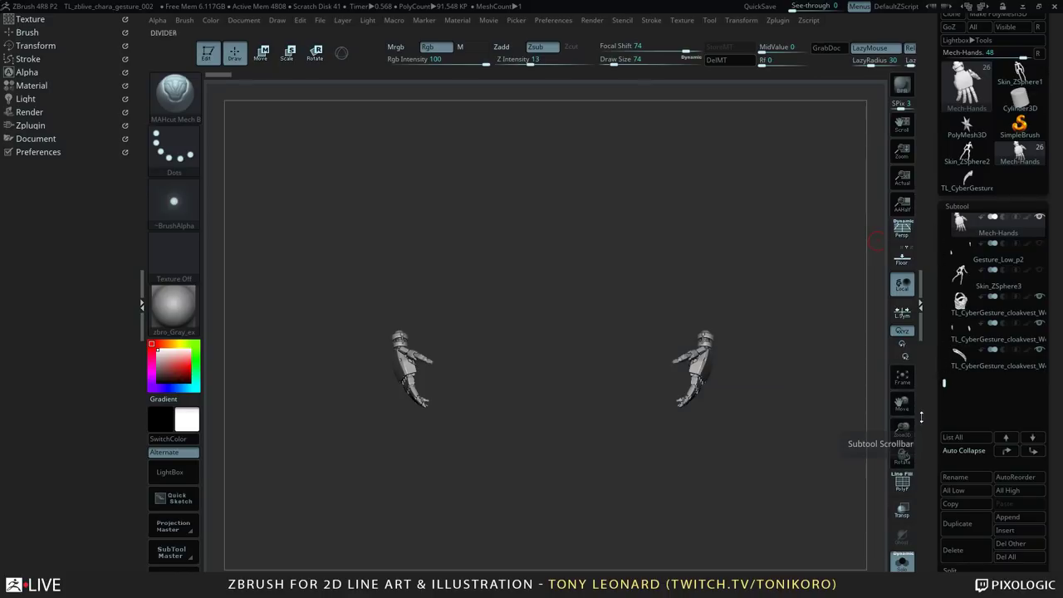
pyautogui.click(902, 561)
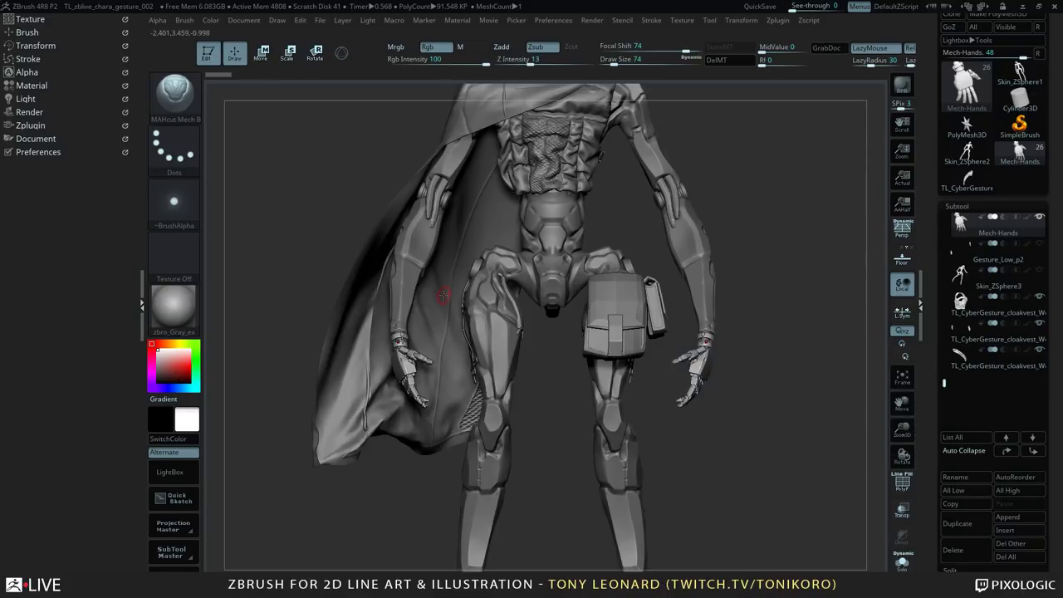
pyautogui.keyDown('alt'); pyautogui.click(433, 449); pyautogui.keyUp('alt')
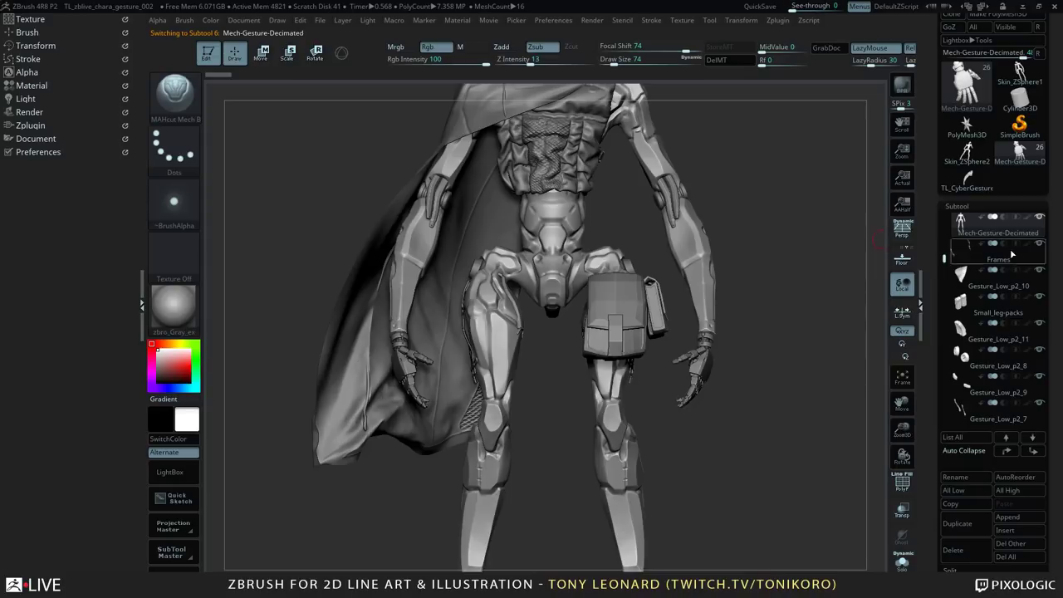
pyautogui.moveTo(943, 266); pyautogui.dragTo(944, 385)
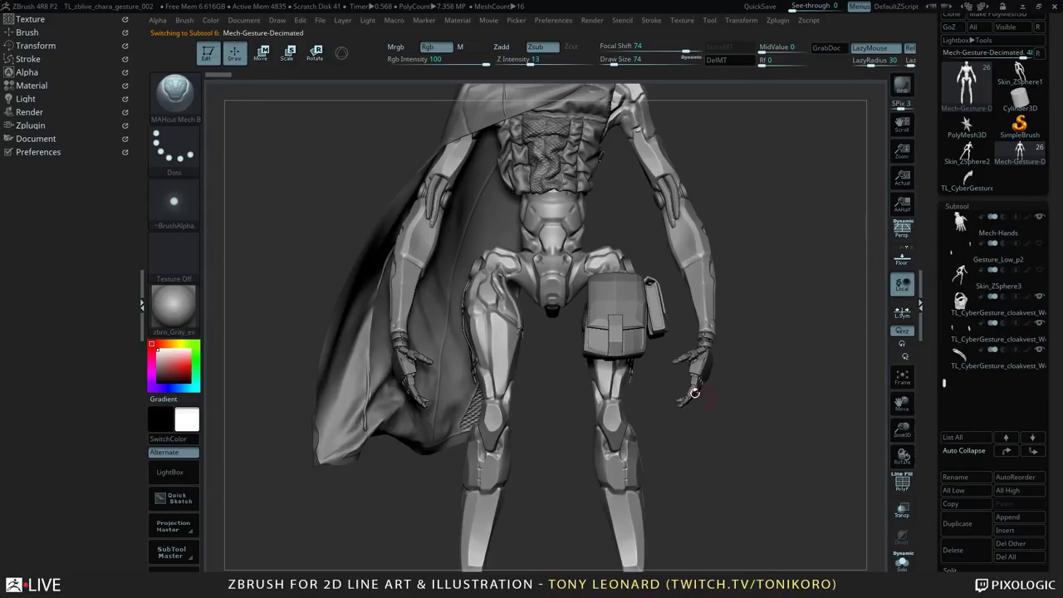
pyautogui.keyDown('alt'); pyautogui.click(696, 363); pyautogui.keyUp('alt')
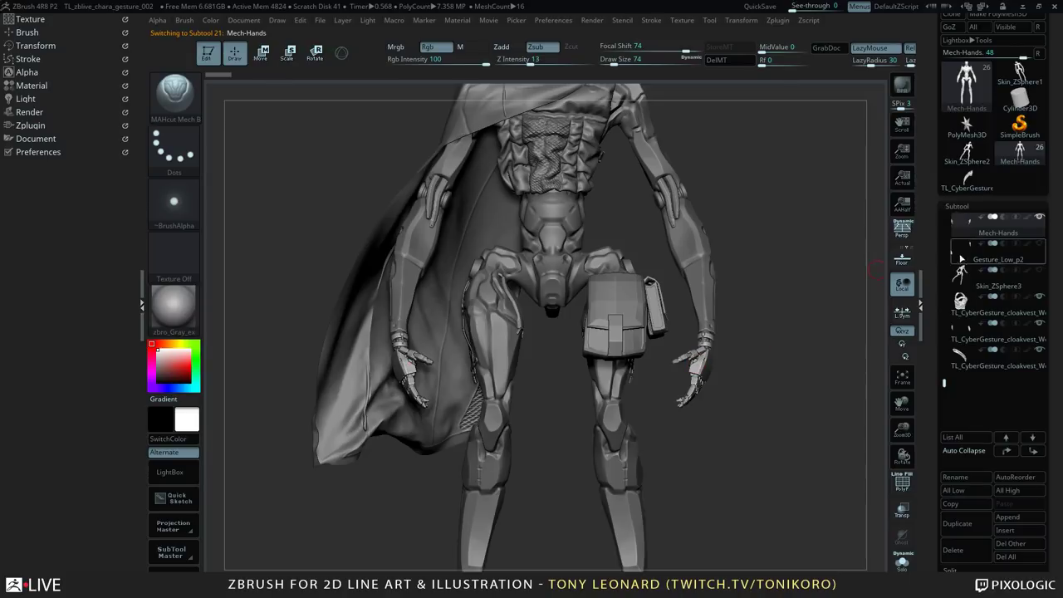
pyautogui.keyDown('alt'); pyautogui.click(696, 231); pyautogui.keyUp('alt')
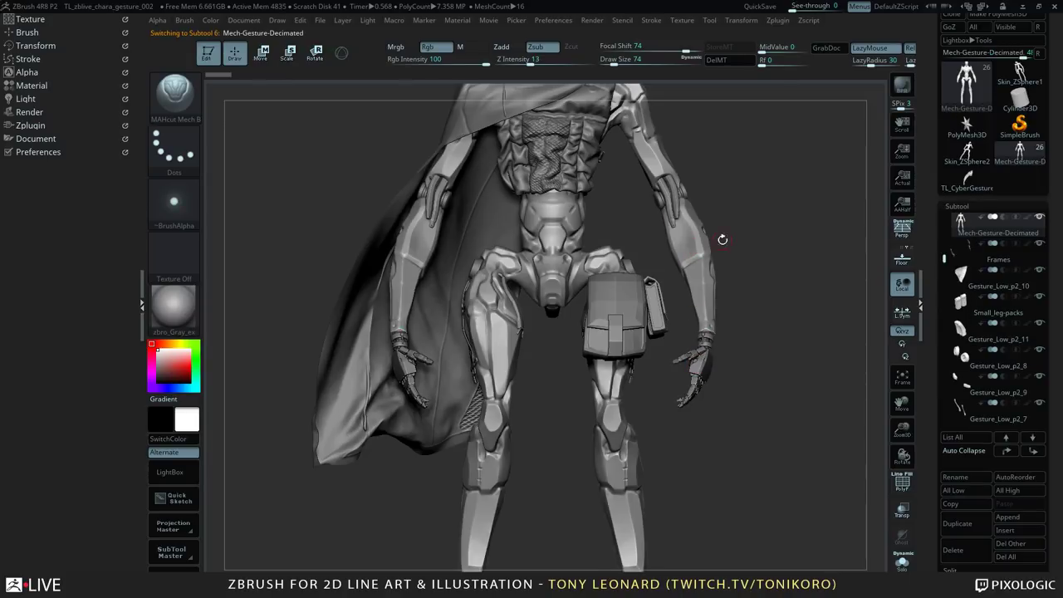
# - Hide the Mech-Hands subtool and isolate the decimated body with its handless wrist ends in view
pyautogui.scroll(-5, 997, 315)
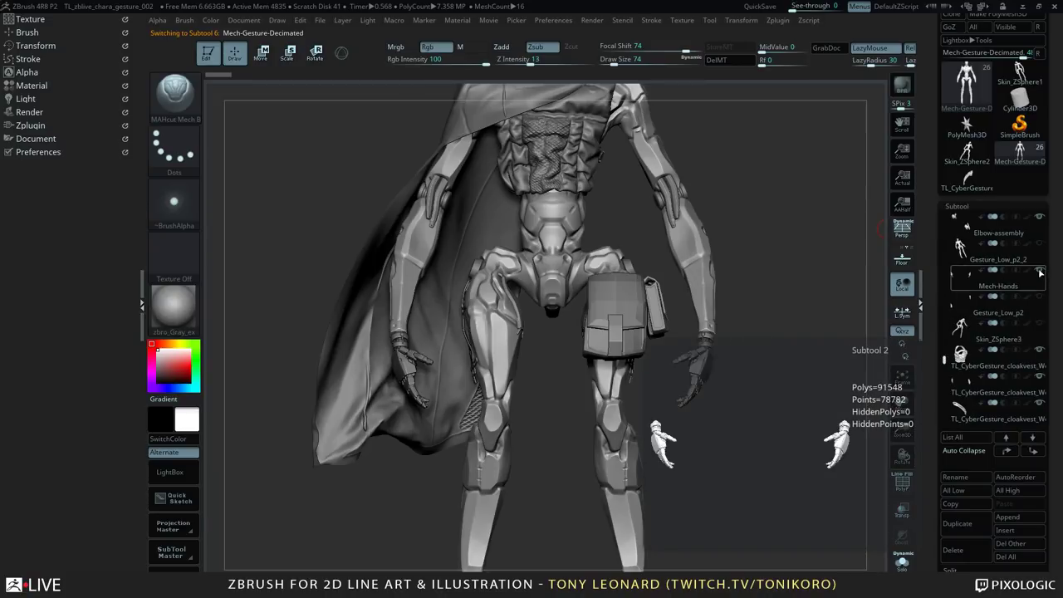
pyautogui.click(1039, 272)
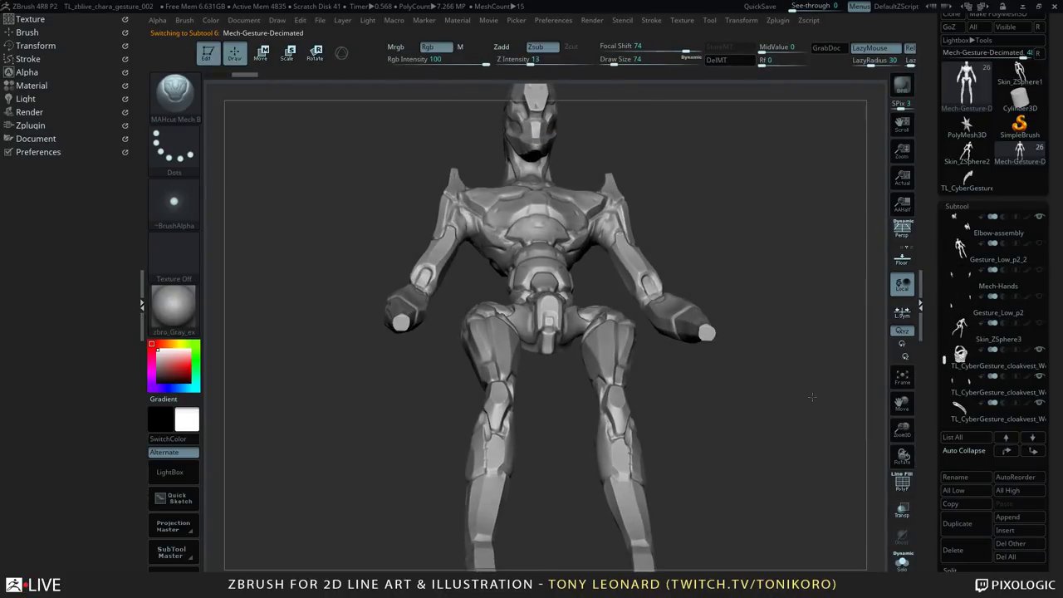
pyautogui.keyDown('alt'); pyautogui.moveTo(812, 396); pyautogui.dragTo(855, 365); pyautogui.keyUp('alt')
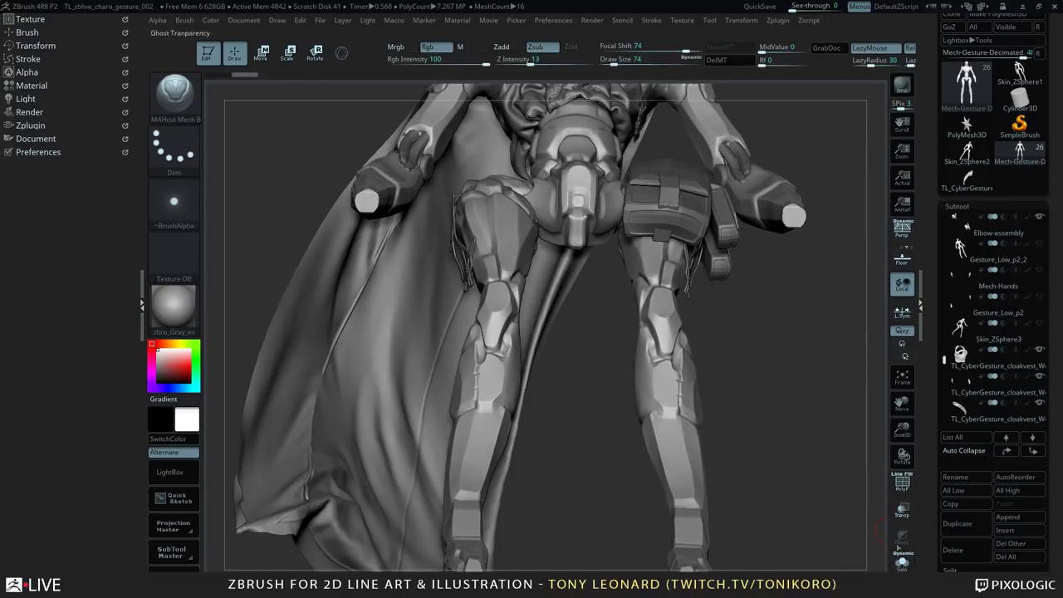
pyautogui.click(902, 562)
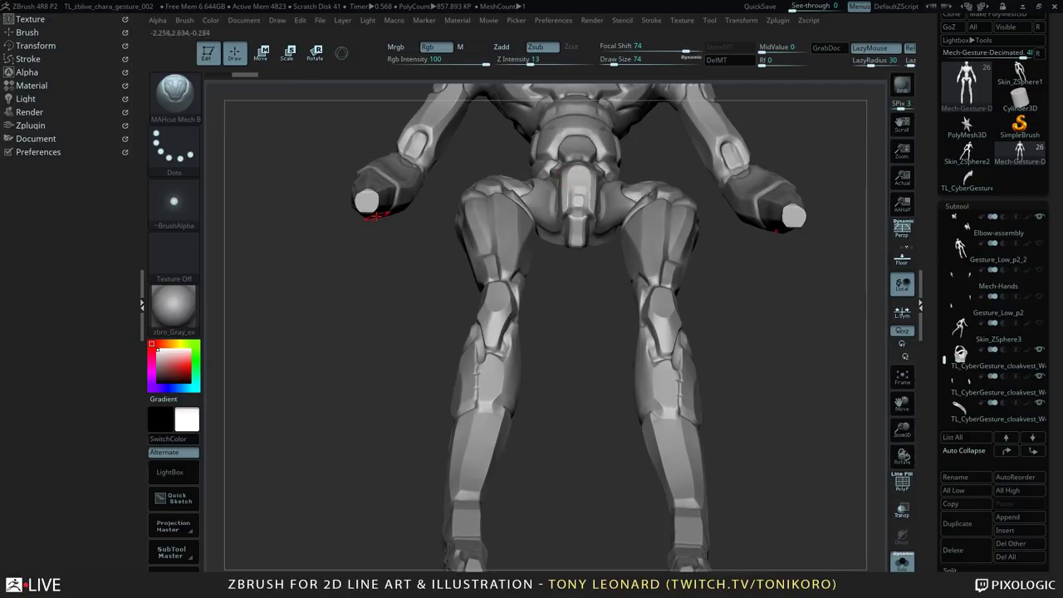
# - Insert TL_Mechhand_pose_005 from the mech hand insert brush symmetrically onto the body's wrist ends
pyautogui.press('b')
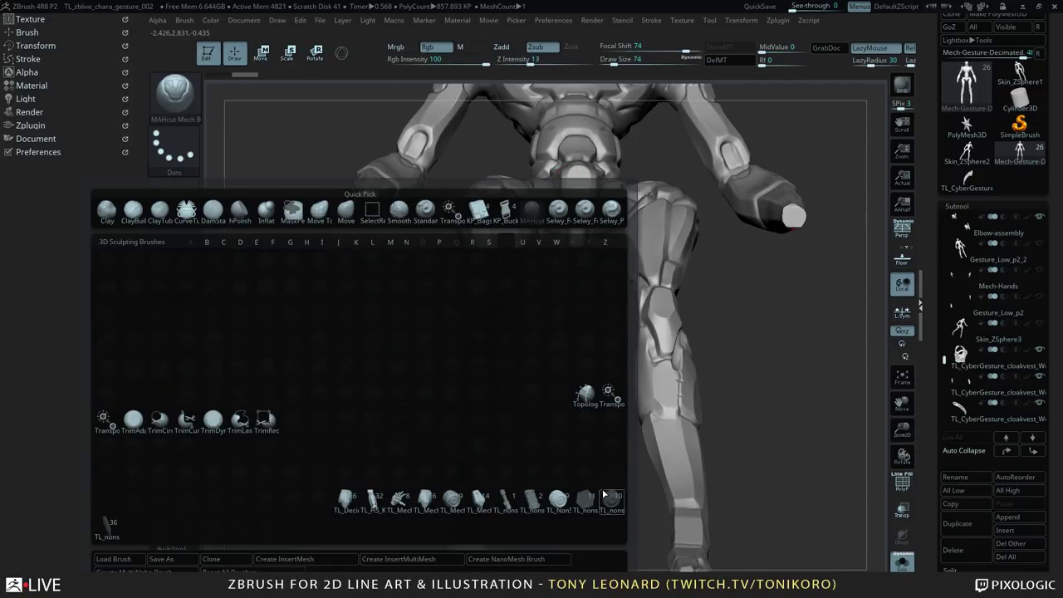
pyautogui.click(402, 498)
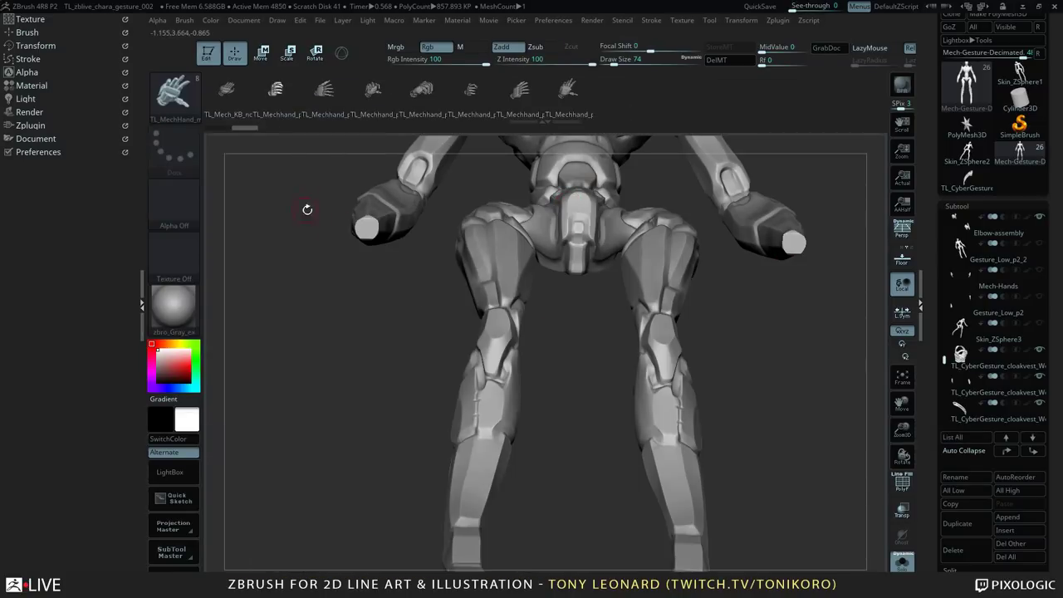
pyautogui.press('m')
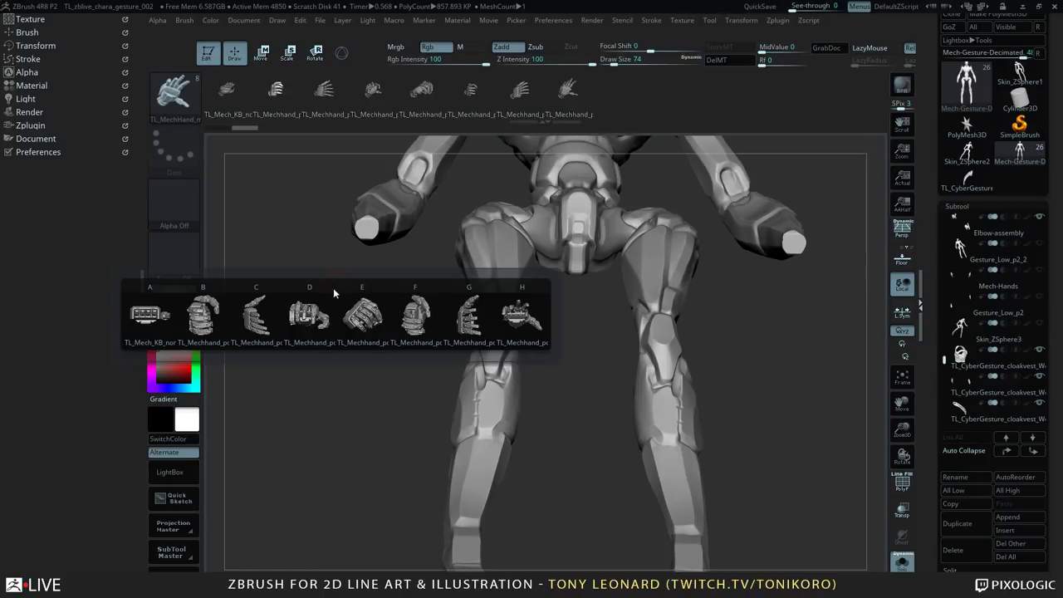
pyautogui.moveTo(152, 324)
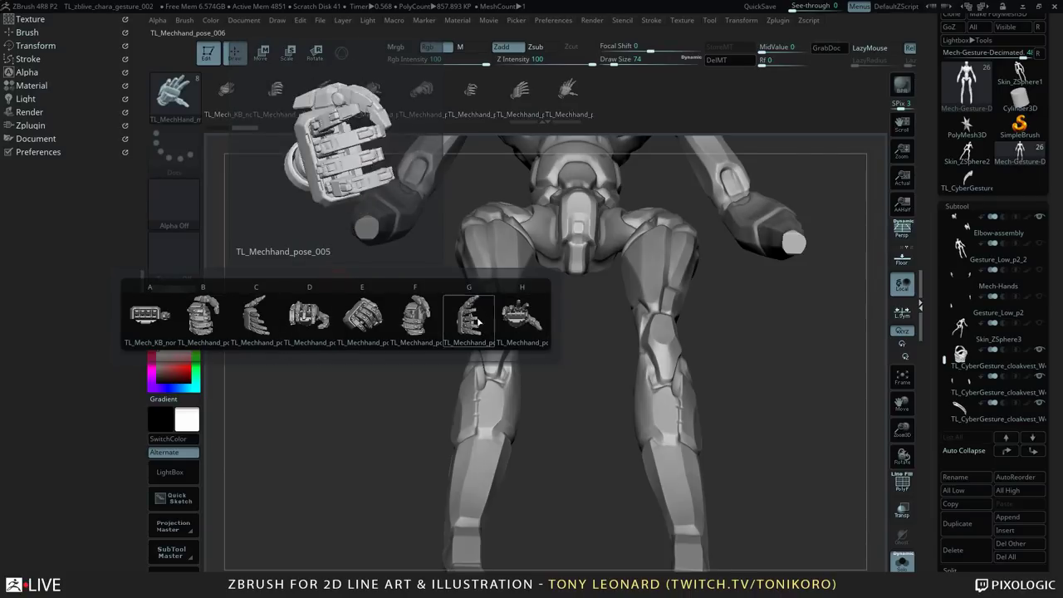
pyautogui.click(404, 324)
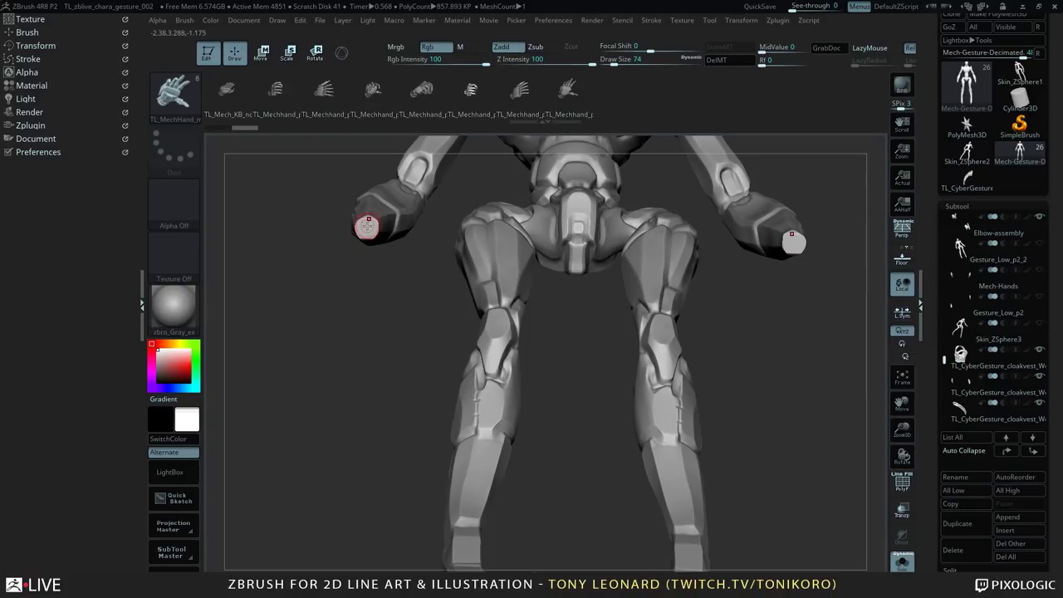
pyautogui.moveTo(368, 227); pyautogui.dragTo(397, 325)
pyautogui.moveTo(374, 373); pyautogui.dragTo(487, 158)
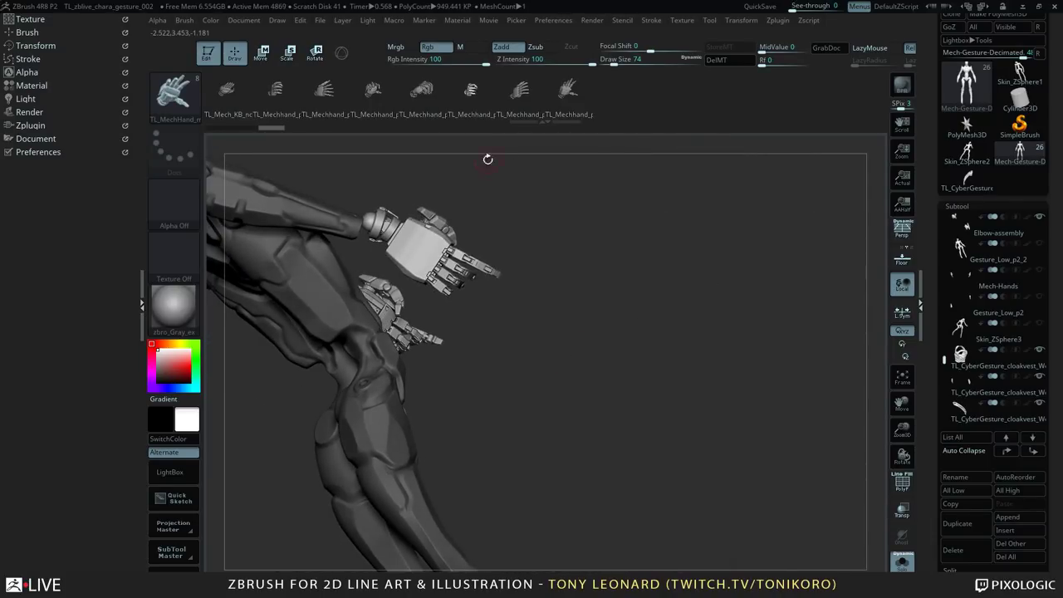
# - Adjust the inserted hands' size and angle with the gizmo and shift them outward and upward to the forearm ends
pyautogui.press('w')
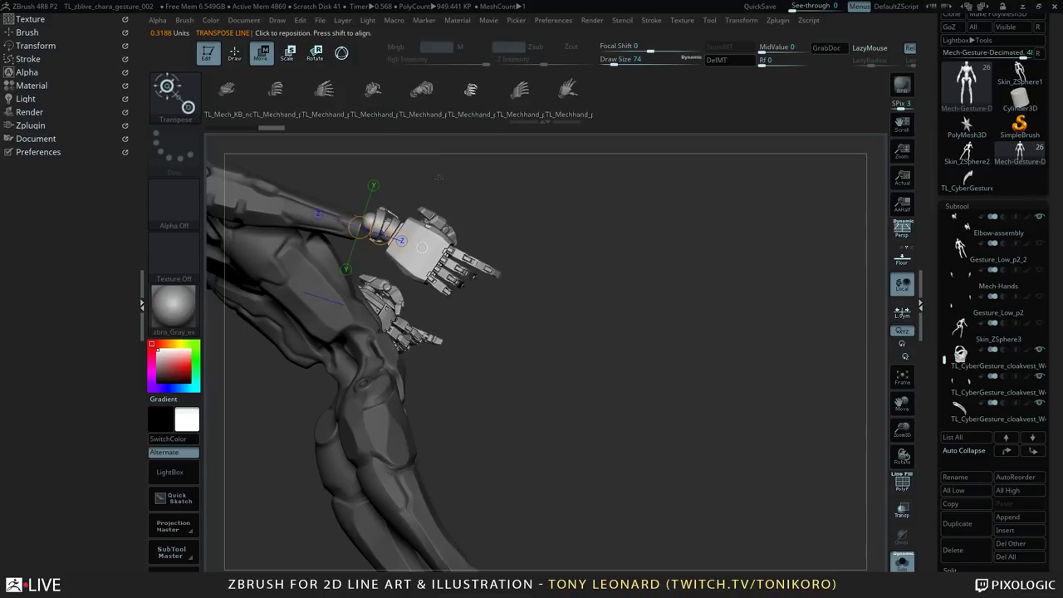
pyautogui.press('y')
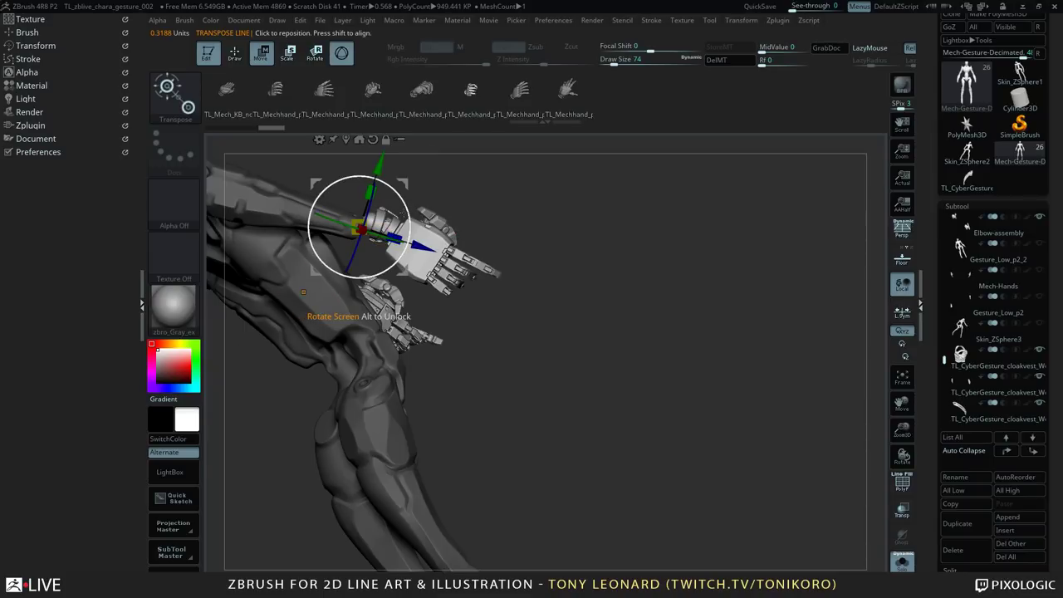
pyautogui.moveTo(403, 211); pyautogui.dragTo(316, 158)
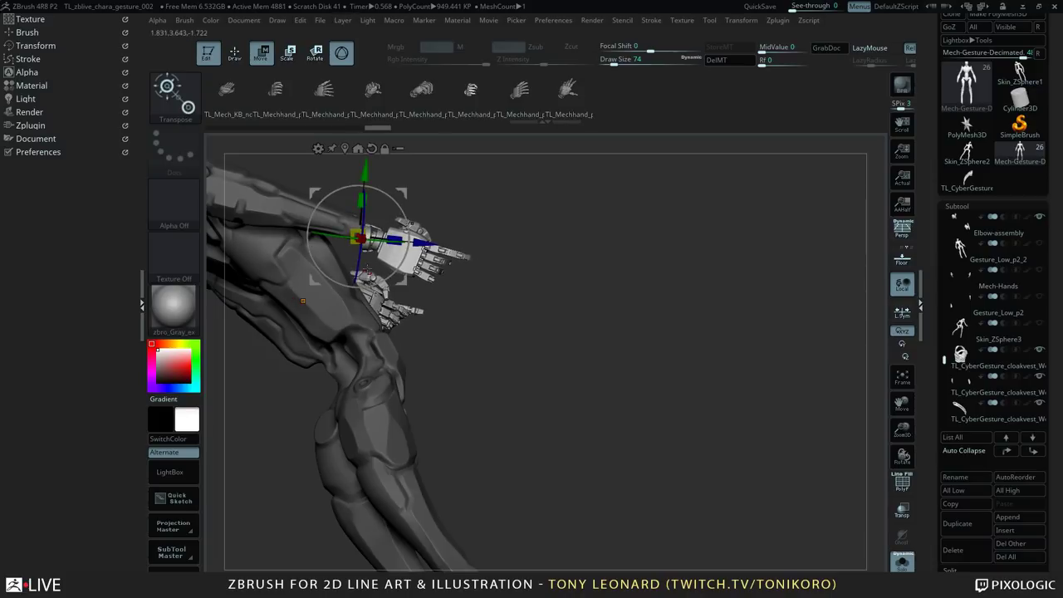
pyautogui.moveTo(598, 271); pyautogui.dragTo(552, 297)
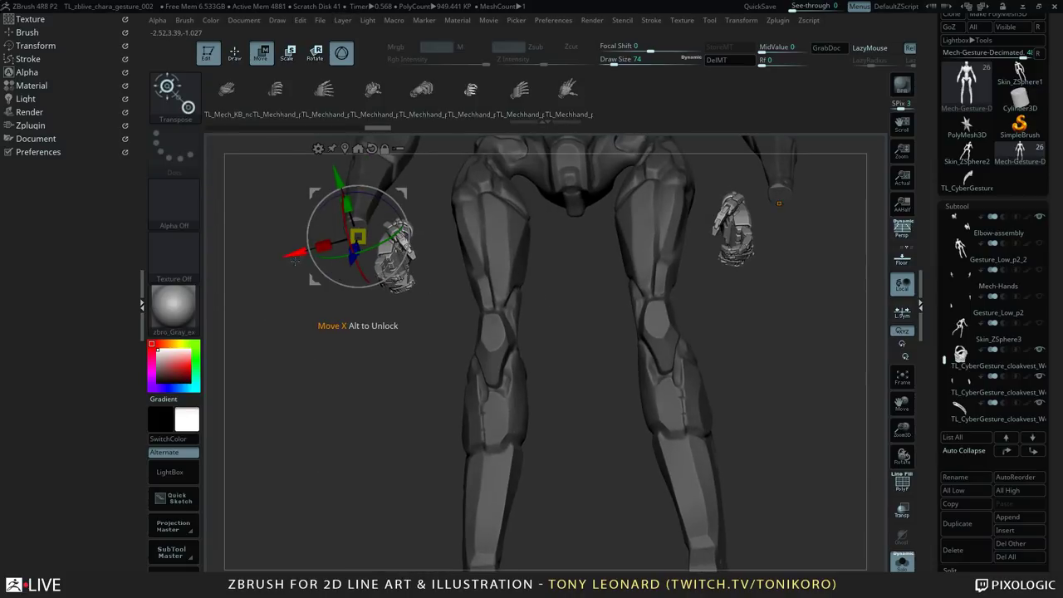
pyautogui.moveTo(295, 262); pyautogui.dragTo(250, 264)
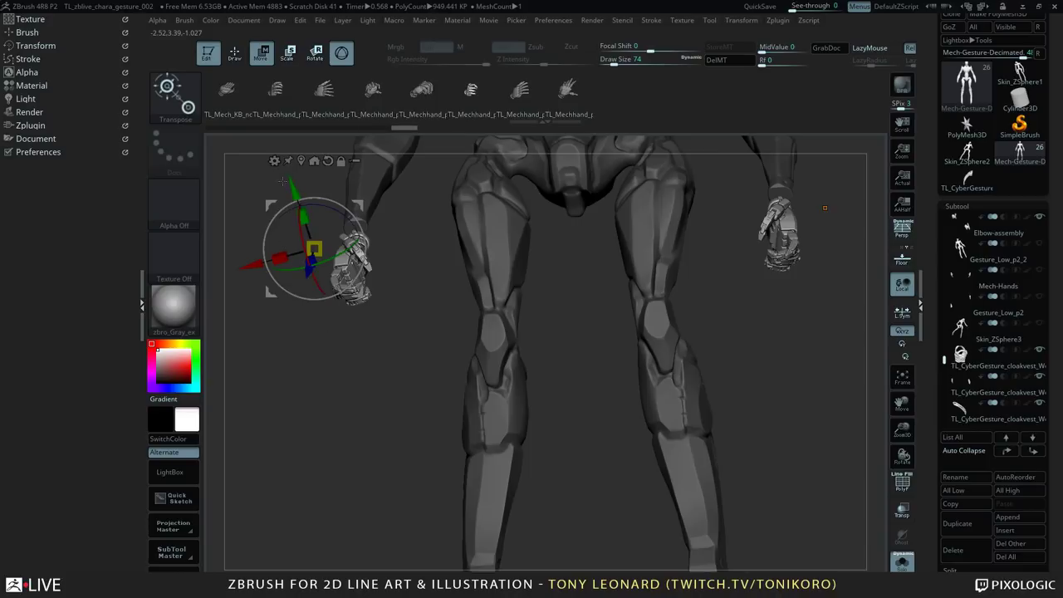
pyautogui.moveTo(294, 190); pyautogui.dragTo(286, 176)
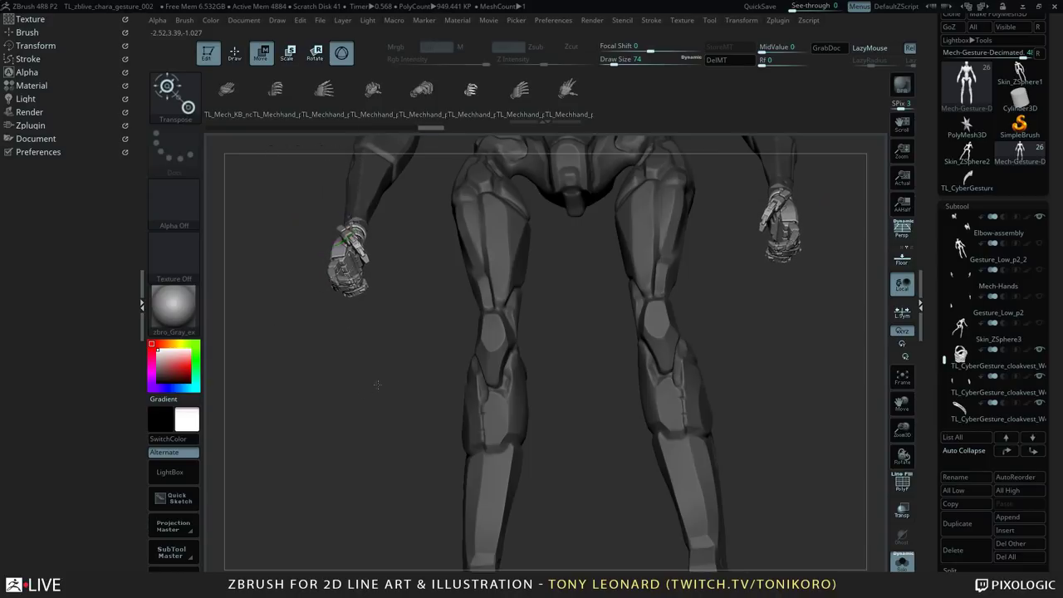
# - Fine-tune the hands' depth and height so that the wrists seat against the forearms in side view
pyautogui.moveTo(377, 385); pyautogui.dragTo(486, 364)
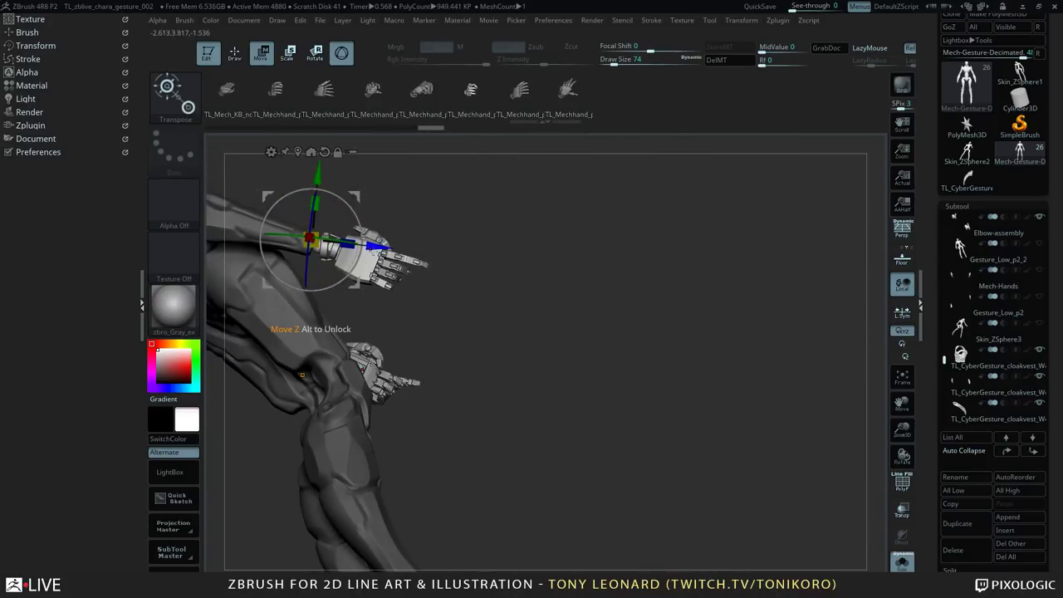
pyautogui.moveTo(374, 247); pyautogui.dragTo(369, 246)
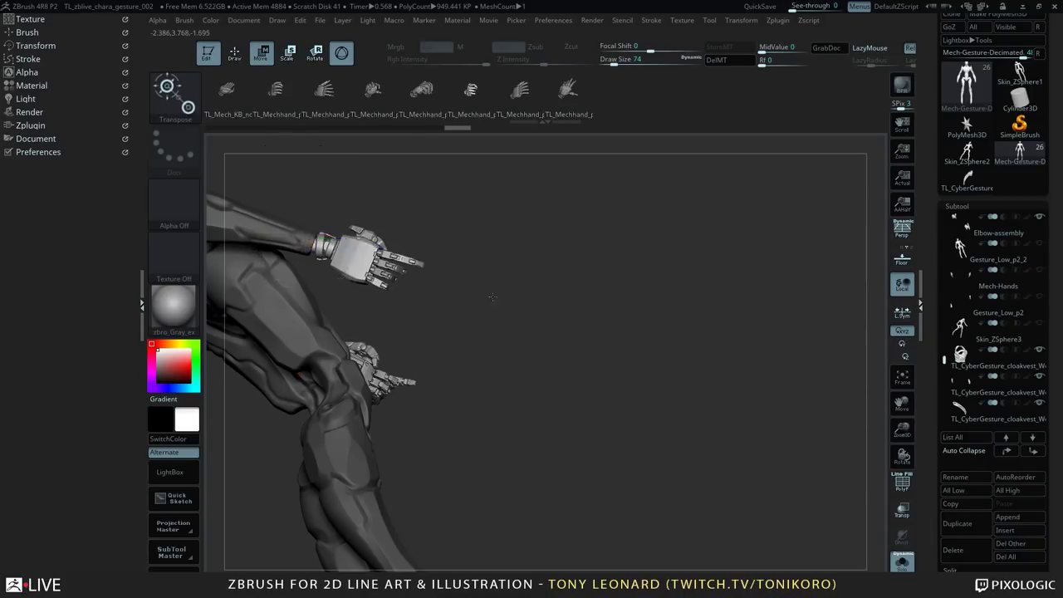
pyautogui.moveTo(493, 297); pyautogui.dragTo(497, 325)
pyautogui.moveTo(342, 202); pyautogui.dragTo(343, 204)
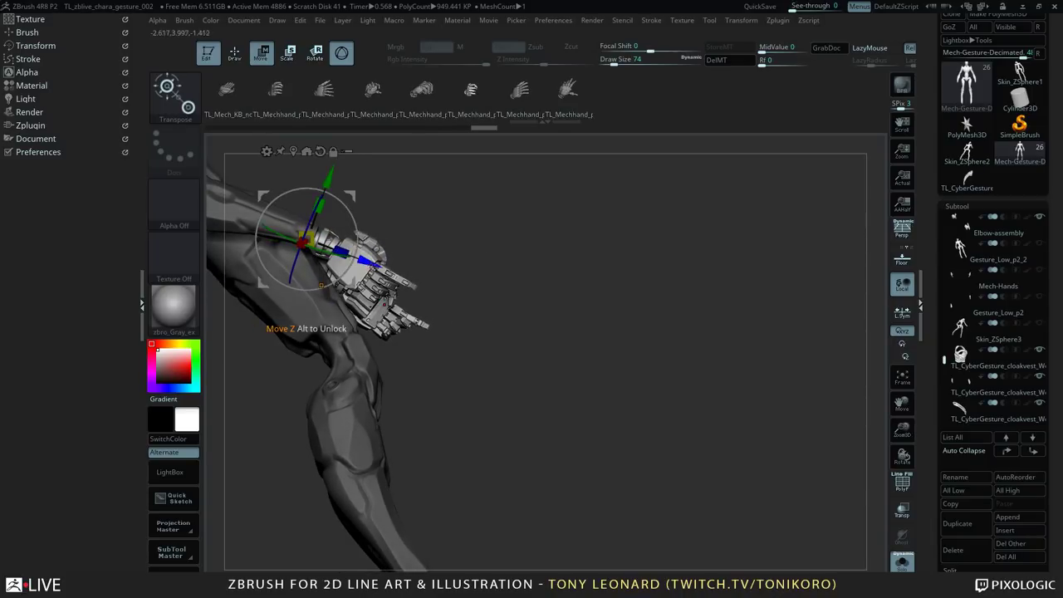
pyautogui.moveTo(366, 261); pyautogui.dragTo(364, 260)
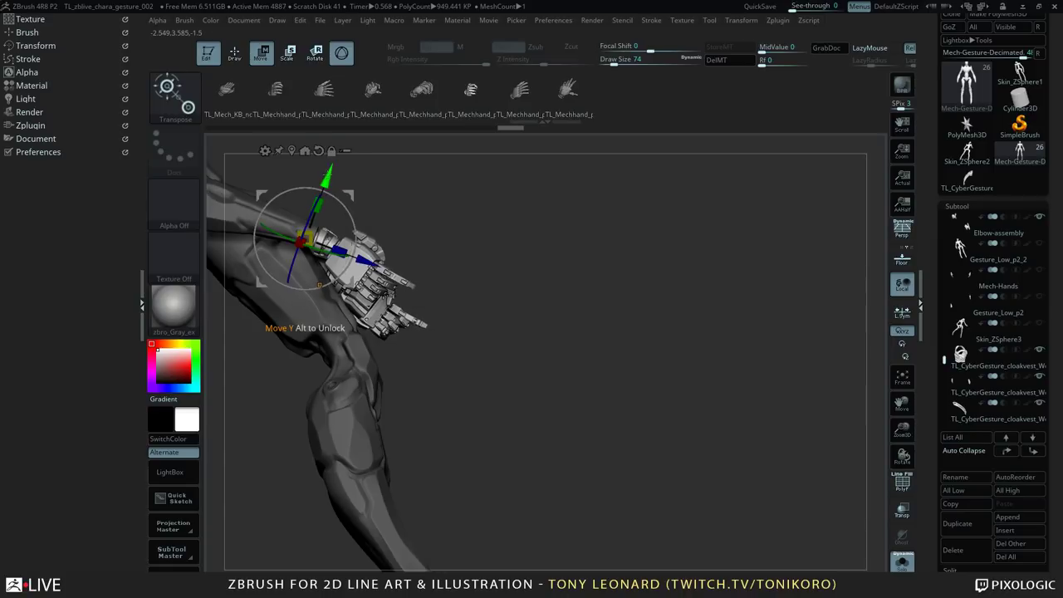
pyautogui.moveTo(328, 175); pyautogui.dragTo(329, 171)
# - Split the unmasked hands off into their own subtool and inspect them on the complete character
pyautogui.moveTo(646, 275); pyautogui.dragTo(561, 335)
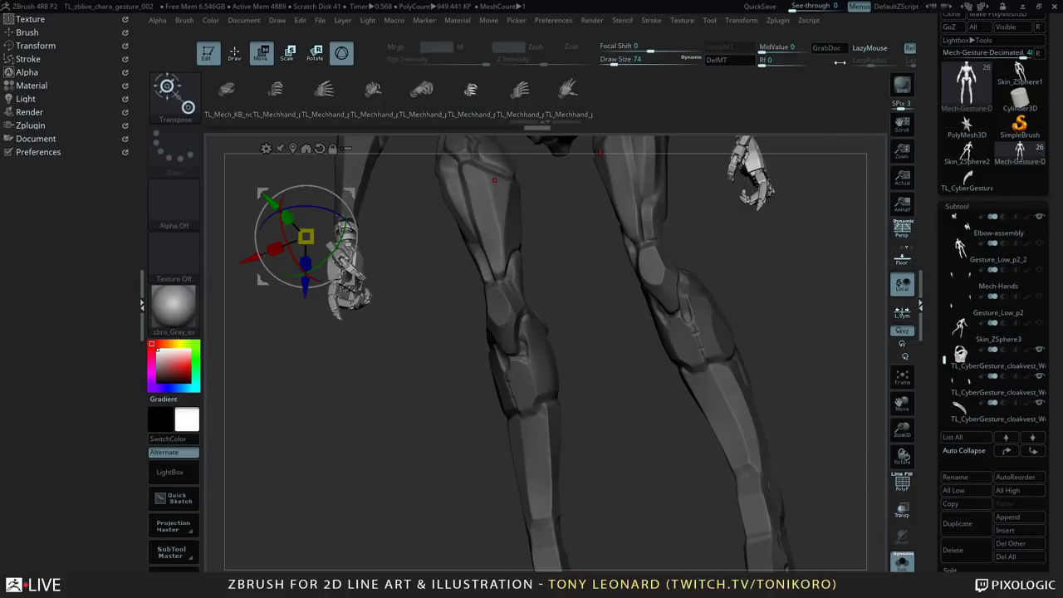
pyautogui.moveTo(839, 62); pyautogui.dragTo(171, 70)
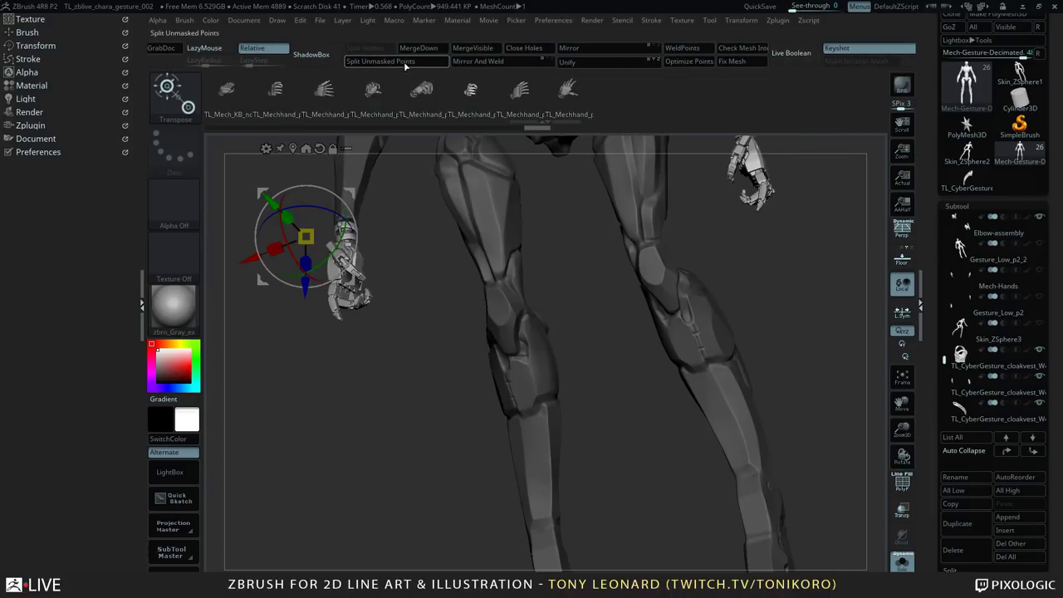
pyautogui.click(379, 60)
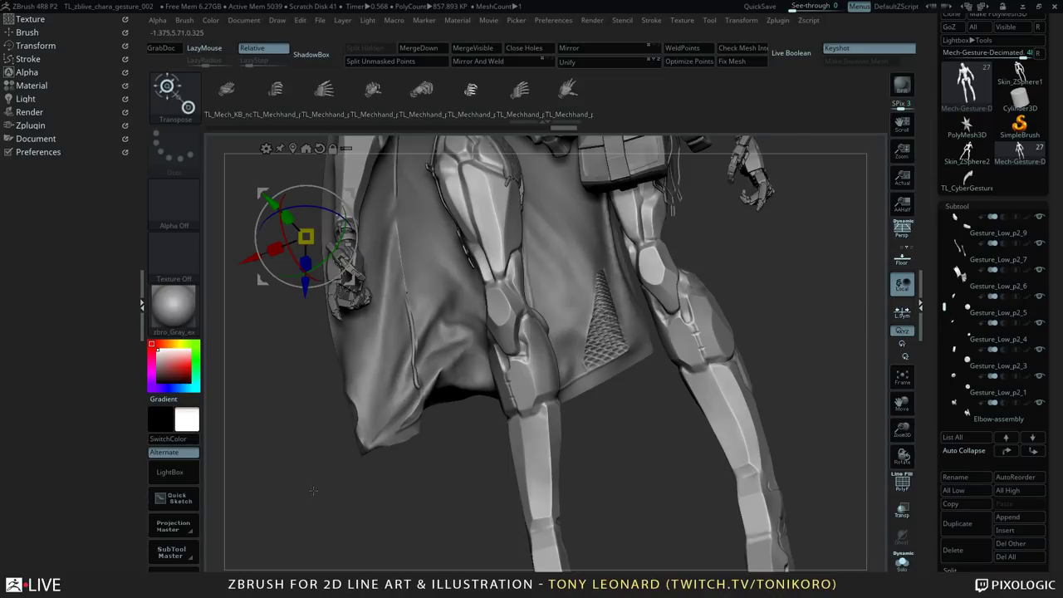
pyautogui.moveTo(313, 491); pyautogui.dragTo(341, 515)
pyautogui.moveTo(805, 304); pyautogui.dragTo(747, 145)
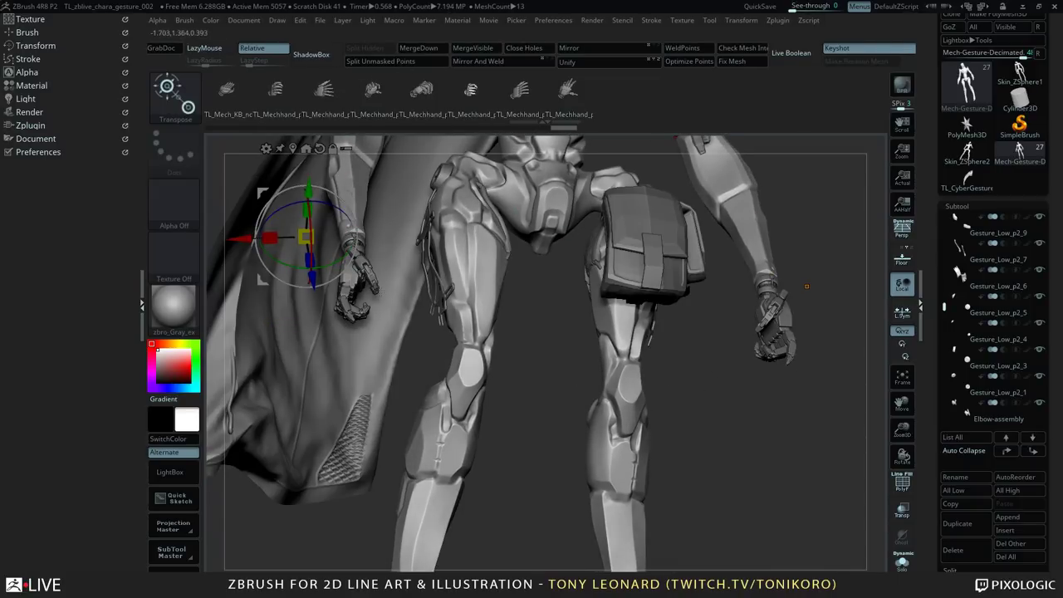
pyautogui.moveTo(543, 387); pyautogui.dragTo(822, 224)
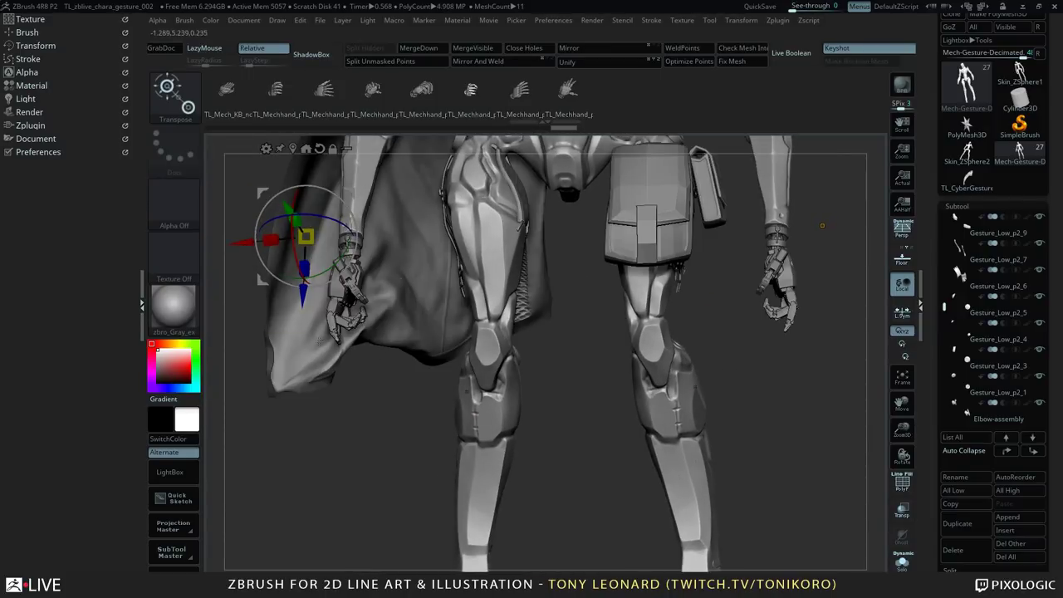
pyautogui.moveTo(572, 387); pyautogui.dragTo(567, 420)
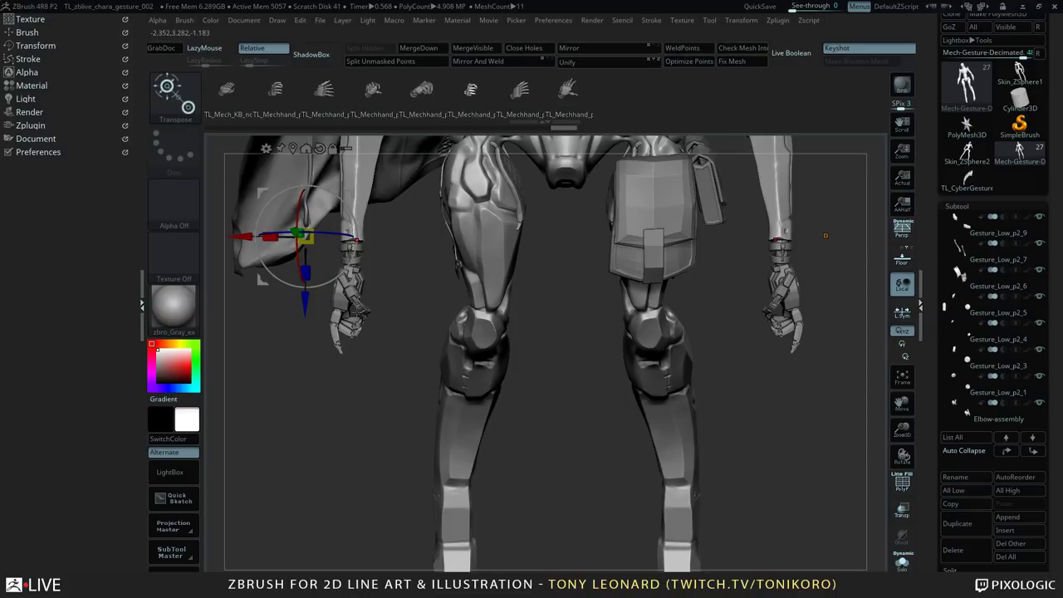
# - Make the split-off hands the active subtool and turn on the polyframe display to show their polygroups up close
pyautogui.press('q')
pyautogui.keyDown('alt'); pyautogui.click(349, 295); pyautogui.keyUp('alt')
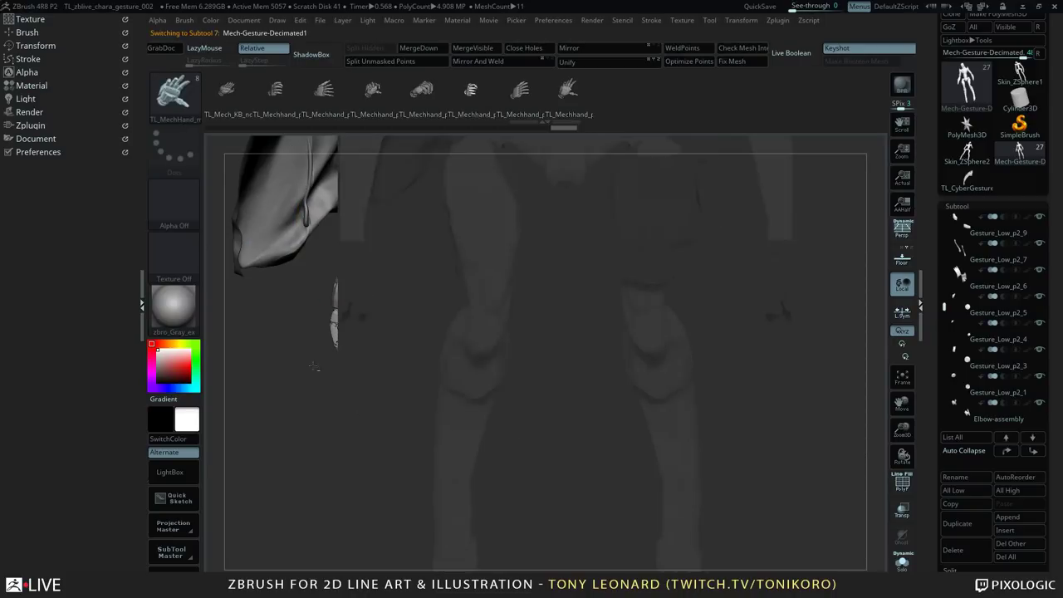
pyautogui.moveTo(305, 392); pyautogui.dragTo(373, 382)
pyautogui.moveTo(569, 327); pyautogui.dragTo(590, 301)
pyautogui.keyDown('alt'); pyautogui.moveTo(698, 276); pyautogui.dragTo(497, 516); pyautogui.keyUp('alt')
pyautogui.press('shift')
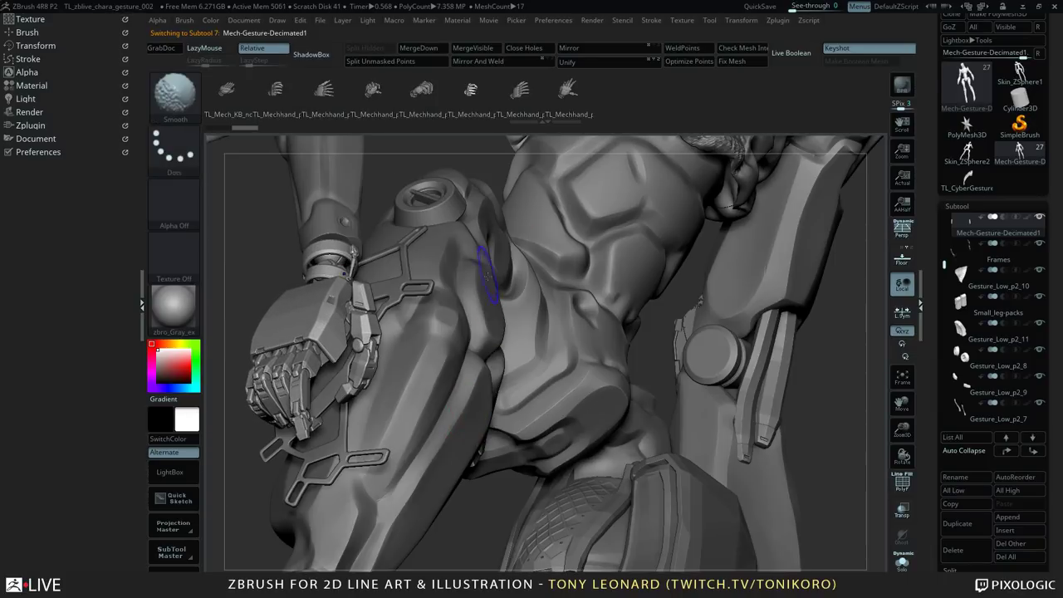
pyautogui.hotkey('shift', 'f')
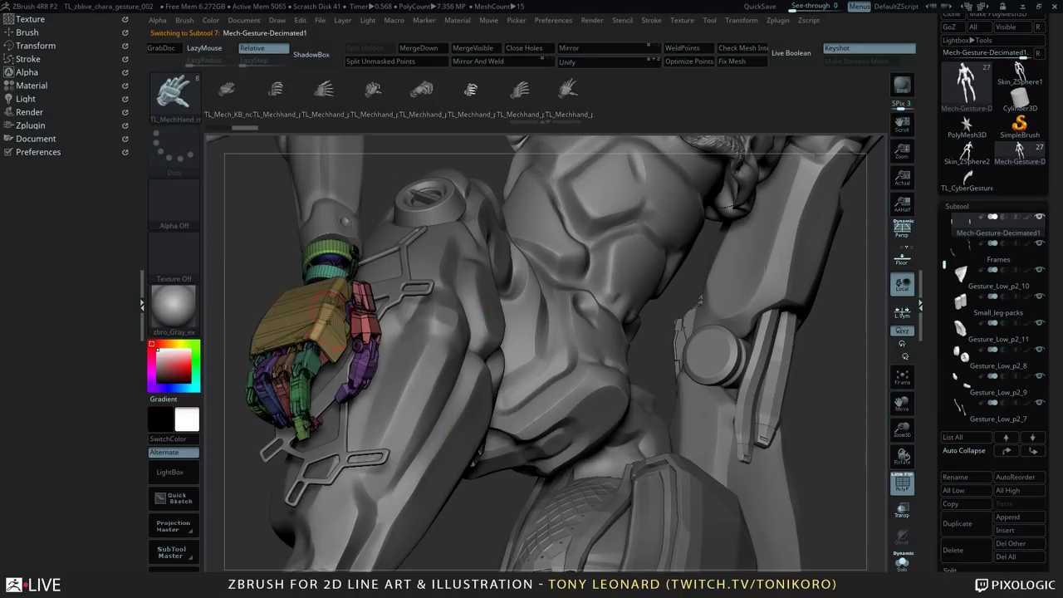
# - Examine the inserted hands' polygroups and how the wrists fit the forearms from the back, palm and sides
pyautogui.moveTo(384, 178); pyautogui.dragTo(396, 249)
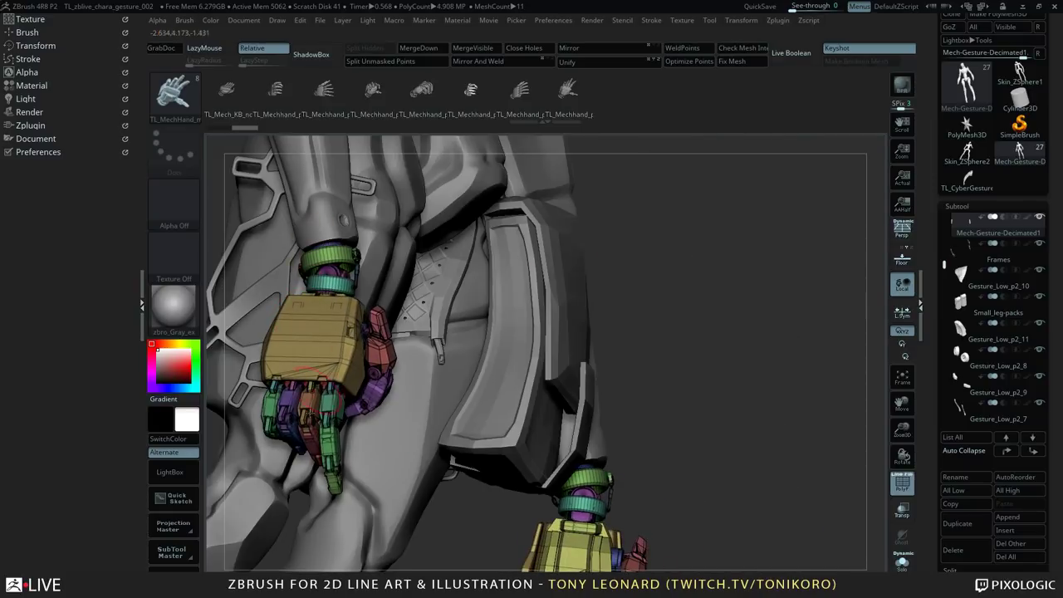
pyautogui.moveTo(715, 334); pyautogui.dragTo(648, 288)
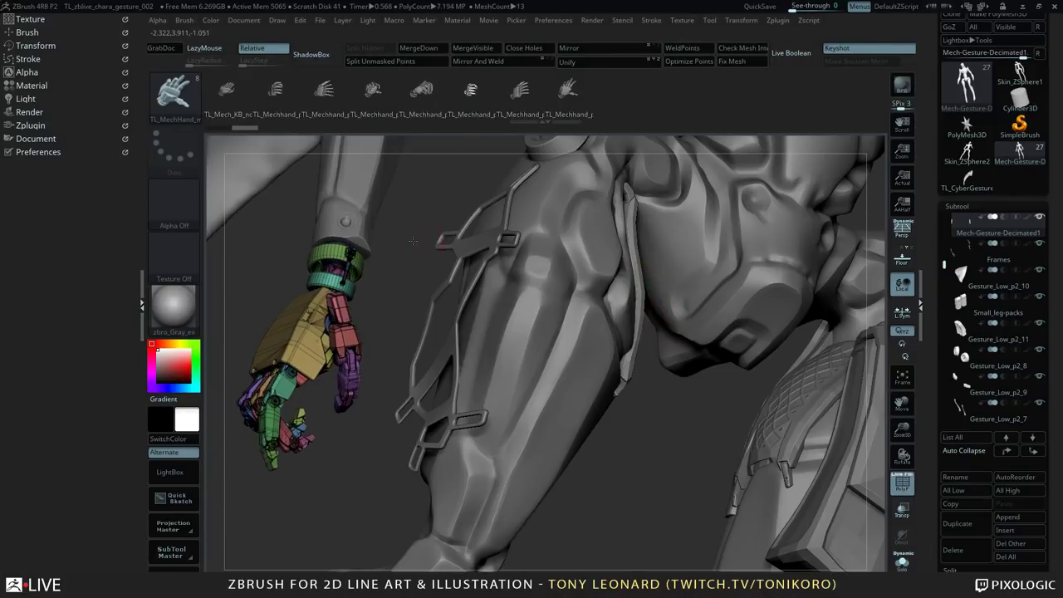
pyautogui.moveTo(413, 240); pyautogui.dragTo(518, 413)
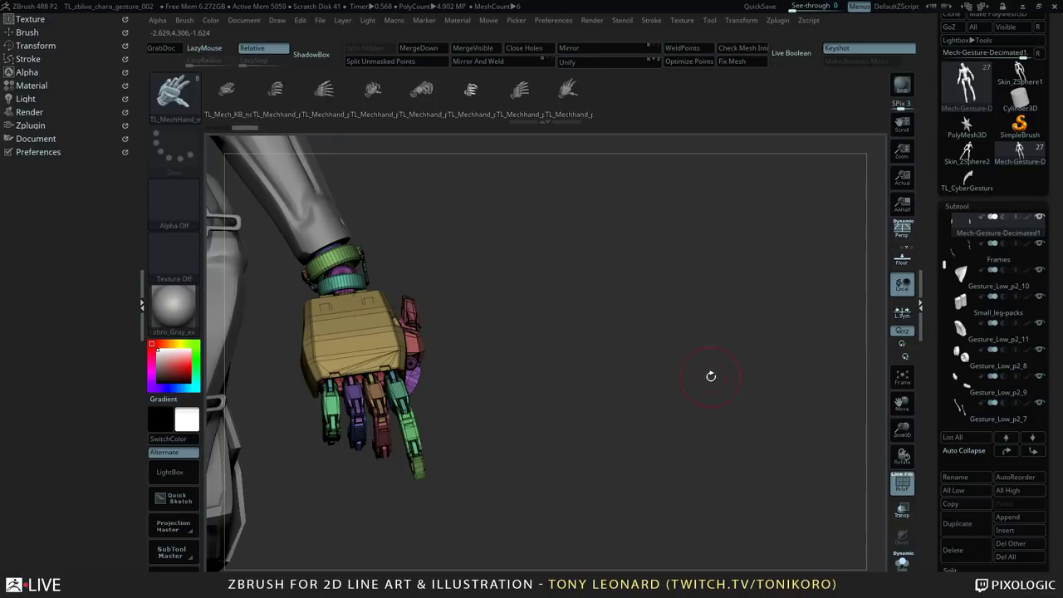
pyautogui.moveTo(666, 389); pyautogui.dragTo(404, 390)
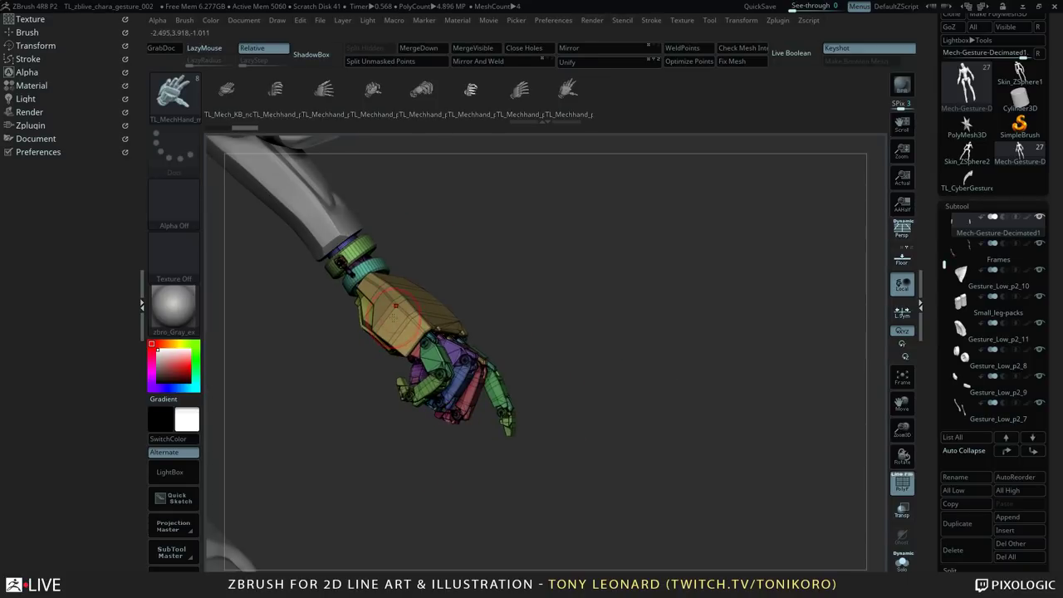
pyautogui.moveTo(636, 442); pyautogui.dragTo(482, 438)
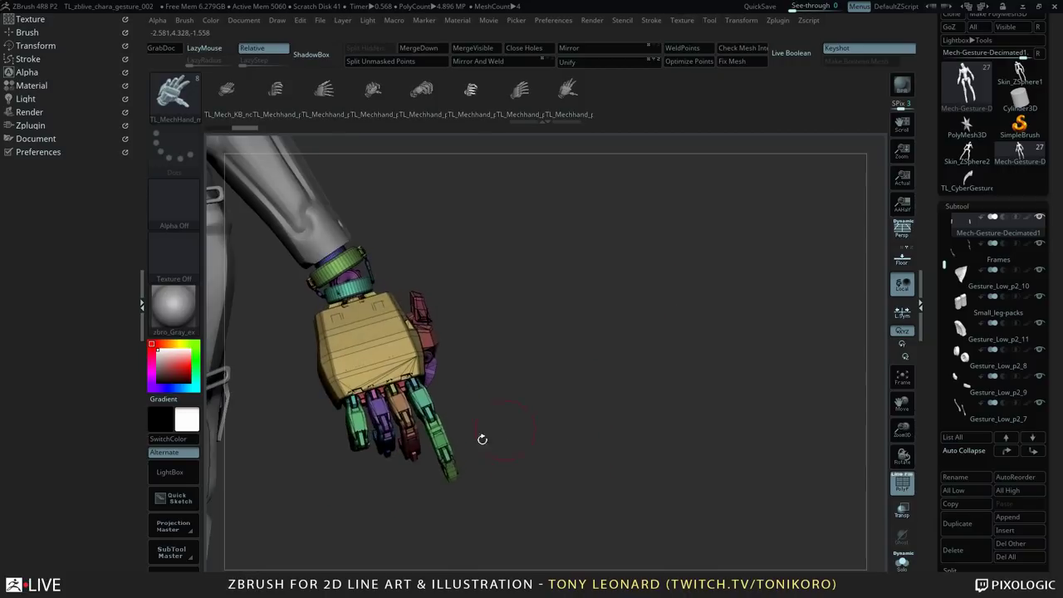
pyautogui.moveTo(589, 340); pyautogui.dragTo(378, 415)
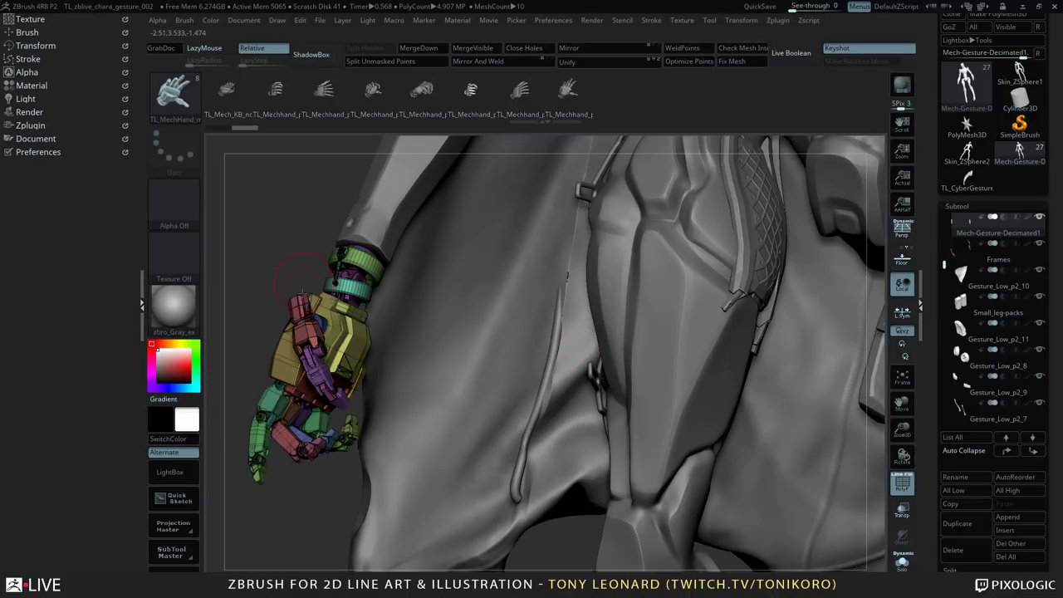
pyautogui.keyDown('alt'); pyautogui.moveTo(251, 268); pyautogui.dragTo(341, 213); pyautogui.keyUp('alt')
pyautogui.keyDown('shift'); pyautogui.moveTo(323, 356); pyautogui.dragTo(452, 491); pyautogui.keyUp('shift')
# - Turn off the polyframe display and examine the complete cloaked character with its new hands from the front, back and sides
pyautogui.moveTo(675, 365); pyautogui.dragTo(659, 374)
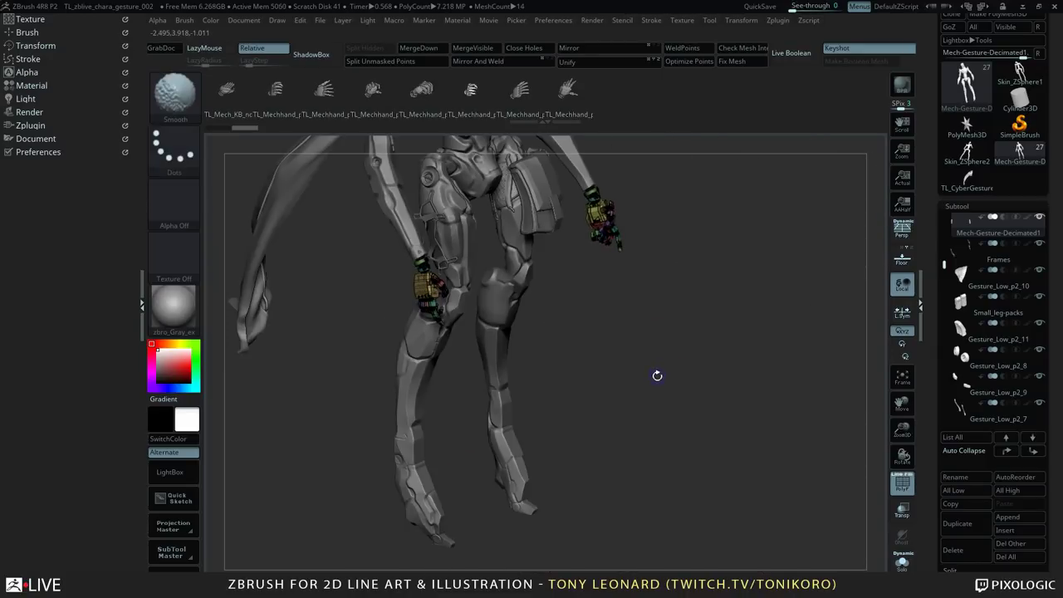
pyautogui.moveTo(634, 326); pyautogui.dragTo(643, 299)
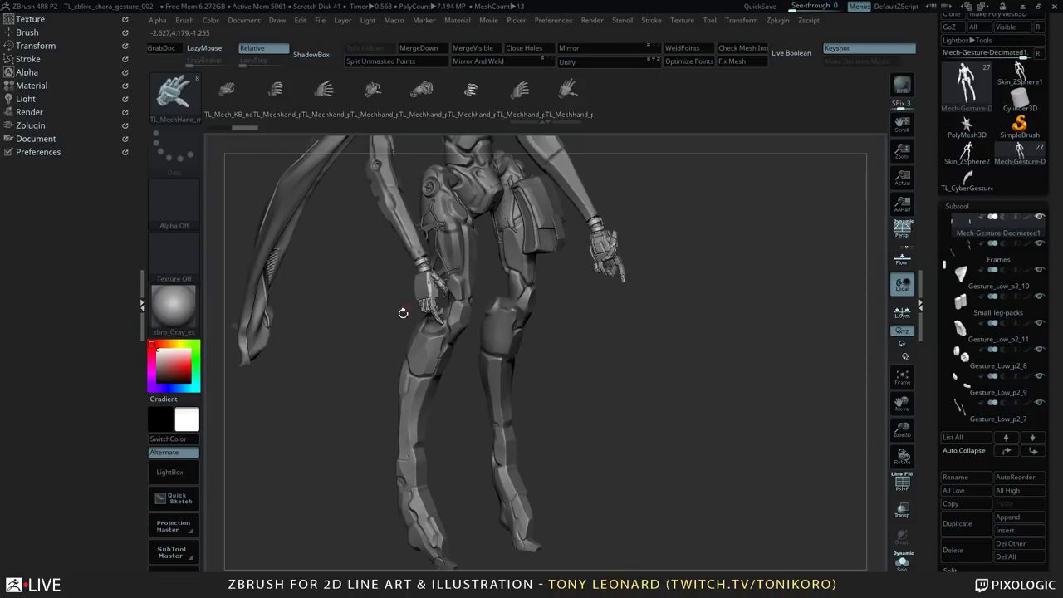
pyautogui.moveTo(668, 375); pyautogui.dragTo(480, 296)
pyautogui.moveTo(642, 408); pyautogui.dragTo(559, 362)
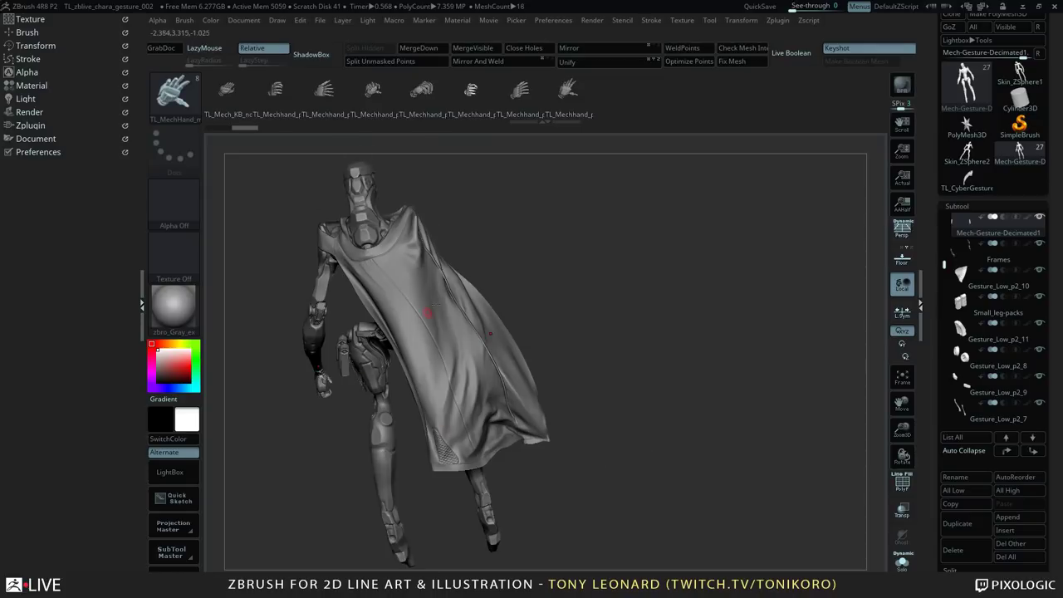
pyautogui.moveTo(428, 312); pyautogui.dragTo(312, 390)
pyautogui.moveTo(678, 336); pyautogui.dragTo(689, 346)
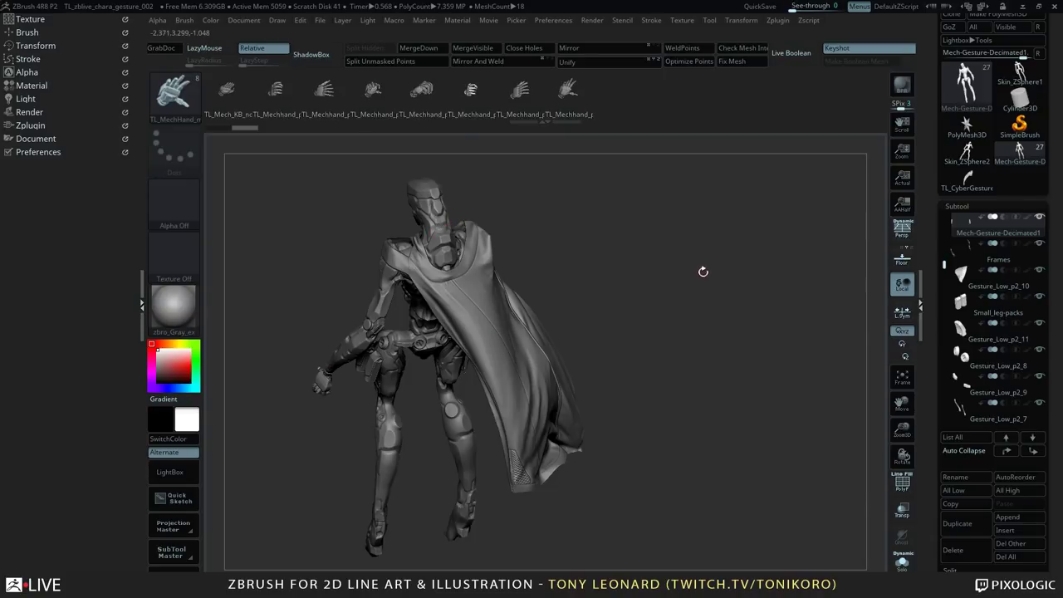
pyautogui.moveTo(703, 271)
pyautogui.mouseDown()
pyautogui.moveTo(694, 261)
pyautogui.moveTo(681, 282)
pyautogui.moveTo(704, 273)
pyautogui.moveTo(765, 290)
pyautogui.moveTo(722, 288)
pyautogui.moveTo(674, 348)
pyautogui.mouseUp()
pyautogui.moveTo(673, 349)
pyautogui.mouseDown()
pyautogui.moveTo(825, 386)
pyautogui.moveTo(795, 364)
pyautogui.mouseUp()
pyautogui.moveTo(620, 231)
pyautogui.mouseDown()
pyautogui.moveTo(664, 332)
pyautogui.moveTo(704, 363)
pyautogui.mouseUp()
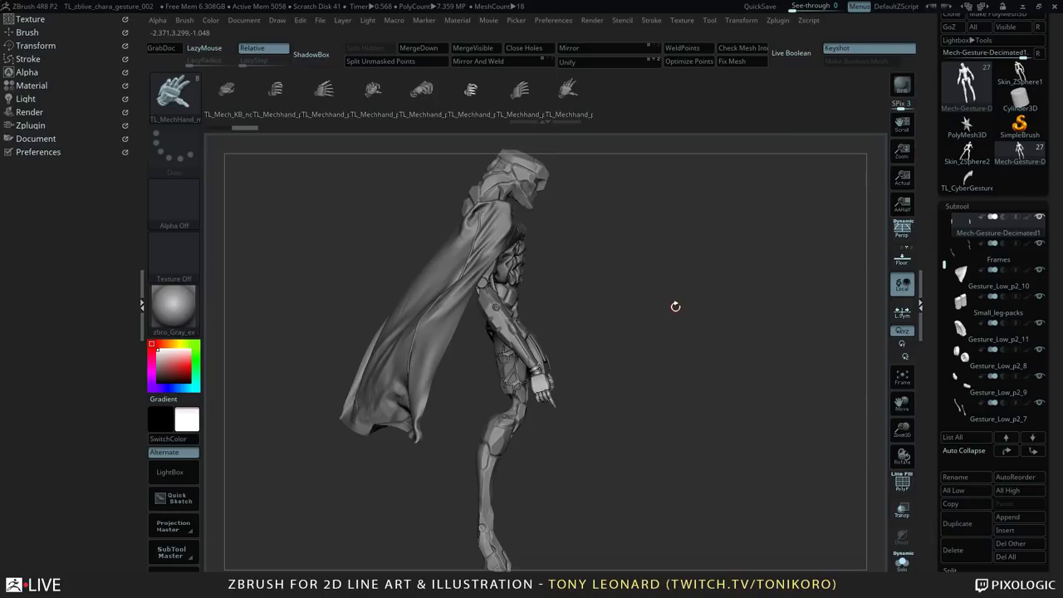
pyautogui.moveTo(708, 382)
pyautogui.mouseDown()
pyautogui.moveTo(755, 382)
pyautogui.moveTo(498, 315)
pyautogui.moveTo(428, 284)
pyautogui.mouseUp()
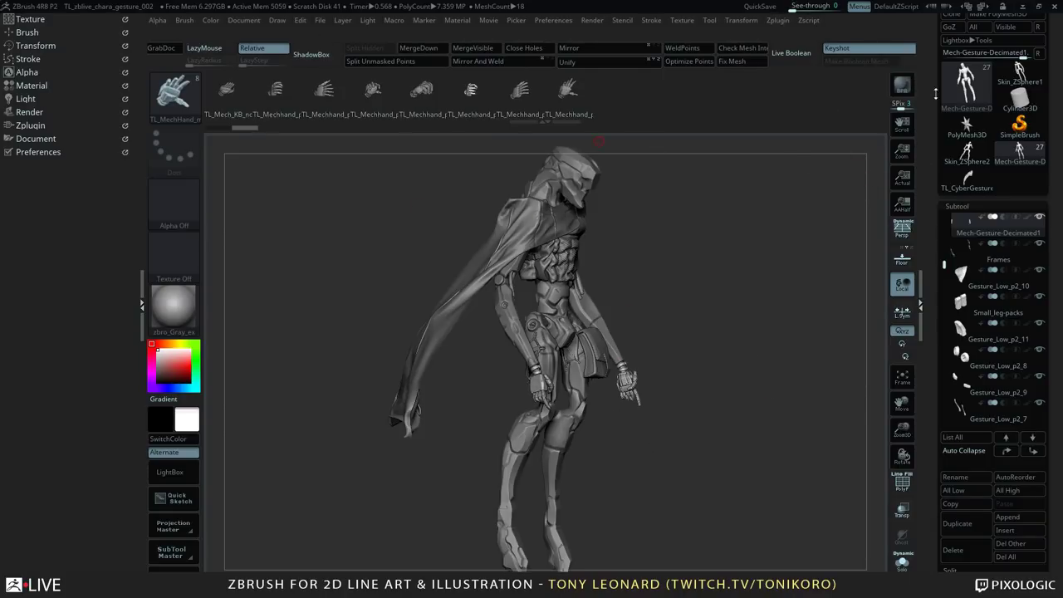
pyautogui.moveTo(700, 263); pyautogui.dragTo(783, 111)
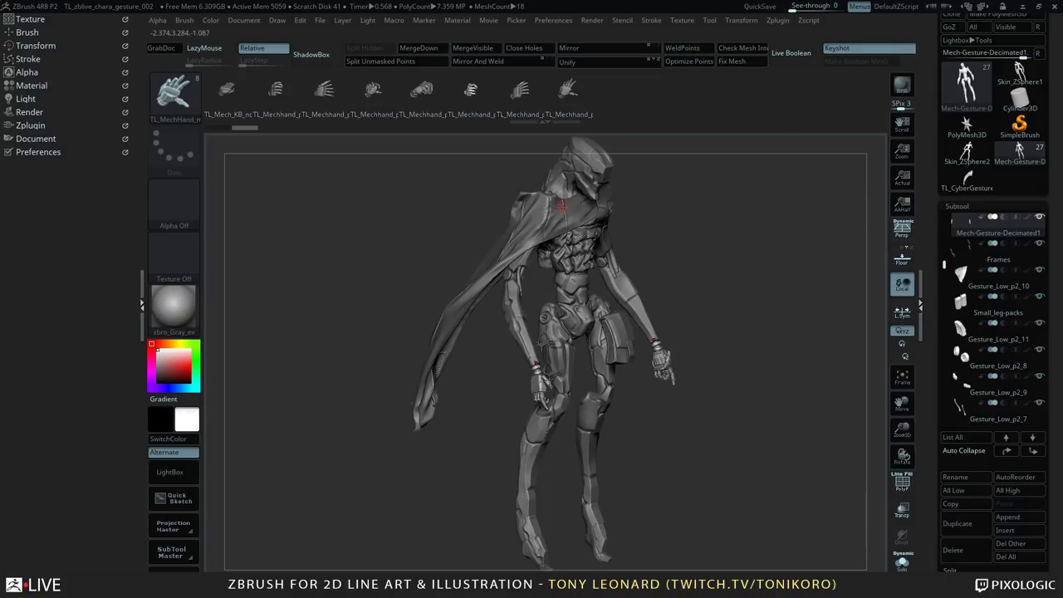
# - Make the chest vest the active subtool and turn the polyframe display on
pyautogui.keyDown('alt'); pyautogui.click(569, 247); pyautogui.keyUp('alt')
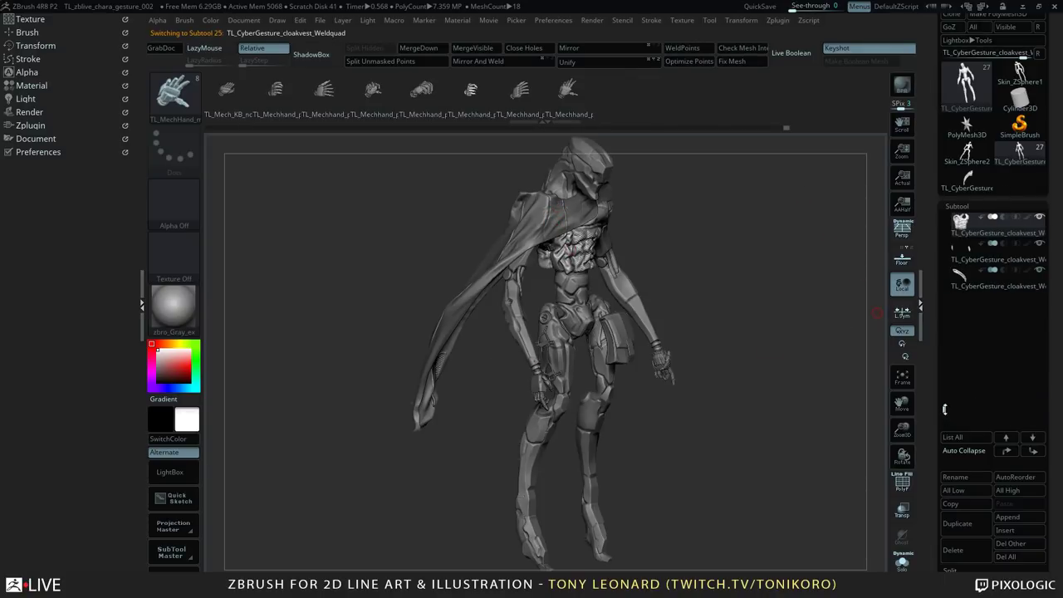
pyautogui.moveTo(944, 409); pyautogui.dragTo(945, 386)
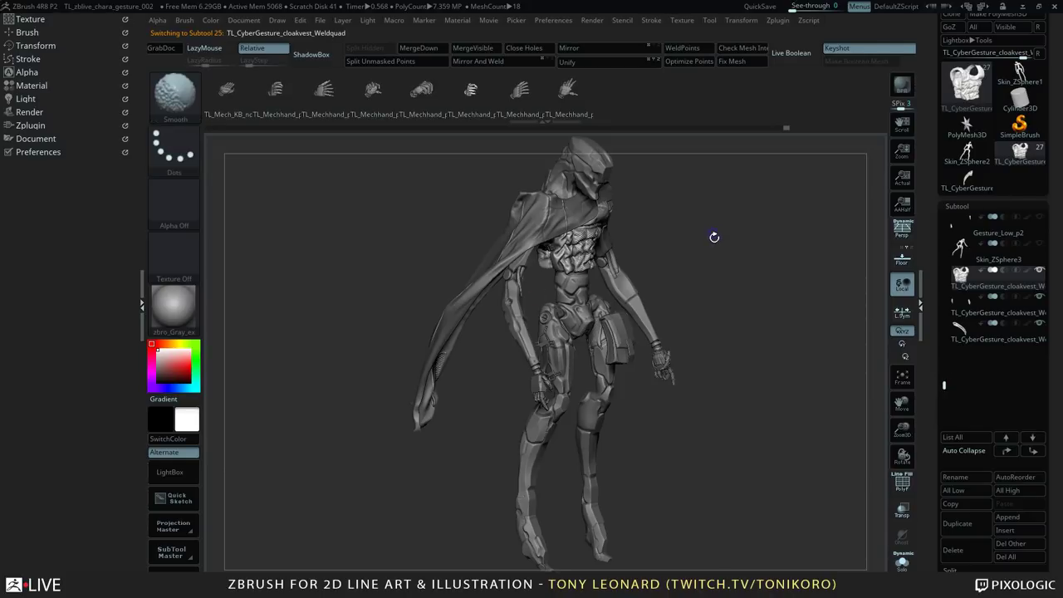
pyautogui.hotkey('shift', 'f')
pyautogui.keyDown('alt'); pyautogui.moveTo(713, 257); pyautogui.dragTo(761, 387); pyautogui.keyUp('alt')
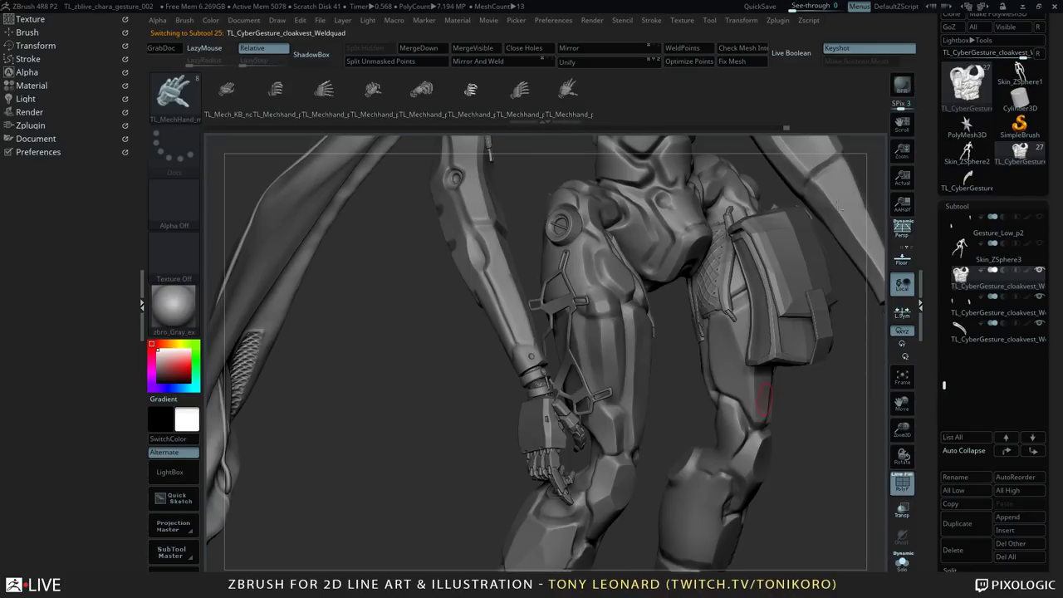
# - Make the decimated body mesh the active subtool and undo its last change
pyautogui.keyDown('alt'); pyautogui.click(761, 387); pyautogui.keyUp('alt')
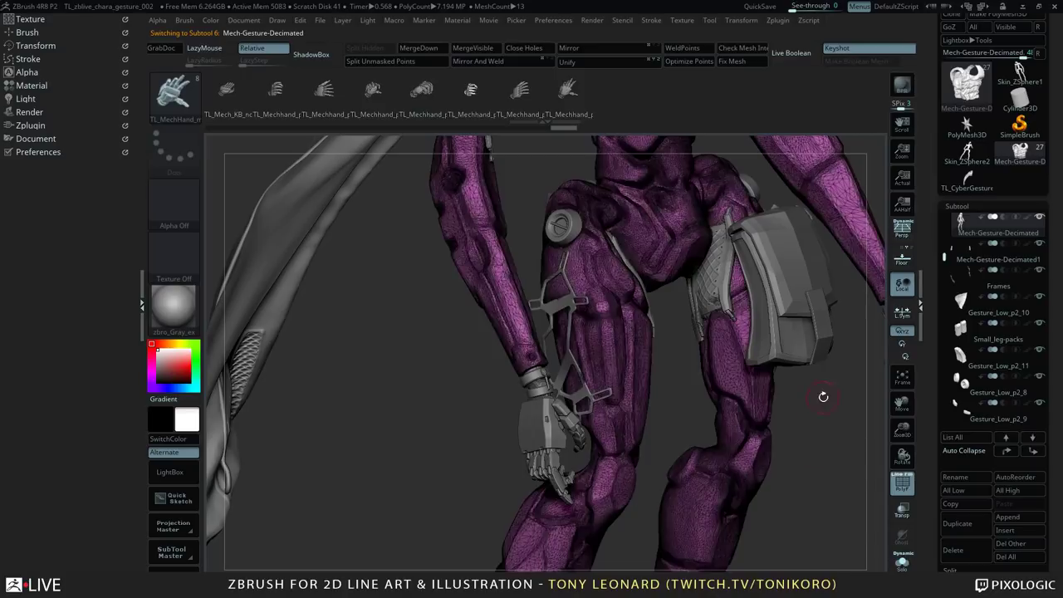
pyautogui.press('ctrl')
pyautogui.hotkey('ctrl', 'z')
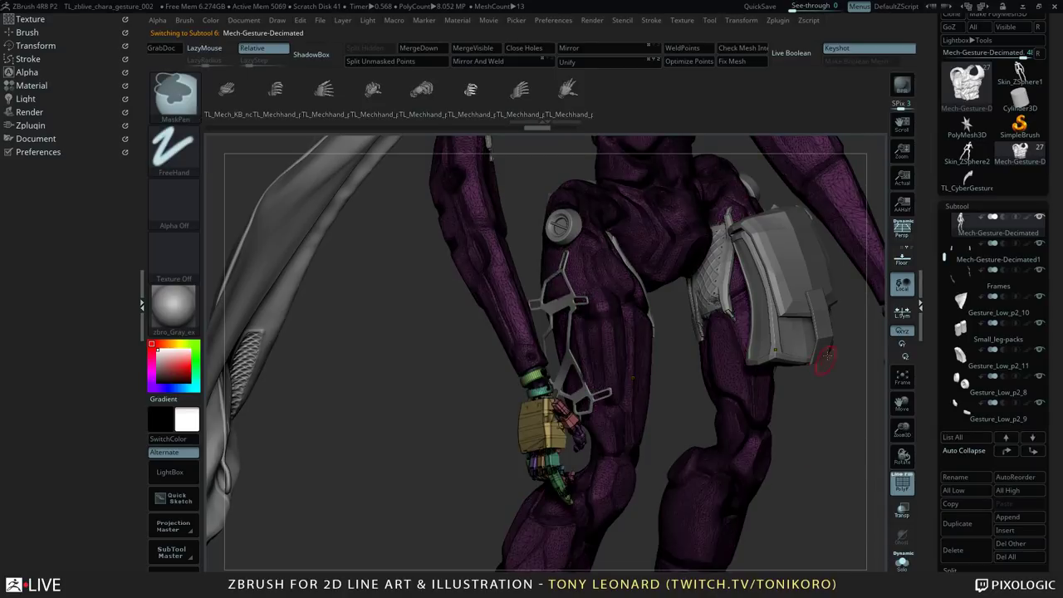
# - Make the chest vest the active subtool again and inspect its dense mesh and quilted folds around the torso
pyautogui.keyDown('alt'); pyautogui.moveTo(833, 373); pyautogui.dragTo(713, 525); pyautogui.keyUp('alt')
pyautogui.moveTo(808, 206); pyautogui.dragTo(830, 340)
pyautogui.keyDown('alt'); pyautogui.click(573, 206); pyautogui.keyUp('alt')
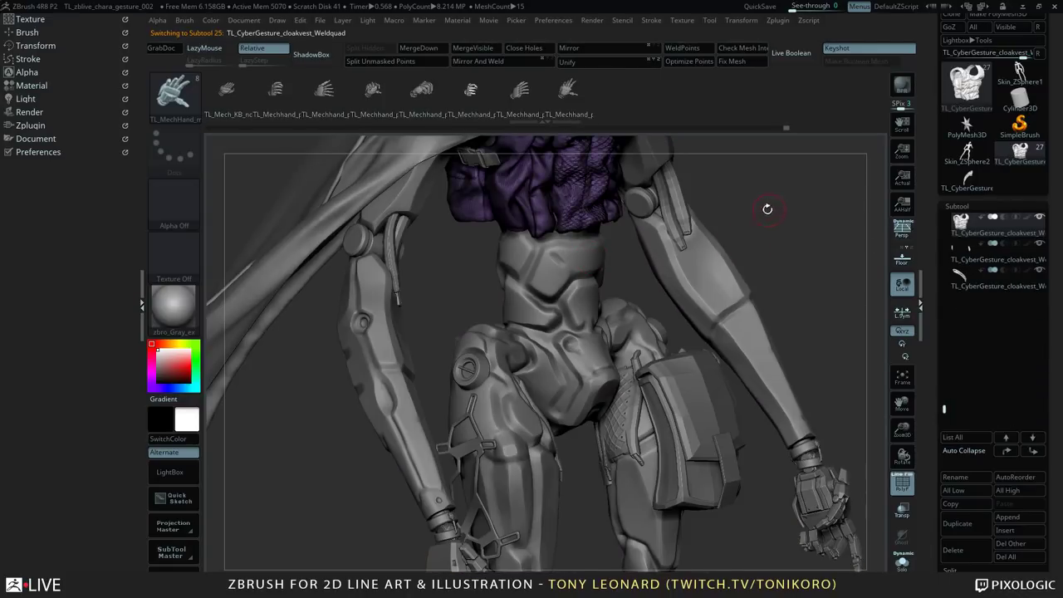
pyautogui.keyDown('alt'); pyautogui.moveTo(776, 259); pyautogui.dragTo(747, 420); pyautogui.keyUp('alt')
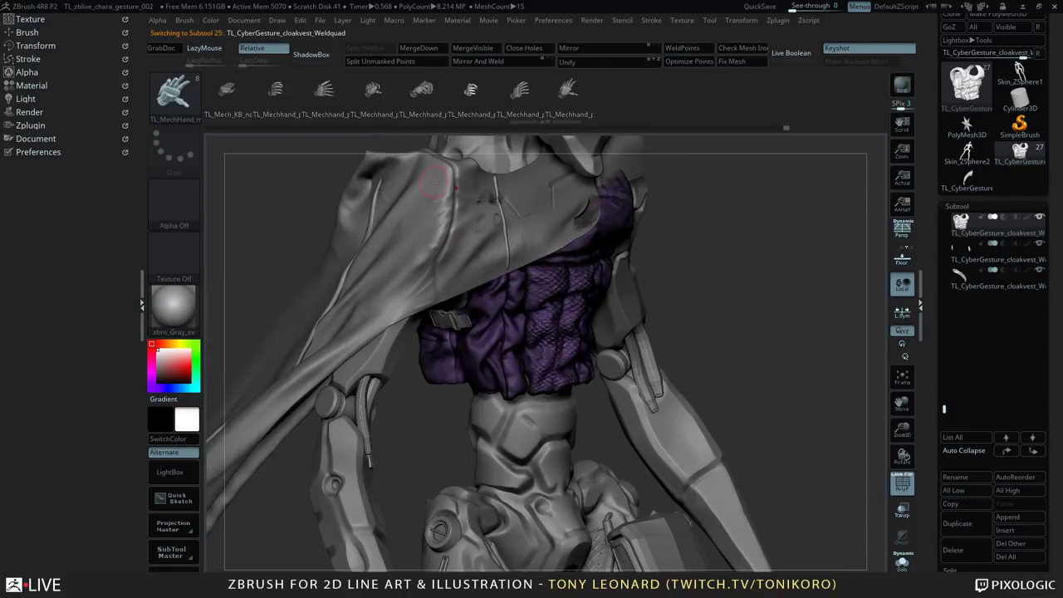
pyautogui.moveTo(789, 261); pyautogui.dragTo(503, 305)
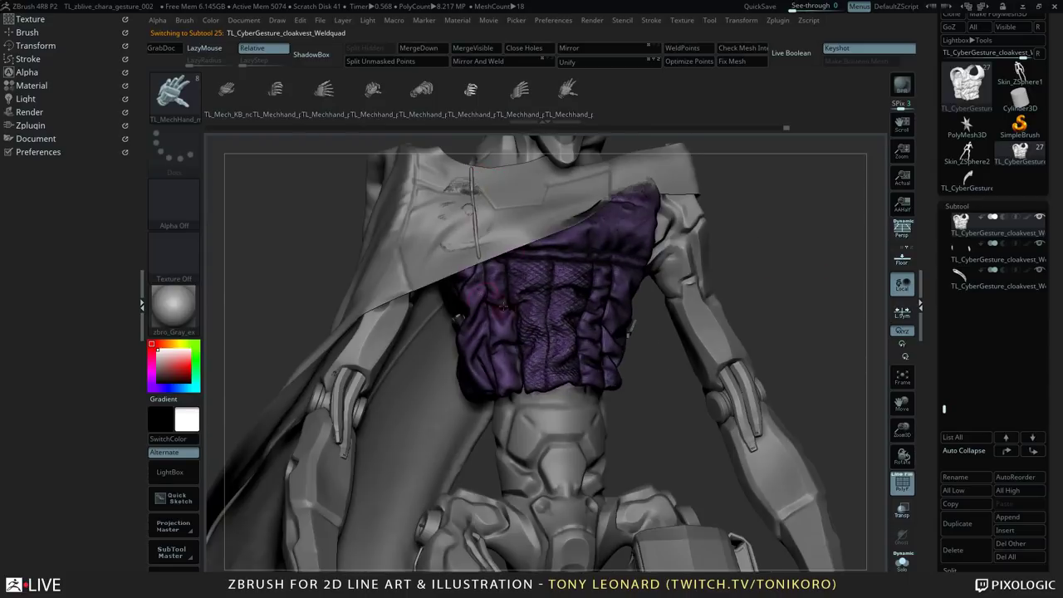
pyautogui.moveTo(821, 258); pyautogui.dragTo(524, 302)
pyautogui.moveTo(812, 236); pyautogui.dragTo(524, 323)
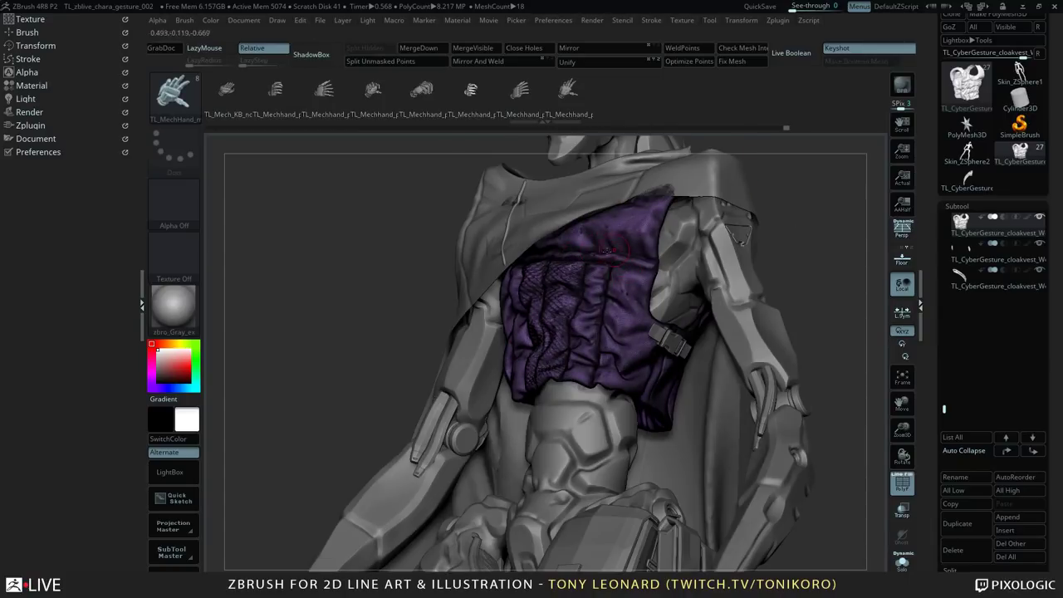
pyautogui.moveTo(807, 211); pyautogui.dragTo(678, 302)
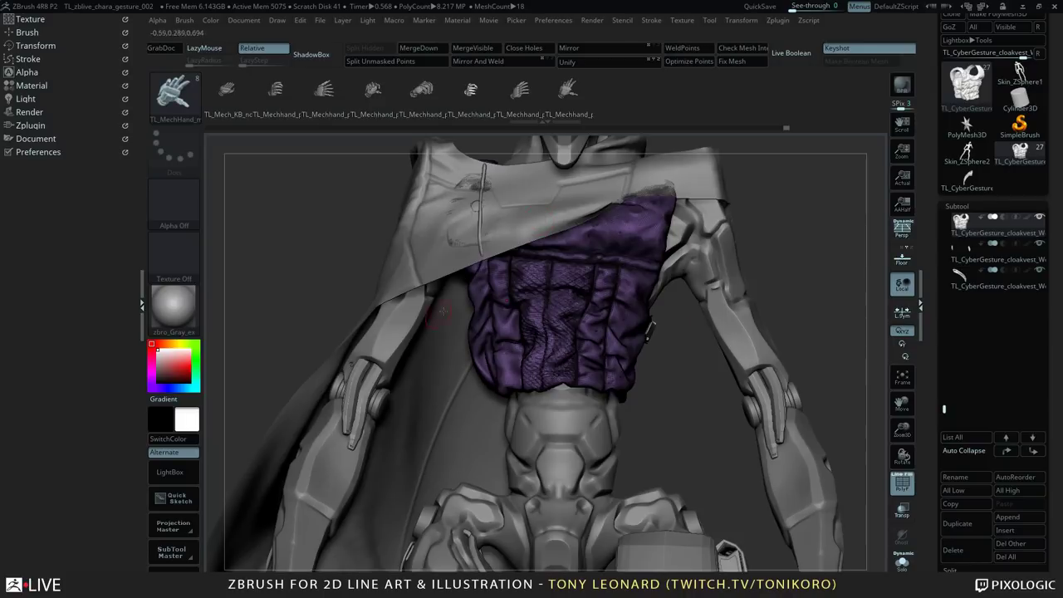
pyautogui.keyDown('alt'); pyautogui.moveTo(689, 430); pyautogui.dragTo(667, 346); pyautogui.keyUp('alt')
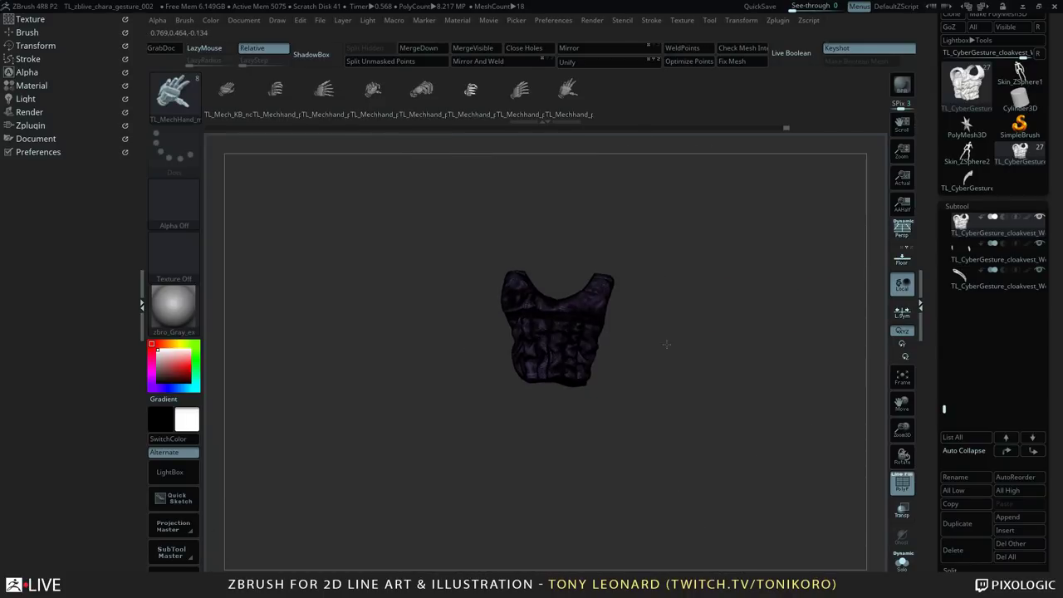
pyautogui.moveTo(766, 271); pyautogui.dragTo(678, 305)
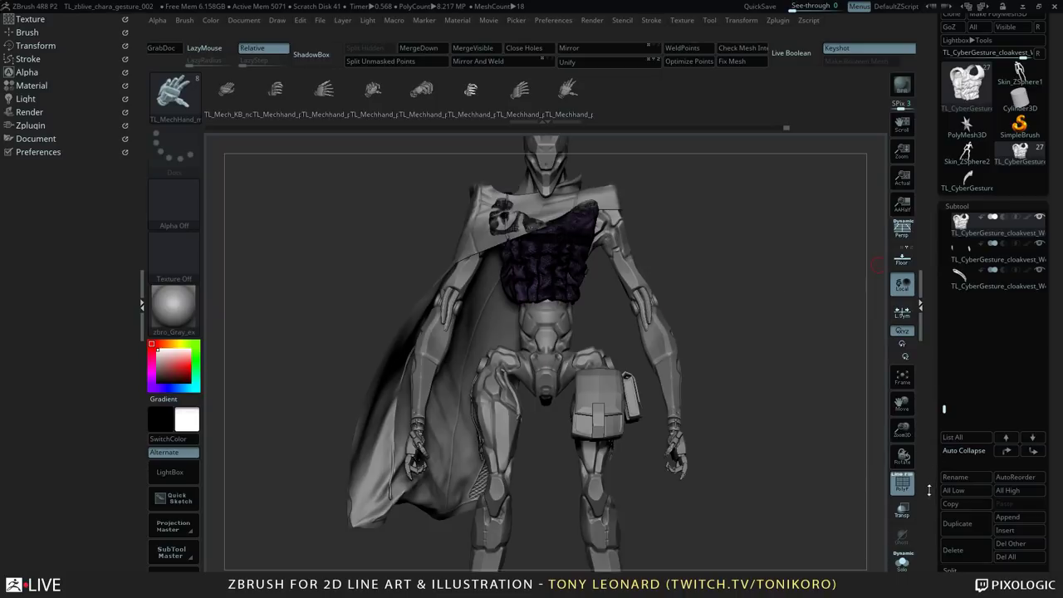
# - Bring the vest's Geometry and ZRemesher settings into view and turn off the polyframe display
pyautogui.moveTo(934, 516); pyautogui.dragTo(939, 407)
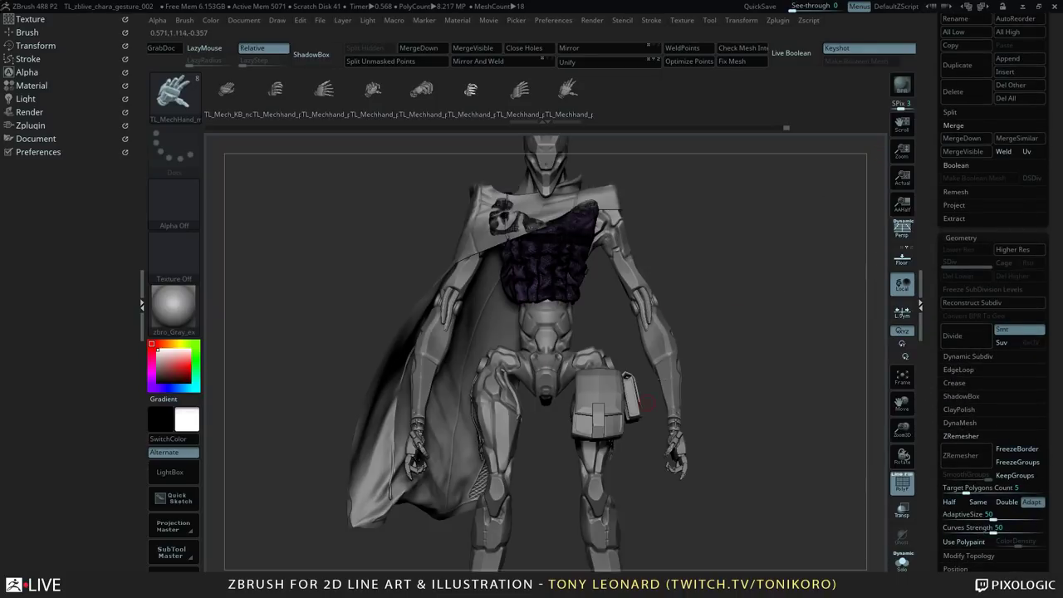
pyautogui.moveTo(772, 296); pyautogui.dragTo(760, 315)
pyautogui.press('shift')
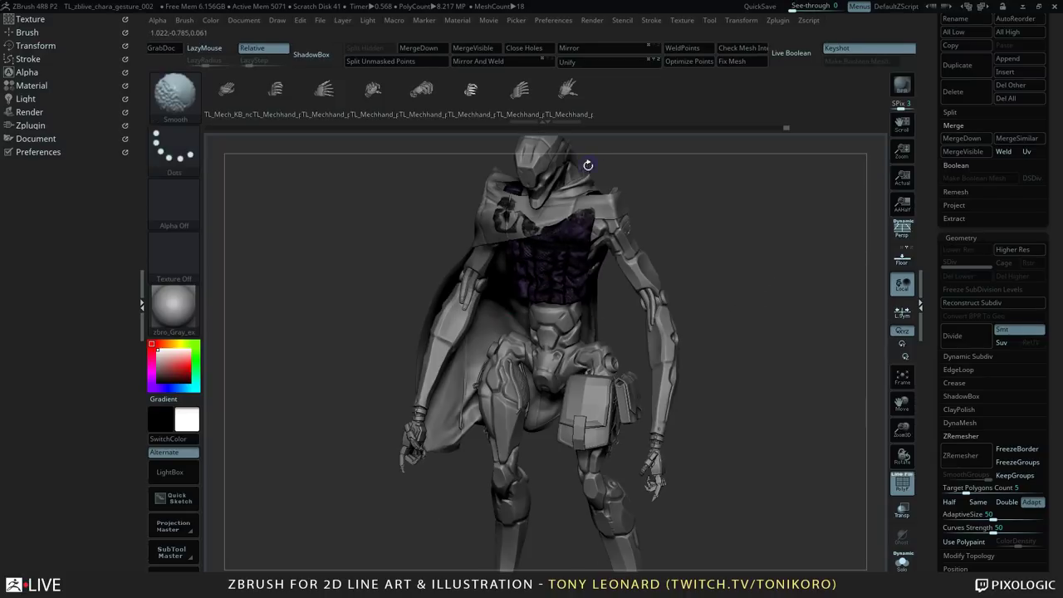
pyautogui.hotkey('shift', 'f')
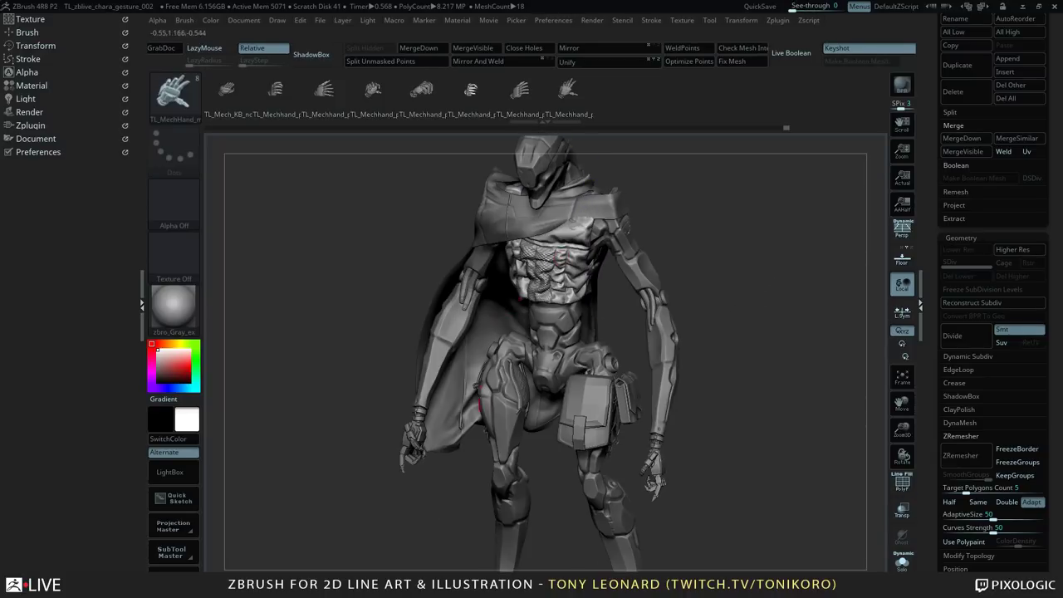
pyautogui.moveTo(737, 278); pyautogui.dragTo(548, 239)
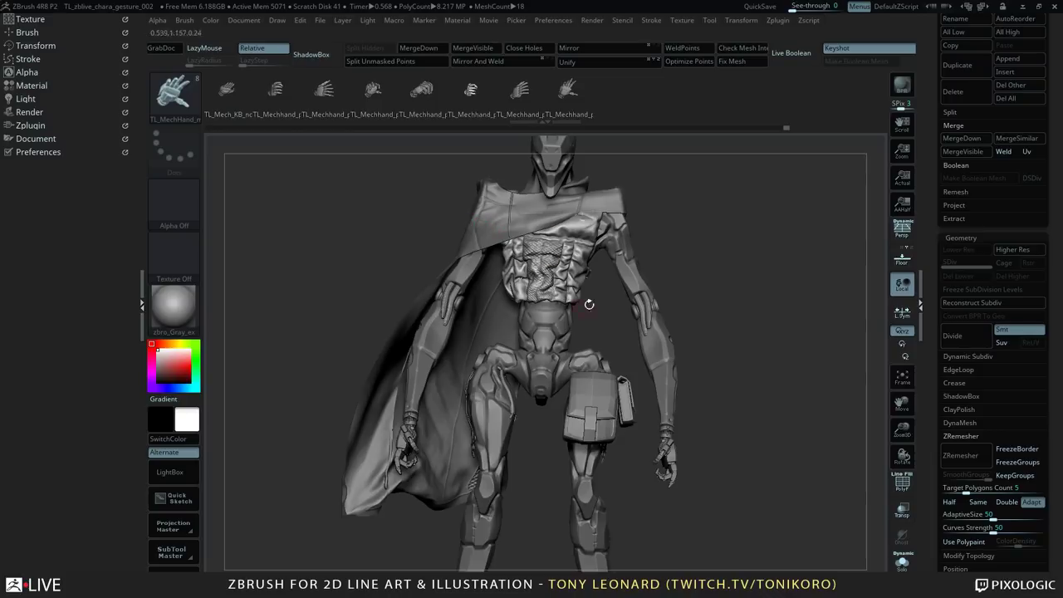
# - Isolate the vest in Solo mode and examine its patterned front, folds, openings and inner surface from all sides
pyautogui.keyDown('alt'); pyautogui.moveTo(723, 255); pyautogui.dragTo(755, 307); pyautogui.keyUp('alt')
pyautogui.click(901, 561)
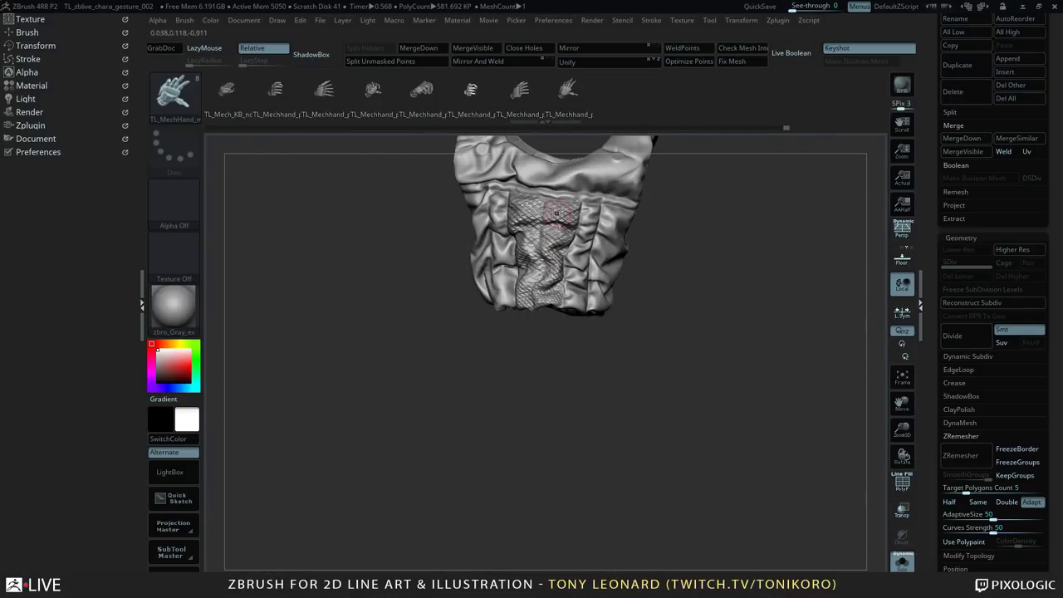
pyautogui.moveTo(669, 243); pyautogui.dragTo(584, 399)
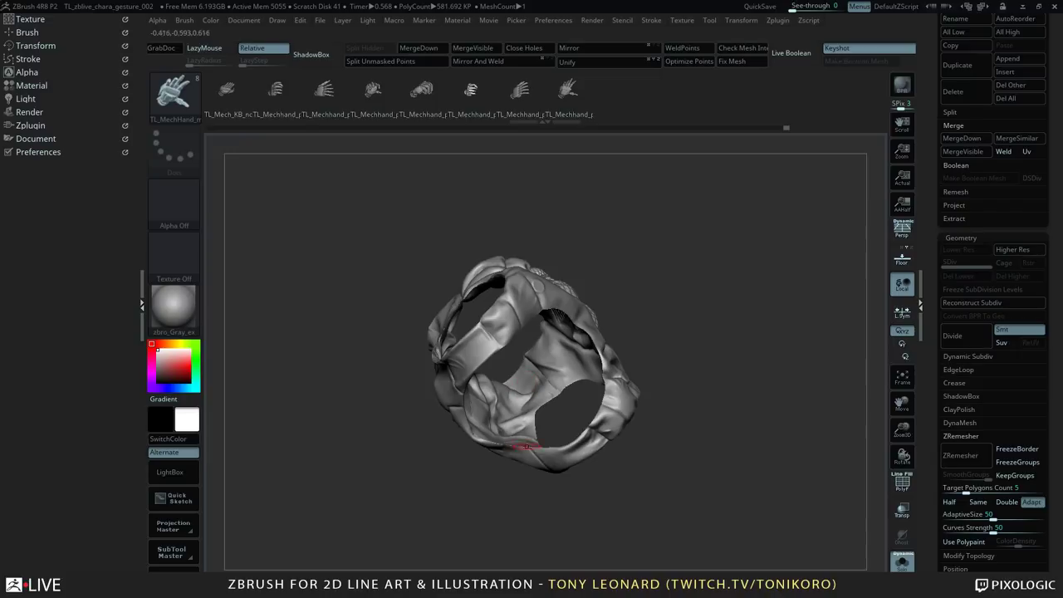
pyautogui.moveTo(527, 446); pyautogui.dragTo(752, 440)
pyautogui.moveTo(743, 341); pyautogui.dragTo(702, 374)
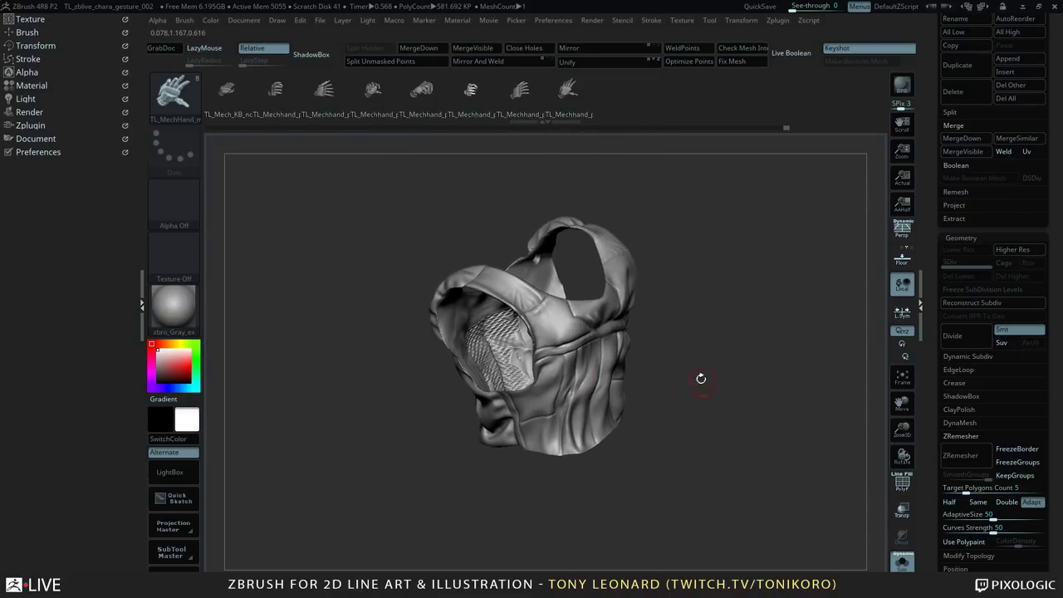
pyautogui.moveTo(690, 248); pyautogui.dragTo(700, 291)
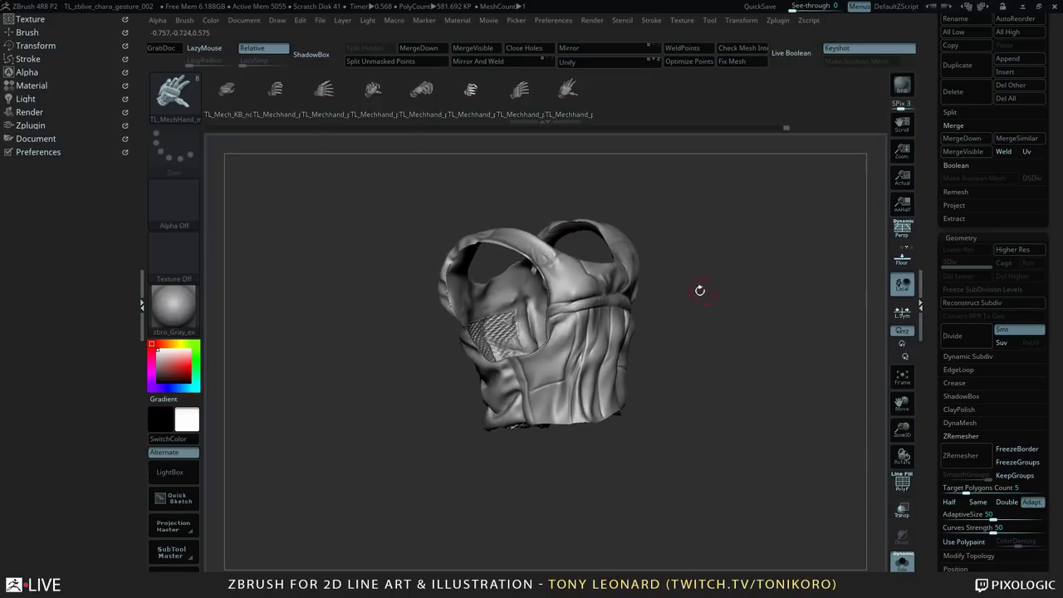
pyautogui.moveTo(754, 385)
pyautogui.mouseDown()
pyautogui.moveTo(761, 371)
pyautogui.moveTo(768, 400)
pyautogui.mouseUp()
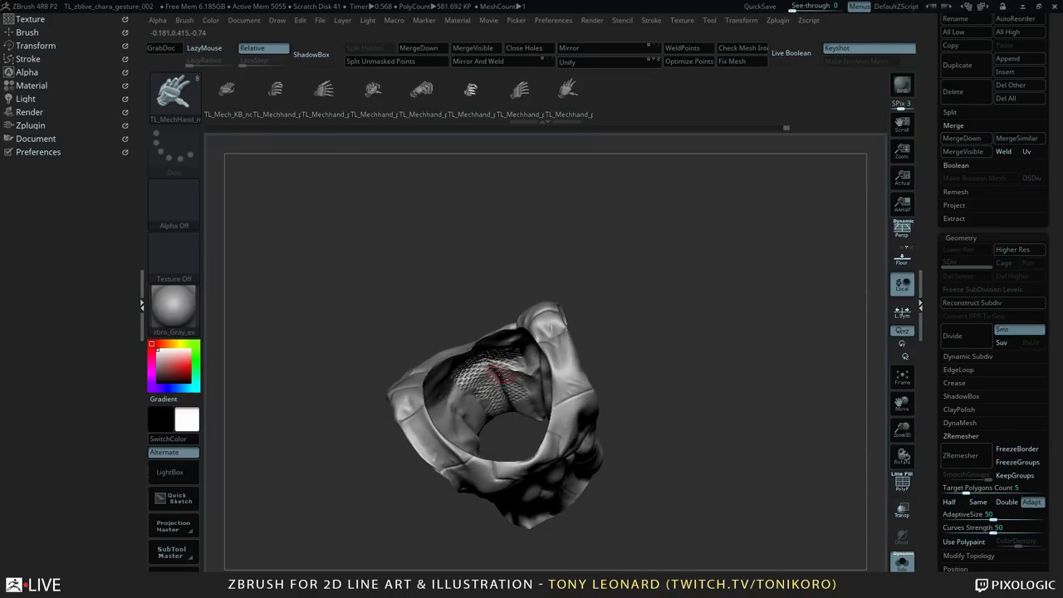
pyautogui.moveTo(626, 349)
pyautogui.mouseDown()
pyautogui.moveTo(689, 465)
pyautogui.moveTo(730, 323)
pyautogui.mouseUp()
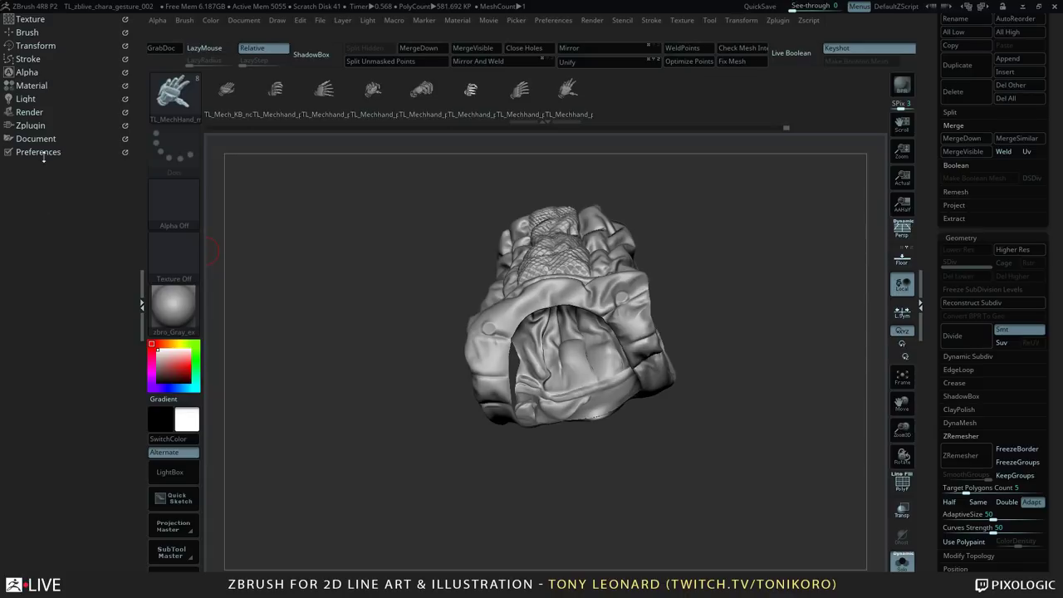
# - Examine the isolated vest's neck and arm openings, textured front panel and side folds from above, front and three-quarter angles
pyautogui.moveTo(381, 397)
pyautogui.mouseDown()
pyautogui.moveTo(376, 337)
pyautogui.moveTo(390, 443)
pyautogui.moveTo(408, 429)
pyautogui.mouseUp()
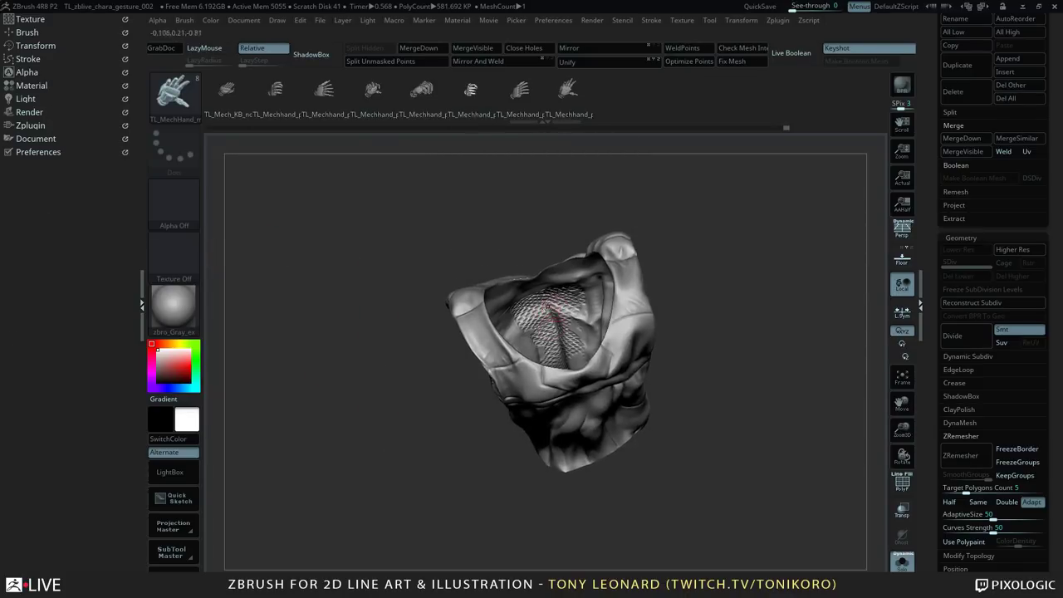
pyautogui.moveTo(688, 315)
pyautogui.mouseDown()
pyautogui.moveTo(757, 374)
pyautogui.moveTo(812, 368)
pyautogui.moveTo(833, 477)
pyautogui.moveTo(821, 414)
pyautogui.moveTo(794, 478)
pyautogui.moveTo(794, 439)
pyautogui.mouseUp()
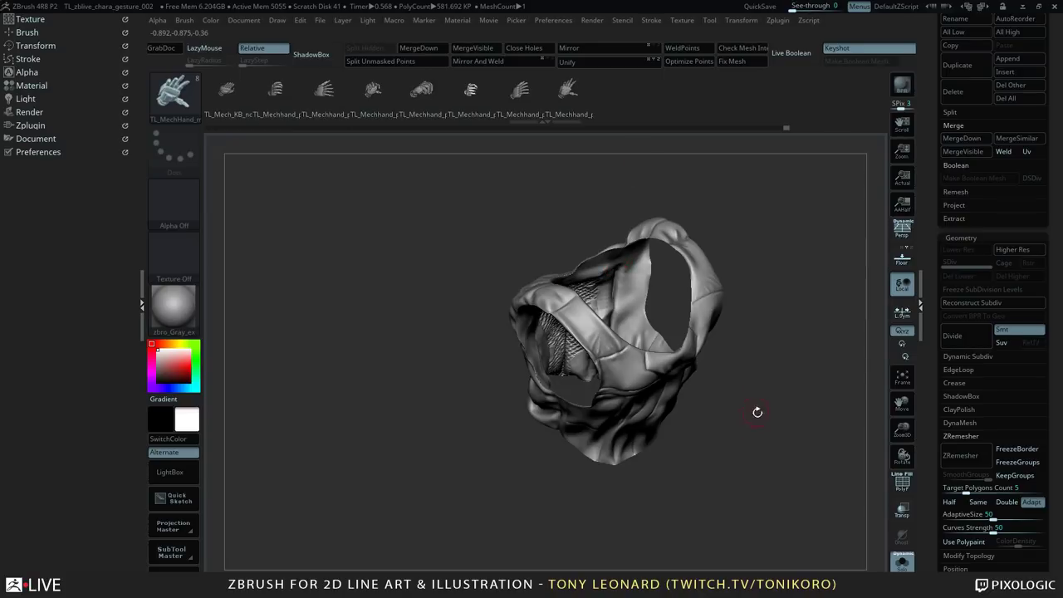
pyautogui.moveTo(761, 392)
pyautogui.mouseDown()
pyautogui.moveTo(784, 438)
pyautogui.moveTo(774, 411)
pyautogui.moveTo(757, 410)
pyautogui.moveTo(711, 439)
pyautogui.moveTo(711, 371)
pyautogui.mouseUp()
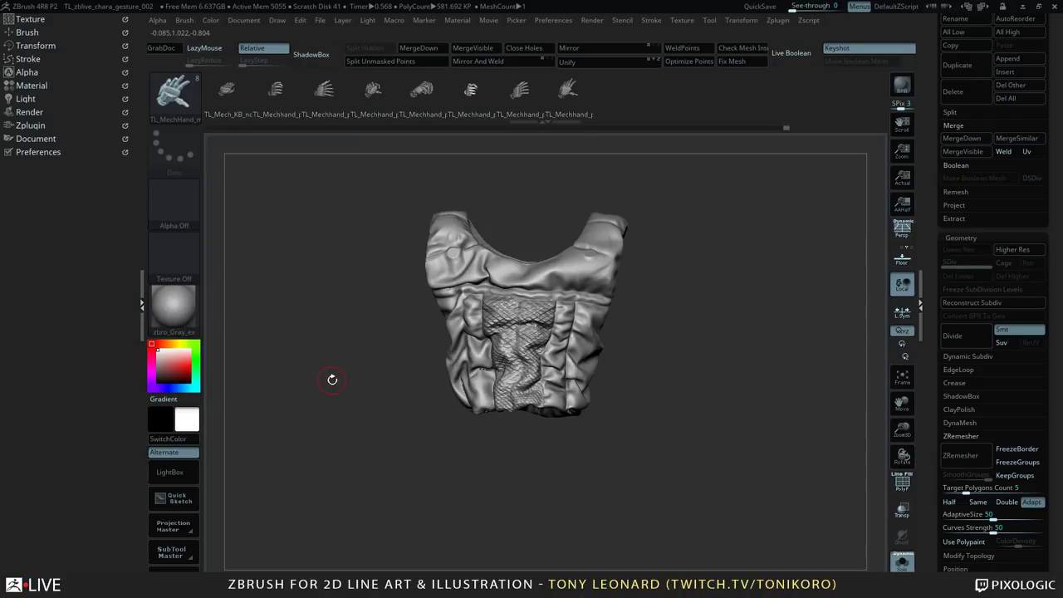
pyautogui.moveTo(328, 394)
pyautogui.mouseDown()
pyautogui.moveTo(374, 419)
pyautogui.moveTo(366, 410)
pyautogui.moveTo(379, 382)
pyautogui.moveTo(376, 390)
pyautogui.mouseUp()
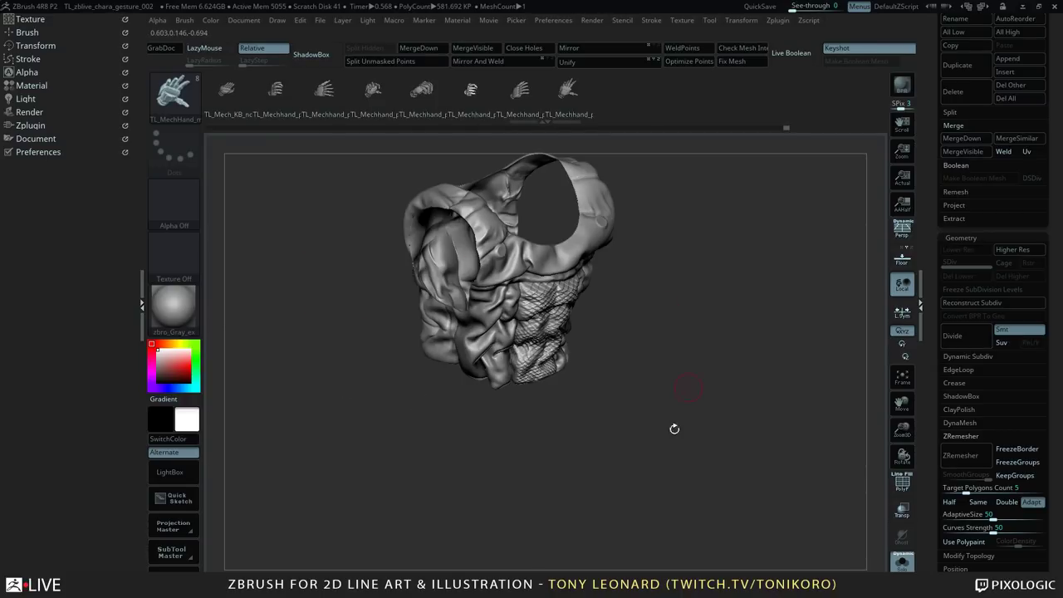
pyautogui.moveTo(678, 323)
pyautogui.mouseDown()
pyautogui.moveTo(697, 380)
pyautogui.moveTo(691, 335)
pyautogui.mouseUp()
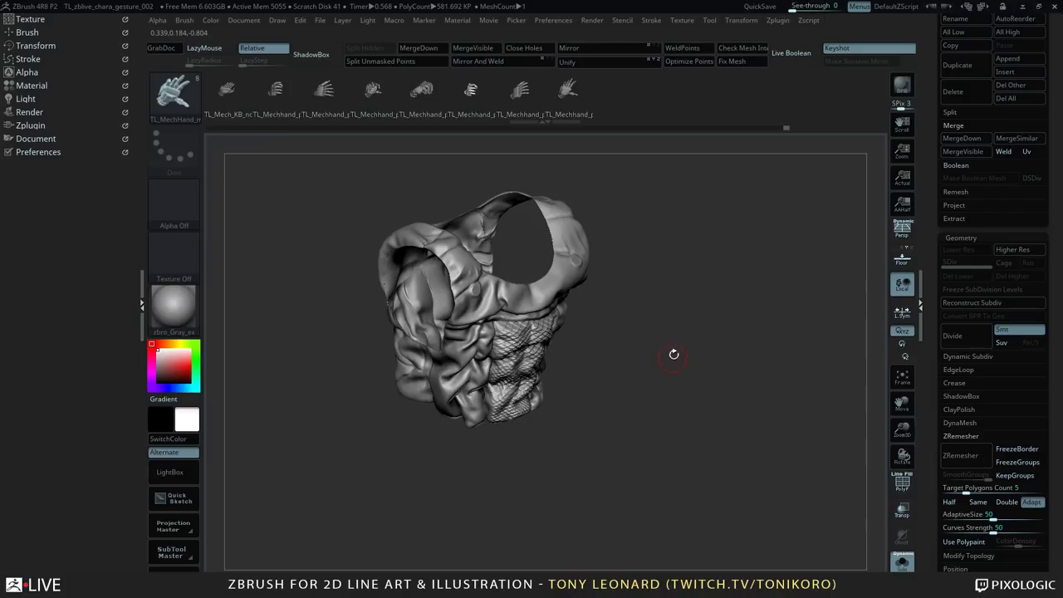
pyautogui.moveTo(673, 354); pyautogui.dragTo(678, 344)
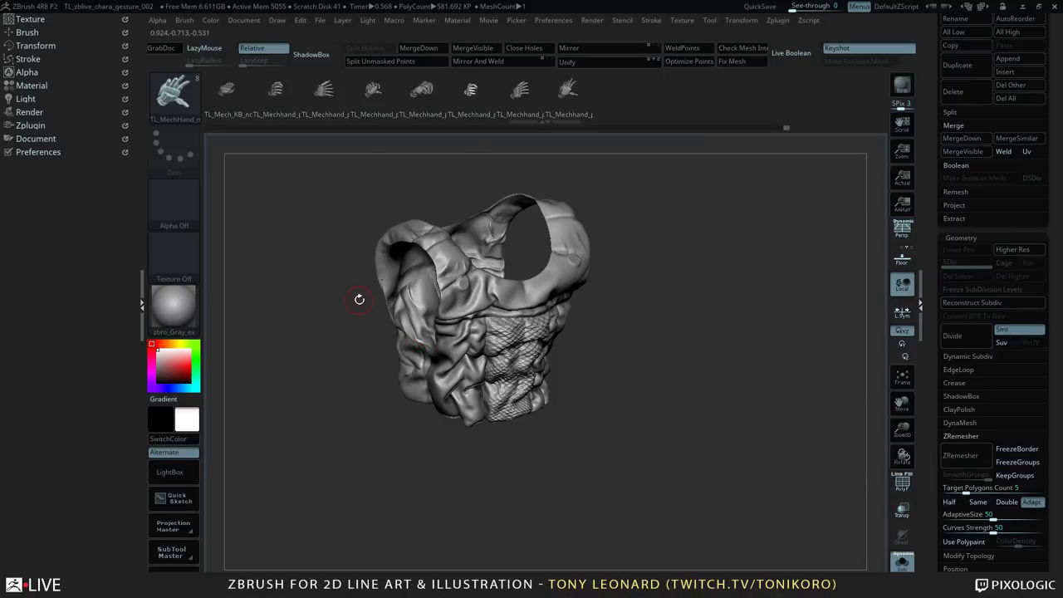
pyautogui.keyDown('alt'); pyautogui.moveTo(321, 333); pyautogui.dragTo(342, 355); pyautogui.keyUp('alt')
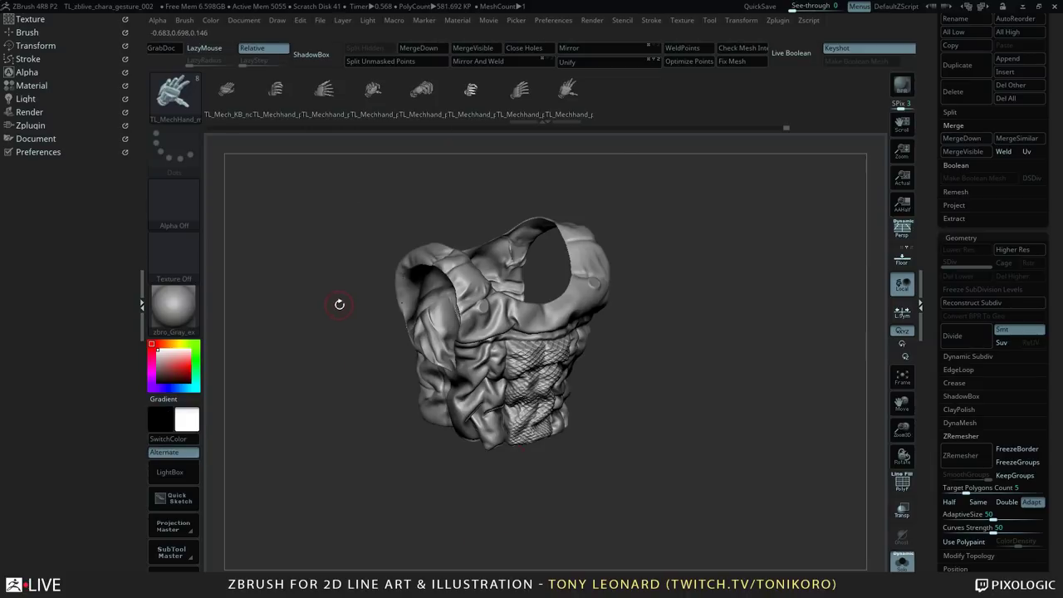
pyautogui.moveTo(336, 354)
pyautogui.keyDown('alt'); pyautogui.mouseDown()
pyautogui.moveTo(338, 331)
pyautogui.moveTo(352, 347)
pyautogui.mouseUp(); pyautogui.keyUp('alt')
pyautogui.keyDown('alt'); pyautogui.moveTo(300, 326); pyautogui.dragTo(322, 387); pyautogui.keyUp('alt')
pyautogui.moveTo(744, 396)
pyautogui.mouseDown()
pyautogui.moveTo(745, 412)
pyautogui.moveTo(757, 354)
pyautogui.moveTo(735, 383)
pyautogui.mouseUp()
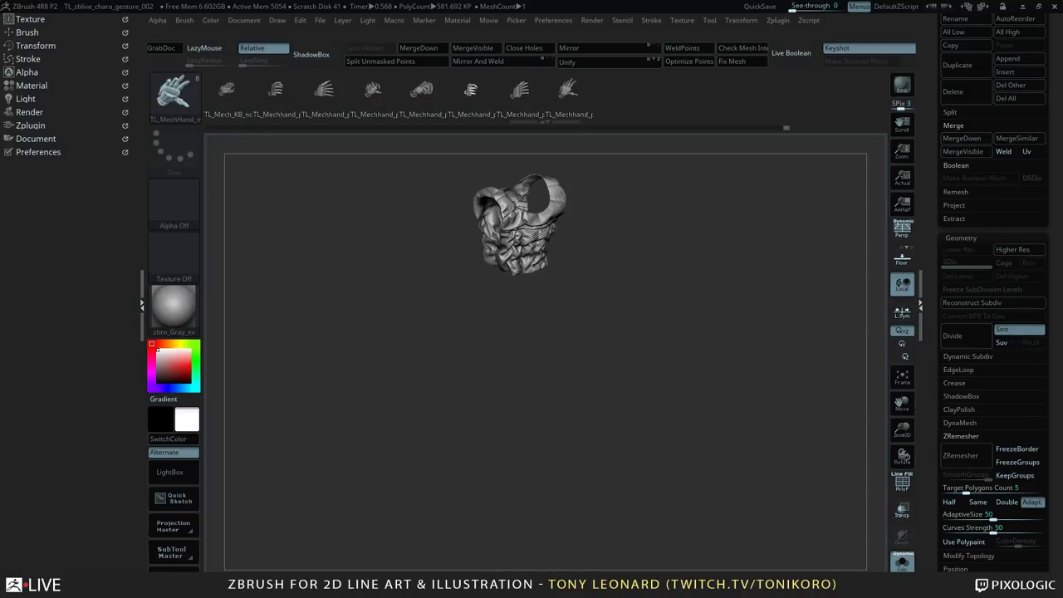
# - Launch Adobe Photoshop CC 2018 and open the recent image TL_ZBLive_KS_chara_gesture_w-cloak.jpg
pyautogui.press('super')
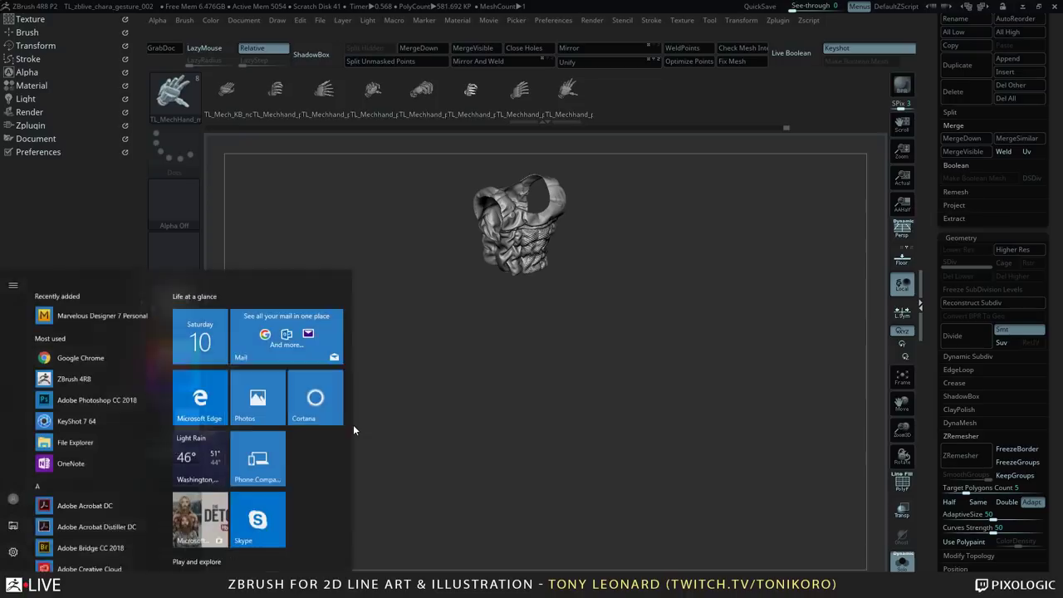
pyautogui.write('ADOBE')
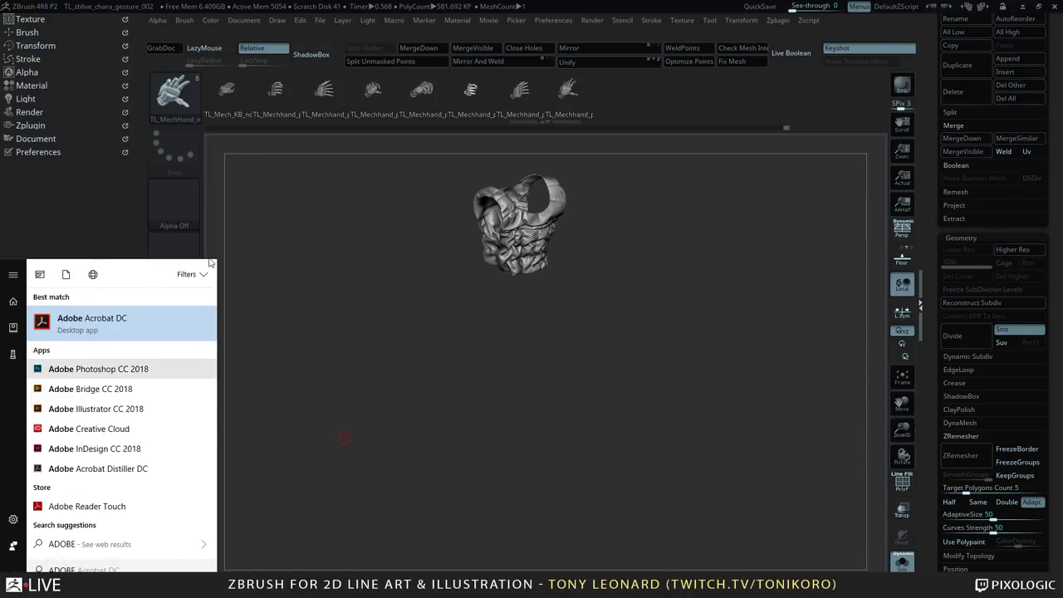
pyautogui.click(98, 369)
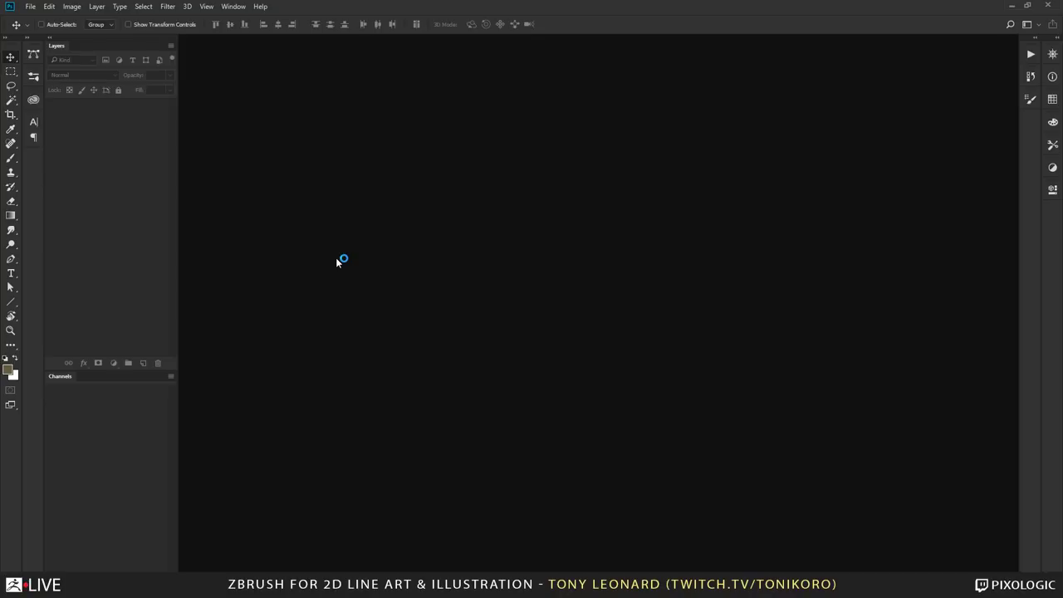
pyautogui.click(30, 5)
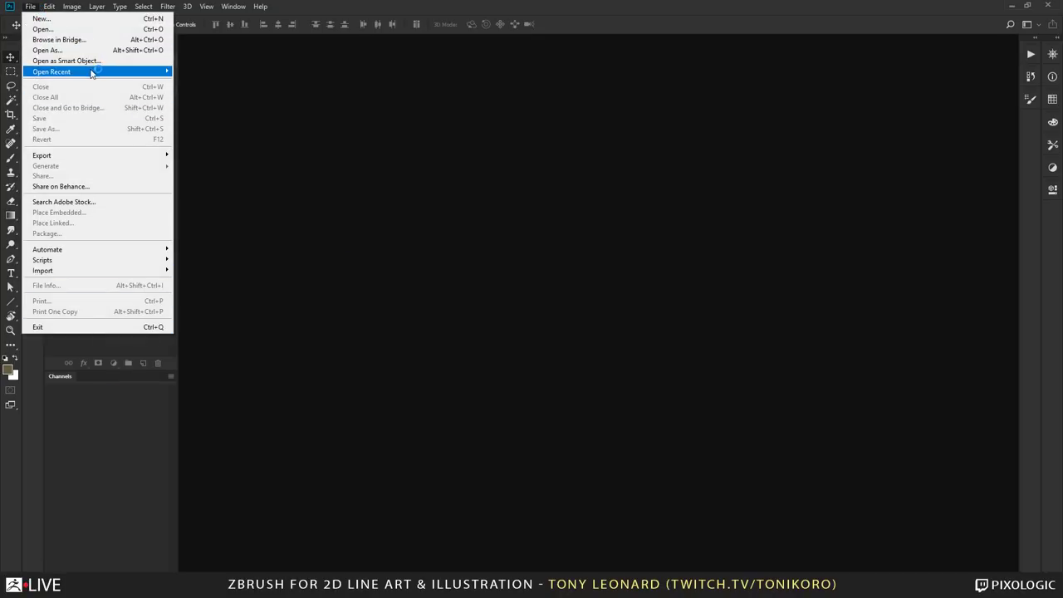
pyautogui.moveTo(93, 72)
pyautogui.click(251, 72)
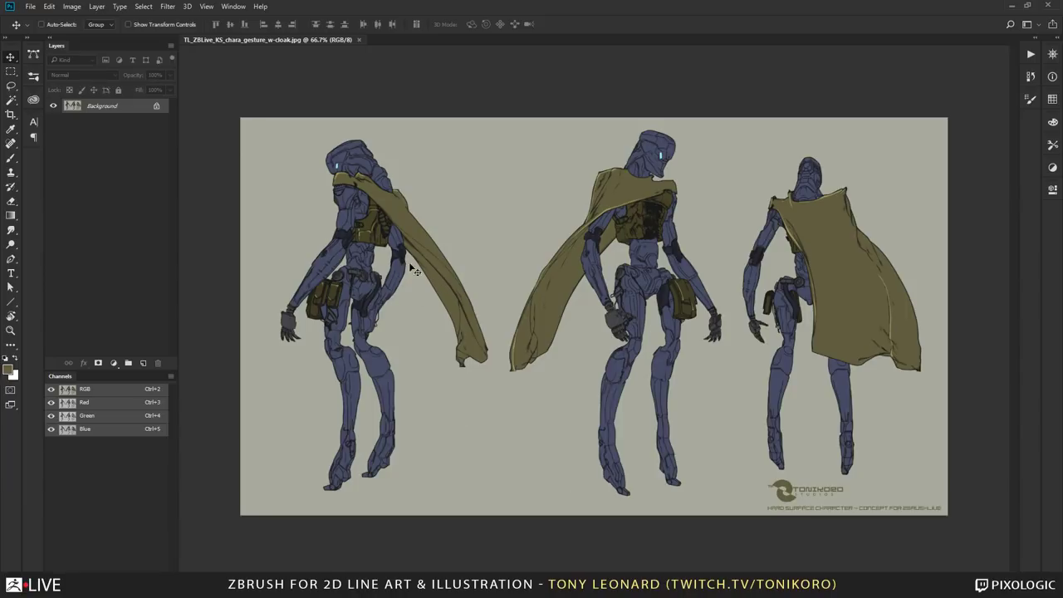
# - Examine the three coloured line-art poses of the cloaked character up close, including cloak, vest, pouches, hands and legs
pyautogui.press('z')
pyautogui.moveTo(365, 305); pyautogui.dragTo(481, 363)
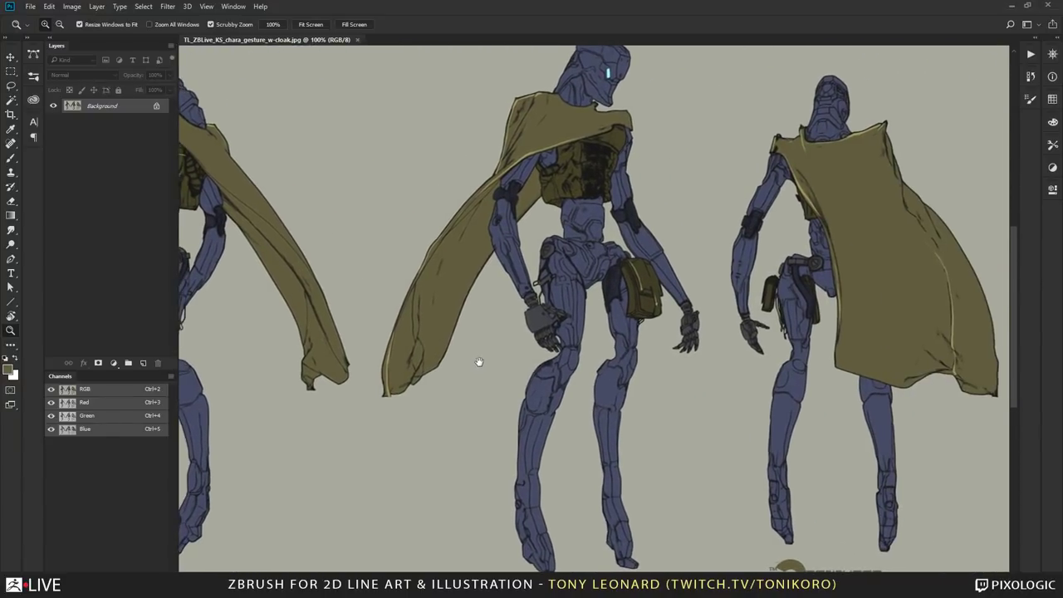
pyautogui.moveTo(513, 225); pyautogui.dragTo(614, 316)
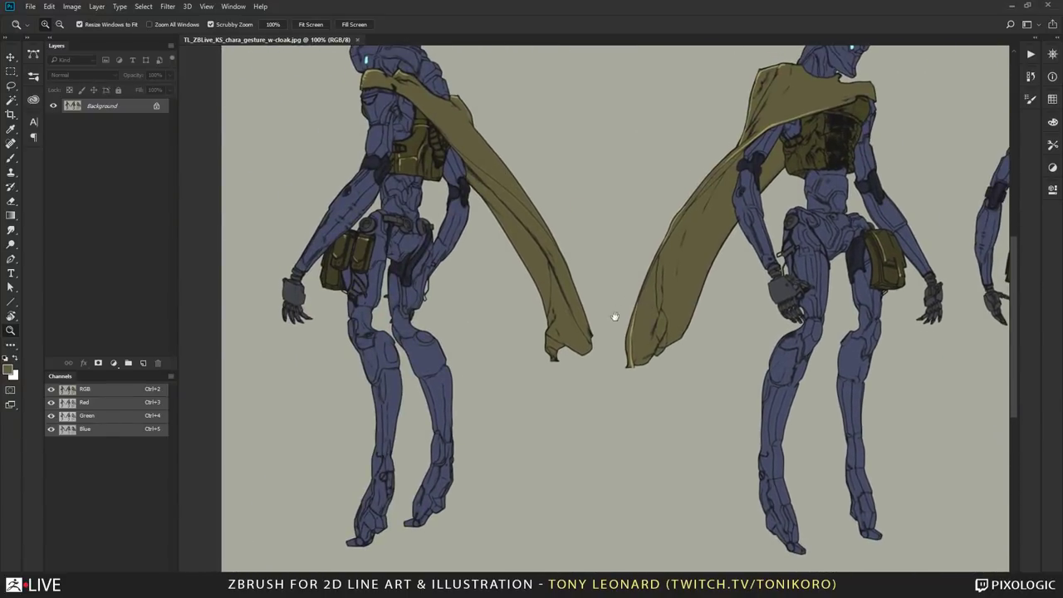
pyautogui.moveTo(430, 190); pyautogui.dragTo(432, 249)
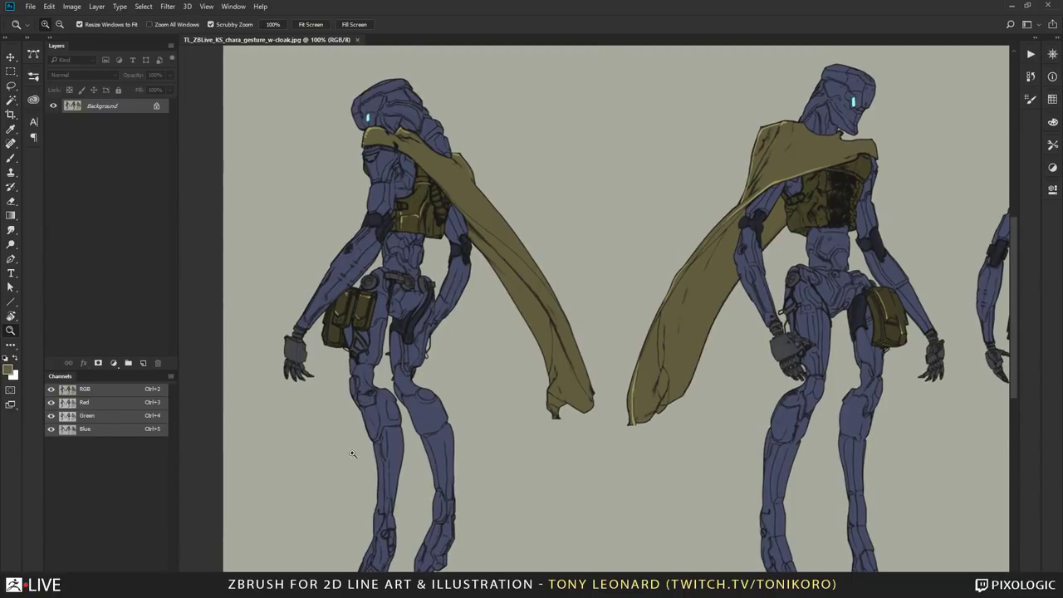
pyautogui.moveTo(668, 323); pyautogui.dragTo(593, 168)
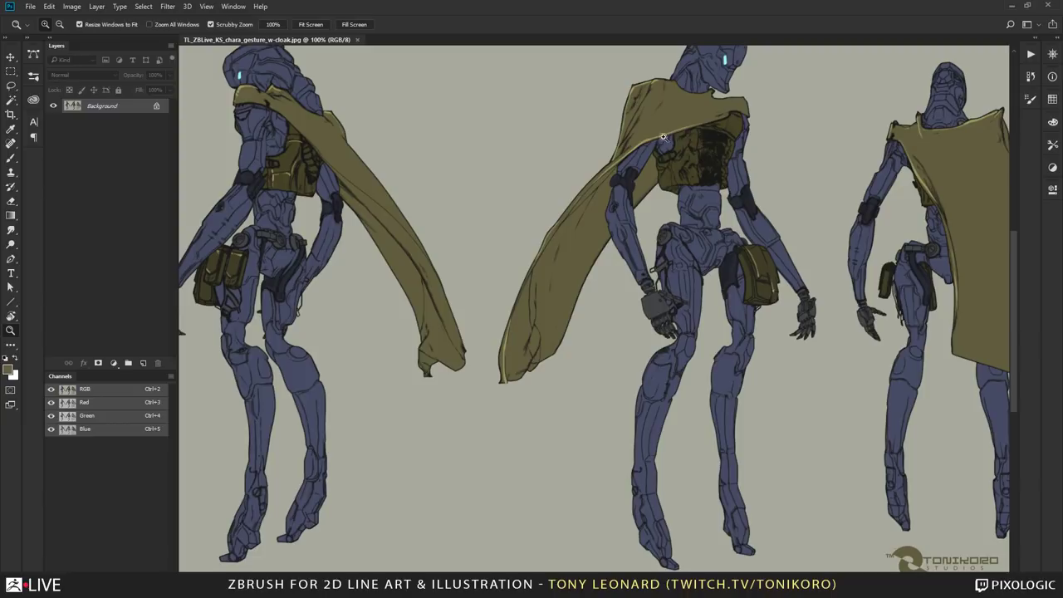
pyautogui.moveTo(615, 352); pyautogui.dragTo(468, 321)
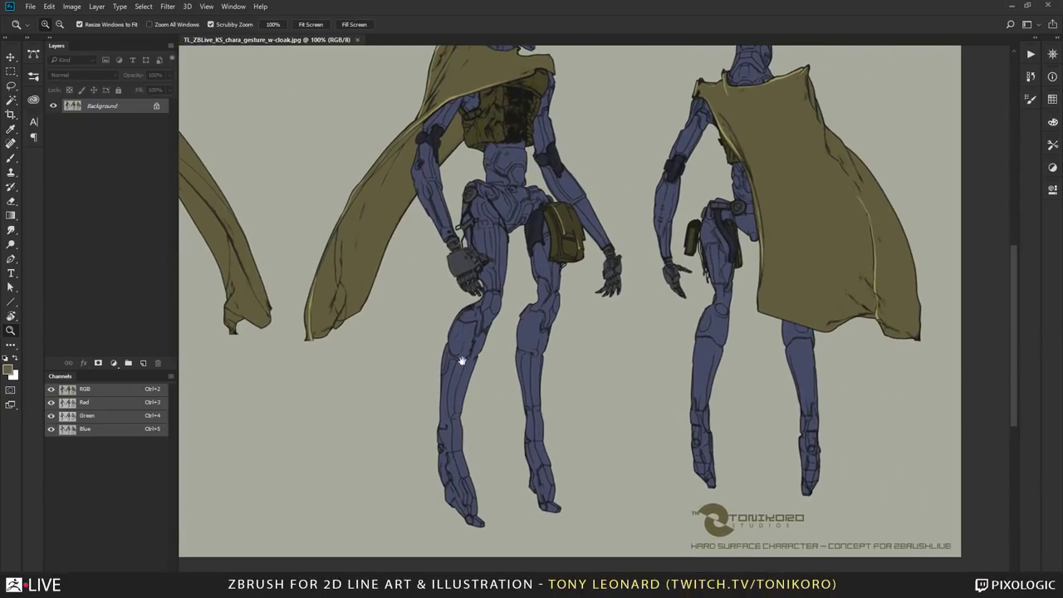
pyautogui.moveTo(482, 367)
pyautogui.mouseDown()
pyautogui.moveTo(496, 379)
pyautogui.moveTo(493, 367)
pyautogui.mouseUp()
pyautogui.moveTo(500, 239); pyautogui.dragTo(513, 356)
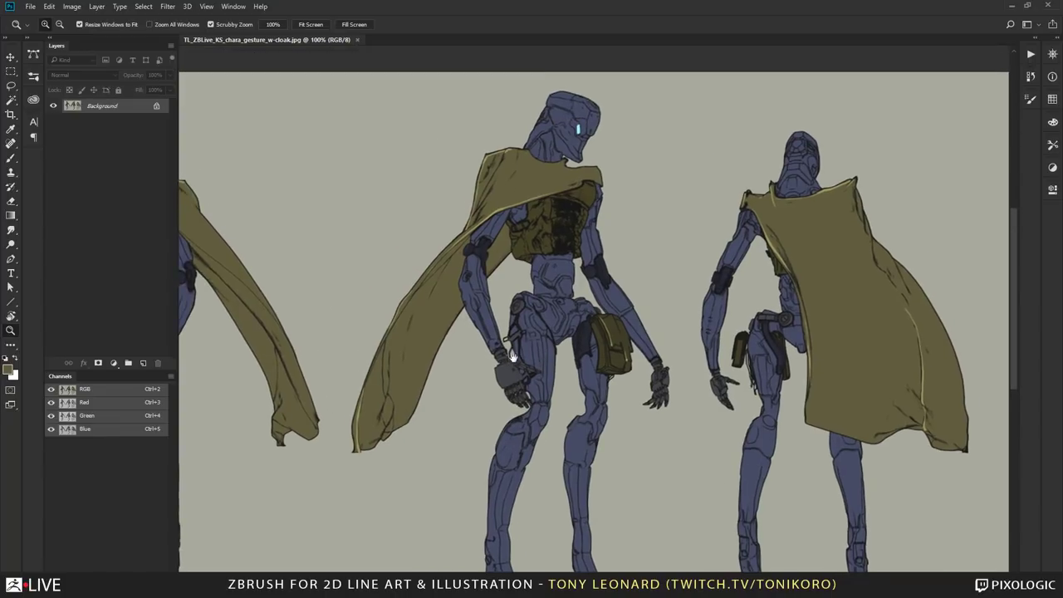
pyautogui.moveTo(325, 446); pyautogui.dragTo(562, 308)
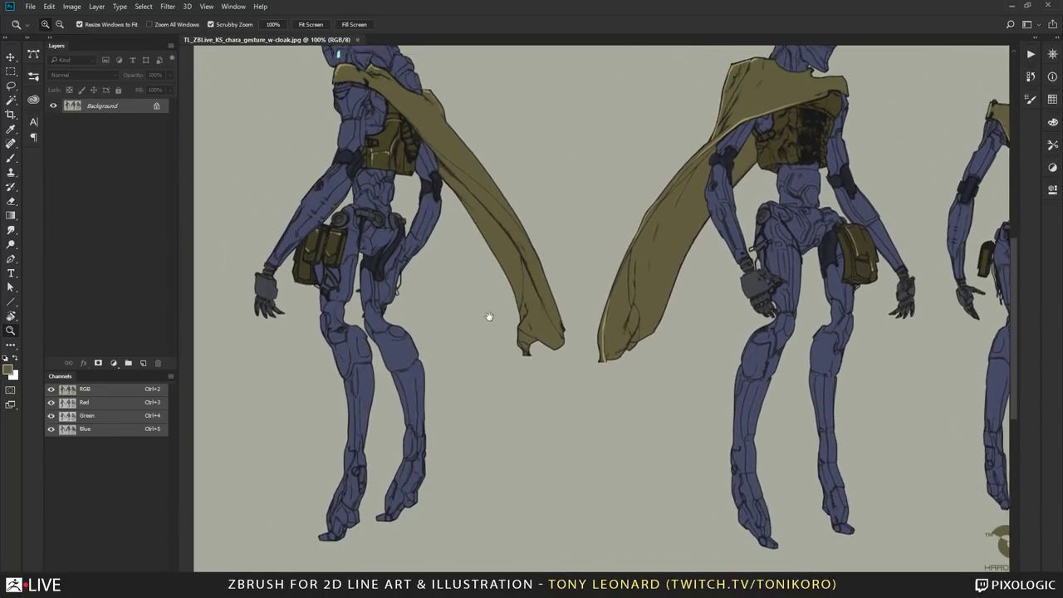
pyautogui.moveTo(489, 316); pyautogui.dragTo(505, 335)
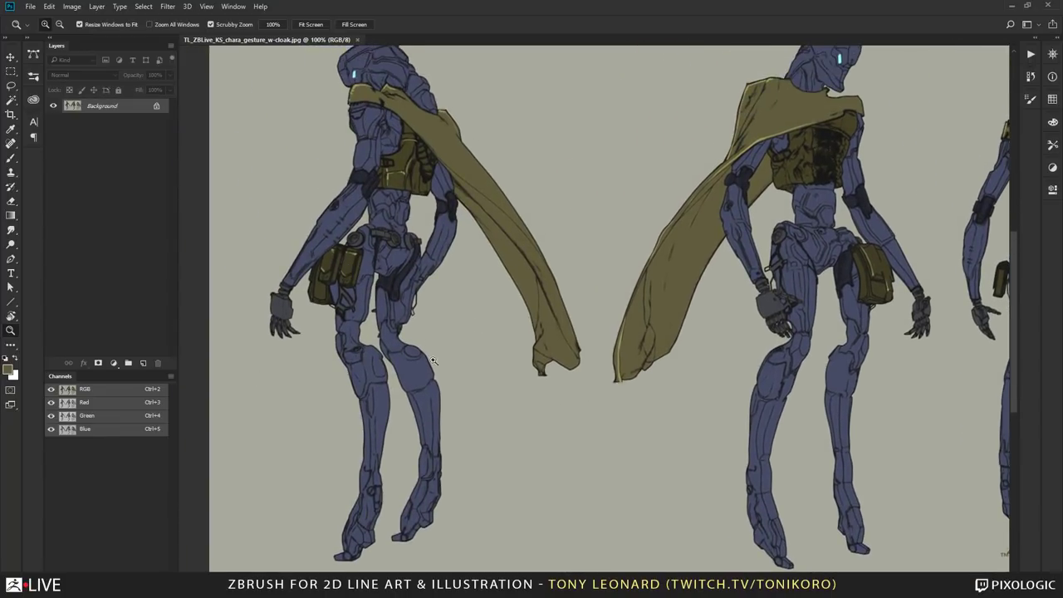
pyautogui.moveTo(564, 350); pyautogui.dragTo(466, 365)
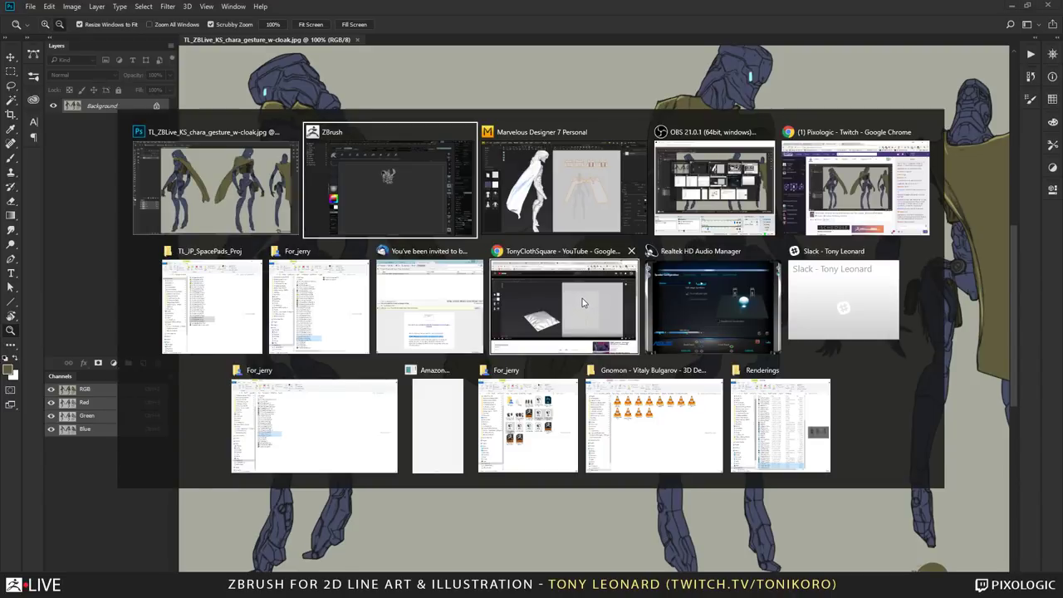
# - Switch back to ZBrush, turn off Solo mode for the vest and frame the whole cloaked character from the front
pyautogui.hotkey('alt', 'Tab')
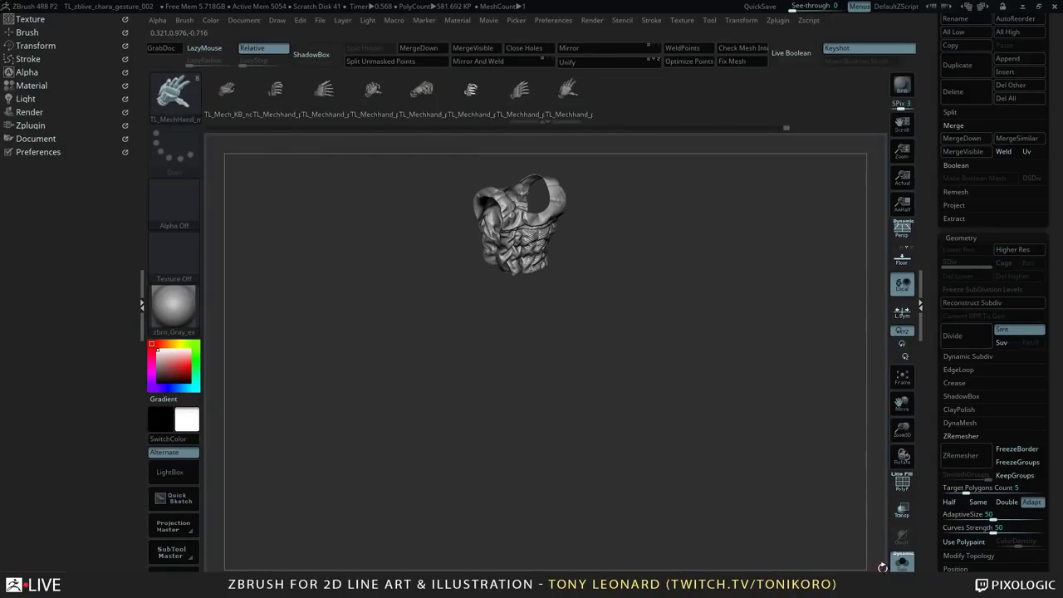
pyautogui.click(902, 563)
pyautogui.moveTo(706, 377); pyautogui.dragTo(714, 373)
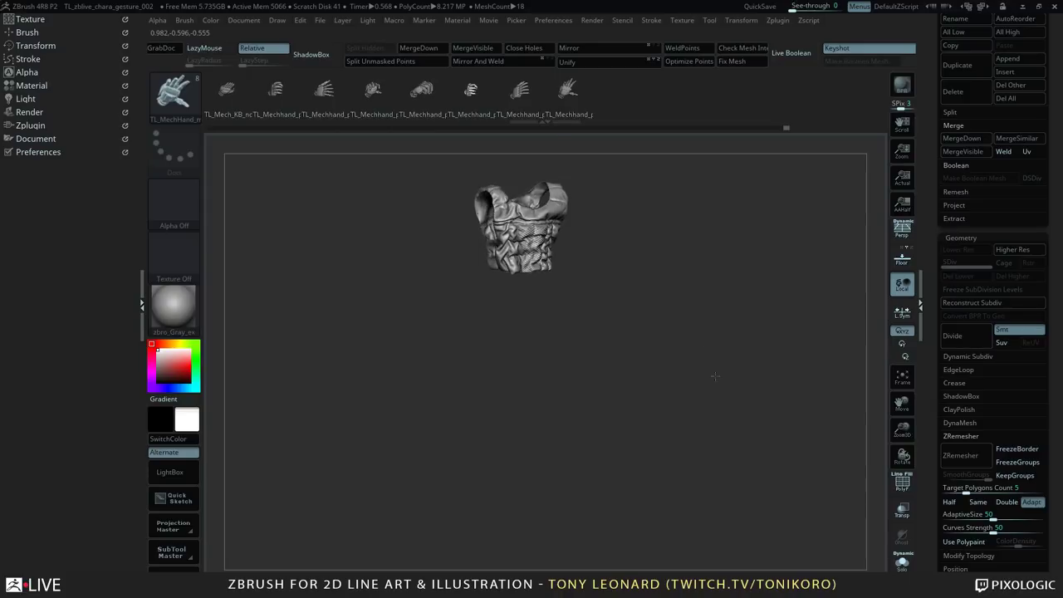
pyautogui.moveTo(745, 332); pyautogui.dragTo(738, 394)
pyautogui.moveTo(744, 431)
pyautogui.keyDown('alt'); pyautogui.mouseDown()
pyautogui.moveTo(747, 381)
pyautogui.moveTo(748, 421)
pyautogui.mouseUp(); pyautogui.keyUp('alt')
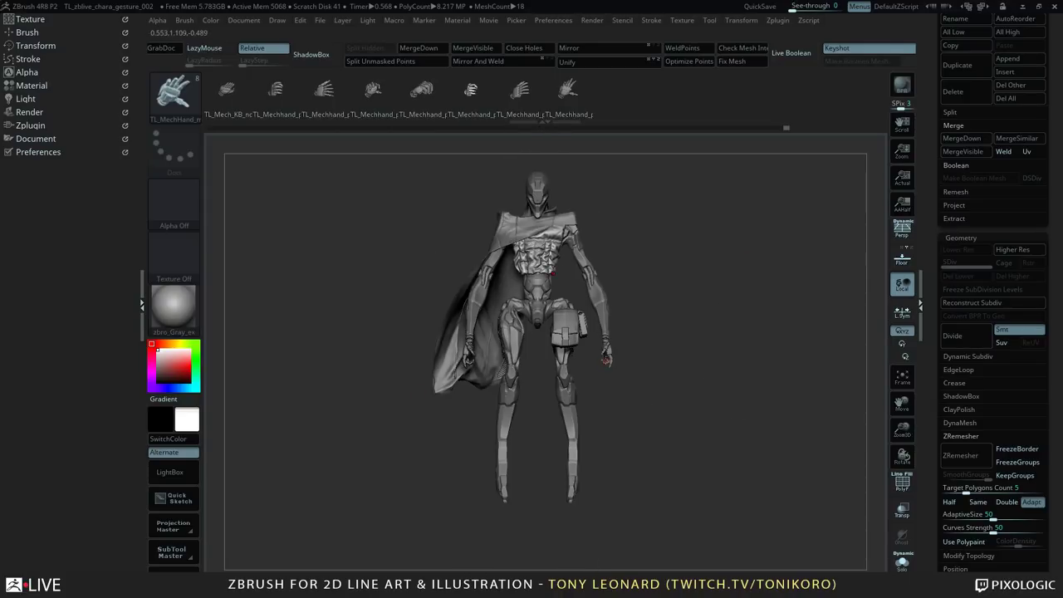
pyautogui.keyDown('alt'); pyautogui.moveTo(757, 332); pyautogui.dragTo(759, 357); pyautogui.keyUp('alt')
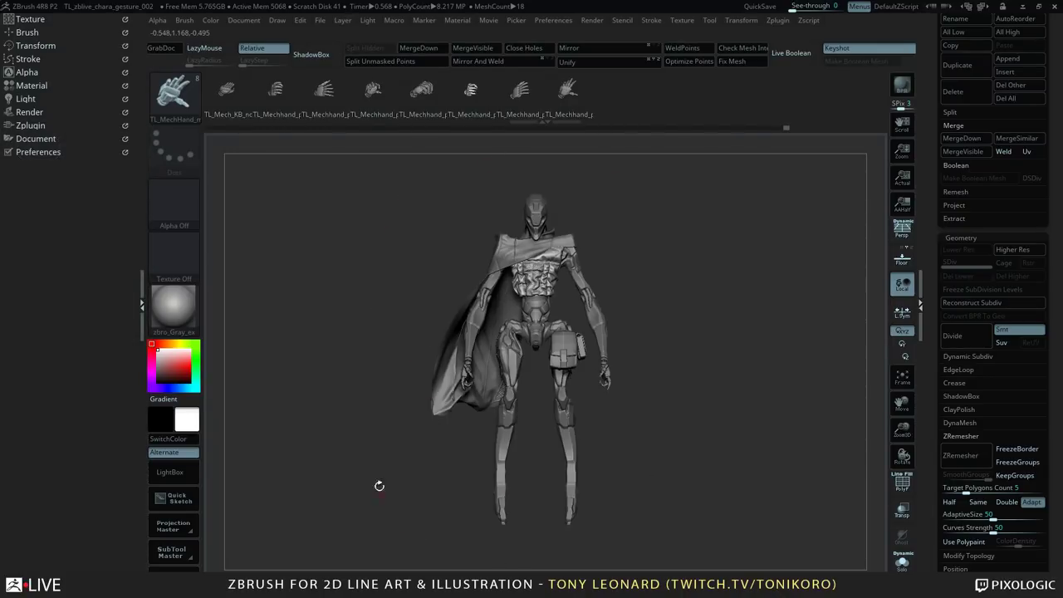
# - Inspect the full character's pose, cloak, vest and hip pouch from the front and both three-quarter sides
pyautogui.moveTo(656, 465); pyautogui.dragTo(684, 457)
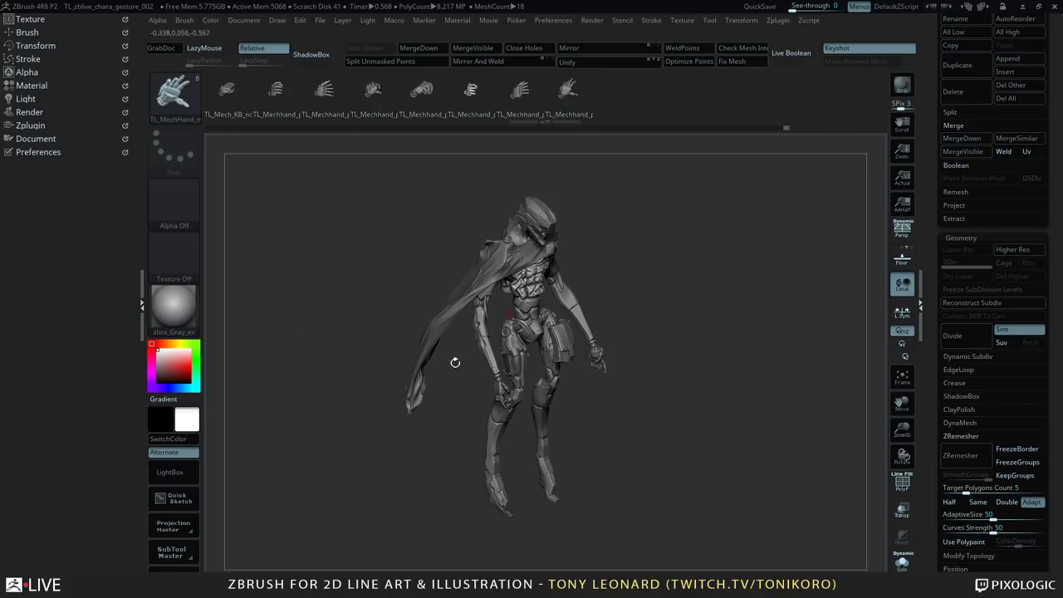
pyautogui.moveTo(699, 325)
pyautogui.keyDown('alt'); pyautogui.mouseDown()
pyautogui.moveTo(711, 357)
pyautogui.moveTo(764, 391)
pyautogui.moveTo(700, 343)
pyautogui.mouseUp(); pyautogui.keyUp('alt')
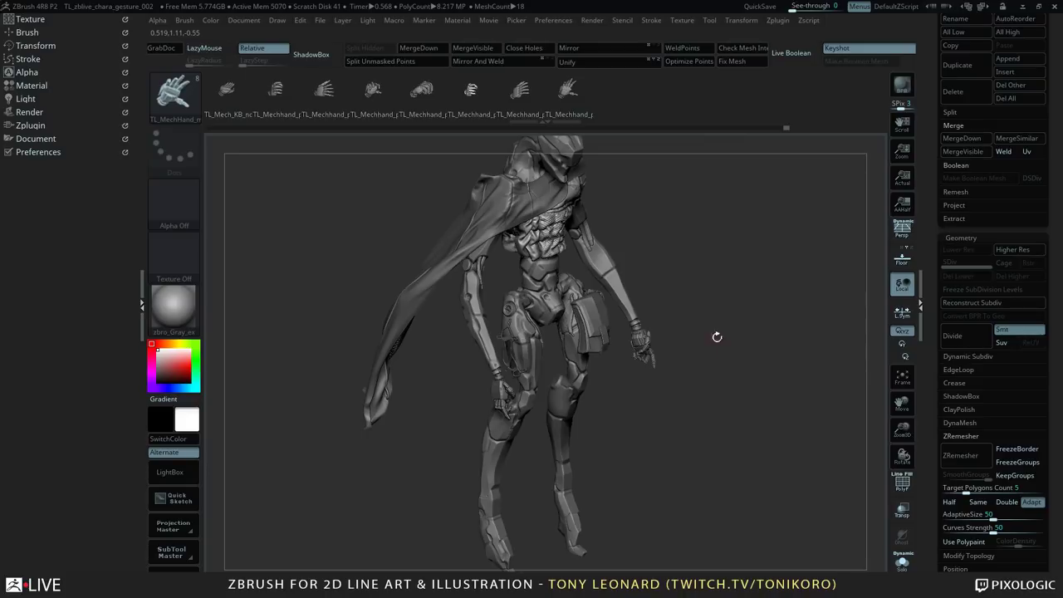
pyautogui.moveTo(767, 274); pyautogui.dragTo(784, 369)
pyautogui.moveTo(785, 369)
pyautogui.keyDown('alt'); pyautogui.mouseDown()
pyautogui.moveTo(781, 377)
pyautogui.moveTo(714, 303)
pyautogui.moveTo(758, 366)
pyautogui.mouseUp(); pyautogui.keyUp('alt')
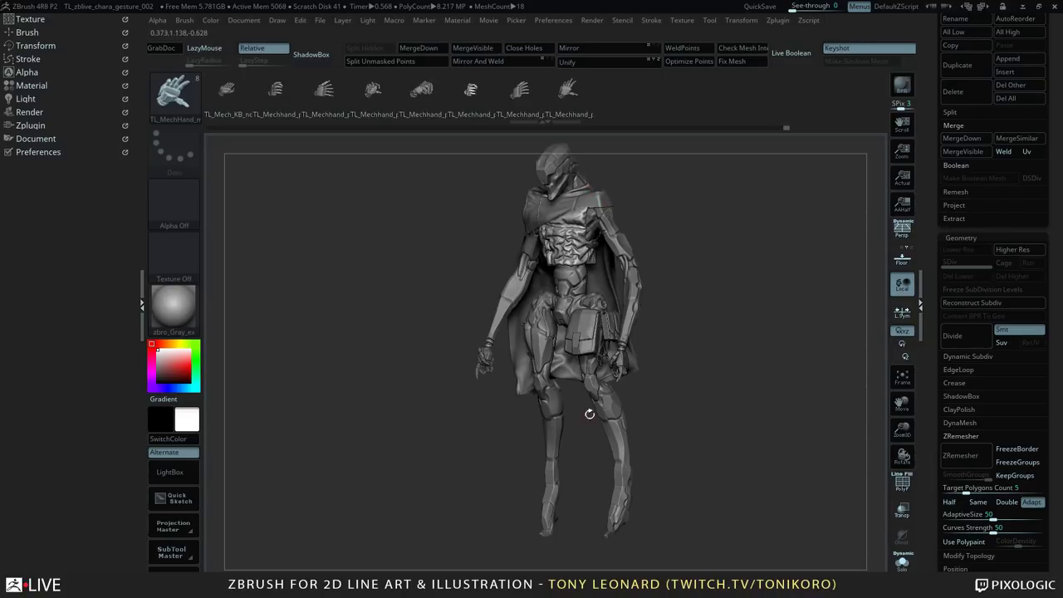
pyautogui.moveTo(588, 413)
pyautogui.mouseDown()
pyautogui.moveTo(718, 332)
pyautogui.moveTo(531, 289)
pyautogui.mouseUp()
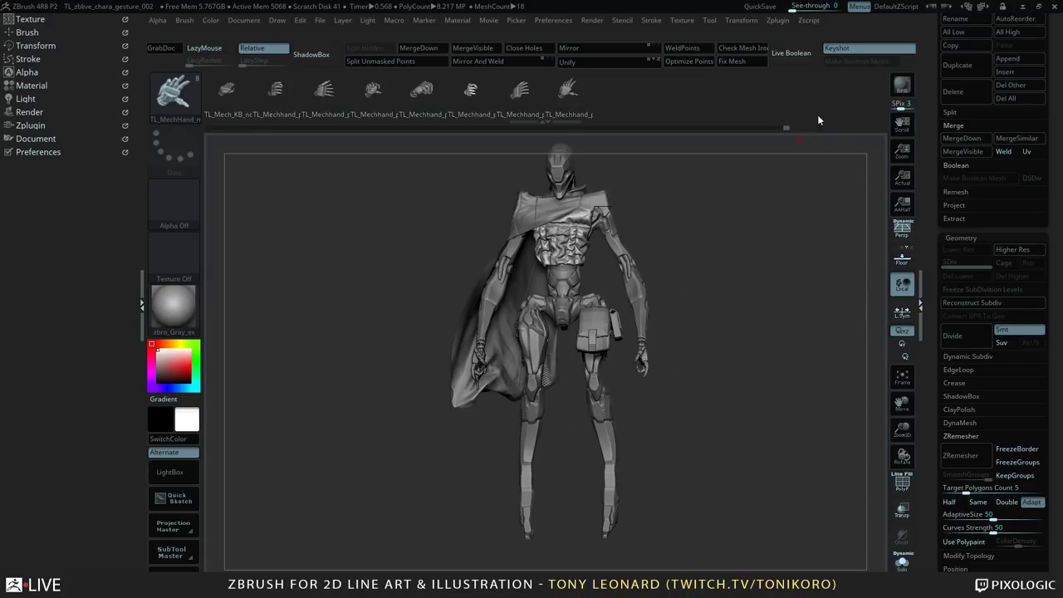
pyautogui.moveTo(753, 295); pyautogui.dragTo(796, 331)
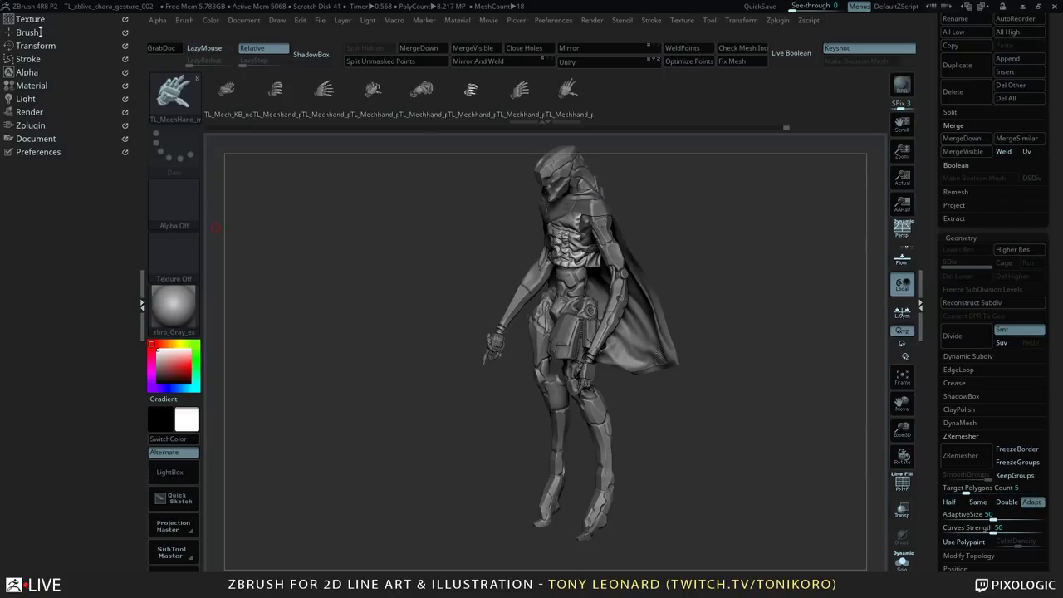
# - Send the character to KeyShot as the external renderer and open the recent scene TL_ZBLive_KS_chara_gesture_w-cloak.bip there
pyautogui.click(33, 111)
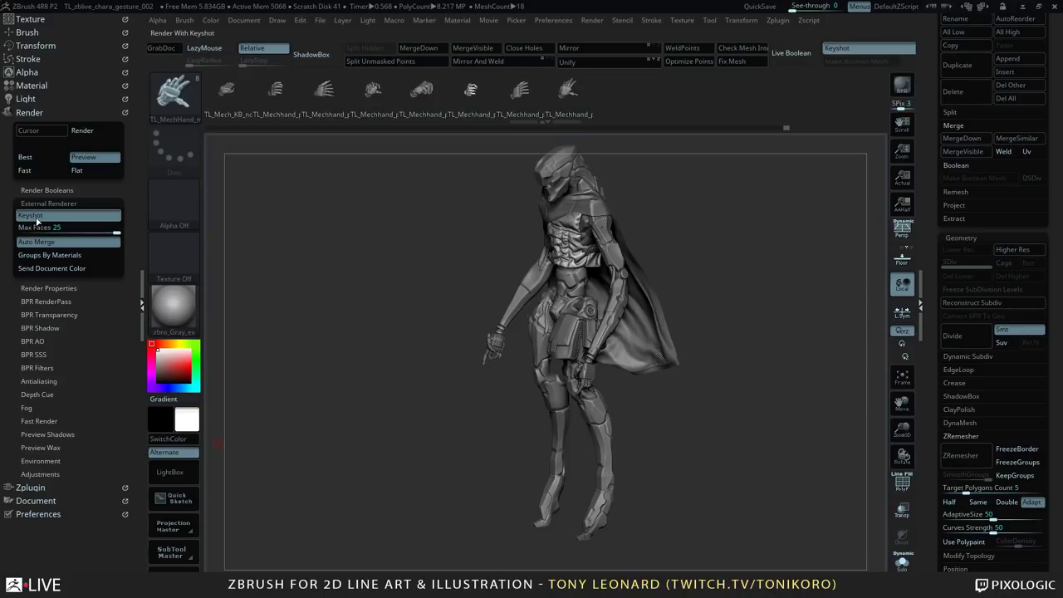
pyautogui.click(902, 84)
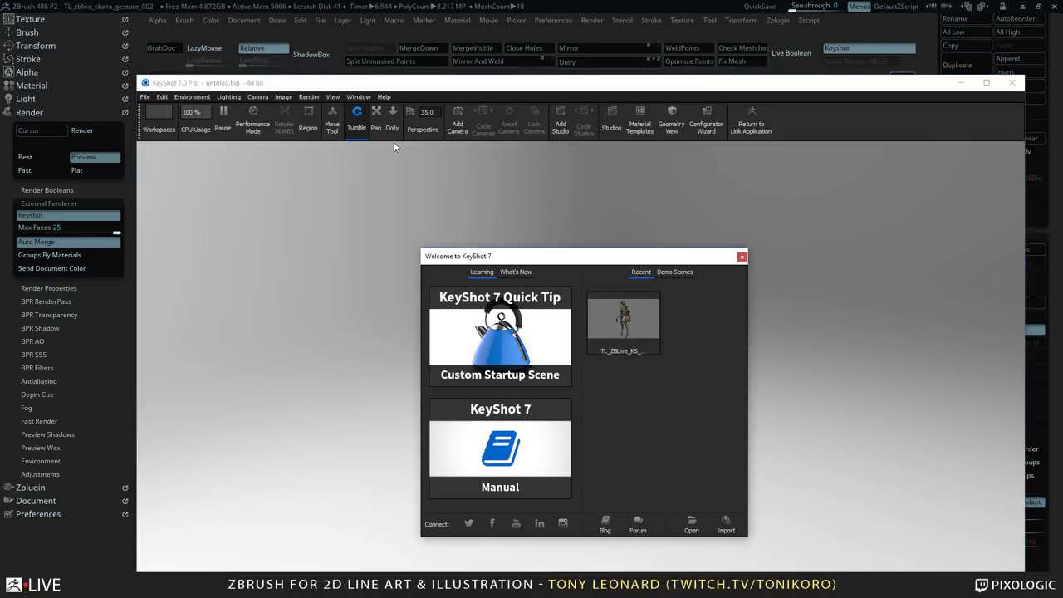
pyautogui.click(623, 322)
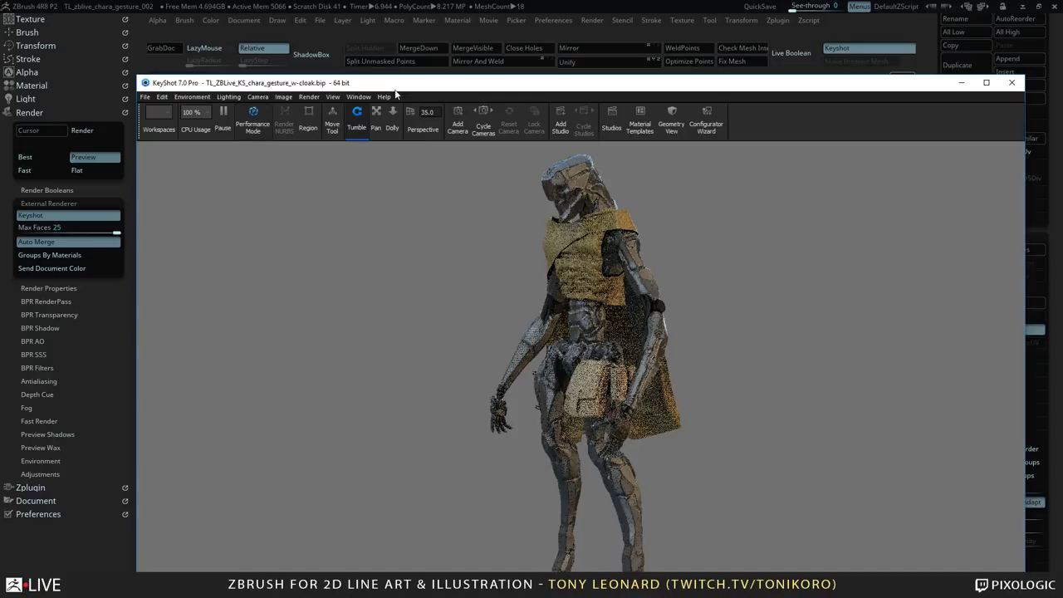
pyautogui.moveTo(368, 85); pyautogui.dragTo(309, 35)
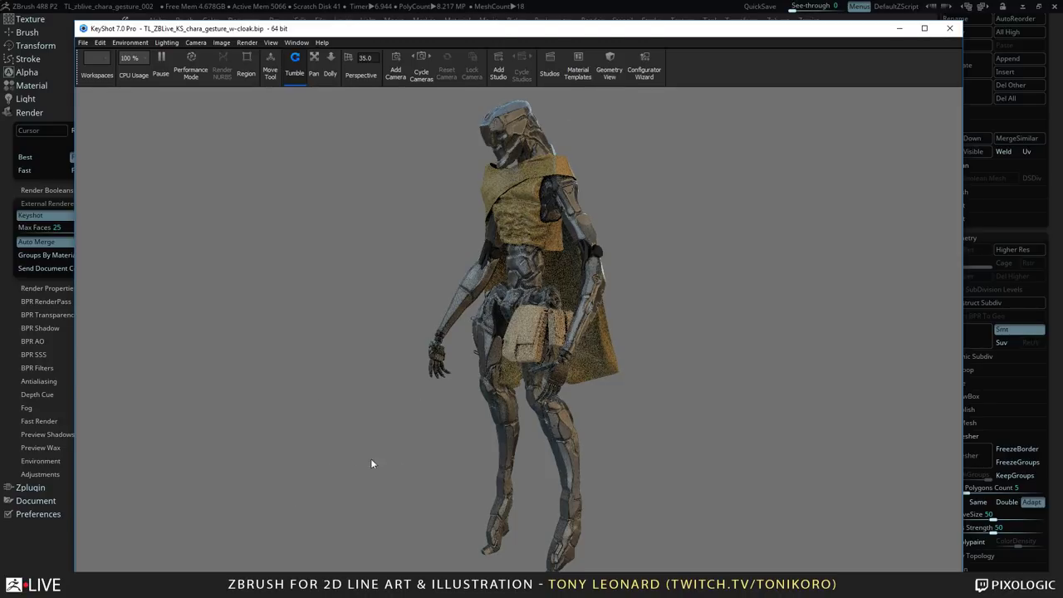
# - Turn the character to a front three-quarter view and show the project settings and asset library in a maximised window
pyautogui.moveTo(481, 461); pyautogui.dragTo(308, 337)
pyautogui.press('space')
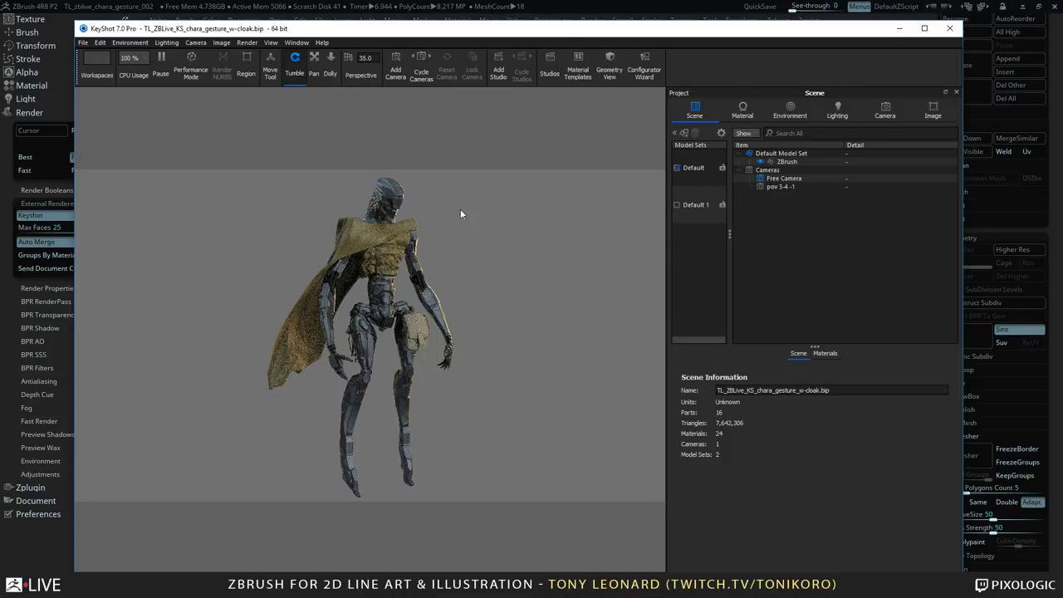
pyautogui.moveTo(605, 29); pyautogui.dragTo(603, 1)
pyautogui.click(475, 570)
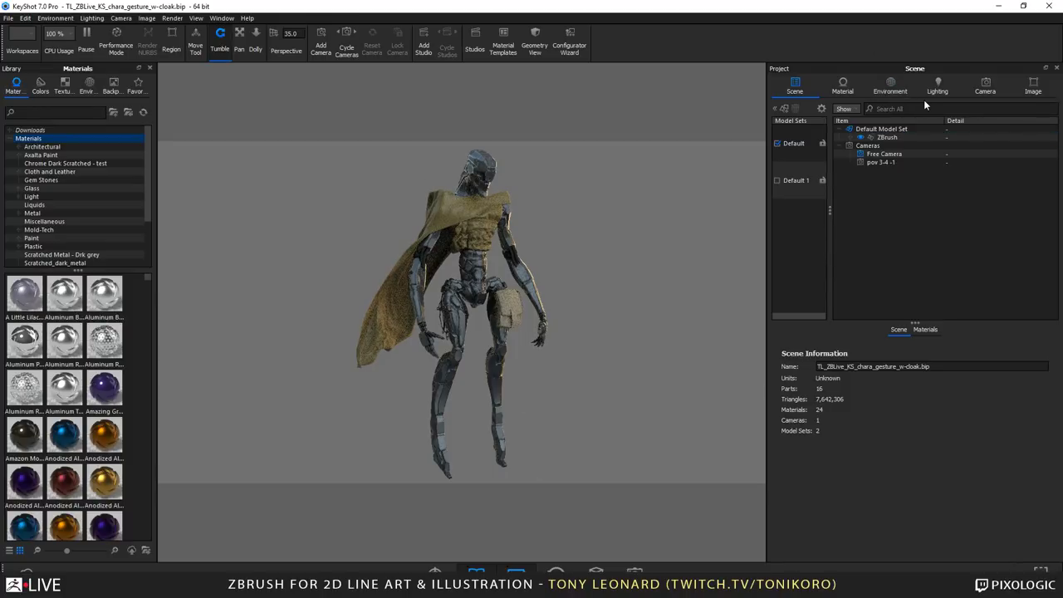
# - Search the environment library for "WHITE" and apply the All White 4K environment to the scene
pyautogui.click(890, 85)
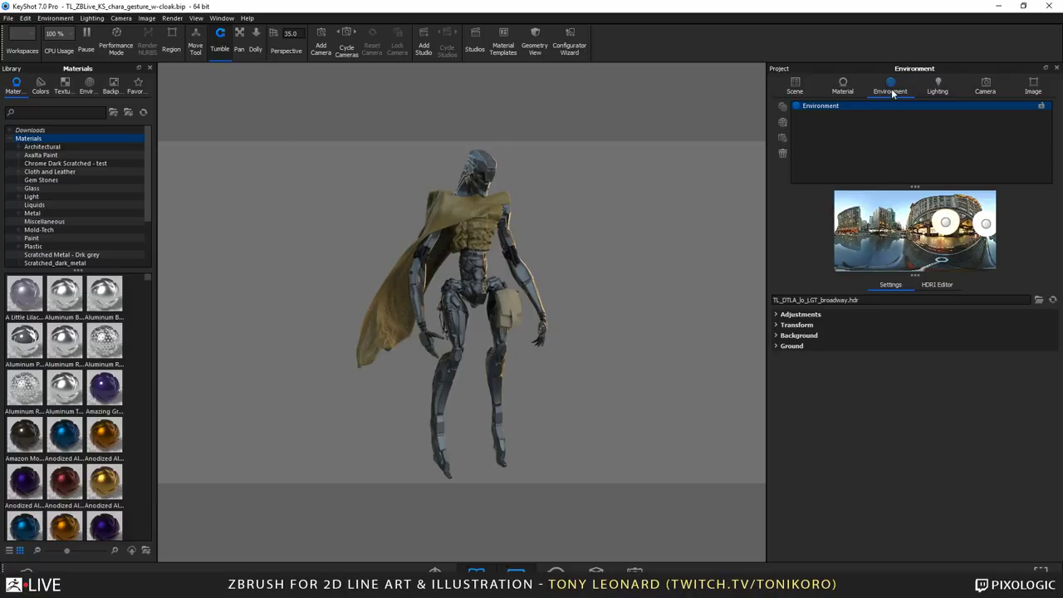
pyautogui.click(90, 84)
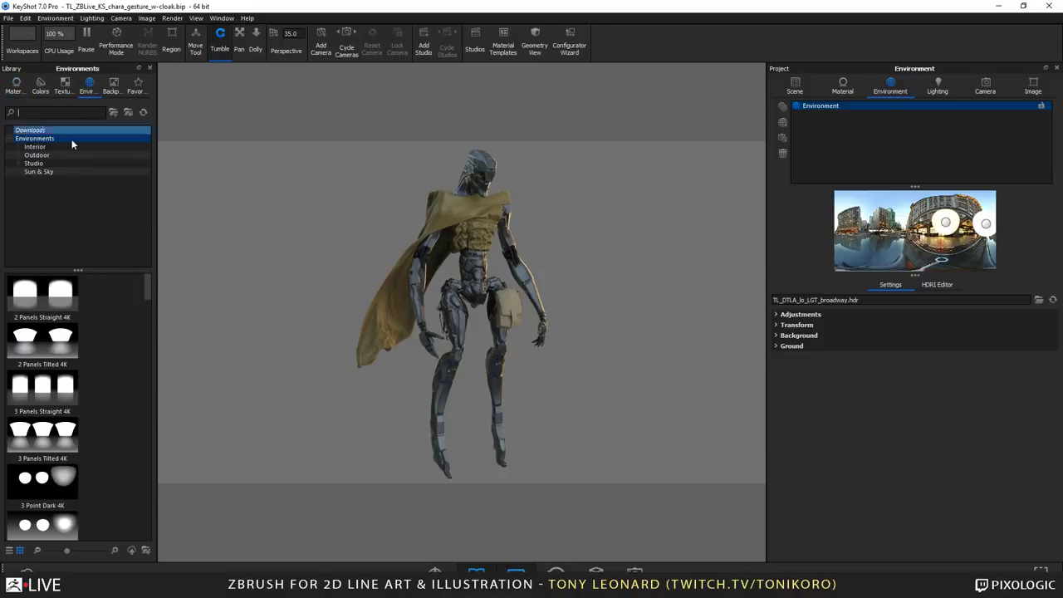
pyautogui.write('WHITE')
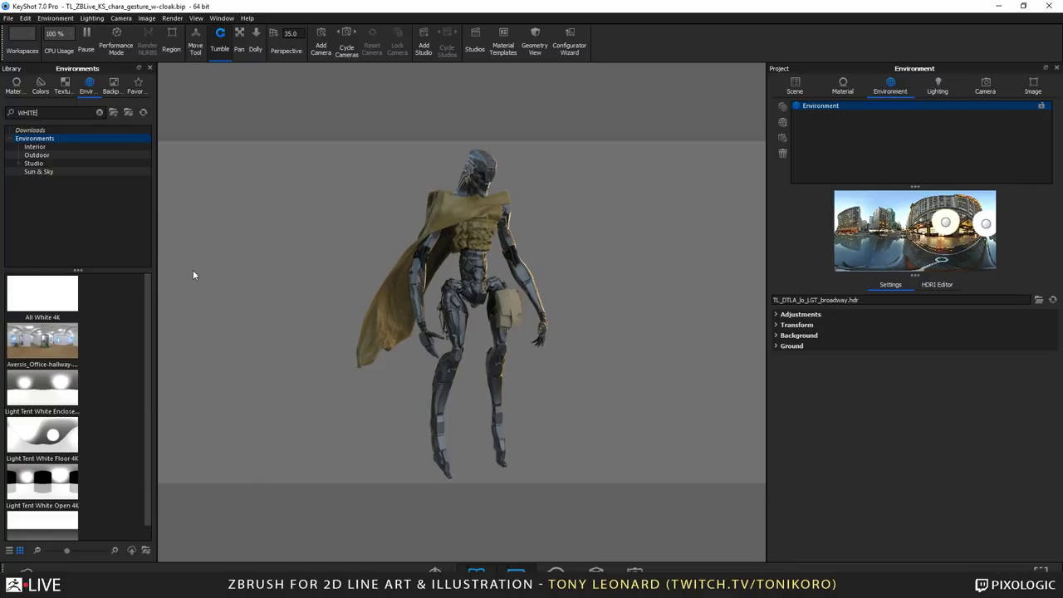
pyautogui.moveTo(71, 279); pyautogui.dragTo(330, 319)
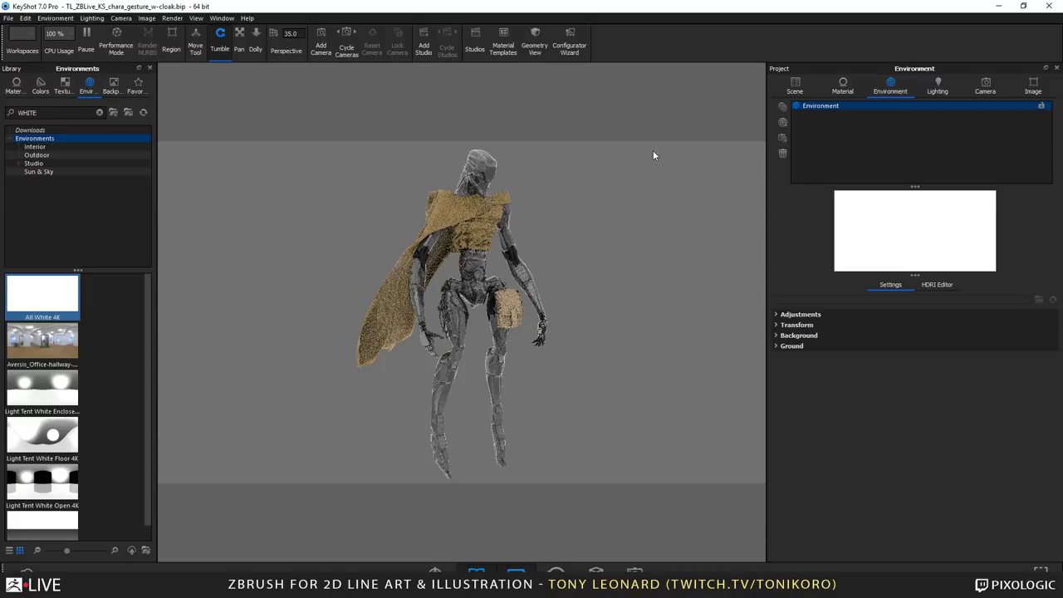
# - Select the ZBrush model group in the scene and search the material library for "Toon"
pyautogui.click(795, 85)
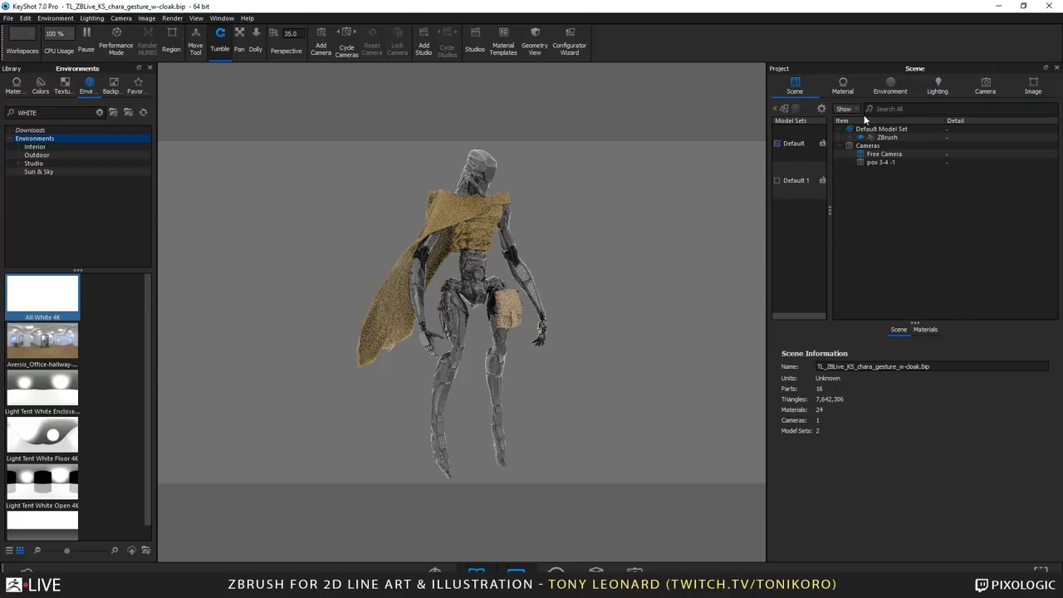
pyautogui.click(885, 137)
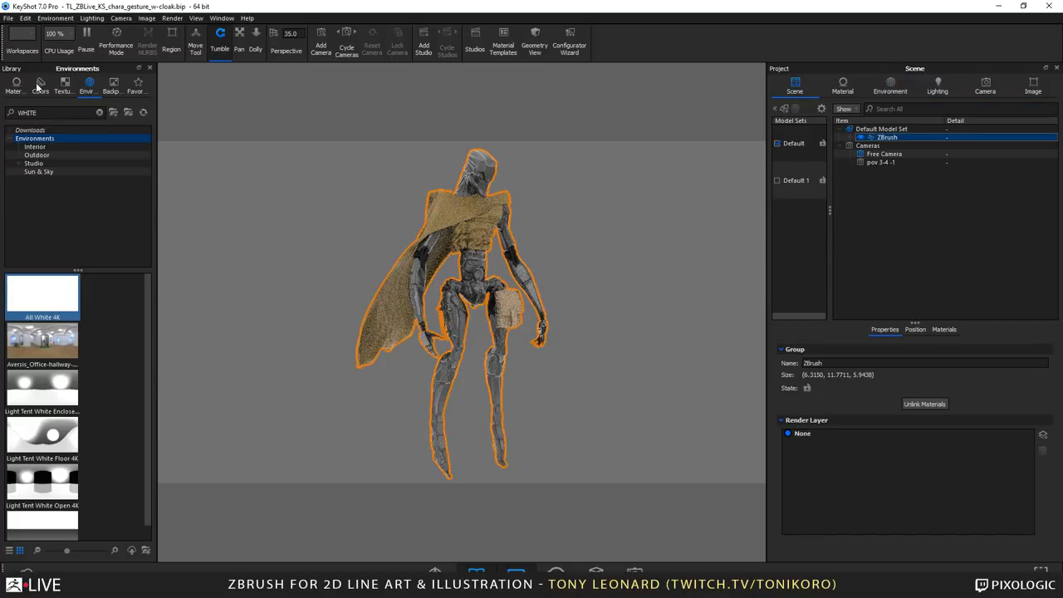
pyautogui.click(16, 86)
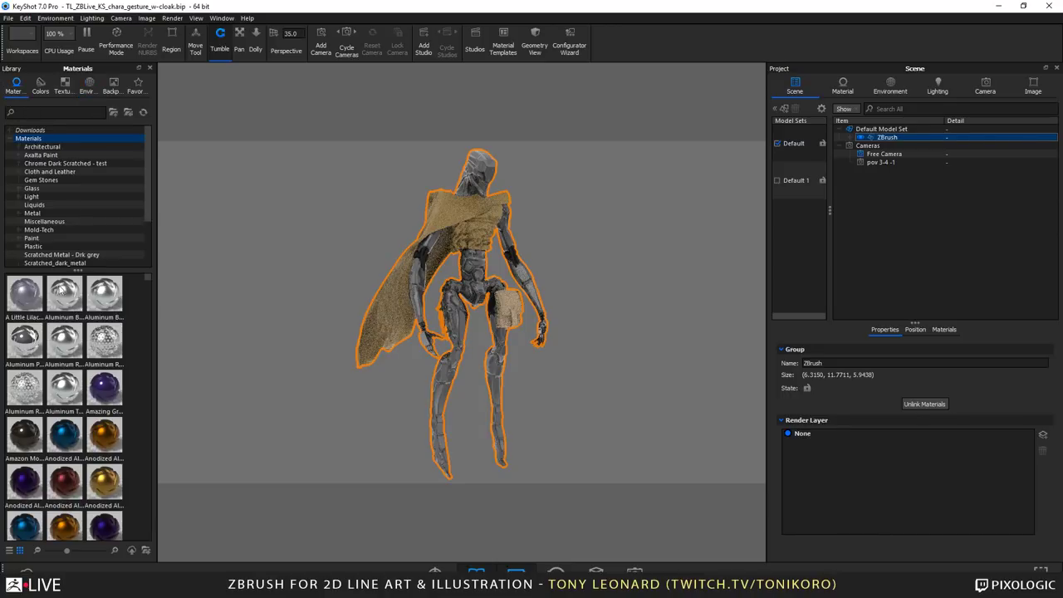
pyautogui.click(53, 112)
pyautogui.click(61, 173)
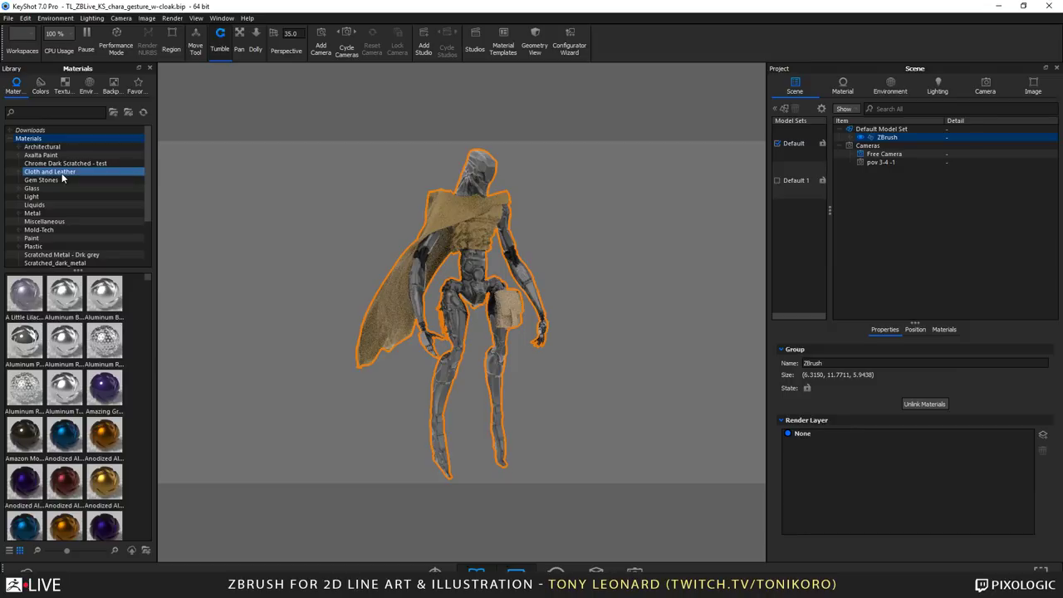
pyautogui.write('too')
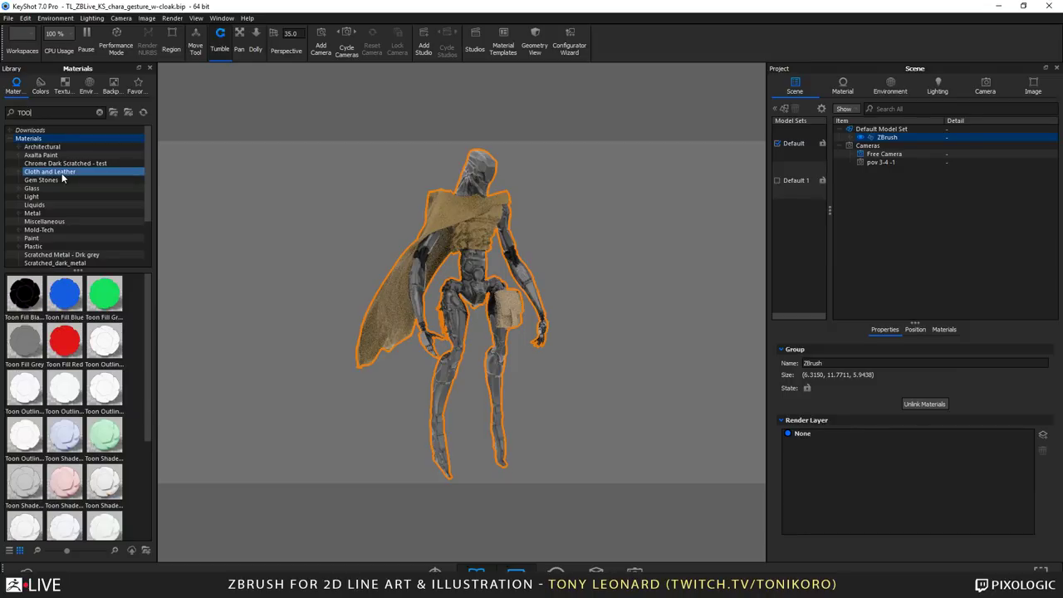
pyautogui.write('n')
pyautogui.press('BackSpace')
pyautogui.press('BackSpace')
pyautogui.press('BackSpace')
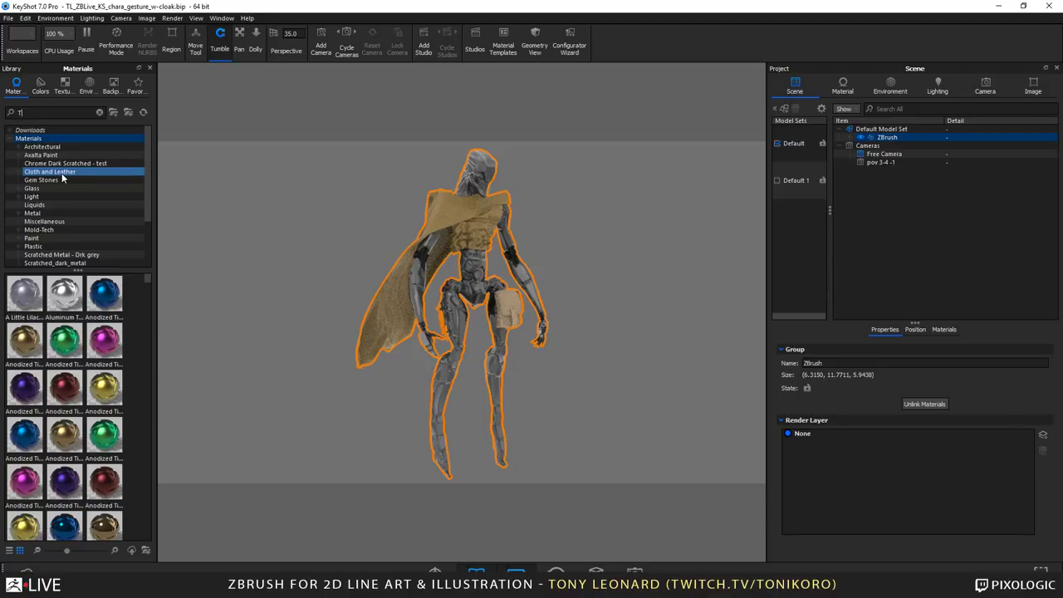
pyautogui.write('o')
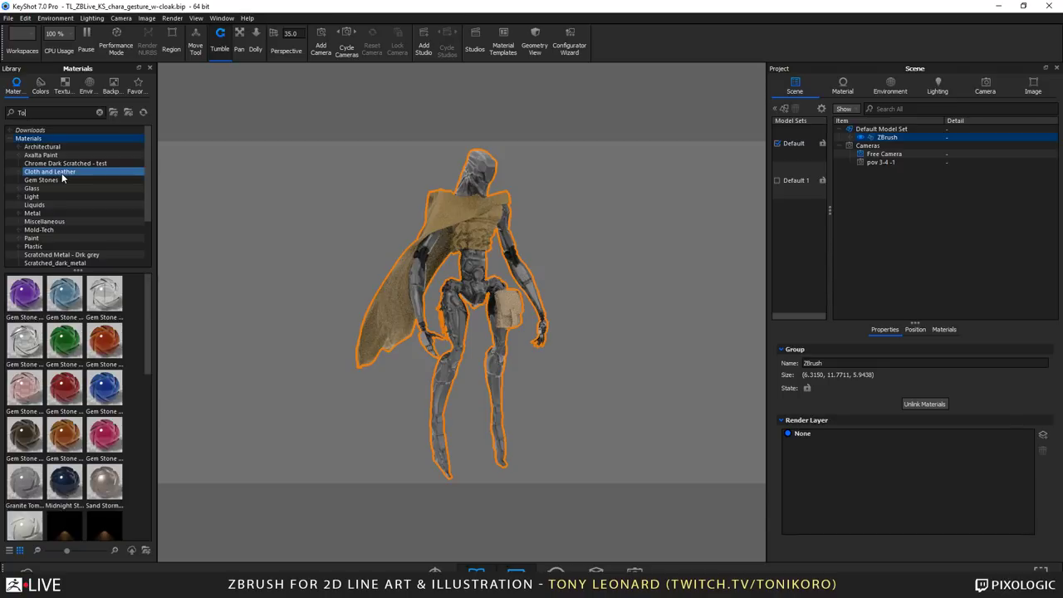
pyautogui.write('on')
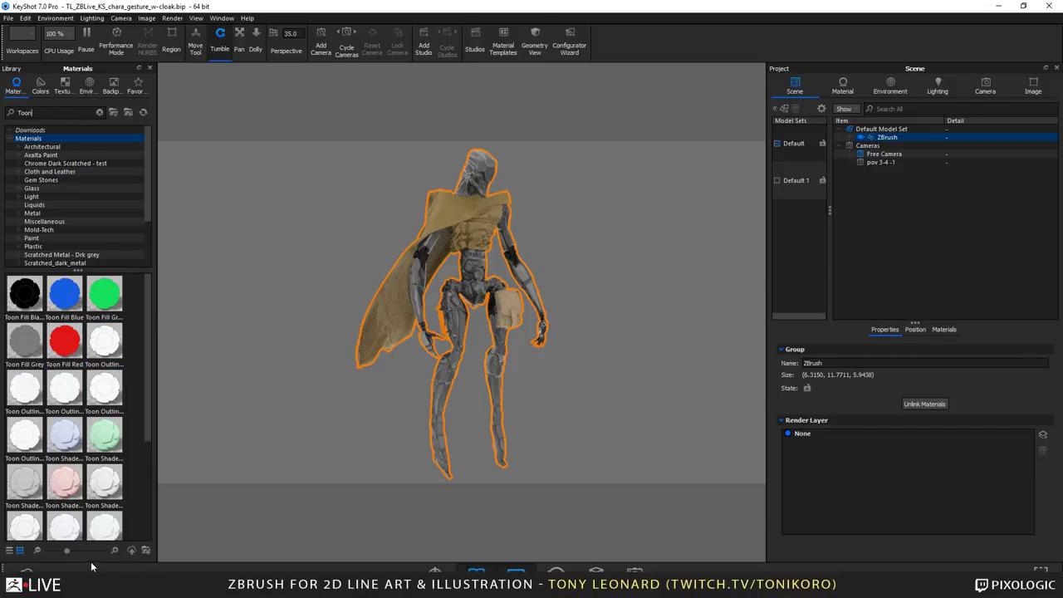
# - List the toon materials by name and apply Toon Outline Black to the cloak and vest
pyautogui.click(10, 550)
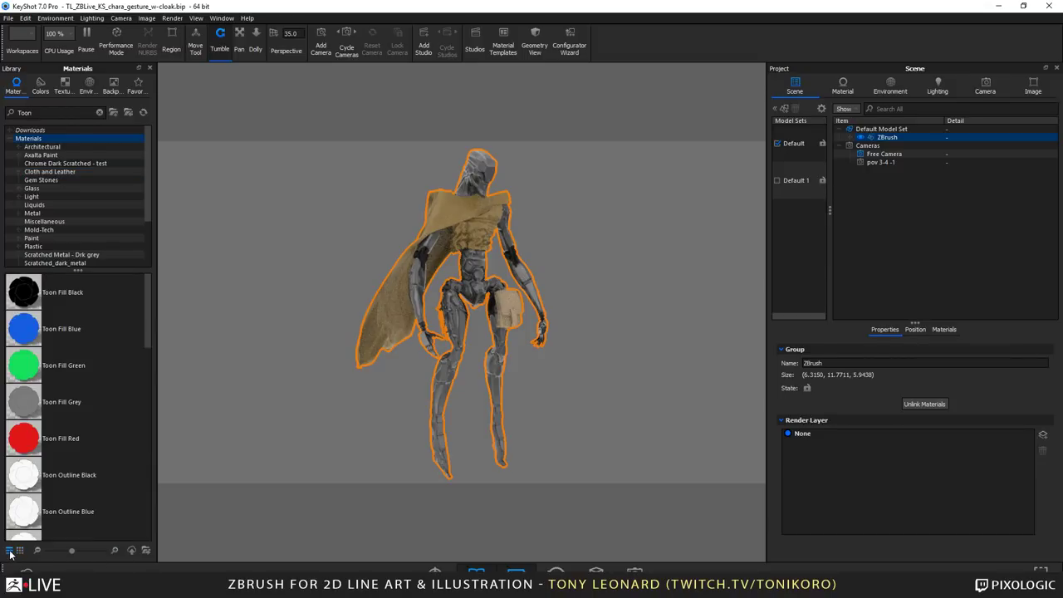
pyautogui.click(54, 406)
pyautogui.click(25, 485)
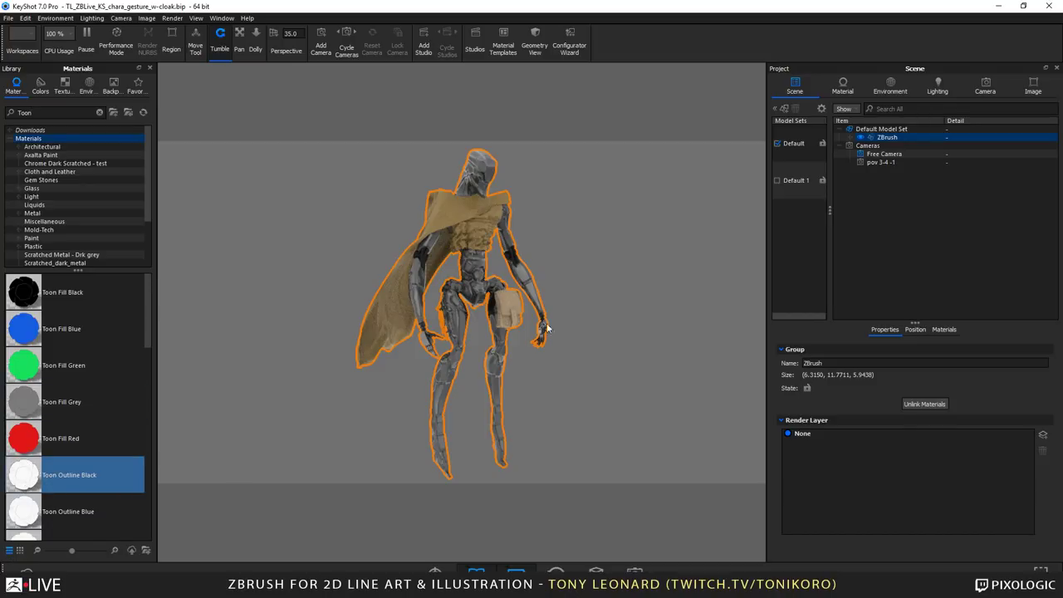
pyautogui.moveTo(483, 215); pyautogui.dragTo(463, 208)
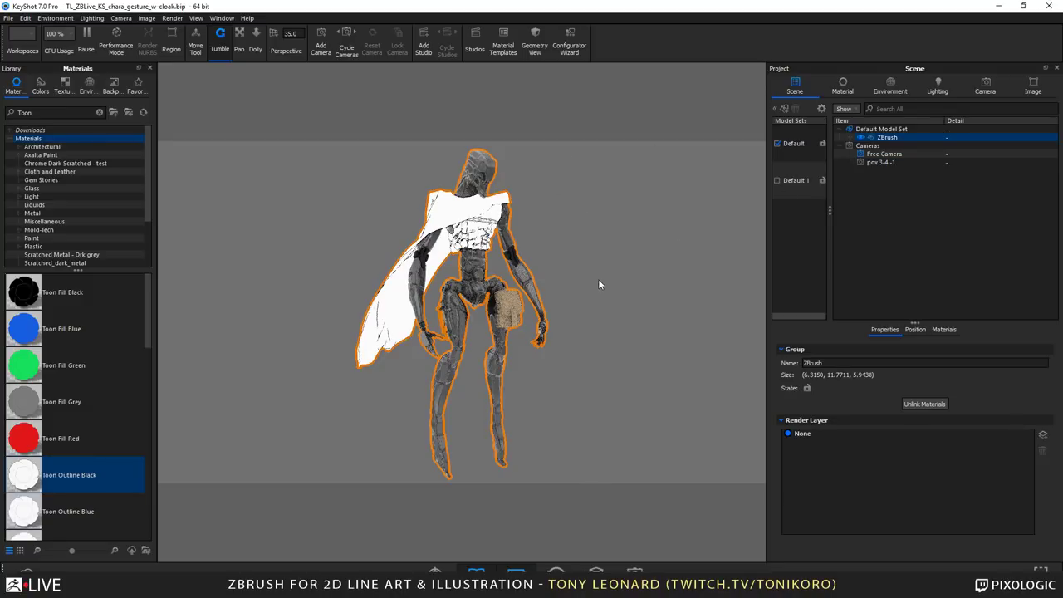
# - Open the cloak's Toon Outline Black material for editing and set its contour width to 0.9 px
pyautogui.scroll(1, 499, 243)
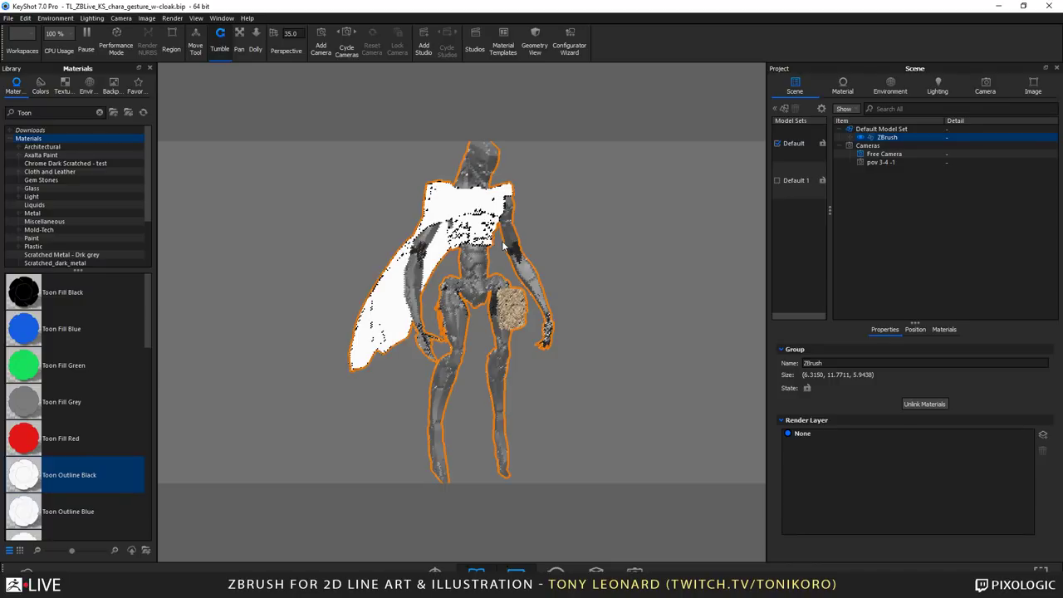
pyautogui.scroll(5, 543, 230)
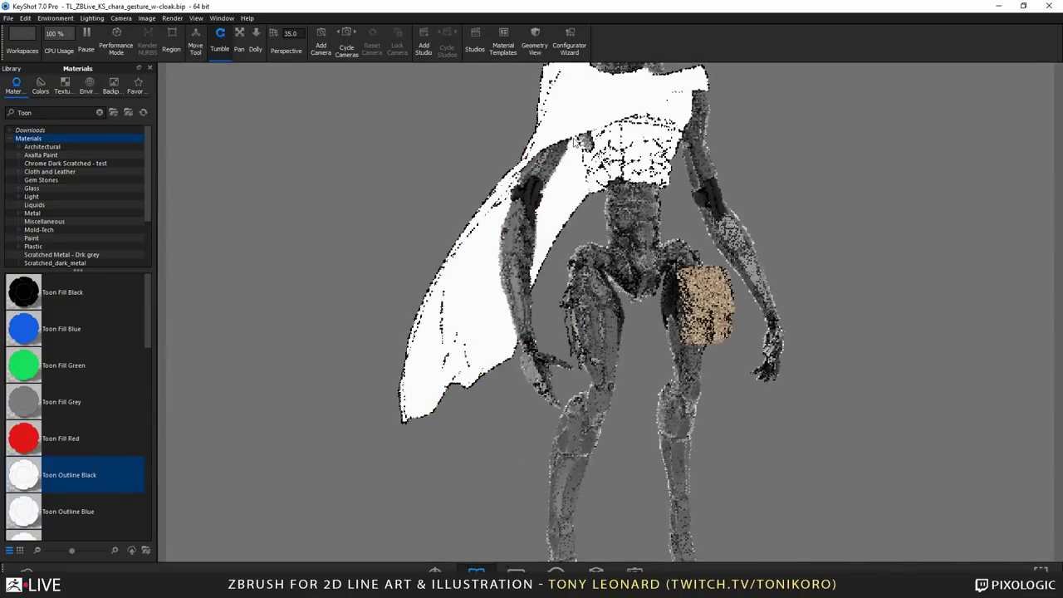
pyautogui.keyDown('alt'); pyautogui.scroll(1, 618, 128); pyautogui.keyUp('alt')
pyautogui.moveTo(524, 332); pyautogui.dragTo(460, 283, button='middle')
pyautogui.scroll(-1, 696, 129)
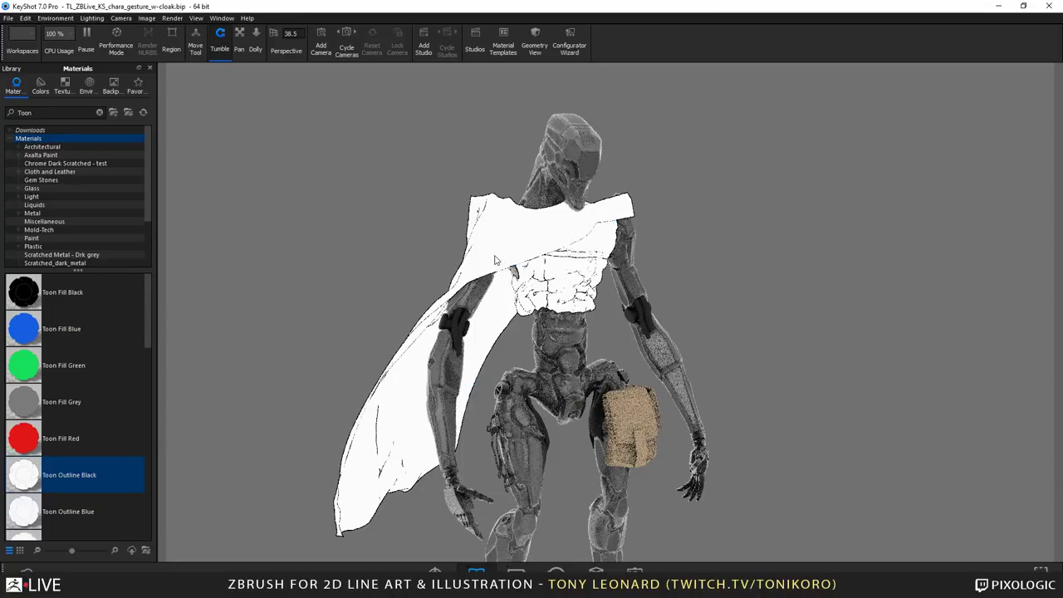
pyautogui.rightClick(560, 230)
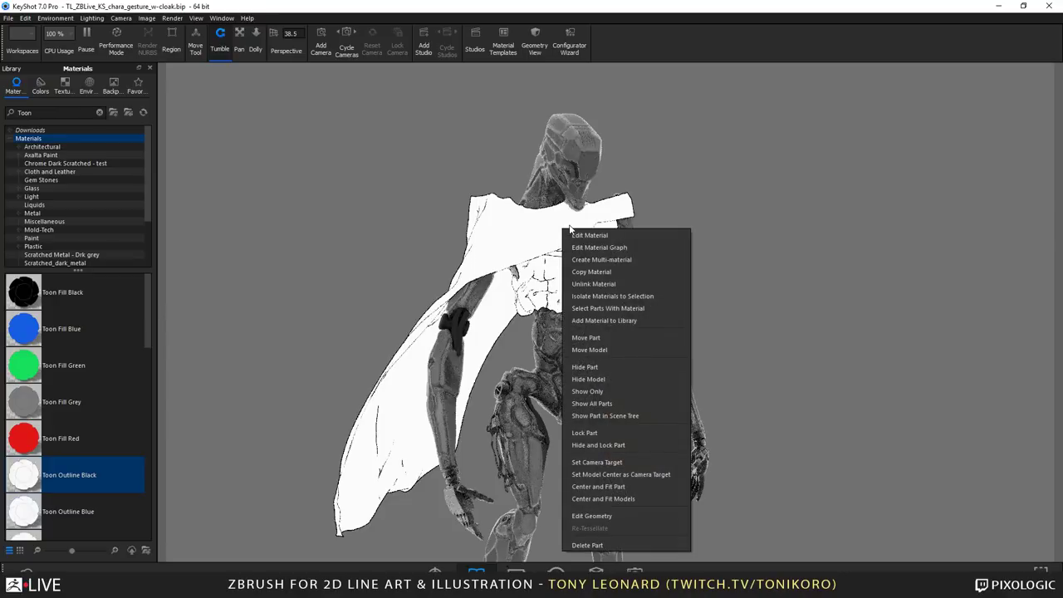
pyautogui.click(588, 244)
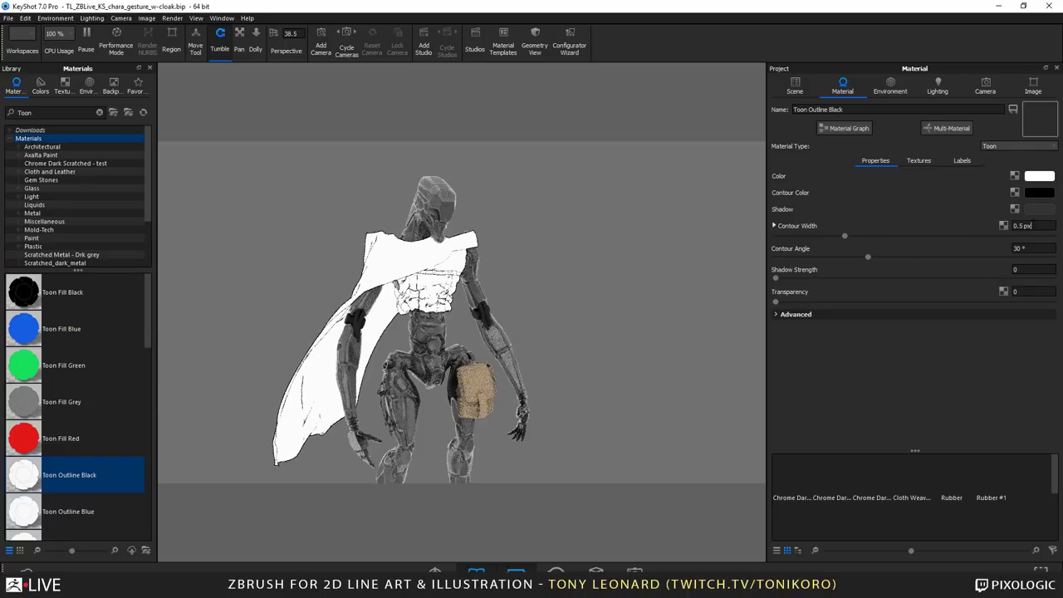
pyautogui.moveTo(1032, 225); pyautogui.dragTo(920, 241)
pyautogui.write('0.')
pyautogui.write('9')
pyautogui.press('Return')
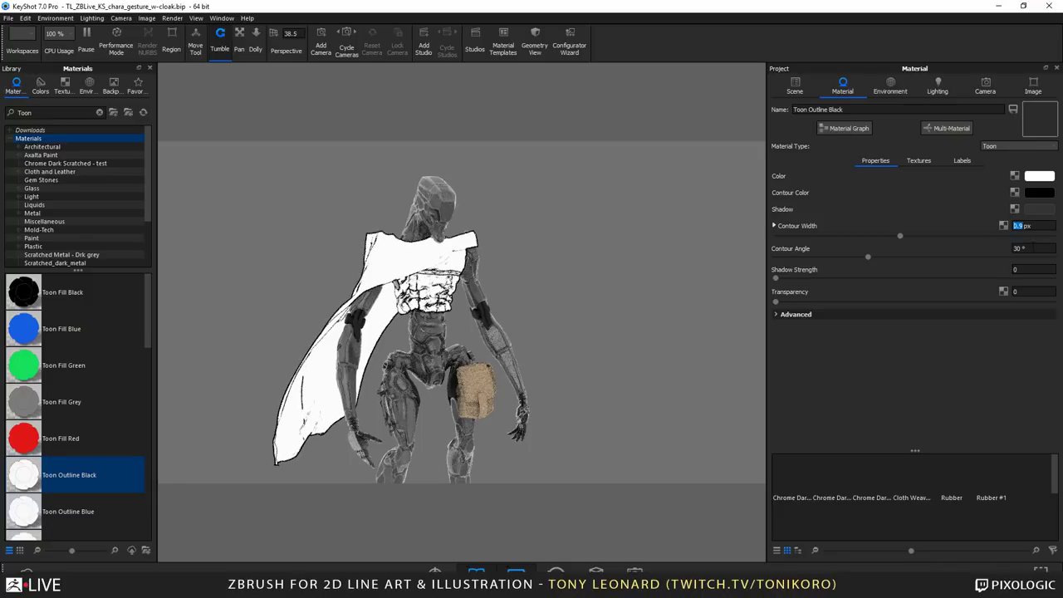
# - Try contour angles of 14, 12 and 18 degrees on the Toon Outline Black material
pyautogui.click(1032, 247)
pyautogui.press('Tab')
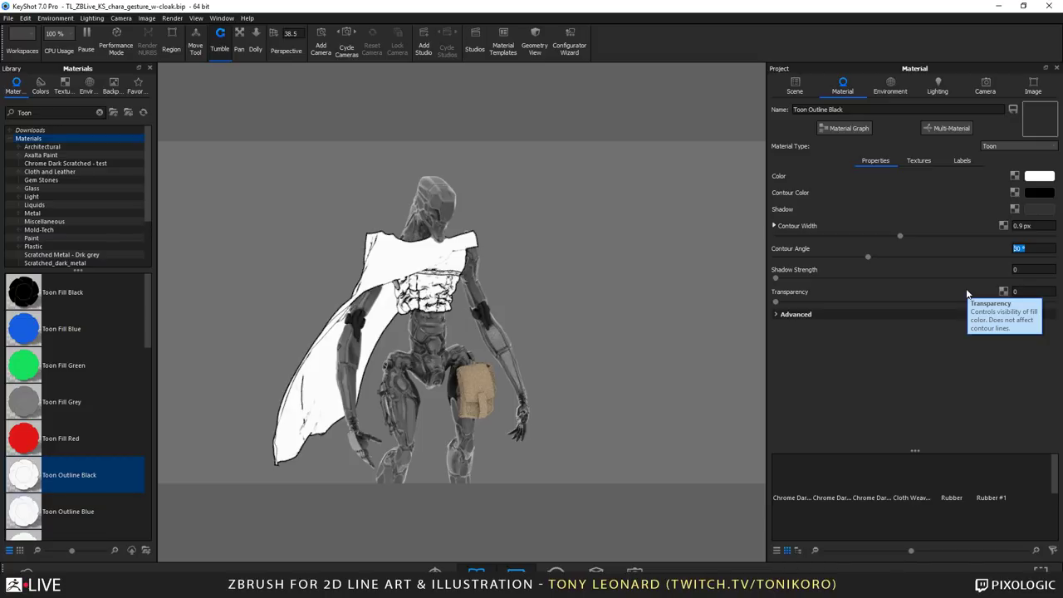
pyautogui.write('1')
pyautogui.write('4')
pyautogui.press('Return')
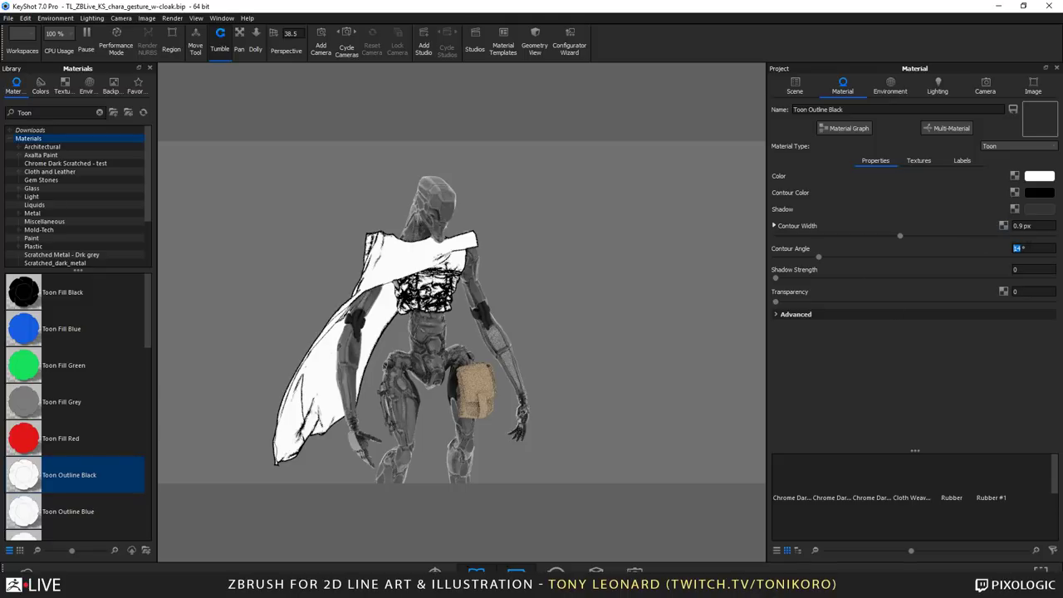
pyautogui.write('1')
pyautogui.write('2')
pyautogui.press('Return')
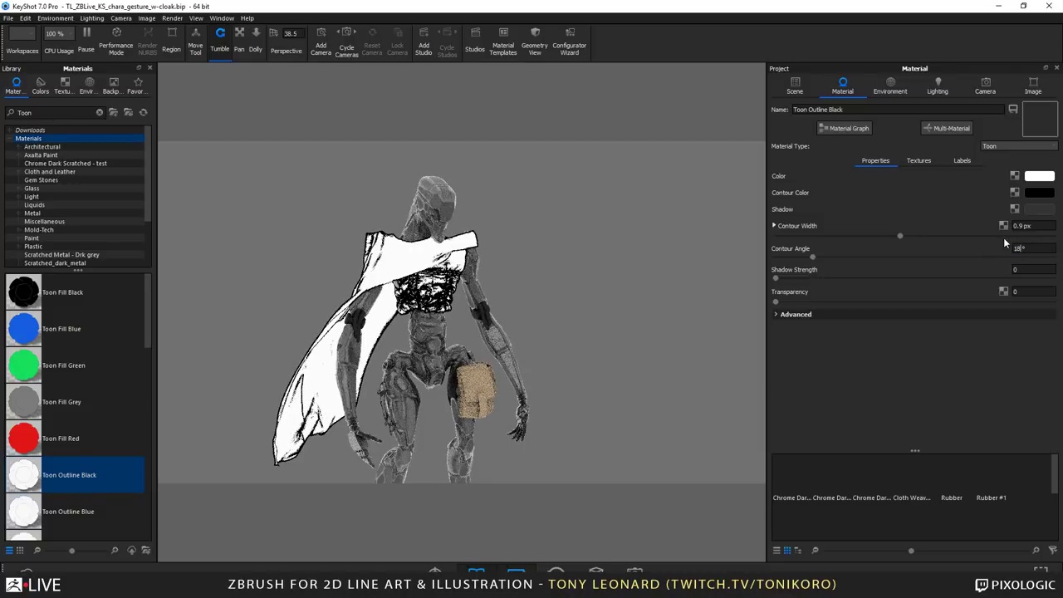
pyautogui.write('18')
pyautogui.press('Return')
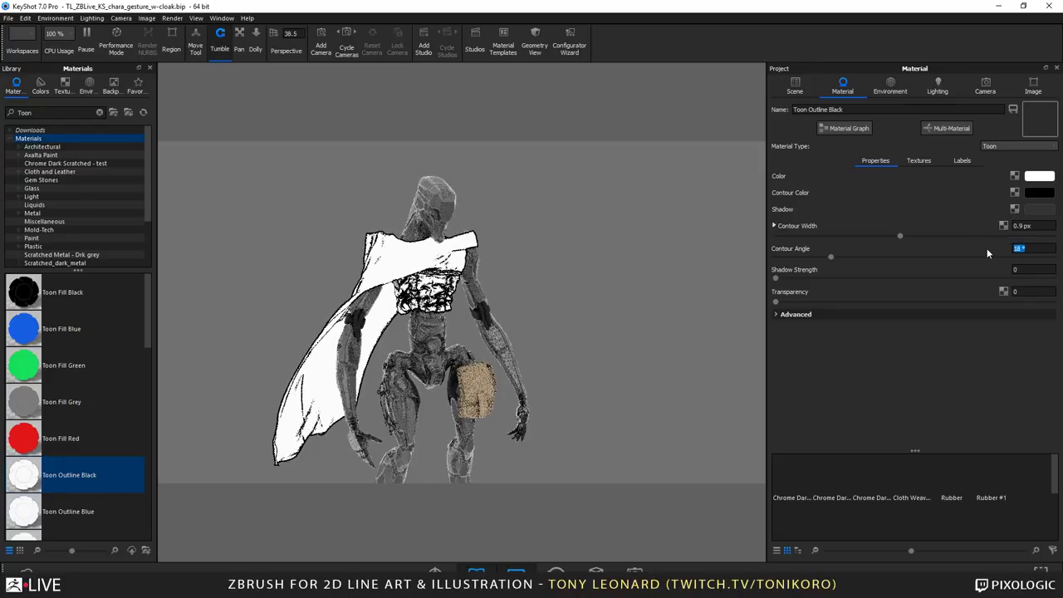
# - Set the Toon Outline Black material's contour angle to 20 degrees and its contour width to 0.86 px
pyautogui.write('20')
pyautogui.press('Return')
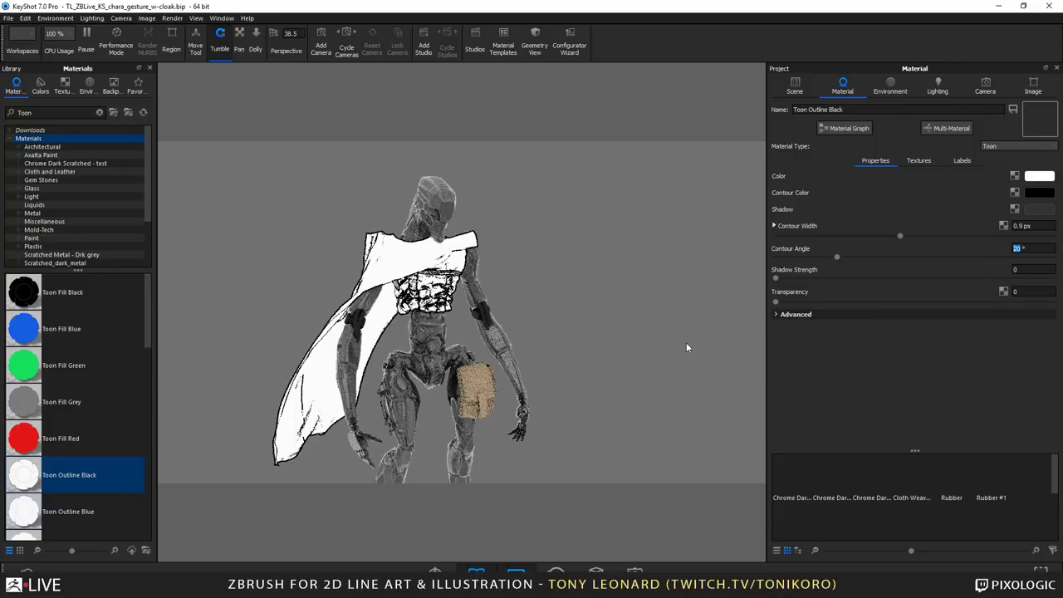
pyautogui.click(1037, 225)
pyautogui.moveTo(1037, 225); pyautogui.dragTo(988, 222)
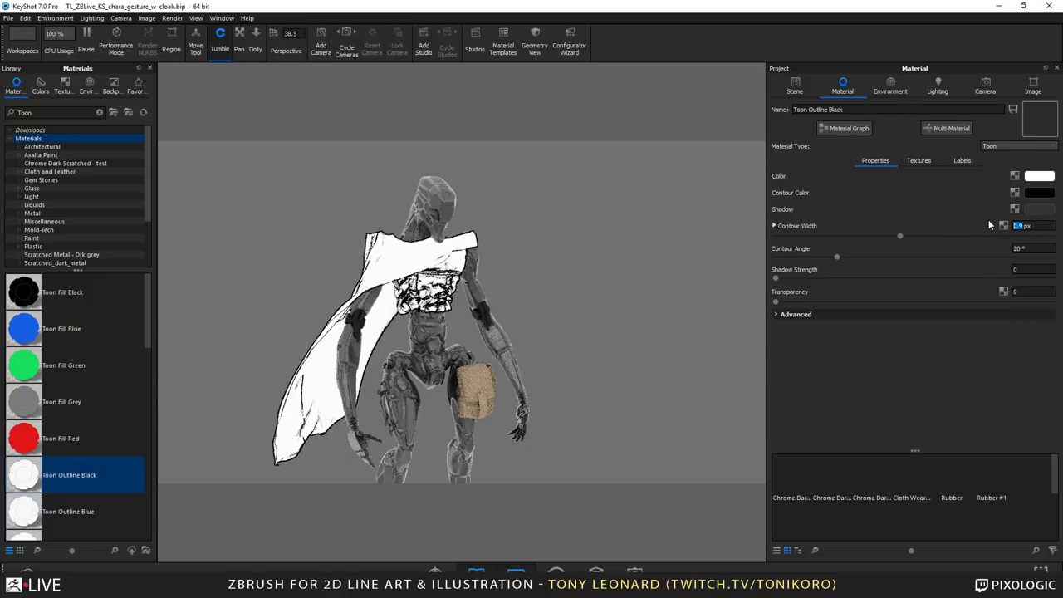
pyautogui.write('0.86')
pyautogui.press('Return')
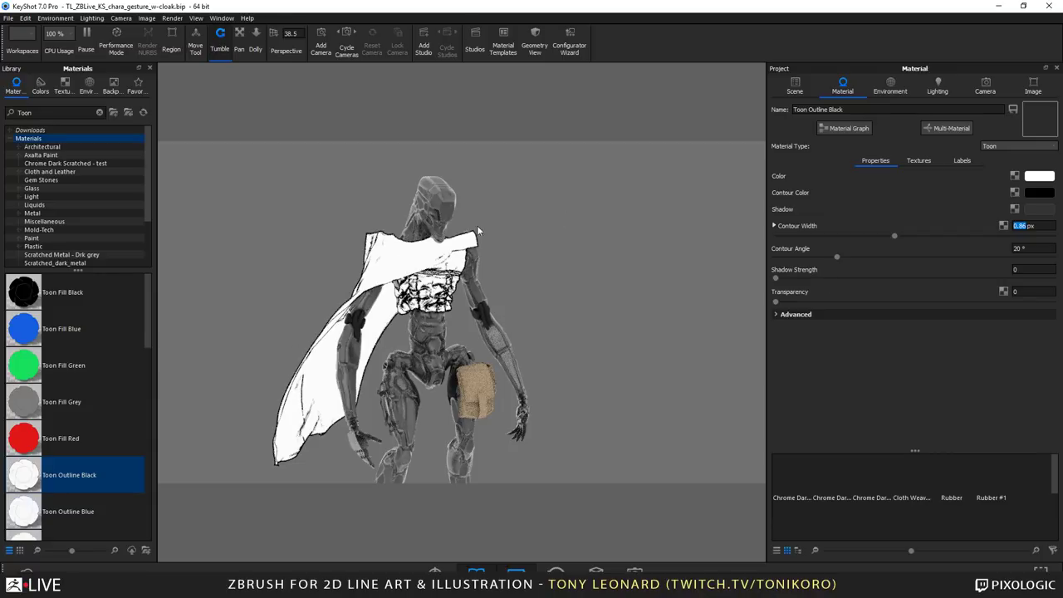
# - Hide the project settings and inspect the outlined cloak and vest in full screen from the front and back
pyautogui.click(409, 265)
pyautogui.moveTo(560, 289); pyautogui.dragTo(540, 336)
pyautogui.press('space')
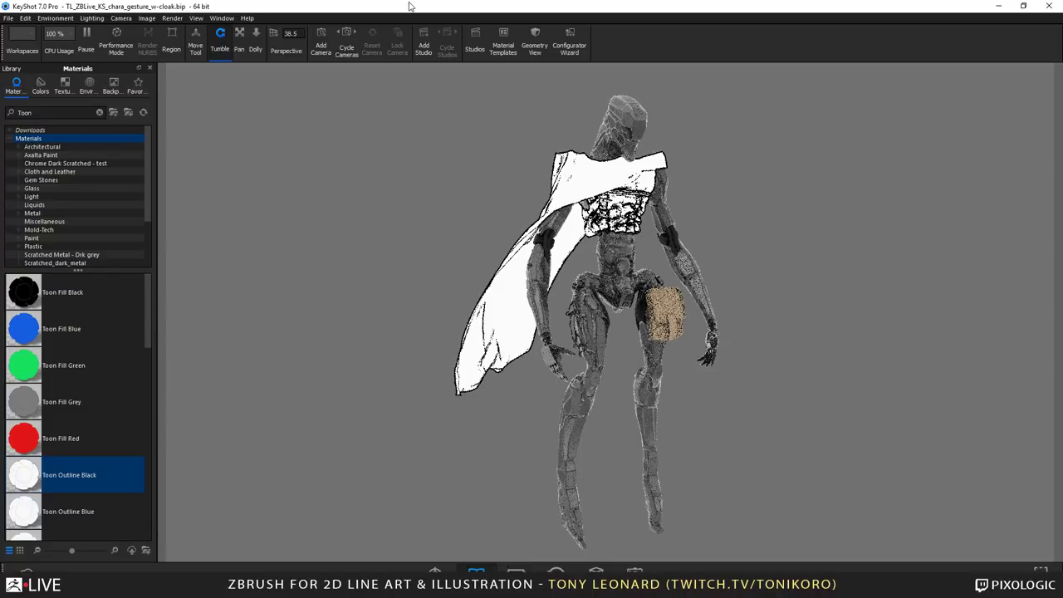
pyautogui.press('f')
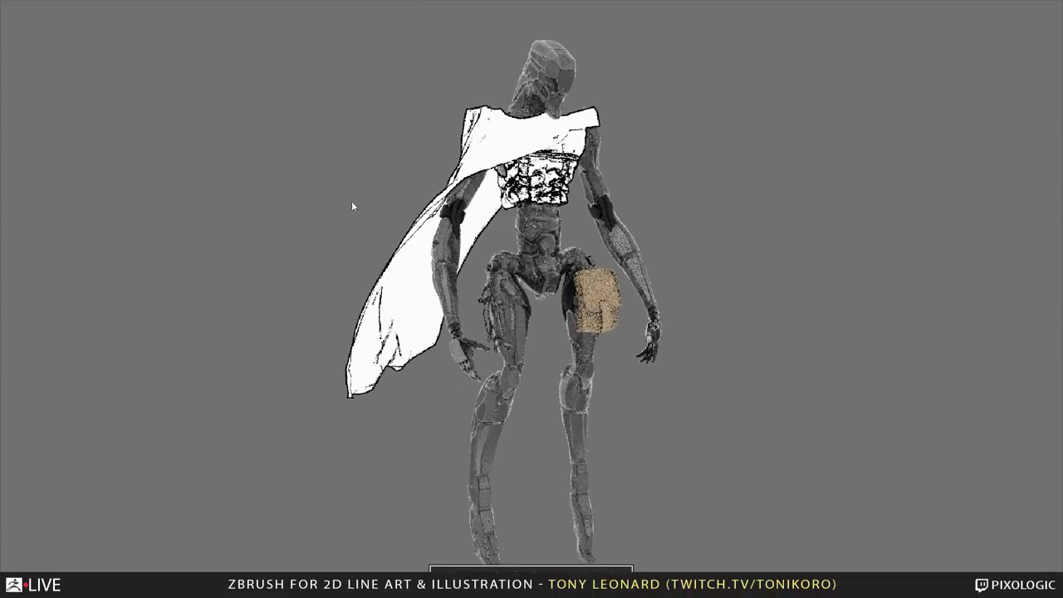
pyautogui.moveTo(474, 213); pyautogui.dragTo(685, 242)
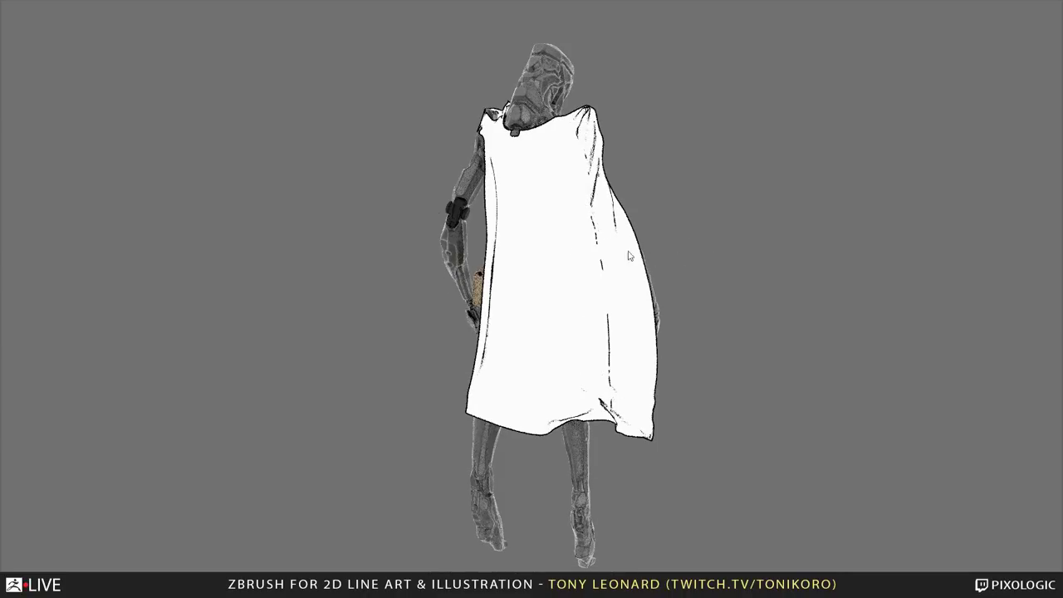
pyautogui.moveTo(629, 253); pyautogui.dragTo(349, 237)
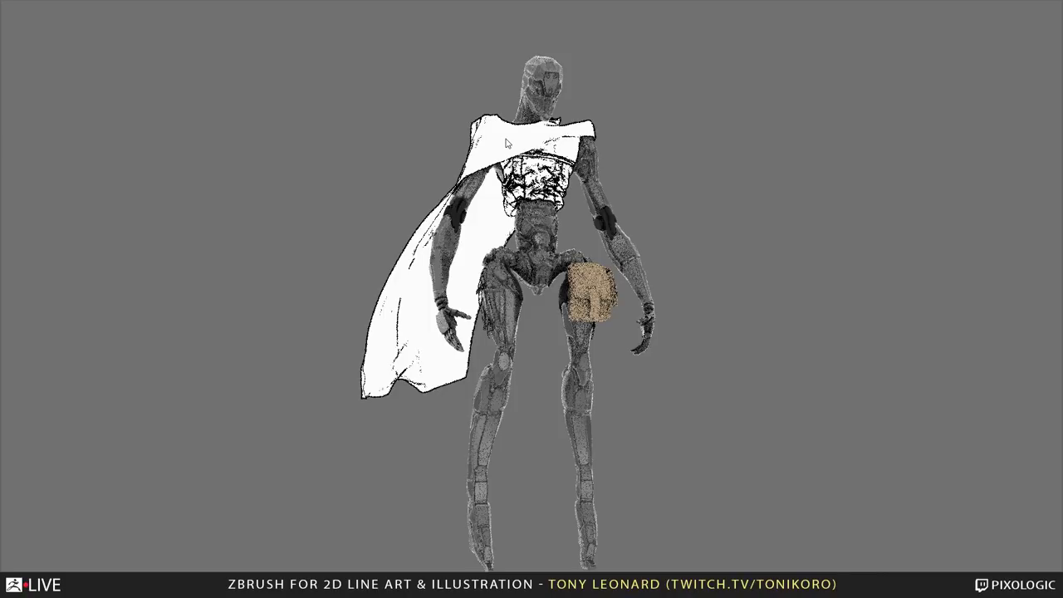
pyautogui.press('f')
pyautogui.hotkey('shift', 'f')
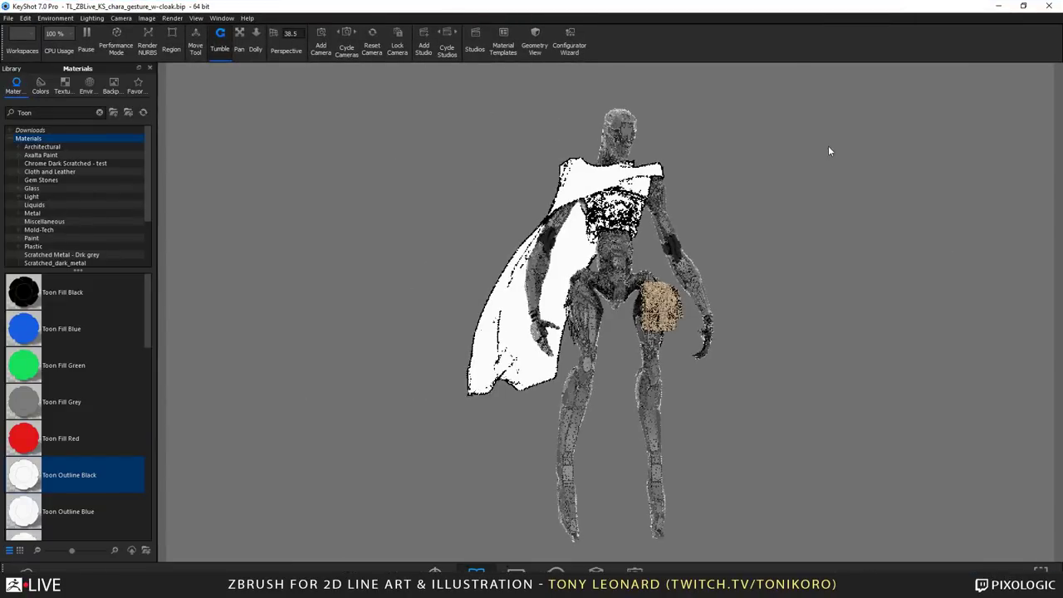
# - Copy the applied Toon Outline Black material and paste it onto the grey mech body
pyautogui.rightClick(601, 188)
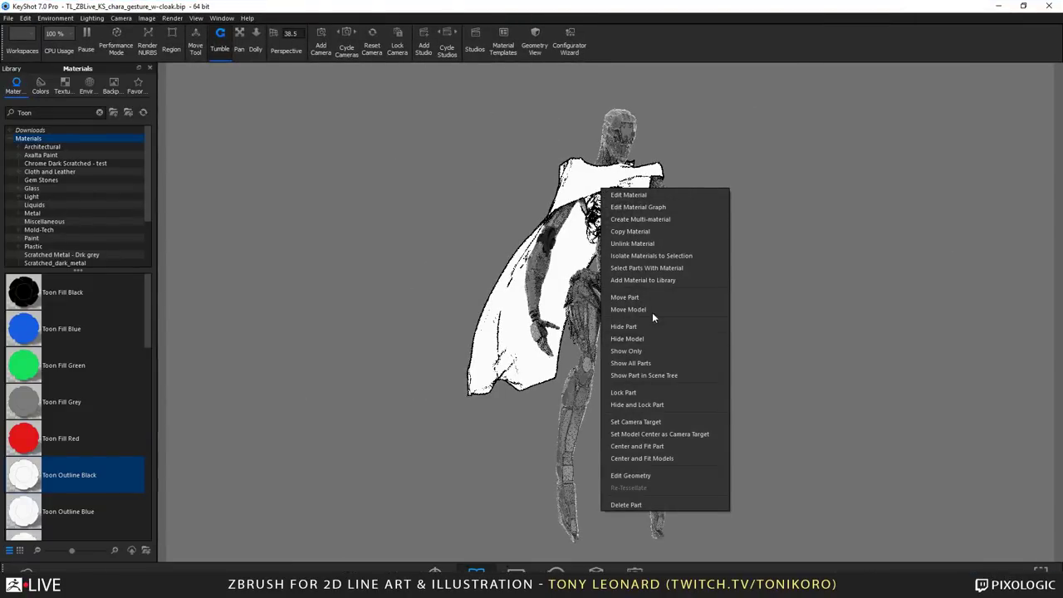
pyautogui.click(645, 231)
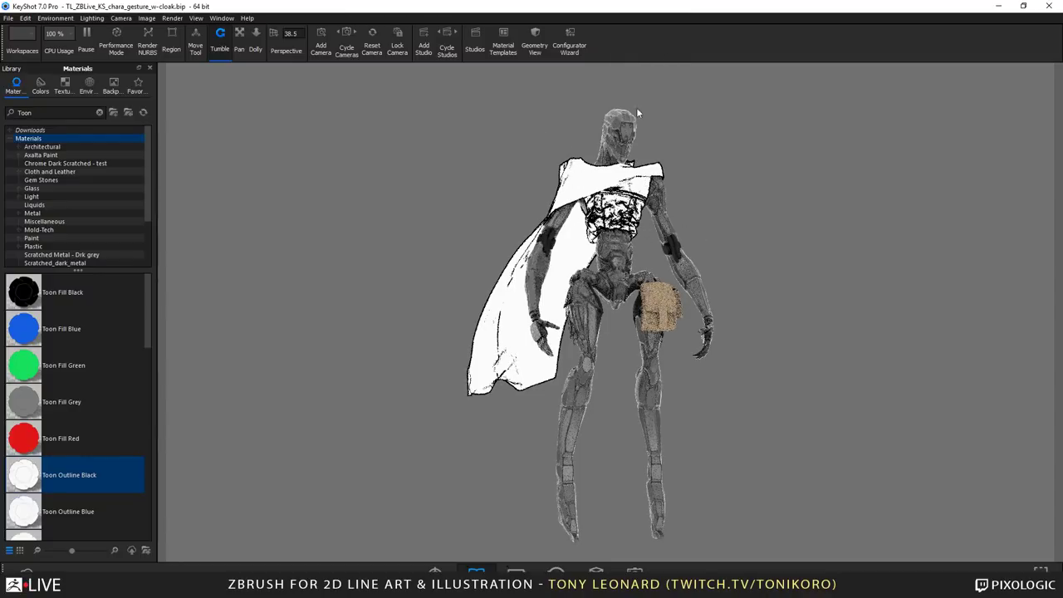
pyautogui.rightClick(612, 121)
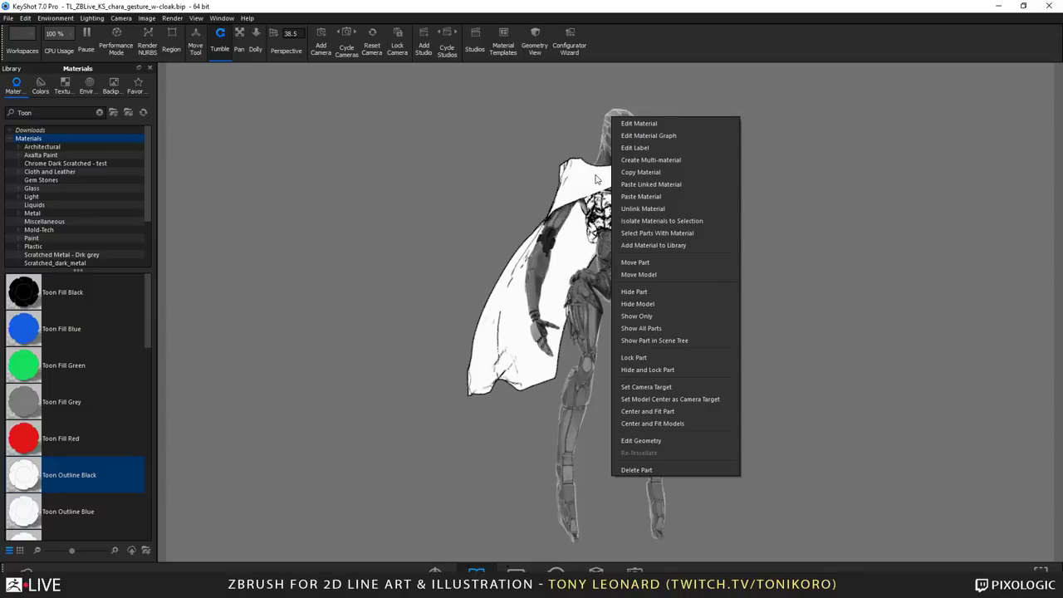
pyautogui.click(647, 196)
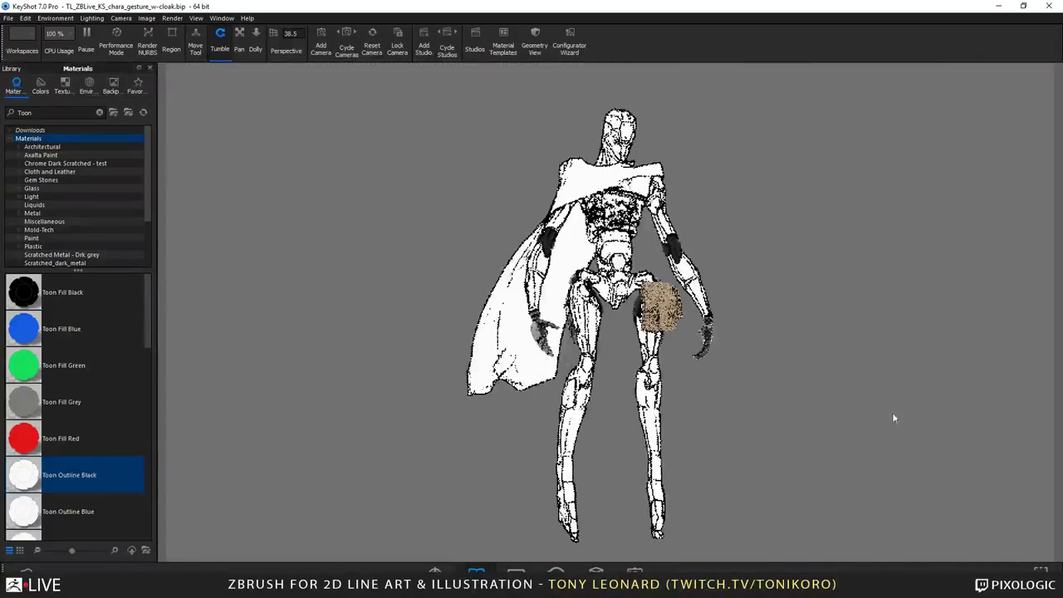
# - Paste the copied toon outline material onto the tan hip pouch
pyautogui.moveTo(759, 324); pyautogui.dragTo(631, 373)
pyautogui.rightClick(587, 351)
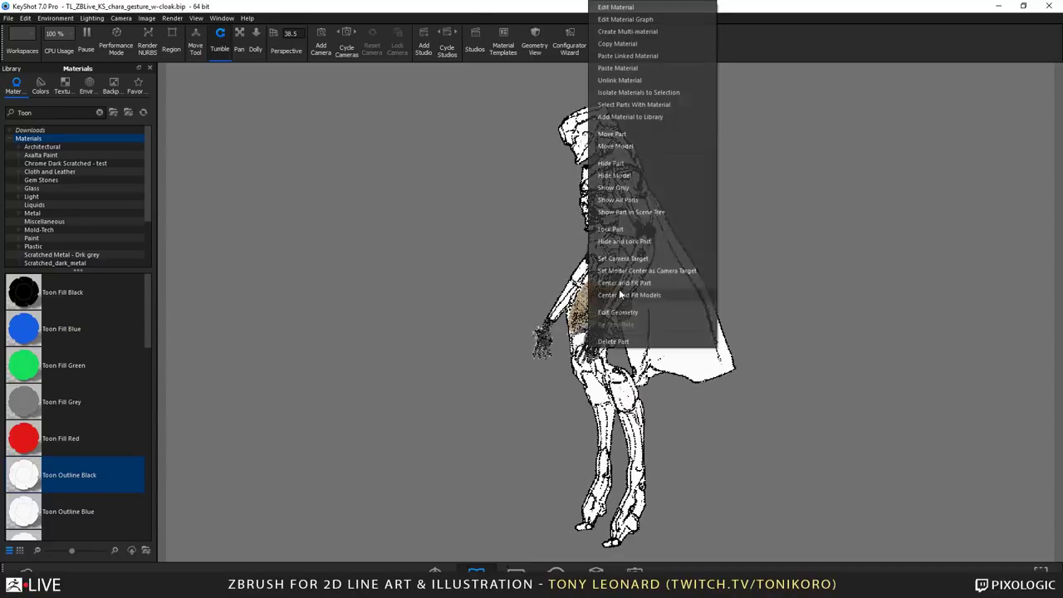
pyautogui.click(646, 68)
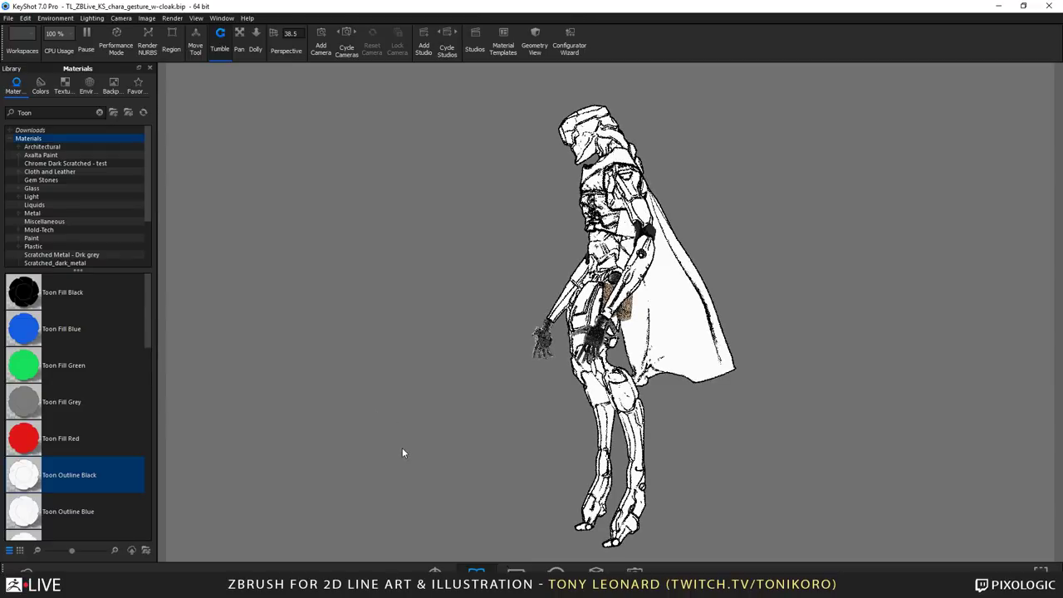
# - Apply the copied toon outline material to the dark elbow joints and the grey hands
pyautogui.moveTo(404, 450); pyautogui.dragTo(529, 199)
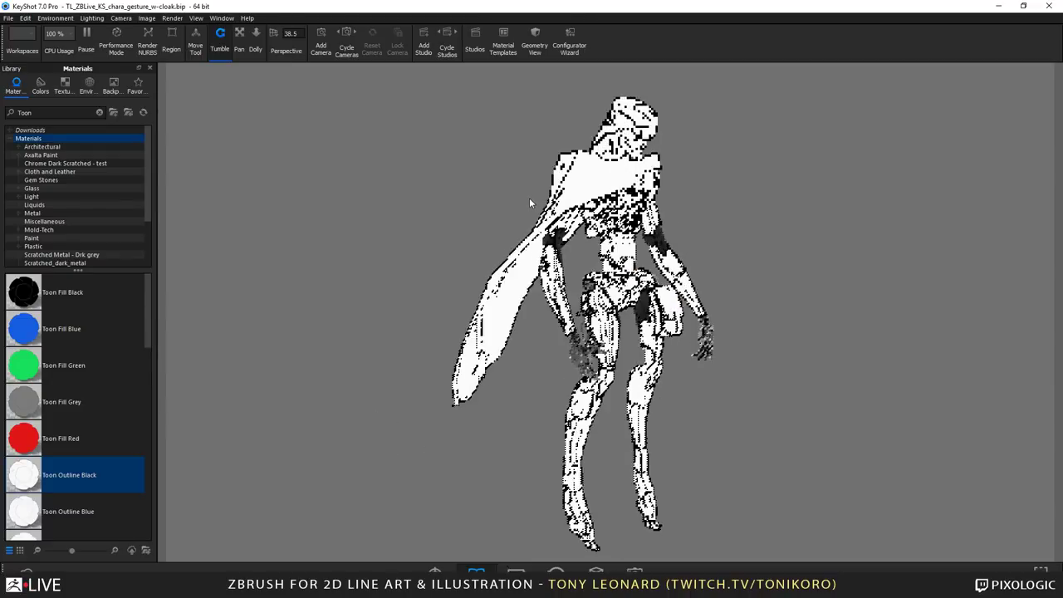
pyautogui.rightClick(546, 238)
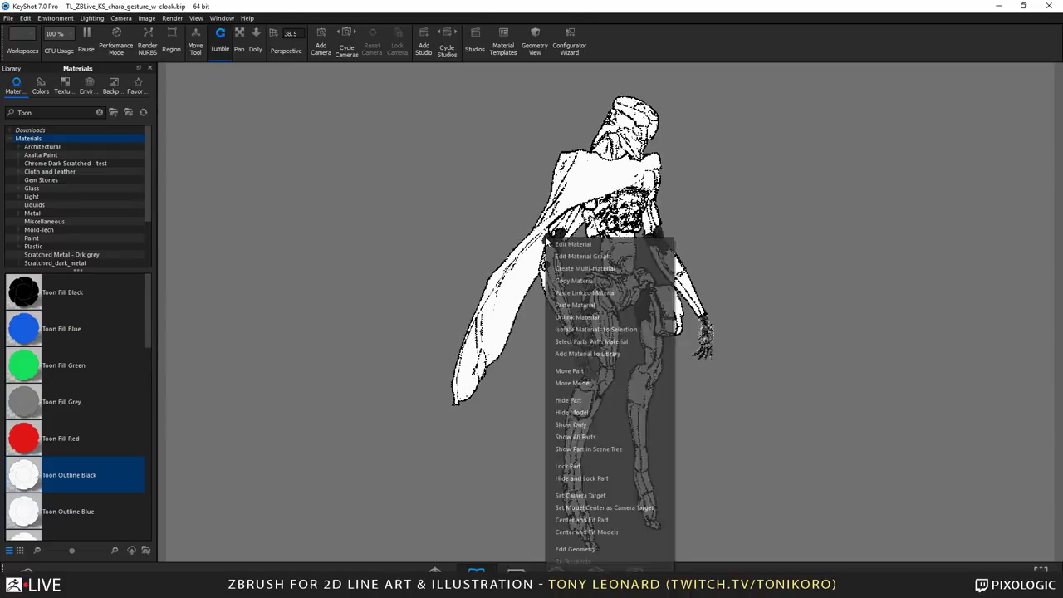
pyautogui.click(583, 304)
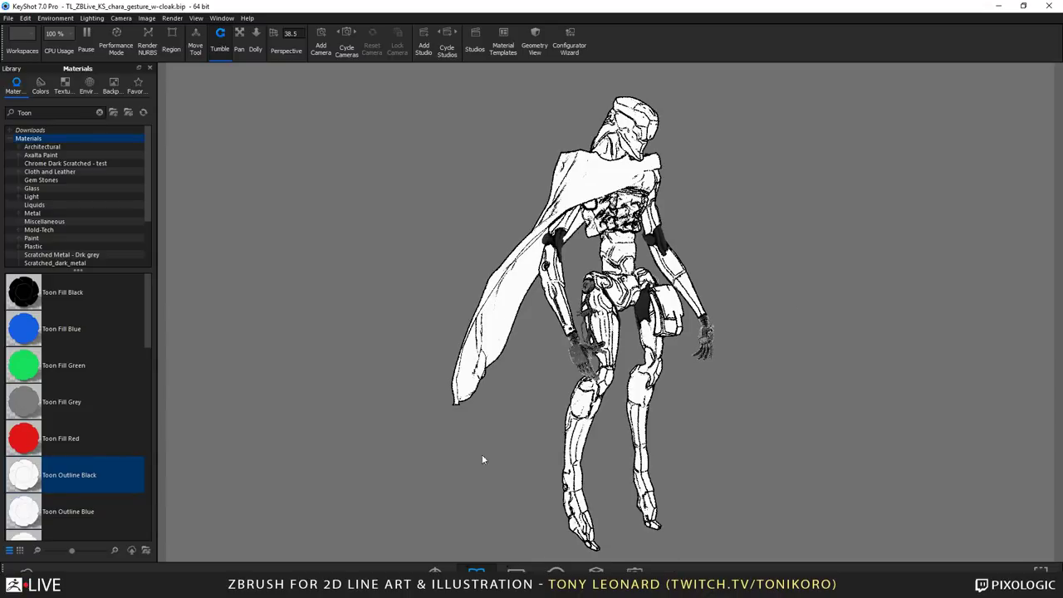
pyautogui.rightClick(574, 353)
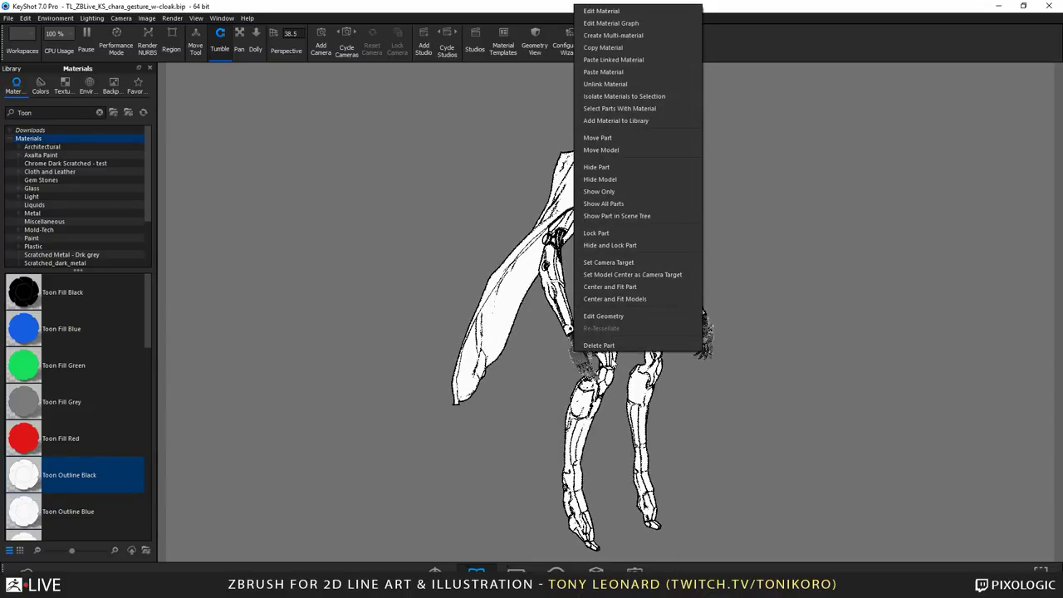
pyautogui.click(628, 56)
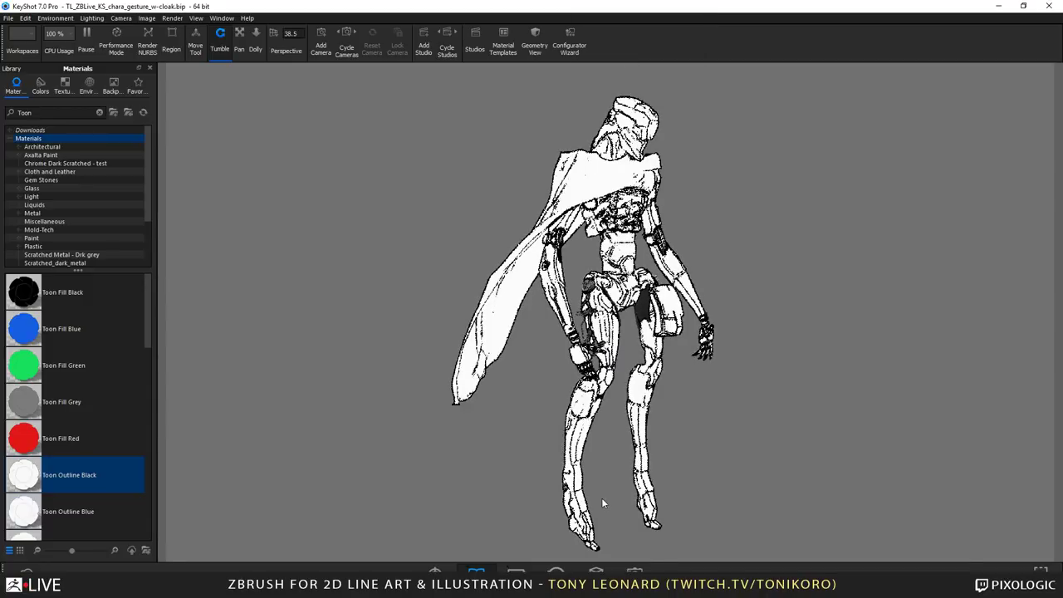
# - Paste the toon outline material onto the remaining tan and dark pouch parts and the dark piece at the front of the hips
pyautogui.moveTo(328, 497); pyautogui.dragTo(796, 494)
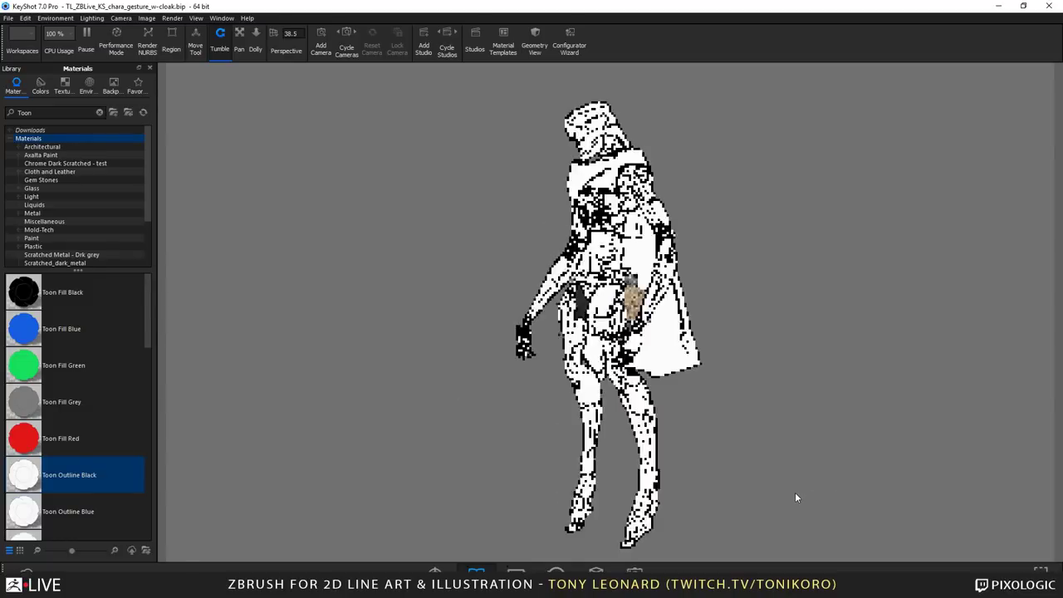
pyautogui.rightClick(631, 349)
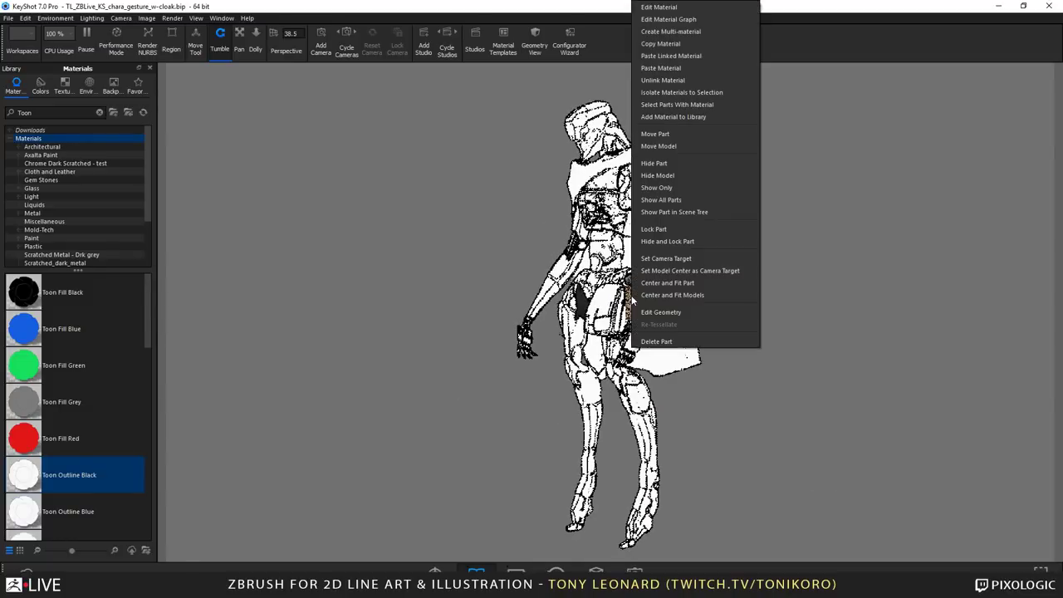
pyautogui.click(701, 67)
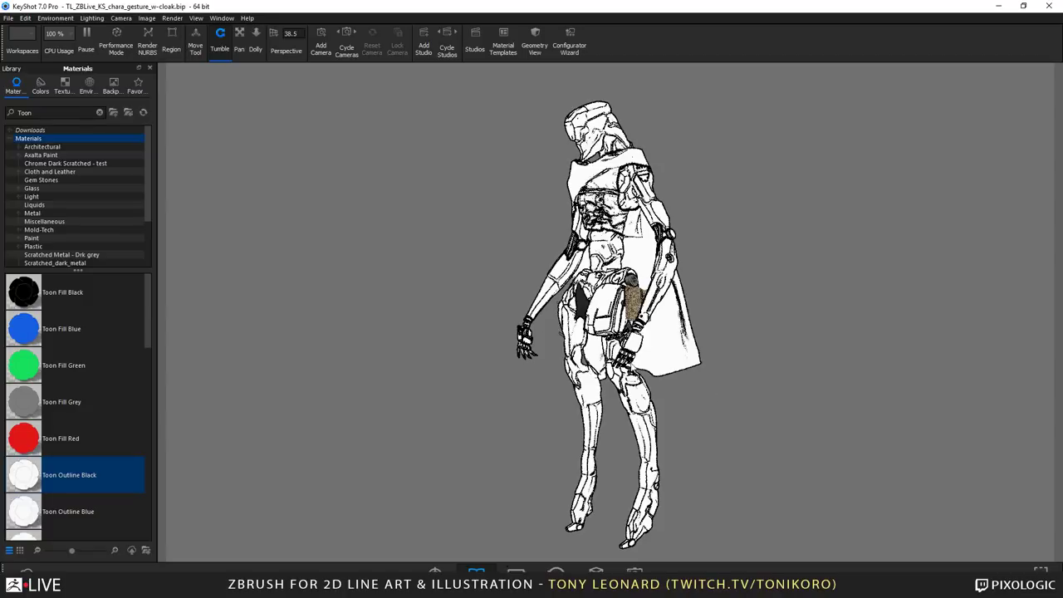
pyautogui.rightClick(635, 286)
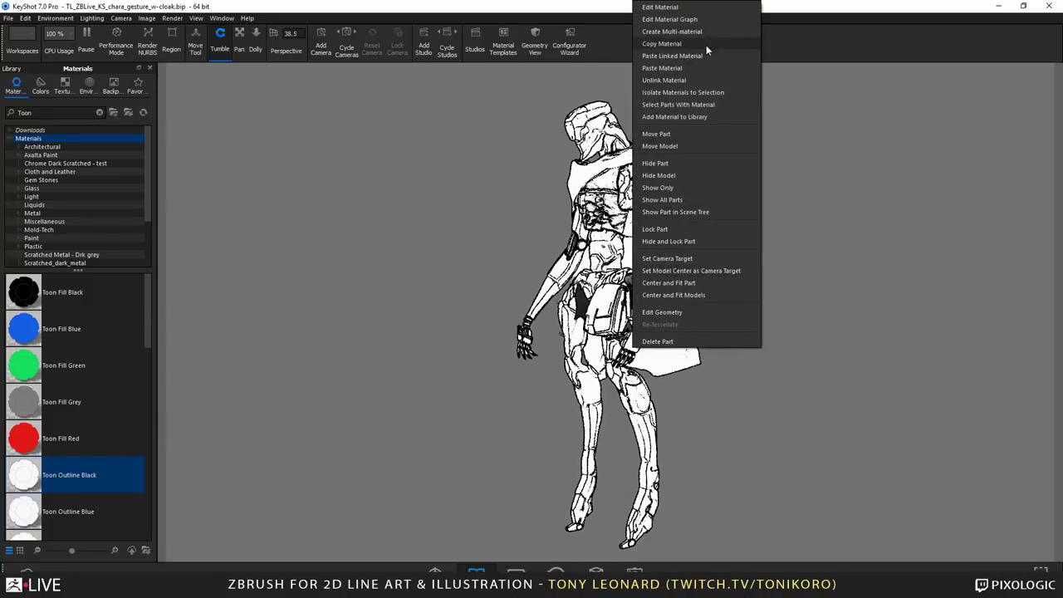
pyautogui.click(699, 67)
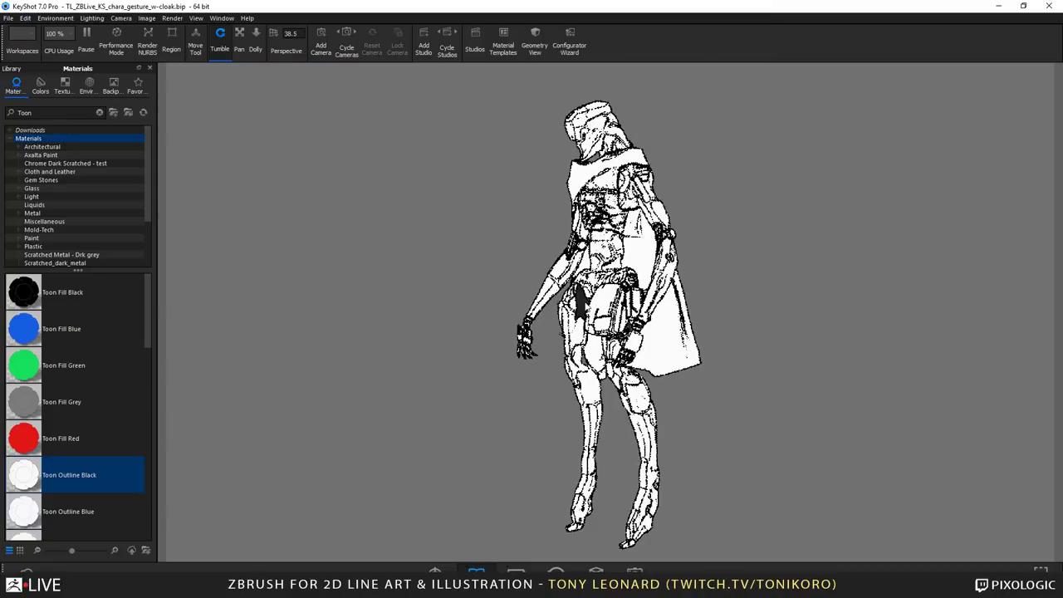
pyautogui.rightClick(587, 286)
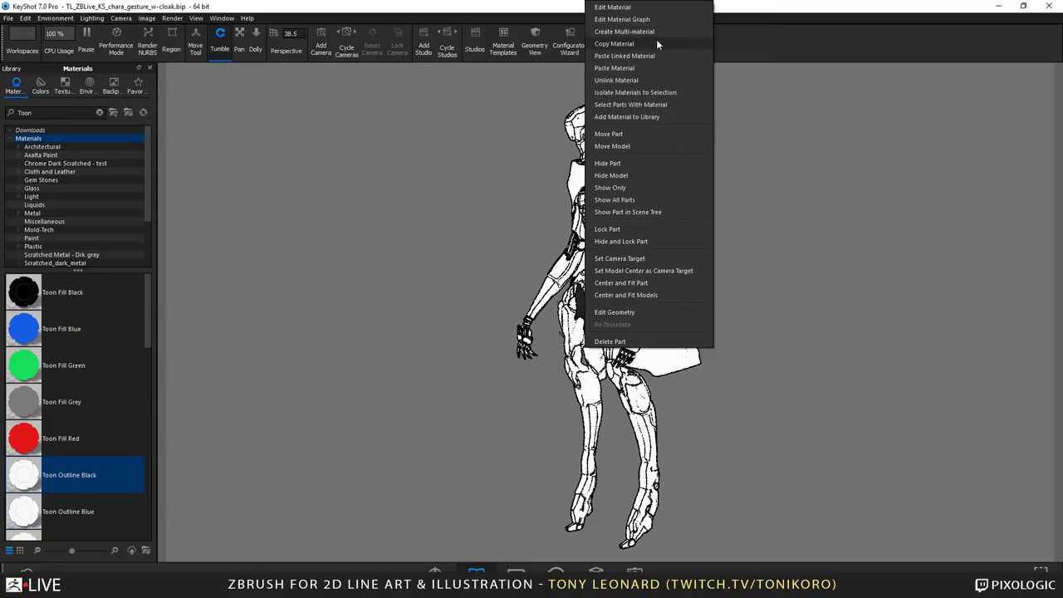
pyautogui.click(656, 64)
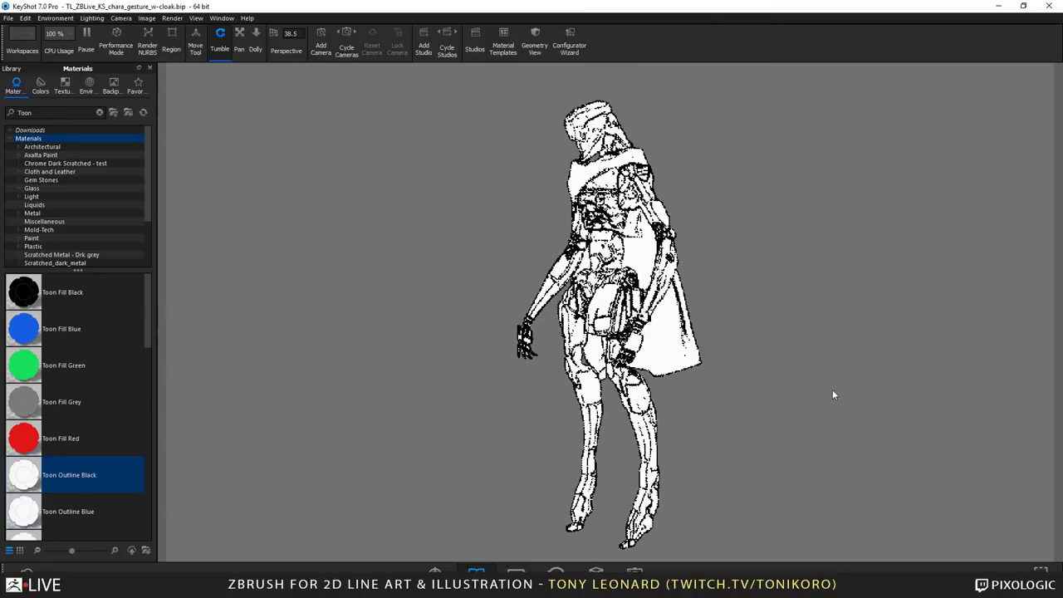
# - Turn off depth of field for the Free Camera while viewing the figure up close from behind
pyautogui.moveTo(836, 402); pyautogui.dragTo(664, 349)
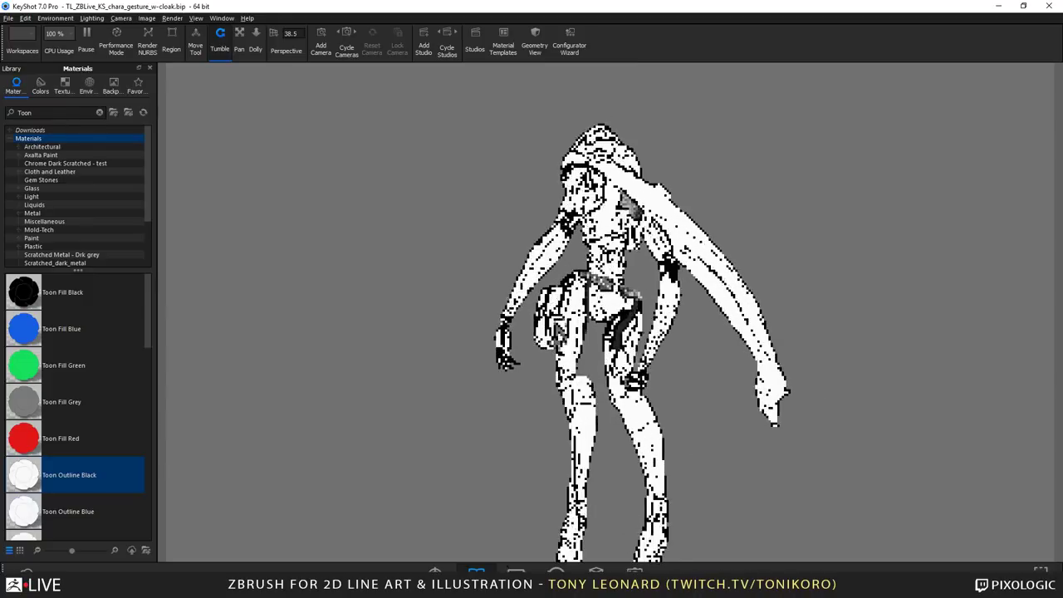
pyautogui.scroll(4, 716, 387)
pyautogui.scroll(3, 716, 387)
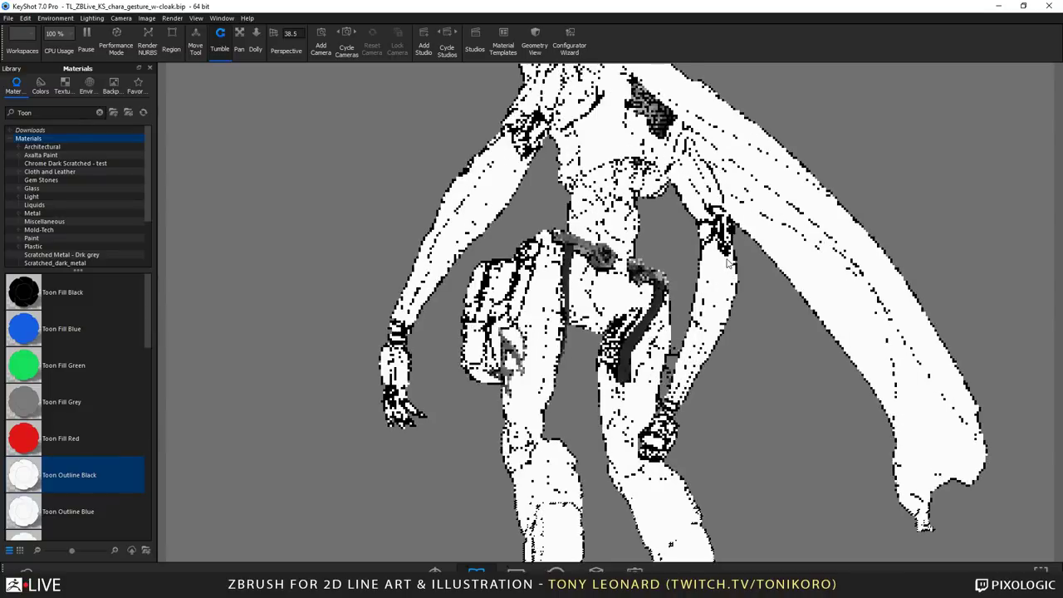
pyautogui.moveTo(728, 262); pyautogui.dragTo(630, 302)
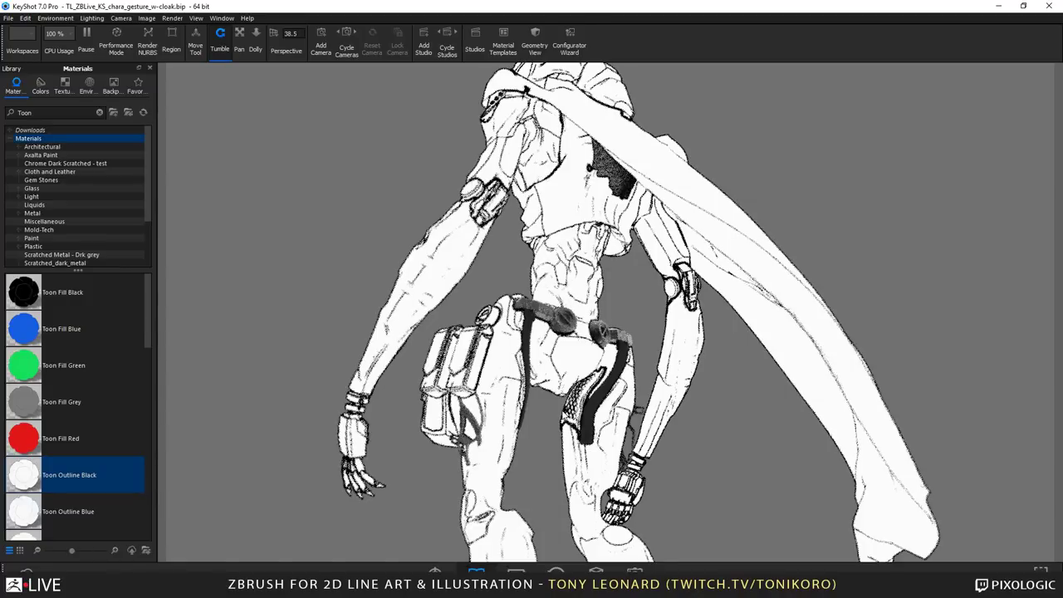
pyautogui.press('space')
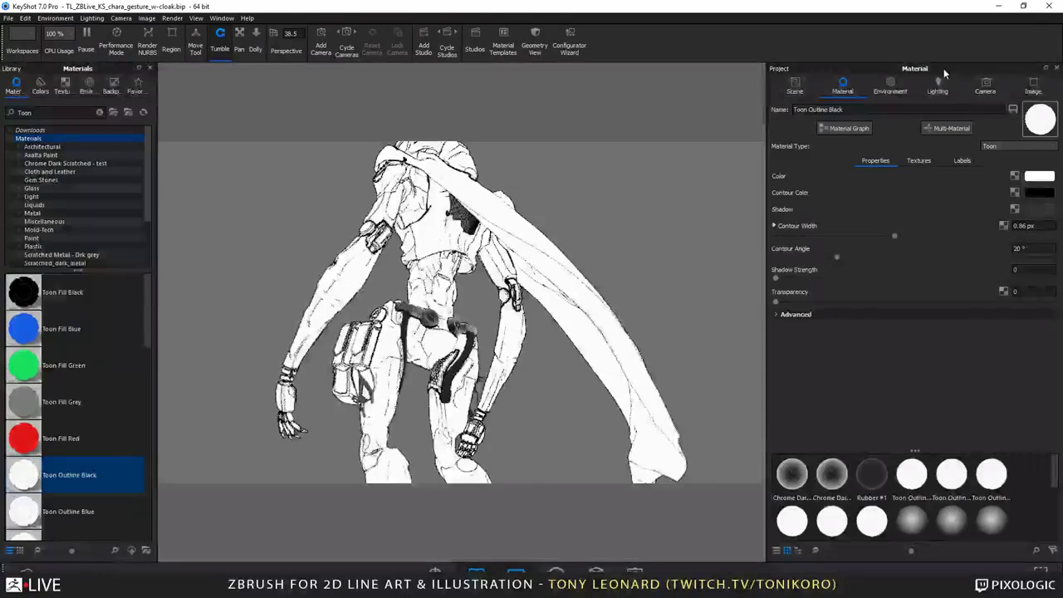
pyautogui.click(986, 85)
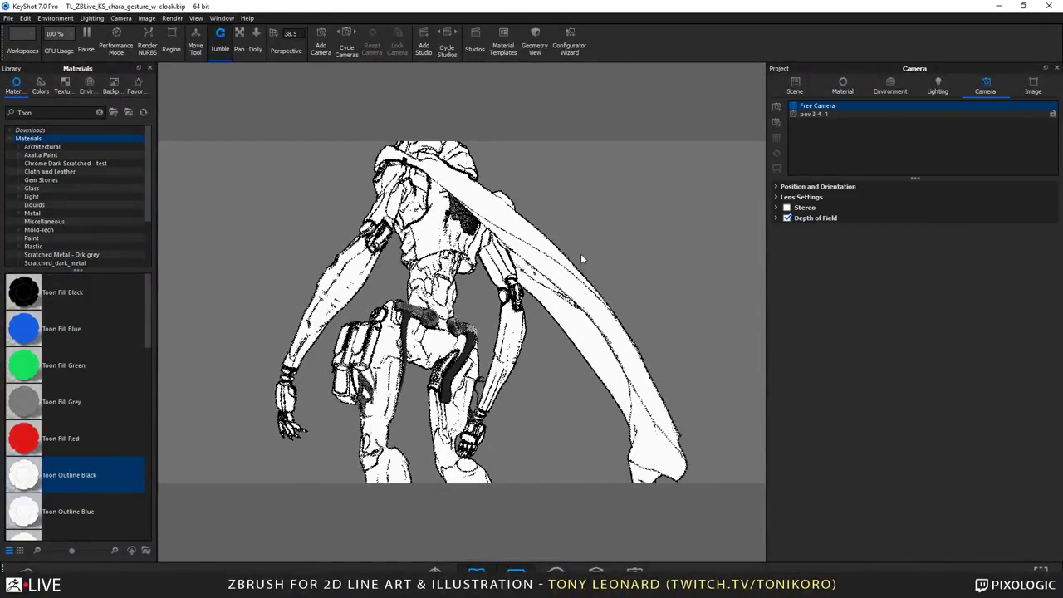
pyautogui.click(787, 217)
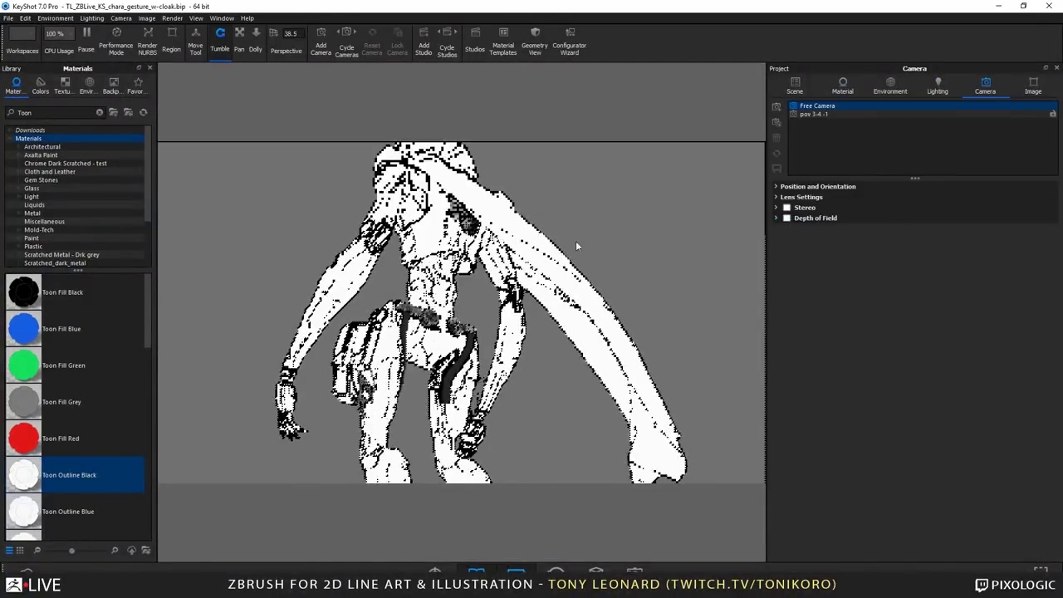
pyautogui.press('space')
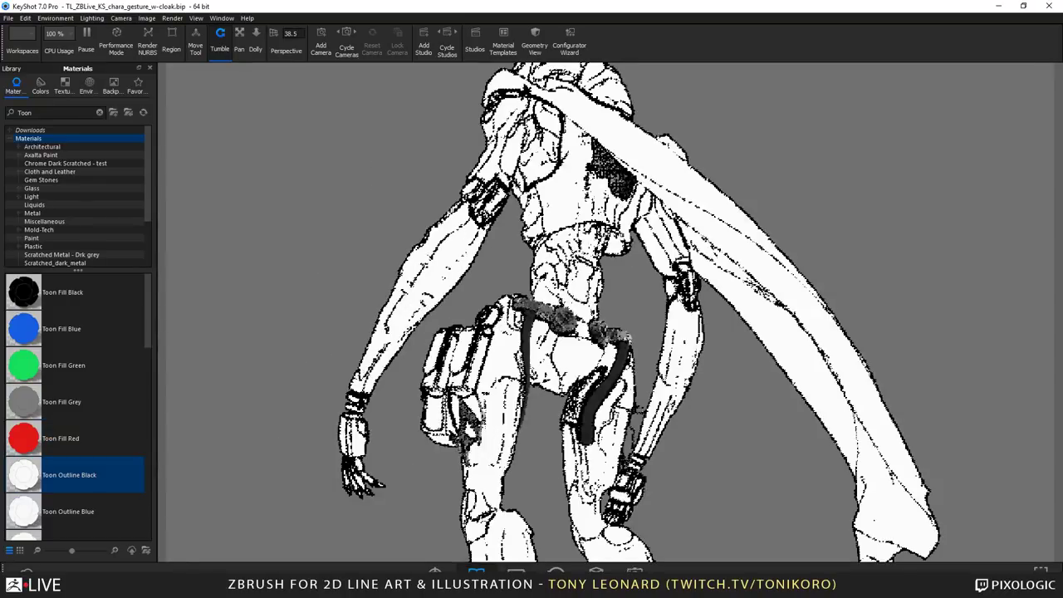
# - Paste the toon outline material onto the grey belt and its round buckles at the back of the waist
pyautogui.rightClick(545, 317)
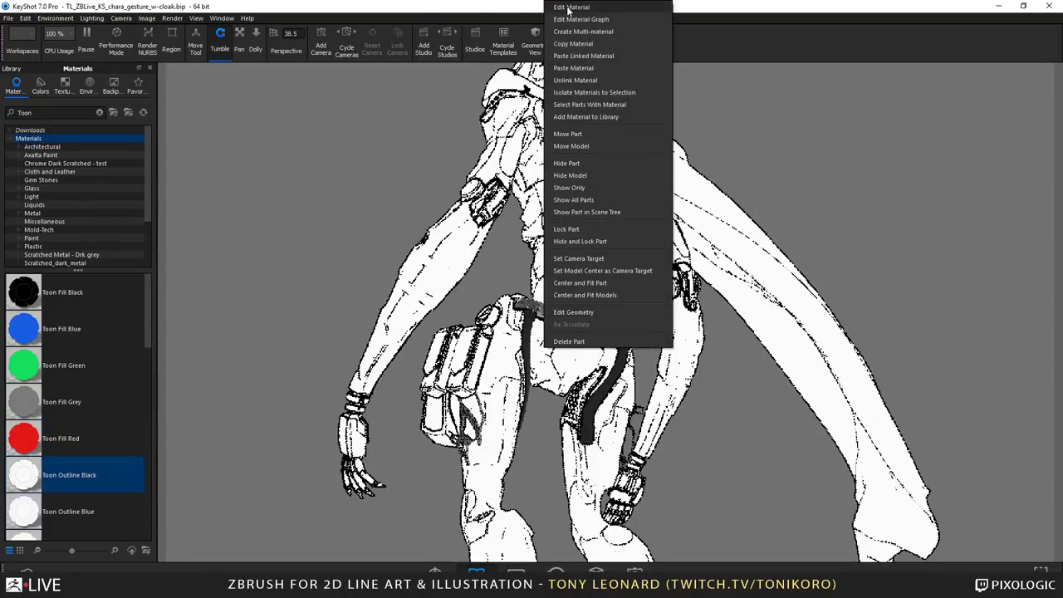
pyautogui.click(596, 68)
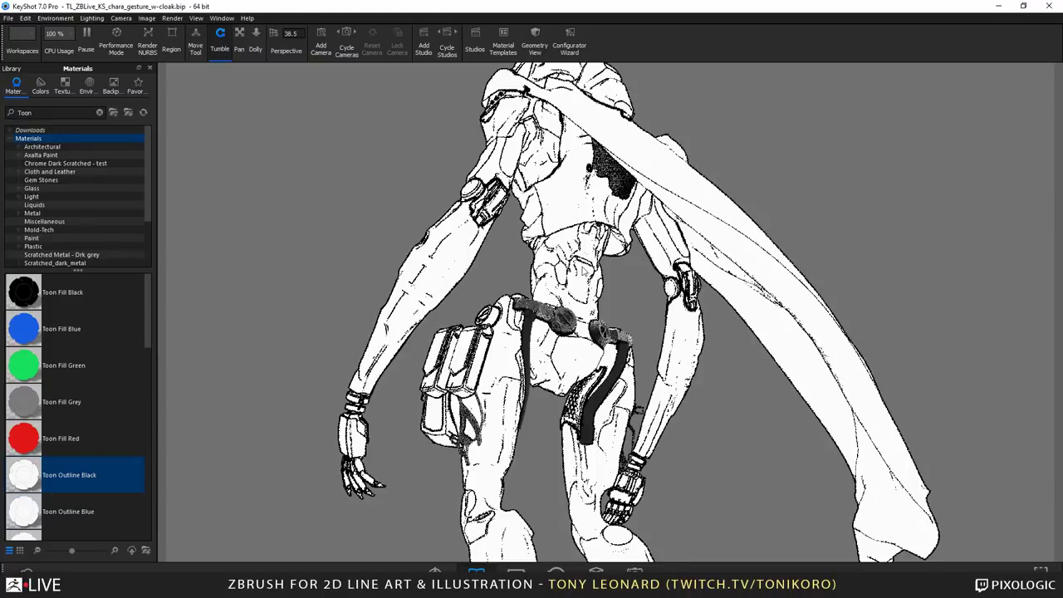
pyautogui.rightClick(574, 314)
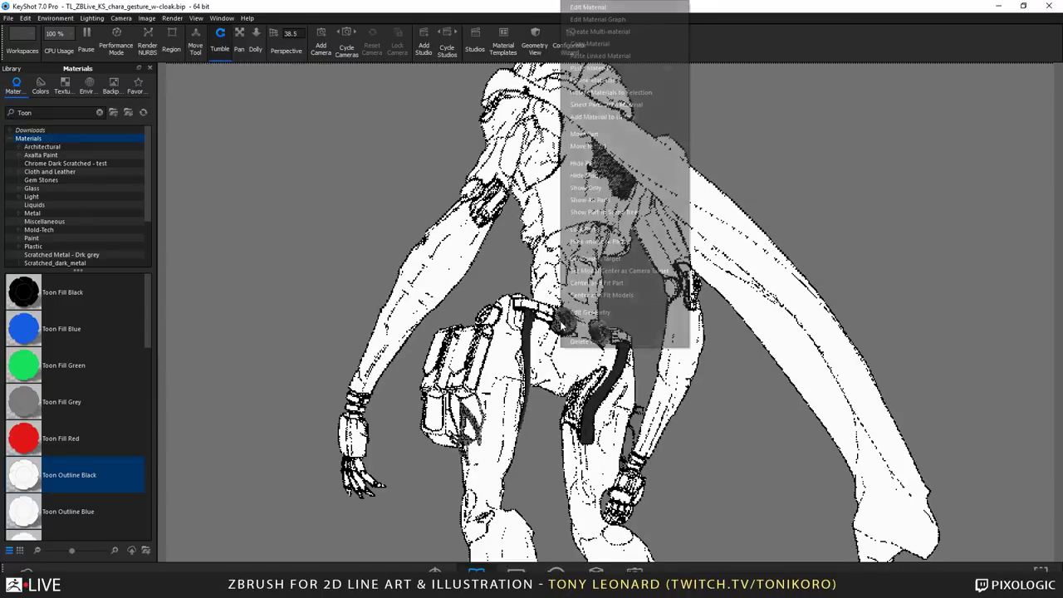
pyautogui.click(604, 41)
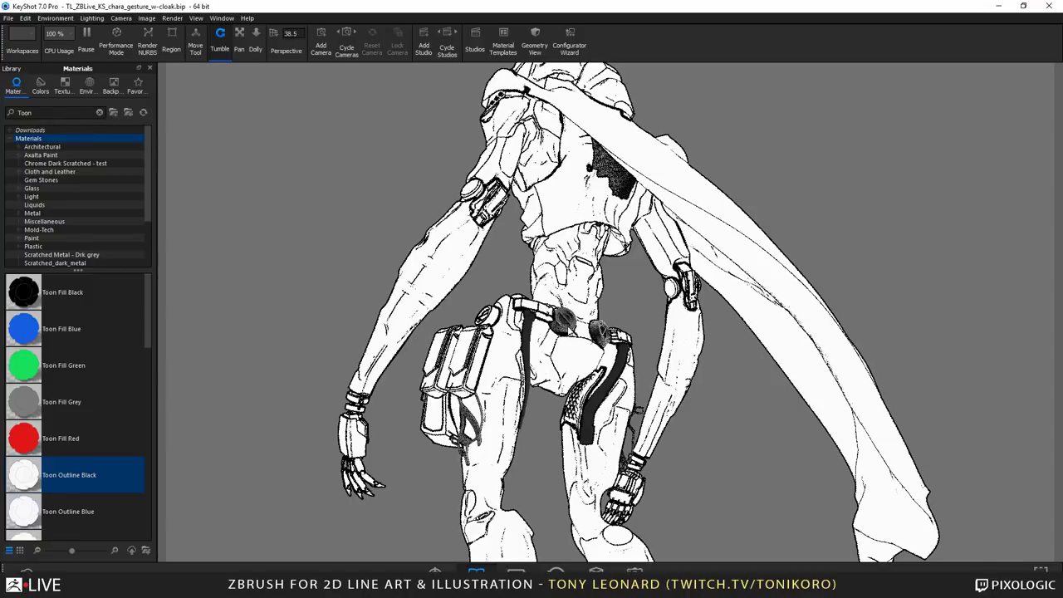
pyautogui.rightClick(564, 330)
pyautogui.rightClick(545, 328)
pyautogui.click(579, 45)
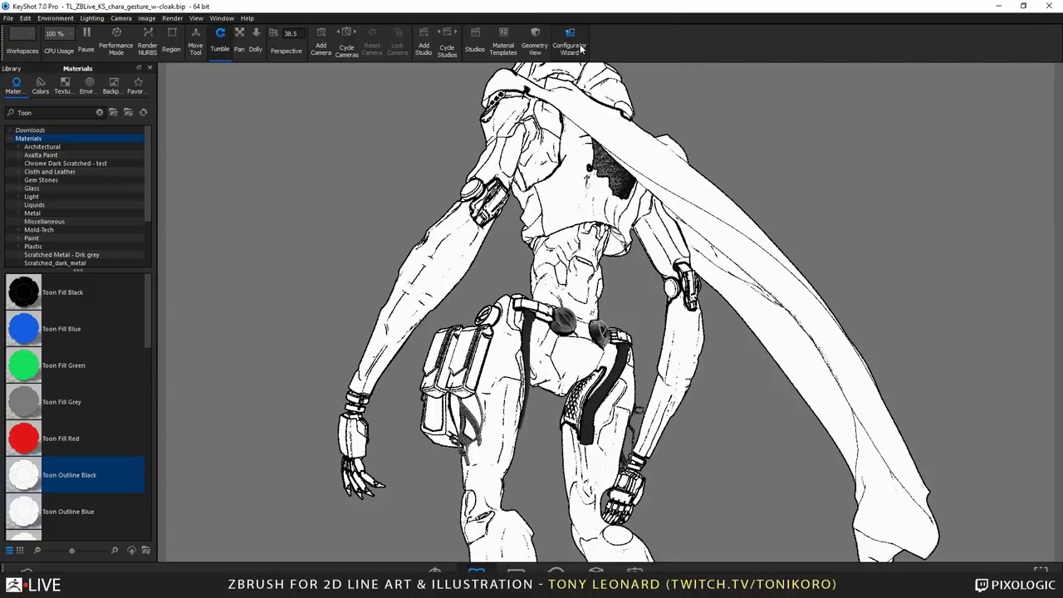
pyautogui.rightClick(566, 329)
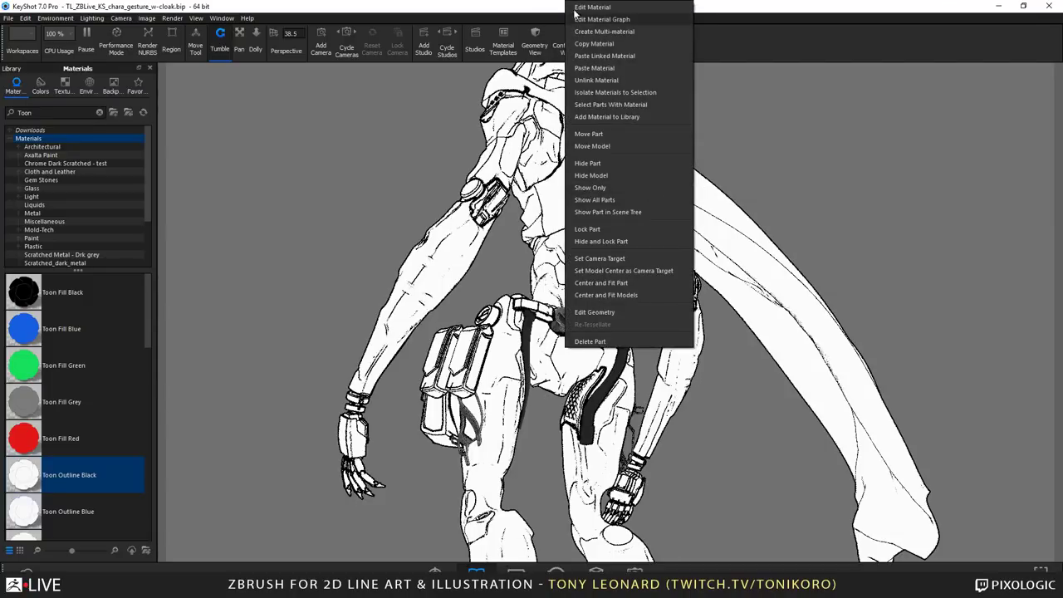
pyautogui.click(595, 70)
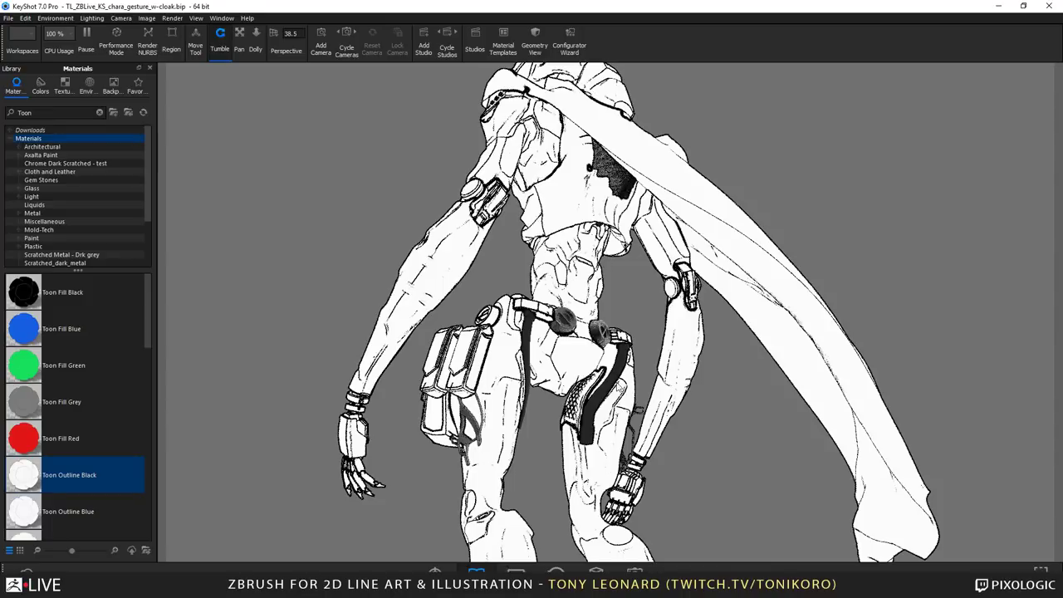
# - Paste the toon outline material onto the dark straps running down the backs of the thighs
pyautogui.rightClick(614, 383)
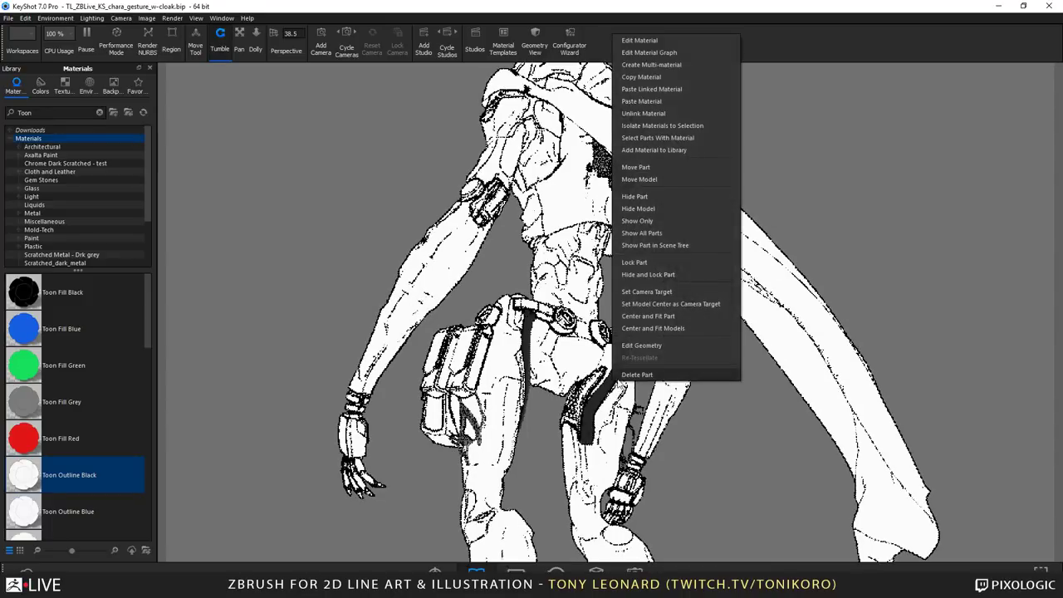
pyautogui.click(665, 101)
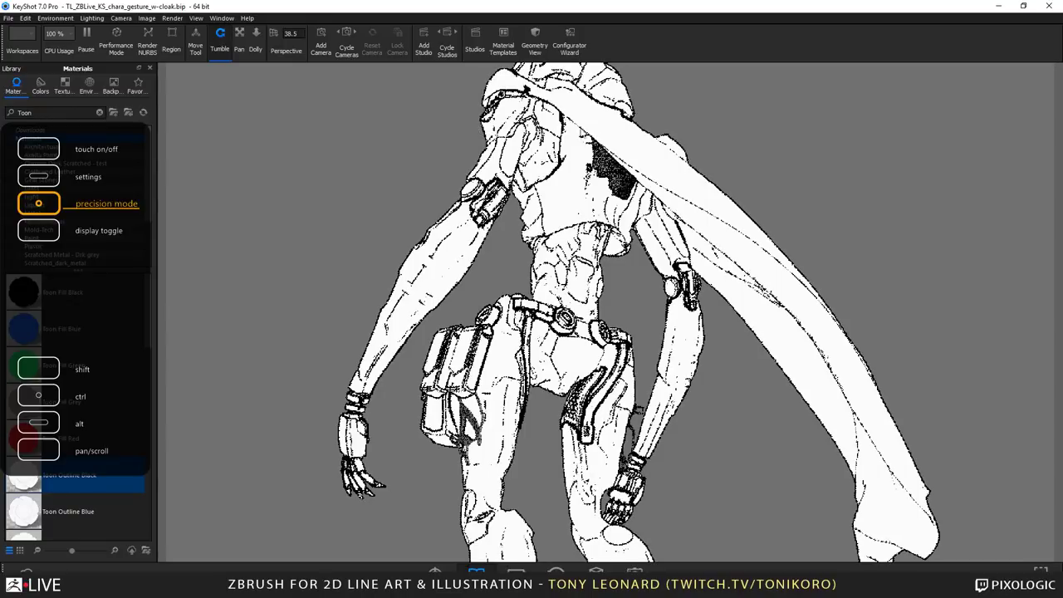
pyautogui.rightClick(615, 170)
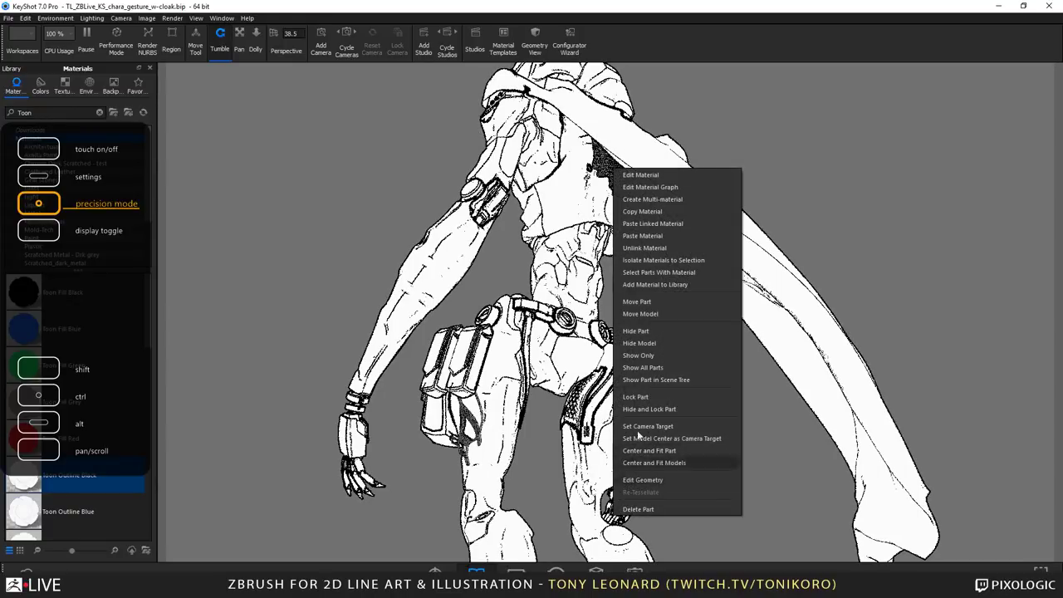
pyautogui.click(676, 210)
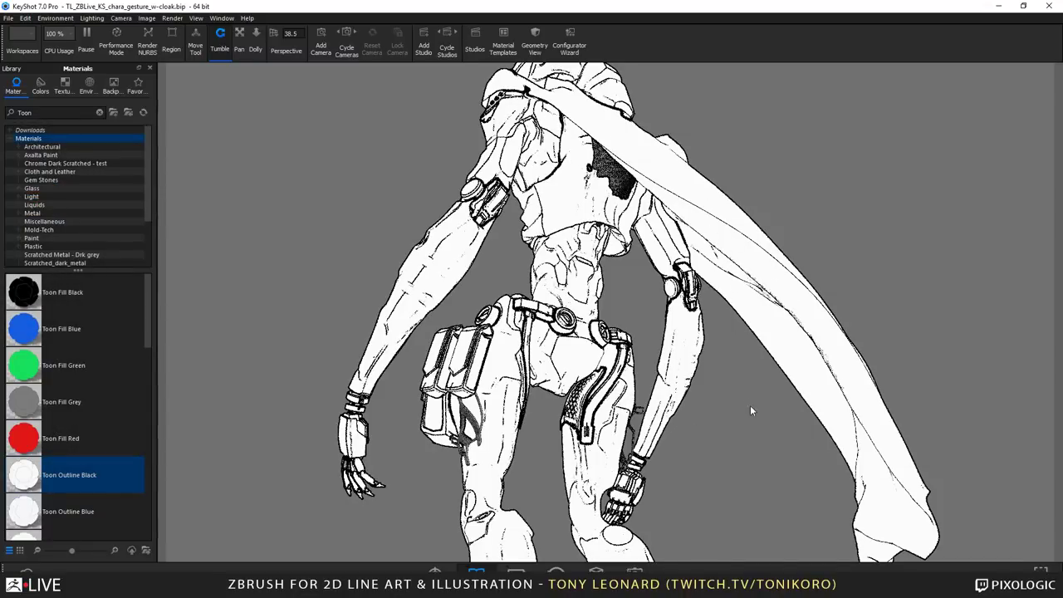
# - Show the project's scene tree and expand the ZBrush group to list its parts
pyautogui.moveTo(749, 410); pyautogui.dragTo(675, 440)
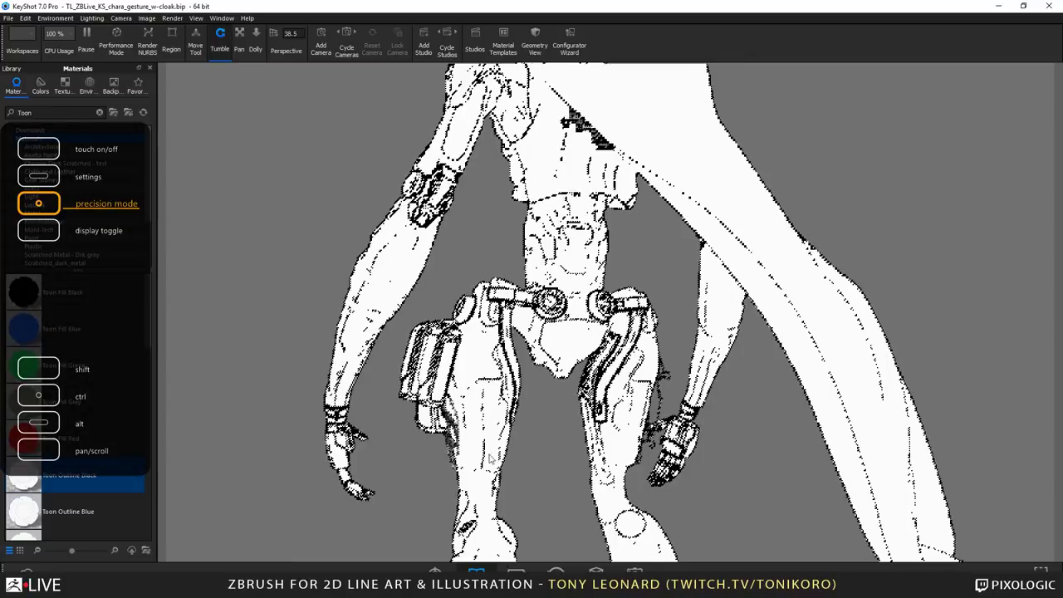
pyautogui.press('space')
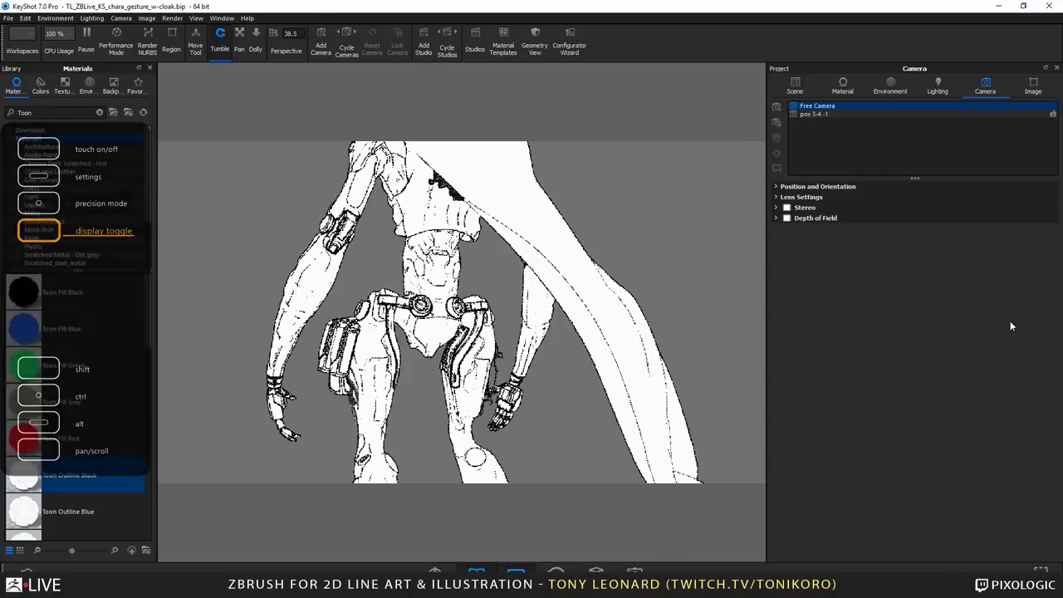
pyautogui.click(785, 91)
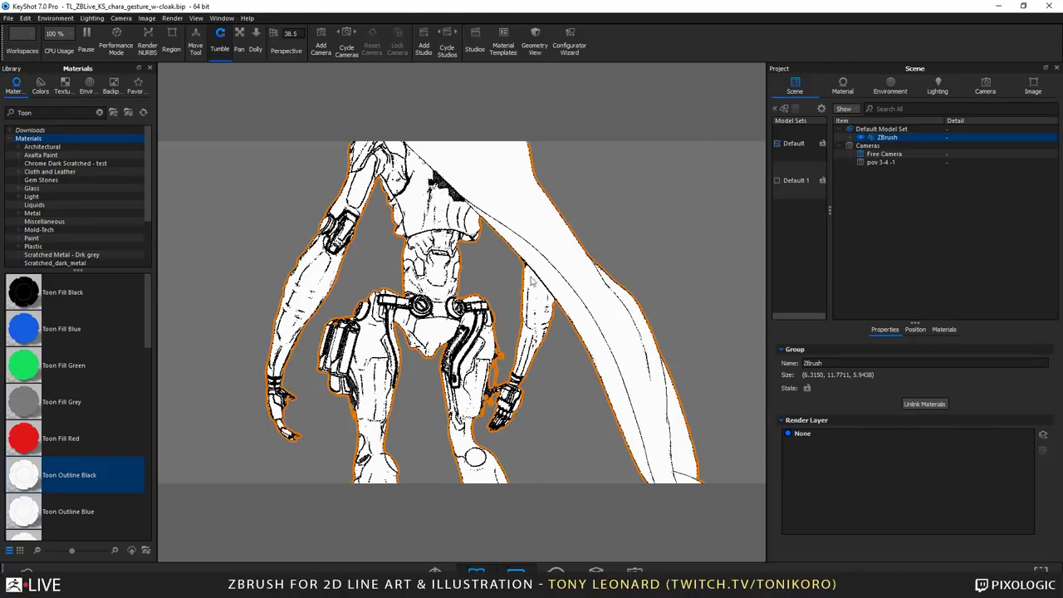
pyautogui.click(863, 137)
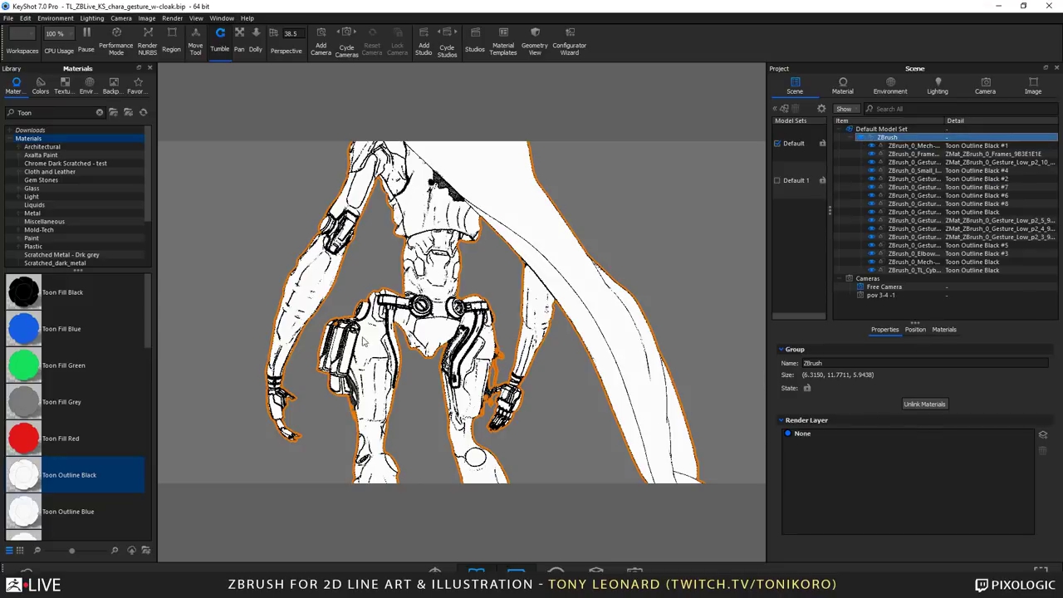
# - Select the small leg packs on the thigh and paste the toon outline material onto them
pyautogui.click(355, 369)
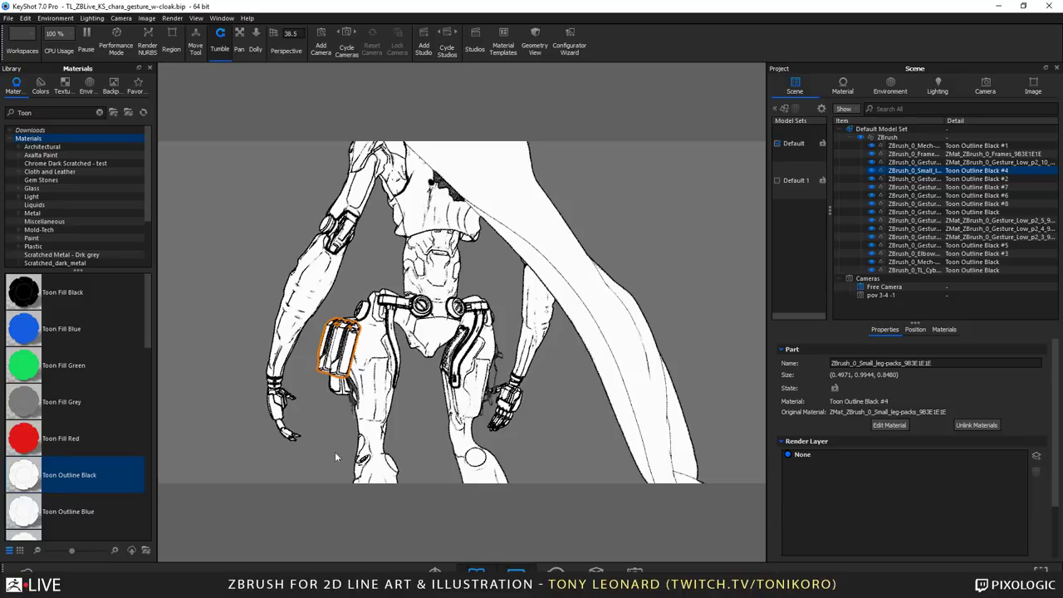
pyautogui.moveTo(267, 463); pyautogui.dragTo(498, 451)
pyautogui.rightClick(387, 106)
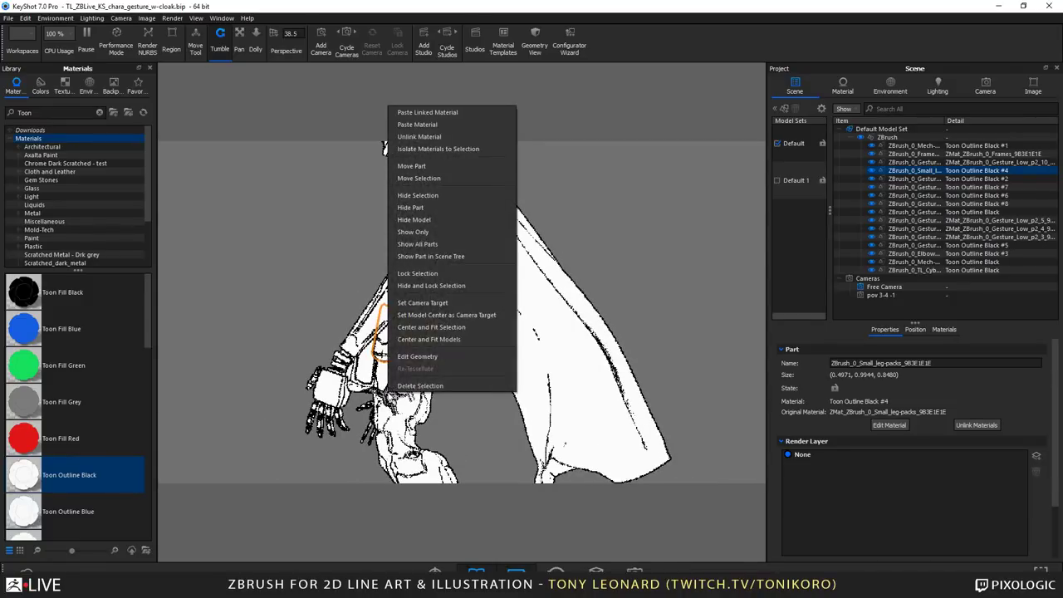
pyautogui.click(437, 122)
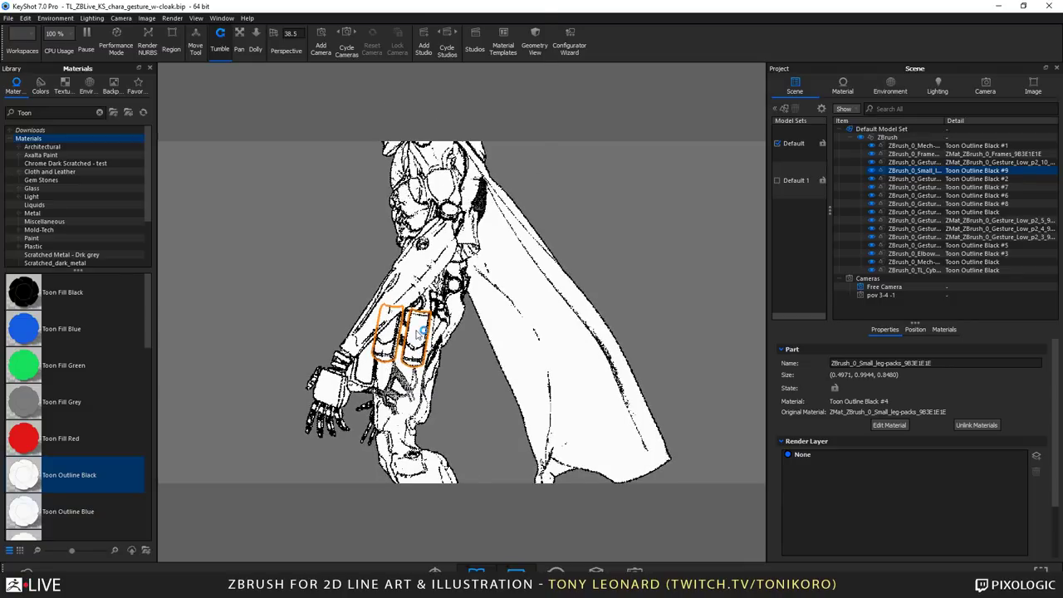
# - Paste the toon outline material onto the frames part around the thigh and the dark piece on the back under the cloak
pyautogui.rightClick(415, 398)
pyautogui.click(480, 43)
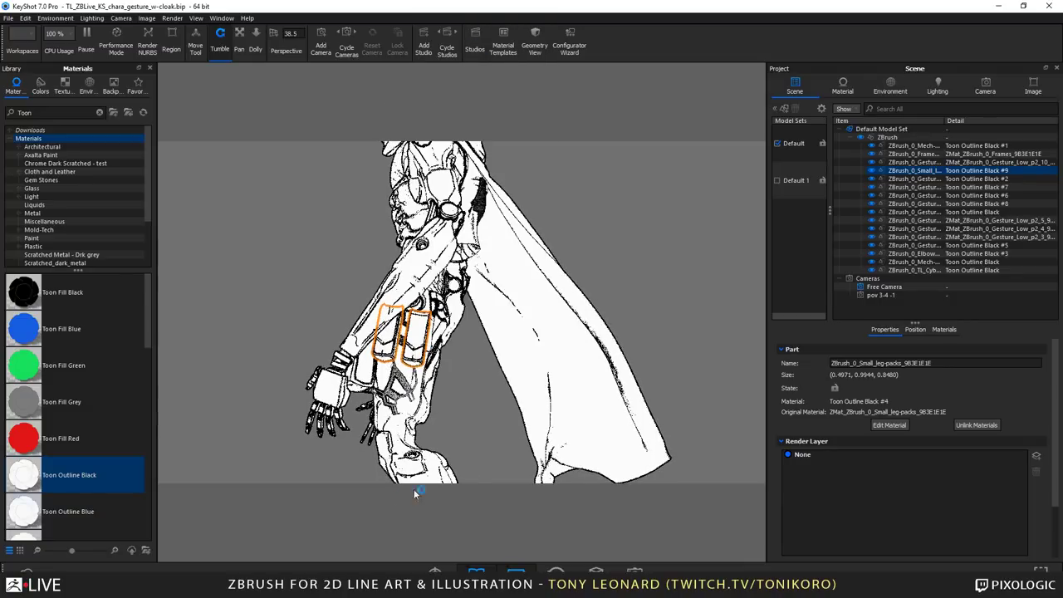
pyautogui.click(396, 380)
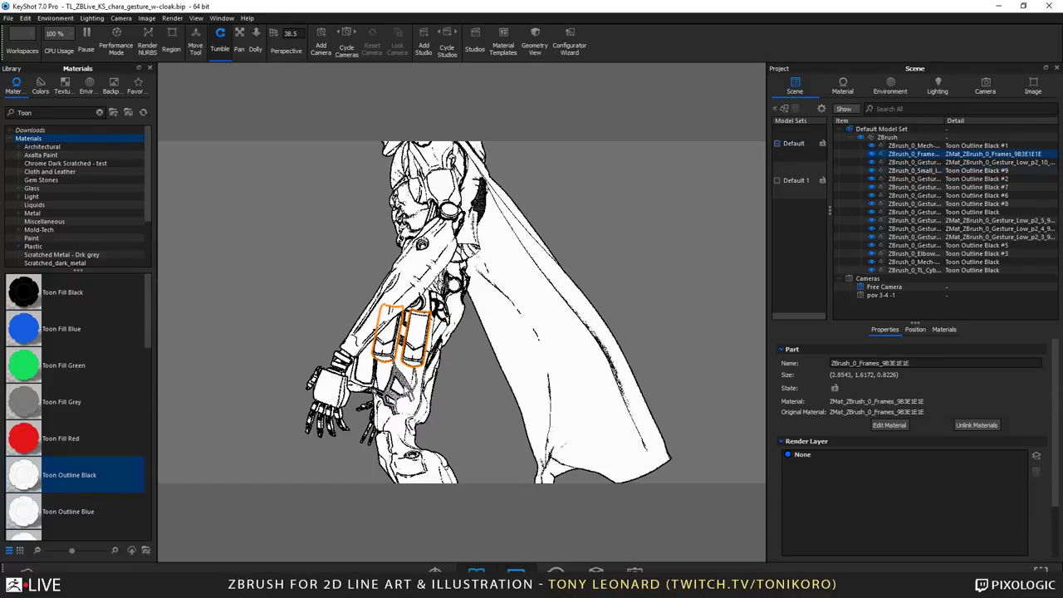
pyautogui.rightClick(398, 381)
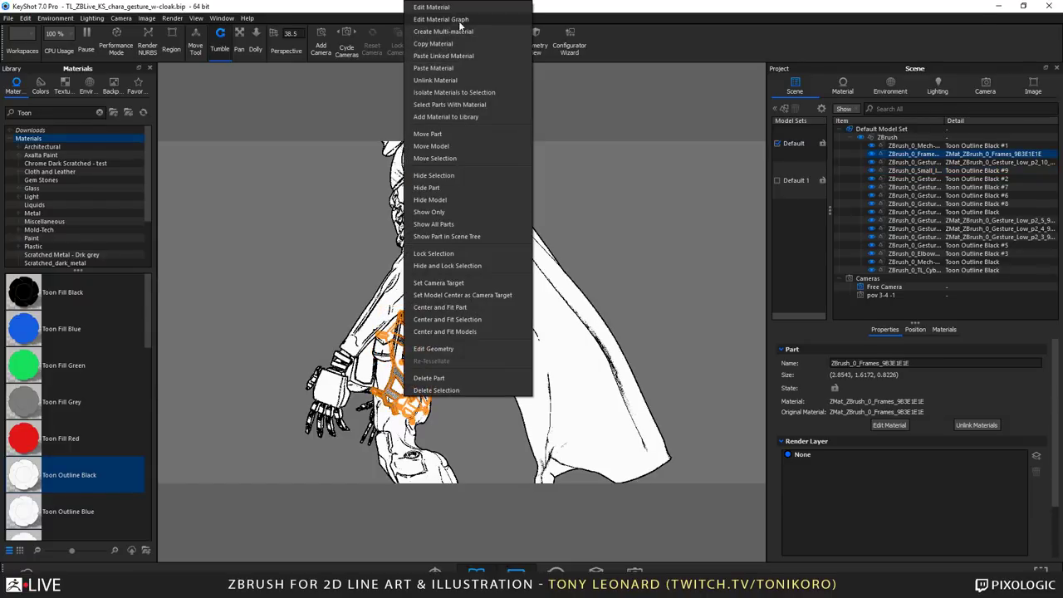
pyautogui.click(452, 67)
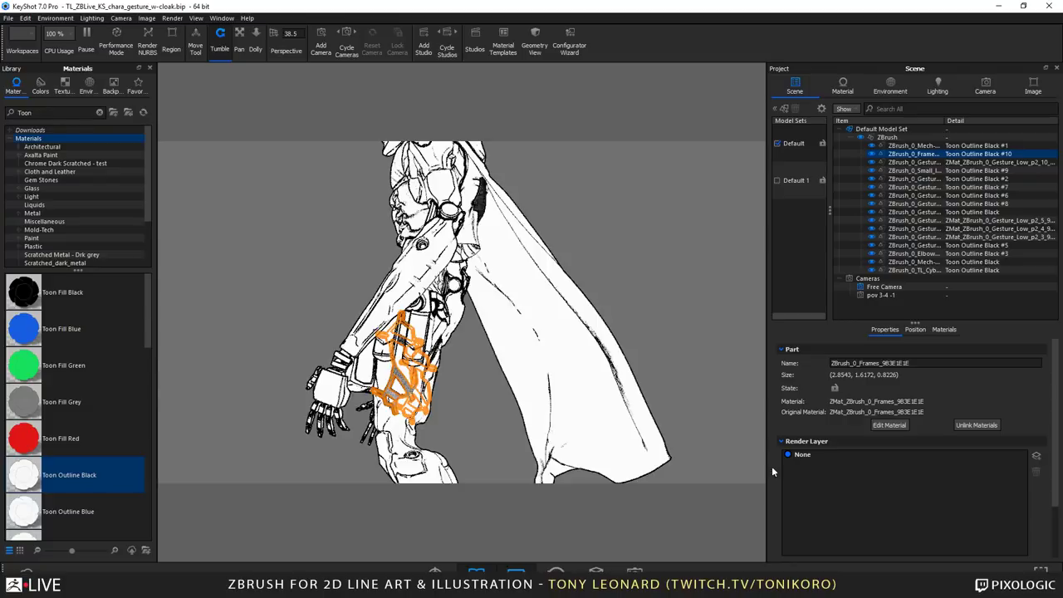
pyautogui.click(681, 359)
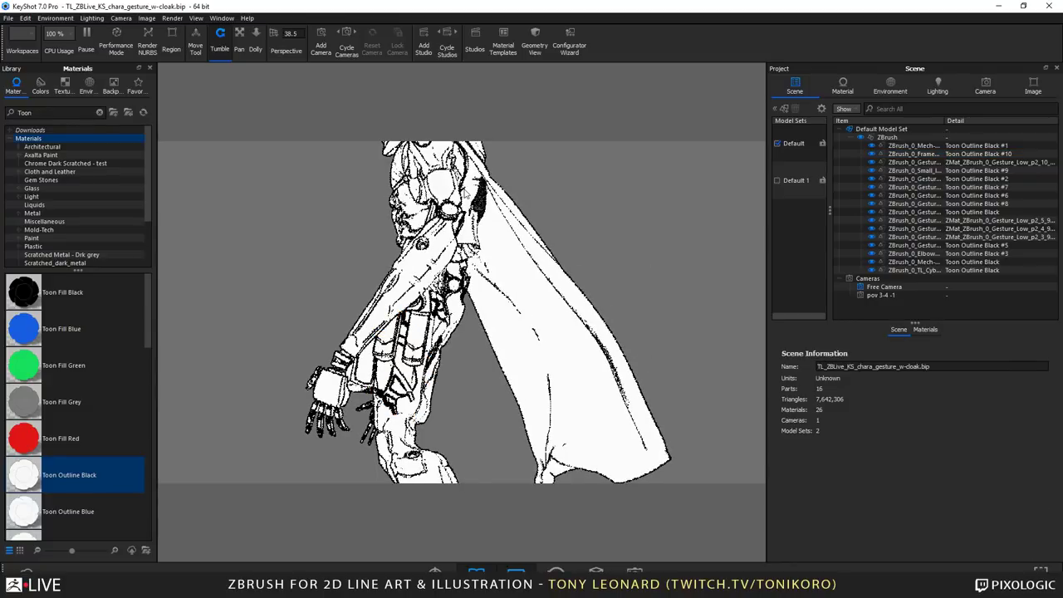
pyautogui.rightClick(485, 208)
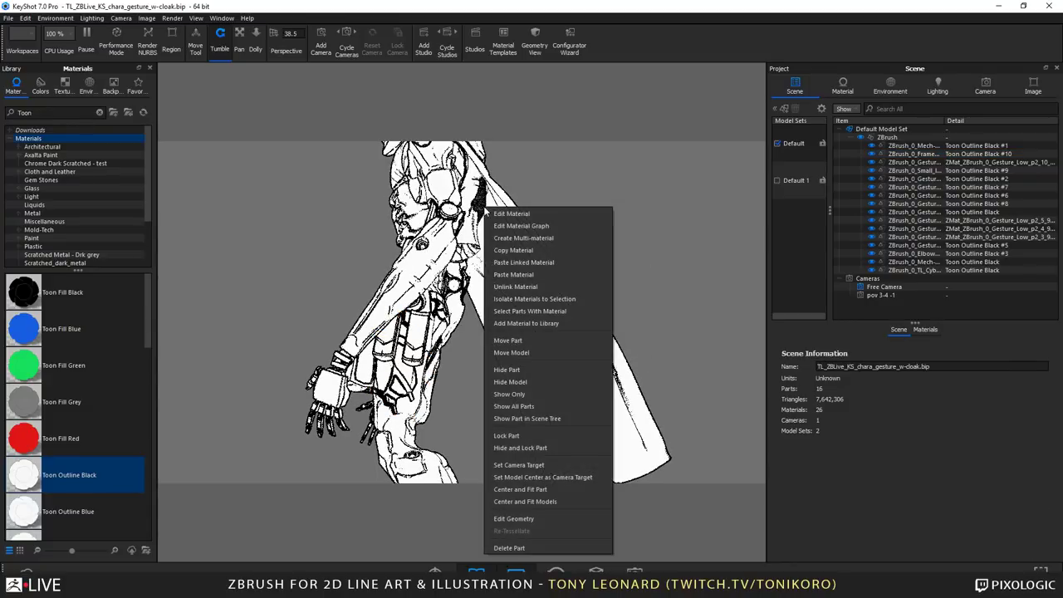
pyautogui.click(522, 274)
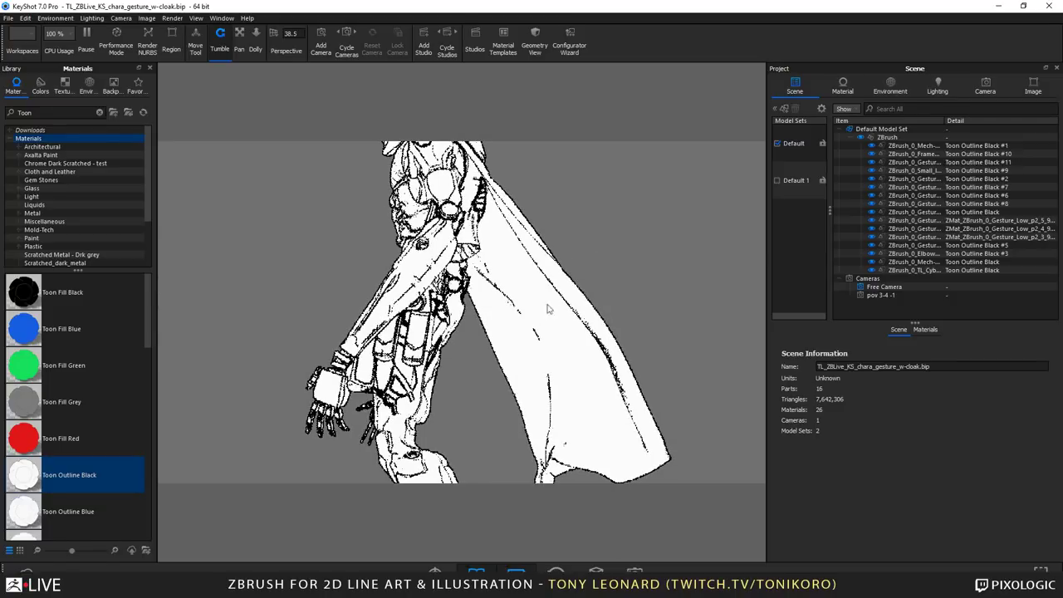
# - Hide the cloak vest part to expose the torso and upper back
pyautogui.click(567, 283)
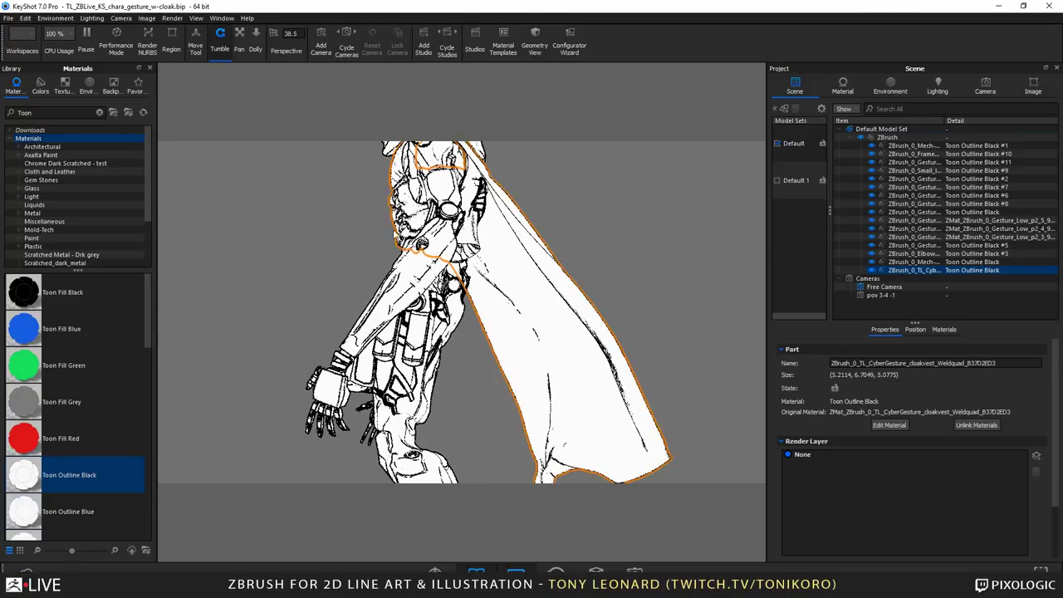
pyautogui.click(871, 270)
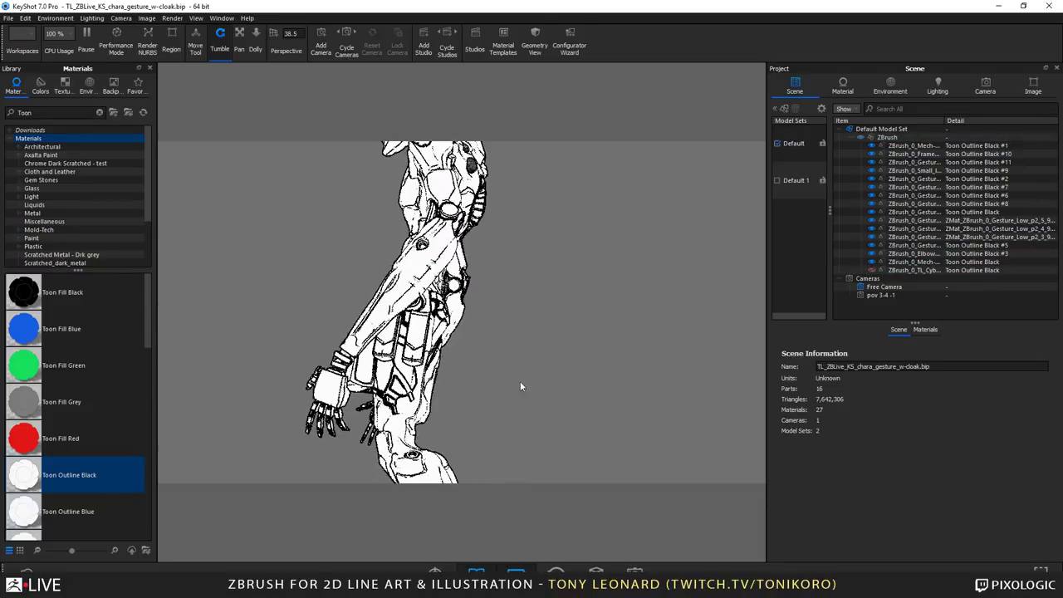
pyautogui.moveTo(519, 381); pyautogui.dragTo(398, 398)
pyautogui.moveTo(569, 406); pyautogui.dragTo(516, 432)
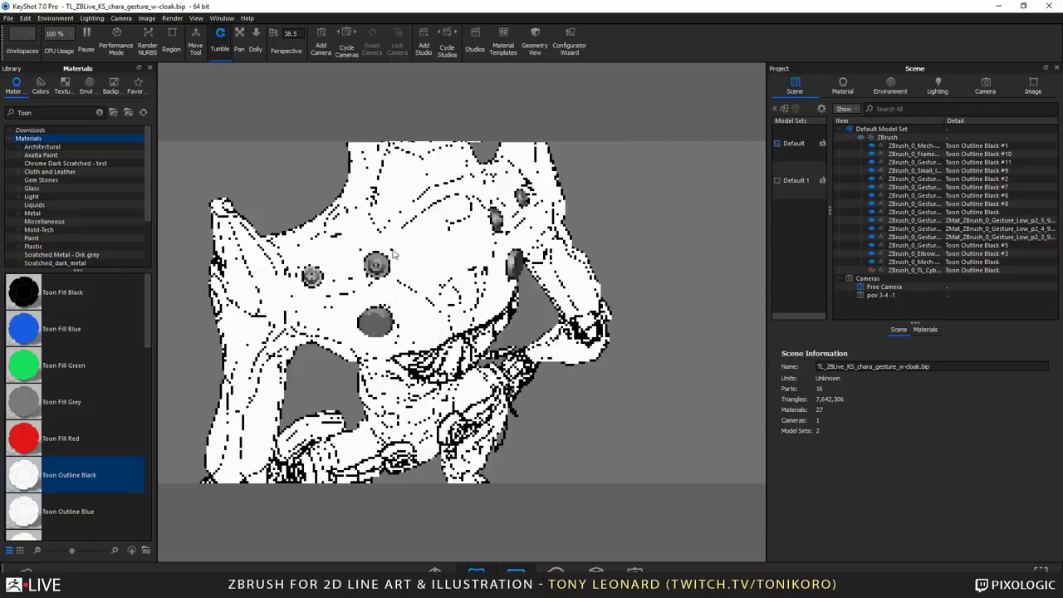
# - Paste the toon outline material onto the small outer round discs on the upper back
pyautogui.rightClick(314, 277)
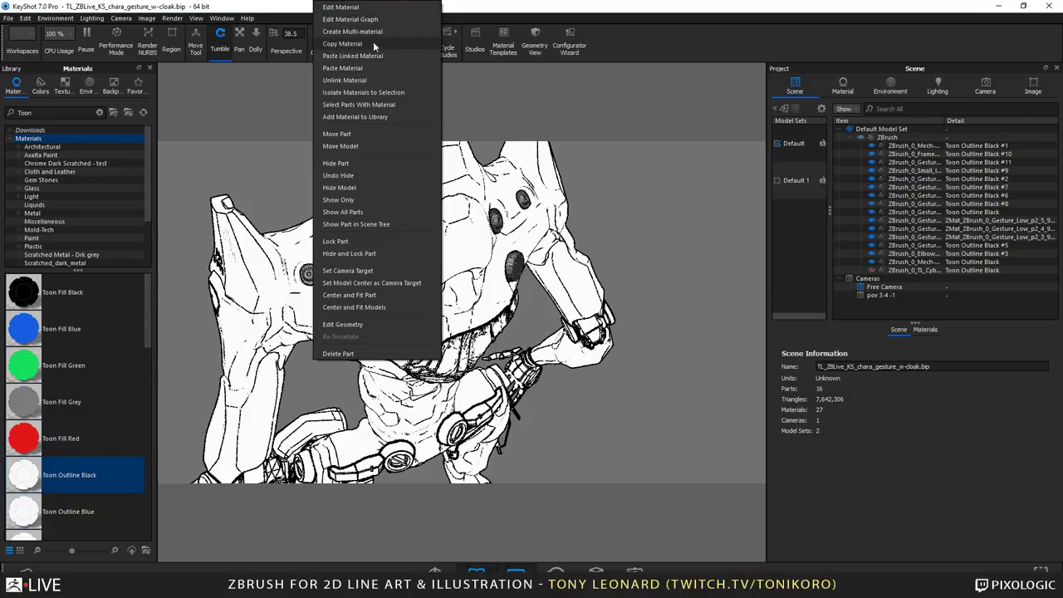
pyautogui.click(365, 68)
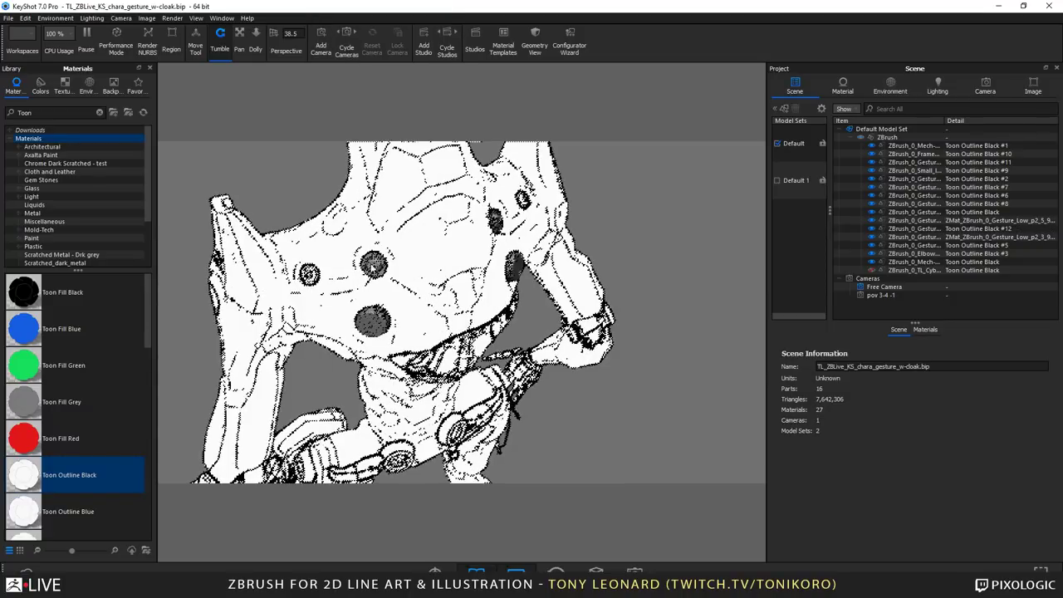
# - Paste the copied toon outline material as a linked material onto the remaining unconverted round parts of the mech's torso
pyautogui.rightClick(381, 360)
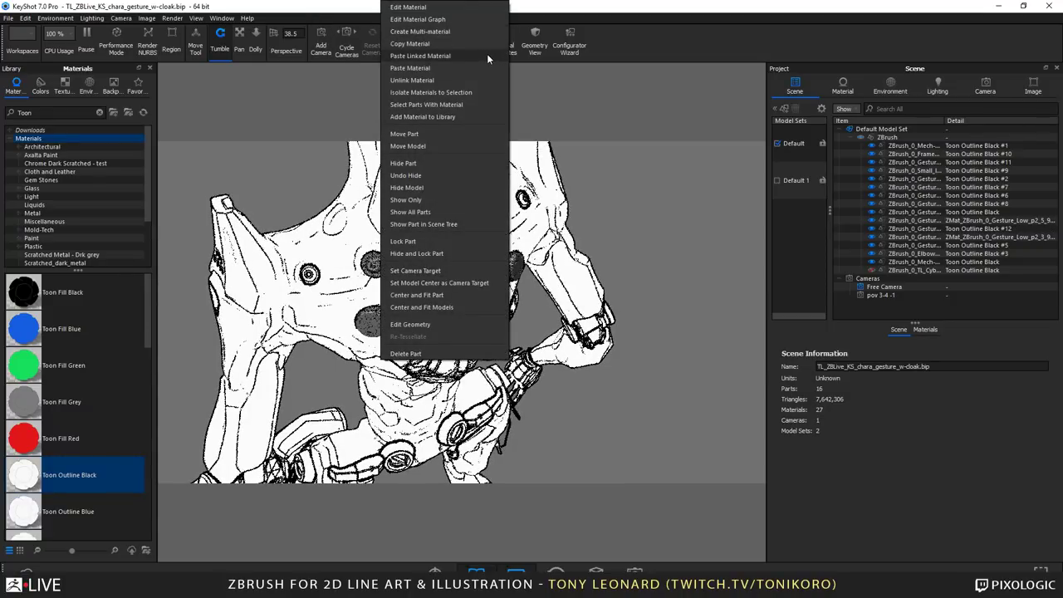
pyautogui.click(486, 54)
pyautogui.rightClick(379, 317)
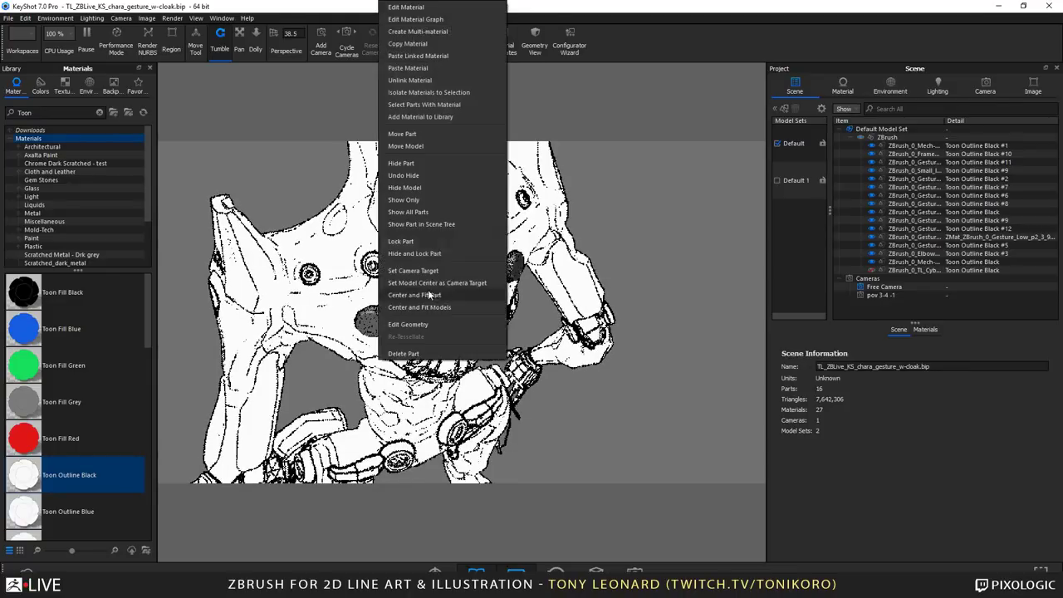
pyautogui.click(424, 57)
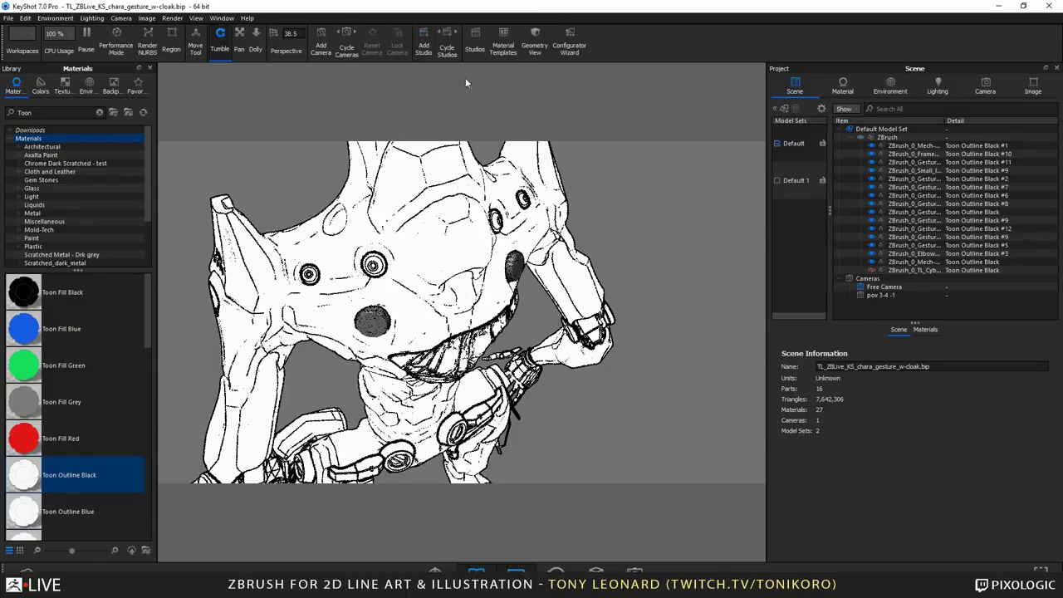
# - Set the base colour of the main mech body's toon material to blue-grey, RGB 113, 118, 127
pyautogui.scroll(-10, 644, 301)
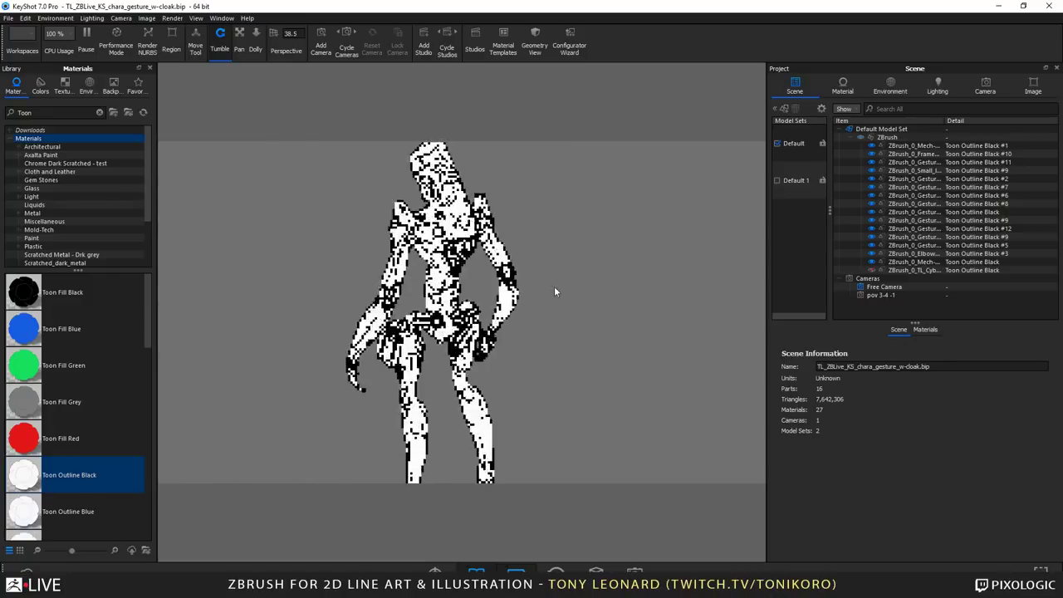
pyautogui.moveTo(554, 291); pyautogui.dragTo(498, 368)
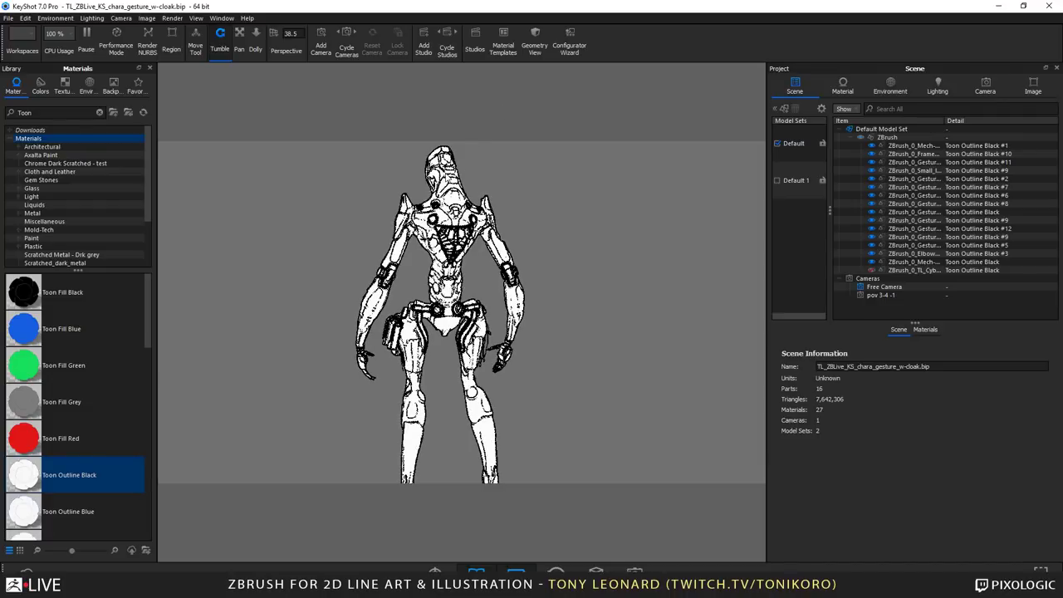
pyautogui.click(887, 137)
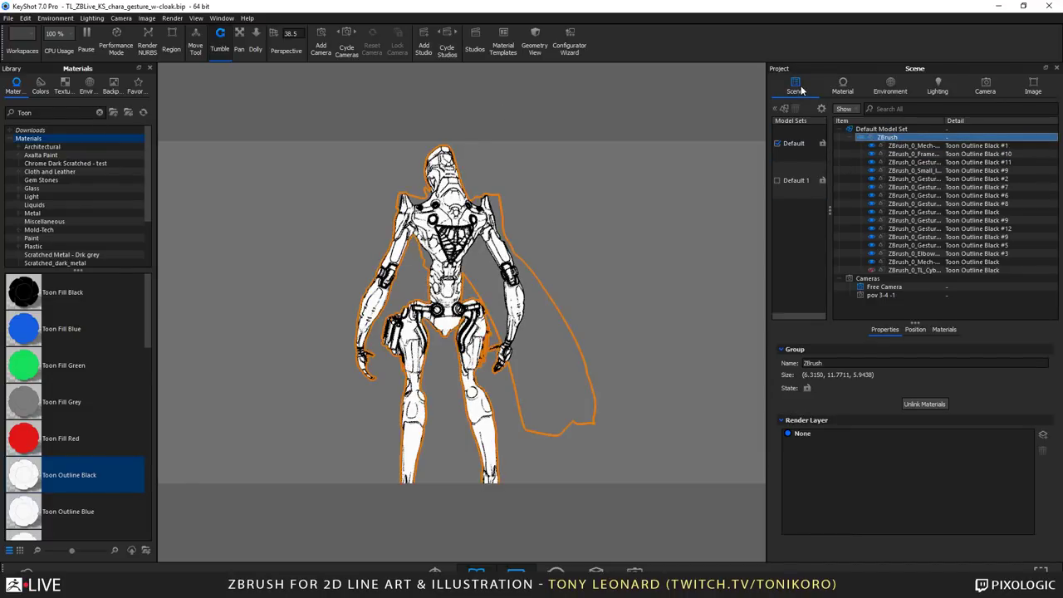
pyautogui.click(905, 145)
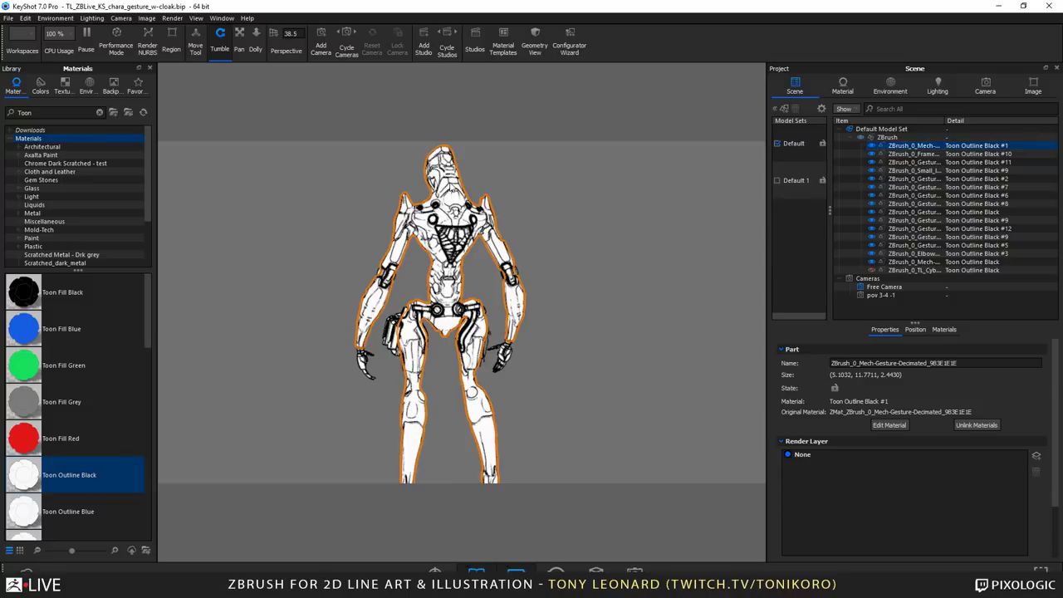
pyautogui.rightClick(452, 186)
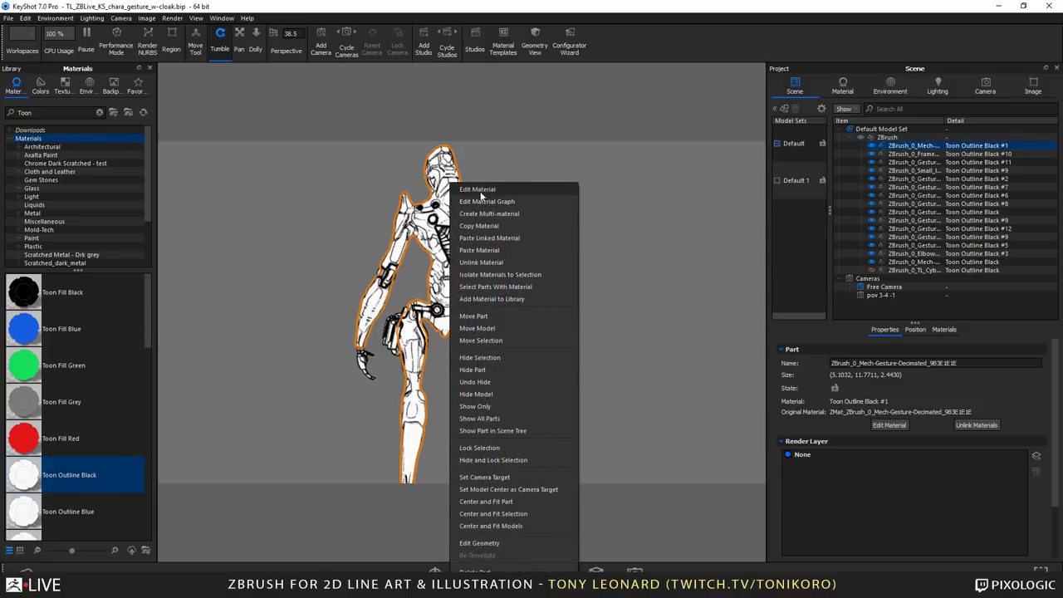
pyautogui.click(478, 189)
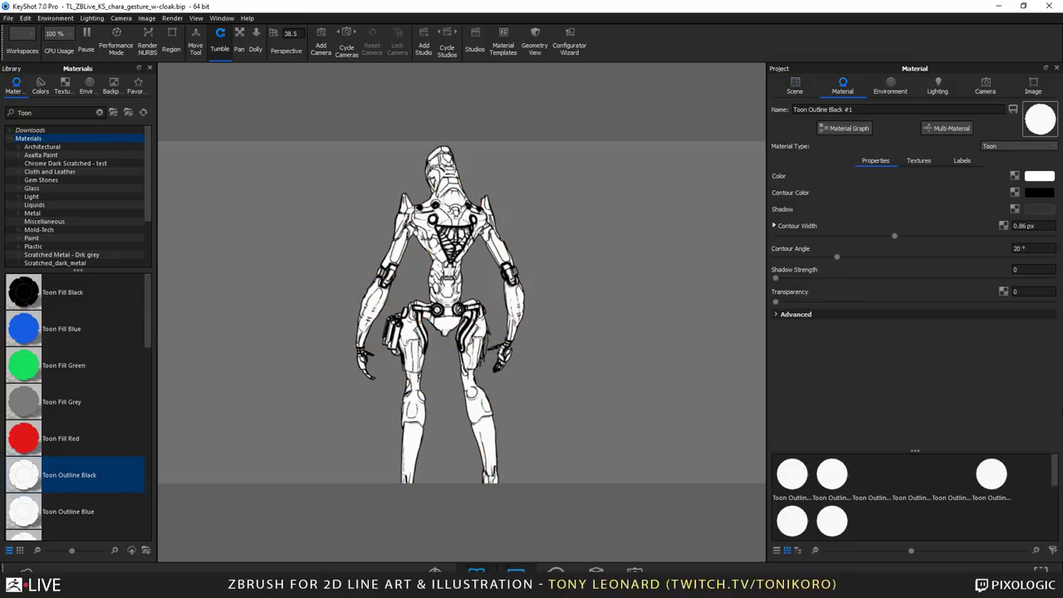
pyautogui.click(1039, 176)
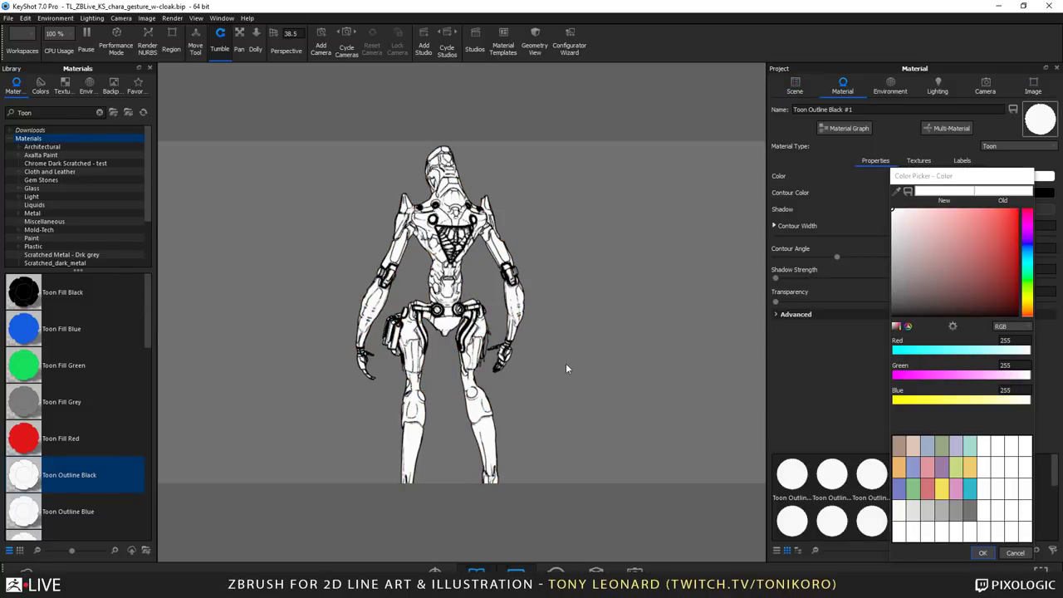
pyautogui.click(898, 297)
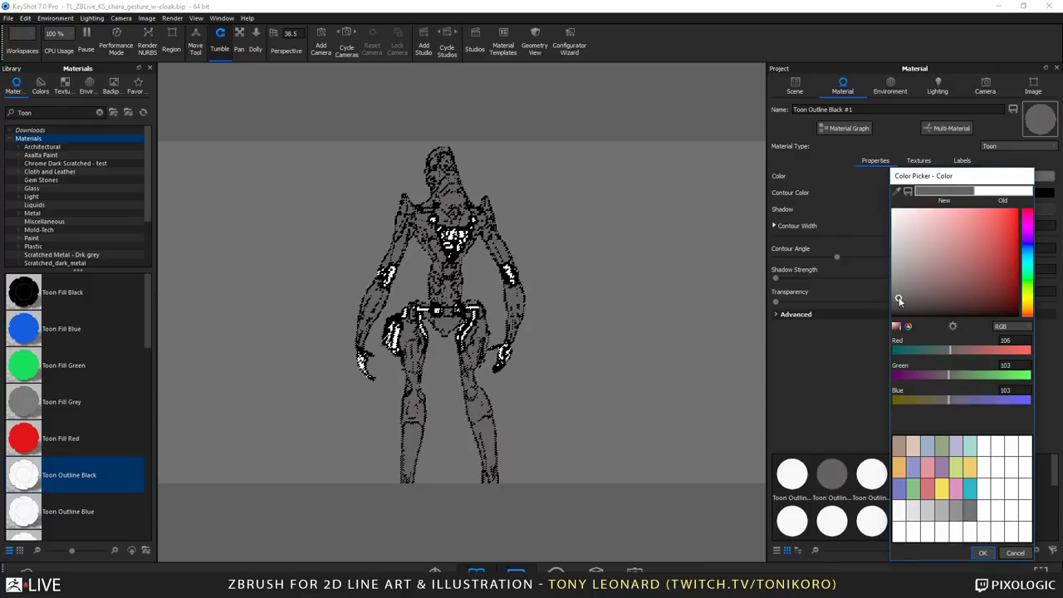
pyautogui.moveTo(898, 296); pyautogui.dragTo(900, 286)
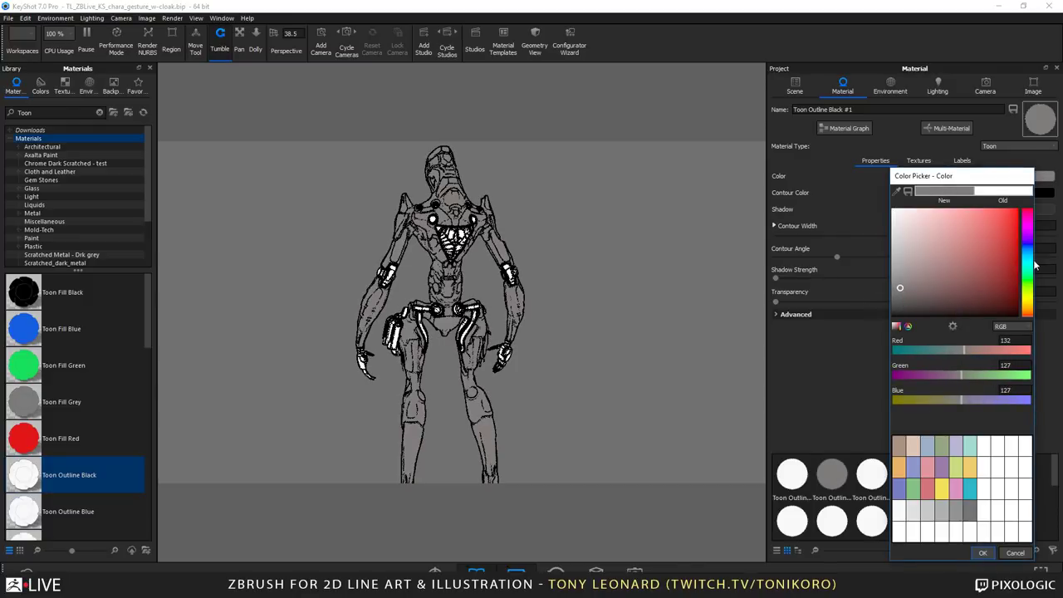
pyautogui.moveTo(1035, 264); pyautogui.dragTo(1032, 255)
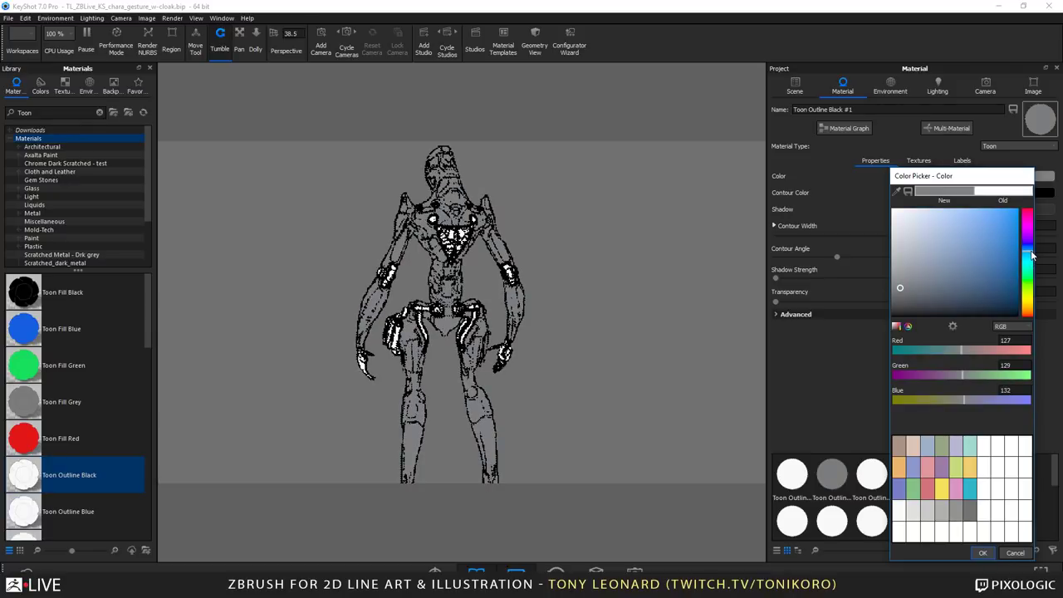
pyautogui.moveTo(958, 255); pyautogui.dragTo(916, 289)
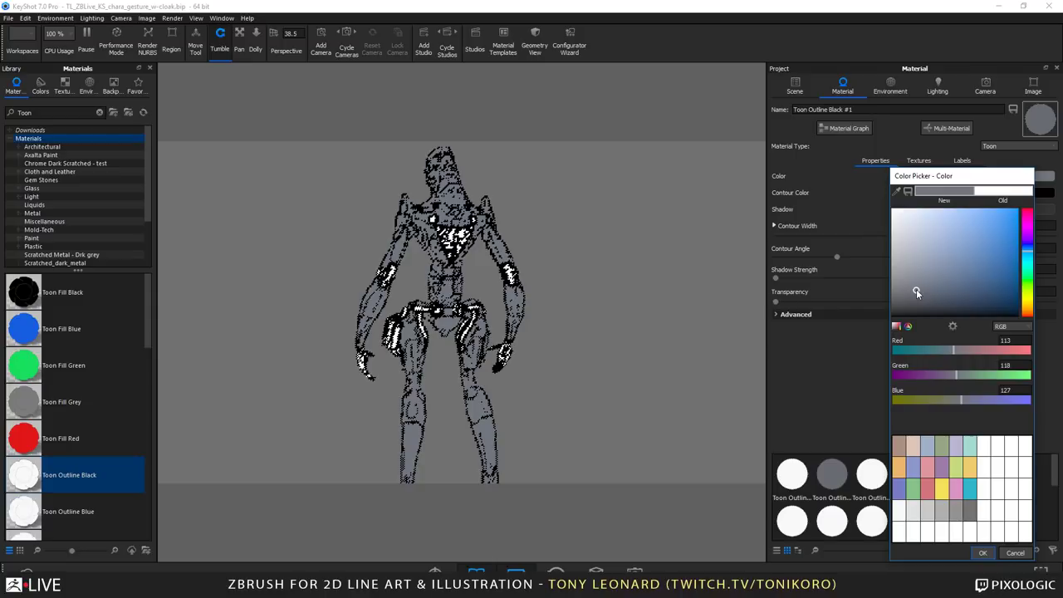
pyautogui.click(982, 553)
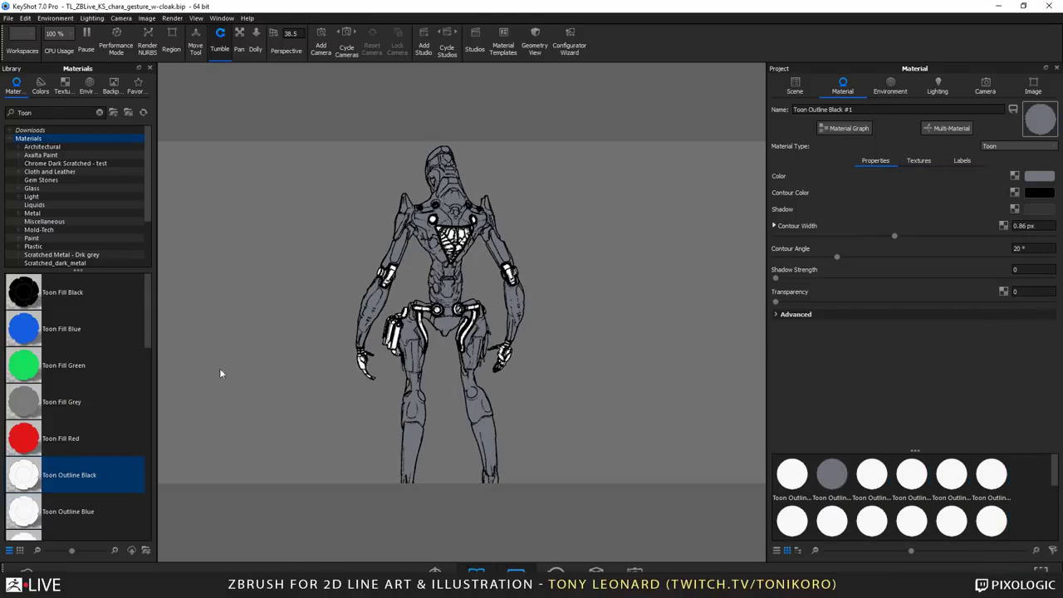
# - Set the environment's background colour to pure white, RGB 255, 255, 255
pyautogui.moveTo(220, 373); pyautogui.dragTo(407, 370)
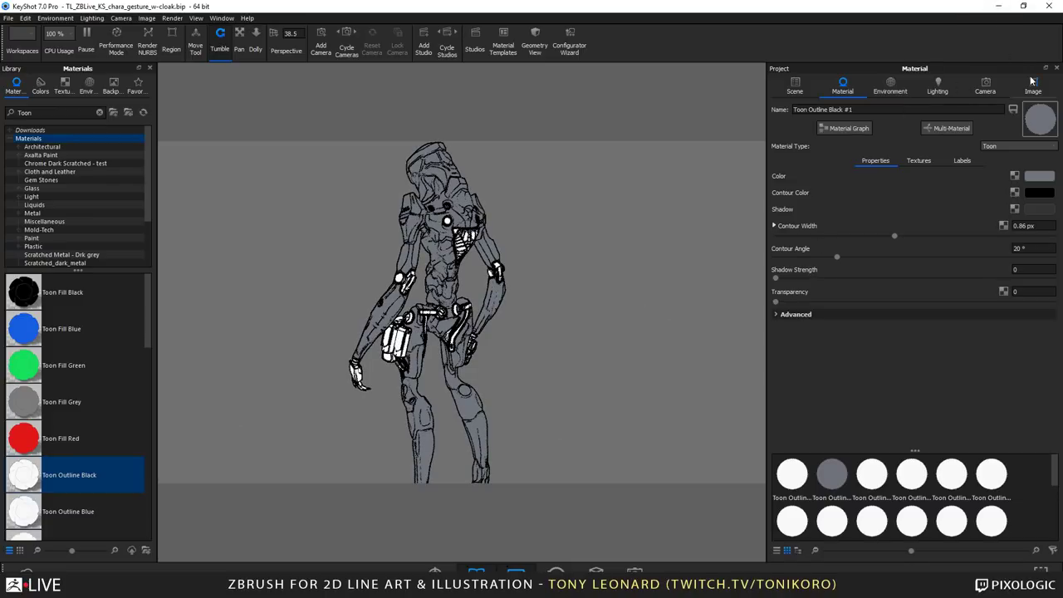
pyautogui.click(893, 96)
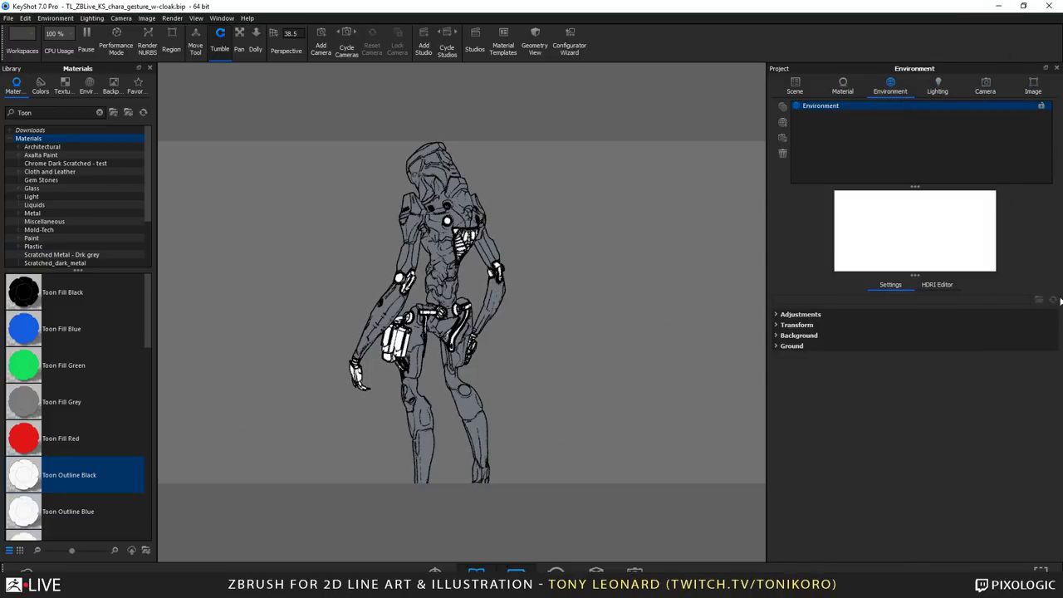
pyautogui.click(776, 315)
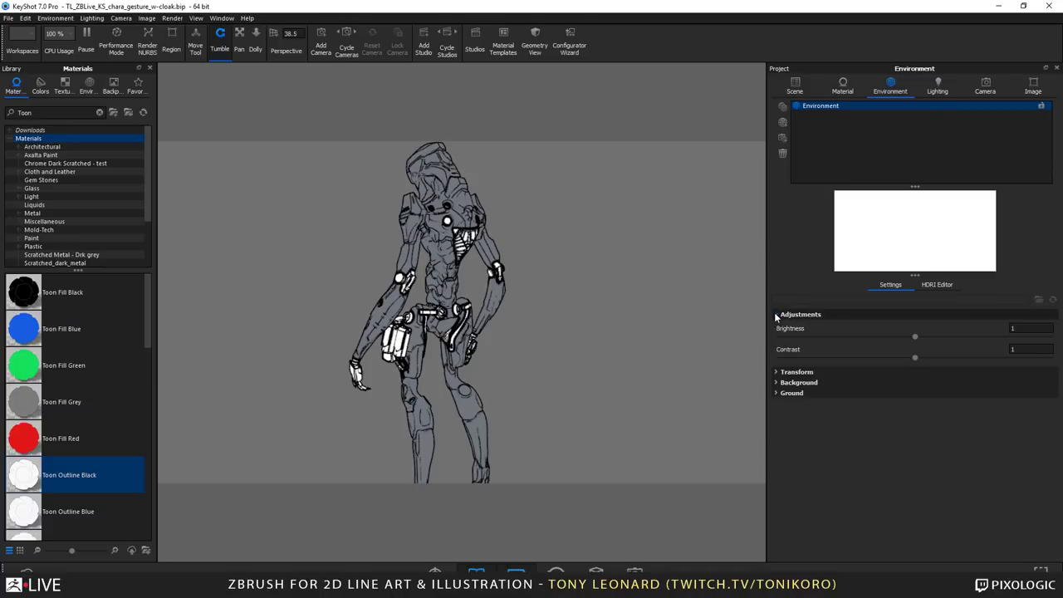
pyautogui.click(778, 372)
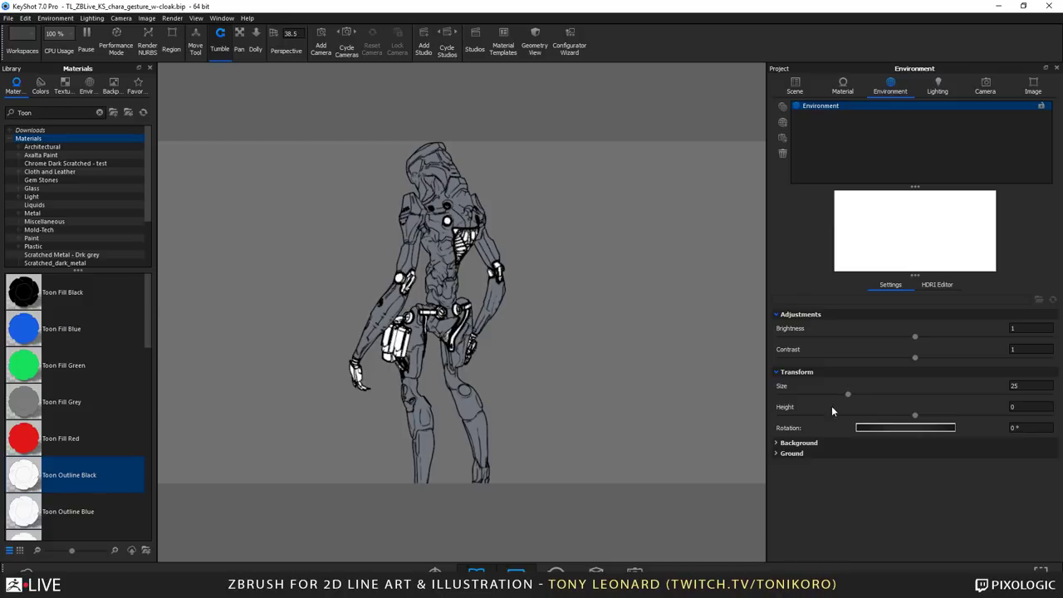
pyautogui.click(784, 442)
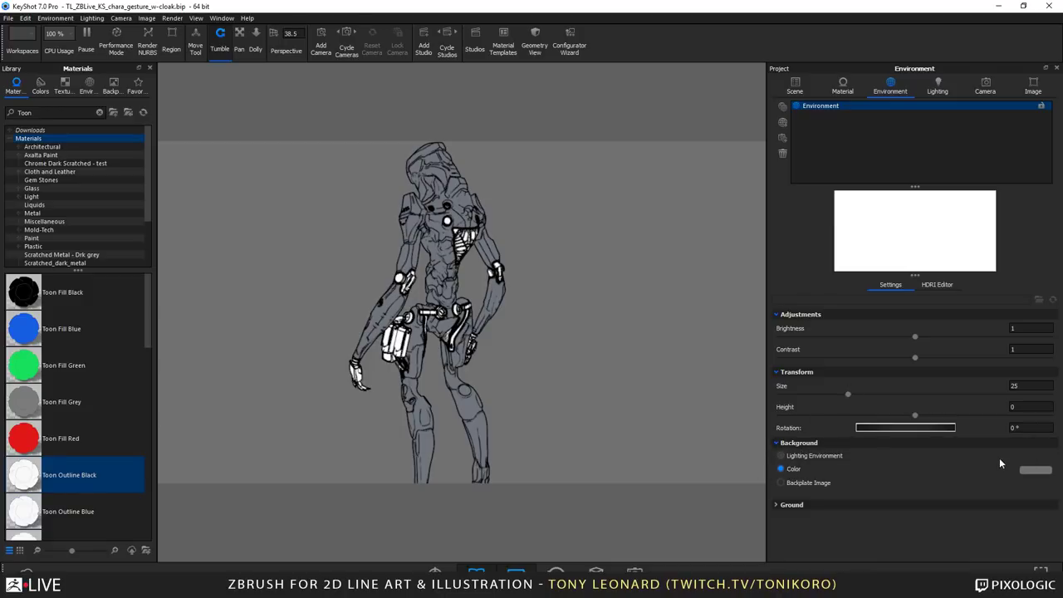
pyautogui.click(1024, 470)
pyautogui.moveTo(970, 300); pyautogui.dragTo(879, 211)
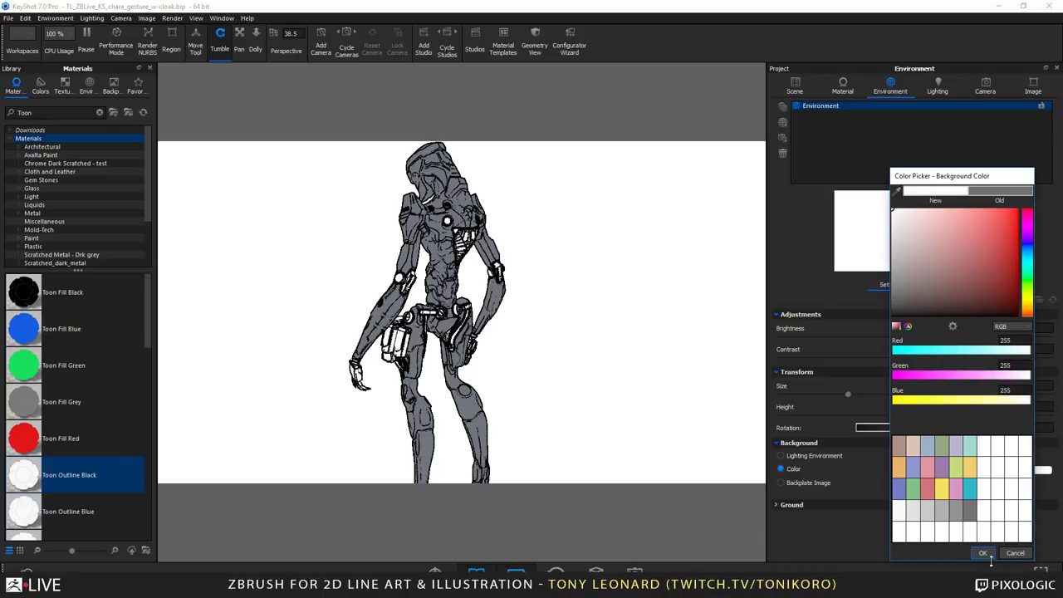
pyautogui.click(982, 553)
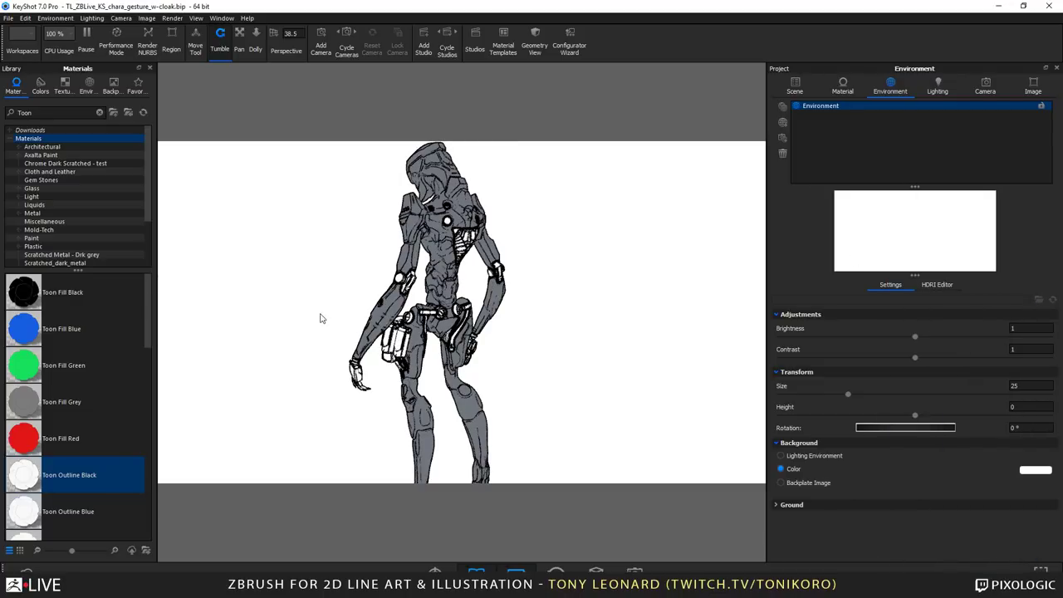
# - Examine the mech's full figure against the background from the front, three-quarter and side views
pyautogui.moveTo(449, 339); pyautogui.dragTo(553, 339)
pyautogui.moveTo(482, 342); pyautogui.dragTo(503, 354)
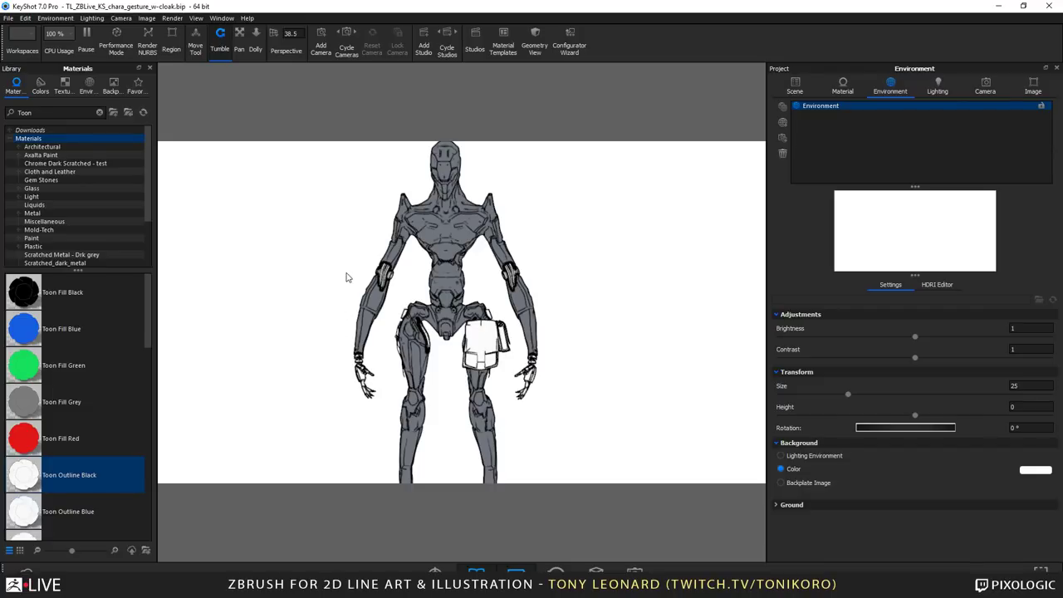
pyautogui.moveTo(336, 286); pyautogui.dragTo(388, 300)
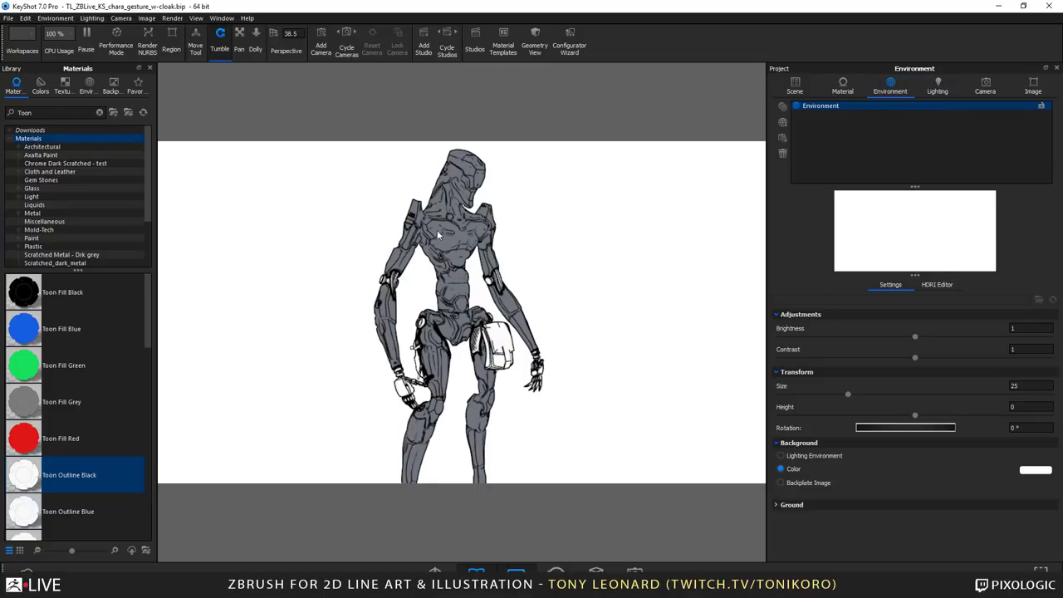
pyautogui.moveTo(438, 233); pyautogui.dragTo(358, 221)
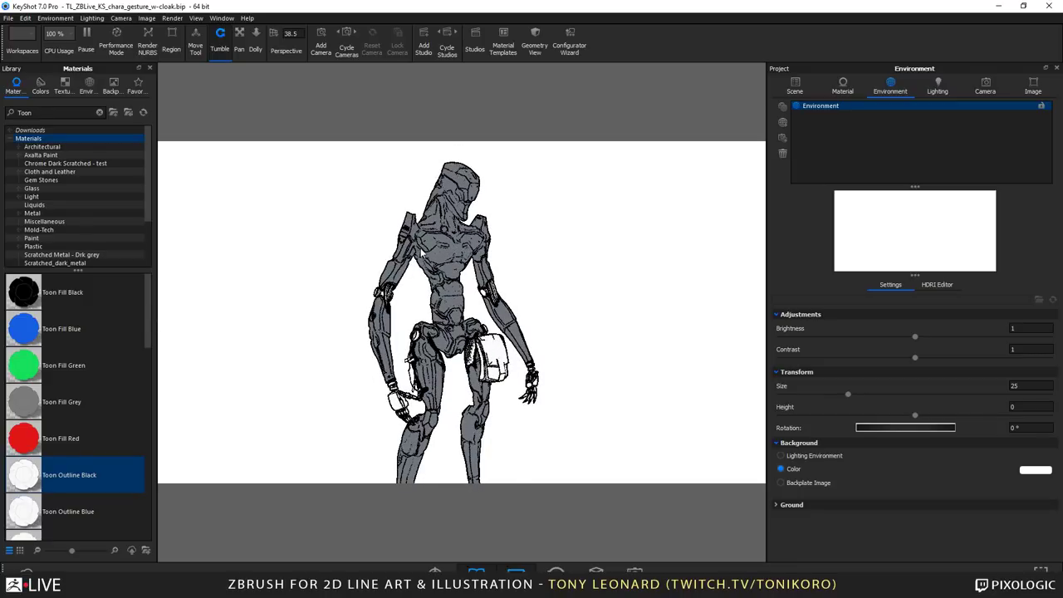
pyautogui.moveTo(463, 241); pyautogui.dragTo(460, 270)
pyautogui.scroll(2, 459, 272)
pyautogui.moveTo(455, 286); pyautogui.dragTo(447, 323, button='middle')
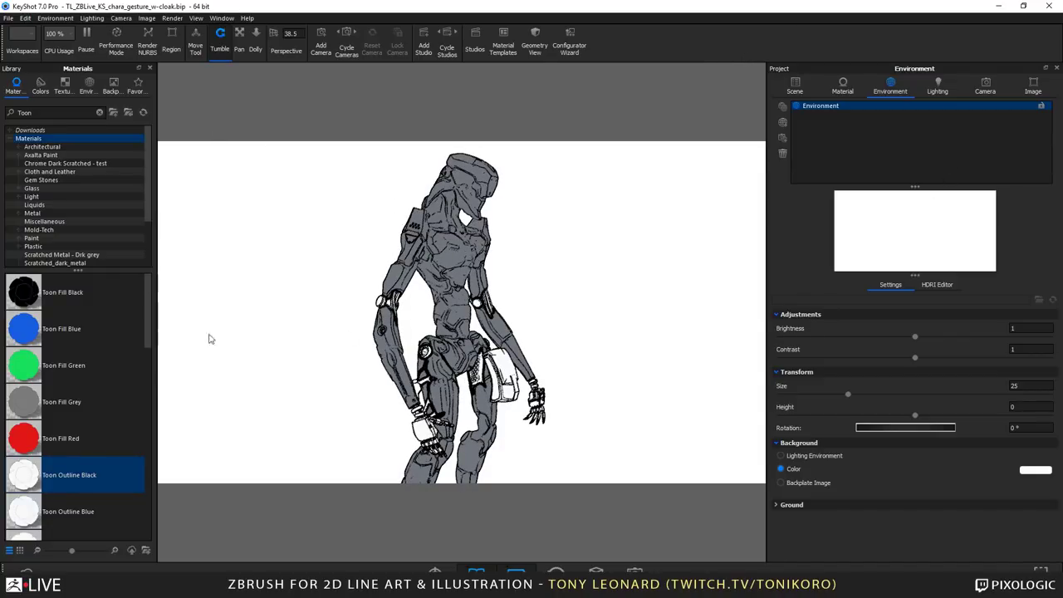
pyautogui.moveTo(656, 362); pyautogui.dragTo(526, 400)
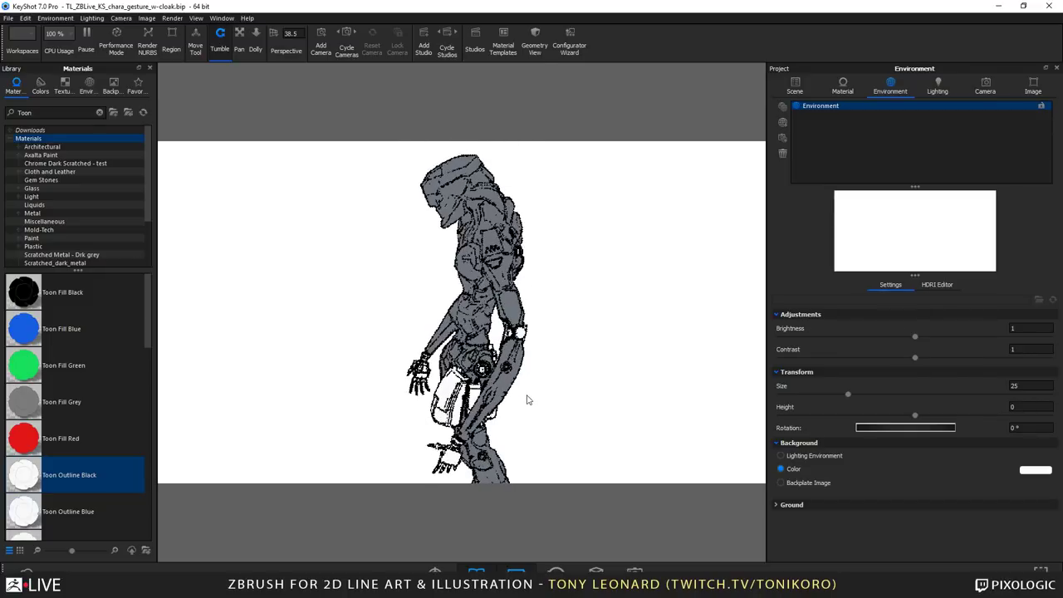
pyautogui.moveTo(372, 393); pyautogui.dragTo(405, 380)
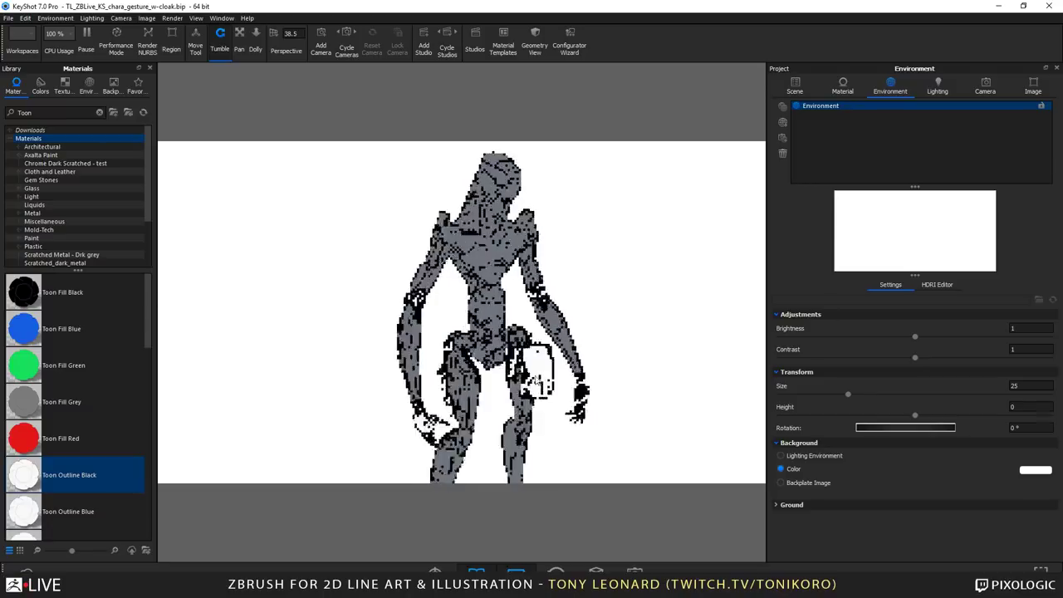
pyautogui.moveTo(445, 366); pyautogui.dragTo(427, 358, button='middle')
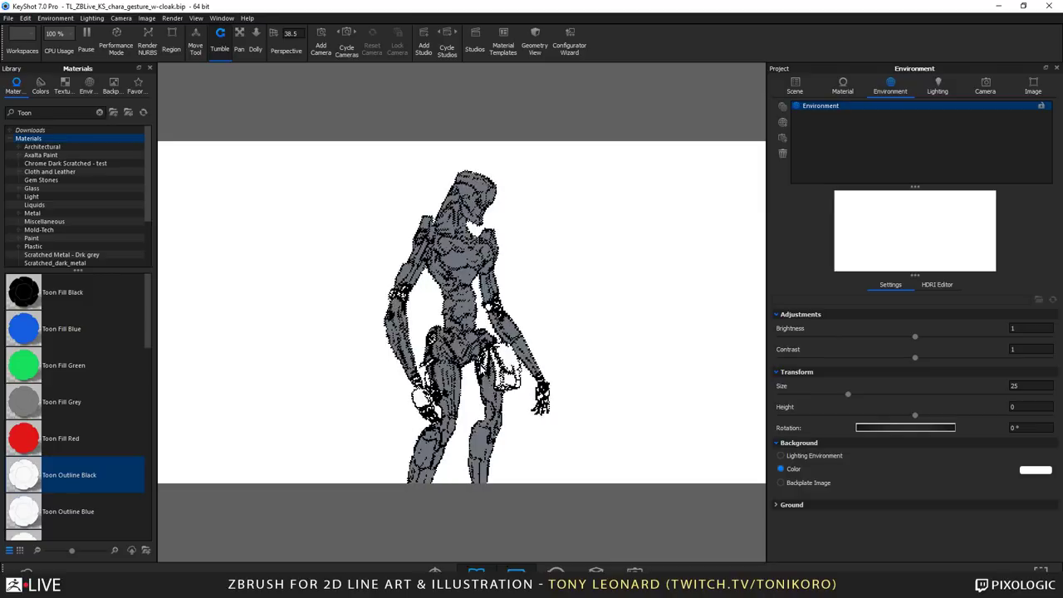
# - Inspect the line work on the mech's torso, arms and hip bags up close from both three-quarter sides
pyautogui.scroll(2, 461, 312)
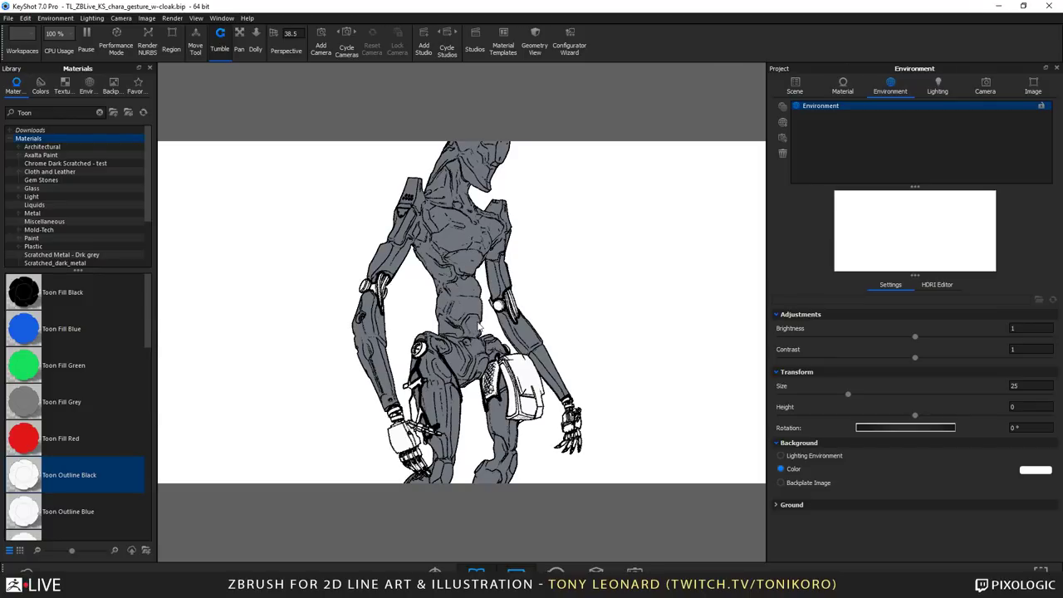
pyautogui.moveTo(479, 328); pyautogui.dragTo(488, 303)
pyautogui.scroll(3, 477, 292)
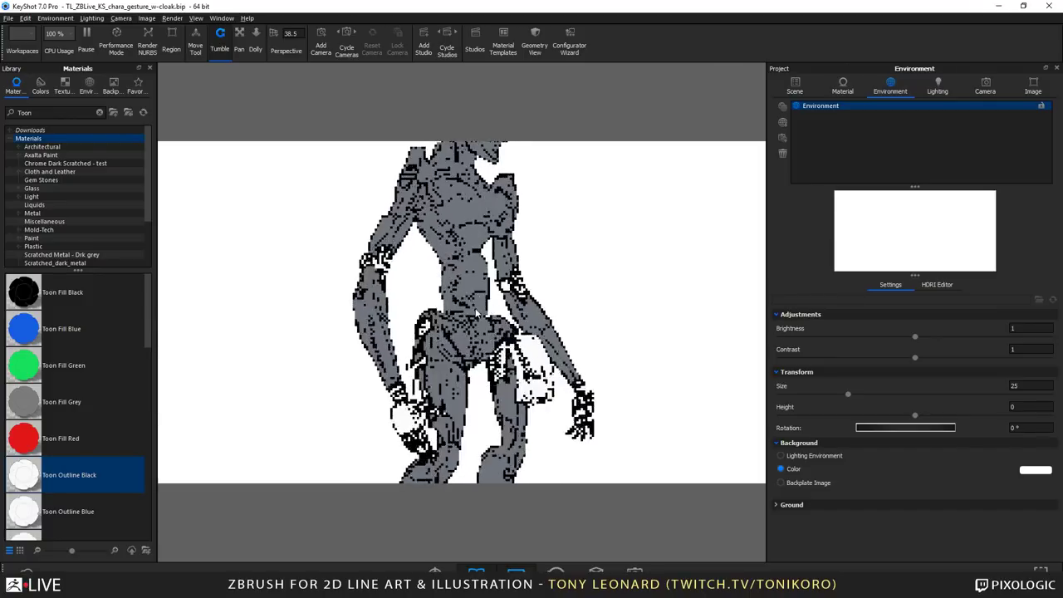
pyautogui.moveTo(476, 331); pyautogui.dragTo(477, 316, button='middle')
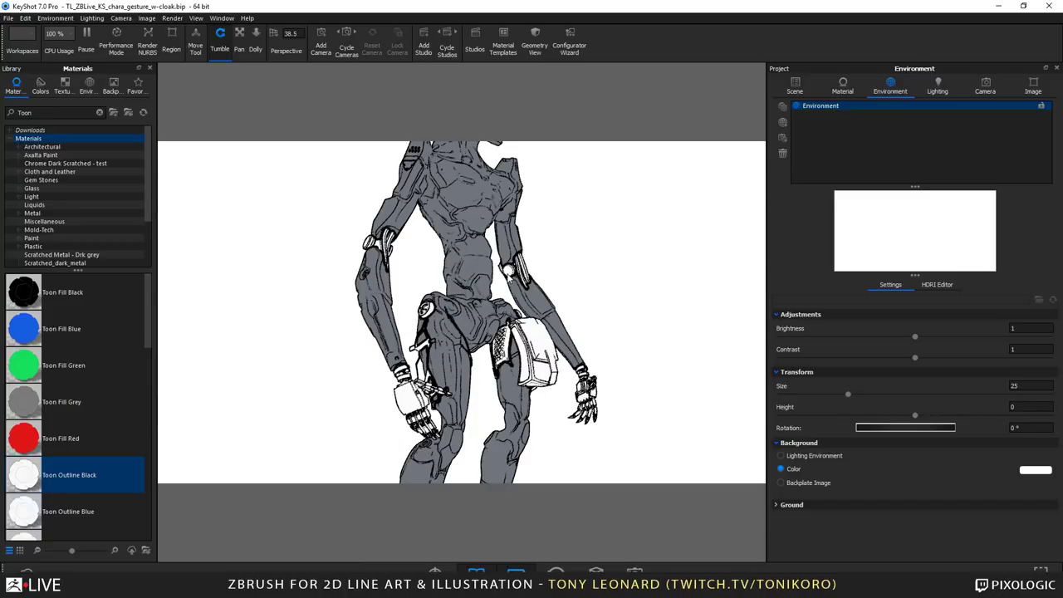
pyautogui.moveTo(544, 289); pyautogui.dragTo(470, 309)
pyautogui.moveTo(558, 311); pyautogui.dragTo(498, 309)
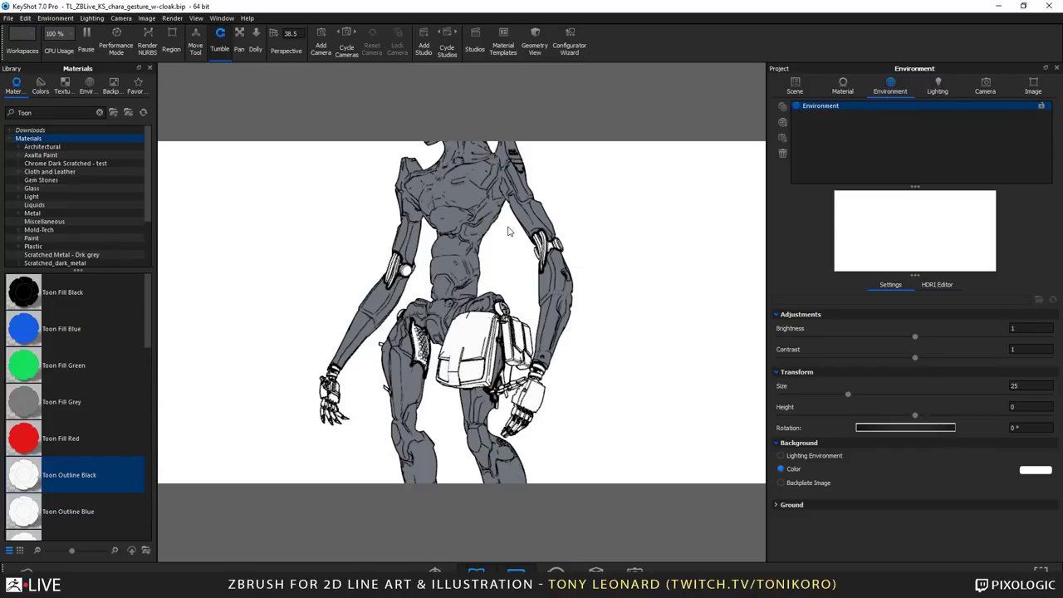
pyautogui.moveTo(492, 239); pyautogui.dragTo(493, 260)
pyautogui.moveTo(488, 262); pyautogui.dragTo(484, 254, button='middle')
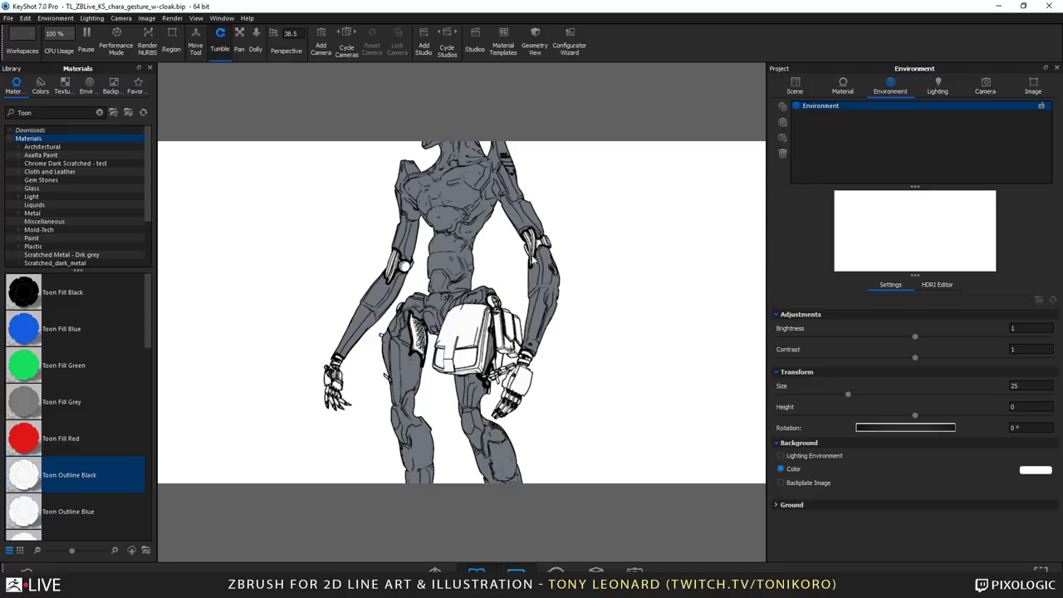
pyautogui.moveTo(542, 256); pyautogui.dragTo(540, 262)
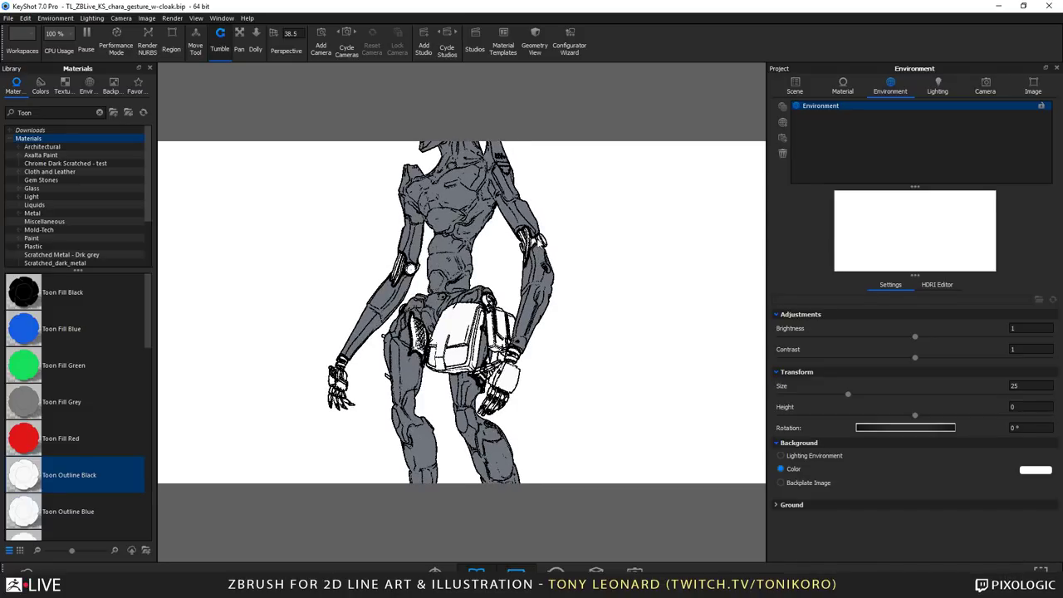
# - Inspect the line work on the mech's arms, pouches and exposed side from several three-quarter angles
pyautogui.moveTo(531, 242); pyautogui.dragTo(521, 281)
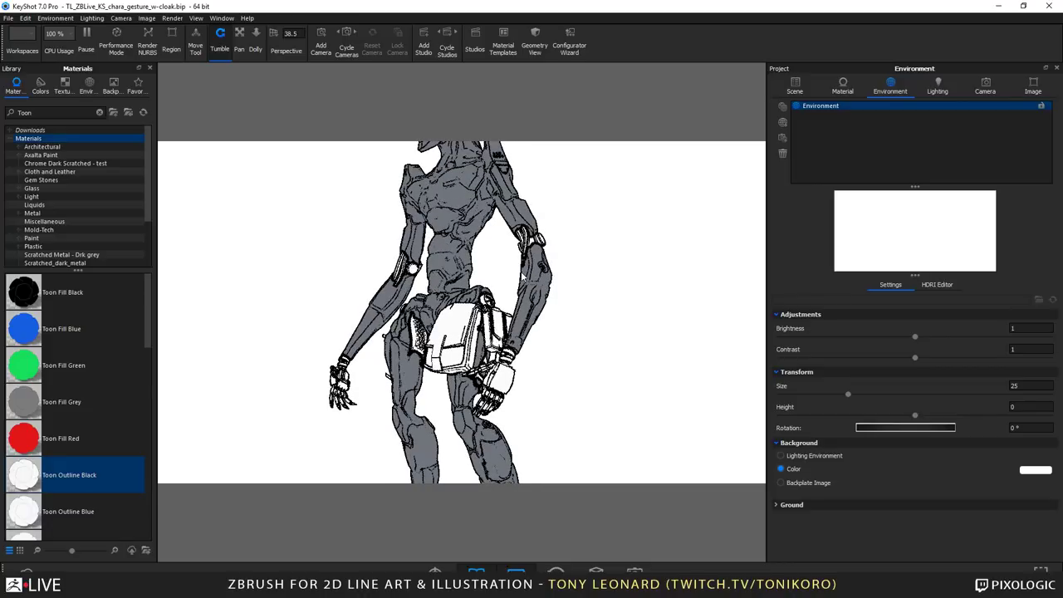
pyautogui.moveTo(540, 256); pyautogui.dragTo(538, 267)
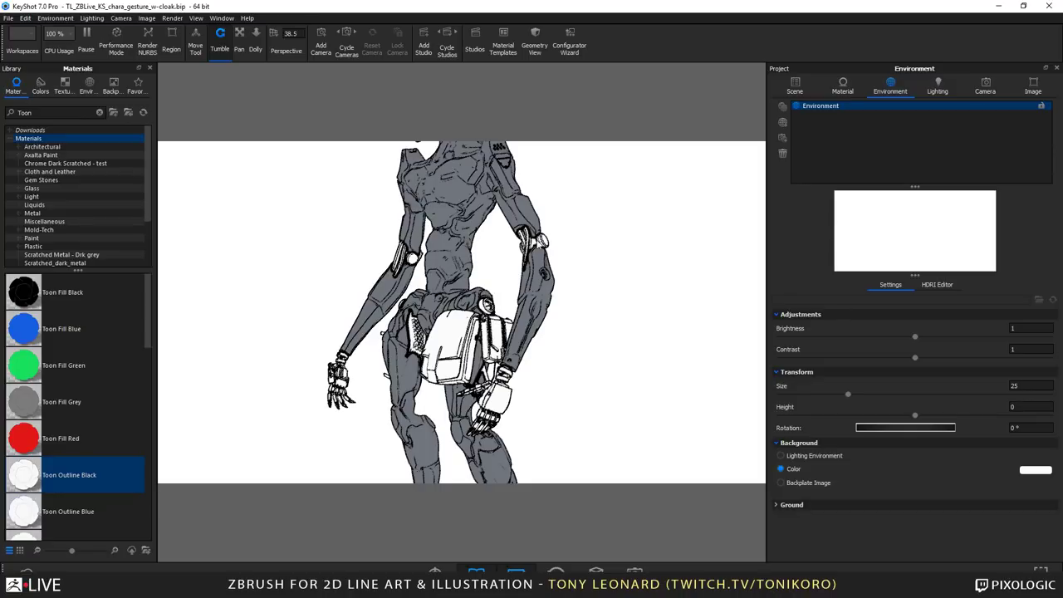
pyautogui.moveTo(520, 241); pyautogui.dragTo(484, 276)
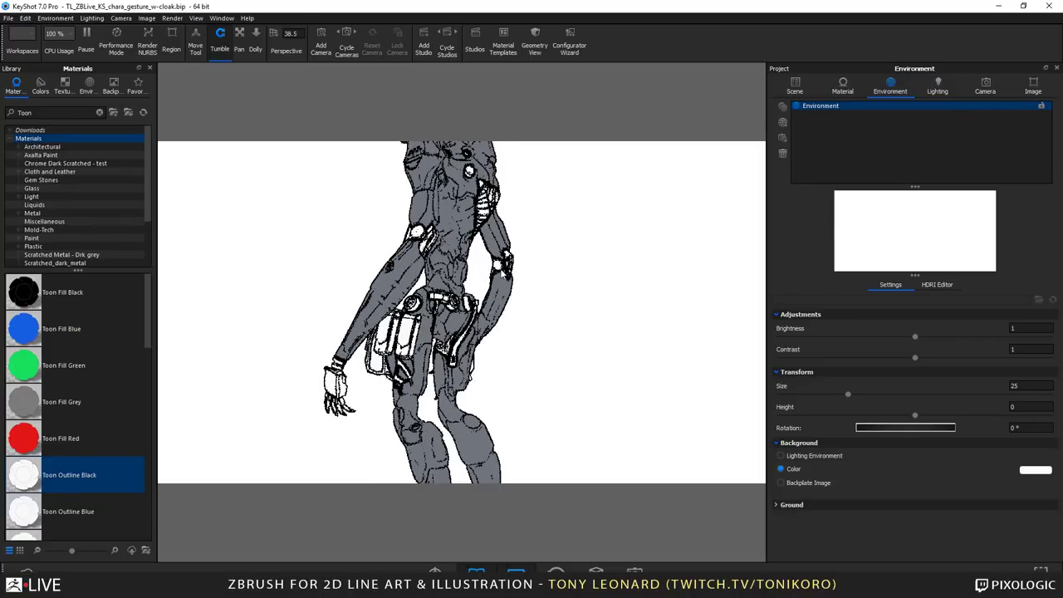
pyautogui.moveTo(416, 253); pyautogui.dragTo(416, 297)
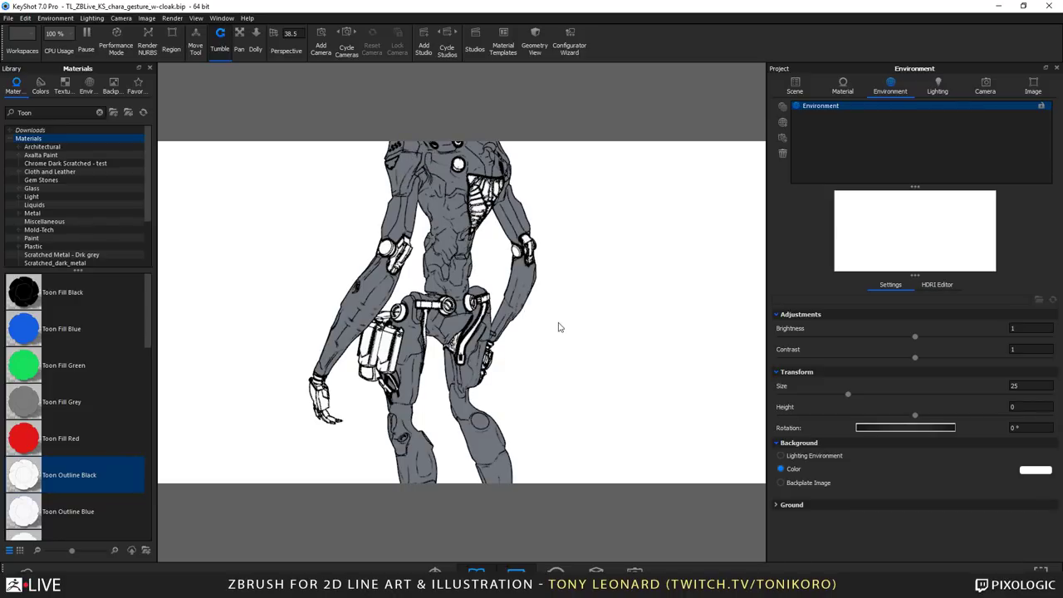
pyautogui.moveTo(560, 327); pyautogui.dragTo(541, 354)
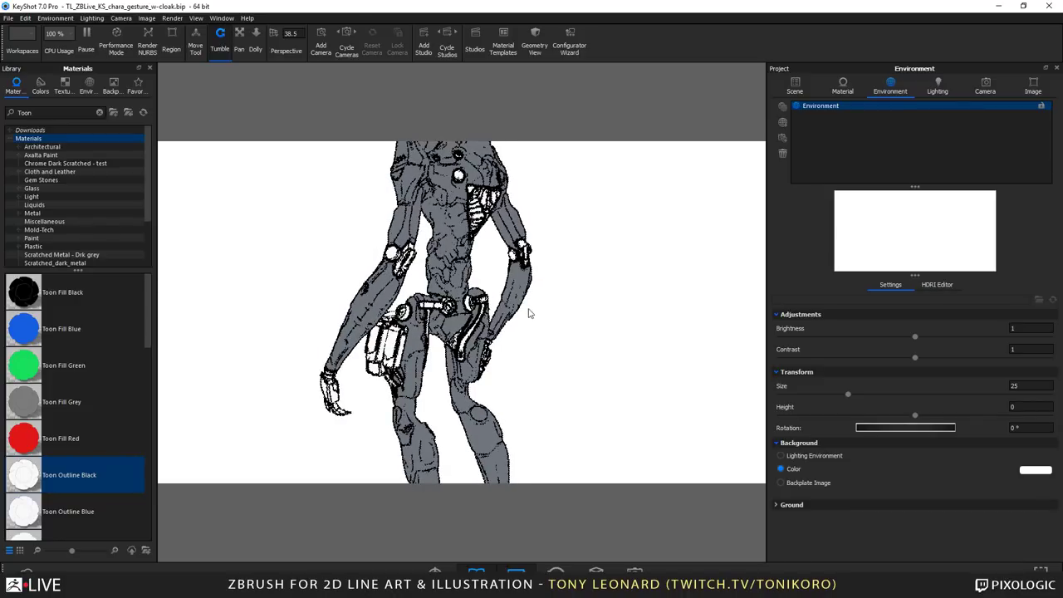
pyautogui.moveTo(525, 310); pyautogui.dragTo(523, 317, button='middle')
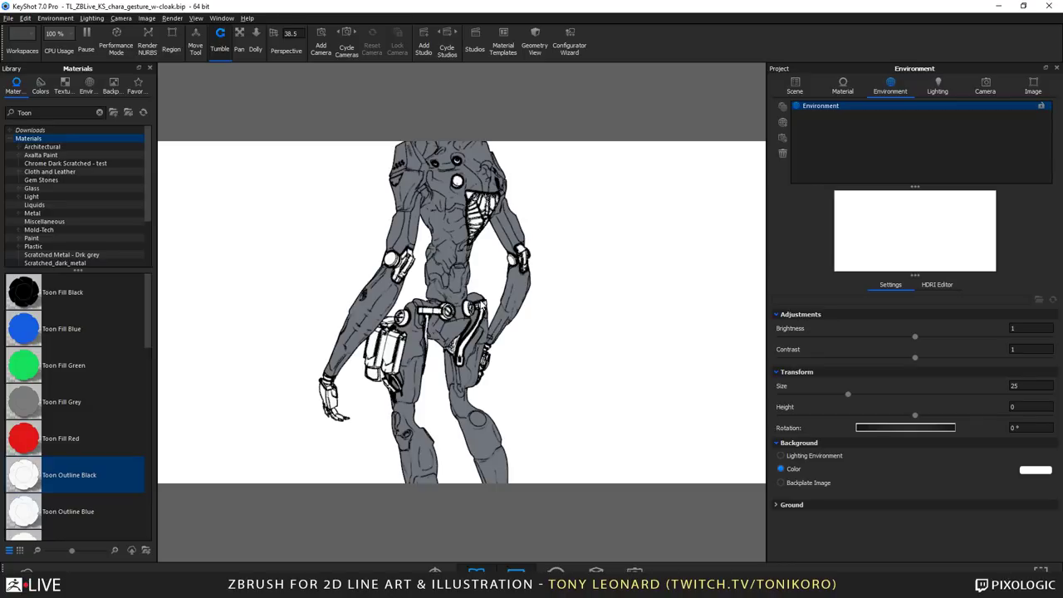
# - Examine the mech's legs and whole blue-grey figure from head to feet at a distance
pyautogui.scroll(-2, 475, 332)
pyautogui.moveTo(475, 334); pyautogui.dragTo(471, 277, button='middle')
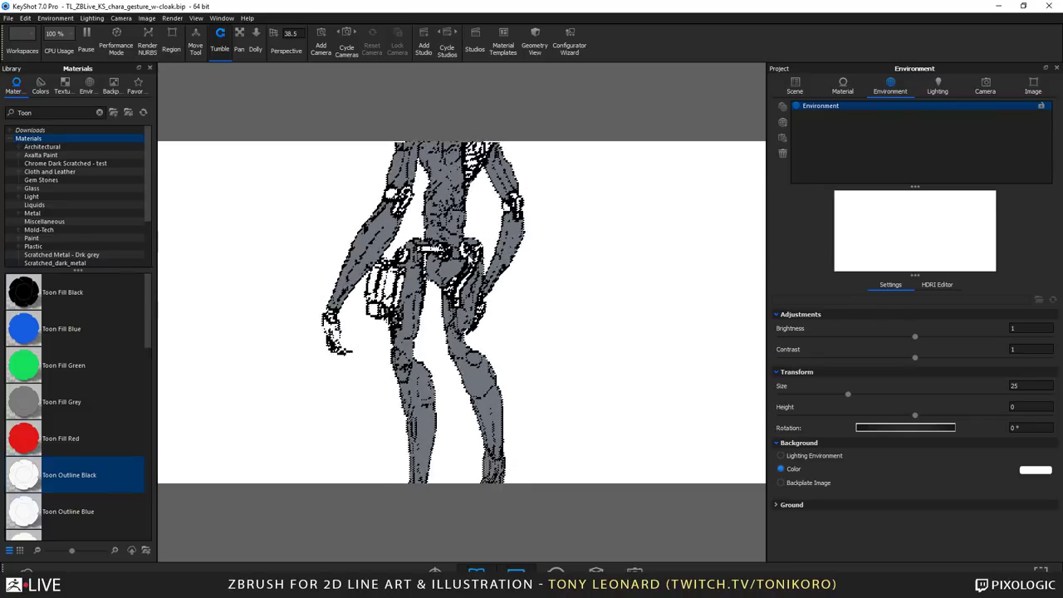
pyautogui.scroll(-2, 454, 329)
pyautogui.scroll(-3, 454, 330)
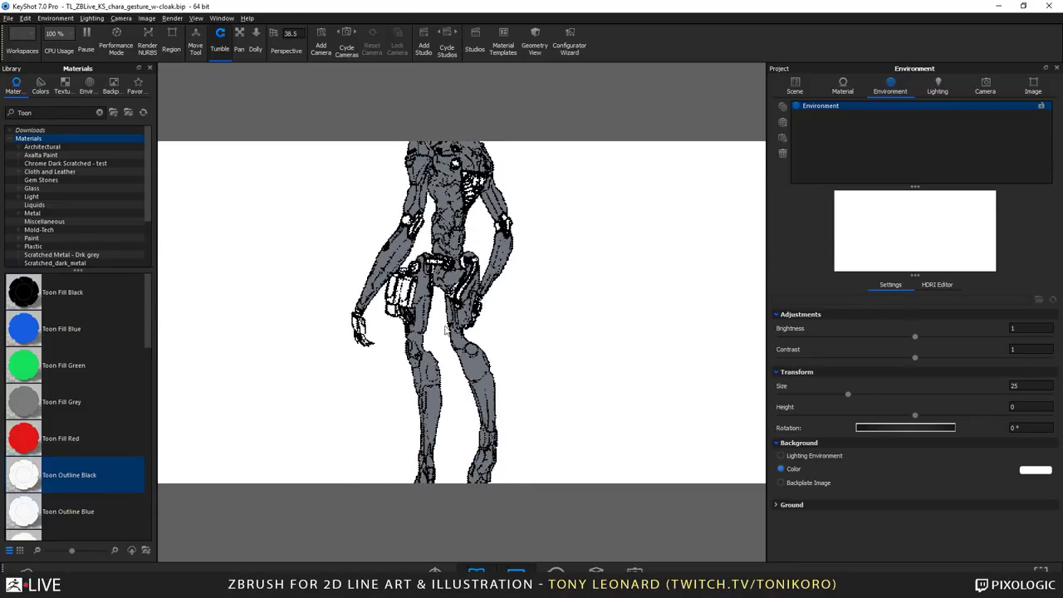
pyautogui.scroll(-5, 420, 318)
pyautogui.moveTo(454, 329); pyautogui.dragTo(437, 303)
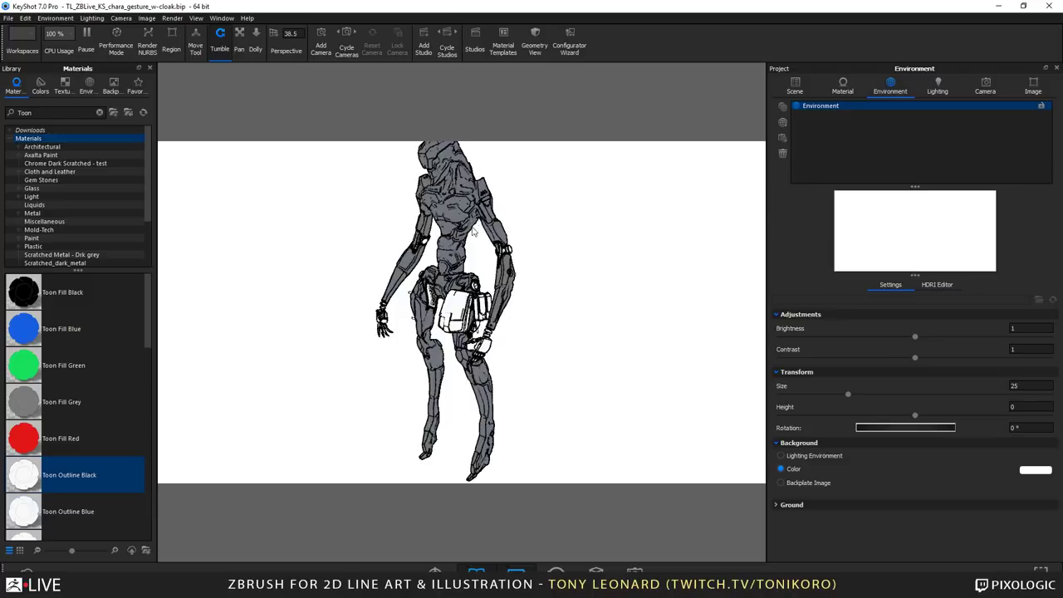
pyautogui.moveTo(463, 239); pyautogui.dragTo(453, 220)
pyautogui.scroll(-2, 460, 242)
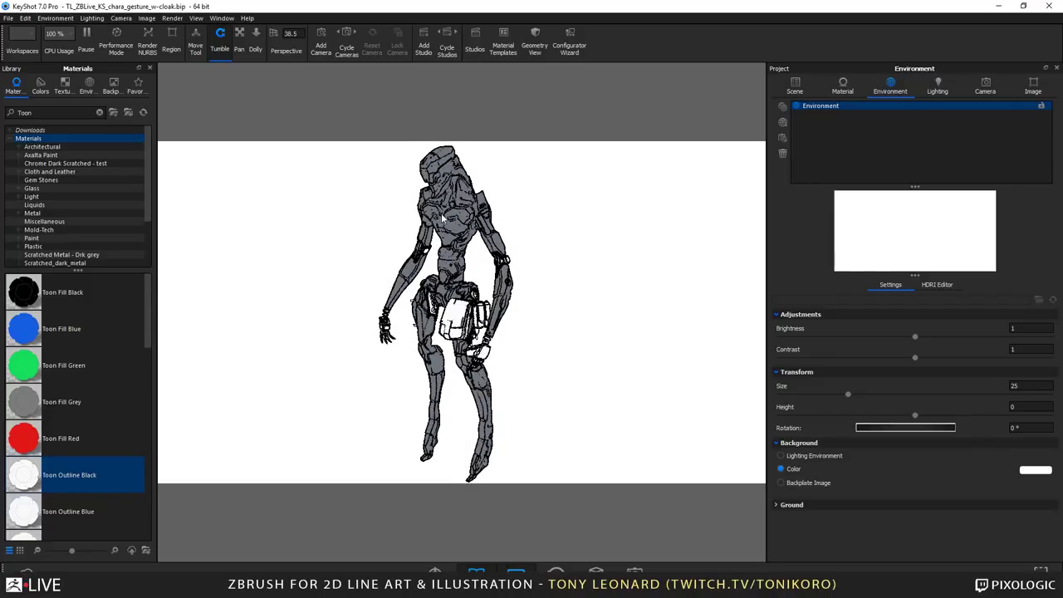
# - Set the base colour of the main mech body's toon material to pure white, RGB 255, 255, 255
pyautogui.moveTo(335, 237); pyautogui.dragTo(416, 273)
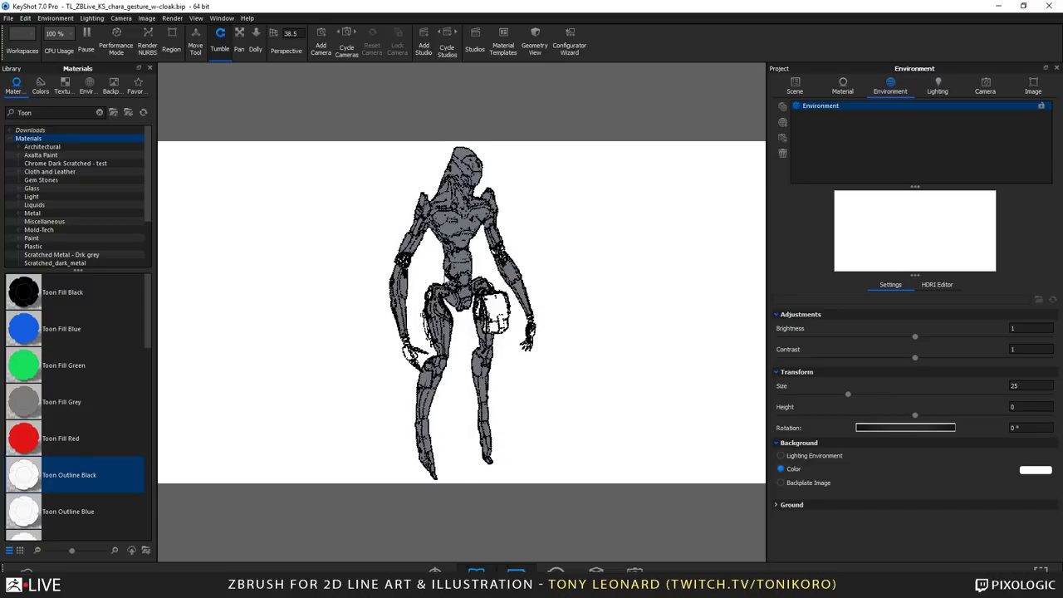
pyautogui.rightClick(484, 216)
pyautogui.click(510, 222)
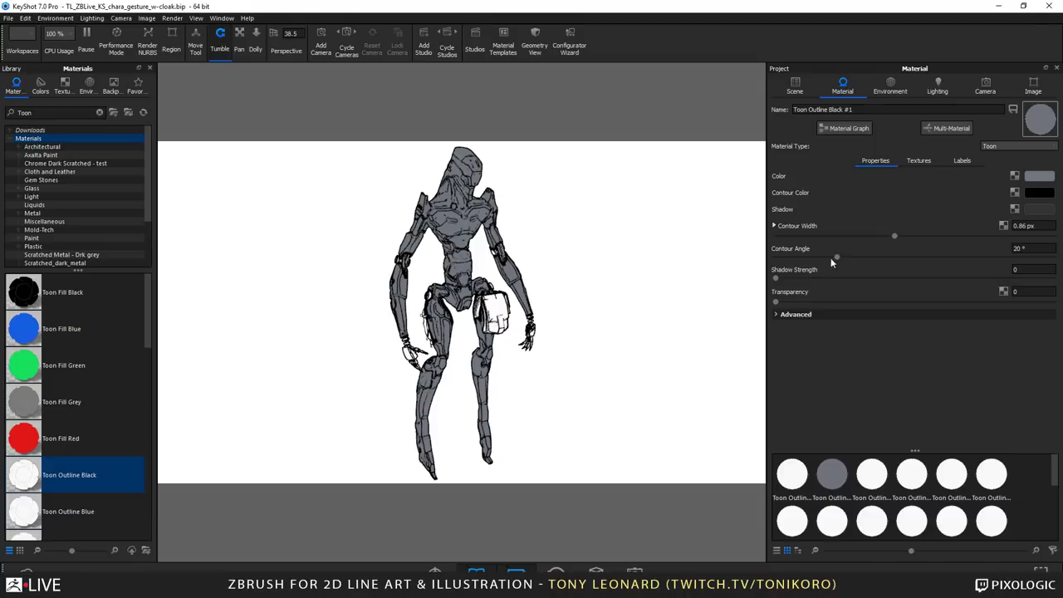
pyautogui.click(1033, 176)
pyautogui.moveTo(916, 222); pyautogui.dragTo(870, 193)
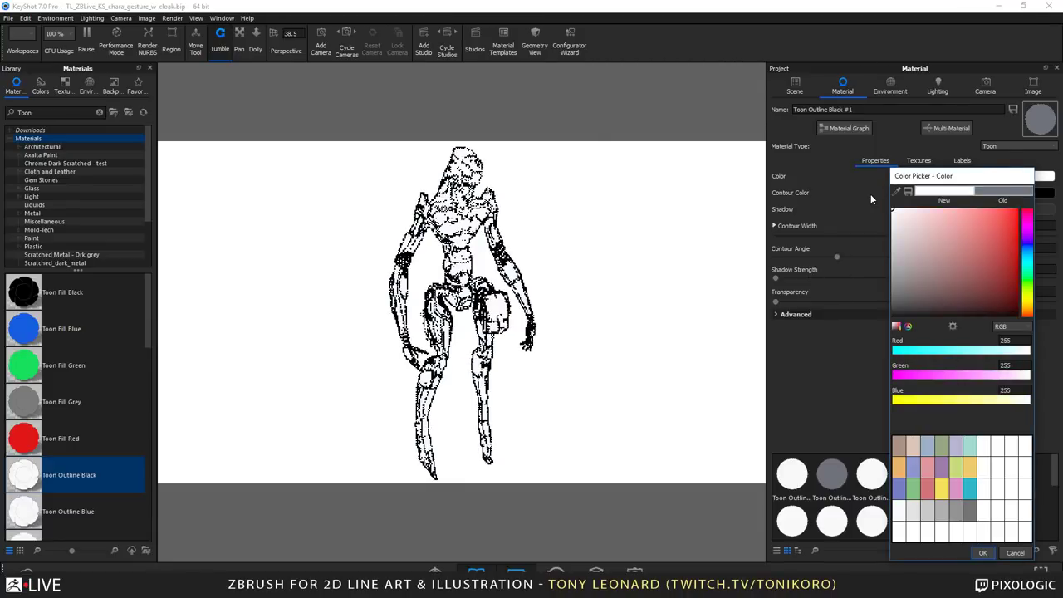
pyautogui.click(984, 551)
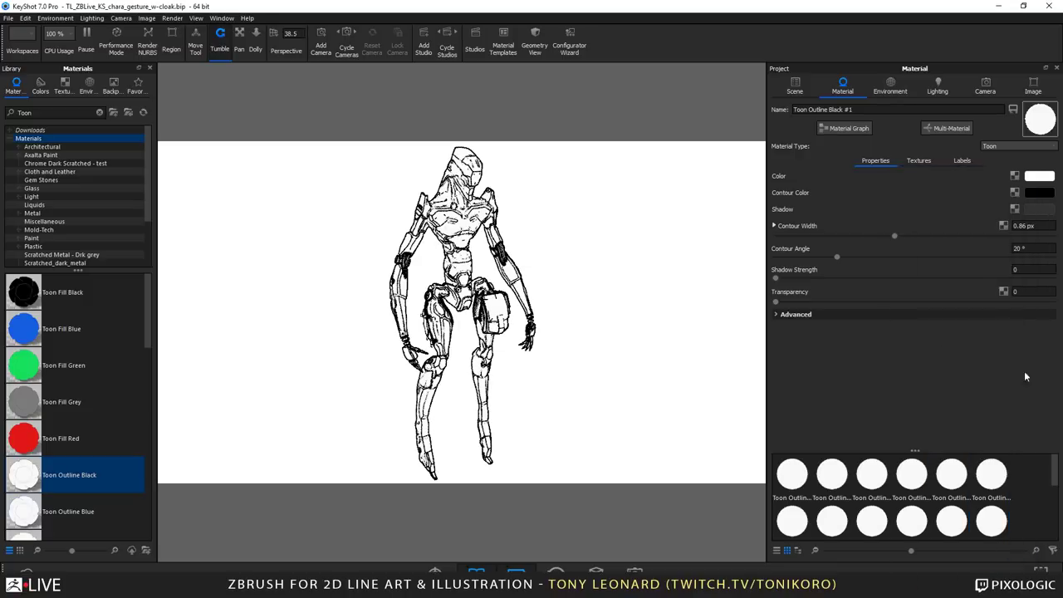
# - Frame the mech from the front on one side of the canvas and show its hidden cloak part
pyautogui.moveTo(438, 362); pyautogui.dragTo(294, 371)
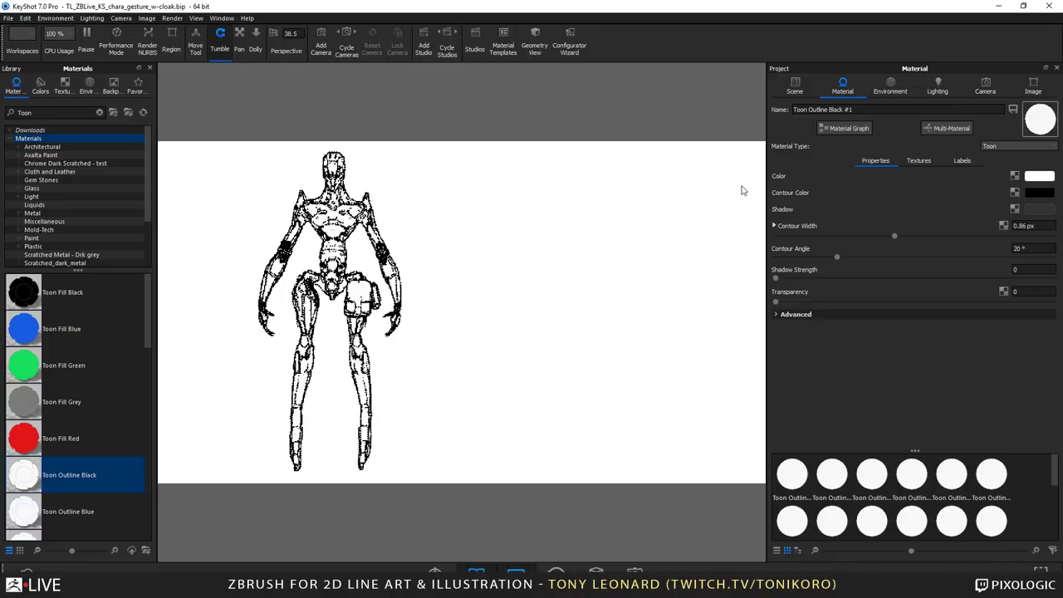
pyautogui.click(794, 85)
pyautogui.click(913, 145)
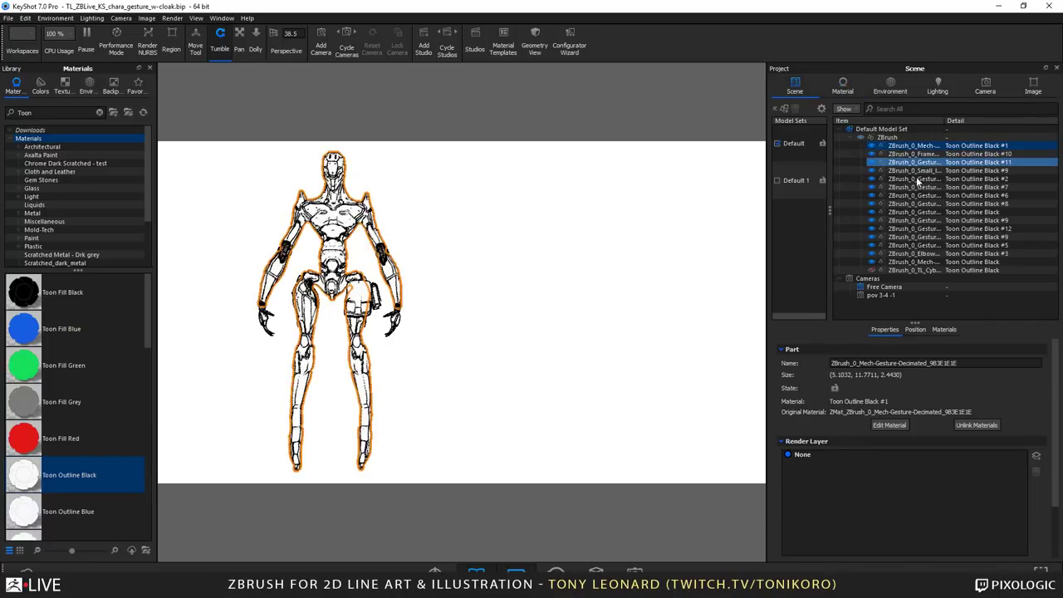
pyautogui.keyDown('shift'); pyautogui.click(880, 271); pyautogui.keyUp('shift')
pyautogui.click(872, 271)
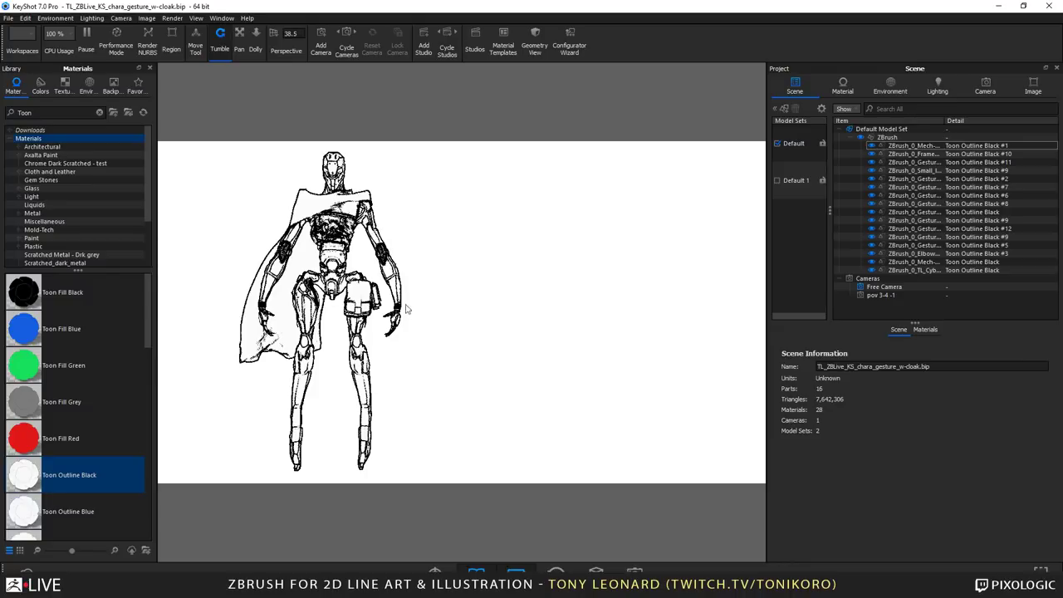
# - Collapse the ZBrush model group in the scene tree and duplicate the whole group
pyautogui.click(861, 138)
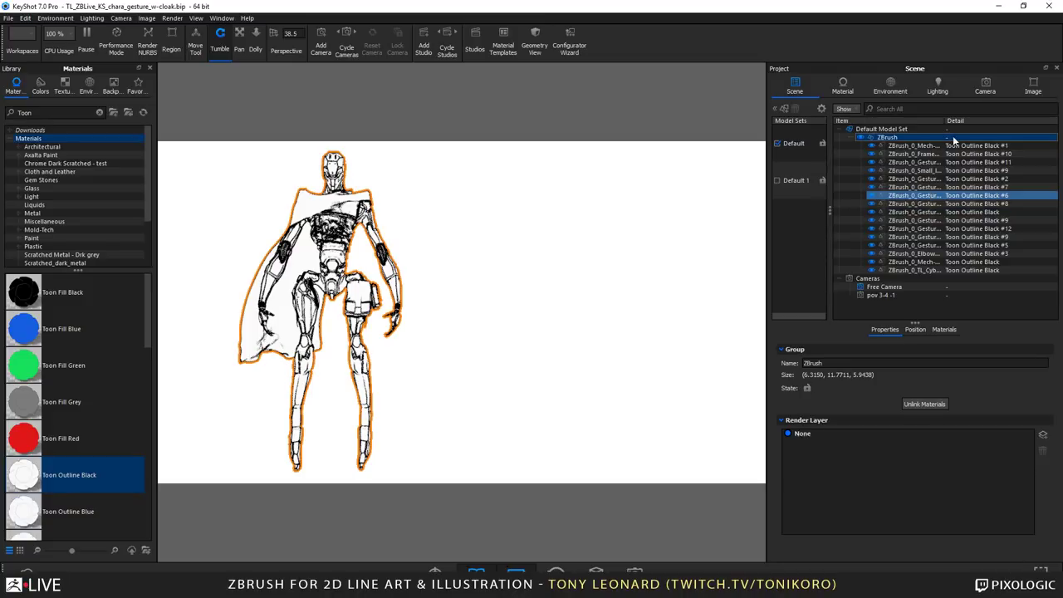
pyautogui.click(849, 136)
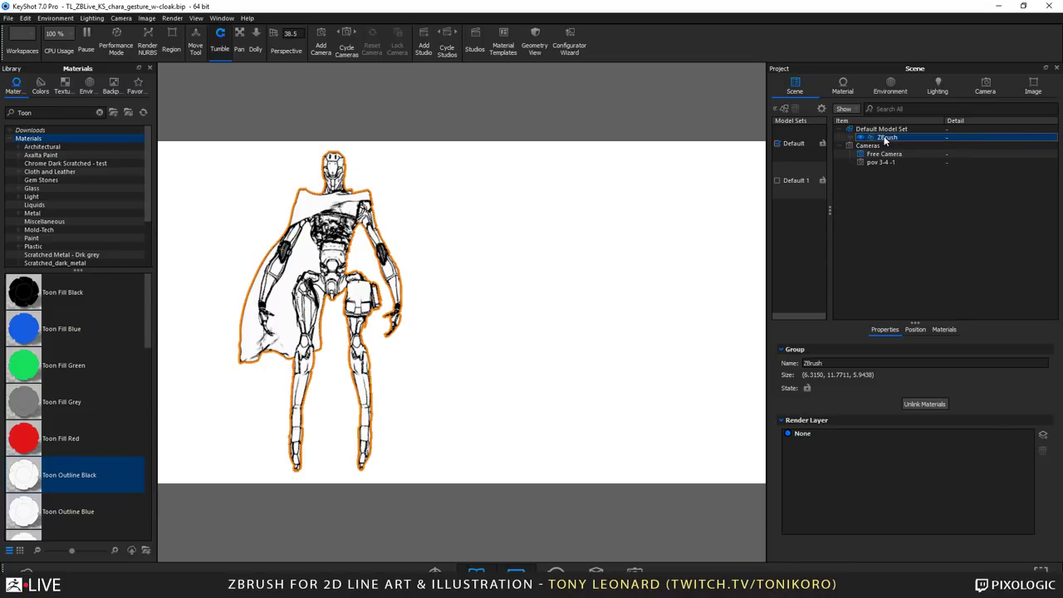
pyautogui.click(884, 140)
pyautogui.rightClick(886, 139)
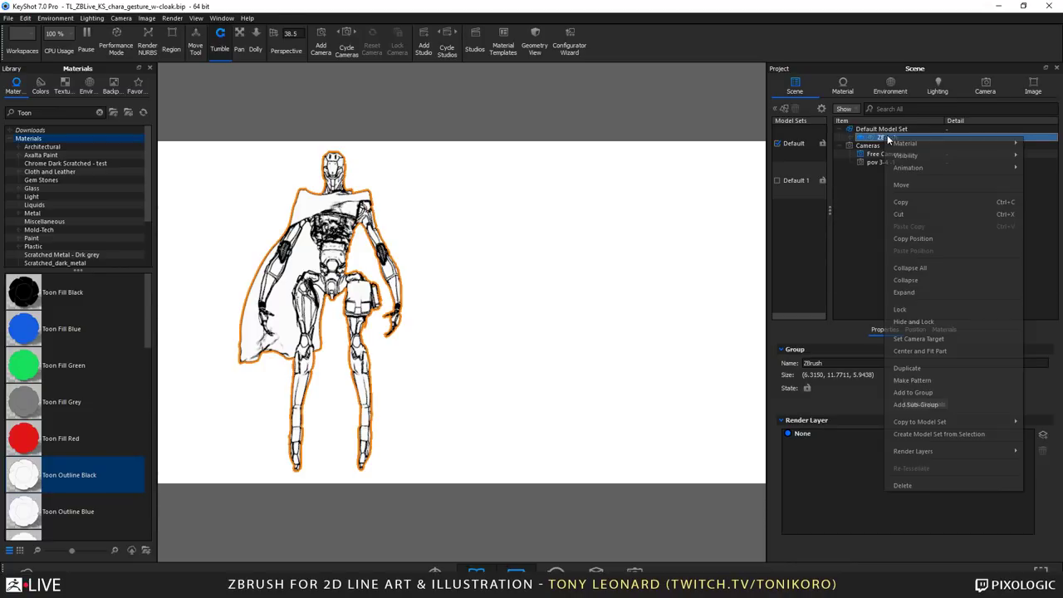
pyautogui.click(908, 279)
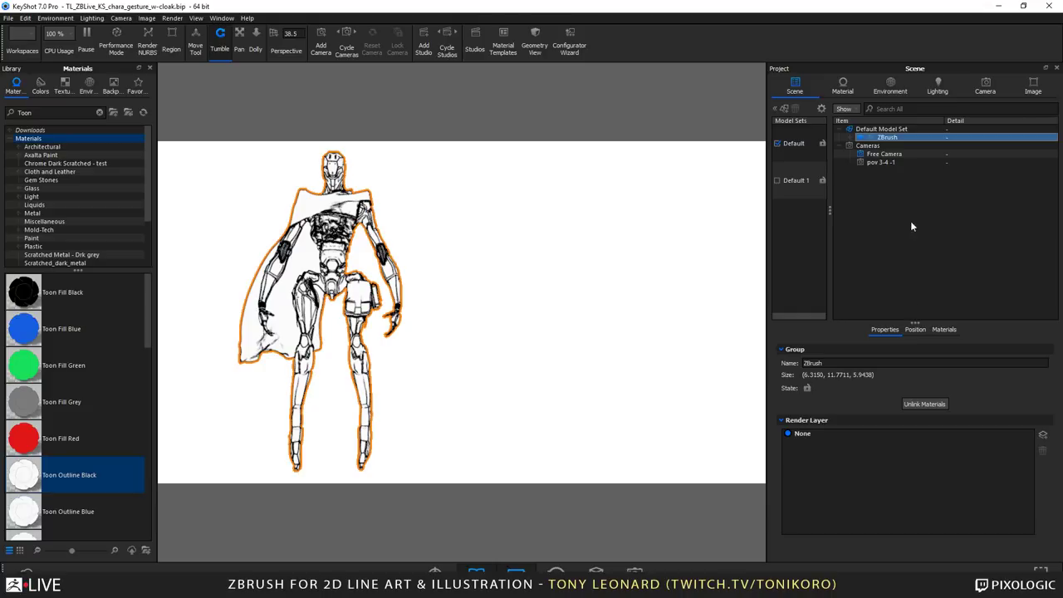
pyautogui.rightClick(900, 140)
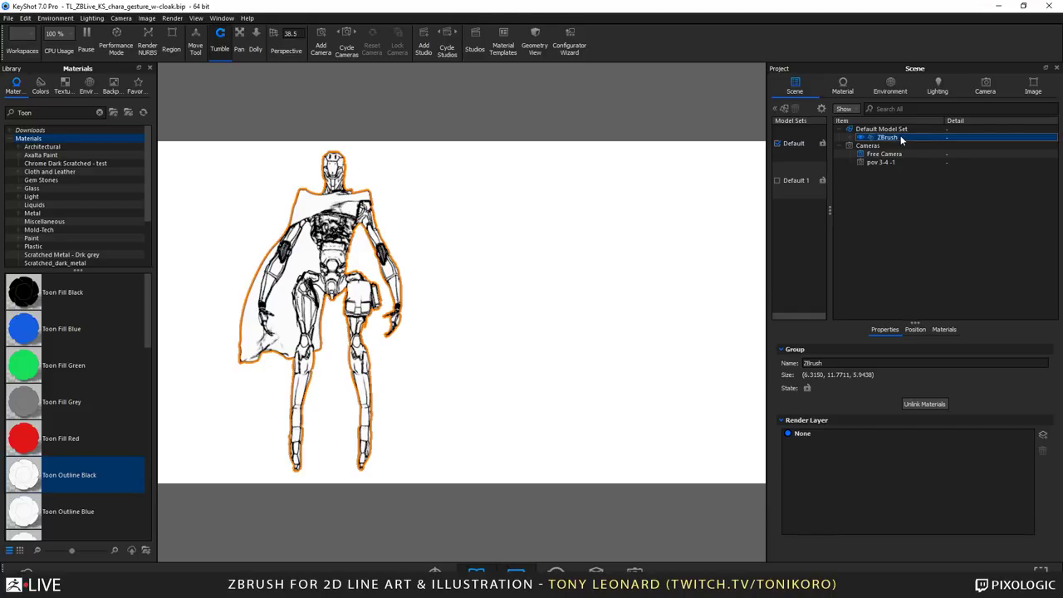
pyautogui.rightClick(887, 139)
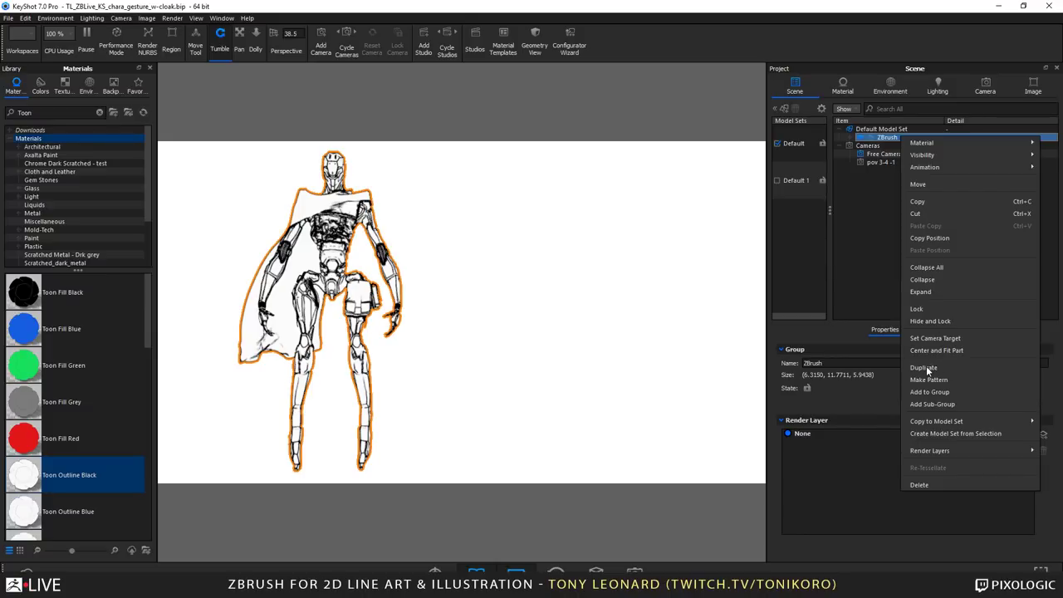
# - Switch to Marvelous Designer and close it, saving the cloak project on the Desktop as TL_mech-gesture_vest_2
pyautogui.hotkey('alt', 'Tab')
pyautogui.hotkey('alt', 'Tab')
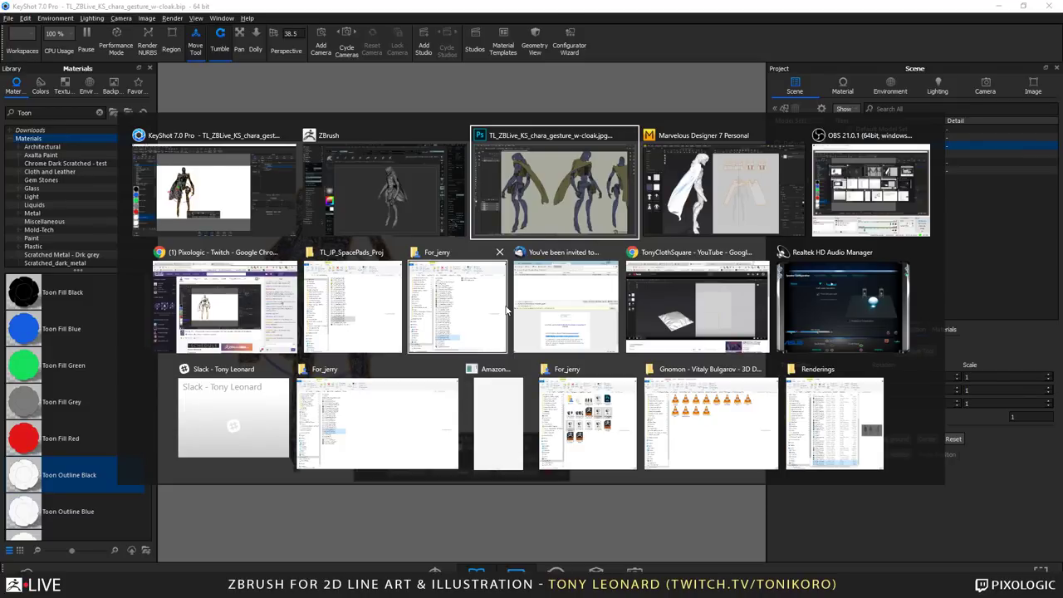
pyautogui.hotkey('alt', 'Tab')
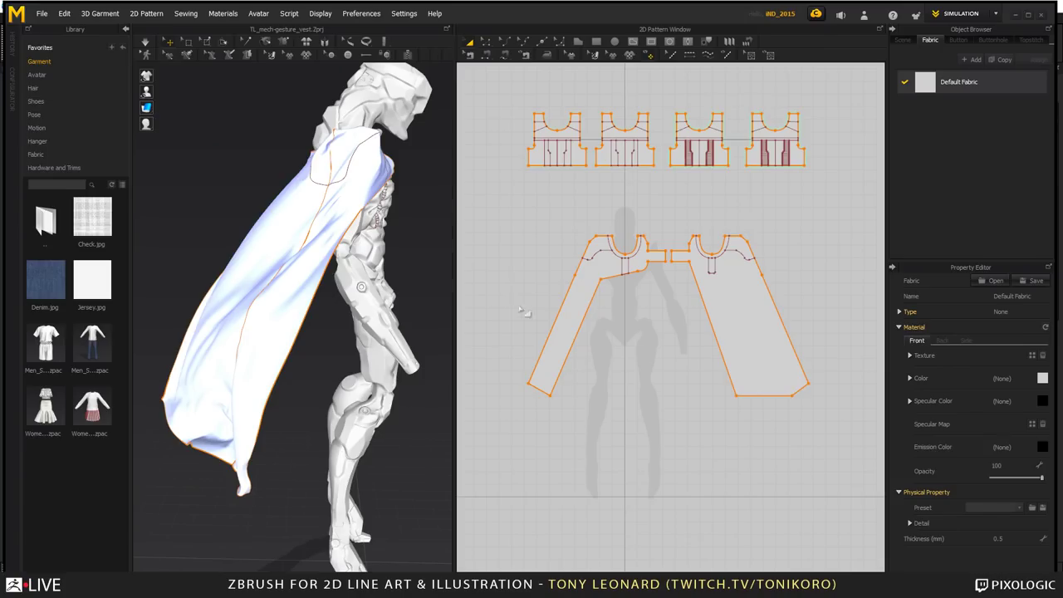
pyautogui.click(1042, 14)
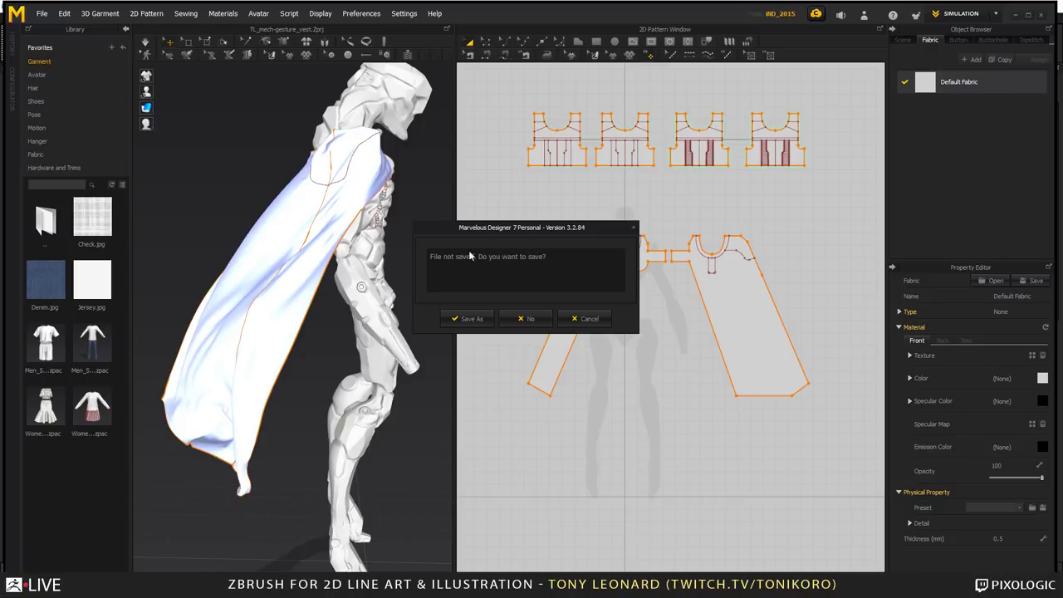
pyautogui.click(468, 319)
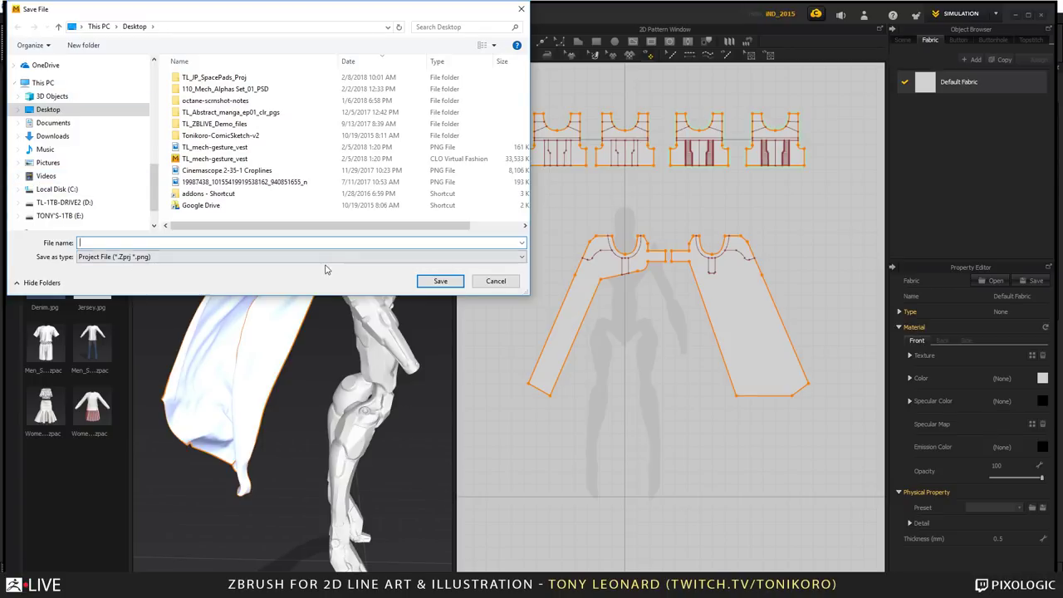
pyautogui.click(216, 160)
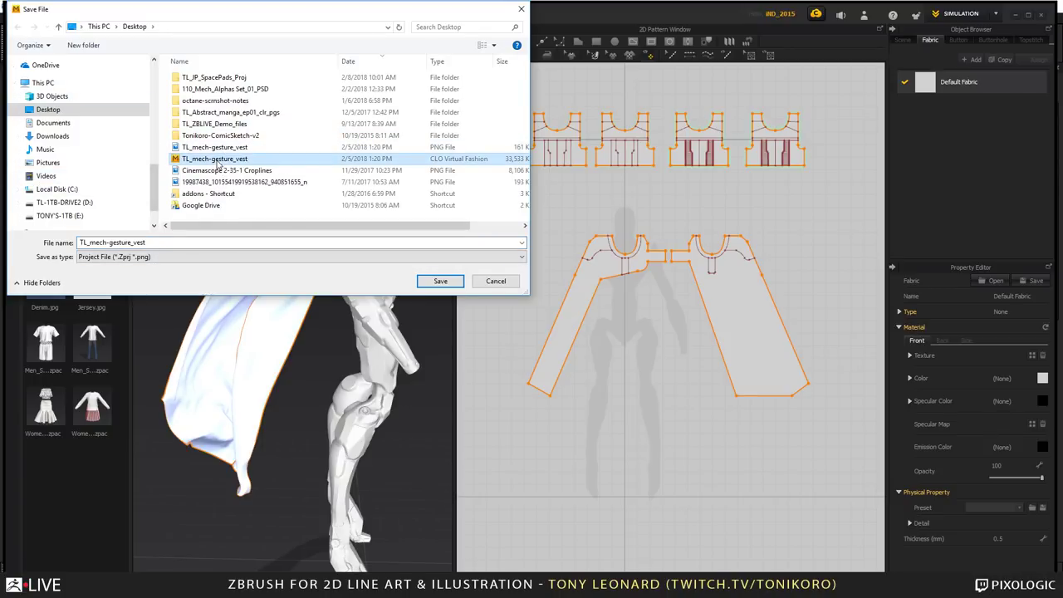
pyautogui.click(154, 241)
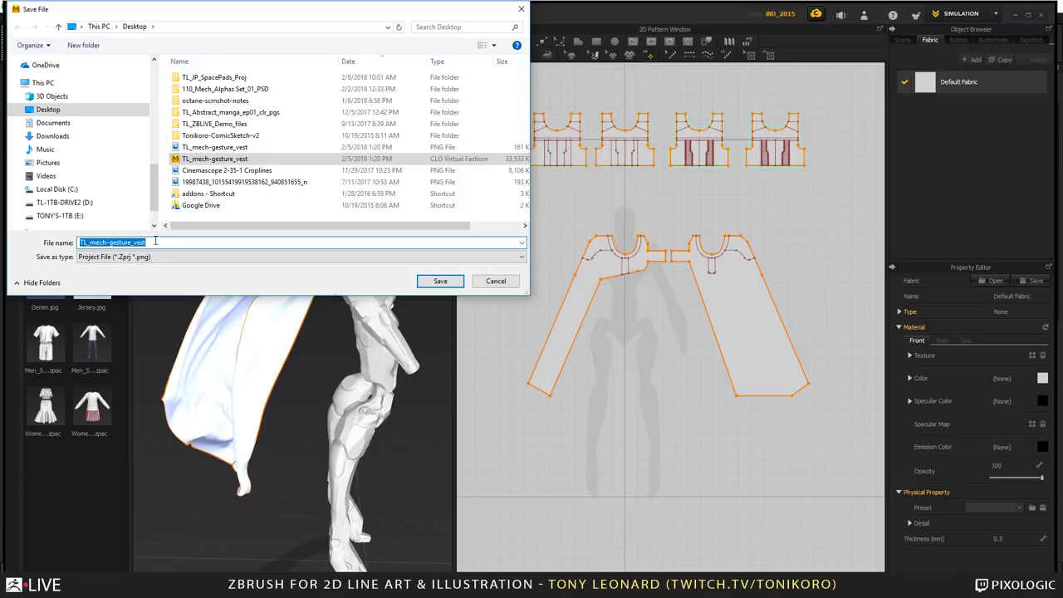
pyautogui.click(154, 241)
pyautogui.write('_2')
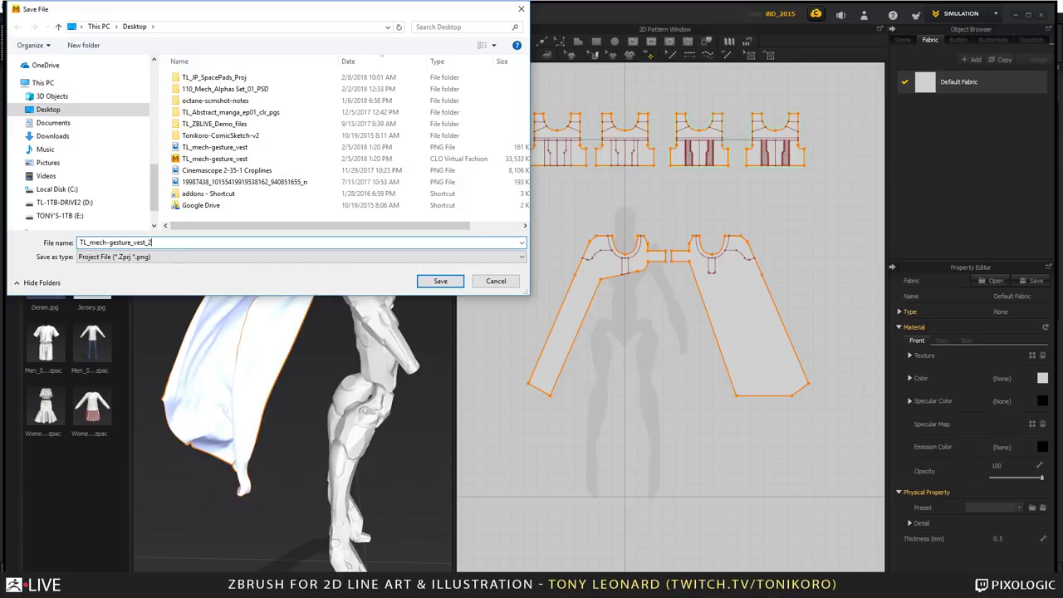
pyautogui.click(440, 281)
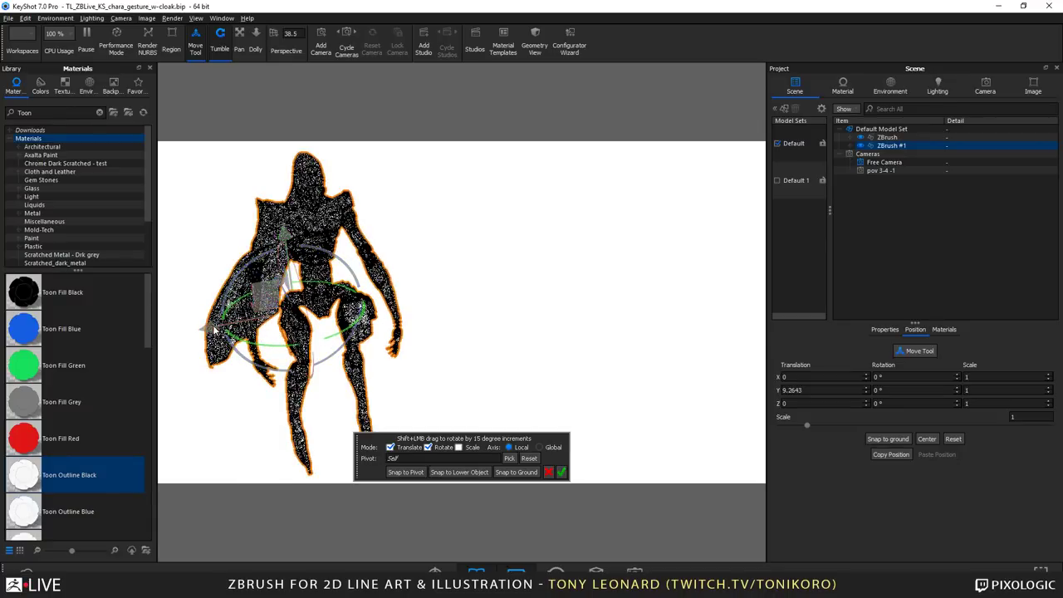
# - Move the duplicated mech beside the original to about X -6.94 and rotate it about -58° around the Y axis
pyautogui.moveTo(214, 330); pyautogui.dragTo(449, 330)
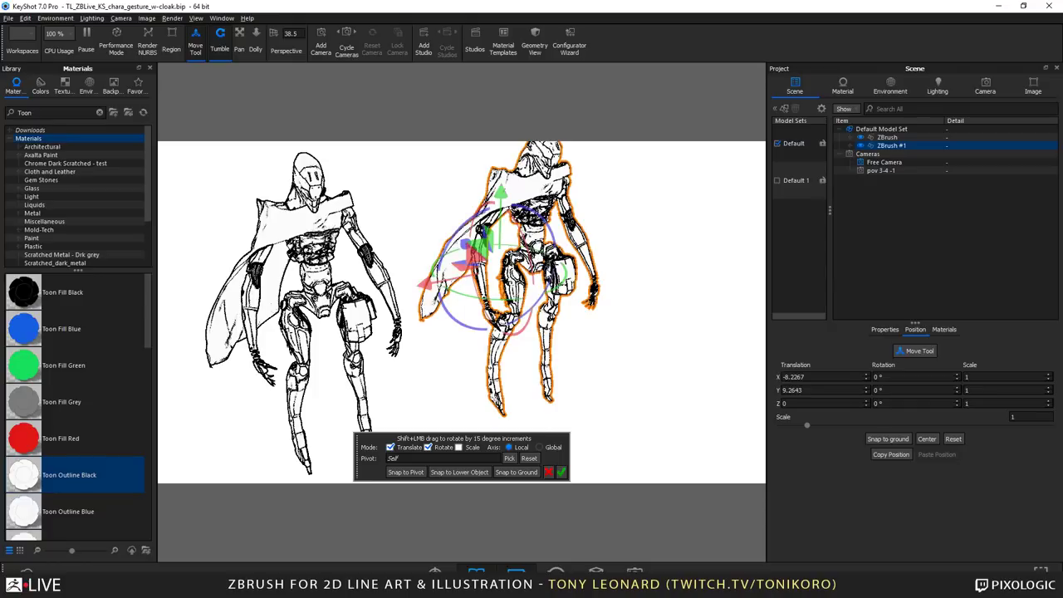
pyautogui.moveTo(510, 301); pyautogui.dragTo(379, 296)
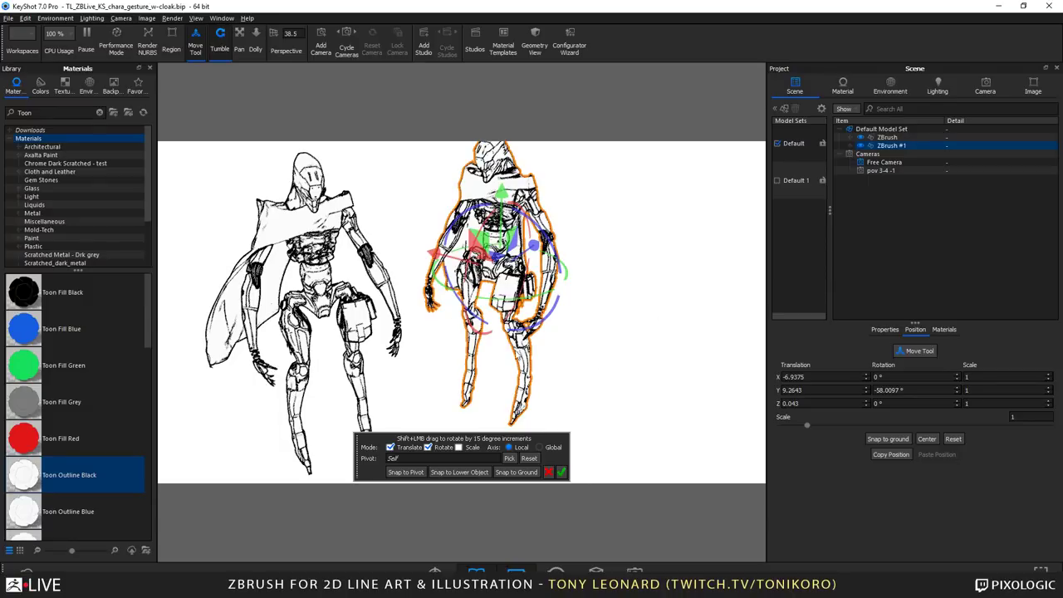
pyautogui.click(561, 474)
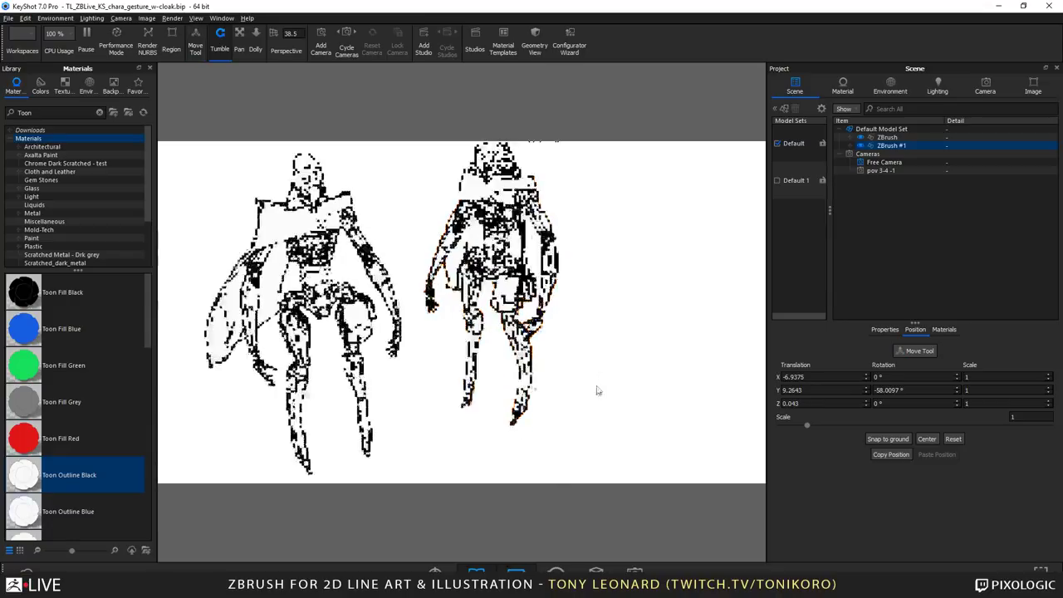
pyautogui.moveTo(617, 406); pyautogui.dragTo(627, 445)
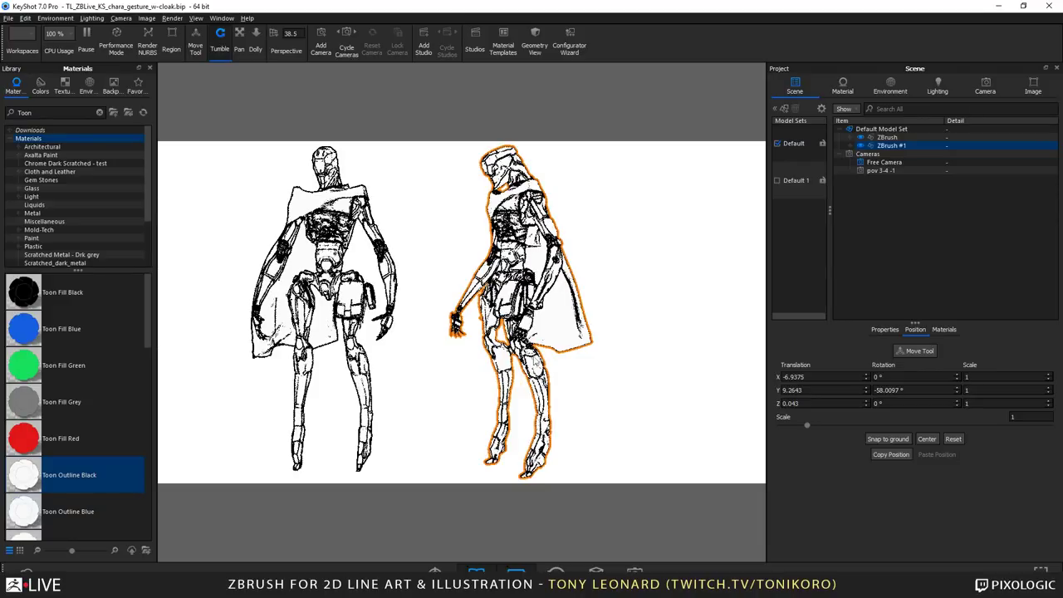
# - Reframe the two mechs to free space beside them and duplicate the original front-facing ZBrush group
pyautogui.moveTo(649, 368); pyautogui.dragTo(625, 388)
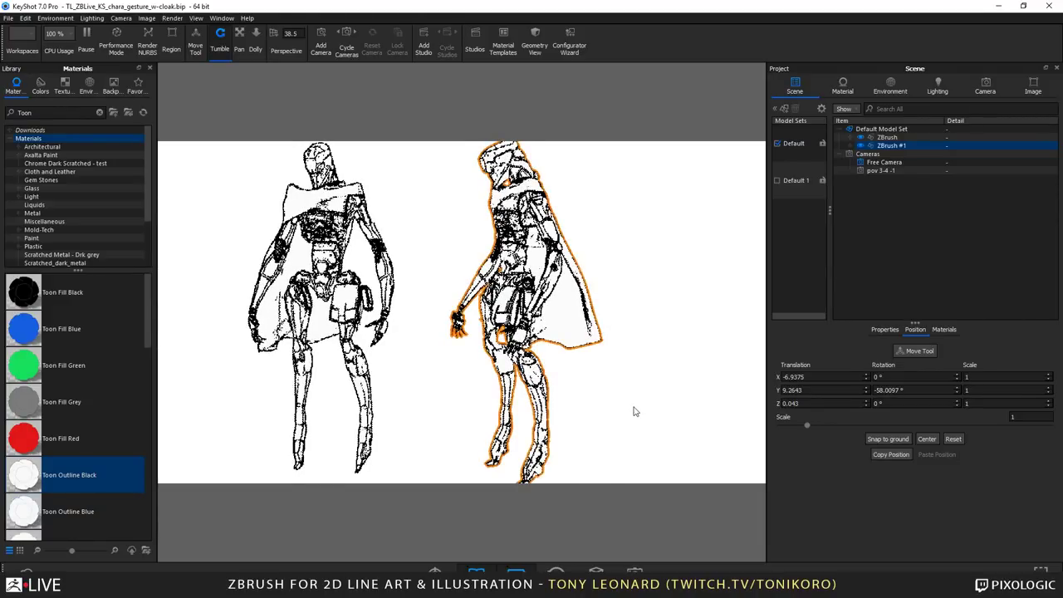
pyautogui.moveTo(640, 427); pyautogui.dragTo(536, 408)
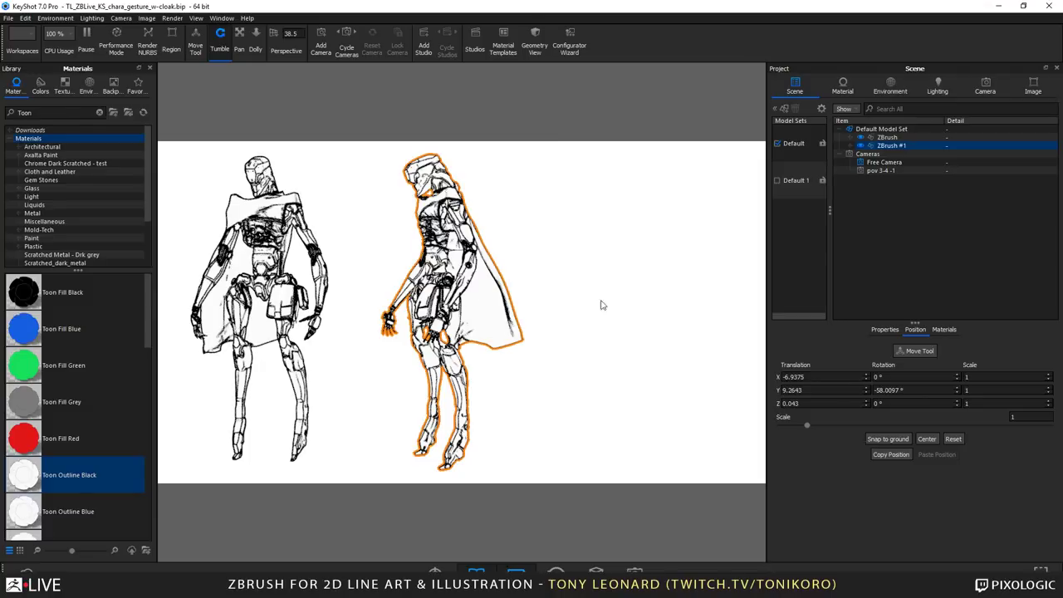
pyautogui.click(279, 220)
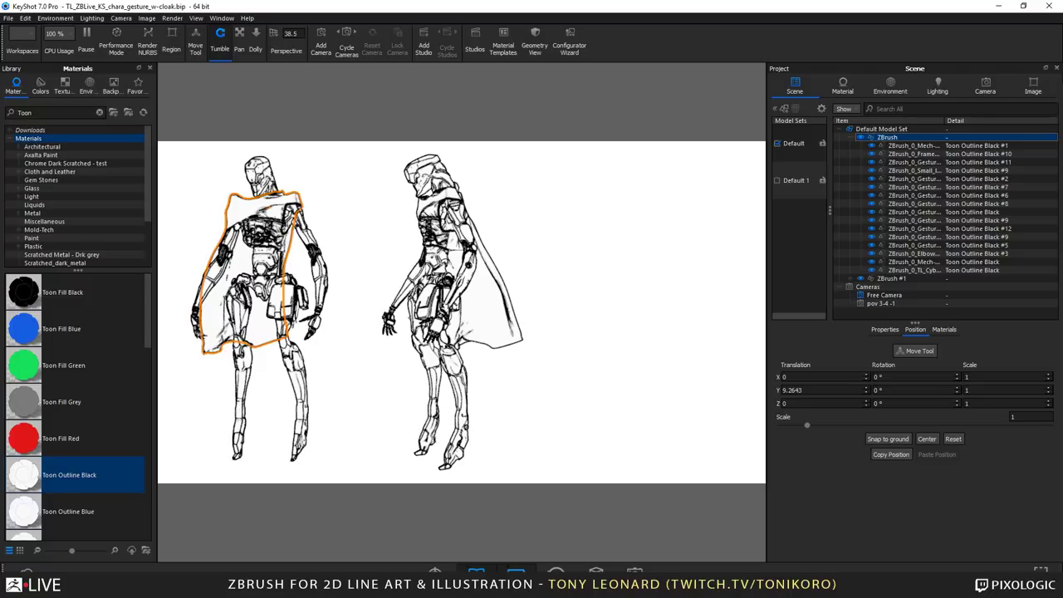
pyautogui.click(896, 130)
pyautogui.rightClick(902, 139)
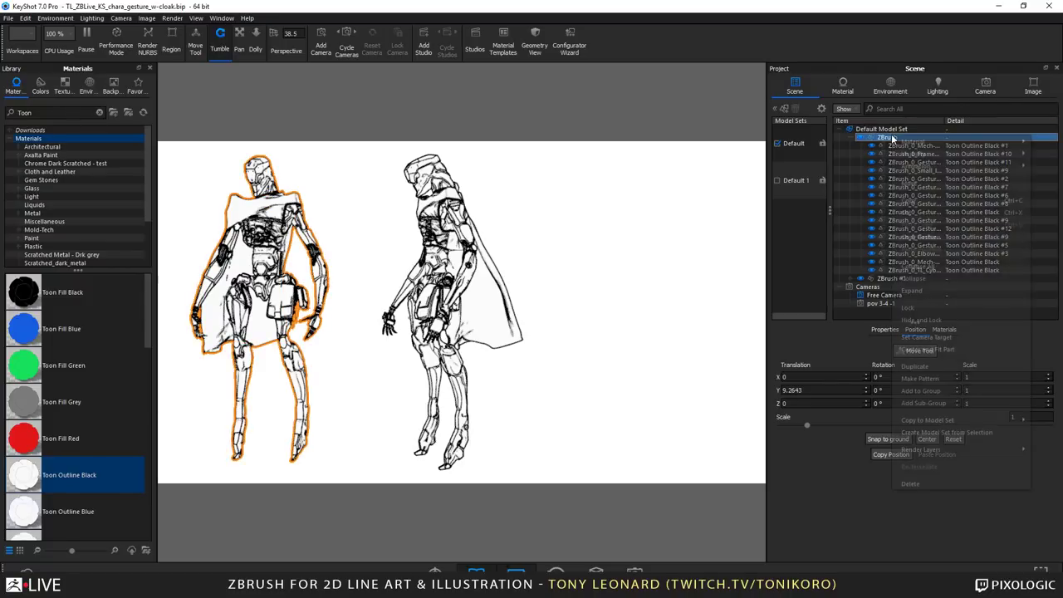
pyautogui.click(915, 366)
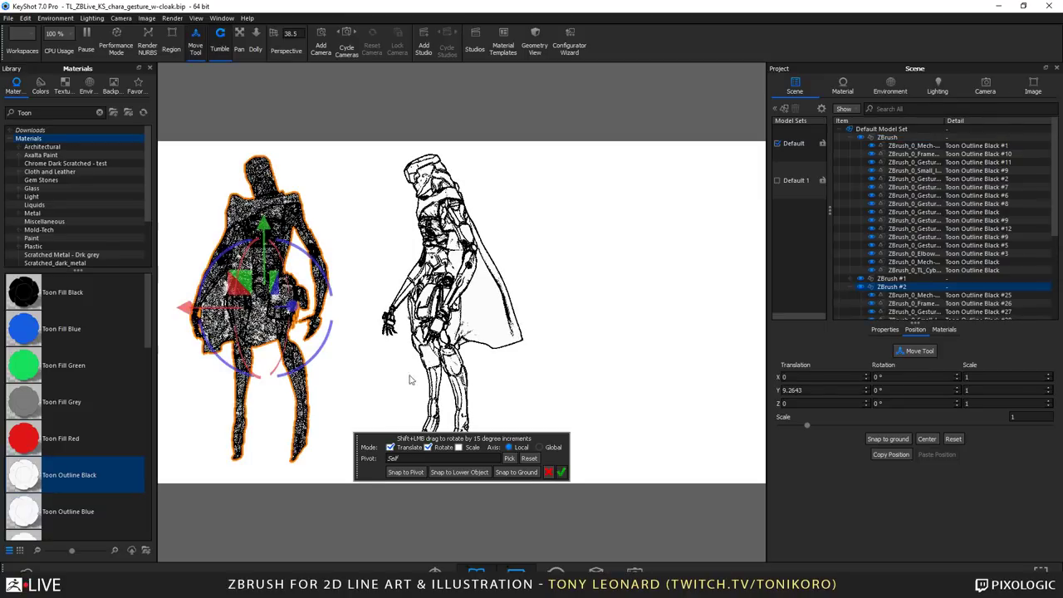
# - Place the new duplicate beyond the second mech at about X -13.36, Z 2.51, rotated around Y to show the cloak's back
pyautogui.moveTo(388, 371); pyautogui.dragTo(423, 356)
pyautogui.scroll(-1, 424, 356)
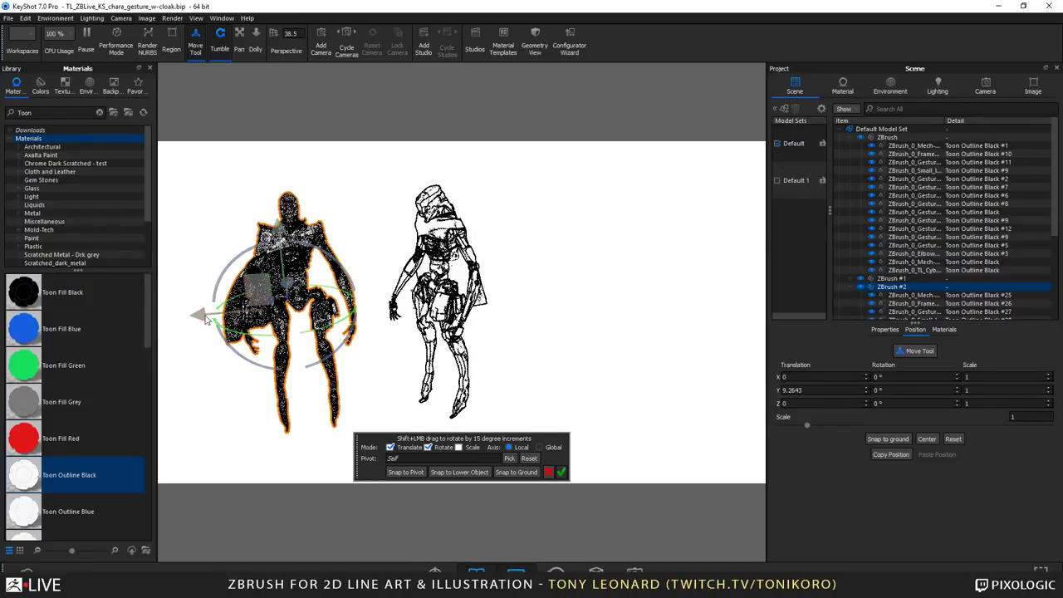
pyautogui.moveTo(205, 320); pyautogui.dragTo(680, 319)
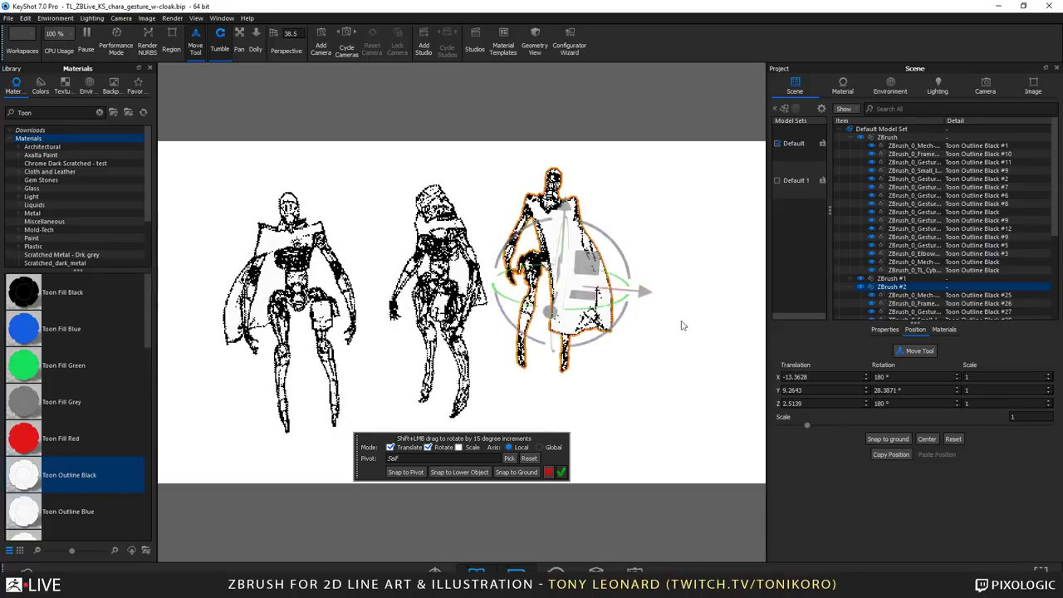
pyautogui.click(562, 472)
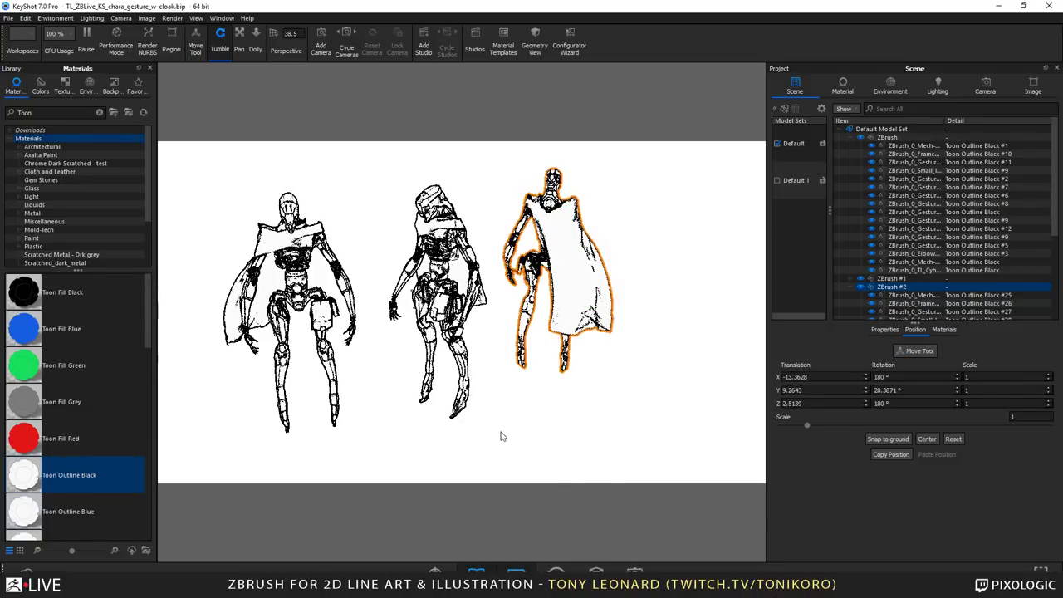
# - Hide the project settings and frame all three mechs larger across the canvas
pyautogui.press('space')
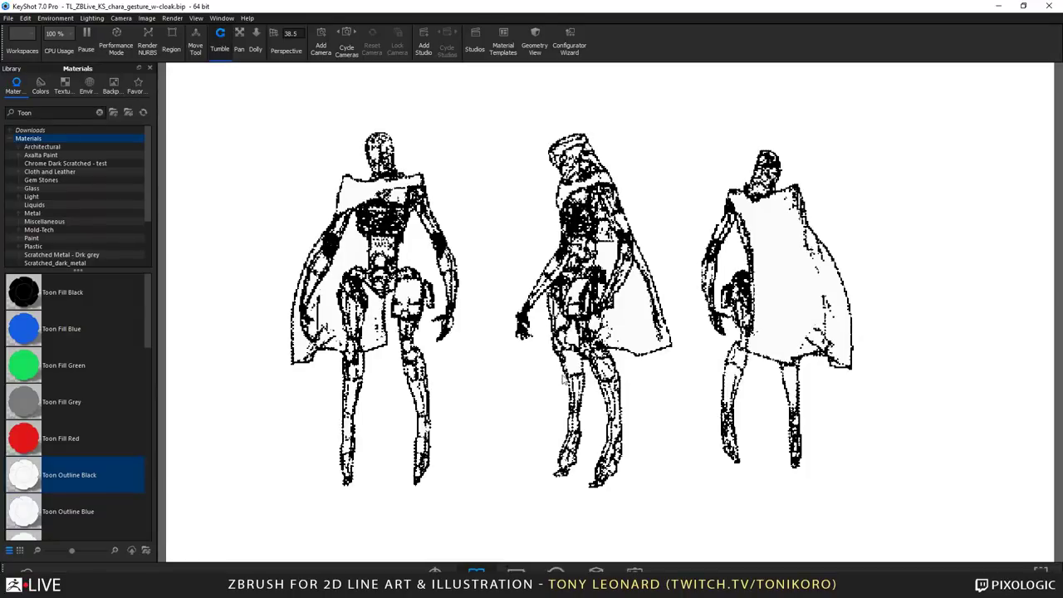
pyautogui.moveTo(565, 411)
pyautogui.mouseDown()
pyautogui.moveTo(529, 415)
pyautogui.moveTo(579, 419)
pyautogui.mouseUp()
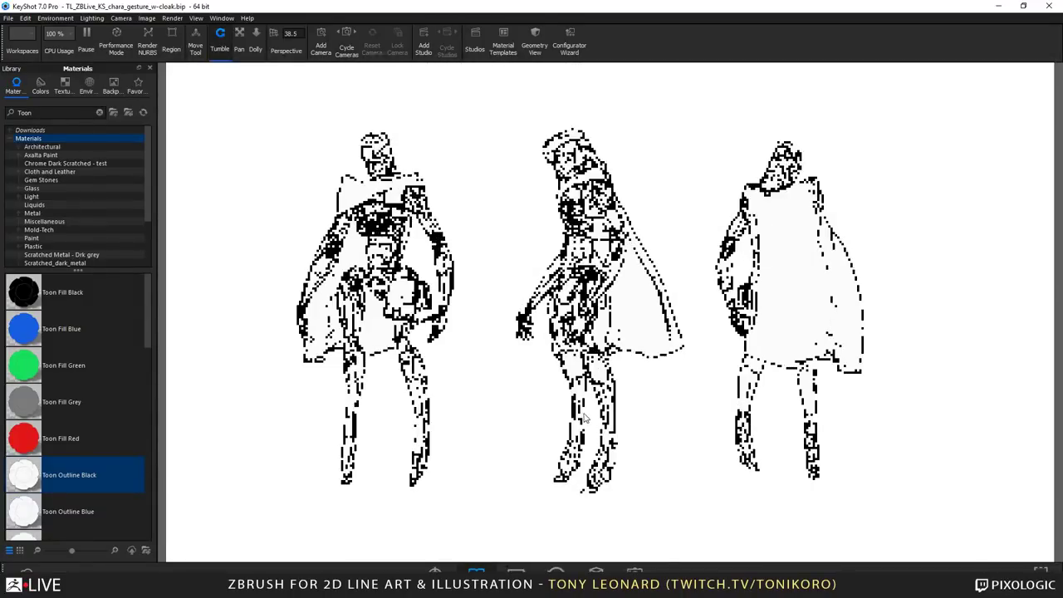
pyautogui.scroll(5, 558, 391)
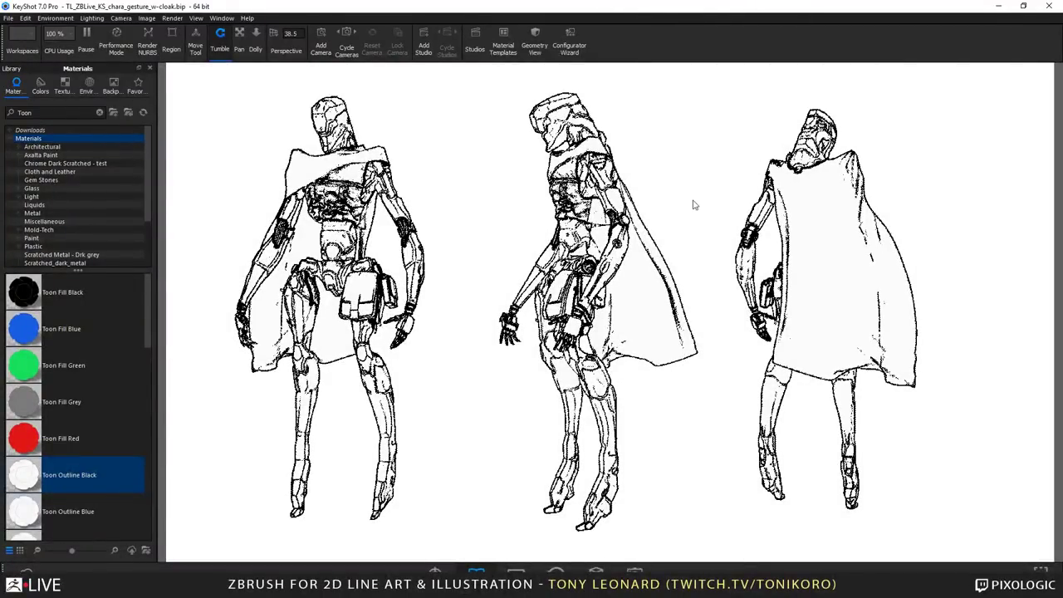
pyautogui.scroll(2, 695, 235)
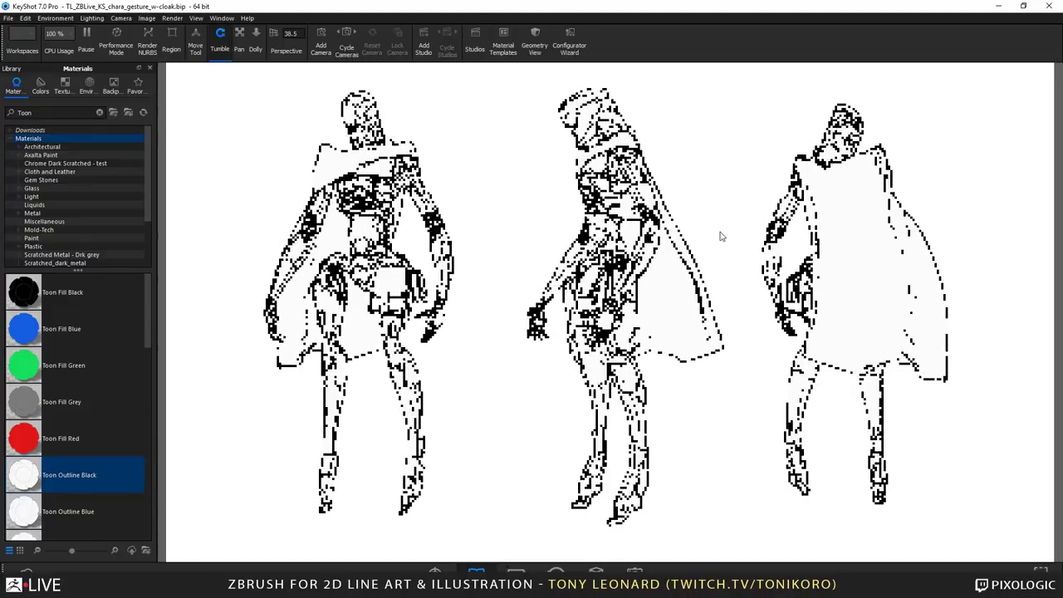
pyautogui.scroll(1, 714, 229)
pyautogui.scroll(1, 708, 195)
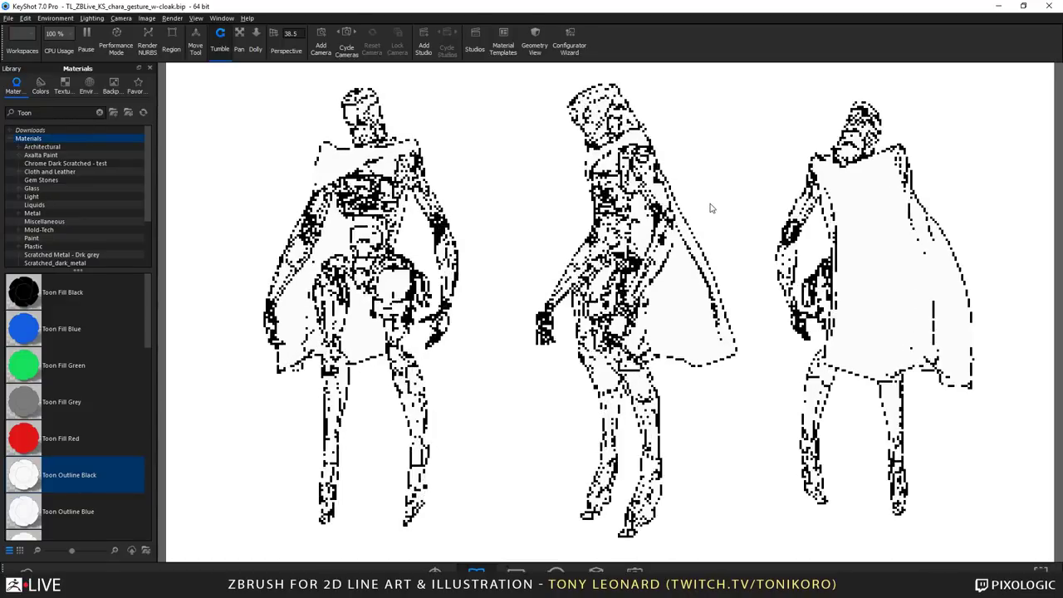
# - Apply the landscape 1920 x 1080 resolution preset to the image
pyautogui.click(146, 18)
pyautogui.moveTo(189, 31)
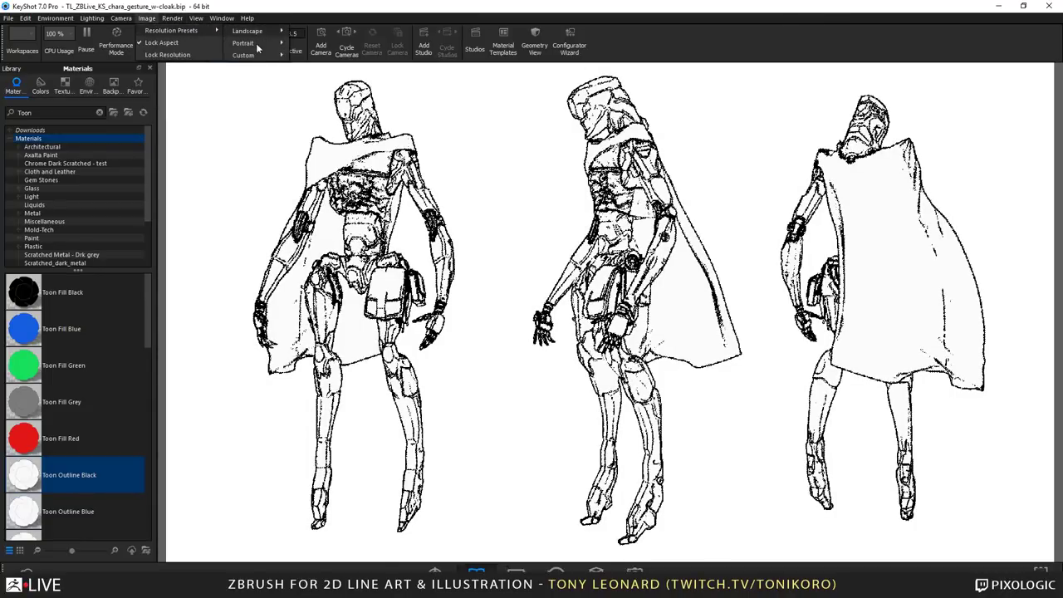
pyautogui.moveTo(249, 31)
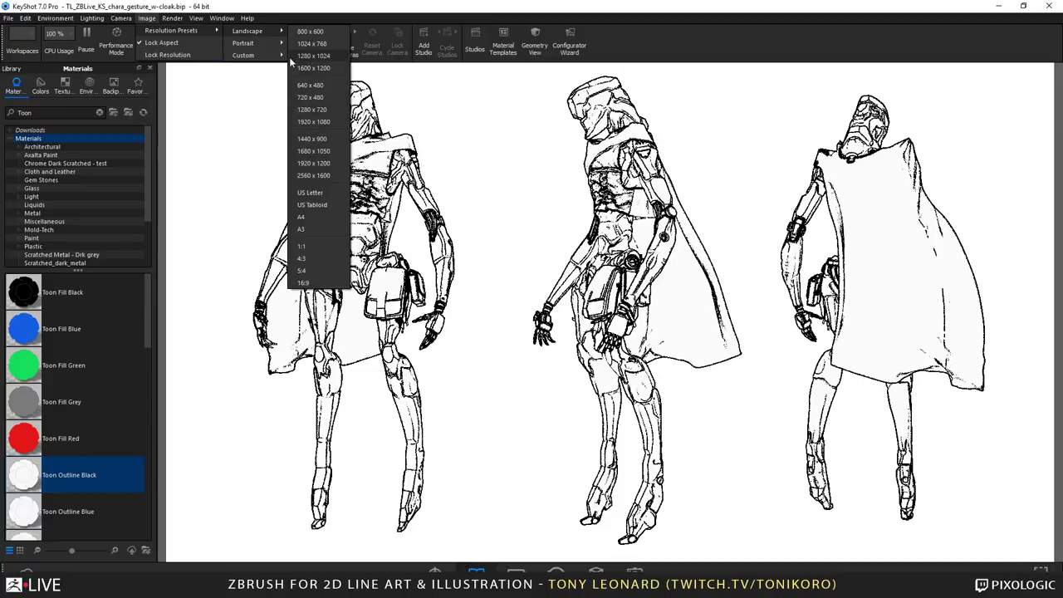
pyautogui.click(146, 18)
pyautogui.click(146, 17)
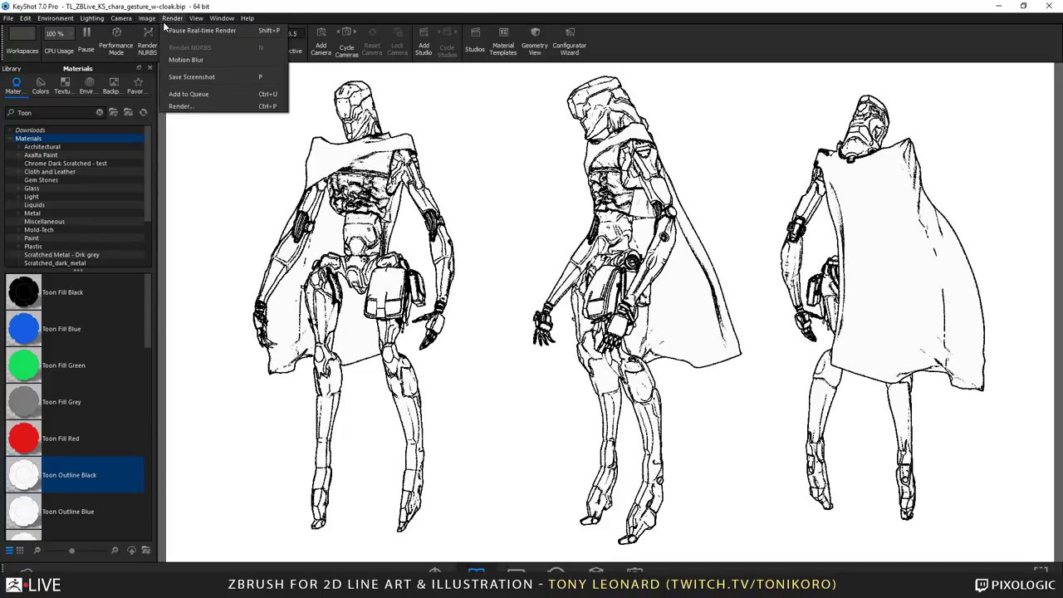
pyautogui.click(146, 18)
pyautogui.click(146, 17)
pyautogui.moveTo(249, 30)
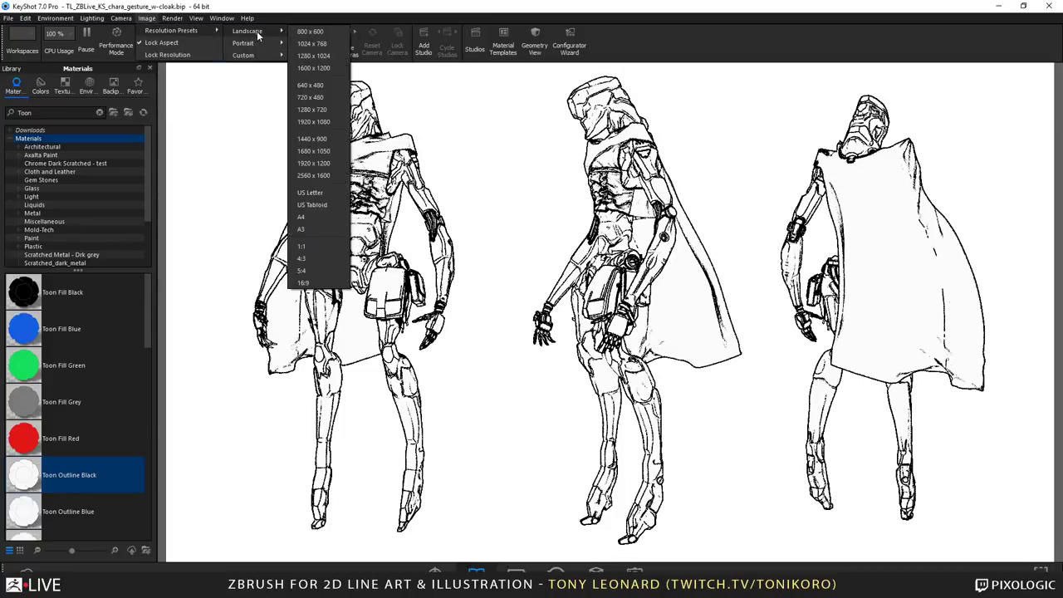
pyautogui.click(313, 122)
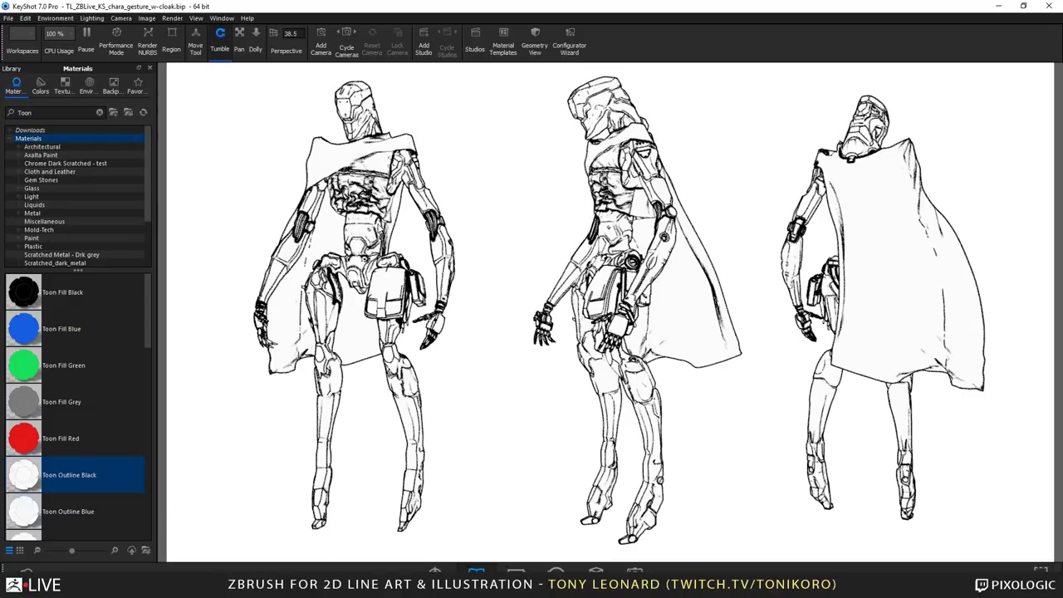
# - Fine-tune the camera angle and framing so all three mechs fit fully within the canvas
pyautogui.moveTo(384, 224)
pyautogui.mouseDown()
pyautogui.moveTo(403, 223)
pyautogui.moveTo(382, 222)
pyautogui.mouseUp()
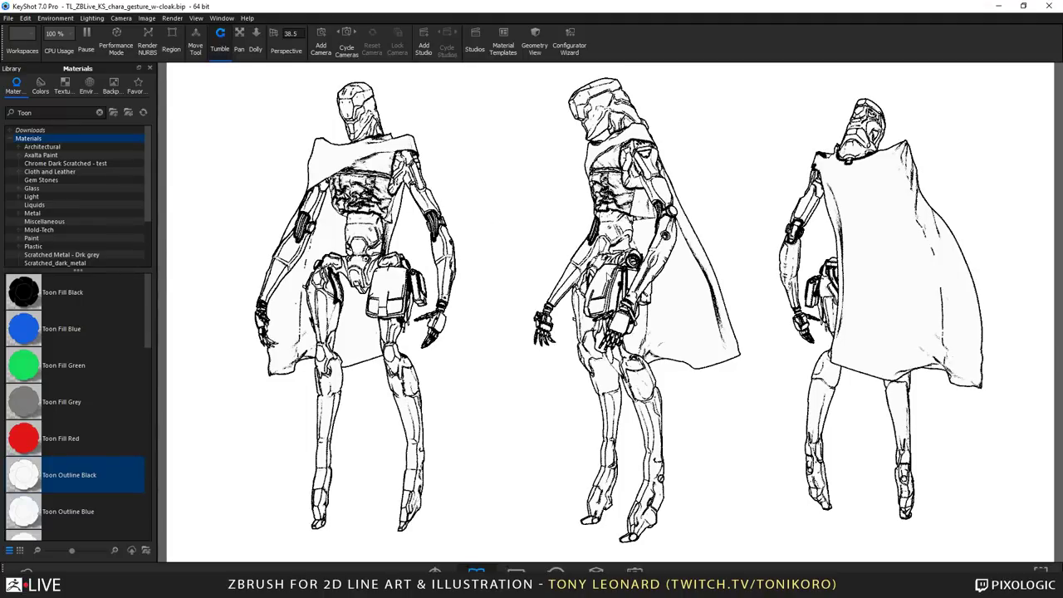
pyautogui.moveTo(596, 272); pyautogui.dragTo(586, 277, button='middle')
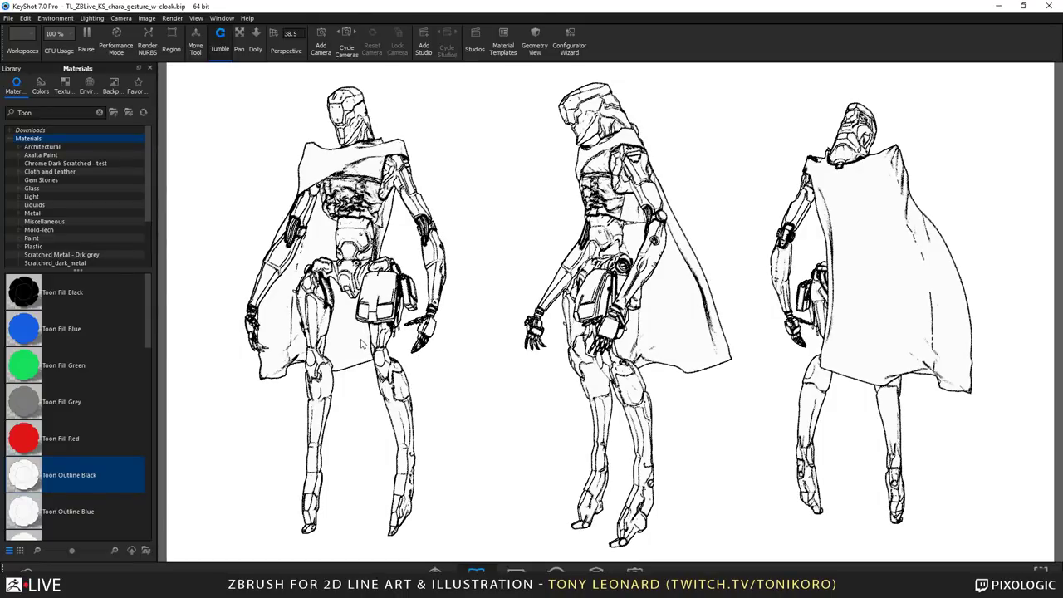
pyautogui.moveTo(423, 375); pyautogui.dragTo(622, 276)
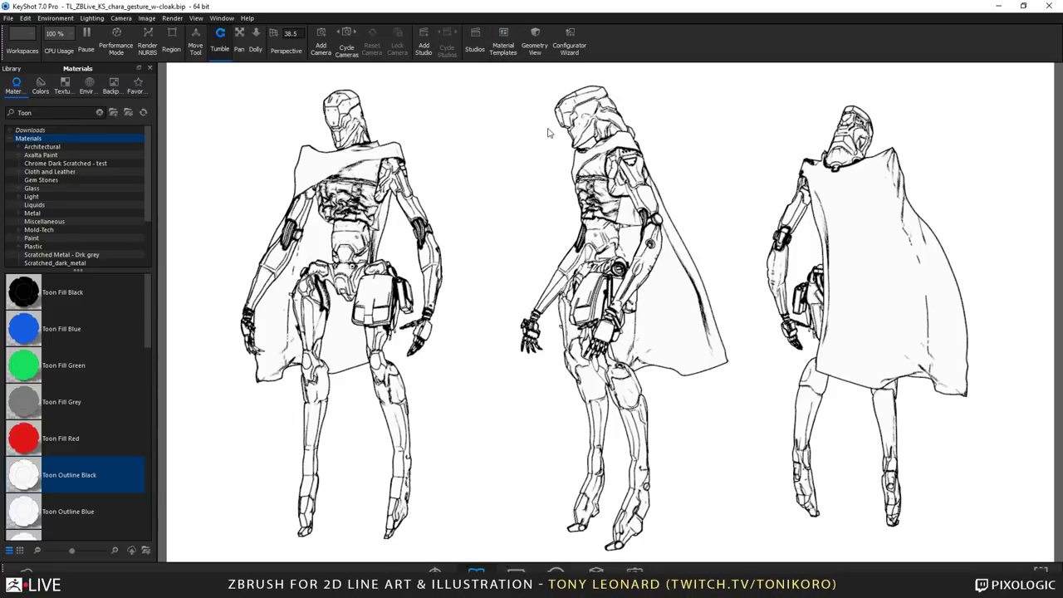
pyautogui.moveTo(544, 161); pyautogui.dragTo(568, 160)
pyautogui.moveTo(568, 155); pyautogui.dragTo(612, 141, button='middle')
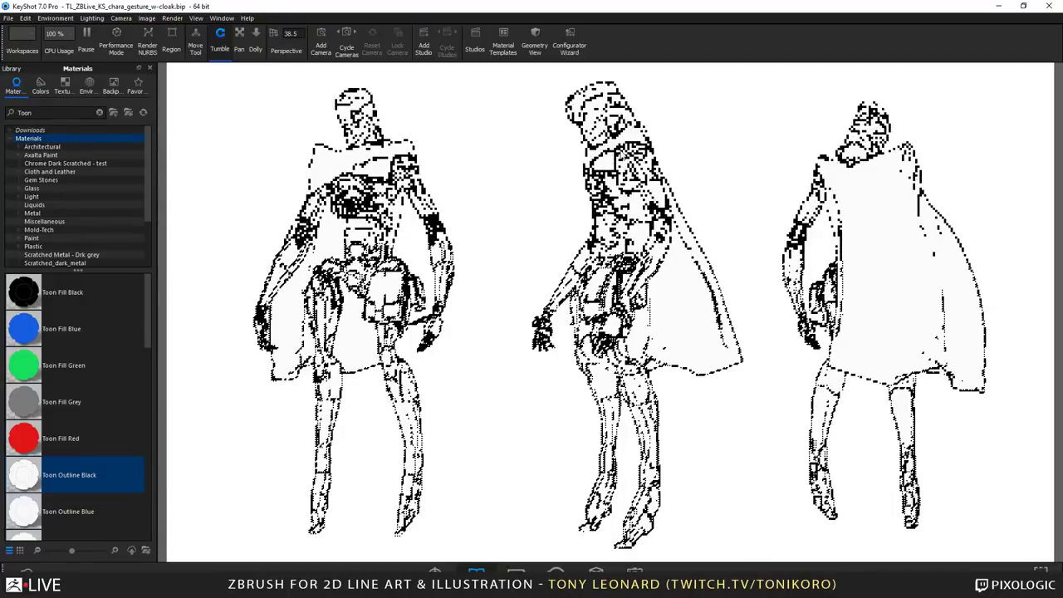
pyautogui.moveTo(595, 143); pyautogui.dragTo(591, 151, button='middle')
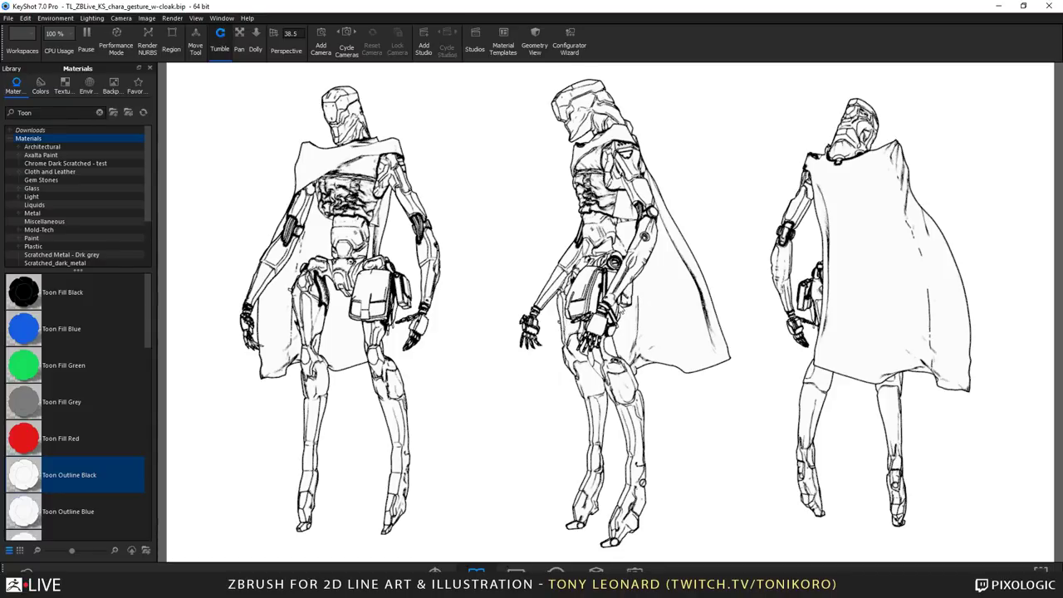
pyautogui.moveTo(618, 304); pyautogui.dragTo(615, 304)
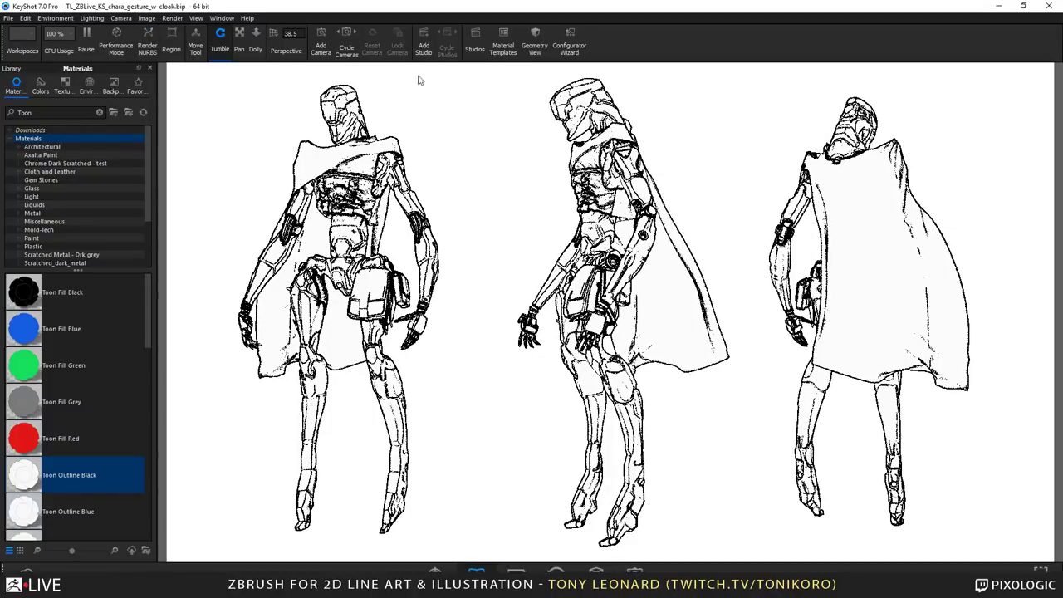
# - Set the still image render output to TIFF format at 1920 x 1080
pyautogui.click(171, 18)
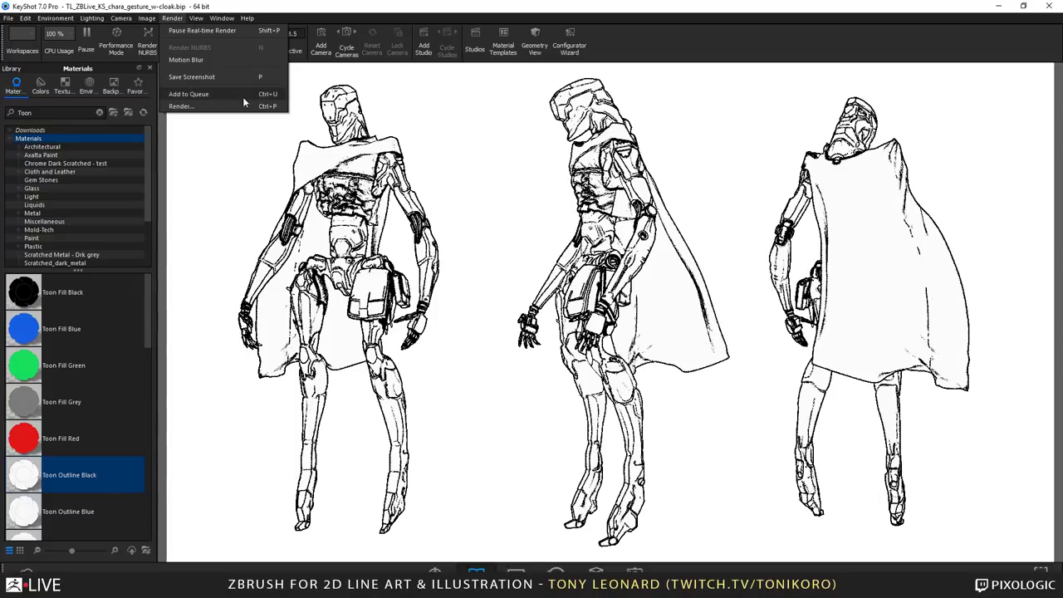
pyautogui.click(186, 104)
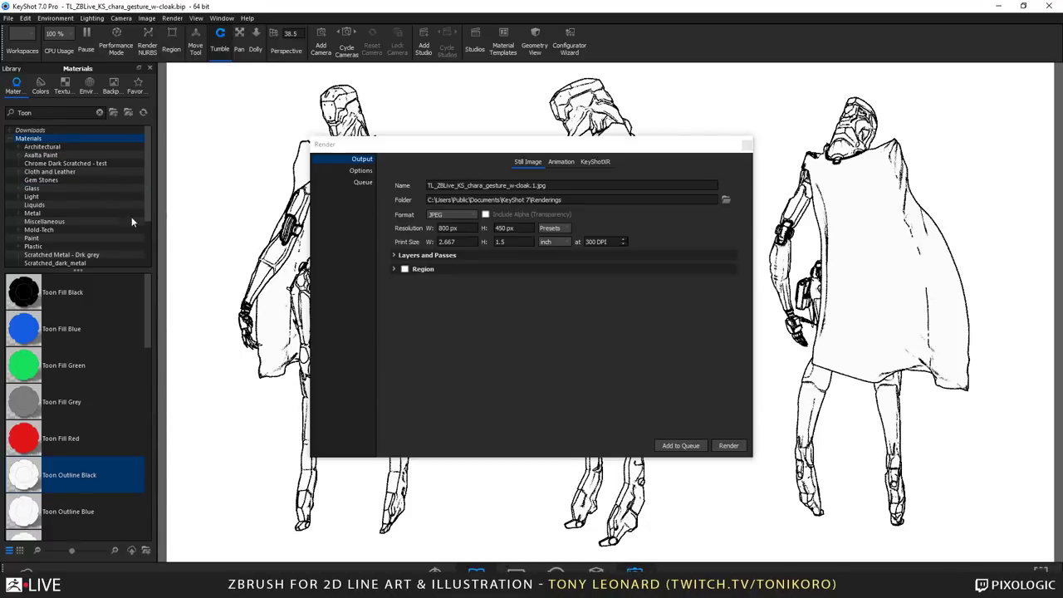
pyautogui.click(458, 215)
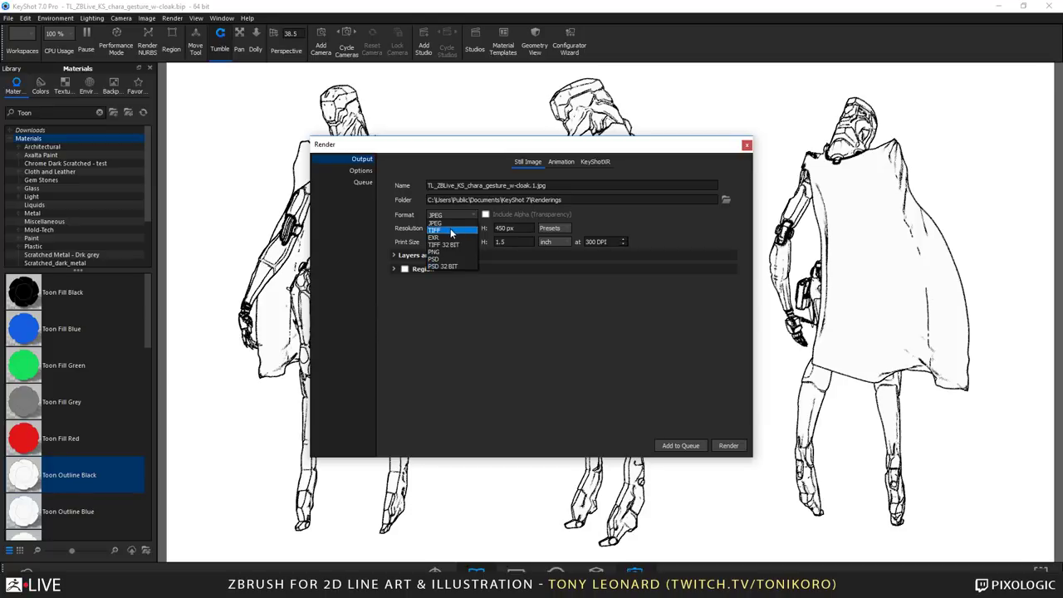
pyautogui.click(452, 230)
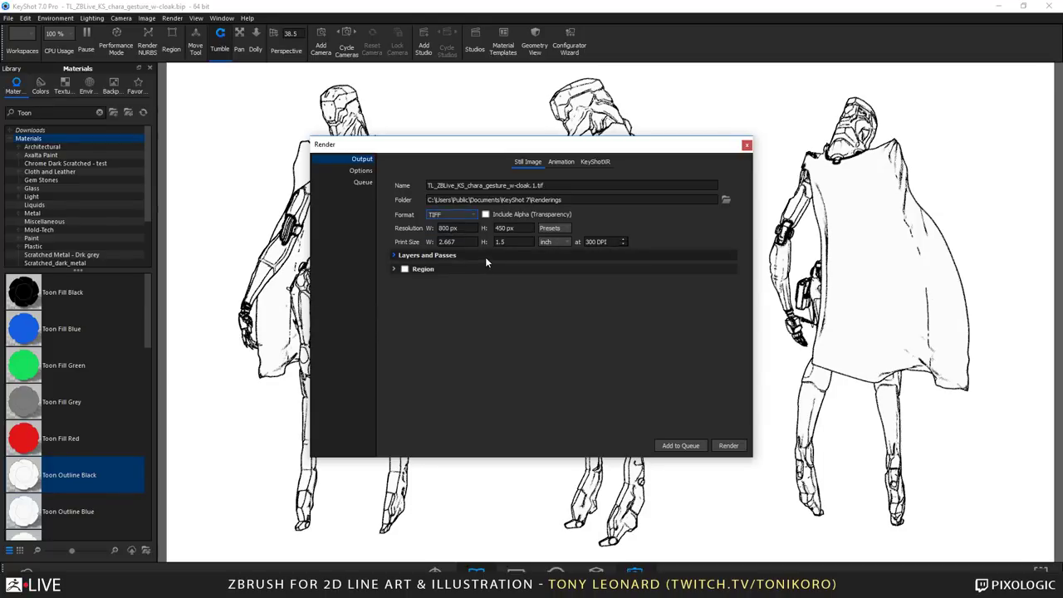
pyautogui.click(565, 228)
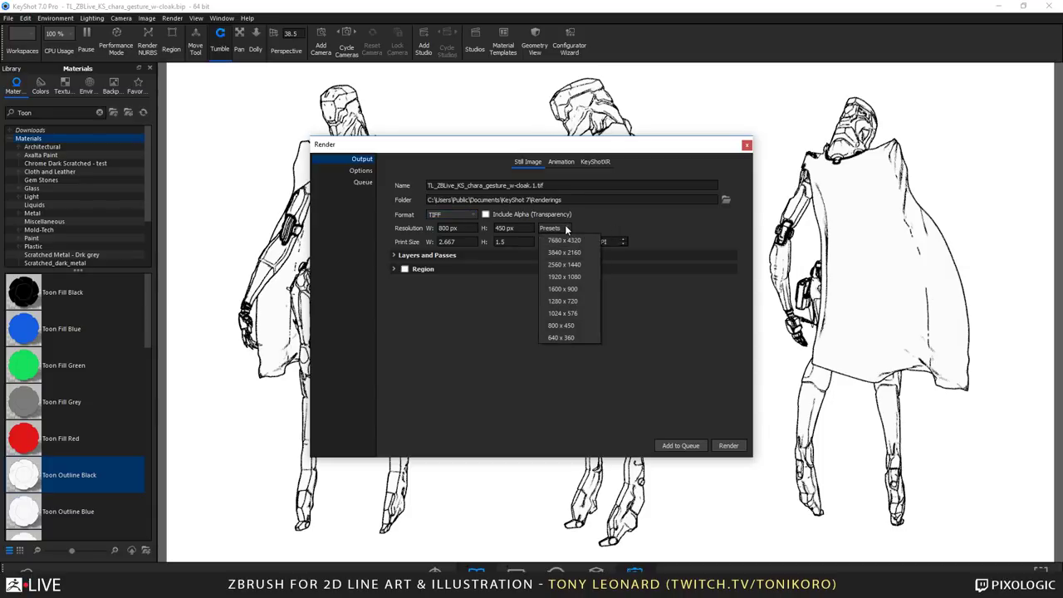
pyautogui.click(579, 278)
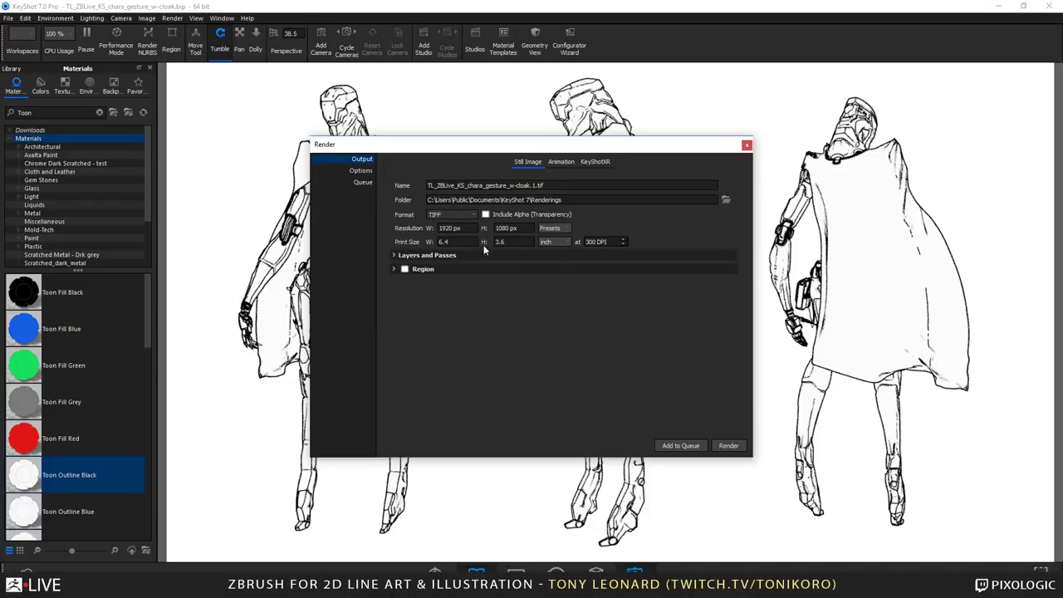
# - Set the render quality to Maximum Time with 2 in the minutes, start the render and reposition its output window
pyautogui.click(362, 170)
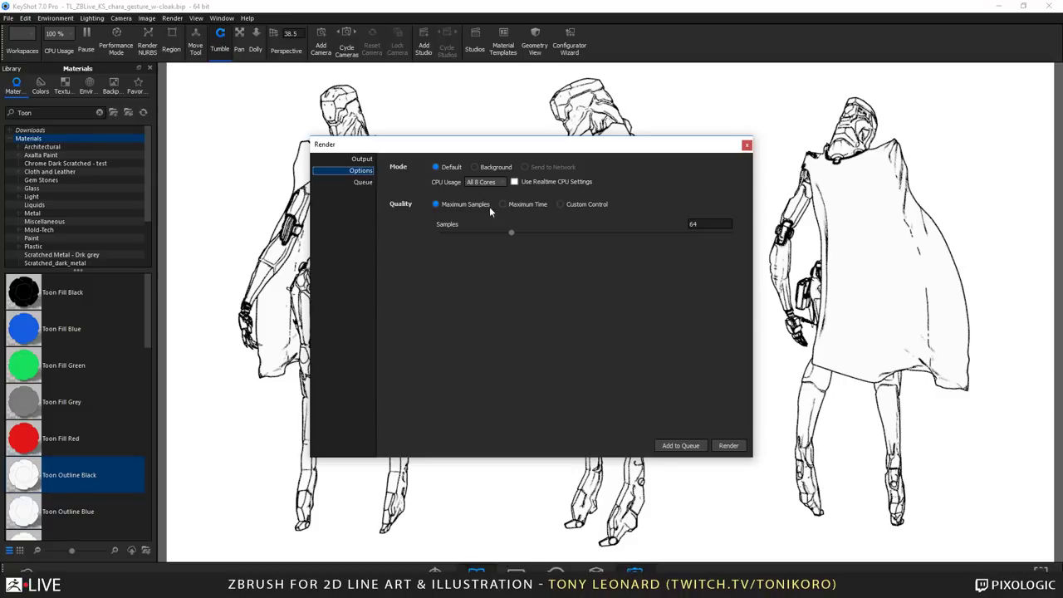
pyautogui.click(516, 205)
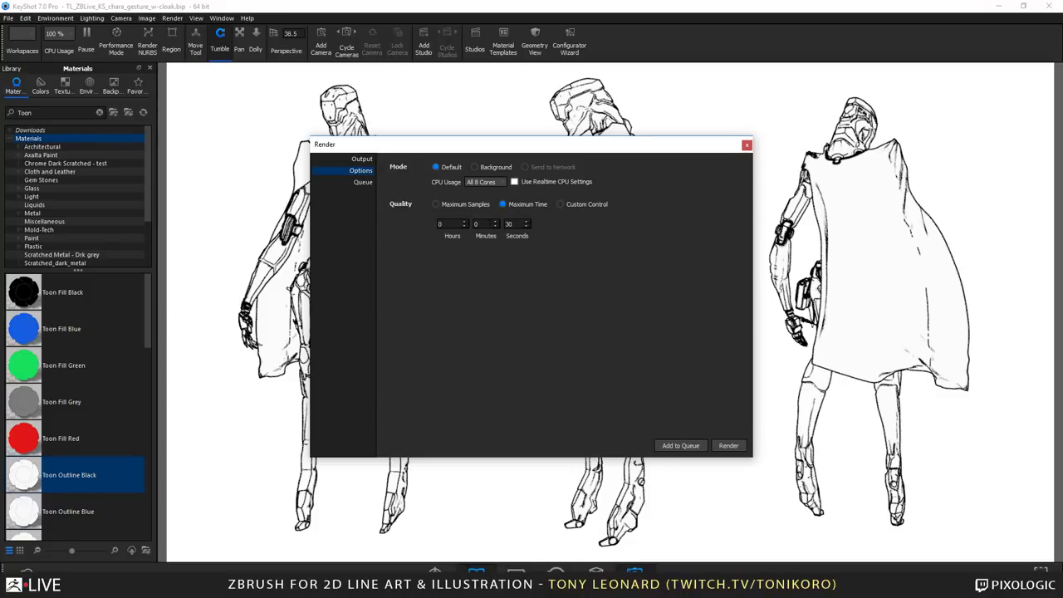
pyautogui.moveTo(483, 223); pyautogui.dragTo(449, 223)
pyautogui.write('2')
pyautogui.click(727, 446)
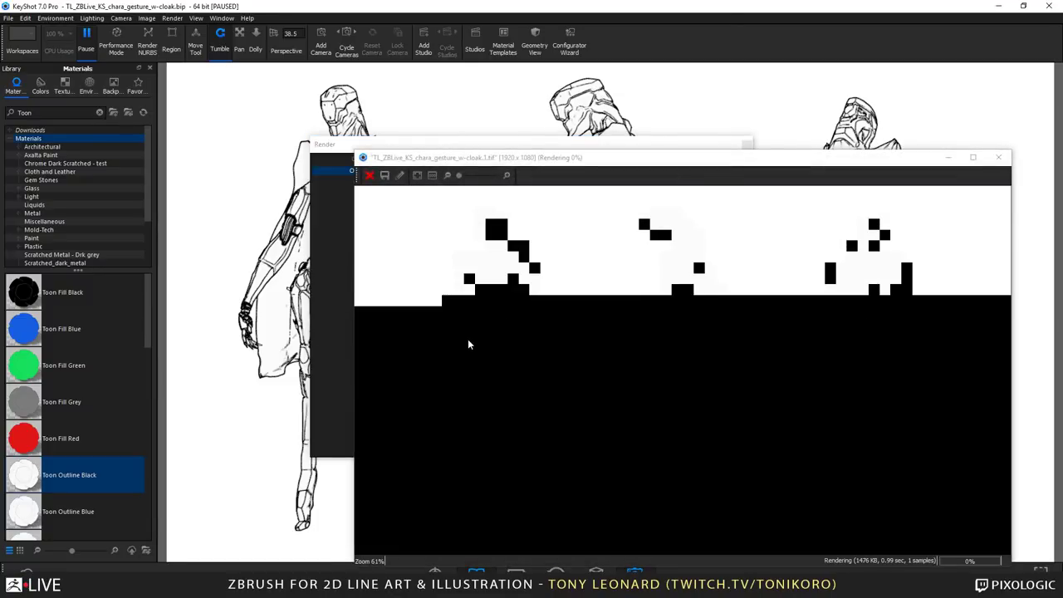
pyautogui.moveTo(591, 159); pyautogui.dragTo(601, 129)
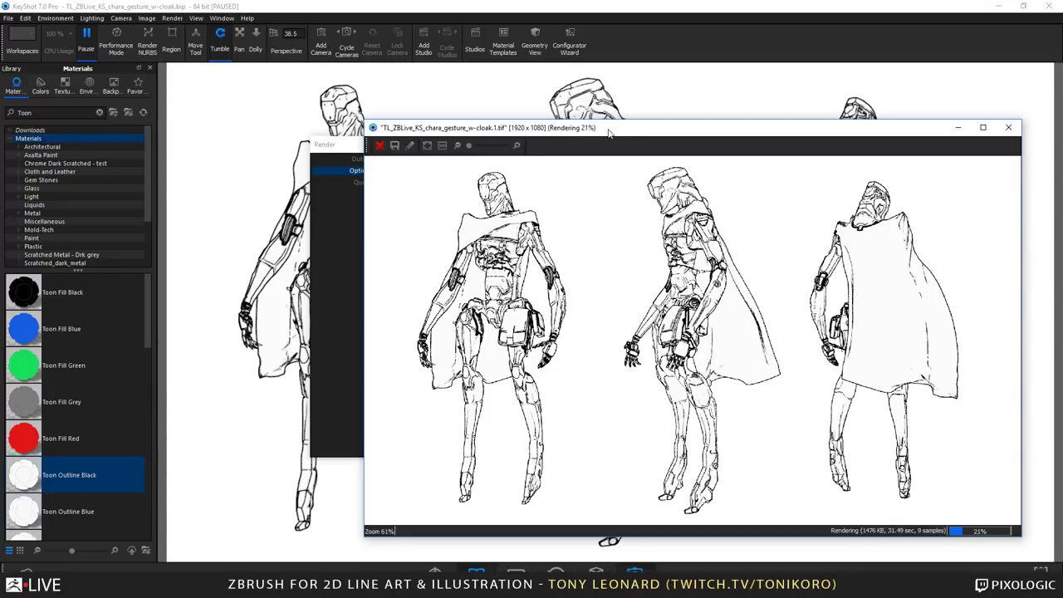
pyautogui.moveTo(608, 132); pyautogui.dragTo(627, 108)
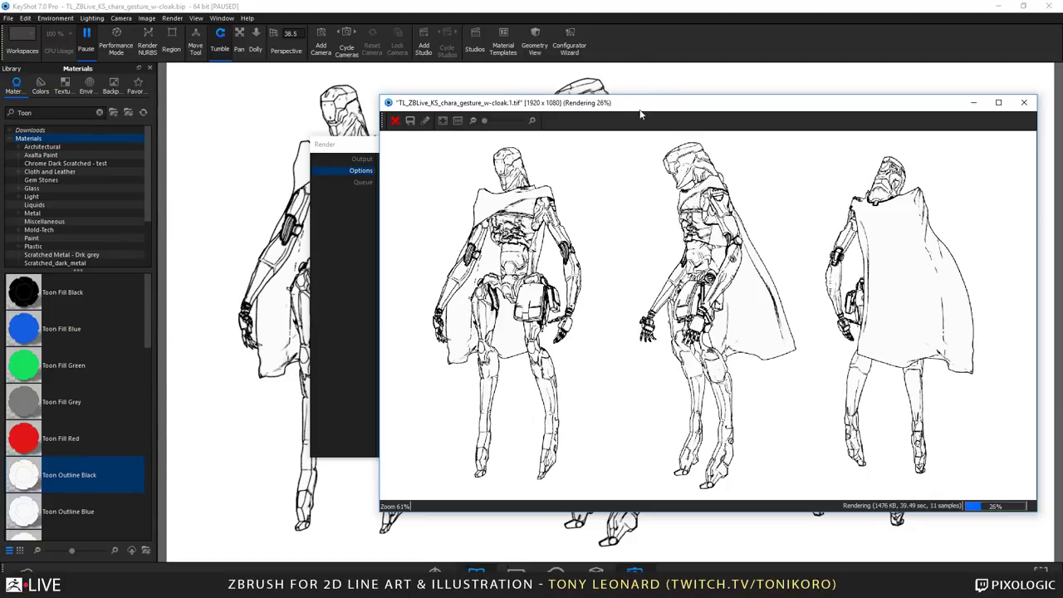
pyautogui.moveTo(640, 108); pyautogui.dragTo(647, 96)
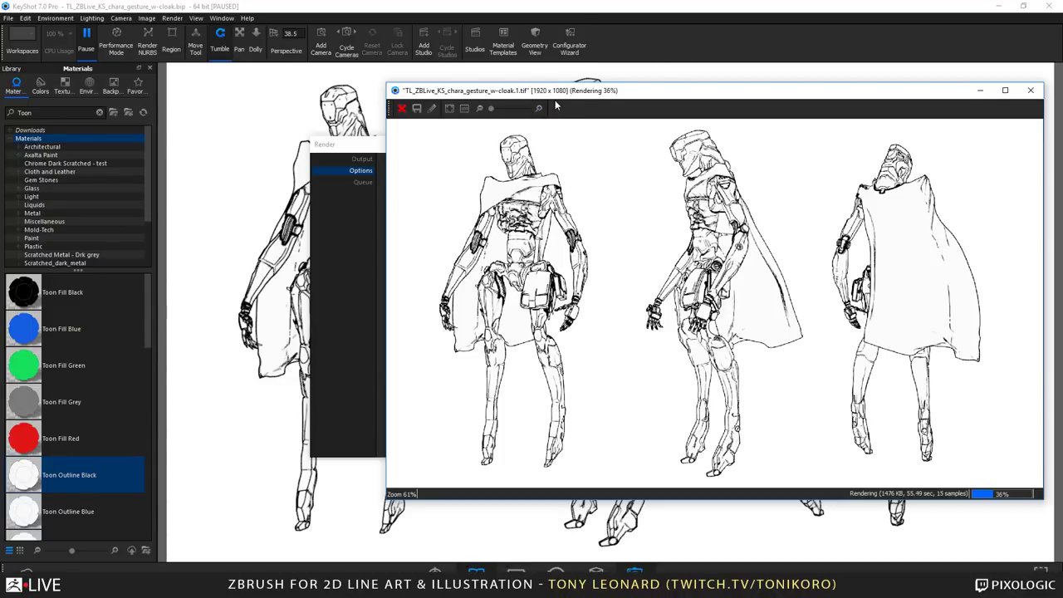
pyautogui.moveTo(660, 96); pyautogui.dragTo(665, 87)
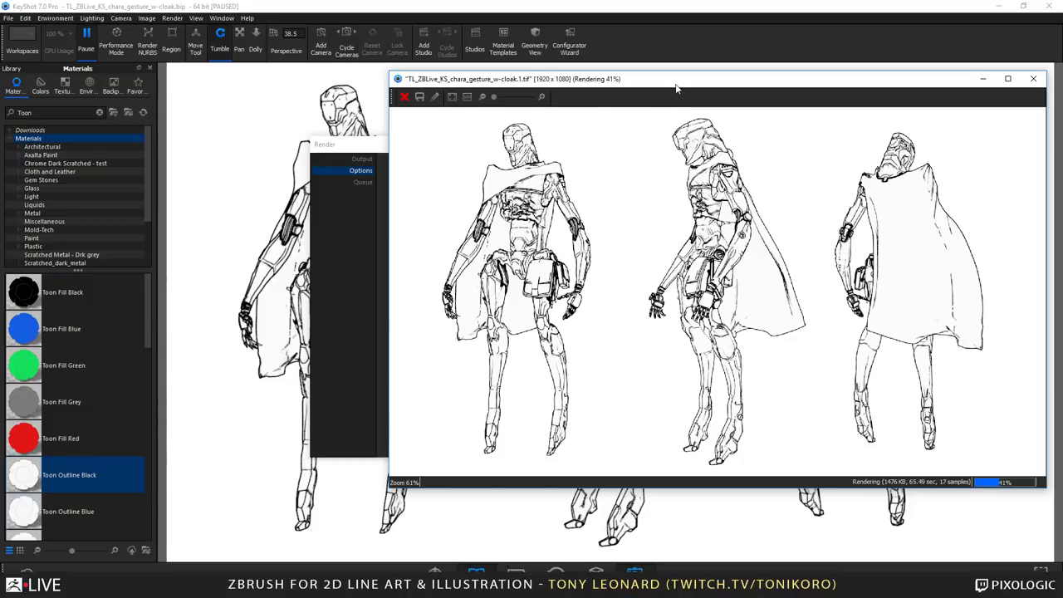
pyautogui.moveTo(678, 84); pyautogui.dragTo(676, 86)
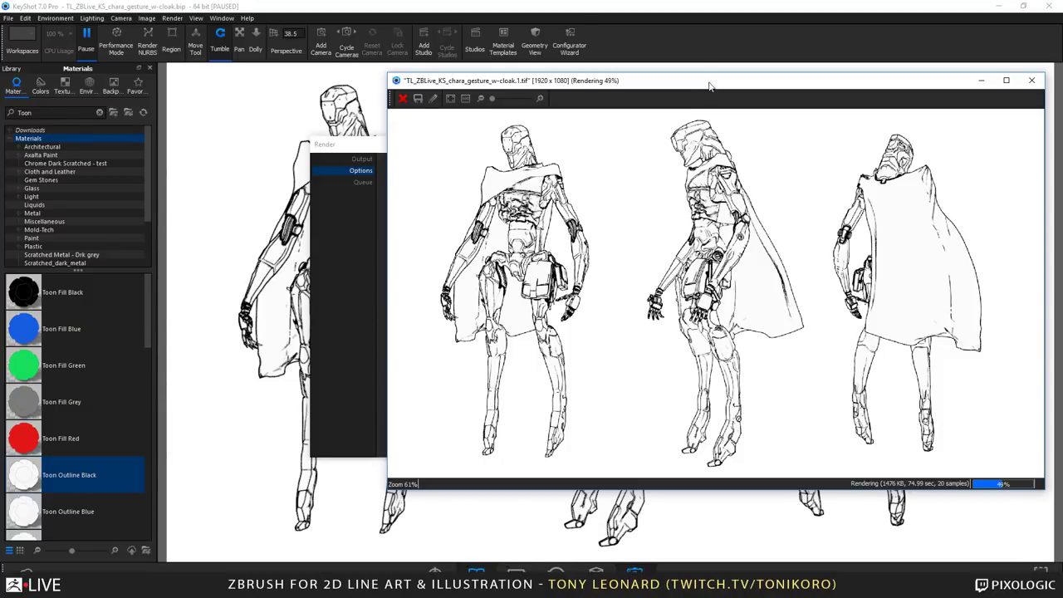
pyautogui.moveTo(709, 82); pyautogui.dragTo(714, 91)
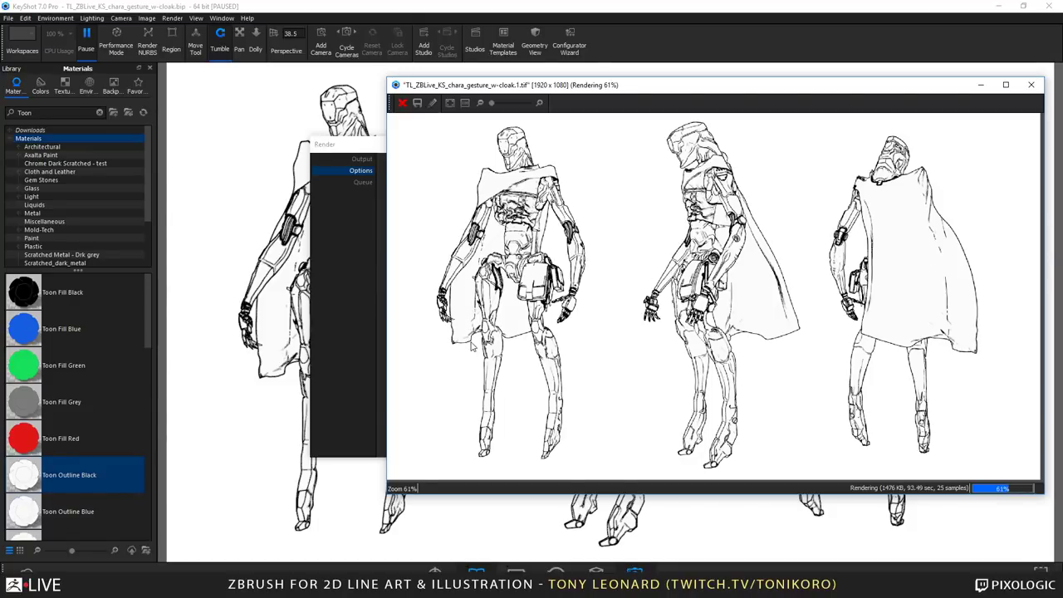
pyautogui.moveTo(758, 89); pyautogui.dragTo(734, 97)
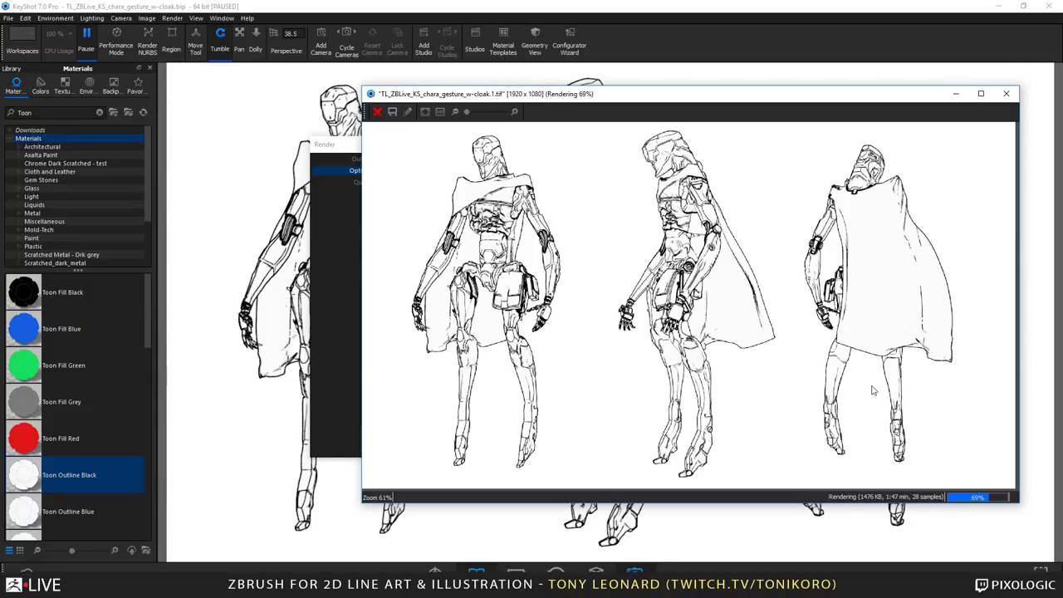
# - Switch to ZBrush while the render keeps running
pyautogui.hotkey('alt', 'Tab')
pyautogui.hotkey('alt', 'Tab')
pyautogui.hotkey('alt', 'Tab')
pyautogui.hotkey('alt', 'Tab')
pyautogui.hotkey('alt', 'Tab')
pyautogui.hotkey('alt', 'Tab')
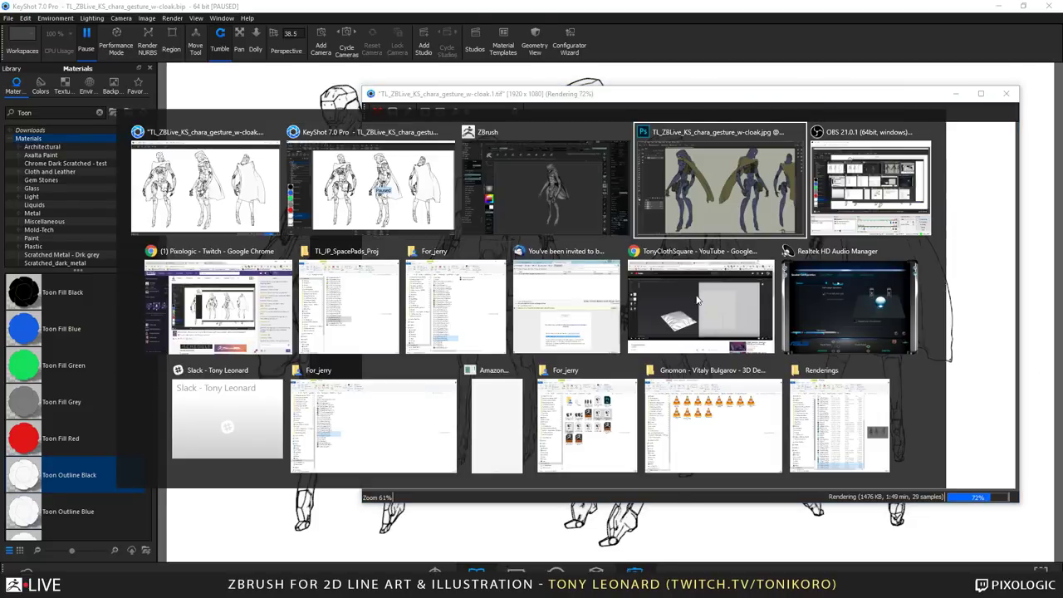
pyautogui.hotkey('alt', 'Tab')
pyautogui.hotkey('alt', 'Tab')
pyautogui.hotkey('alt', 'Tab')
pyautogui.hotkey('alt', 'Tab')
pyautogui.hotkey('alt', 'Tab')
pyautogui.hotkey('alt', 'Tab')
pyautogui.hotkey('alt', 'Tab')
pyautogui.hotkey('alt', 'Tab')
pyautogui.hotkey('alt', 'Tab')
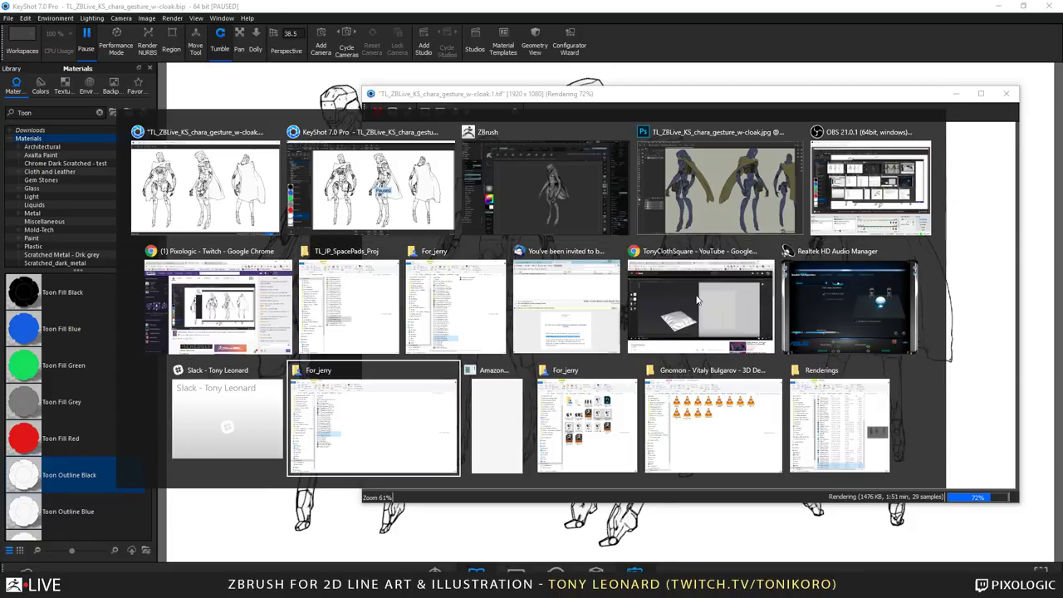
pyautogui.hotkey('alt', 'Tab')
pyautogui.hotkey('alt', 'Tab')
pyautogui.hotkey('alt', 'Tab')
pyautogui.hotkey('alt', 'Tab')
pyautogui.hotkey('alt', 'Tab')
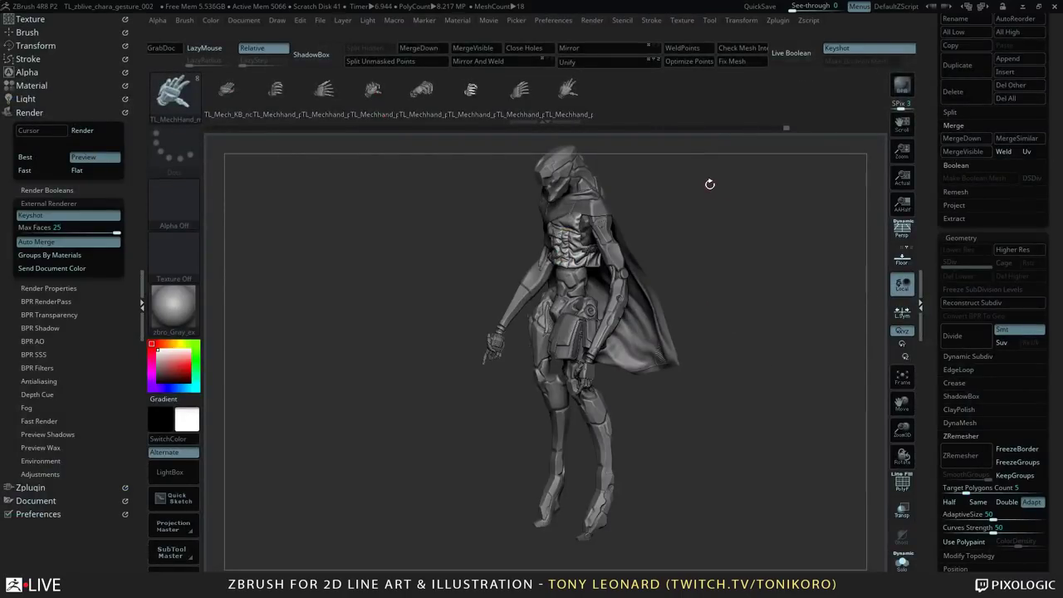
# - Select the Mech-Gesture-Decimated subtool and isolate it with Solo so only the mech body is shown
pyautogui.moveTo(772, 215)
pyautogui.mouseDown()
pyautogui.moveTo(768, 357)
pyautogui.moveTo(776, 300)
pyautogui.moveTo(740, 135)
pyautogui.mouseUp()
pyautogui.moveTo(760, 273)
pyautogui.mouseDown()
pyautogui.moveTo(789, 308)
pyautogui.moveTo(703, 192)
pyautogui.mouseUp()
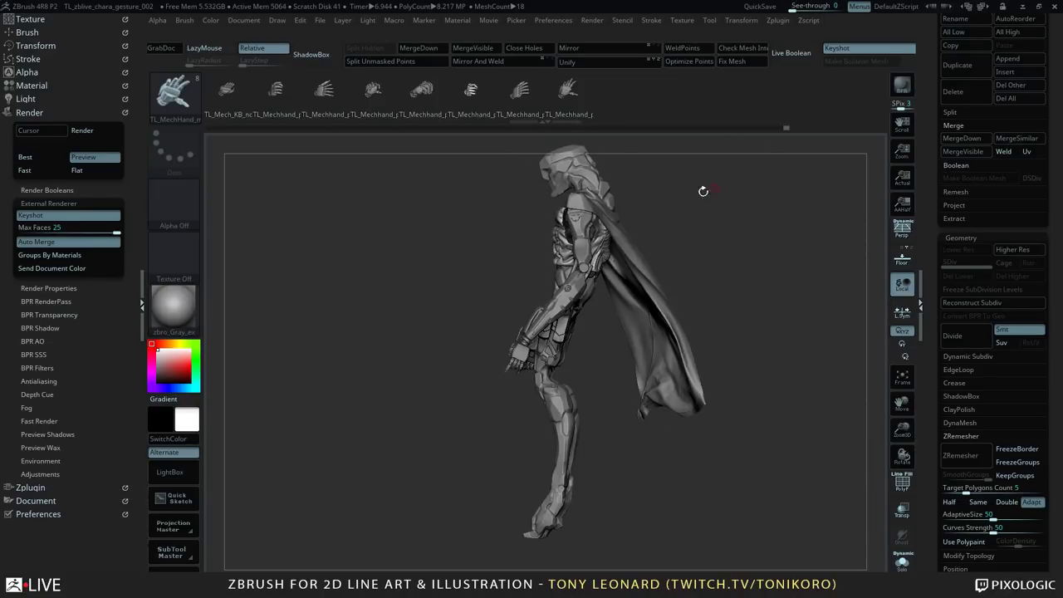
pyautogui.moveTo(771, 190)
pyautogui.mouseDown()
pyautogui.moveTo(782, 244)
pyautogui.moveTo(792, 213)
pyautogui.moveTo(722, 348)
pyautogui.mouseUp()
pyautogui.keyDown('alt'); pyautogui.click(534, 292); pyautogui.keyUp('alt')
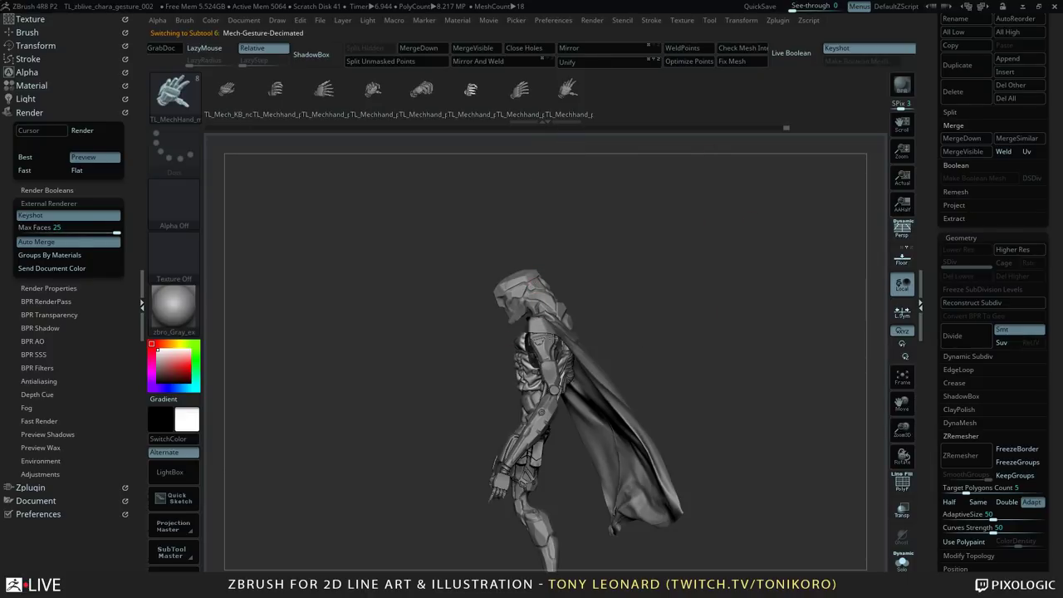
pyautogui.hotkey('ctrl', 'd')
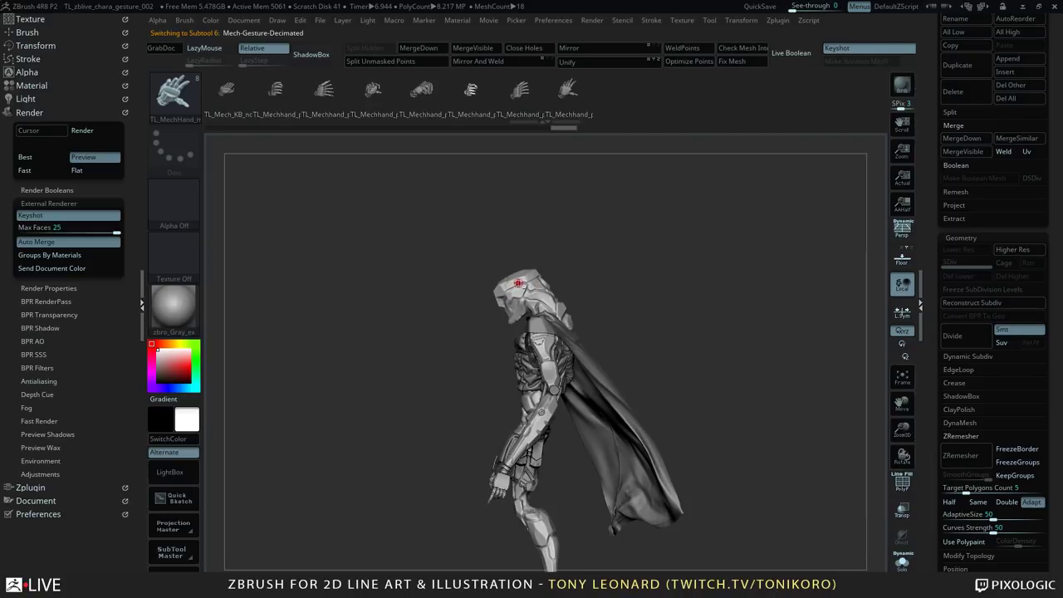
pyautogui.click(903, 563)
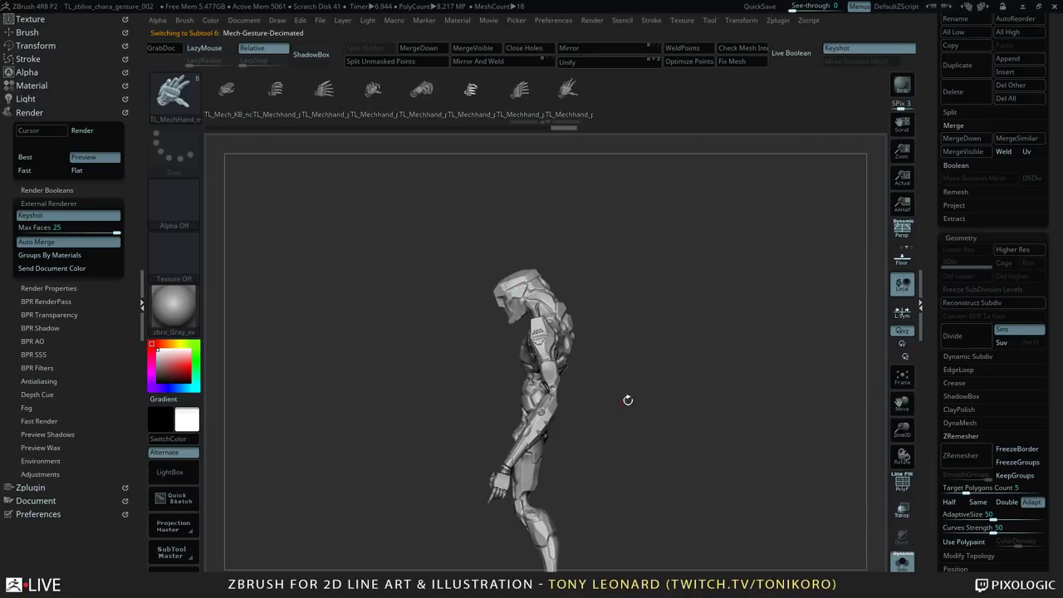
pyautogui.moveTo(628, 399); pyautogui.dragTo(404, 470)
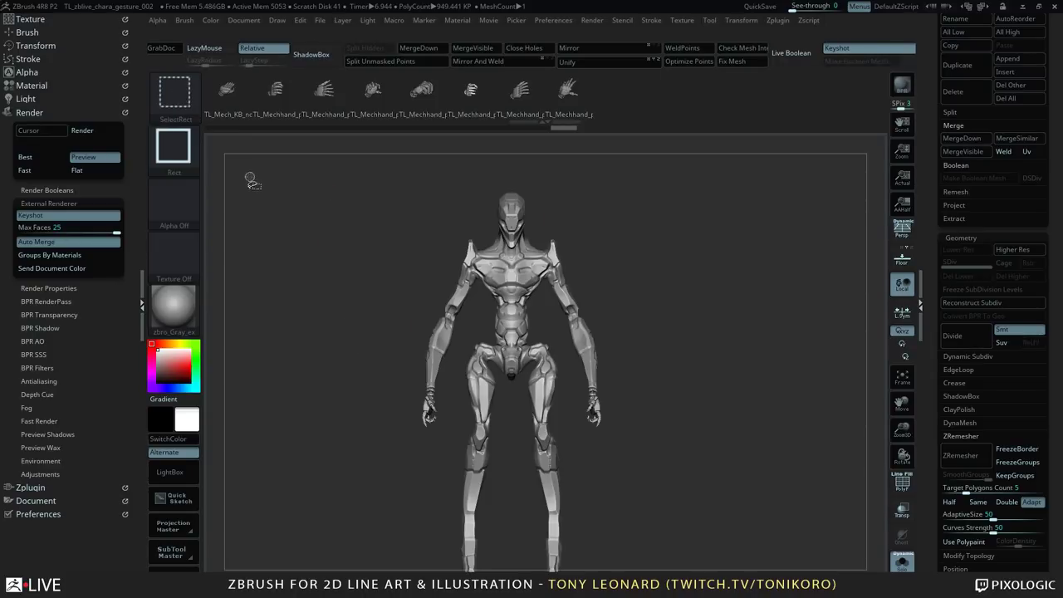
# - Use lasso selection to hide the mech's arms and everything below the chest, keeping only the head and upper torso
pyautogui.keyDown('ctrl'); pyautogui.keyDown('shift'); pyautogui.click(167, 98); pyautogui.keyUp('shift'); pyautogui.keyUp('ctrl')
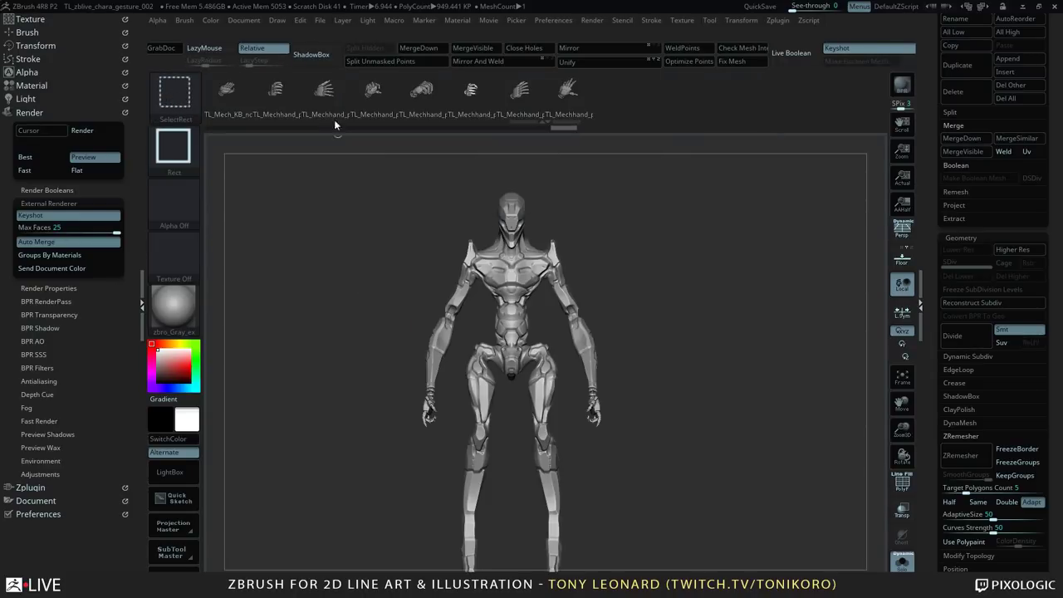
pyautogui.keyDown('ctrl'); pyautogui.keyDown('shift'); pyautogui.click(176, 103); pyautogui.keyUp('shift'); pyautogui.keyUp('ctrl')
pyautogui.keyDown('ctrl'); pyautogui.keyDown('shift'); pyautogui.click(361, 159); pyautogui.keyUp('shift'); pyautogui.keyUp('ctrl')
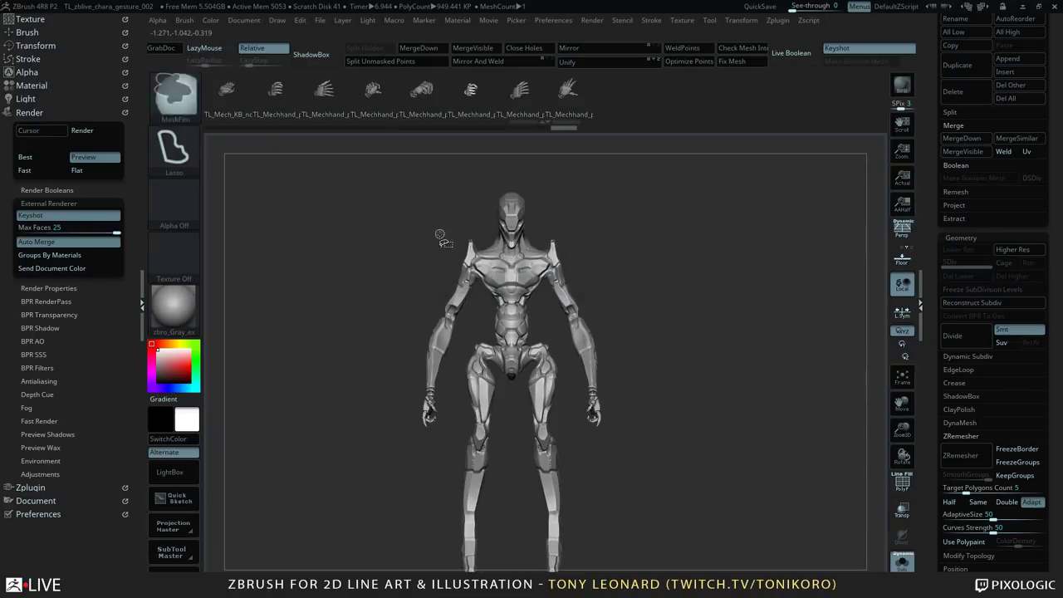
pyautogui.moveTo(428, 254)
pyautogui.keyDown('ctrl'); pyautogui.keyDown('shift'); pyautogui.mouseDown()
pyautogui.moveTo(488, 234)
pyautogui.moveTo(444, 399)
pyautogui.moveTo(389, 302)
pyautogui.moveTo(415, 303)
pyautogui.mouseUp(); pyautogui.keyUp('shift'); pyautogui.keyUp('ctrl')
pyautogui.moveTo(519, 290)
pyautogui.mouseDown()
pyautogui.moveTo(664, 406)
pyautogui.moveTo(744, 443)
pyautogui.moveTo(743, 390)
pyautogui.moveTo(652, 387)
pyautogui.moveTo(746, 328)
pyautogui.mouseUp()
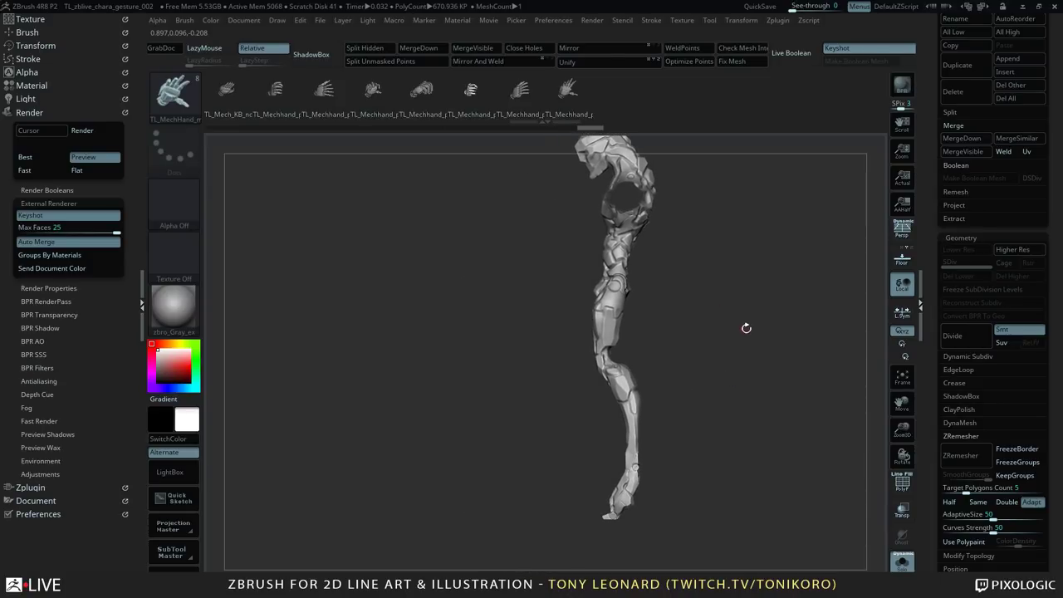
pyautogui.moveTo(694, 303)
pyautogui.keyDown('ctrl'); pyautogui.keyDown('shift'); pyautogui.mouseDown()
pyautogui.moveTo(714, 432)
pyautogui.moveTo(589, 558)
pyautogui.moveTo(531, 286)
pyautogui.moveTo(584, 214)
pyautogui.moveTo(694, 201)
pyautogui.mouseUp(); pyautogui.keyUp('shift'); pyautogui.keyUp('ctrl')
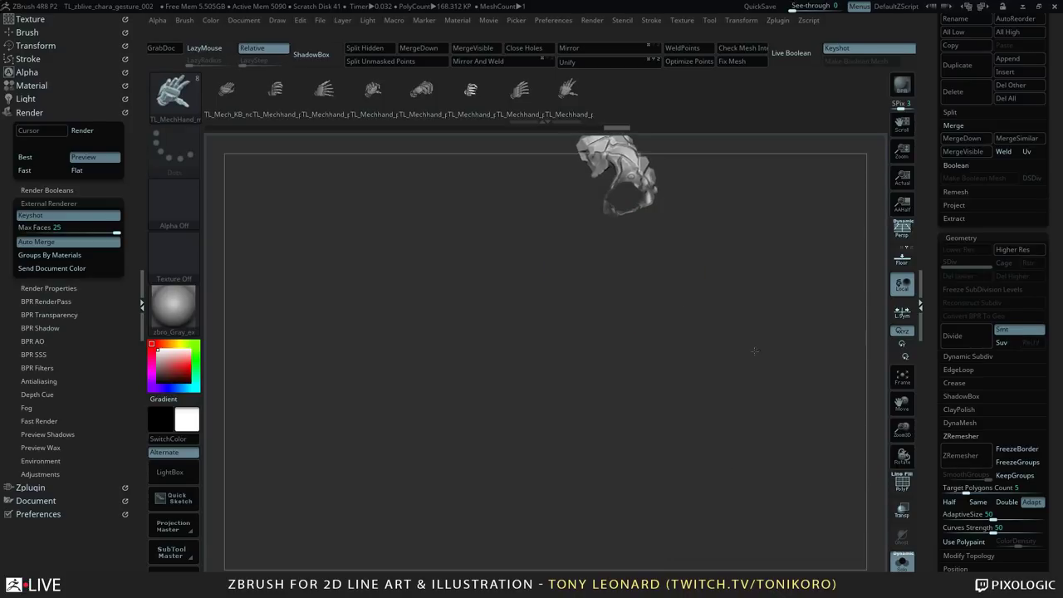
# - Choose the Topology brush and reduce its draw size for working on the helmet
pyautogui.moveTo(754, 351); pyautogui.dragTo(778, 398)
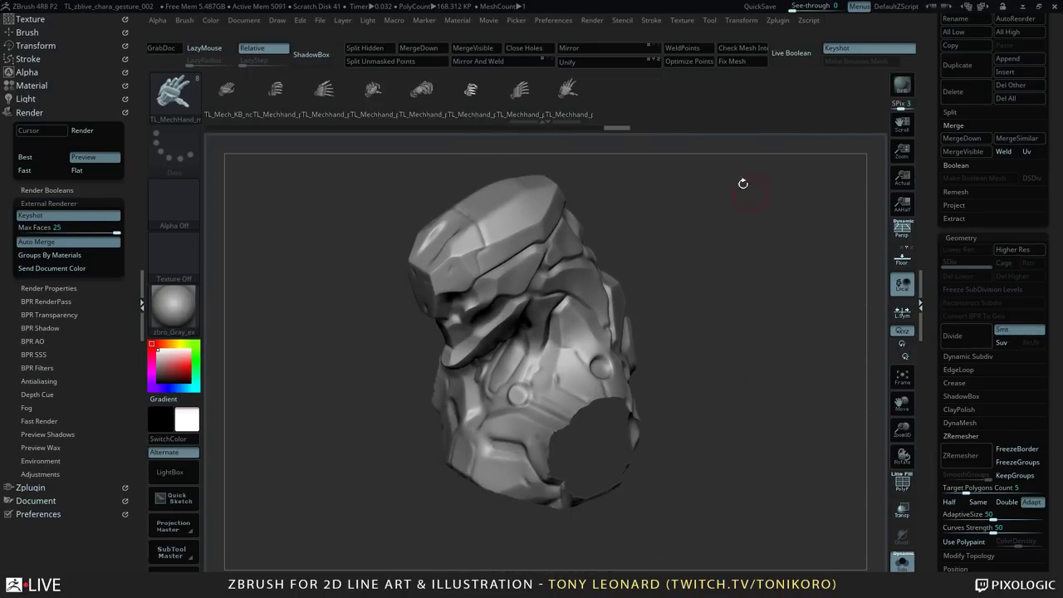
pyautogui.press('b')
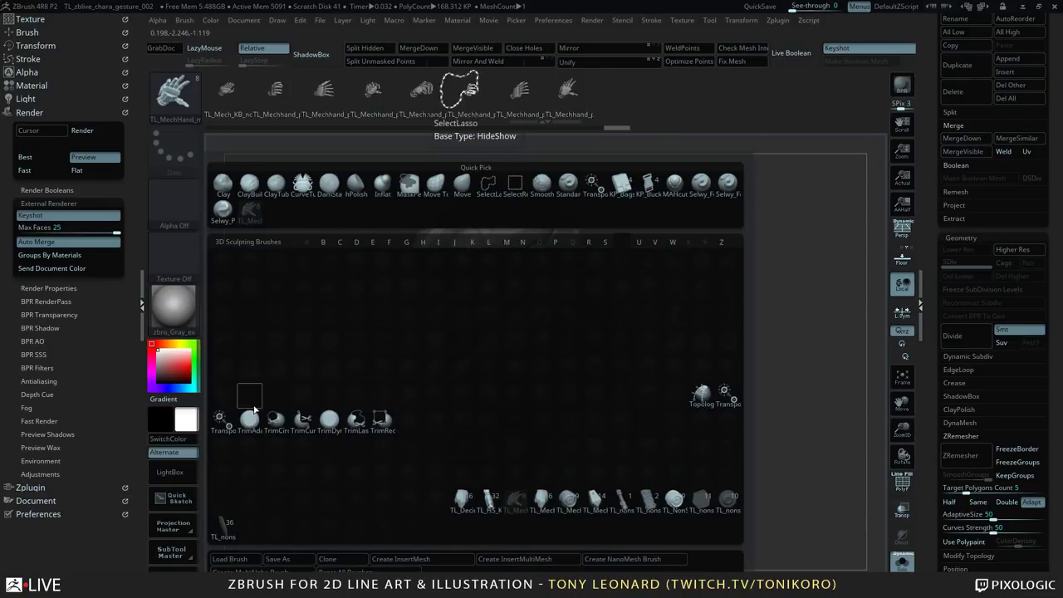
pyautogui.press('b')
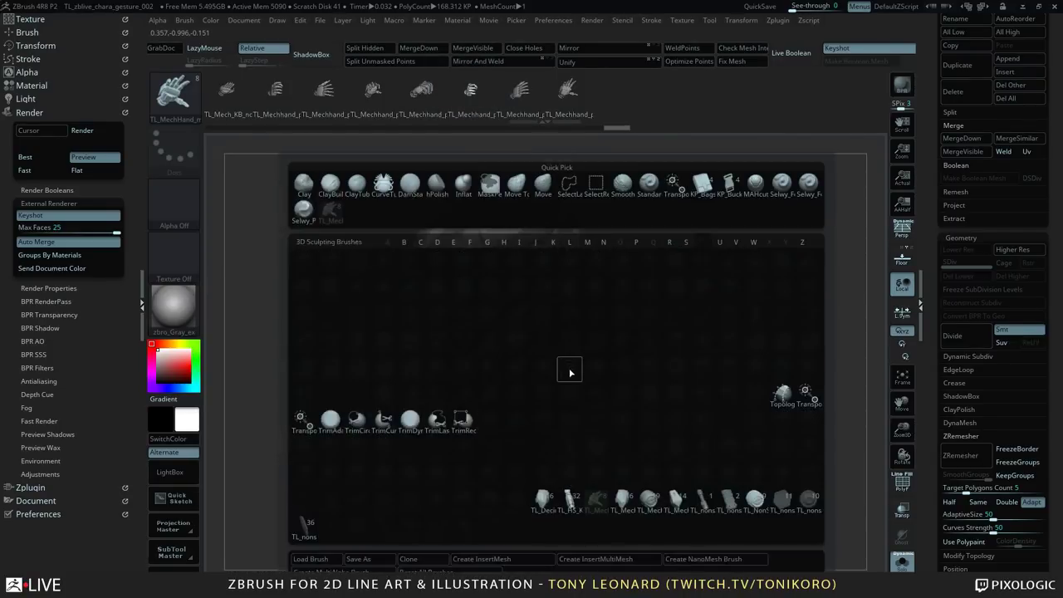
pyautogui.press('b')
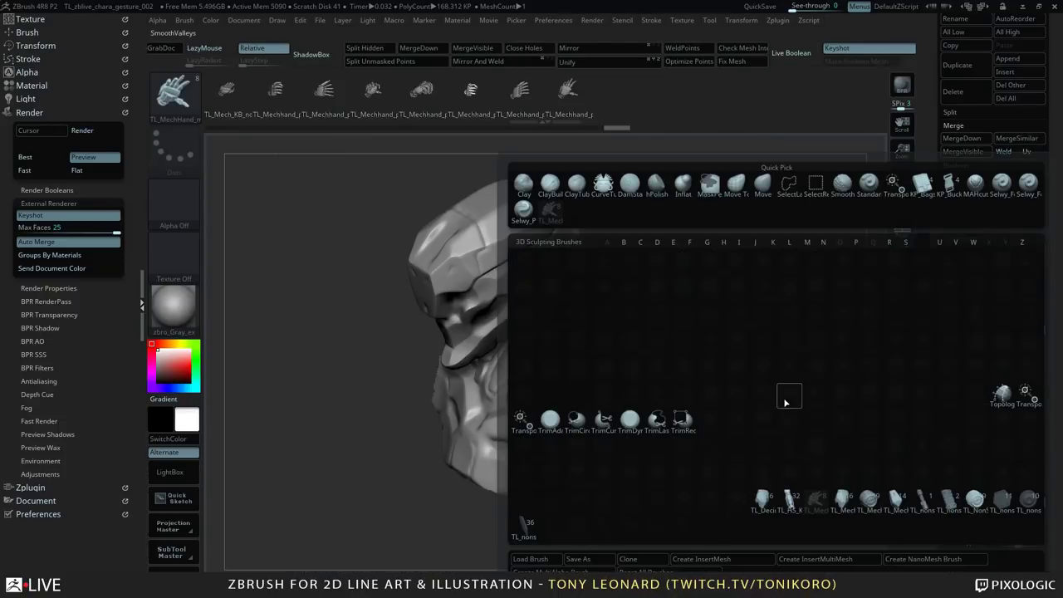
pyautogui.click(1000, 397)
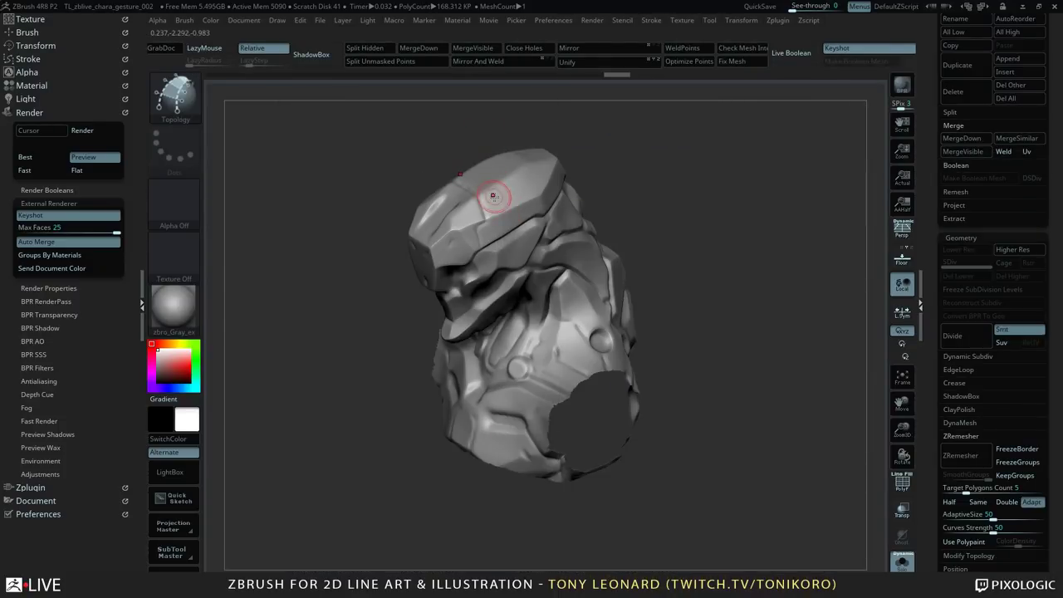
pyautogui.press('s')
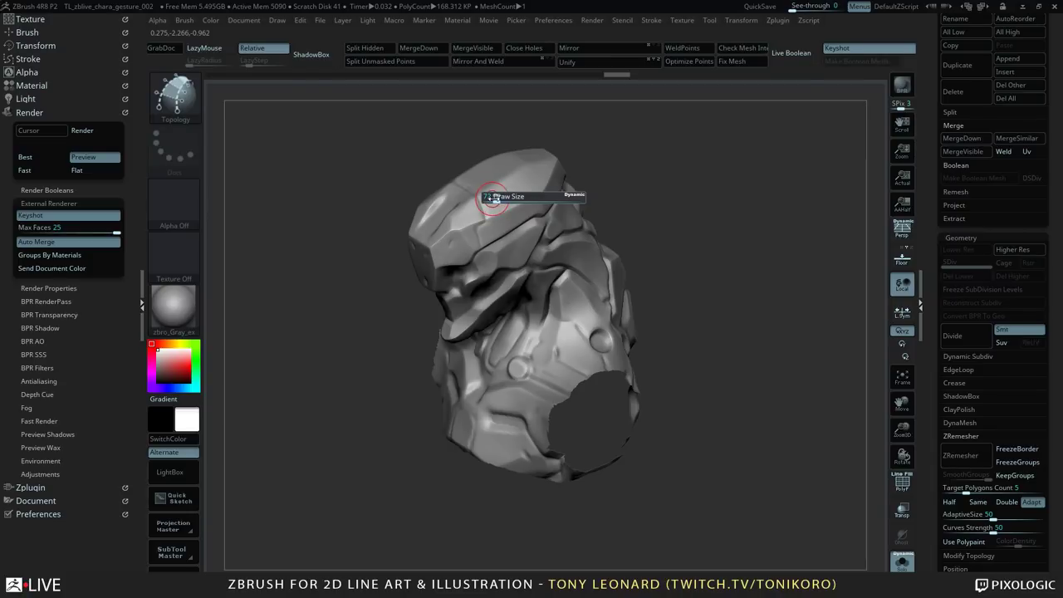
pyautogui.click(494, 199)
pyautogui.press('s')
pyautogui.moveTo(497, 203); pyautogui.dragTo(493, 204)
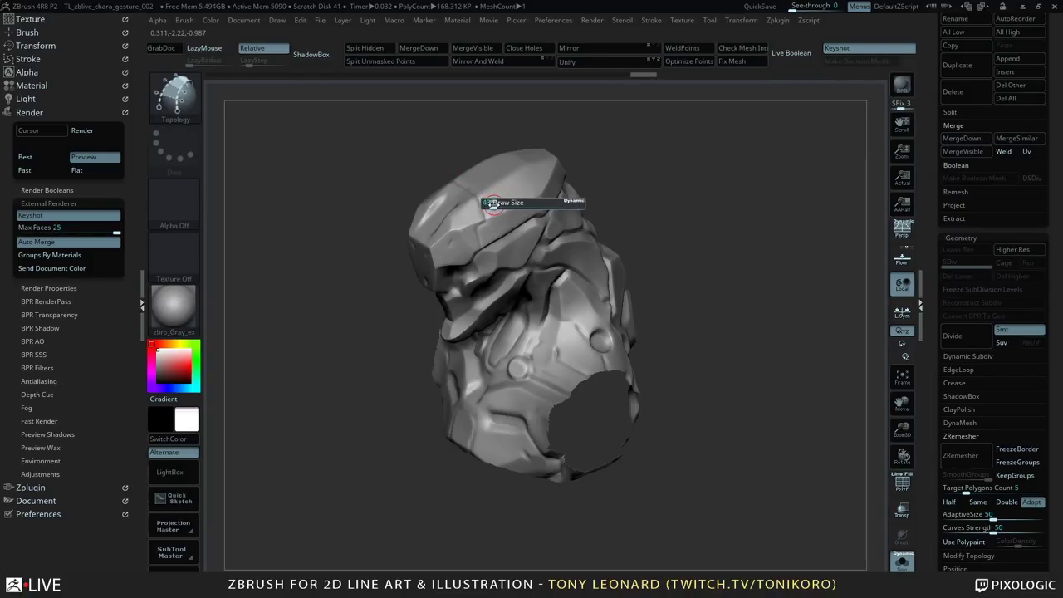
# - Show the Transform symmetry settings and draw connected topology curves from the helmet seam's corner down the side of the front plate
pyautogui.moveTo(706, 242)
pyautogui.mouseDown()
pyautogui.moveTo(781, 294)
pyautogui.moveTo(764, 304)
pyautogui.moveTo(758, 271)
pyautogui.mouseUp()
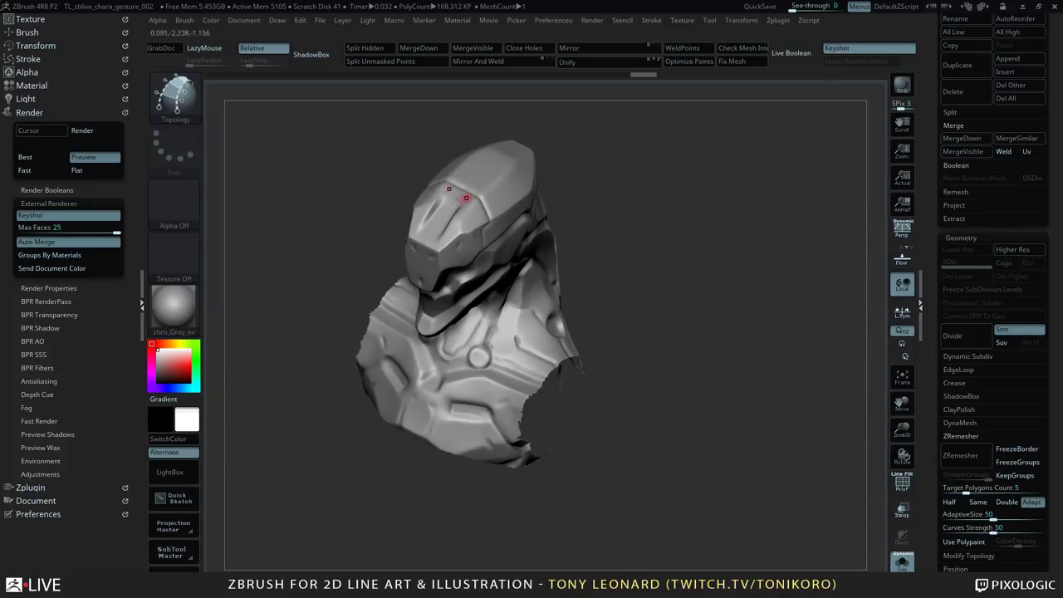
pyautogui.keyDown('shift'); pyautogui.click(30, 112); pyautogui.keyUp('shift')
pyautogui.click(50, 46)
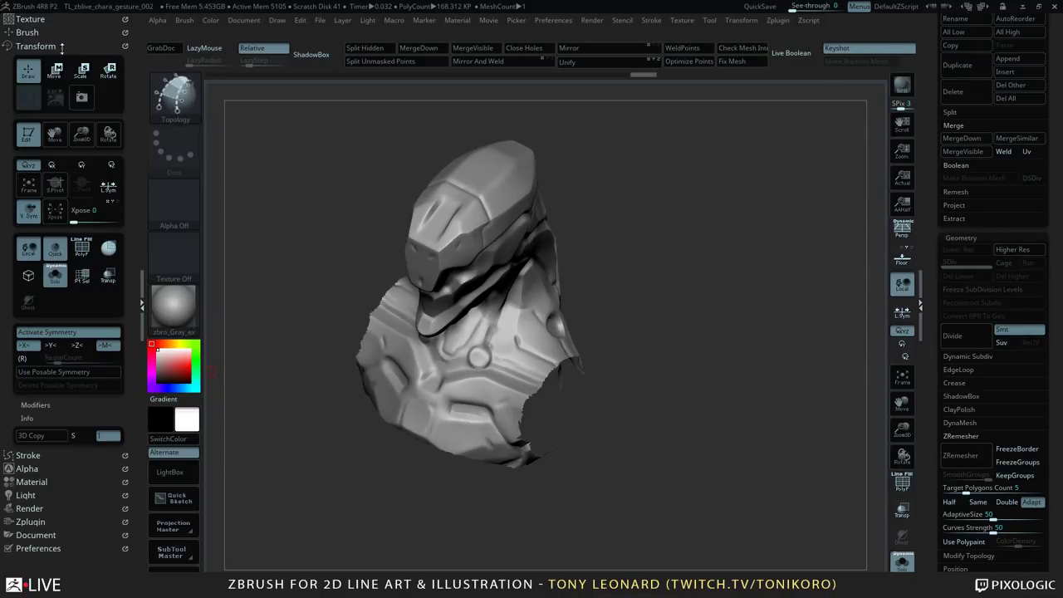
pyautogui.moveTo(687, 249)
pyautogui.mouseDown()
pyautogui.moveTo(690, 236)
pyautogui.moveTo(750, 267)
pyautogui.moveTo(806, 268)
pyautogui.moveTo(711, 228)
pyautogui.mouseUp()
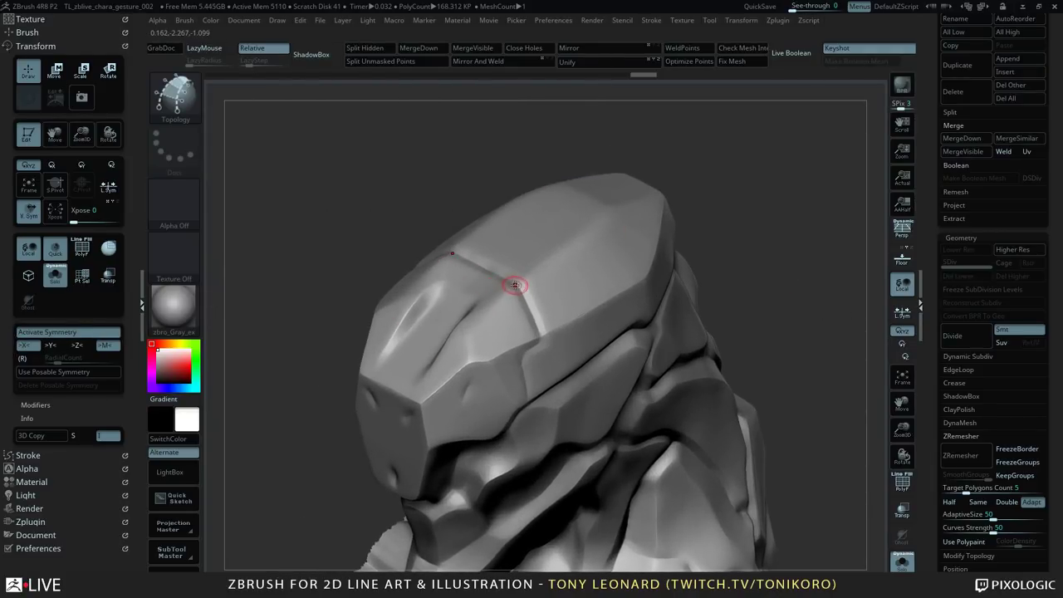
pyautogui.moveTo(464, 331); pyautogui.dragTo(496, 303)
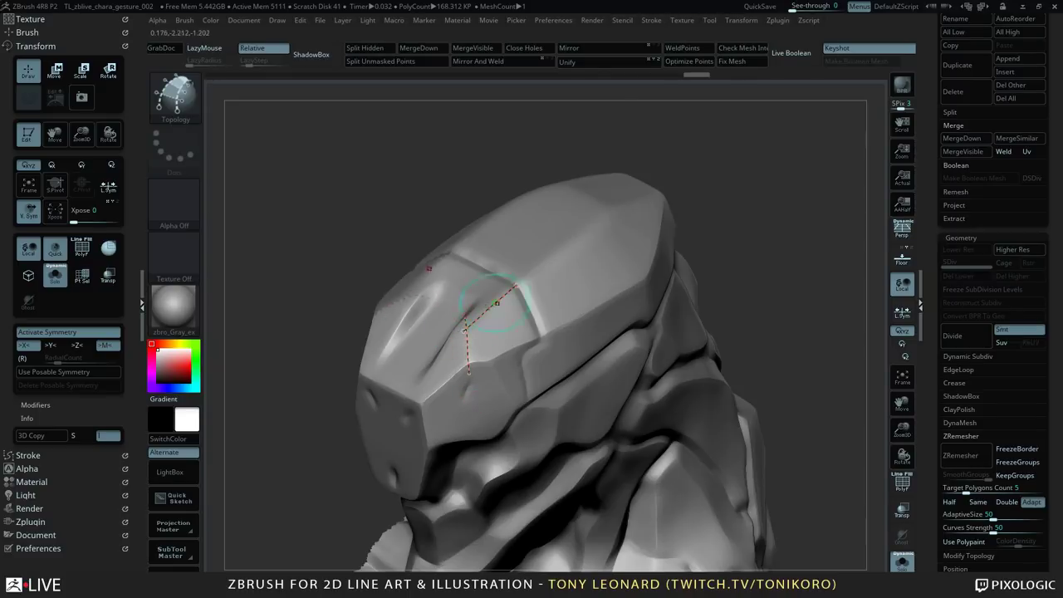
pyautogui.click(460, 330)
pyautogui.moveTo(761, 310)
pyautogui.mouseDown()
pyautogui.moveTo(776, 313)
pyautogui.moveTo(764, 357)
pyautogui.moveTo(771, 251)
pyautogui.moveTo(796, 301)
pyautogui.mouseUp()
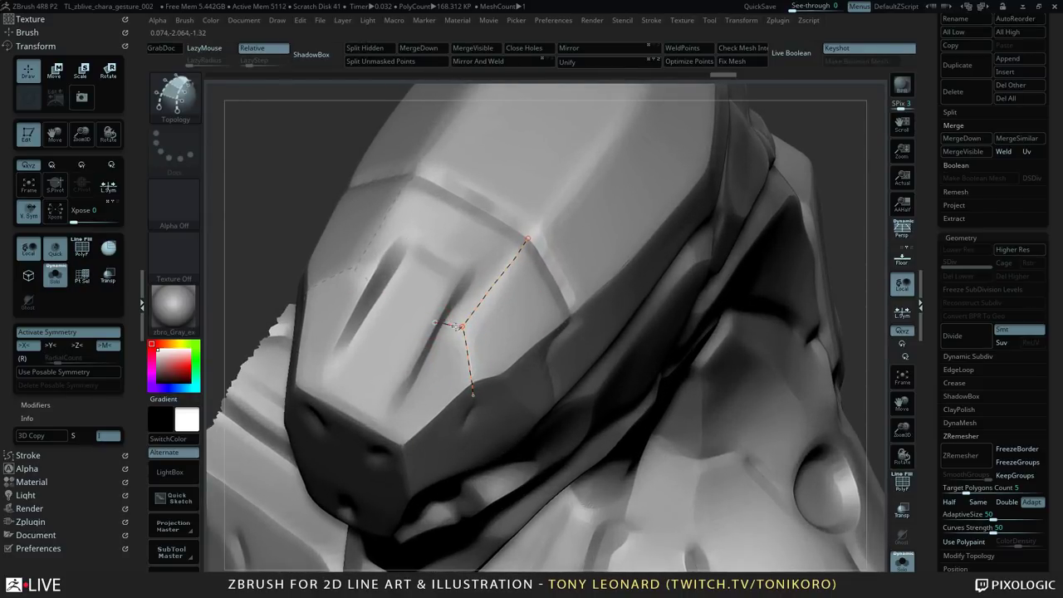
pyautogui.moveTo(457, 326); pyautogui.dragTo(476, 336)
# - Draw topology curves along the right groove, the front plate's side edge and its front edge to outline the lower side facet
pyautogui.moveTo(842, 180); pyautogui.dragTo(735, 302)
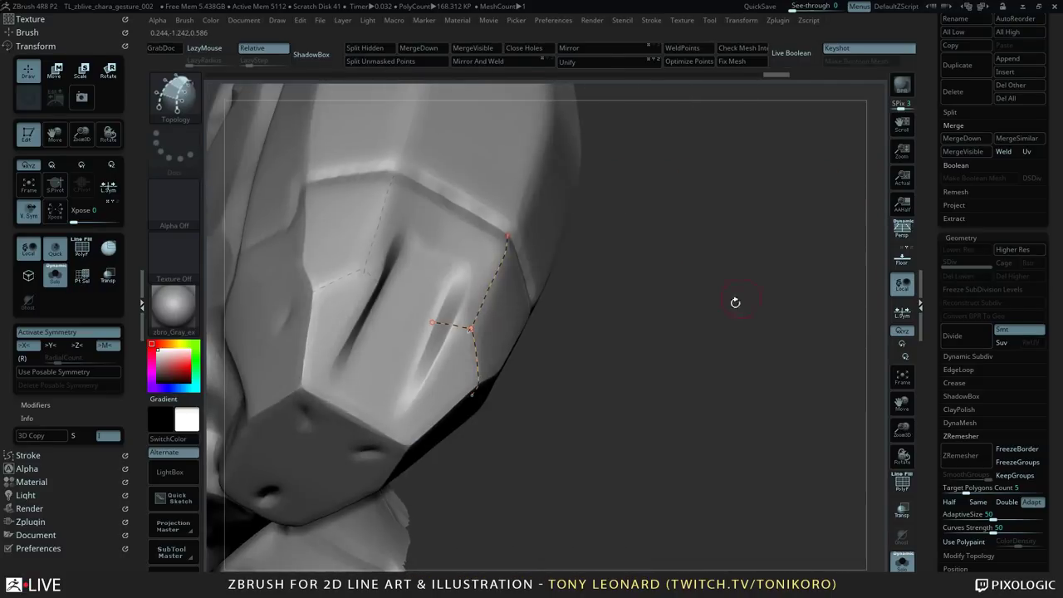
pyautogui.moveTo(669, 315); pyautogui.dragTo(569, 323)
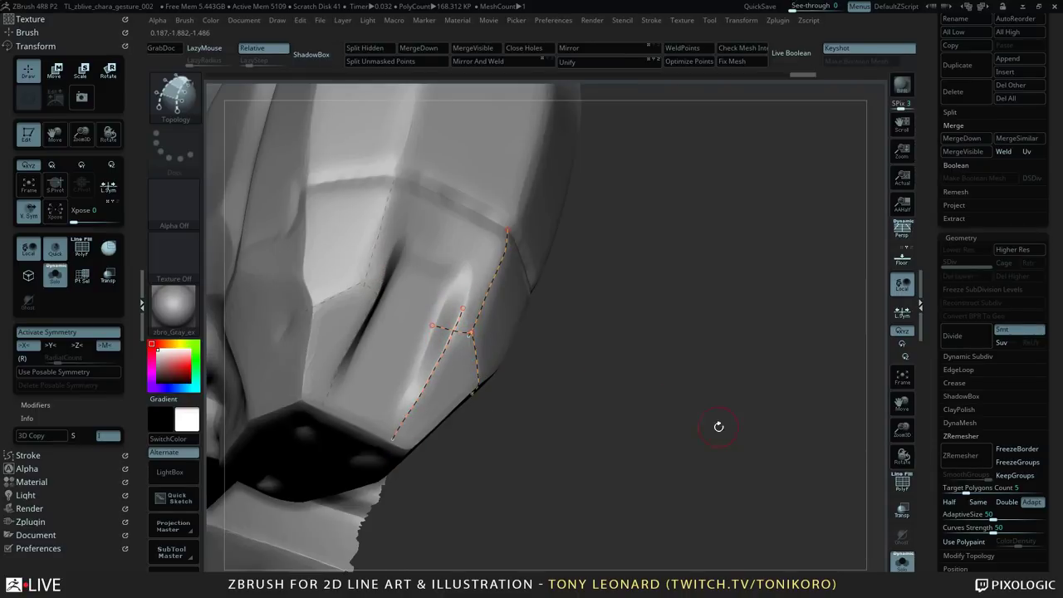
pyautogui.moveTo(718, 427); pyautogui.dragTo(456, 323)
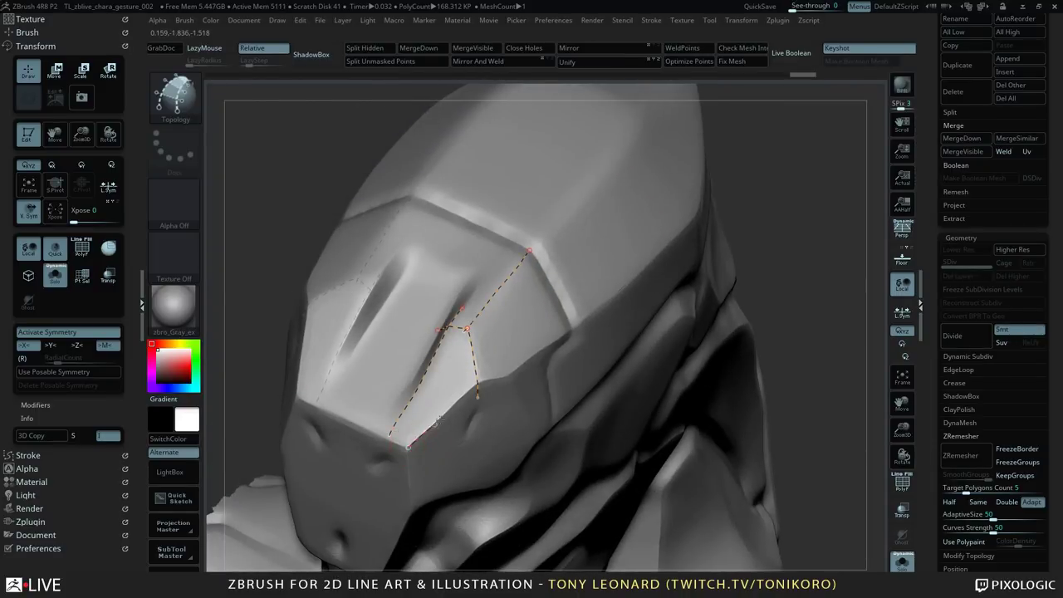
pyautogui.moveTo(477, 387); pyautogui.dragTo(502, 367)
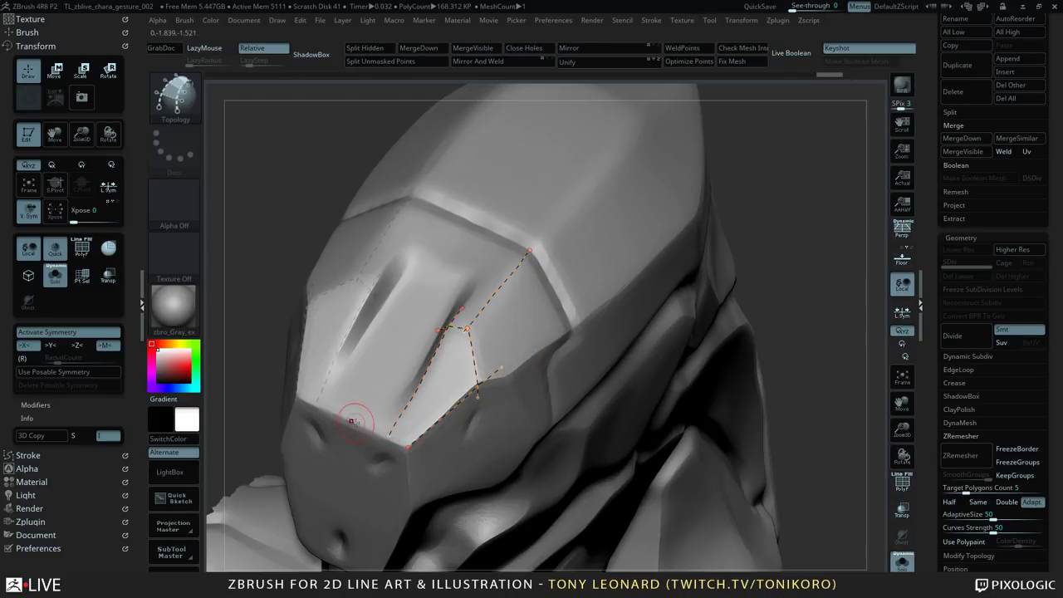
pyautogui.moveTo(425, 454); pyautogui.dragTo(427, 456)
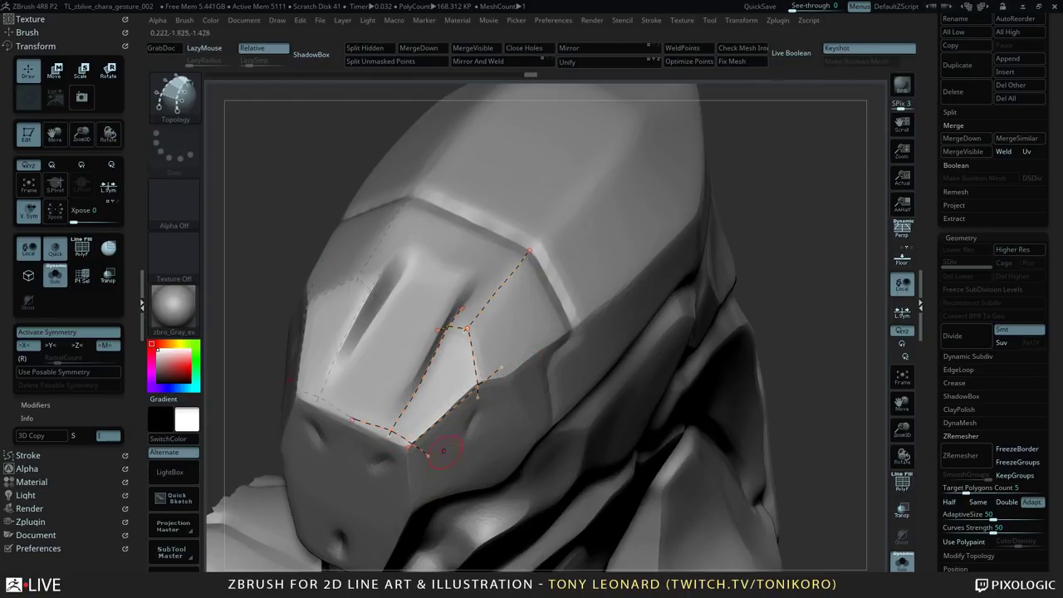
# - Trim the overhanging curve ends at the front corner of the lower side facet
pyautogui.moveTo(784, 281)
pyautogui.mouseDown()
pyautogui.moveTo(806, 301)
pyautogui.moveTo(789, 319)
pyautogui.mouseUp()
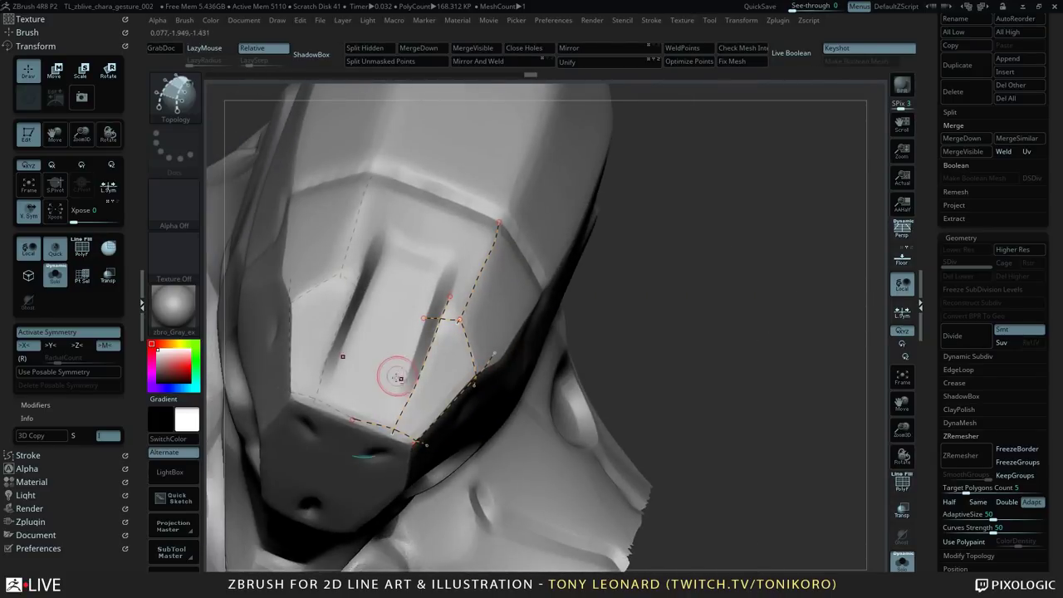
pyautogui.keyDown('alt'); pyautogui.moveTo(396, 374); pyautogui.dragTo(368, 492); pyautogui.keyUp('alt')
pyautogui.moveTo(645, 338); pyautogui.dragTo(386, 424)
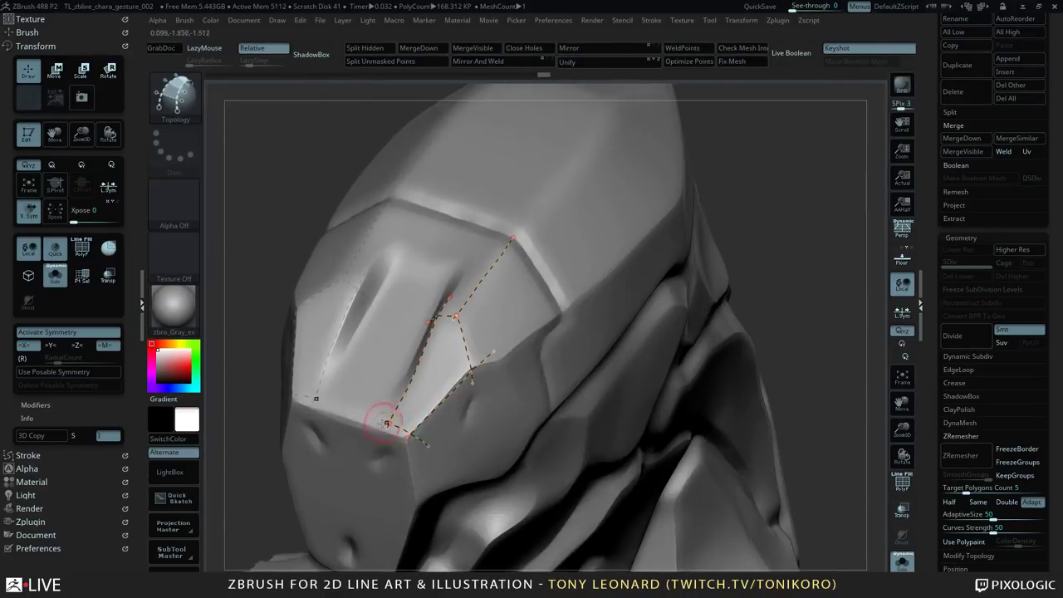
pyautogui.moveTo(800, 355); pyautogui.dragTo(521, 352)
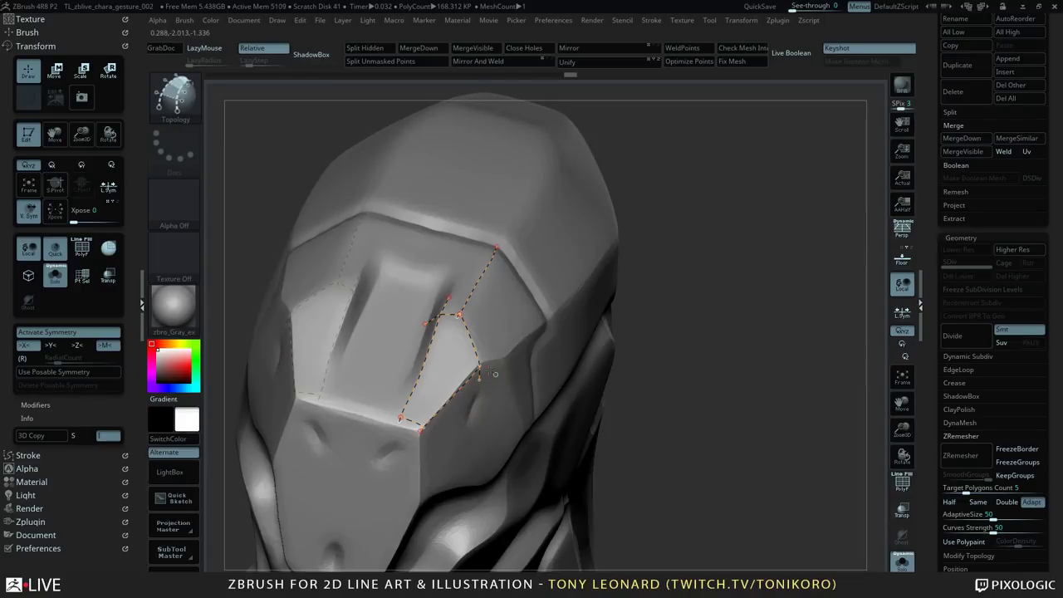
# - Draw curves across the cheek and around the upper side facet, with a dividing curve just in front of the helmet seam
pyautogui.moveTo(812, 315); pyautogui.dragTo(476, 421)
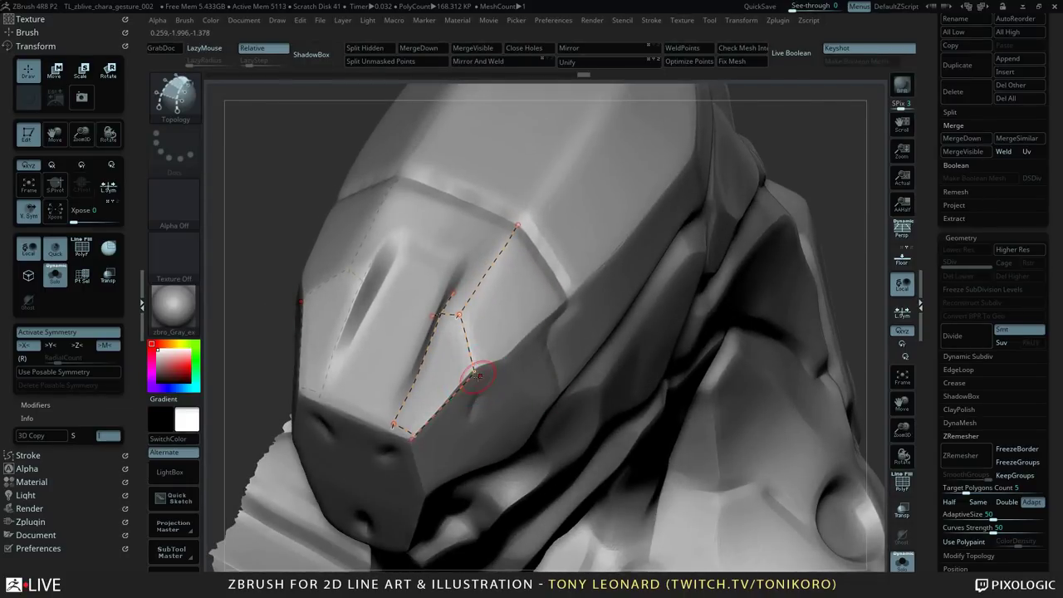
pyautogui.moveTo(495, 405); pyautogui.dragTo(523, 461)
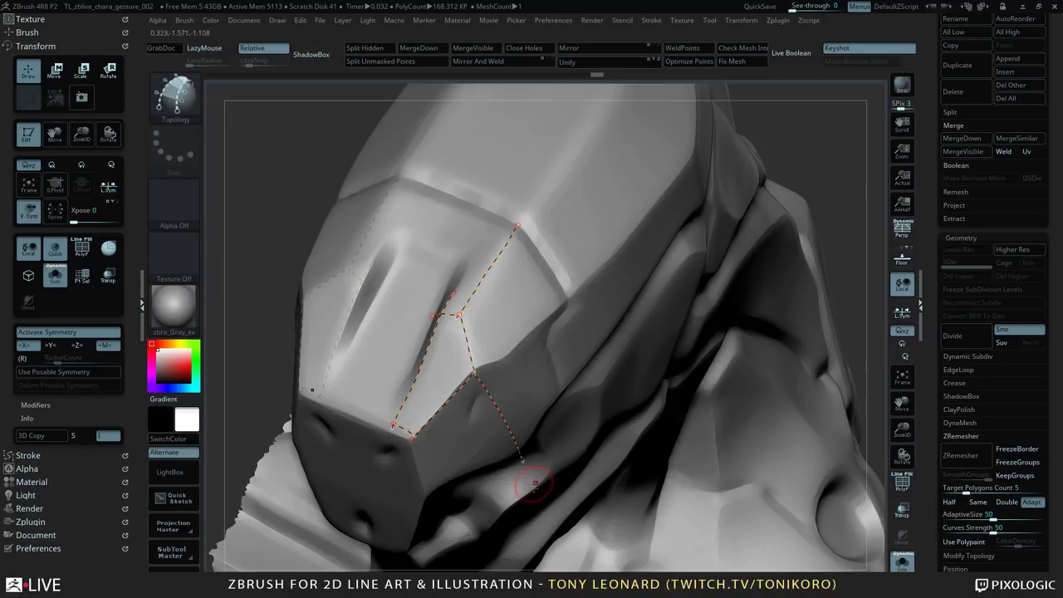
pyautogui.moveTo(849, 202); pyautogui.dragTo(766, 265)
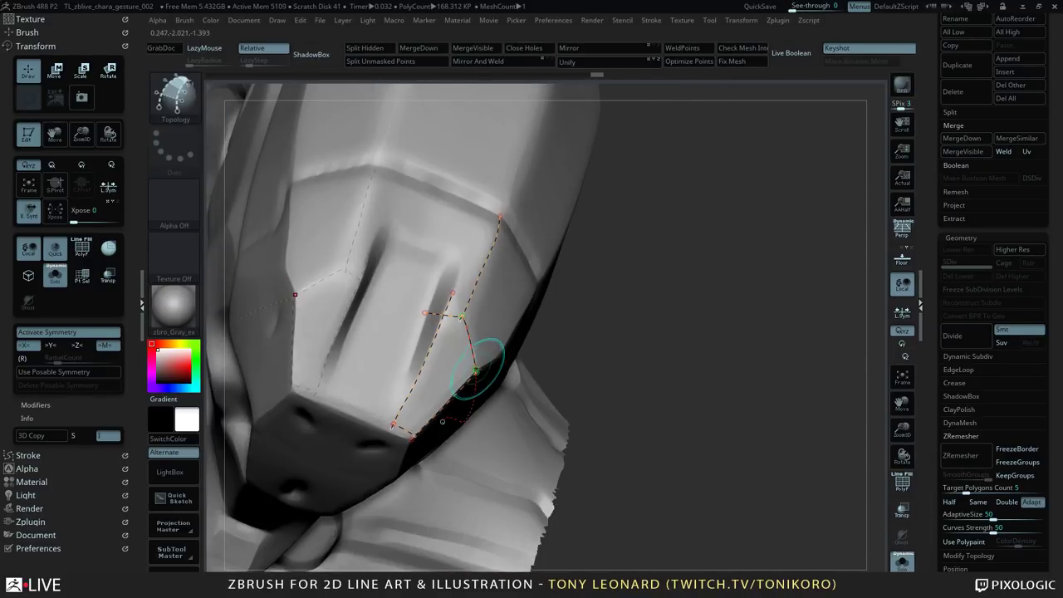
pyautogui.moveTo(476, 372); pyautogui.dragTo(555, 337)
pyautogui.moveTo(717, 299); pyautogui.dragTo(536, 318)
pyautogui.moveTo(495, 367); pyautogui.dragTo(496, 366)
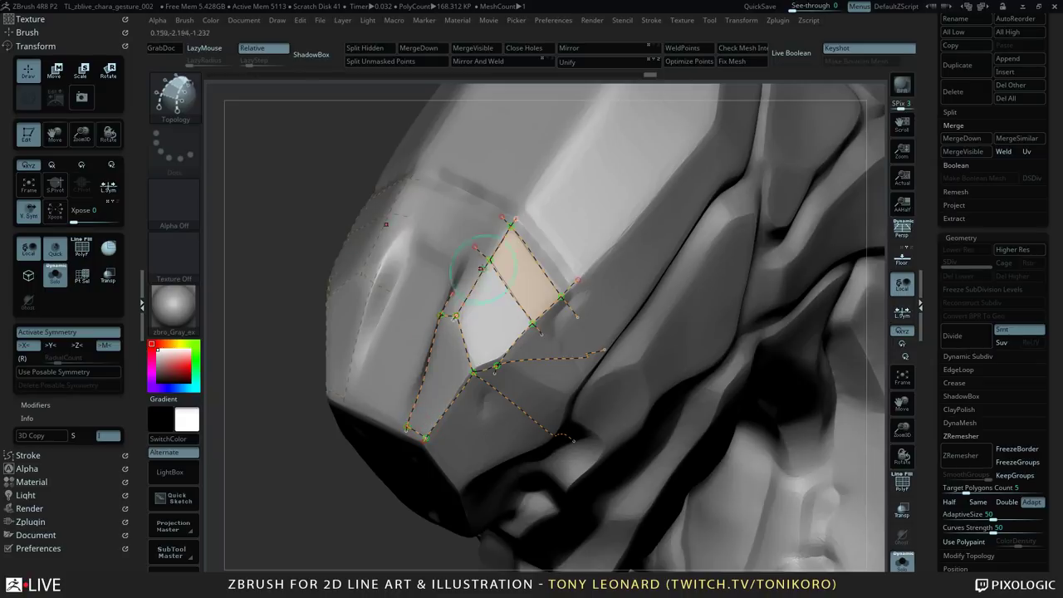
# - Redraw the lower side facet's inner curve beside the groove so it connects cleanly to the facet's upper and front edges
pyautogui.moveTo(284, 195); pyautogui.dragTo(294, 194)
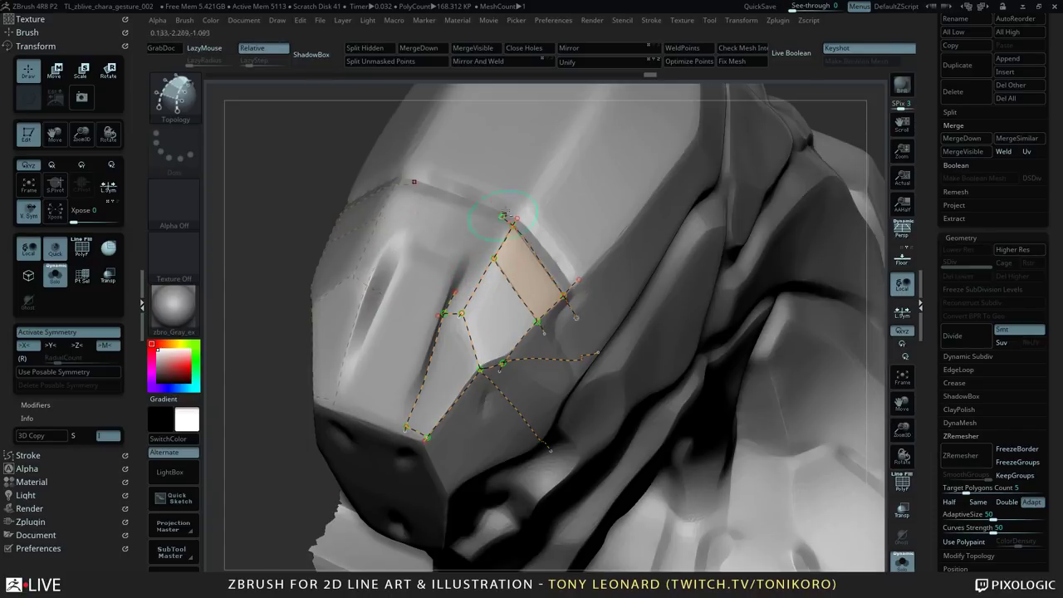
pyautogui.moveTo(287, 222); pyautogui.dragTo(465, 249)
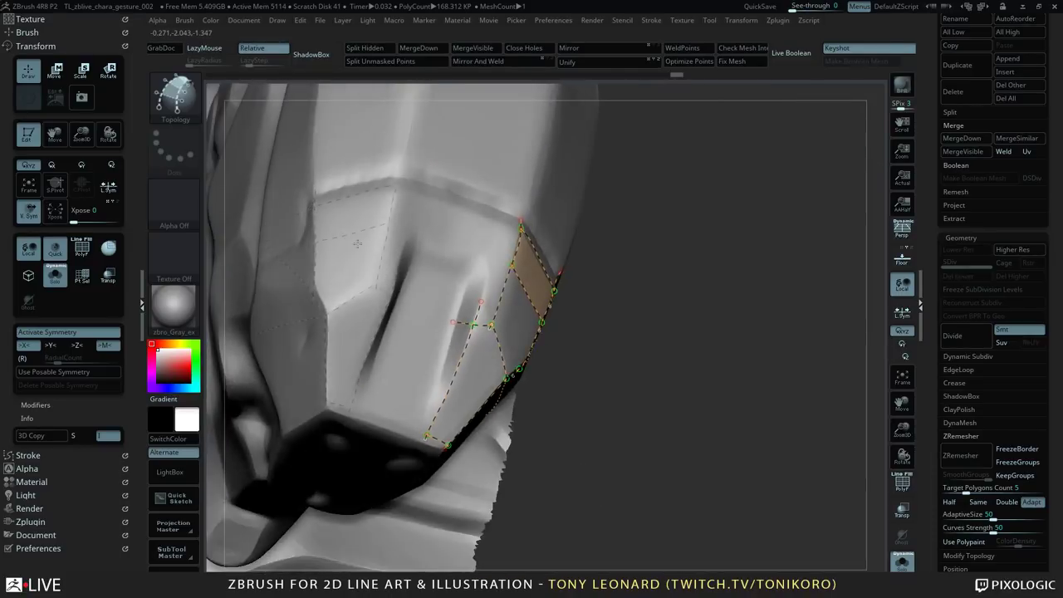
pyautogui.keyDown('alt'); pyautogui.moveTo(489, 301); pyautogui.dragTo(404, 442); pyautogui.keyUp('alt')
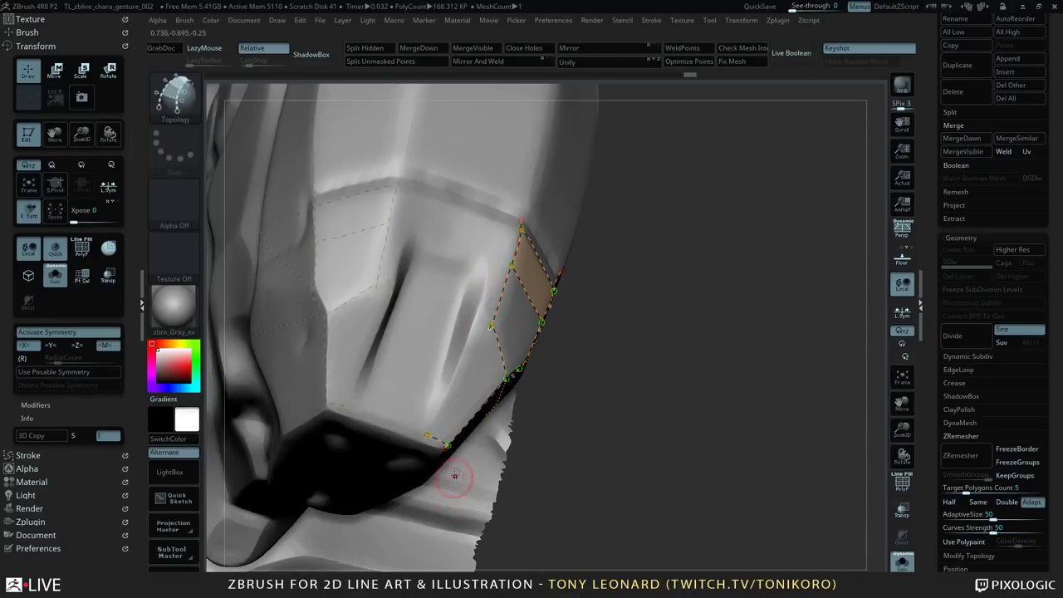
pyautogui.moveTo(712, 359); pyautogui.dragTo(714, 349)
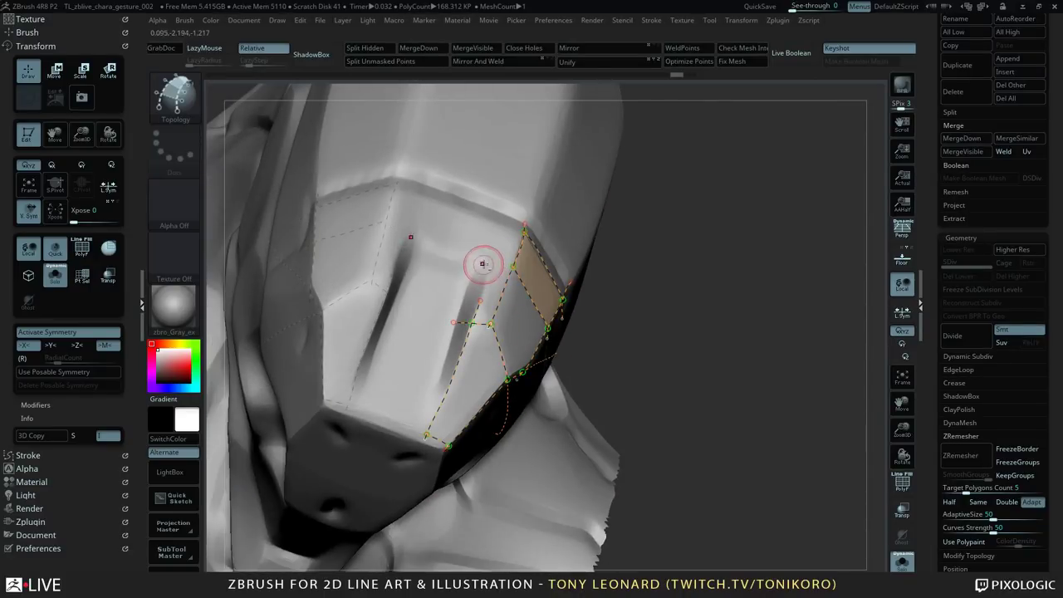
pyautogui.moveTo(484, 264)
pyautogui.mouseDown()
pyautogui.moveTo(490, 299)
pyautogui.moveTo(413, 406)
pyautogui.mouseUp()
pyautogui.moveTo(729, 331); pyautogui.dragTo(714, 318)
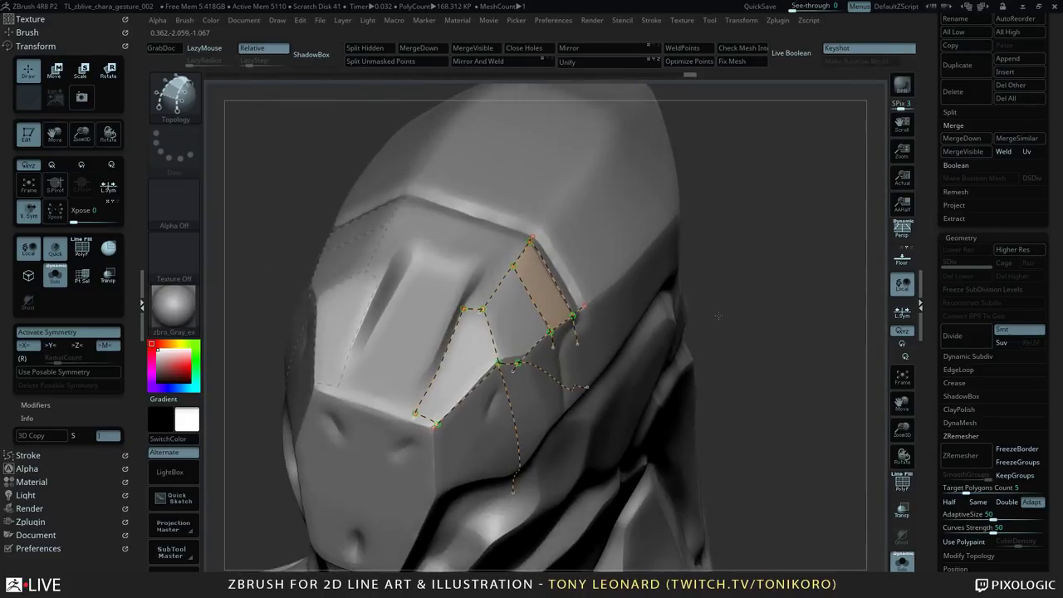
# - Split the lower and upper side facets with cross curves so the whole strip fills with four-sided faces
pyautogui.moveTo(499, 365); pyautogui.dragTo(431, 340)
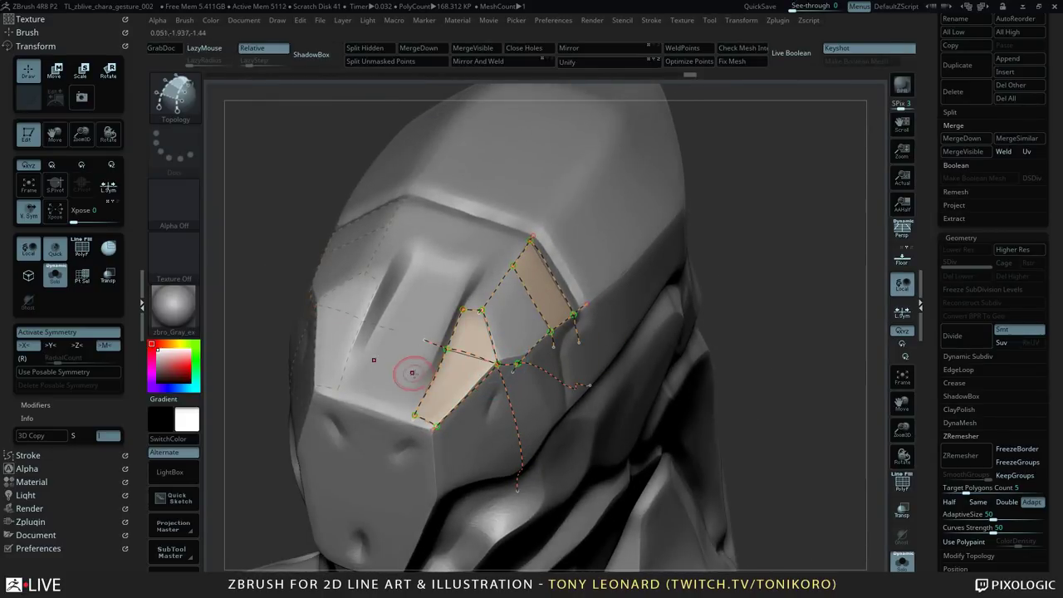
pyautogui.moveTo(832, 367); pyautogui.dragTo(800, 372)
pyautogui.moveTo(800, 372); pyautogui.dragTo(764, 369, button='right')
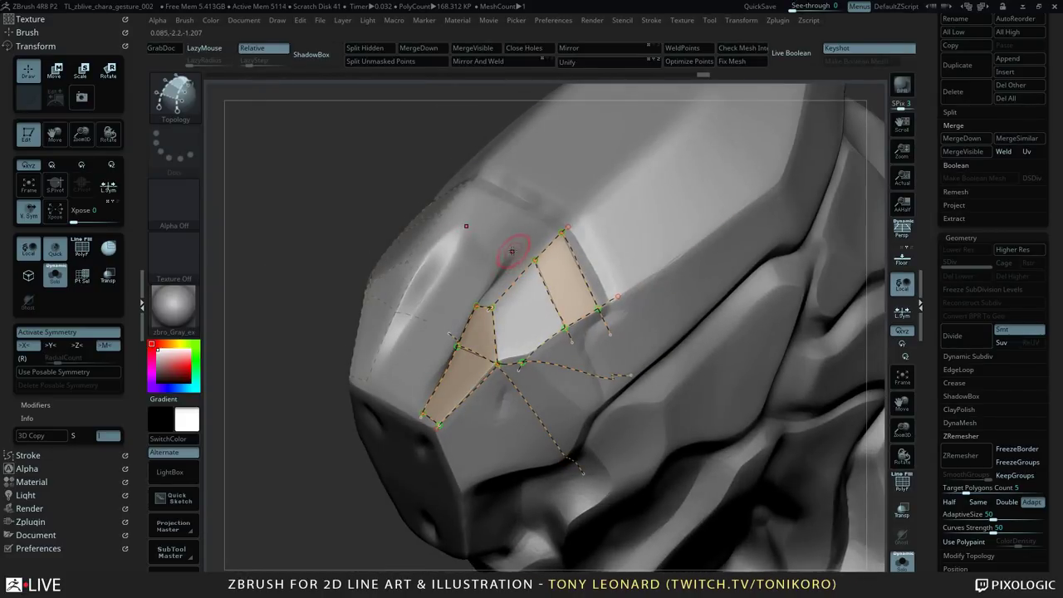
pyautogui.moveTo(518, 330); pyautogui.dragTo(523, 378)
pyautogui.moveTo(330, 234)
pyautogui.mouseDown()
pyautogui.moveTo(344, 225)
pyautogui.moveTo(388, 341)
pyautogui.mouseUp()
pyautogui.keyDown('alt'); pyautogui.moveTo(515, 236); pyautogui.dragTo(501, 278); pyautogui.keyUp('alt')
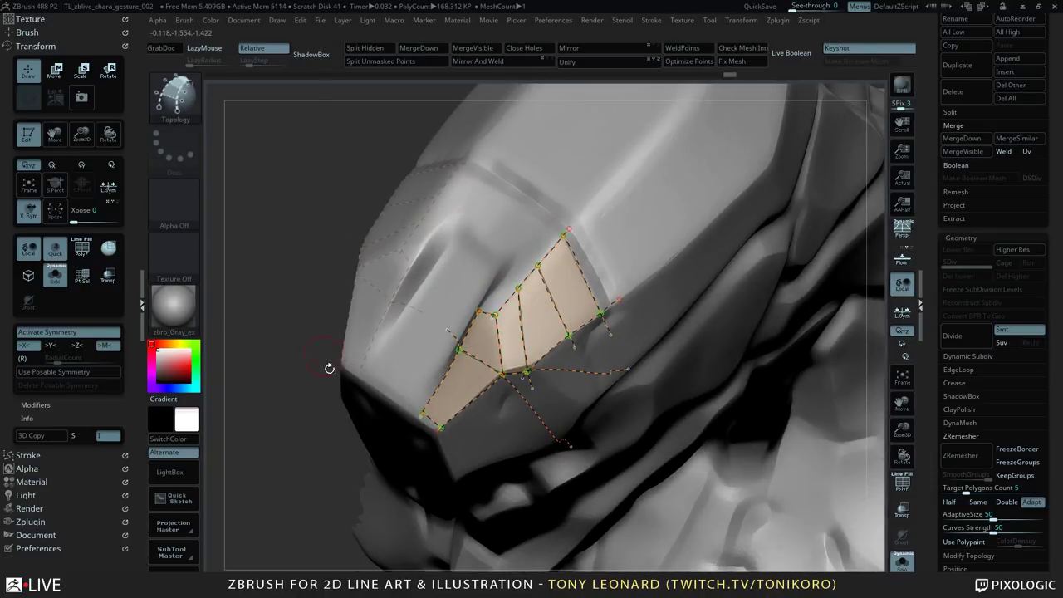
# - Delete the curves running across the cheek and the stray ends below the side facets
pyautogui.moveTo(310, 411); pyautogui.dragTo(306, 383)
pyautogui.moveTo(306, 382); pyautogui.dragTo(665, 334, button='right')
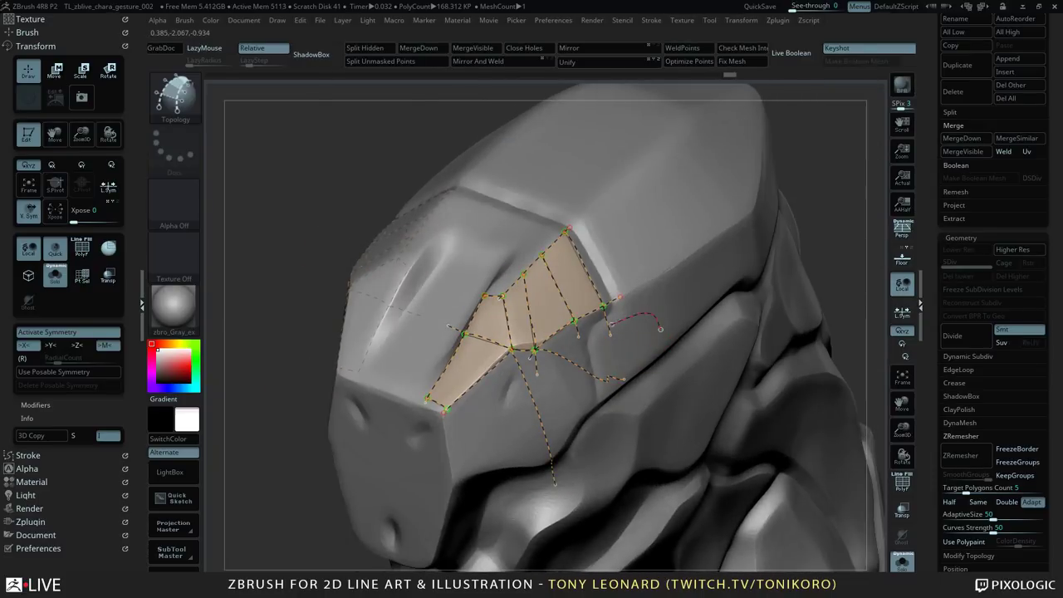
pyautogui.keyDown('alt'); pyautogui.moveTo(540, 396); pyautogui.dragTo(503, 408); pyautogui.keyUp('alt')
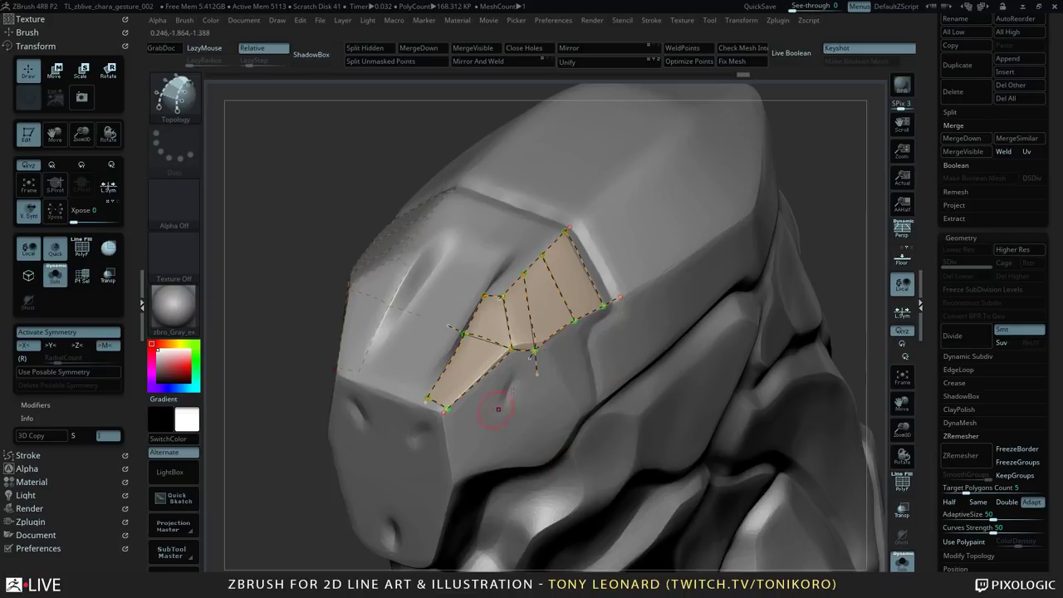
pyautogui.keyDown('alt'); pyautogui.click(520, 359); pyautogui.keyUp('alt')
pyautogui.moveTo(272, 312); pyautogui.dragTo(727, 297, button='right')
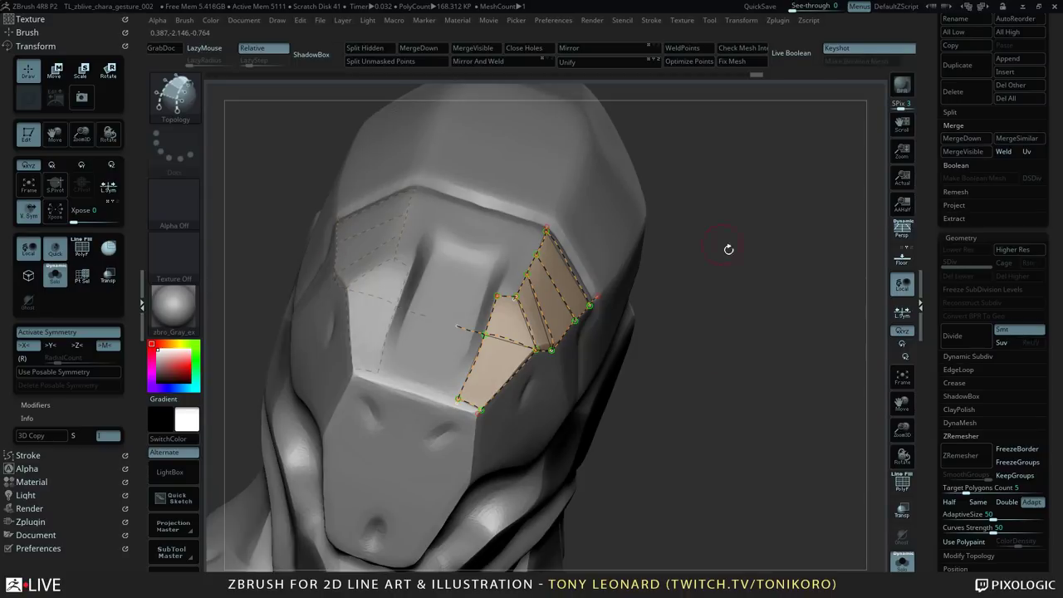
# - Adjust the brush's draw size and erase the curve end that sticks out over the groove
pyautogui.press('s')
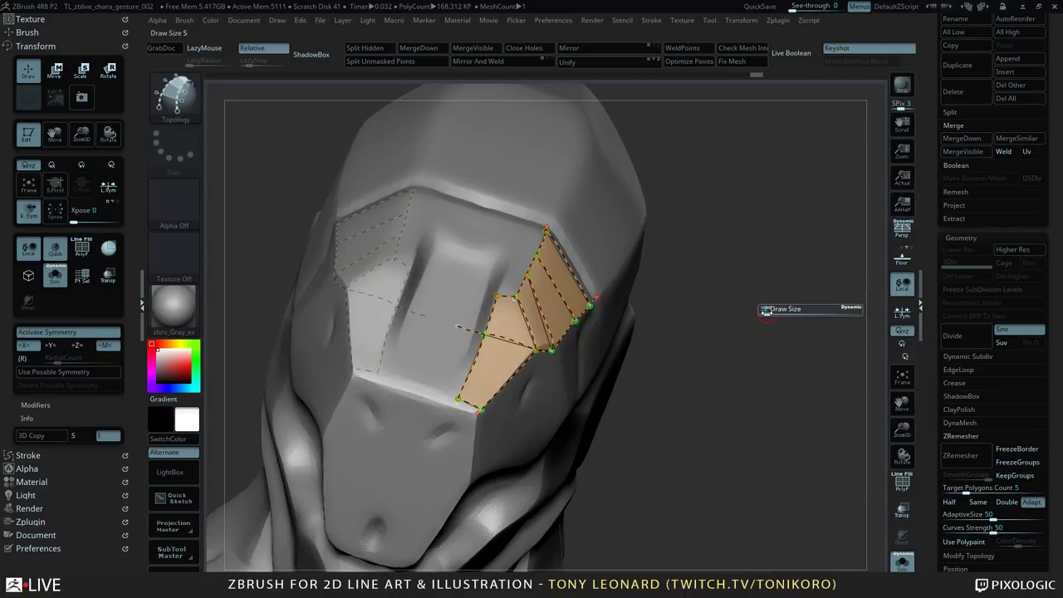
pyautogui.click(765, 313)
pyautogui.moveTo(792, 373); pyautogui.dragTo(747, 349)
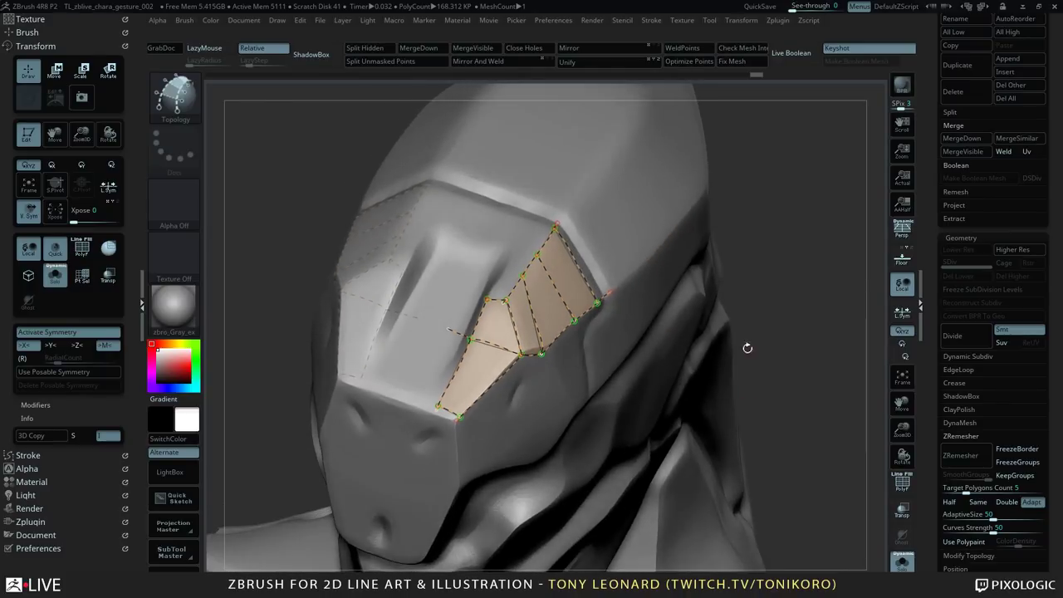
pyautogui.press('s')
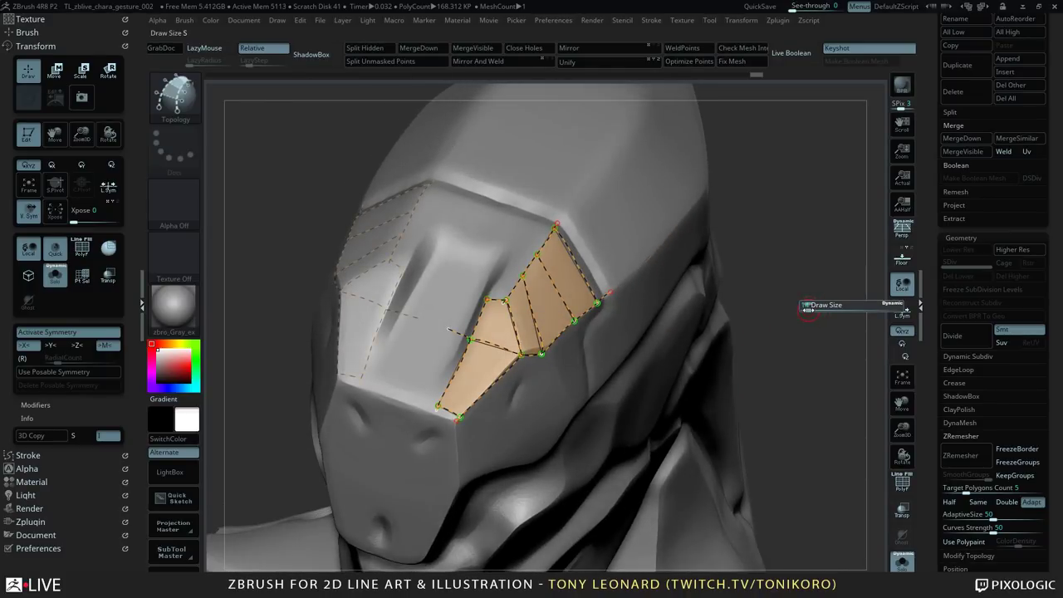
pyautogui.moveTo(803, 379); pyautogui.dragTo(533, 385, button='right')
pyautogui.keyDown('alt'); pyautogui.moveTo(450, 235); pyautogui.dragTo(445, 298); pyautogui.keyUp('alt')
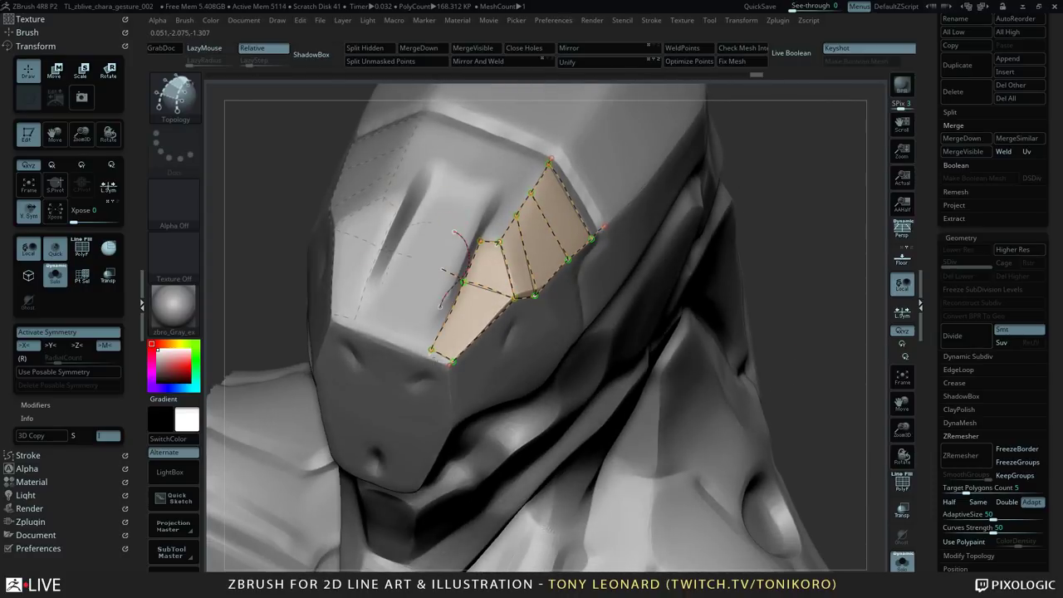
# - Inspect the helmet topology from several angles using Z-axis view rotation, and restore free XYZ rotation
pyautogui.click(902, 376)
pyautogui.click(901, 356)
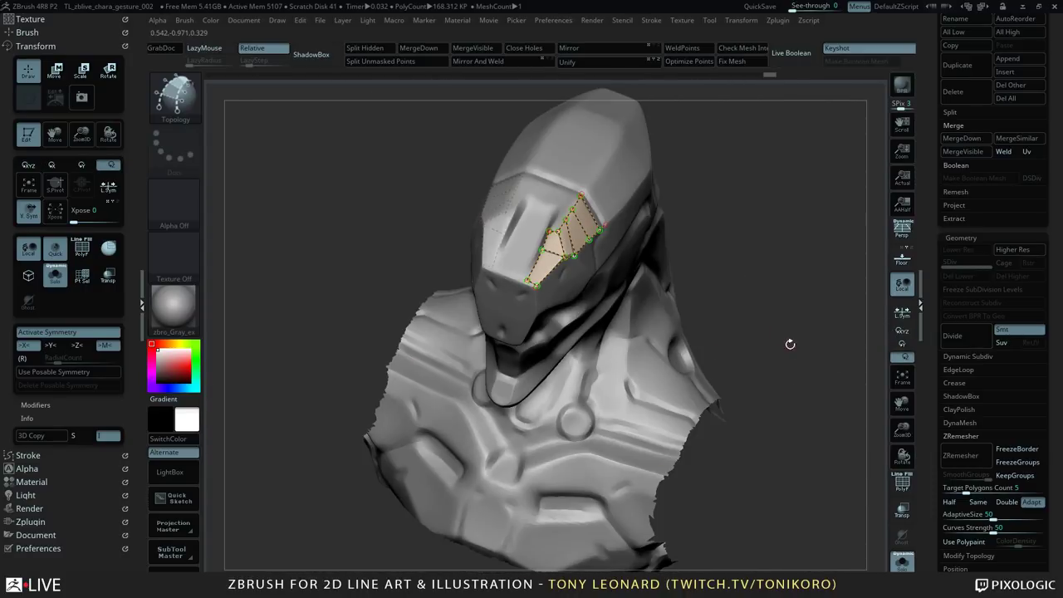
pyautogui.moveTo(790, 344); pyautogui.dragTo(772, 325, button='right')
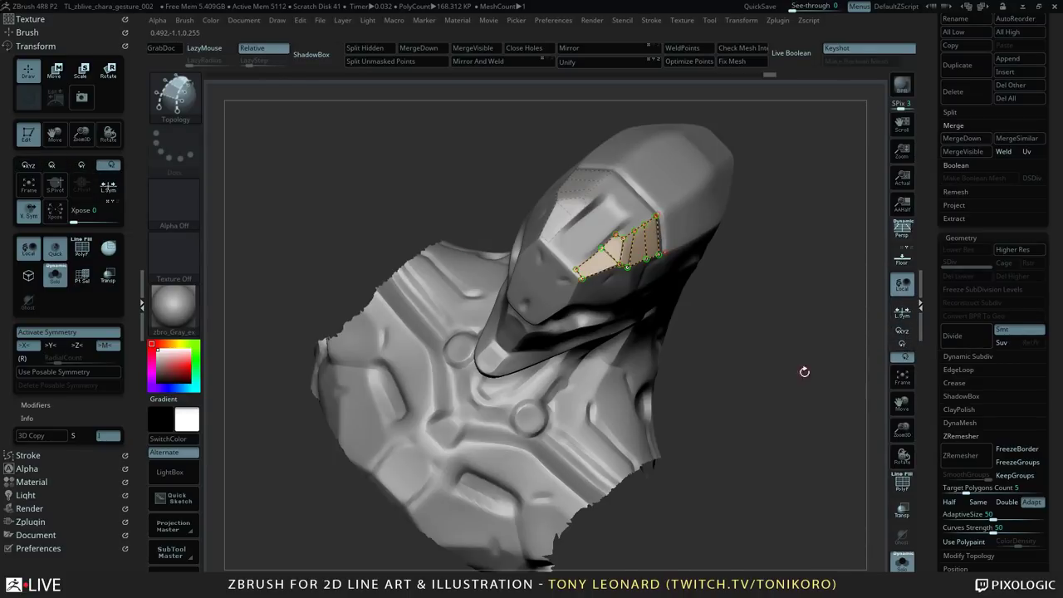
pyautogui.moveTo(804, 370)
pyautogui.mouseDown()
pyautogui.moveTo(799, 320)
pyautogui.moveTo(818, 381)
pyautogui.mouseUp()
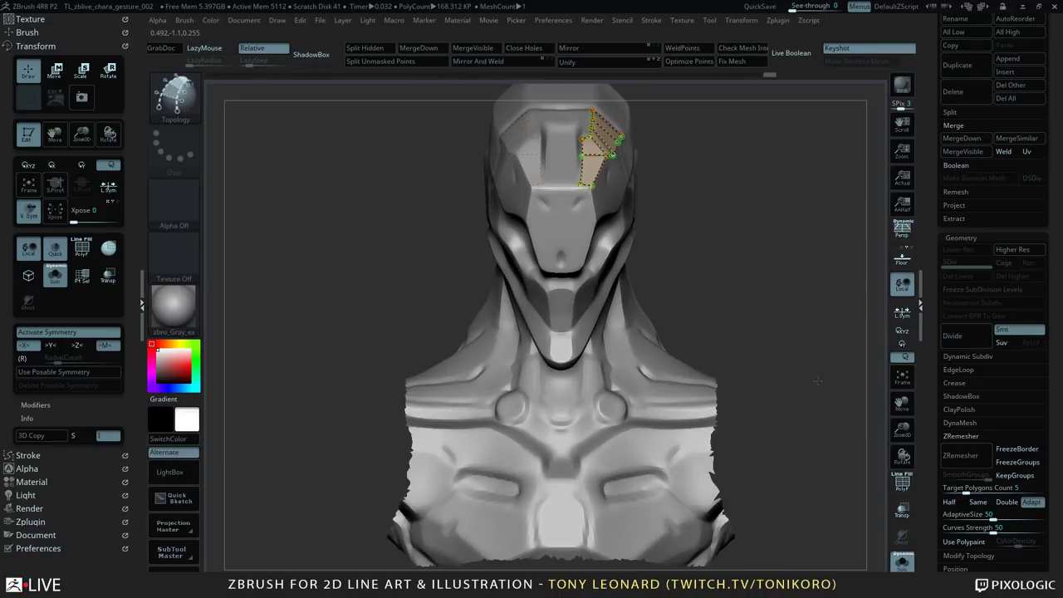
pyautogui.moveTo(794, 237); pyautogui.dragTo(764, 283)
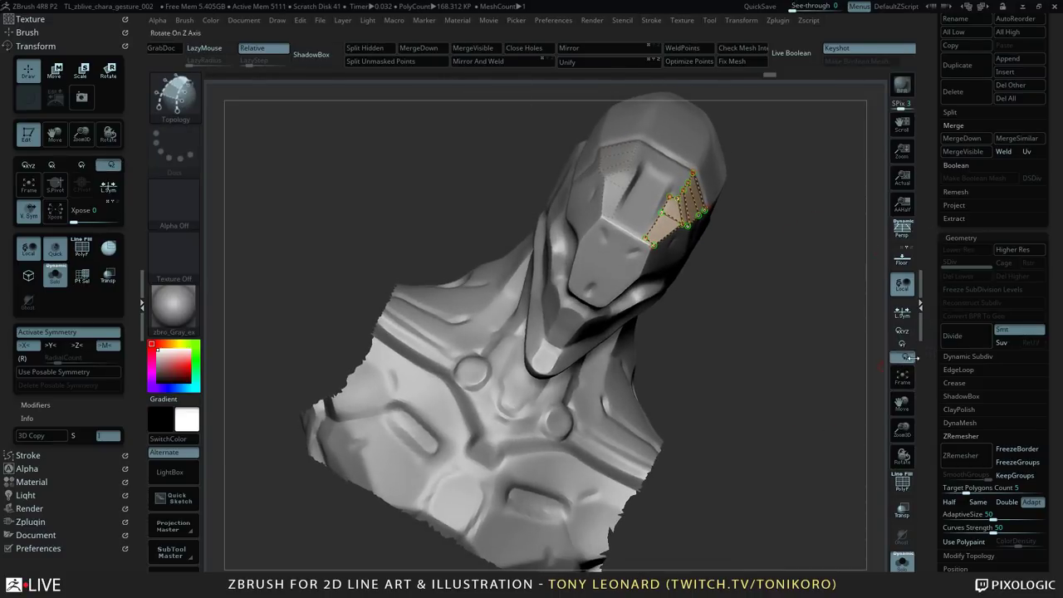
pyautogui.click(903, 356)
pyautogui.click(902, 330)
# - Replace the curve closing the lower side facet at the front plate's edge and trim its overhanging ends
pyautogui.moveTo(712, 361); pyautogui.dragTo(799, 334)
pyautogui.moveTo(788, 239)
pyautogui.mouseDown()
pyautogui.moveTo(767, 240)
pyautogui.moveTo(731, 303)
pyautogui.mouseUp()
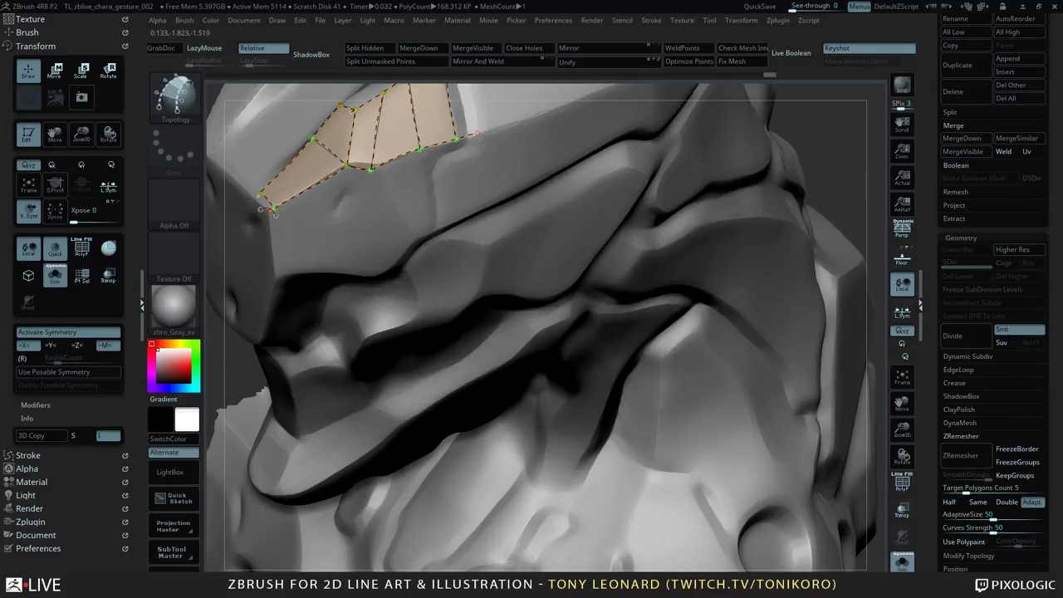
pyautogui.keyDown('alt'); pyautogui.moveTo(300, 296); pyautogui.dragTo(280, 297); pyautogui.keyUp('alt')
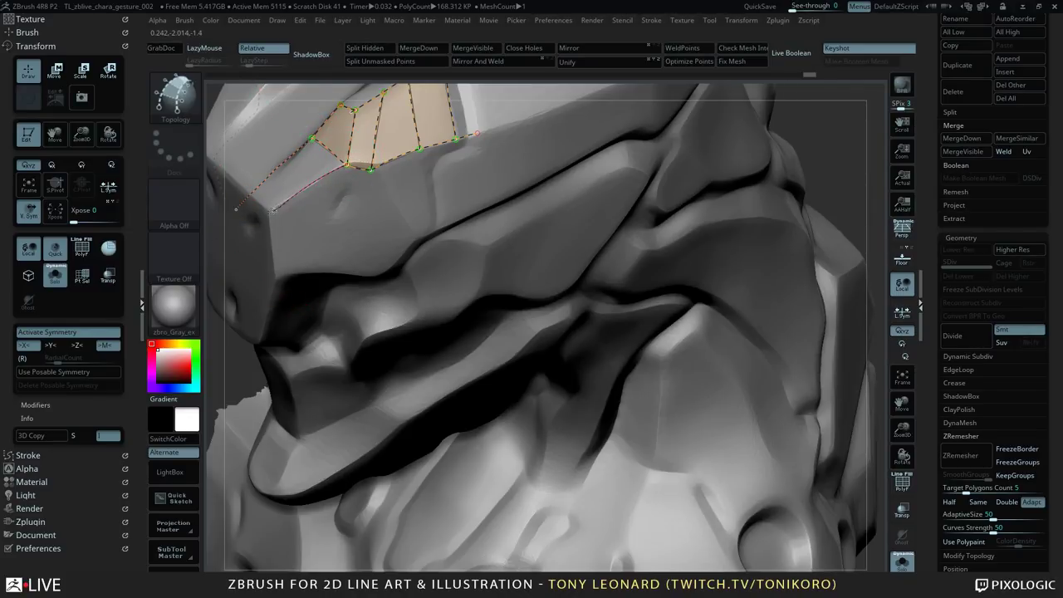
pyautogui.moveTo(273, 210); pyautogui.dragTo(250, 229)
pyautogui.moveTo(296, 257)
pyautogui.mouseDown()
pyautogui.moveTo(298, 282)
pyautogui.moveTo(279, 275)
pyautogui.mouseUp()
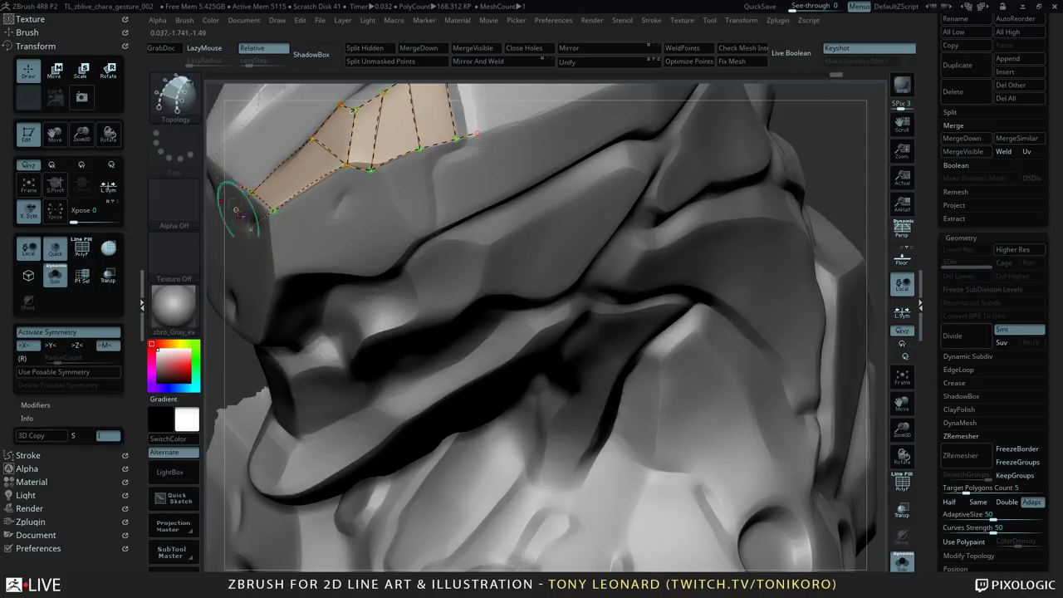
pyautogui.keyDown('alt'); pyautogui.moveTo(235, 192); pyautogui.dragTo(245, 200); pyautogui.keyUp('alt')
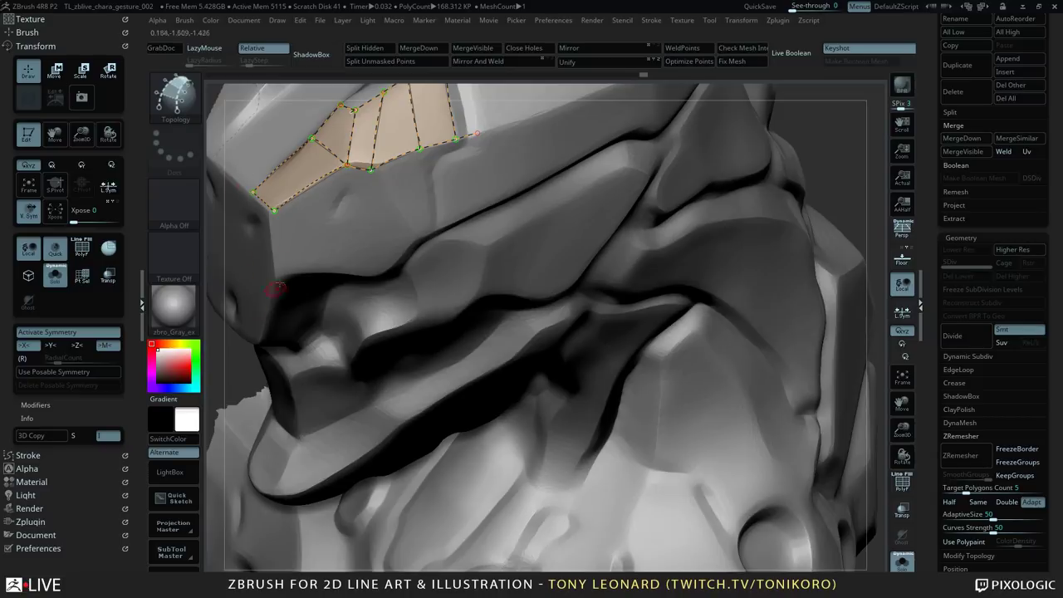
# - Draw five curves down the helmet's side from the existing facets' lower edge toward the groove, replacing the one that slants too far
pyautogui.moveTo(274, 212); pyautogui.dragTo(278, 287)
pyautogui.moveTo(347, 167); pyautogui.dragTo(347, 214)
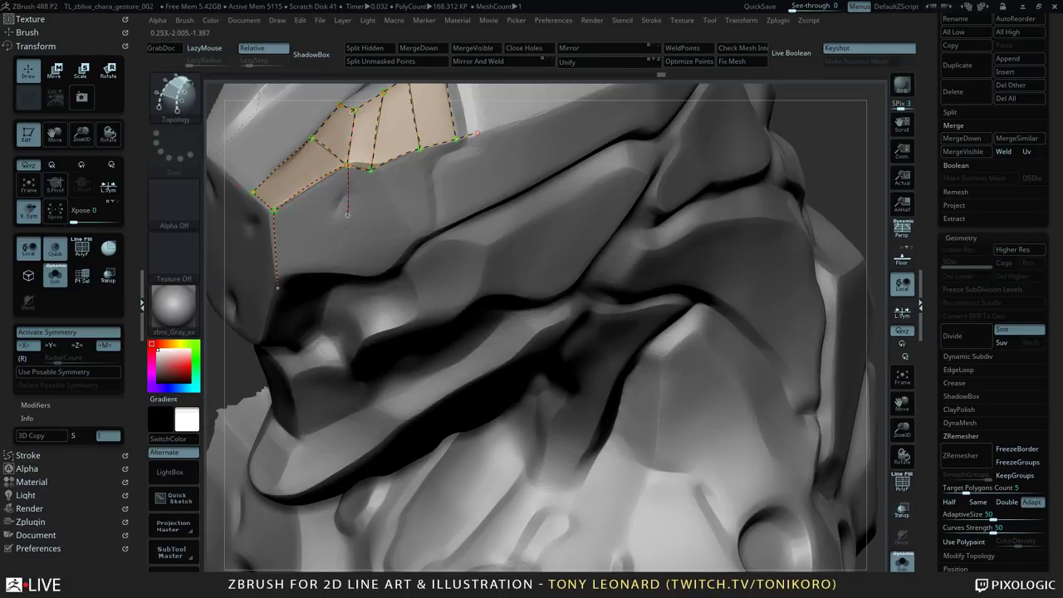
pyautogui.moveTo(371, 168); pyautogui.dragTo(413, 249)
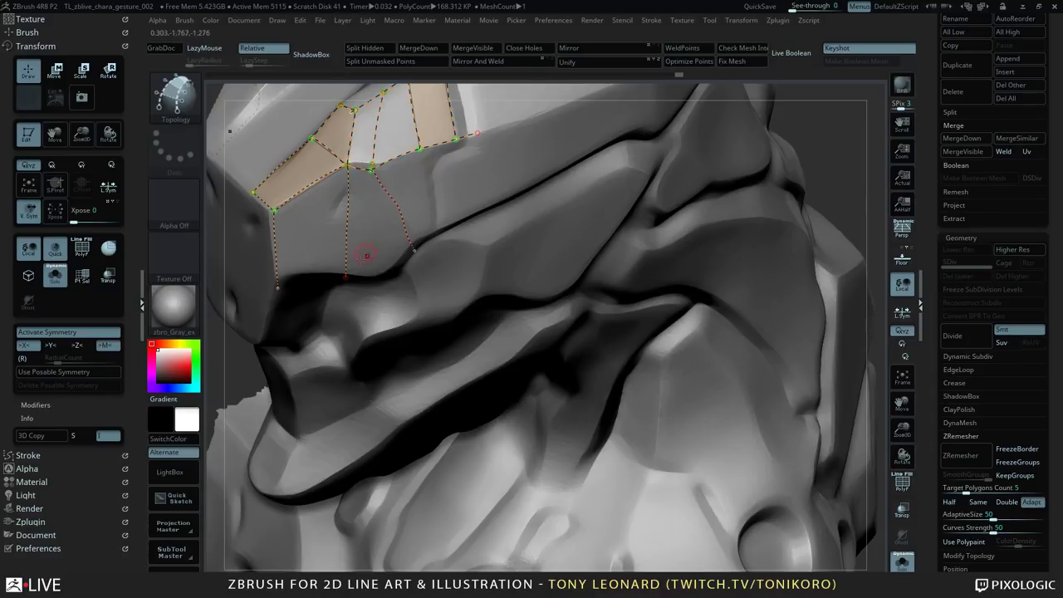
pyautogui.keyDown('alt'); pyautogui.click(371, 171); pyautogui.keyUp('alt')
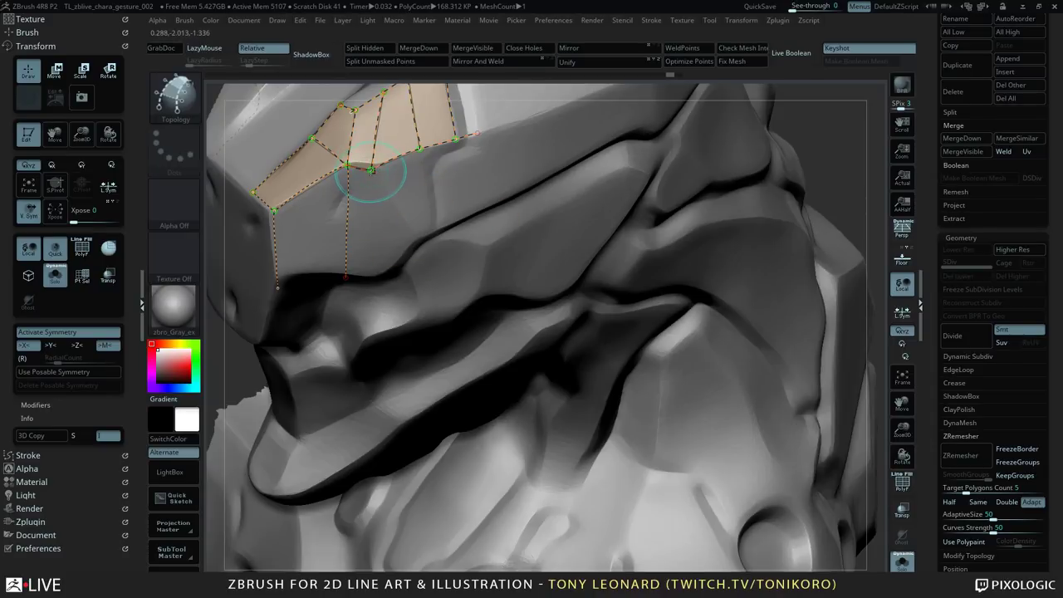
pyautogui.moveTo(371, 170); pyautogui.dragTo(382, 271)
pyautogui.moveTo(419, 149); pyautogui.dragTo(431, 264)
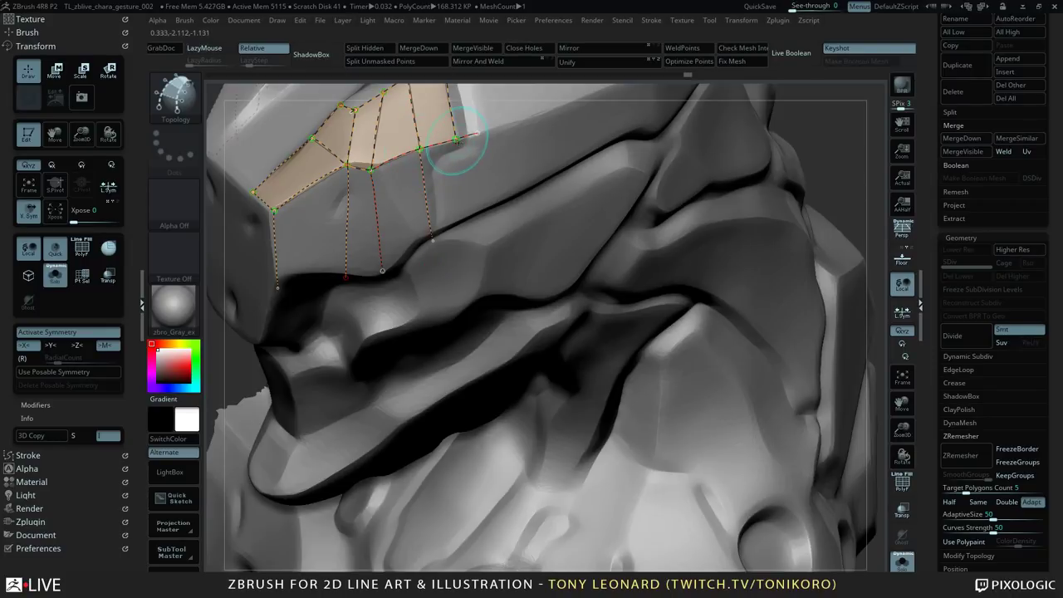
pyautogui.moveTo(457, 141); pyautogui.dragTo(464, 171)
# - Draw connecting curves along the groove to close the lower edge of the new side facets
pyautogui.moveTo(817, 142); pyautogui.dragTo(780, 191)
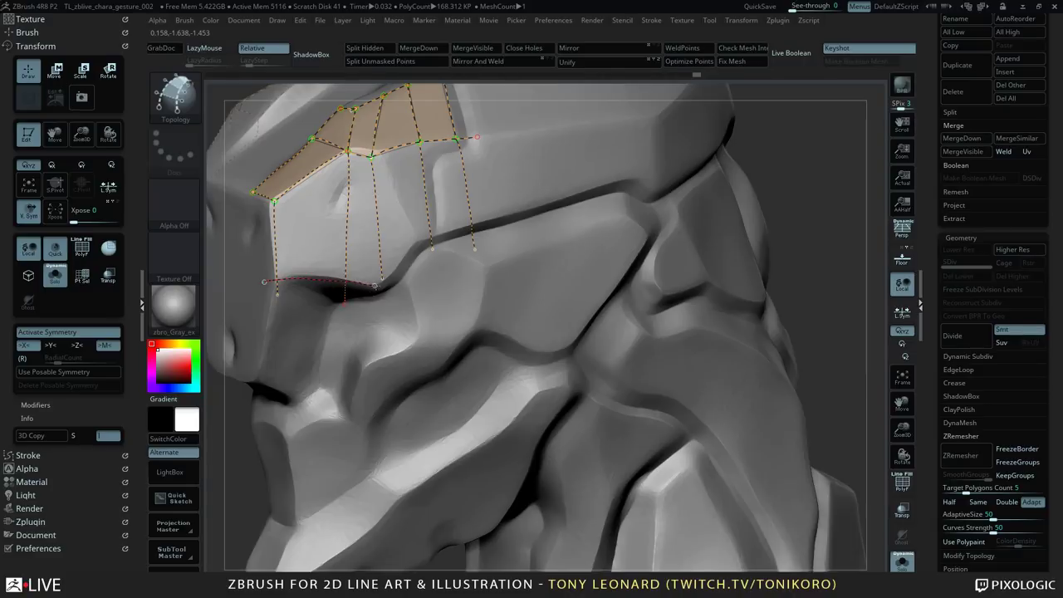
pyautogui.moveTo(375, 286); pyautogui.dragTo(376, 287)
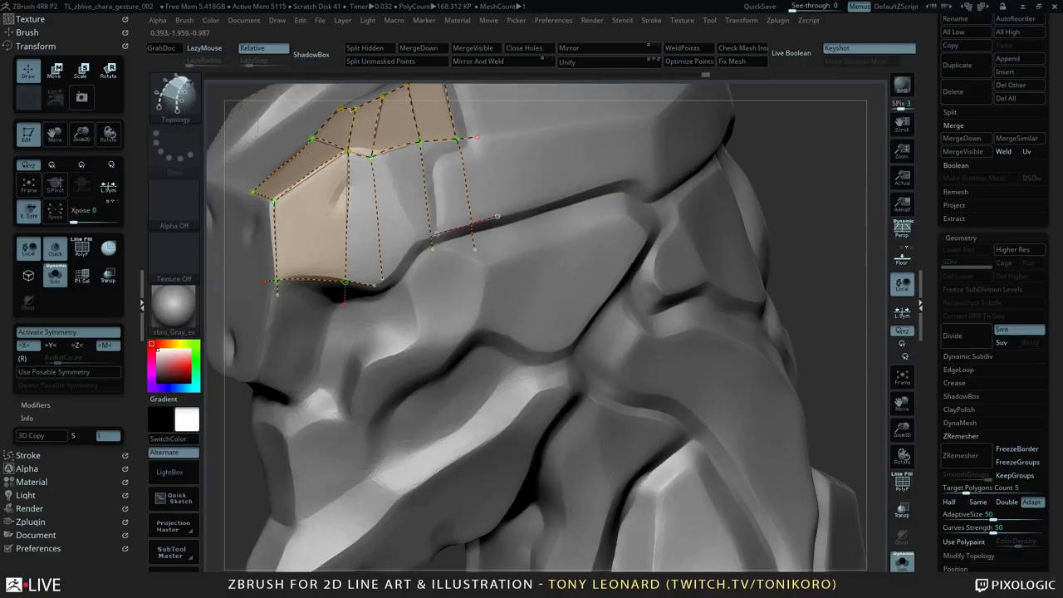
pyautogui.moveTo(436, 234); pyautogui.dragTo(404, 247)
pyautogui.moveTo(829, 231); pyautogui.dragTo(802, 200)
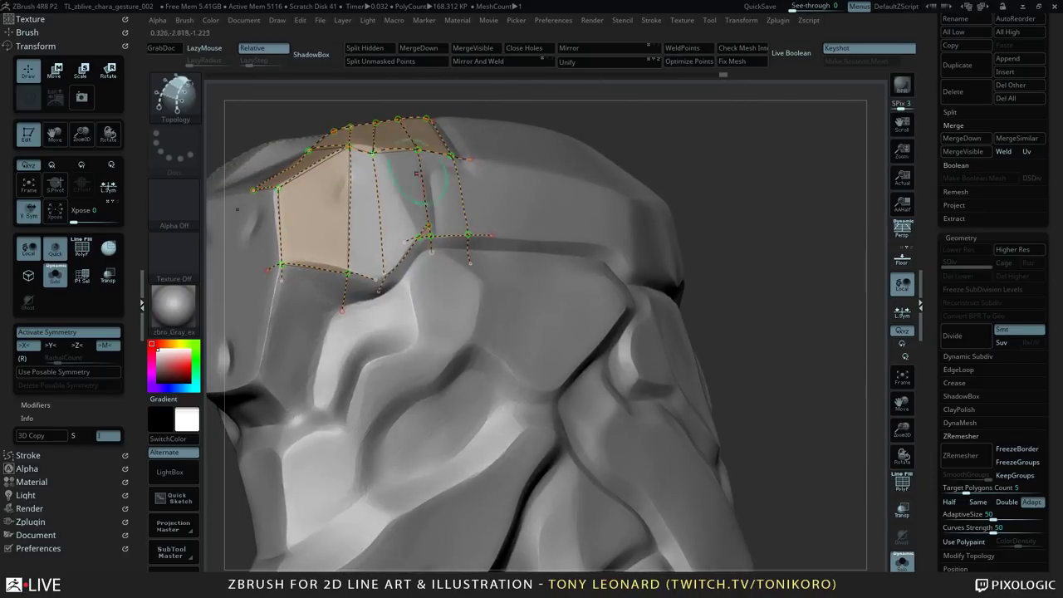
pyautogui.press('ctrl')
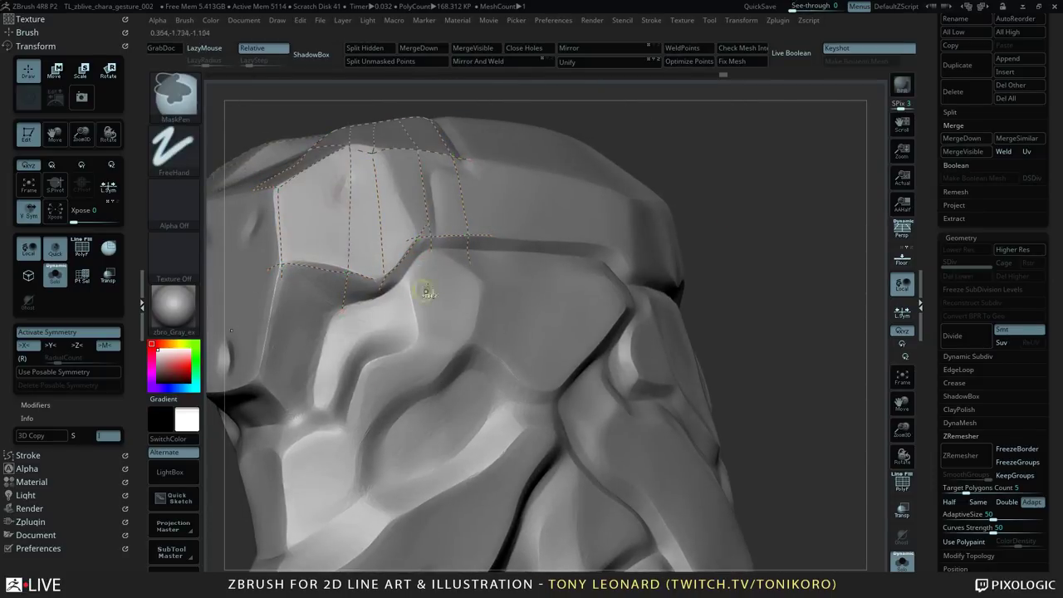
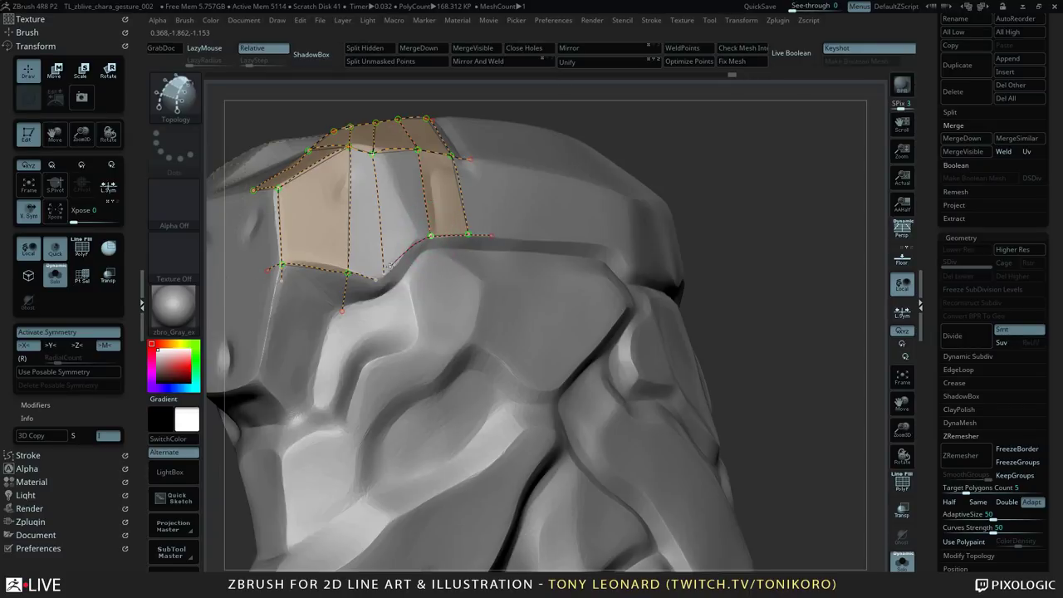
pyautogui.moveTo(769, 197); pyautogui.dragTo(719, 176)
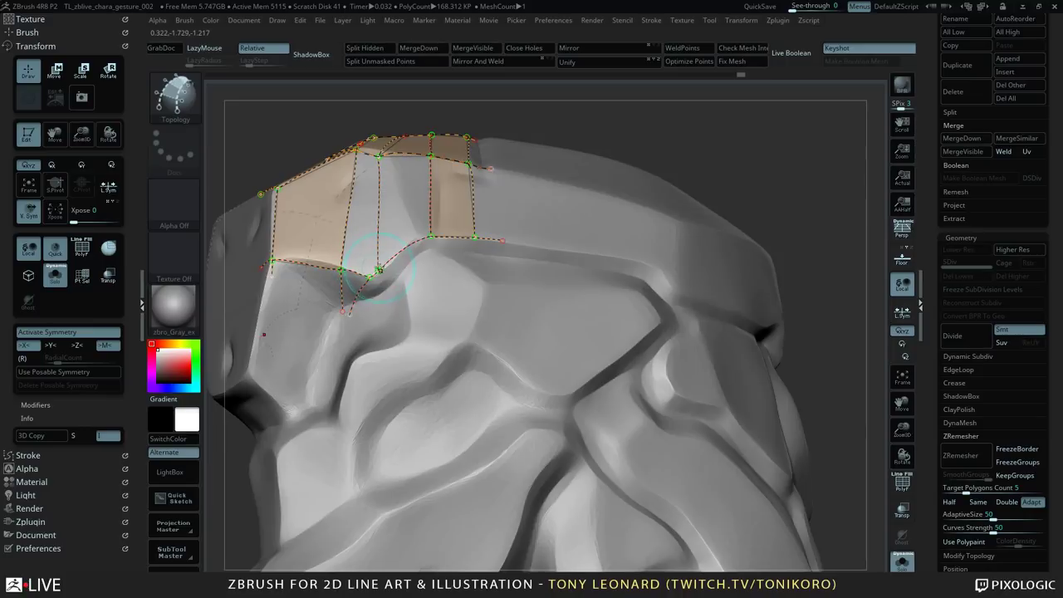
pyautogui.moveTo(784, 186); pyautogui.dragTo(374, 333)
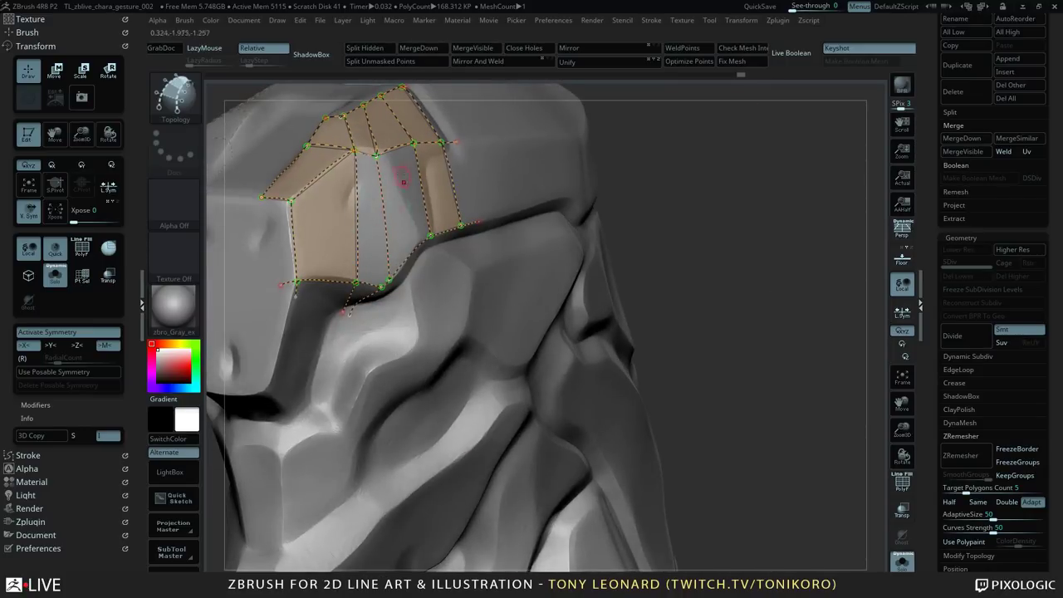
# - Draw a curve across the middle of the side facets and trim the ends overhanging the panel's outline
pyautogui.moveTo(253, 246); pyautogui.dragTo(496, 190)
pyautogui.moveTo(771, 297); pyautogui.dragTo(373, 328)
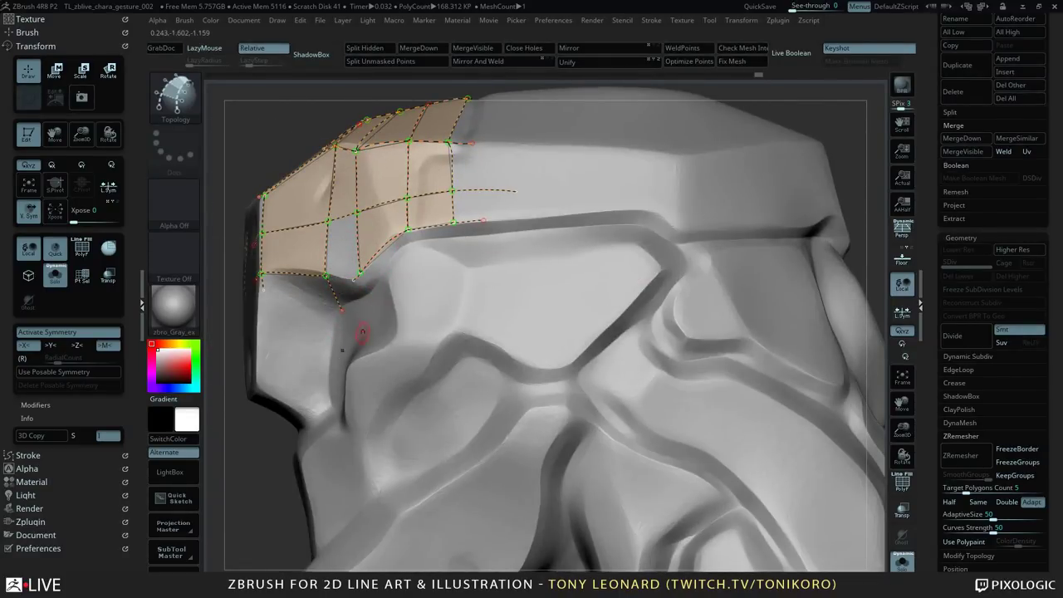
pyautogui.keyDown('alt'); pyautogui.moveTo(310, 309); pyautogui.dragTo(329, 312); pyautogui.keyUp('alt')
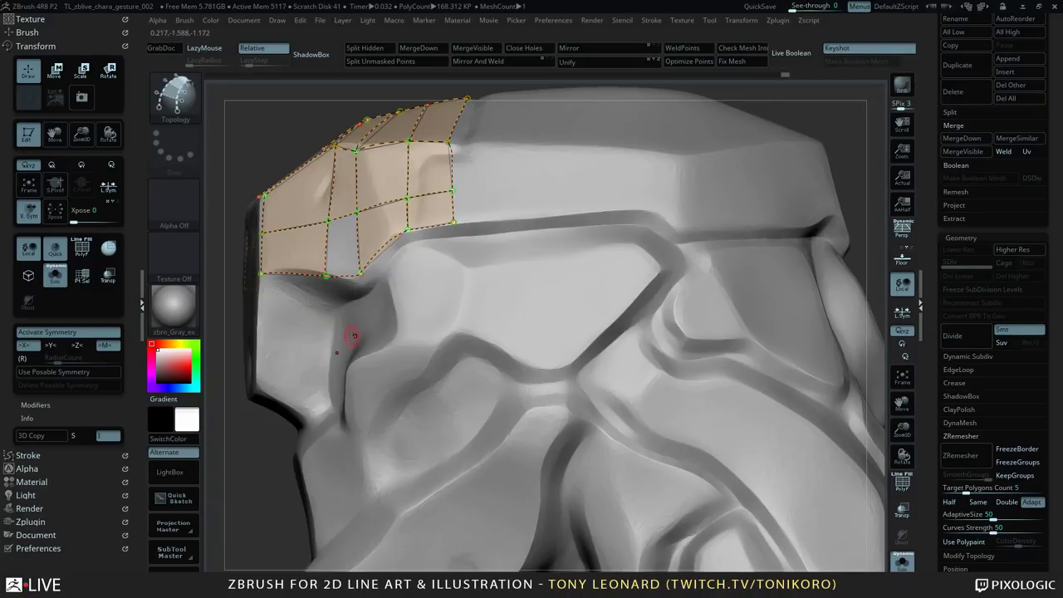
# - Close the open facet above the groove's corner and erase the stray curves below it
pyautogui.moveTo(328, 281)
pyautogui.mouseDown()
pyautogui.moveTo(378, 284)
pyautogui.moveTo(333, 302)
pyautogui.mouseUp()
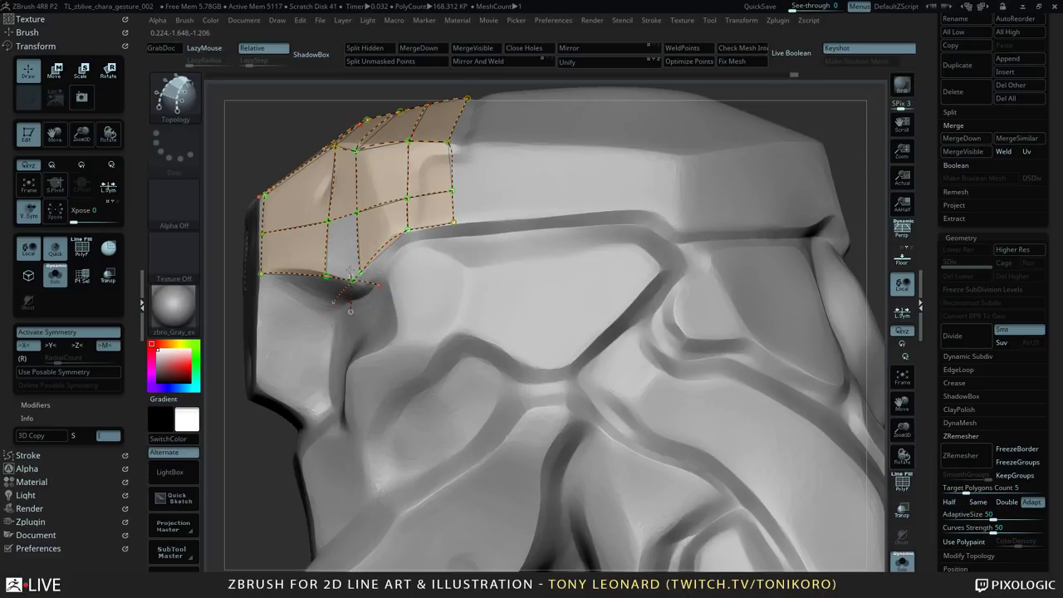
pyautogui.keyDown('alt'); pyautogui.moveTo(351, 272); pyautogui.dragTo(341, 240); pyautogui.keyUp('alt')
pyautogui.keyDown('alt'); pyautogui.moveTo(356, 308); pyautogui.dragTo(341, 246); pyautogui.keyUp('alt')
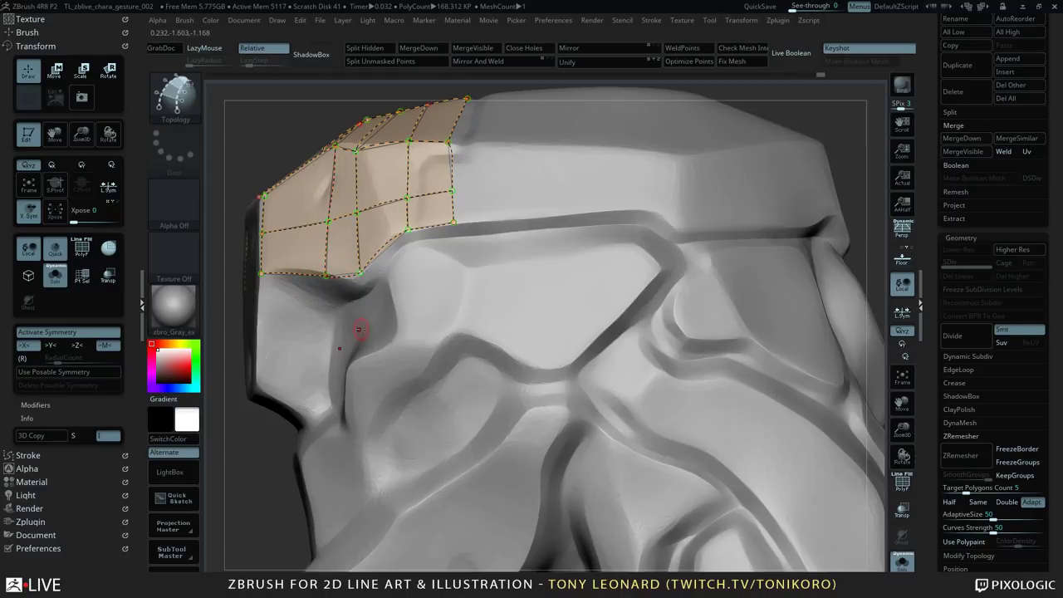
# - Draw three short curves from the panel's inner edge toward the recess on the helmet's brow
pyautogui.moveTo(846, 126); pyautogui.dragTo(703, 266)
pyautogui.moveTo(712, 308); pyautogui.dragTo(429, 274)
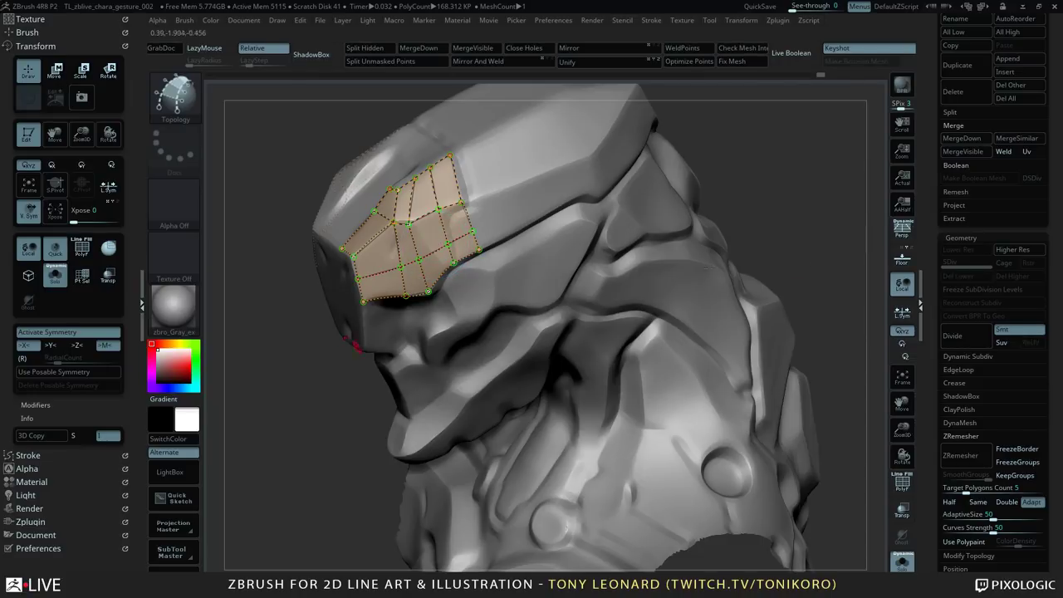
pyautogui.moveTo(795, 224); pyautogui.dragTo(789, 119)
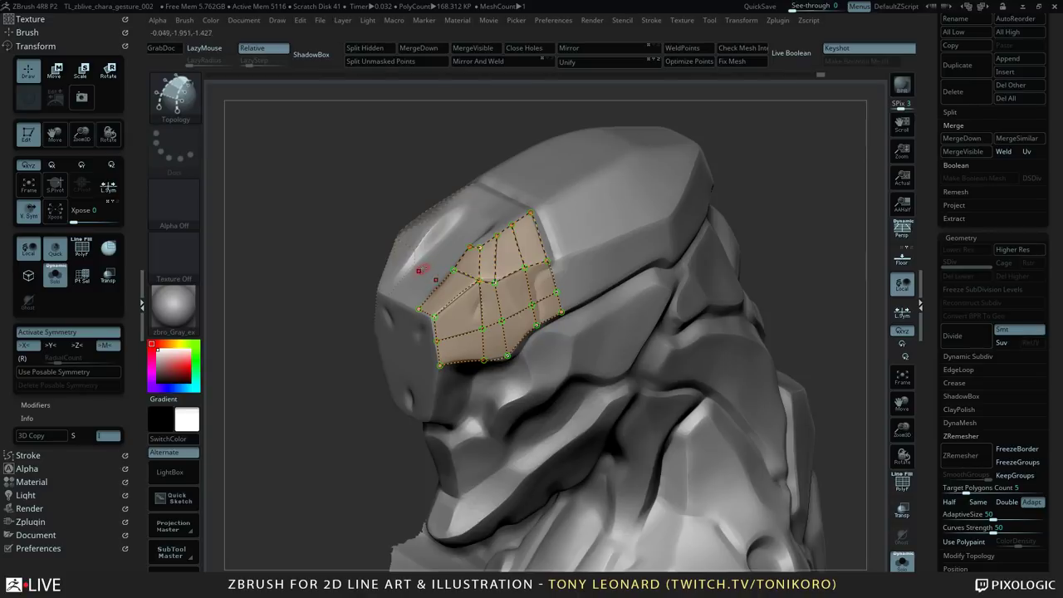
pyautogui.moveTo(800, 252); pyautogui.dragTo(783, 297)
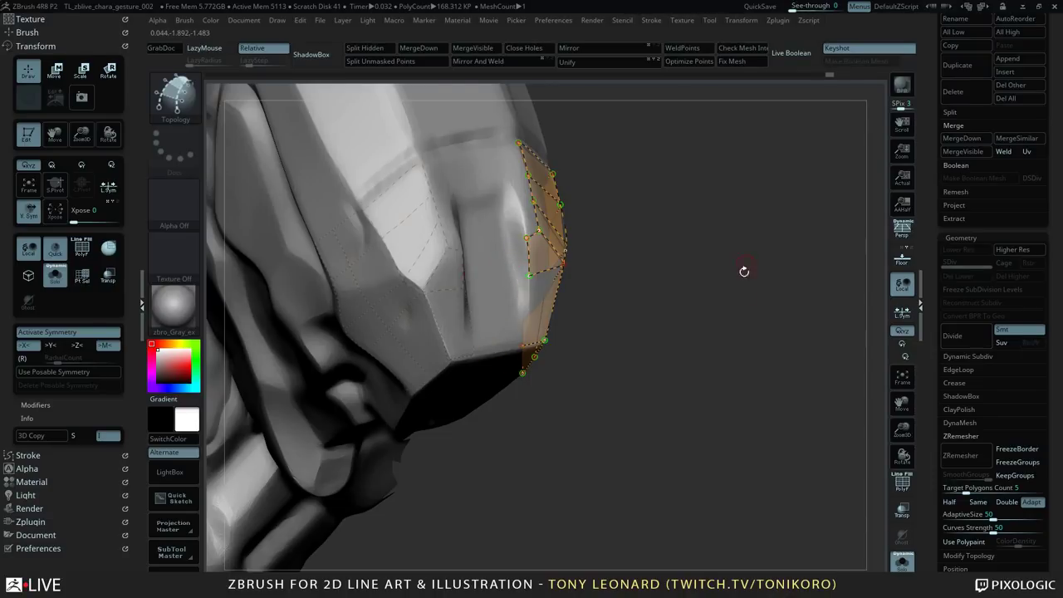
pyautogui.moveTo(742, 271); pyautogui.dragTo(704, 301)
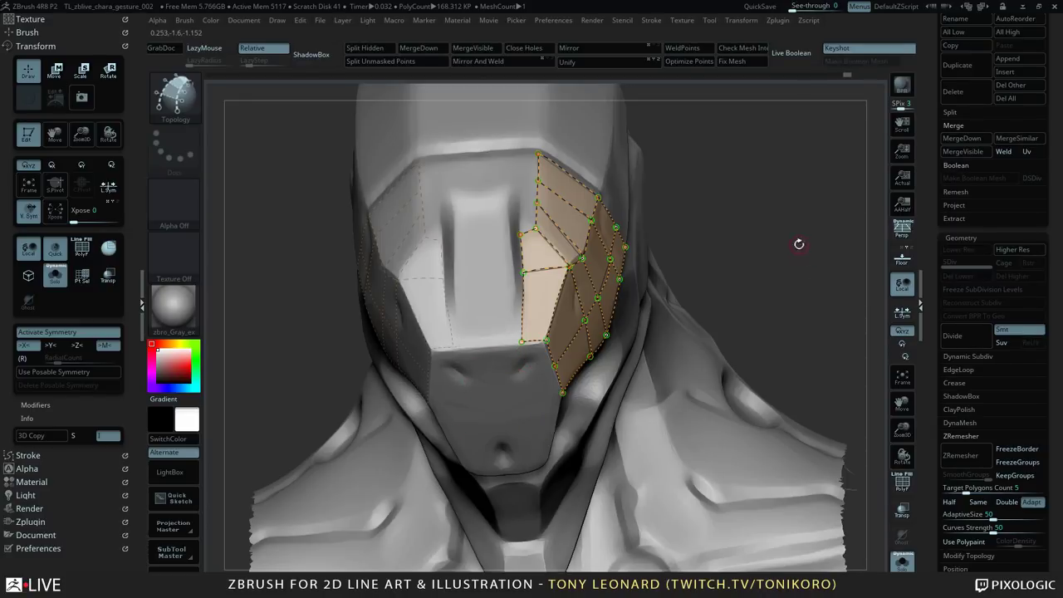
pyautogui.moveTo(798, 243); pyautogui.dragTo(565, 241)
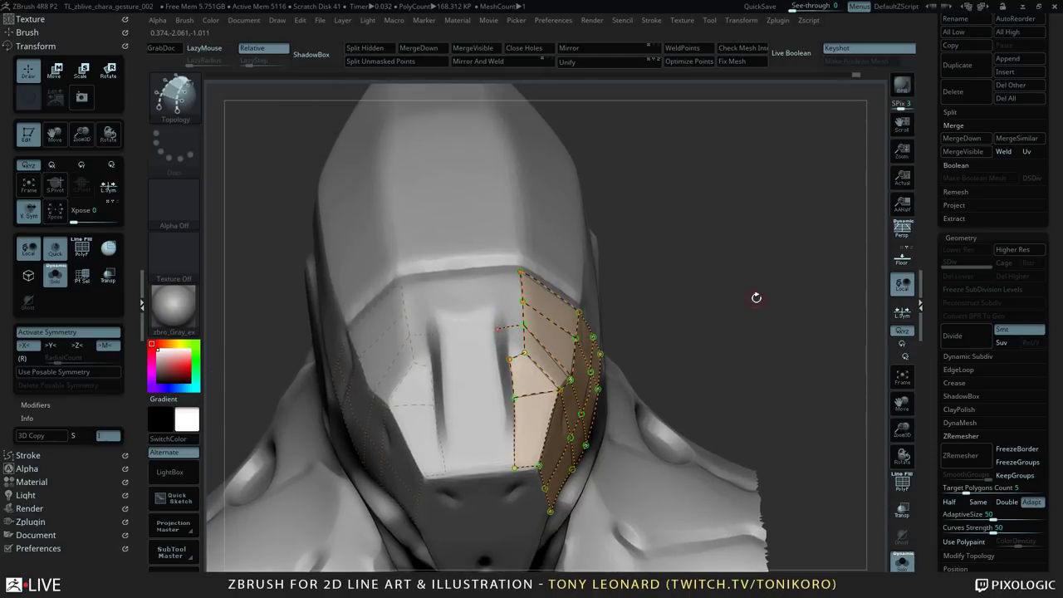
pyautogui.moveTo(757, 297); pyautogui.dragTo(766, 339)
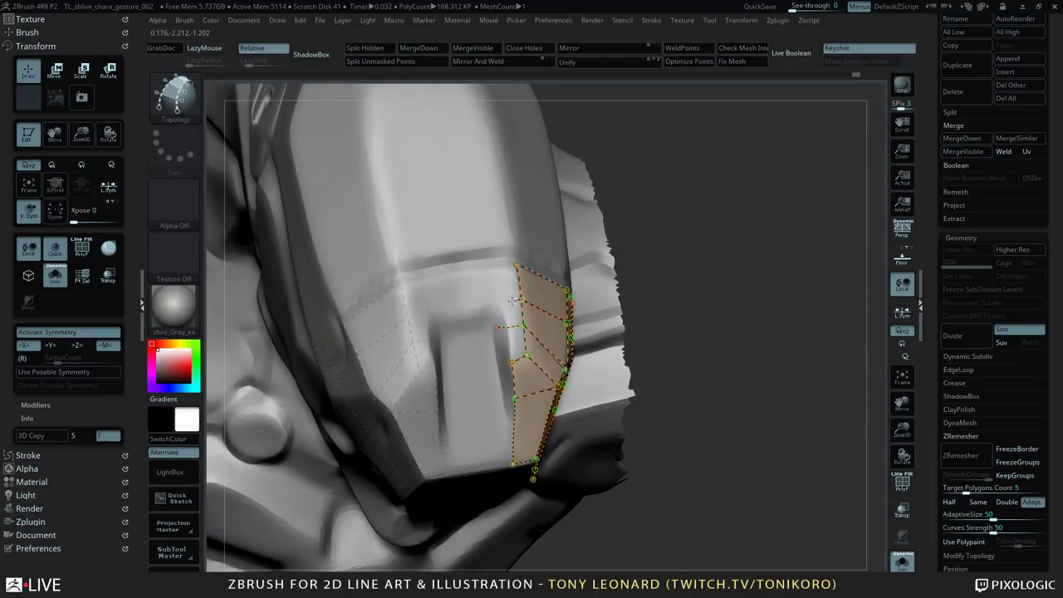
pyautogui.click(507, 294)
pyautogui.moveTo(745, 270); pyautogui.dragTo(698, 254)
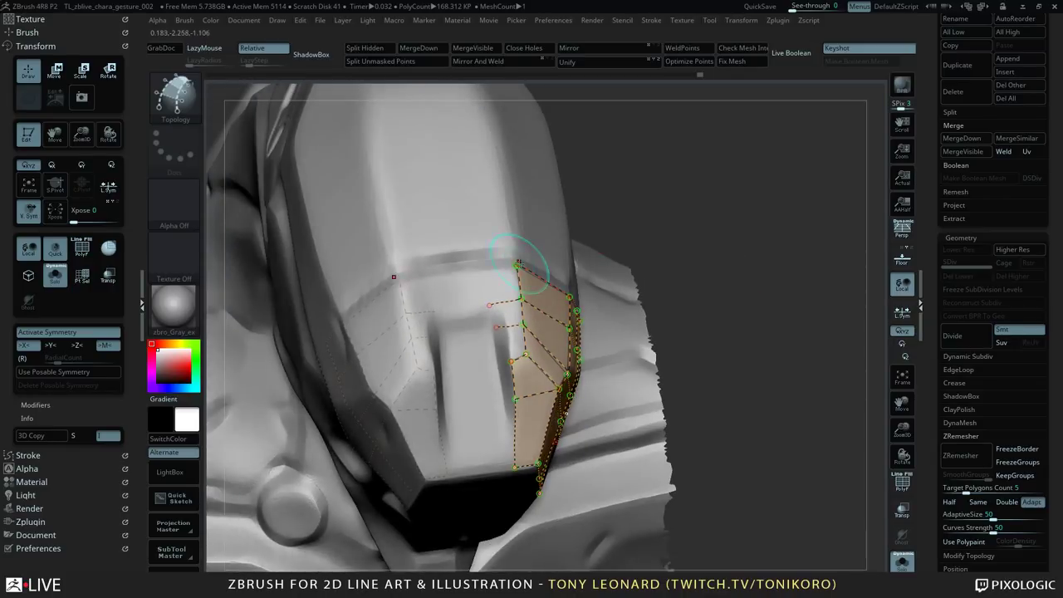
pyautogui.moveTo(482, 268); pyautogui.dragTo(476, 269)
pyautogui.moveTo(750, 247)
pyautogui.mouseDown()
pyautogui.moveTo(750, 232)
pyautogui.moveTo(781, 235)
pyautogui.mouseUp()
# - Draw a curve along the recess's edge up to the brow seam to close the narrow facets, and trim the overhanging ends
pyautogui.click(514, 355)
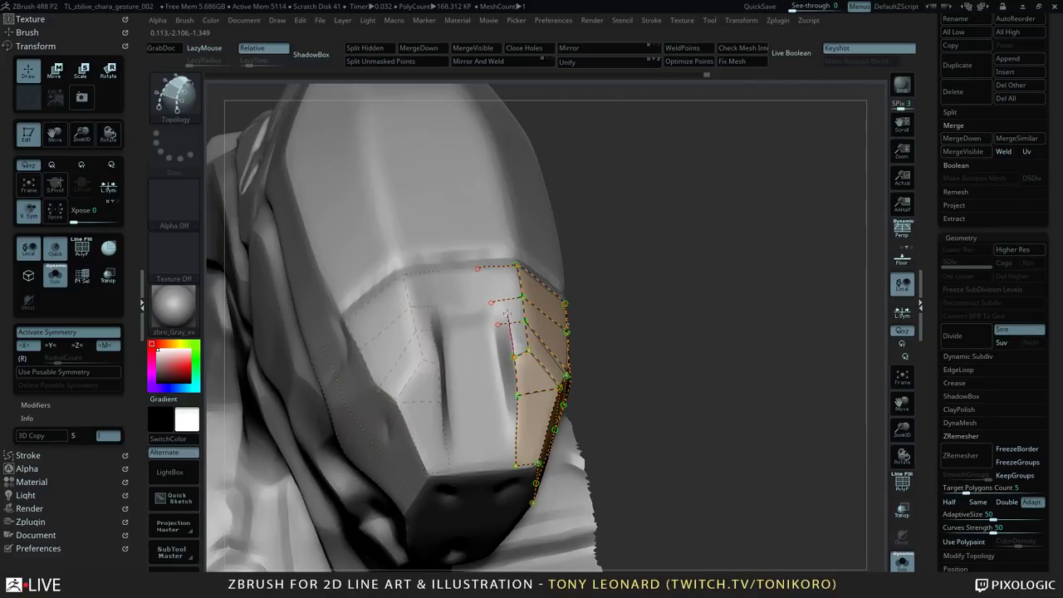
pyautogui.moveTo(776, 304)
pyautogui.mouseDown()
pyautogui.moveTo(797, 324)
pyautogui.moveTo(751, 382)
pyautogui.mouseUp()
pyautogui.moveTo(465, 217); pyautogui.dragTo(486, 254)
pyautogui.keyDown('alt'); pyautogui.moveTo(498, 314); pyautogui.dragTo(476, 363); pyautogui.keyUp('alt')
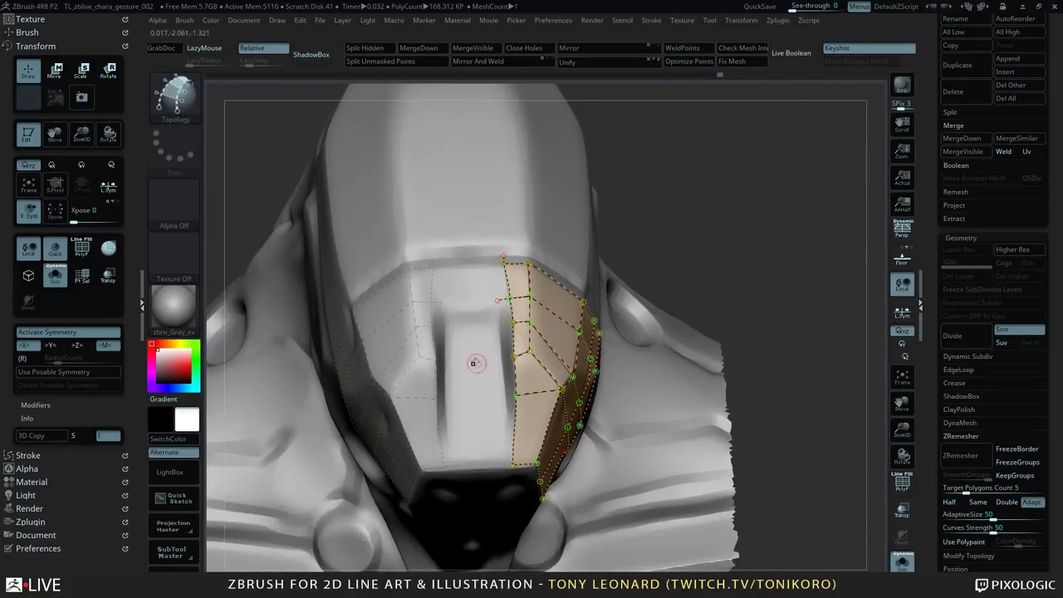
pyautogui.moveTo(773, 287); pyautogui.dragTo(745, 332)
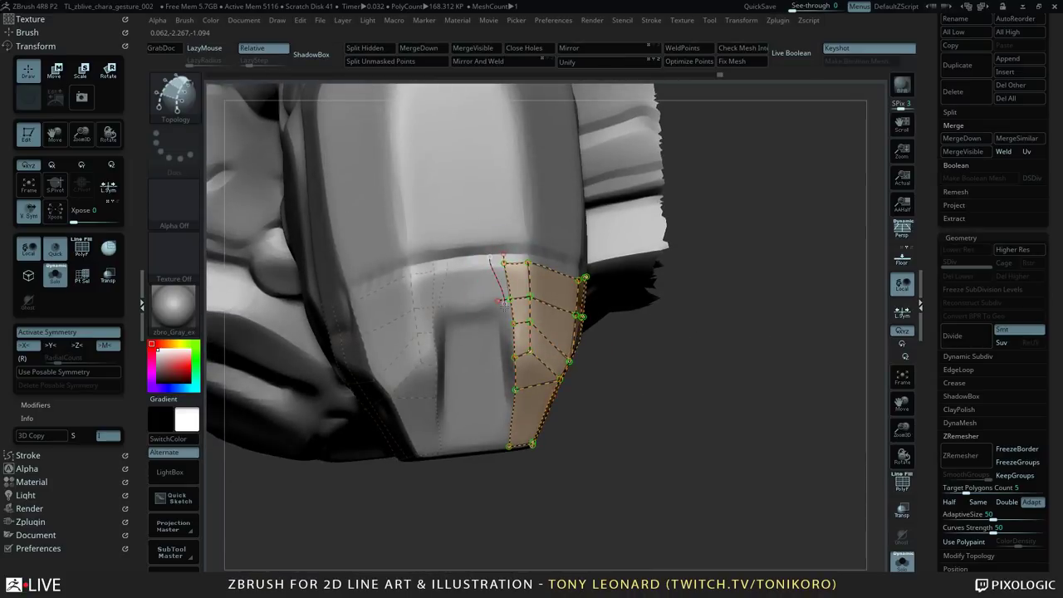
pyautogui.keyDown('alt'); pyautogui.moveTo(503, 305); pyautogui.dragTo(506, 314); pyautogui.keyUp('alt')
# - Extend the topology onto the front plate with one downward curve and two crossing curves, and trim the loose ends
pyautogui.moveTo(786, 389); pyautogui.dragTo(789, 379)
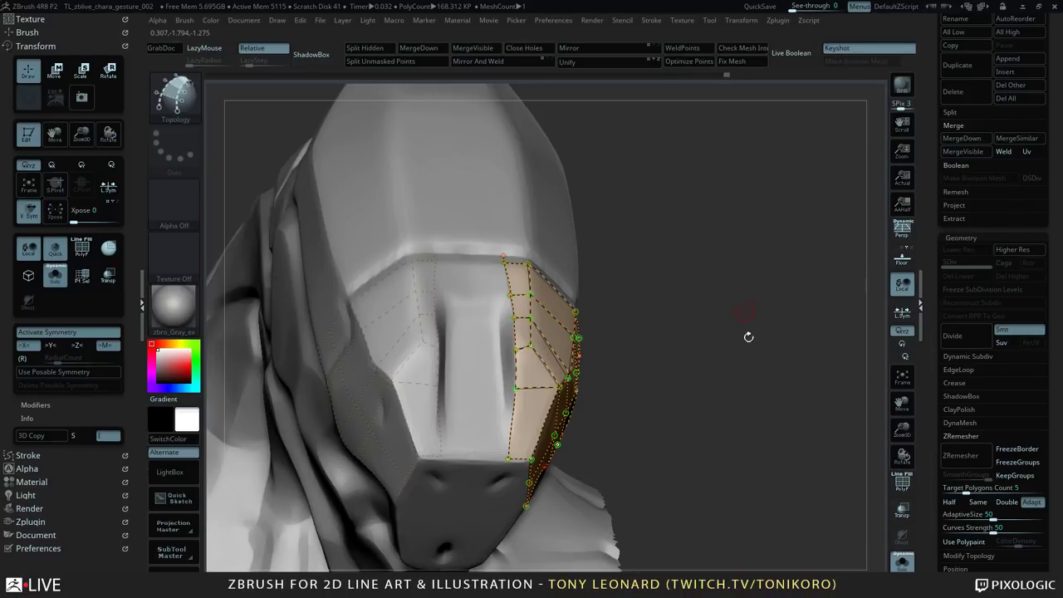
pyautogui.moveTo(708, 404); pyautogui.dragTo(768, 306)
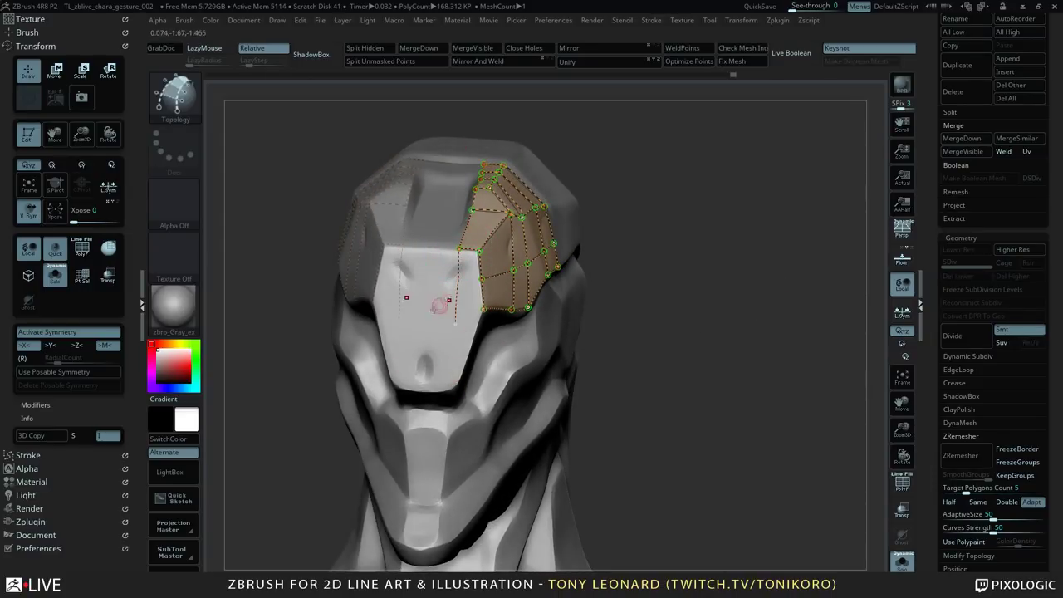
pyautogui.click(470, 284)
pyautogui.moveTo(632, 263); pyautogui.dragTo(705, 289)
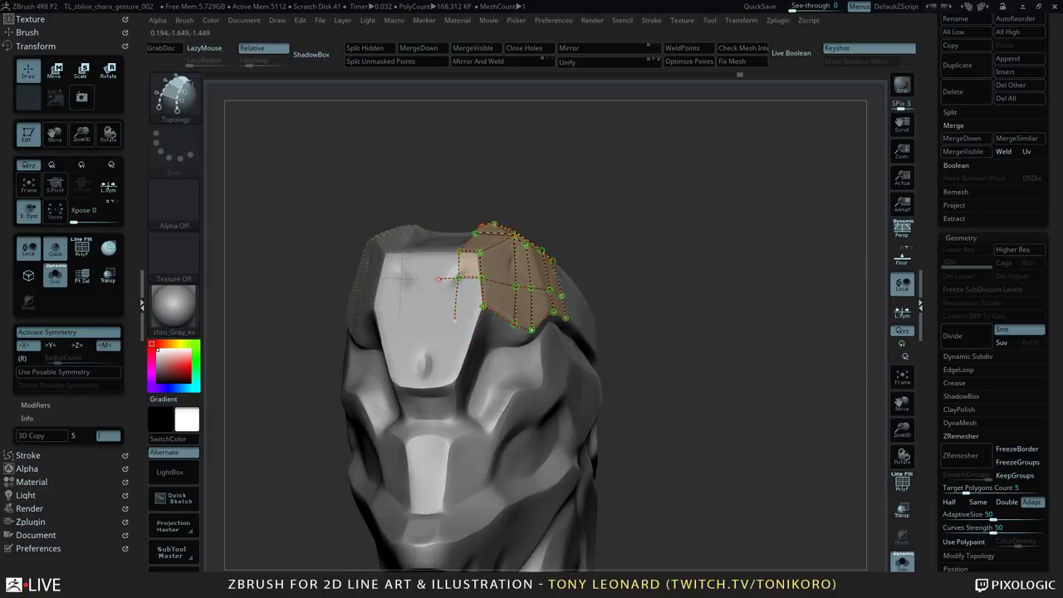
pyautogui.moveTo(712, 349); pyautogui.dragTo(461, 361)
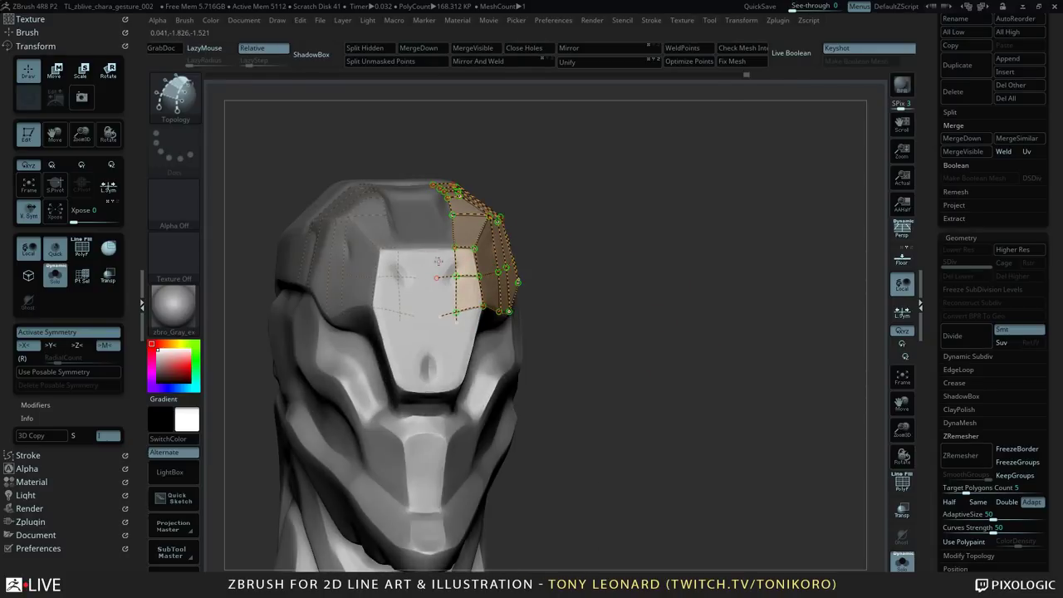
pyautogui.moveTo(736, 354); pyautogui.dragTo(676, 330)
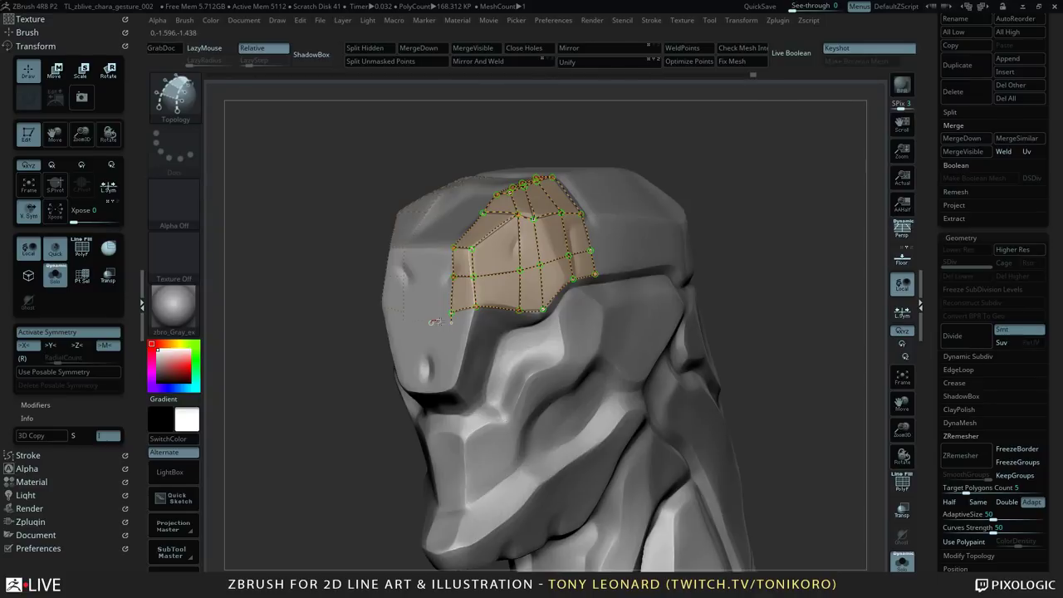
pyautogui.moveTo(811, 299); pyautogui.dragTo(723, 185)
pyautogui.moveTo(748, 283); pyautogui.dragTo(436, 251)
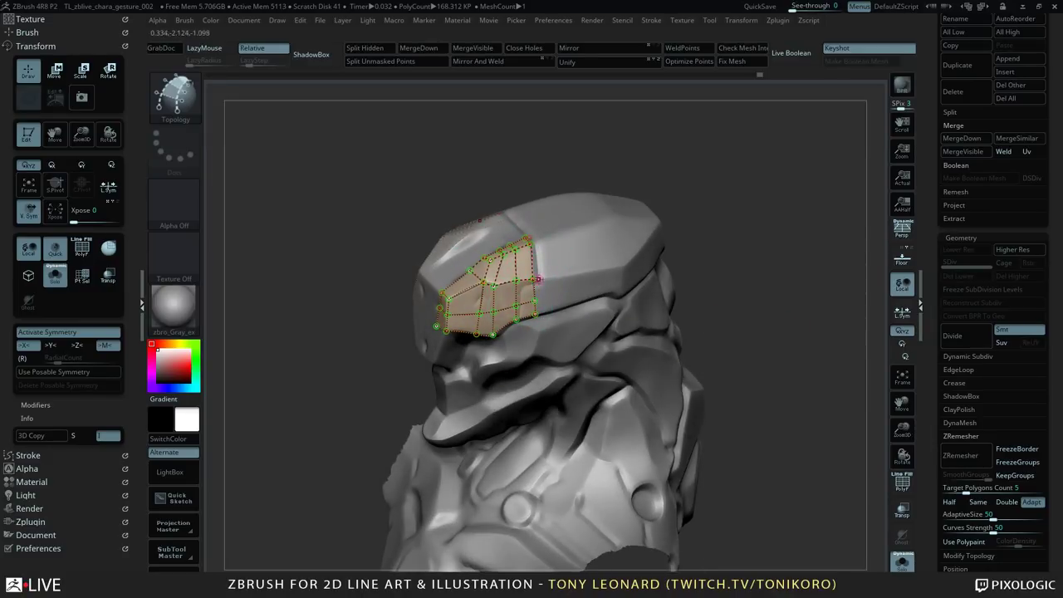
pyautogui.moveTo(750, 352); pyautogui.dragTo(756, 317)
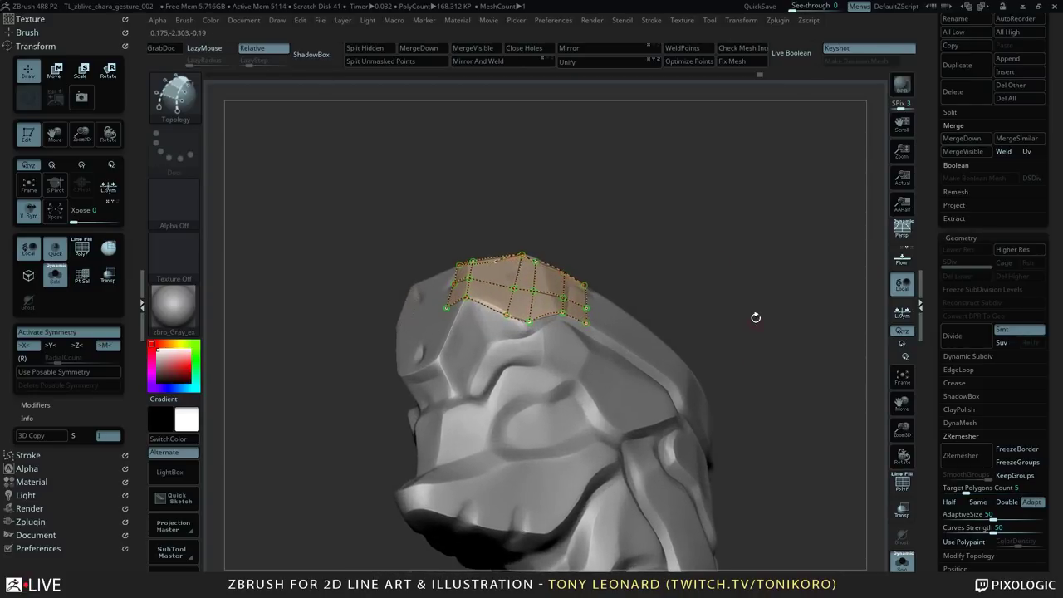
pyautogui.moveTo(762, 273)
pyautogui.mouseDown()
pyautogui.moveTo(705, 368)
pyautogui.moveTo(773, 380)
pyautogui.moveTo(767, 408)
pyautogui.moveTo(752, 413)
pyautogui.mouseUp()
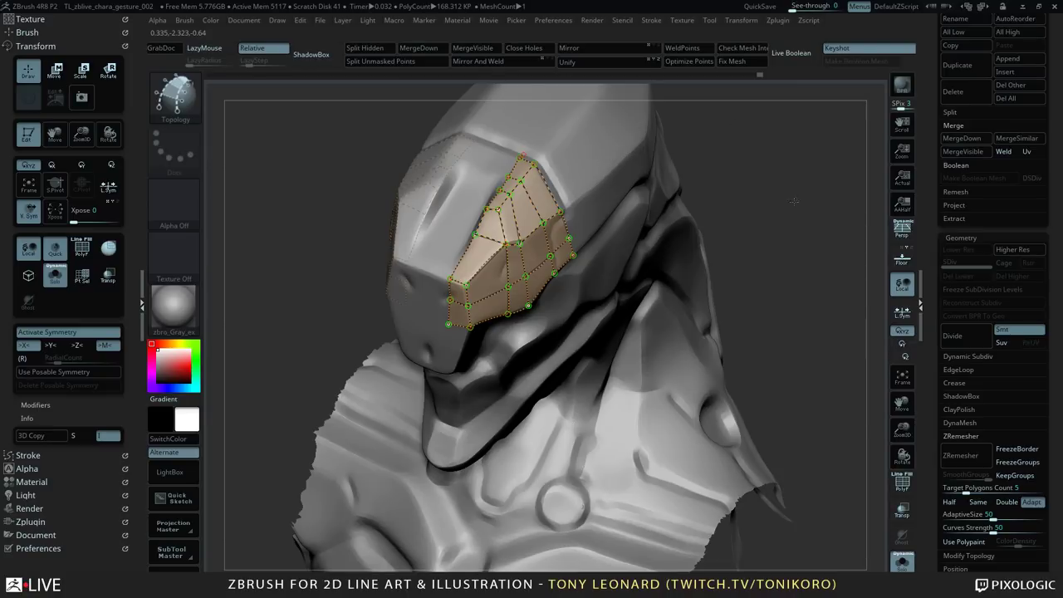
pyautogui.keyDown('ctrl'); pyautogui.keyDown('shift'); pyautogui.click(283, 167); pyautogui.keyUp('shift'); pyautogui.keyUp('ctrl')
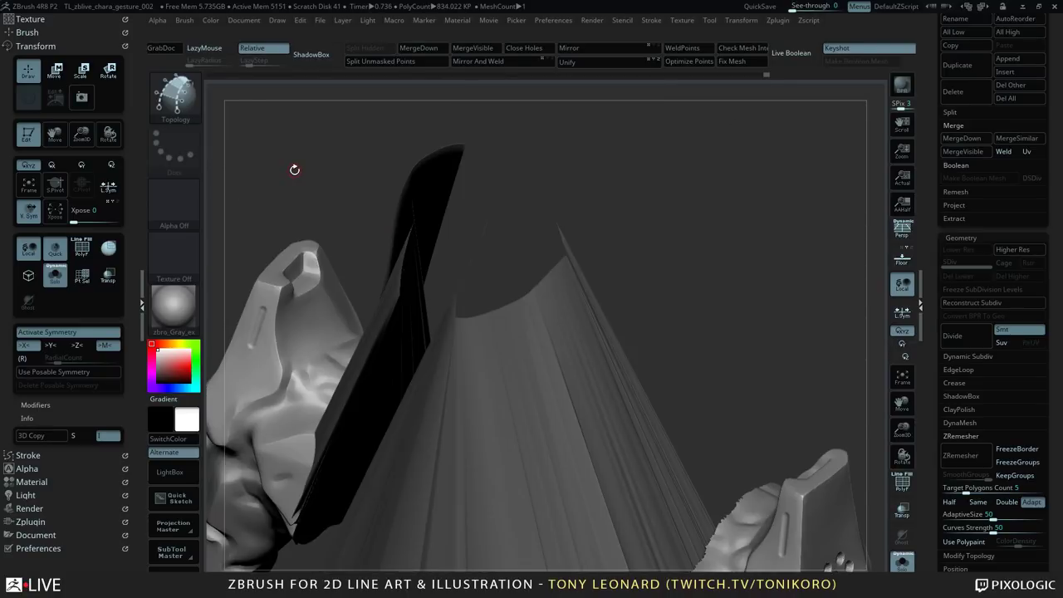
pyautogui.hotkey('ctrl', 'z')
pyautogui.hotkey('ctrl', 'z')
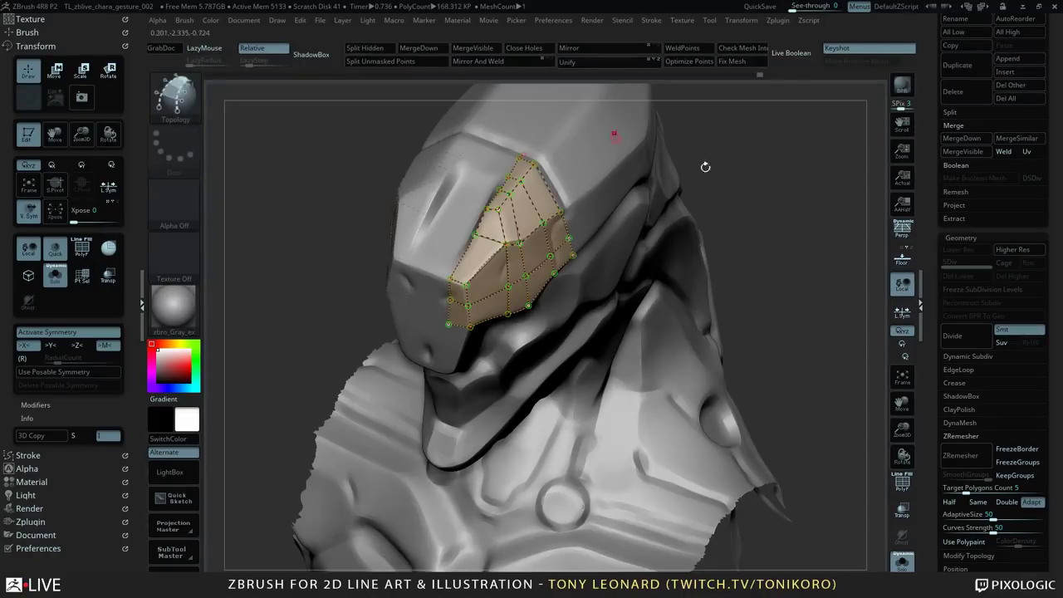
# - Try to generate the helmet panel mesh from the topology curves with the mech masked, and undo it
pyautogui.keyDown('ctrl'); pyautogui.click(788, 232); pyautogui.keyUp('ctrl')
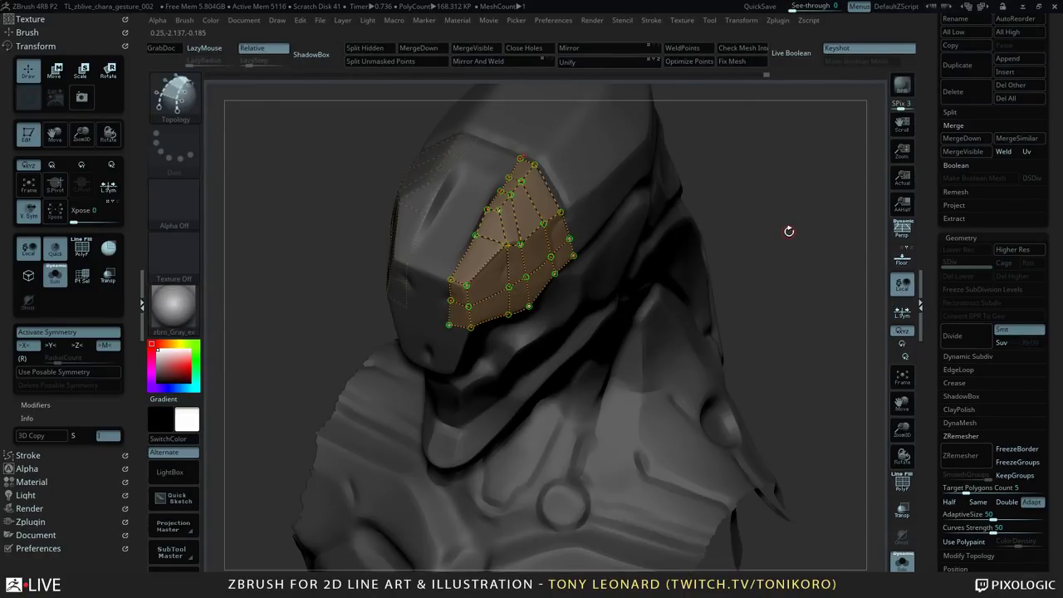
pyautogui.moveTo(780, 264); pyautogui.dragTo(783, 263)
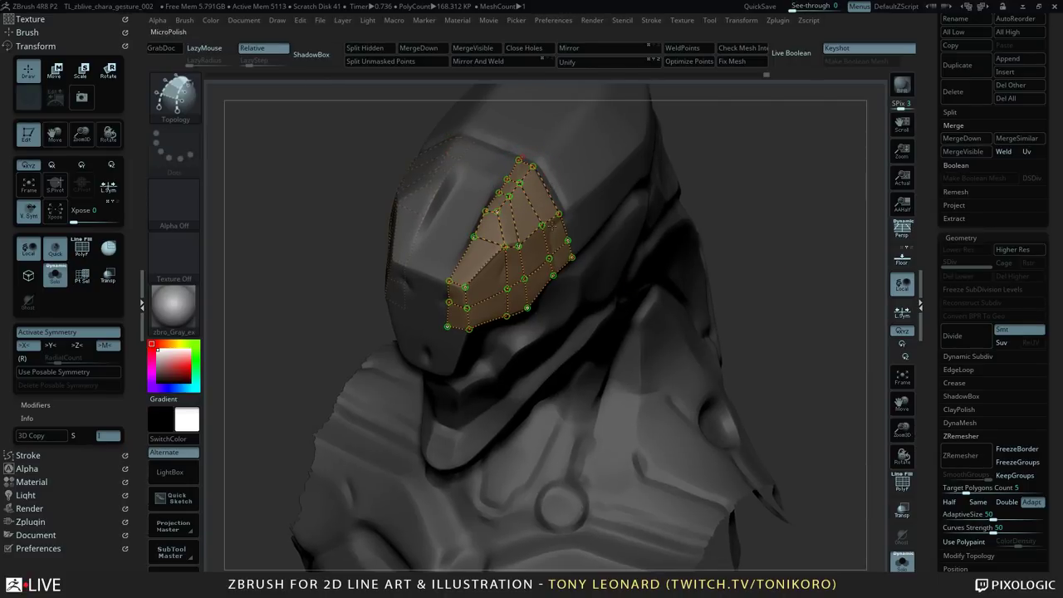
pyautogui.click(552, 225)
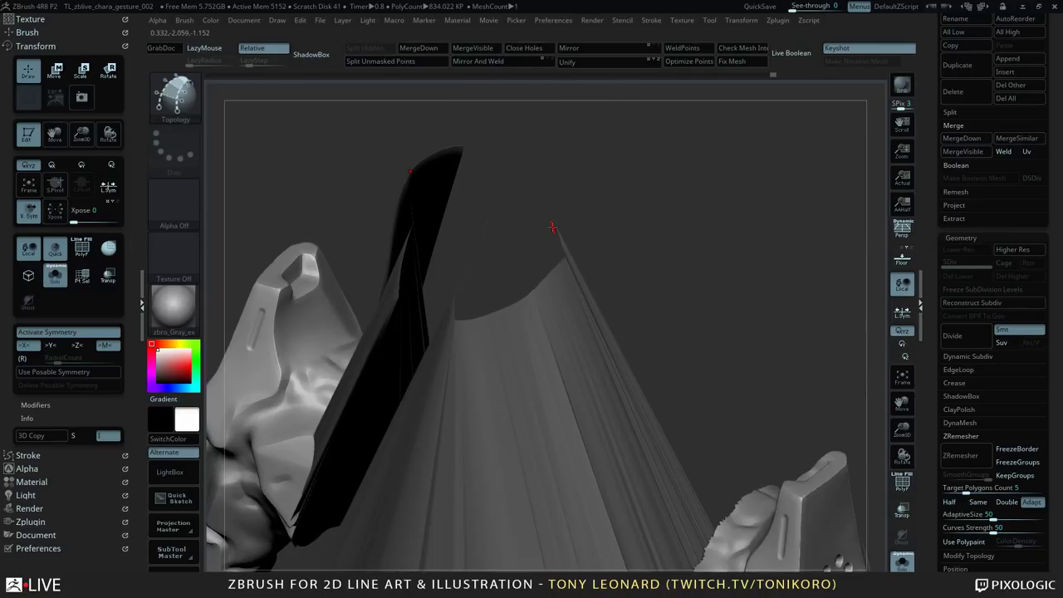
pyautogui.hotkey('ctrl', 'z')
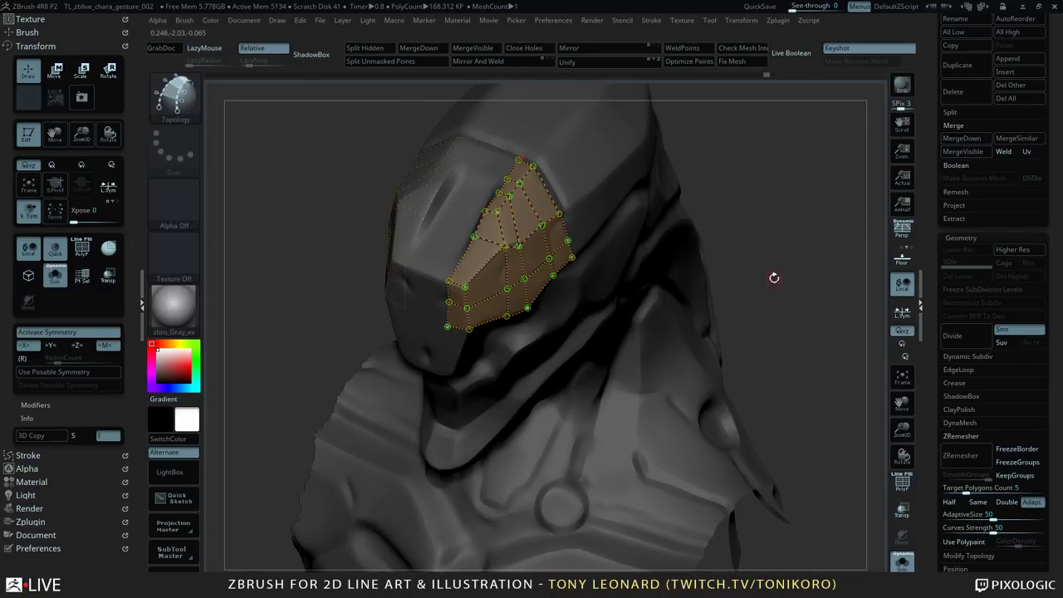
# - Clear the mask and try again to generate the panel mesh from the helmet's topology curves, and undo it
pyautogui.keyDown('ctrl'); pyautogui.moveTo(780, 204); pyautogui.dragTo(806, 320); pyautogui.keyUp('ctrl')
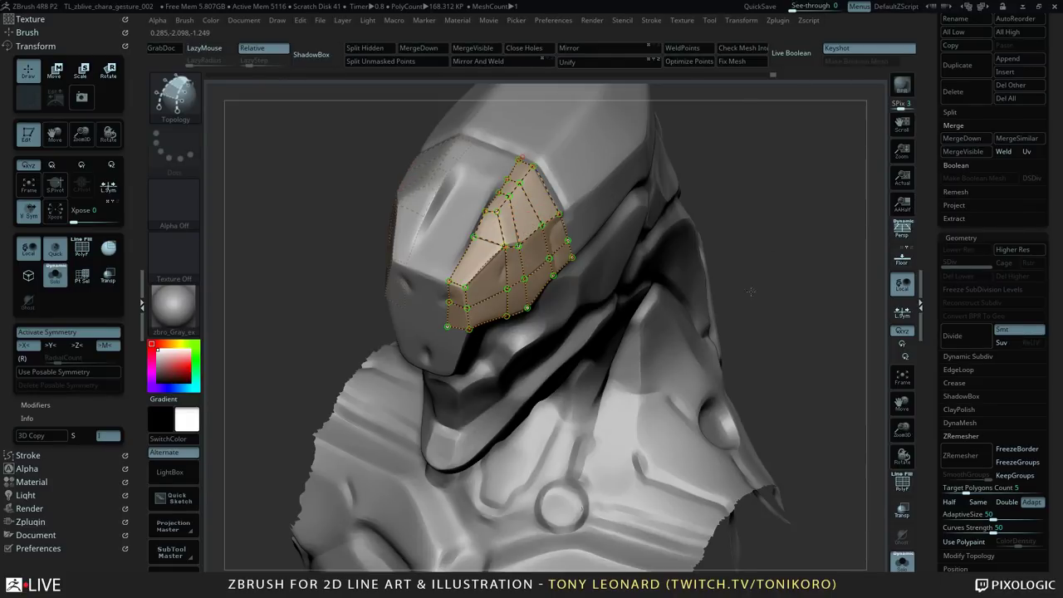
pyautogui.moveTo(755, 228); pyautogui.dragTo(759, 217)
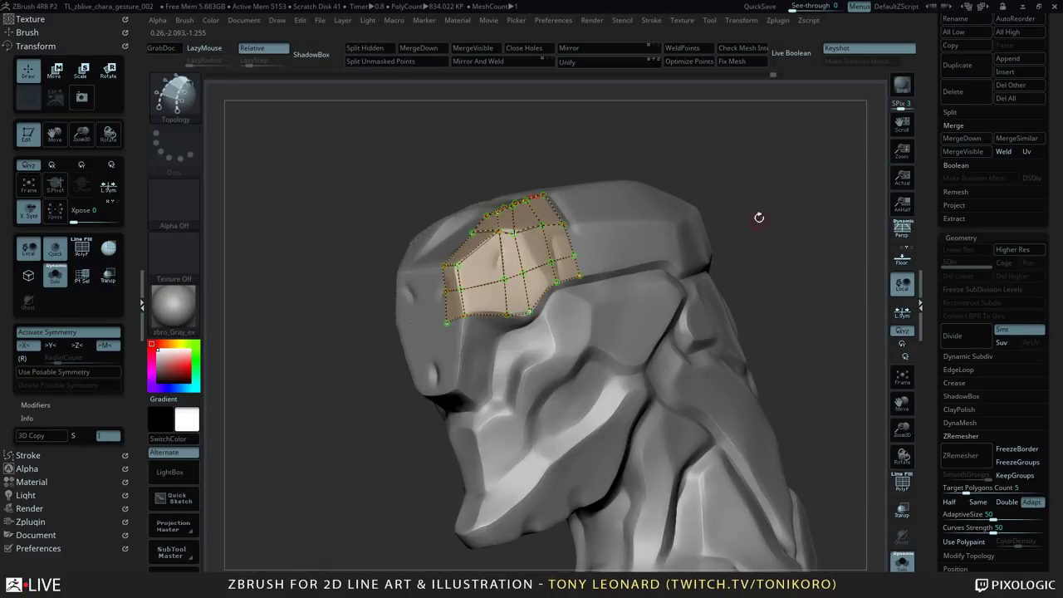
pyautogui.click(799, 256)
pyautogui.moveTo(804, 262); pyautogui.dragTo(807, 296)
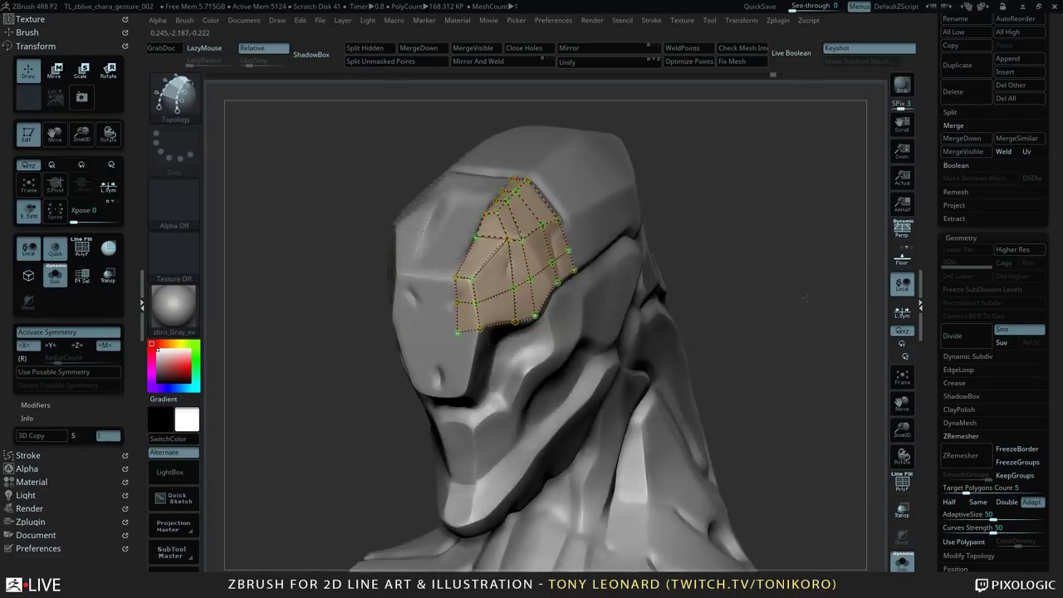
pyautogui.hotkey('ctrl', 'z')
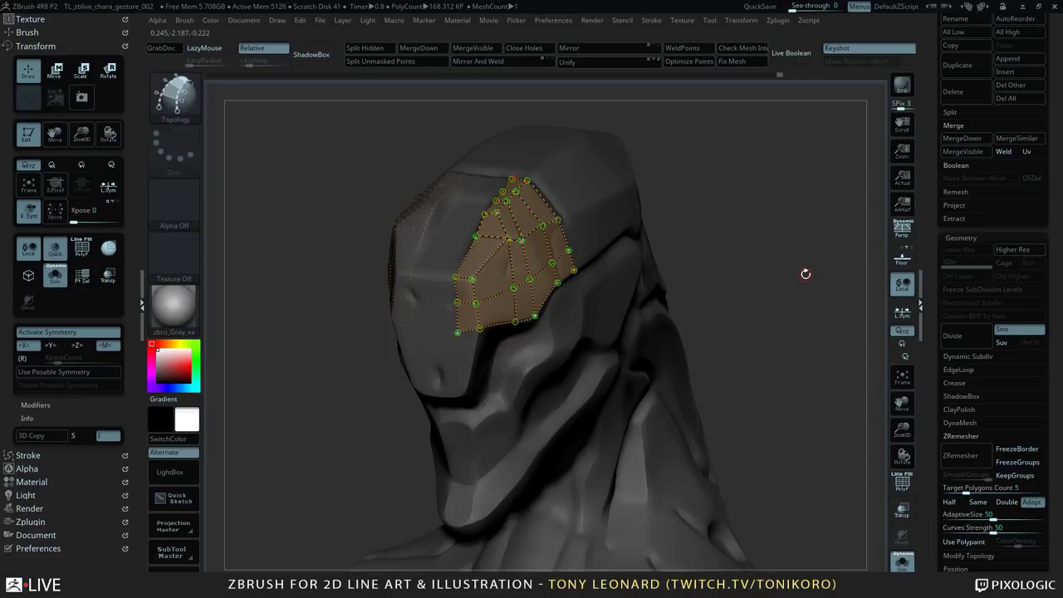
# - Undo the recent mask changes on the mech, keeping the helmet's topology curves
pyautogui.hotkey('ctrl', 'z')
pyautogui.hotkey('ctrl', 'z')
pyautogui.hotkey('ctrl', 'z')
pyautogui.hotkey('ctrl', 'z')
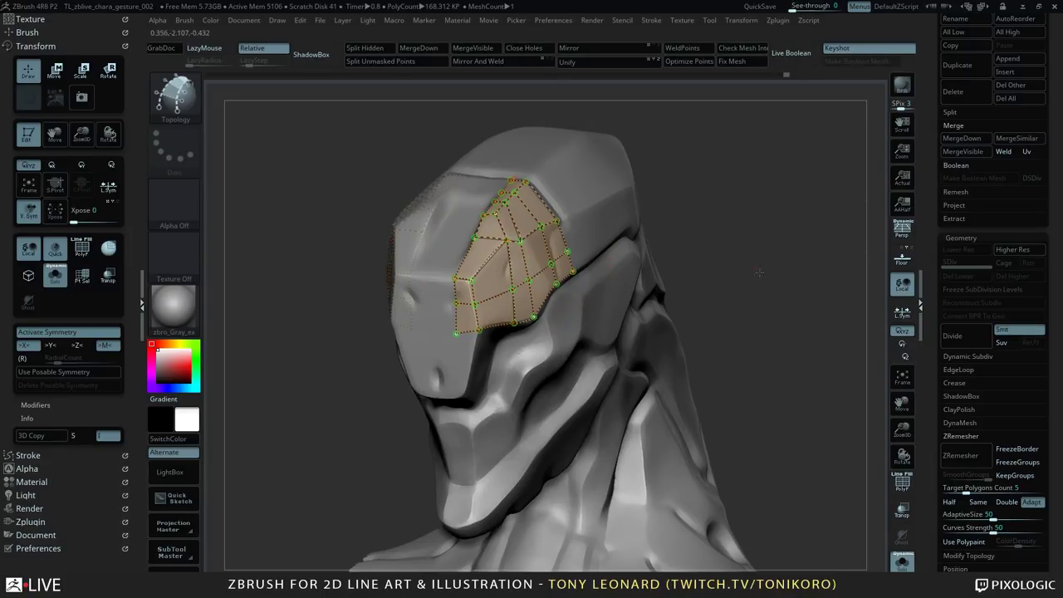
pyautogui.hotkey('ctrl', 'z')
pyautogui.hotkey('ctrl', 'z')
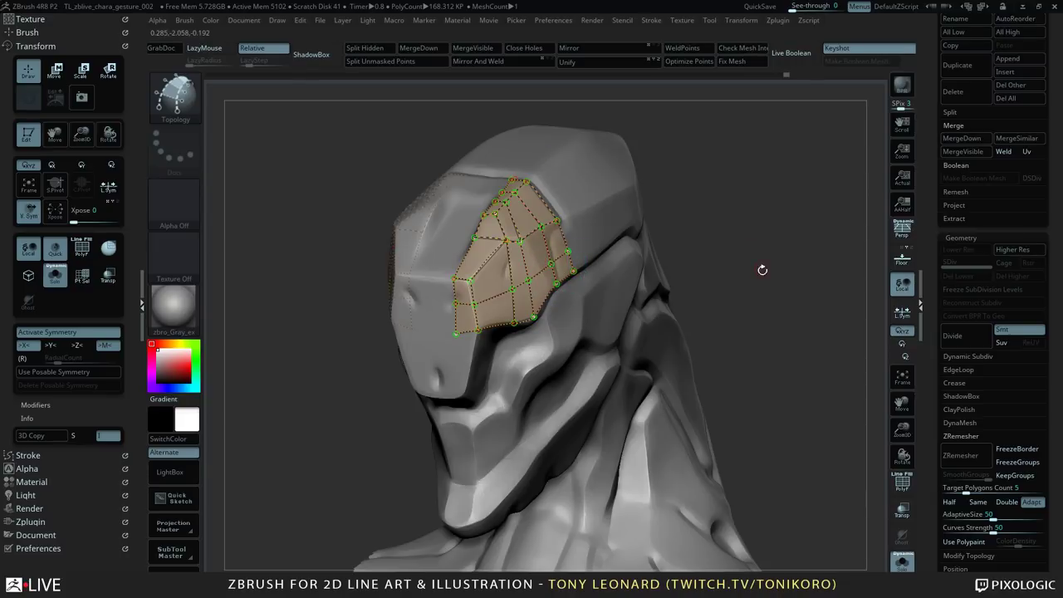
pyautogui.moveTo(762, 270); pyautogui.dragTo(762, 290)
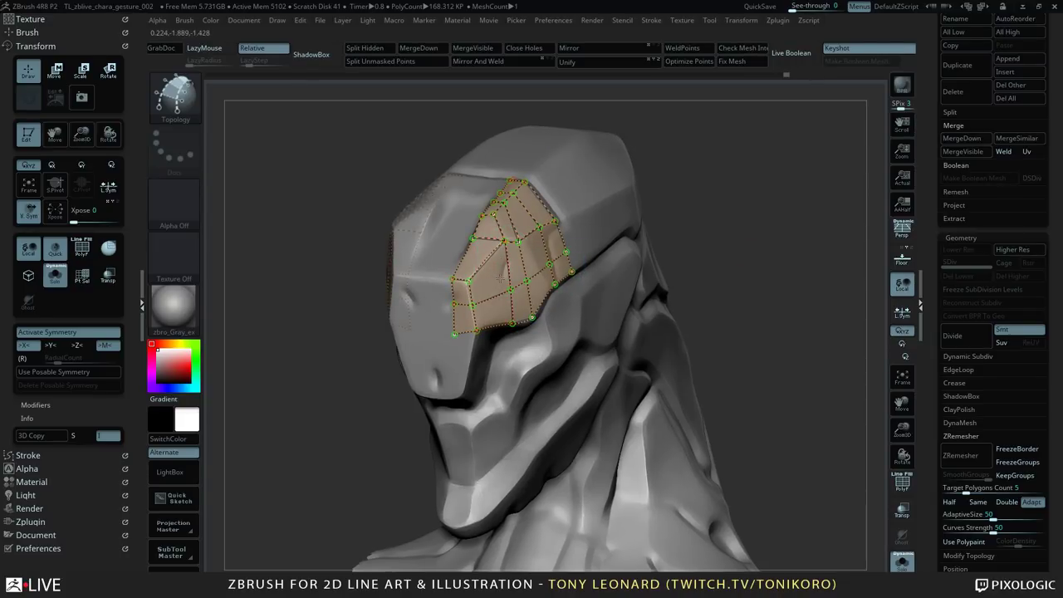
# - Undo the distorted mesh conversions to get back to the editable topology curves on the helmet
pyautogui.hotkey('ctrl', 'z')
pyautogui.hotkey('ctrl', 'z')
pyautogui.hotkey('ctrl', 'z')
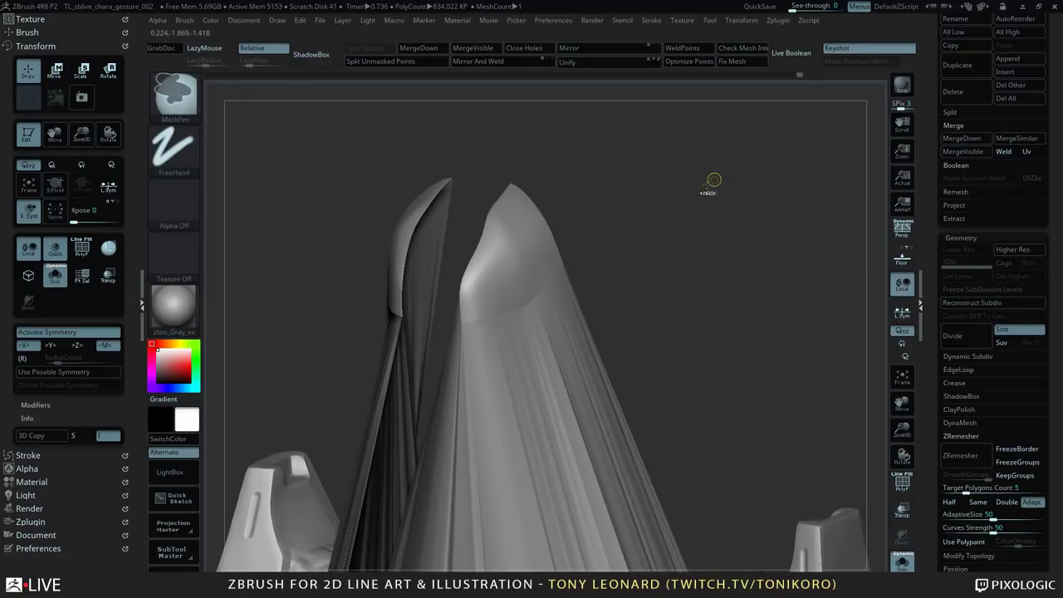
pyautogui.hotkey('ctrl', 'z')
pyautogui.hotkey('ctrl', 'z')
pyautogui.hotkey('ctrl', 'z')
pyautogui.hotkey('ctrl', 'z')
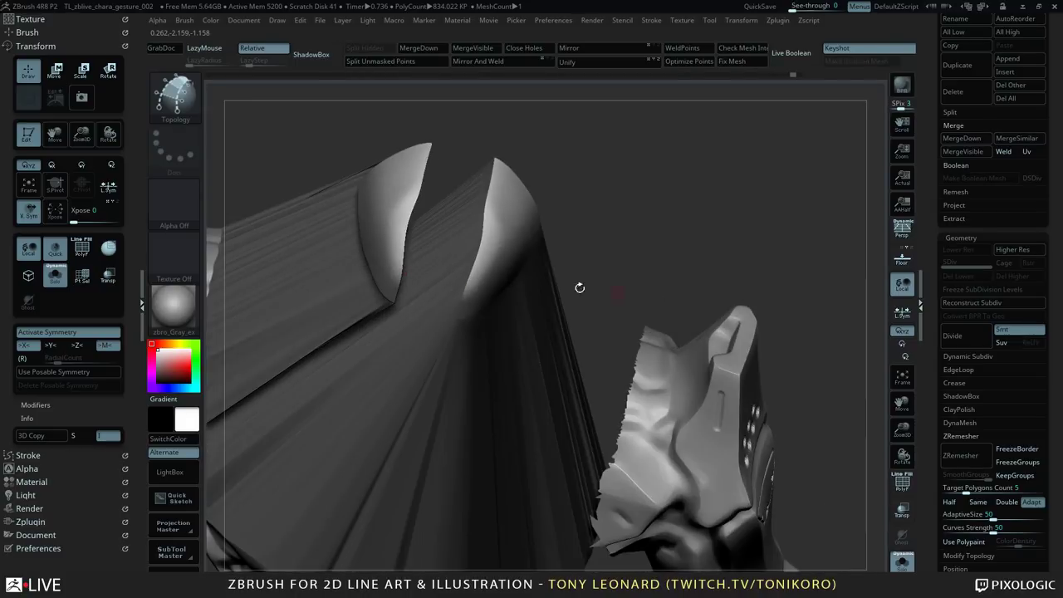
pyautogui.hotkey('ctrl', 'z')
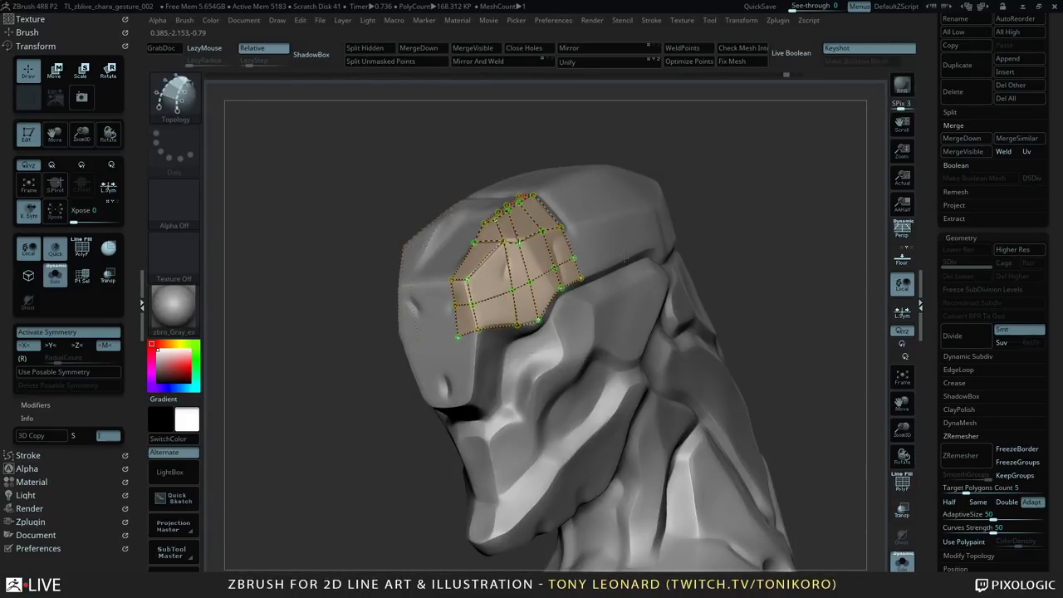
# - Try generating the panel mesh once more, undo it, and try masking the mech around the topology curves
pyautogui.click(626, 259)
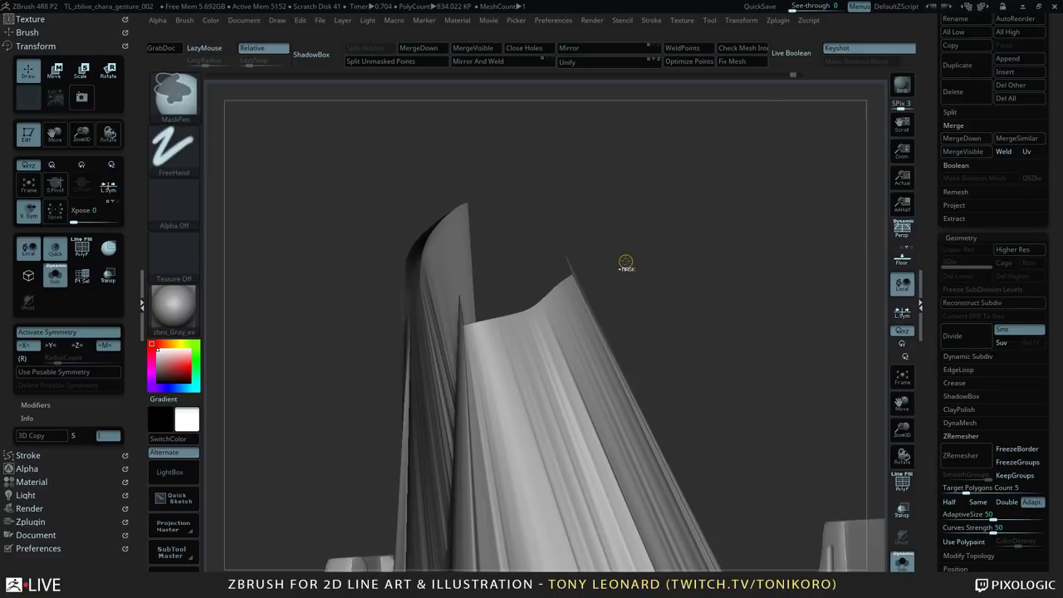
pyautogui.hotkey('ctrl', 'z')
pyautogui.moveTo(755, 291); pyautogui.dragTo(758, 263)
pyautogui.moveTo(763, 332)
pyautogui.keyDown('alt'); pyautogui.mouseDown()
pyautogui.moveTo(635, 273)
pyautogui.moveTo(636, 264)
pyautogui.moveTo(619, 268)
pyautogui.moveTo(629, 284)
pyautogui.mouseUp(); pyautogui.keyUp('alt')
pyautogui.press('s')
pyautogui.keyDown('ctrl'); pyautogui.click(694, 273); pyautogui.keyUp('ctrl')
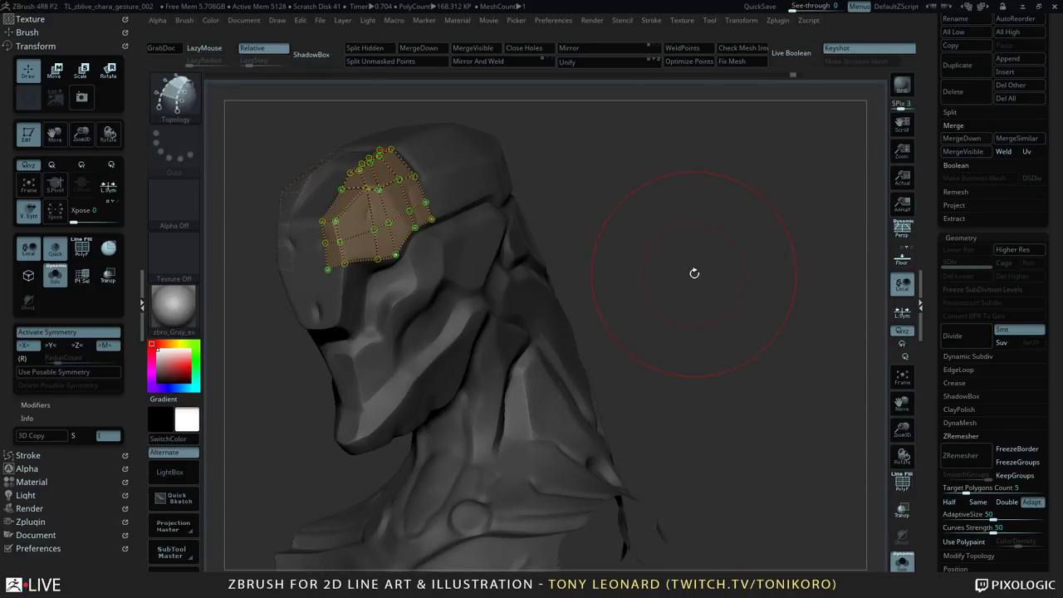
pyautogui.hotkey('ctrl', 'z')
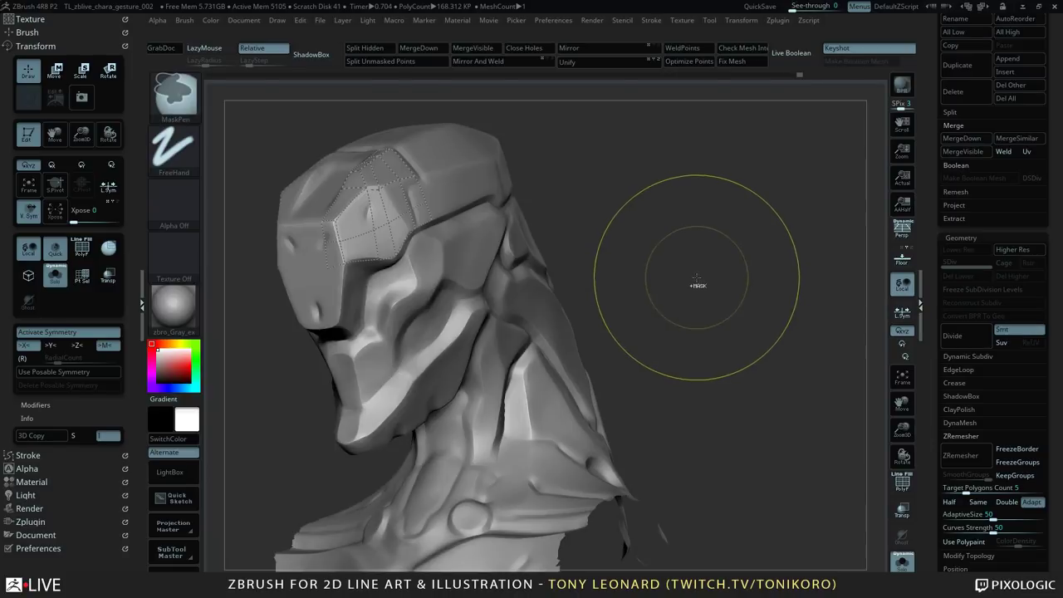
pyautogui.hotkey('ctrl', 'shift', 'z')
# - Show the brush settings and reduce the Topology brush's draw size to 81
pyautogui.moveTo(695, 275); pyautogui.dragTo(704, 301)
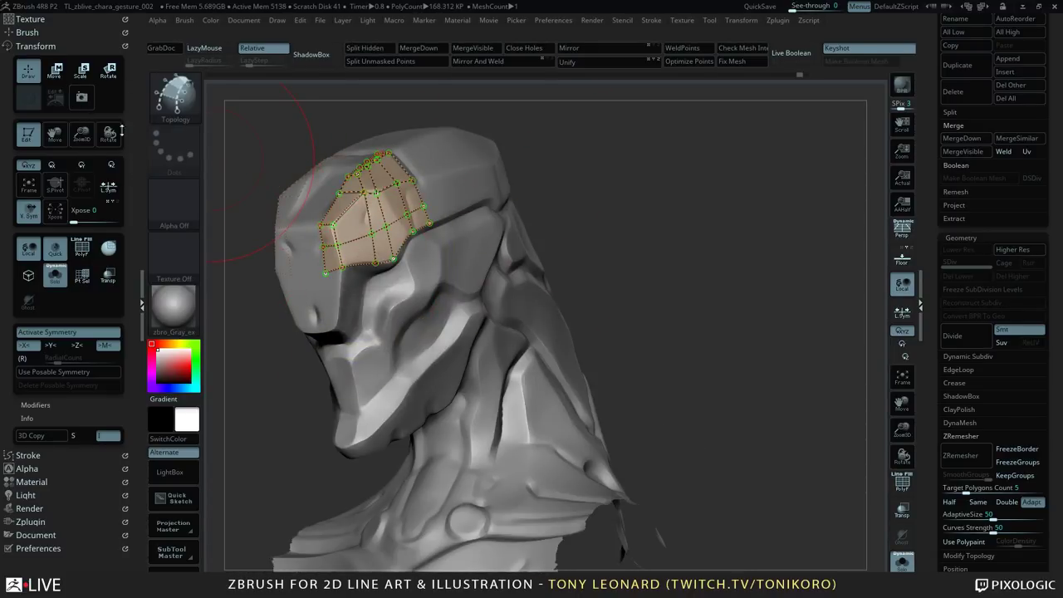
pyautogui.click(25, 46)
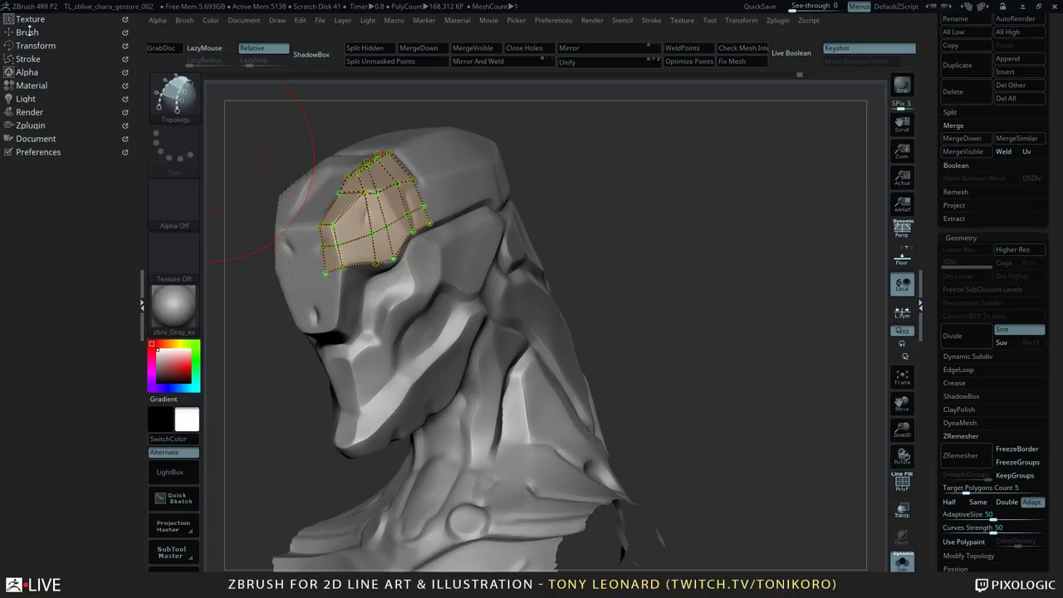
pyautogui.click(27, 31)
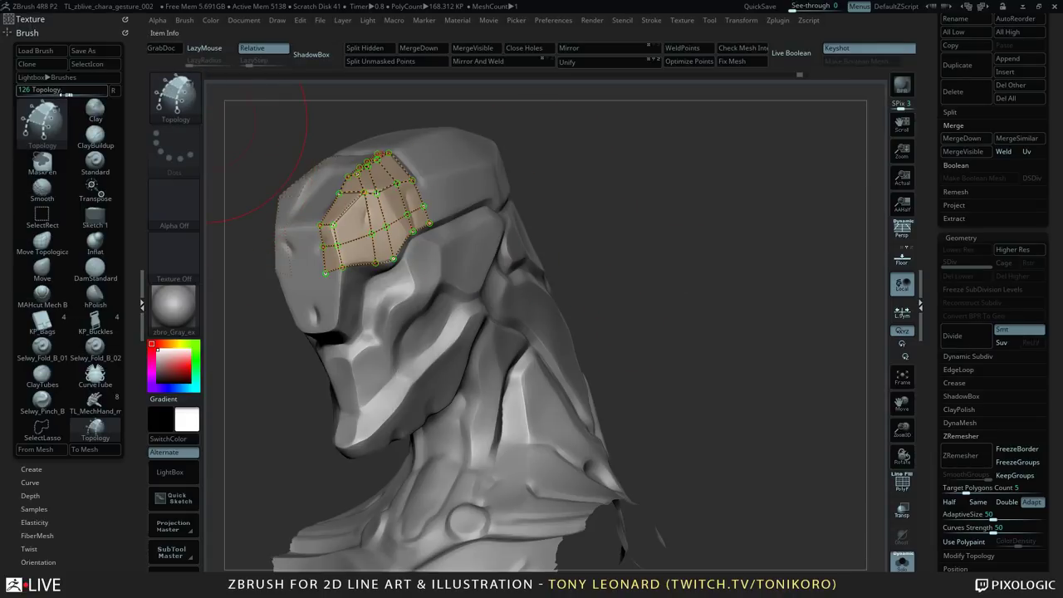
pyautogui.press('s')
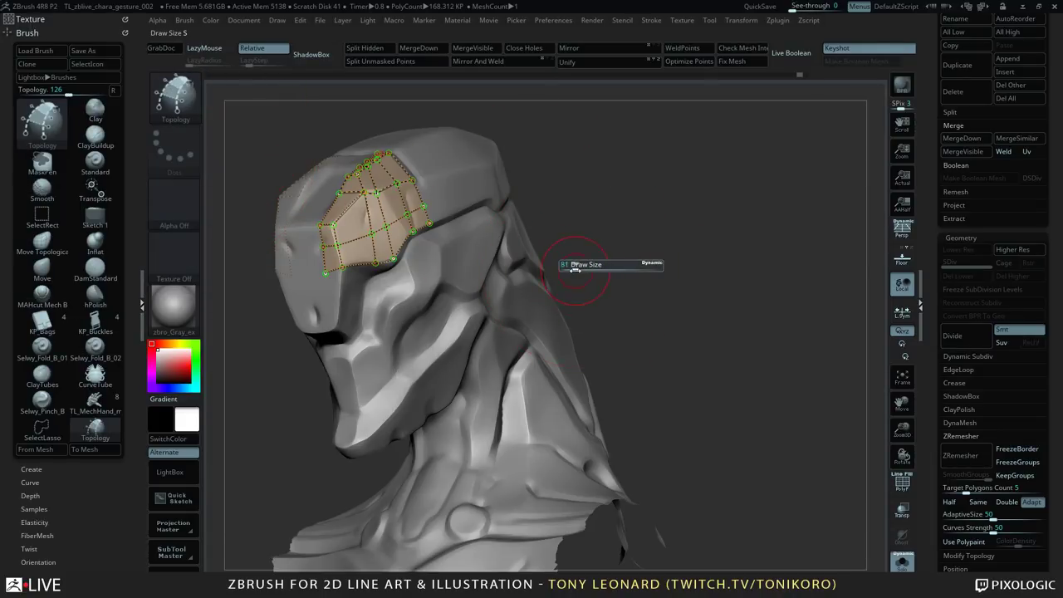
pyautogui.moveTo(670, 223); pyautogui.dragTo(686, 282)
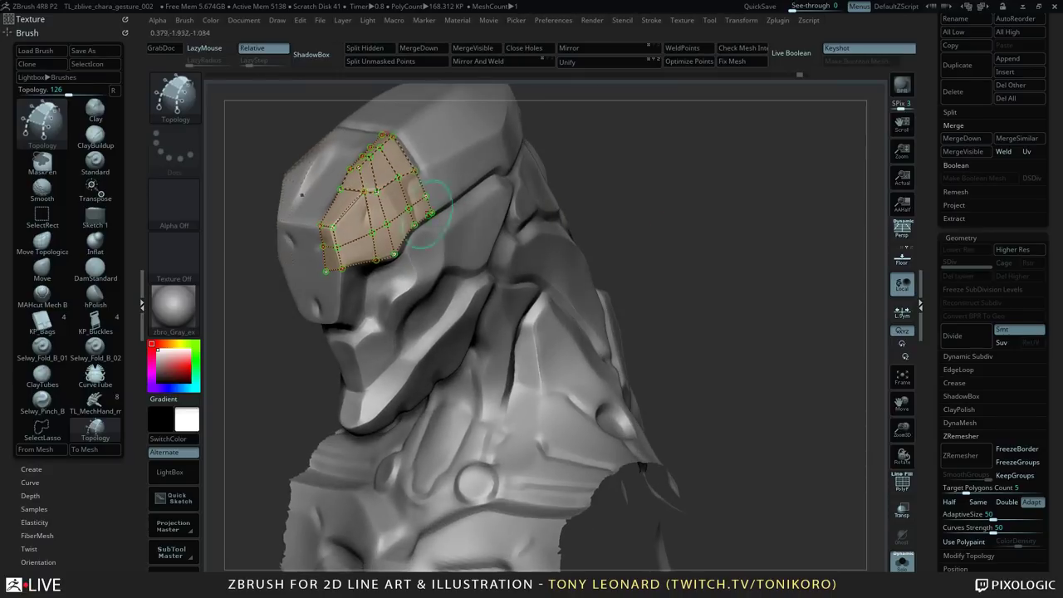
# - Try to generate the helmet panel mesh with the smaller draw size, and undo the result
pyautogui.press('ctrl')
pyautogui.click(650, 202)
pyautogui.hotkey('ctrl', 'z')
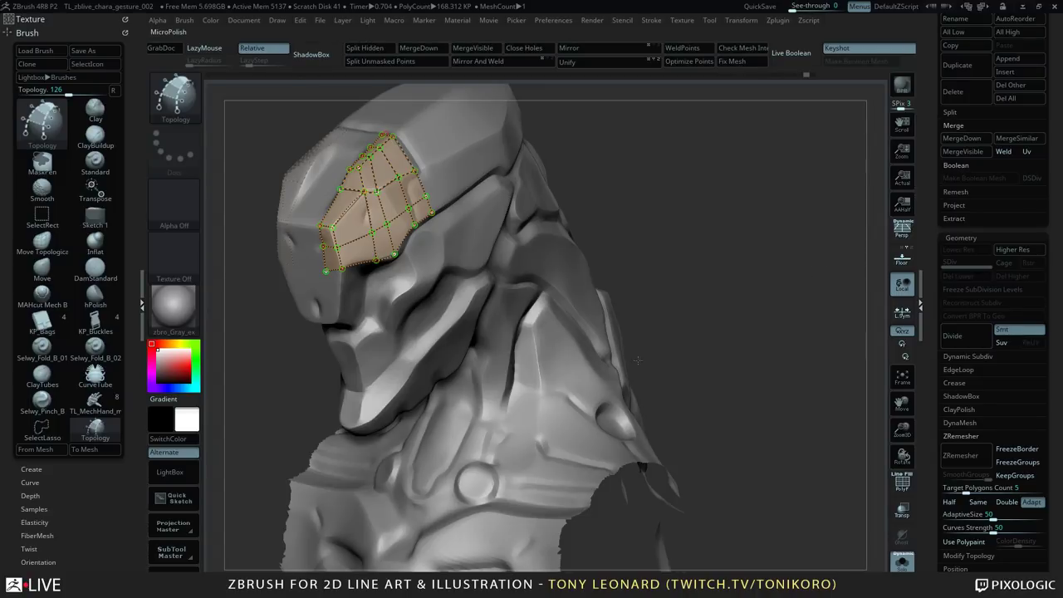
pyautogui.click(589, 222)
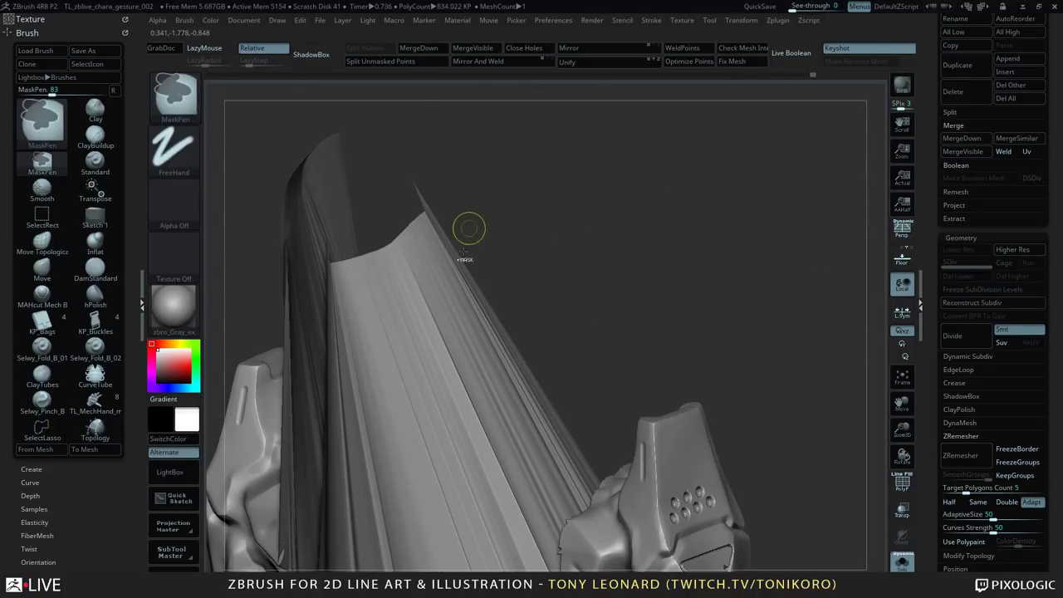
pyautogui.hotkey('ctrl', 'z')
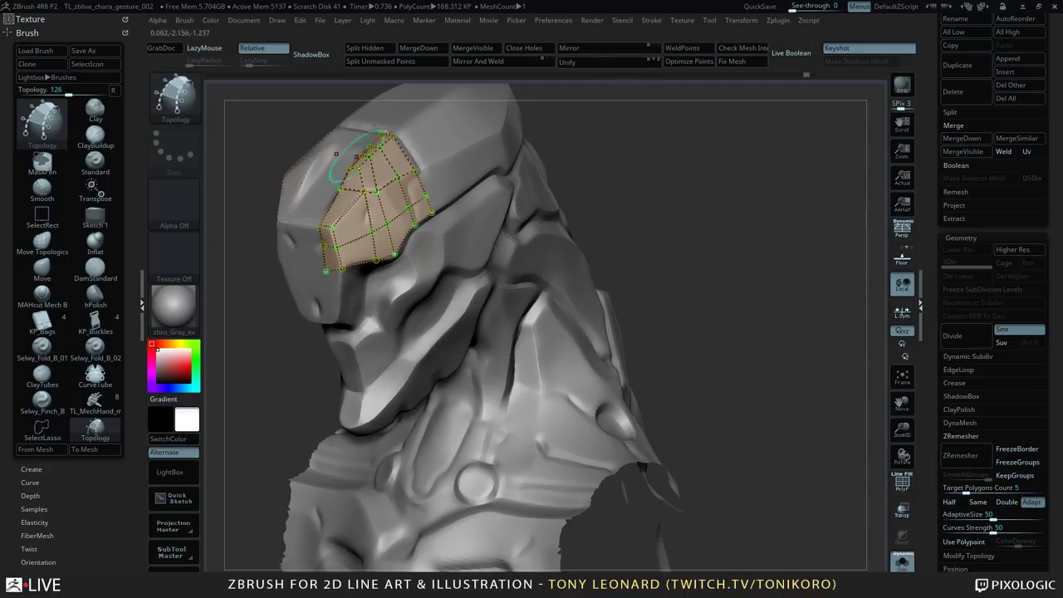
# - Adjust the draw size and erase the panel's topology curves with long strokes across them, leaving a short segment near the seam
pyautogui.keyDown('alt'); pyautogui.moveTo(697, 267); pyautogui.dragTo(708, 257); pyautogui.keyUp('alt')
pyautogui.hotkey('ctrl', 'shift', 'z')
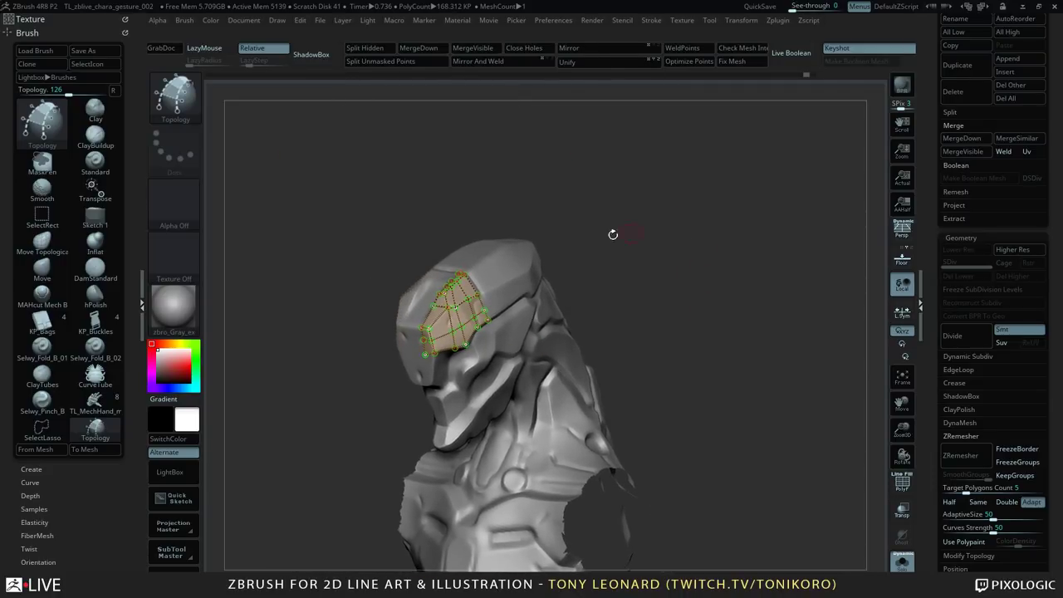
pyautogui.press('s')
pyautogui.moveTo(623, 265); pyautogui.dragTo(636, 290)
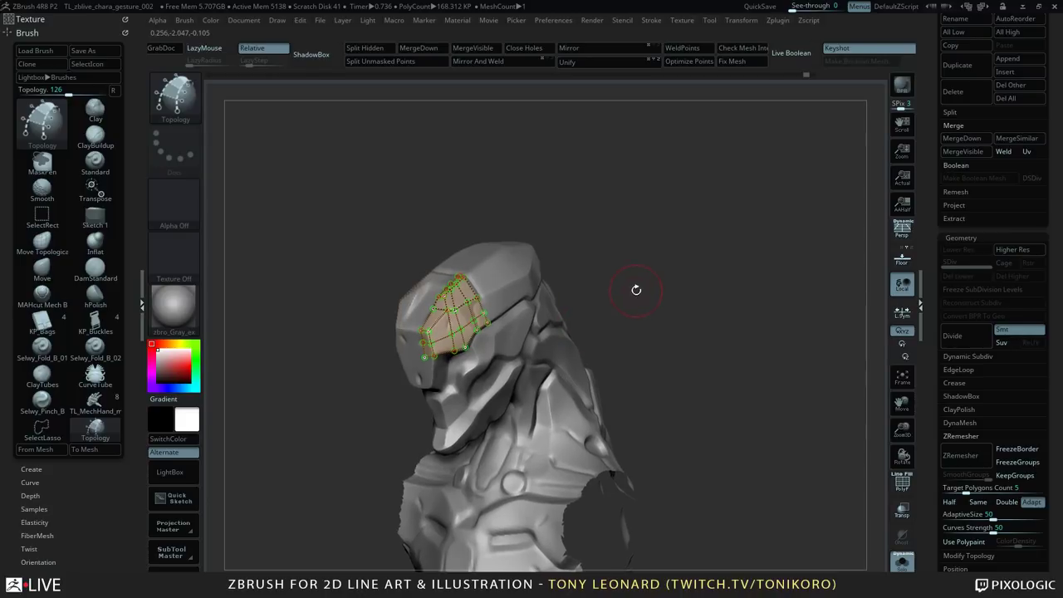
pyautogui.moveTo(707, 389); pyautogui.dragTo(720, 353)
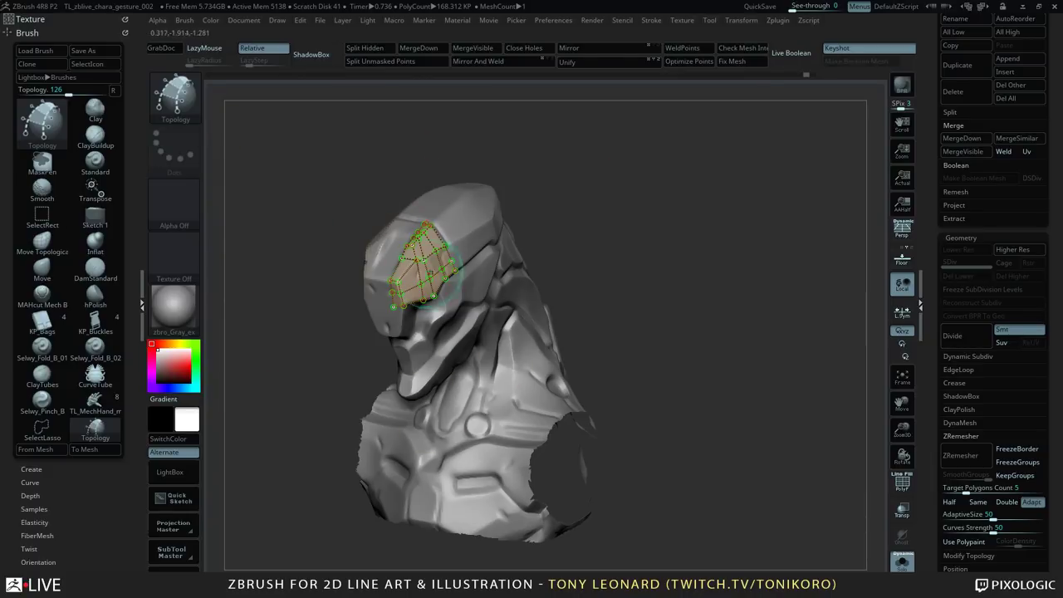
pyautogui.keyDown('alt'); pyautogui.moveTo(448, 225); pyautogui.dragTo(394, 304); pyautogui.keyUp('alt')
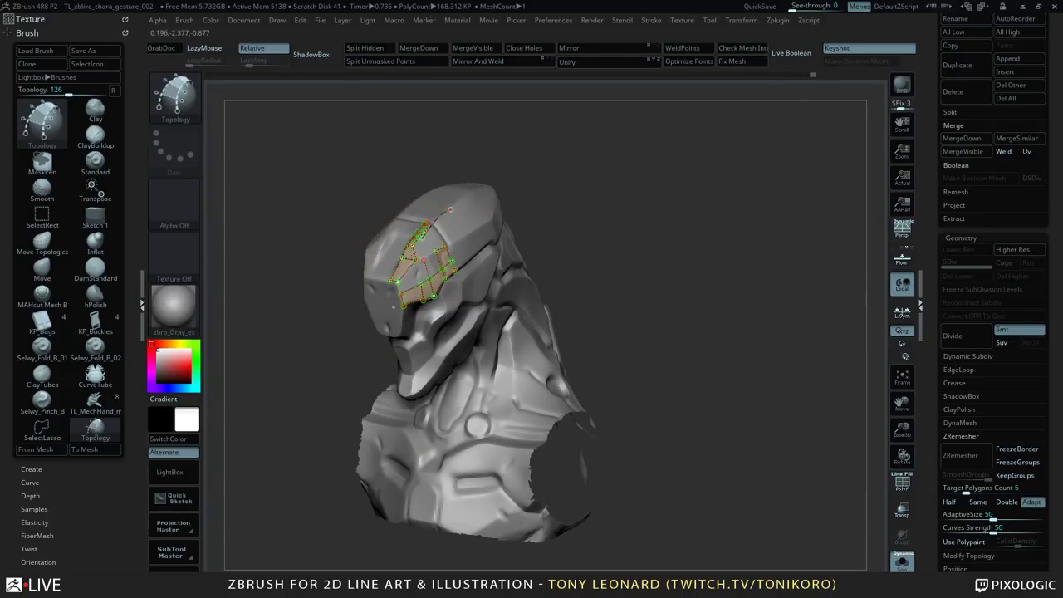
pyautogui.keyDown('alt'); pyautogui.moveTo(451, 209); pyautogui.dragTo(427, 297); pyautogui.keyUp('alt')
pyautogui.keyDown('alt'); pyautogui.moveTo(401, 332); pyautogui.dragTo(487, 227); pyautogui.keyUp('alt')
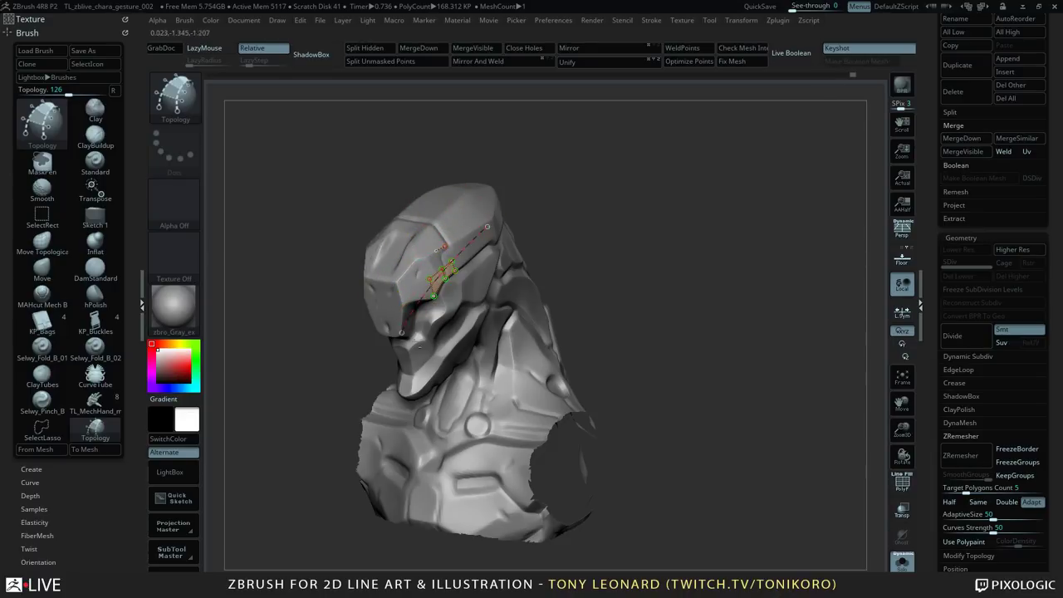
pyautogui.keyDown('alt'); pyautogui.moveTo(434, 286); pyautogui.dragTo(451, 219); pyautogui.keyUp('alt')
# - Try to generate a mesh from the leftover topology curves, and undo it
pyautogui.click(427, 327)
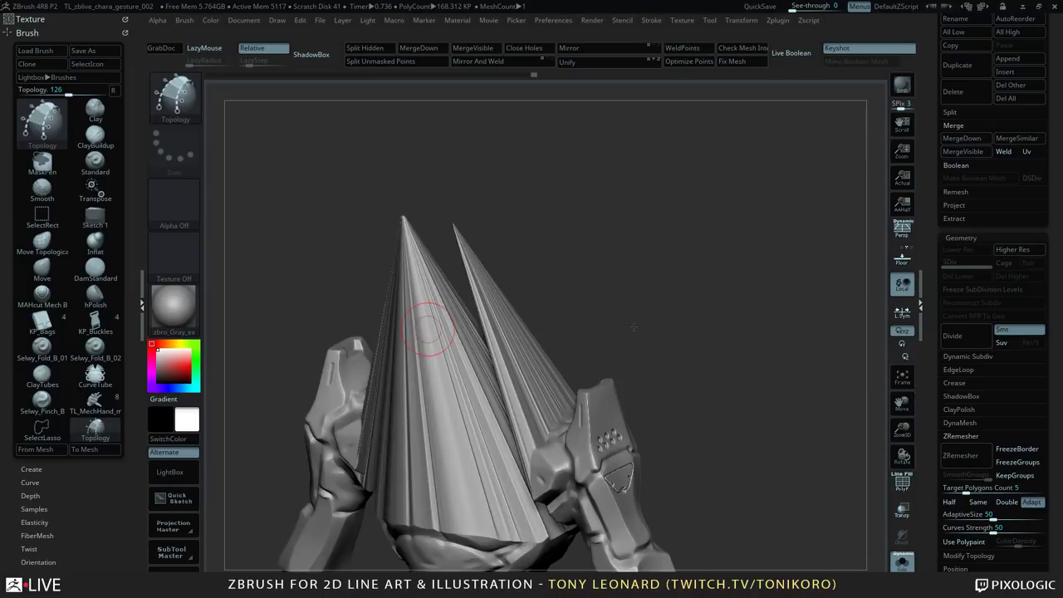
pyautogui.keyDown('alt'); pyautogui.moveTo(633, 328); pyautogui.dragTo(645, 321); pyautogui.keyUp('alt')
pyautogui.hotkey('ctrl', 'z')
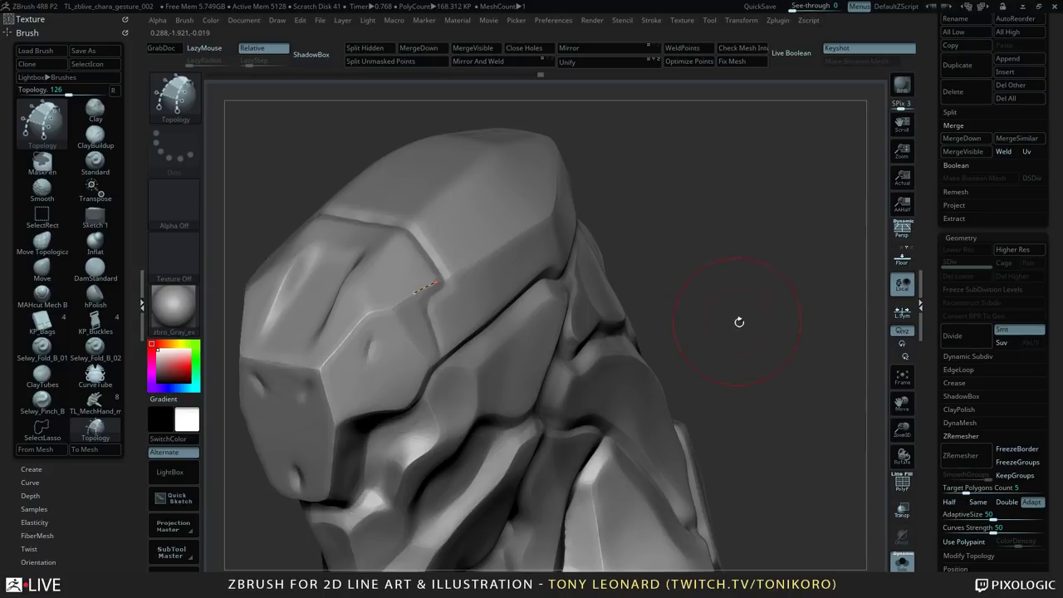
# - Draw a short downward curve across the leftover segment beside the helmet's seam and test generating a mesh from it
pyautogui.moveTo(412, 249); pyautogui.dragTo(431, 319)
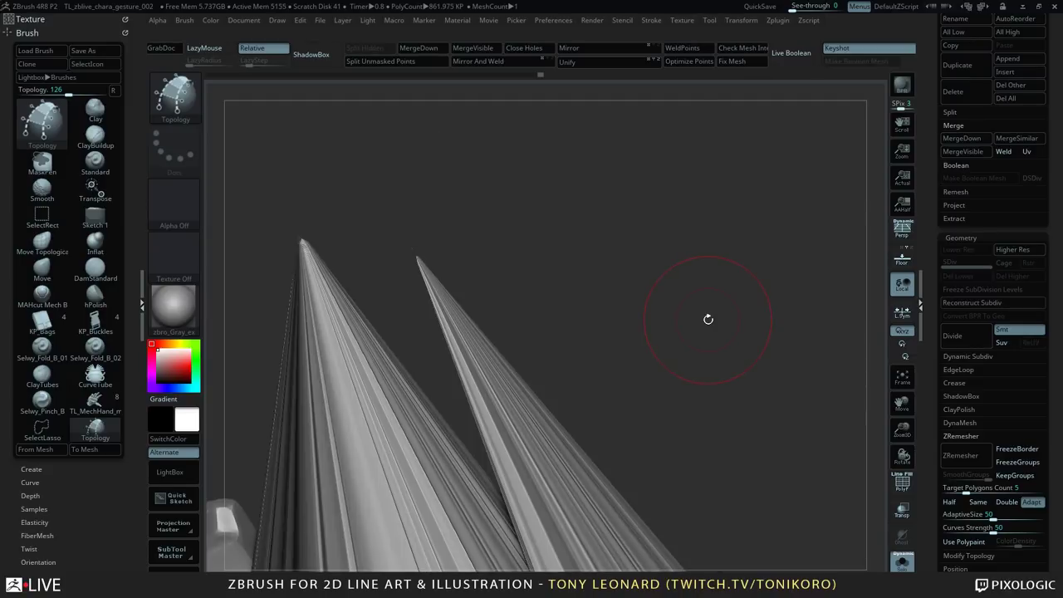
pyautogui.hotkey('ctrl', 'z')
pyautogui.moveTo(425, 290); pyautogui.dragTo(437, 336)
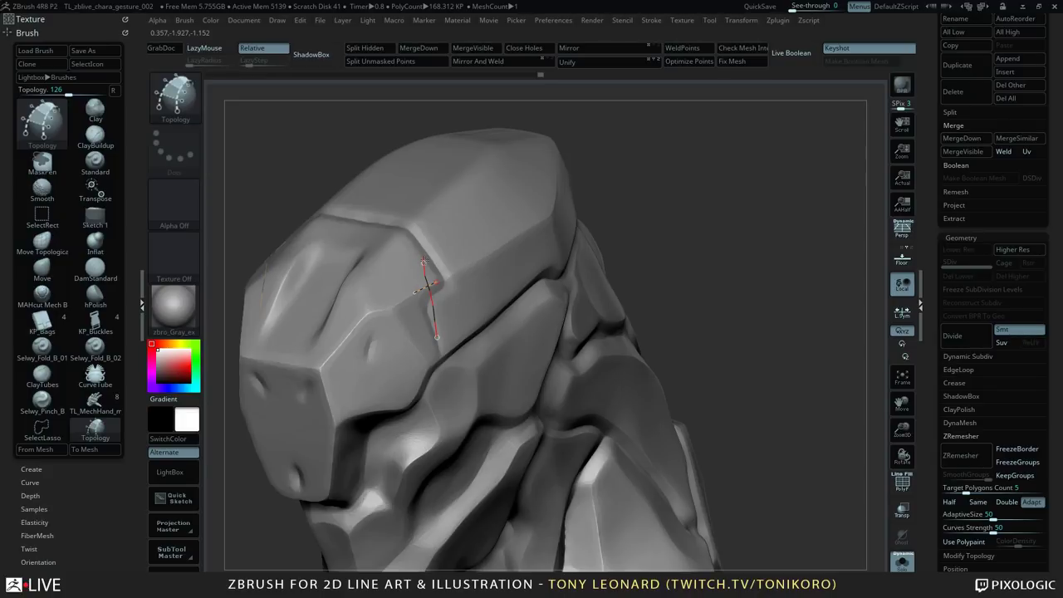
pyautogui.click(424, 262)
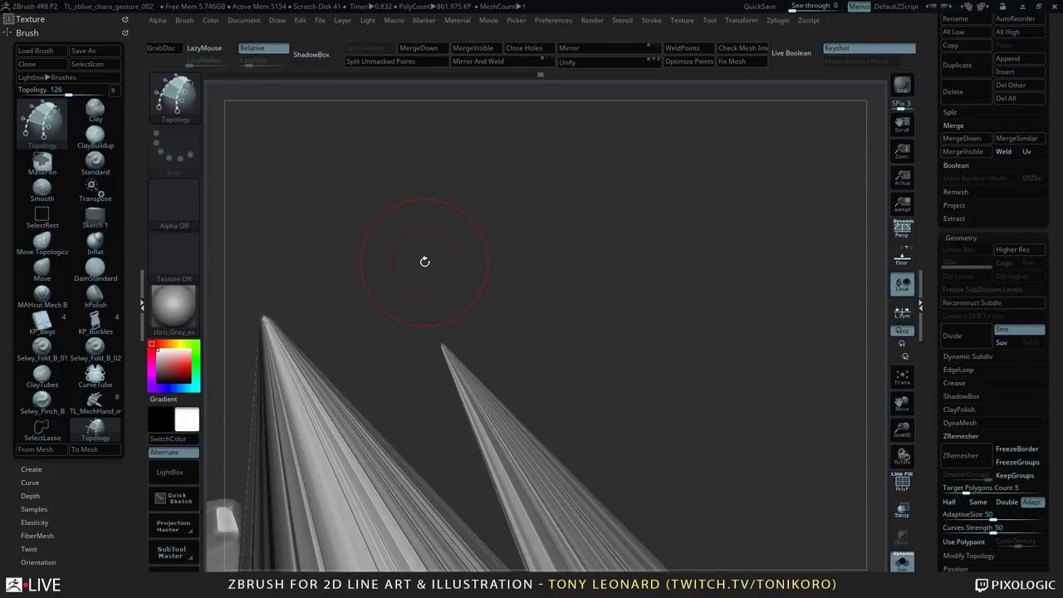
# - Undo the test mesh and delete the leftover topology curve using the stroke's Curve Functions
pyautogui.hotkey('ctrl', 'z')
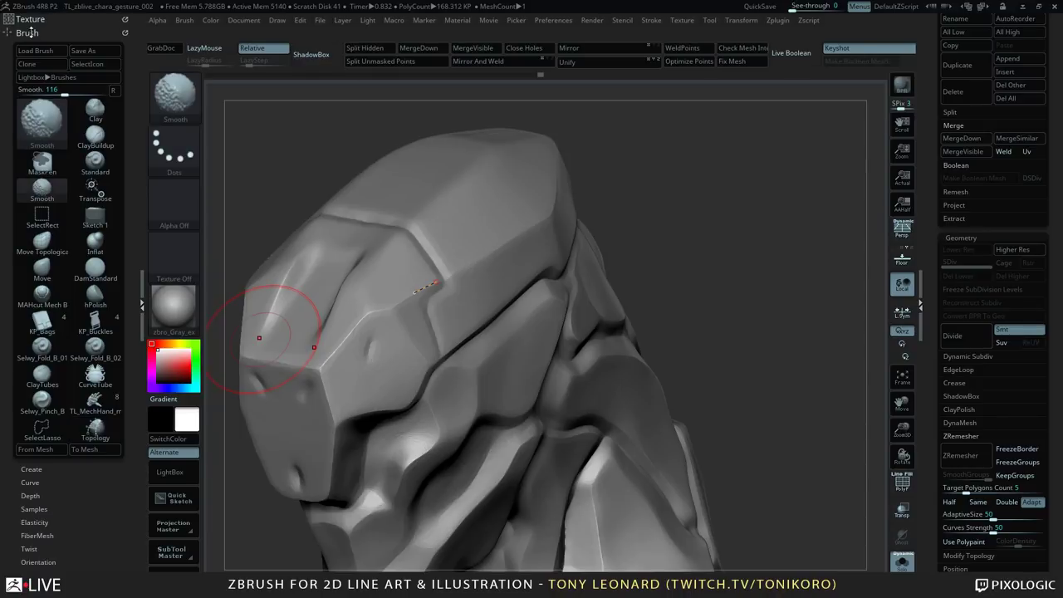
pyautogui.keyDown('shift'); pyautogui.click(27, 32); pyautogui.keyUp('shift')
pyautogui.press('shift')
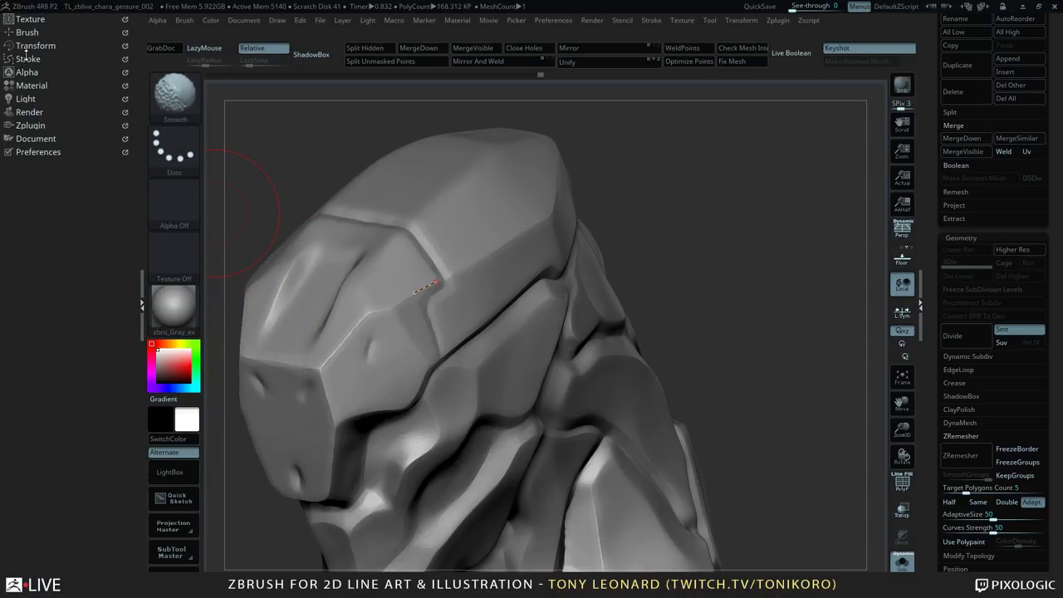
pyautogui.click(27, 58)
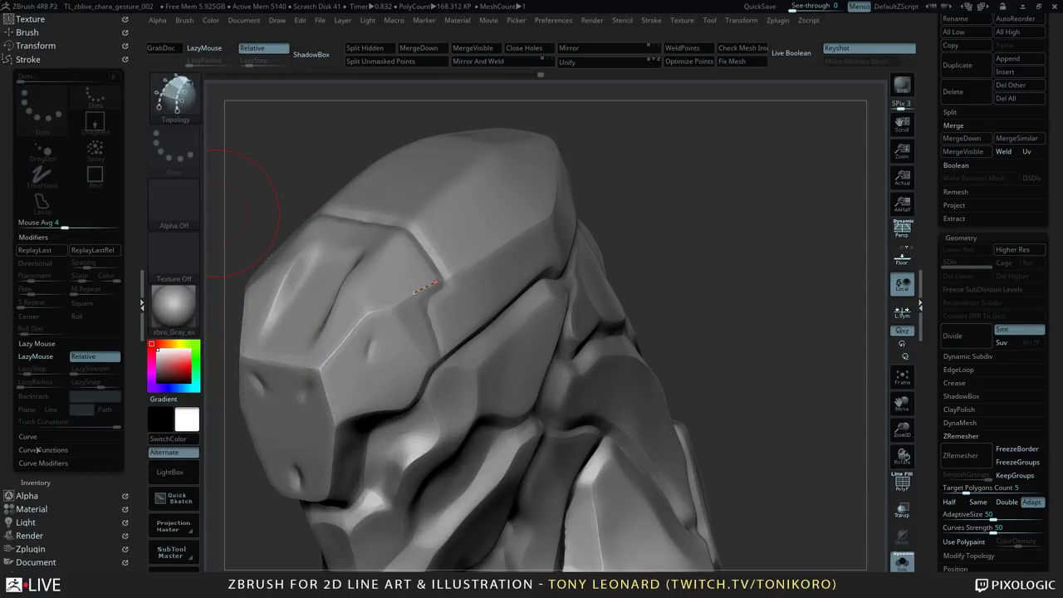
pyautogui.click(43, 449)
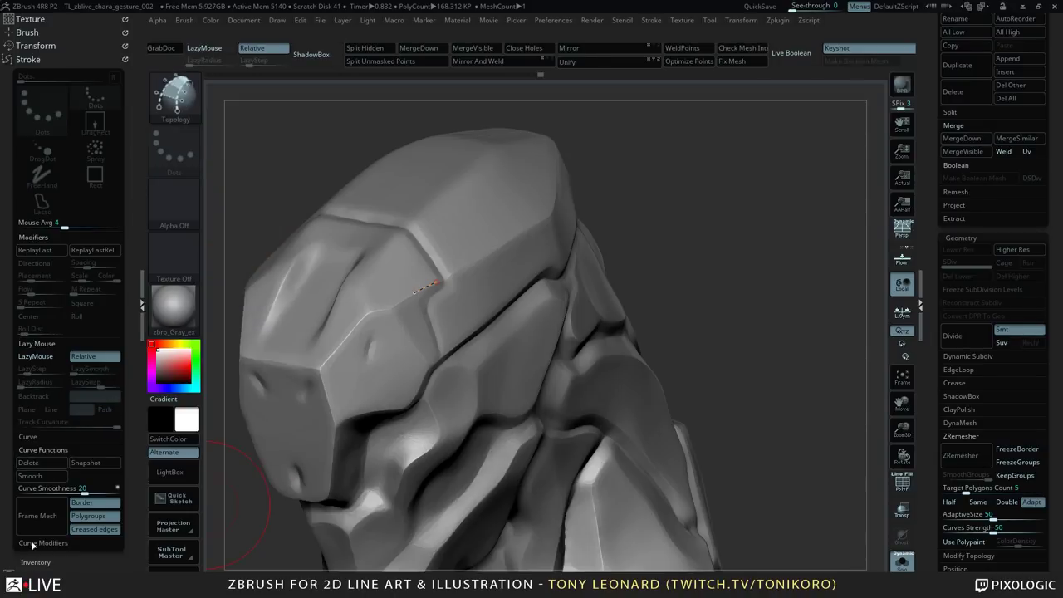
pyautogui.click(50, 461)
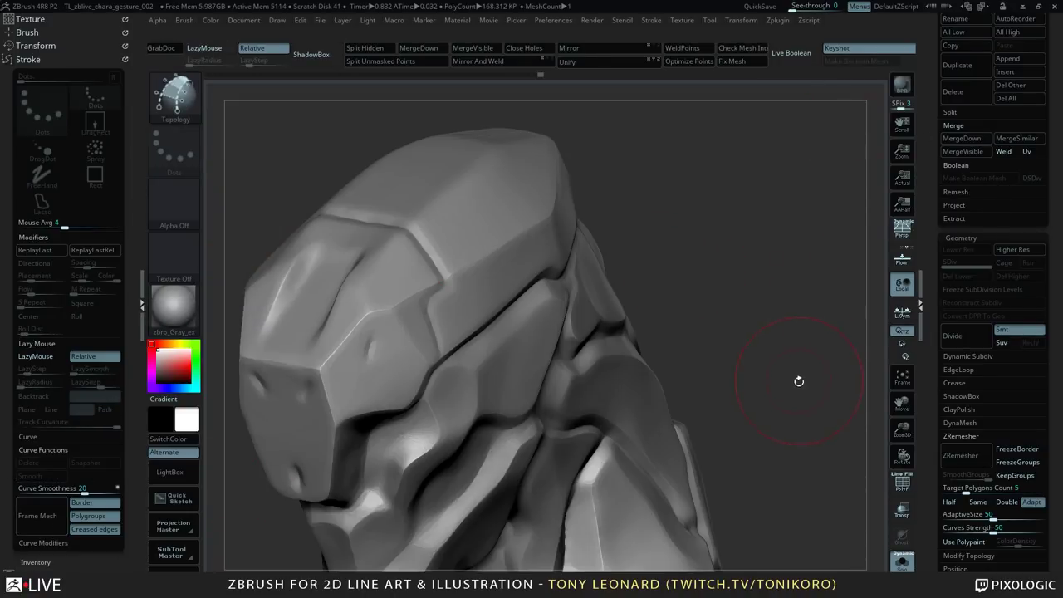
# - Append a ZSphere as a new subtool to the mech
pyautogui.moveTo(797, 380); pyautogui.dragTo(775, 267)
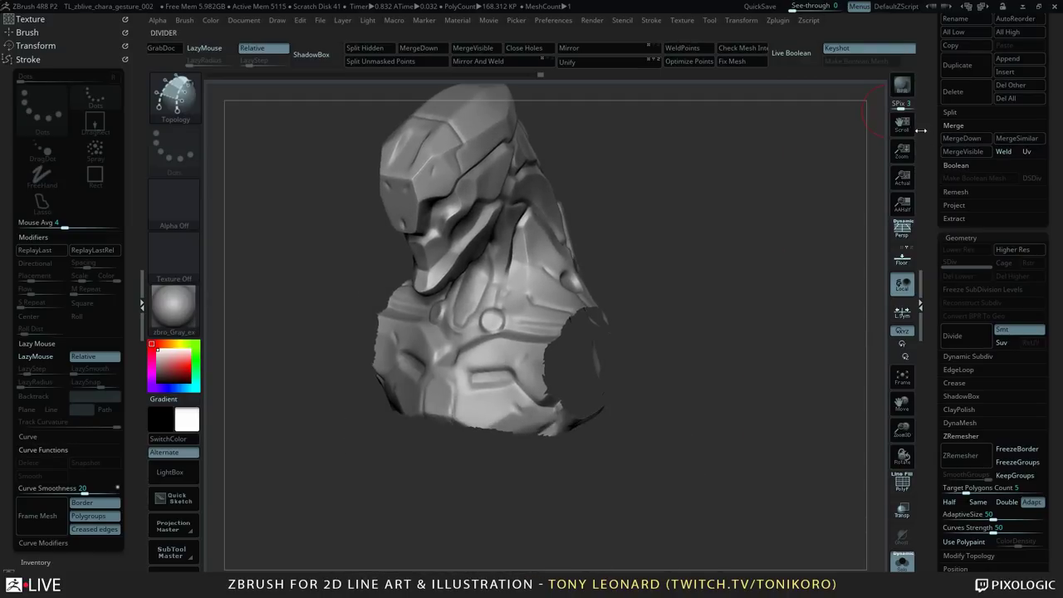
pyautogui.moveTo(932, 146)
pyautogui.mouseDown()
pyautogui.moveTo(932, 272)
pyautogui.moveTo(932, 147)
pyautogui.mouseUp()
pyautogui.scroll(5, 931, 147)
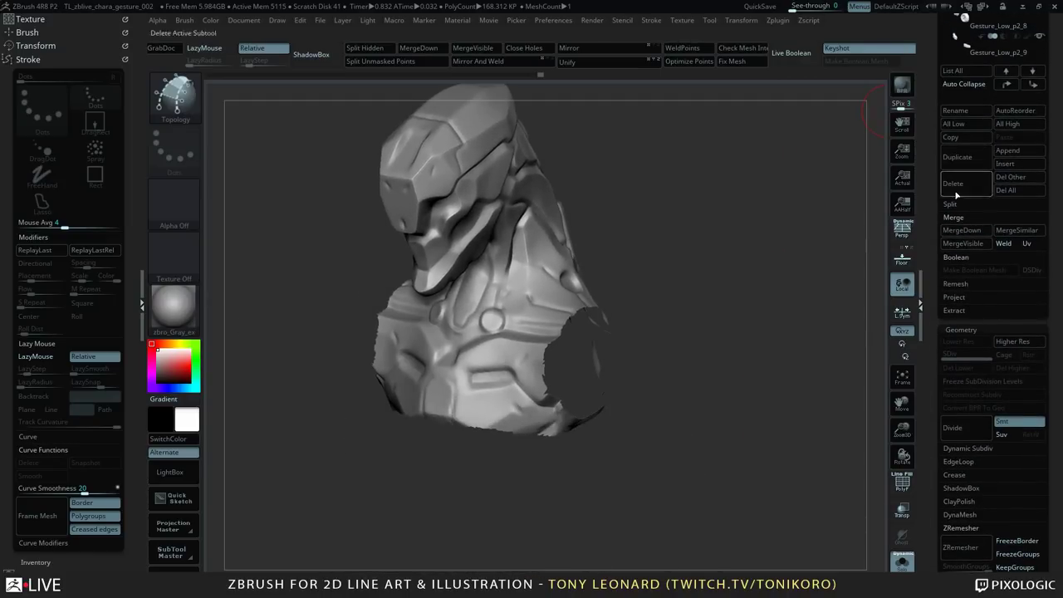
pyautogui.click(1007, 153)
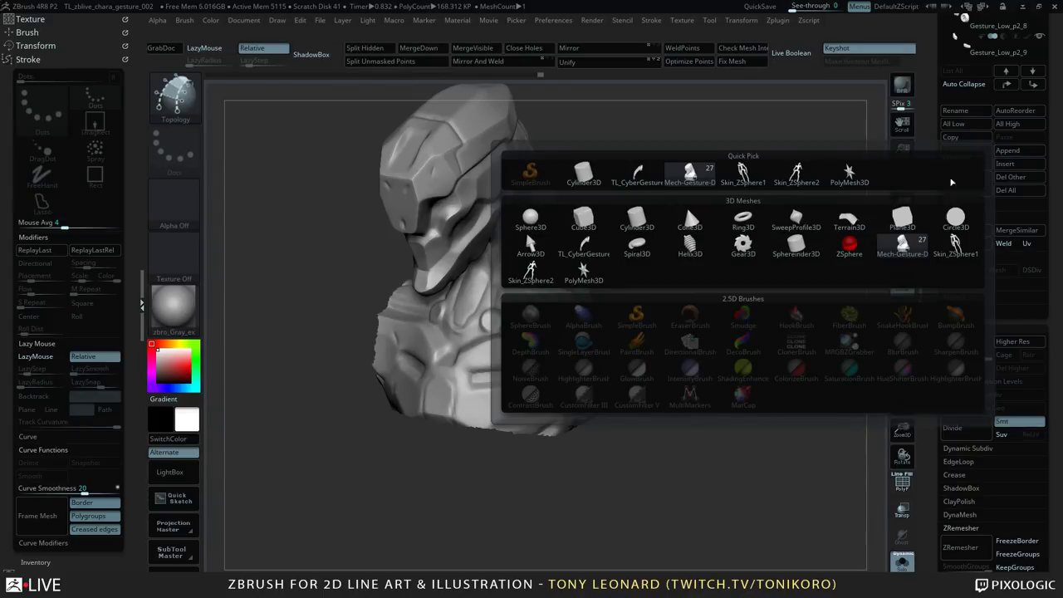
pyautogui.click(849, 243)
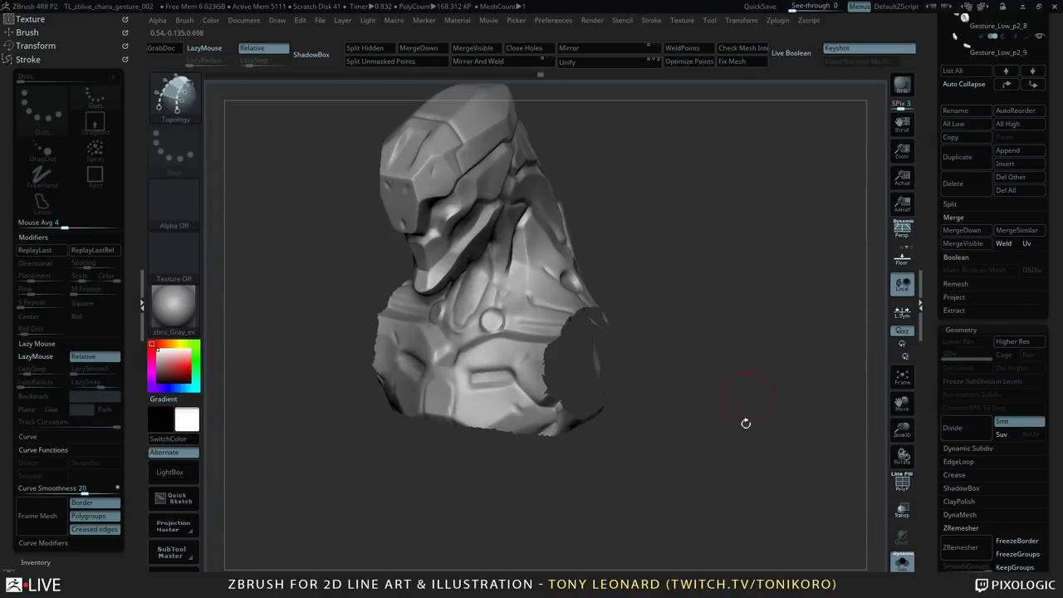
# - Turn on transparency, select the appended ZSphere, and turn off Solo to show the other subtools
pyautogui.keyDown('alt'); pyautogui.moveTo(751, 498); pyautogui.dragTo(722, 405); pyautogui.keyUp('alt')
pyautogui.moveTo(629, 436); pyautogui.dragTo(660, 398)
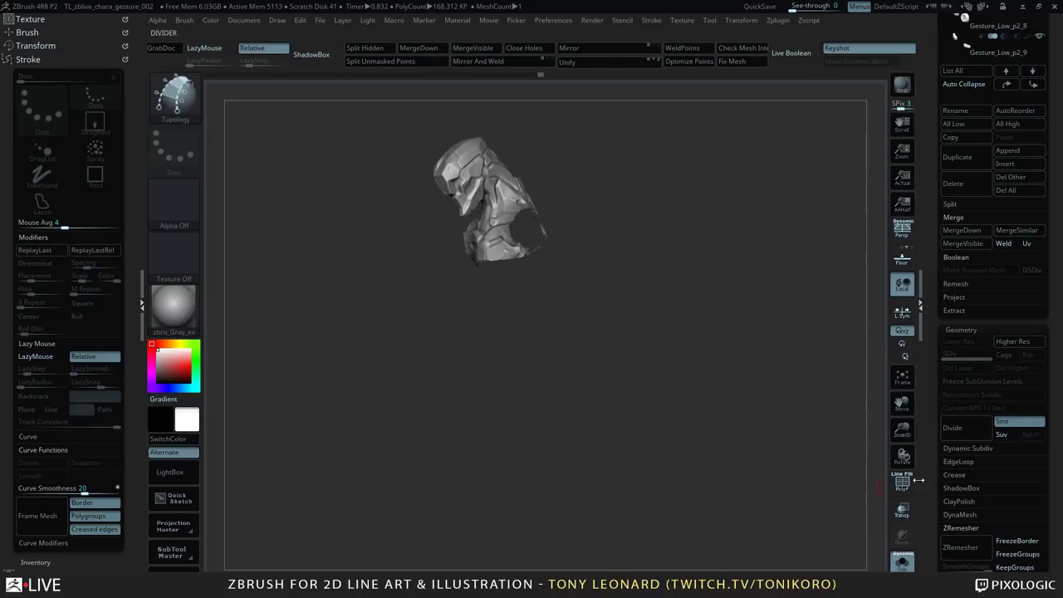
pyautogui.click(901, 508)
pyautogui.moveTo(747, 360); pyautogui.dragTo(764, 404)
pyautogui.moveTo(934, 89)
pyautogui.mouseDown()
pyautogui.moveTo(935, 315)
pyautogui.moveTo(944, 166)
pyautogui.mouseUp()
pyautogui.click(961, 259)
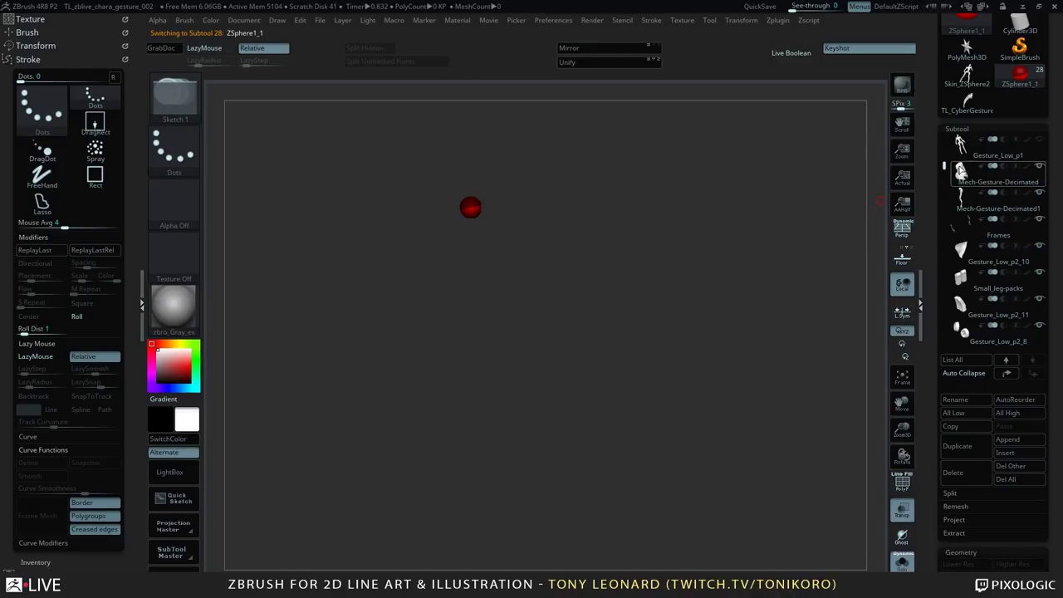
pyautogui.click(903, 561)
pyautogui.moveTo(661, 333); pyautogui.dragTo(761, 330)
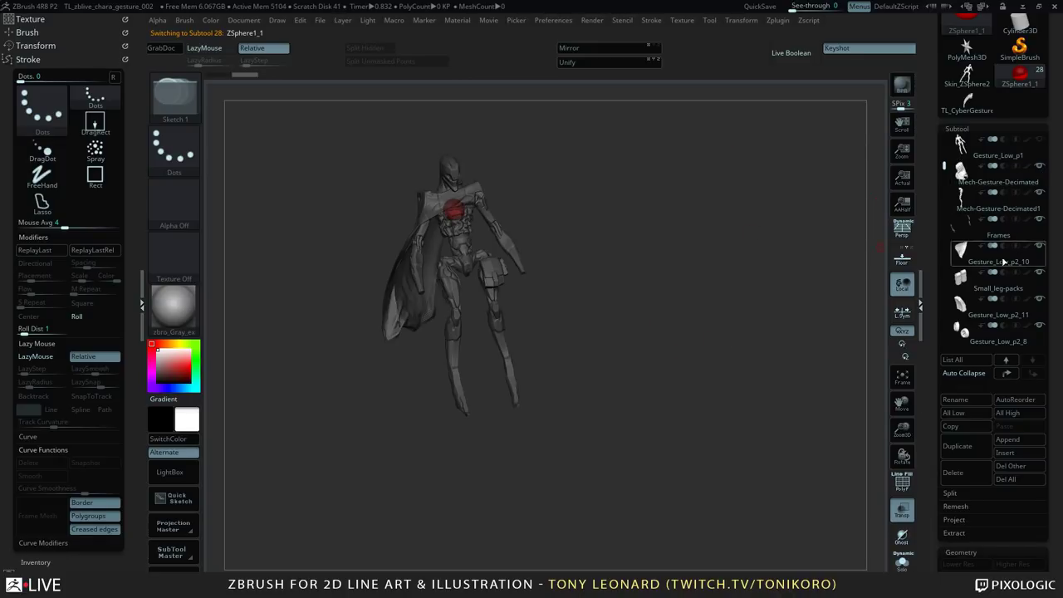
# - Hide the subtools from Mech-Gesture-Decimated through Gesture_Low_p2_8, including Frames and Small_leg-packs
pyautogui.moveTo(1038, 169)
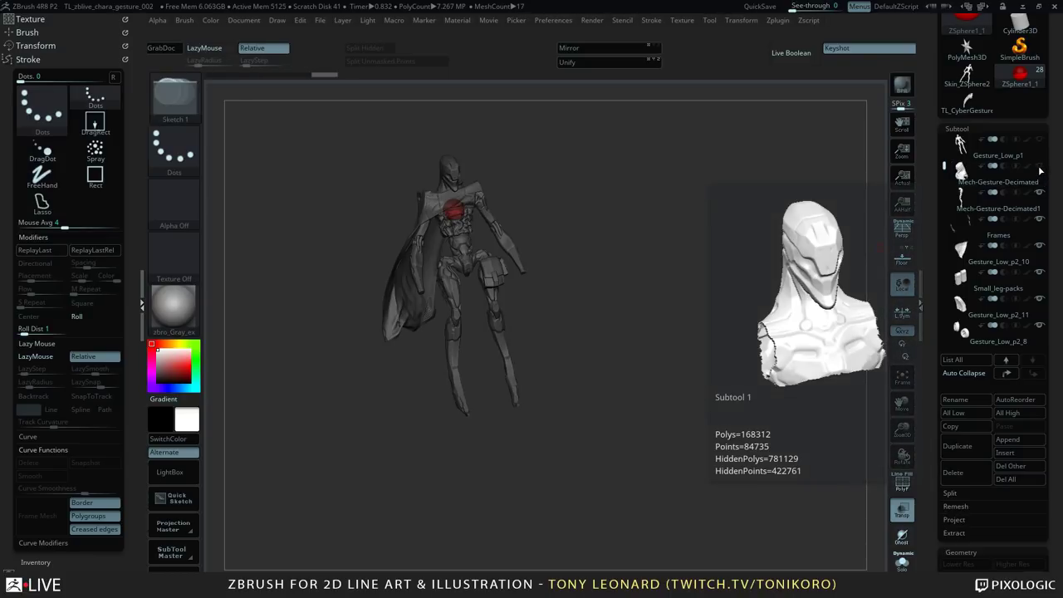
pyautogui.press('ctrl')
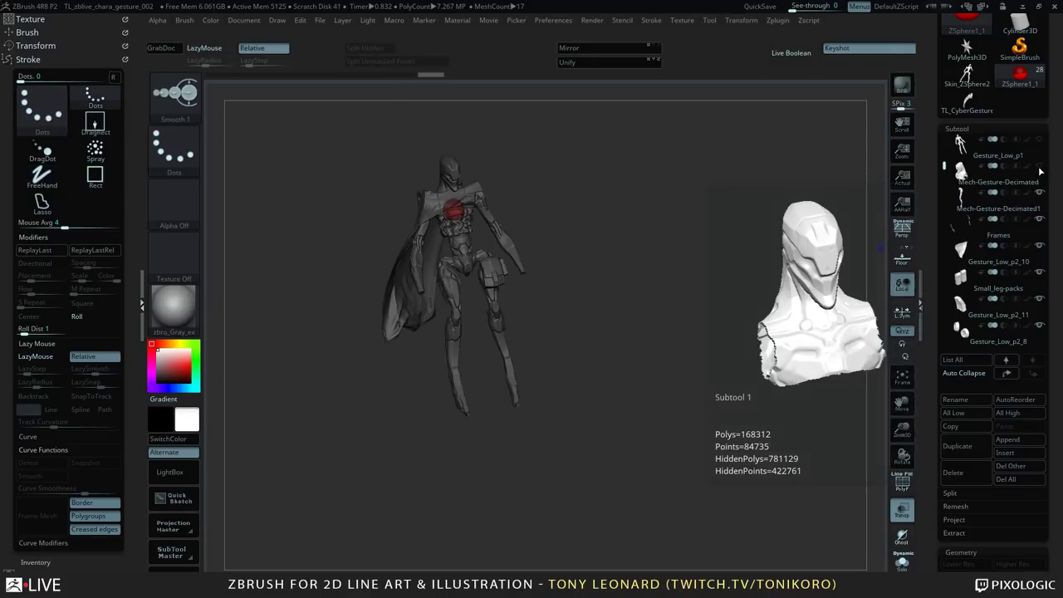
pyautogui.click(1038, 194)
pyautogui.click(1039, 220)
pyautogui.click(1038, 247)
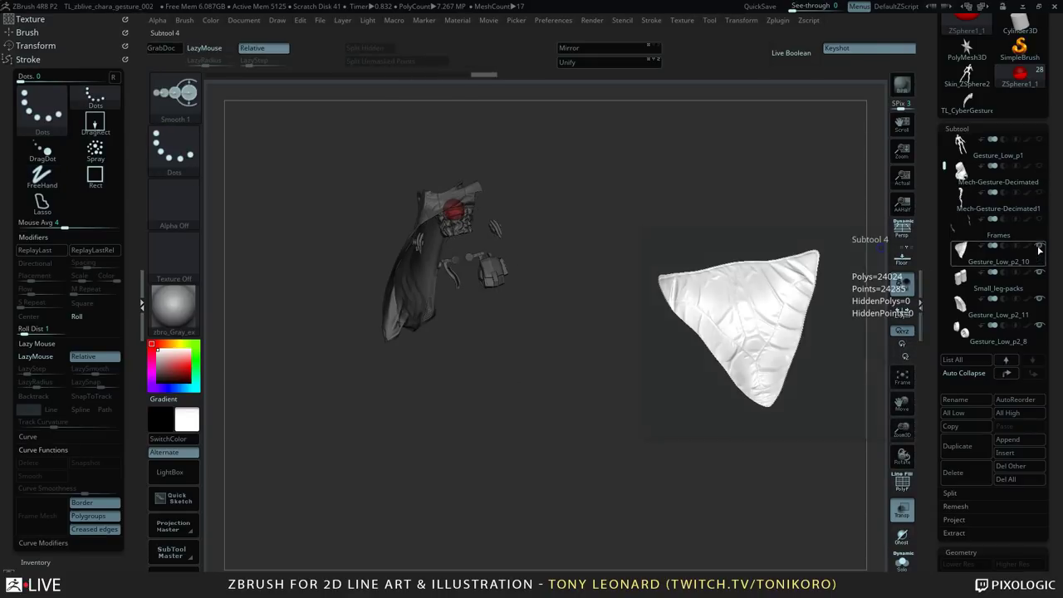
pyautogui.click(1039, 274)
pyautogui.click(1039, 301)
pyautogui.click(1040, 333)
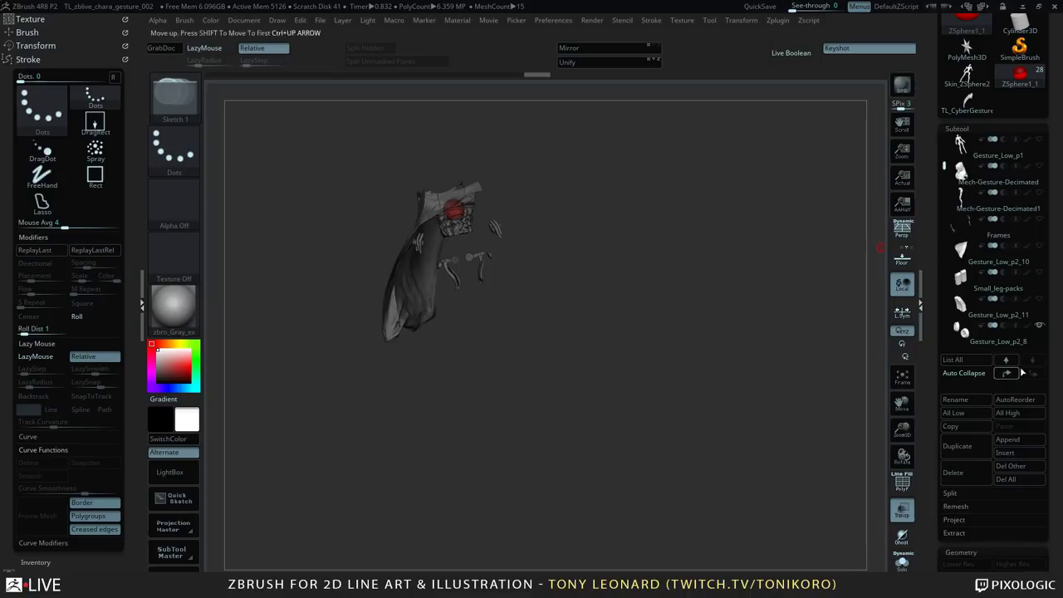
# - Show Mech-Gesture-Decimated again and hide the cloakvest pieces, Elbow-assembly and Gesture_Low_p2_1
pyautogui.click(973, 167)
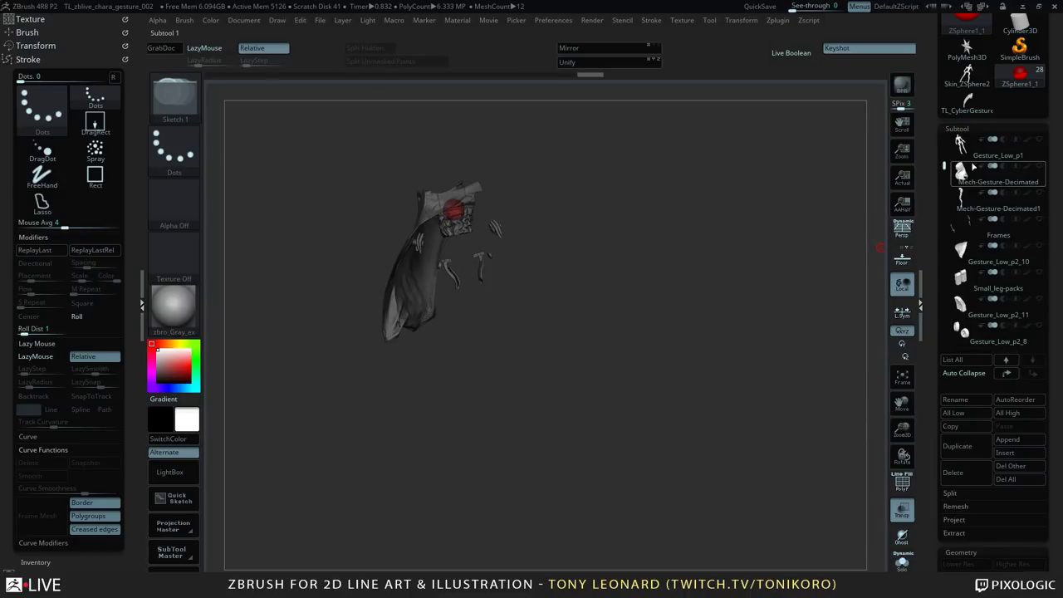
pyautogui.click(1041, 169)
pyautogui.moveTo(944, 167); pyautogui.dragTo(943, 276)
pyautogui.click(1040, 300)
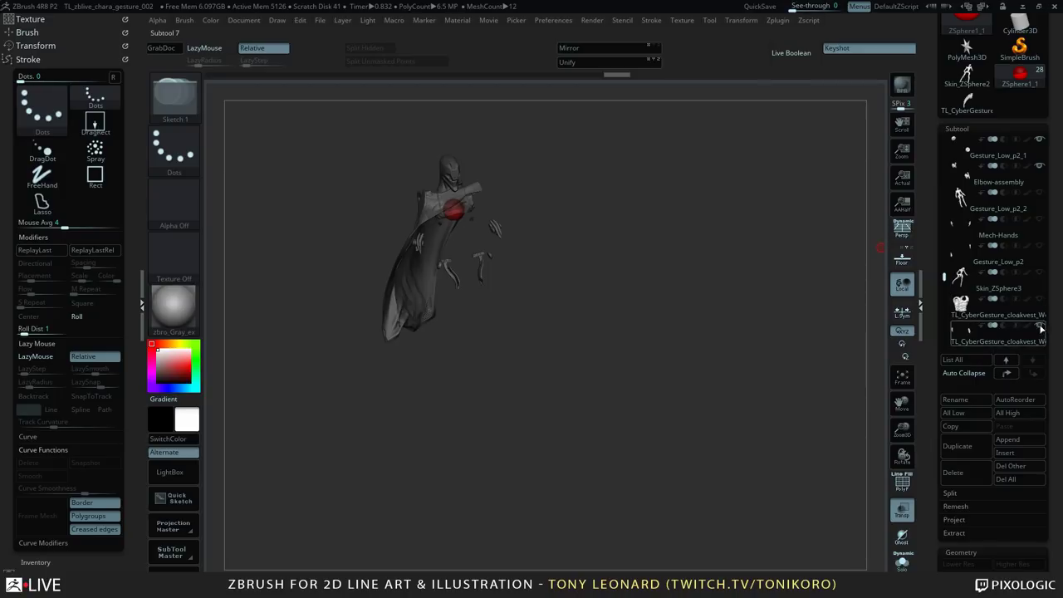
pyautogui.click(1039, 165)
pyautogui.click(1039, 138)
pyautogui.click(993, 235)
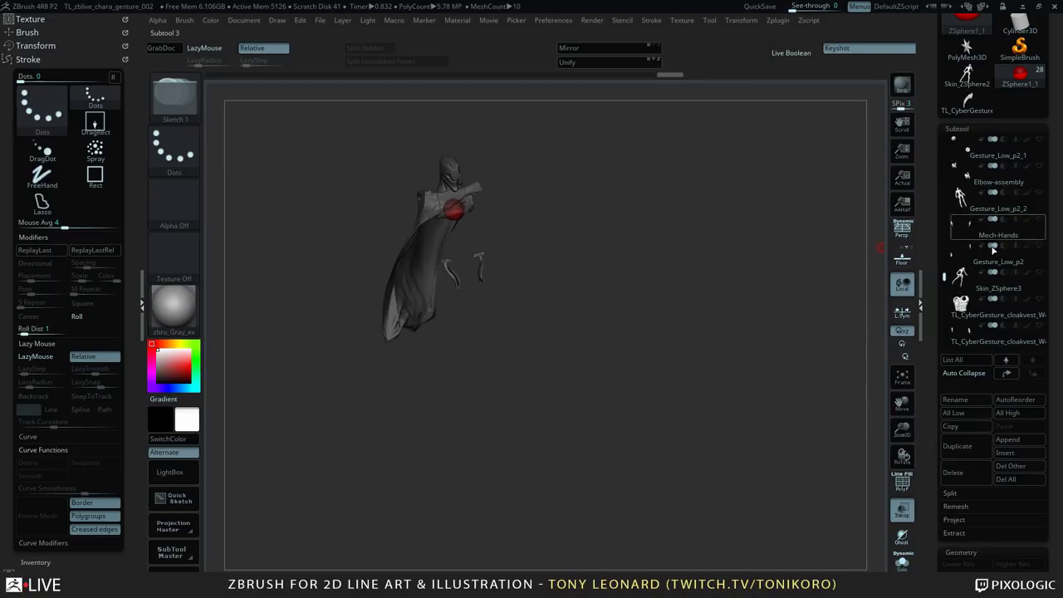
# - Hide the remaining Gesture_Low_p2 parts up to Gesture_Low_p2_7 and the long cloak, isolating the bust and ZSphere
pyautogui.moveTo(943, 276); pyautogui.dragTo(944, 236)
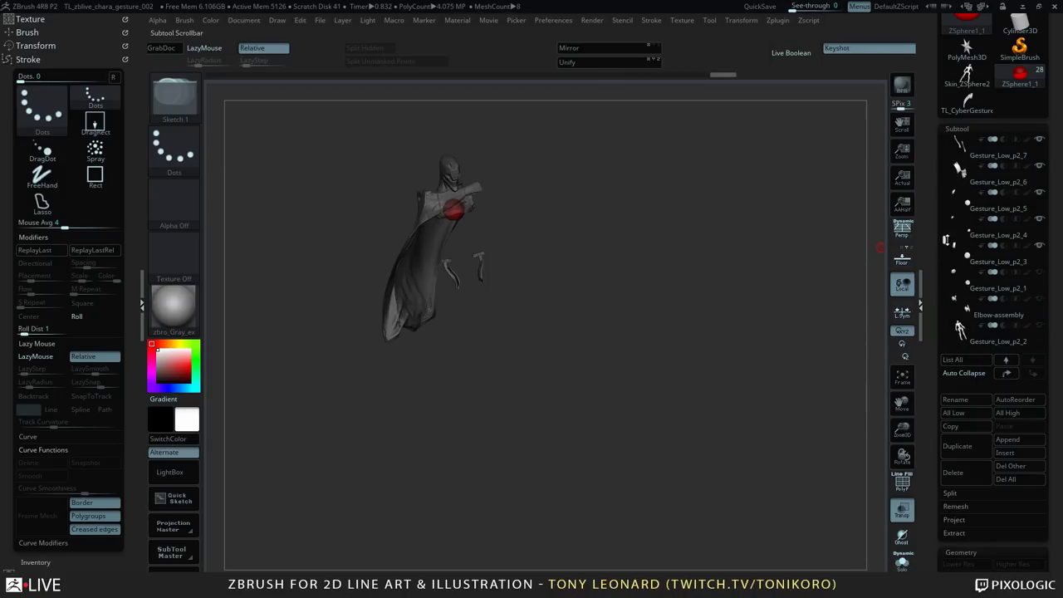
pyautogui.click(1040, 220)
pyautogui.click(1040, 193)
pyautogui.click(1040, 166)
pyautogui.click(1041, 140)
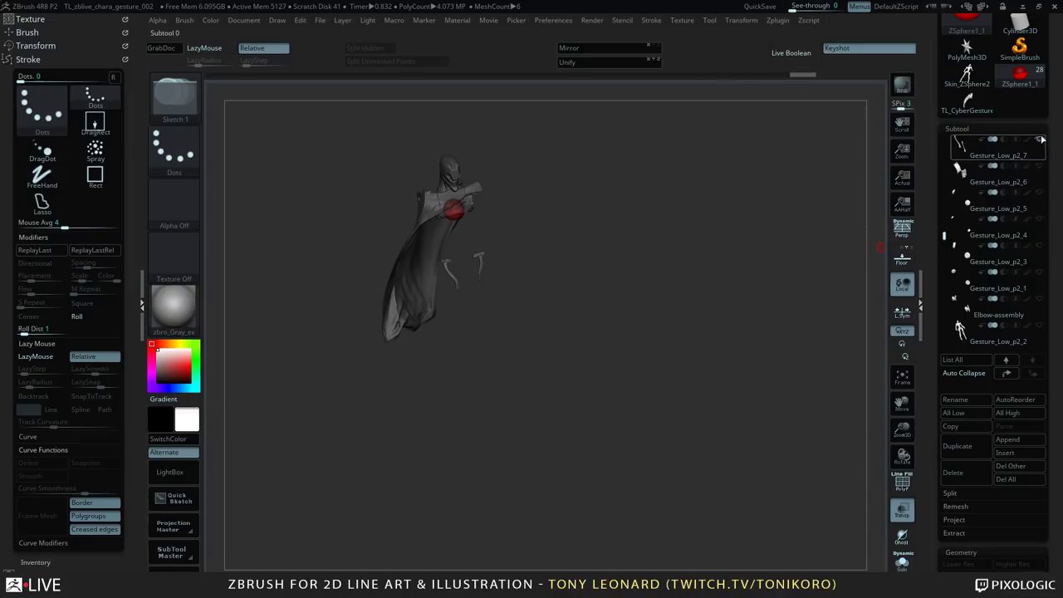
pyautogui.moveTo(944, 236); pyautogui.dragTo(939, 319)
pyautogui.click(1039, 210)
pyautogui.click(1039, 194)
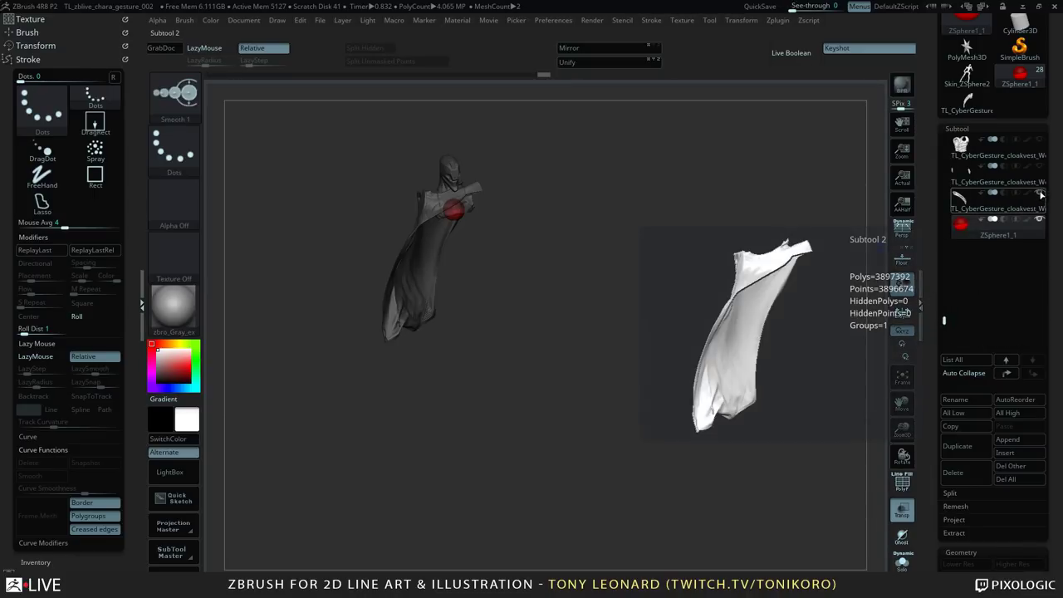
# - Reduce the draw size and move the ZSphere up from the chest into the helmet
pyautogui.moveTo(755, 360); pyautogui.dragTo(657, 325)
pyautogui.press('f')
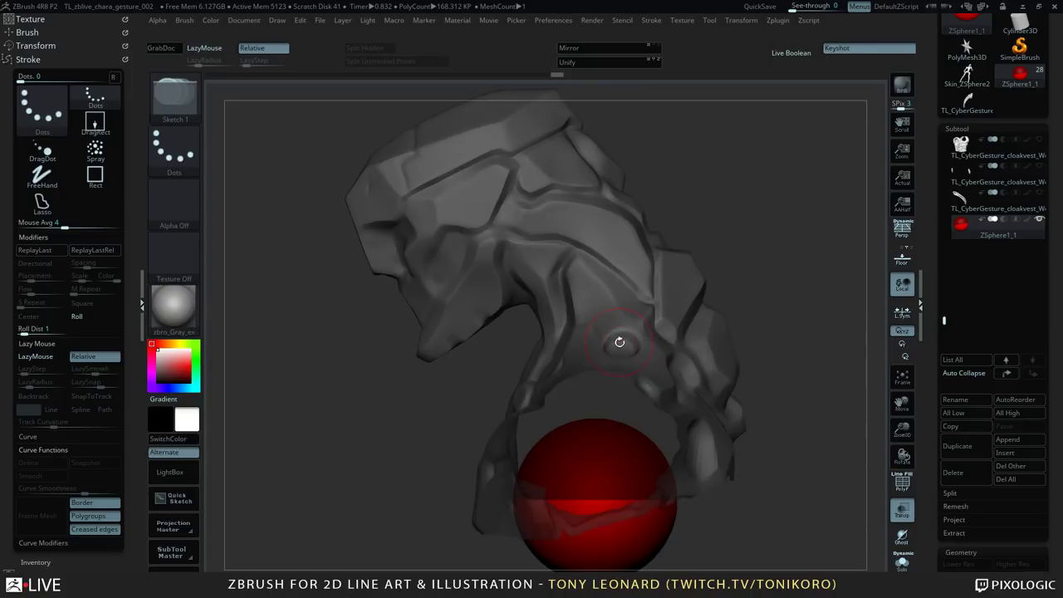
pyautogui.moveTo(783, 313); pyautogui.dragTo(761, 308)
pyautogui.press('s')
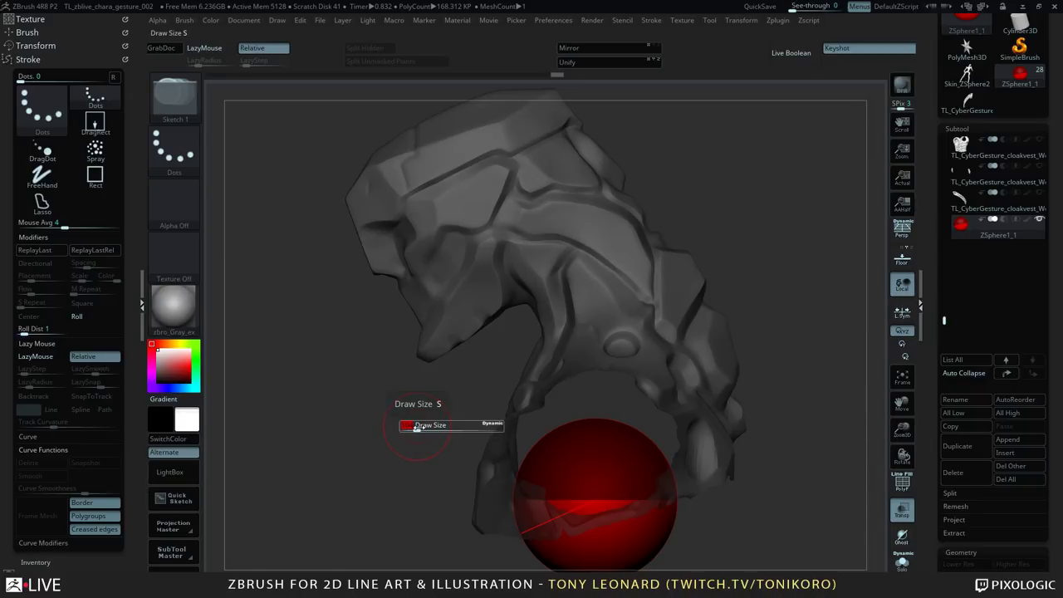
pyautogui.moveTo(415, 428); pyautogui.dragTo(410, 430)
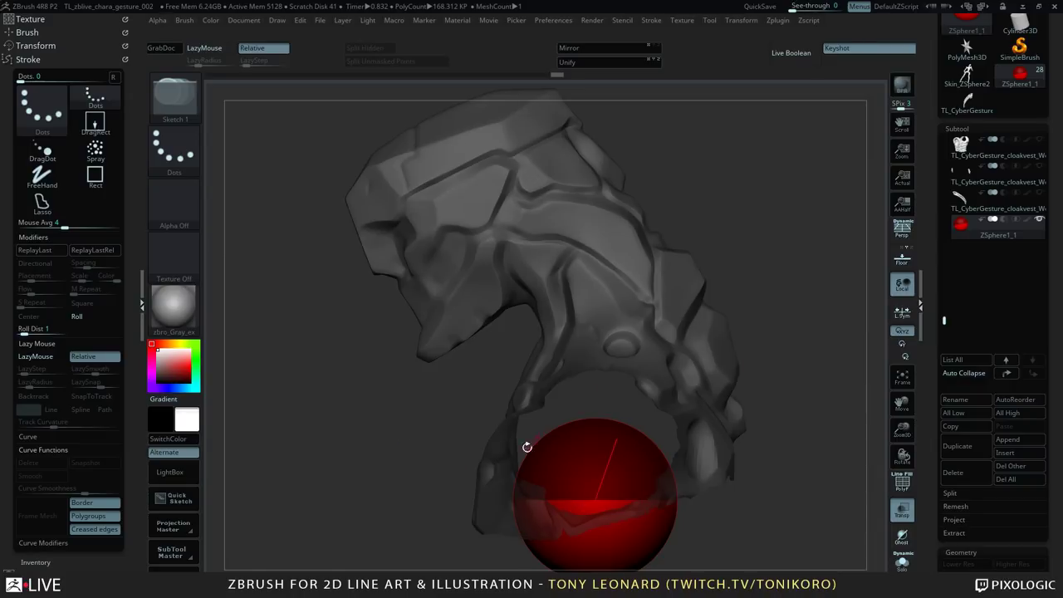
pyautogui.keyDown('ctrl'); pyautogui.keyDown('shift'); pyautogui.click(600, 425); pyautogui.keyUp('shift'); pyautogui.keyUp('ctrl')
pyautogui.keyDown('alt'); pyautogui.moveTo(601, 424); pyautogui.dragTo(514, 202, button='right'); pyautogui.keyUp('alt')
pyautogui.keyDown('shift'); pyautogui.moveTo(781, 275); pyautogui.dragTo(839, 262); pyautogui.keyUp('shift')
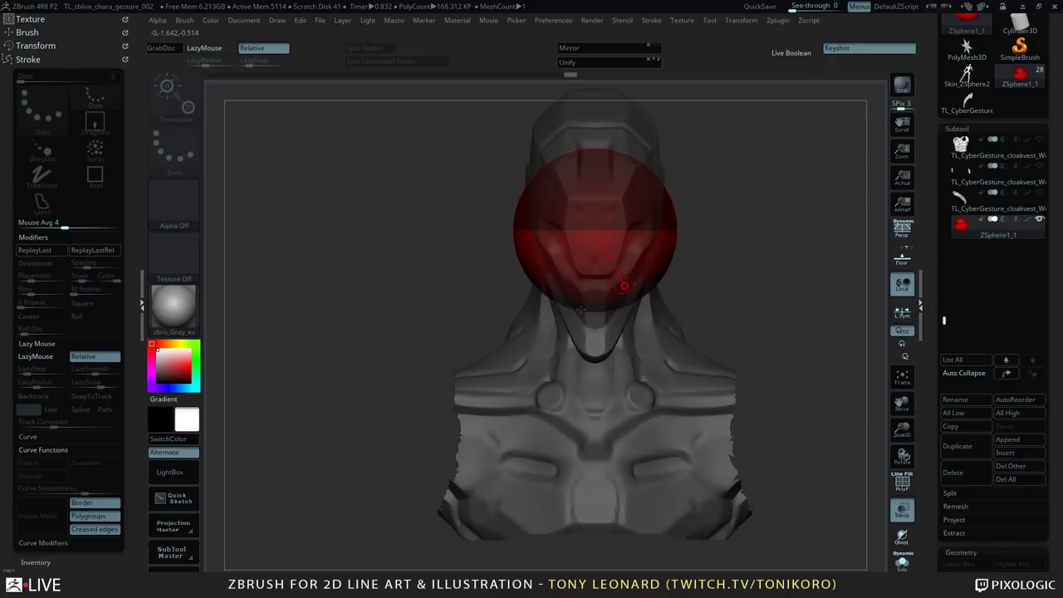
# - Scale the ZSphere down to a small ball centred inside the mech's head
pyautogui.moveTo(604, 233)
pyautogui.mouseDown()
pyautogui.moveTo(606, 223)
pyautogui.moveTo(580, 238)
pyautogui.moveTo(595, 223)
pyautogui.mouseUp()
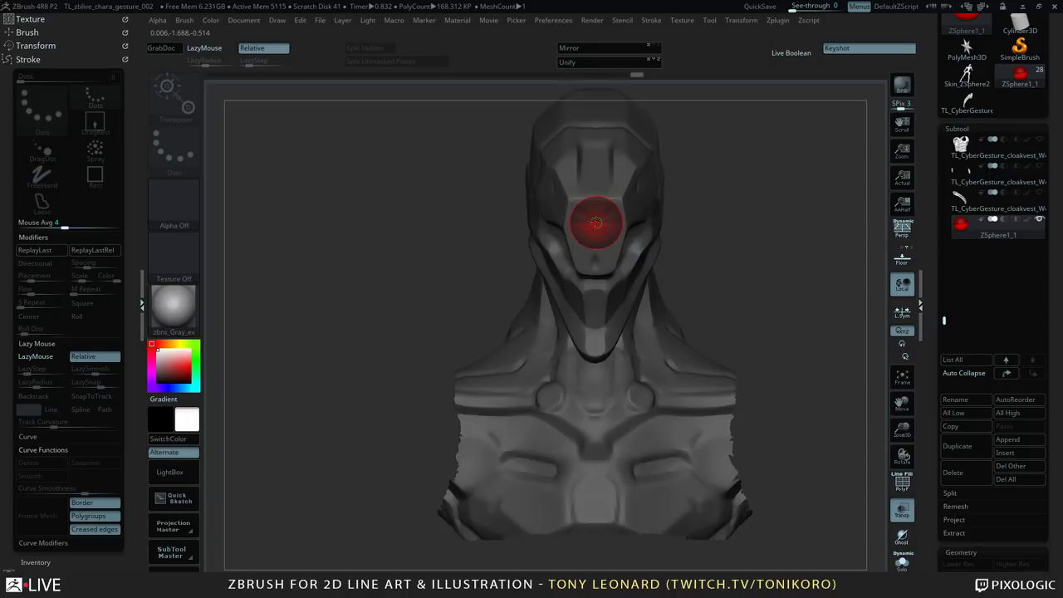
pyautogui.moveTo(797, 280); pyautogui.dragTo(777, 256)
pyautogui.moveTo(593, 224); pyautogui.dragTo(596, 224)
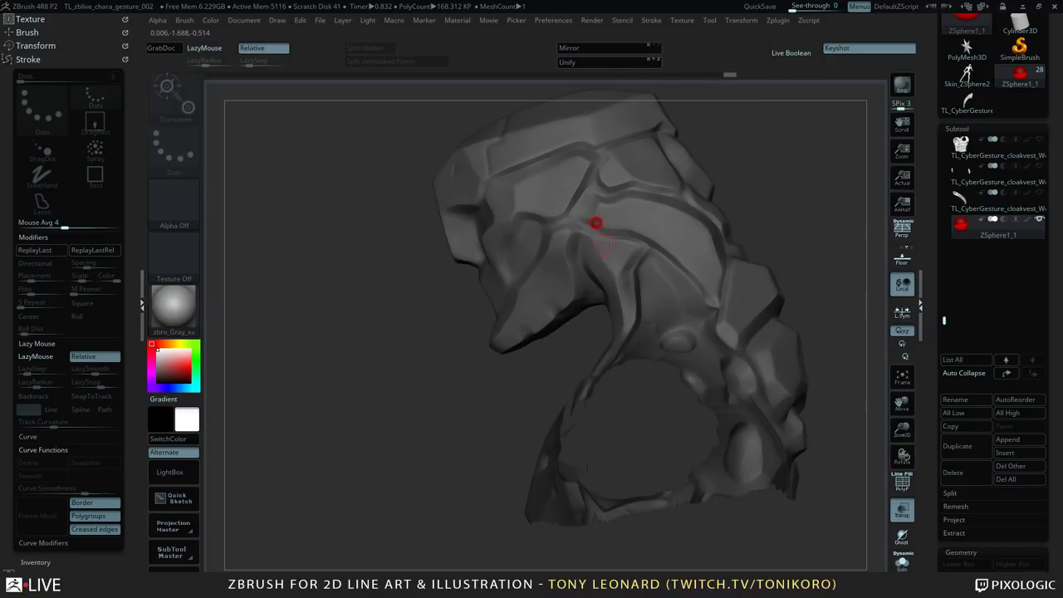
pyautogui.keyDown('shift'); pyautogui.moveTo(816, 236); pyautogui.dragTo(813, 251); pyautogui.keyUp('shift')
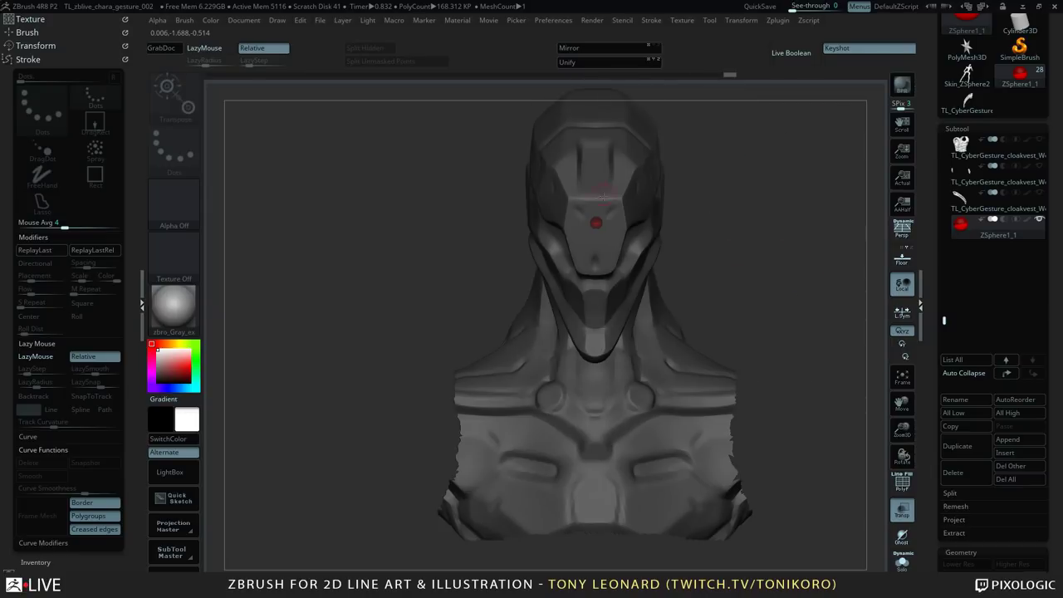
pyautogui.moveTo(777, 277); pyautogui.dragTo(814, 276)
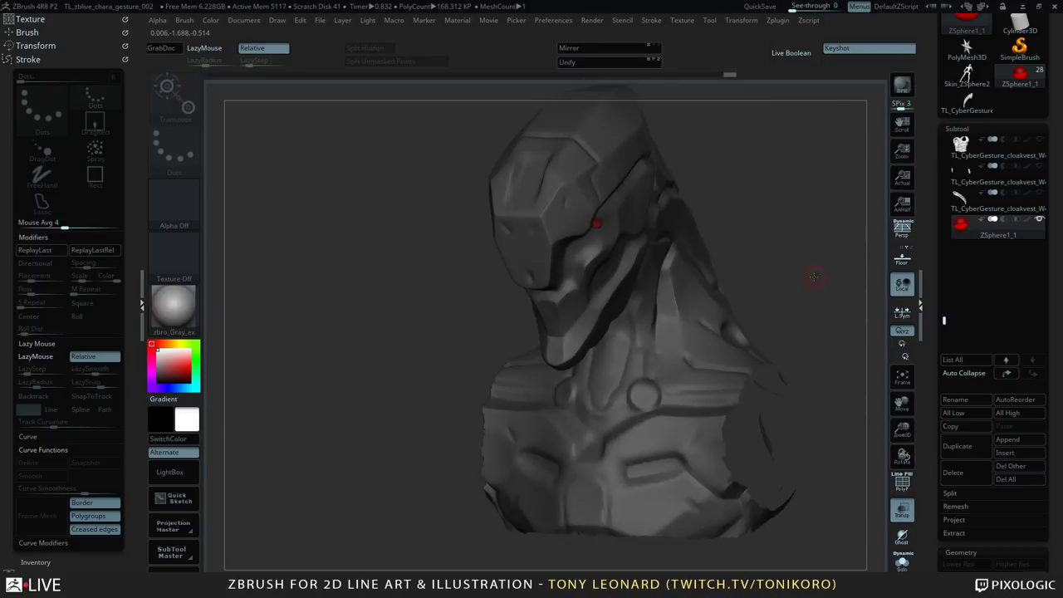
pyautogui.moveTo(741, 211); pyautogui.dragTo(744, 235)
pyautogui.moveTo(942, 319); pyautogui.dragTo(939, 157)
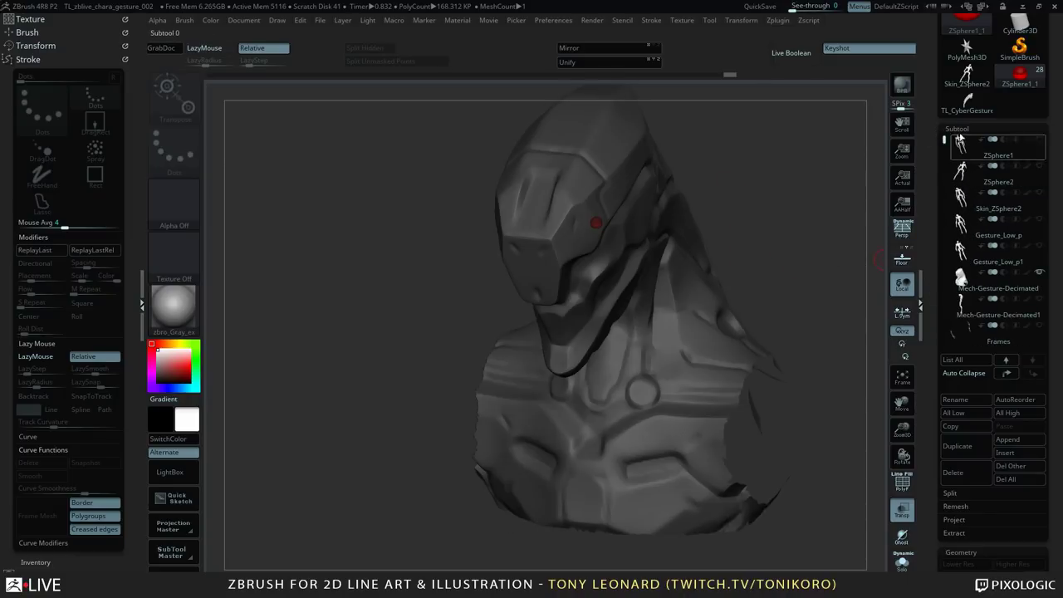
pyautogui.click(997, 279)
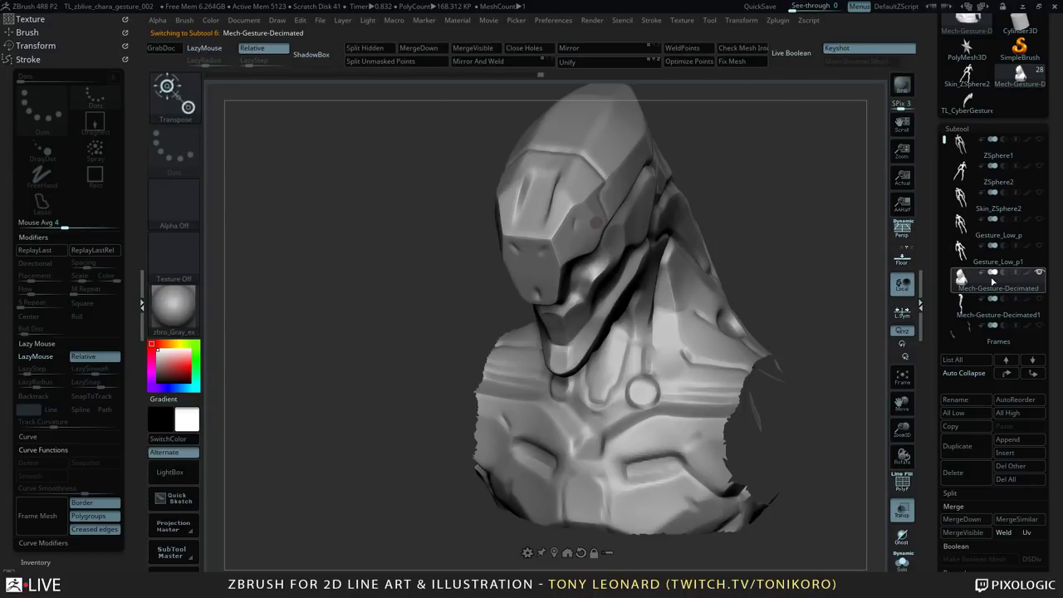
pyautogui.moveTo(993, 282)
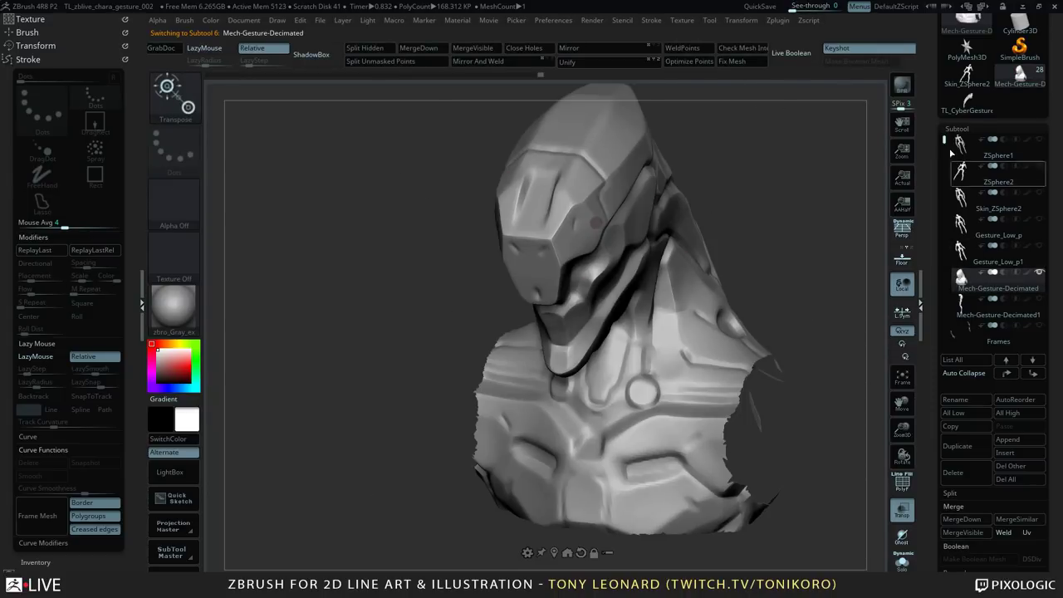
pyautogui.moveTo(943, 139); pyautogui.dragTo(943, 310)
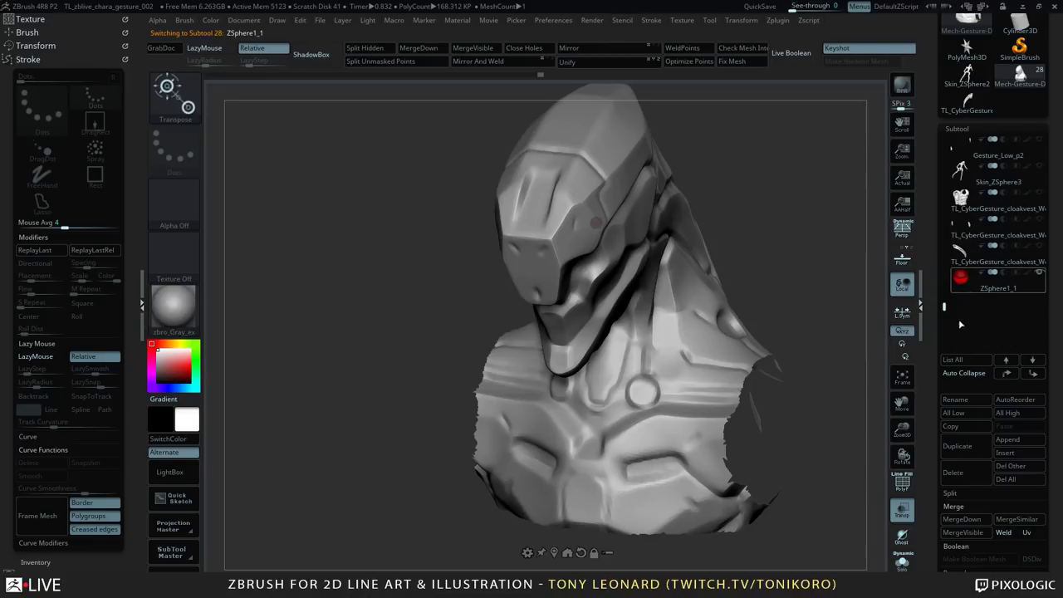
# - Set the ZSphere's adaptive skin to density 1 and DynaMesh resolution 0, and expand the Topology settings
pyautogui.moveTo(926, 464); pyautogui.dragTo(930, 302)
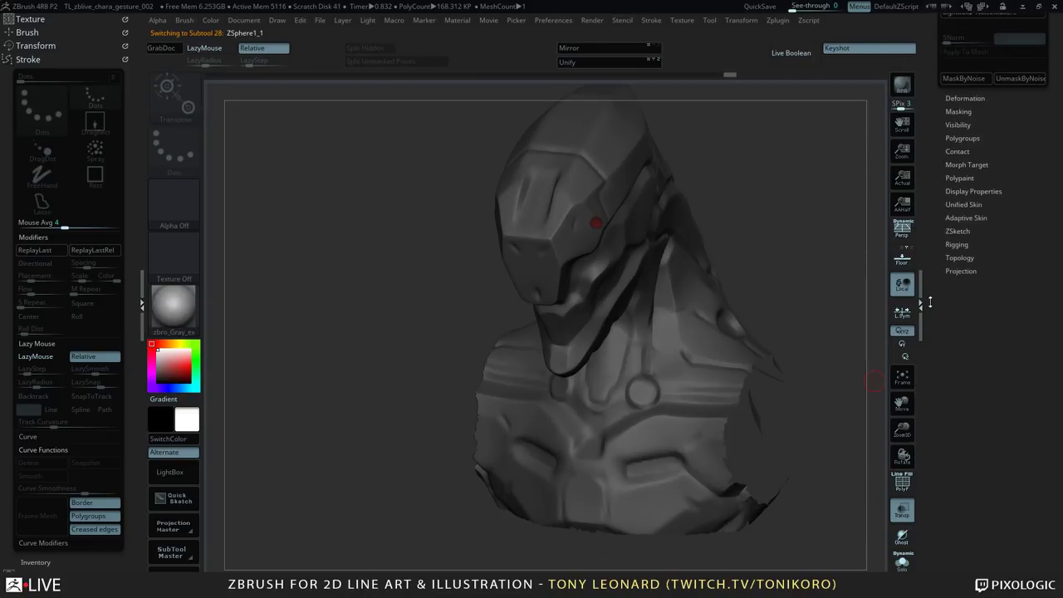
pyautogui.click(971, 218)
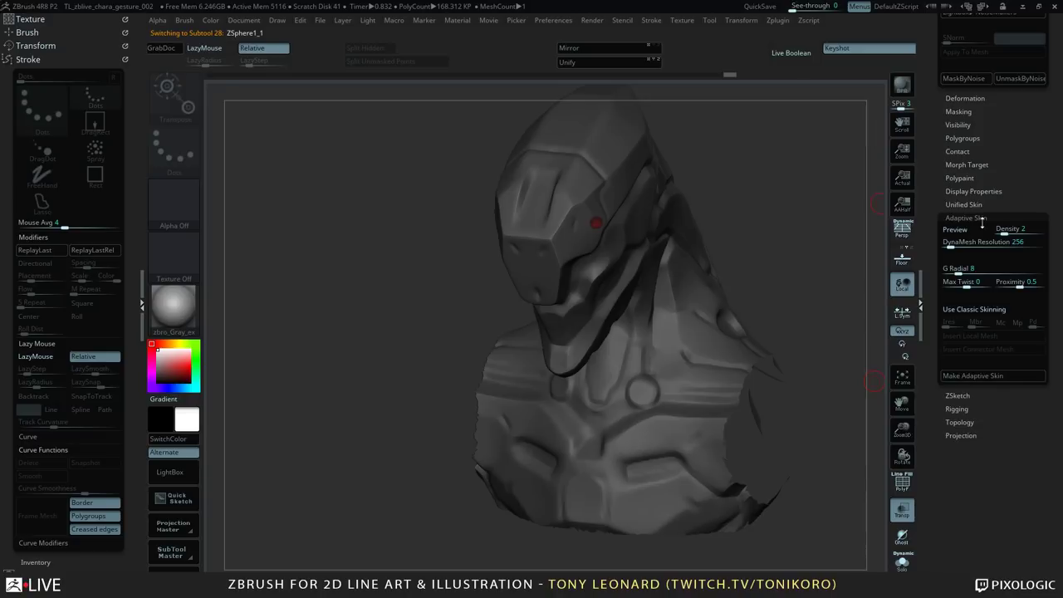
pyautogui.click(961, 422)
pyautogui.moveTo(932, 471); pyautogui.dragTo(930, 417)
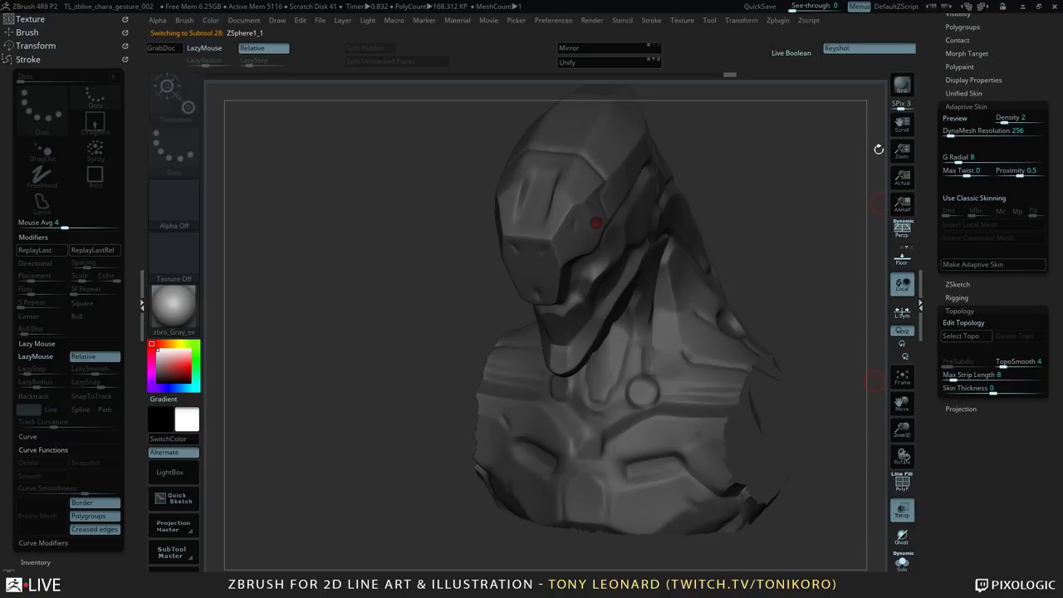
pyautogui.click(1003, 129)
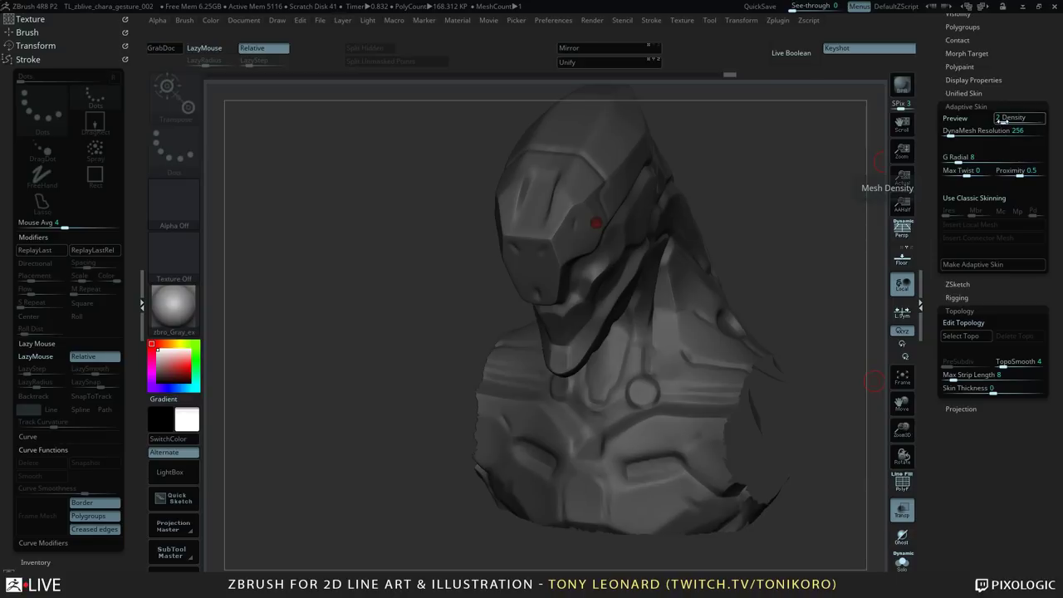
pyautogui.click(1006, 121)
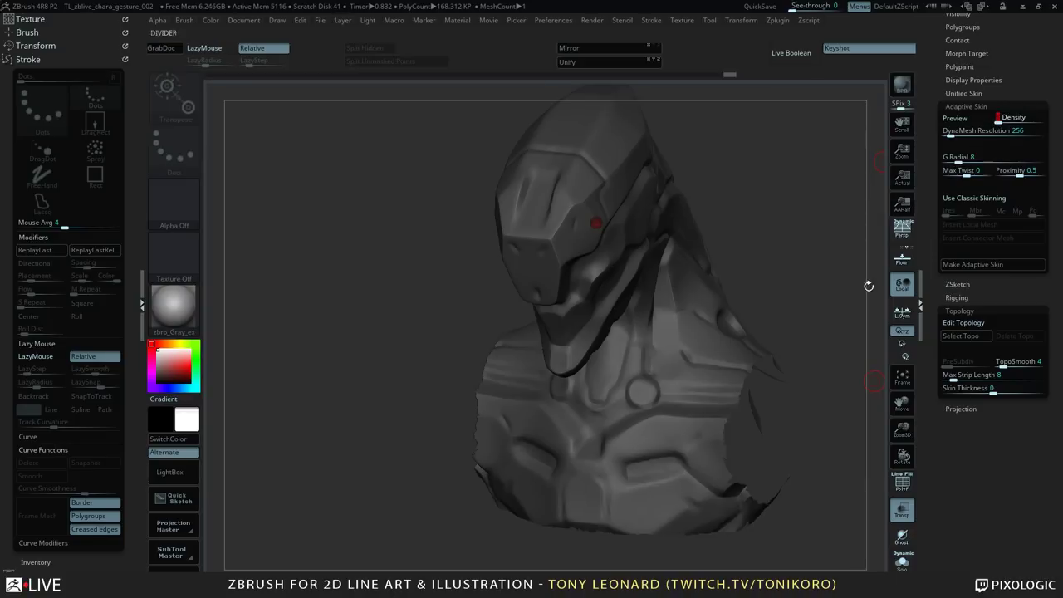
pyautogui.click(1030, 130)
pyautogui.click(985, 131)
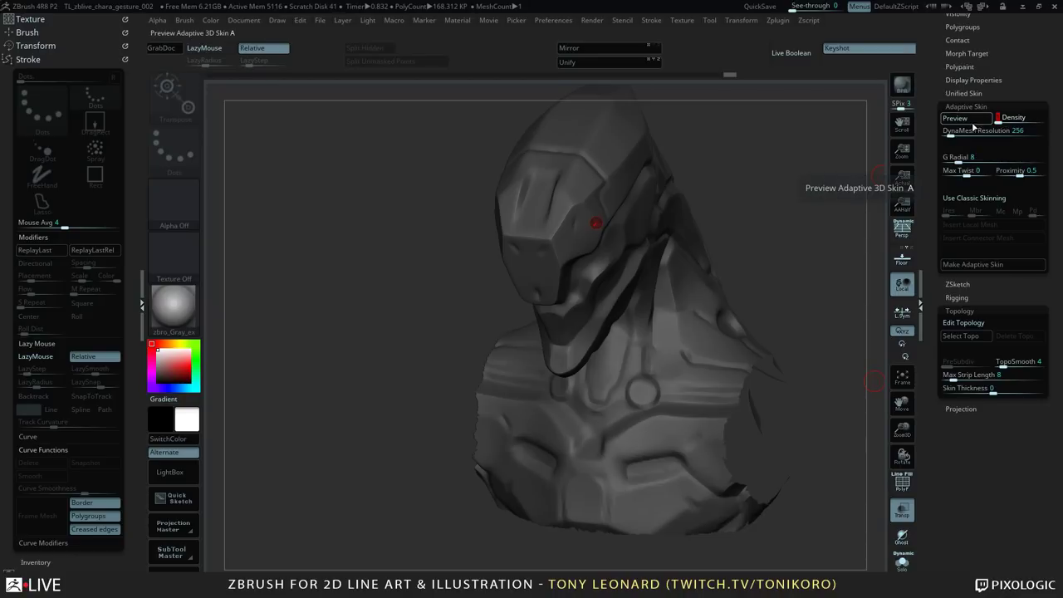
pyautogui.moveTo(950, 133); pyautogui.dragTo(942, 133)
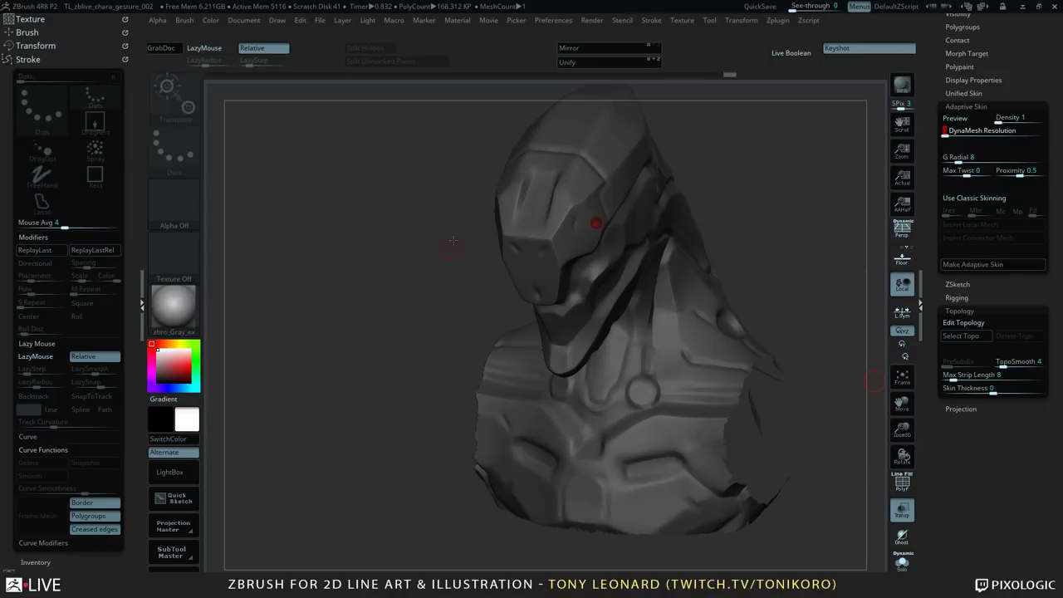
# - View the helmet enlarged from the front and open the Transform settings to check the X symmetry
pyautogui.moveTo(787, 213); pyautogui.dragTo(762, 175)
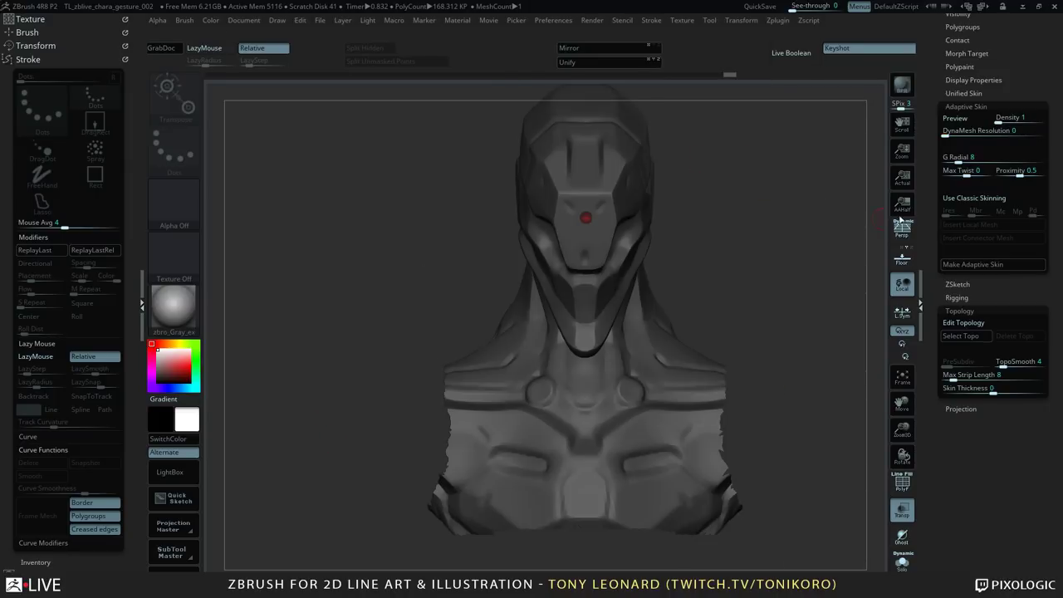
pyautogui.click(1026, 119)
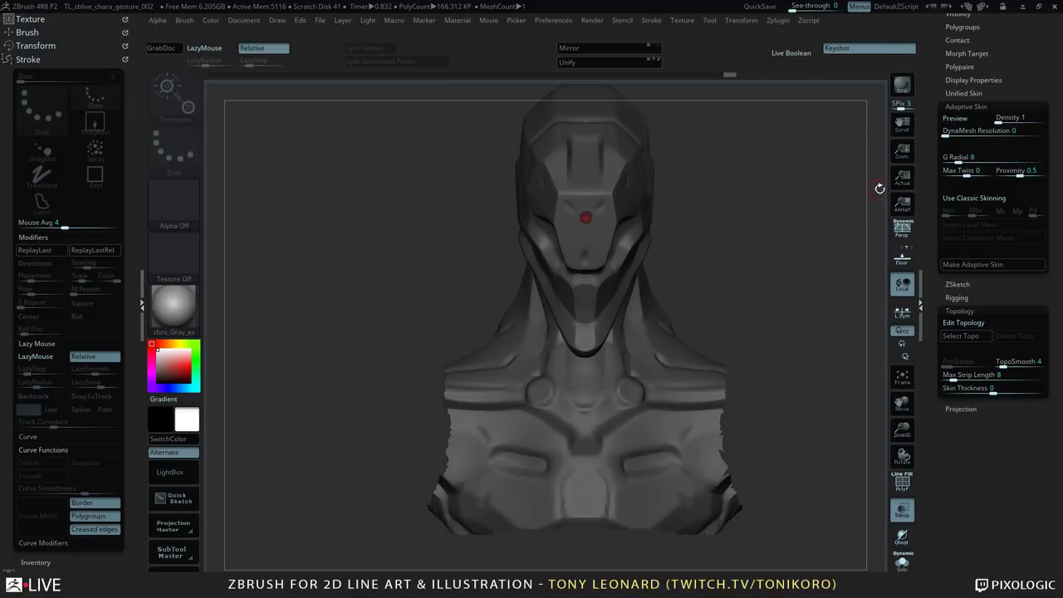
pyautogui.moveTo(738, 225)
pyautogui.mouseDown()
pyautogui.moveTo(762, 234)
pyautogui.moveTo(758, 225)
pyautogui.mouseUp()
pyautogui.keyDown('alt'); pyautogui.moveTo(754, 216); pyautogui.dragTo(747, 282); pyautogui.keyUp('alt')
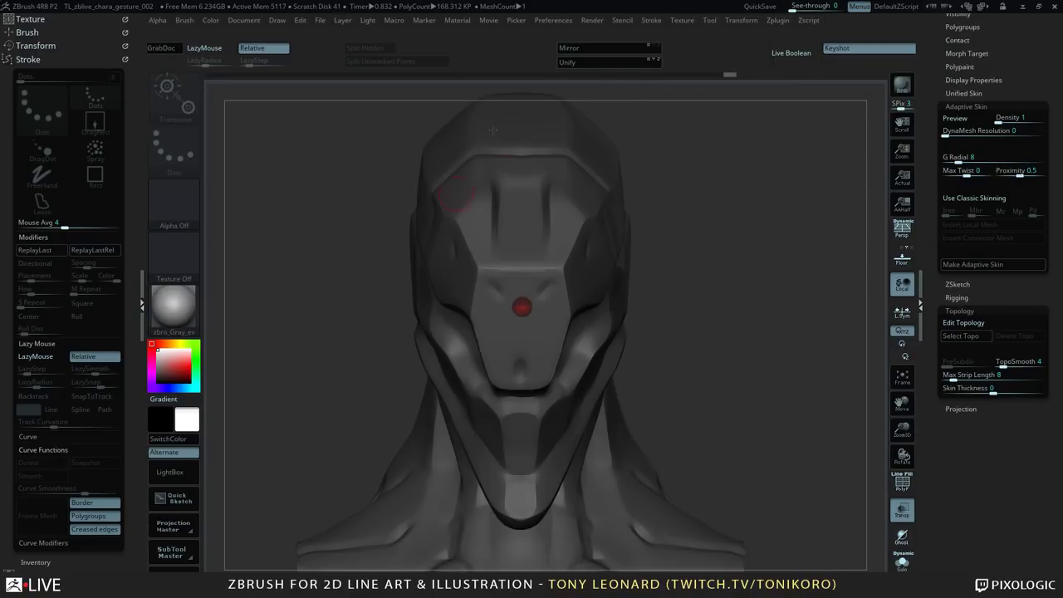
pyautogui.press('s')
pyautogui.click(20, 58)
pyautogui.click(46, 47)
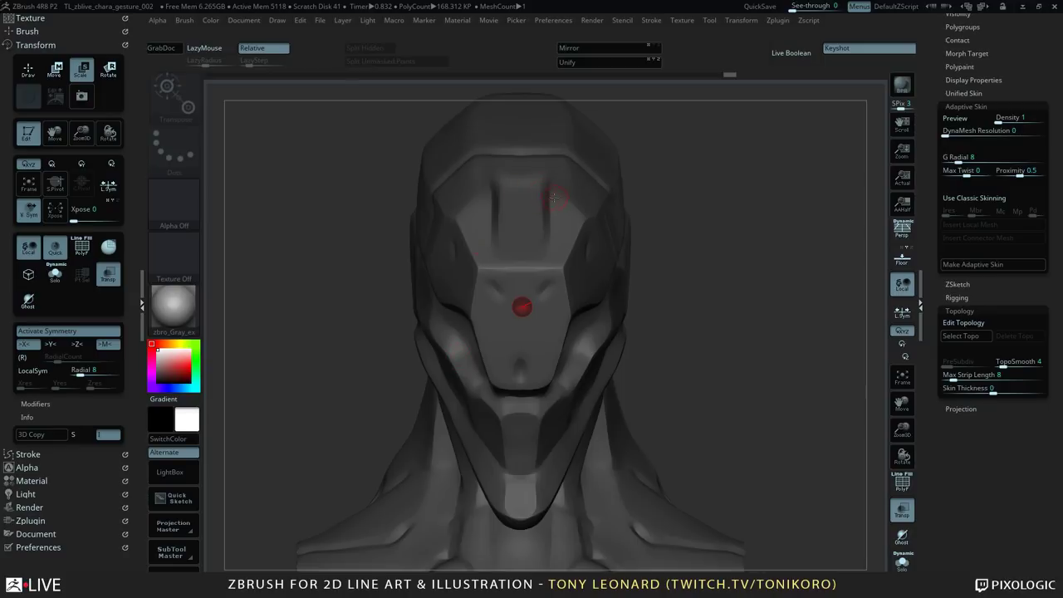
# - Switch the ZSphere to Draw mode and turn on Edit Topology
pyautogui.moveTo(548, 198); pyautogui.dragTo(570, 217, button='right')
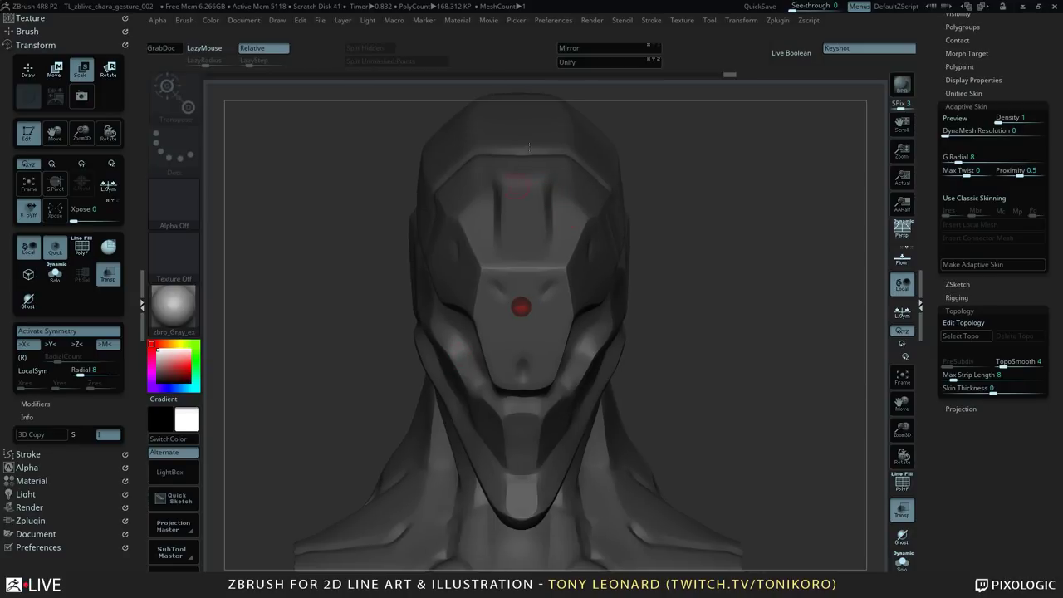
pyautogui.press('q')
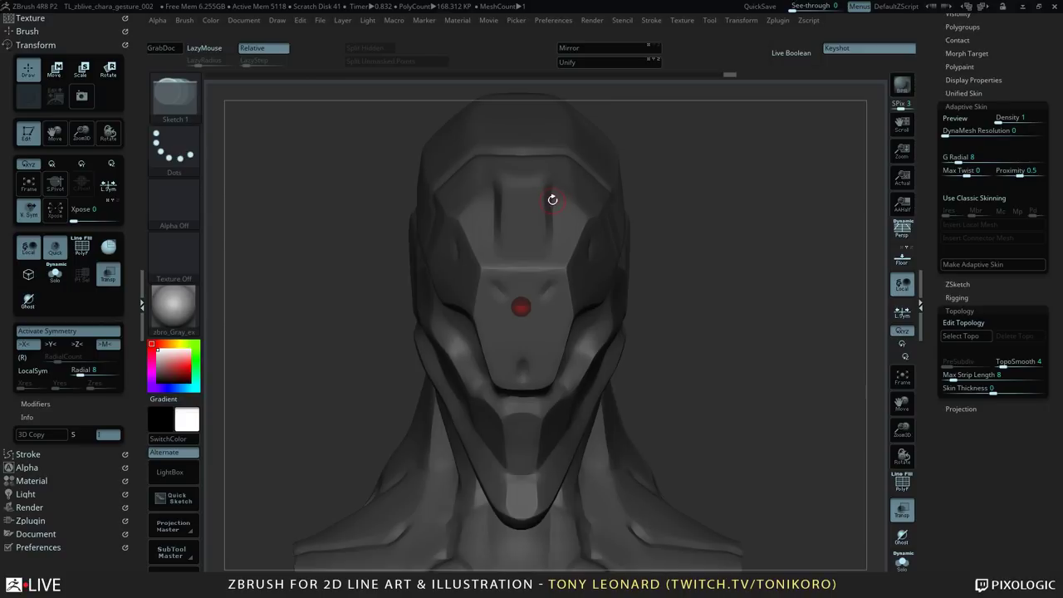
pyautogui.moveTo(552, 200); pyautogui.dragTo(567, 229, button='right')
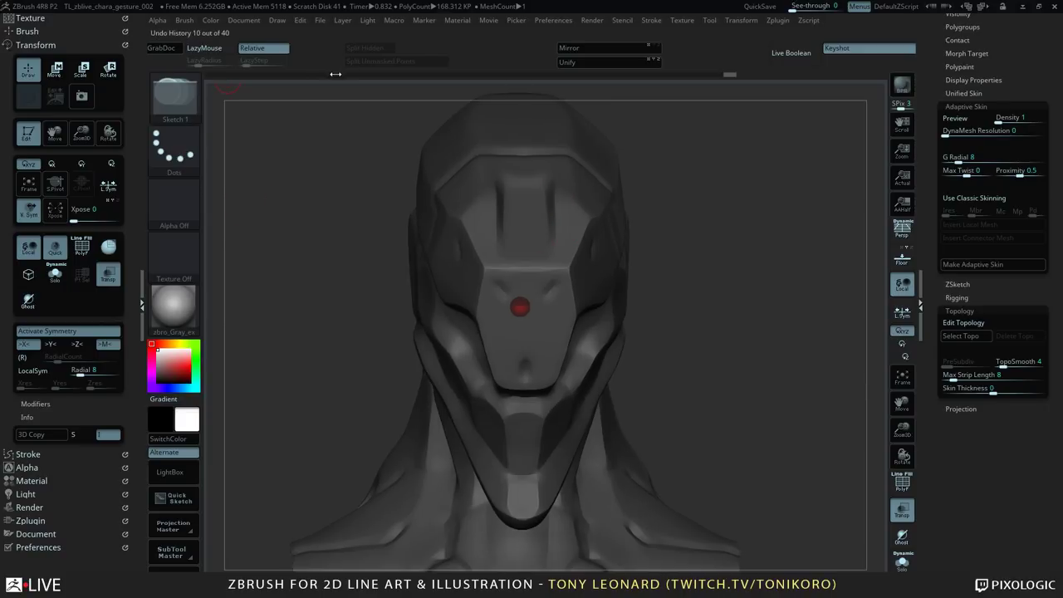
pyautogui.press('ctrl')
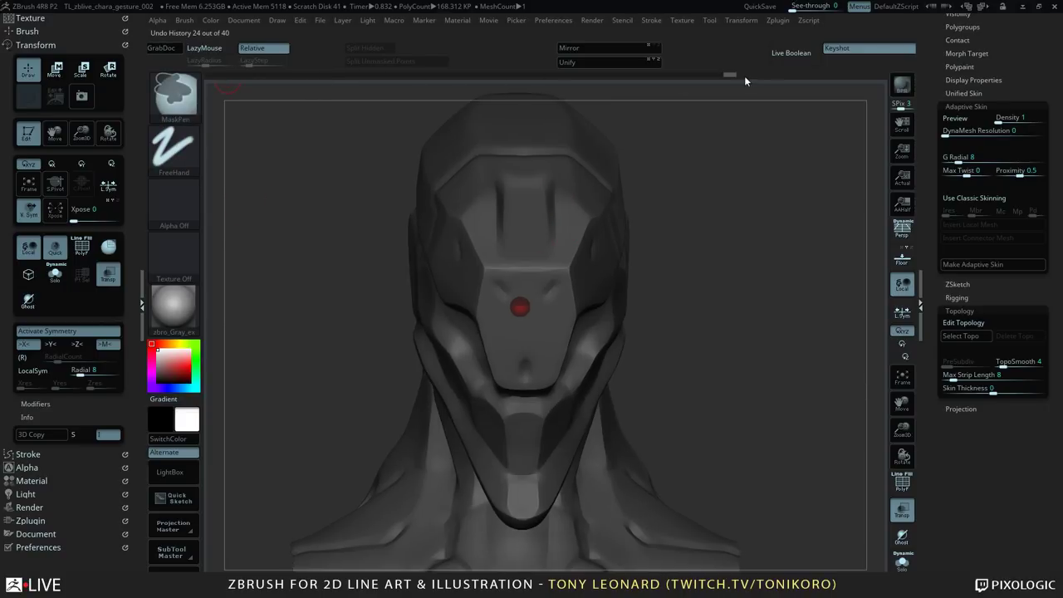
pyautogui.press('ctrl')
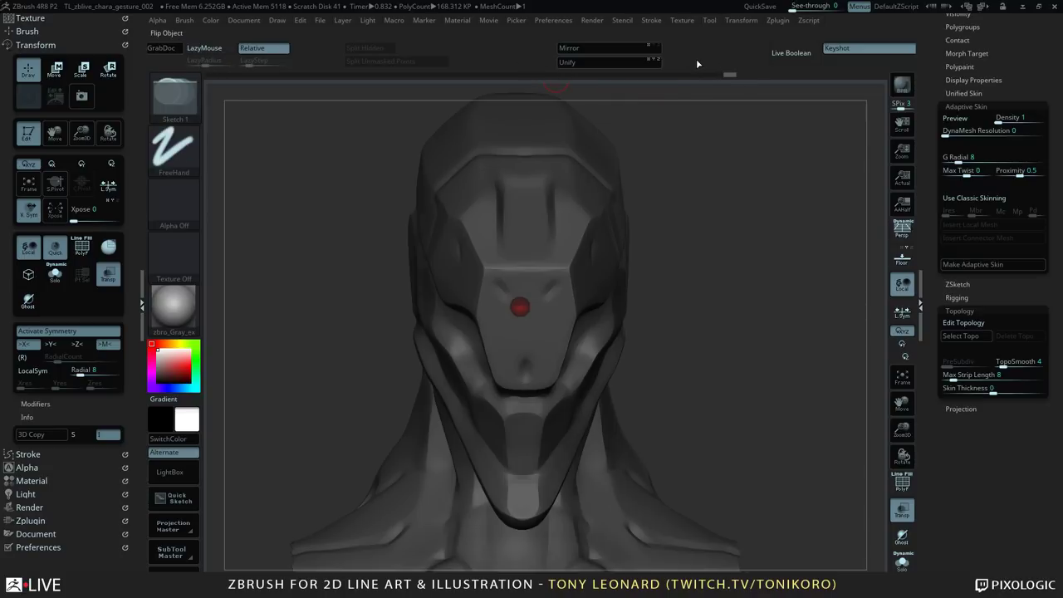
pyautogui.moveTo(444, 266); pyautogui.dragTo(766, 277)
pyautogui.click(963, 322)
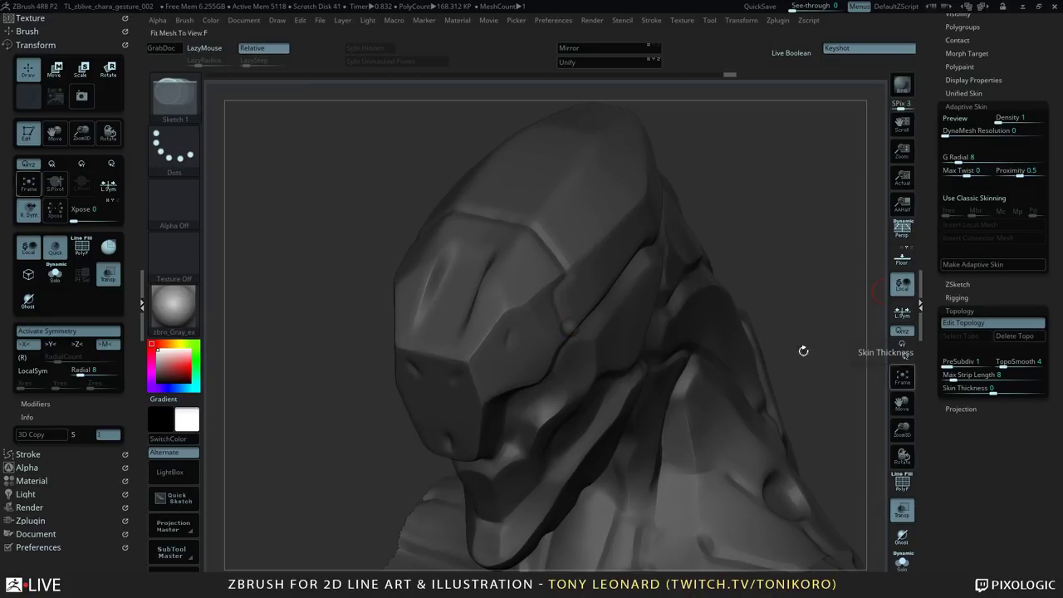
# - Draw a closed, mirrored loop of topology points on the forehead panel, between the vertical groove and the panel's outer edge
pyautogui.moveTo(772, 265); pyautogui.dragTo(801, 270)
pyautogui.press('ctrl')
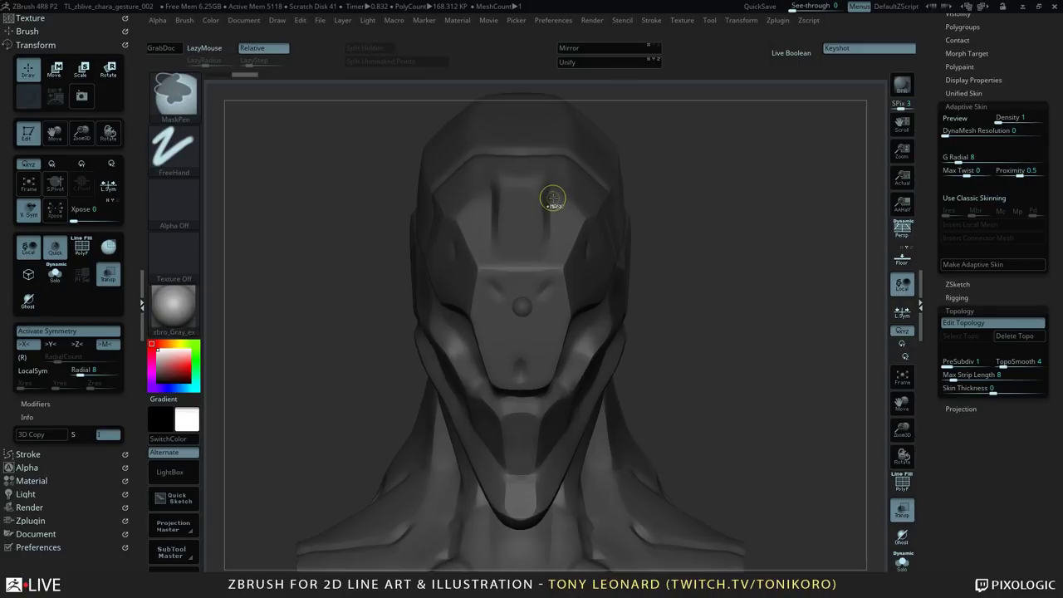
pyautogui.click(552, 200)
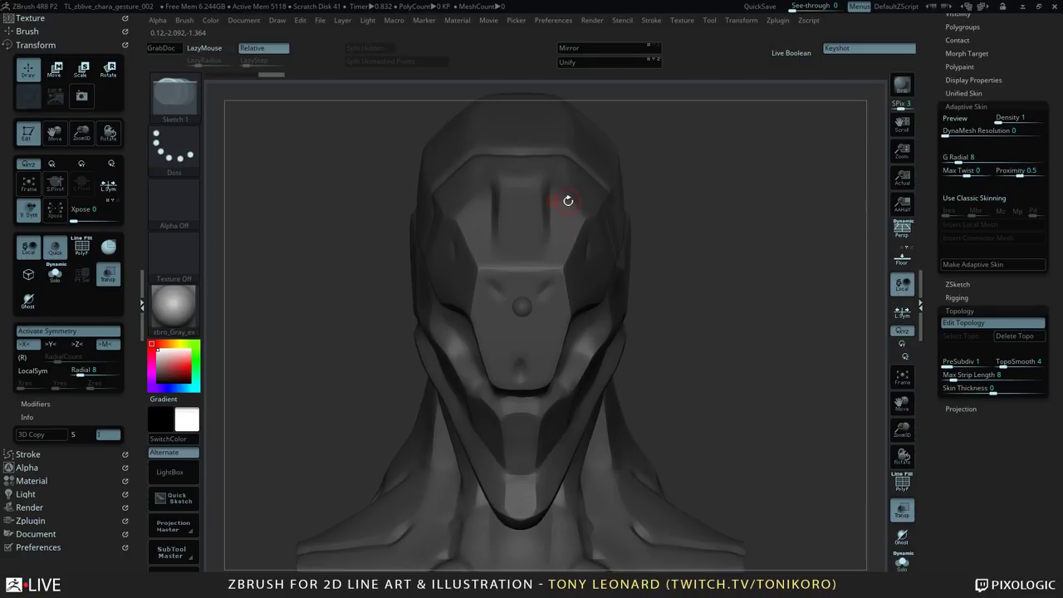
pyautogui.click(567, 201)
pyautogui.click(583, 217)
pyautogui.click(561, 269)
pyautogui.click(549, 248)
pyautogui.click(551, 201)
# - Connect the loop's outer corner point across to its inner edge, splitting the outline into two faces
pyautogui.moveTo(738, 210); pyautogui.dragTo(757, 304)
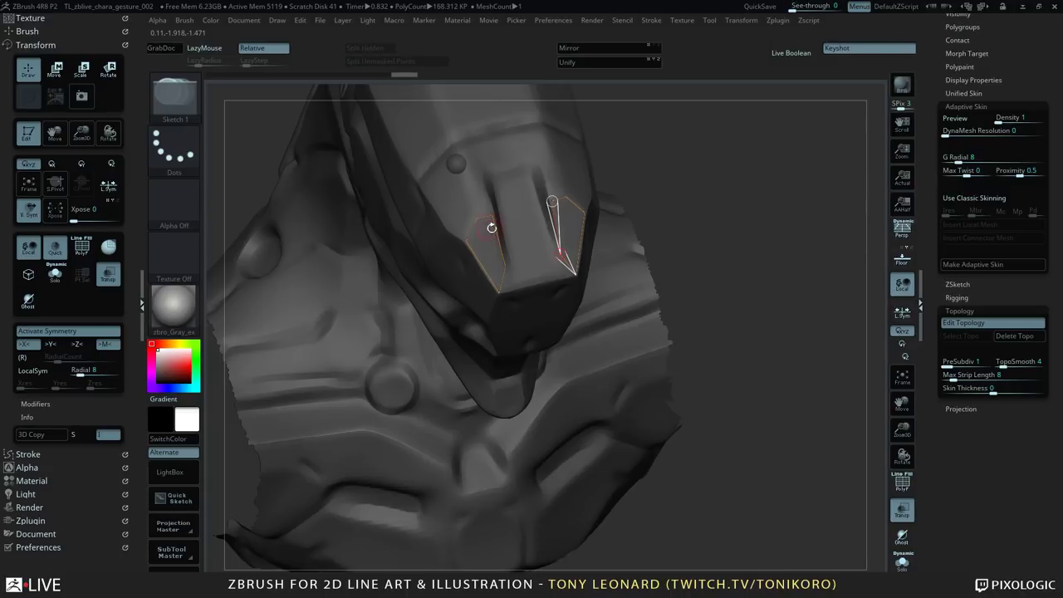
pyautogui.moveTo(695, 153); pyautogui.dragTo(528, 241)
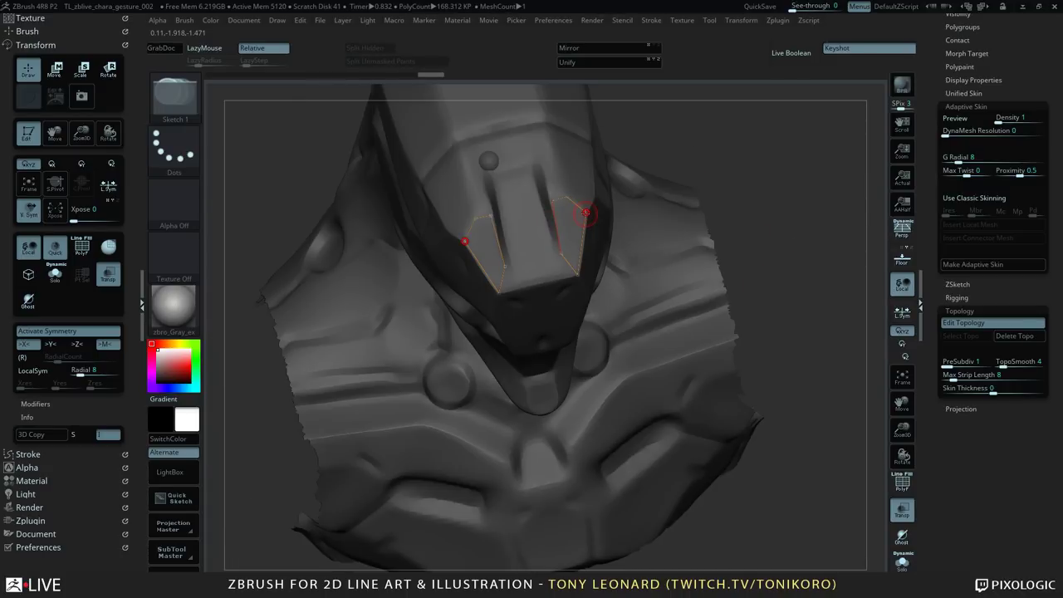
pyautogui.keyDown('ctrl'); pyautogui.click(586, 212); pyautogui.keyUp('ctrl')
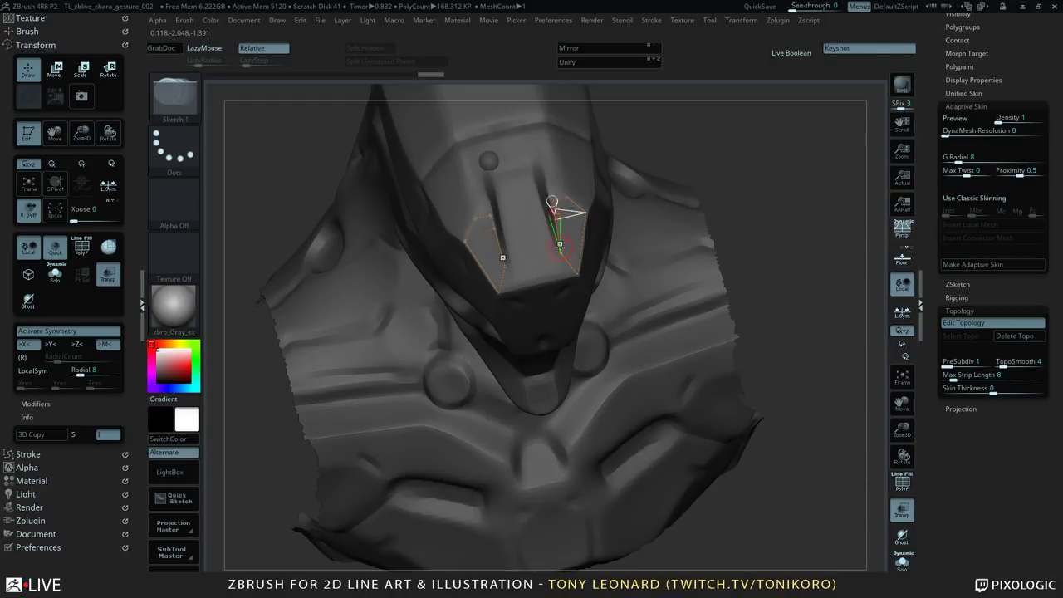
pyautogui.moveTo(788, 223)
pyautogui.mouseDown()
pyautogui.moveTo(783, 206)
pyautogui.moveTo(782, 246)
pyautogui.mouseUp()
# - Switch to Move mode and reposition the inner end of the cross edge beside the forehead groove
pyautogui.press('w')
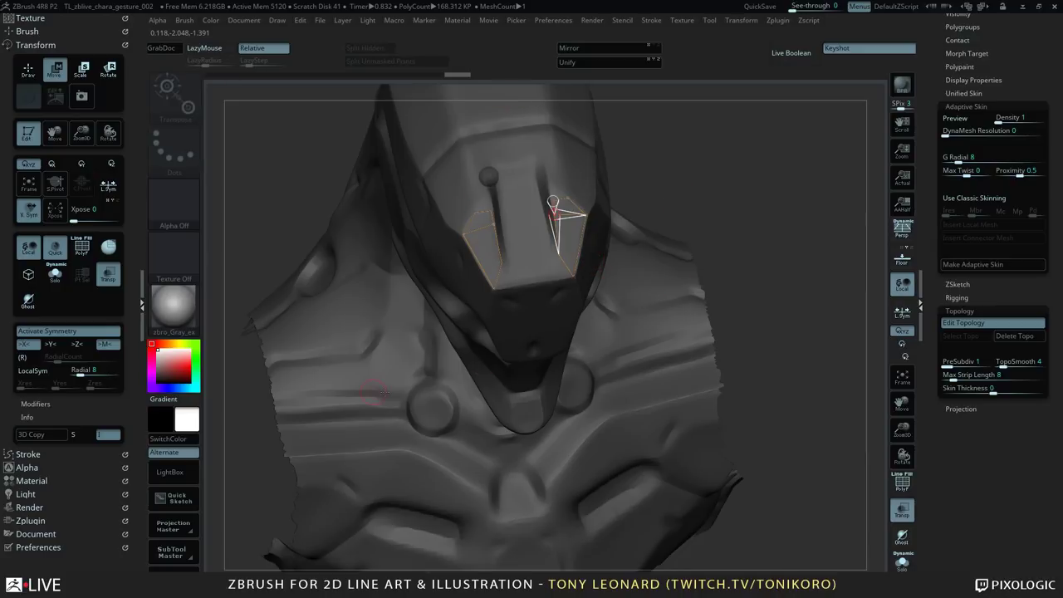
pyautogui.moveTo(671, 217); pyautogui.dragTo(395, 94)
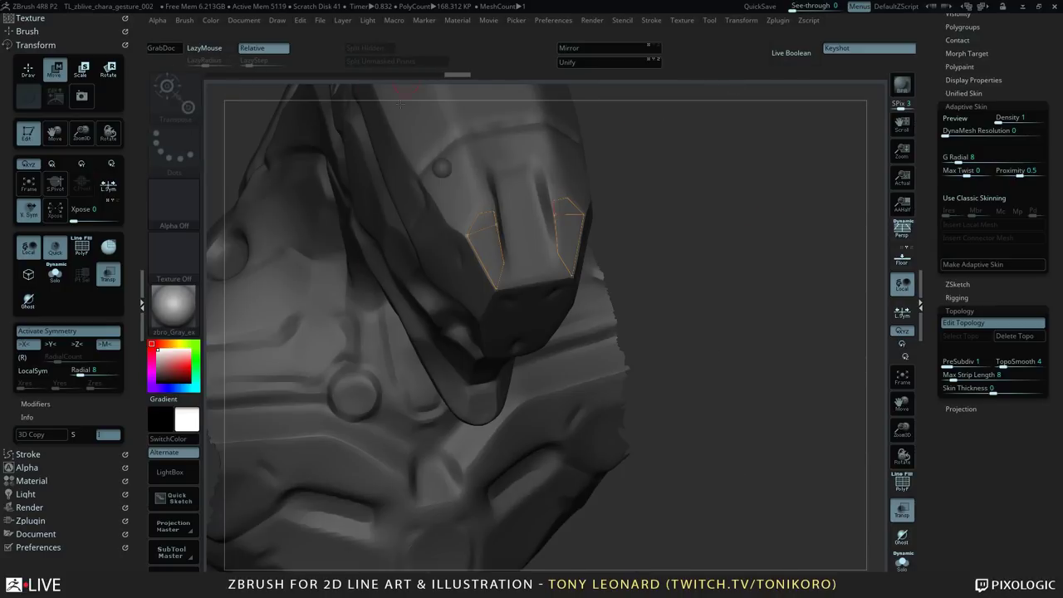
pyautogui.moveTo(521, 222)
pyautogui.mouseDown()
pyautogui.moveTo(471, 232)
pyautogui.moveTo(495, 232)
pyautogui.mouseUp()
pyautogui.click(491, 221)
pyautogui.moveTo(772, 240)
pyautogui.mouseDown()
pyautogui.moveTo(552, 244)
pyautogui.moveTo(557, 257)
pyautogui.mouseUp()
pyautogui.moveTo(772, 214)
pyautogui.mouseDown()
pyautogui.moveTo(786, 185)
pyautogui.moveTo(784, 198)
pyautogui.mouseUp()
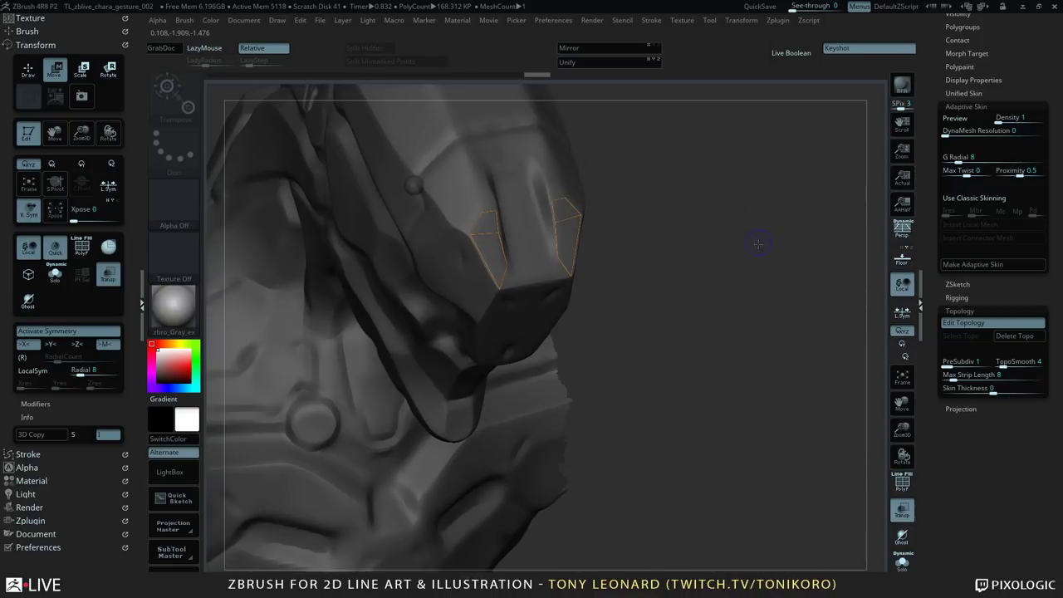
# - Show the polyframe, preview the adaptive skin of the drawn topology, and inspect the two mirrored panels on the helmet
pyautogui.hotkey('shift', 'f')
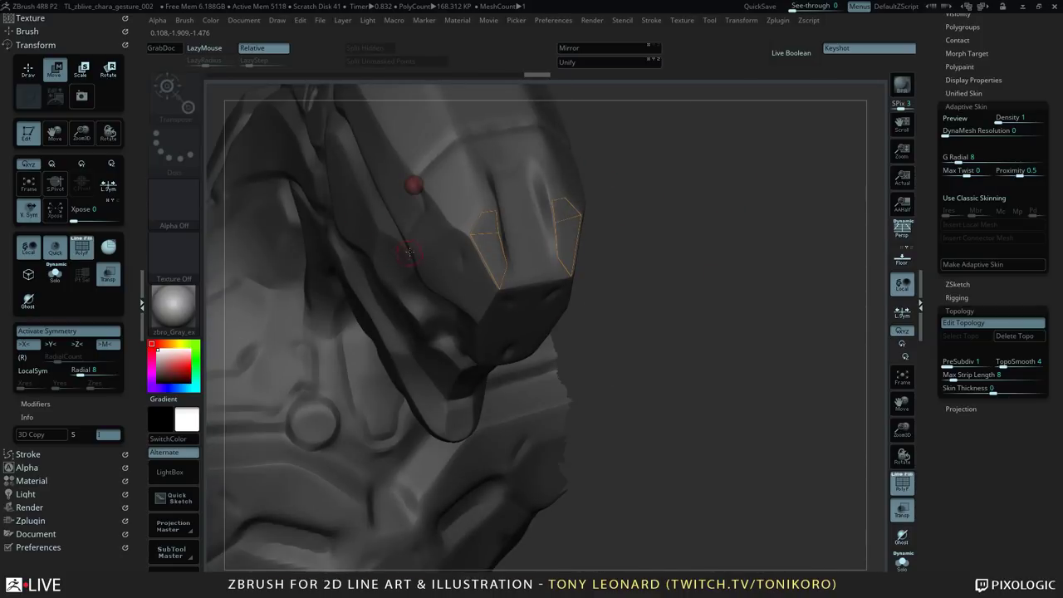
pyautogui.press('a')
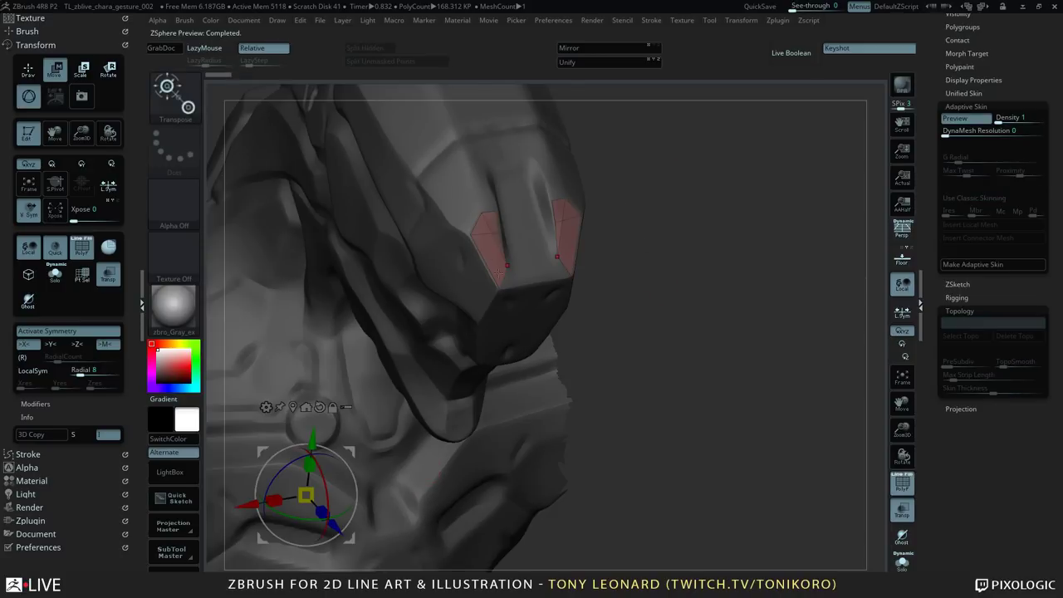
pyautogui.moveTo(579, 246); pyautogui.dragTo(474, 292)
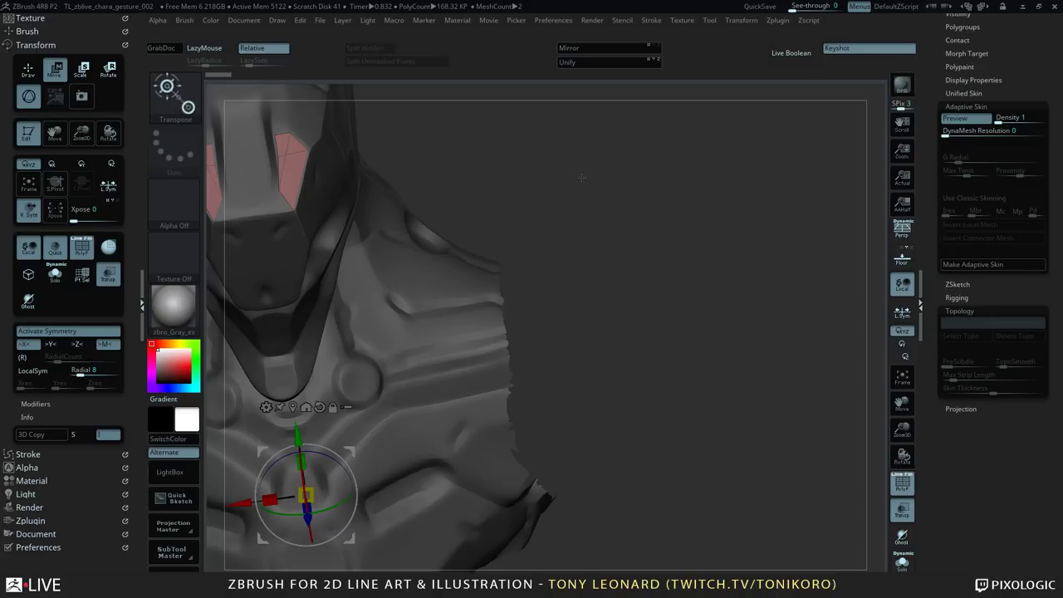
# - Turn off the adaptive skin preview of the eye panels and check their topology outlines on the helmet from the side
pyautogui.moveTo(523, 162); pyautogui.dragTo(536, 191)
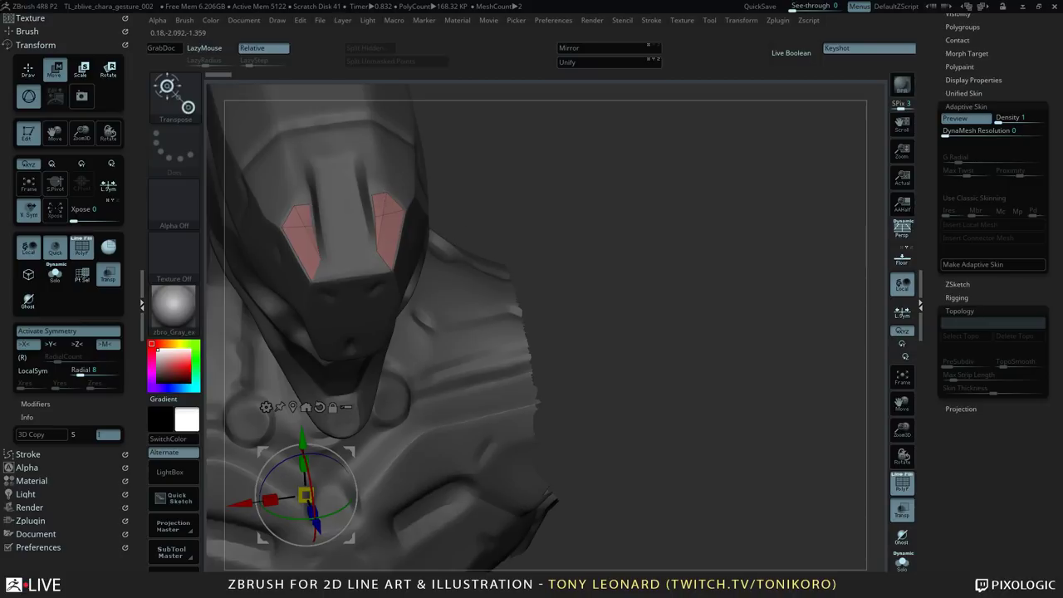
pyautogui.hotkey('shift', 'a')
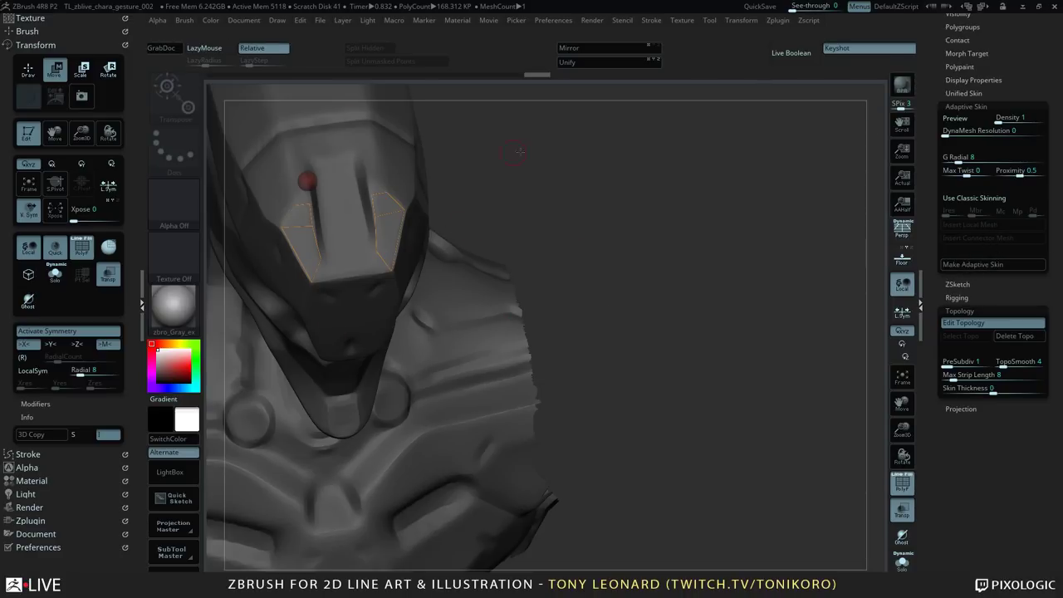
pyautogui.moveTo(518, 150); pyautogui.dragTo(476, 363)
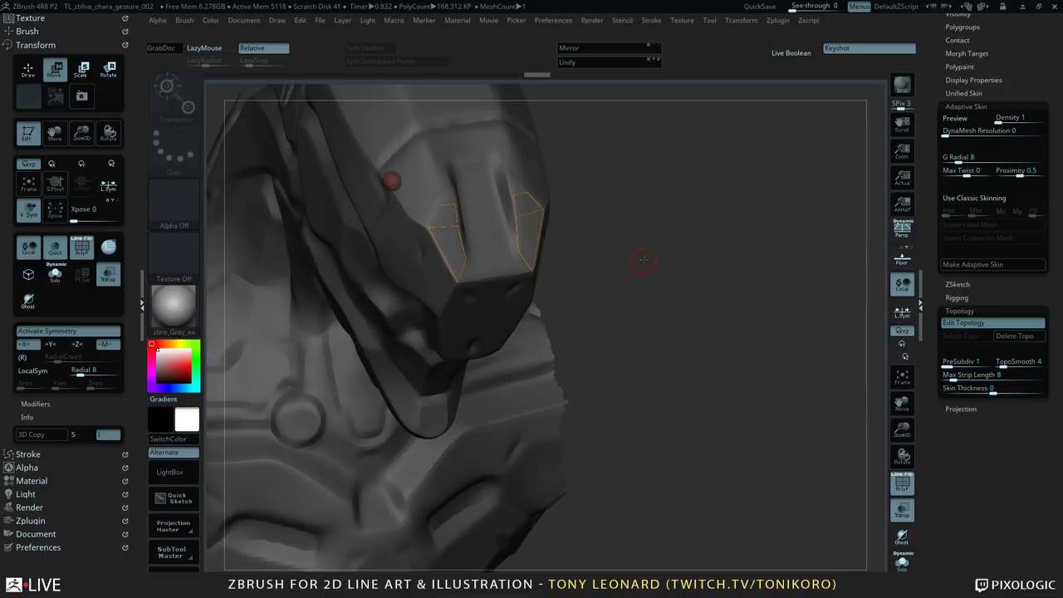
pyautogui.moveTo(643, 261); pyautogui.dragTo(680, 296)
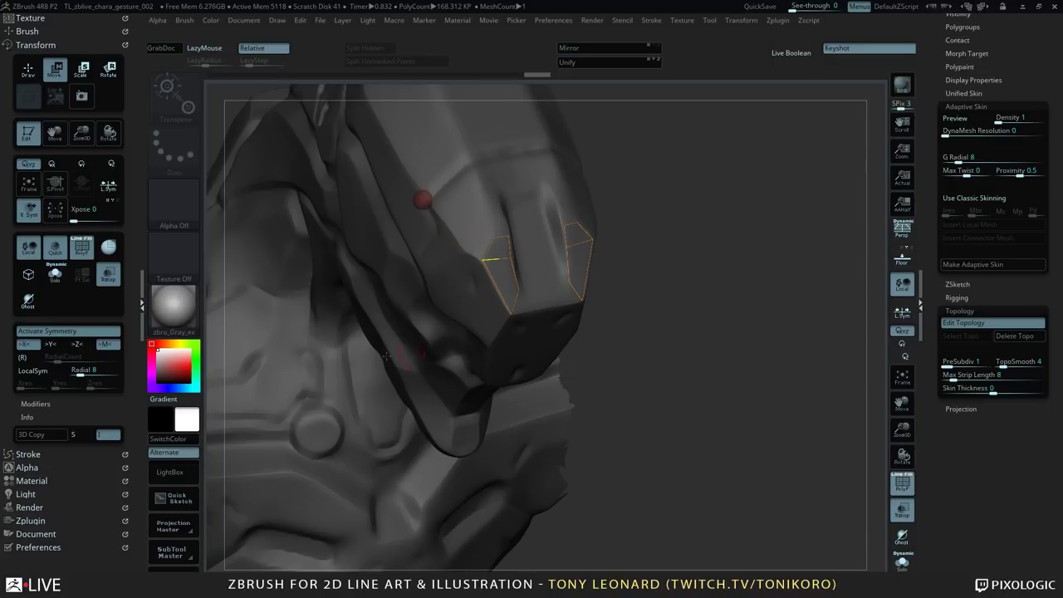
# - Switch to KeyShot to close its Render dialog, and bring Photoshop to the front
pyautogui.hotkey('alt', 'Tab')
pyautogui.hotkey('alt', 'Tab')
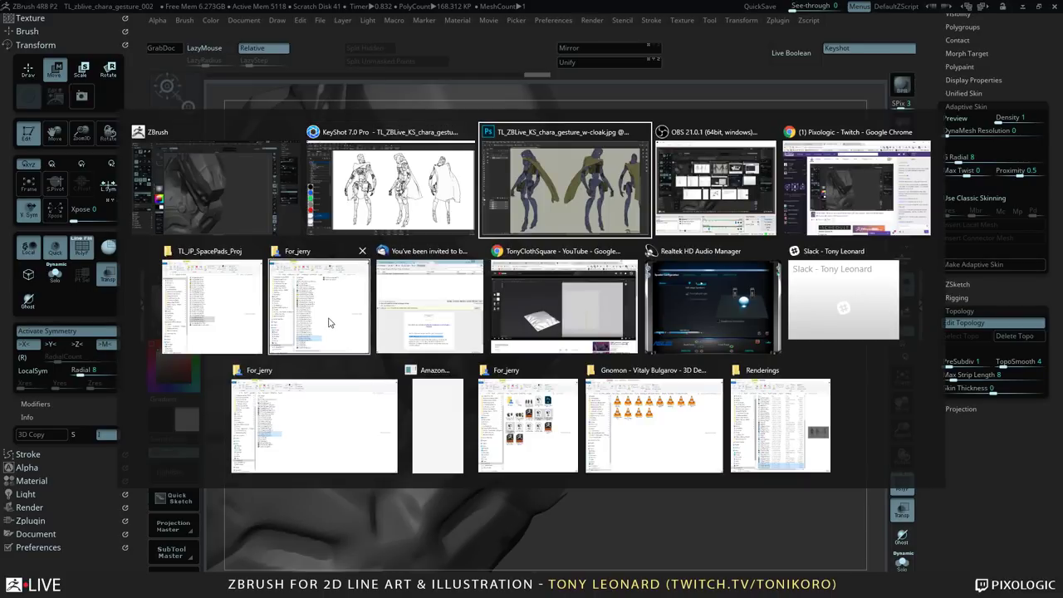
pyautogui.hotkey('alt', 'Tab')
pyautogui.hotkey('alt', 'Tab')
pyautogui.hotkey('alt', 'Tab')
pyautogui.hotkey('alt', 'Tab')
pyautogui.hotkey('alt', 'Tab')
pyautogui.hotkey('alt', 'Tab')
pyautogui.hotkey('alt', 'Tab')
pyautogui.hotkey('alt', 'Tab')
pyautogui.hotkey('alt', 'Tab')
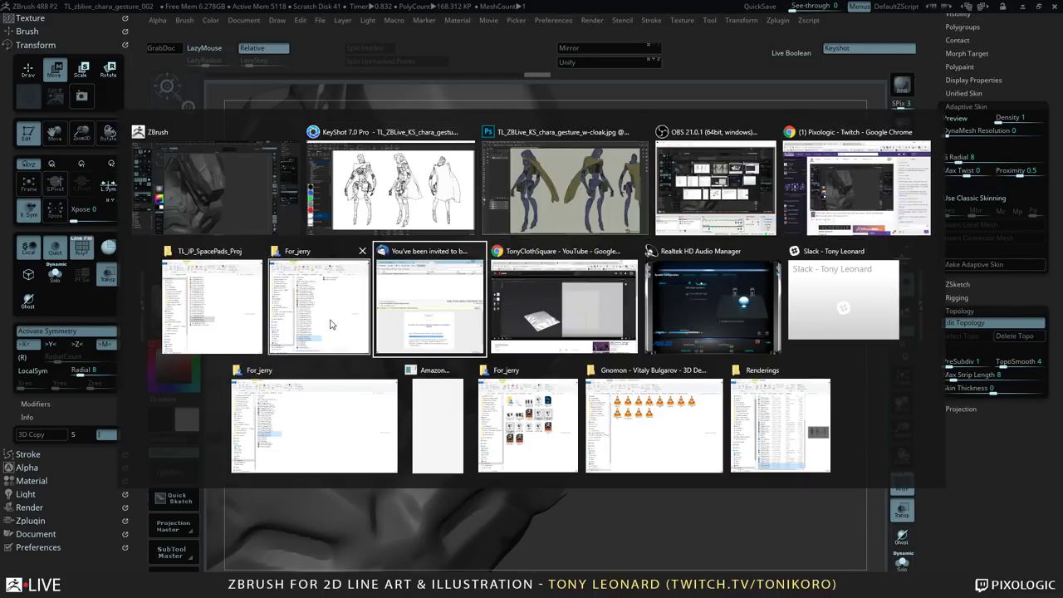
pyautogui.hotkey('alt', 'Tab')
pyautogui.hotkey('alt', 'Tab')
pyautogui.hotkey('alt', 'Tab')
pyautogui.hotkey('alt', 'Tab')
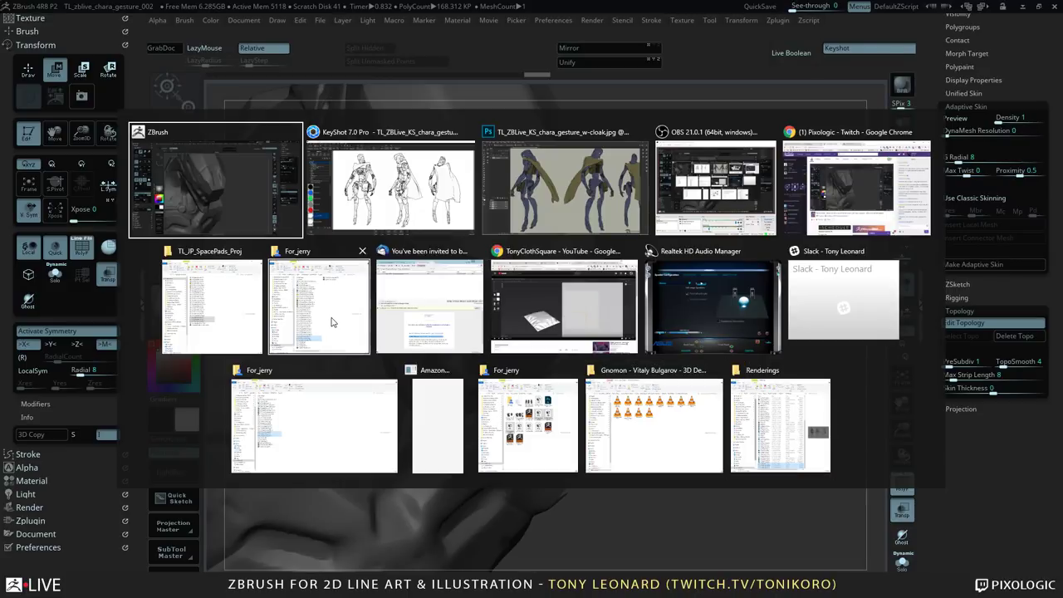
pyautogui.hotkey('alt', 'Tab')
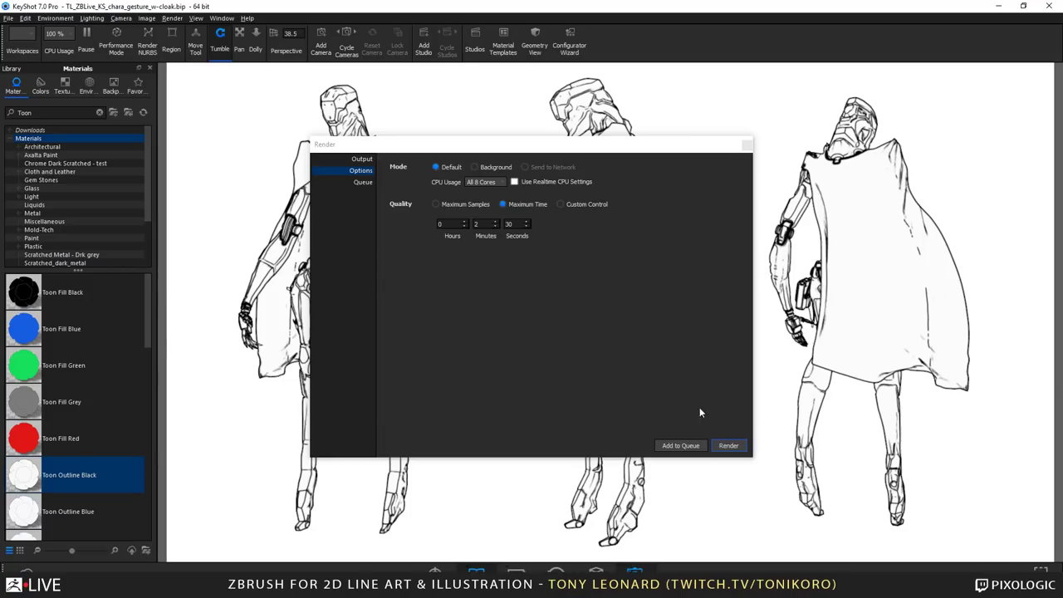
pyautogui.click(747, 145)
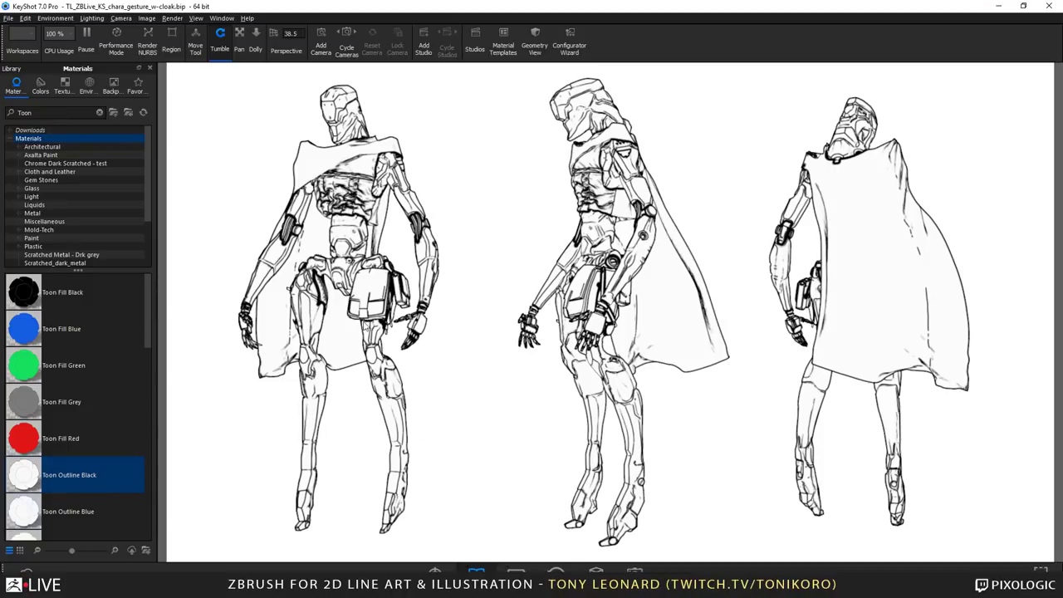
pyautogui.click(998, 6)
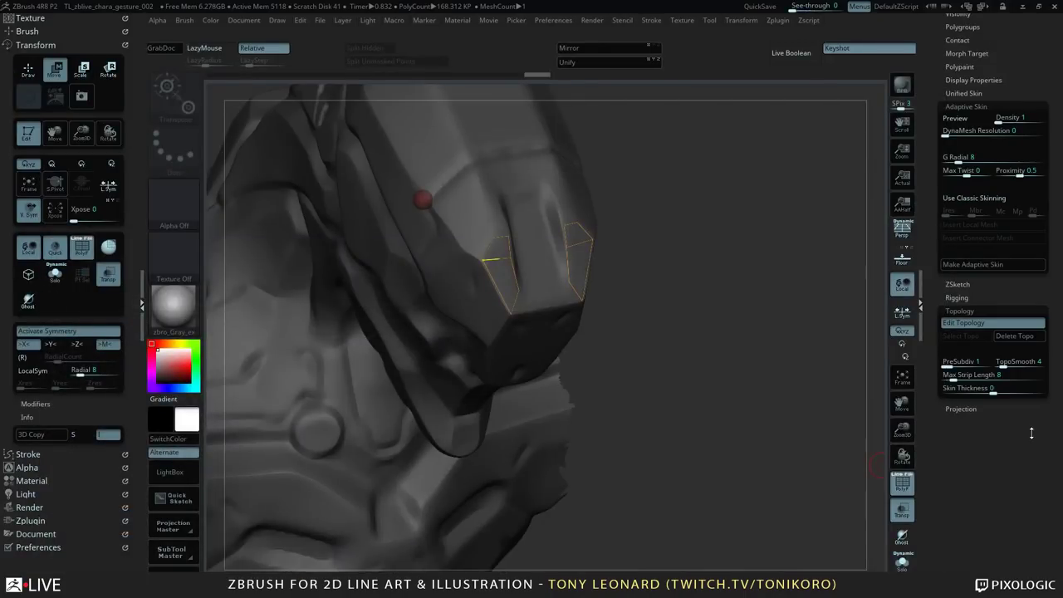
pyautogui.click(1020, 6)
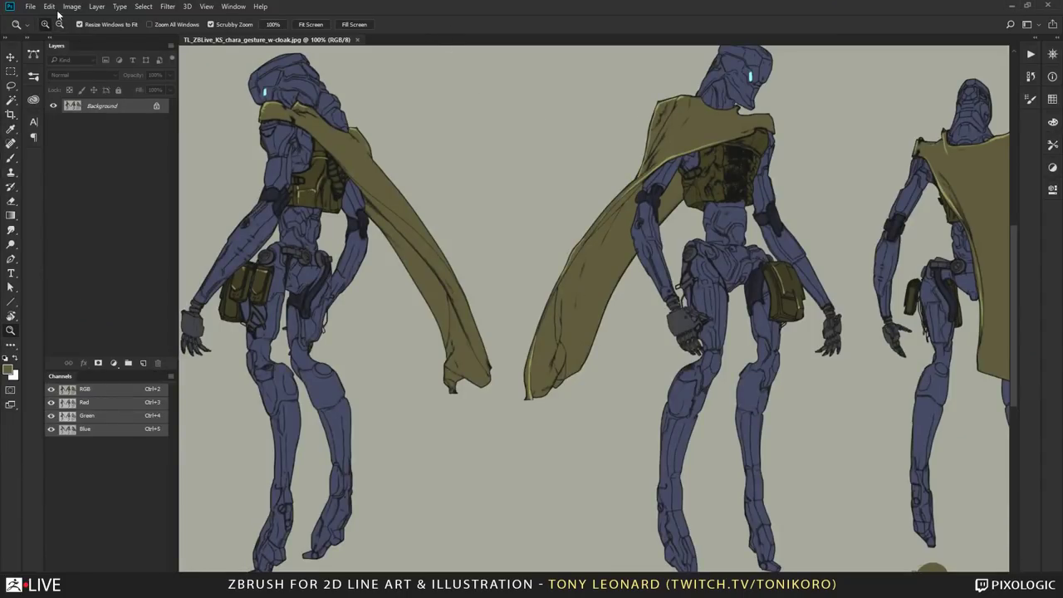
pyautogui.click(31, 7)
pyautogui.click(59, 28)
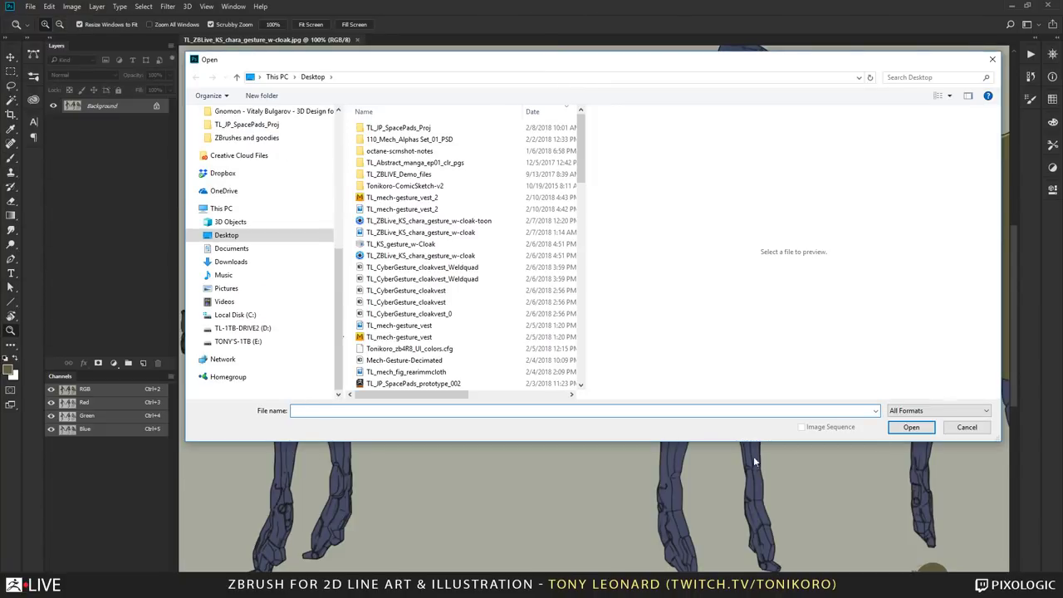
pyautogui.moveTo(584, 163)
pyautogui.mouseDown()
pyautogui.moveTo(578, 374)
pyautogui.moveTo(594, 151)
pyautogui.mouseUp()
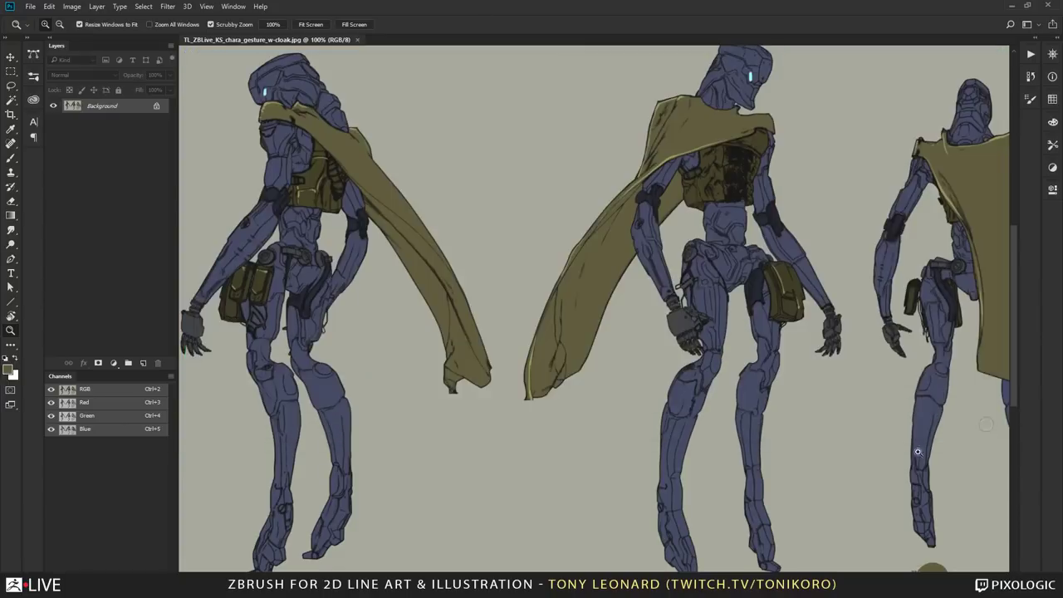
pyautogui.click(963, 428)
# - Minimize Photoshop and open the Renderings folder inside the KeyShot 7 Resources folder on the desktop
pyautogui.click(1011, 5)
pyautogui.doubleClick(486, 13)
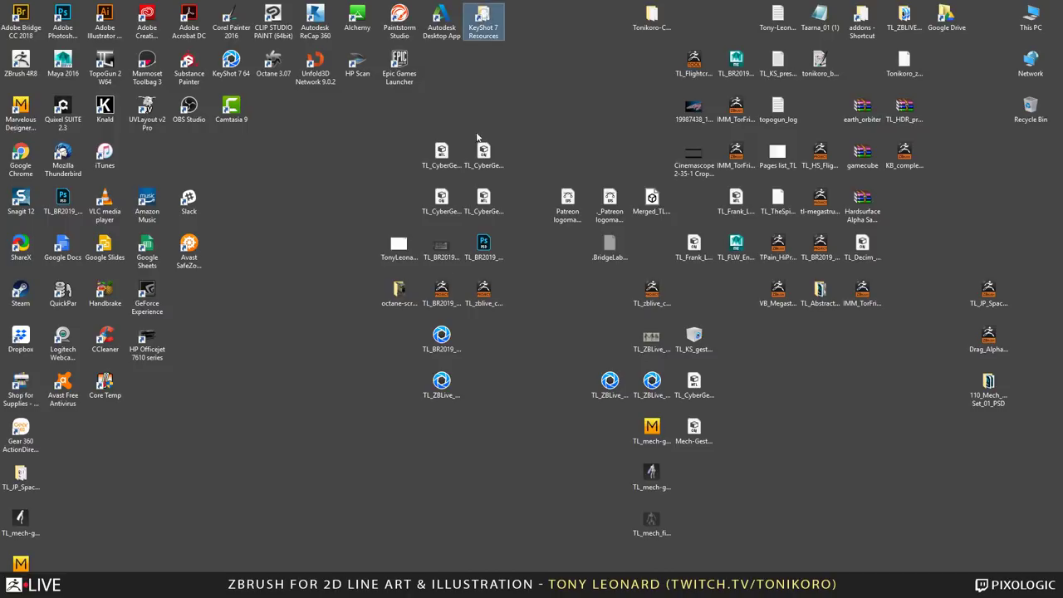
pyautogui.doubleClick(483, 21)
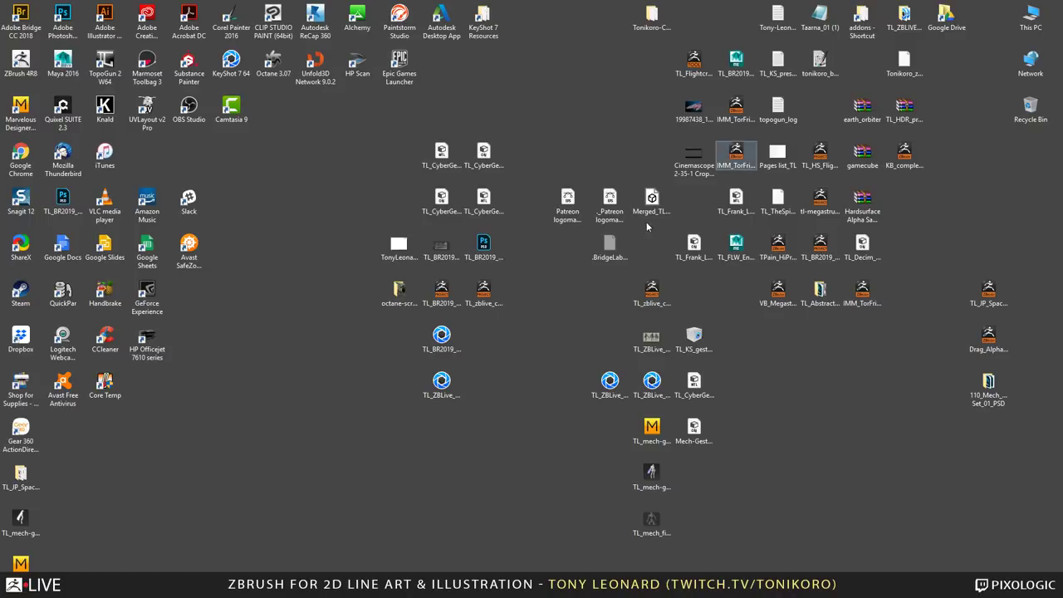
pyautogui.moveTo(0, 83); pyautogui.dragTo(379, 50)
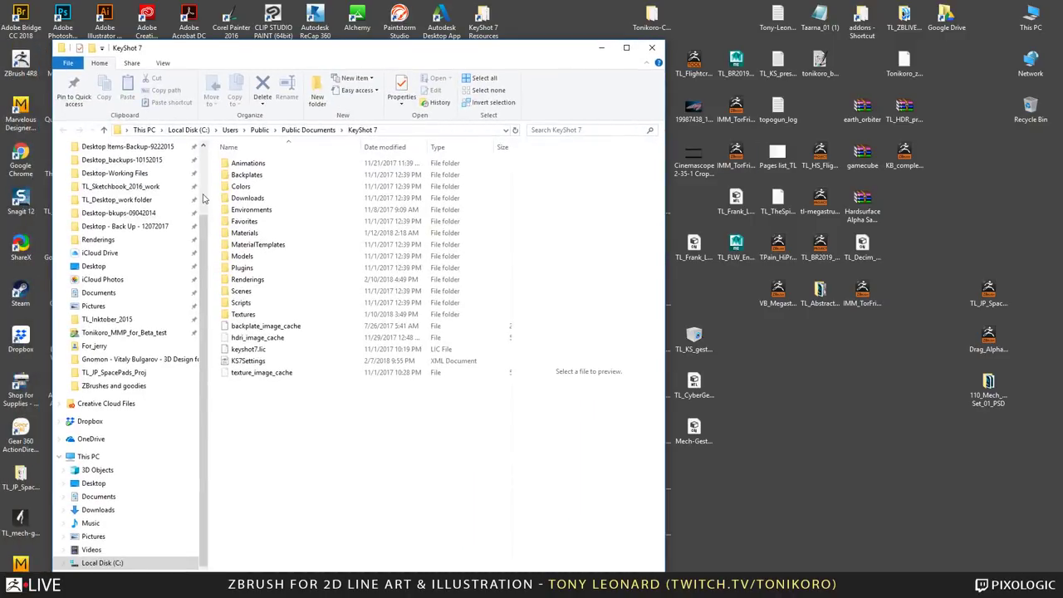
pyautogui.click(263, 282)
pyautogui.doubleClick(260, 282)
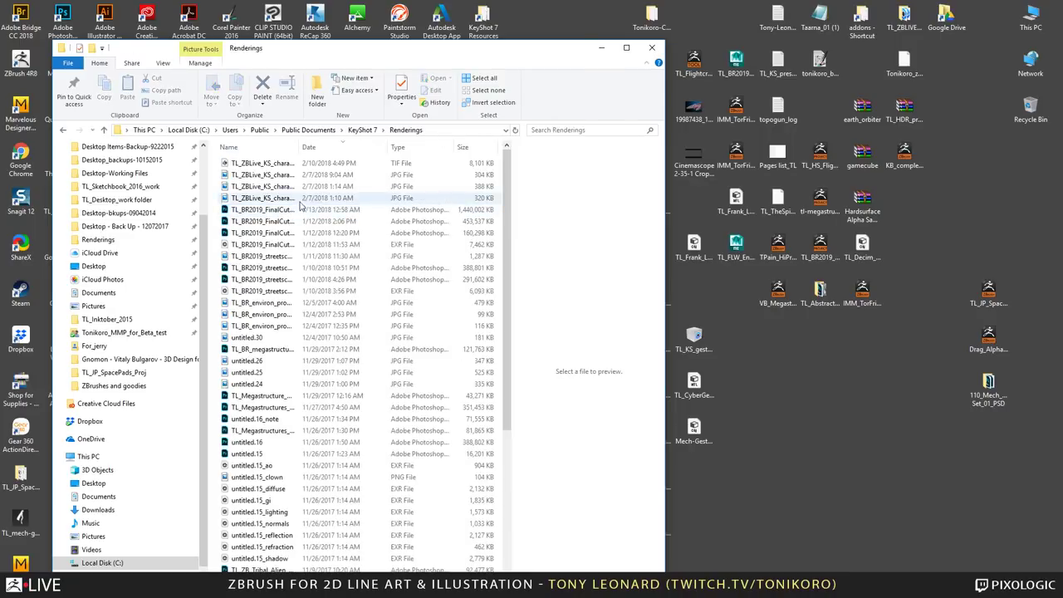
# - Sort the renderings by date with the newest first and open TL_ZBLive_KS_chara_gesture_w-cloak.1.tif in Photoshop
pyautogui.click(310, 148)
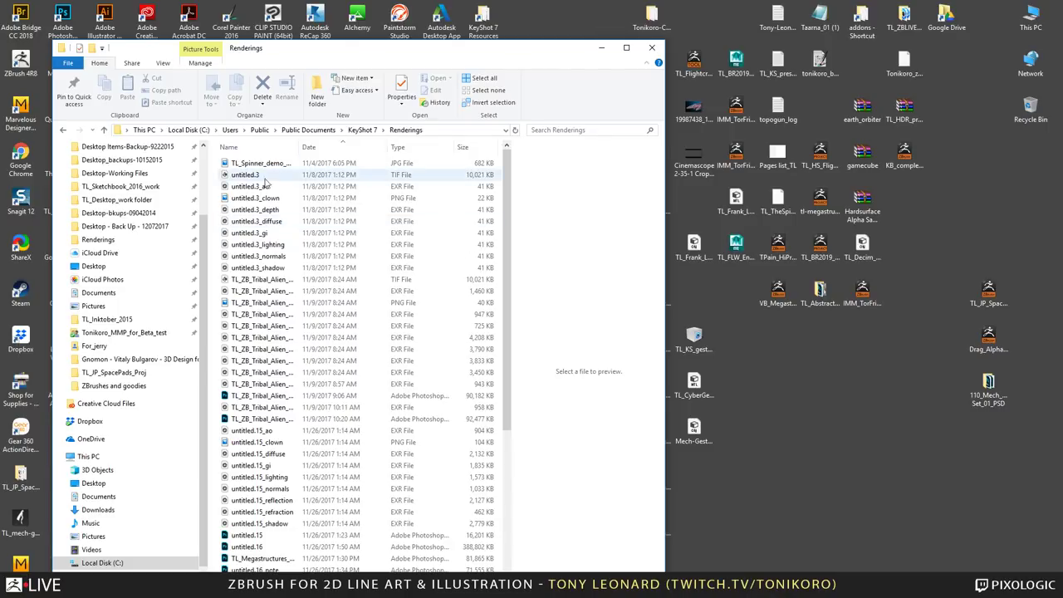
pyautogui.click(309, 148)
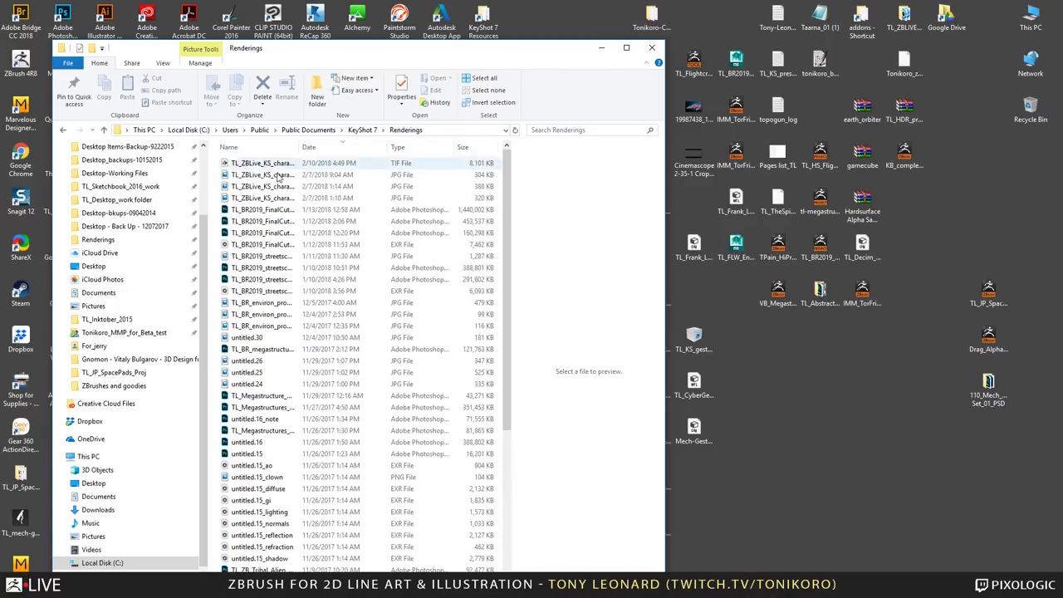
pyautogui.click(277, 163)
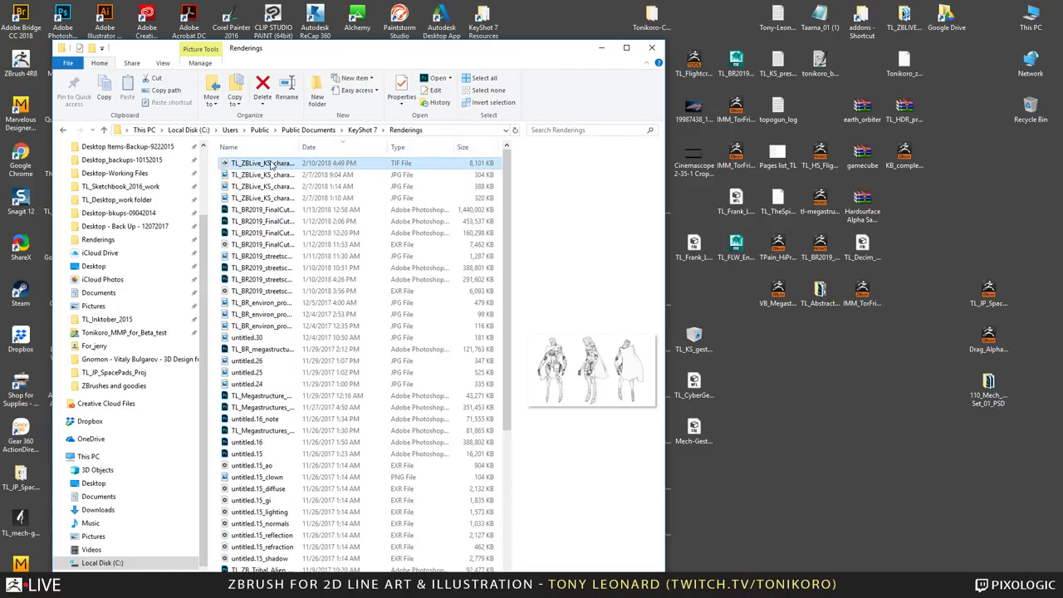
pyautogui.moveTo(269, 166); pyautogui.dragTo(51, 17)
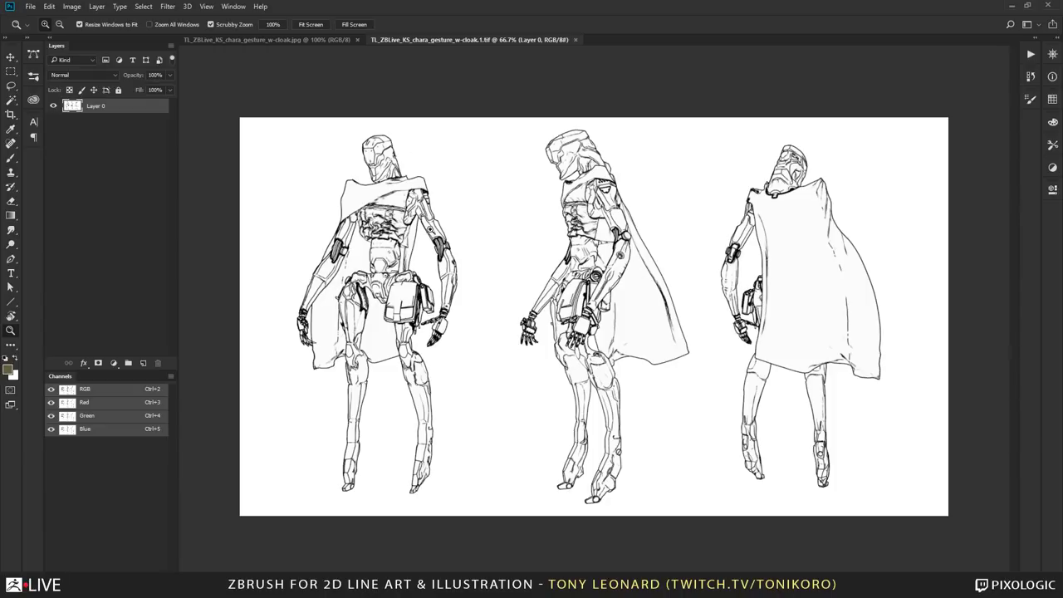
# - Flatten the cloaked-figure line render into a single background layer
pyautogui.click(450, 328)
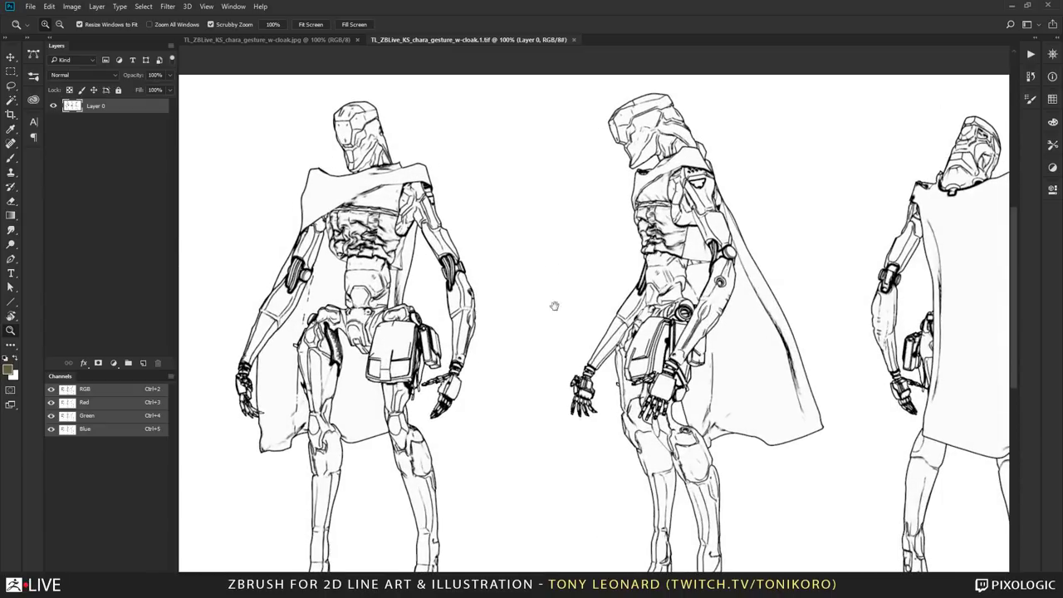
pyautogui.moveTo(553, 304); pyautogui.dragTo(517, 250)
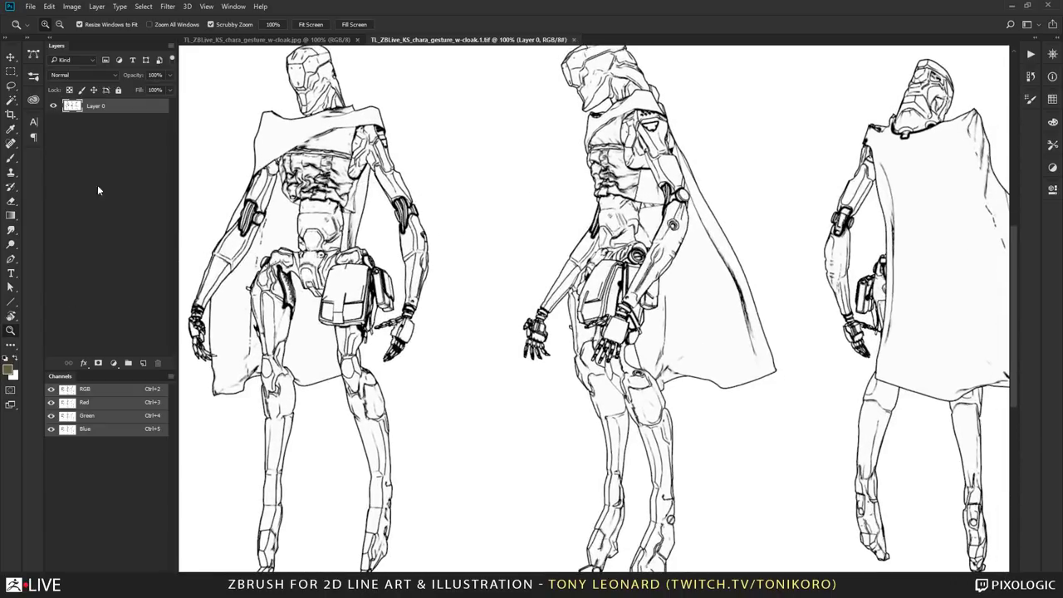
pyautogui.click(170, 48)
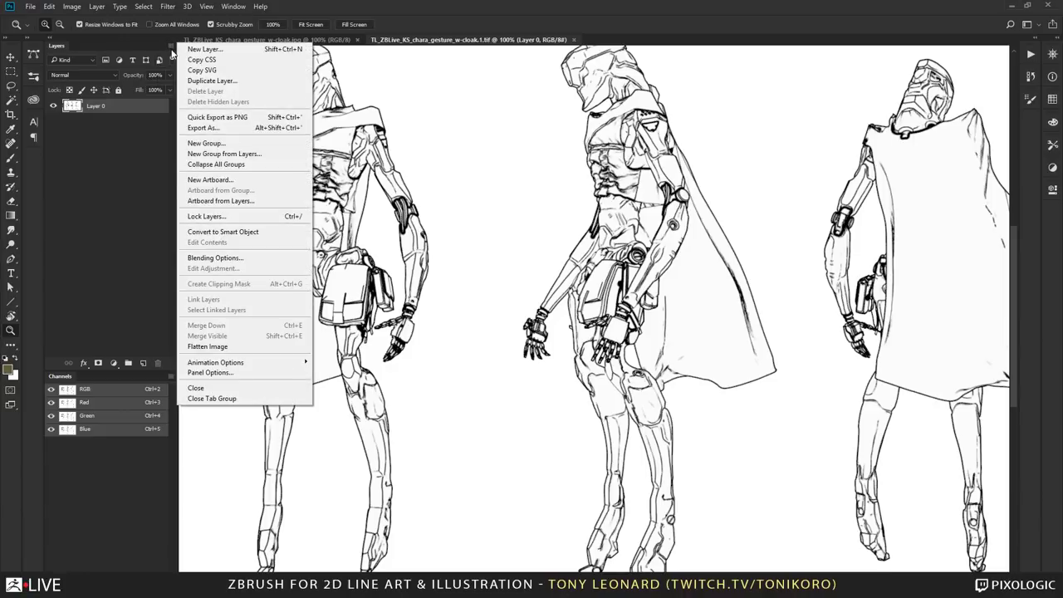
pyautogui.click(212, 346)
# - Convert the flattened line render to Grayscale mode and reset the foreground and background colors to their defaults
pyautogui.click(71, 7)
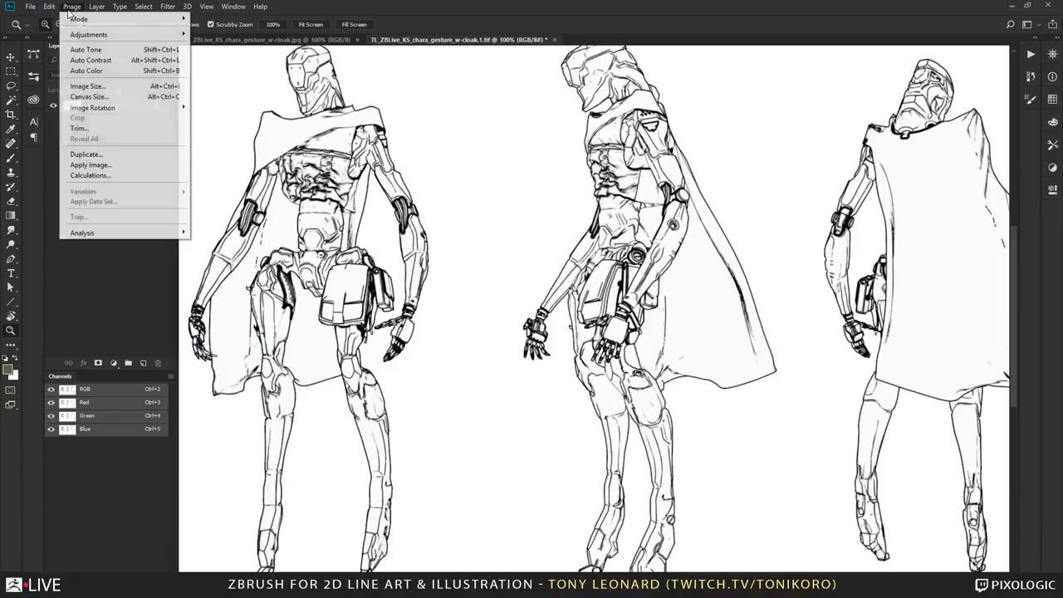
pyautogui.moveTo(106, 21)
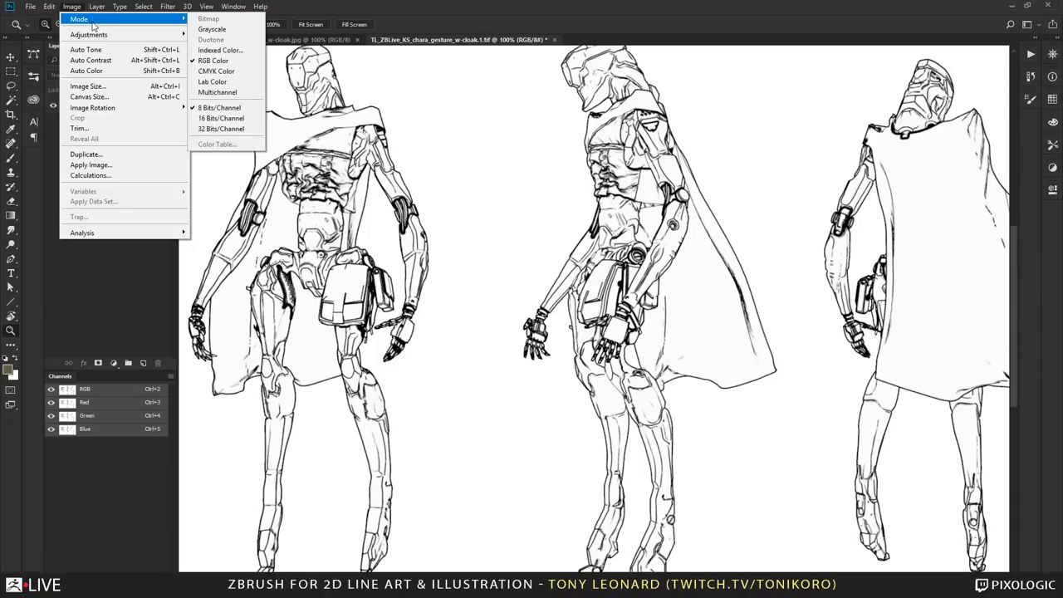
pyautogui.click(211, 29)
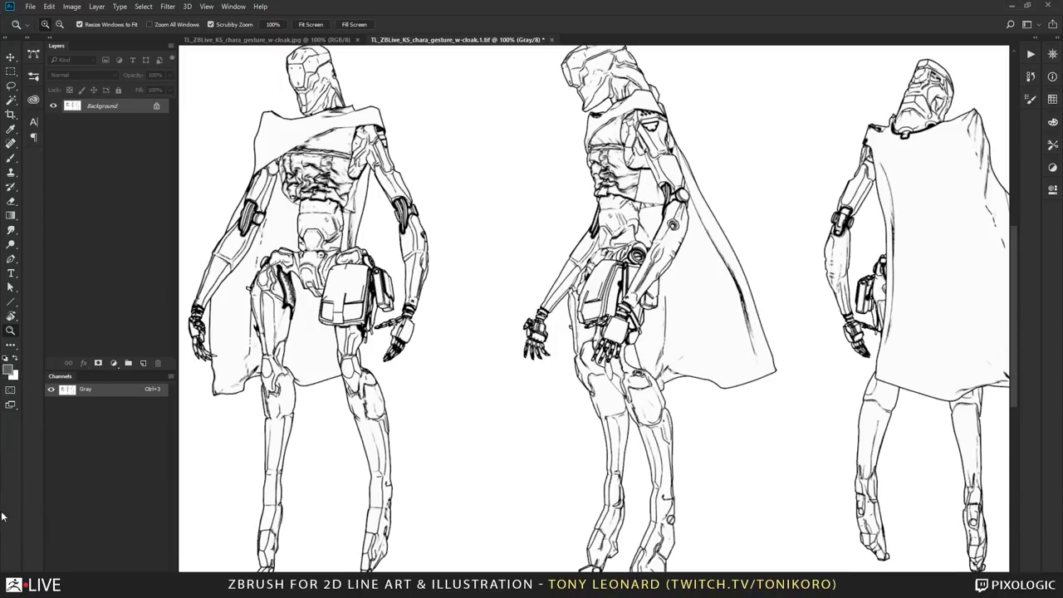
pyautogui.click(6, 358)
# - Show the recorded actions, collapse the Actions and Nivbed Actions sets, and expand the post scanning action in comics -cleaner v1
pyautogui.click(1029, 56)
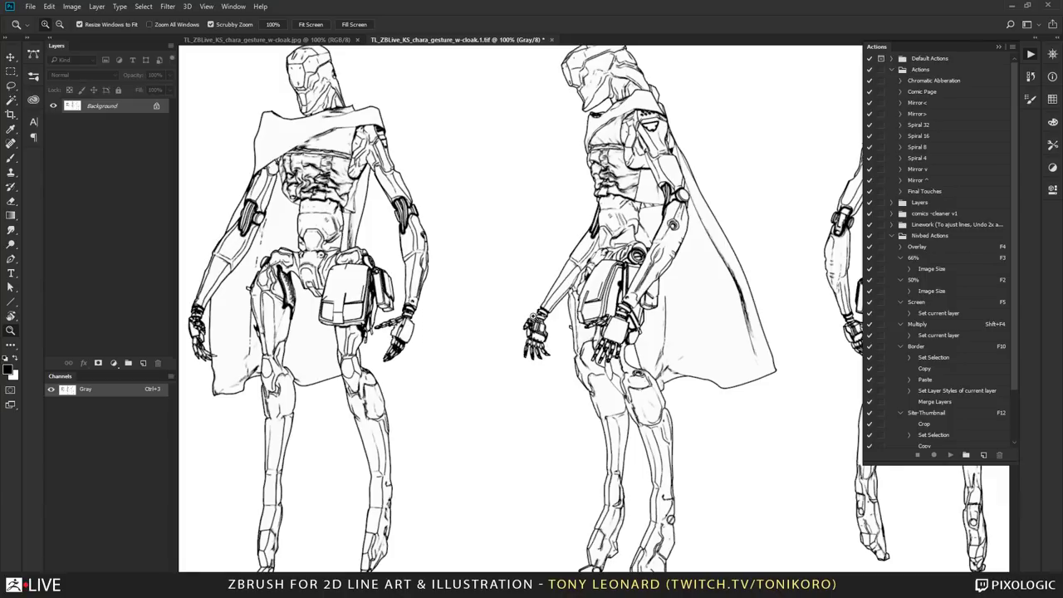
pyautogui.click(892, 69)
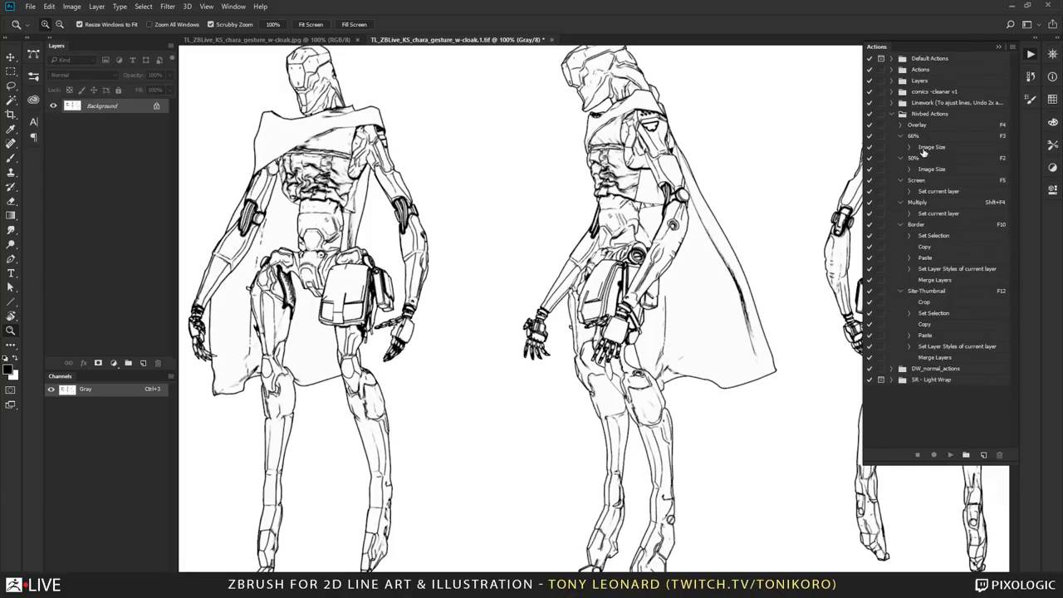
pyautogui.click(891, 112)
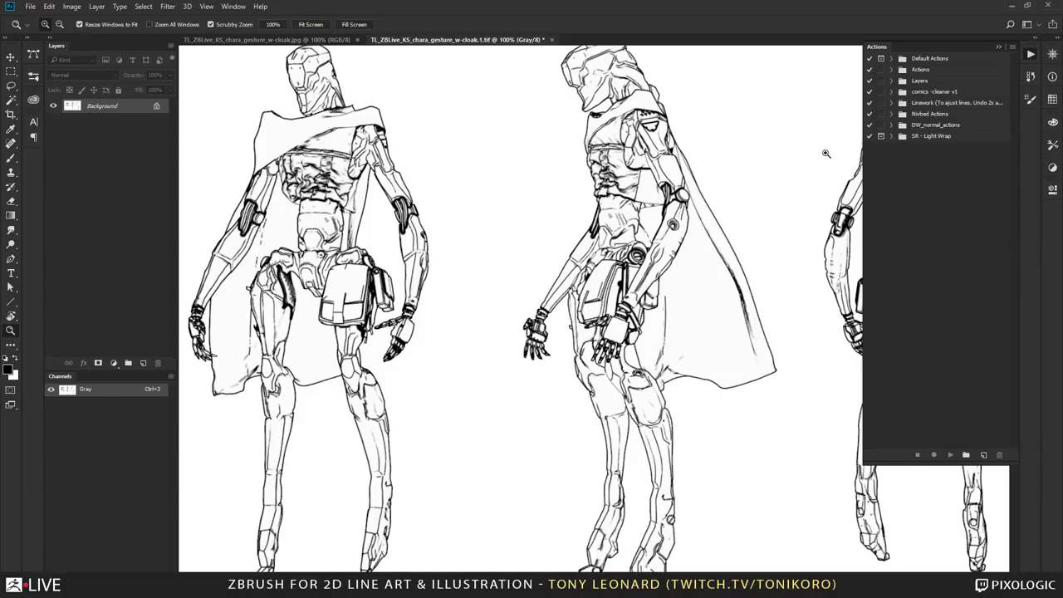
pyautogui.click(891, 92)
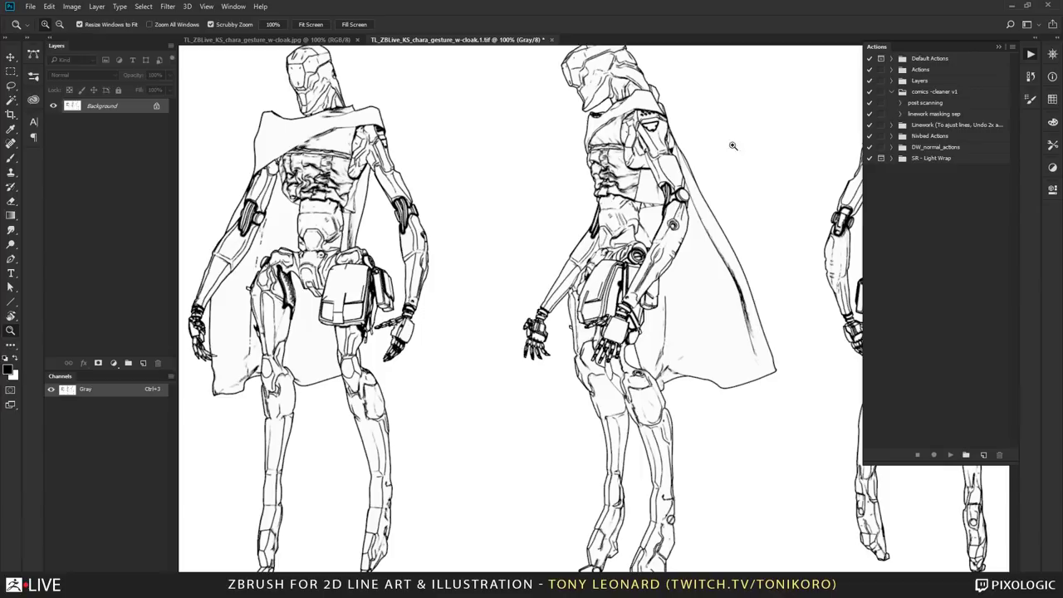
pyautogui.click(901, 105)
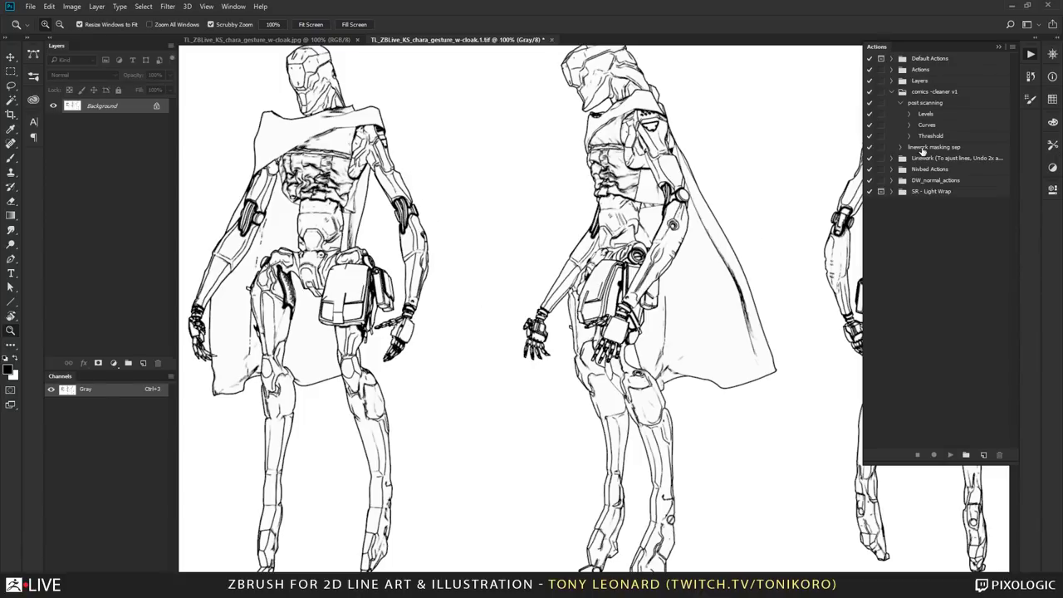
# - Examine the gray edge pixels of the line art on the middle figure's torso at high magnification
pyautogui.moveTo(618, 174); pyautogui.dragTo(749, 391)
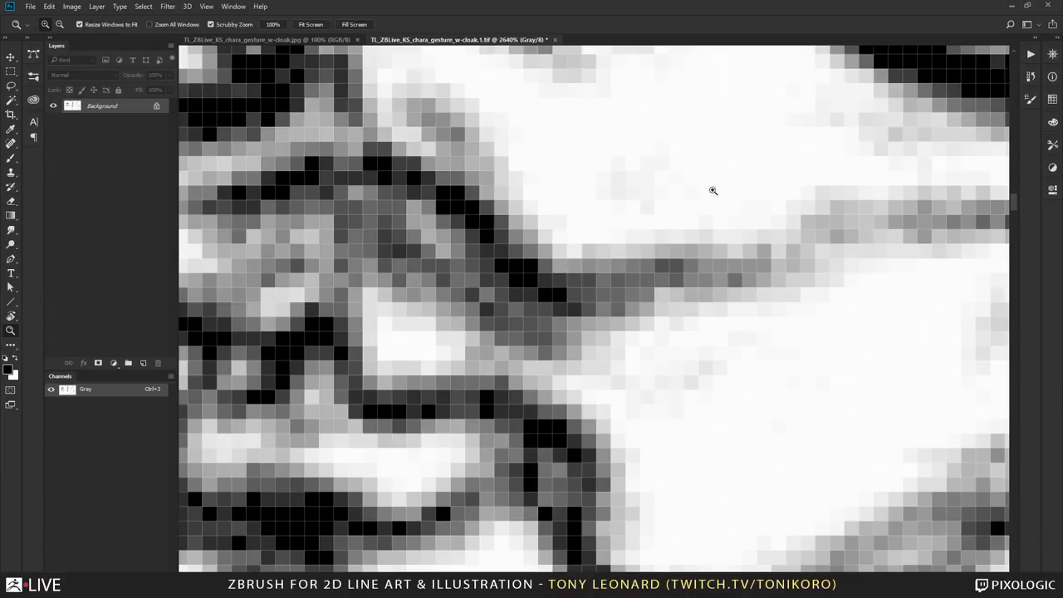
pyautogui.keyDown('alt'); pyautogui.click(709, 269); pyautogui.keyUp('alt')
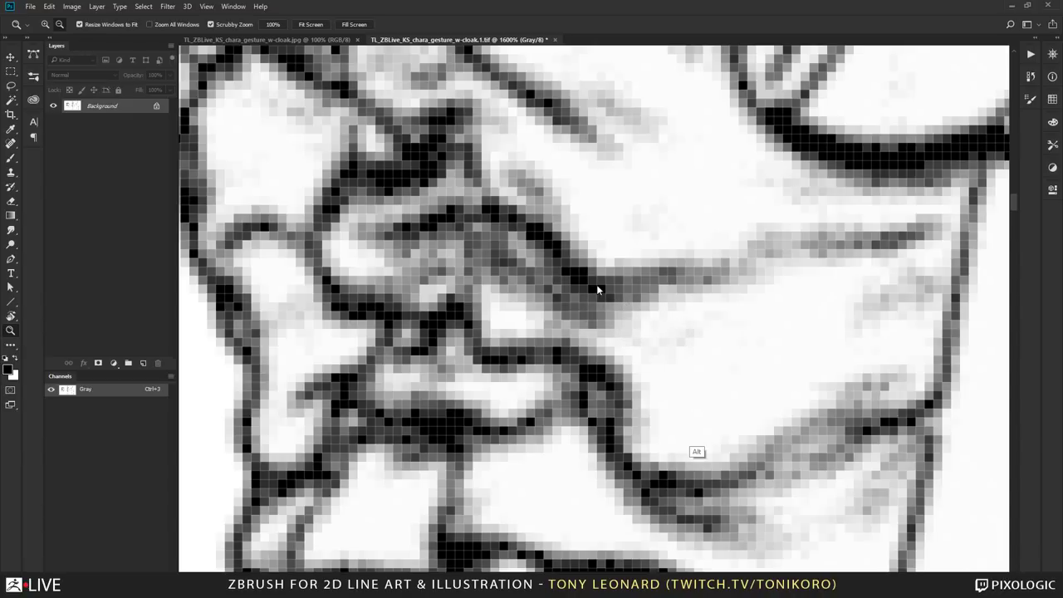
pyautogui.click(689, 434)
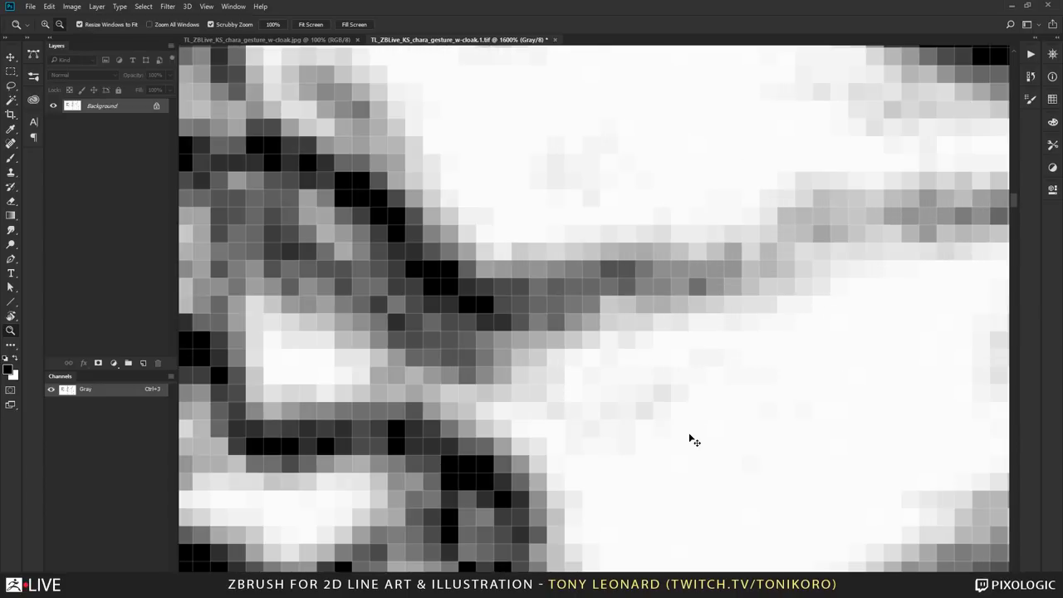
# - Run the post scanning action from the comics -cleaner v1 set on the grayscale line render
pyautogui.hotkey('ctrl', '0')
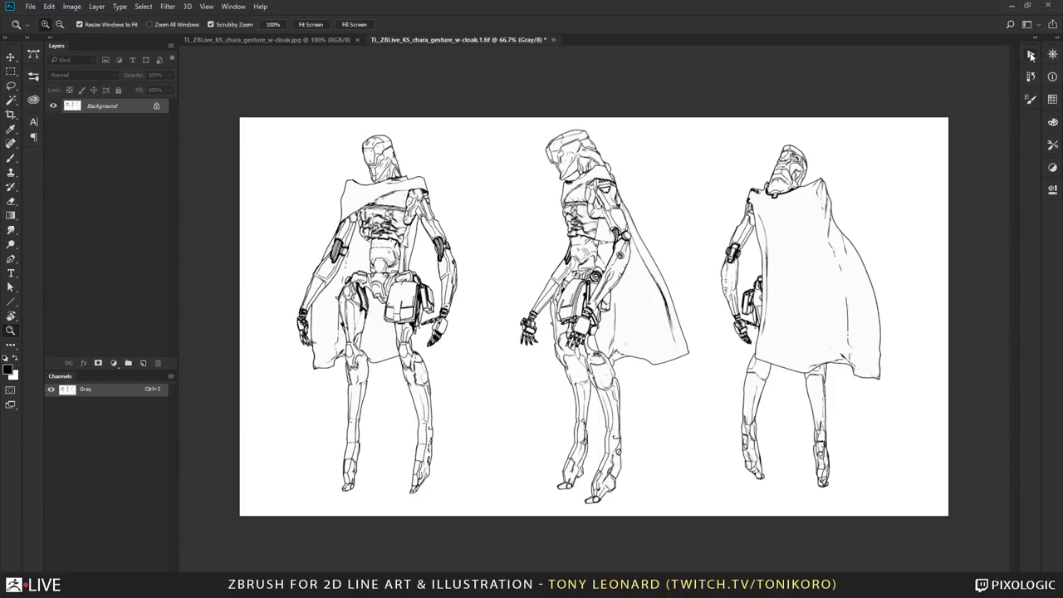
pyautogui.click(1030, 55)
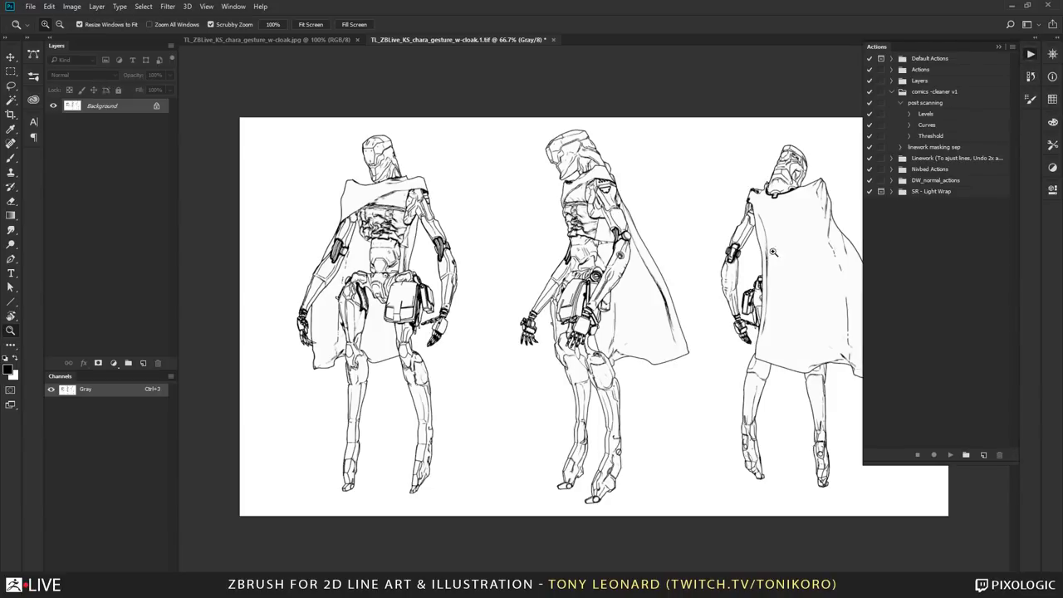
pyautogui.click(938, 104)
pyautogui.click(951, 455)
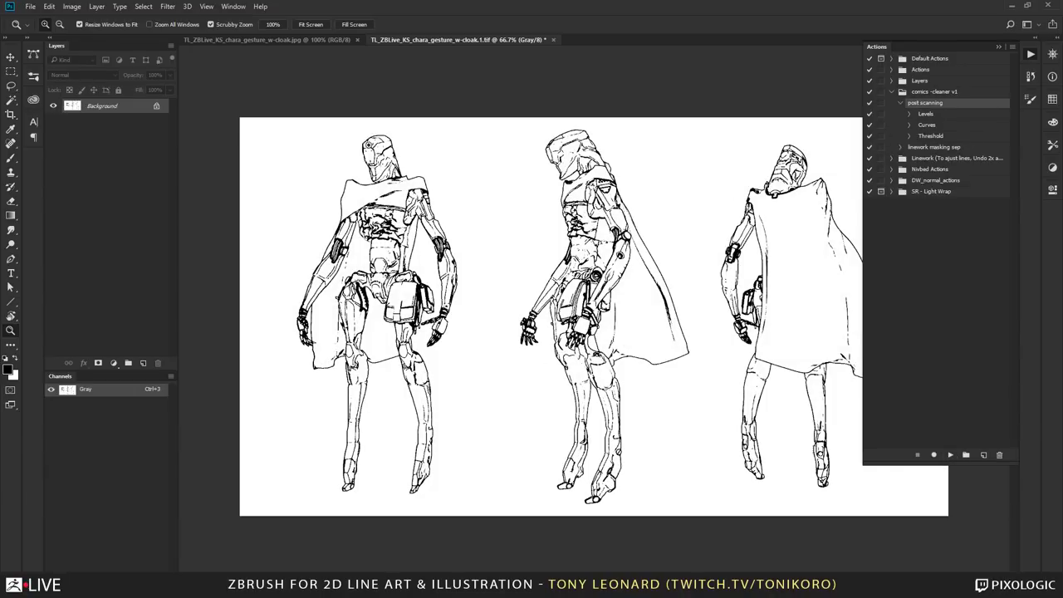
# - Examine the cleaned black-and-white linework up close on the front figure's head, then across all three figures
pyautogui.moveTo(370, 147); pyautogui.dragTo(460, 362)
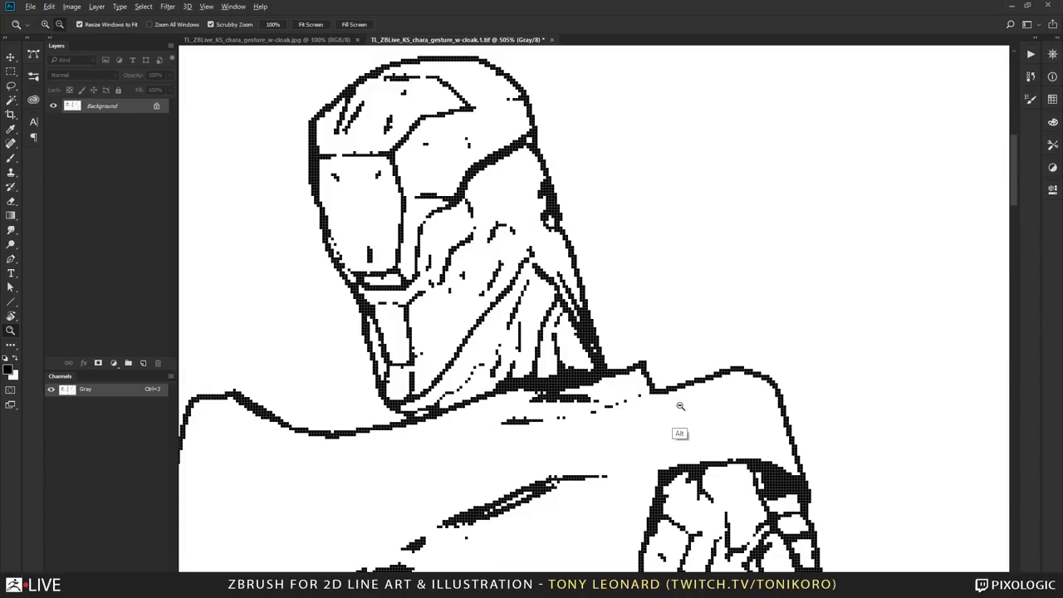
pyautogui.keyDown('alt'); pyautogui.click(679, 430); pyautogui.keyUp('alt')
pyautogui.keyDown('alt'); pyautogui.click(689, 446); pyautogui.keyUp('alt')
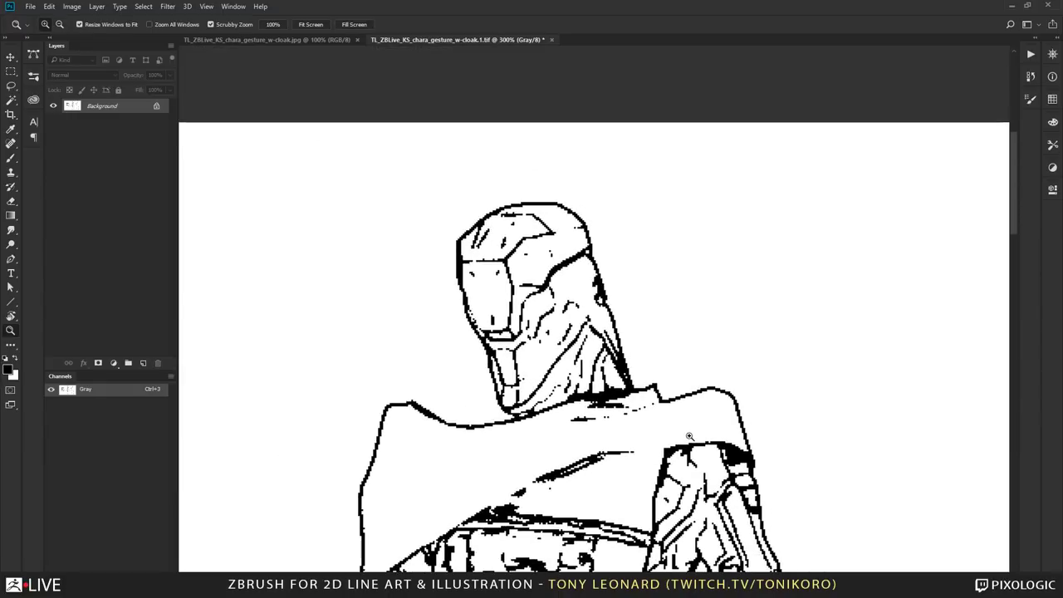
pyautogui.keyDown('alt'); pyautogui.click(689, 453); pyautogui.keyUp('alt')
pyautogui.keyDown('alt'); pyautogui.click(693, 456); pyautogui.keyUp('alt')
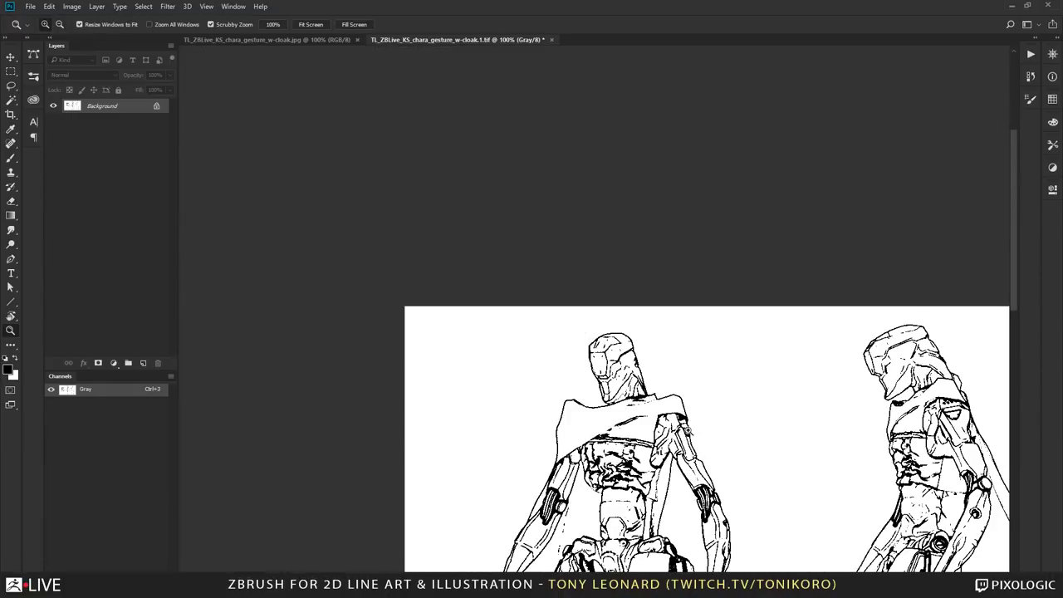
pyautogui.moveTo(664, 486); pyautogui.dragTo(468, 189)
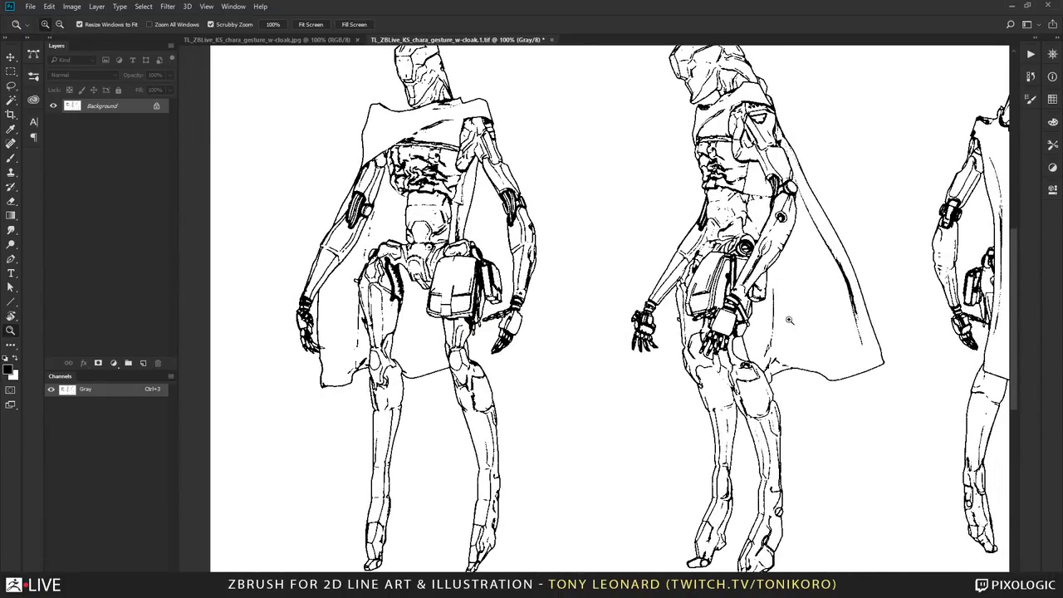
pyautogui.moveTo(755, 324); pyautogui.dragTo(568, 352)
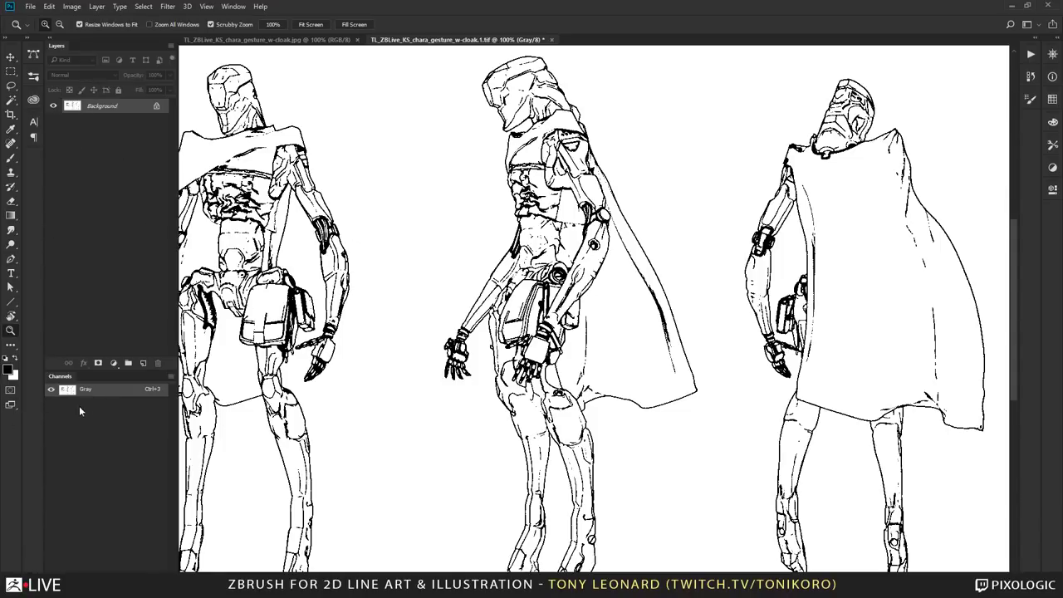
pyautogui.click(72, 10)
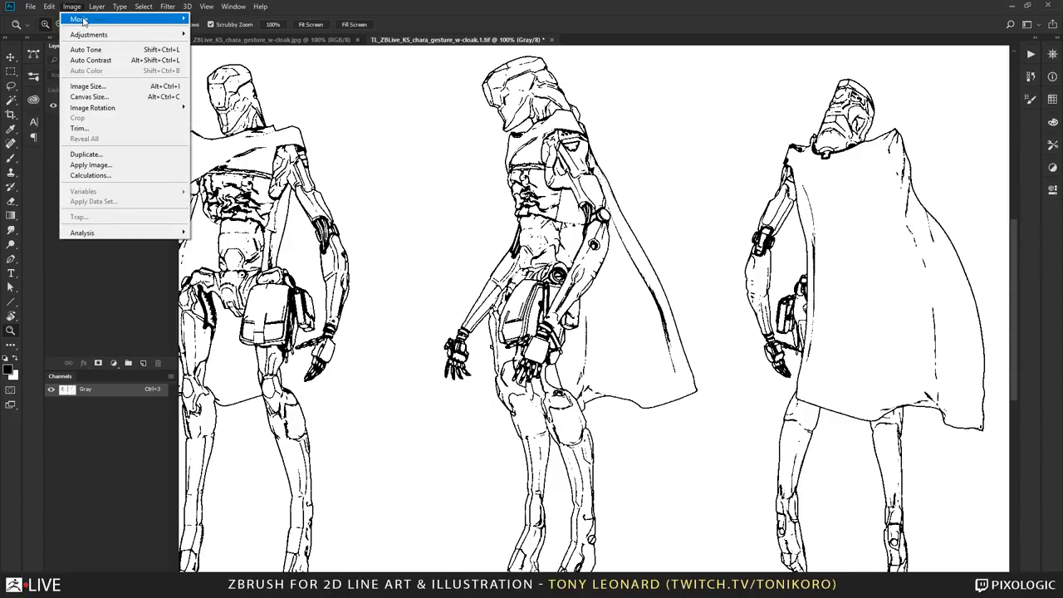
pyautogui.moveTo(83, 21)
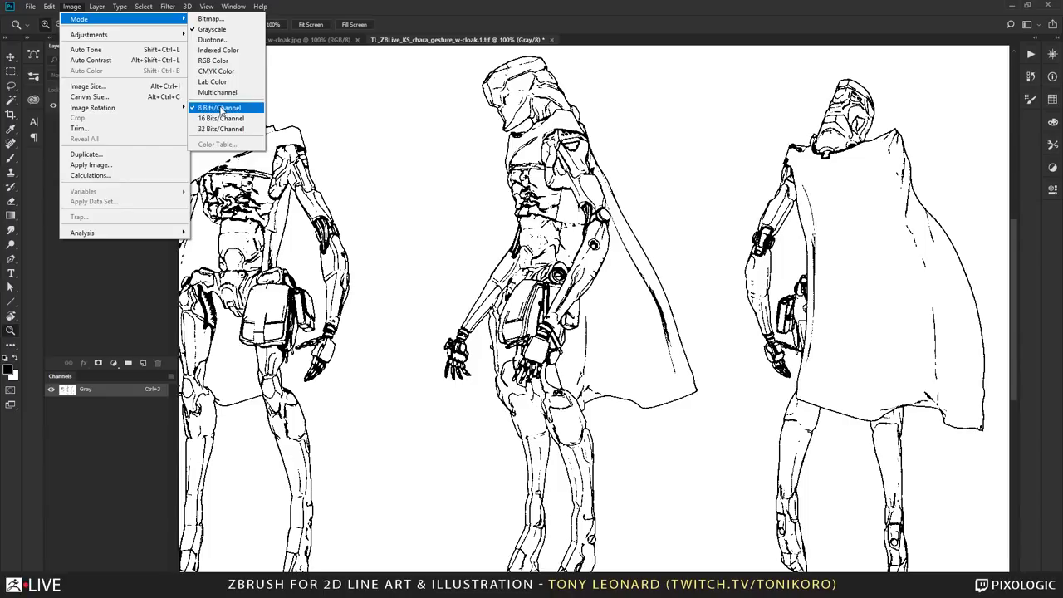
pyautogui.click(95, 381)
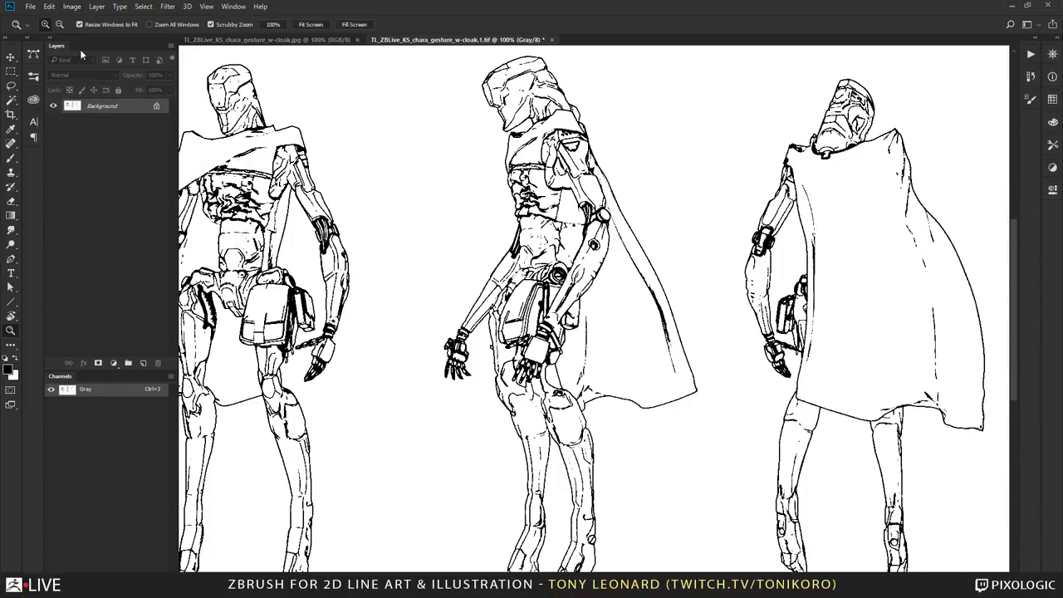
# - Run the linework masking sep action and check the separated lineart layer with the Background hidden briefly
pyautogui.click(1033, 57)
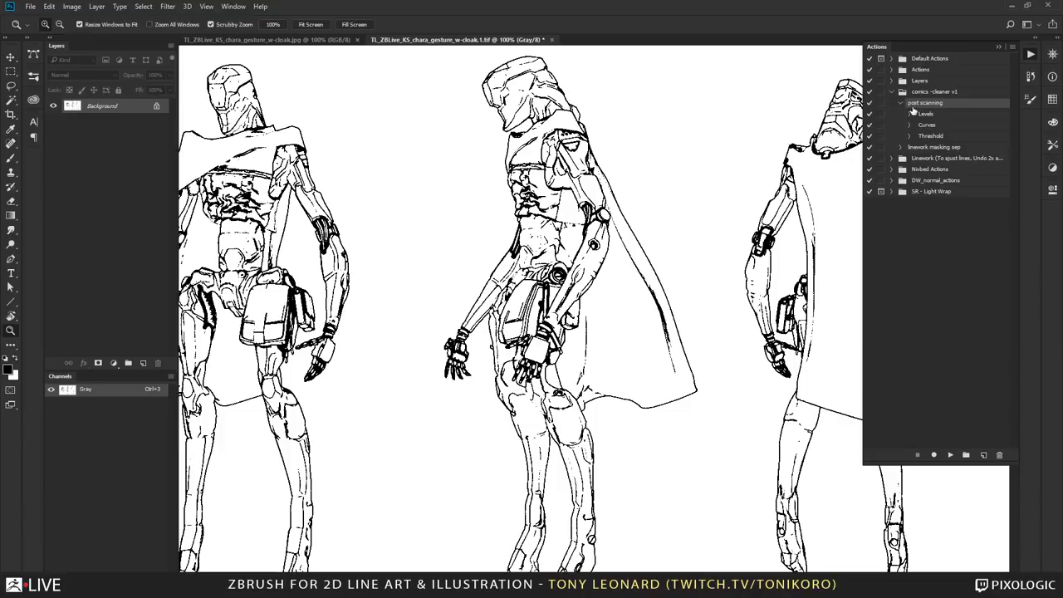
pyautogui.click(929, 147)
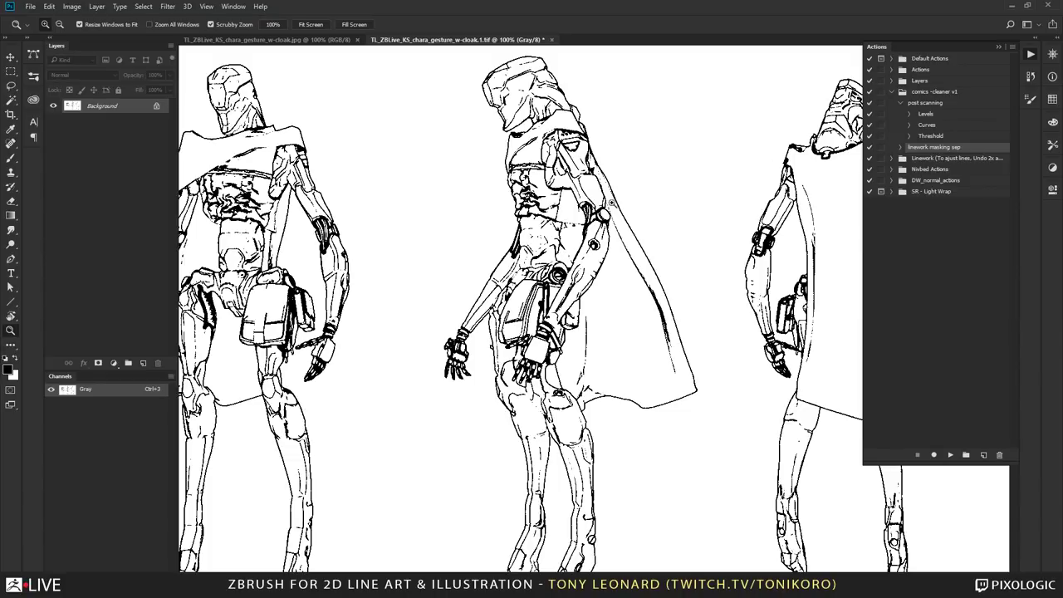
pyautogui.click(950, 455)
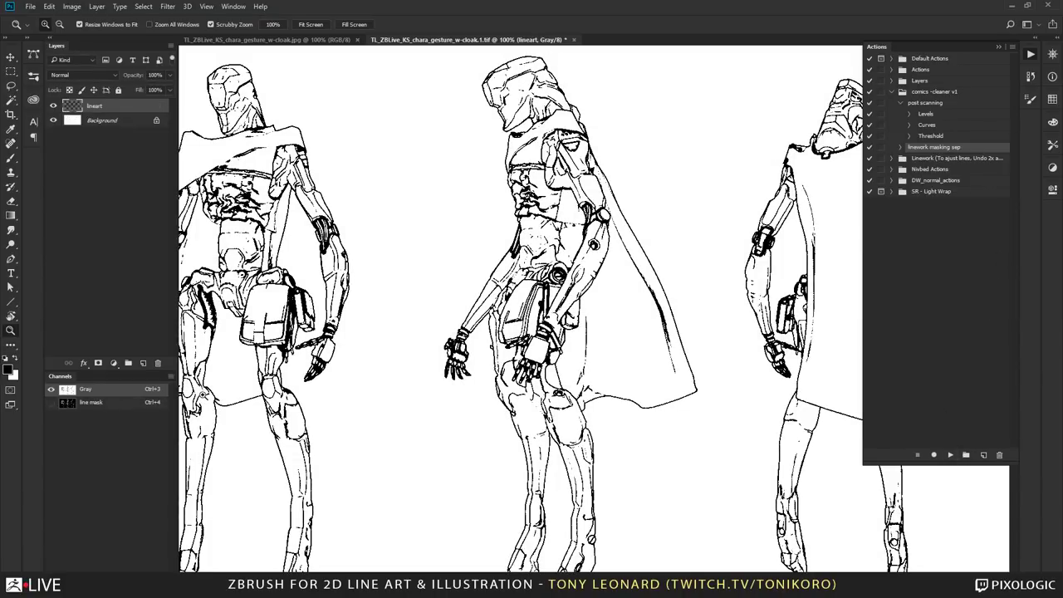
pyautogui.click(53, 121)
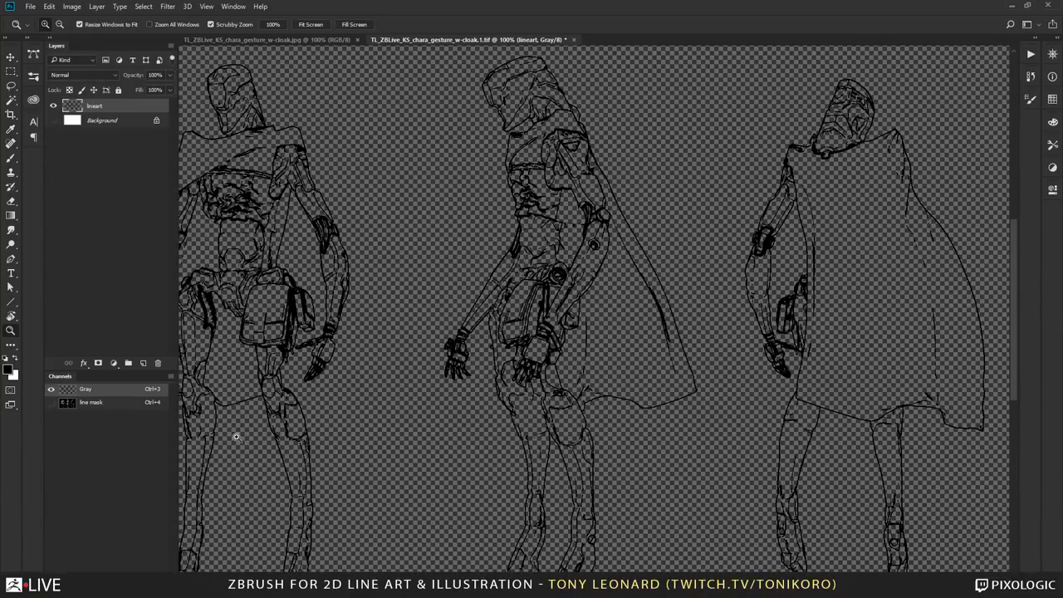
pyautogui.click(53, 120)
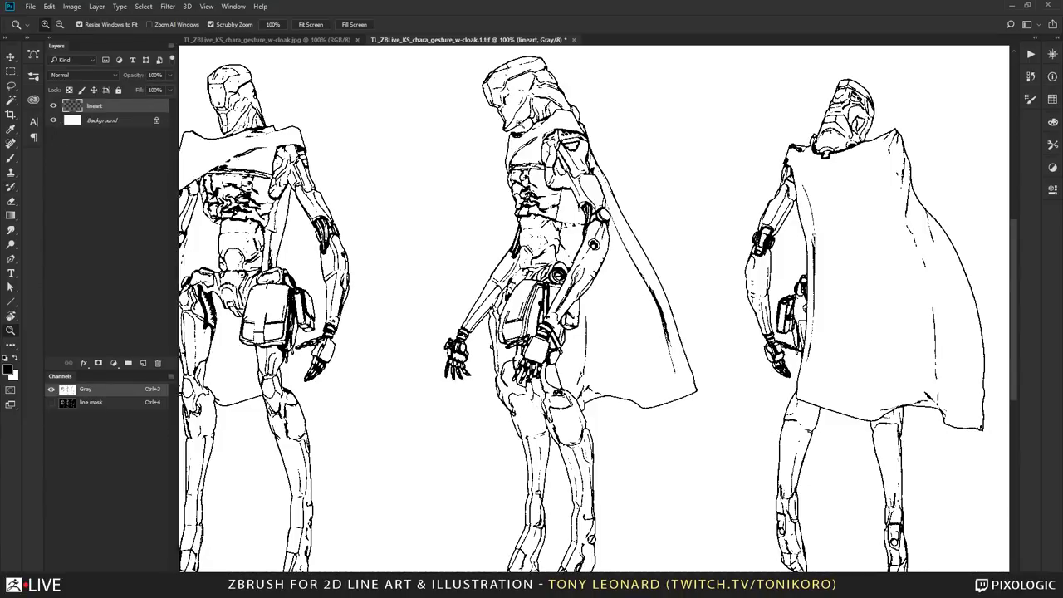
# - Review the recorded steps of the linework masking sep action in the comics -cleaner v1 set
pyautogui.click(1031, 54)
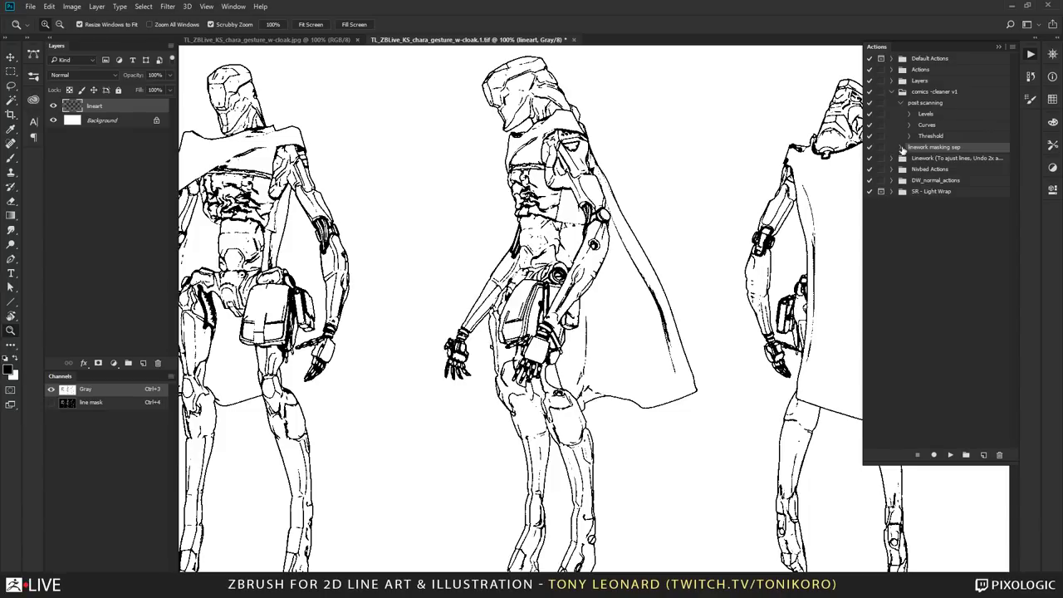
pyautogui.click(900, 148)
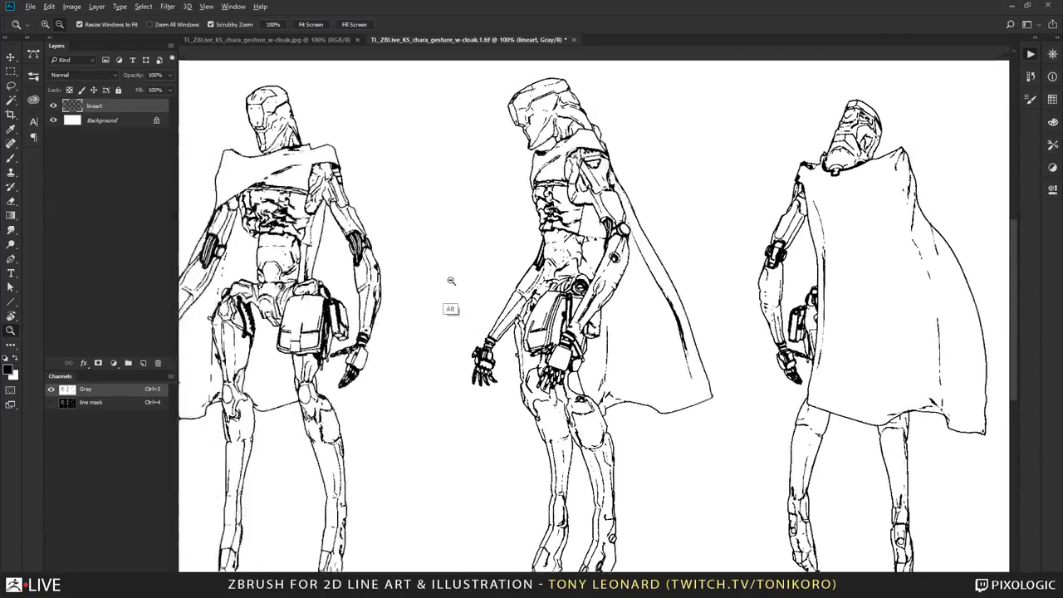
pyautogui.keyDown('alt'); pyautogui.click(444, 283); pyautogui.keyUp('alt')
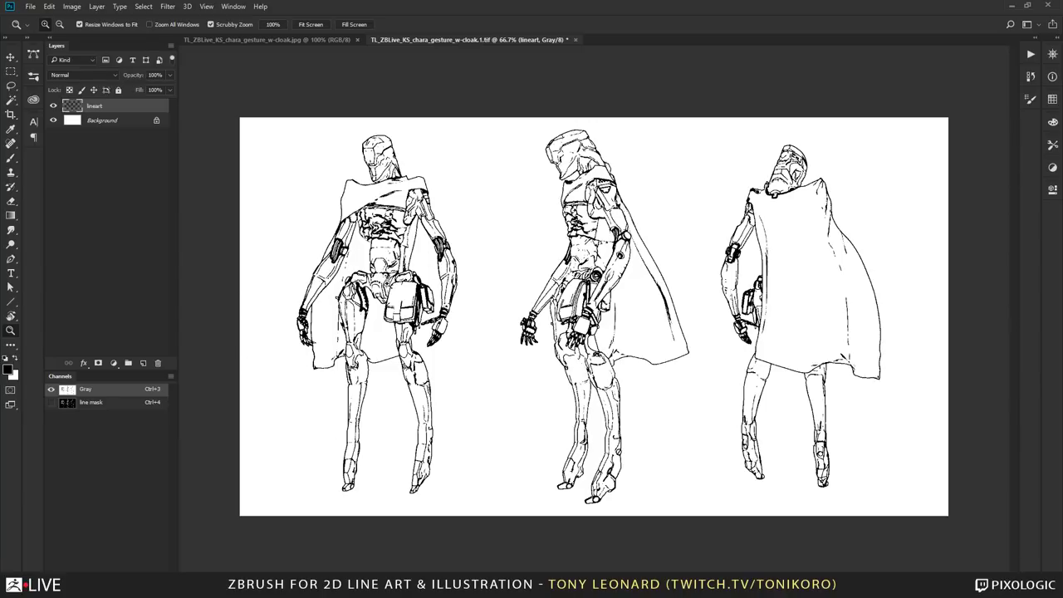
# - Convert the image to RGB Color mode without flattening its lineart and Background layers
pyautogui.click(378, 206)
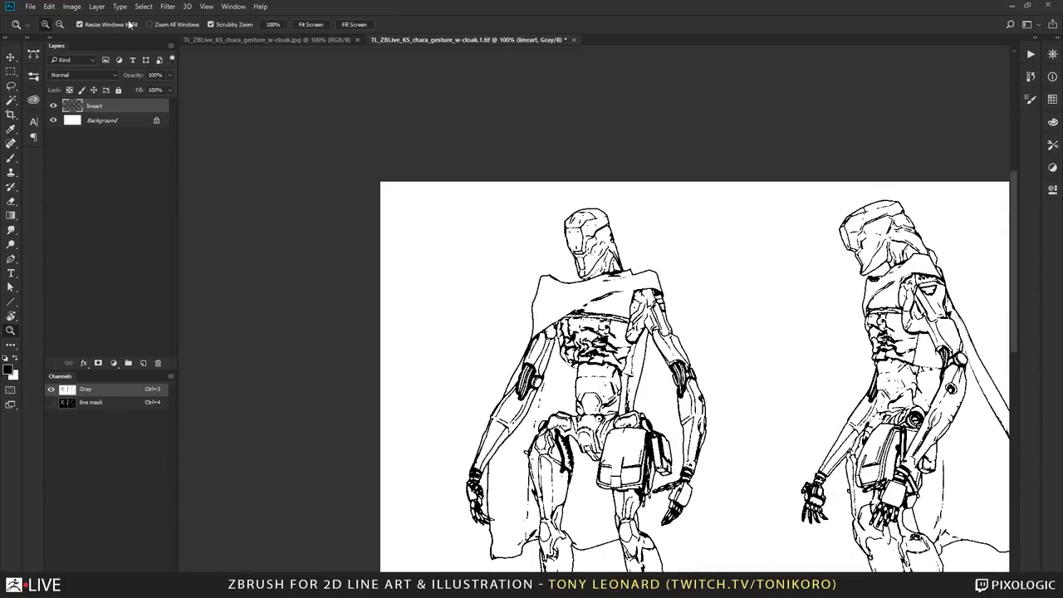
pyautogui.click(73, 8)
pyautogui.moveTo(93, 20)
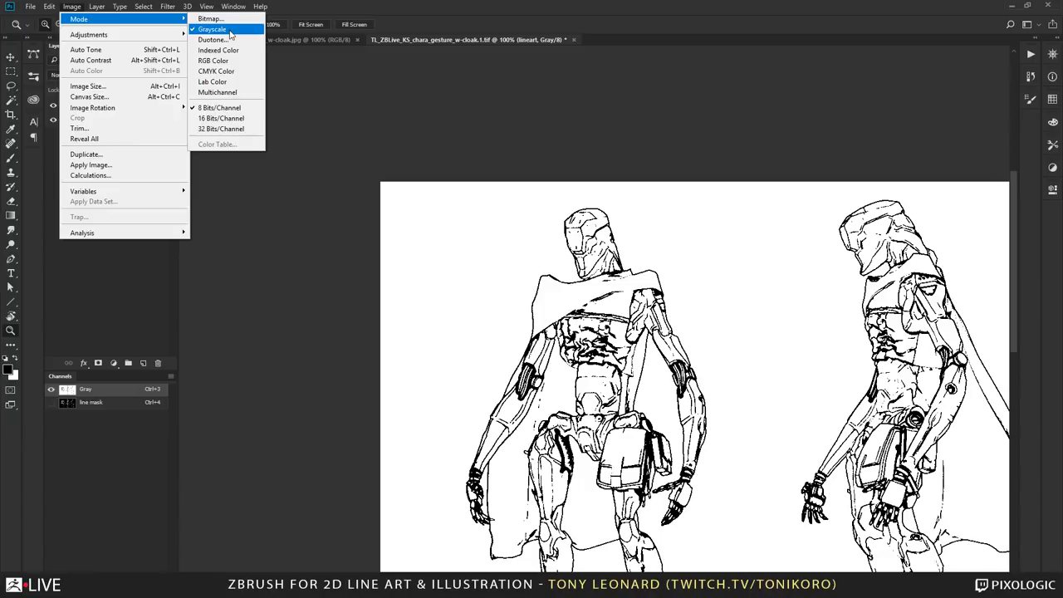
pyautogui.click(234, 62)
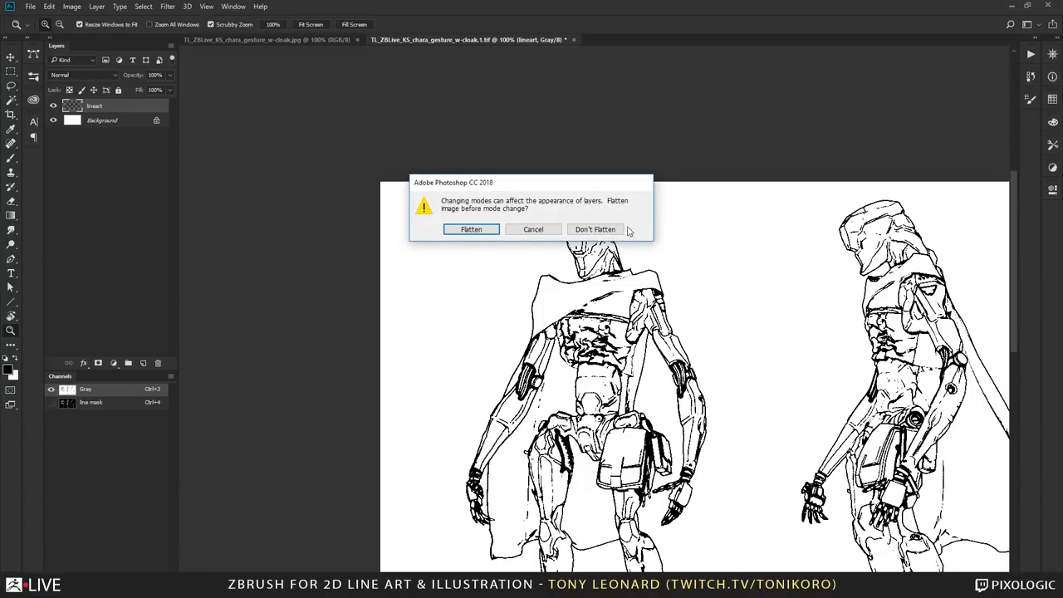
pyautogui.click(593, 230)
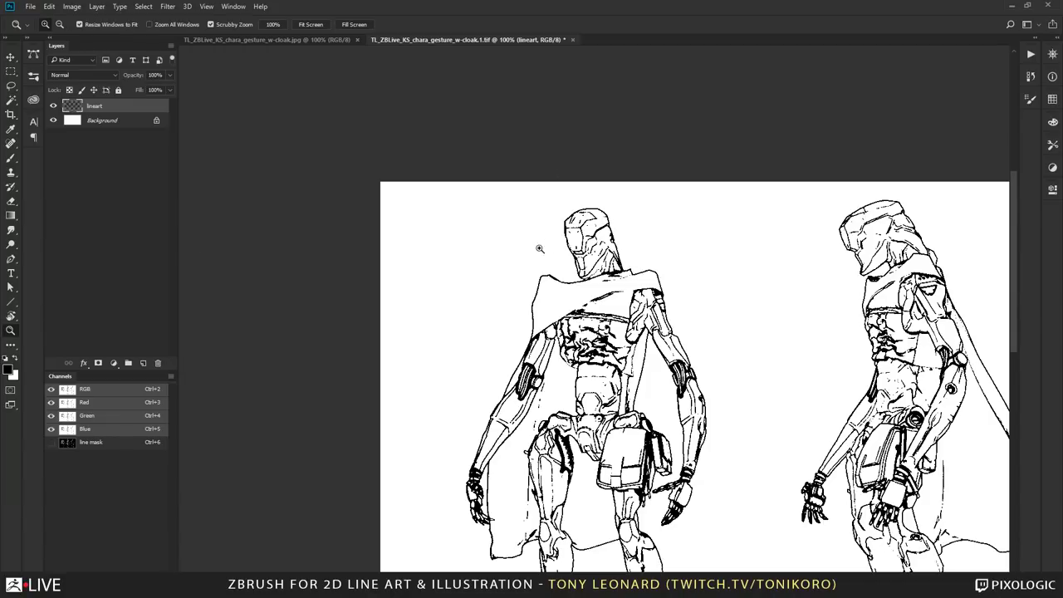
# - Add a new empty layer between the lineart layer and the Background for coloring under the lines
pyautogui.moveTo(729, 373); pyautogui.dragTo(490, 225)
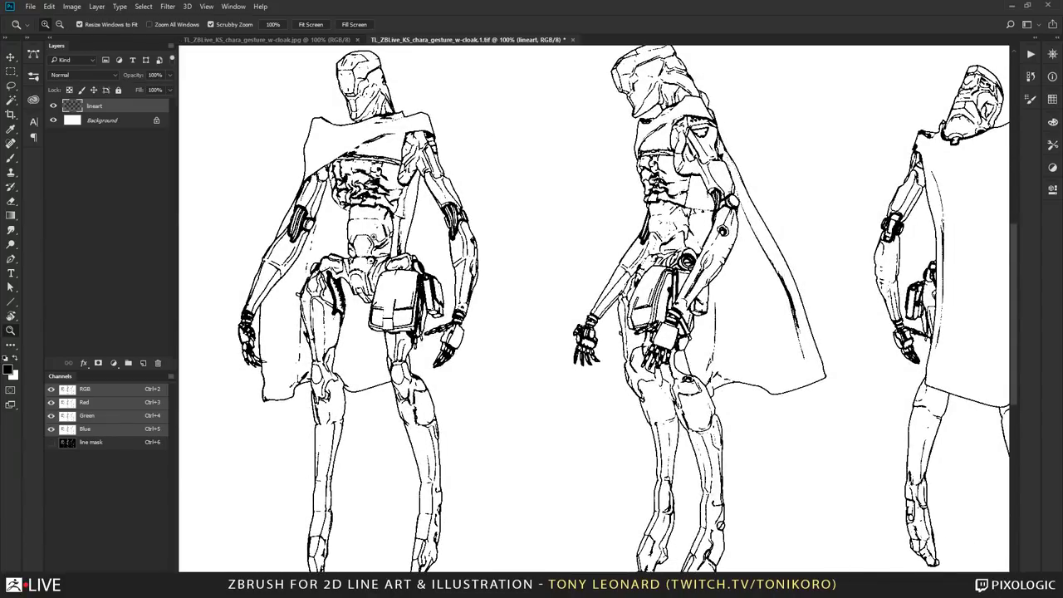
pyautogui.moveTo(565, 234); pyautogui.dragTo(561, 265)
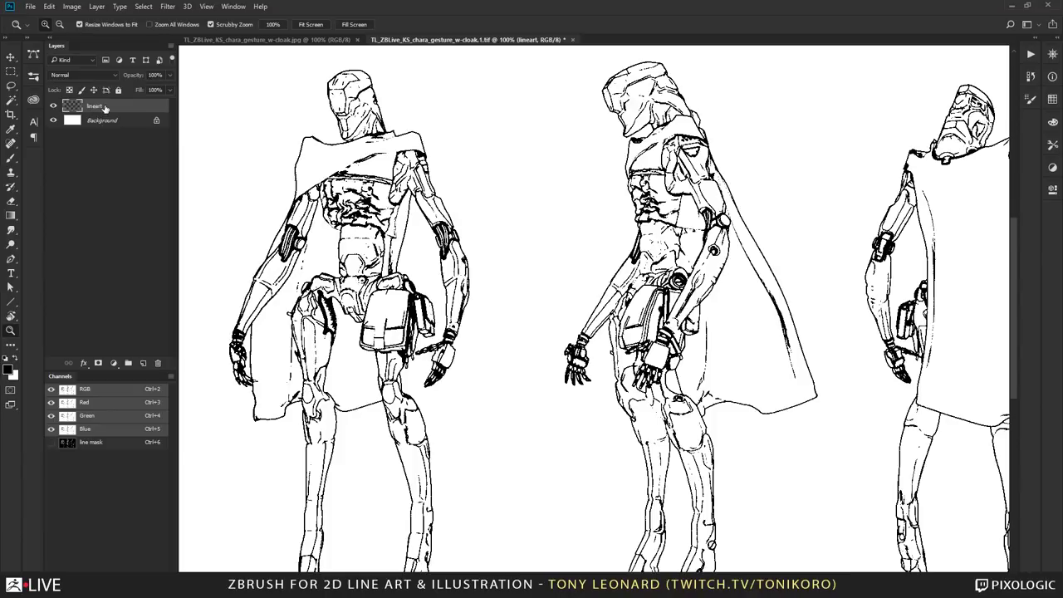
pyautogui.click(116, 128)
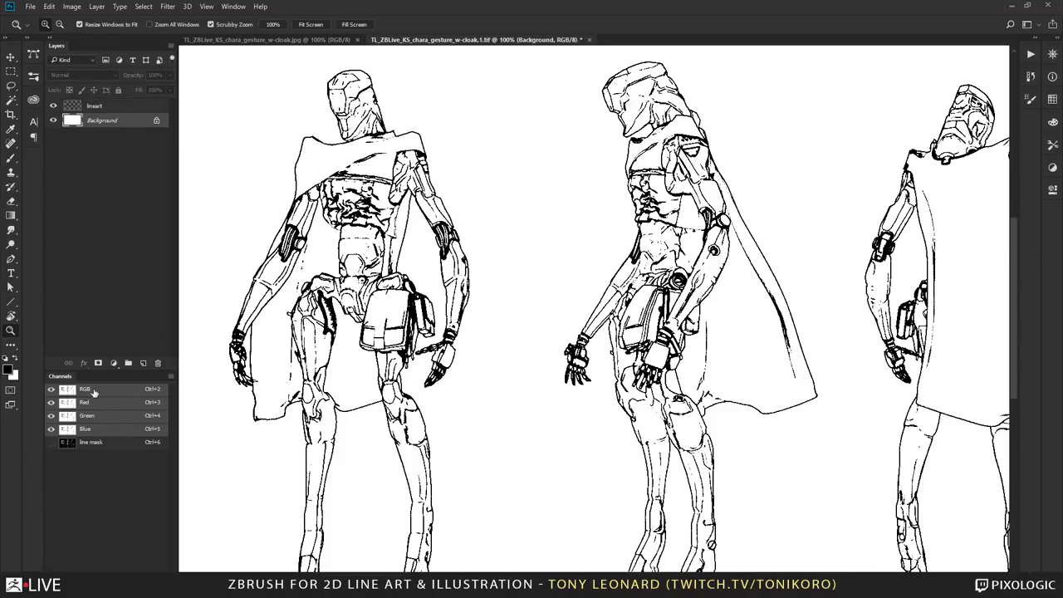
pyautogui.click(143, 364)
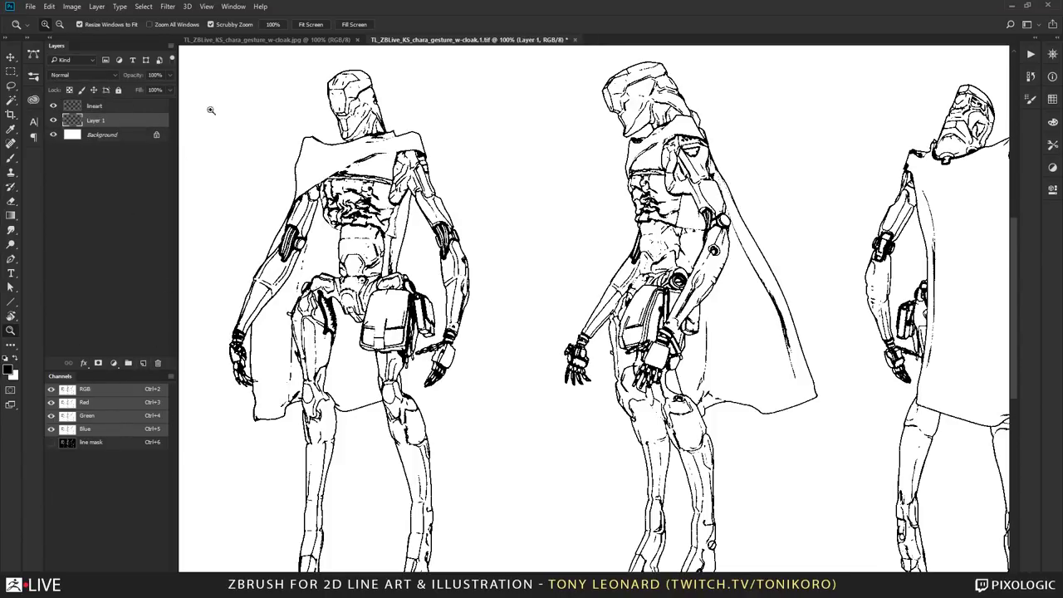
# - Set the foreground color to dark gray #4d4d4d and brush a small patch onto the front figure's helmet
pyautogui.press('b')
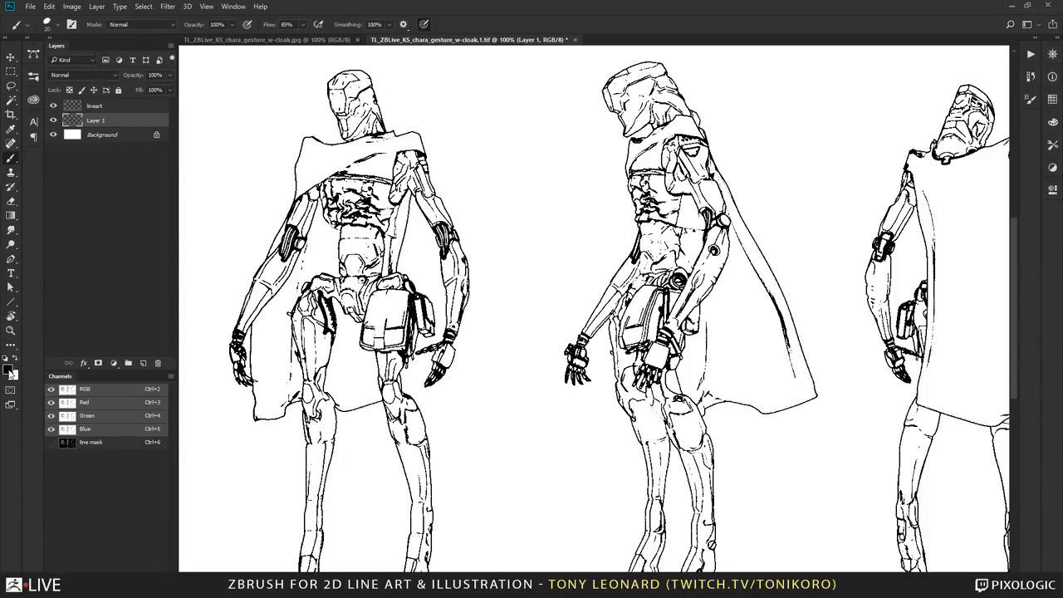
pyautogui.click(9, 371)
pyautogui.moveTo(261, 249); pyautogui.dragTo(207, 264)
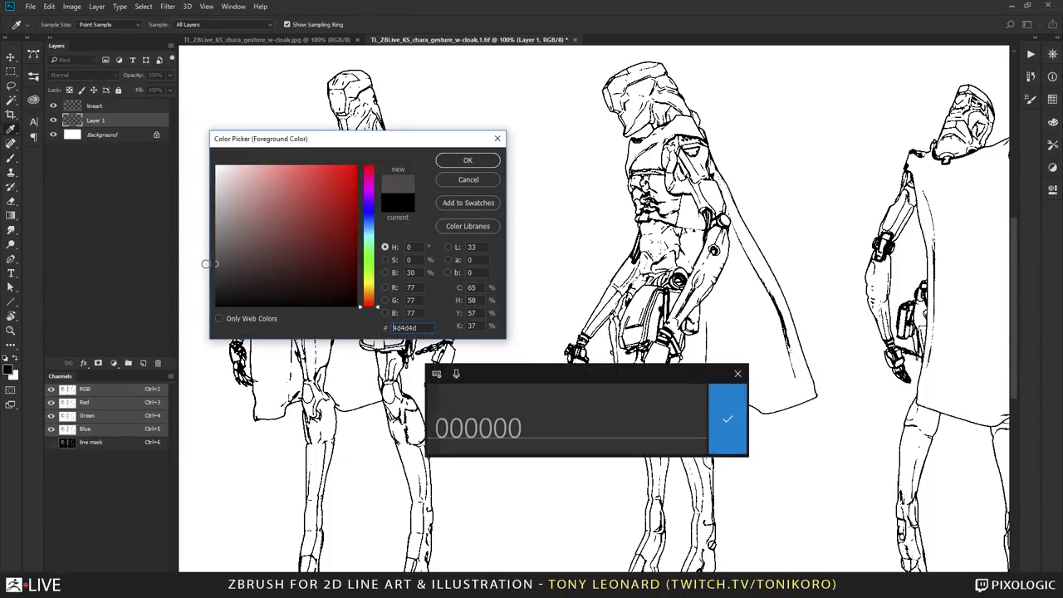
pyautogui.click(465, 161)
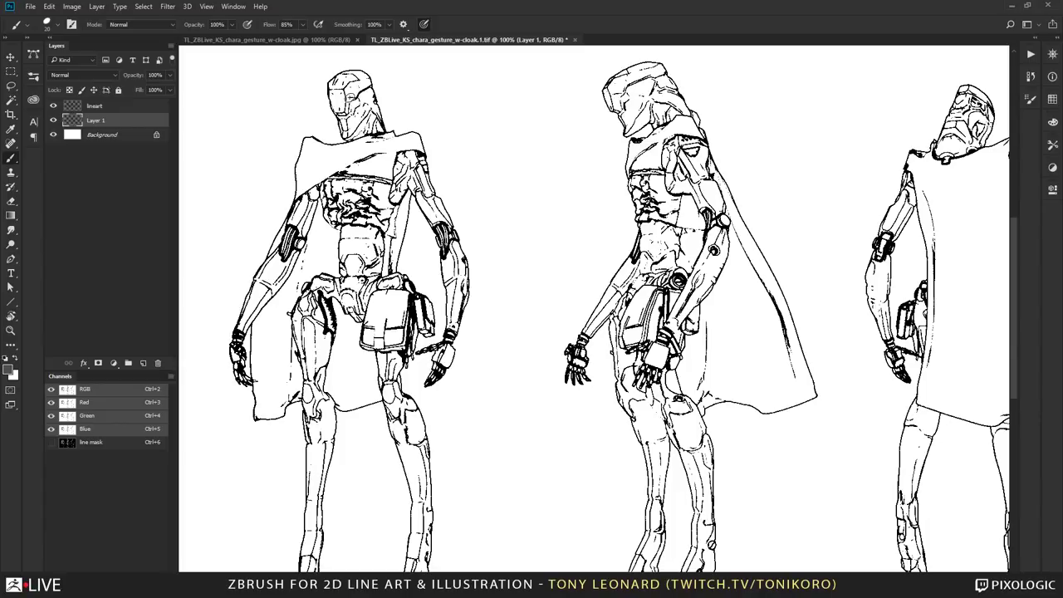
pyautogui.moveTo(350, 106); pyautogui.dragTo(355, 112)
# - Turn off Smoothing for the brush and set its Shape Dynamics Minimum Diameter to 41%
pyautogui.click(1053, 145)
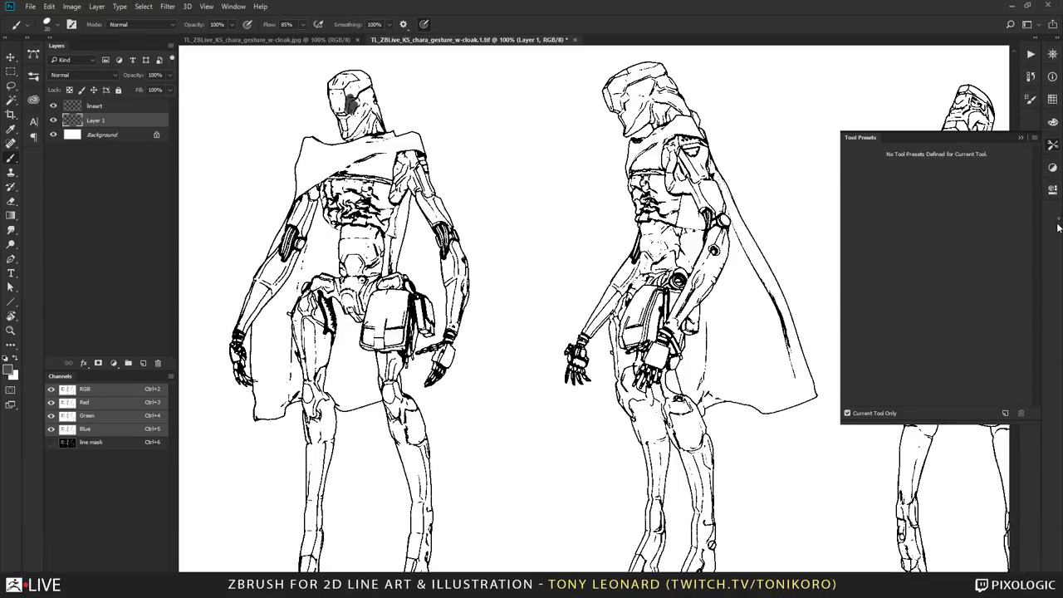
pyautogui.click(1029, 101)
pyautogui.click(1029, 105)
pyautogui.click(1031, 102)
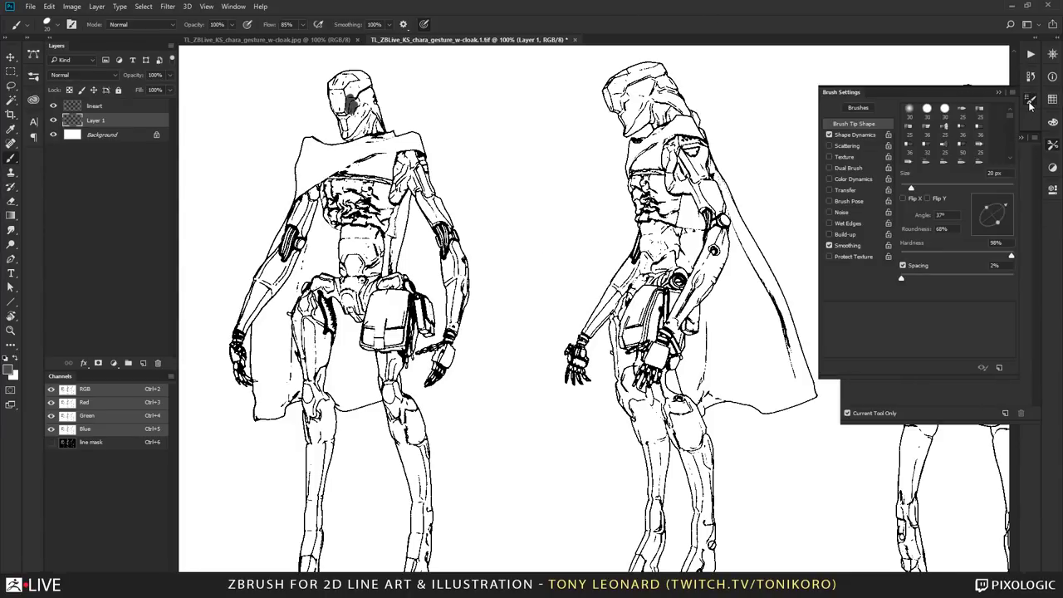
pyautogui.click(829, 246)
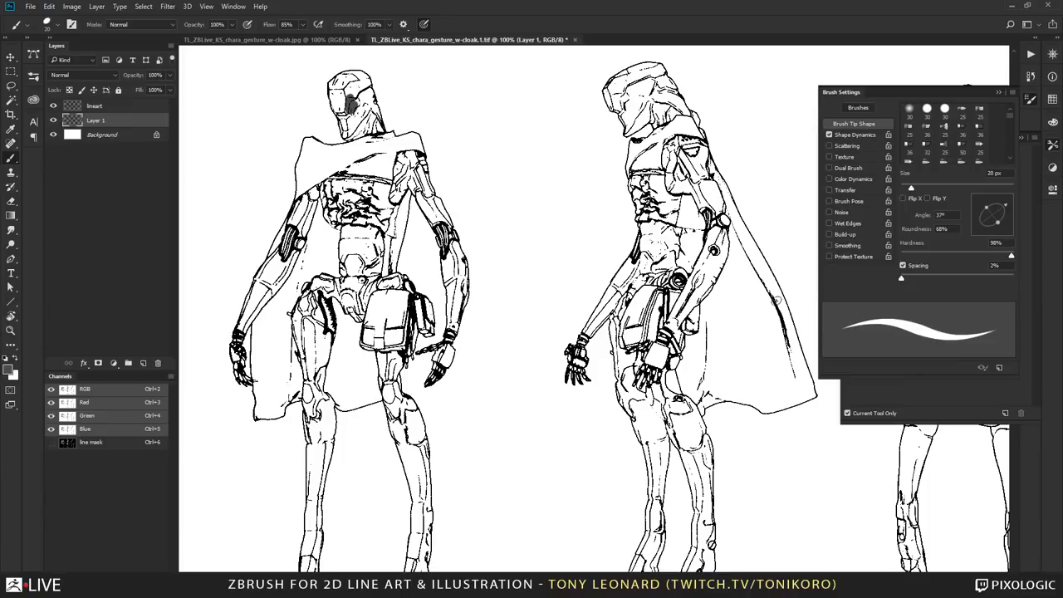
pyautogui.click(866, 137)
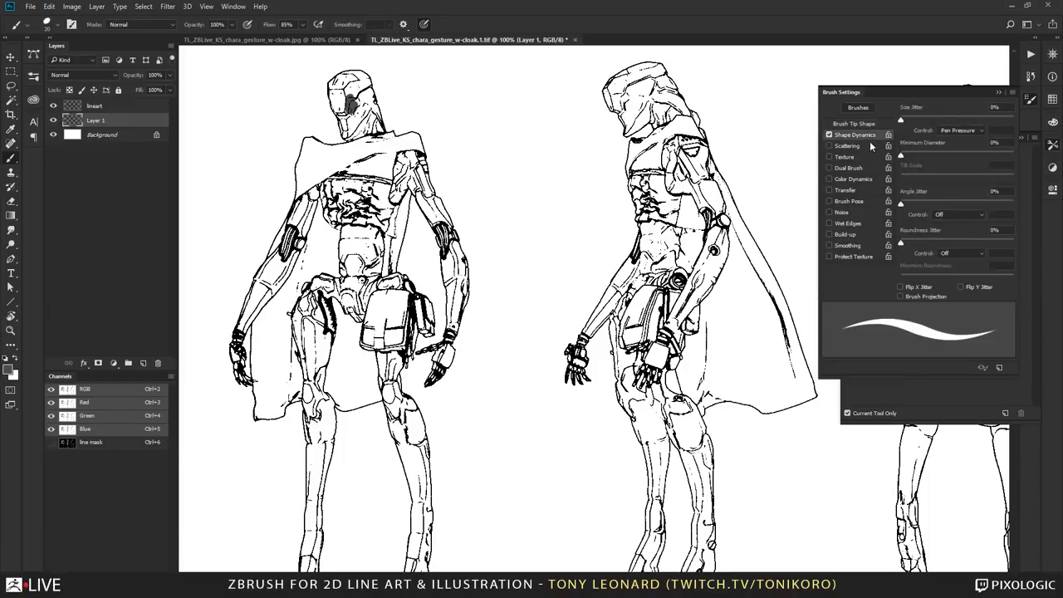
pyautogui.moveTo(914, 153); pyautogui.dragTo(947, 155)
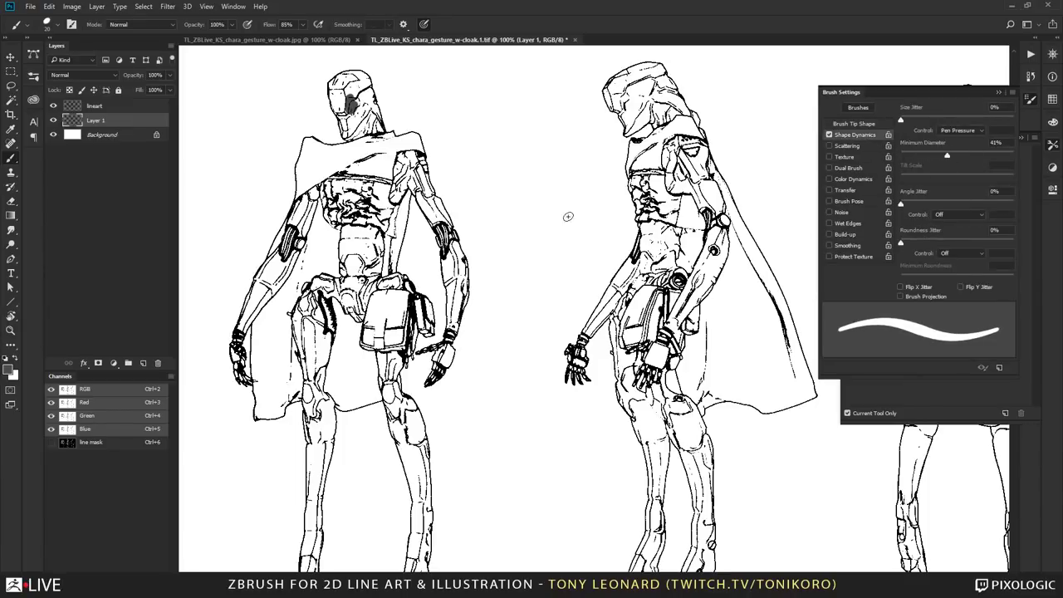
# - Enable Transfer for the brush and set its Angle Jitter control to Pen Pressure
pyautogui.click(829, 190)
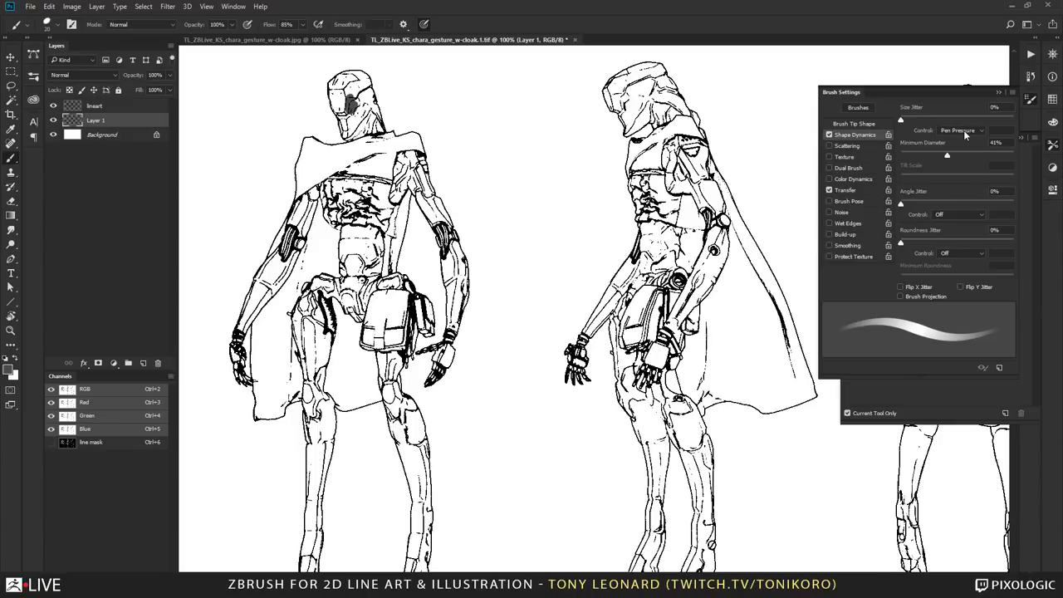
pyautogui.click(960, 215)
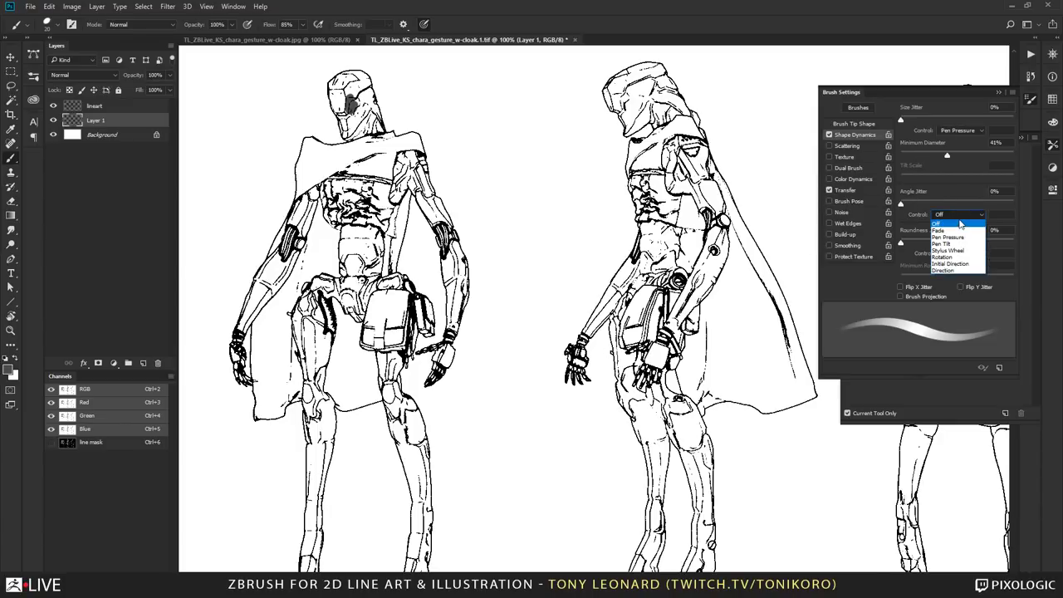
pyautogui.click(950, 238)
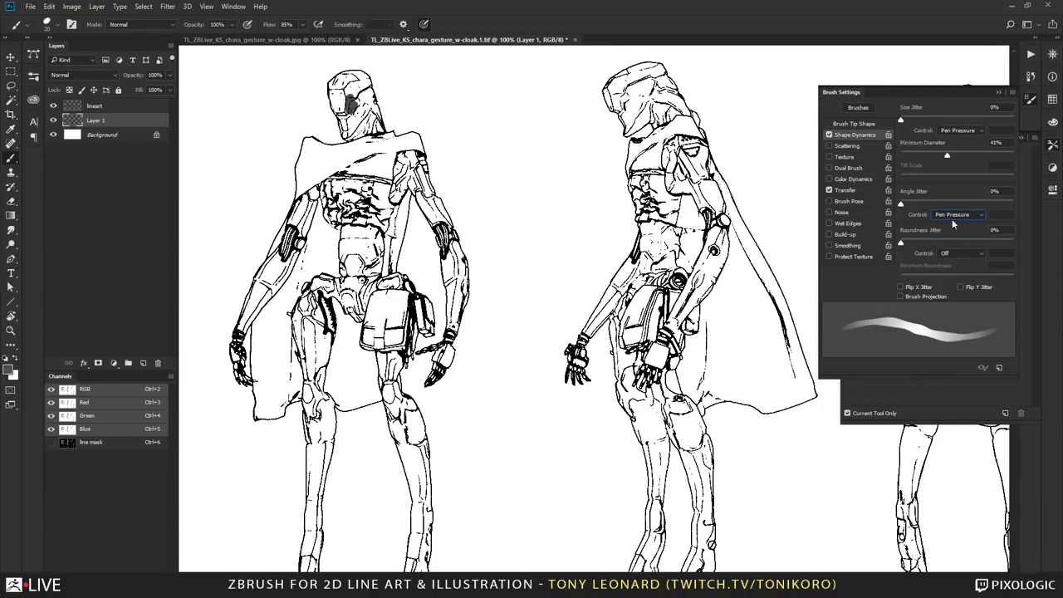
pyautogui.click(952, 218)
pyautogui.click(946, 215)
# - Paint the front figure's helmet, central cloak and upper torso dark gray on Layer 1 beneath the line art
pyautogui.moveTo(355, 86)
pyautogui.mouseDown()
pyautogui.moveTo(349, 111)
pyautogui.moveTo(346, 84)
pyautogui.moveTo(341, 118)
pyautogui.moveTo(336, 93)
pyautogui.moveTo(347, 129)
pyautogui.moveTo(353, 104)
pyautogui.moveTo(357, 137)
pyautogui.moveTo(365, 83)
pyautogui.moveTo(375, 124)
pyautogui.moveTo(382, 91)
pyautogui.mouseUp()
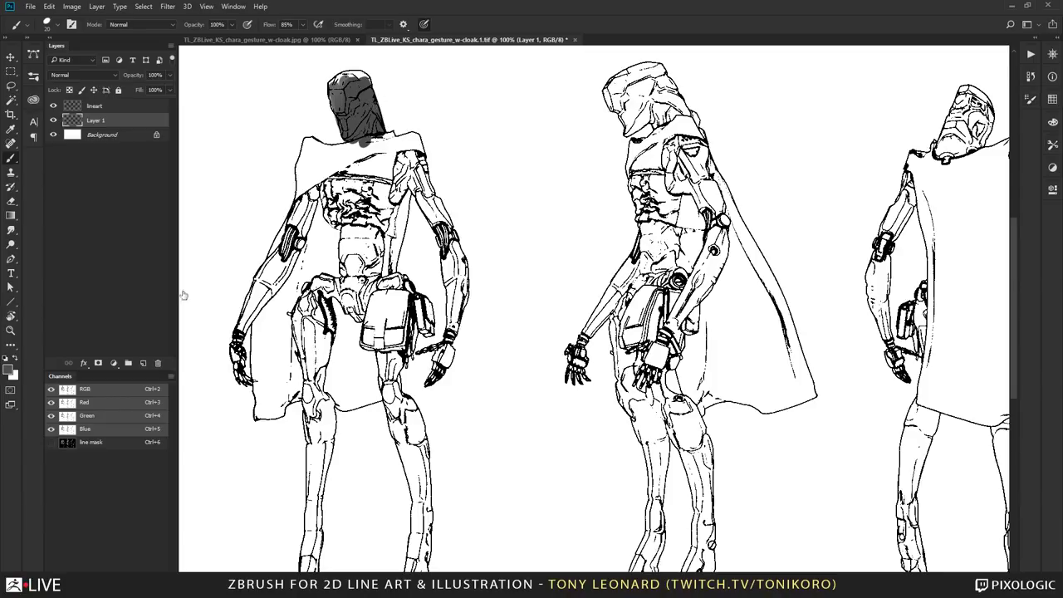
pyautogui.moveTo(362, 141)
pyautogui.mouseDown()
pyautogui.moveTo(321, 209)
pyautogui.moveTo(357, 223)
pyautogui.moveTo(375, 141)
pyautogui.moveTo(395, 166)
pyautogui.moveTo(386, 241)
pyautogui.mouseUp()
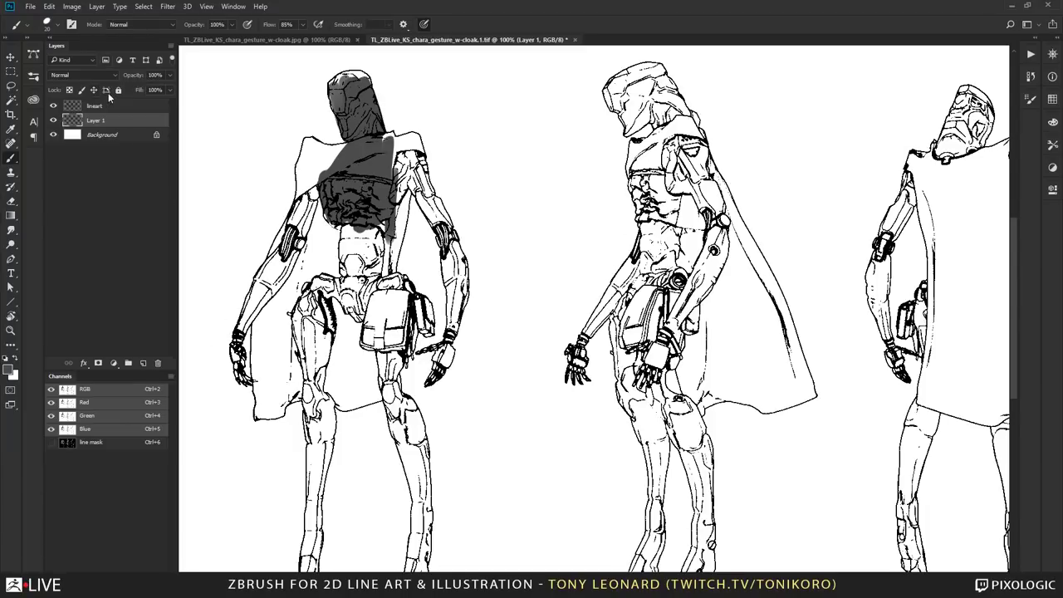
# - Try gray brush strokes over the side figure's torso lines on the lineart layer, undoing the last stroke
pyautogui.hotkey('alt', ']')
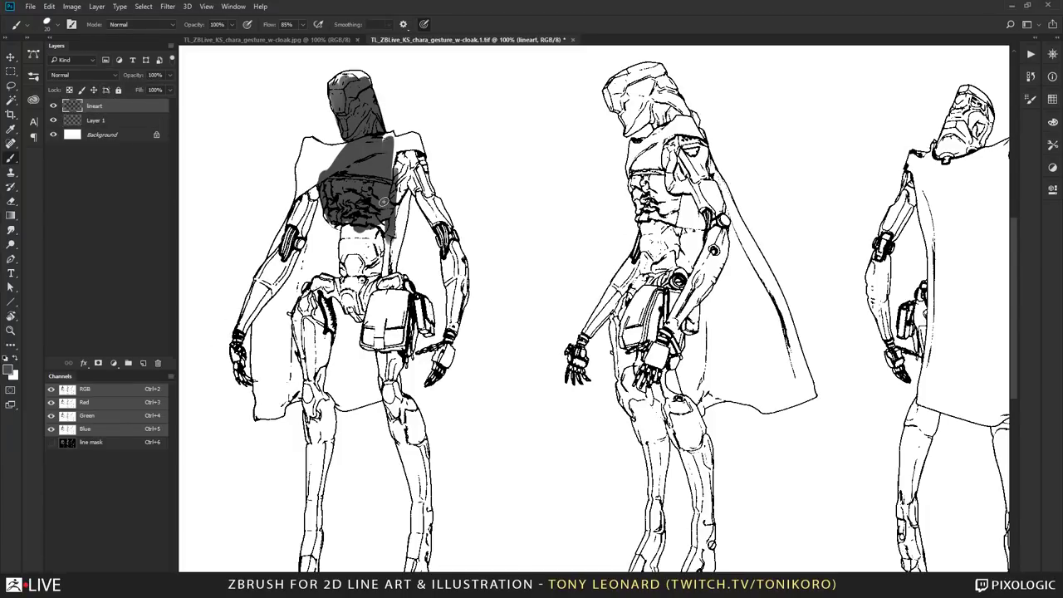
pyautogui.click(119, 90)
pyautogui.press('/')
pyautogui.moveTo(735, 144); pyautogui.dragTo(588, 258)
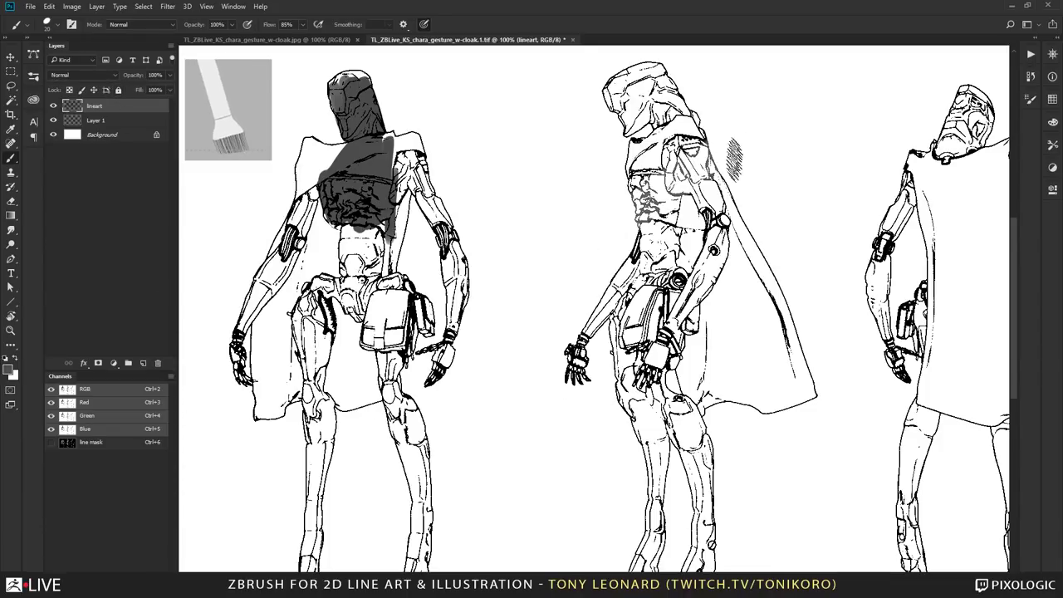
pyautogui.hotkey('ctrl', 'z')
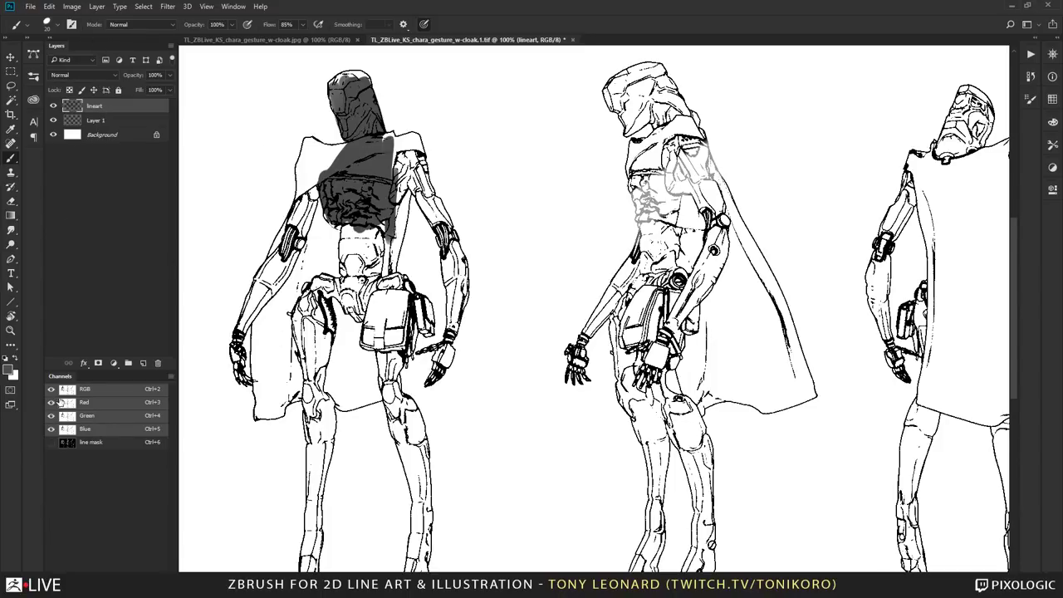
# - Load the line mask channel as a selection with its overlay shown, and set the foreground color to black
pyautogui.click(51, 442)
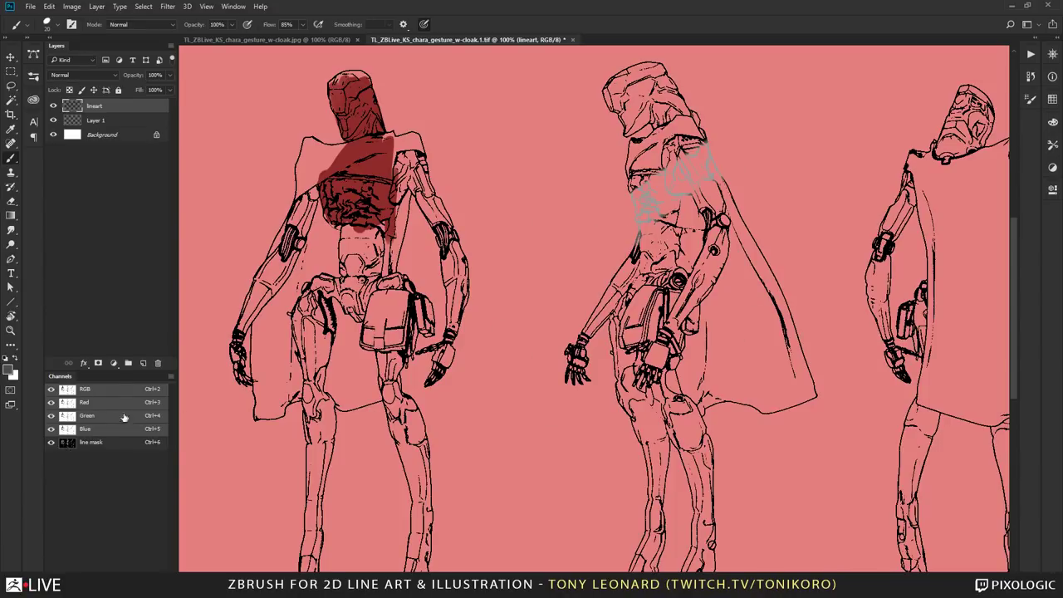
pyautogui.moveTo(93, 446); pyautogui.dragTo(114, 569)
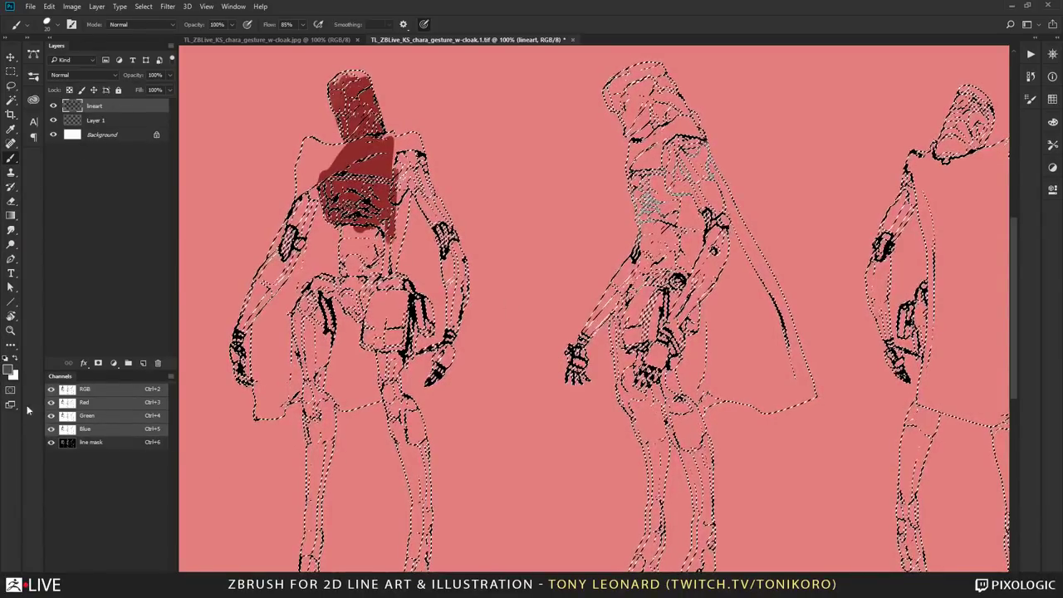
pyautogui.click(10, 370)
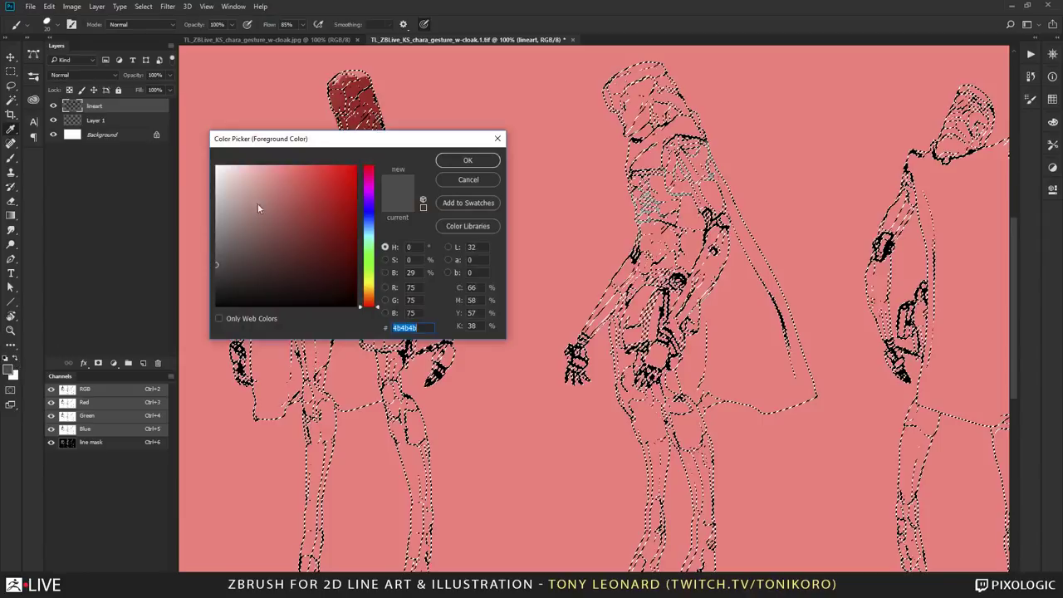
pyautogui.moveTo(308, 220); pyautogui.dragTo(358, 306)
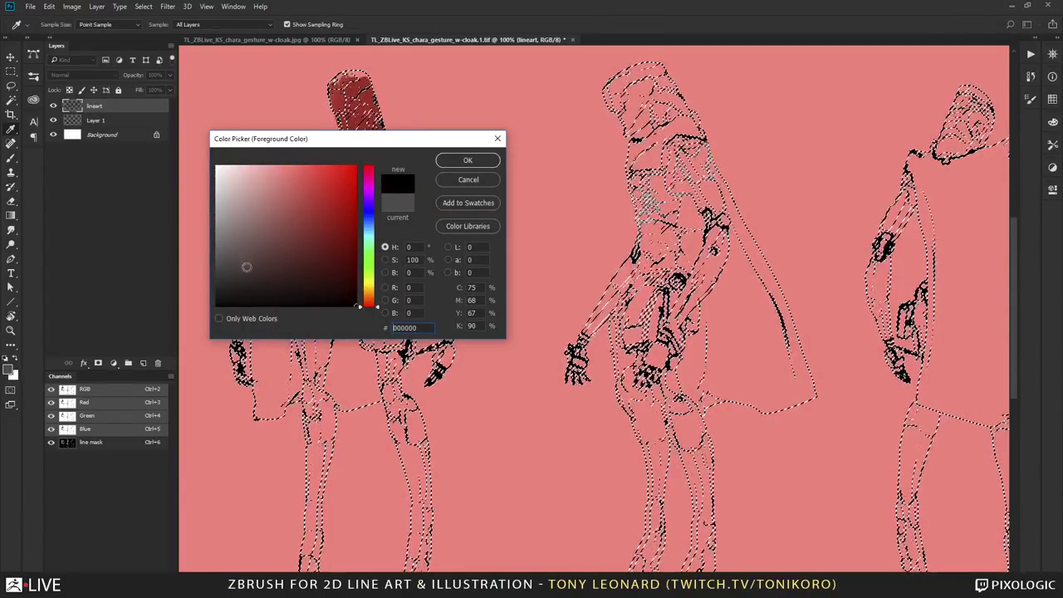
pyautogui.click(218, 305)
pyautogui.click(468, 159)
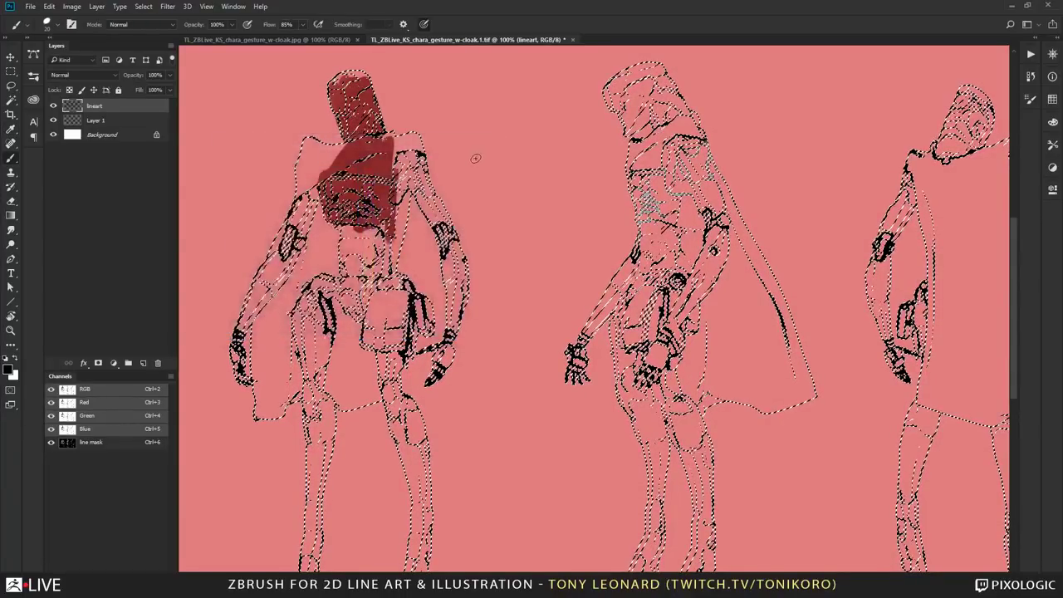
# - Repaint the side figure's grayed torso lines black within the selection, then deselect and hide the line mask overlay
pyautogui.press('b')
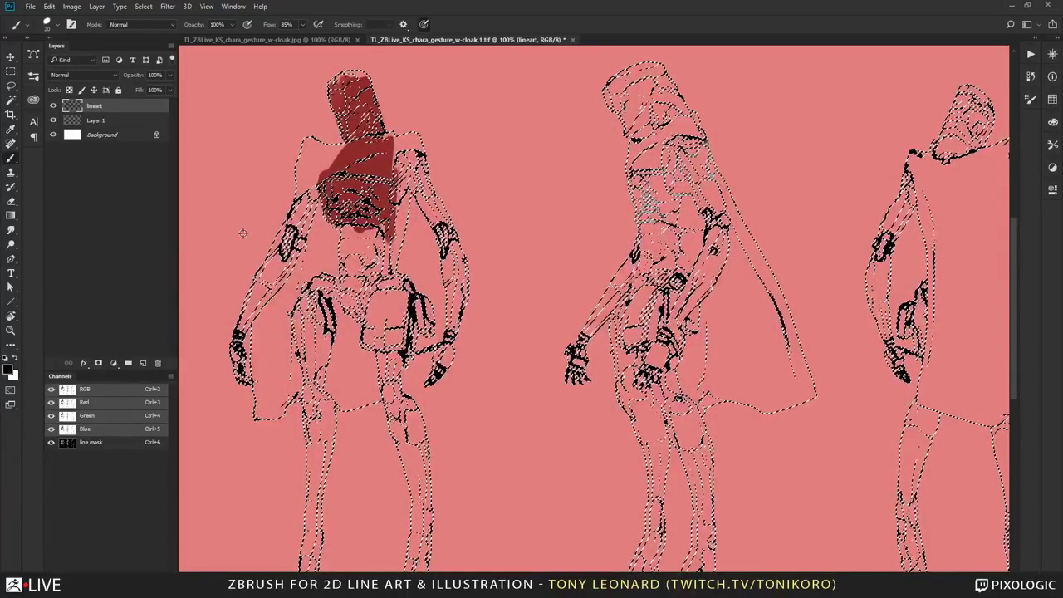
pyautogui.hotkey('ctrl', 'd')
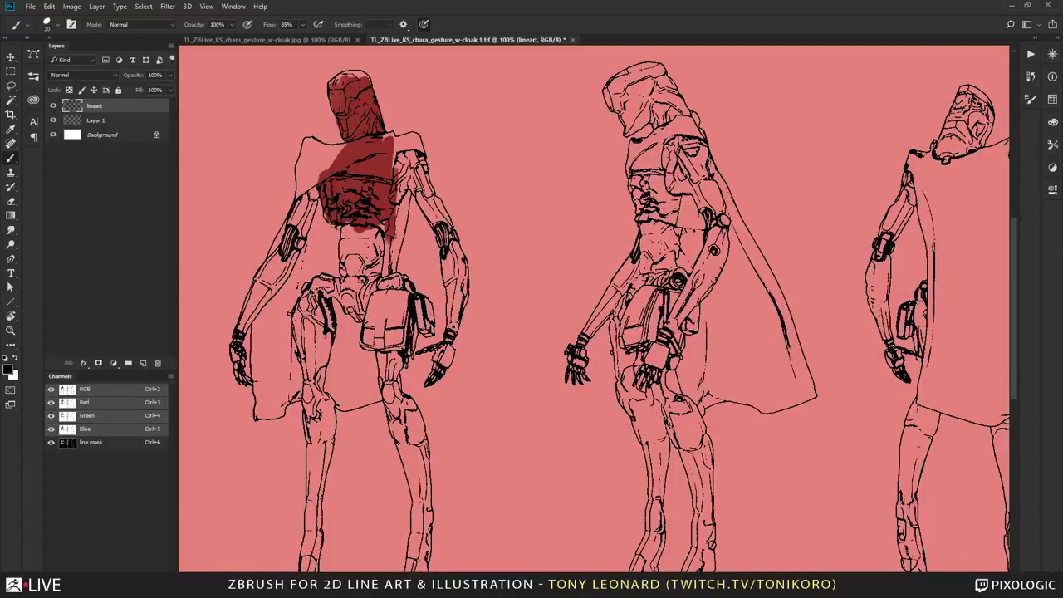
pyautogui.click(51, 441)
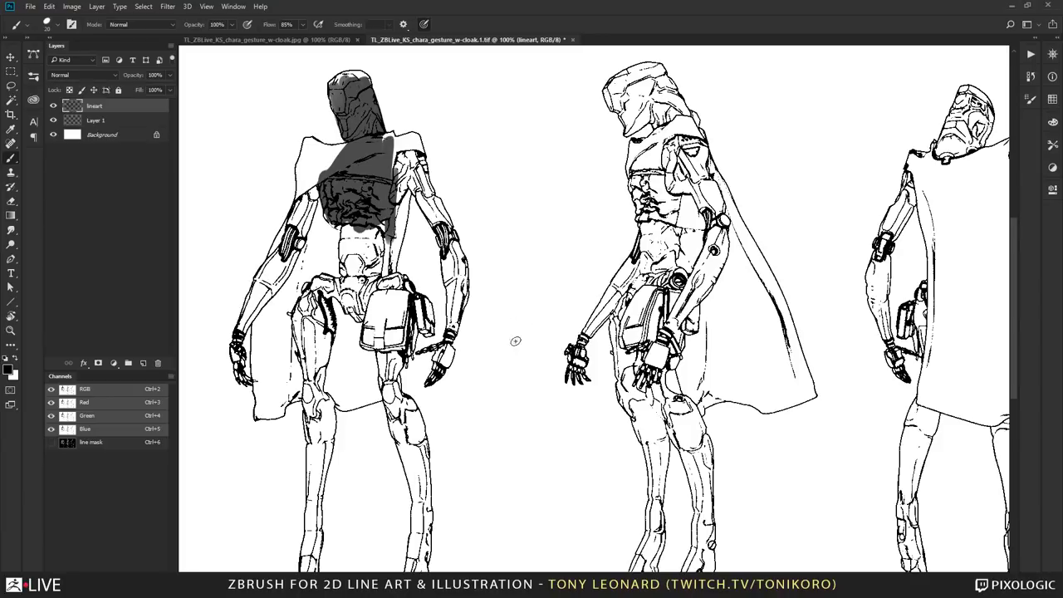
# - Lock the lineart layer completely against edits
pyautogui.click(120, 89)
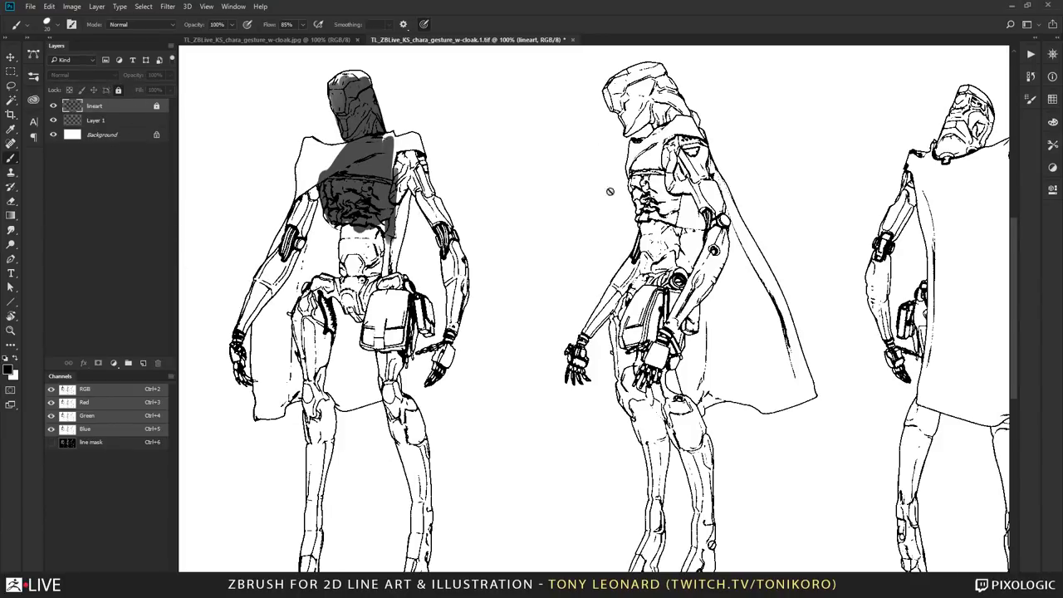
pyautogui.press('z')
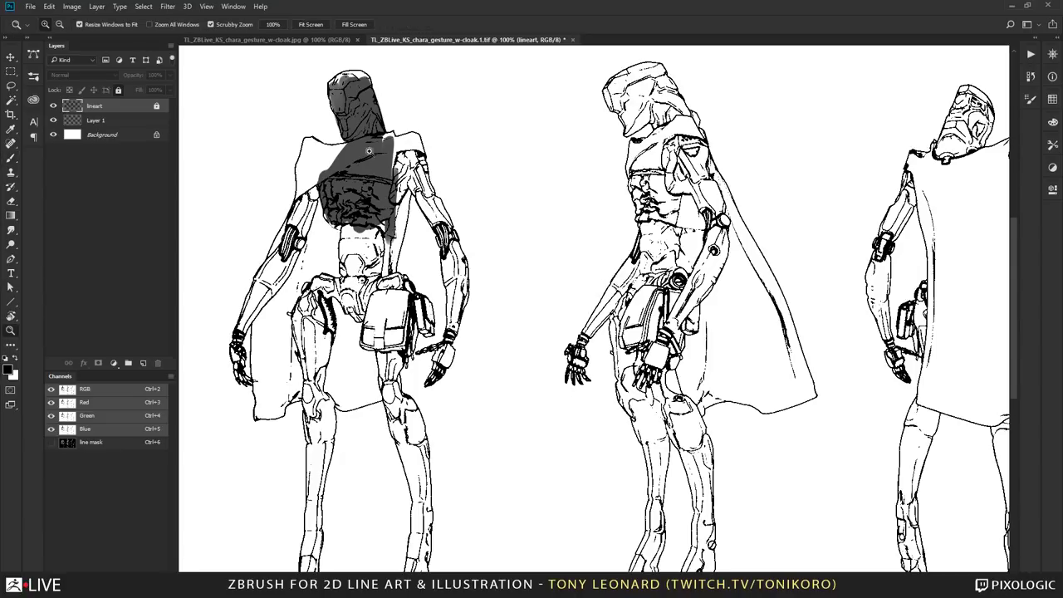
pyautogui.click(371, 110)
pyautogui.scroll(-3, 573, 249)
pyautogui.moveTo(588, 221); pyautogui.dragTo(564, 167)
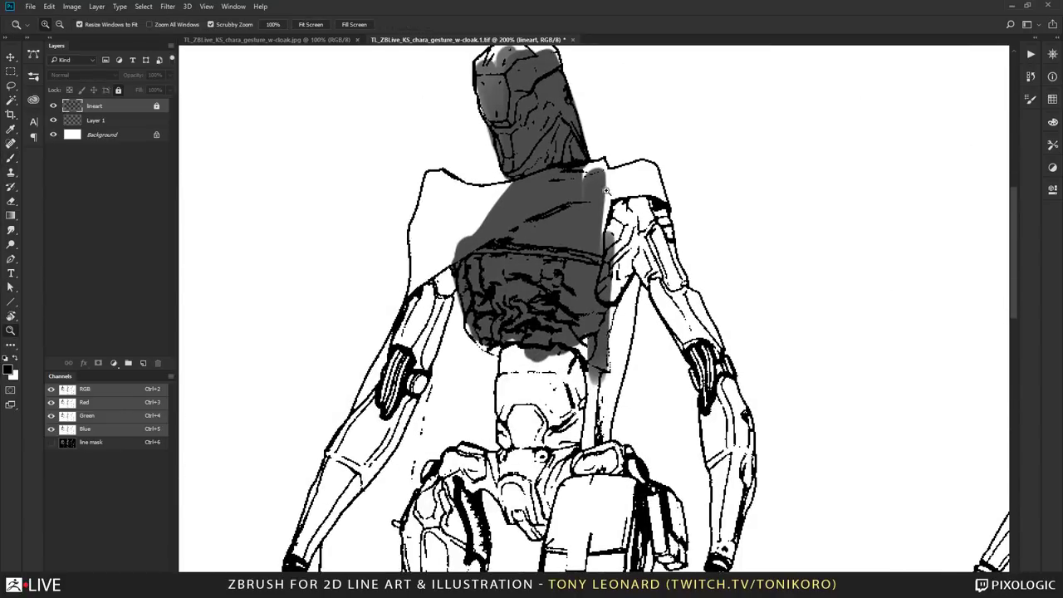
pyautogui.press('b')
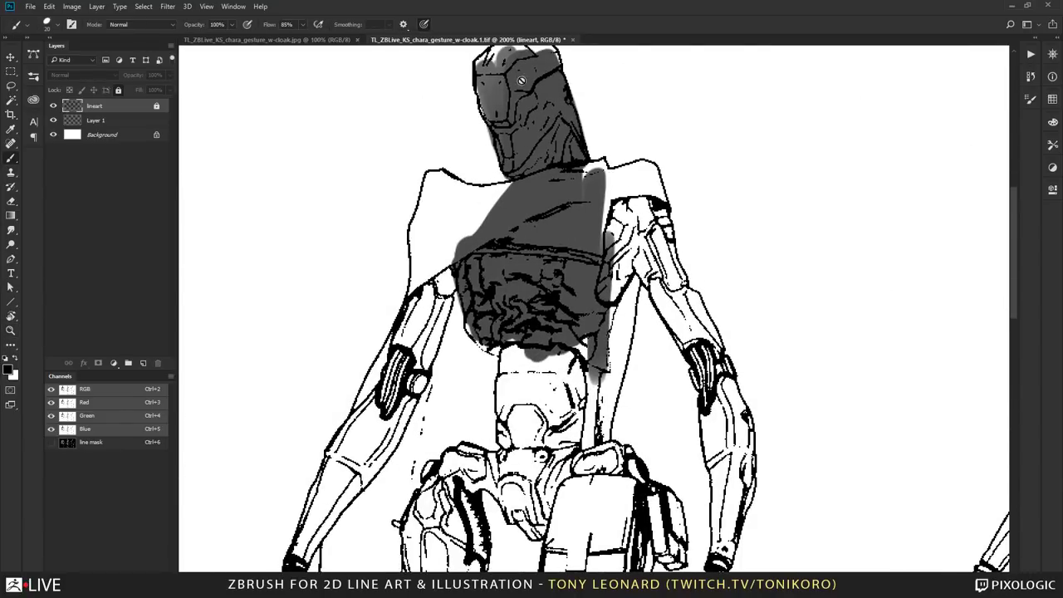
pyautogui.moveTo(659, 254); pyautogui.dragTo(552, 219)
pyautogui.moveTo(584, 299); pyautogui.dragTo(515, 275)
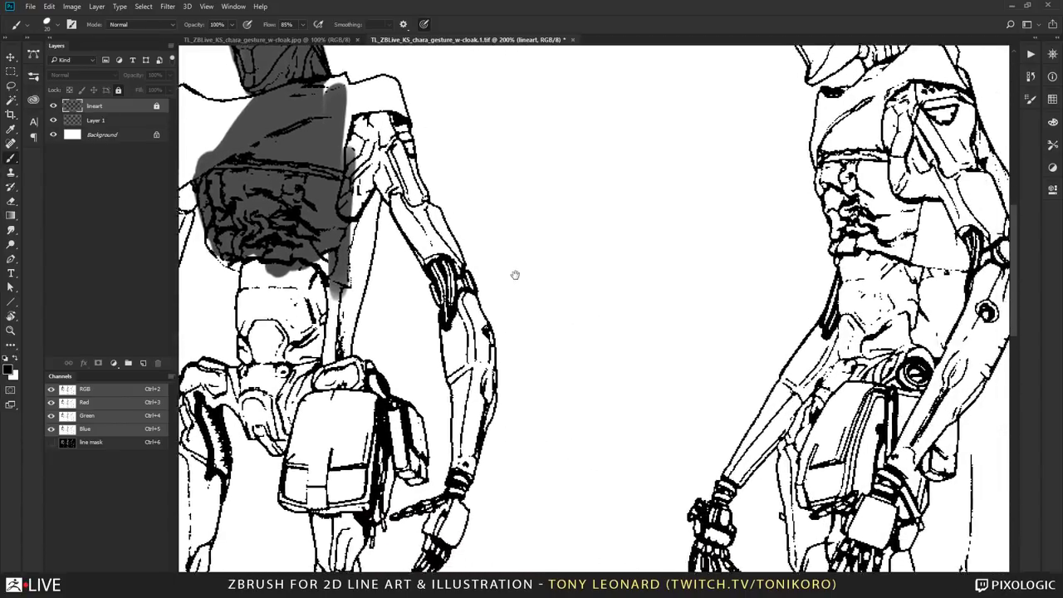
# - Hide Layer 1 but keep the lineart layer shown, unlocked and with its opacity lowered to 24%
pyautogui.click(53, 106)
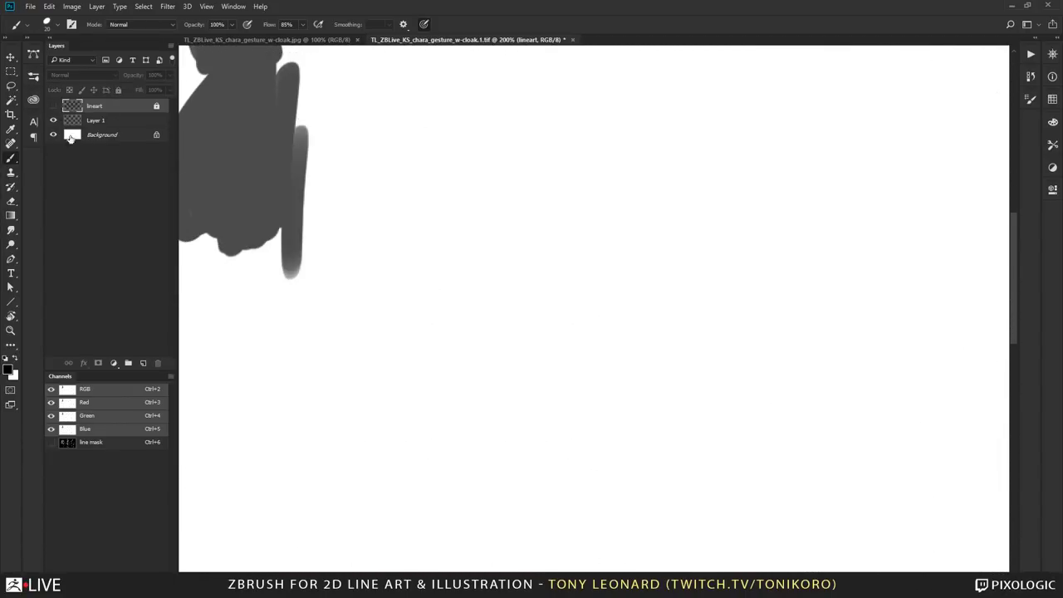
pyautogui.click(53, 121)
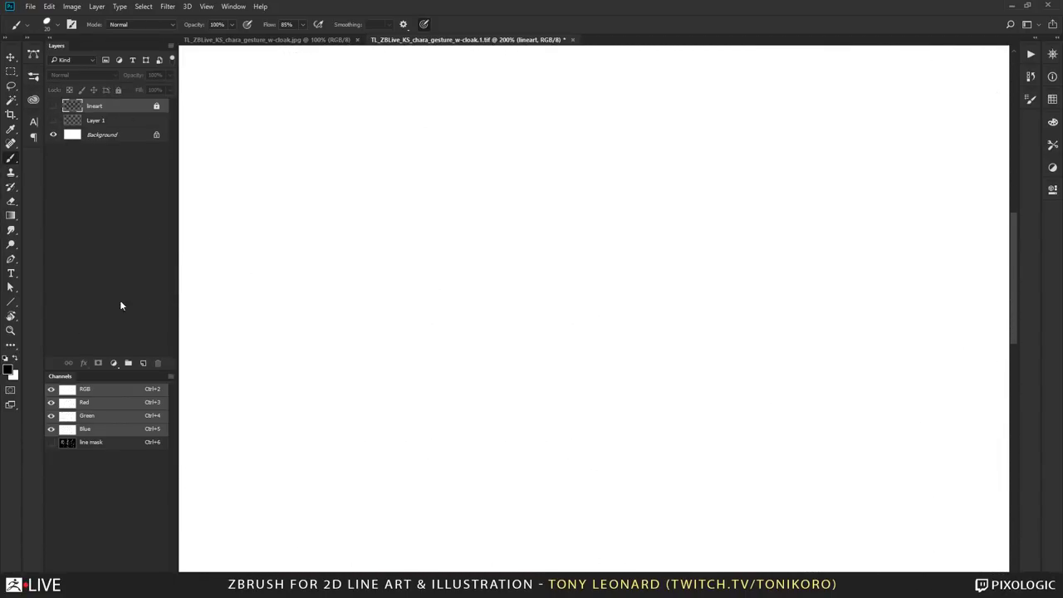
pyautogui.click(53, 105)
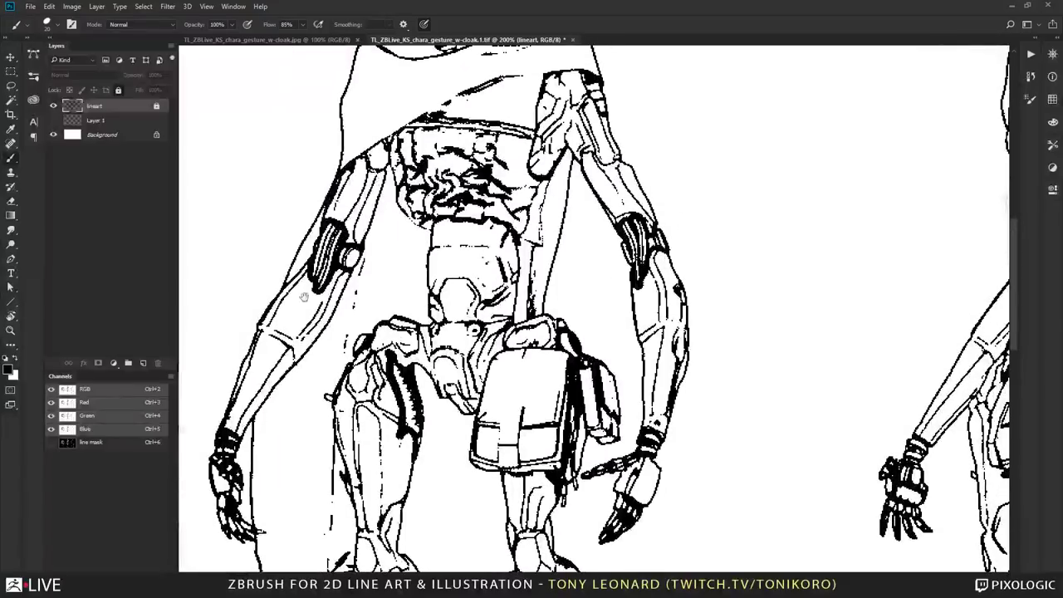
pyautogui.click(103, 105)
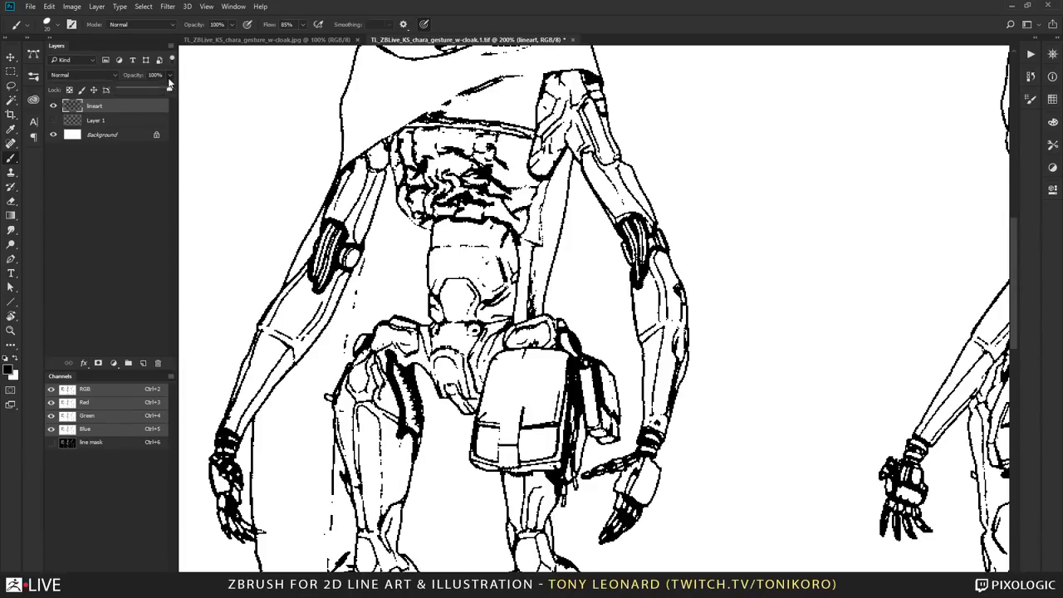
pyautogui.moveTo(131, 91); pyautogui.dragTo(130, 92)
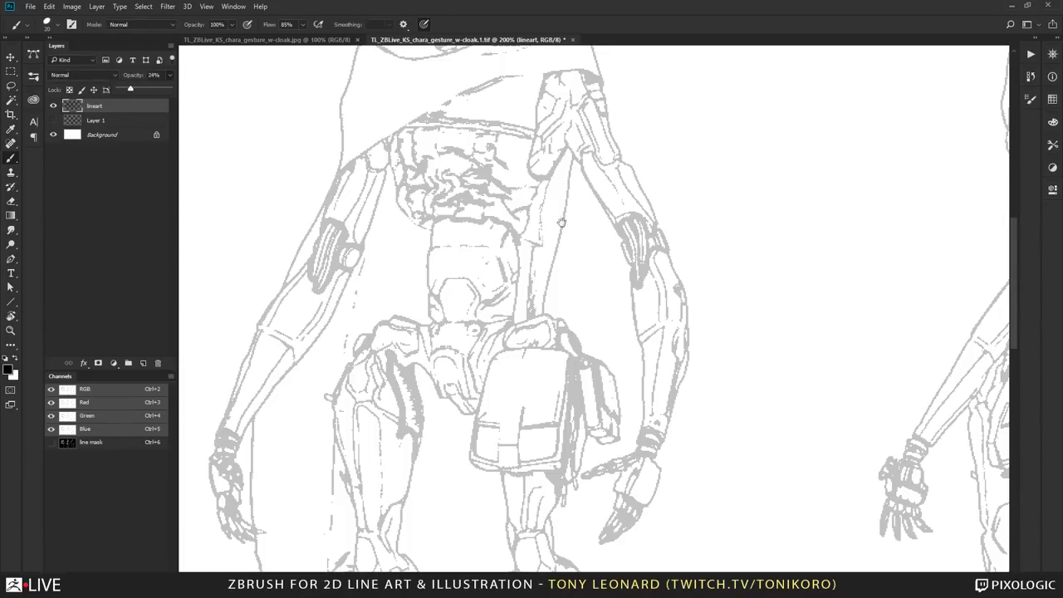
# - Reduce the brush to 4 px and sketch a tall pointed crest and rear fins around the front figure's helmet
pyautogui.moveTo(486, 177); pyautogui.dragTo(551, 369)
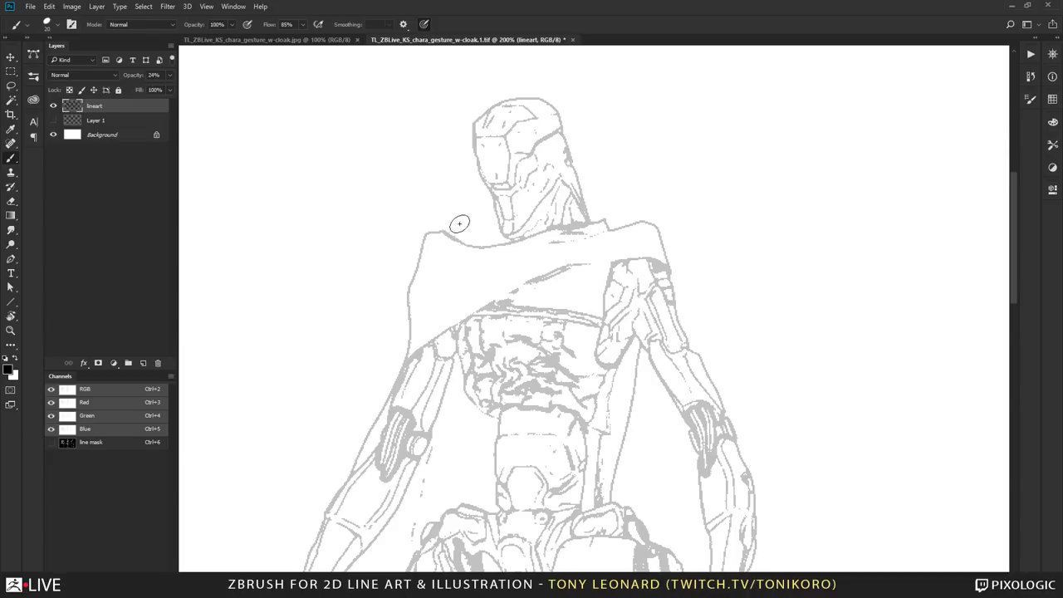
pyautogui.press('[')
pyautogui.moveTo(575, 157); pyautogui.dragTo(550, 249)
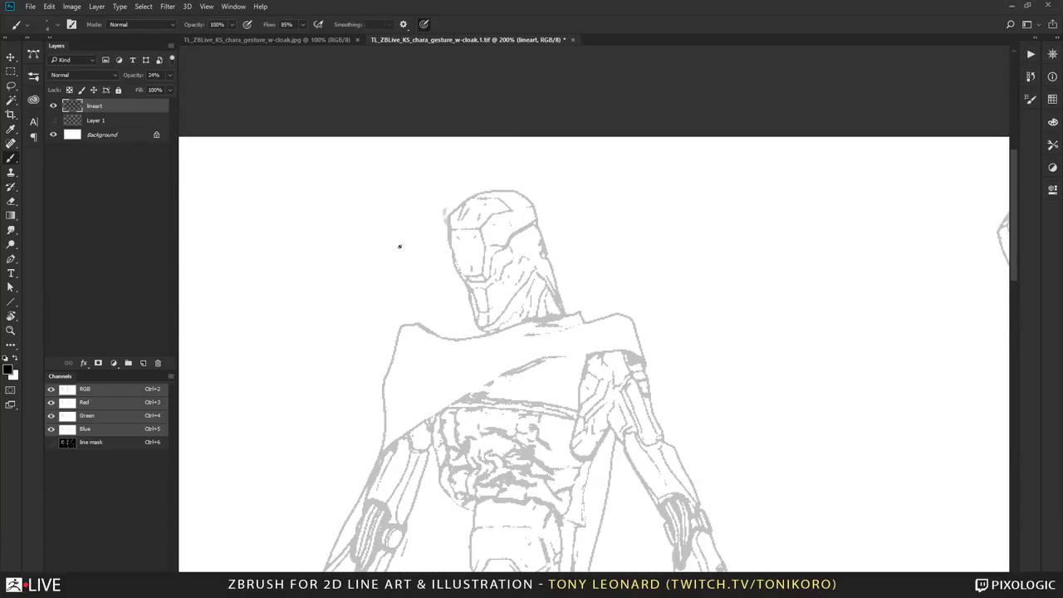
pyautogui.moveTo(452, 151); pyautogui.dragTo(446, 200)
pyautogui.moveTo(445, 155)
pyautogui.mouseDown()
pyautogui.moveTo(471, 147)
pyautogui.moveTo(567, 212)
pyautogui.mouseUp()
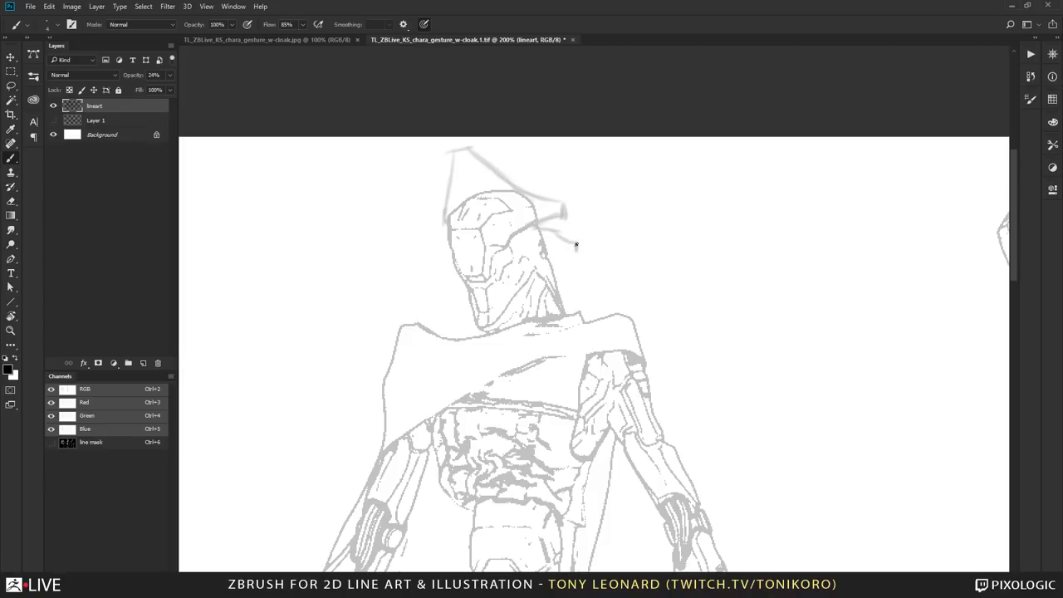
pyautogui.moveTo(576, 245); pyautogui.dragTo(551, 274)
# - Sketch a small bump beside the front figure's face and raised guards over both shoulders on the lineart layer
pyautogui.moveTo(441, 252)
pyautogui.mouseDown()
pyautogui.moveTo(462, 277)
pyautogui.moveTo(445, 326)
pyautogui.mouseUp()
pyautogui.moveTo(381, 281)
pyautogui.mouseDown()
pyautogui.moveTo(412, 288)
pyautogui.moveTo(418, 314)
pyautogui.moveTo(389, 367)
pyautogui.moveTo(418, 287)
pyautogui.moveTo(447, 285)
pyautogui.mouseUp()
pyautogui.moveTo(446, 287); pyautogui.dragTo(447, 312)
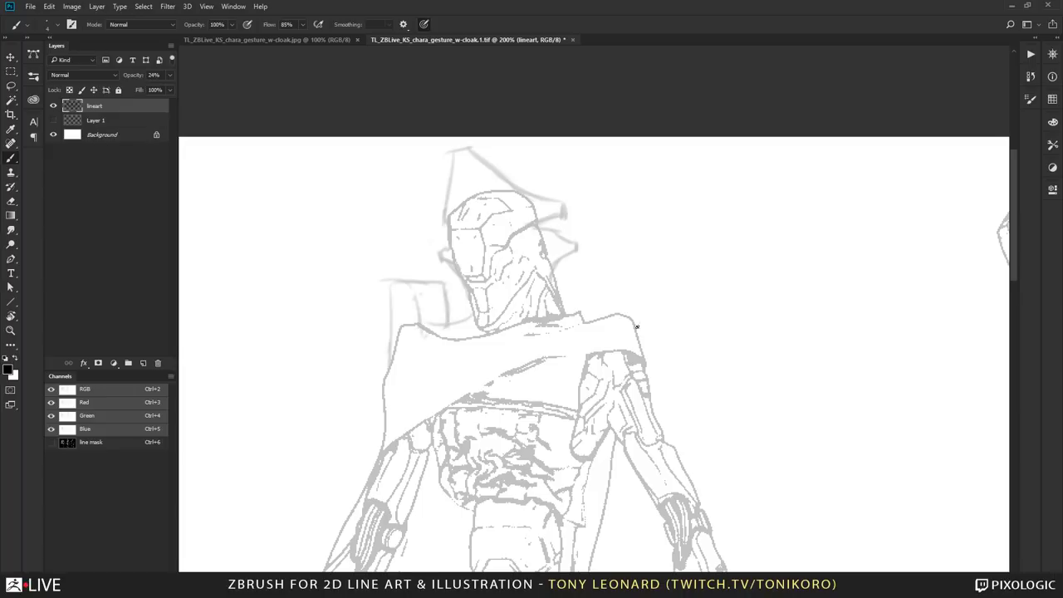
pyautogui.moveTo(612, 317); pyautogui.dragTo(570, 327)
pyautogui.moveTo(600, 278); pyautogui.dragTo(598, 316)
pyautogui.moveTo(619, 277)
pyautogui.mouseDown()
pyautogui.moveTo(618, 316)
pyautogui.moveTo(637, 267)
pyautogui.moveTo(659, 292)
pyautogui.moveTo(644, 413)
pyautogui.moveTo(648, 307)
pyautogui.mouseUp()
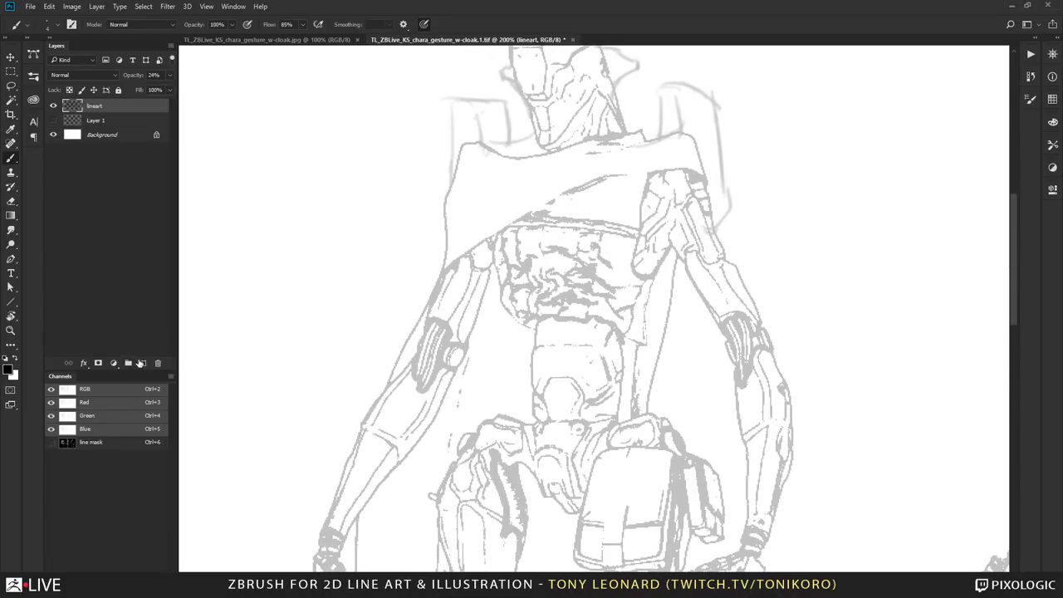
# - Add a new empty layer above the lineart layer for redrawing over the faded sketch
pyautogui.click(141, 363)
pyautogui.moveTo(523, 187); pyautogui.dragTo(502, 267)
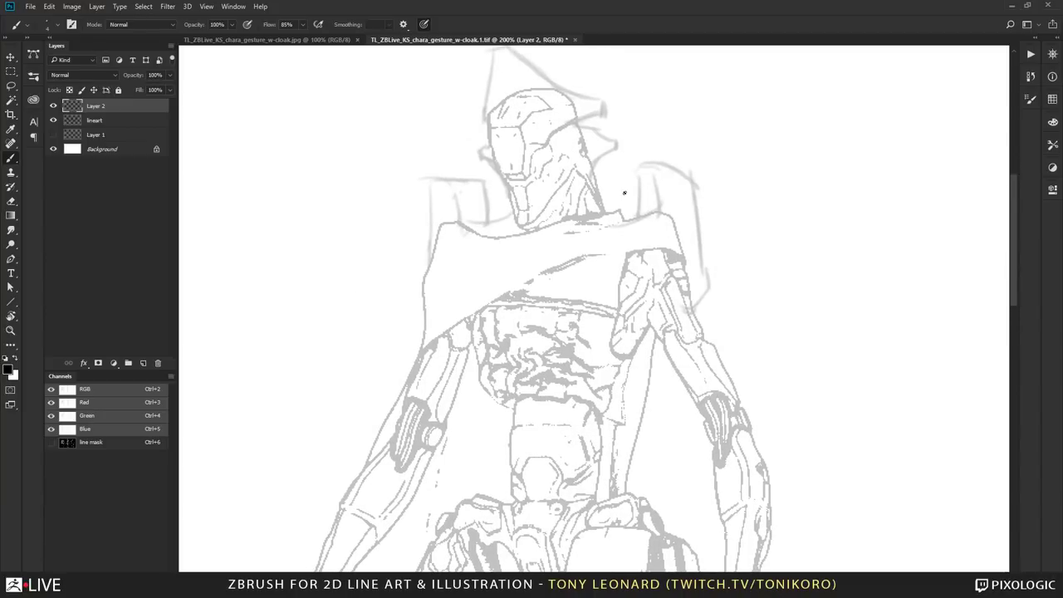
pyautogui.moveTo(532, 197); pyautogui.dragTo(561, 207)
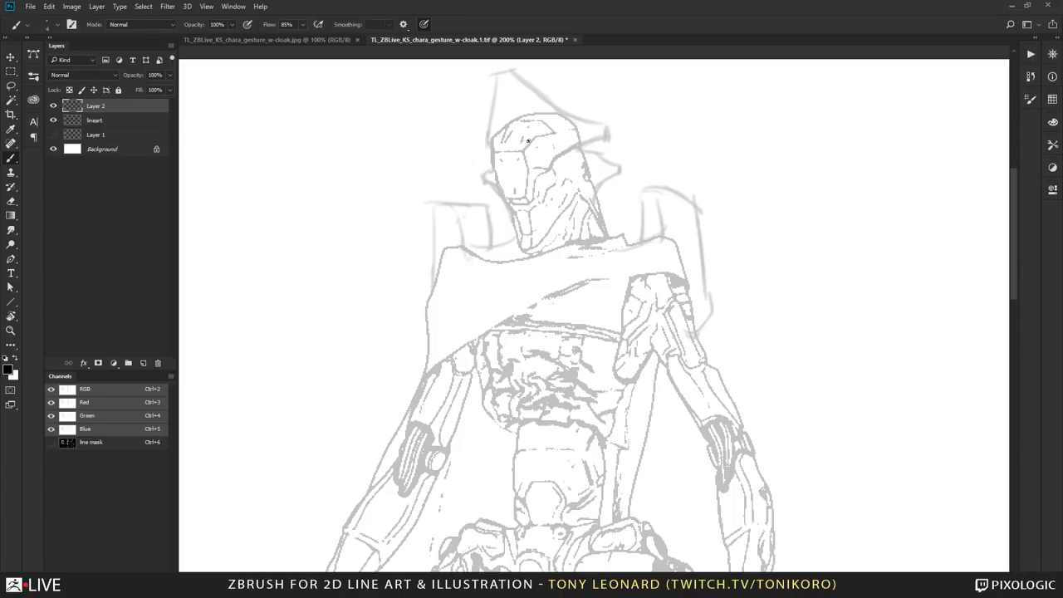
pyautogui.moveTo(540, 164); pyautogui.dragTo(529, 243)
pyautogui.moveTo(560, 345)
pyautogui.mouseDown()
pyautogui.moveTo(560, 315)
pyautogui.moveTo(562, 324)
pyautogui.mouseUp()
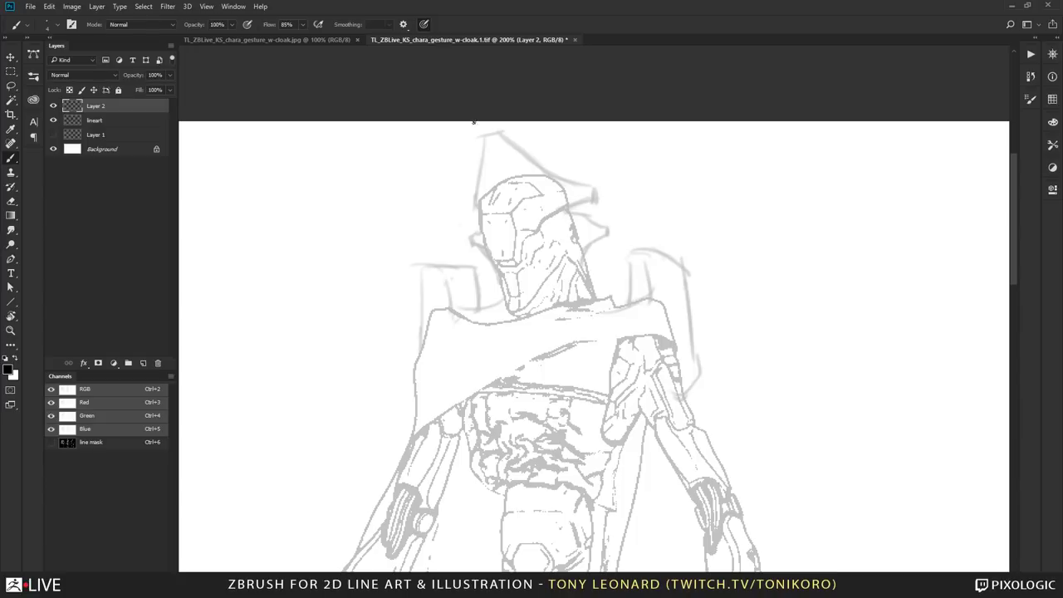
# - Stroke the crest's front edge on Layer 2, then switch to a 4 px Hard Round Pressure Size brush with a flattened, tilted tip
pyautogui.moveTo(474, 131); pyautogui.dragTo(486, 238)
pyautogui.moveTo(481, 185); pyautogui.dragTo(488, 248)
pyautogui.rightClick(413, 212)
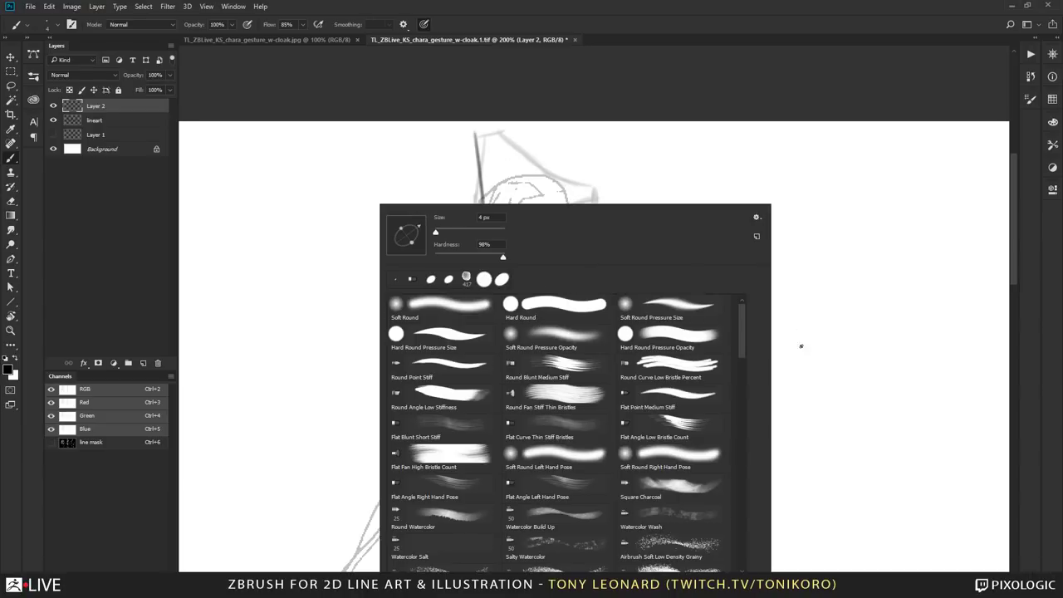
pyautogui.click(441, 334)
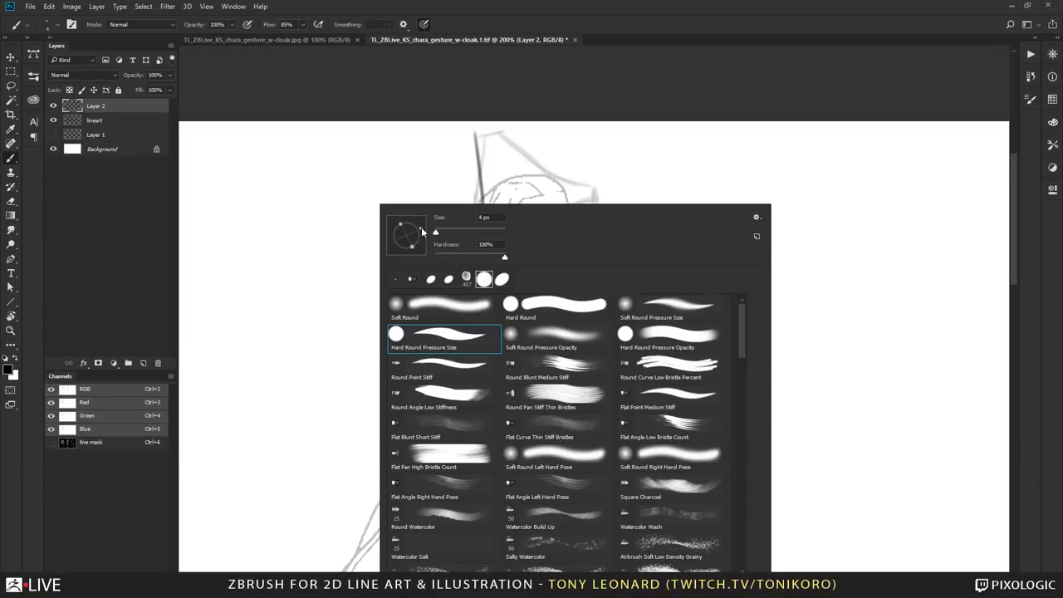
pyautogui.moveTo(421, 230); pyautogui.dragTo(406, 235)
pyautogui.click(450, 179)
# - Lower Layer 2's opacity to 46% and add a new empty layer above it for cleaner linework
pyautogui.press('z')
pyautogui.click(487, 196)
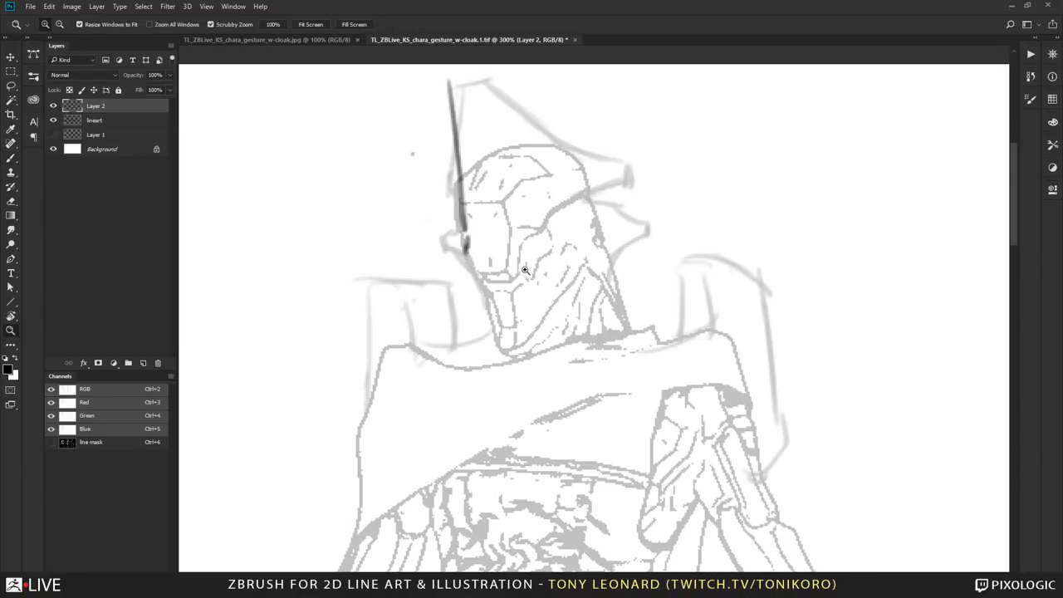
pyautogui.click(524, 270)
pyautogui.moveTo(547, 253); pyautogui.dragTo(545, 373)
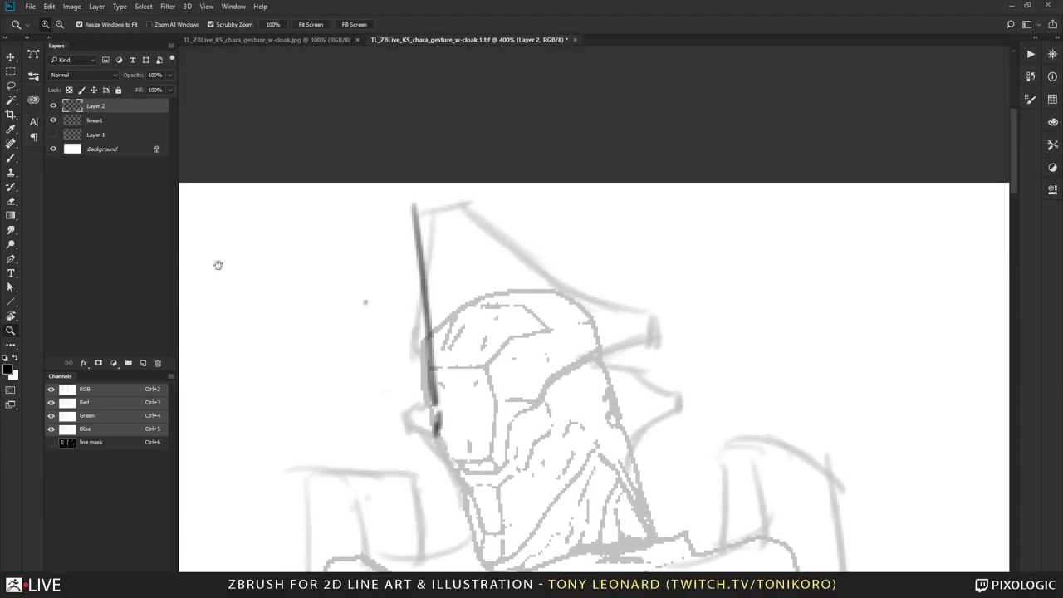
pyautogui.moveTo(218, 264); pyautogui.dragTo(230, 246)
pyautogui.click(170, 75)
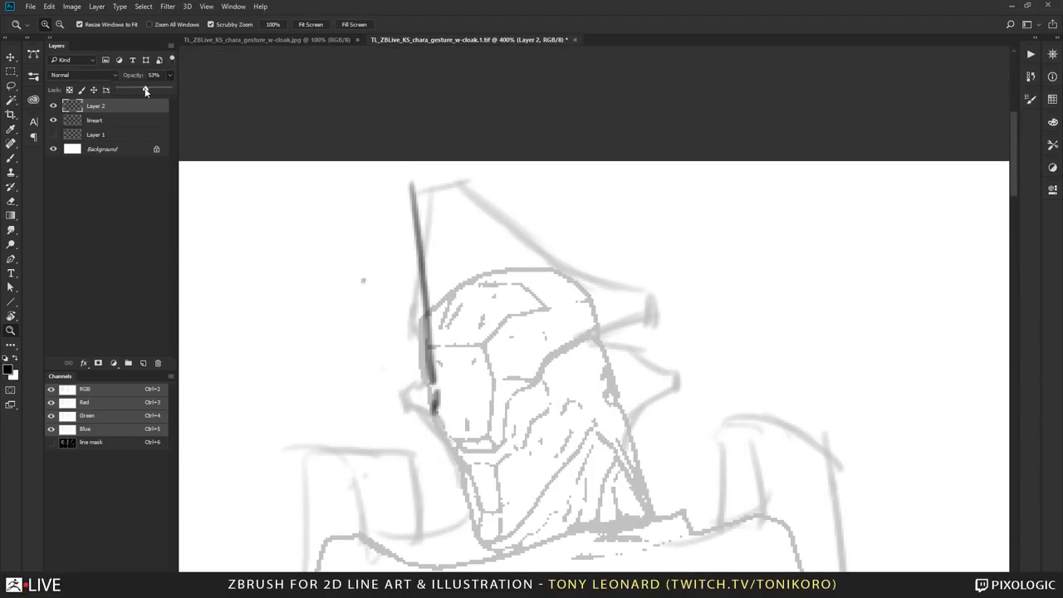
pyautogui.moveTo(145, 90); pyautogui.dragTo(141, 90)
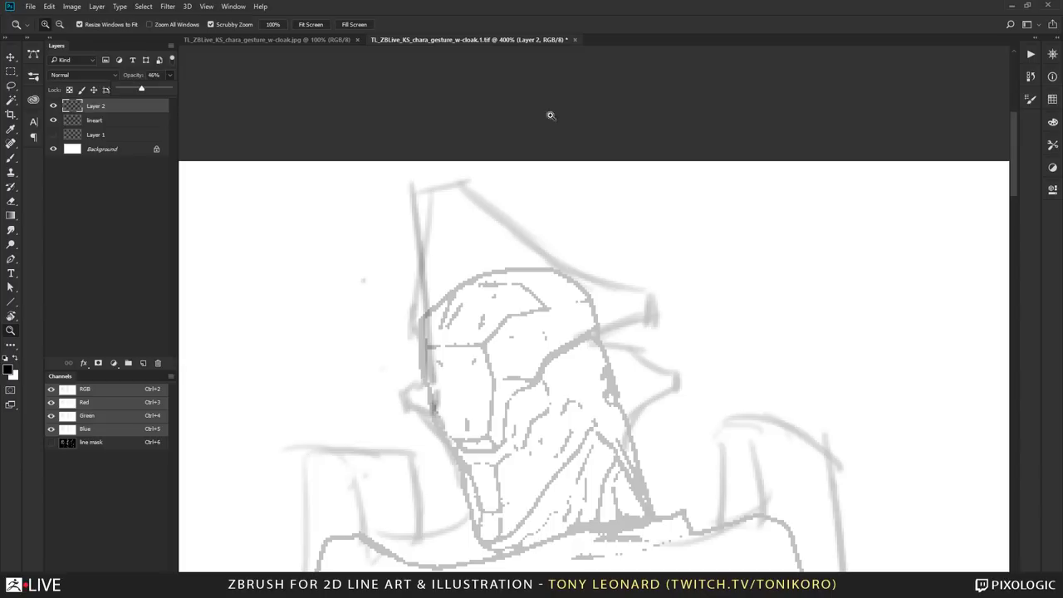
pyautogui.click(142, 364)
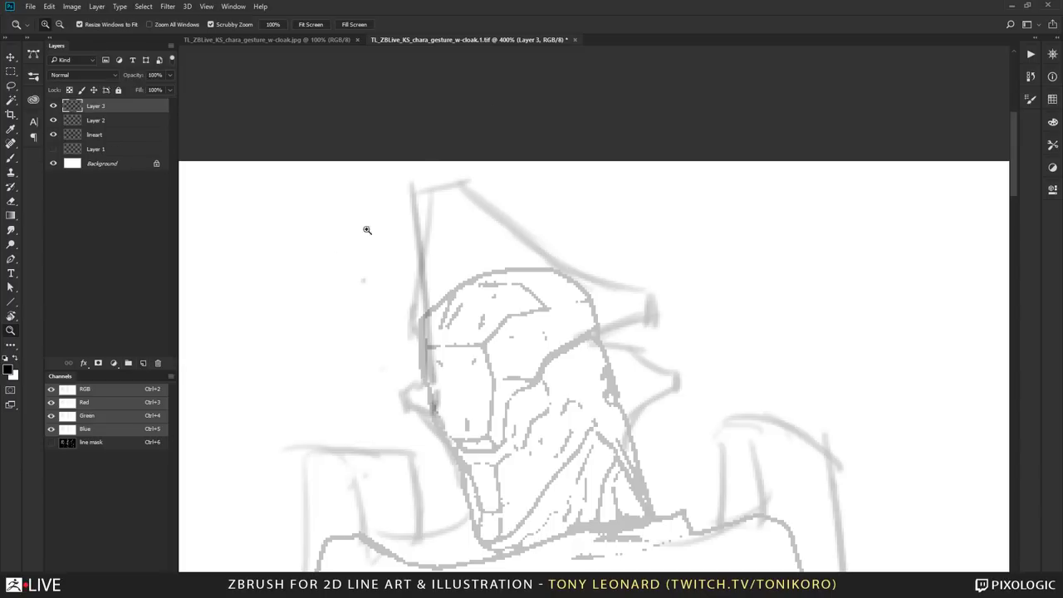
# - Ink the front figure's stepped lower helmet edge from the rear fin to the cheek, the face front and the lower visor edge
pyautogui.press('b')
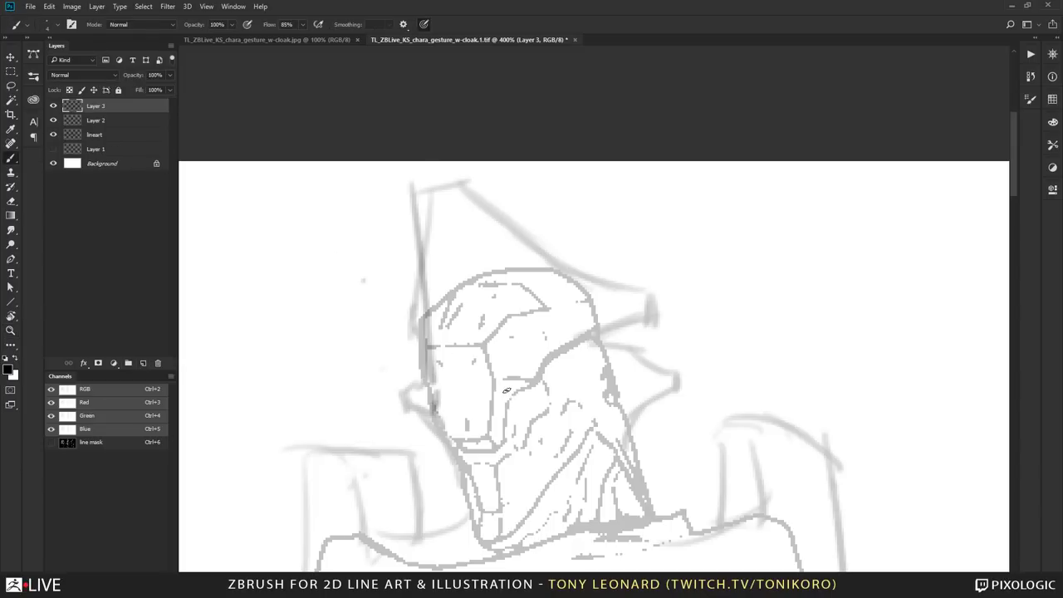
pyautogui.moveTo(508, 397)
pyautogui.mouseDown()
pyautogui.moveTo(576, 332)
pyautogui.moveTo(656, 317)
pyautogui.mouseUp()
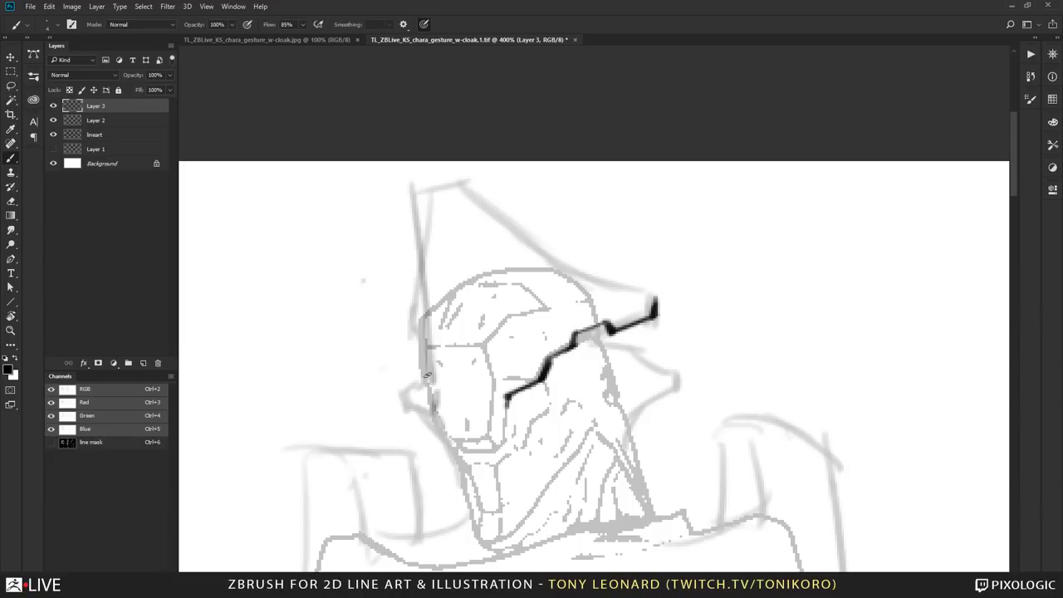
pyautogui.moveTo(410, 327); pyautogui.dragTo(440, 428)
pyautogui.moveTo(491, 481); pyautogui.dragTo(467, 333)
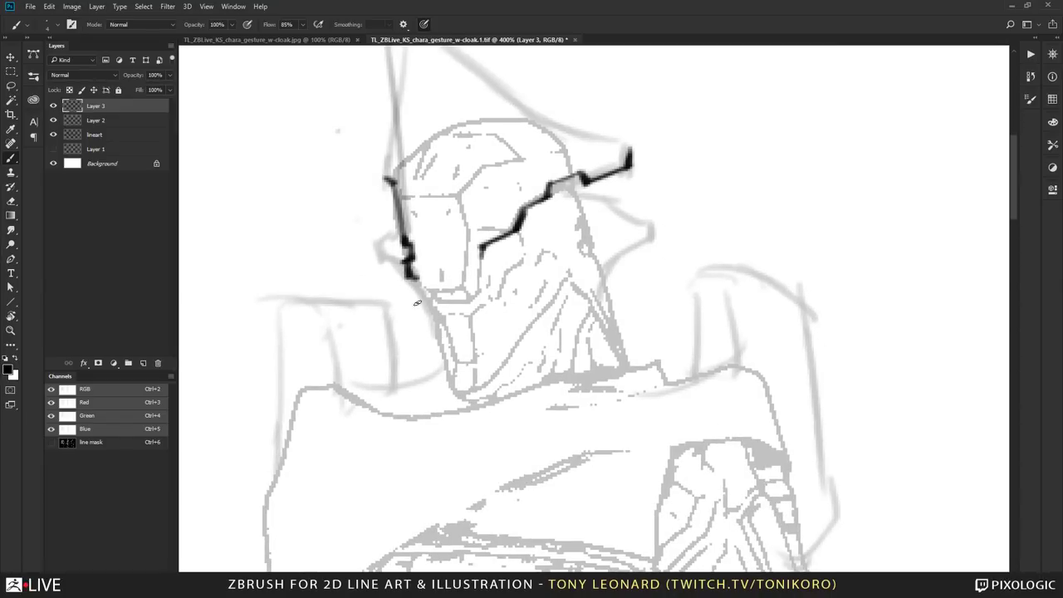
pyautogui.moveTo(408, 280)
pyautogui.mouseDown()
pyautogui.moveTo(430, 303)
pyautogui.moveTo(468, 304)
pyautogui.moveTo(485, 289)
pyautogui.moveTo(488, 244)
pyautogui.mouseUp()
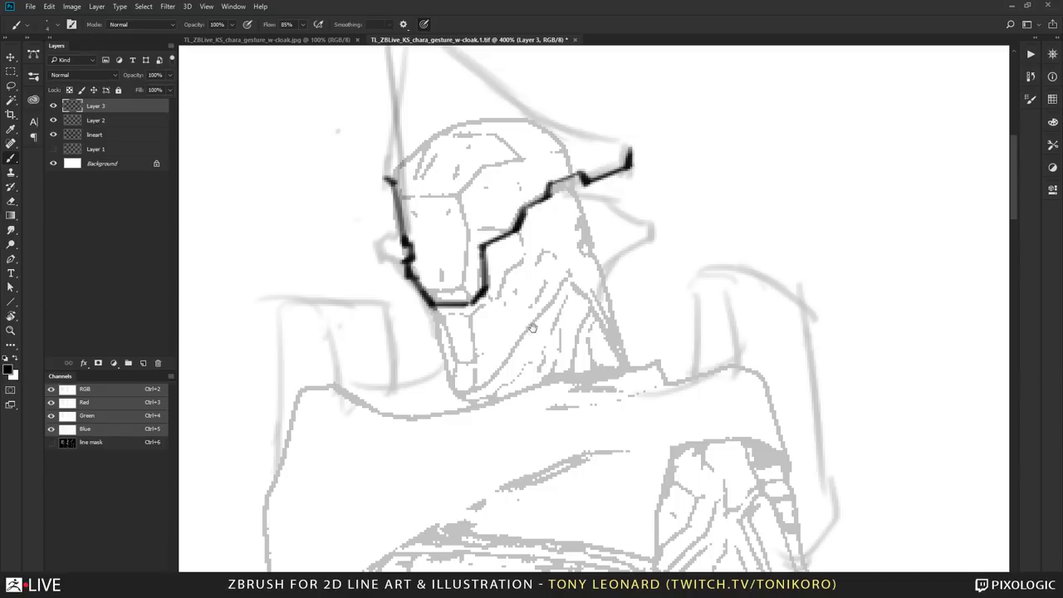
# - Ink the tall crest's notched front edge, flat tip and sloping back down to the blunt rear fin
pyautogui.moveTo(532, 328); pyautogui.dragTo(599, 408)
pyautogui.moveTo(459, 262); pyautogui.dragTo(457, 210)
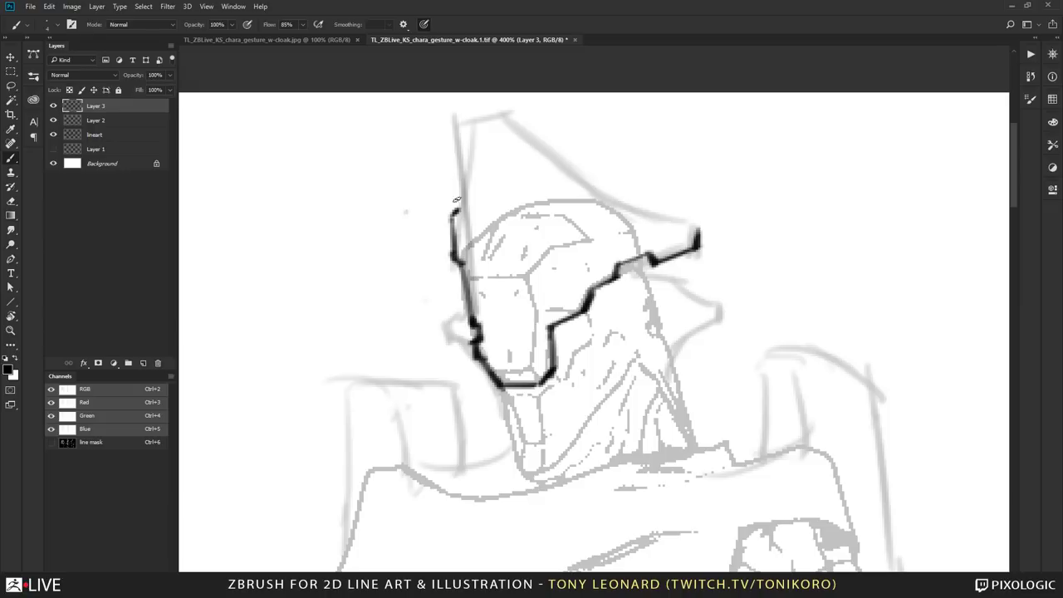
pyautogui.moveTo(454, 126); pyautogui.dragTo(453, 213)
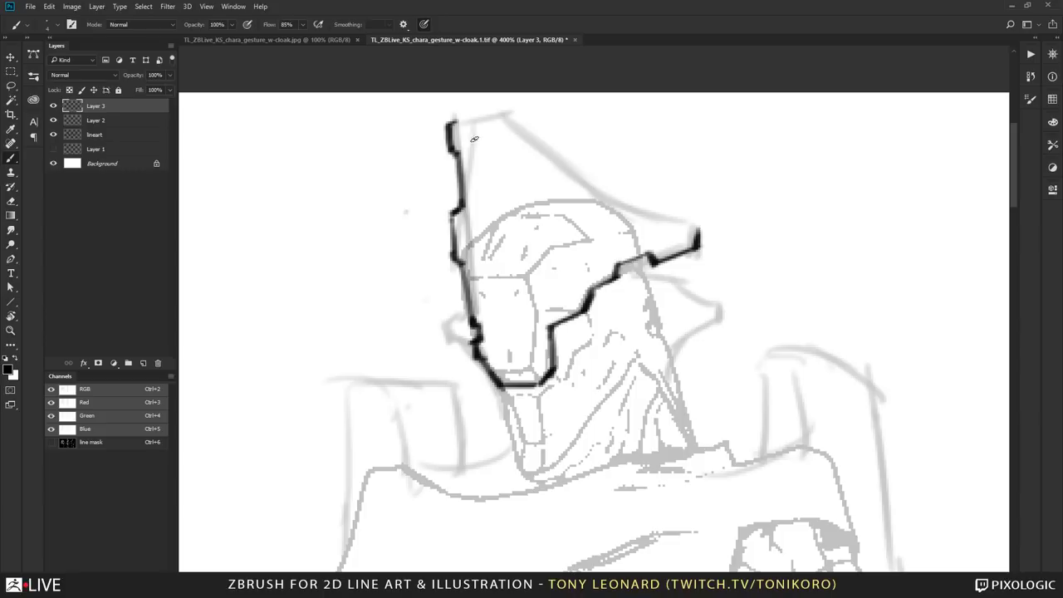
pyautogui.moveTo(451, 125); pyautogui.dragTo(508, 110)
pyautogui.moveTo(683, 298); pyautogui.dragTo(553, 326)
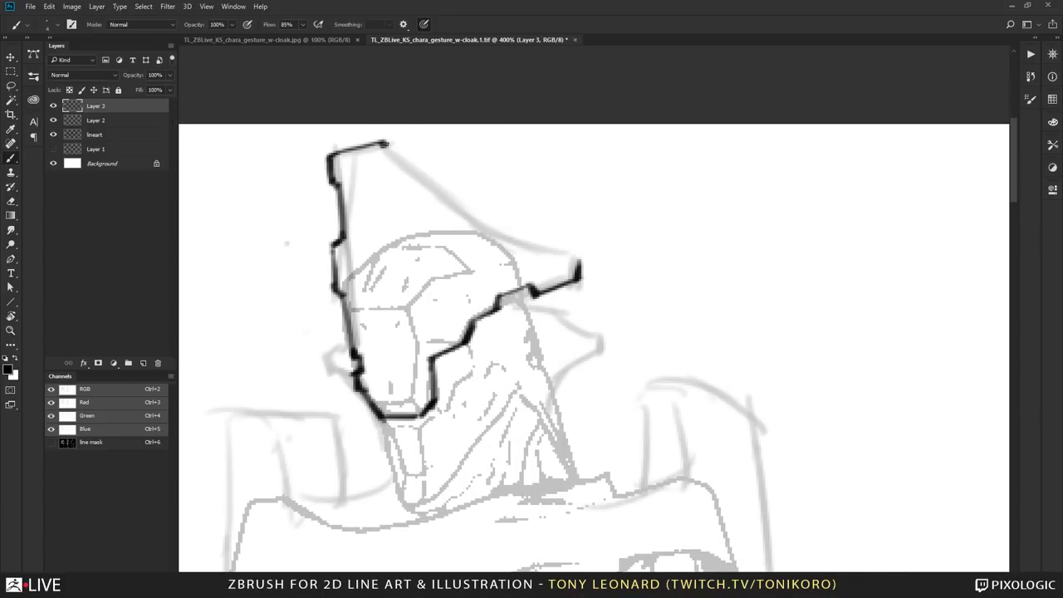
pyautogui.moveTo(392, 150); pyautogui.dragTo(494, 225)
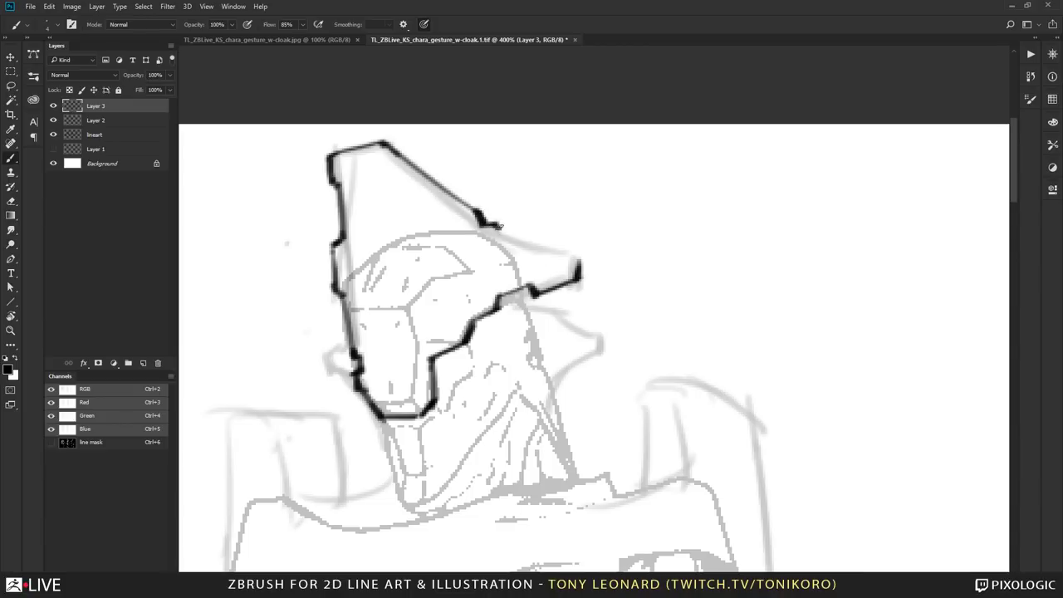
pyautogui.moveTo(498, 227)
pyautogui.mouseDown()
pyautogui.moveTo(582, 252)
pyautogui.moveTo(583, 266)
pyautogui.moveTo(633, 254)
pyautogui.moveTo(725, 180)
pyautogui.moveTo(730, 201)
pyautogui.mouseUp()
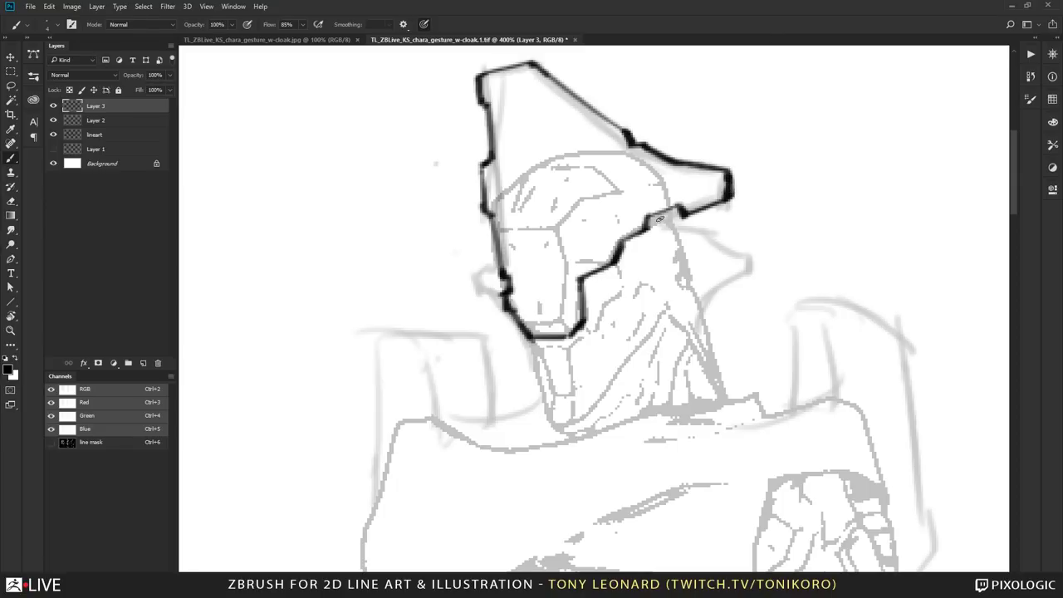
# - Ink the layered, stepped jaw plates beneath the helmet edge and the narrow chin below them
pyautogui.moveTo(659, 218)
pyautogui.mouseDown()
pyautogui.moveTo(680, 209)
pyautogui.moveTo(630, 241)
pyautogui.moveTo(623, 266)
pyautogui.moveTo(582, 281)
pyautogui.moveTo(633, 260)
pyautogui.moveTo(578, 291)
pyautogui.moveTo(614, 292)
pyautogui.moveTo(593, 330)
pyautogui.moveTo(543, 354)
pyautogui.moveTo(574, 349)
pyautogui.moveTo(534, 351)
pyautogui.moveTo(545, 389)
pyautogui.moveTo(553, 374)
pyautogui.moveTo(597, 369)
pyautogui.moveTo(645, 283)
pyautogui.moveTo(656, 281)
pyautogui.moveTo(661, 302)
pyautogui.mouseUp()
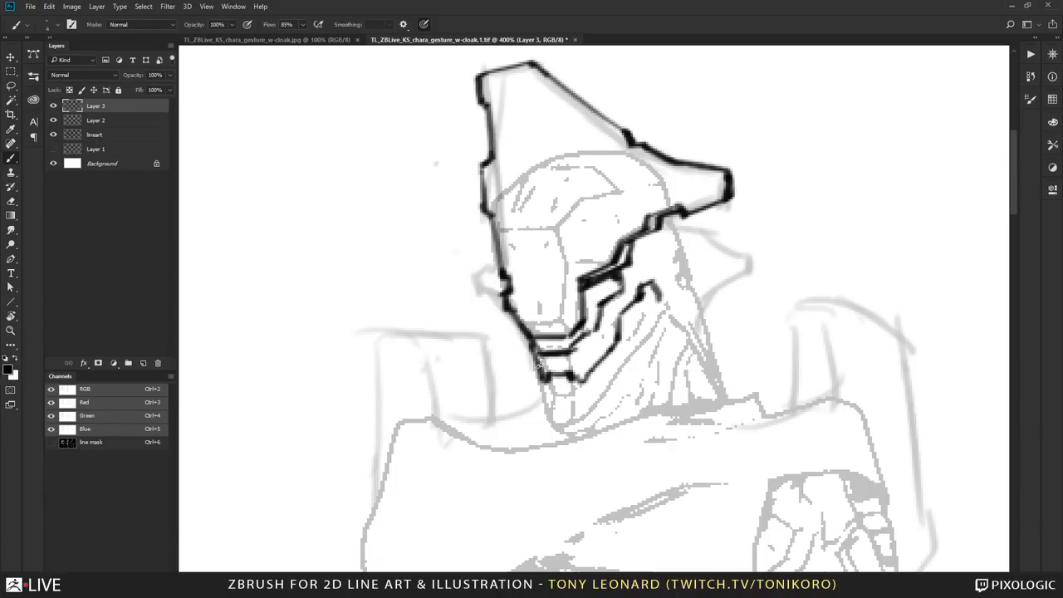
pyautogui.moveTo(536, 363)
pyautogui.mouseDown()
pyautogui.moveTo(546, 414)
pyautogui.moveTo(562, 430)
pyautogui.moveTo(581, 417)
pyautogui.mouseUp()
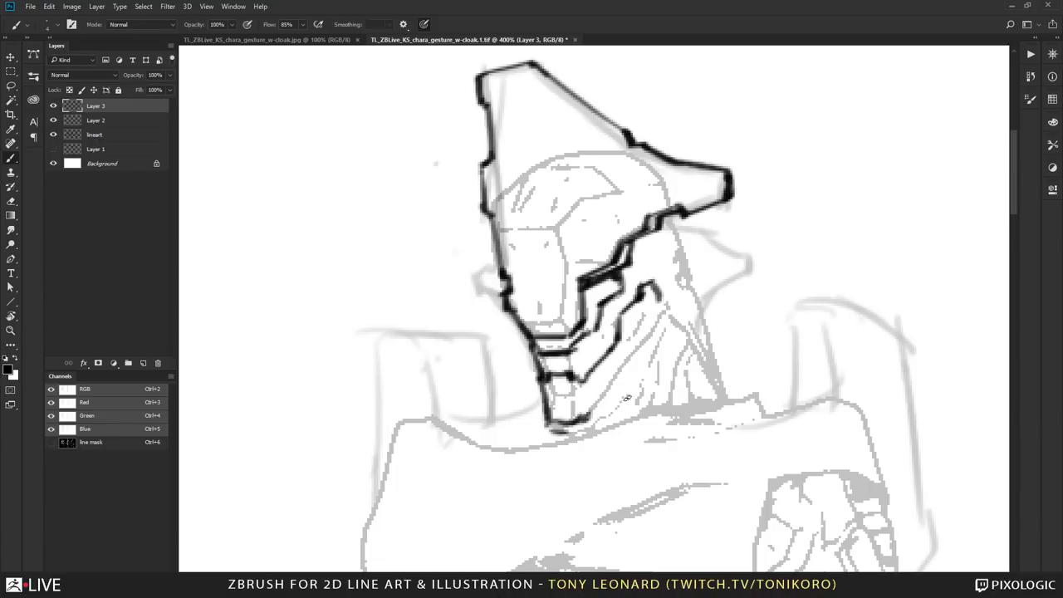
pyautogui.moveTo(774, 514)
pyautogui.mouseDown()
pyautogui.moveTo(743, 451)
pyautogui.moveTo(574, 312)
pyautogui.mouseUp()
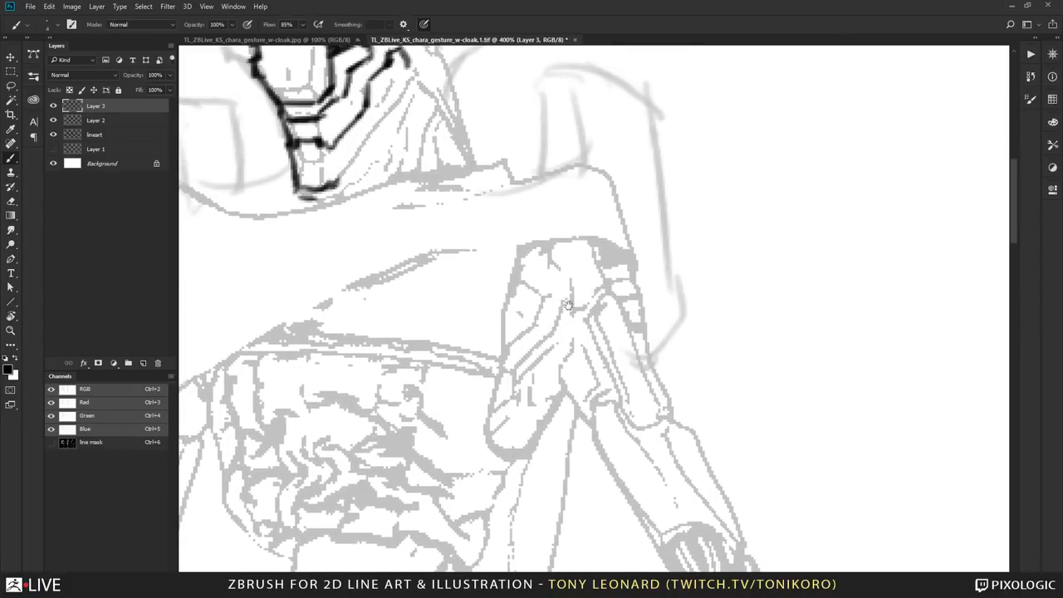
pyautogui.hotkey('ctrl', '-')
pyautogui.hotkey('ctrl', '-')
pyautogui.hotkey('ctrl', '-')
pyautogui.hotkey('ctrl', '-')
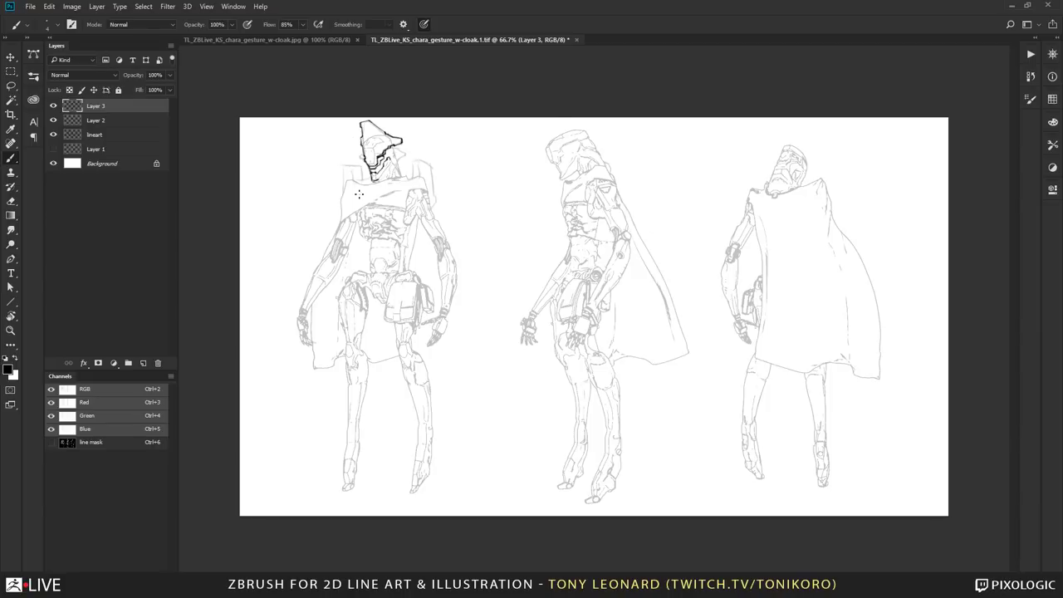
# - Ink the jaw's back edge, a small round hinge, and the ear disc with its protruding peg behind the helmet
pyautogui.press('z')
pyautogui.click(395, 201)
pyautogui.click(423, 216)
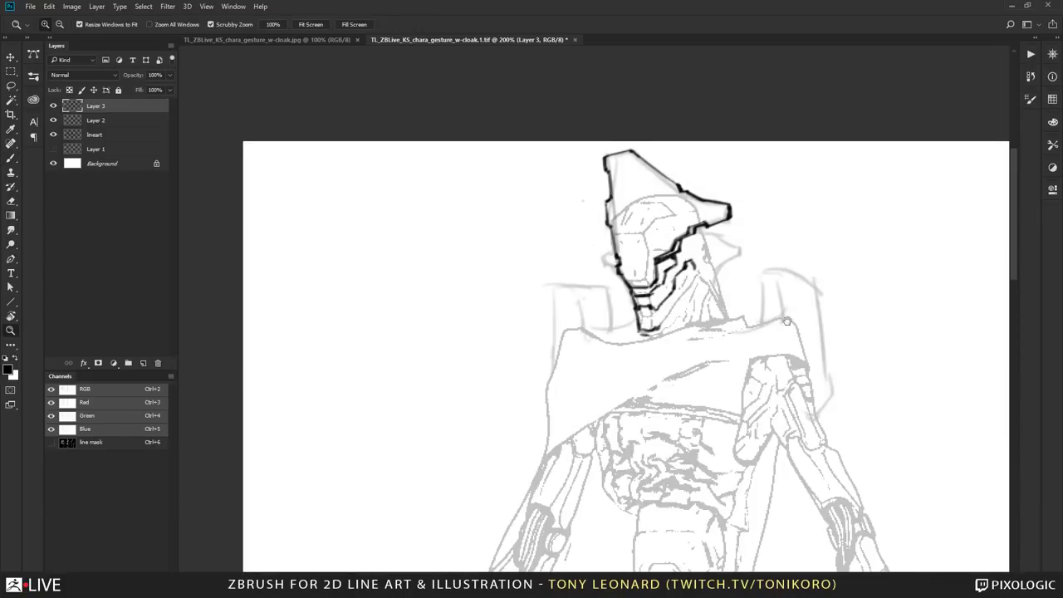
pyautogui.moveTo(786, 321); pyautogui.dragTo(593, 246)
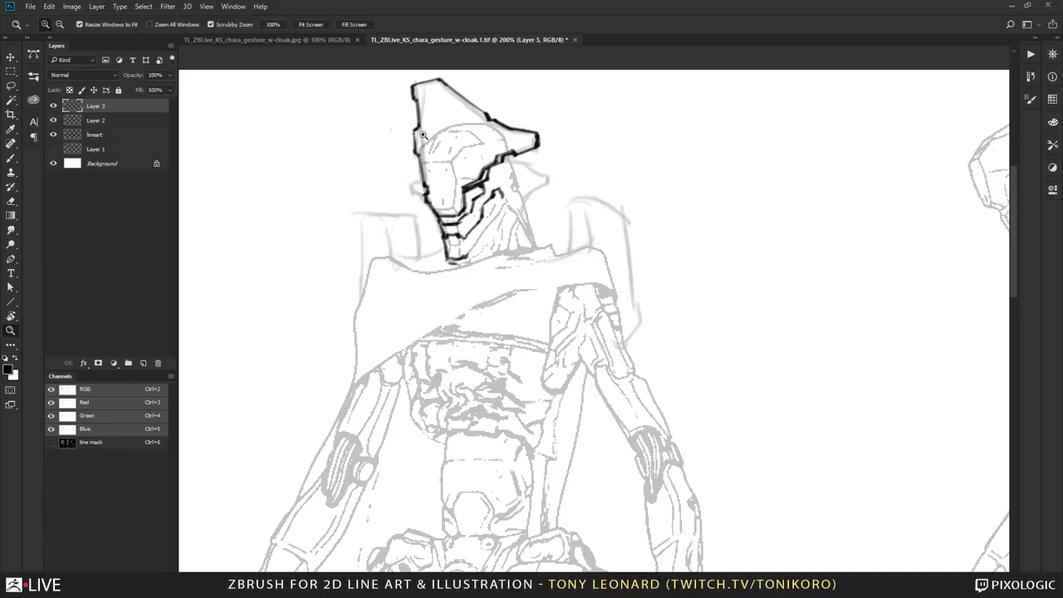
pyautogui.click(521, 214)
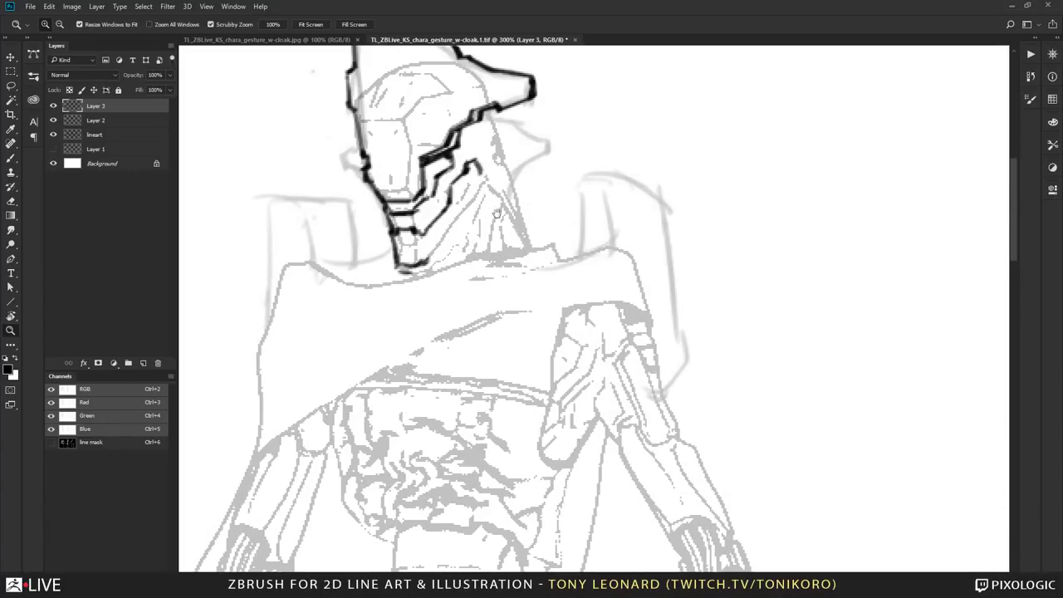
pyautogui.moveTo(497, 213); pyautogui.dragTo(507, 302)
pyautogui.press('b')
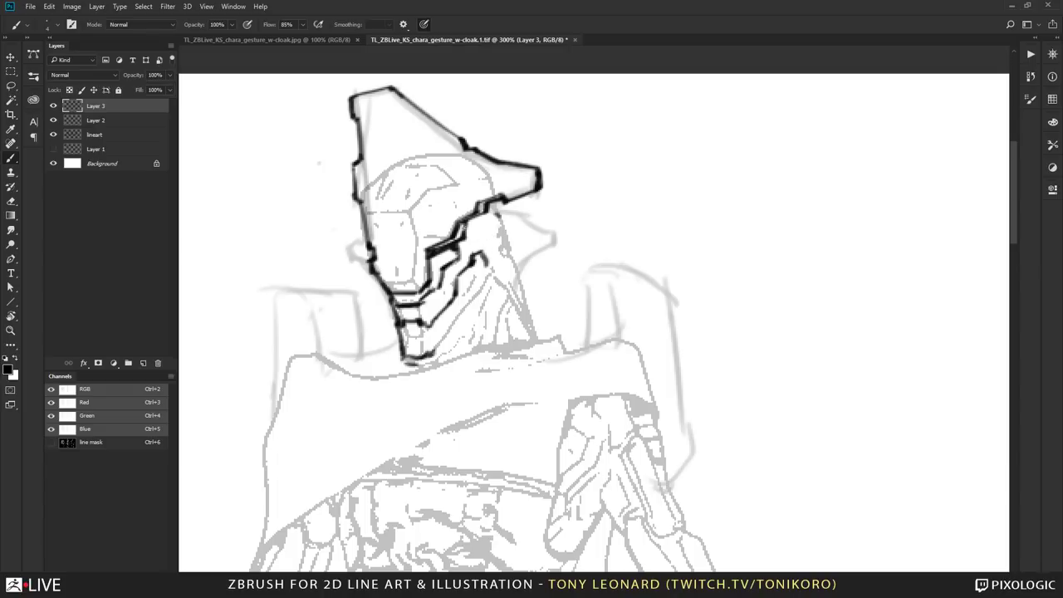
pyautogui.moveTo(503, 216)
pyautogui.mouseDown()
pyautogui.moveTo(512, 217)
pyautogui.moveTo(481, 303)
pyautogui.moveTo(439, 353)
pyautogui.moveTo(480, 305)
pyautogui.mouseUp()
pyautogui.moveTo(483, 290)
pyautogui.mouseDown()
pyautogui.moveTo(511, 263)
pyautogui.moveTo(502, 282)
pyautogui.mouseUp()
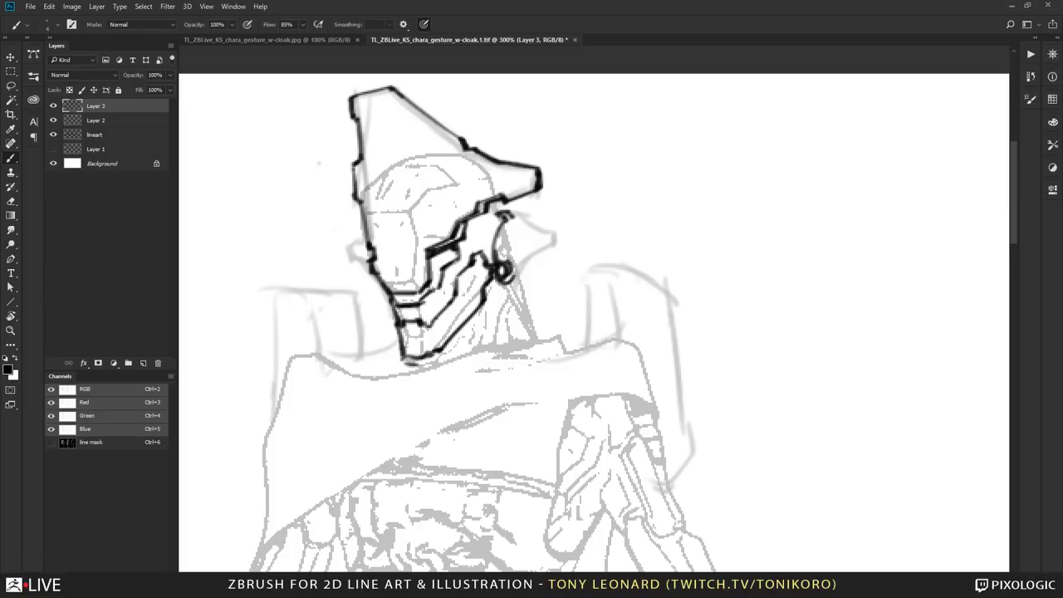
pyautogui.moveTo(517, 239)
pyautogui.mouseDown()
pyautogui.moveTo(515, 272)
pyautogui.moveTo(536, 229)
pyautogui.moveTo(542, 247)
pyautogui.moveTo(549, 234)
pyautogui.moveTo(564, 246)
pyautogui.moveTo(568, 238)
pyautogui.moveTo(553, 236)
pyautogui.moveTo(510, 286)
pyautogui.moveTo(516, 277)
pyautogui.moveTo(531, 329)
pyautogui.mouseUp()
# - Ink the crossing neck cables and the collar line between the ear hinge and the cloak
pyautogui.moveTo(507, 284); pyautogui.dragTo(535, 340)
pyautogui.moveTo(515, 291)
pyautogui.mouseDown()
pyautogui.moveTo(536, 337)
pyautogui.moveTo(522, 290)
pyautogui.moveTo(535, 324)
pyautogui.mouseUp()
pyautogui.moveTo(582, 359); pyautogui.dragTo(836, 238)
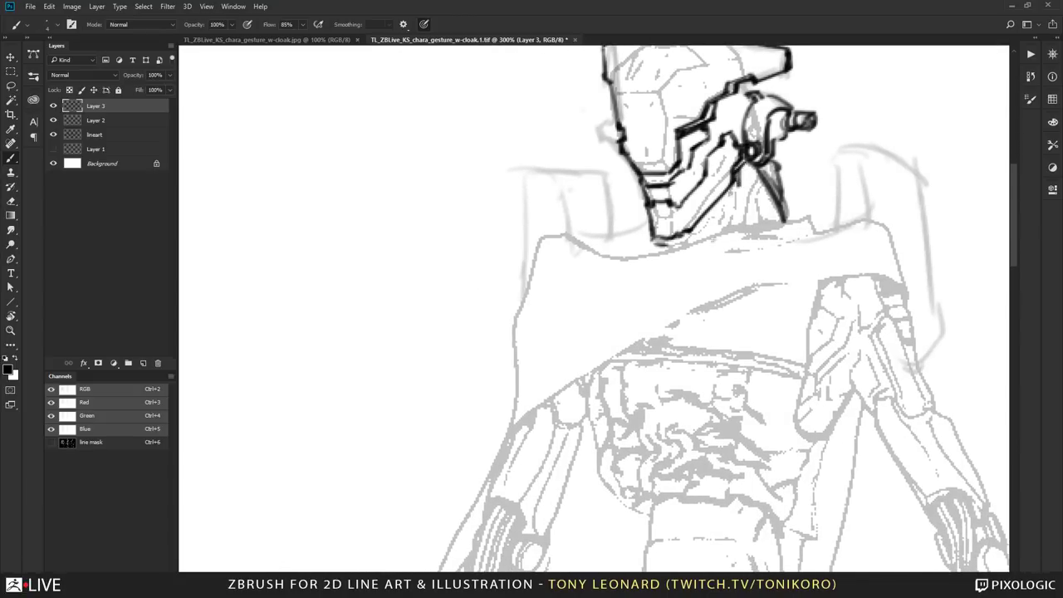
pyautogui.moveTo(734, 176)
pyautogui.mouseDown()
pyautogui.moveTo(716, 229)
pyautogui.moveTo(752, 224)
pyautogui.mouseUp()
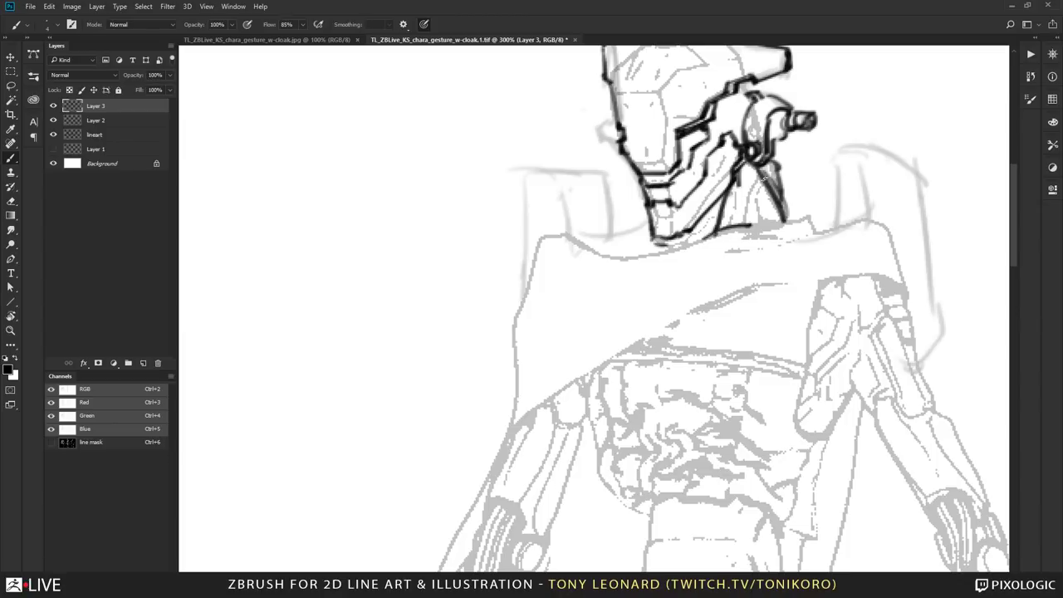
pyautogui.moveTo(763, 177); pyautogui.dragTo(748, 225)
pyautogui.moveTo(768, 185)
pyautogui.mouseDown()
pyautogui.moveTo(756, 214)
pyautogui.moveTo(755, 199)
pyautogui.moveTo(753, 235)
pyautogui.moveTo(787, 219)
pyautogui.mouseUp()
# - Ink the faceplate's side edge from the jaw up to the brow and extend it back to the rear fin
pyautogui.moveTo(667, 328); pyautogui.dragTo(512, 385)
pyautogui.moveTo(483, 223); pyautogui.dragTo(510, 212)
pyautogui.moveTo(510, 139); pyautogui.dragTo(507, 216)
pyautogui.moveTo(589, 91); pyautogui.dragTo(599, 198)
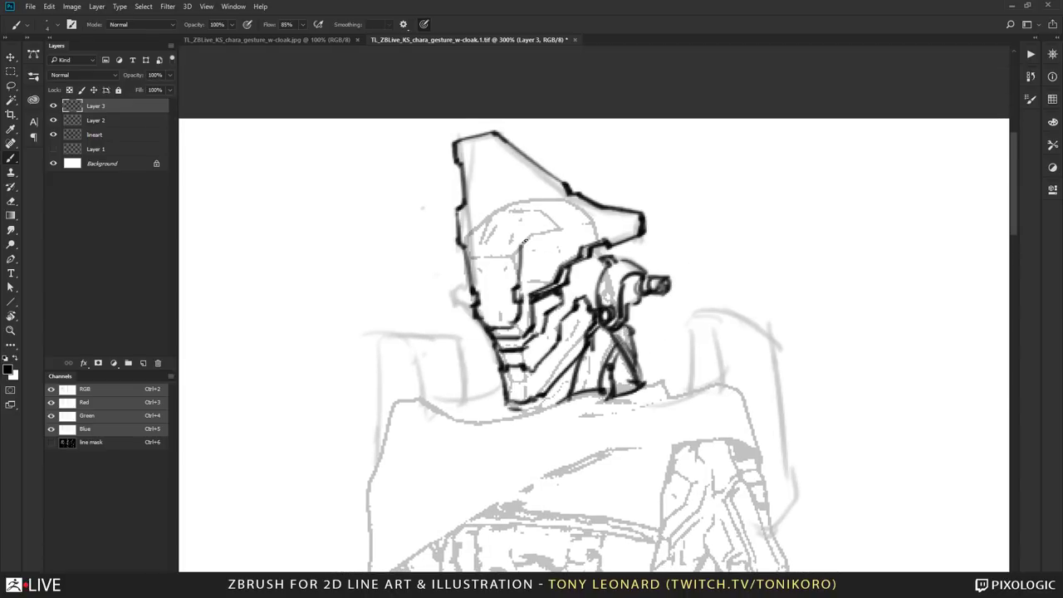
pyautogui.moveTo(518, 246); pyautogui.dragTo(596, 211)
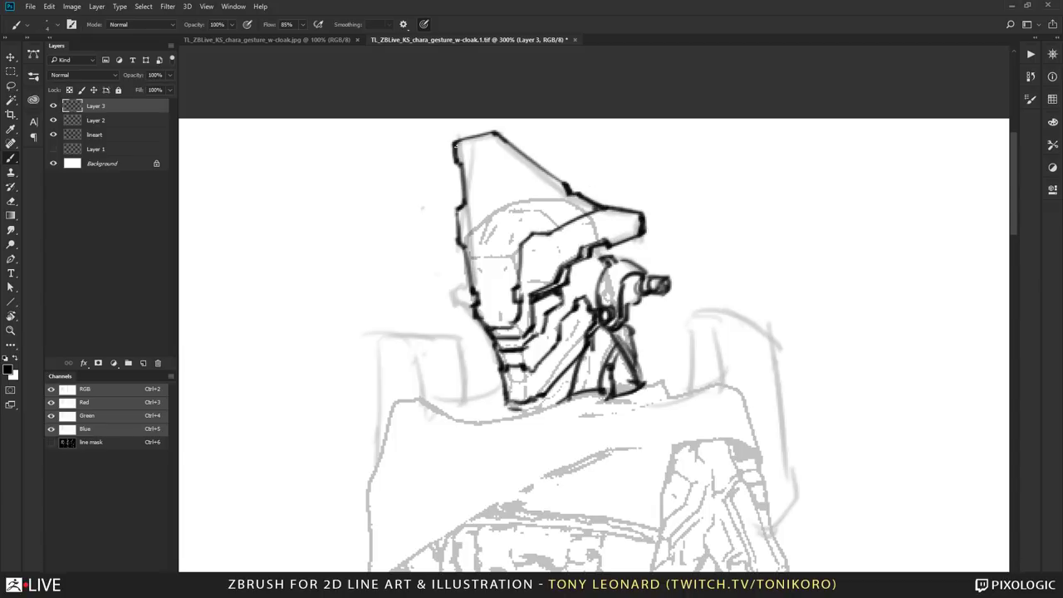
# - Ink the inner panel lines of the crest and helmet top, plus the small rounded bump in front of the face
pyautogui.moveTo(455, 147)
pyautogui.mouseDown()
pyautogui.moveTo(511, 133)
pyautogui.moveTo(484, 160)
pyautogui.moveTo(508, 253)
pyautogui.moveTo(533, 194)
pyautogui.moveTo(576, 191)
pyautogui.mouseUp()
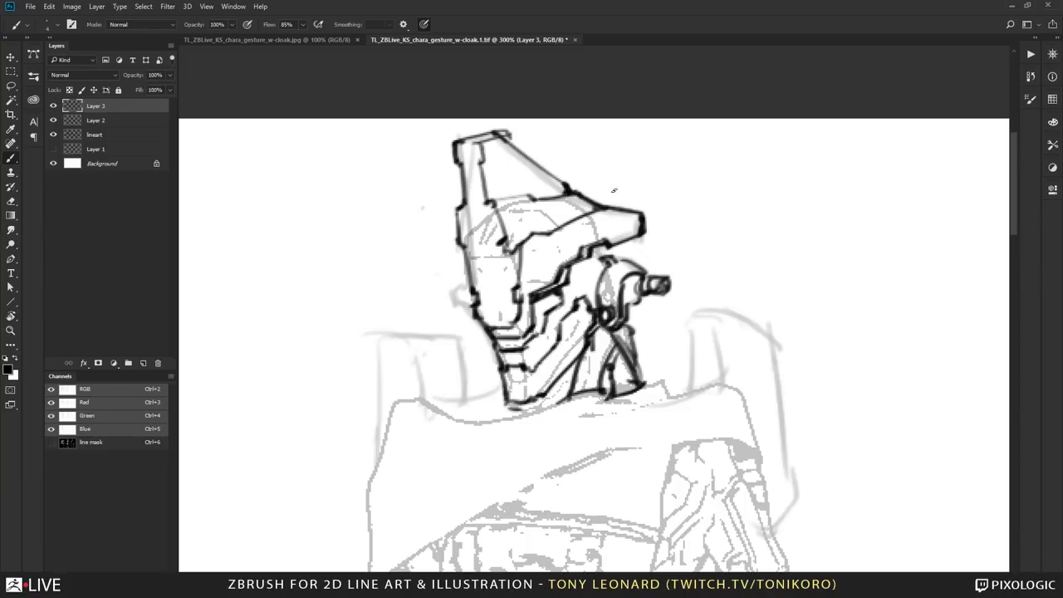
pyautogui.moveTo(608, 384); pyautogui.dragTo(639, 250)
pyautogui.moveTo(494, 153)
pyautogui.mouseDown()
pyautogui.moveTo(504, 188)
pyautogui.moveTo(494, 169)
pyautogui.mouseUp()
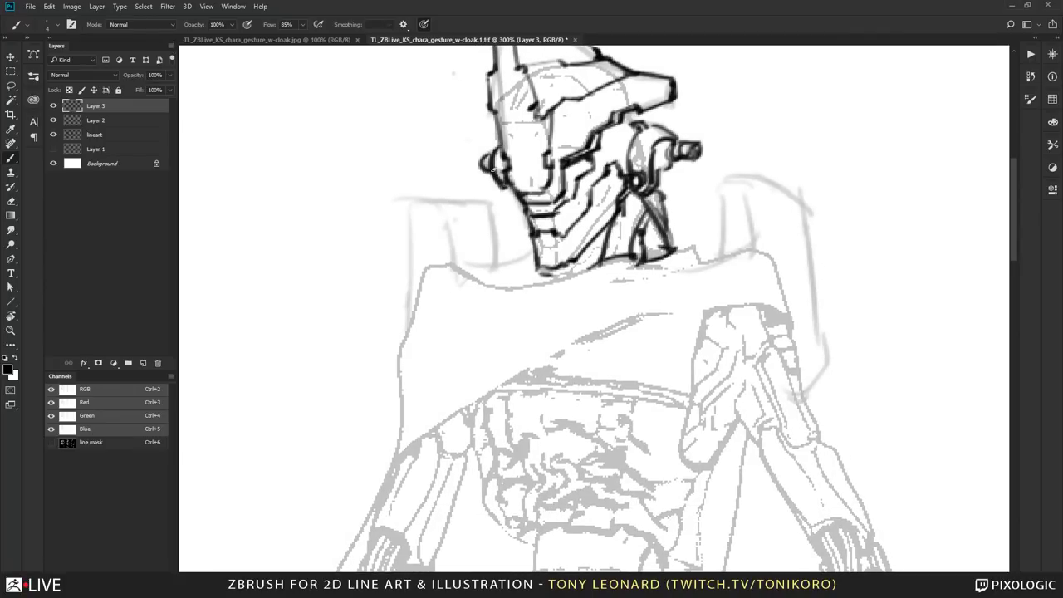
# - Ink the stepped outline of the right-hand shoulder armor plate, including its sloped top, outer edge and notched lower end
pyautogui.moveTo(686, 201)
pyautogui.mouseDown()
pyautogui.moveTo(637, 107)
pyautogui.moveTo(689, 181)
pyautogui.moveTo(690, 211)
pyautogui.moveTo(678, 212)
pyautogui.moveTo(689, 302)
pyautogui.moveTo(719, 297)
pyautogui.moveTo(724, 264)
pyautogui.moveTo(752, 271)
pyautogui.moveTo(752, 295)
pyautogui.moveTo(746, 288)
pyautogui.moveTo(748, 271)
pyautogui.moveTo(760, 299)
pyautogui.moveTo(784, 271)
pyautogui.mouseUp()
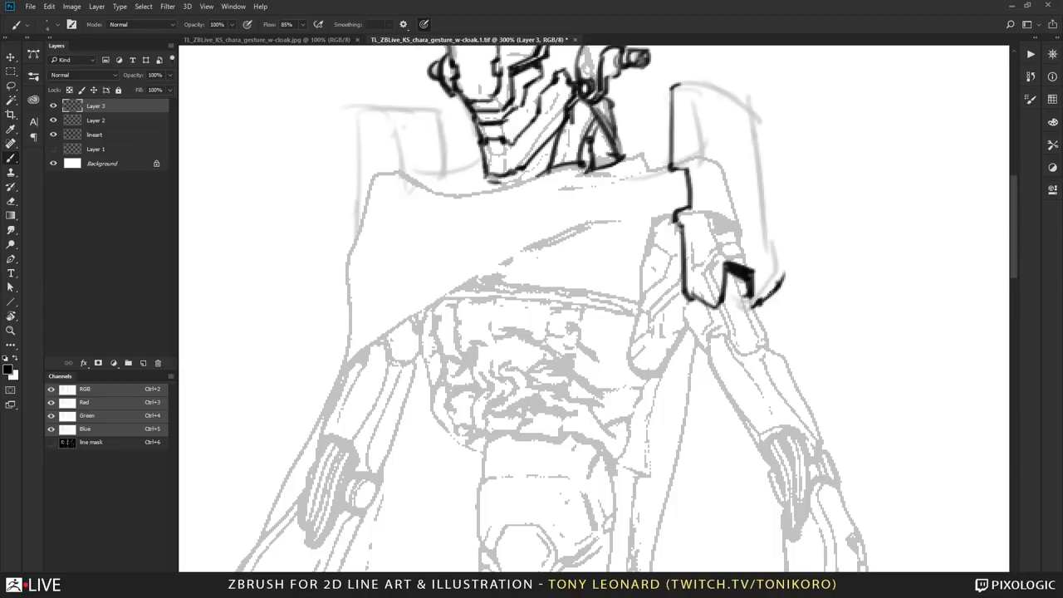
pyautogui.moveTo(824, 201); pyautogui.dragTo(713, 256)
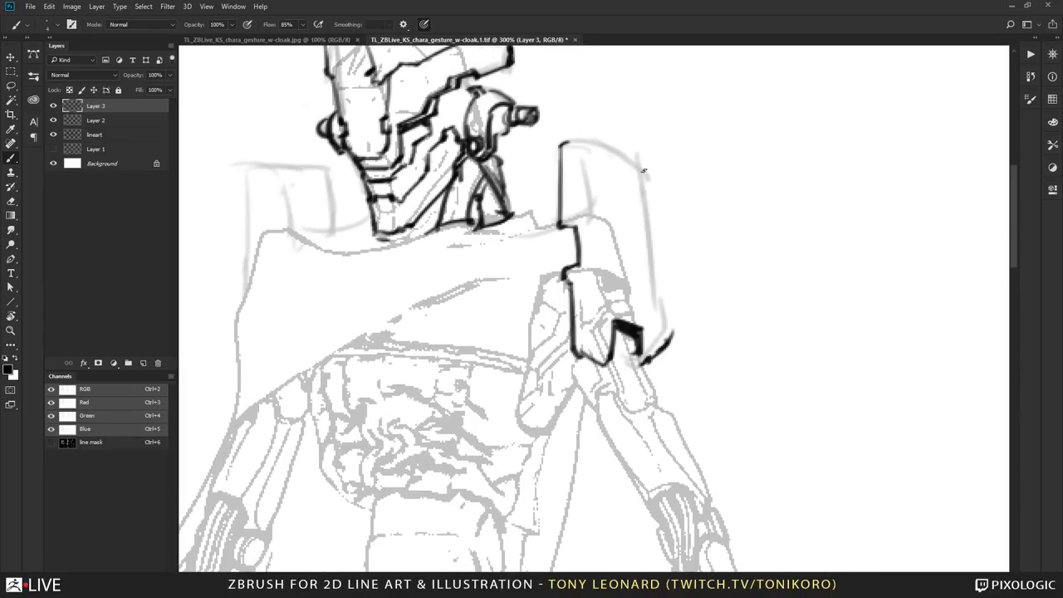
pyautogui.moveTo(644, 172)
pyautogui.mouseDown()
pyautogui.moveTo(671, 322)
pyautogui.moveTo(651, 347)
pyautogui.mouseUp()
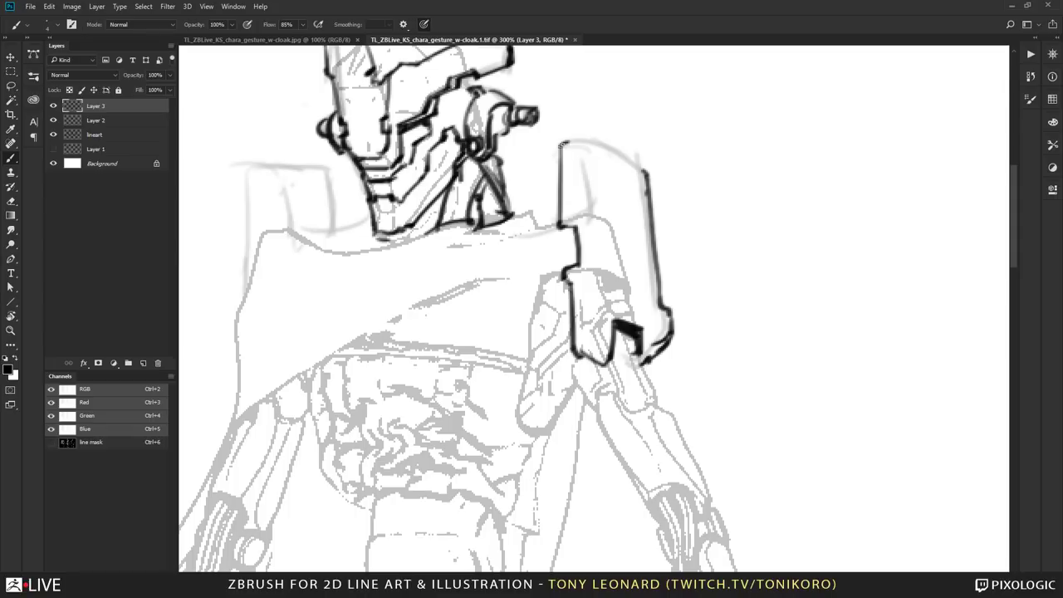
pyautogui.moveTo(723, 243); pyautogui.dragTo(662, 298)
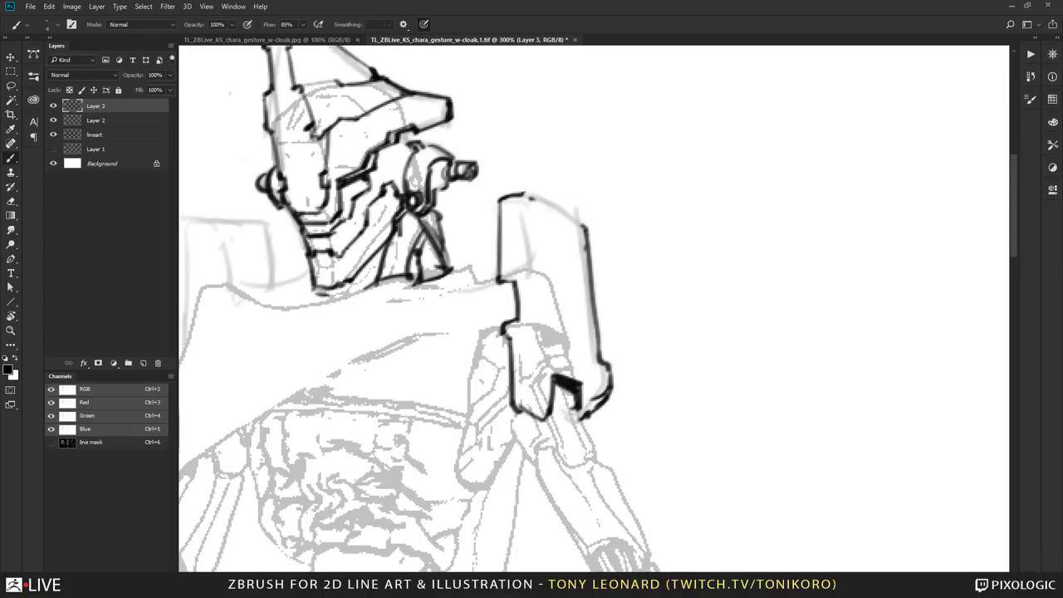
pyautogui.moveTo(517, 193); pyautogui.dragTo(590, 234)
# - Ink the left-hand shoulder armor plate's outer edge, top line, inner divider and stepped inner side
pyautogui.moveTo(468, 339); pyautogui.dragTo(700, 325)
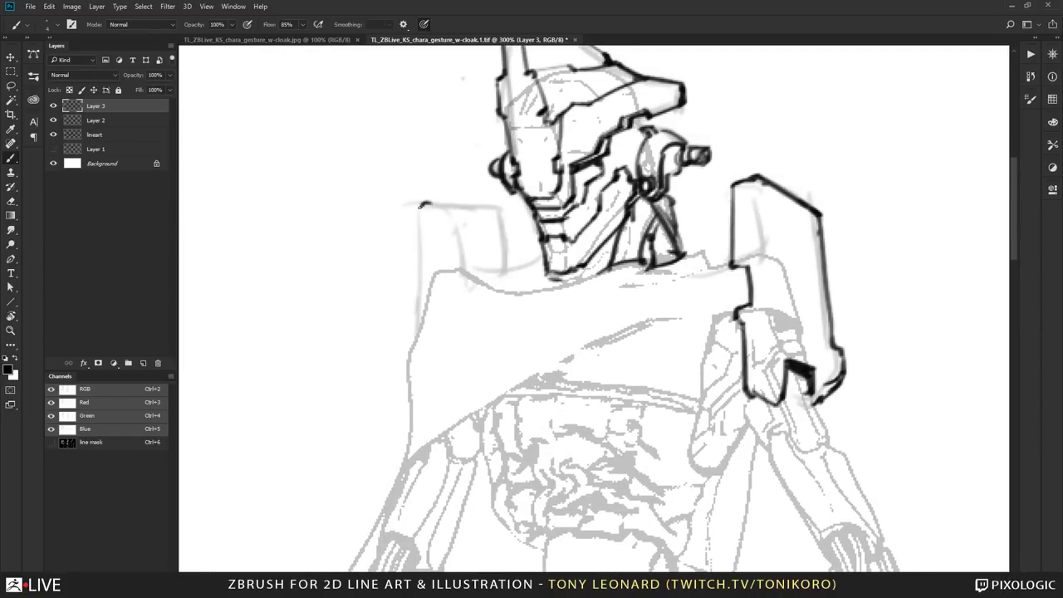
pyautogui.moveTo(423, 205); pyautogui.dragTo(418, 327)
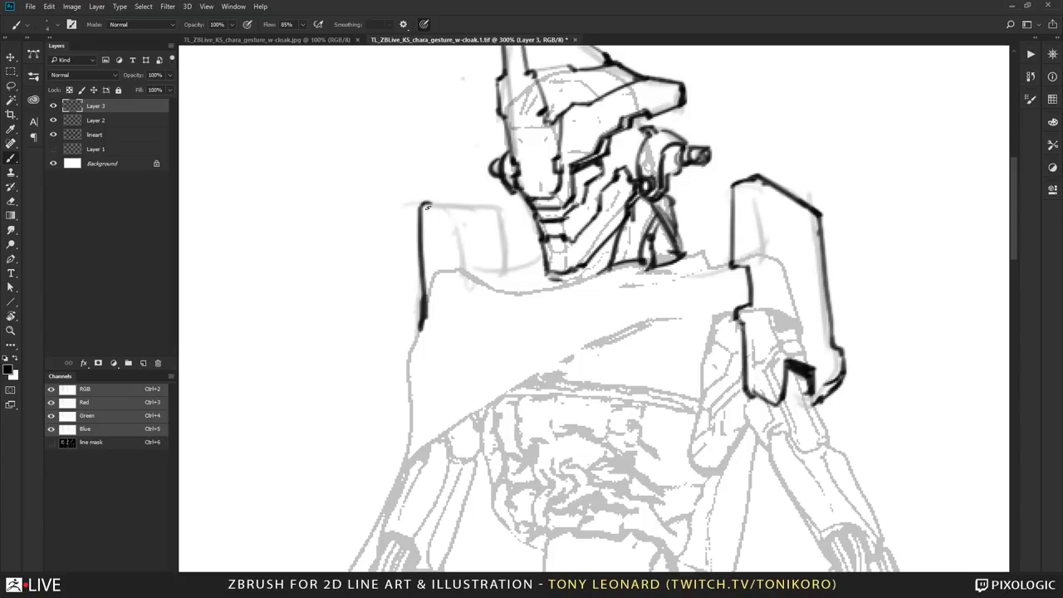
pyautogui.moveTo(423, 204)
pyautogui.mouseDown()
pyautogui.moveTo(454, 202)
pyautogui.moveTo(467, 271)
pyautogui.mouseUp()
pyautogui.moveTo(490, 207)
pyautogui.mouseDown()
pyautogui.moveTo(508, 210)
pyautogui.moveTo(502, 272)
pyautogui.moveTo(517, 284)
pyautogui.mouseUp()
# - Ink the curved collar pieces beside the jaw, the slanted neck strut with its hooked end, and the darkened neck cables
pyautogui.moveTo(541, 246)
pyautogui.mouseDown()
pyautogui.moveTo(537, 279)
pyautogui.moveTo(546, 275)
pyautogui.moveTo(528, 283)
pyautogui.mouseUp()
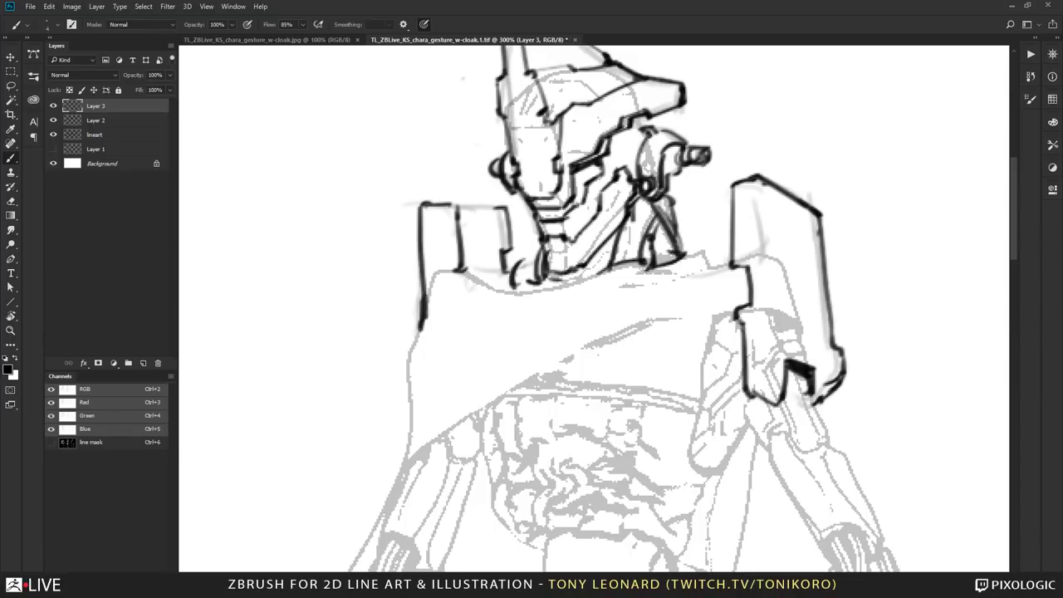
pyautogui.moveTo(529, 271)
pyautogui.mouseDown()
pyautogui.moveTo(517, 285)
pyautogui.moveTo(537, 248)
pyautogui.moveTo(545, 253)
pyautogui.mouseUp()
pyautogui.moveTo(664, 228)
pyautogui.mouseDown()
pyautogui.moveTo(704, 249)
pyautogui.moveTo(687, 271)
pyautogui.moveTo(712, 254)
pyautogui.mouseUp()
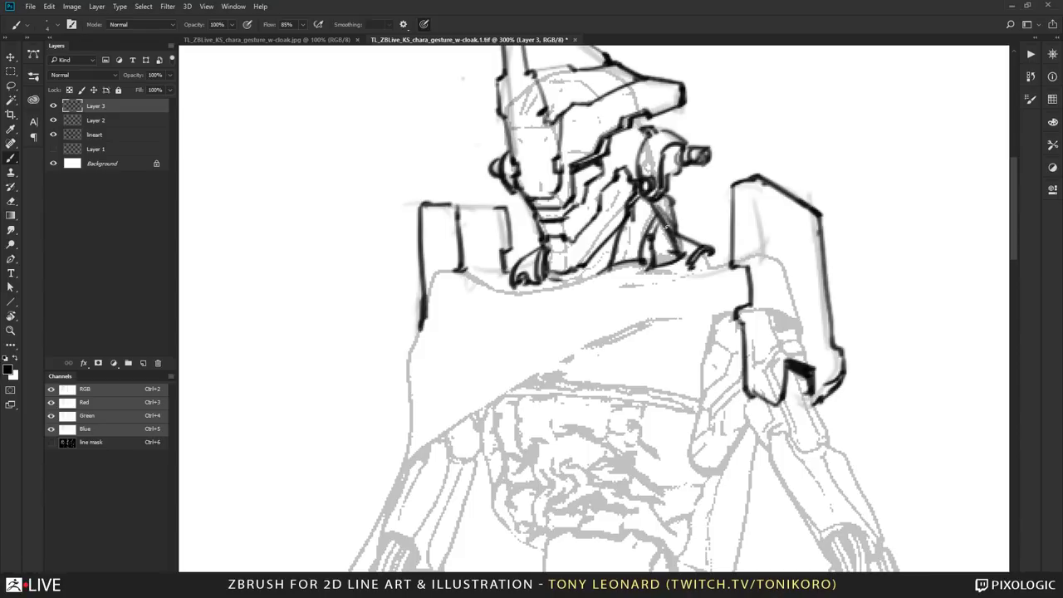
pyautogui.moveTo(665, 225); pyautogui.dragTo(704, 249)
pyautogui.moveTo(700, 248); pyautogui.dragTo(712, 252)
pyautogui.moveTo(663, 227); pyautogui.dragTo(640, 263)
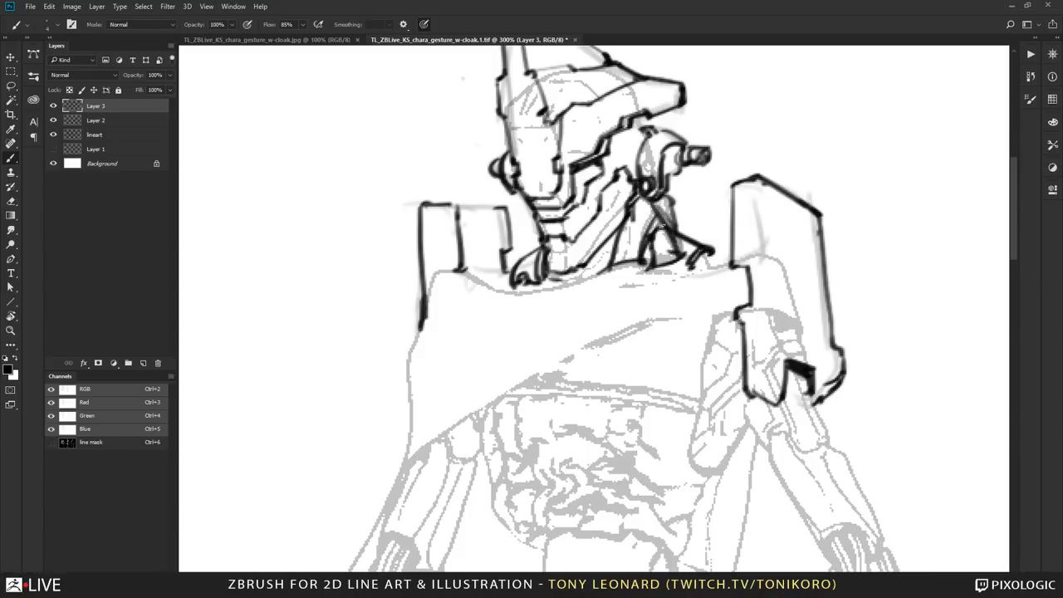
pyautogui.moveTo(660, 220)
pyautogui.mouseDown()
pyautogui.moveTo(632, 270)
pyautogui.moveTo(533, 285)
pyautogui.moveTo(591, 269)
pyautogui.moveTo(568, 287)
pyautogui.mouseUp()
pyautogui.moveTo(616, 242)
pyautogui.mouseDown()
pyautogui.moveTo(583, 277)
pyautogui.moveTo(615, 257)
pyautogui.mouseUp()
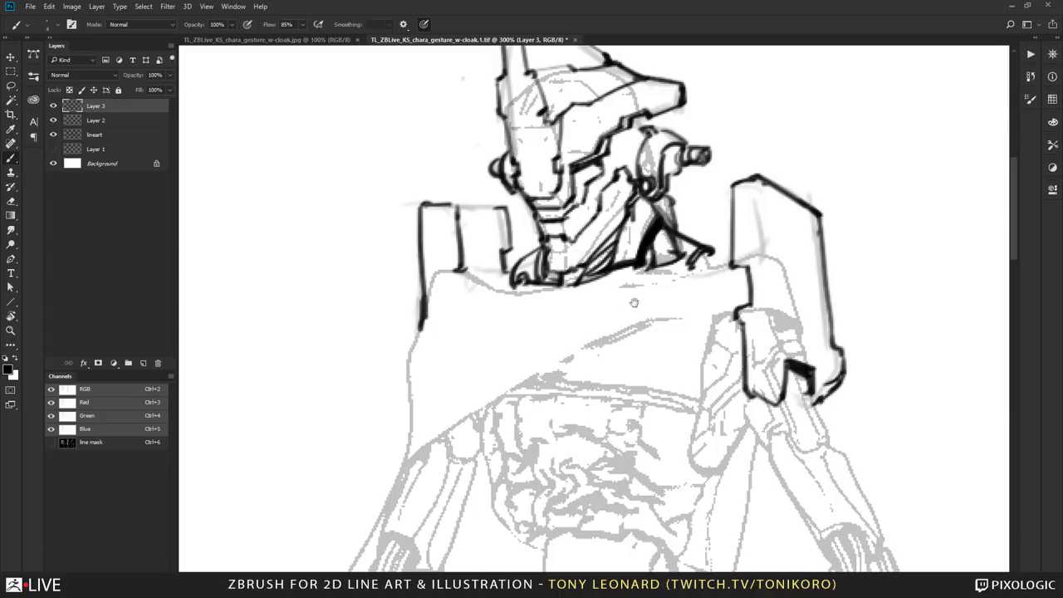
# - Ink an angular block across the front of the helmet at the base of the crest
pyautogui.moveTo(622, 309); pyautogui.dragTo(541, 417)
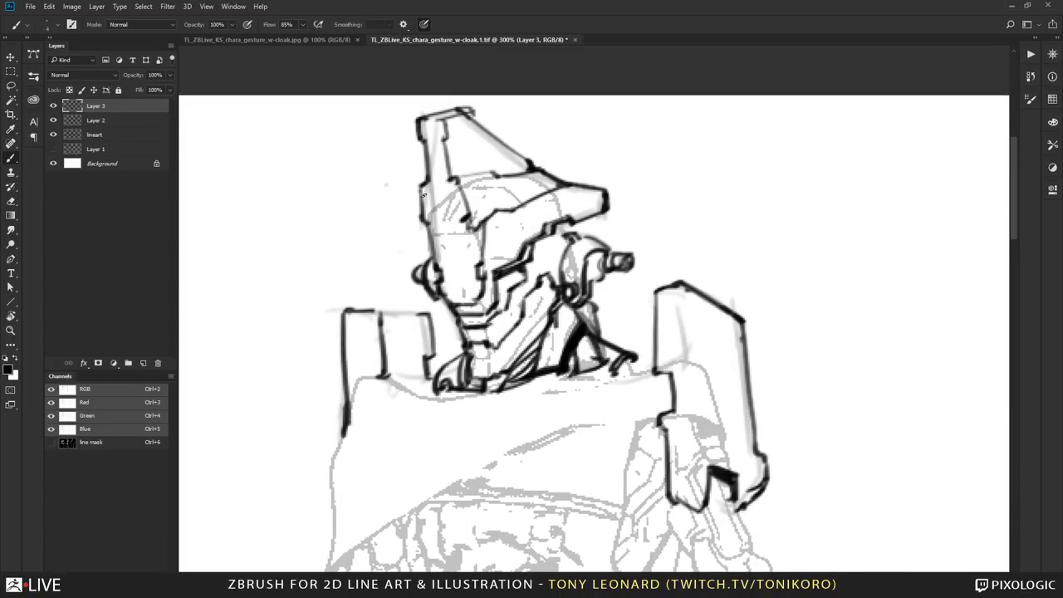
pyautogui.moveTo(421, 189)
pyautogui.mouseDown()
pyautogui.moveTo(450, 181)
pyautogui.moveTo(462, 229)
pyautogui.moveTo(470, 222)
pyautogui.mouseUp()
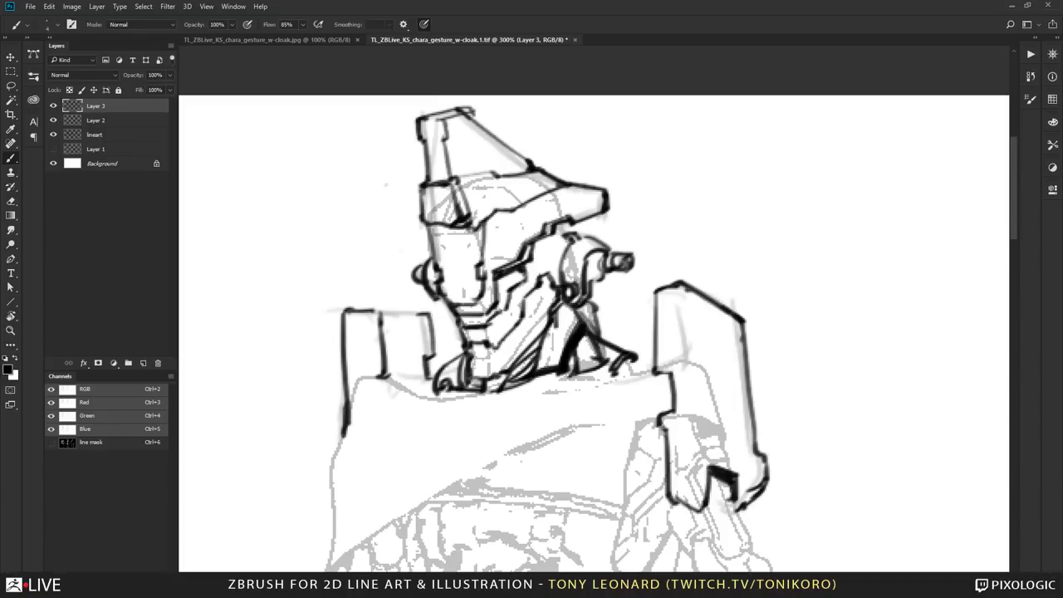
# - Choose the Hard Round tip for the inking brush and test it with a dab beside the helmet
pyautogui.press('.')
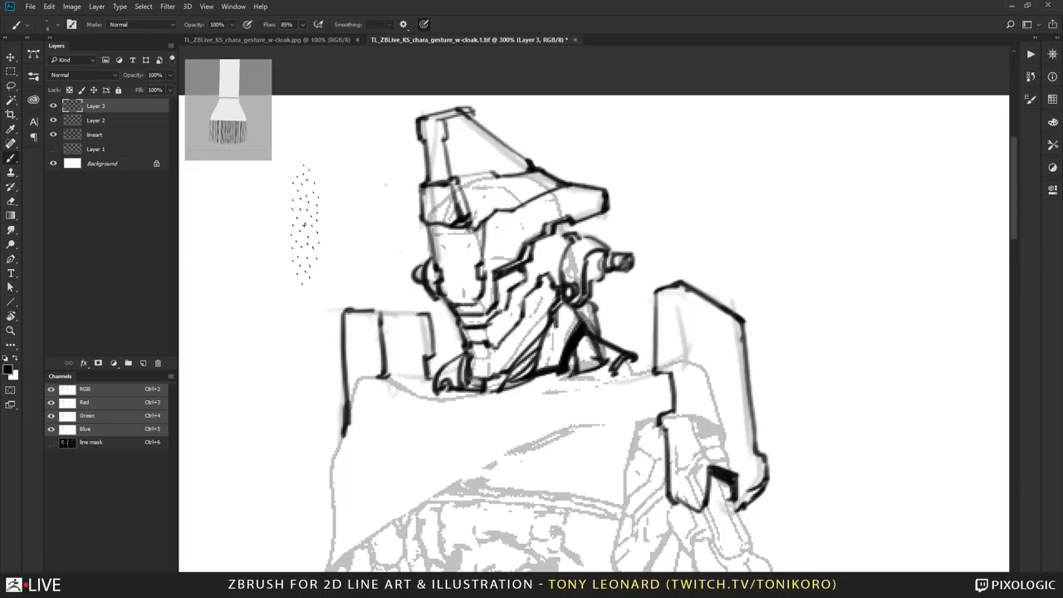
pyautogui.press('.')
pyautogui.click(49, 27)
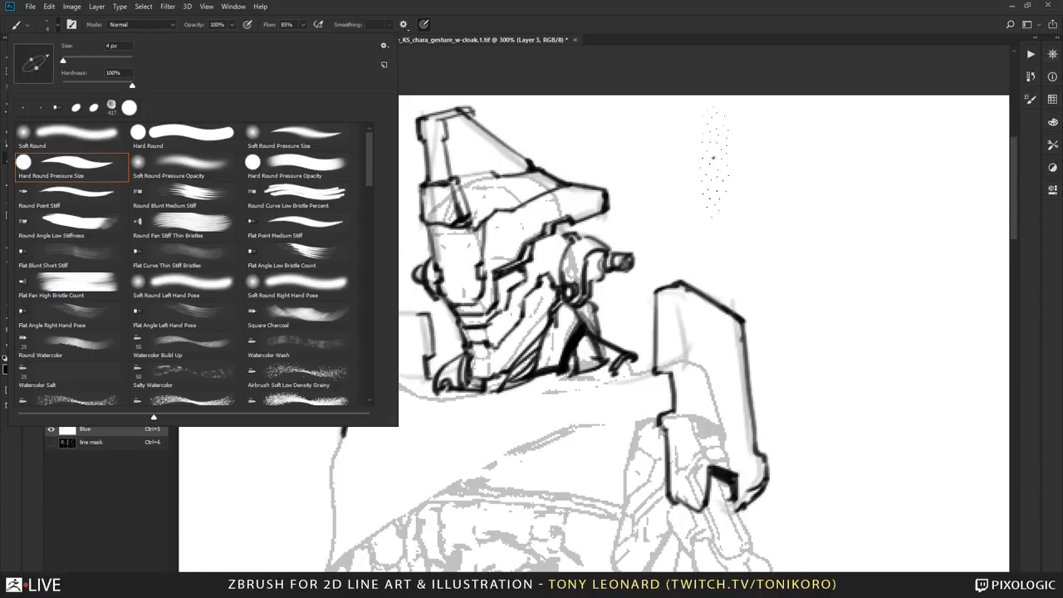
pyautogui.click(170, 135)
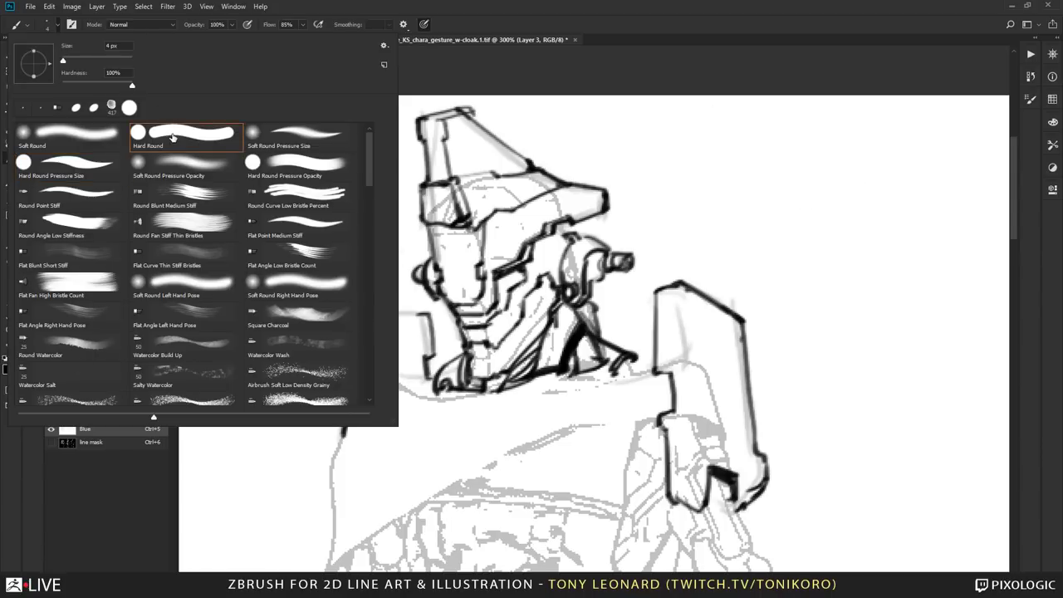
pyautogui.hotkey('ctrl', 'z')
pyautogui.click(781, 246)
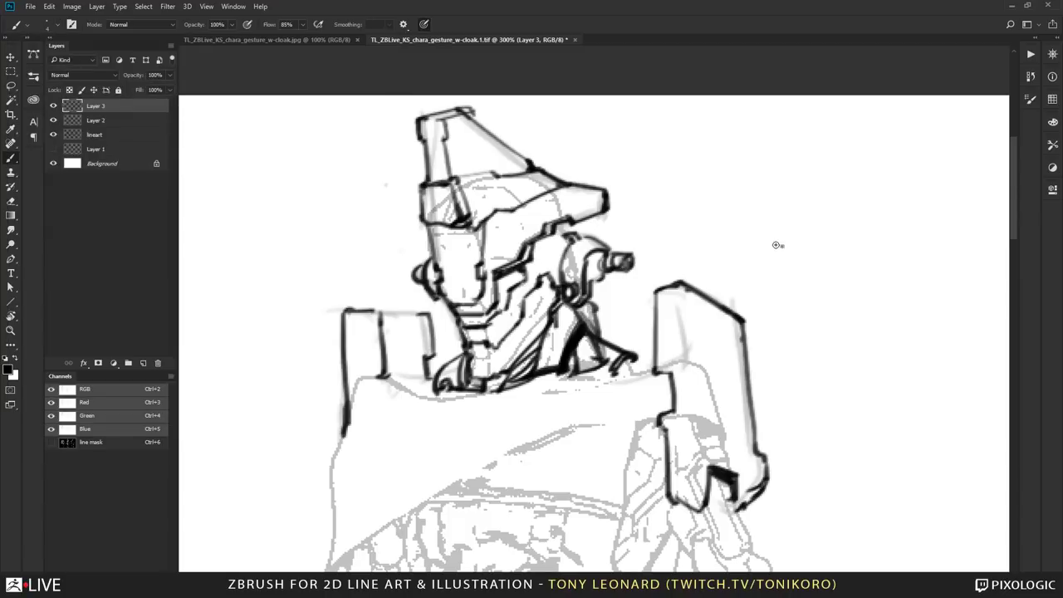
pyautogui.press('e')
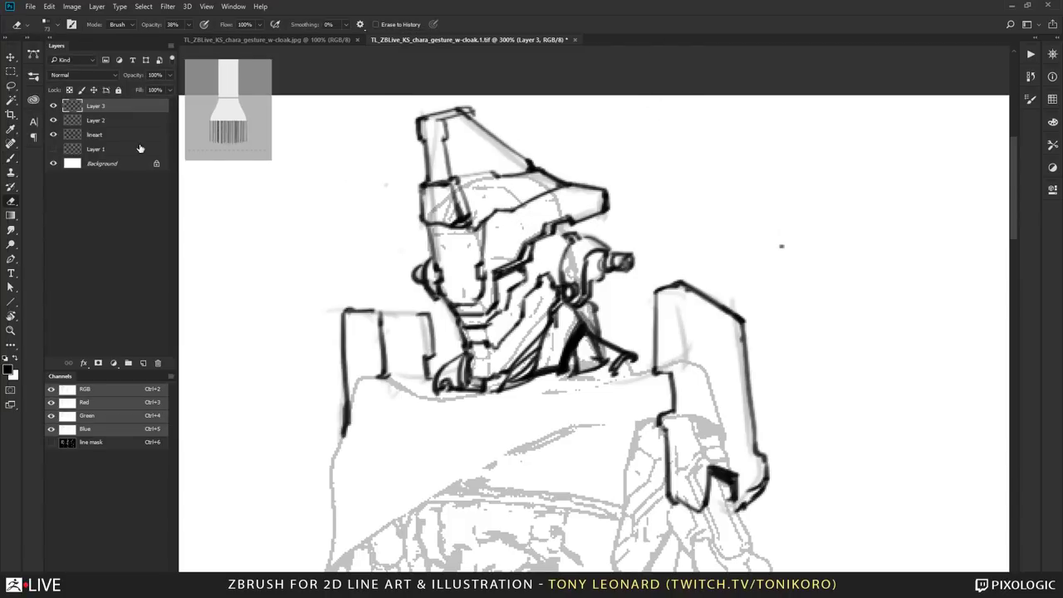
pyautogui.click(217, 55)
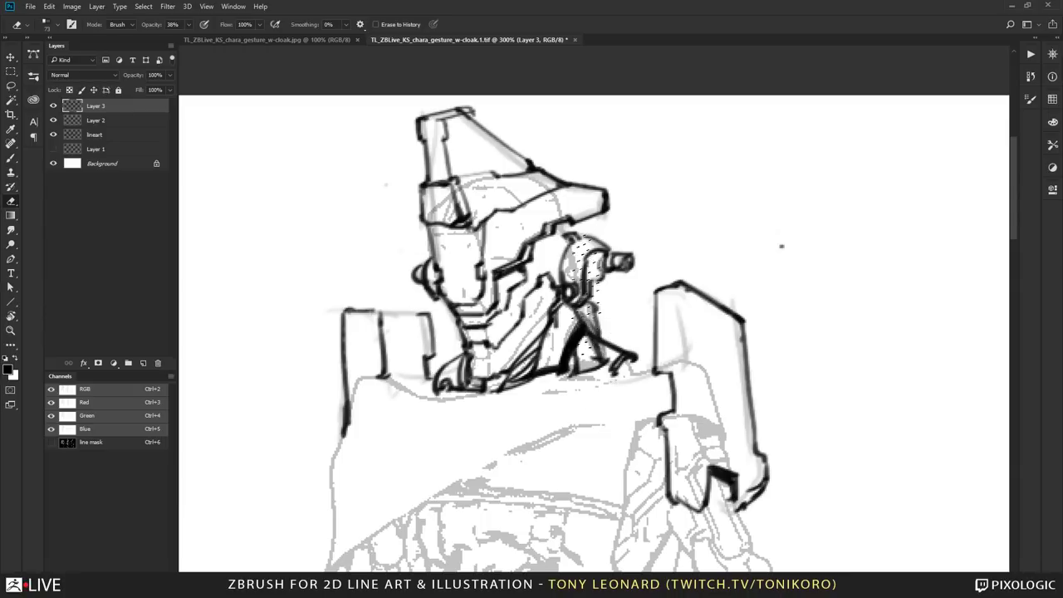
pyautogui.press('b')
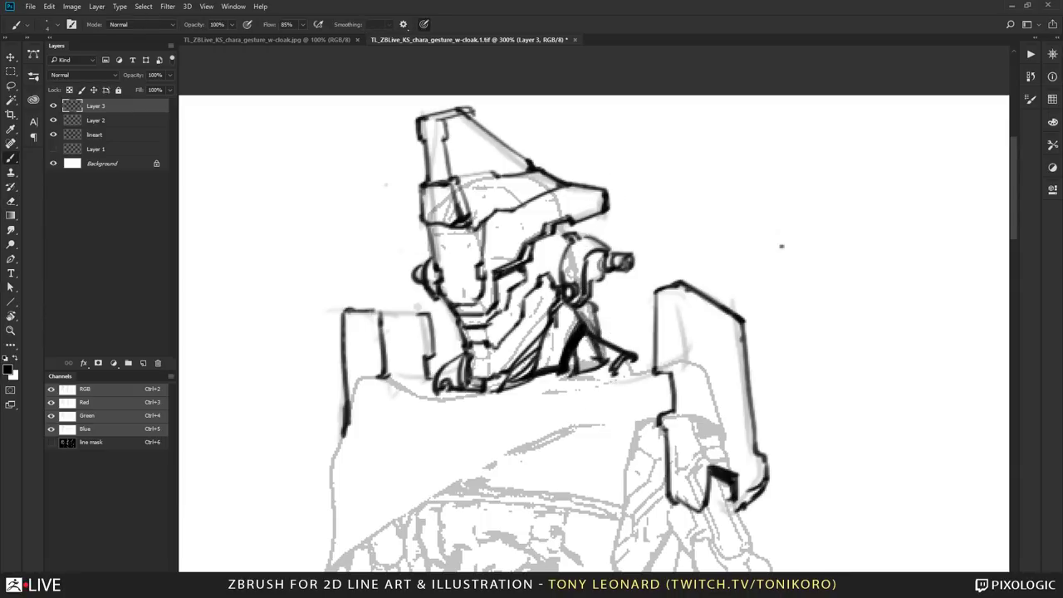
# - Complete the left-hand shoulder plate's top and inner edge, and ink the cloak's collar rim on both sides of the neck
pyautogui.moveTo(368, 311)
pyautogui.mouseDown()
pyautogui.moveTo(436, 314)
pyautogui.moveTo(427, 382)
pyautogui.moveTo(404, 374)
pyautogui.moveTo(438, 379)
pyautogui.moveTo(397, 385)
pyautogui.moveTo(463, 405)
pyautogui.mouseUp()
pyautogui.moveTo(398, 387); pyautogui.dragTo(468, 407)
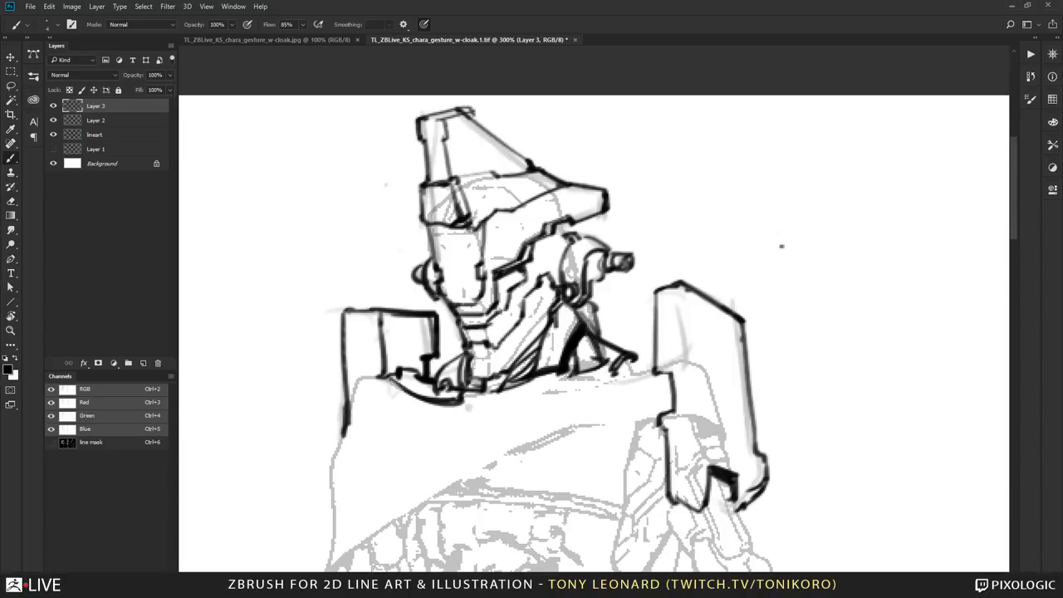
pyautogui.moveTo(540, 377)
pyautogui.mouseDown()
pyautogui.moveTo(534, 398)
pyautogui.moveTo(645, 367)
pyautogui.moveTo(569, 377)
pyautogui.mouseUp()
pyautogui.moveTo(552, 381)
pyautogui.mouseDown()
pyautogui.moveTo(647, 372)
pyautogui.moveTo(660, 357)
pyautogui.mouseUp()
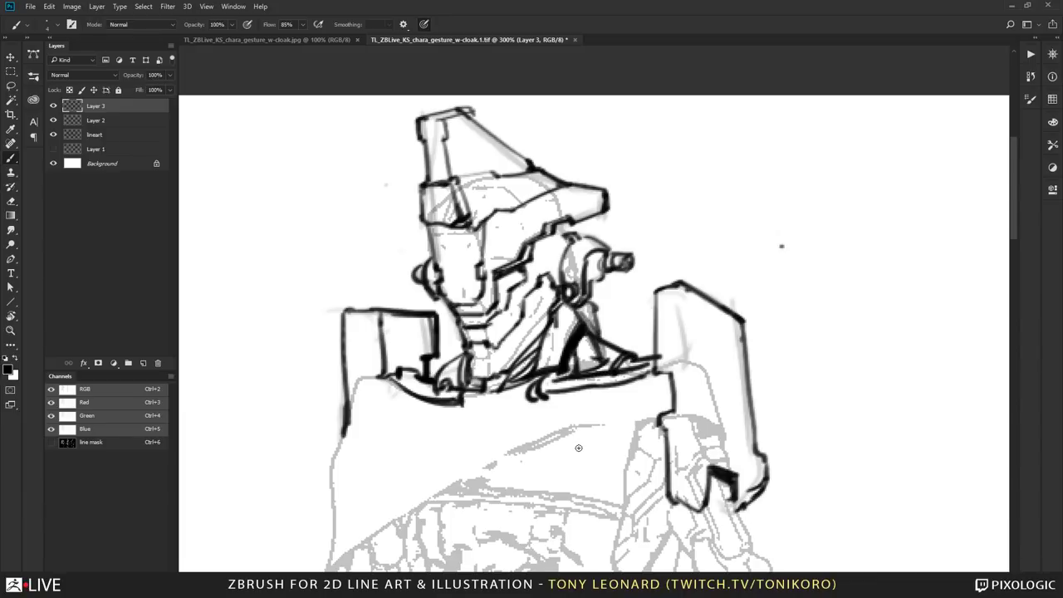
# - Ink the cloak's edge over the left-hand shoulder down to a pointed corner, with a fold line sweeping up across the chest
pyautogui.moveTo(547, 369); pyautogui.dragTo(805, 173)
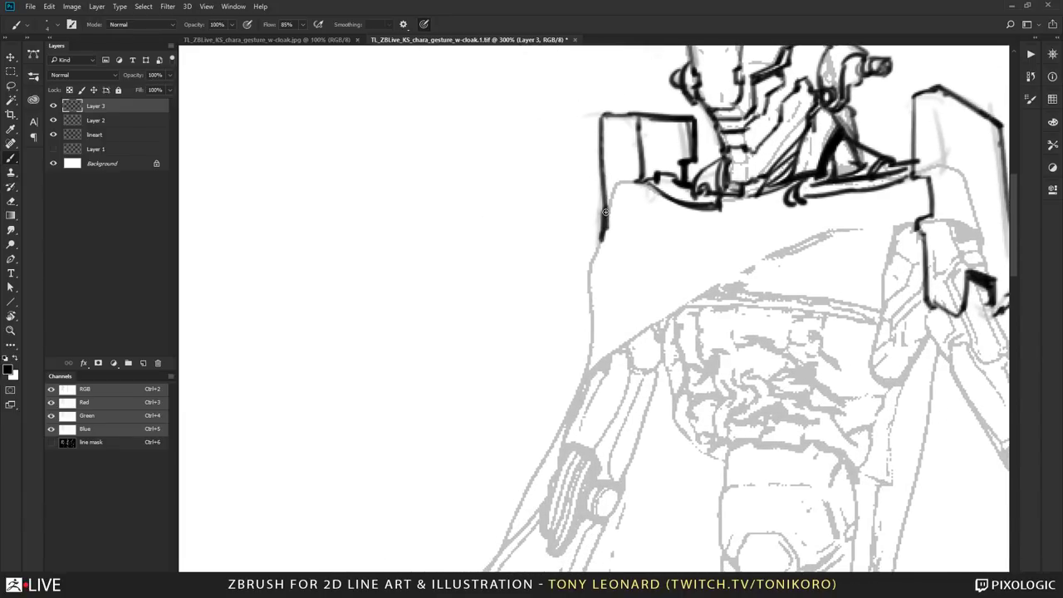
pyautogui.moveTo(605, 212); pyautogui.dragTo(651, 180)
pyautogui.moveTo(736, 248)
pyautogui.mouseDown()
pyautogui.moveTo(625, 256)
pyautogui.moveTo(504, 214)
pyautogui.mouseUp()
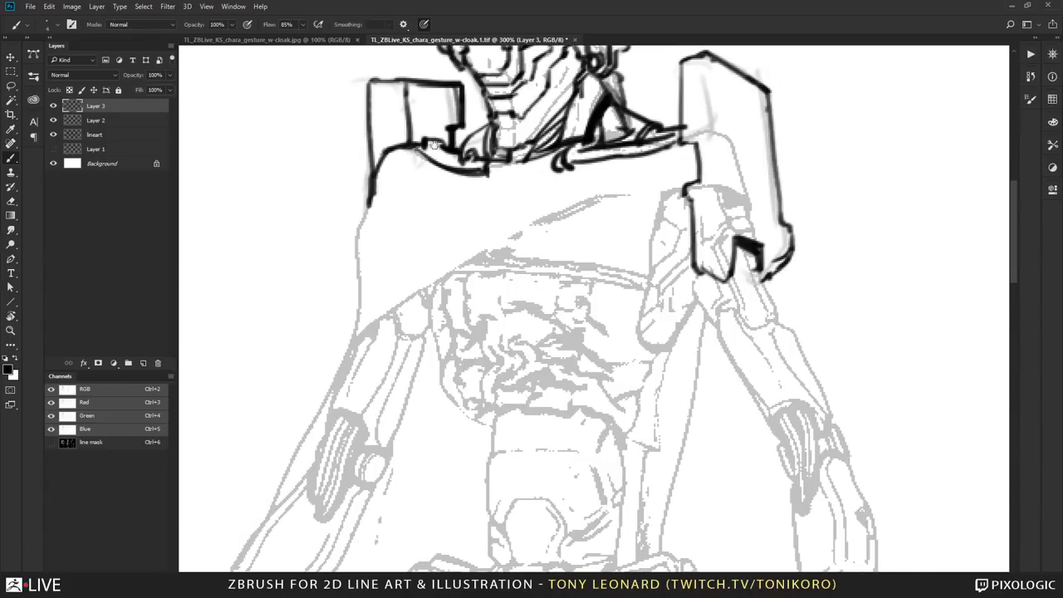
pyautogui.moveTo(368, 198)
pyautogui.mouseDown()
pyautogui.moveTo(347, 257)
pyautogui.moveTo(408, 214)
pyautogui.mouseUp()
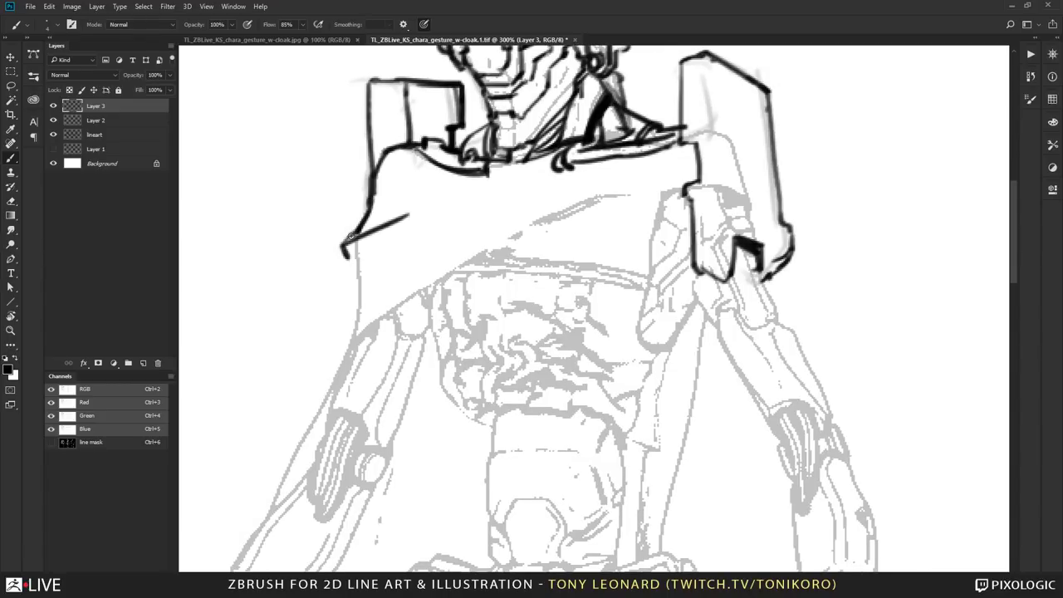
pyautogui.moveTo(354, 238); pyautogui.dragTo(568, 171)
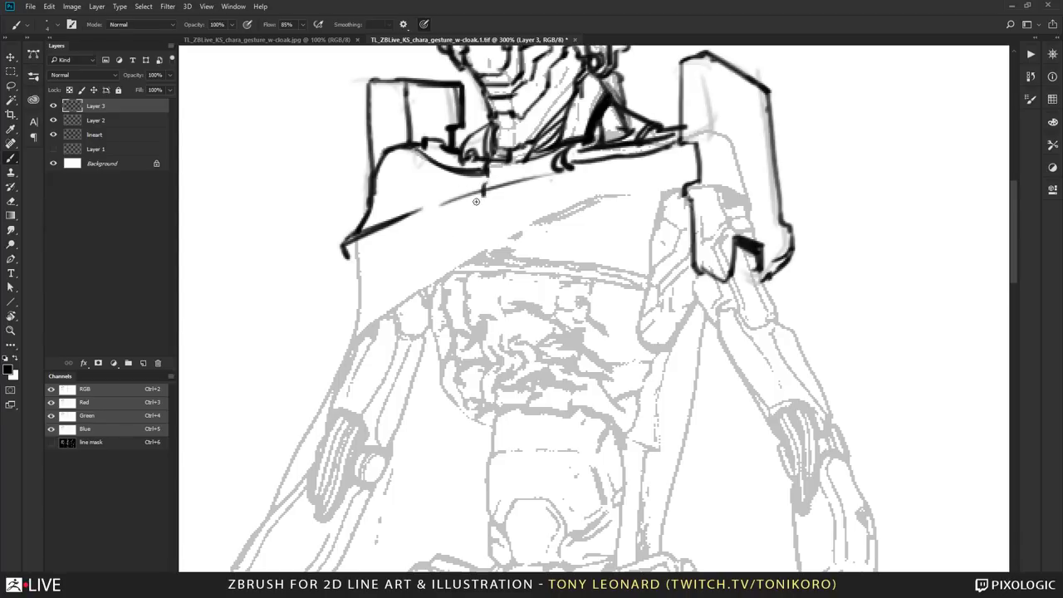
# - Ink a central chest panel hanging from the collar, with stepped sides and two short prongs at its lower edge
pyautogui.moveTo(483, 187); pyautogui.dragTo(457, 279)
pyautogui.moveTo(460, 307); pyautogui.dragTo(478, 311)
pyautogui.moveTo(481, 272)
pyautogui.mouseDown()
pyautogui.moveTo(463, 312)
pyautogui.moveTo(541, 268)
pyautogui.moveTo(540, 310)
pyautogui.moveTo(562, 293)
pyautogui.moveTo(562, 269)
pyautogui.mouseUp()
pyautogui.moveTo(559, 169); pyautogui.dragTo(564, 277)
# - Ink the inner thickness edge of the right-hand shoulder plate and extend its lower outer corner
pyautogui.moveTo(744, 366); pyautogui.dragTo(640, 439)
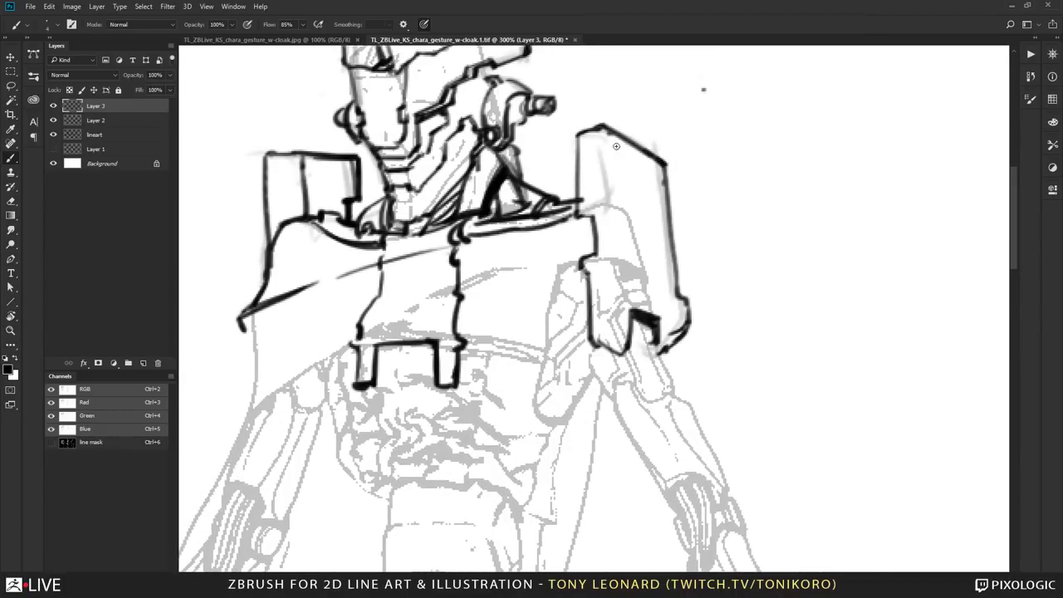
pyautogui.moveTo(606, 136)
pyautogui.mouseDown()
pyautogui.moveTo(614, 265)
pyautogui.moveTo(595, 338)
pyautogui.moveTo(628, 356)
pyautogui.moveTo(664, 353)
pyautogui.moveTo(669, 367)
pyautogui.moveTo(685, 343)
pyautogui.mouseUp()
pyautogui.moveTo(688, 302); pyautogui.dragTo(681, 350)
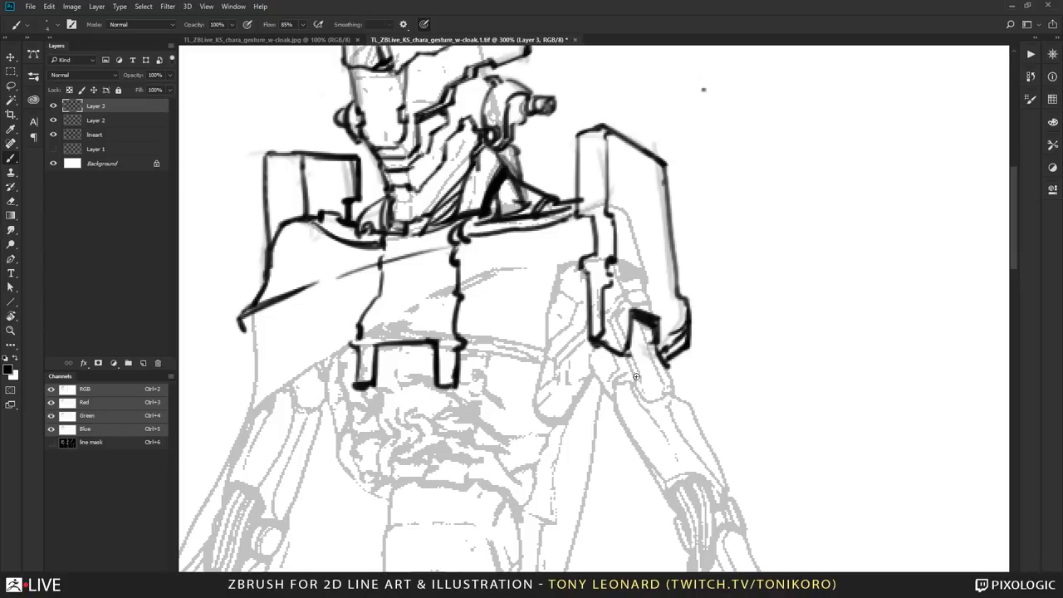
# - Set the eraser to the Hard Round tip and reduce its size to 15 px
pyautogui.press('e')
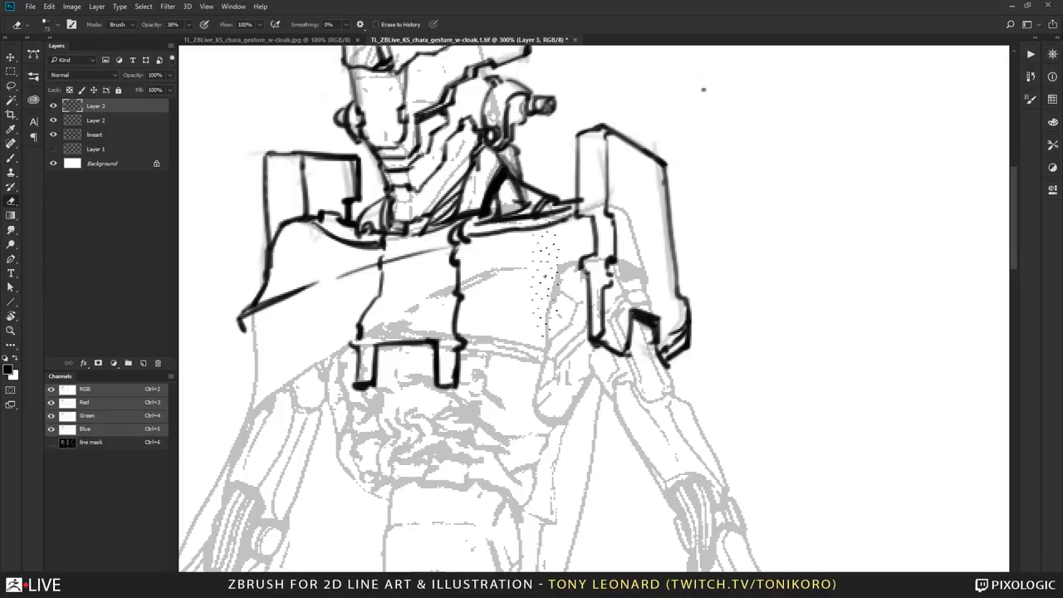
pyautogui.click(58, 25)
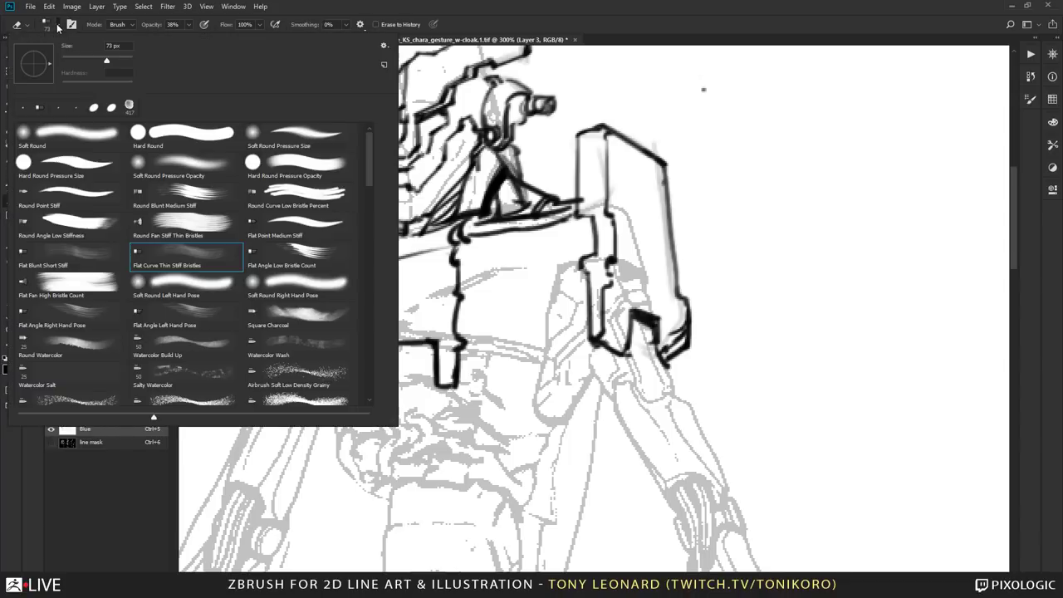
pyautogui.click(171, 135)
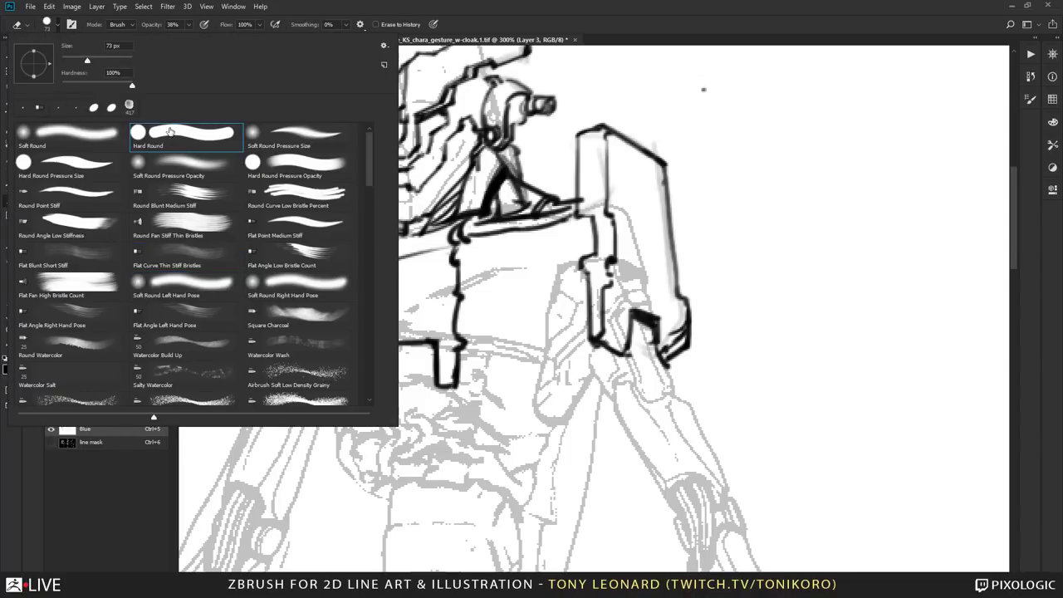
pyautogui.click(702, 128)
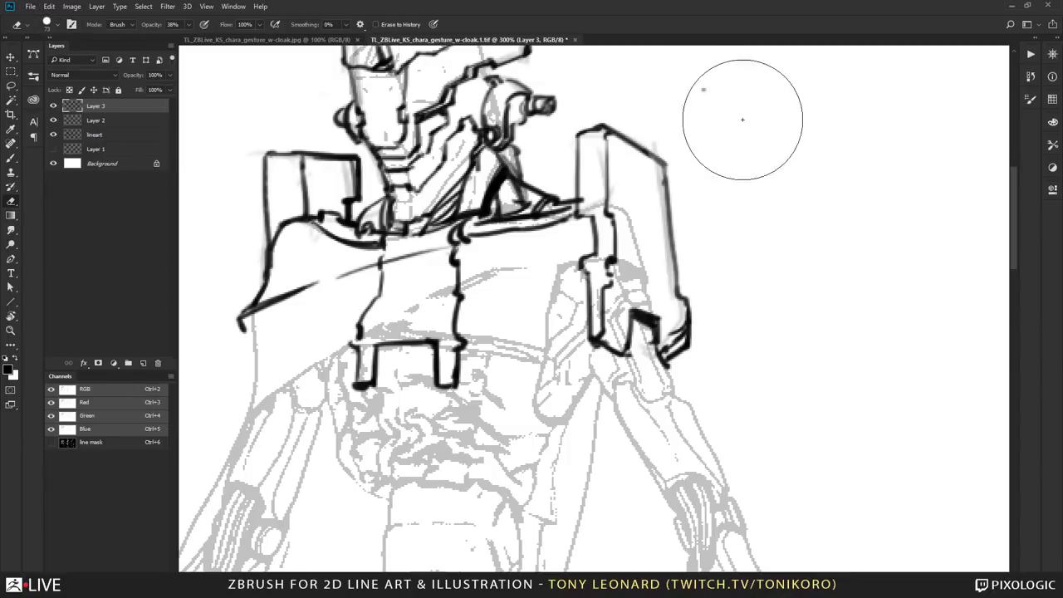
pyautogui.press('[')
pyautogui.press('[')
pyautogui.press('[')
pyautogui.press('[')
pyautogui.press('[')
pyautogui.press('[')
pyautogui.press('[')
pyautogui.press('[')
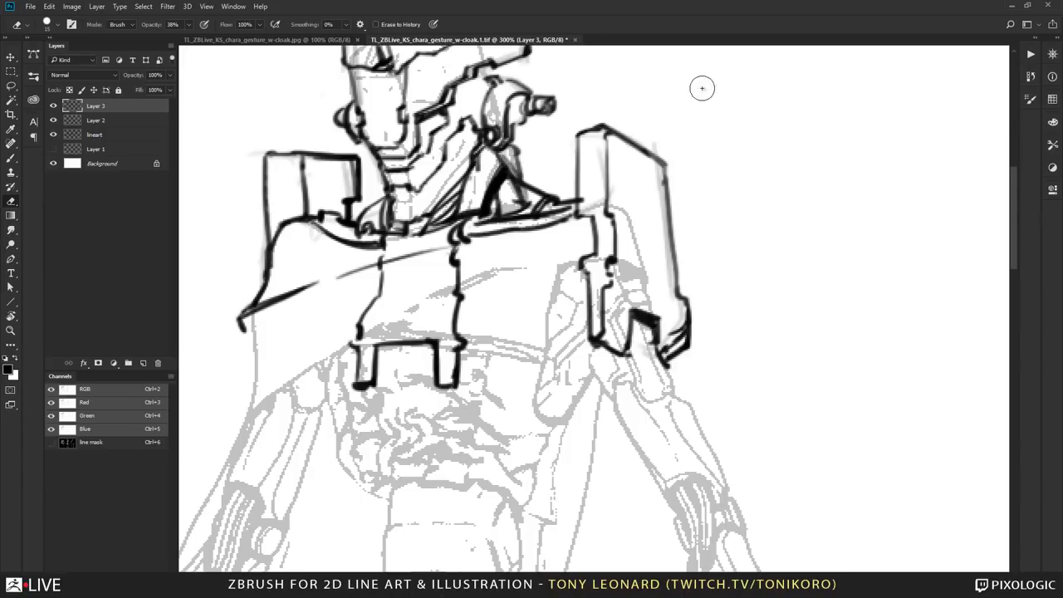
# - Fade the right-hand shoulder plate's lower corner, raise the eraser opacity to 79%, and erase the plate's long outer edge
pyautogui.moveTo(668, 311); pyautogui.dragTo(675, 362)
pyautogui.moveTo(825, 328); pyautogui.dragTo(752, 311)
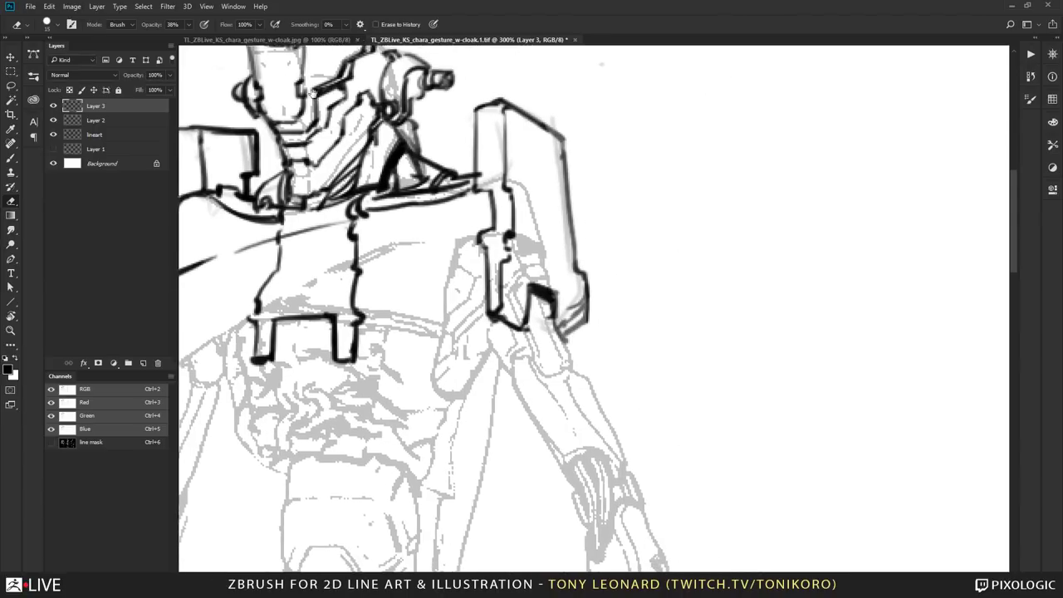
pyautogui.click(187, 24)
pyautogui.moveTo(190, 39); pyautogui.dragTo(210, 39)
pyautogui.moveTo(544, 125)
pyautogui.mouseDown()
pyautogui.moveTo(557, 218)
pyautogui.moveTo(540, 227)
pyautogui.moveTo(571, 280)
pyautogui.mouseUp()
# - Clean up the right-hand shoulder plate's upper outer corner with a smaller eraser and return to the inking brush
pyautogui.press('[')
pyautogui.press('[')
pyautogui.press('[')
pyautogui.press('[')
pyautogui.press('[')
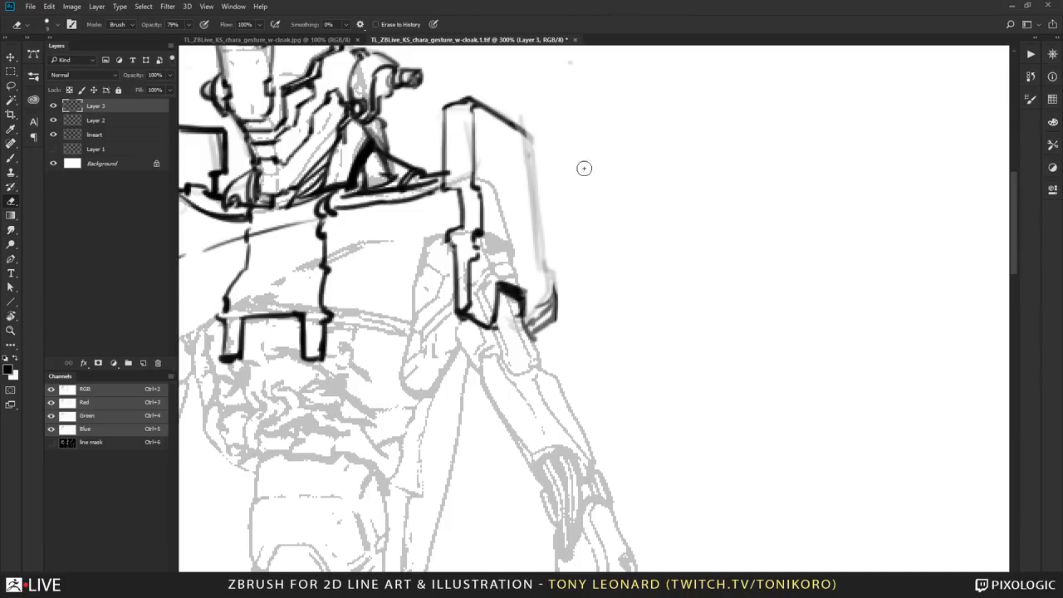
pyautogui.moveTo(535, 137)
pyautogui.mouseDown()
pyautogui.moveTo(521, 129)
pyautogui.moveTo(524, 137)
pyautogui.mouseUp()
pyautogui.press('b')
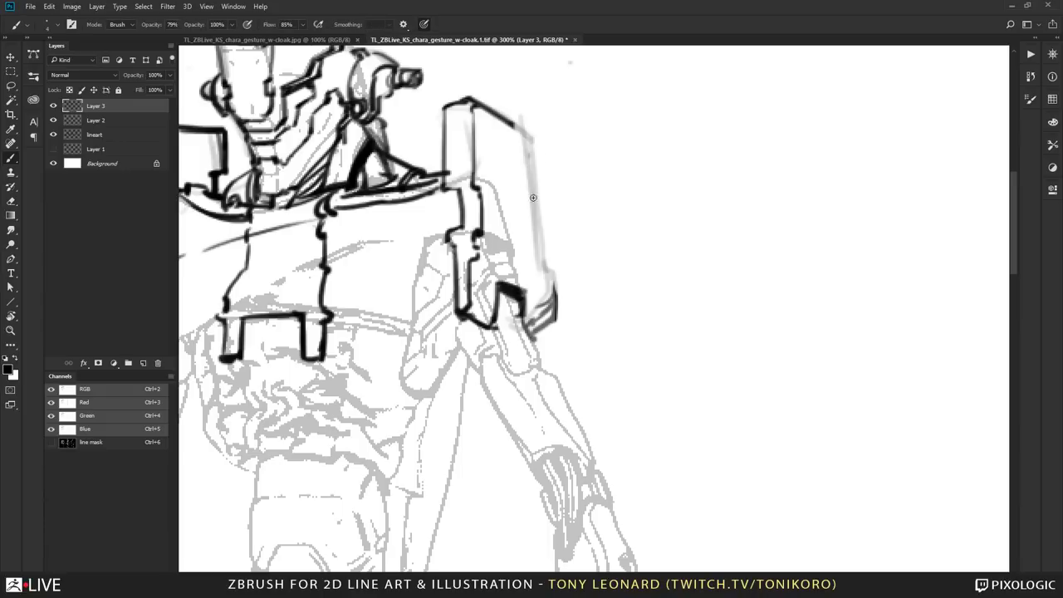
# - Darken the right-hand shoulder plate's upper outer corner, adjust the brush's minimum diameter slightly, and ink the plate's long outer edge
pyautogui.moveTo(513, 125); pyautogui.dragTo(533, 145)
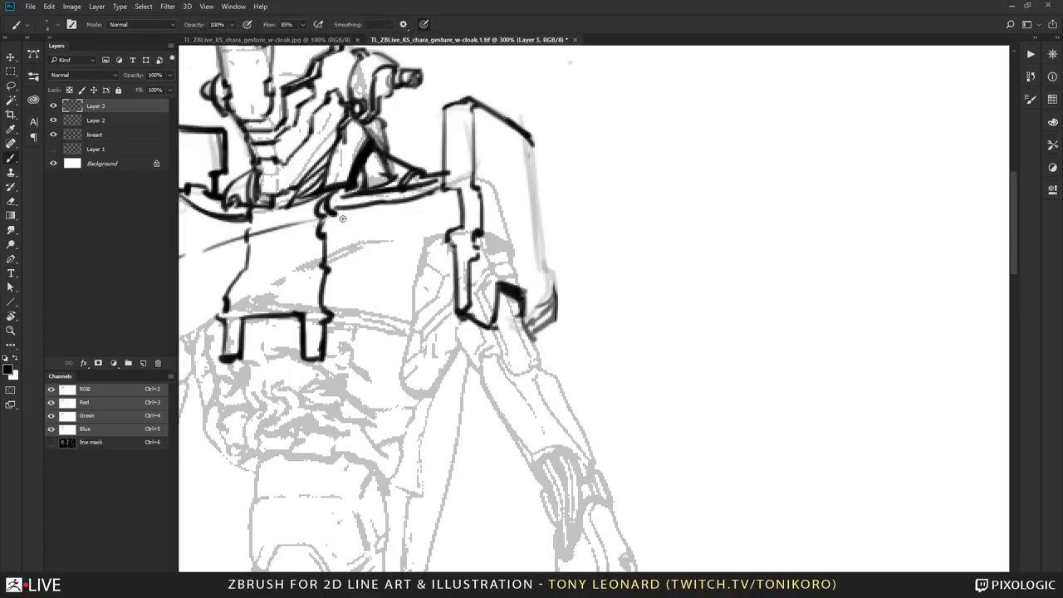
pyautogui.click(1031, 102)
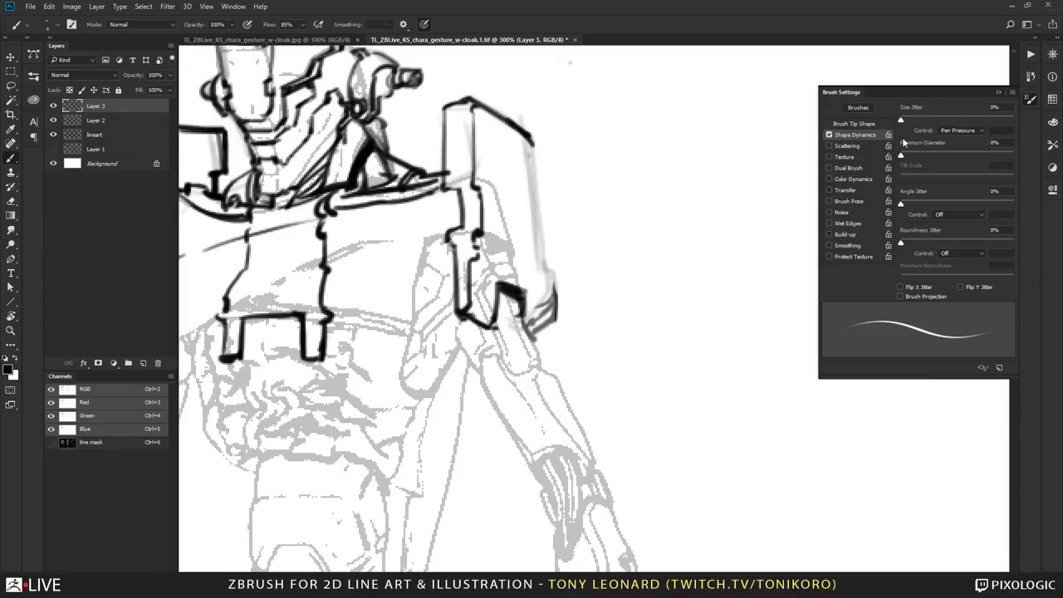
pyautogui.moveTo(900, 158); pyautogui.dragTo(905, 156)
pyautogui.press('F5')
pyautogui.moveTo(529, 135); pyautogui.dragTo(558, 306)
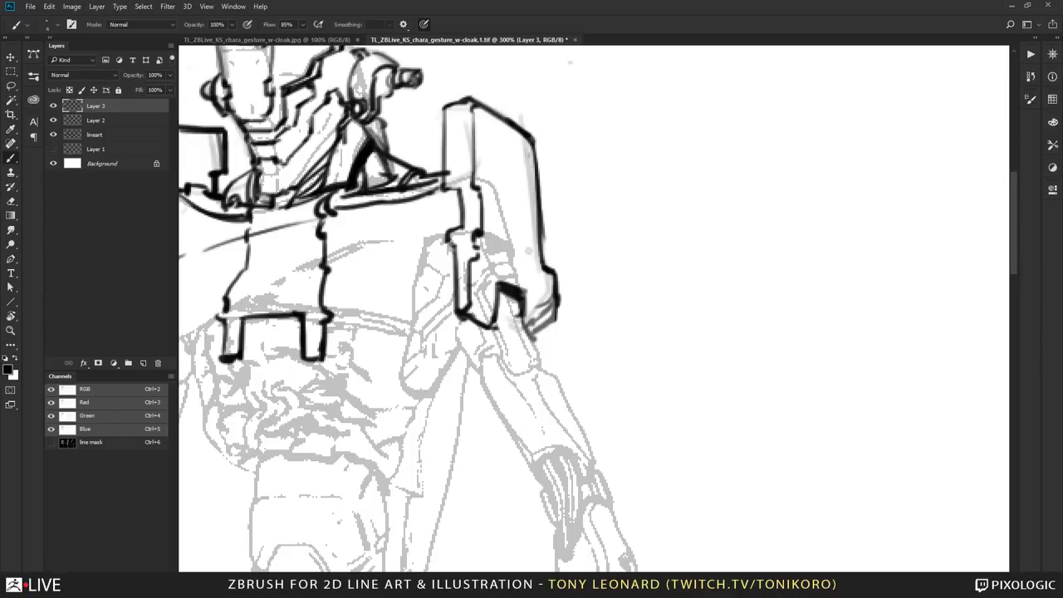
# - Ink the cloak's pointed left-hand corner and its lower hem across the chest
pyautogui.press('z')
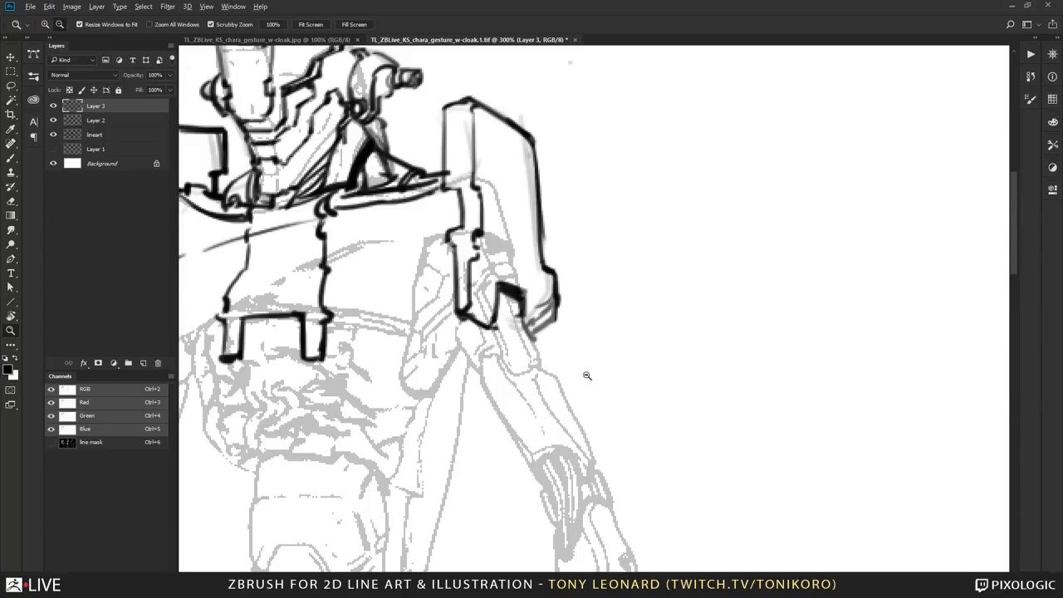
pyautogui.hotkey('ctrl', '-')
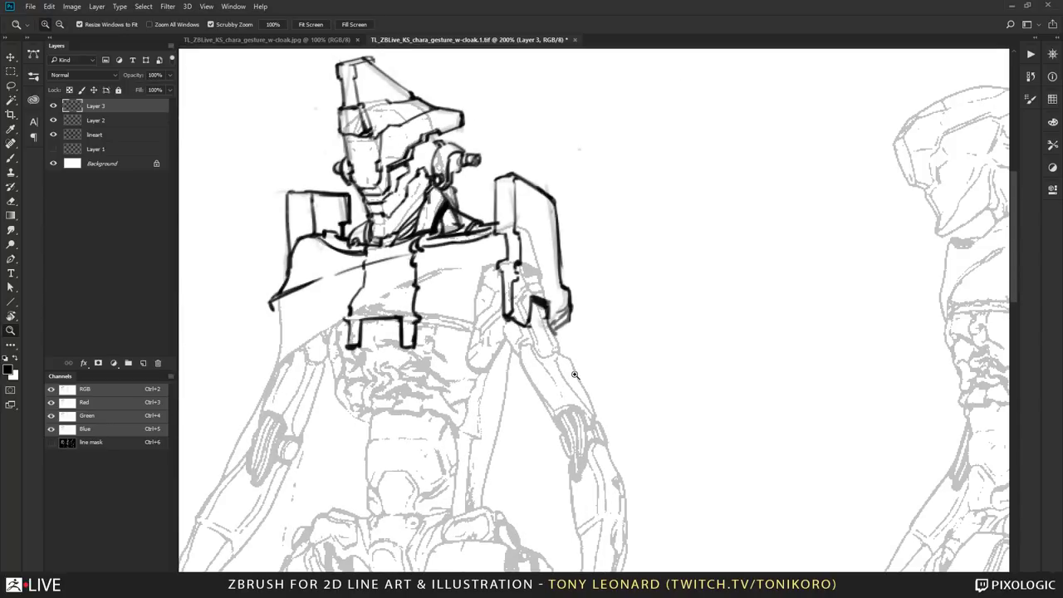
pyautogui.moveTo(424, 325); pyautogui.dragTo(721, 236)
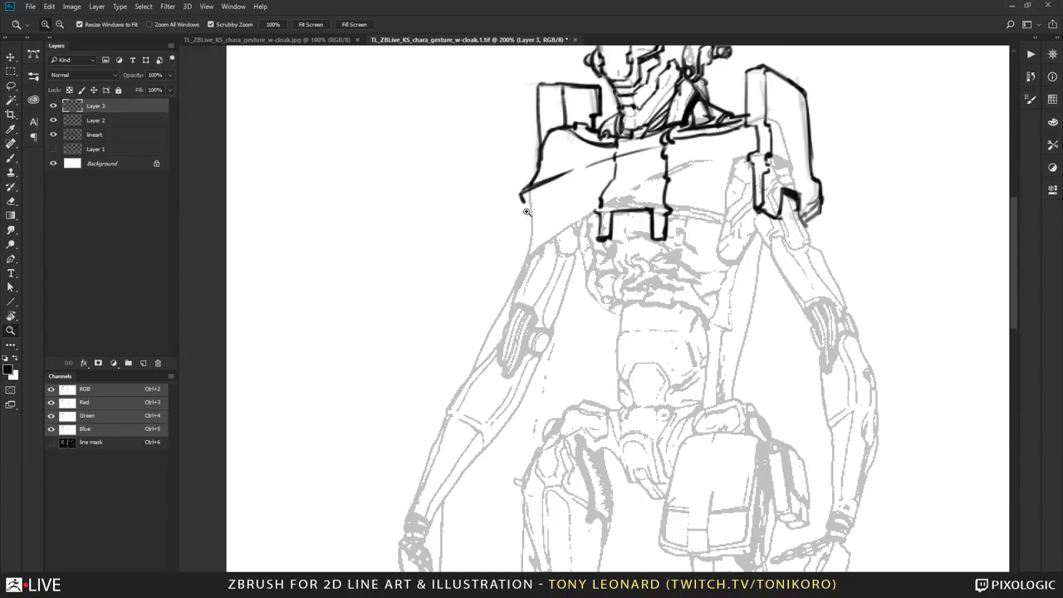
pyautogui.press('b')
pyautogui.moveTo(523, 200)
pyautogui.mouseDown()
pyautogui.moveTo(520, 262)
pyautogui.moveTo(598, 211)
pyautogui.mouseUp()
pyautogui.moveTo(667, 208); pyautogui.dragTo(720, 216)
# - Ink the right-hand armpit section with its buckle, and outline the torso below the cloak
pyautogui.moveTo(751, 157)
pyautogui.mouseDown()
pyautogui.moveTo(715, 218)
pyautogui.moveTo(714, 259)
pyautogui.moveTo(732, 266)
pyautogui.moveTo(719, 294)
pyautogui.moveTo(738, 279)
pyautogui.moveTo(735, 303)
pyautogui.moveTo(716, 294)
pyautogui.moveTo(739, 281)
pyautogui.mouseUp()
pyautogui.moveTo(757, 230)
pyautogui.mouseDown()
pyautogui.moveTo(732, 265)
pyautogui.moveTo(752, 266)
pyautogui.moveTo(739, 273)
pyautogui.moveTo(748, 320)
pyautogui.moveTo(731, 331)
pyautogui.mouseUp()
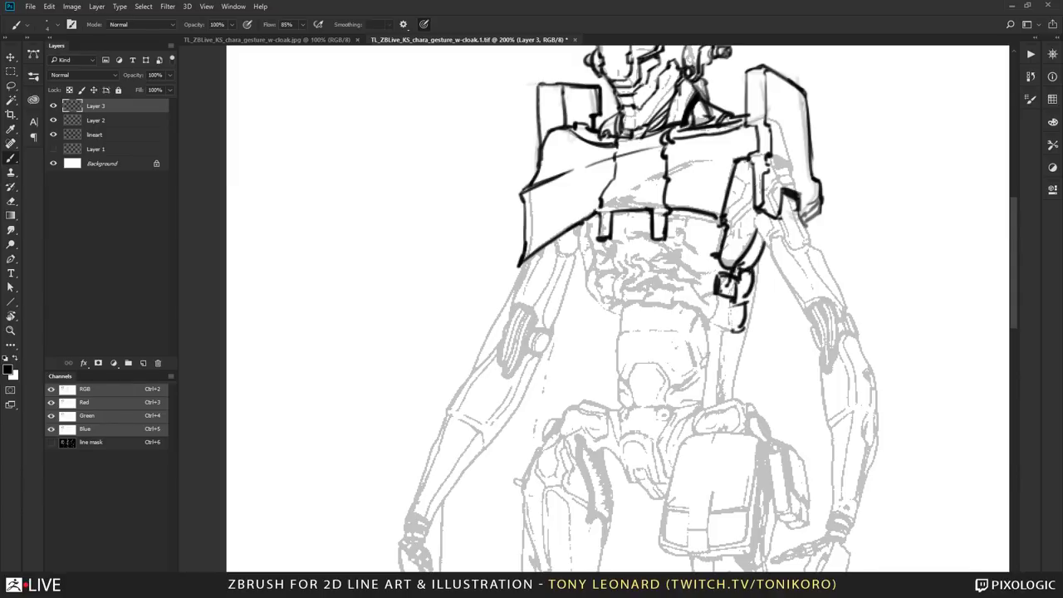
pyautogui.moveTo(585, 226)
pyautogui.mouseDown()
pyautogui.moveTo(587, 301)
pyautogui.moveTo(632, 319)
pyautogui.moveTo(621, 329)
pyautogui.moveTo(648, 302)
pyautogui.moveTo(679, 302)
pyautogui.moveTo(728, 330)
pyautogui.mouseUp()
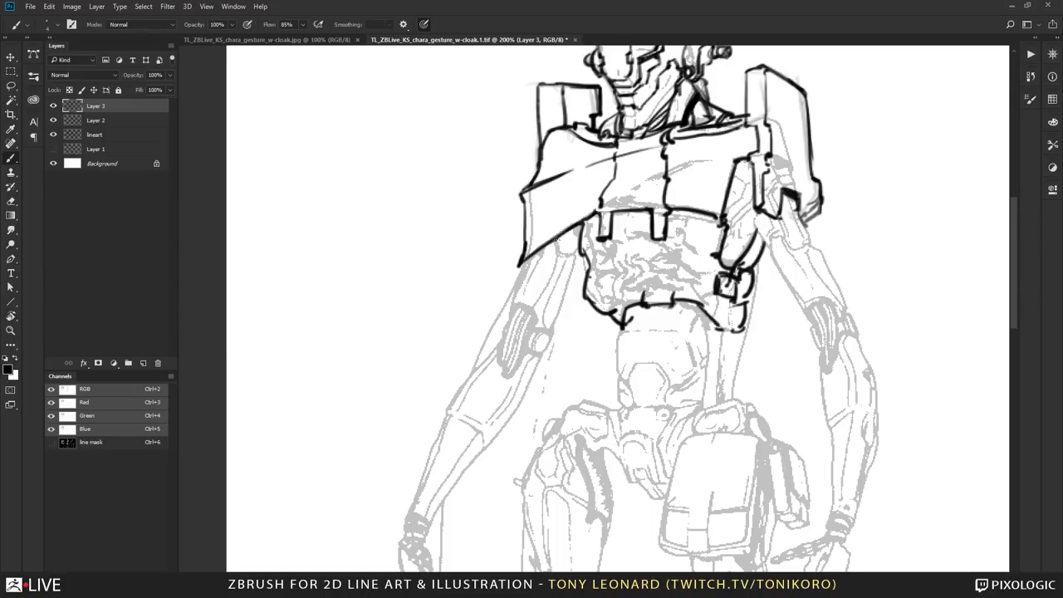
# - Ink the left-hand arm from the upper arm through the round elbow joint and forearm to the wrist cuff
pyautogui.moveTo(555, 240)
pyautogui.mouseDown()
pyautogui.moveTo(559, 258)
pyautogui.moveTo(579, 257)
pyautogui.moveTo(580, 245)
pyautogui.mouseUp()
pyautogui.moveTo(530, 259)
pyautogui.mouseDown()
pyautogui.moveTo(509, 323)
pyautogui.moveTo(535, 313)
pyautogui.moveTo(541, 331)
pyautogui.moveTo(565, 308)
pyautogui.mouseUp()
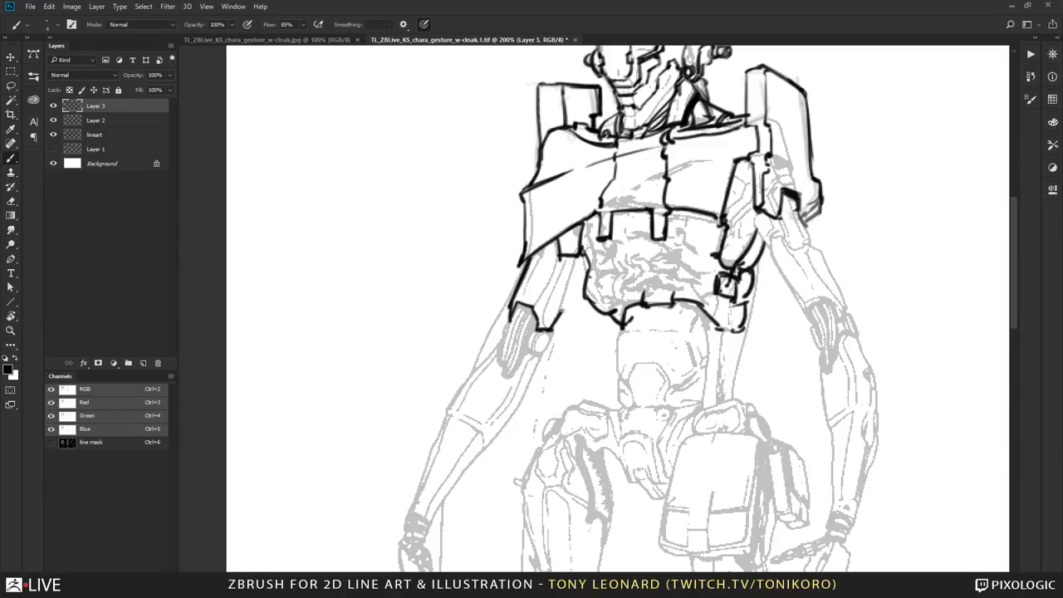
pyautogui.moveTo(580, 253); pyautogui.dragTo(562, 309)
pyautogui.moveTo(519, 308)
pyautogui.mouseDown()
pyautogui.moveTo(500, 343)
pyautogui.moveTo(509, 362)
pyautogui.mouseUp()
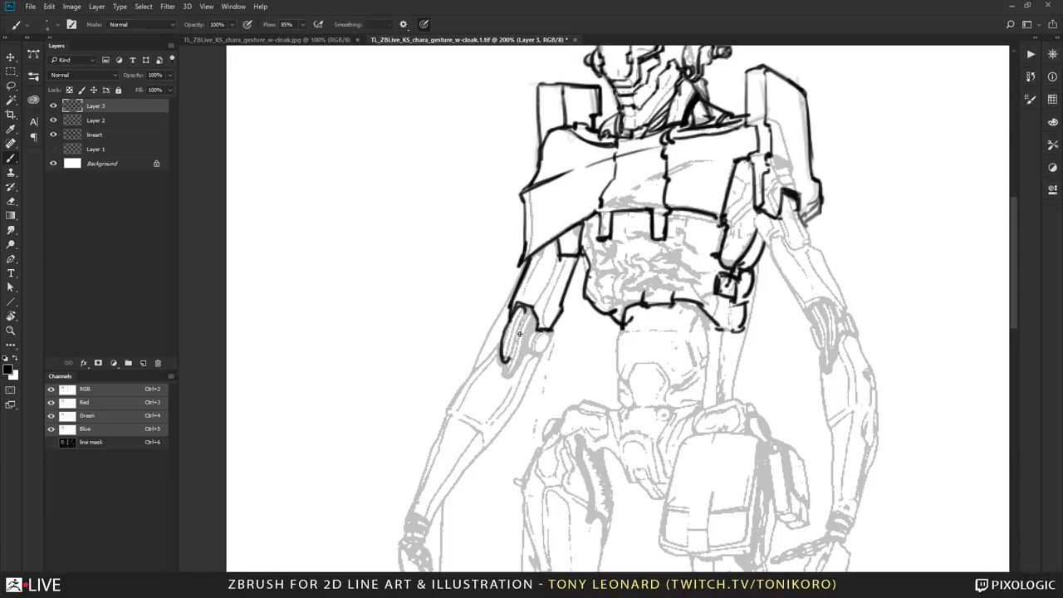
pyautogui.moveTo(523, 316); pyautogui.dragTo(506, 364)
pyautogui.moveTo(527, 312)
pyautogui.mouseDown()
pyautogui.moveTo(507, 368)
pyautogui.moveTo(543, 333)
pyautogui.moveTo(545, 345)
pyautogui.mouseUp()
pyautogui.moveTo(562, 387)
pyautogui.mouseDown()
pyautogui.moveTo(527, 263)
pyautogui.moveTo(484, 253)
pyautogui.moveTo(491, 232)
pyautogui.moveTo(470, 246)
pyautogui.mouseUp()
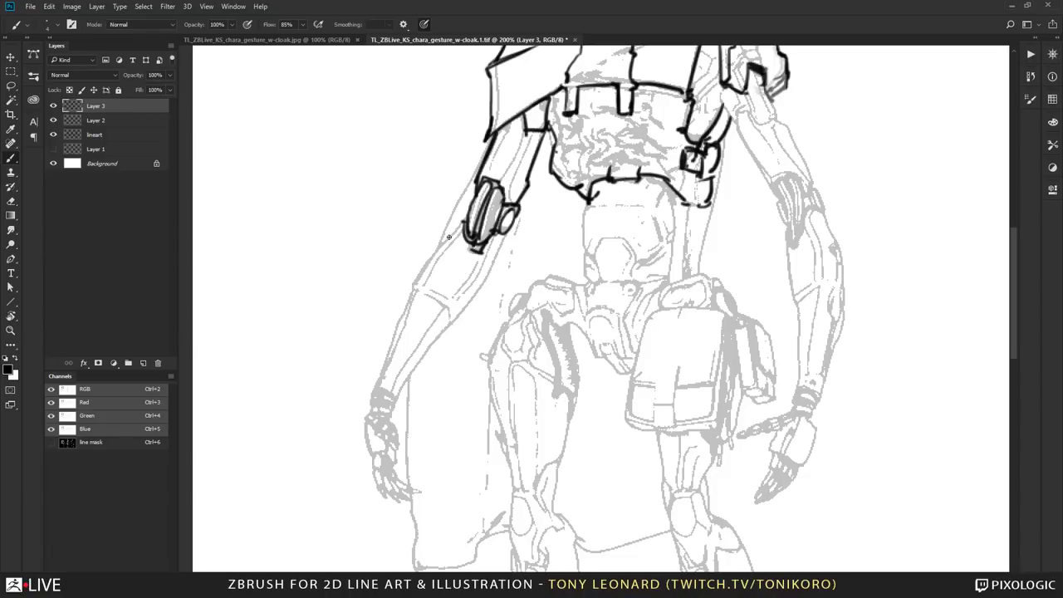
pyautogui.moveTo(462, 220)
pyautogui.mouseDown()
pyautogui.moveTo(421, 270)
pyautogui.moveTo(369, 397)
pyautogui.moveTo(388, 390)
pyautogui.moveTo(399, 404)
pyautogui.moveTo(459, 315)
pyautogui.moveTo(449, 306)
pyautogui.moveTo(451, 325)
pyautogui.mouseUp()
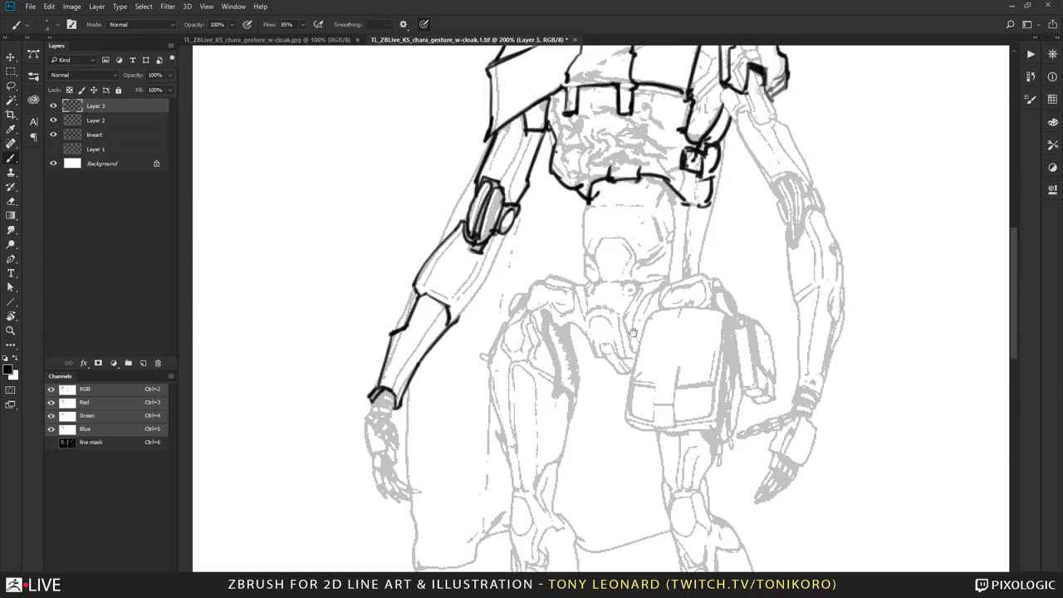
# - Divide the torso below the cloak into panels with vertical and horizontal seam lines
pyautogui.moveTo(632, 332); pyautogui.dragTo(568, 439)
pyautogui.moveTo(529, 194); pyautogui.dragTo(532, 284)
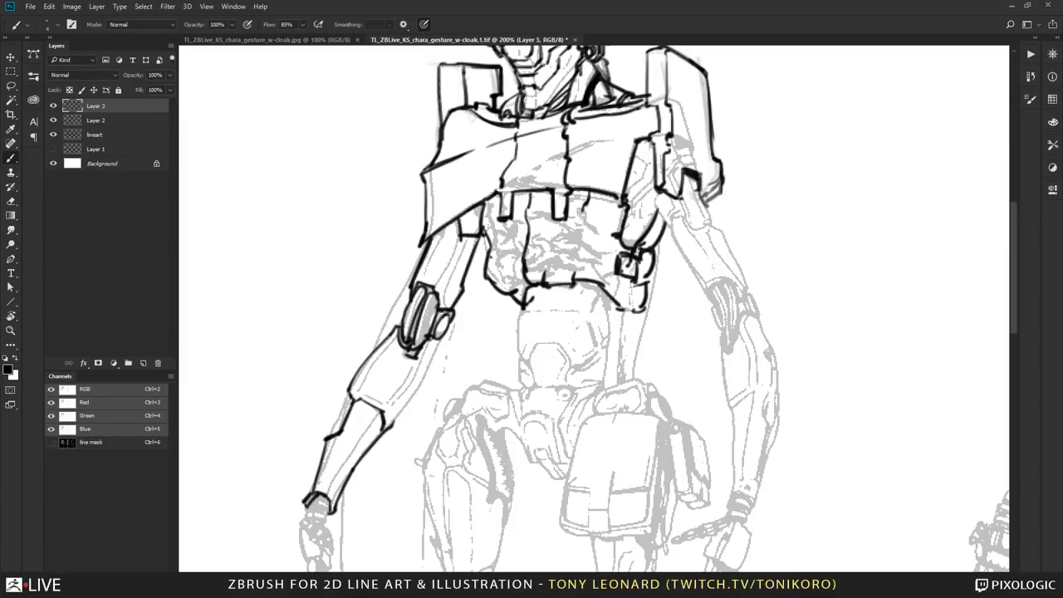
pyautogui.moveTo(581, 210); pyautogui.dragTo(574, 279)
pyautogui.moveTo(523, 250)
pyautogui.mouseDown()
pyautogui.moveTo(579, 245)
pyautogui.moveTo(612, 257)
pyautogui.mouseUp()
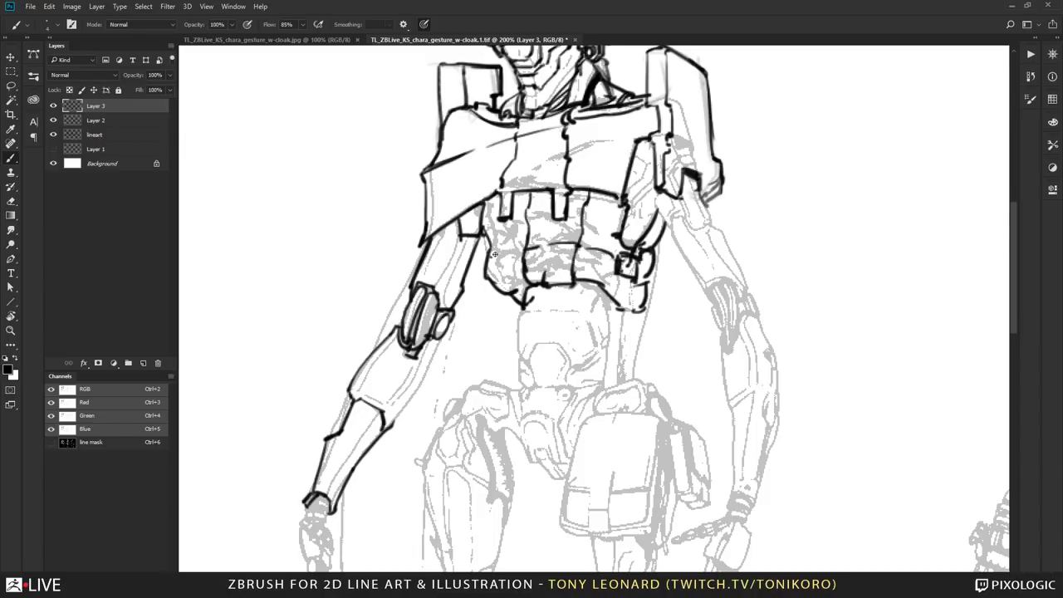
pyautogui.moveTo(495, 254)
pyautogui.mouseDown()
pyautogui.moveTo(520, 253)
pyautogui.moveTo(498, 223)
pyautogui.moveTo(583, 224)
pyautogui.mouseUp()
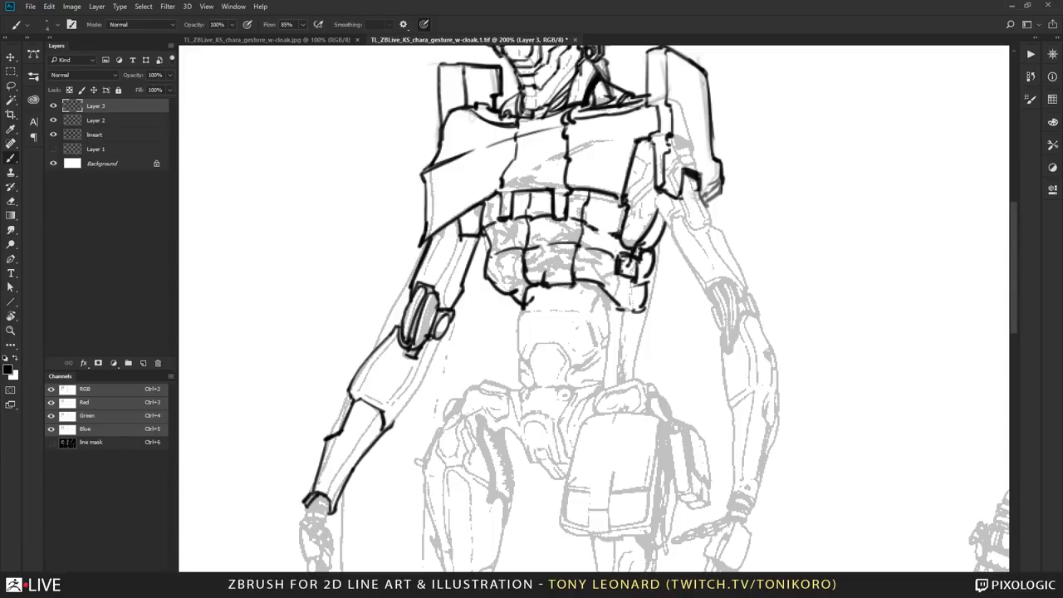
# - Reinforce the cloak's lower hem and ink its diagonal folds across the chest
pyautogui.moveTo(570, 199); pyautogui.dragTo(623, 202)
pyautogui.moveTo(486, 204); pyautogui.dragTo(497, 202)
pyautogui.moveTo(435, 225); pyautogui.dragTo(599, 141)
pyautogui.moveTo(516, 179)
pyautogui.mouseDown()
pyautogui.moveTo(604, 134)
pyautogui.moveTo(626, 138)
pyautogui.mouseUp()
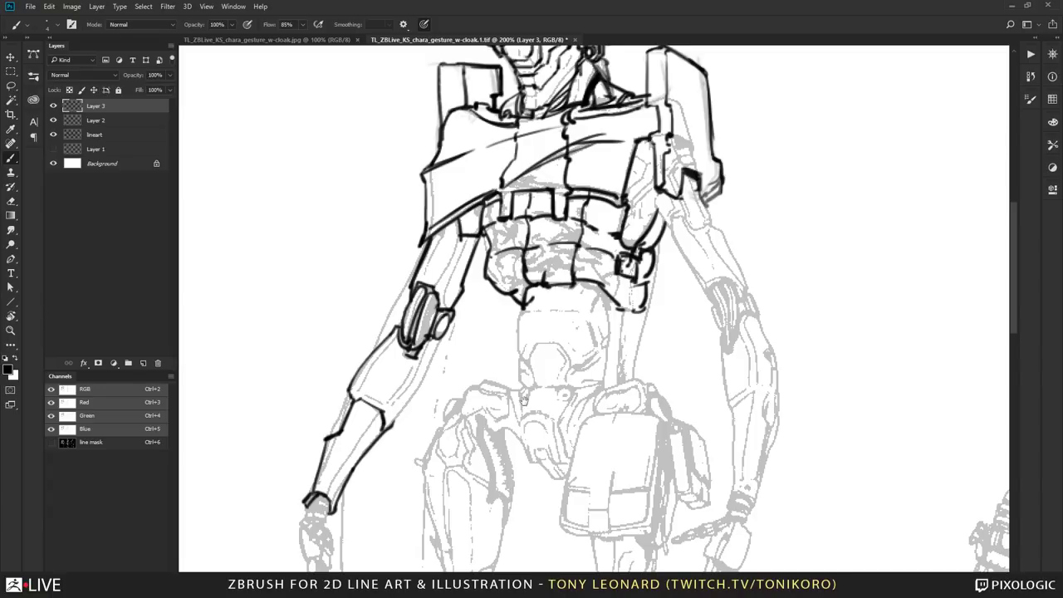
# - Ink the left-hand arm's inner contours and the mechanical joint parts beneath the right-hand shoulder plate
pyautogui.moveTo(524, 401); pyautogui.dragTo(591, 318)
pyautogui.moveTo(526, 150)
pyautogui.mouseDown()
pyautogui.moveTo(494, 293)
pyautogui.moveTo(457, 345)
pyautogui.mouseUp()
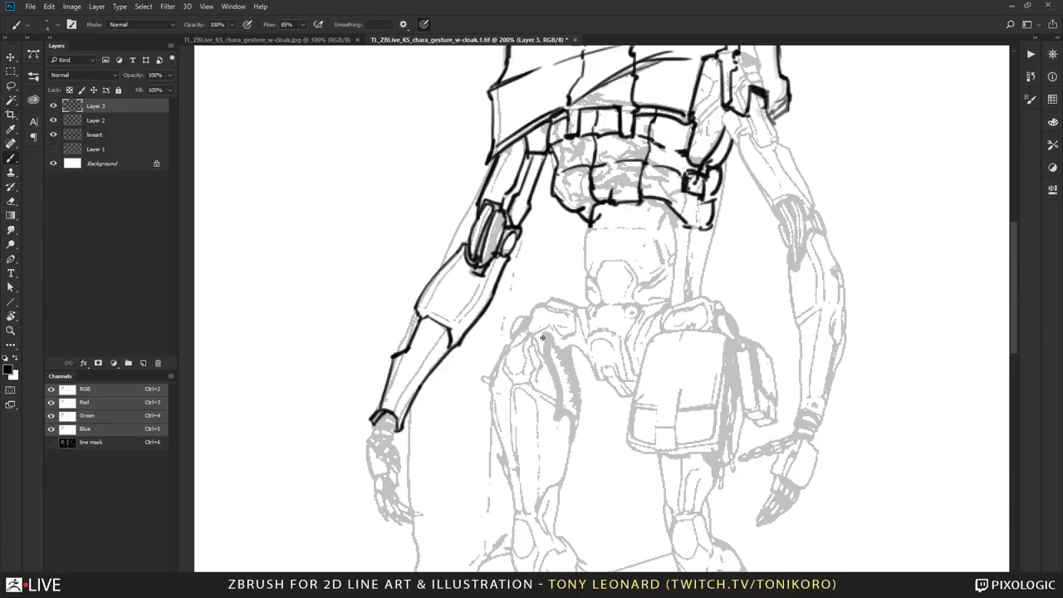
pyautogui.moveTo(674, 352); pyautogui.dragTo(560, 285)
pyautogui.moveTo(694, 121); pyautogui.dragTo(619, 208)
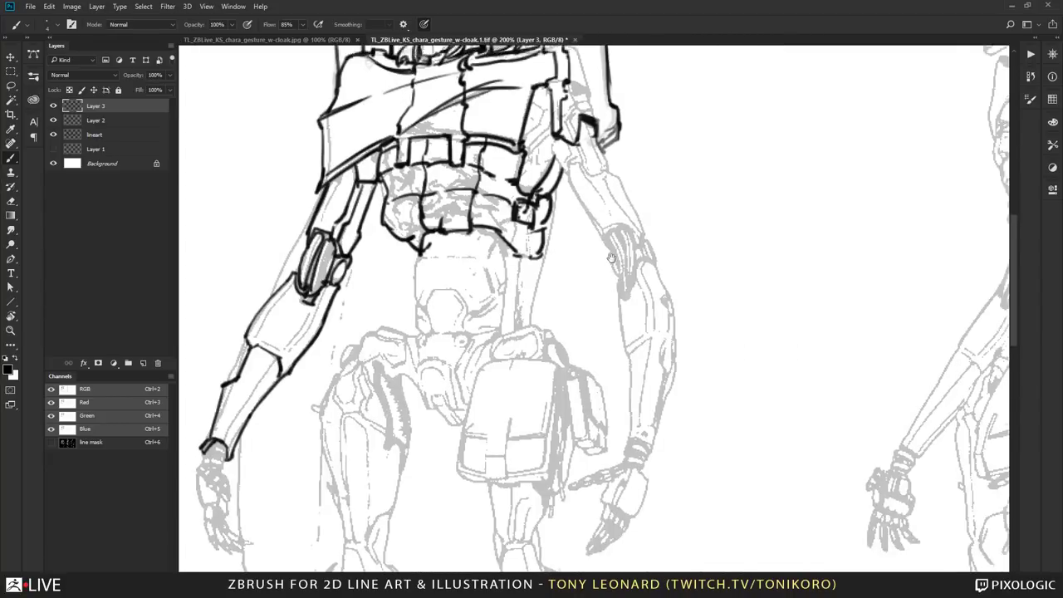
pyautogui.moveTo(574, 155)
pyautogui.mouseDown()
pyautogui.moveTo(569, 141)
pyautogui.moveTo(563, 172)
pyautogui.moveTo(554, 131)
pyautogui.mouseUp()
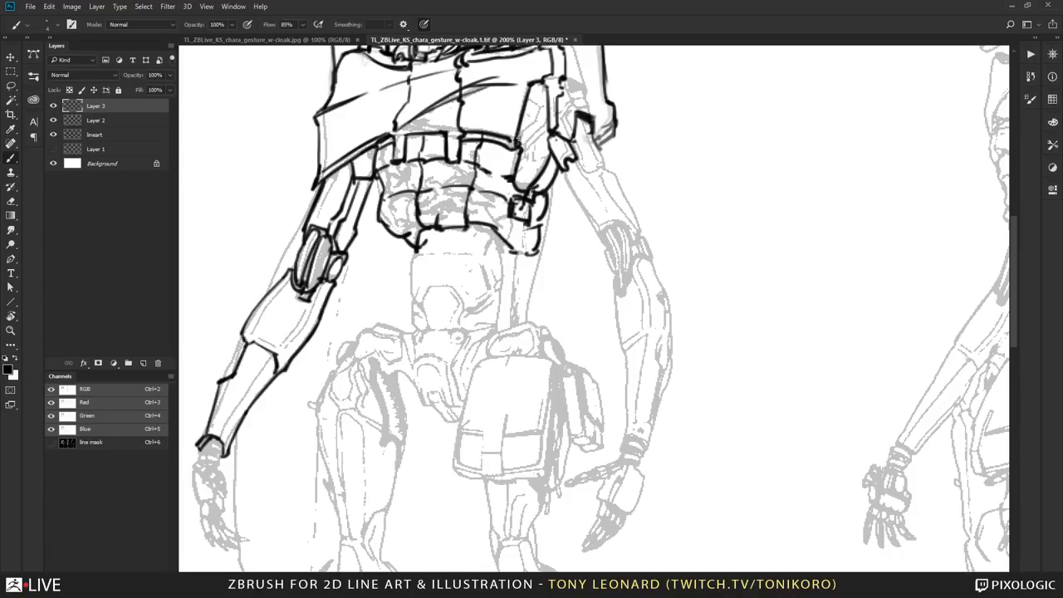
pyautogui.moveTo(540, 109)
pyautogui.mouseDown()
pyautogui.moveTo(536, 122)
pyautogui.moveTo(547, 122)
pyautogui.moveTo(511, 156)
pyautogui.moveTo(530, 149)
pyautogui.moveTo(547, 165)
pyautogui.mouseUp()
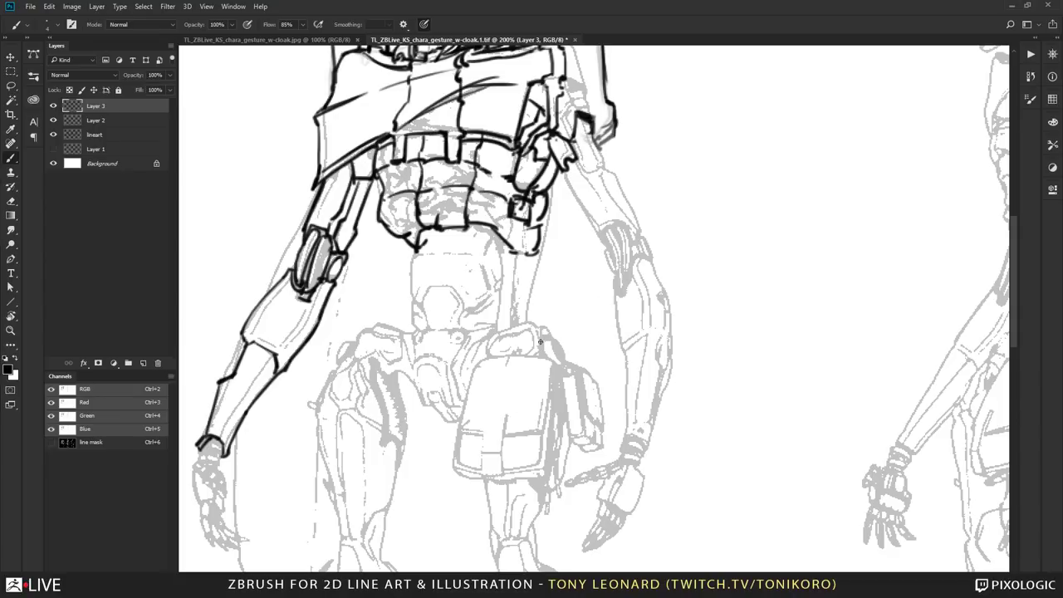
# - Ink the abdominal plate below the torso panels, including its side edges and notched lower edge
pyautogui.moveTo(524, 330); pyautogui.dragTo(650, 323)
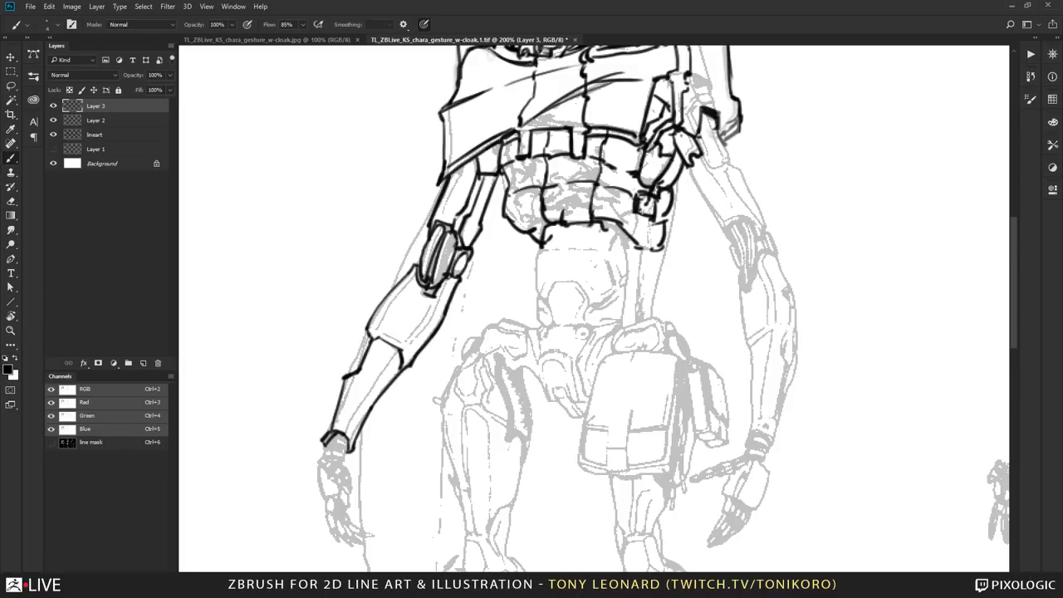
pyautogui.moveTo(608, 229)
pyautogui.mouseDown()
pyautogui.moveTo(623, 238)
pyautogui.moveTo(626, 289)
pyautogui.mouseUp()
pyautogui.moveTo(616, 233); pyautogui.dragTo(606, 255)
pyautogui.moveTo(541, 248)
pyautogui.mouseDown()
pyautogui.moveTo(536, 261)
pyautogui.moveTo(590, 250)
pyautogui.moveTo(543, 298)
pyautogui.moveTo(553, 284)
pyautogui.moveTo(586, 285)
pyautogui.moveTo(601, 302)
pyautogui.mouseUp()
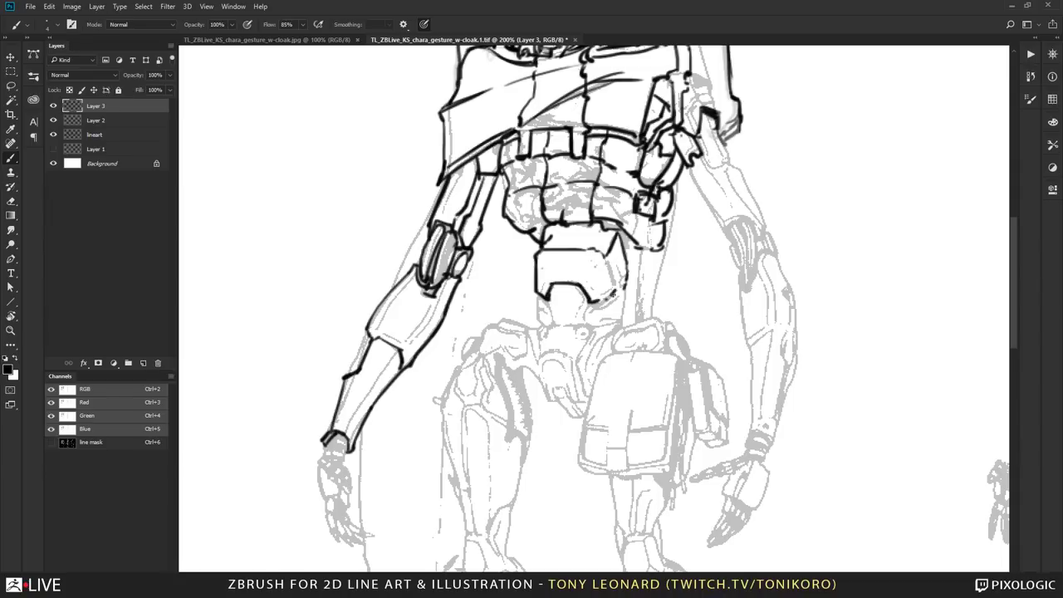
# - Review the partly inked front figure alongside the side-view and back-view line art
pyautogui.moveTo(748, 327); pyautogui.dragTo(506, 246)
pyautogui.hotkey('ctrl', '-')
pyautogui.moveTo(724, 310); pyautogui.dragTo(574, 344)
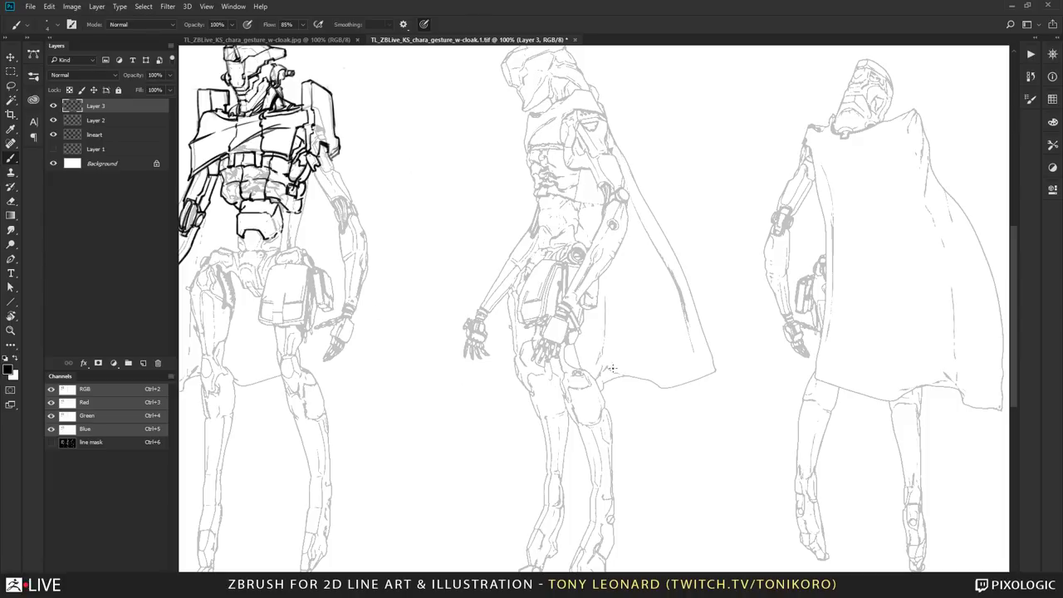
pyautogui.moveTo(472, 318); pyautogui.dragTo(635, 367)
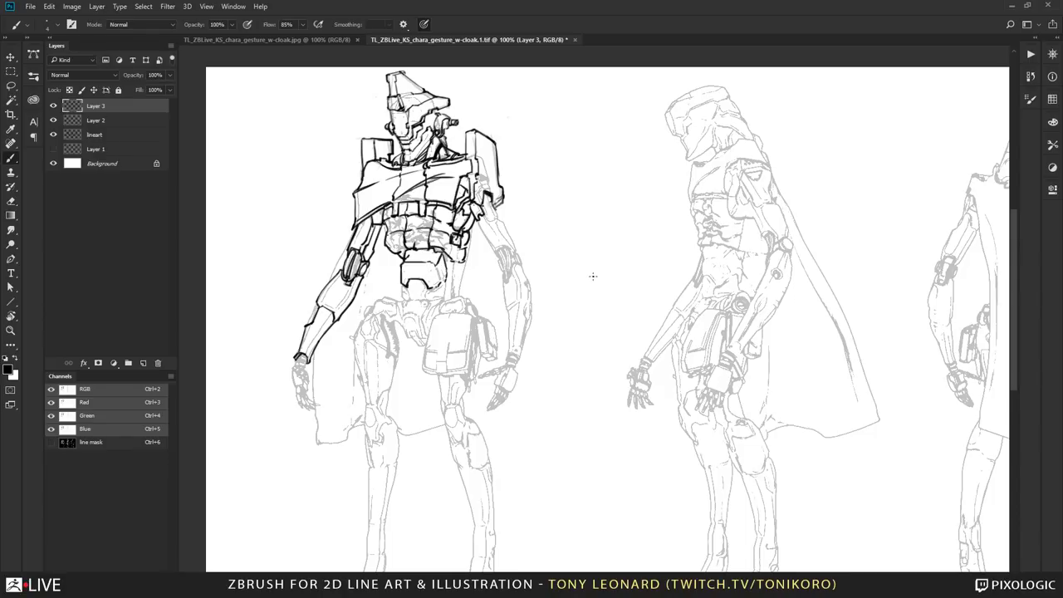
pyautogui.moveTo(438, 373); pyautogui.dragTo(486, 256)
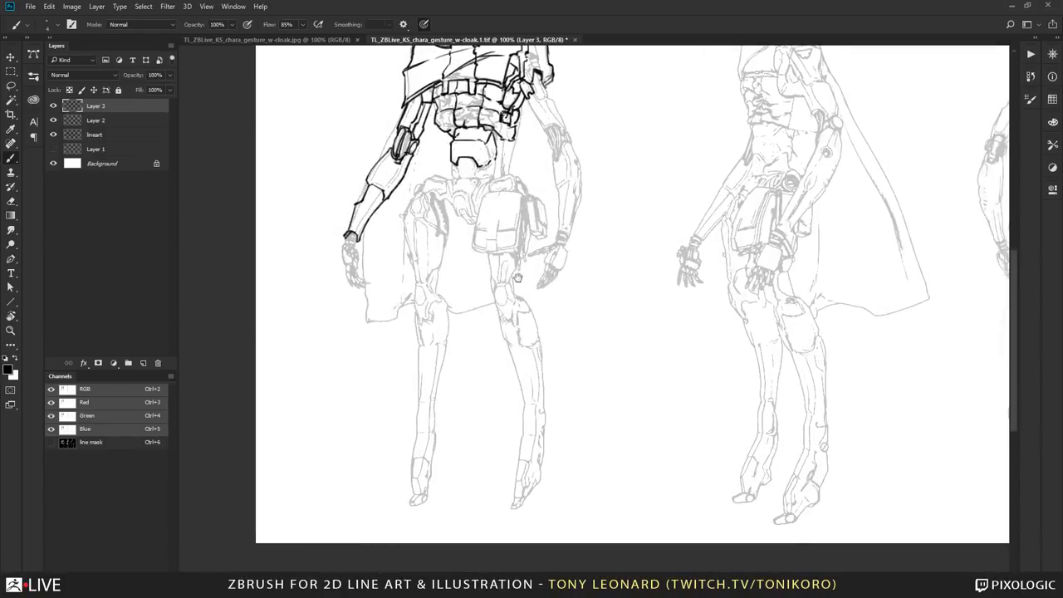
pyautogui.press('z')
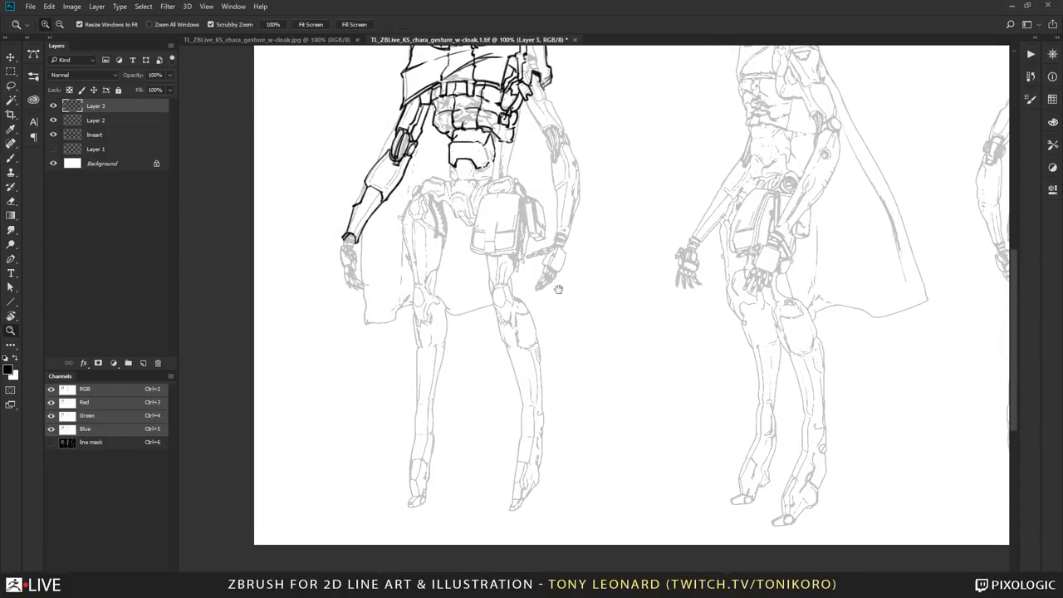
pyautogui.moveTo(558, 289); pyautogui.dragTo(517, 383)
pyautogui.moveTo(640, 382); pyautogui.dragTo(517, 360)
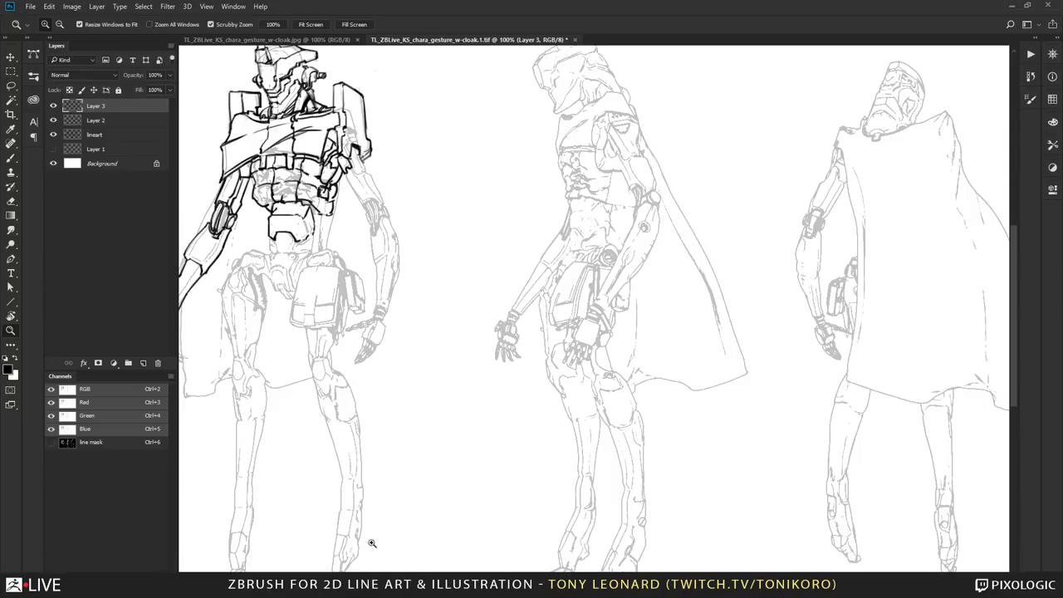
# - Ink the long vertical edges behind the waist down to the hip, and fill the small gap beside the abdominal plate black
pyautogui.moveTo(388, 305); pyautogui.dragTo(653, 328)
pyautogui.moveTo(478, 213); pyautogui.dragTo(536, 291)
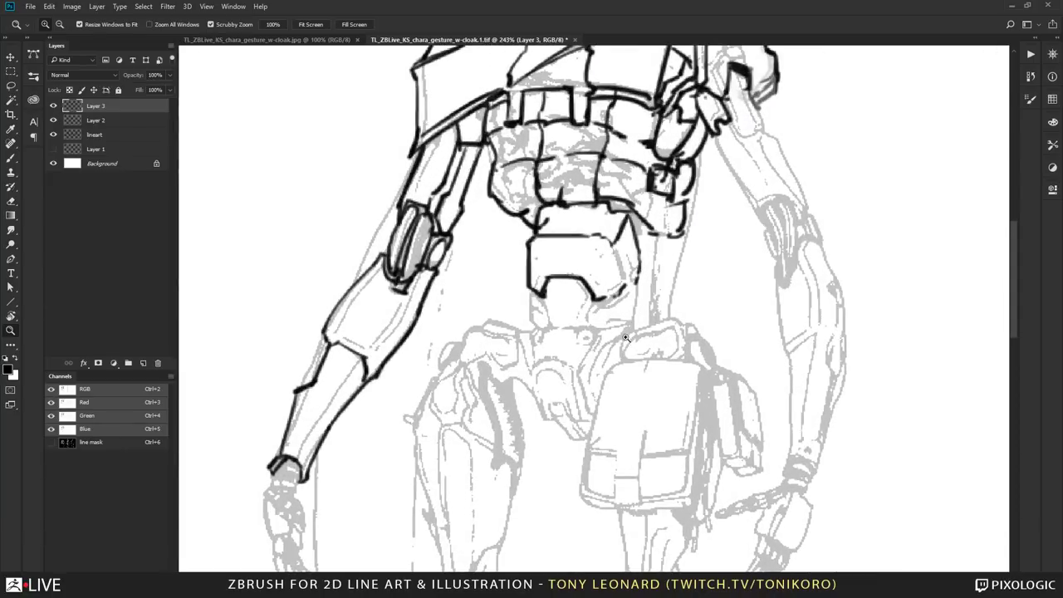
pyautogui.moveTo(626, 336); pyautogui.dragTo(496, 356)
pyautogui.press('b')
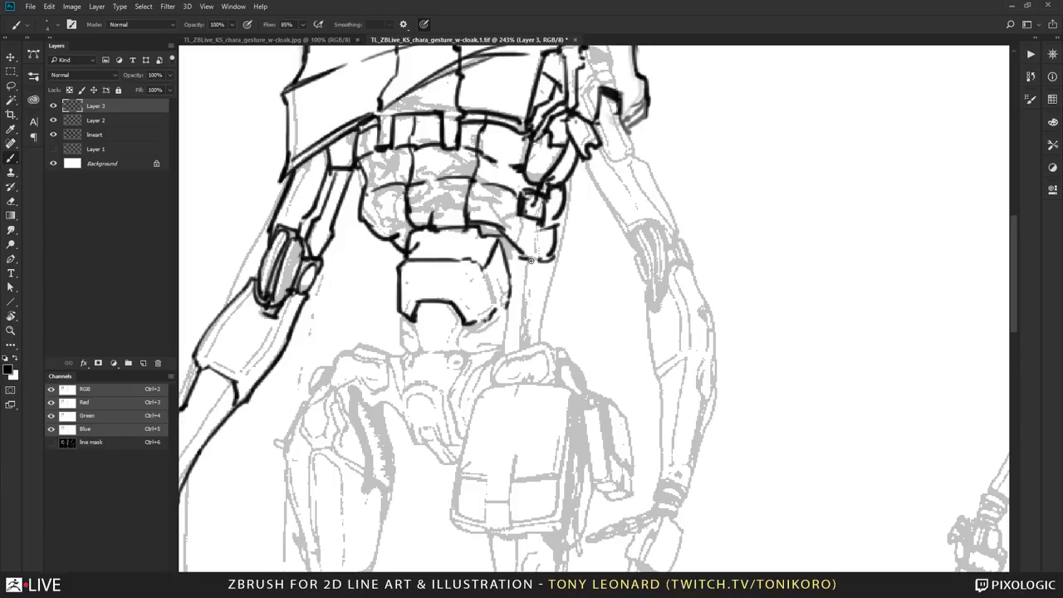
pyautogui.moveTo(530, 261); pyautogui.dragTo(516, 347)
pyautogui.moveTo(533, 264); pyautogui.dragTo(518, 352)
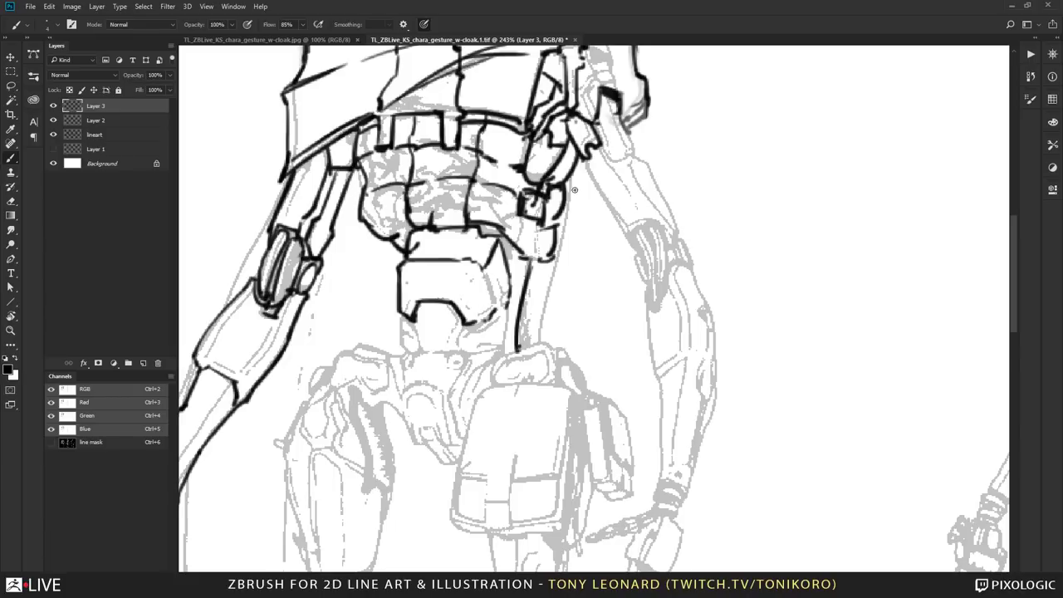
pyautogui.moveTo(570, 181); pyautogui.dragTo(549, 308)
pyautogui.moveTo(565, 268); pyautogui.dragTo(549, 339)
pyautogui.moveTo(558, 289); pyautogui.dragTo(550, 349)
pyautogui.moveTo(514, 250)
pyautogui.mouseDown()
pyautogui.moveTo(507, 258)
pyautogui.moveTo(521, 253)
pyautogui.moveTo(503, 250)
pyautogui.moveTo(504, 262)
pyautogui.mouseUp()
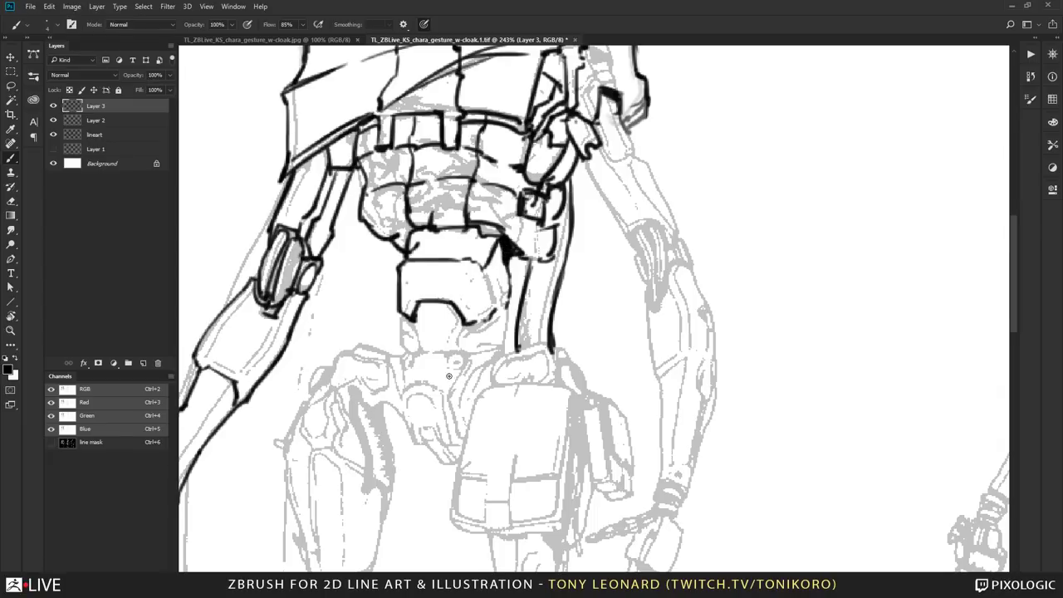
# - Ink the lower waist blocks on both sides of the abdominal notch, with two small round hinges and the notch's inner edge
pyautogui.moveTo(508, 302)
pyautogui.mouseDown()
pyautogui.moveTo(510, 347)
pyautogui.moveTo(453, 333)
pyautogui.moveTo(469, 355)
pyautogui.moveTo(504, 342)
pyautogui.mouseUp()
pyautogui.moveTo(485, 271); pyautogui.dragTo(480, 316)
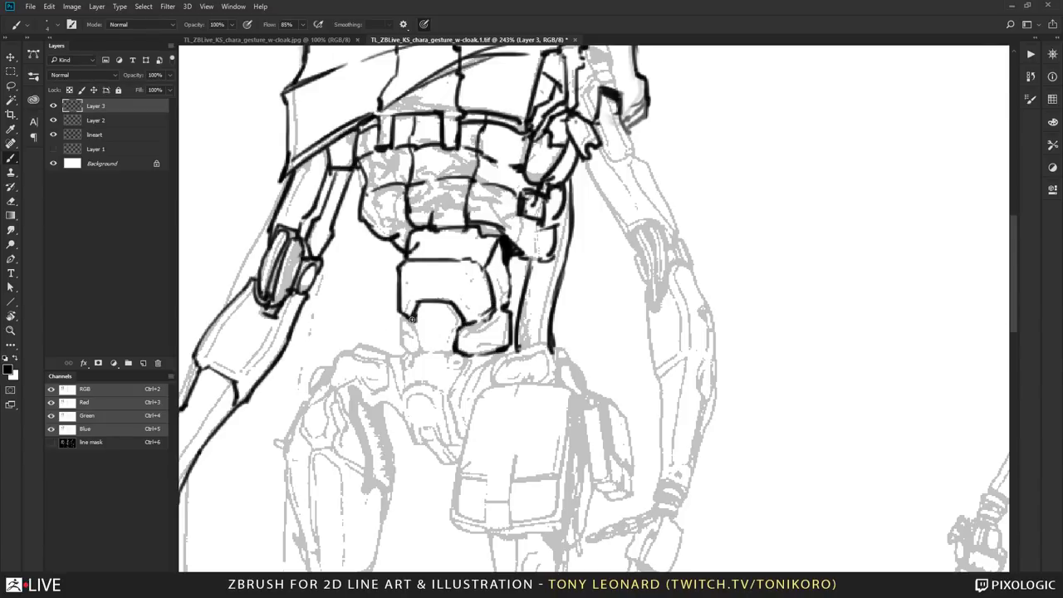
pyautogui.moveTo(415, 323)
pyautogui.mouseDown()
pyautogui.moveTo(423, 357)
pyautogui.moveTo(411, 360)
pyautogui.mouseUp()
pyautogui.moveTo(400, 319)
pyautogui.mouseDown()
pyautogui.moveTo(406, 354)
pyautogui.moveTo(439, 360)
pyautogui.mouseUp()
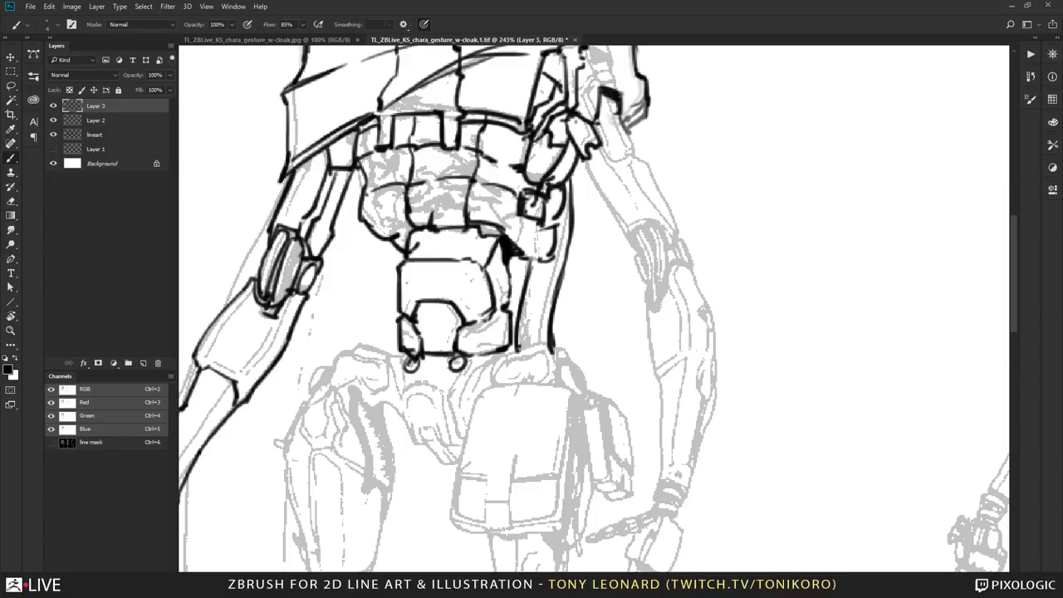
pyautogui.moveTo(422, 306)
pyautogui.mouseDown()
pyautogui.moveTo(448, 307)
pyautogui.moveTo(457, 324)
pyautogui.mouseUp()
# - Add rows of small vent marks to the abdominal plate's right-hand side and touch up its lower left-hand corner
pyautogui.moveTo(458, 296); pyautogui.dragTo(478, 312)
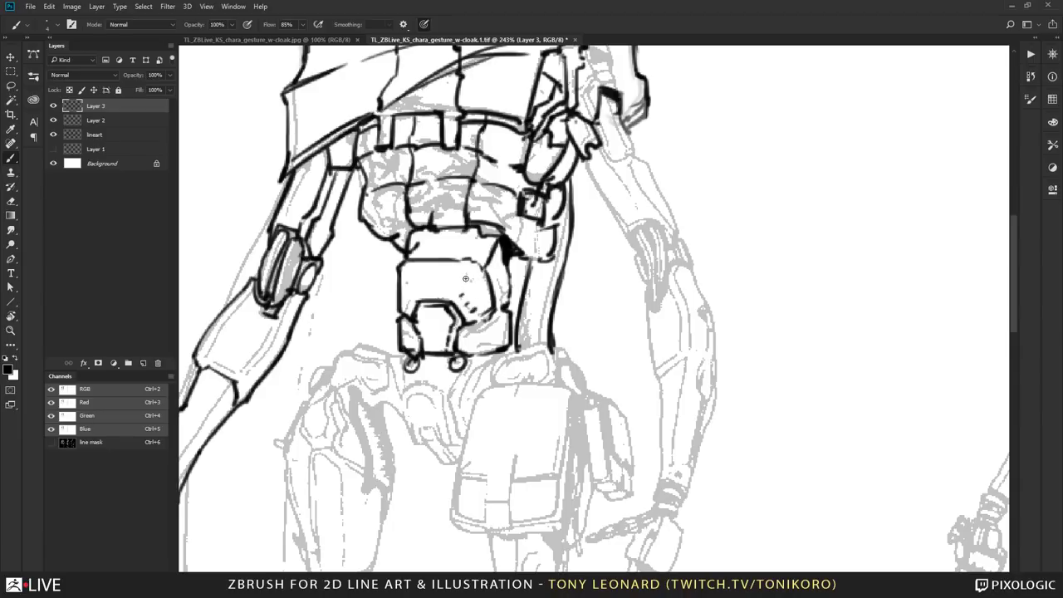
pyautogui.moveTo(465, 274); pyautogui.dragTo(479, 288)
pyautogui.moveTo(481, 293); pyautogui.dragTo(485, 296)
pyautogui.moveTo(415, 292); pyautogui.dragTo(405, 321)
# - Ink the hip pouch's flap with its strap notch, the pouch's lower left-hand edge, and the start of the thigh guard below
pyautogui.moveTo(566, 408)
pyautogui.mouseDown()
pyautogui.moveTo(577, 318)
pyautogui.moveTo(667, 218)
pyautogui.moveTo(608, 228)
pyautogui.moveTo(588, 302)
pyautogui.moveTo(613, 315)
pyautogui.moveTo(616, 297)
pyautogui.moveTo(691, 312)
pyautogui.moveTo(693, 286)
pyautogui.mouseUp()
pyautogui.moveTo(694, 230)
pyautogui.mouseDown()
pyautogui.moveTo(706, 239)
pyautogui.moveTo(692, 307)
pyautogui.mouseUp()
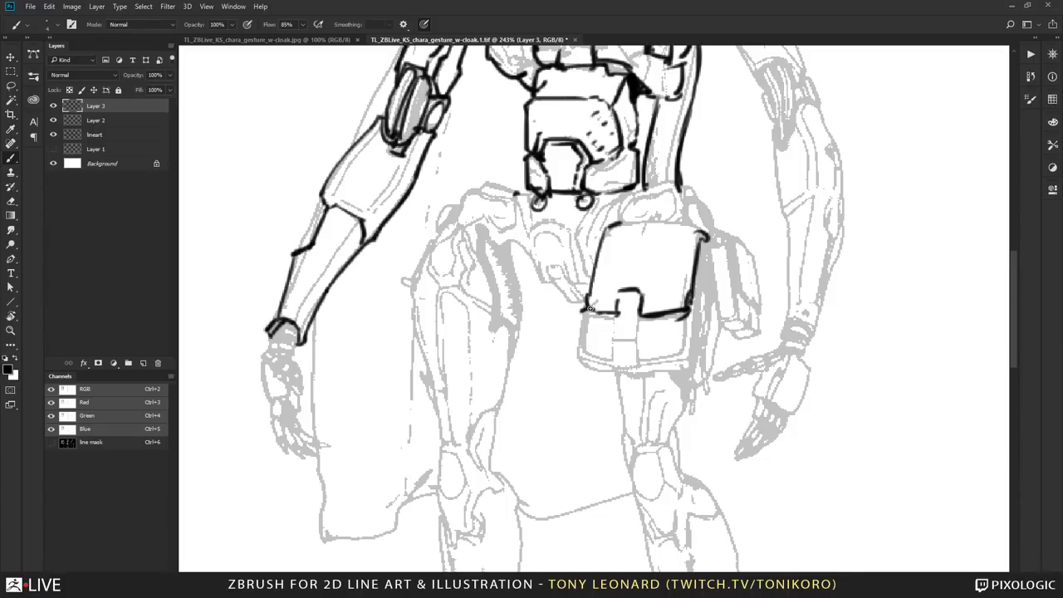
pyautogui.moveTo(584, 311)
pyautogui.mouseDown()
pyautogui.moveTo(580, 365)
pyautogui.moveTo(596, 372)
pyautogui.moveTo(620, 456)
pyautogui.moveTo(630, 465)
pyautogui.moveTo(661, 435)
pyautogui.moveTo(687, 454)
pyautogui.mouseUp()
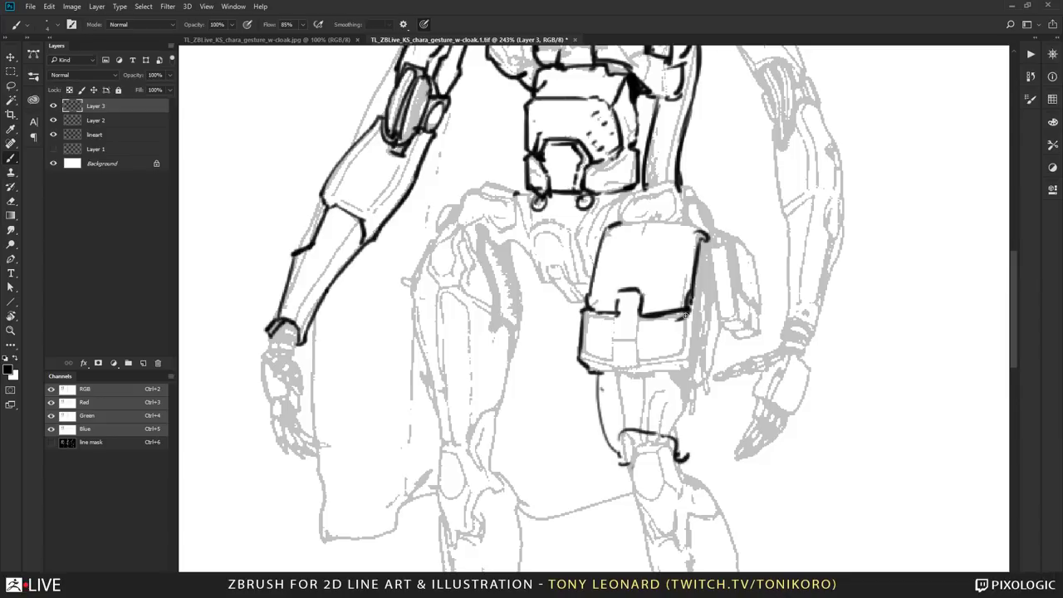
# - Ink the small block behind the pouch and the thigh guard's doubled outer edge curving down to the knee
pyautogui.moveTo(702, 325)
pyautogui.mouseDown()
pyautogui.moveTo(720, 342)
pyautogui.moveTo(697, 370)
pyautogui.moveTo(731, 344)
pyautogui.moveTo(728, 370)
pyautogui.moveTo(708, 382)
pyautogui.moveTo(714, 397)
pyautogui.moveTo(698, 443)
pyautogui.moveTo(683, 456)
pyautogui.moveTo(702, 448)
pyautogui.mouseUp()
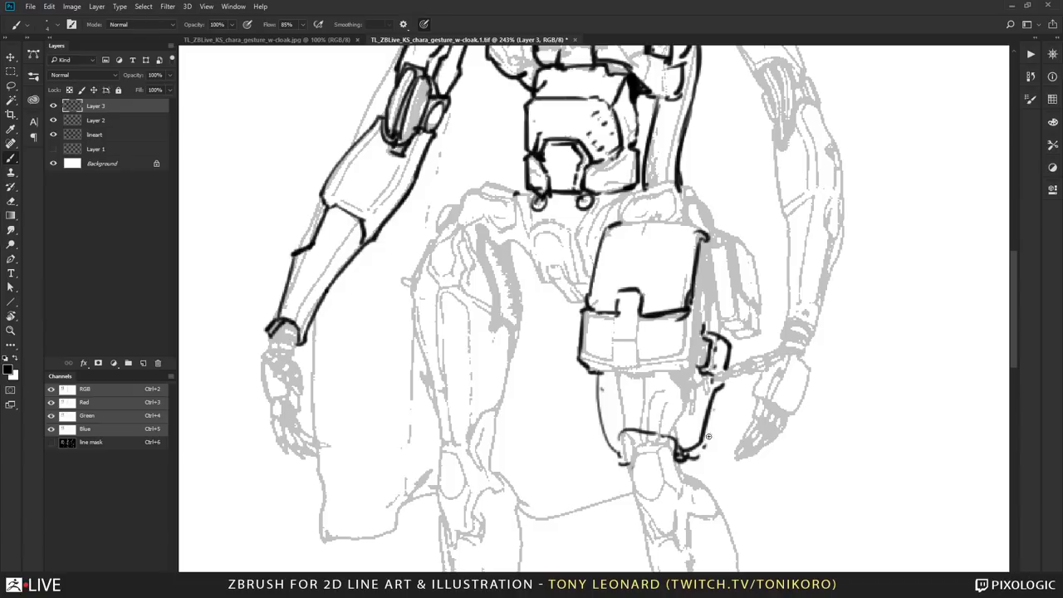
pyautogui.moveTo(721, 398)
pyautogui.mouseDown()
pyautogui.moveTo(706, 448)
pyautogui.moveTo(689, 461)
pyautogui.moveTo(736, 377)
pyautogui.mouseUp()
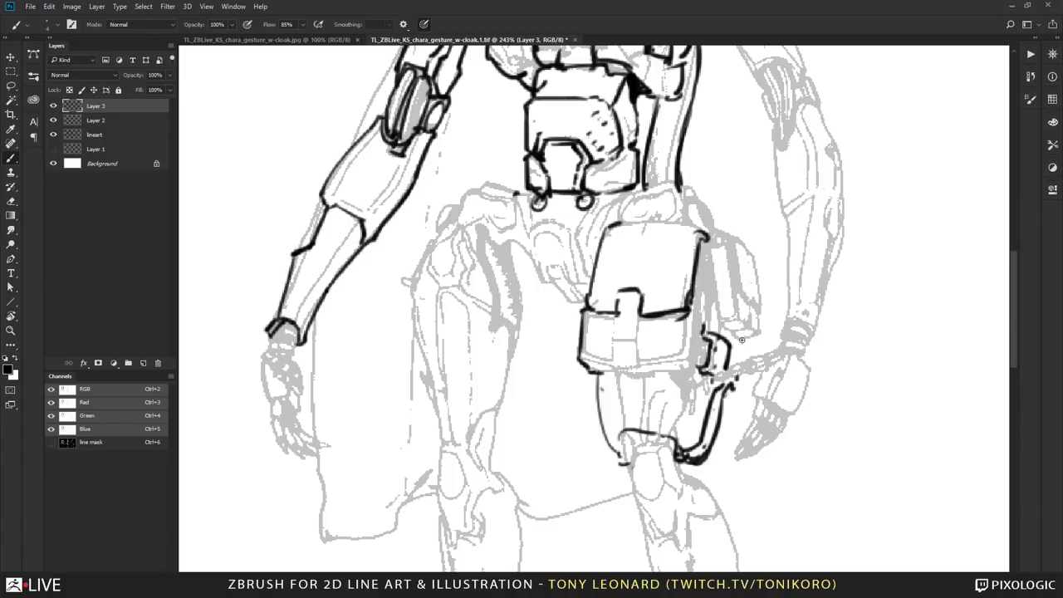
pyautogui.moveTo(742, 339); pyautogui.dragTo(741, 363)
# - Ink the narrow side pouch beside the main hip pouch, with its faceted outer face, bottom flap and connecting edge
pyautogui.moveTo(705, 164); pyautogui.dragTo(500, 148)
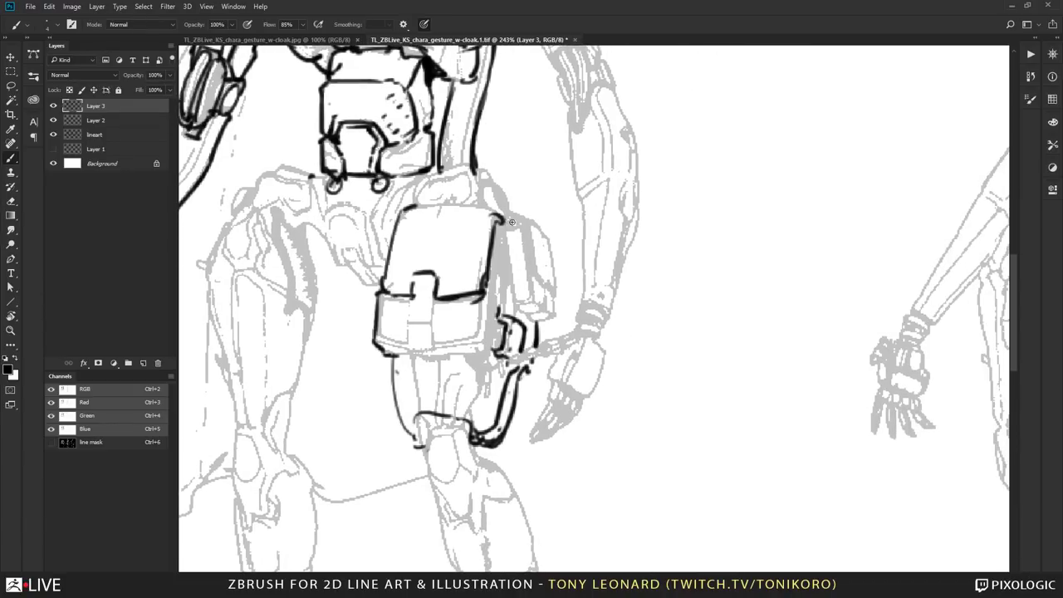
pyautogui.moveTo(496, 226); pyautogui.dragTo(520, 316)
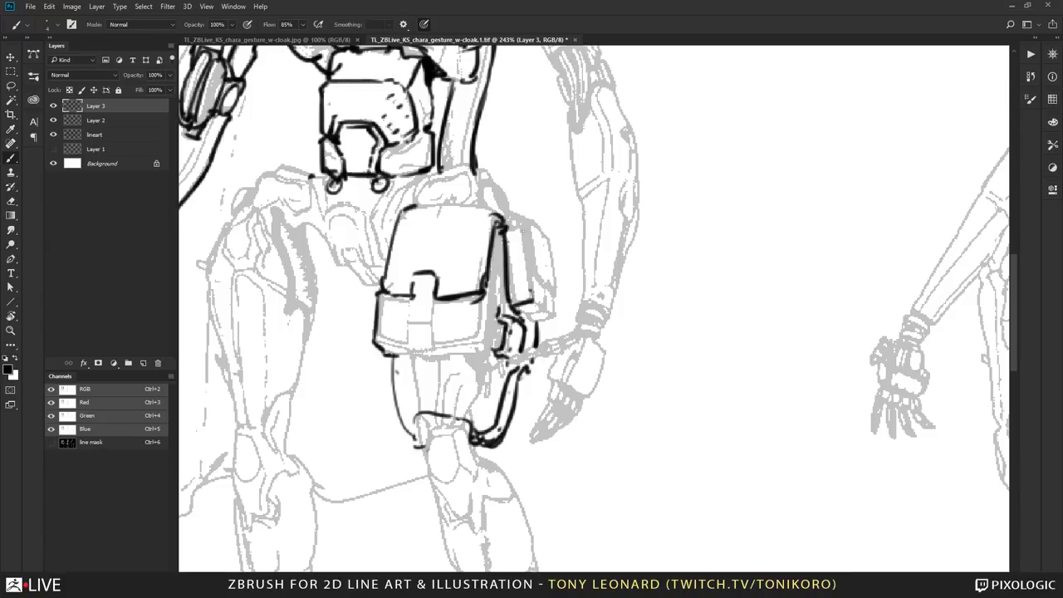
pyautogui.moveTo(505, 225)
pyautogui.mouseDown()
pyautogui.moveTo(528, 220)
pyautogui.moveTo(533, 272)
pyautogui.moveTo(547, 290)
pyautogui.mouseUp()
pyautogui.moveTo(539, 271); pyautogui.dragTo(559, 292)
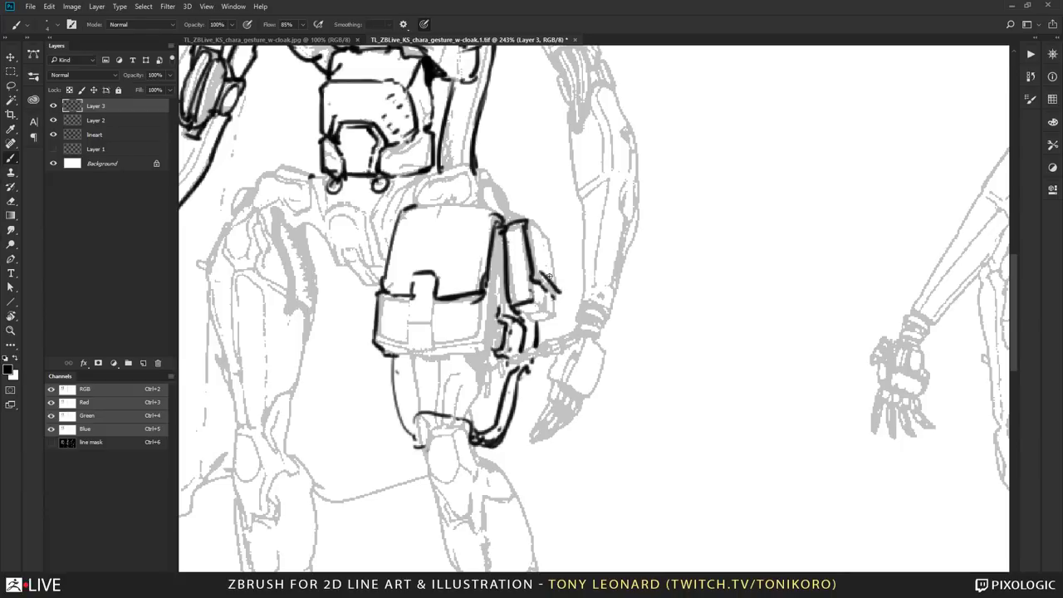
pyautogui.moveTo(531, 227); pyautogui.dragTo(539, 274)
pyautogui.moveTo(528, 221)
pyautogui.mouseDown()
pyautogui.moveTo(555, 254)
pyautogui.moveTo(559, 300)
pyautogui.moveTo(536, 282)
pyautogui.moveTo(540, 312)
pyautogui.moveTo(562, 324)
pyautogui.moveTo(558, 297)
pyautogui.moveTo(538, 323)
pyautogui.moveTo(546, 311)
pyautogui.mouseUp()
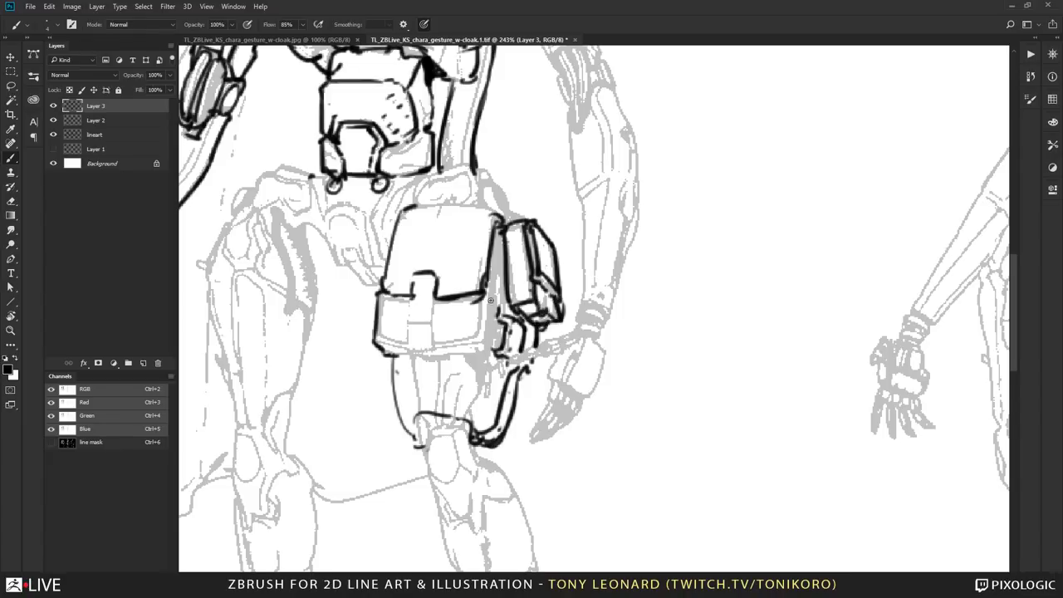
pyautogui.moveTo(507, 228); pyautogui.dragTo(488, 302)
# - Ink the hip pouch's front pocket below the flap, with its inset border and central strap
pyautogui.moveTo(496, 355); pyautogui.dragTo(636, 256)
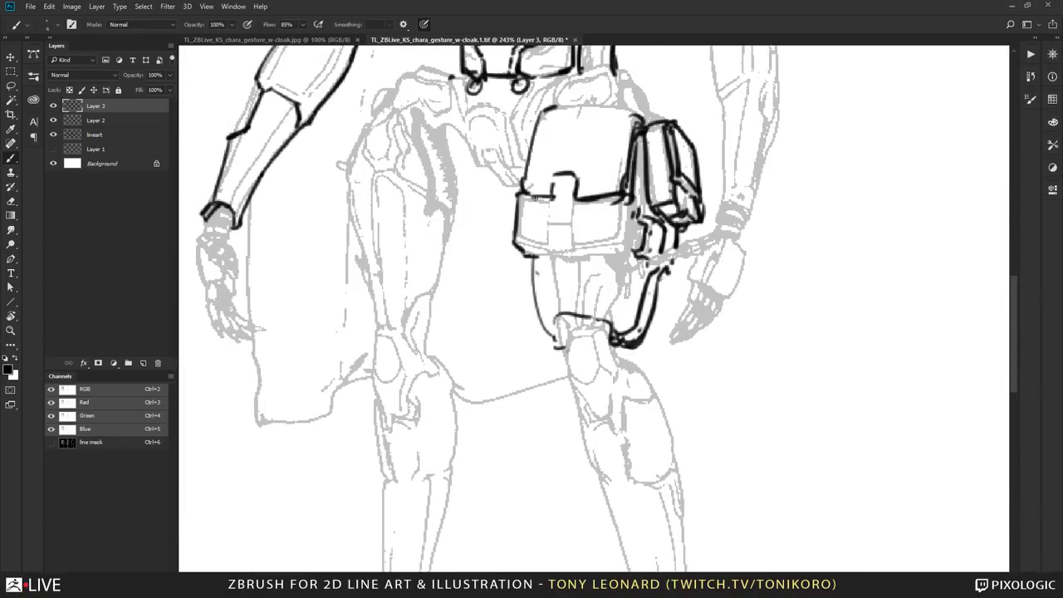
pyautogui.moveTo(521, 195)
pyautogui.mouseDown()
pyautogui.moveTo(523, 231)
pyautogui.moveTo(548, 244)
pyautogui.moveTo(545, 222)
pyautogui.moveTo(579, 227)
pyautogui.moveTo(618, 206)
pyautogui.moveTo(607, 237)
pyautogui.moveTo(616, 233)
pyautogui.moveTo(550, 246)
pyautogui.mouseUp()
pyautogui.moveTo(544, 244)
pyautogui.mouseDown()
pyautogui.moveTo(565, 253)
pyautogui.moveTo(621, 241)
pyautogui.mouseUp()
pyautogui.moveTo(629, 203); pyautogui.dragTo(631, 248)
pyautogui.moveTo(631, 242)
pyautogui.mouseDown()
pyautogui.moveTo(597, 247)
pyautogui.moveTo(619, 245)
pyautogui.mouseUp()
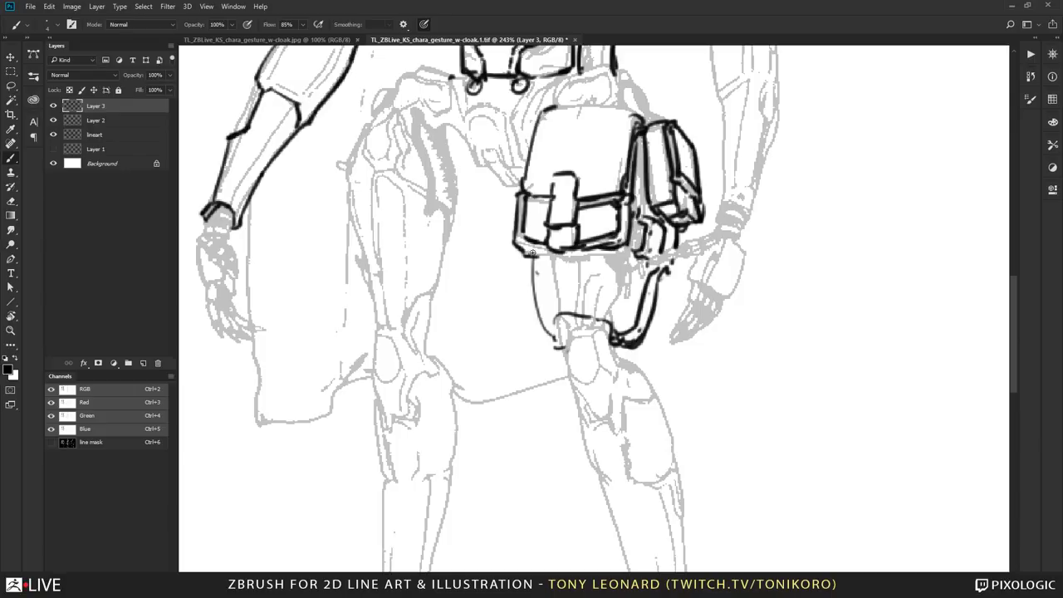
# - Ink the thigh guard's inner side with a double line down to the knee band, and close the pouch's bottom and top edges
pyautogui.moveTo(528, 251)
pyautogui.mouseDown()
pyautogui.moveTo(616, 259)
pyautogui.moveTo(625, 249)
pyautogui.moveTo(595, 252)
pyautogui.moveTo(552, 291)
pyautogui.moveTo(555, 314)
pyautogui.moveTo(568, 320)
pyautogui.moveTo(555, 344)
pyautogui.mouseUp()
pyautogui.moveTo(537, 295); pyautogui.dragTo(540, 329)
pyautogui.moveTo(530, 259)
pyautogui.mouseDown()
pyautogui.moveTo(533, 309)
pyautogui.moveTo(554, 338)
pyautogui.moveTo(606, 323)
pyautogui.moveTo(612, 345)
pyautogui.mouseUp()
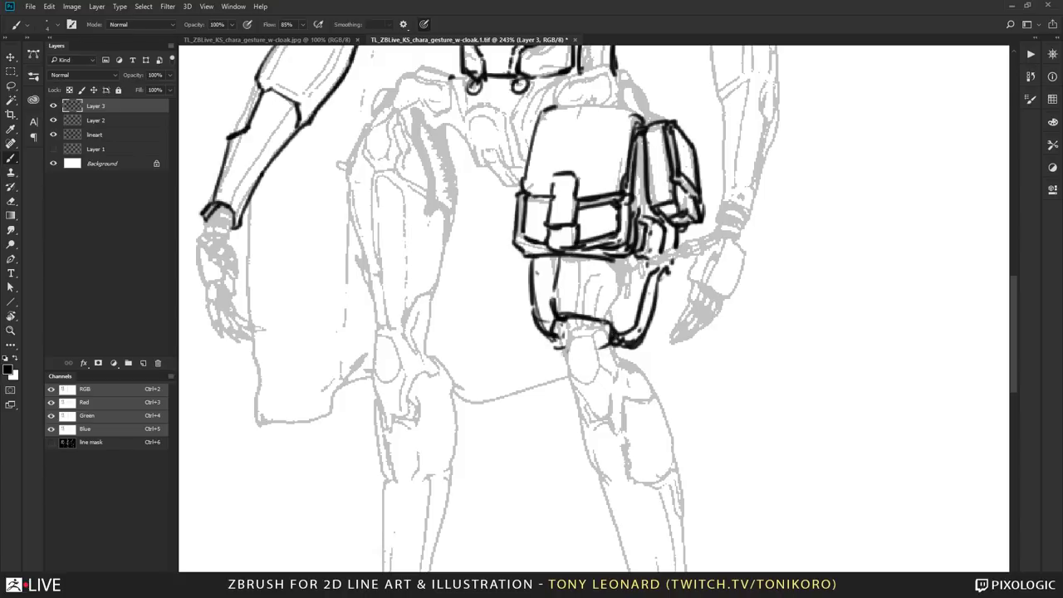
pyautogui.moveTo(546, 110)
pyautogui.mouseDown()
pyautogui.moveTo(641, 117)
pyautogui.moveTo(636, 148)
pyautogui.mouseUp()
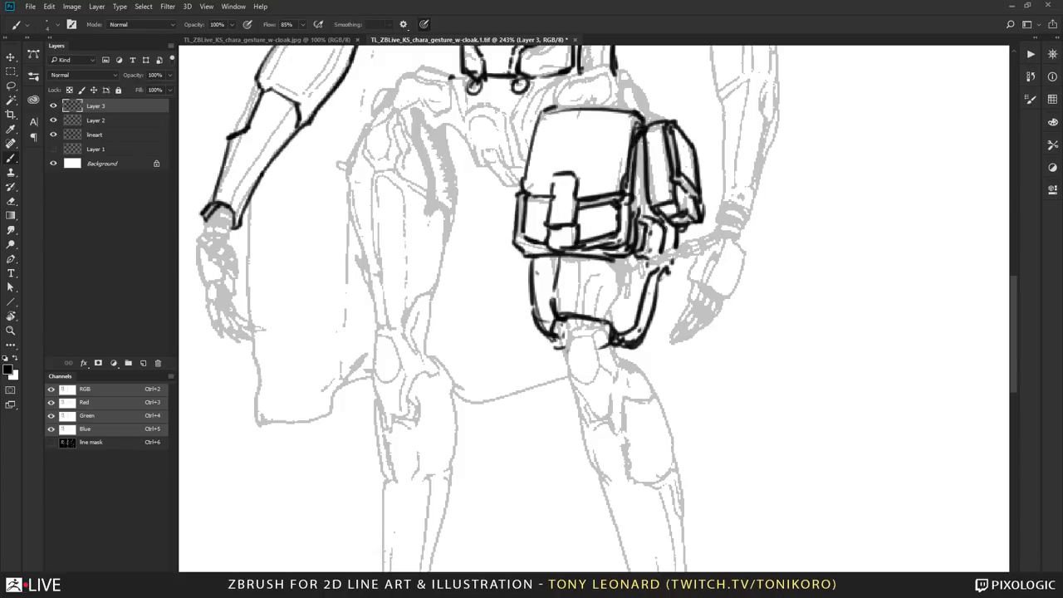
# - Switch to KeyShot, pause its live rendering, and minimise it to return to the Photoshop drawing
pyautogui.hotkey('ctrl', '-')
pyautogui.hotkey('ctrl', '-')
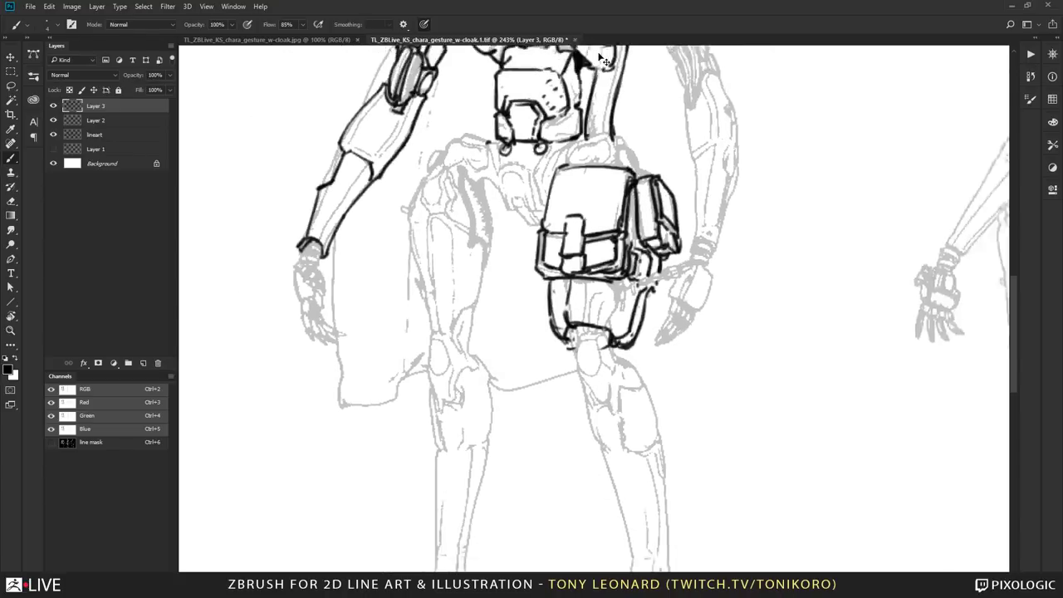
pyautogui.hotkey('ctrl', '-')
pyautogui.hotkey('ctrl', '-')
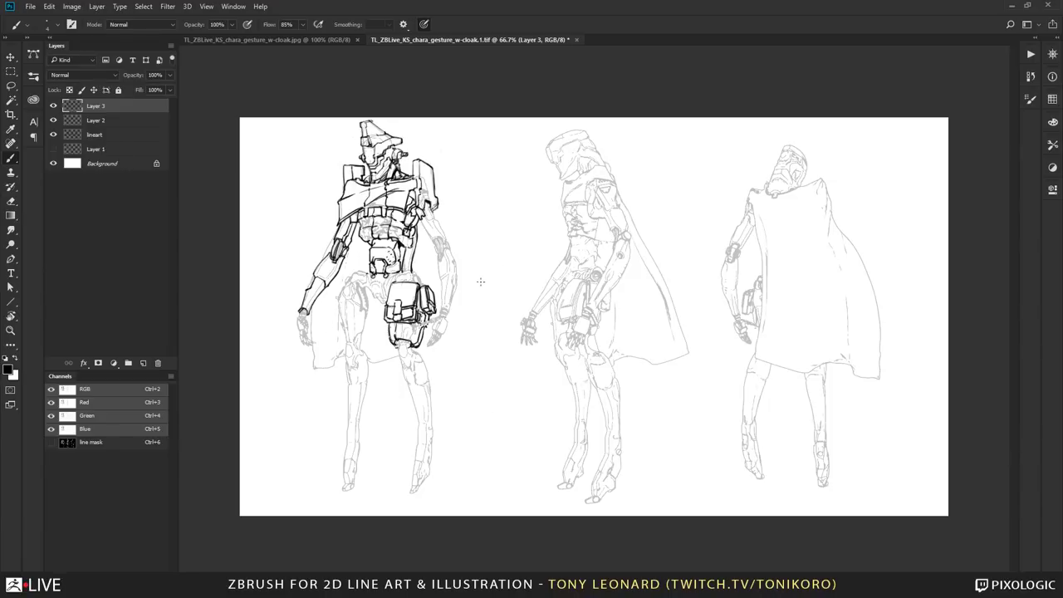
pyautogui.hotkey('alt', 'Tab')
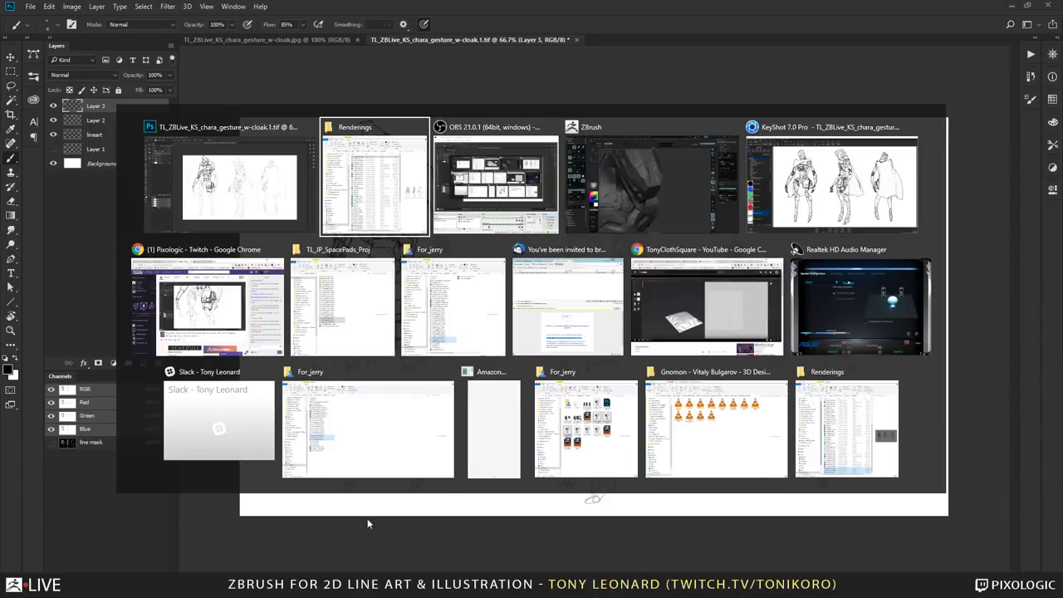
pyautogui.hotkey('alt', 'Tab')
pyautogui.hotkey('alt', 'Tab')
pyautogui.hotkey('alt', 'Tab')
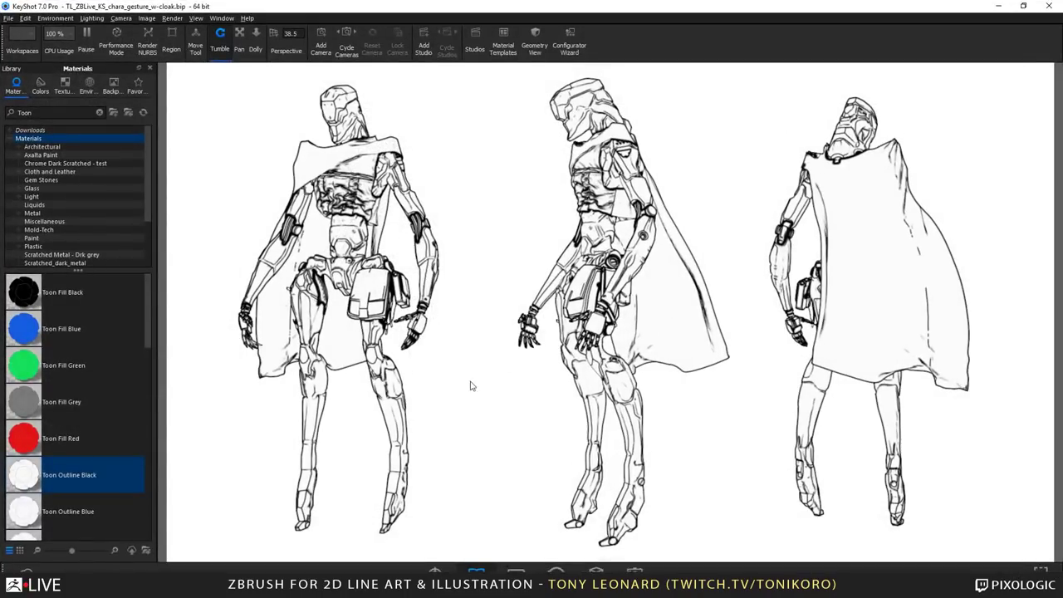
pyautogui.click(87, 34)
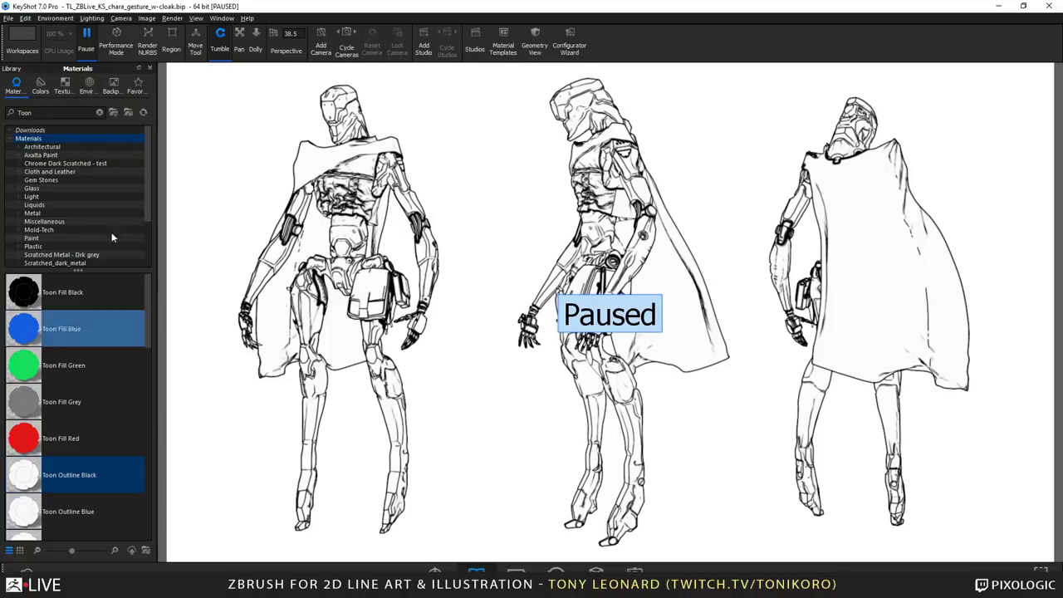
pyautogui.click(1000, 5)
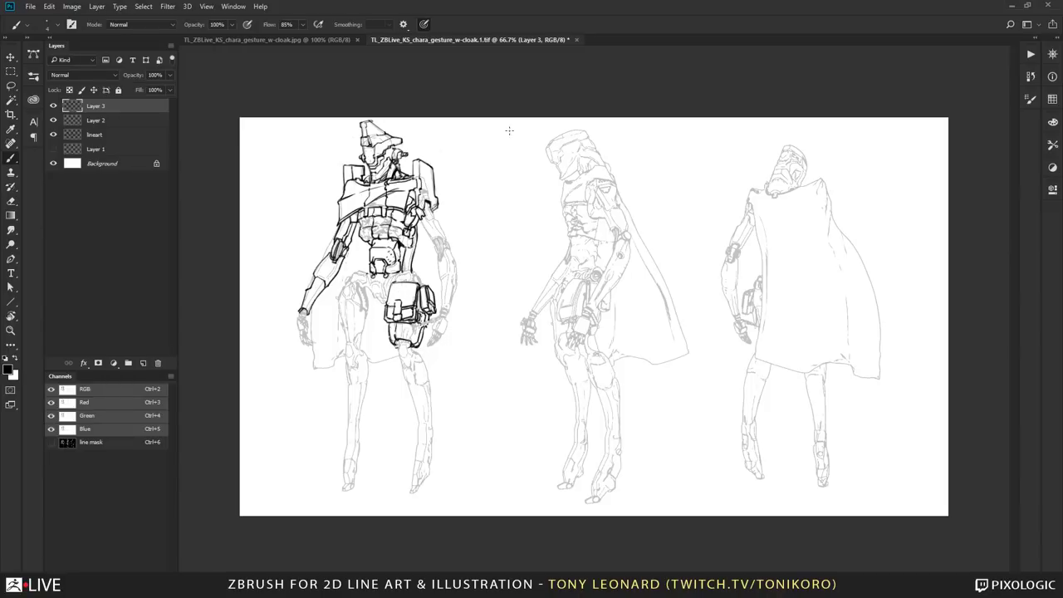
# - Ink the hip block above the pouch with the small rounded part beside it, and fill the gap between the two pouches black
pyautogui.press('z')
pyautogui.moveTo(412, 312); pyautogui.dragTo(498, 312)
pyautogui.press('space')
pyautogui.moveTo(290, 336); pyautogui.dragTo(646, 376)
pyautogui.press('space')
pyautogui.moveTo(575, 294); pyautogui.dragTo(510, 323)
pyautogui.press('b')
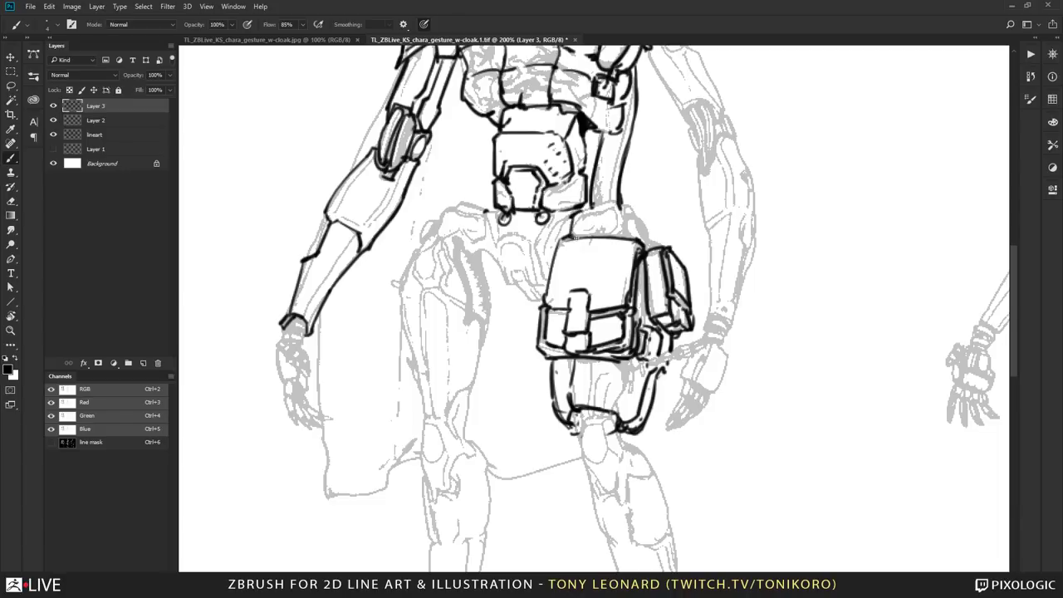
pyautogui.moveTo(571, 218)
pyautogui.mouseDown()
pyautogui.moveTo(618, 199)
pyautogui.moveTo(631, 240)
pyautogui.moveTo(625, 208)
pyautogui.moveTo(637, 213)
pyautogui.moveTo(666, 257)
pyautogui.moveTo(644, 296)
pyautogui.mouseUp()
pyautogui.moveTo(642, 272); pyautogui.dragTo(642, 321)
# - Ink the opposite hip block and the outline of the ragged flap hanging below it over the upper thigh
pyautogui.moveTo(523, 326)
pyautogui.mouseDown()
pyautogui.moveTo(679, 306)
pyautogui.moveTo(687, 267)
pyautogui.mouseUp()
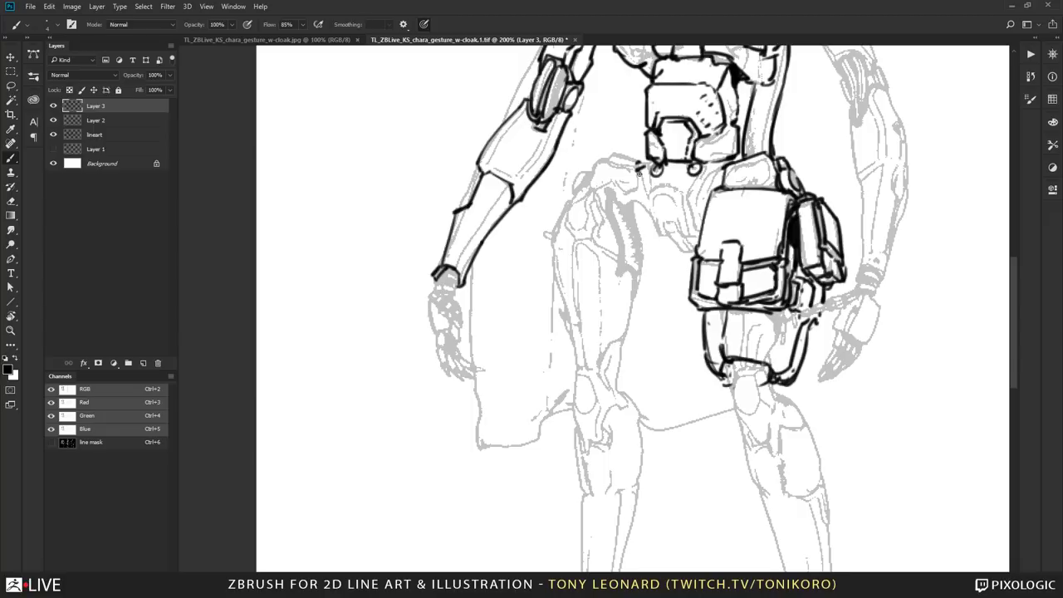
pyautogui.moveTo(633, 183); pyautogui.dragTo(595, 193)
pyautogui.moveTo(637, 162)
pyautogui.mouseDown()
pyautogui.moveTo(610, 155)
pyautogui.moveTo(592, 168)
pyautogui.moveTo(596, 253)
pyautogui.mouseUp()
pyautogui.moveTo(616, 197)
pyautogui.mouseDown()
pyautogui.moveTo(621, 278)
pyautogui.moveTo(639, 274)
pyautogui.moveTo(637, 289)
pyautogui.moveTo(646, 276)
pyautogui.mouseUp()
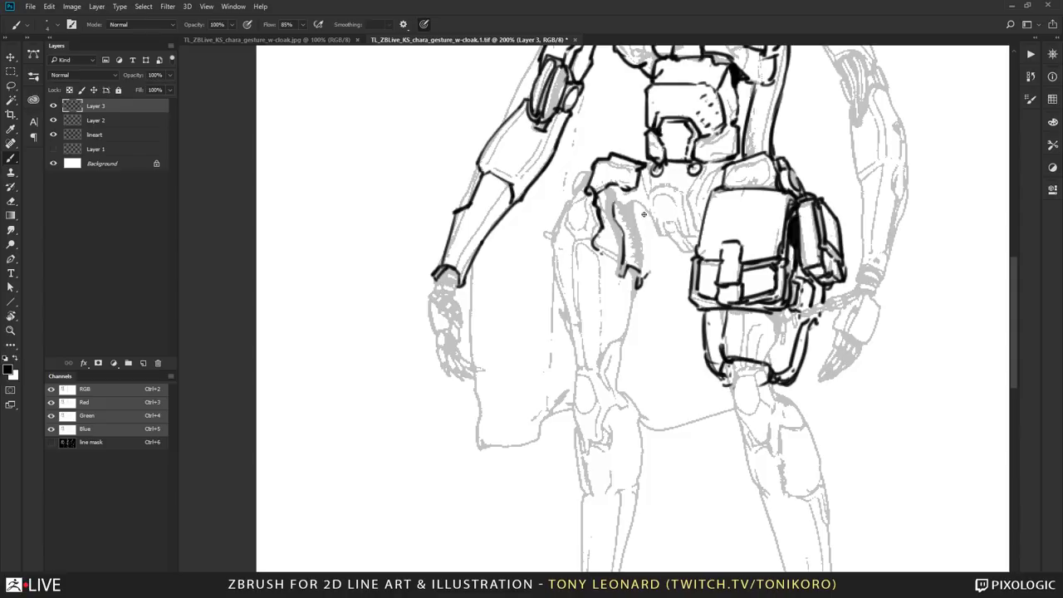
# - Add a rivet and a hooked edge to the hip flap, and undo the small arch sketched on the crotch piece
pyautogui.moveTo(640, 206)
pyautogui.mouseDown()
pyautogui.moveTo(641, 219)
pyautogui.moveTo(613, 196)
pyautogui.moveTo(677, 213)
pyautogui.mouseUp()
pyautogui.moveTo(656, 206)
pyautogui.mouseDown()
pyautogui.moveTo(659, 194)
pyautogui.moveTo(674, 208)
pyautogui.moveTo(655, 178)
pyautogui.mouseUp()
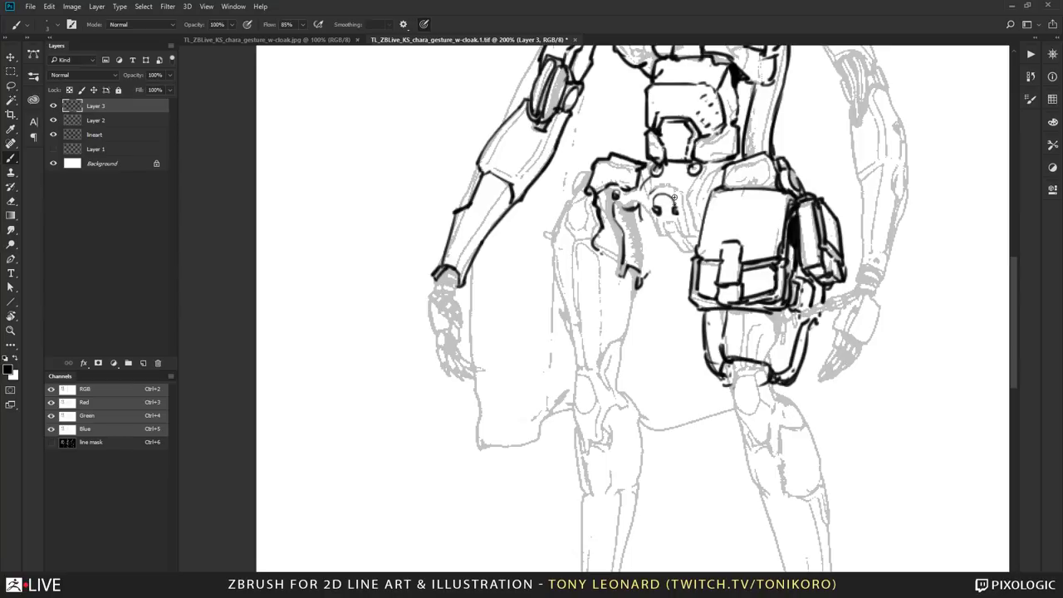
pyautogui.hotkey('ctrl', 'z')
# - Ink an arched crotch opening with two long strips hanging to knee height, and shade the recess beside the oval buckle black
pyautogui.moveTo(645, 201)
pyautogui.mouseDown()
pyautogui.moveTo(654, 169)
pyautogui.moveTo(641, 205)
pyautogui.moveTo(648, 244)
pyautogui.mouseUp()
pyautogui.moveTo(648, 206); pyautogui.dragTo(648, 371)
pyautogui.moveTo(641, 201)
pyautogui.mouseDown()
pyautogui.moveTo(647, 222)
pyautogui.moveTo(675, 198)
pyautogui.moveTo(683, 244)
pyautogui.mouseUp()
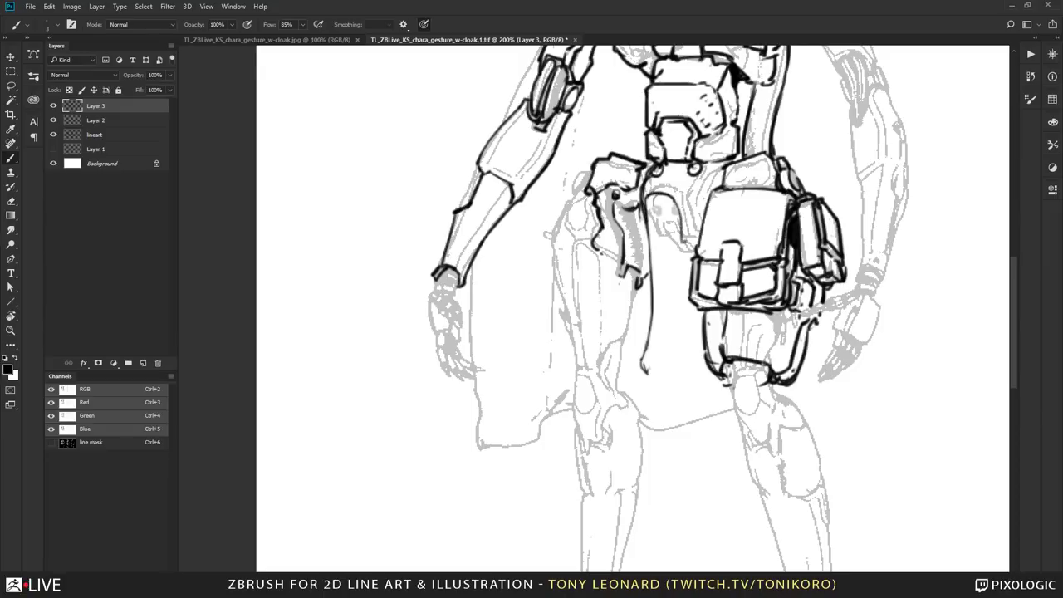
pyautogui.moveTo(679, 207)
pyautogui.mouseDown()
pyautogui.moveTo(690, 297)
pyautogui.moveTo(673, 380)
pyautogui.moveTo(705, 340)
pyautogui.mouseUp()
pyautogui.moveTo(656, 206)
pyautogui.mouseDown()
pyautogui.moveTo(669, 228)
pyautogui.moveTo(655, 210)
pyautogui.moveTo(678, 224)
pyautogui.moveTo(648, 200)
pyautogui.moveTo(681, 309)
pyautogui.mouseUp()
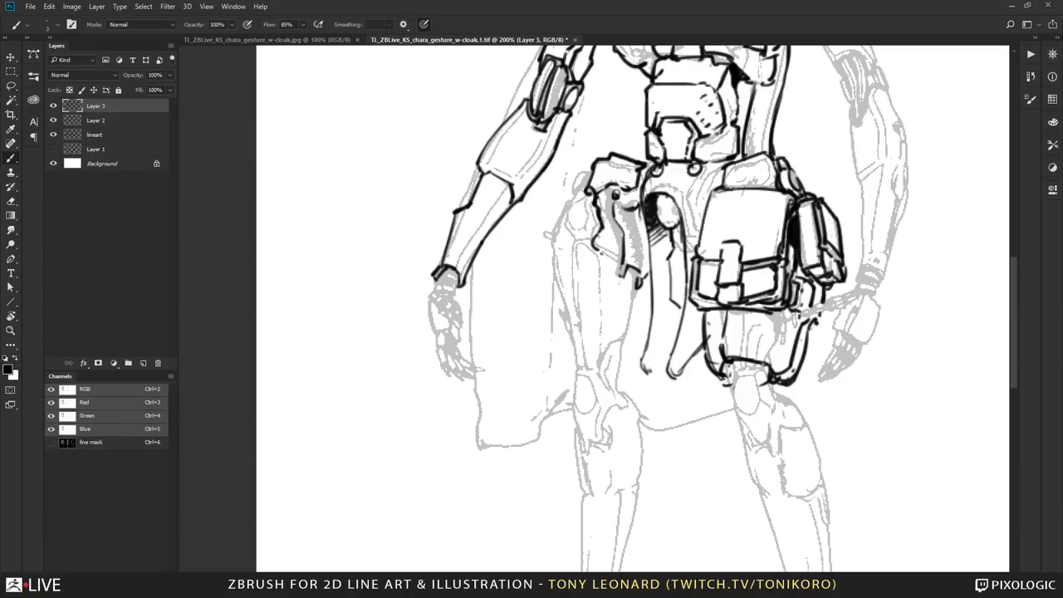
# - Close the ends of the hanging strips, add dots to the oval buckle, and ink the pelvis panel lines above it
pyautogui.moveTo(647, 367); pyautogui.dragTo(656, 375)
pyautogui.moveTo(675, 332); pyautogui.dragTo(651, 370)
pyautogui.moveTo(671, 261)
pyautogui.mouseDown()
pyautogui.moveTo(673, 299)
pyautogui.moveTo(687, 309)
pyautogui.mouseUp()
pyautogui.moveTo(658, 207); pyautogui.dragTo(679, 215)
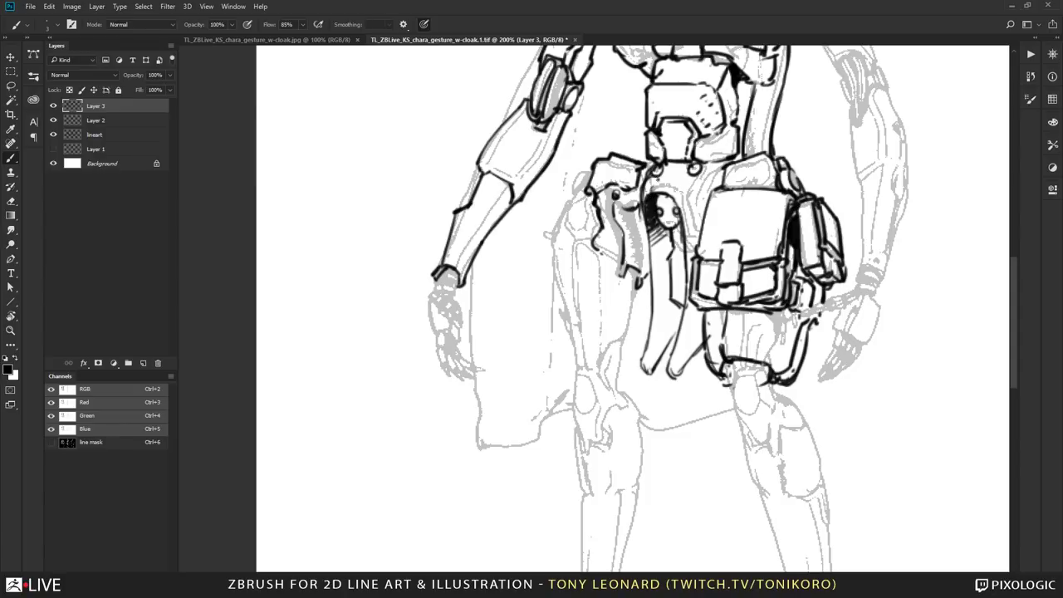
pyautogui.moveTo(663, 171)
pyautogui.mouseDown()
pyautogui.moveTo(647, 191)
pyautogui.moveTo(686, 166)
pyautogui.moveTo(704, 238)
pyautogui.mouseUp()
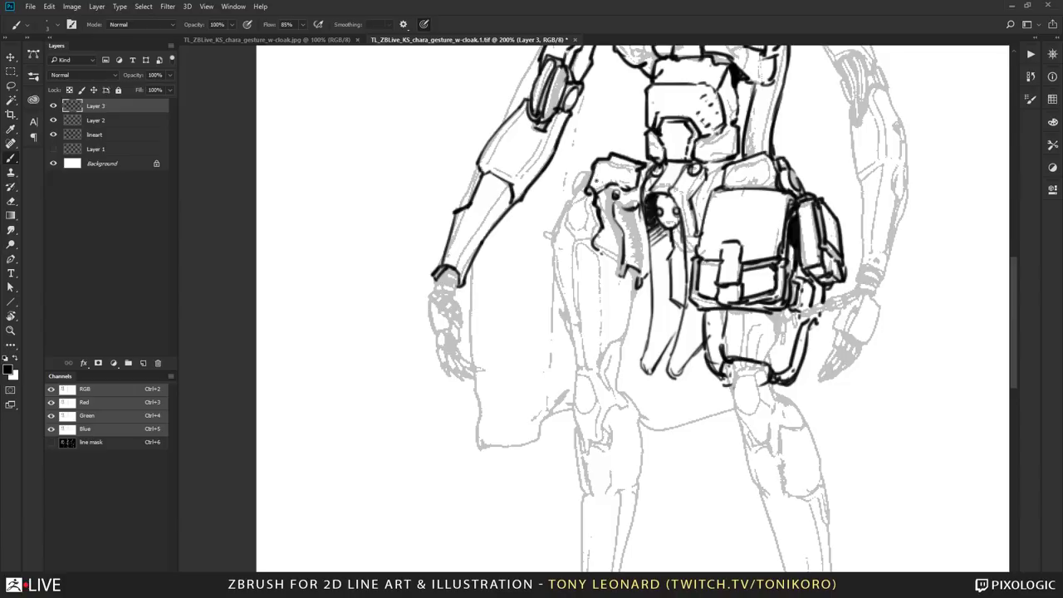
# - Add inner bevel lines to the two hip blocks on either side of the pelvis
pyautogui.moveTo(596, 178)
pyautogui.mouseDown()
pyautogui.moveTo(598, 164)
pyautogui.moveTo(639, 159)
pyautogui.moveTo(638, 178)
pyautogui.mouseUp()
pyautogui.moveTo(727, 171)
pyautogui.mouseDown()
pyautogui.moveTo(764, 160)
pyautogui.moveTo(779, 191)
pyautogui.mouseUp()
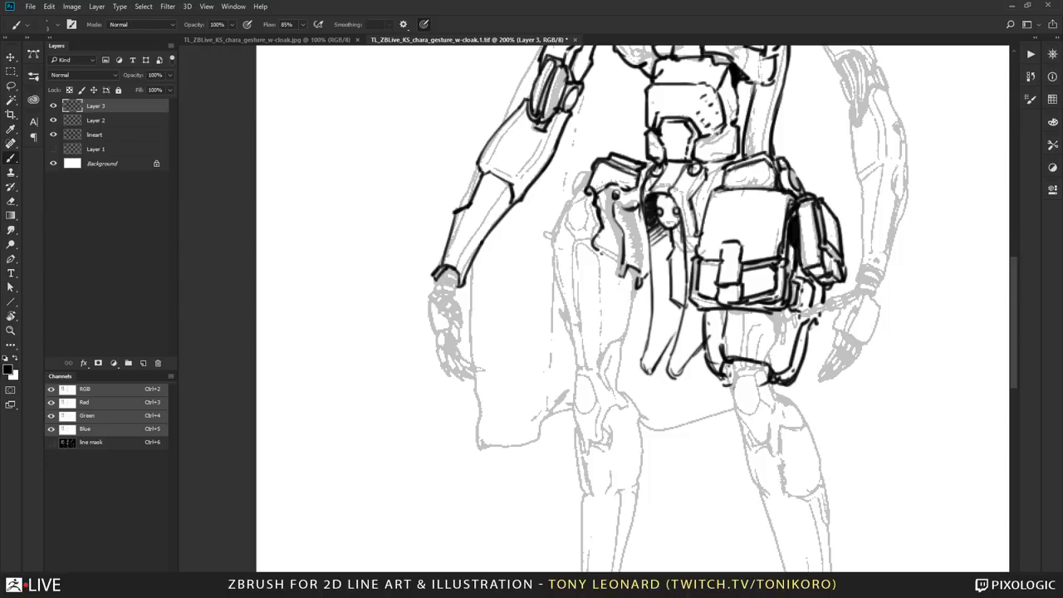
pyautogui.moveTo(764, 162); pyautogui.dragTo(770, 179)
# - Ink the outer hip contour with its small protruding knob and the outer edge of the thigh below the ragged flap
pyautogui.moveTo(590, 169)
pyautogui.mouseDown()
pyautogui.moveTo(565, 229)
pyautogui.moveTo(573, 242)
pyautogui.moveTo(595, 236)
pyautogui.moveTo(555, 232)
pyautogui.moveTo(552, 249)
pyautogui.mouseUp()
pyautogui.moveTo(548, 242); pyautogui.dragTo(568, 330)
pyautogui.moveTo(553, 279); pyautogui.dragTo(568, 334)
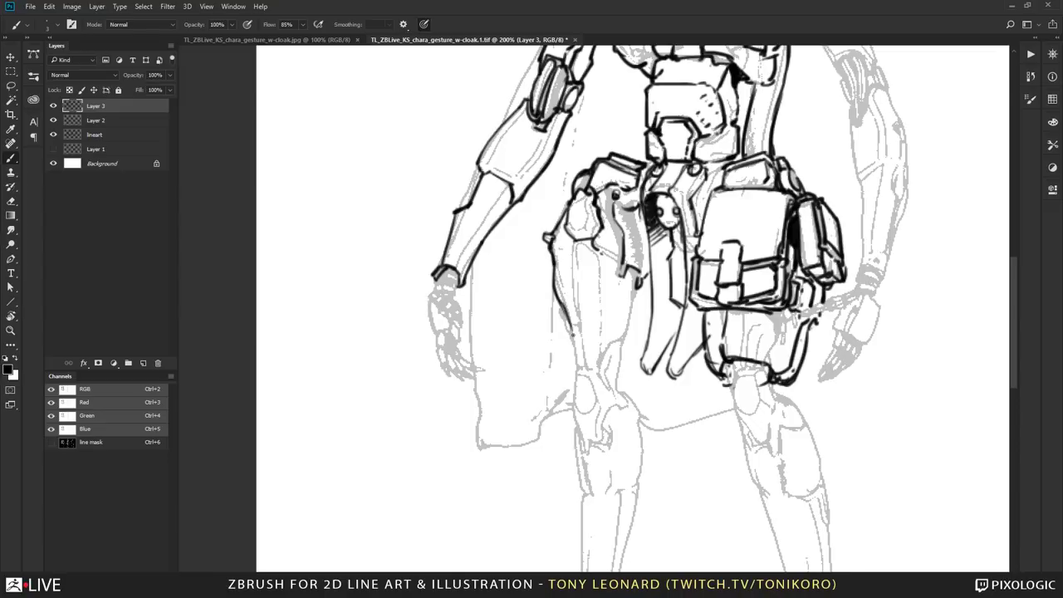
pyautogui.moveTo(558, 297)
pyautogui.mouseDown()
pyautogui.moveTo(571, 332)
pyautogui.moveTo(560, 314)
pyautogui.mouseUp()
# - Outline the oval hip joint plate, touch up the outer thigh edge, and add inset contour lines to the main pouch's flap
pyautogui.moveTo(720, 384); pyautogui.dragTo(503, 300)
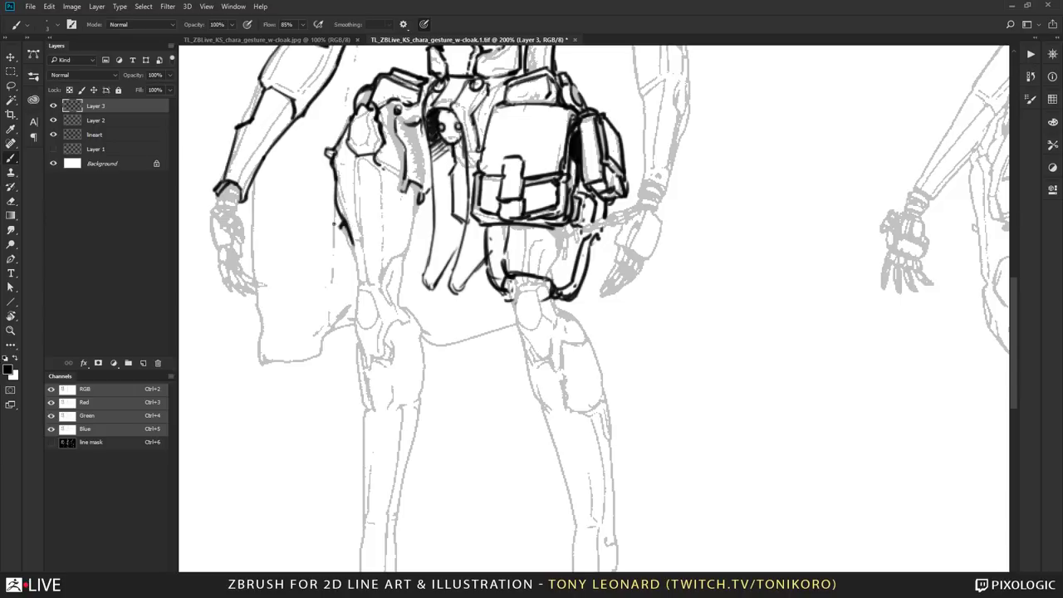
pyautogui.moveTo(334, 221); pyautogui.dragTo(340, 233)
pyautogui.moveTo(501, 108); pyautogui.dragTo(492, 156)
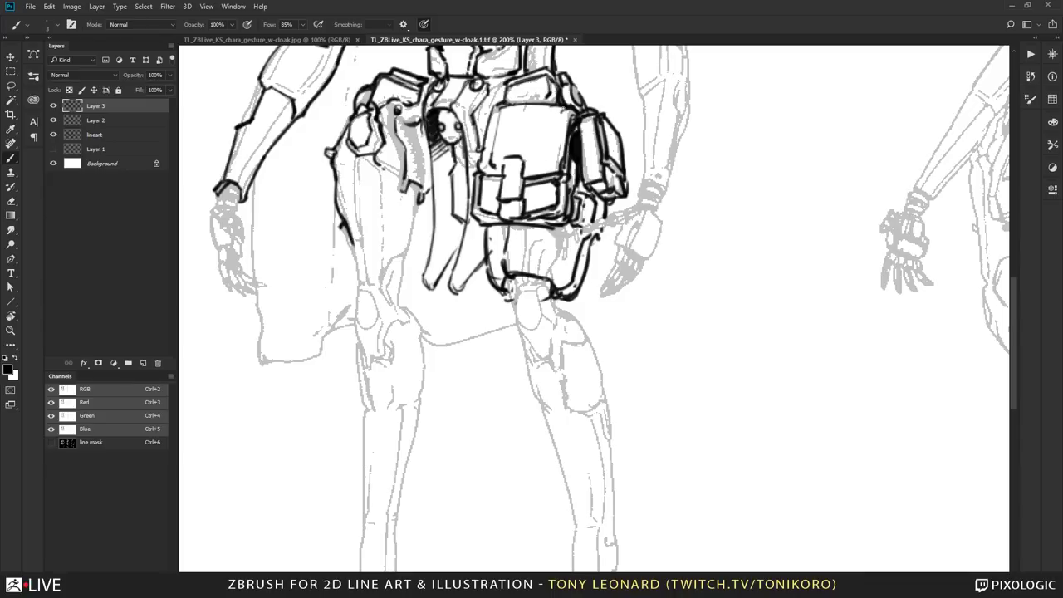
pyautogui.moveTo(562, 108); pyautogui.dragTo(545, 166)
# - Ink the uncovered thigh's long front plate, the diagonal seam at its top, and the inner thigh edge down to the knee
pyautogui.moveTo(353, 156); pyautogui.dragTo(360, 239)
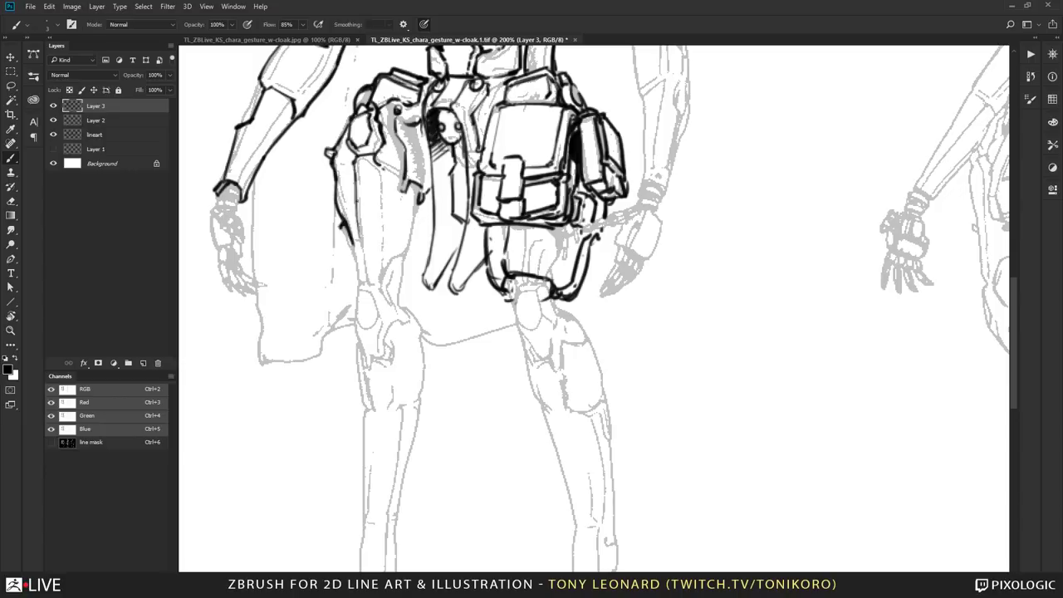
pyautogui.moveTo(355, 179); pyautogui.dragTo(369, 286)
pyautogui.moveTo(342, 230)
pyautogui.mouseDown()
pyautogui.moveTo(359, 286)
pyautogui.moveTo(372, 291)
pyautogui.mouseUp()
pyautogui.moveTo(357, 164)
pyautogui.mouseDown()
pyautogui.moveTo(360, 197)
pyautogui.moveTo(369, 166)
pyautogui.moveTo(384, 186)
pyautogui.moveTo(385, 267)
pyautogui.moveTo(364, 292)
pyautogui.moveTo(388, 294)
pyautogui.moveTo(394, 261)
pyautogui.moveTo(410, 251)
pyautogui.mouseUp()
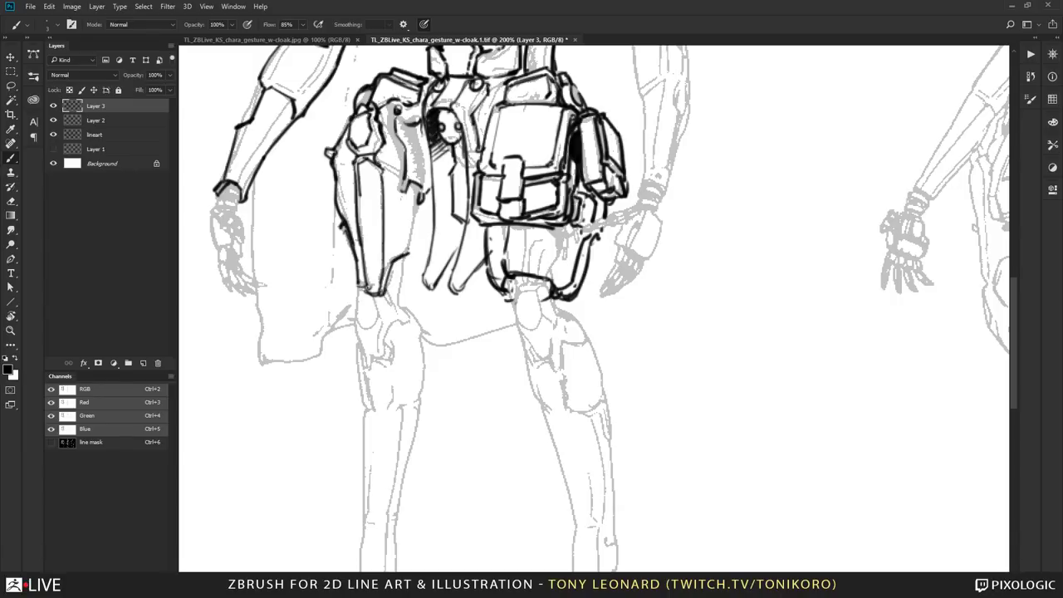
pyautogui.moveTo(373, 162)
pyautogui.mouseDown()
pyautogui.moveTo(407, 177)
pyautogui.moveTo(403, 195)
pyautogui.moveTo(424, 190)
pyautogui.moveTo(402, 273)
pyautogui.mouseUp()
# - Ink the kneecap block with the small joint pieces above it, and darken the recess around its lower tip
pyautogui.moveTo(406, 267)
pyautogui.mouseDown()
pyautogui.moveTo(386, 275)
pyautogui.moveTo(403, 312)
pyautogui.moveTo(368, 296)
pyautogui.moveTo(384, 322)
pyautogui.moveTo(368, 365)
pyautogui.moveTo(355, 293)
pyautogui.moveTo(357, 339)
pyautogui.mouseUp()
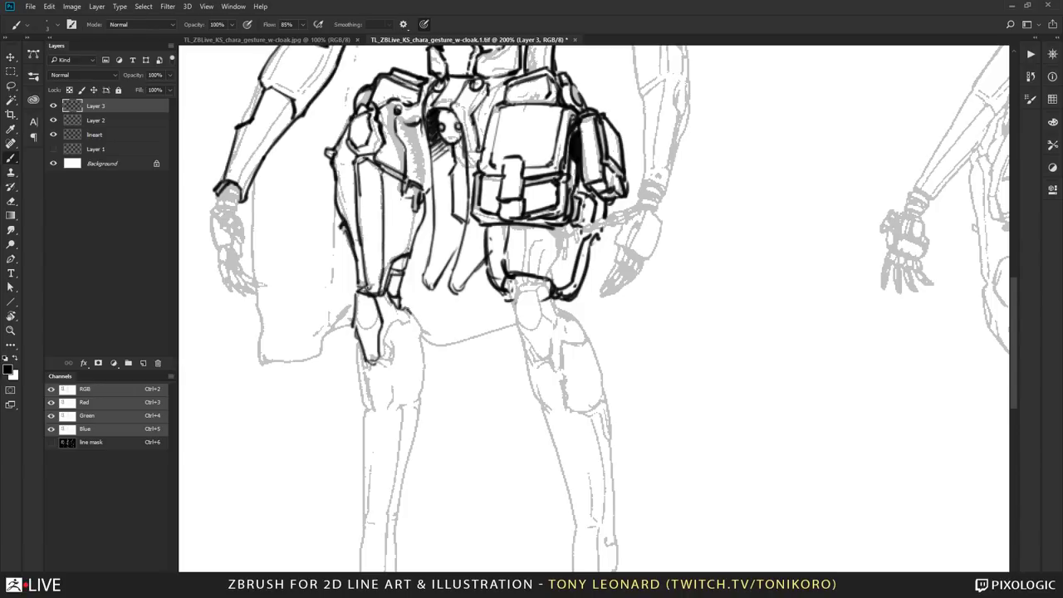
pyautogui.moveTo(405, 308); pyautogui.dragTo(373, 362)
pyautogui.moveTo(387, 331)
pyautogui.mouseDown()
pyautogui.moveTo(388, 364)
pyautogui.moveTo(367, 365)
pyautogui.moveTo(395, 367)
pyautogui.moveTo(380, 371)
pyautogui.mouseUp()
# - Ink the shin guard below the kneecap with its bulging outer side, inner panel line and notched bottom edge
pyautogui.moveTo(394, 334)
pyautogui.mouseDown()
pyautogui.moveTo(418, 317)
pyautogui.moveTo(431, 344)
pyautogui.moveTo(427, 414)
pyautogui.mouseUp()
pyautogui.moveTo(433, 371); pyautogui.dragTo(418, 416)
pyautogui.moveTo(360, 333); pyautogui.dragTo(365, 404)
pyautogui.moveTo(356, 352)
pyautogui.mouseDown()
pyautogui.moveTo(373, 406)
pyautogui.moveTo(362, 424)
pyautogui.moveTo(392, 407)
pyautogui.moveTo(392, 416)
pyautogui.moveTo(421, 415)
pyautogui.mouseUp()
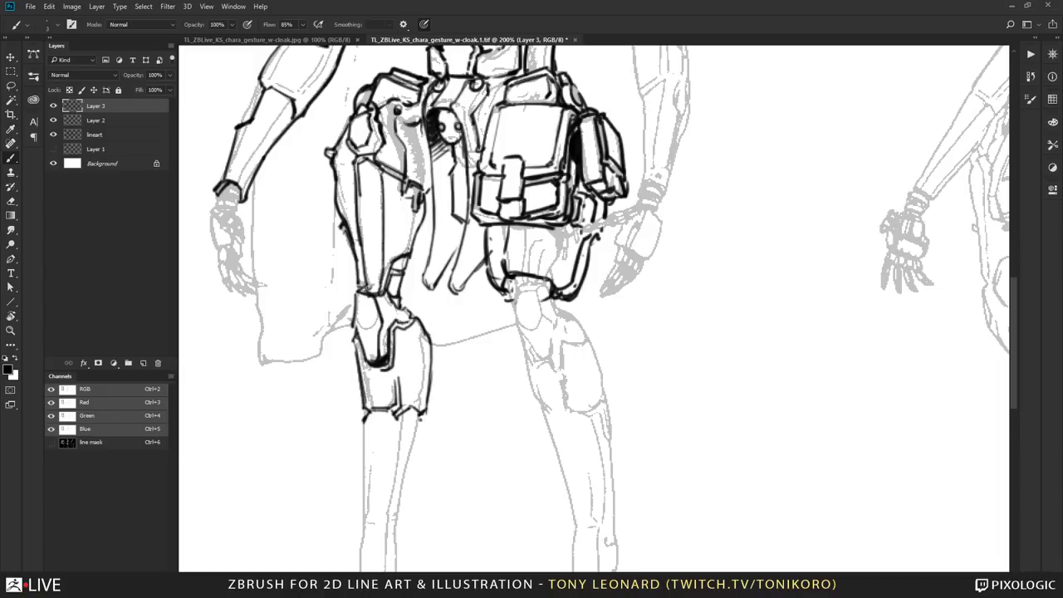
pyautogui.scroll(-5, 465, 474)
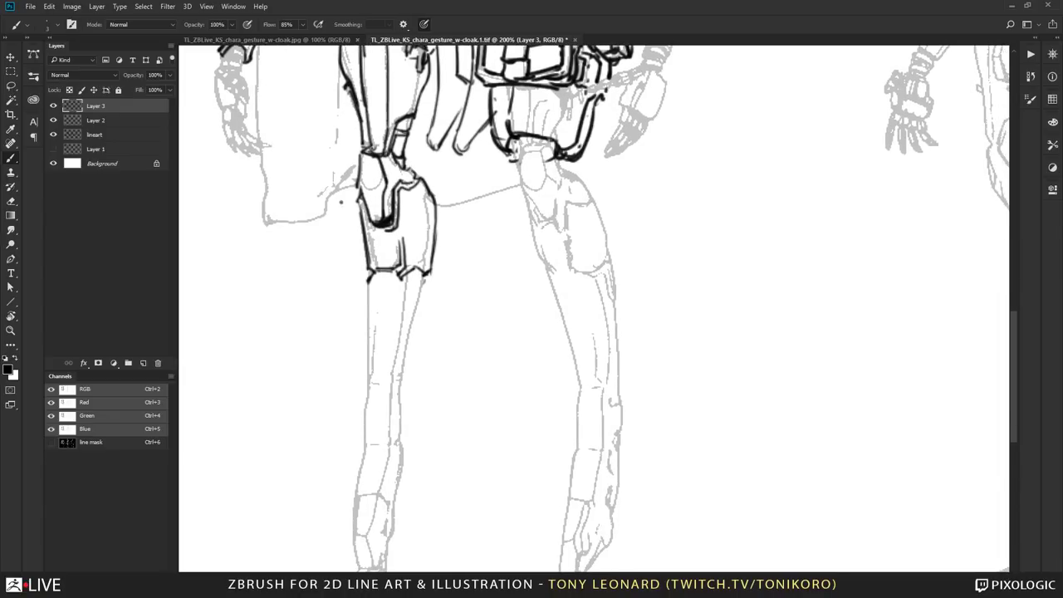
# - Close off the first knee block with a seam and ink the pouch-side leg's knee block with its pointed lower piece
pyautogui.moveTo(358, 157)
pyautogui.mouseDown()
pyautogui.moveTo(368, 153)
pyautogui.moveTo(359, 188)
pyautogui.moveTo(385, 188)
pyautogui.mouseUp()
pyautogui.hotkey('ctrl', 'z')
pyautogui.moveTo(524, 143)
pyautogui.mouseDown()
pyautogui.moveTo(522, 158)
pyautogui.moveTo(545, 154)
pyautogui.moveTo(550, 142)
pyautogui.moveTo(523, 190)
pyautogui.moveTo(547, 189)
pyautogui.moveTo(546, 152)
pyautogui.moveTo(561, 154)
pyautogui.mouseUp()
pyautogui.moveTo(561, 158)
pyautogui.mouseDown()
pyautogui.moveTo(554, 228)
pyautogui.moveTo(544, 220)
pyautogui.moveTo(553, 226)
pyautogui.mouseUp()
pyautogui.moveTo(529, 191); pyautogui.dragTo(555, 219)
pyautogui.scroll(-5, 541, 290)
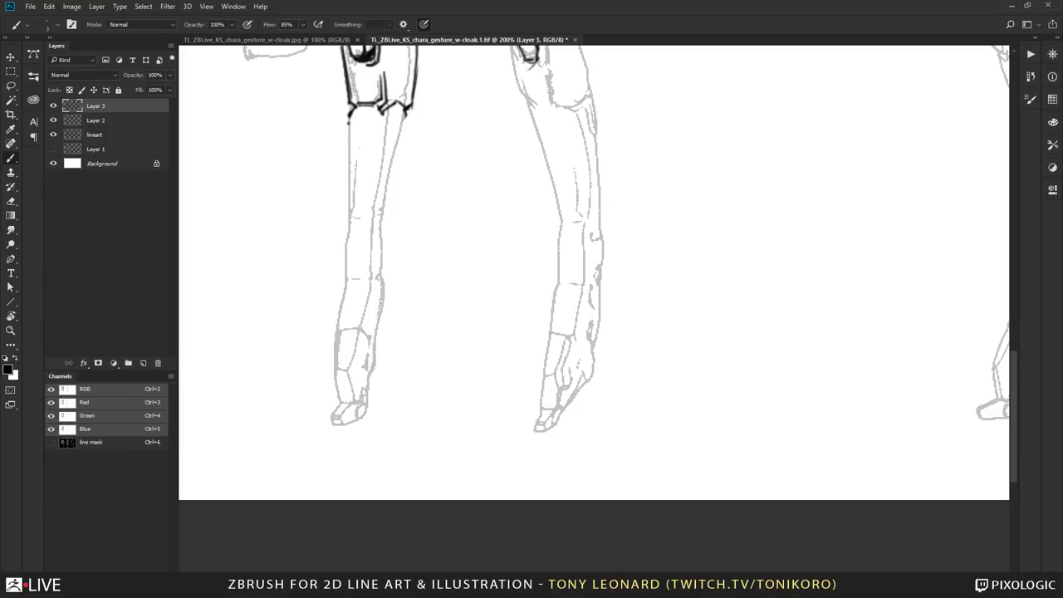
# - Ink the uncovered leg's tapering lower-leg edges down to the ankle cuff and add the round joint disc on its outer side
pyautogui.moveTo(350, 114); pyautogui.dragTo(345, 249)
pyautogui.moveTo(408, 115); pyautogui.dragTo(377, 249)
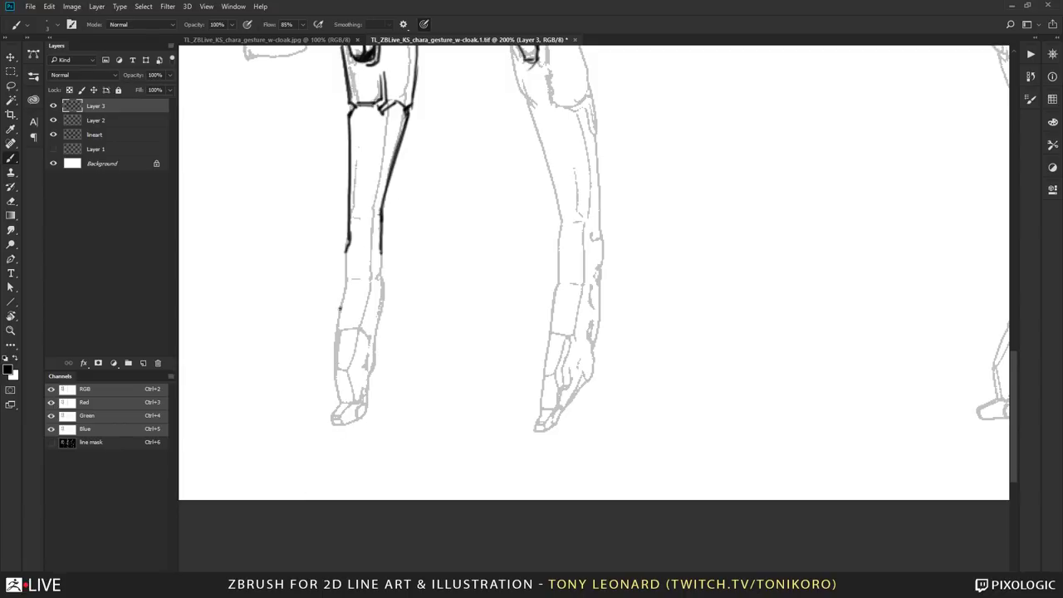
pyautogui.moveTo(347, 249); pyautogui.dragTo(344, 283)
pyautogui.moveTo(345, 252)
pyautogui.mouseDown()
pyautogui.moveTo(345, 289)
pyautogui.moveTo(370, 289)
pyautogui.moveTo(383, 251)
pyautogui.moveTo(379, 283)
pyautogui.moveTo(388, 284)
pyautogui.moveTo(394, 261)
pyautogui.moveTo(382, 290)
pyautogui.moveTo(540, 321)
pyautogui.mouseUp()
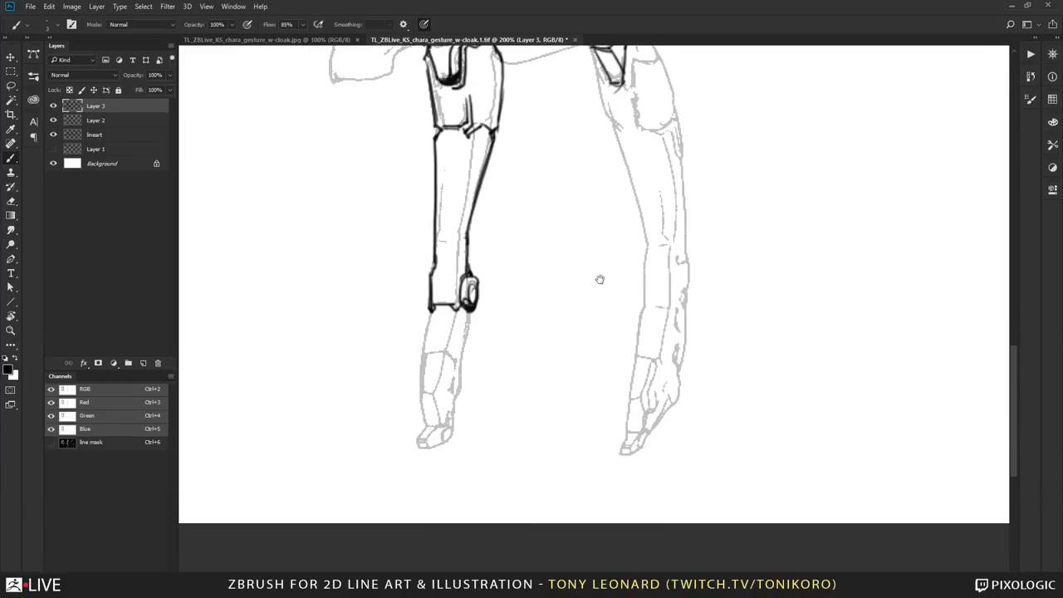
# - Ink the pouch-side leg's shin guard below the kneecap, with its outer edge, notched bottom and central seam
pyautogui.moveTo(574, 188); pyautogui.dragTo(572, 301)
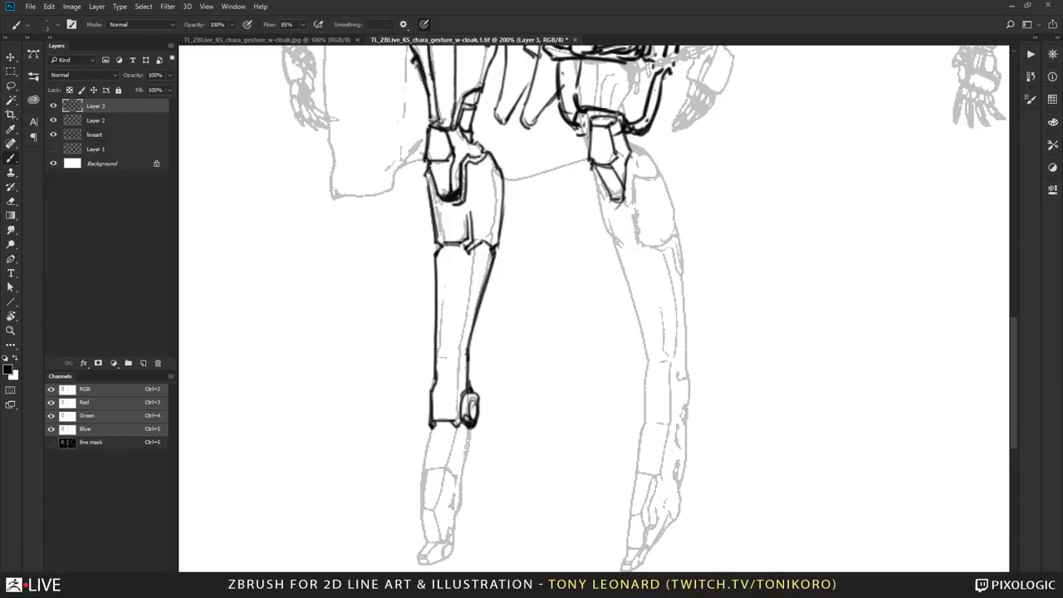
pyautogui.moveTo(590, 164)
pyautogui.mouseDown()
pyautogui.moveTo(600, 229)
pyautogui.moveTo(616, 250)
pyautogui.moveTo(680, 232)
pyautogui.mouseUp()
pyautogui.moveTo(628, 139)
pyautogui.mouseDown()
pyautogui.moveTo(650, 154)
pyautogui.moveTo(639, 150)
pyautogui.moveTo(670, 206)
pyautogui.mouseUp()
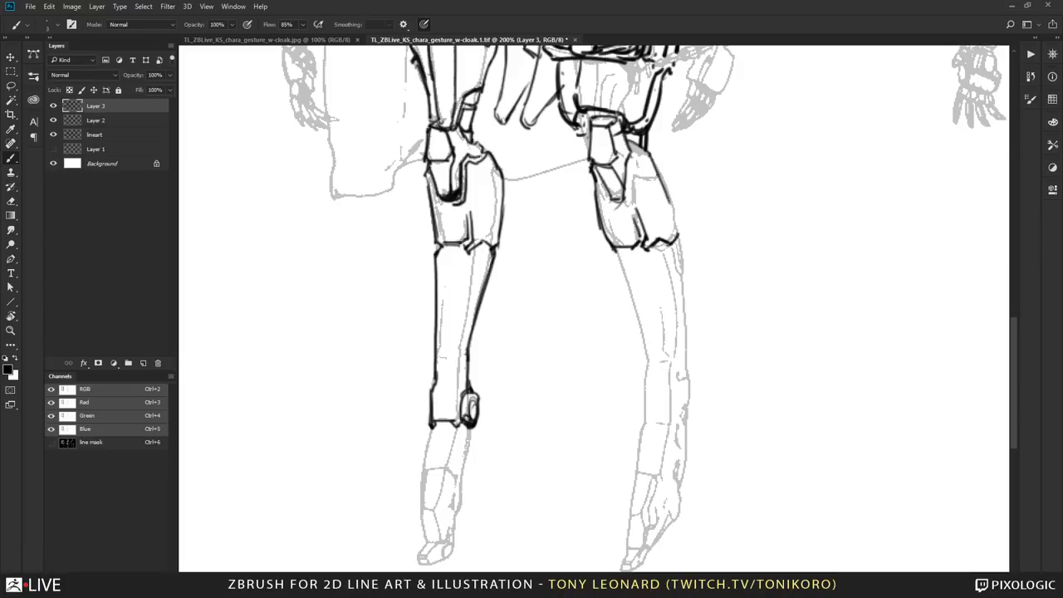
pyautogui.moveTo(650, 158); pyautogui.dragTo(678, 241)
pyautogui.moveTo(634, 177)
pyautogui.mouseDown()
pyautogui.moveTo(659, 176)
pyautogui.moveTo(636, 209)
pyautogui.mouseUp()
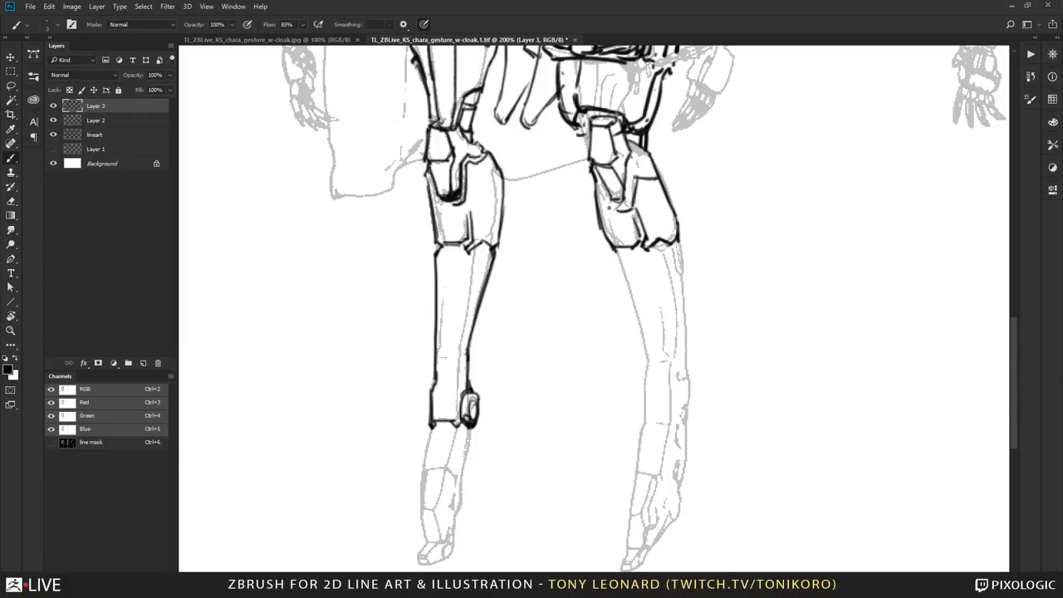
# - Add inner panel contours to both shin guards and short tick marks along their bulging outer sides
pyautogui.moveTo(609, 207)
pyautogui.mouseDown()
pyautogui.moveTo(627, 207)
pyautogui.moveTo(612, 212)
pyautogui.moveTo(611, 240)
pyautogui.mouseUp()
pyautogui.moveTo(432, 183); pyautogui.dragTo(445, 247)
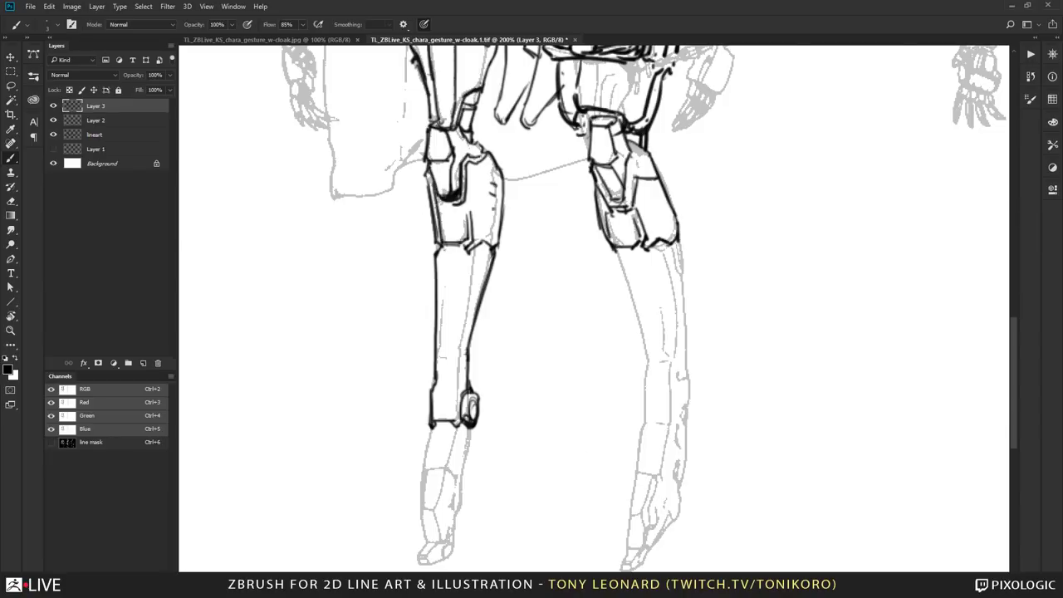
pyautogui.moveTo(497, 204); pyautogui.dragTo(486, 239)
pyautogui.moveTo(663, 198)
pyautogui.mouseDown()
pyautogui.moveTo(665, 233)
pyautogui.moveTo(647, 242)
pyautogui.mouseUp()
# - Ink the pouch-side leg's front edge down to a notched ankle cuff and draw an oval disc at the ankle
pyautogui.moveTo(611, 374); pyautogui.dragTo(522, 229)
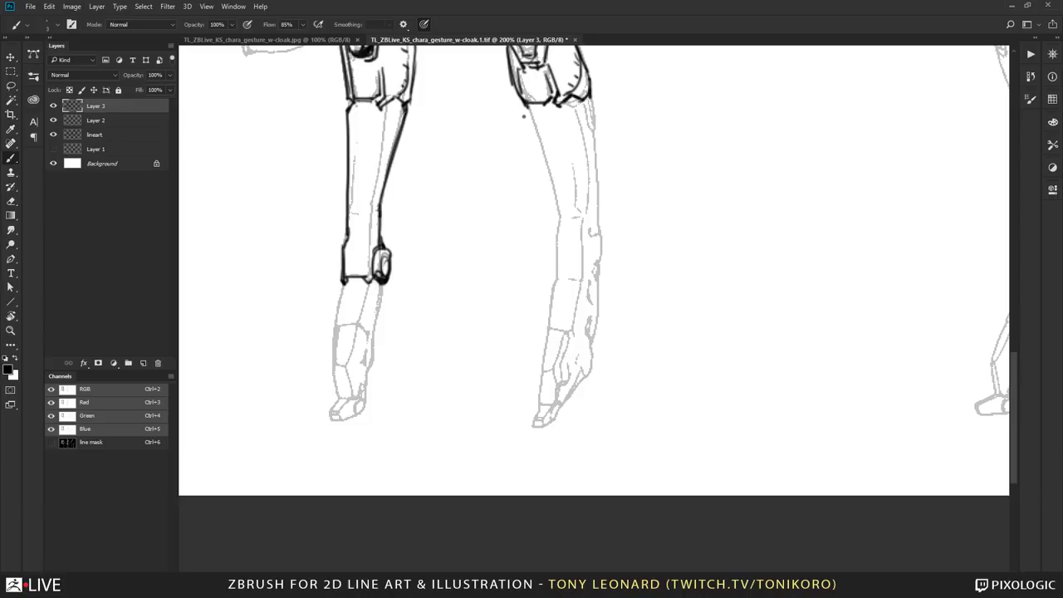
pyautogui.moveTo(530, 100); pyautogui.dragTo(524, 113)
pyautogui.moveTo(525, 111)
pyautogui.mouseDown()
pyautogui.moveTo(560, 216)
pyautogui.moveTo(551, 282)
pyautogui.moveTo(590, 287)
pyautogui.mouseUp()
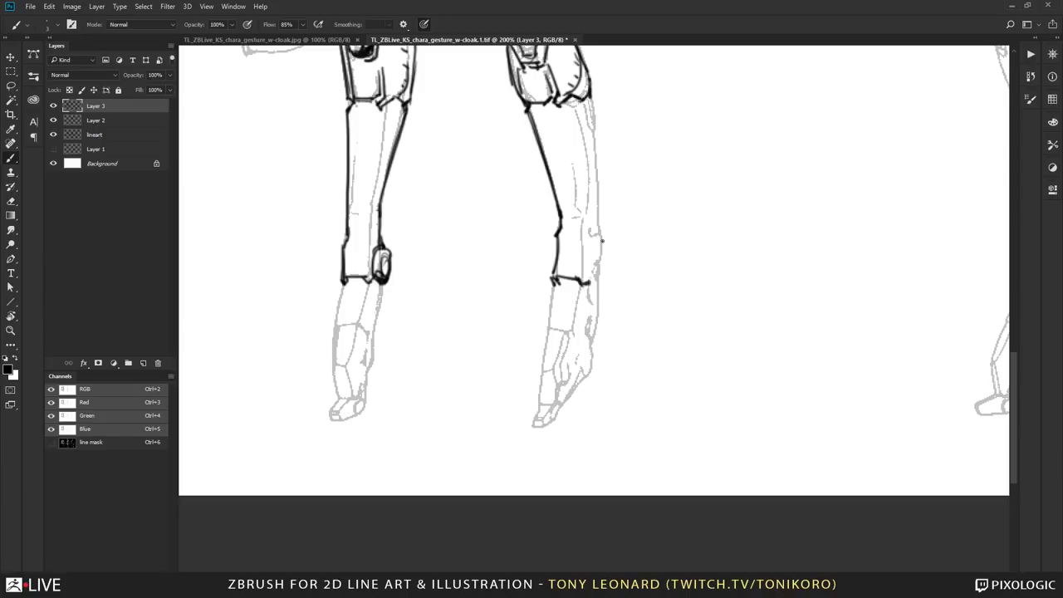
pyautogui.moveTo(602, 241)
pyautogui.mouseDown()
pyautogui.moveTo(591, 278)
pyautogui.moveTo(607, 271)
pyautogui.mouseUp()
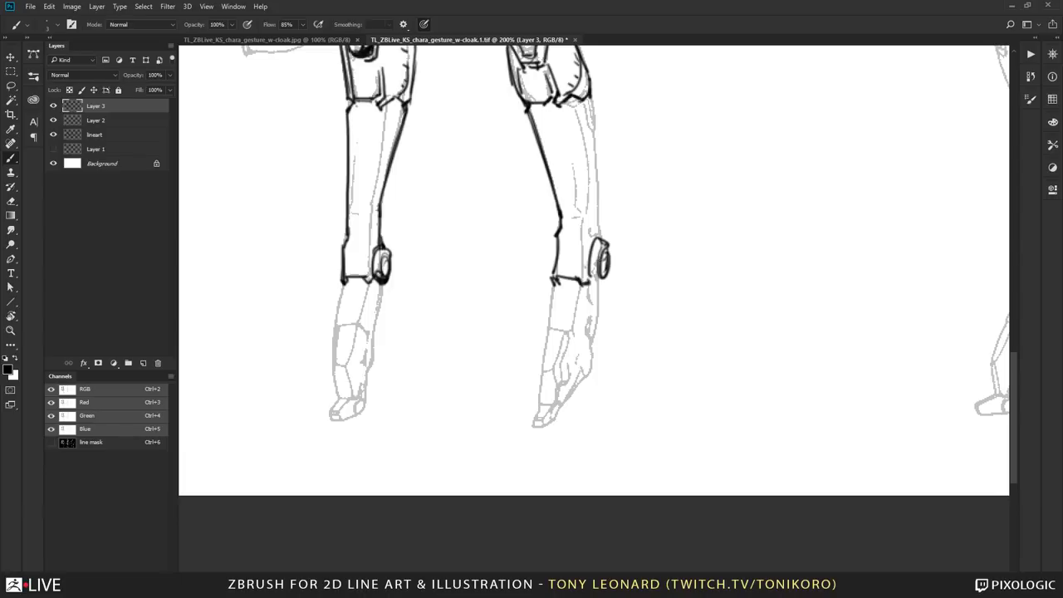
# - Ink the back edge of the pouch-side calf with an angled bracket near the knee and a drilled tab lower down
pyautogui.moveTo(685, 258); pyautogui.dragTo(651, 378)
pyautogui.moveTo(552, 224)
pyautogui.mouseDown()
pyautogui.moveTo(568, 258)
pyautogui.moveTo(560, 237)
pyautogui.moveTo(585, 235)
pyautogui.moveTo(579, 222)
pyautogui.moveTo(563, 268)
pyautogui.moveTo(565, 322)
pyautogui.mouseUp()
pyautogui.moveTo(571, 268)
pyautogui.mouseDown()
pyautogui.moveTo(563, 327)
pyautogui.moveTo(568, 337)
pyautogui.moveTo(583, 316)
pyautogui.moveTo(581, 332)
pyautogui.moveTo(559, 359)
pyautogui.mouseUp()
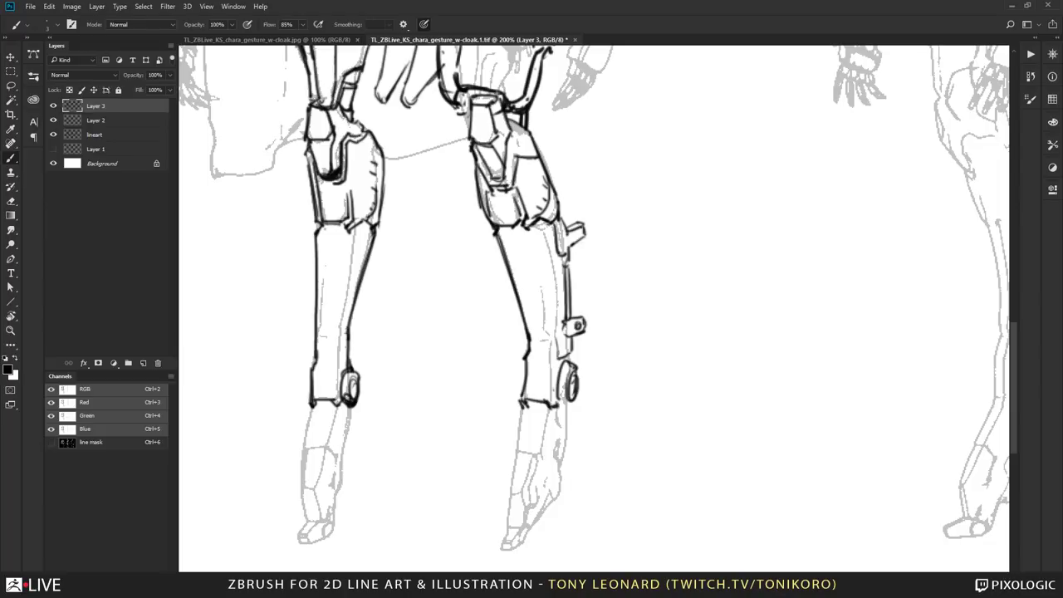
# - Ink the flared boot plate below the pouch-side ankle cuff, with its top rim, side panel and lower corners
pyautogui.moveTo(519, 406)
pyautogui.mouseDown()
pyautogui.moveTo(496, 483)
pyautogui.moveTo(501, 496)
pyautogui.moveTo(508, 481)
pyautogui.moveTo(534, 497)
pyautogui.mouseUp()
pyautogui.moveTo(518, 416)
pyautogui.mouseDown()
pyautogui.moveTo(557, 409)
pyautogui.moveTo(558, 421)
pyautogui.moveTo(563, 408)
pyautogui.moveTo(528, 502)
pyautogui.moveTo(542, 495)
pyautogui.mouseUp()
pyautogui.moveTo(564, 413)
pyautogui.mouseDown()
pyautogui.moveTo(555, 485)
pyautogui.moveTo(502, 495)
pyautogui.mouseUp()
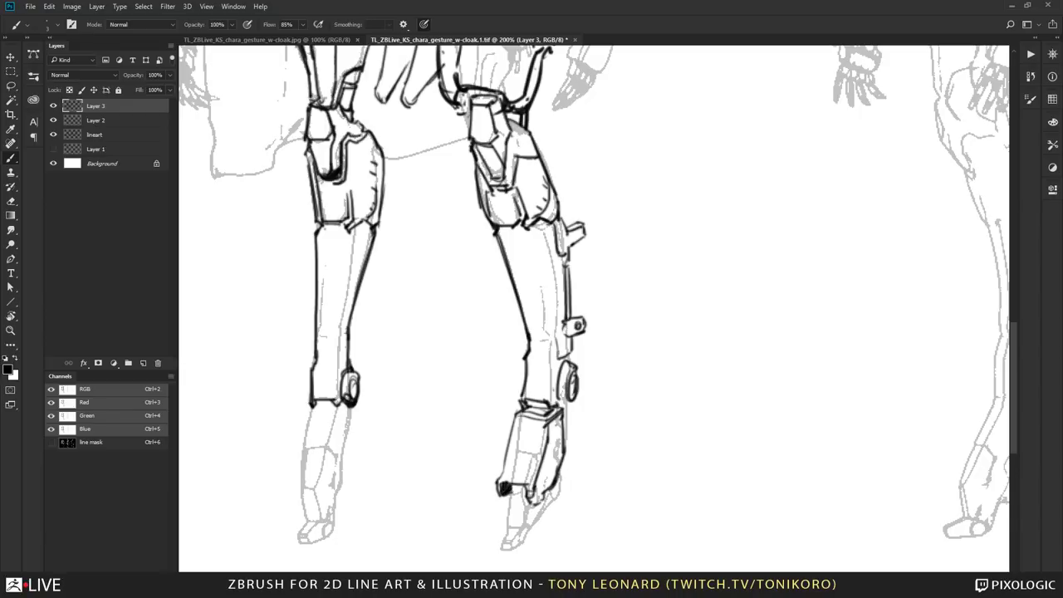
pyautogui.moveTo(576, 489); pyautogui.dragTo(633, 321)
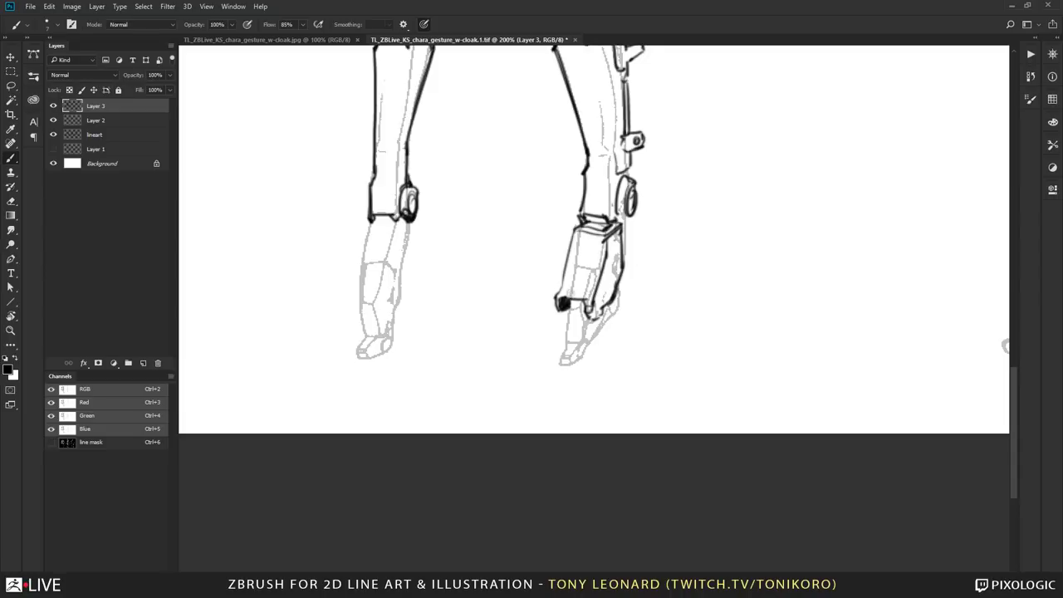
# - Fill the boot plate's lower opening with heavy black and ink the narrow foot block and heel shape beneath it
pyautogui.moveTo(565, 299)
pyautogui.mouseDown()
pyautogui.moveTo(588, 297)
pyautogui.moveTo(586, 320)
pyautogui.moveTo(569, 322)
pyautogui.mouseUp()
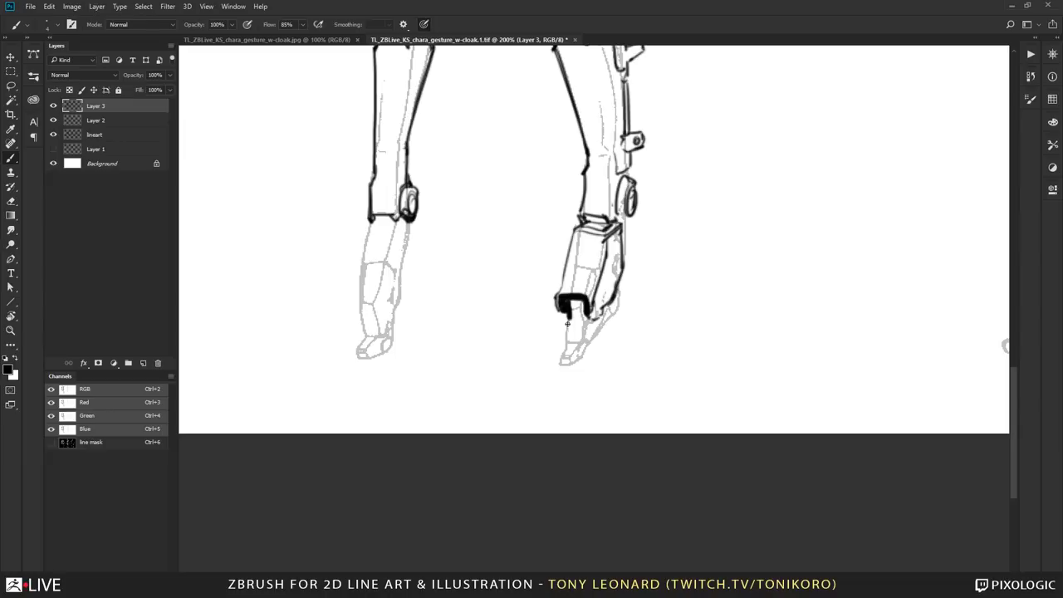
pyautogui.moveTo(571, 316)
pyautogui.mouseDown()
pyautogui.moveTo(565, 342)
pyautogui.moveTo(587, 350)
pyautogui.moveTo(596, 338)
pyautogui.moveTo(589, 352)
pyautogui.moveTo(620, 304)
pyautogui.moveTo(602, 324)
pyautogui.mouseUp()
pyautogui.moveTo(688, 323); pyautogui.dragTo(657, 418)
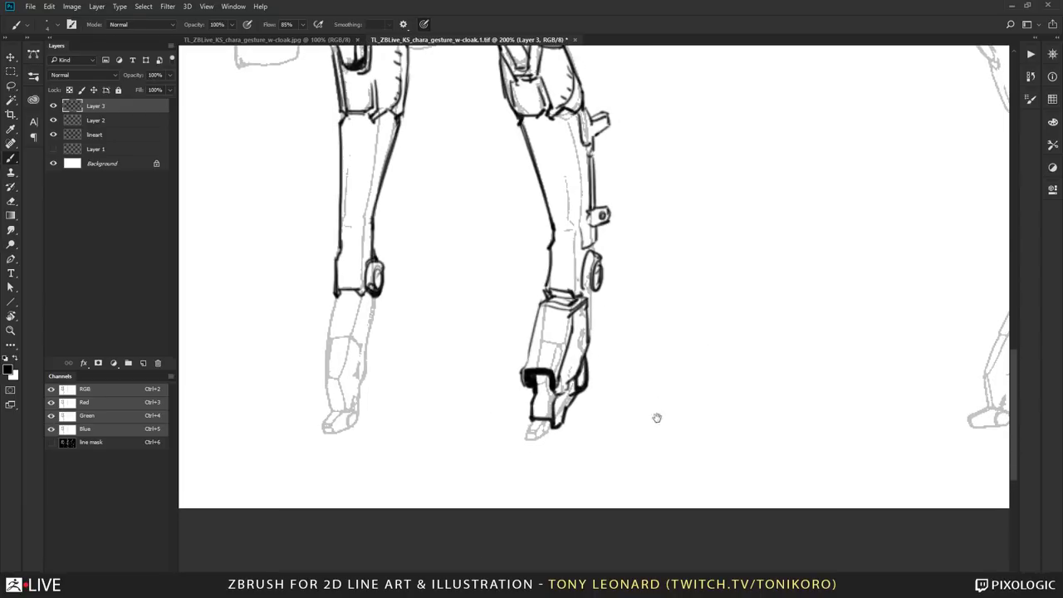
# - Darken the pouch-side ankle disc, add a small round bolt below it, and thicken the boot plate's front edge
pyautogui.moveTo(585, 290); pyautogui.dragTo(602, 284)
pyautogui.moveTo(596, 241)
pyautogui.mouseDown()
pyautogui.moveTo(606, 292)
pyautogui.moveTo(591, 303)
pyautogui.moveTo(595, 291)
pyautogui.mouseUp()
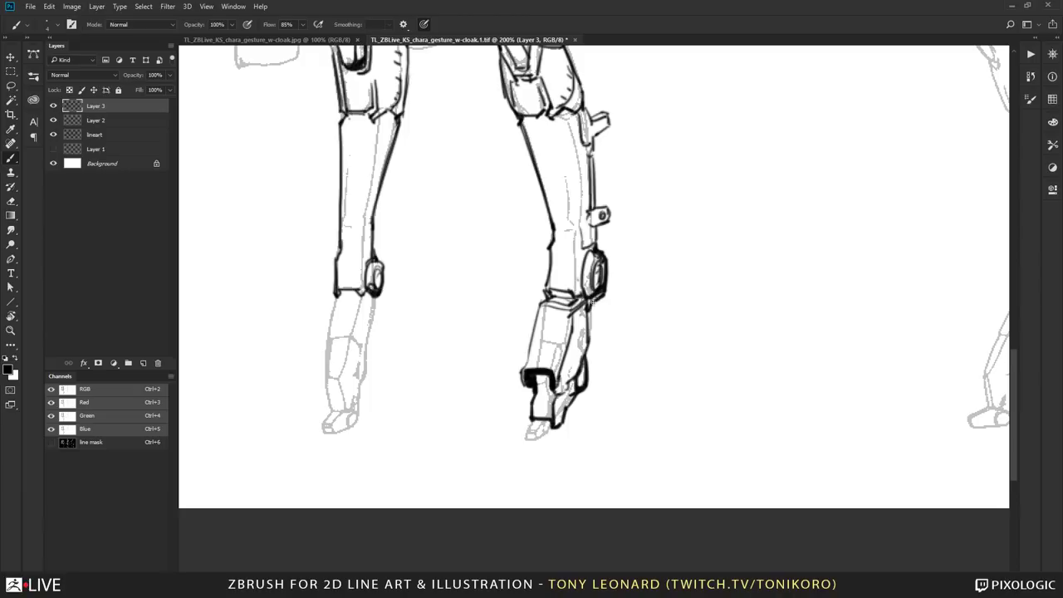
pyautogui.moveTo(604, 314); pyautogui.dragTo(591, 330)
pyautogui.moveTo(530, 364); pyautogui.dragTo(522, 378)
pyautogui.moveTo(542, 311); pyautogui.dragTo(524, 381)
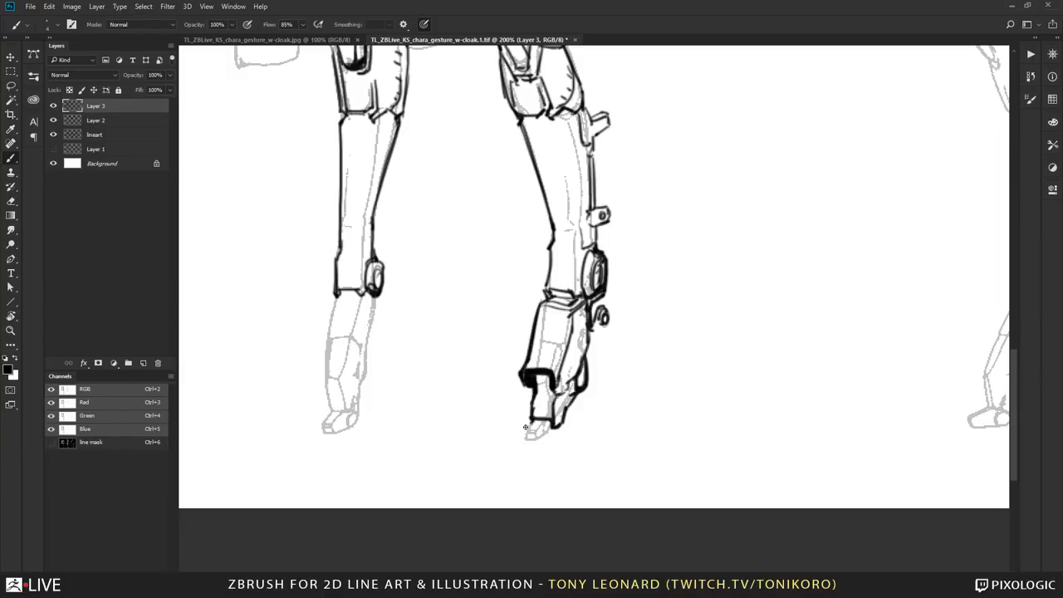
# - Ink the toe outline, an angled heel bar, a small round toe joint, and an upright strut above the heel bar
pyautogui.moveTo(531, 421)
pyautogui.mouseDown()
pyautogui.moveTo(516, 440)
pyautogui.moveTo(536, 446)
pyautogui.moveTo(619, 395)
pyautogui.moveTo(622, 407)
pyautogui.moveTo(594, 423)
pyautogui.moveTo(619, 408)
pyautogui.mouseUp()
pyautogui.hotkey('ctrl', 'z')
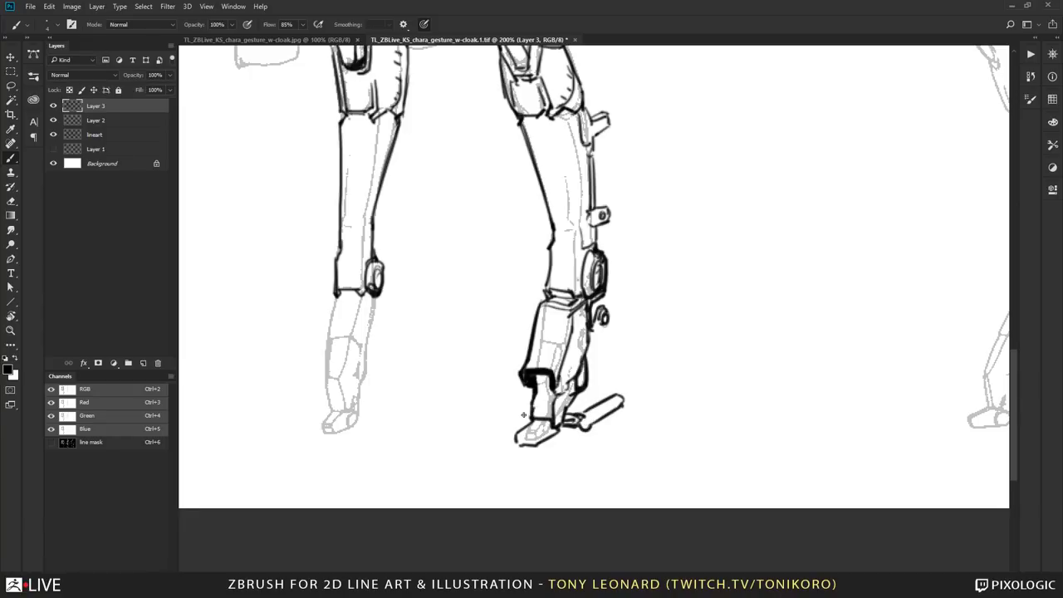
pyautogui.moveTo(524, 415)
pyautogui.mouseDown()
pyautogui.moveTo(580, 396)
pyautogui.moveTo(566, 410)
pyautogui.mouseUp()
pyautogui.moveTo(593, 332)
pyautogui.mouseDown()
pyautogui.moveTo(605, 322)
pyautogui.moveTo(588, 349)
pyautogui.moveTo(614, 324)
pyautogui.moveTo(606, 331)
pyautogui.moveTo(615, 307)
pyautogui.moveTo(624, 311)
pyautogui.moveTo(592, 355)
pyautogui.moveTo(610, 402)
pyautogui.mouseUp()
pyautogui.moveTo(596, 357); pyautogui.dragTo(594, 405)
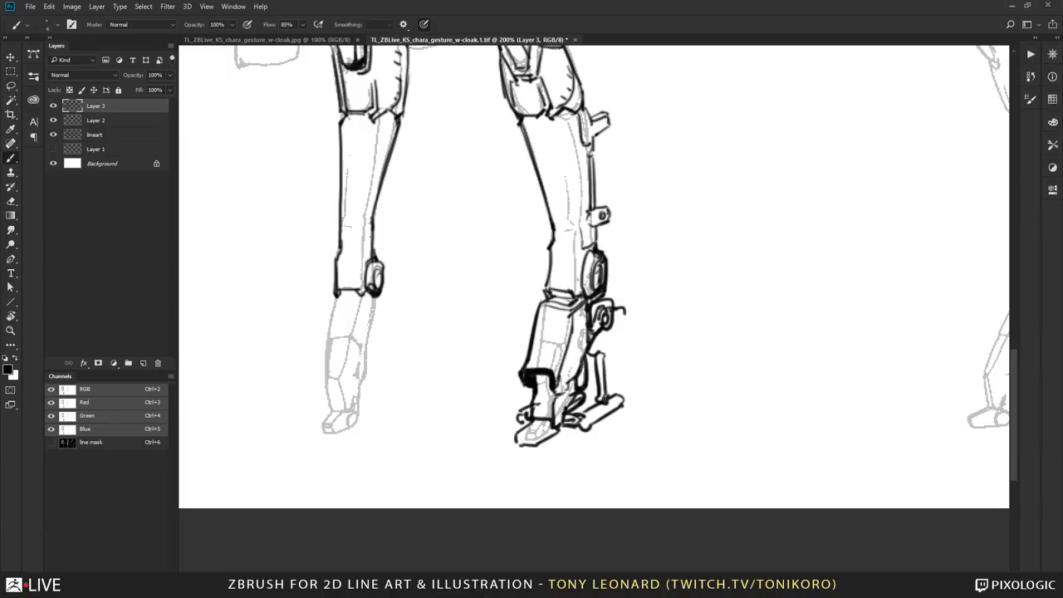
# - Enclose the heel strut with an outer housing from the bolt down to the heel bar, and reinforce the toe's outline
pyautogui.moveTo(612, 318)
pyautogui.mouseDown()
pyautogui.moveTo(619, 304)
pyautogui.moveTo(624, 316)
pyautogui.moveTo(593, 349)
pyautogui.moveTo(611, 357)
pyautogui.moveTo(611, 395)
pyautogui.mouseUp()
pyautogui.moveTo(625, 314); pyautogui.dragTo(615, 403)
pyautogui.moveTo(590, 360); pyautogui.dragTo(580, 412)
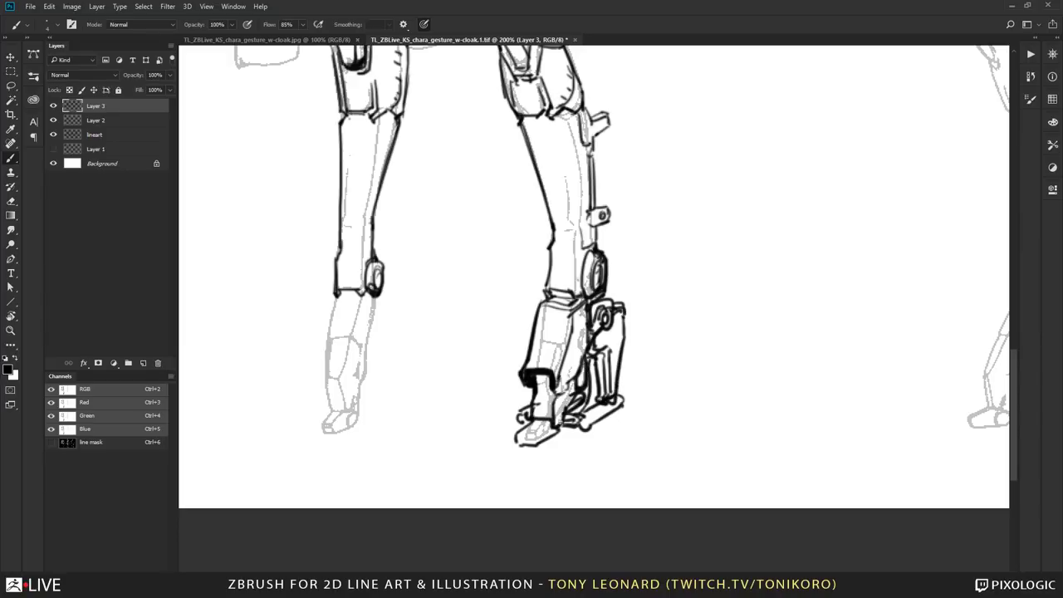
pyautogui.moveTo(514, 439)
pyautogui.mouseDown()
pyautogui.moveTo(535, 448)
pyautogui.moveTo(565, 428)
pyautogui.moveTo(529, 420)
pyautogui.mouseUp()
# - Ink the top edge of the pouch-side ankle cuff and strengthen the lines around its outer disc
pyautogui.scroll(3, 407, 348)
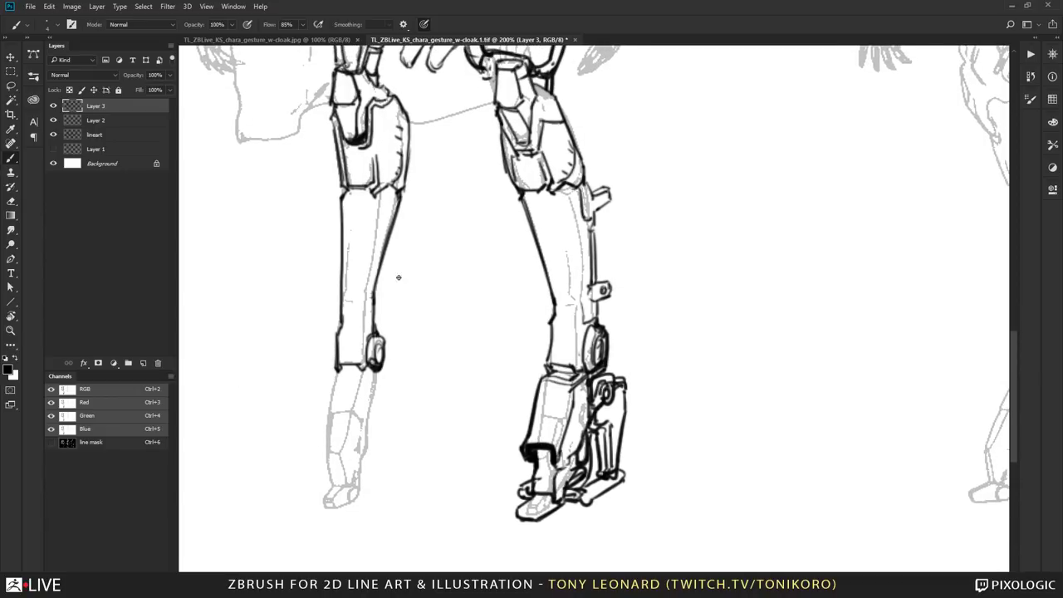
pyautogui.moveTo(490, 341); pyautogui.dragTo(545, 360)
pyautogui.moveTo(610, 323)
pyautogui.mouseDown()
pyautogui.moveTo(636, 328)
pyautogui.moveTo(641, 341)
pyautogui.moveTo(637, 326)
pyautogui.moveTo(643, 346)
pyautogui.mouseUp()
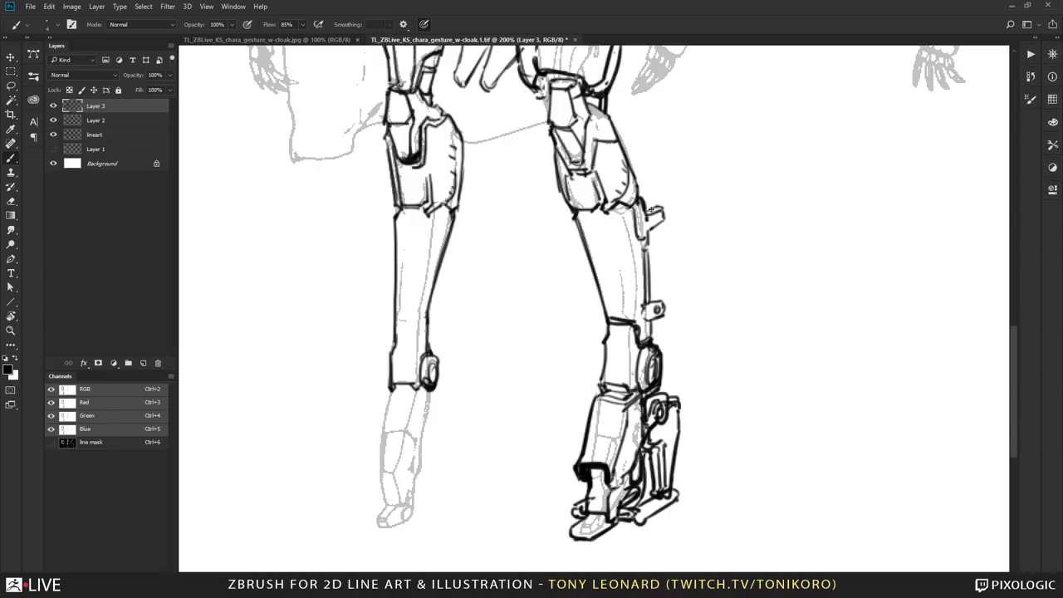
pyautogui.moveTo(665, 304); pyautogui.dragTo(653, 402)
# - Sketch the middle figure's front leg with long shin contours, a circular ankle joint and a flat wedge-shaped foot
pyautogui.moveTo(634, 67); pyautogui.dragTo(604, 455)
pyautogui.press('z')
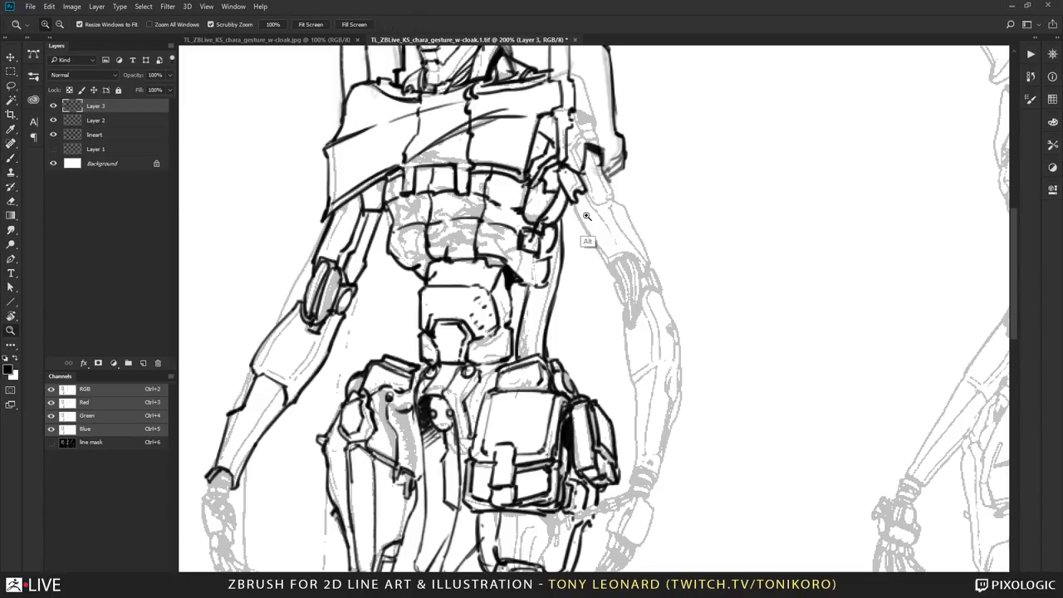
pyautogui.keyDown('alt'); pyautogui.click(593, 273); pyautogui.keyUp('alt')
pyautogui.moveTo(603, 409); pyautogui.dragTo(545, 196)
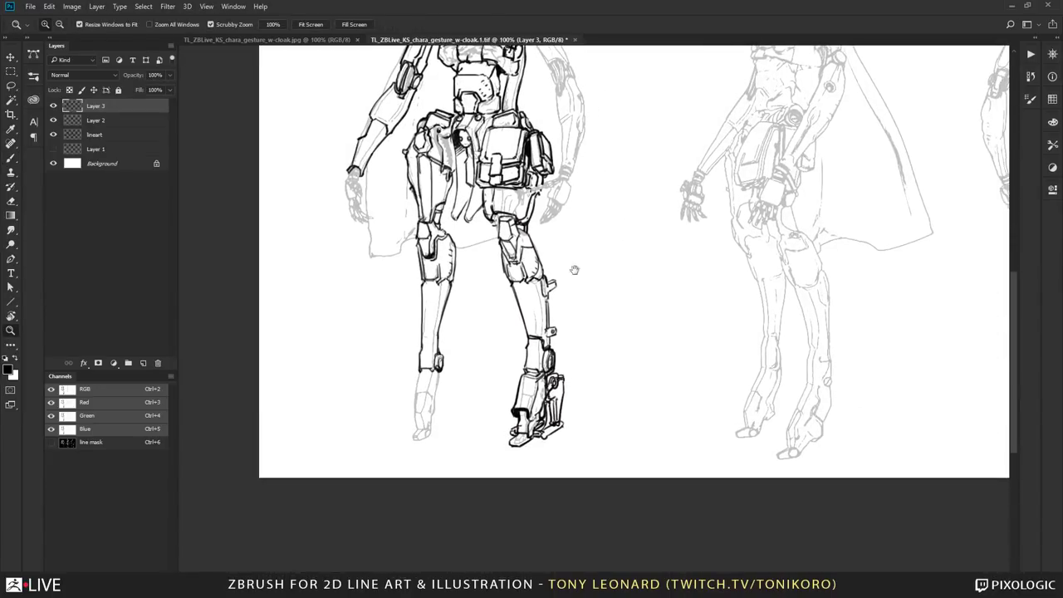
pyautogui.moveTo(614, 312); pyautogui.dragTo(486, 349)
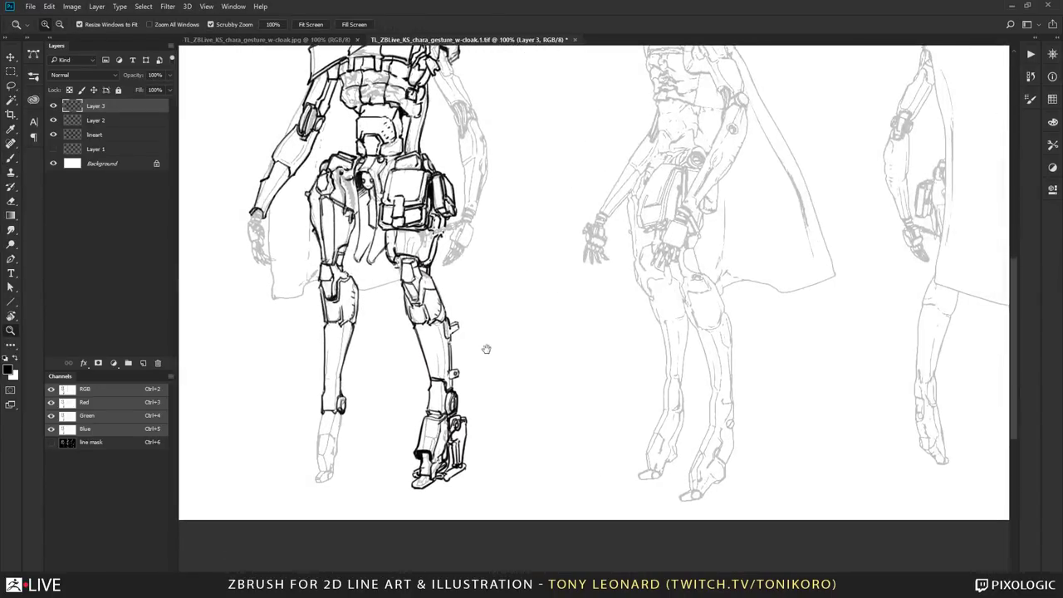
pyautogui.moveTo(522, 399); pyautogui.dragTo(527, 312)
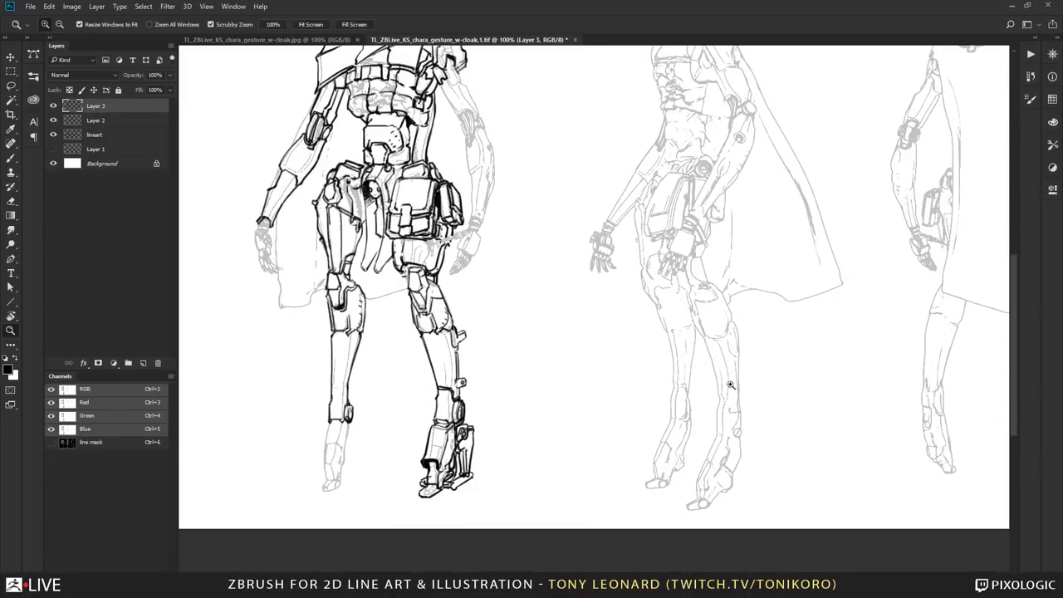
pyautogui.moveTo(669, 398); pyautogui.dragTo(556, 293)
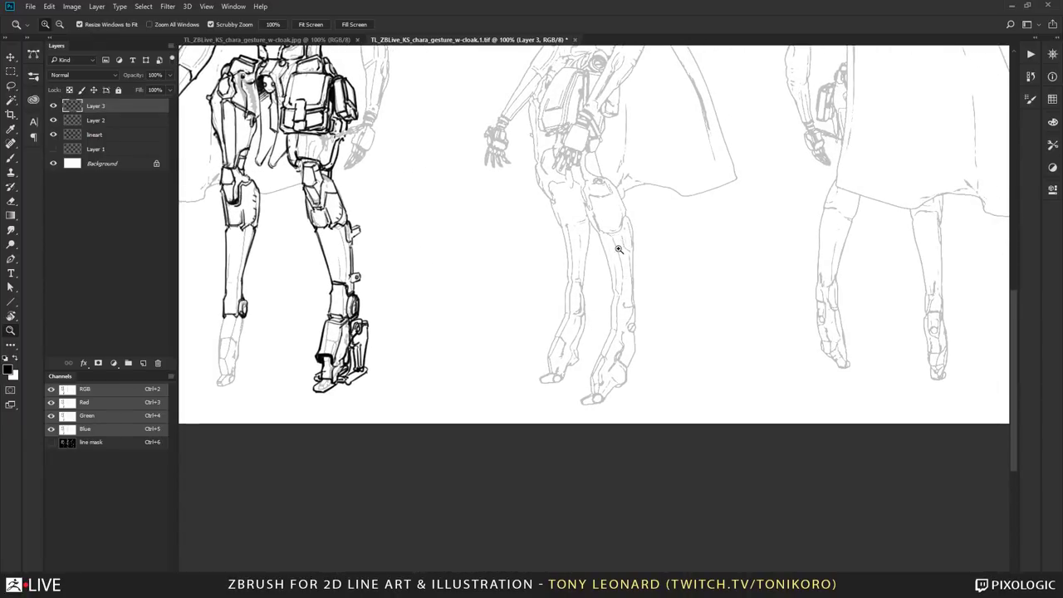
pyautogui.press('b')
pyautogui.moveTo(579, 184)
pyautogui.mouseDown()
pyautogui.moveTo(612, 278)
pyautogui.moveTo(601, 361)
pyautogui.moveTo(578, 400)
pyautogui.moveTo(660, 405)
pyautogui.moveTo(642, 389)
pyautogui.moveTo(642, 350)
pyautogui.mouseUp()
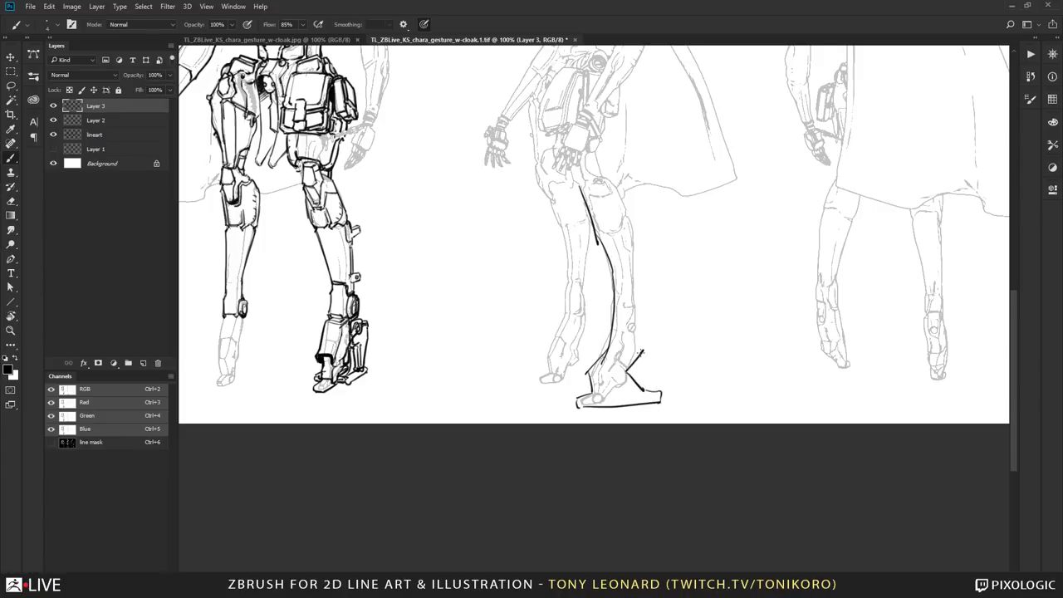
pyautogui.moveTo(628, 215); pyautogui.dragTo(640, 324)
pyautogui.moveTo(639, 257); pyautogui.dragTo(648, 357)
pyautogui.moveTo(648, 355)
pyautogui.mouseDown()
pyautogui.moveTo(629, 327)
pyautogui.moveTo(639, 357)
pyautogui.mouseUp()
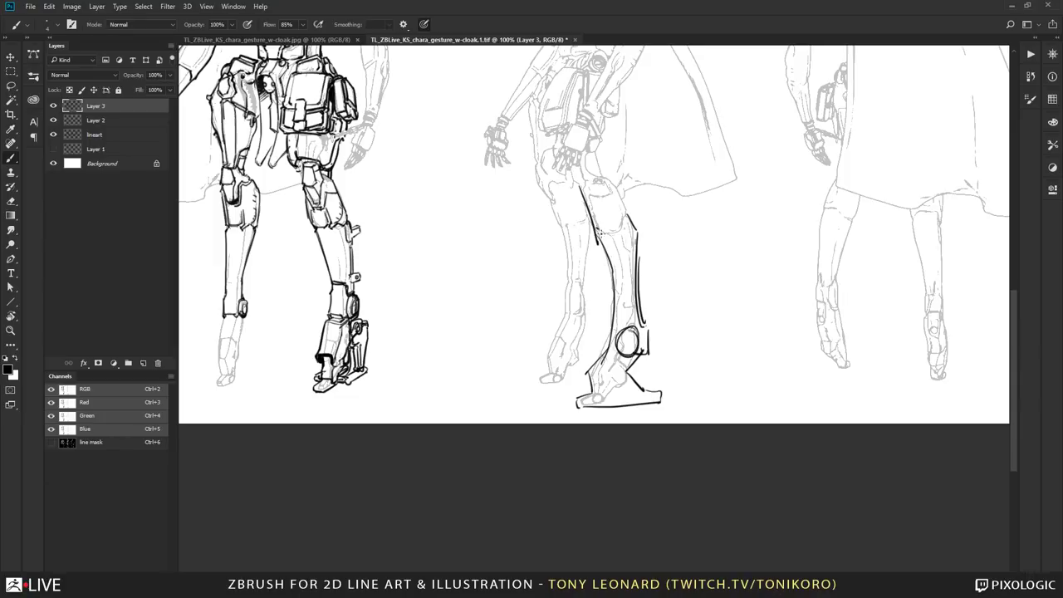
# - Sketch the knee contour on the middle figure's front leg and a boxy block projecting from behind its knee
pyautogui.moveTo(598, 236); pyautogui.dragTo(627, 215)
pyautogui.moveTo(586, 188)
pyautogui.mouseDown()
pyautogui.moveTo(622, 171)
pyautogui.moveTo(647, 175)
pyautogui.moveTo(621, 200)
pyautogui.moveTo(614, 179)
pyautogui.moveTo(634, 166)
pyautogui.mouseUp()
pyautogui.moveTo(637, 160)
pyautogui.mouseDown()
pyautogui.moveTo(653, 183)
pyautogui.moveTo(624, 204)
pyautogui.moveTo(640, 194)
pyautogui.moveTo(603, 416)
pyautogui.mouseUp()
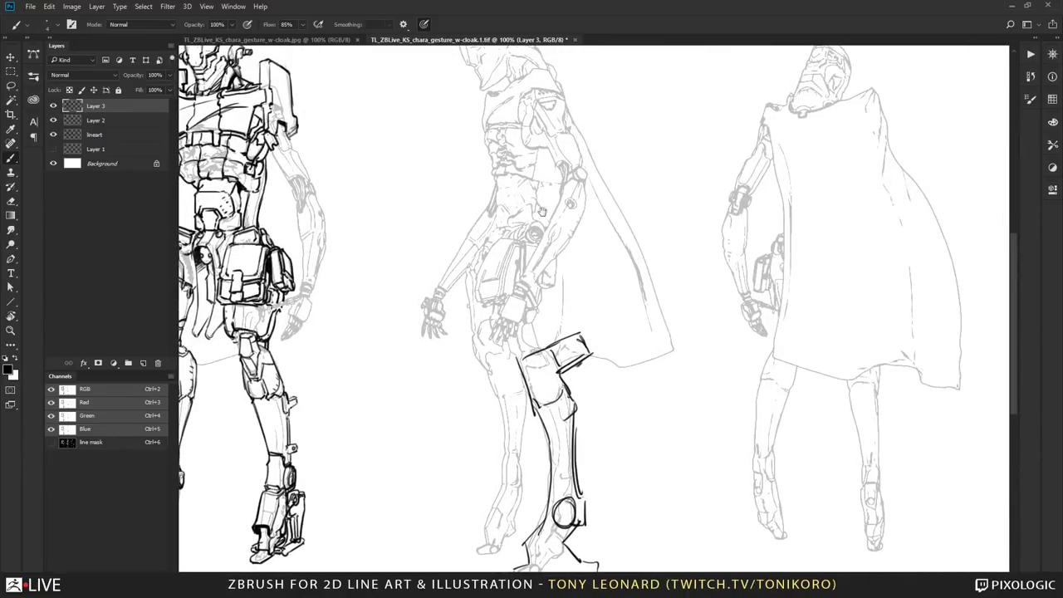
# - Hide Layer 2 and the lineart layer, and show Layer 1 beneath the inked drawing
pyautogui.moveTo(557, 306); pyautogui.dragTo(559, 399)
pyautogui.moveTo(569, 476); pyautogui.dragTo(627, 358)
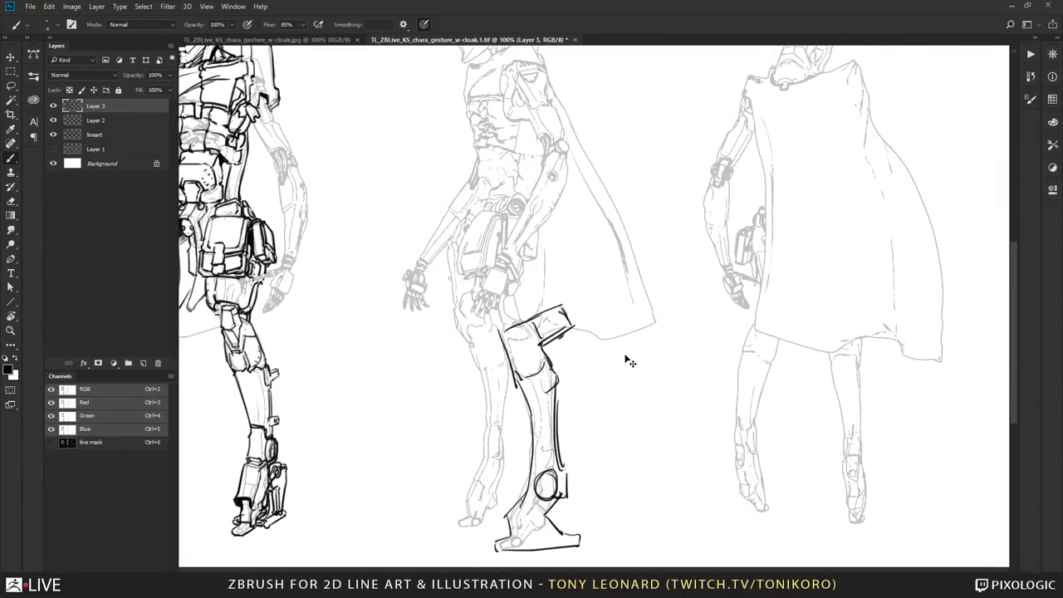
pyautogui.hotkey('ctrl', '-')
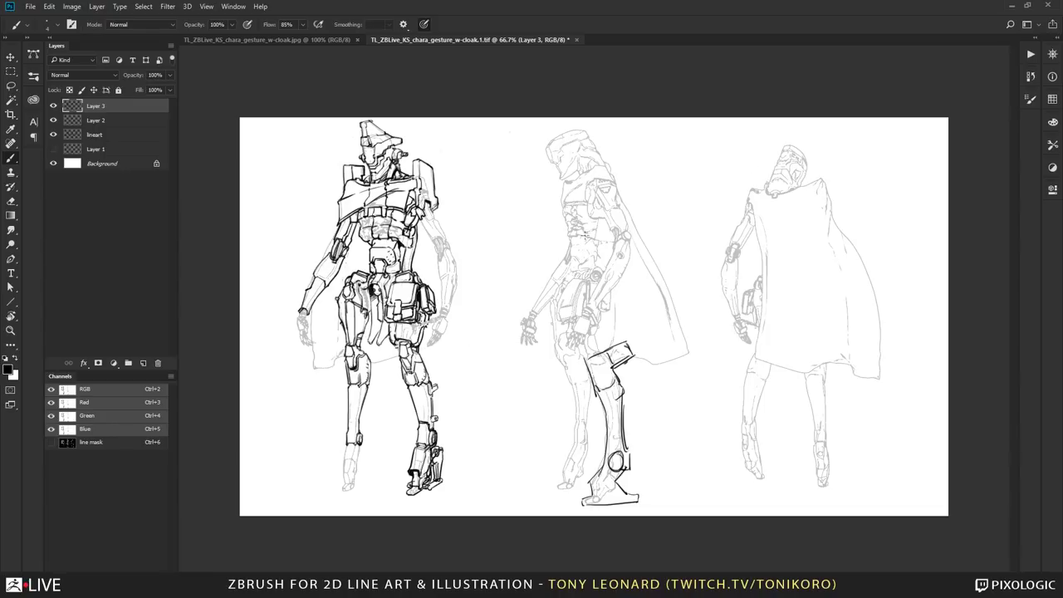
pyautogui.click(53, 119)
pyautogui.click(53, 134)
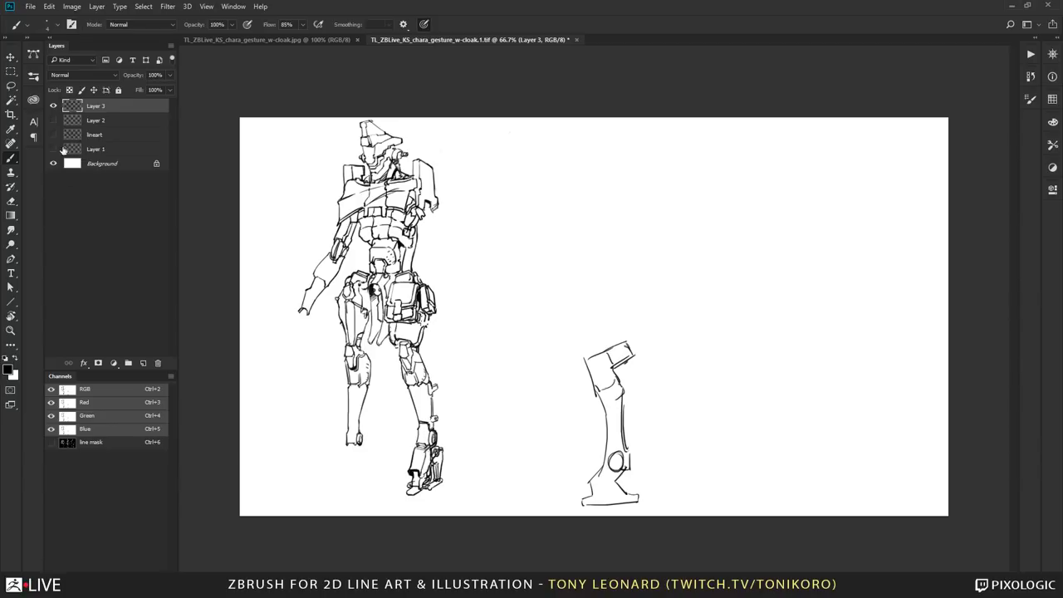
pyautogui.hotkey('ctrl', 'z')
# - Paint dark gray on Layer 1 beneath the inked robot's pointed hat, face and ear piece
pyautogui.press('z')
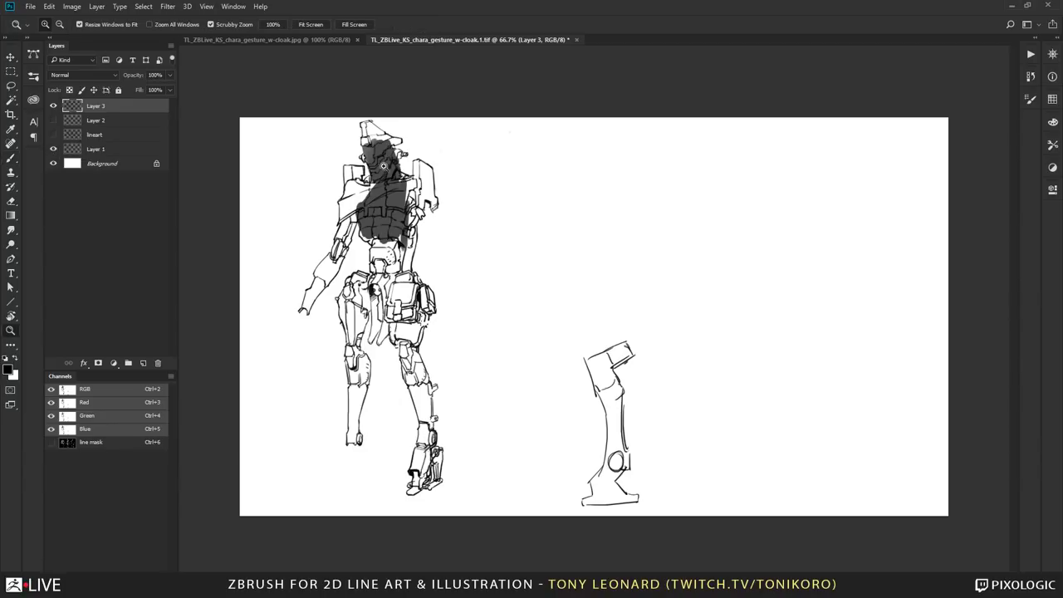
pyautogui.click(385, 168)
pyautogui.click(398, 199)
pyautogui.moveTo(398, 200)
pyautogui.mouseDown()
pyautogui.moveTo(681, 343)
pyautogui.moveTo(239, 138)
pyautogui.moveTo(194, 130)
pyautogui.mouseUp()
pyautogui.press('b')
pyautogui.click(126, 148)
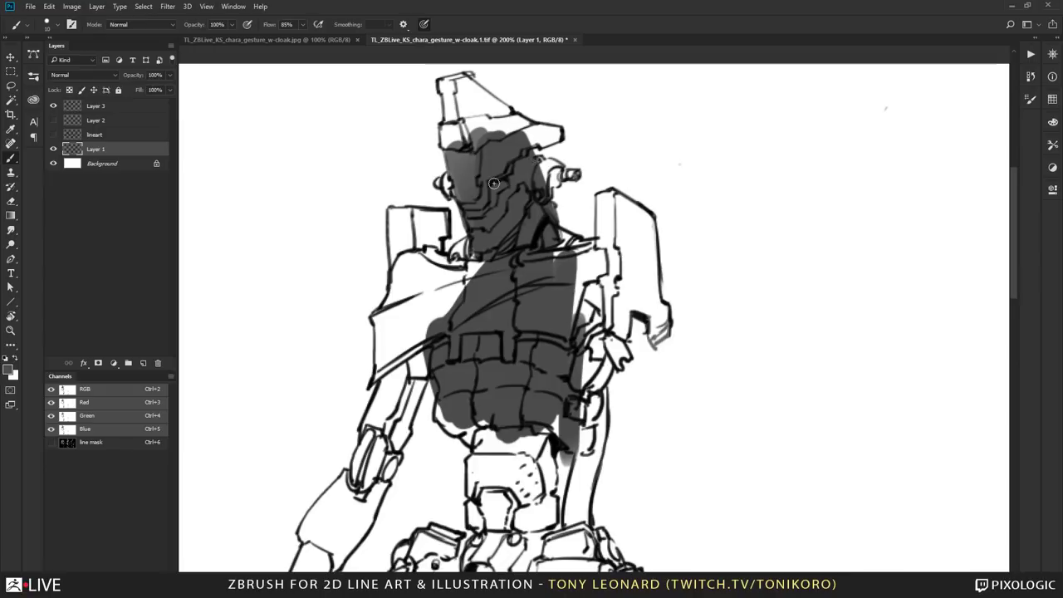
pyautogui.moveTo(458, 81)
pyautogui.mouseDown()
pyautogui.moveTo(470, 148)
pyautogui.moveTo(454, 84)
pyautogui.mouseUp()
pyautogui.moveTo(470, 150)
pyautogui.mouseDown()
pyautogui.moveTo(467, 83)
pyautogui.moveTo(515, 120)
pyautogui.moveTo(493, 124)
pyautogui.moveTo(561, 133)
pyautogui.moveTo(535, 149)
pyautogui.moveTo(557, 176)
pyautogui.moveTo(577, 175)
pyautogui.moveTo(548, 199)
pyautogui.mouseUp()
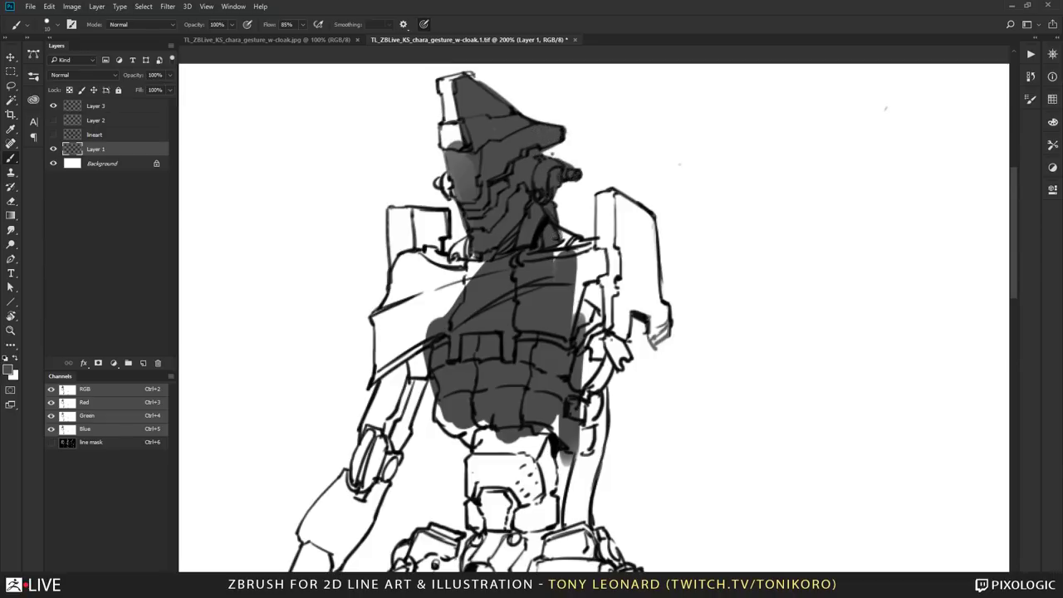
# - Fill both shoulder plates, the rest of the chest cloak and the outstretched upper arm with the same dark gray
pyautogui.moveTo(555, 235)
pyautogui.mouseDown()
pyautogui.moveTo(598, 243)
pyautogui.moveTo(585, 324)
pyautogui.moveTo(606, 196)
pyautogui.moveTo(598, 232)
pyautogui.mouseUp()
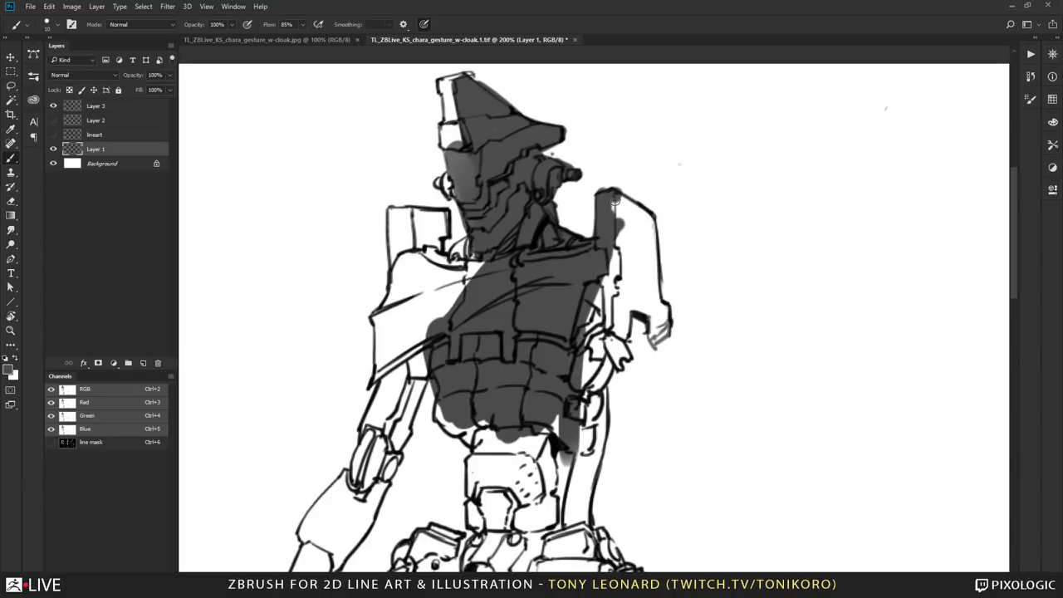
pyautogui.moveTo(615, 198)
pyautogui.mouseDown()
pyautogui.moveTo(616, 258)
pyautogui.moveTo(651, 207)
pyautogui.moveTo(638, 284)
pyautogui.moveTo(618, 286)
pyautogui.moveTo(597, 337)
pyautogui.moveTo(606, 366)
pyautogui.moveTo(628, 294)
pyautogui.moveTo(596, 384)
pyautogui.moveTo(622, 354)
pyautogui.mouseUp()
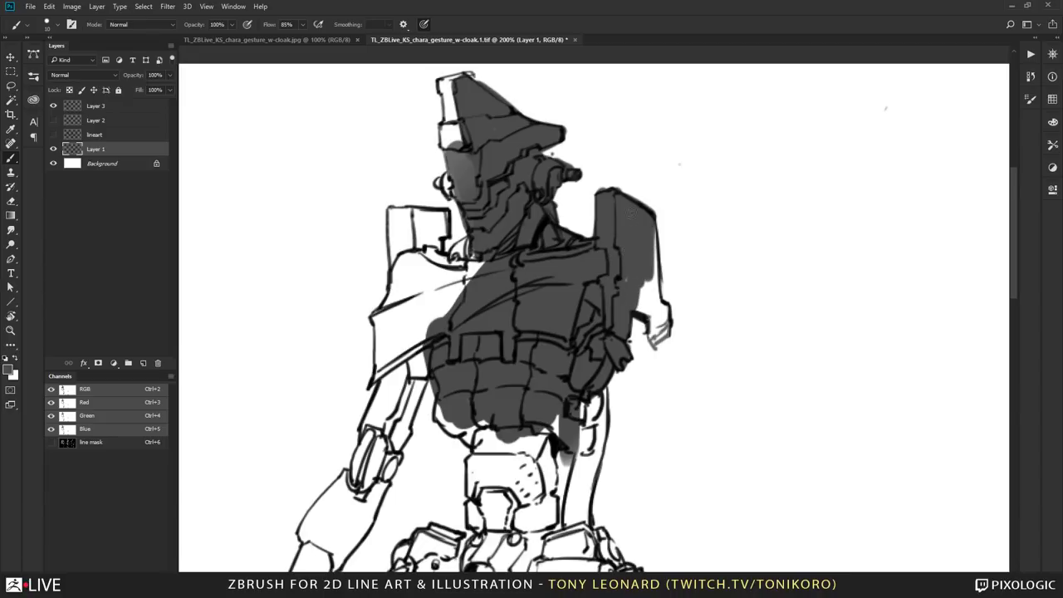
pyautogui.moveTo(645, 284)
pyautogui.mouseDown()
pyautogui.moveTo(653, 321)
pyautogui.moveTo(669, 324)
pyautogui.moveTo(663, 315)
pyautogui.mouseUp()
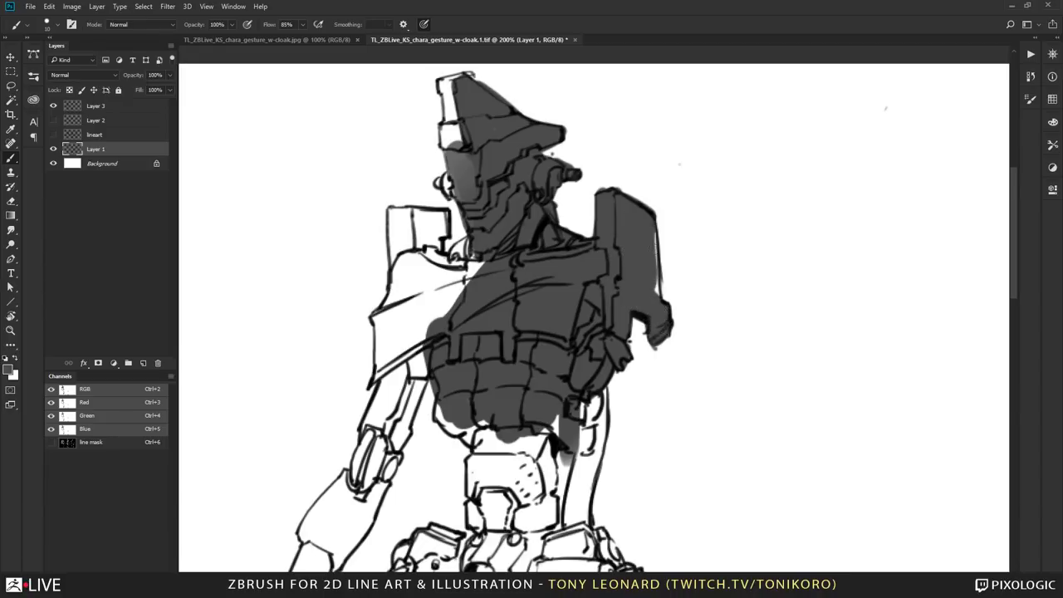
pyautogui.moveTo(655, 228); pyautogui.dragTo(657, 294)
pyautogui.moveTo(525, 394); pyautogui.dragTo(598, 430)
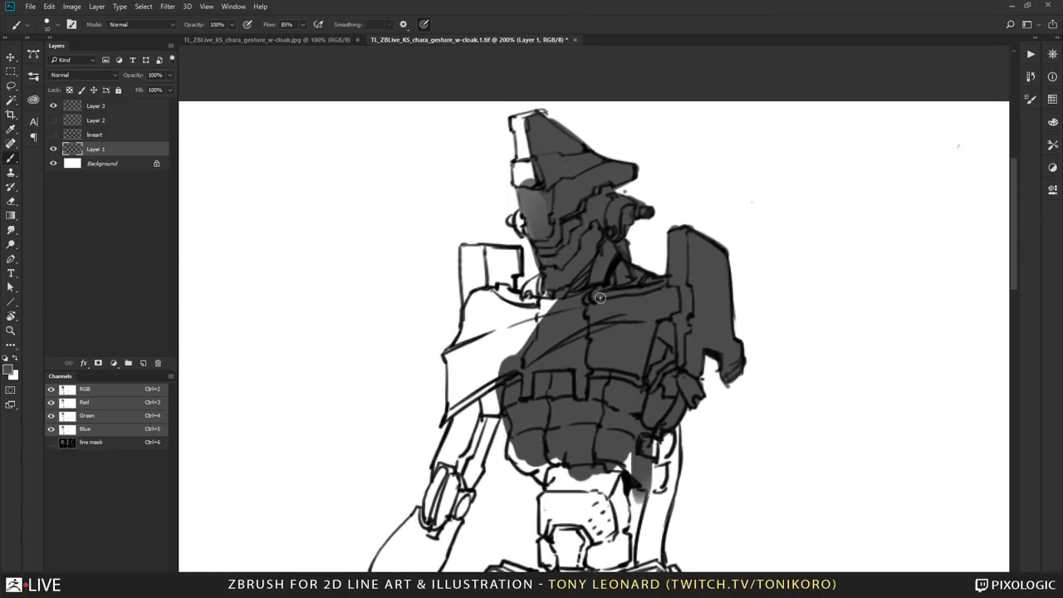
pyautogui.moveTo(465, 247)
pyautogui.mouseDown()
pyautogui.moveTo(463, 262)
pyautogui.moveTo(516, 251)
pyautogui.moveTo(508, 282)
pyautogui.moveTo(480, 306)
pyautogui.moveTo(478, 271)
pyautogui.moveTo(467, 353)
pyautogui.moveTo(505, 284)
pyautogui.moveTo(502, 349)
pyautogui.moveTo(538, 287)
pyautogui.moveTo(523, 331)
pyautogui.moveTo(461, 419)
pyautogui.moveTo(460, 365)
pyautogui.moveTo(464, 356)
pyautogui.moveTo(472, 374)
pyautogui.moveTo(469, 409)
pyautogui.moveTo(507, 348)
pyautogui.moveTo(440, 502)
pyautogui.moveTo(448, 525)
pyautogui.moveTo(438, 543)
pyautogui.mouseUp()
# - Block in dark gray with a larger brush under the waist, hips, pouches, thighs and the pouch-side knee
pyautogui.press(']')
pyautogui.press(']')
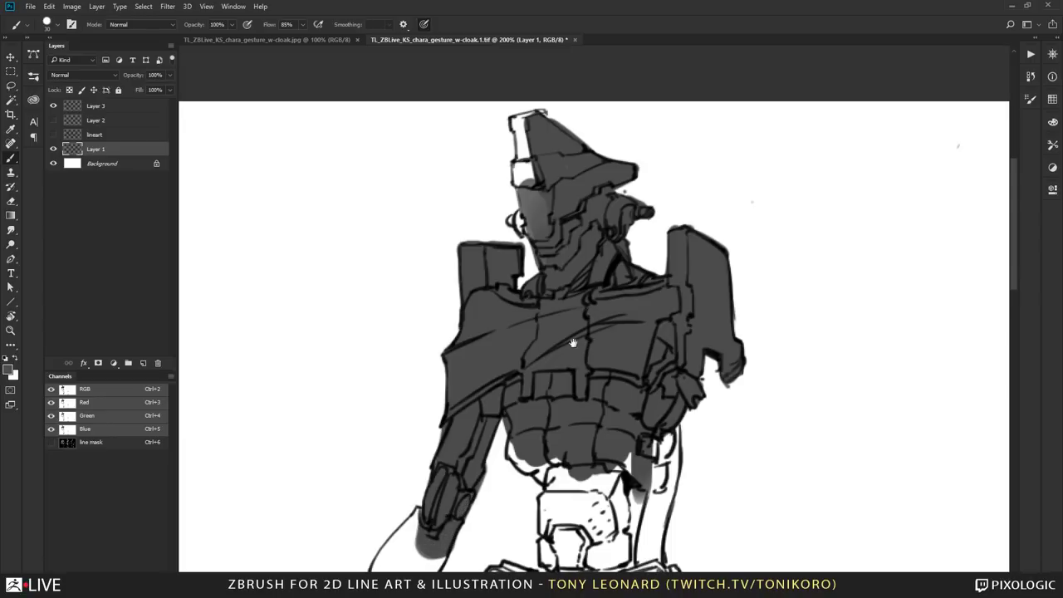
pyautogui.moveTo(573, 344); pyautogui.dragTo(611, 107)
pyautogui.moveTo(585, 203)
pyautogui.mouseDown()
pyautogui.moveTo(572, 212)
pyautogui.moveTo(606, 249)
pyautogui.moveTo(664, 182)
pyautogui.moveTo(648, 281)
pyautogui.moveTo(656, 336)
pyautogui.moveTo(641, 300)
pyautogui.moveTo(648, 259)
pyautogui.moveTo(677, 249)
pyautogui.moveTo(685, 266)
pyautogui.moveTo(689, 224)
pyautogui.moveTo(594, 233)
pyautogui.mouseUp()
pyautogui.moveTo(587, 147)
pyautogui.mouseDown()
pyautogui.moveTo(622, 189)
pyautogui.moveTo(632, 232)
pyautogui.moveTo(618, 347)
pyautogui.moveTo(596, 365)
pyautogui.mouseUp()
pyautogui.moveTo(525, 296)
pyautogui.mouseDown()
pyautogui.moveTo(519, 255)
pyautogui.moveTo(522, 332)
pyautogui.moveTo(536, 329)
pyautogui.moveTo(469, 398)
pyautogui.moveTo(482, 349)
pyautogui.moveTo(473, 332)
pyautogui.moveTo(444, 391)
pyautogui.moveTo(428, 398)
pyautogui.moveTo(425, 436)
pyautogui.moveTo(456, 555)
pyautogui.moveTo(486, 415)
pyautogui.moveTo(494, 465)
pyautogui.moveTo(488, 445)
pyautogui.moveTo(461, 566)
pyautogui.mouseUp()
pyautogui.moveTo(489, 403)
pyautogui.mouseDown()
pyautogui.moveTo(515, 390)
pyautogui.moveTo(527, 440)
pyautogui.moveTo(518, 365)
pyautogui.moveTo(566, 448)
pyautogui.moveTo(527, 490)
pyautogui.moveTo(541, 498)
pyautogui.moveTo(531, 544)
pyautogui.moveTo(622, 349)
pyautogui.moveTo(644, 336)
pyautogui.moveTo(656, 401)
pyautogui.mouseUp()
pyautogui.moveTo(627, 349); pyautogui.dragTo(572, 130)
pyautogui.moveTo(582, 174)
pyautogui.mouseDown()
pyautogui.moveTo(594, 212)
pyautogui.moveTo(552, 266)
pyautogui.moveTo(548, 214)
pyautogui.moveTo(532, 299)
pyautogui.moveTo(540, 328)
pyautogui.moveTo(561, 303)
pyautogui.moveTo(569, 318)
pyautogui.moveTo(618, 183)
pyautogui.moveTo(602, 298)
pyautogui.moveTo(574, 285)
pyautogui.moveTo(607, 145)
pyautogui.moveTo(635, 191)
pyautogui.moveTo(640, 170)
pyautogui.moveTo(618, 265)
pyautogui.moveTo(581, 275)
pyautogui.moveTo(582, 353)
pyautogui.moveTo(558, 328)
pyautogui.moveTo(584, 447)
pyautogui.moveTo(592, 349)
pyautogui.moveTo(623, 452)
pyautogui.moveTo(605, 487)
pyautogui.moveTo(575, 420)
pyautogui.moveTo(616, 533)
pyautogui.mouseUp()
pyautogui.moveTo(600, 370); pyautogui.dragTo(606, 113)
# - Extend the dark gray down the pouch-side shin and its small side knobs to the ankle using a smaller brush
pyautogui.press('[')
pyautogui.press('[')
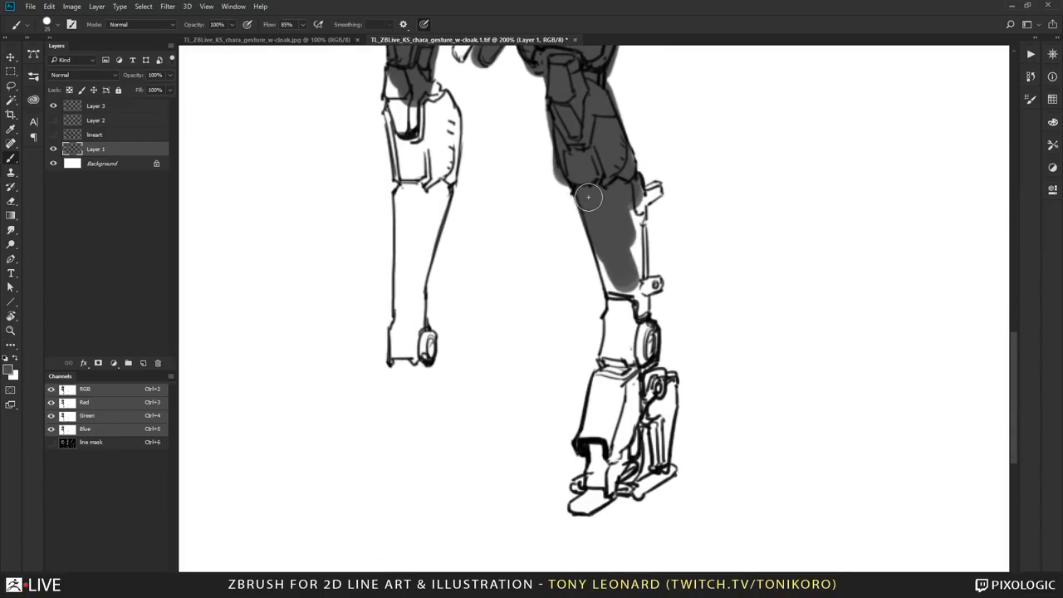
pyautogui.moveTo(640, 193)
pyautogui.mouseDown()
pyautogui.moveTo(630, 160)
pyautogui.moveTo(641, 206)
pyautogui.moveTo(629, 232)
pyautogui.moveTo(636, 267)
pyautogui.moveTo(638, 221)
pyautogui.moveTo(652, 284)
pyautogui.moveTo(611, 309)
pyautogui.moveTo(625, 316)
pyautogui.moveTo(601, 384)
pyautogui.moveTo(607, 370)
pyautogui.mouseUp()
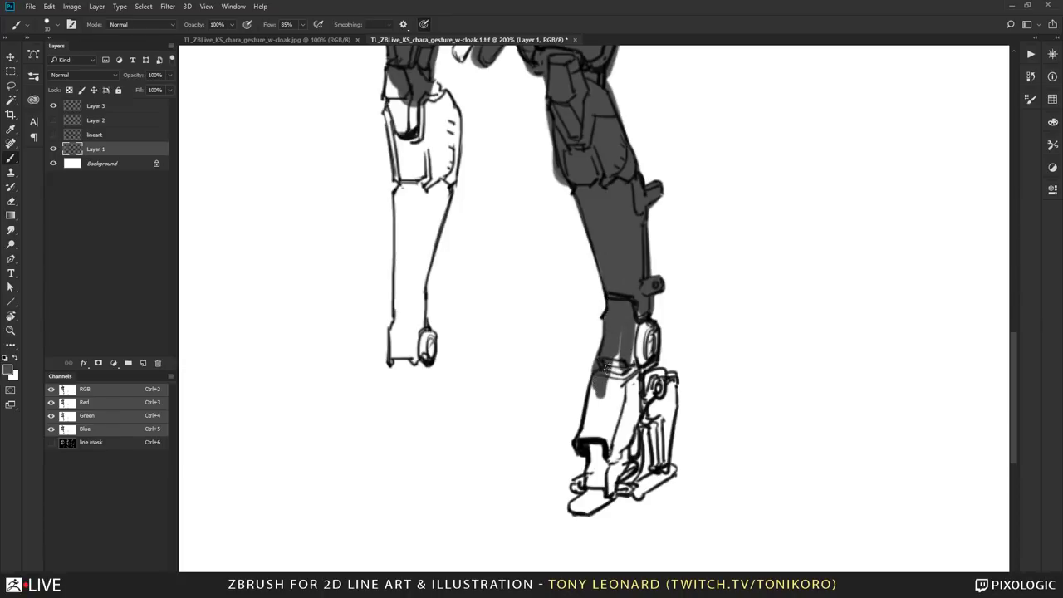
pyautogui.moveTo(635, 440); pyautogui.dragTo(610, 362)
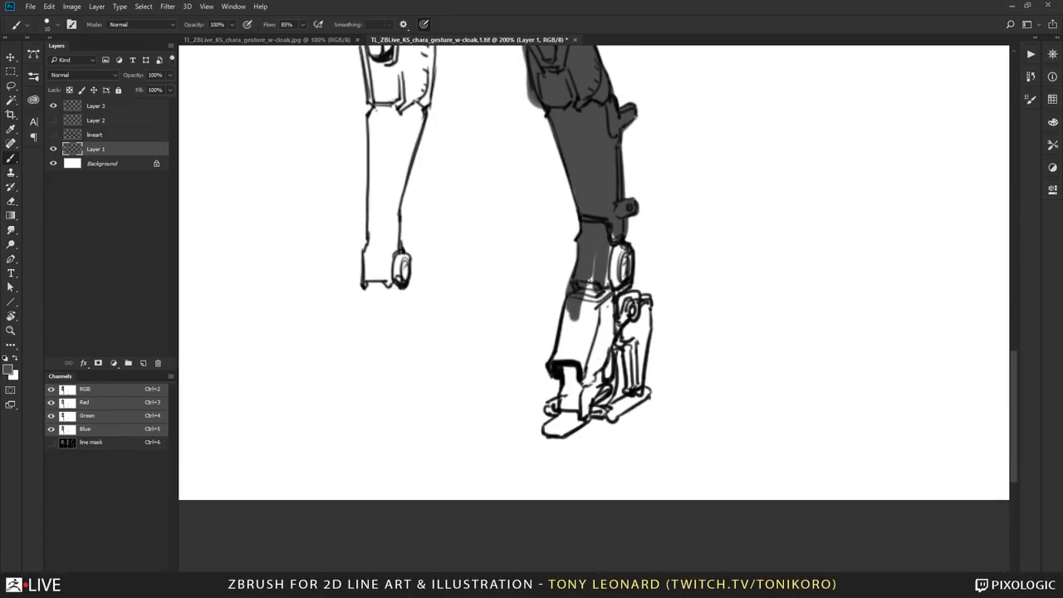
pyautogui.scroll(3, 623, 303)
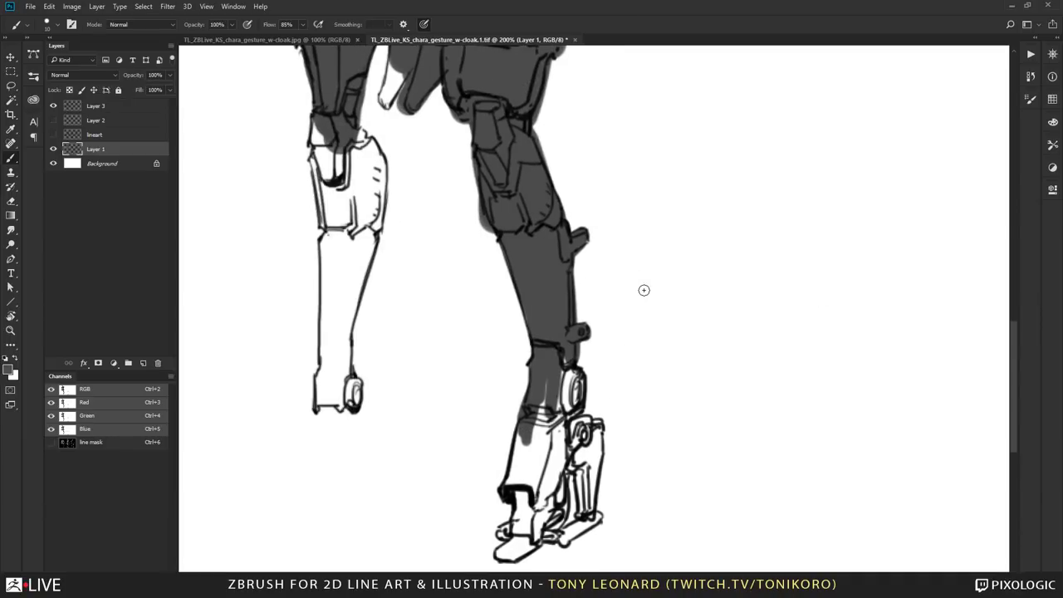
pyautogui.click(1011, 7)
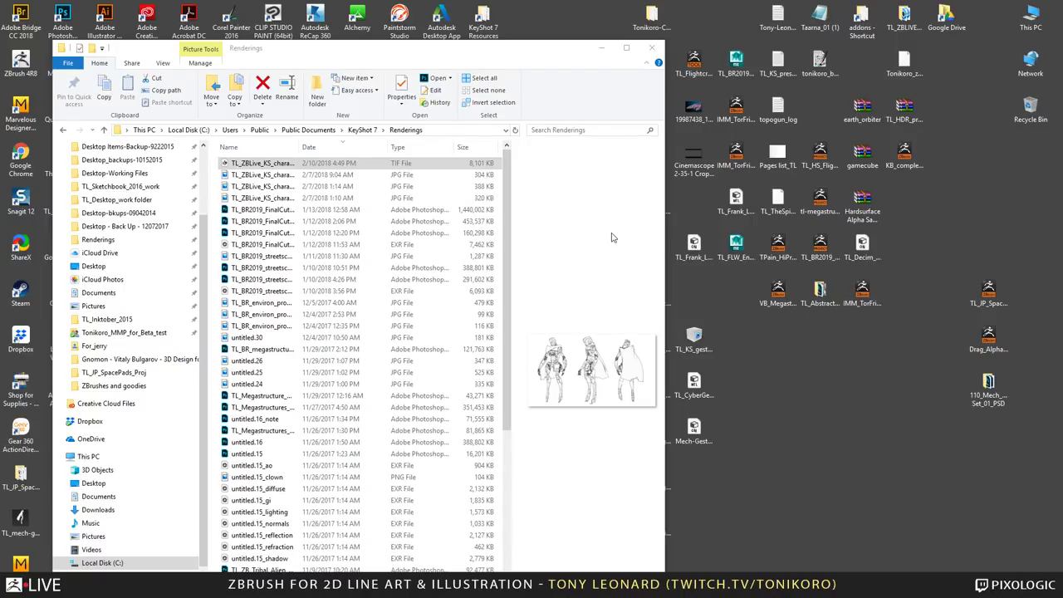
pyautogui.hotkey('alt', 'Tab')
pyautogui.hotkey('alt', 'Tab')
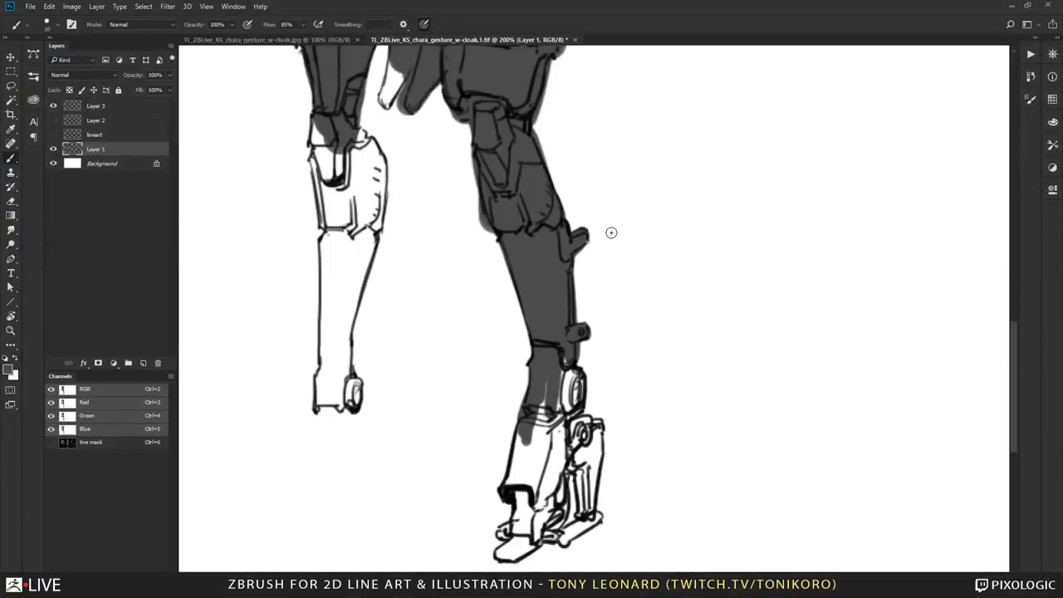
# - Hand-letter the artist's handle in dark gray capitals on the blank canvas between the inked leg and the sketched leg
pyautogui.moveTo(470, 362)
pyautogui.mouseDown()
pyautogui.moveTo(591, 271)
pyautogui.moveTo(643, 294)
pyautogui.mouseUp()
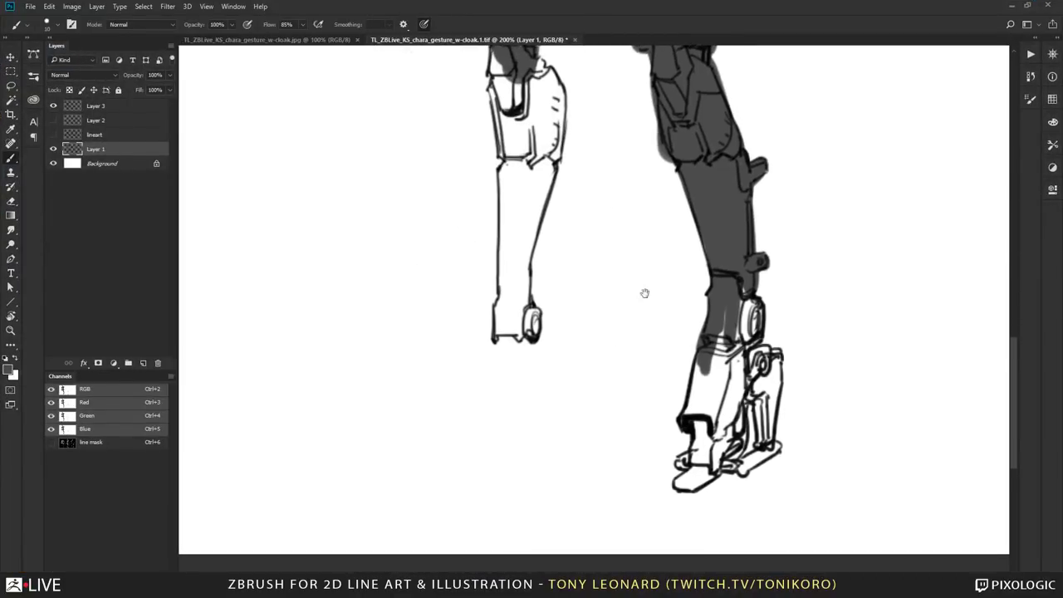
pyautogui.moveTo(819, 296)
pyautogui.mouseDown()
pyautogui.moveTo(541, 279)
pyautogui.moveTo(596, 247)
pyautogui.mouseUp()
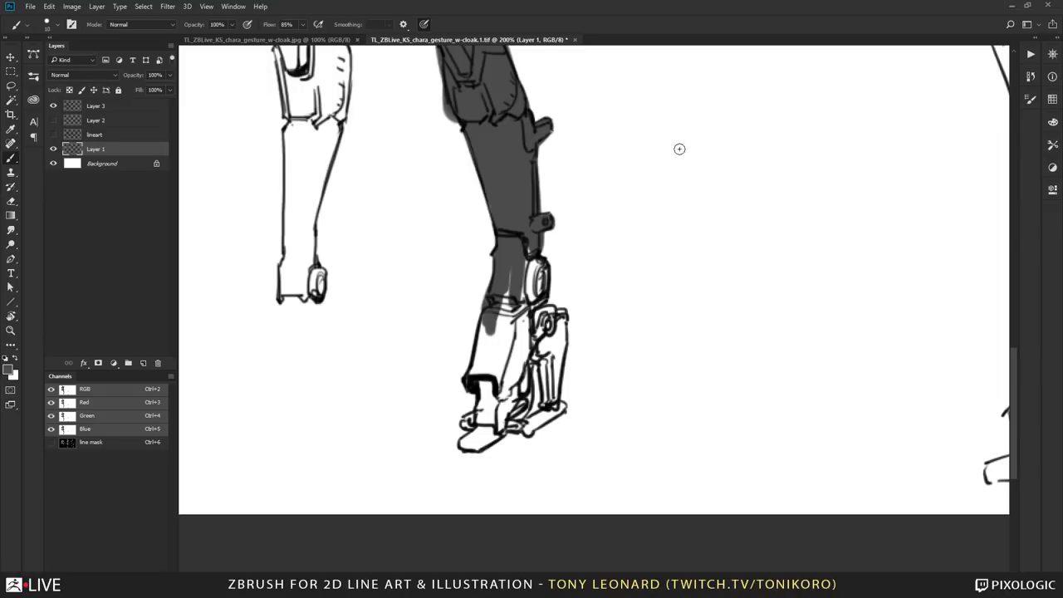
pyautogui.moveTo(659, 166); pyautogui.dragTo(701, 166)
pyautogui.moveTo(677, 170)
pyautogui.mouseDown()
pyautogui.moveTo(681, 202)
pyautogui.moveTo(704, 176)
pyautogui.mouseUp()
pyautogui.moveTo(741, 207)
pyautogui.mouseDown()
pyautogui.moveTo(767, 193)
pyautogui.moveTo(774, 164)
pyautogui.mouseUp()
pyautogui.moveTo(780, 166); pyautogui.dragTo(780, 204)
pyautogui.moveTo(742, 150)
pyautogui.mouseDown()
pyautogui.moveTo(774, 150)
pyautogui.moveTo(799, 205)
pyautogui.mouseUp()
pyautogui.moveTo(830, 171)
pyautogui.mouseDown()
pyautogui.moveTo(832, 200)
pyautogui.moveTo(843, 177)
pyautogui.moveTo(865, 203)
pyautogui.mouseUp()
pyautogui.moveTo(865, 163)
pyautogui.mouseDown()
pyautogui.moveTo(902, 190)
pyautogui.moveTo(906, 164)
pyautogui.mouseUp()
pyautogui.moveTo(735, 328)
pyautogui.mouseDown()
pyautogui.moveTo(623, 330)
pyautogui.moveTo(790, 276)
pyautogui.mouseUp()
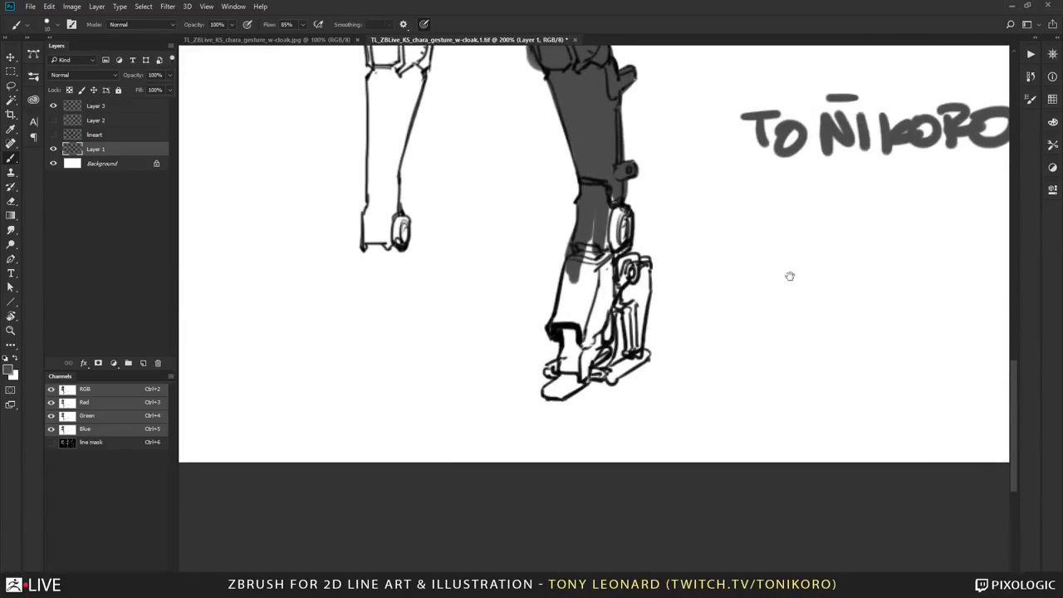
# - Select the hand-lettered handle with a rectangular marquee and cut it from Layer 1
pyautogui.moveTo(734, 246); pyautogui.dragTo(510, 310)
pyautogui.press('m')
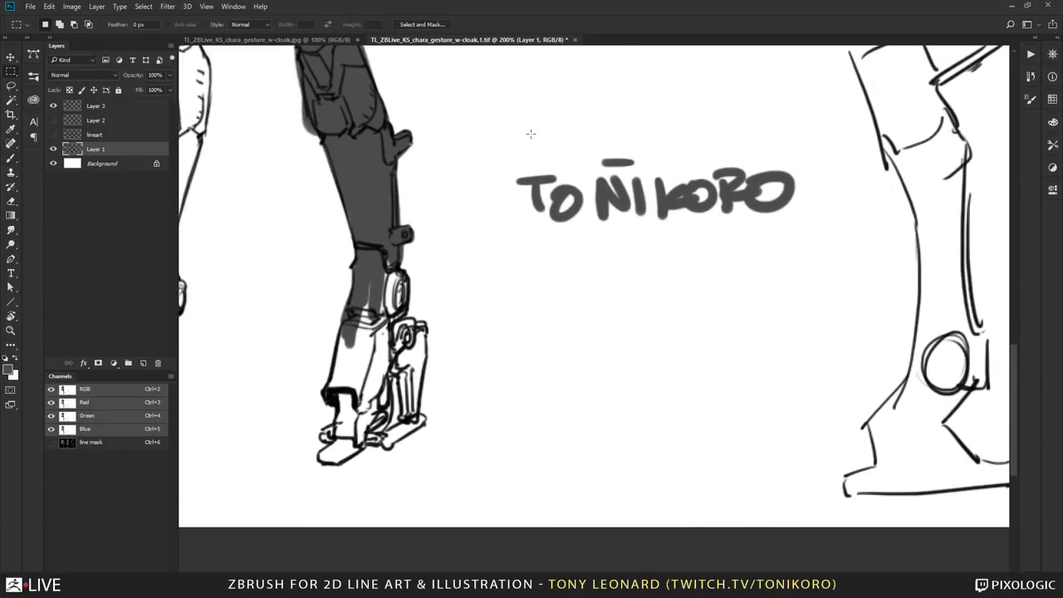
pyautogui.moveTo(495, 130); pyautogui.dragTo(837, 275)
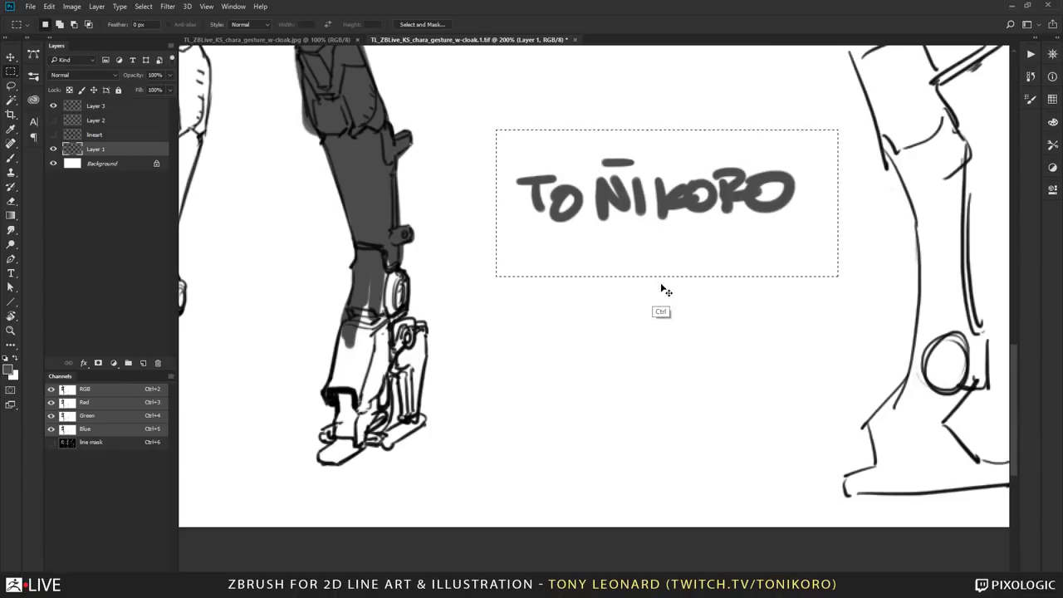
pyautogui.hotkey('ctrl', 'x')
pyautogui.moveTo(641, 296); pyautogui.dragTo(630, 370)
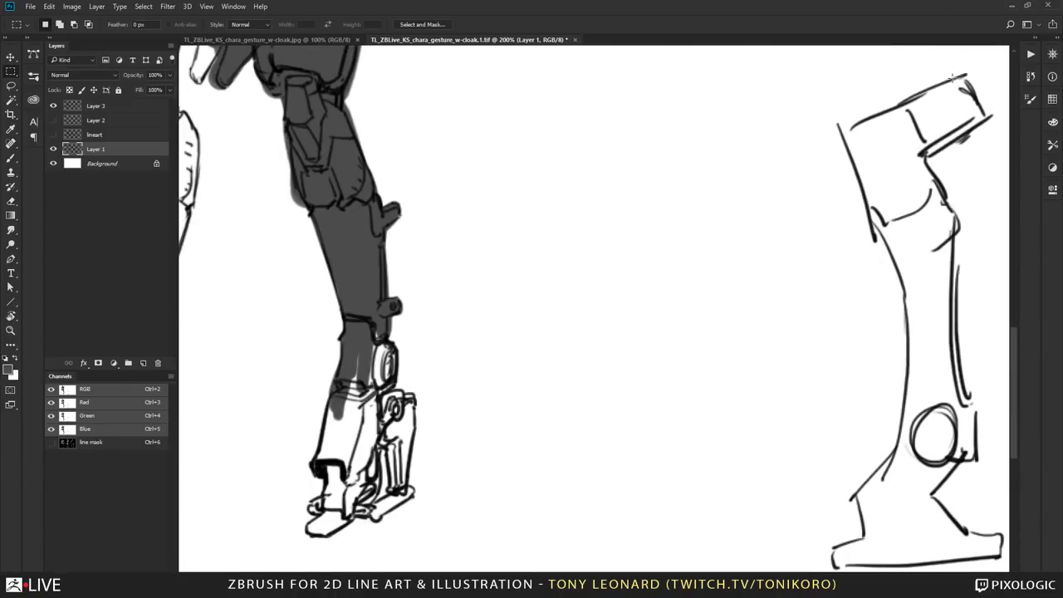
pyautogui.click(1011, 8)
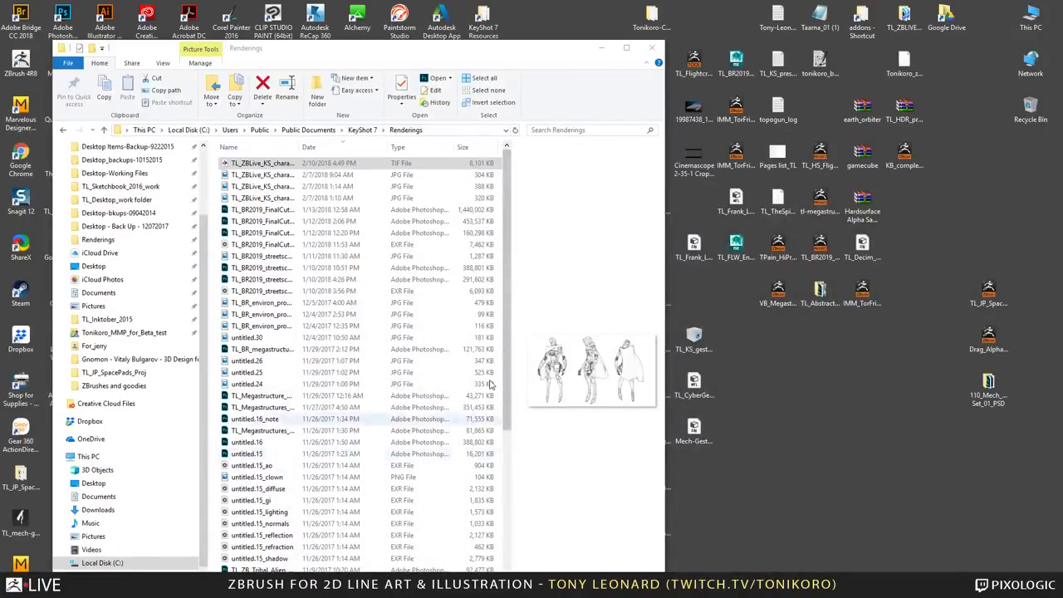
pyautogui.hotkey('alt', 'Tab')
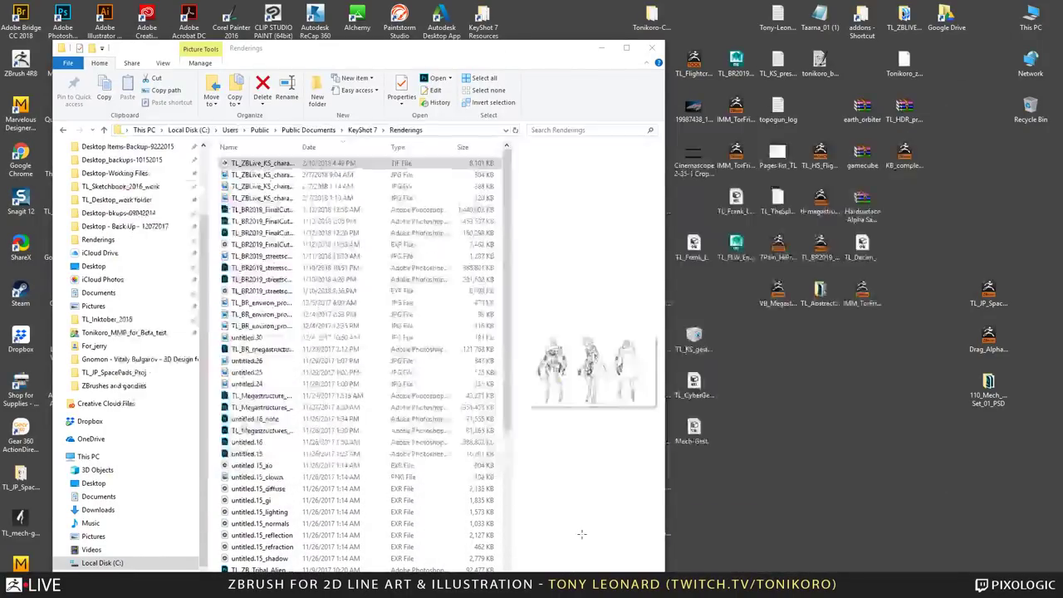
# - Show the lineart layer and hide Layer 1 and Layer 3 with the whole canvas in view
pyautogui.press('z')
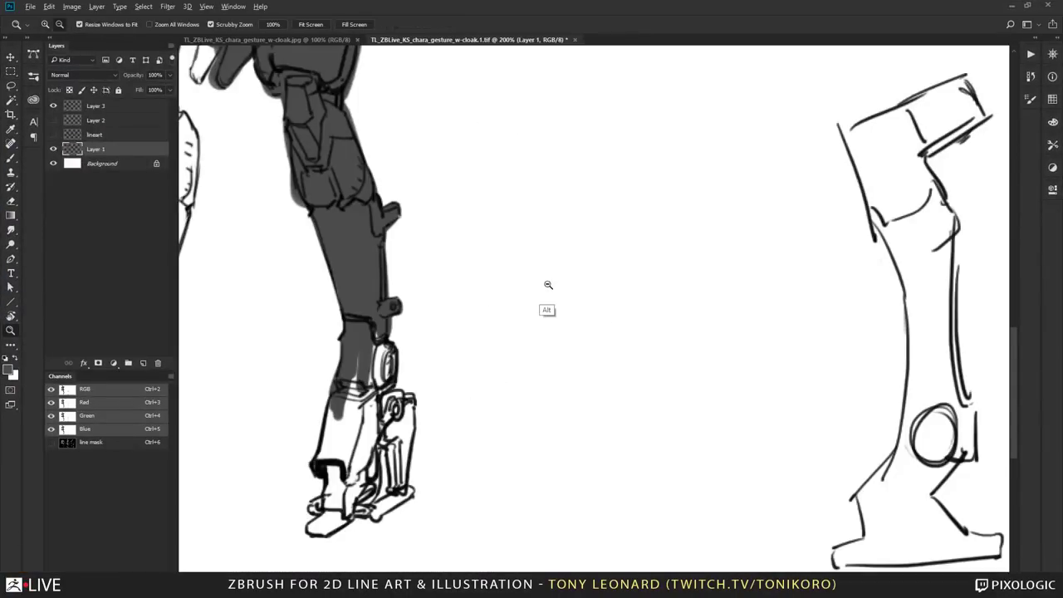
pyautogui.keyDown('alt'); pyautogui.click(548, 285); pyautogui.keyUp('alt')
pyautogui.keyDown('alt'); pyautogui.click(551, 293); pyautogui.keyUp('alt')
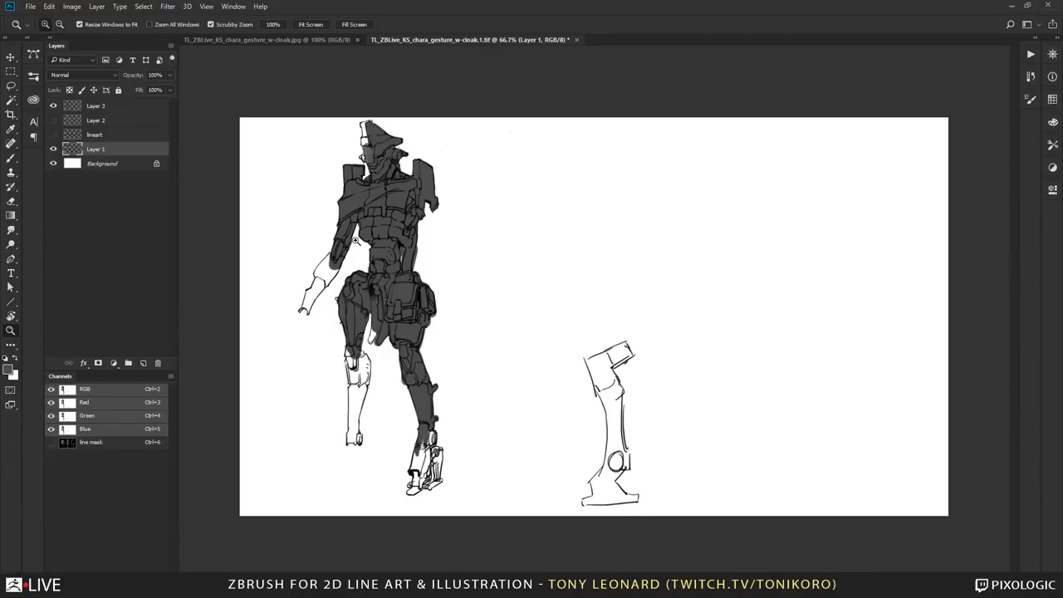
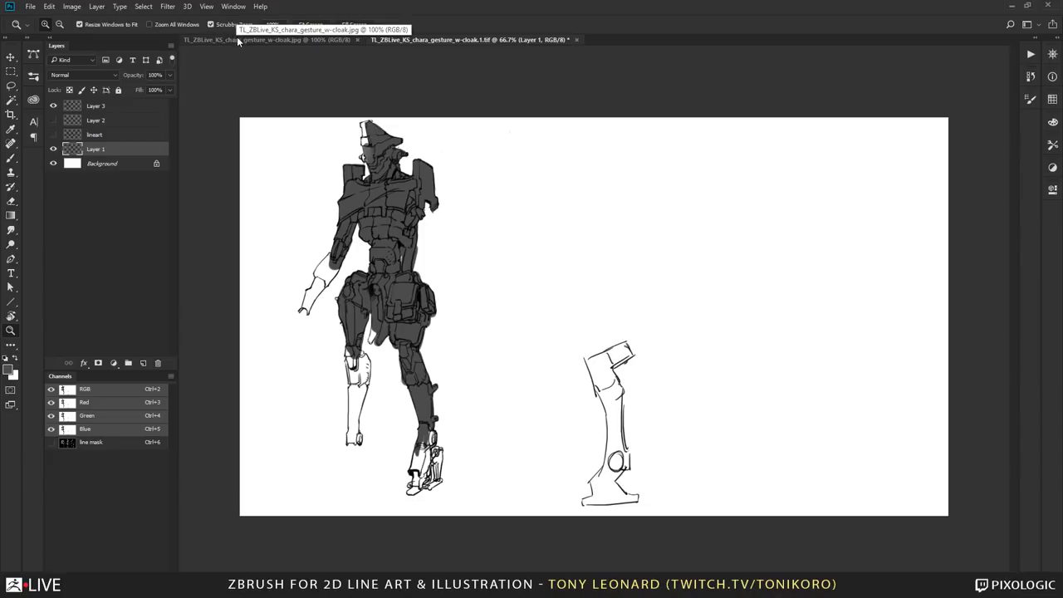
pyautogui.click(53, 134)
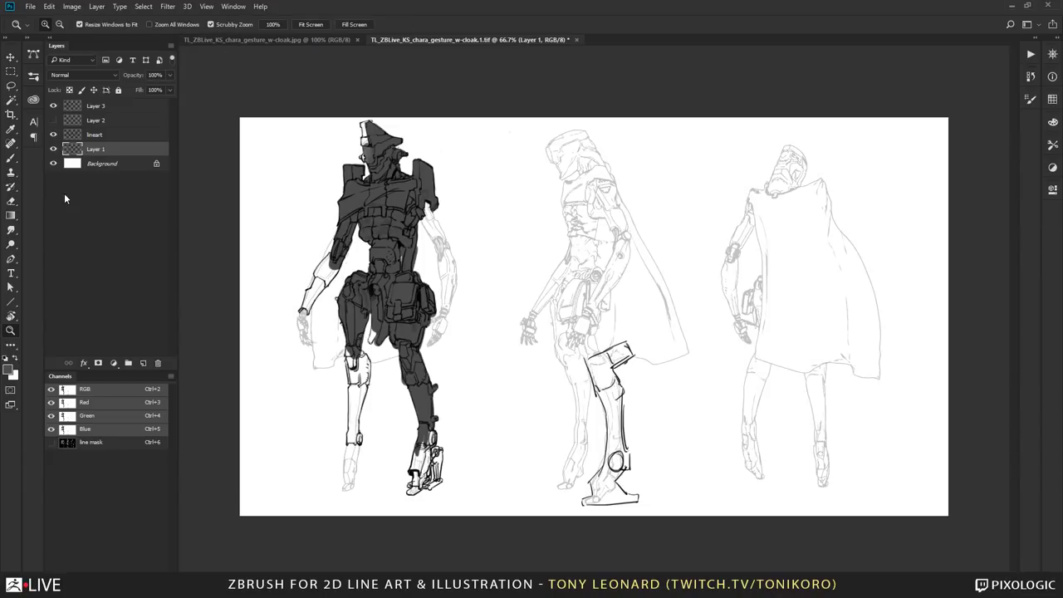
pyautogui.click(53, 149)
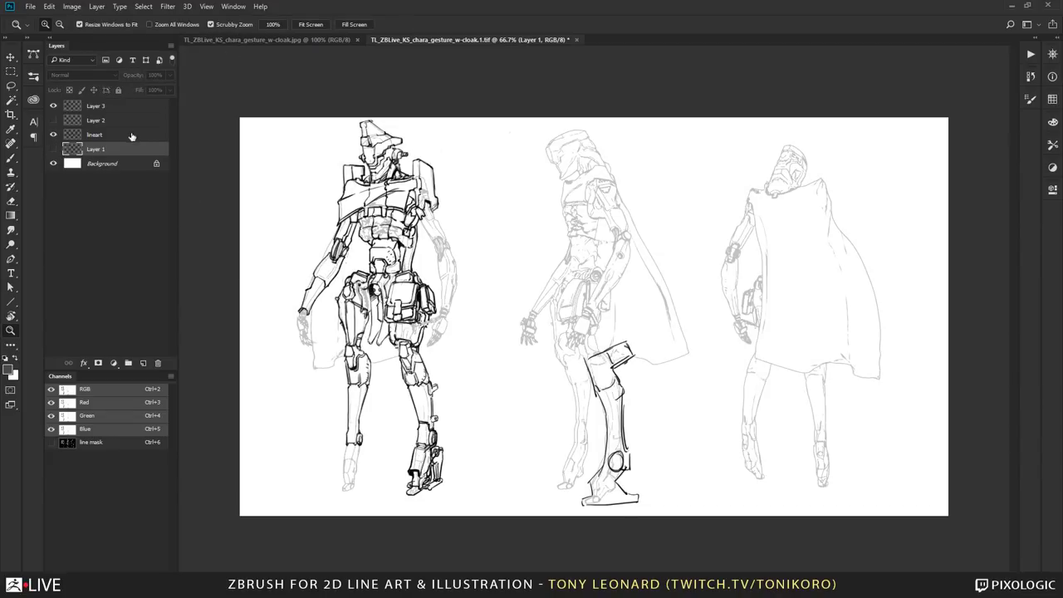
pyautogui.click(53, 106)
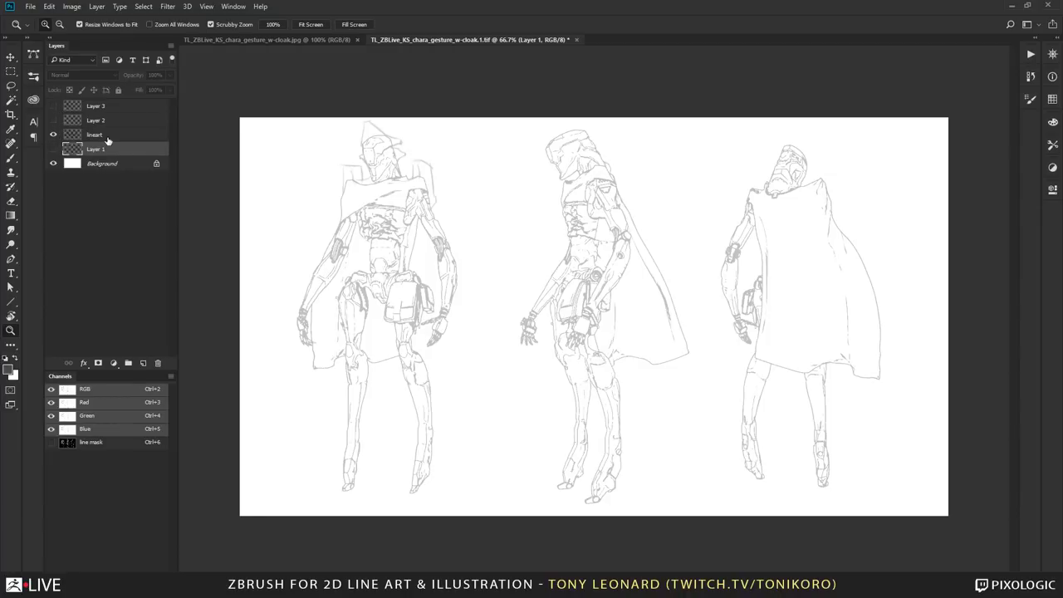
# - Open the opacity setting of the lineart layer for adjustment
pyautogui.click(108, 134)
pyautogui.click(170, 75)
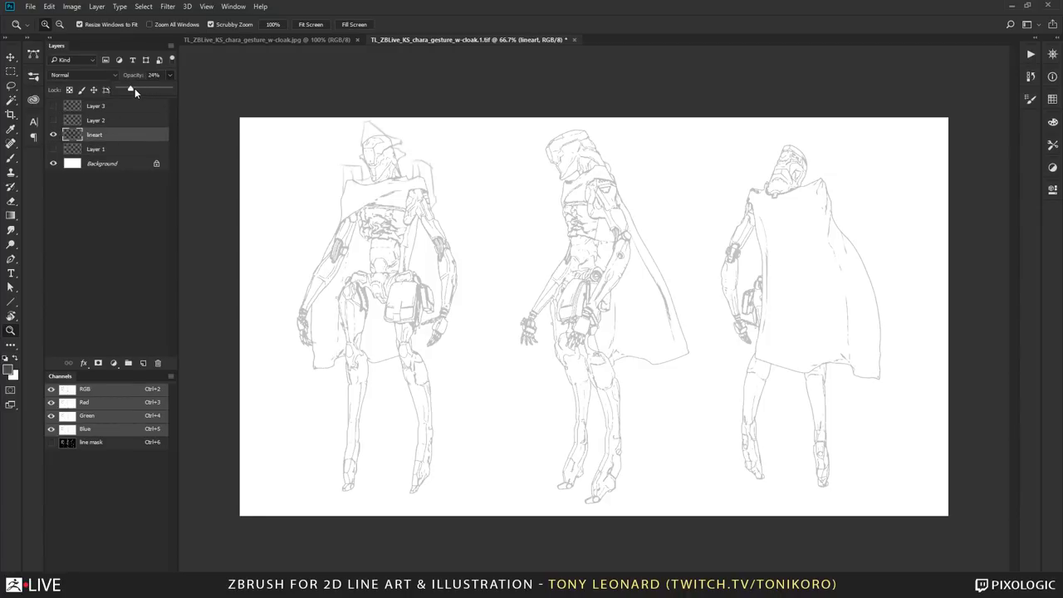
# - Raise the lineart layer's opacity to 79% and leave both the lineart layer and Layer 1 hidden
pyautogui.moveTo(134, 89); pyautogui.dragTo(158, 89)
pyautogui.click(53, 149)
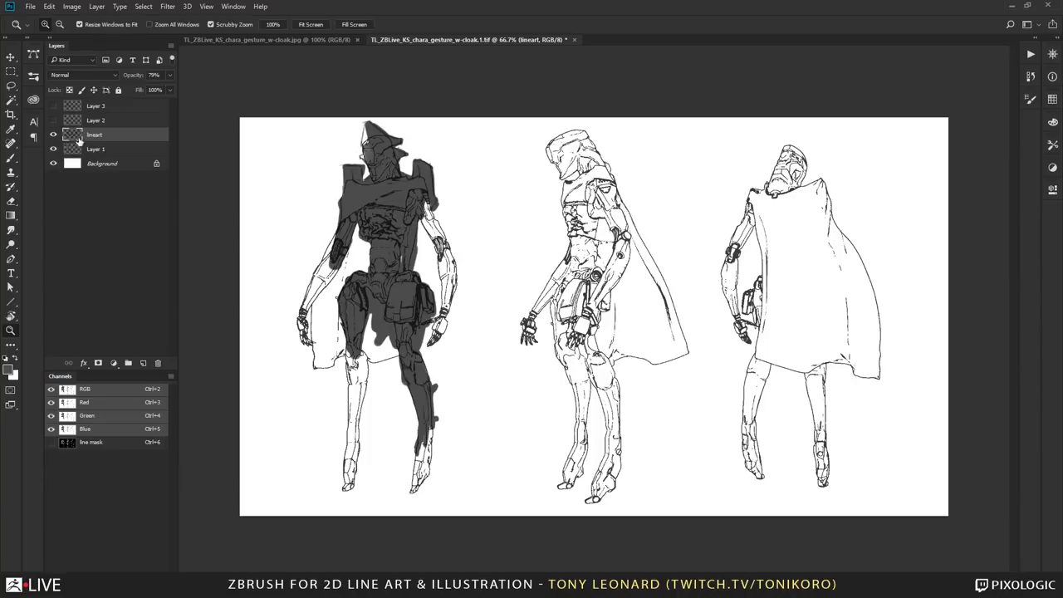
pyautogui.moveTo(53, 135); pyautogui.dragTo(53, 149)
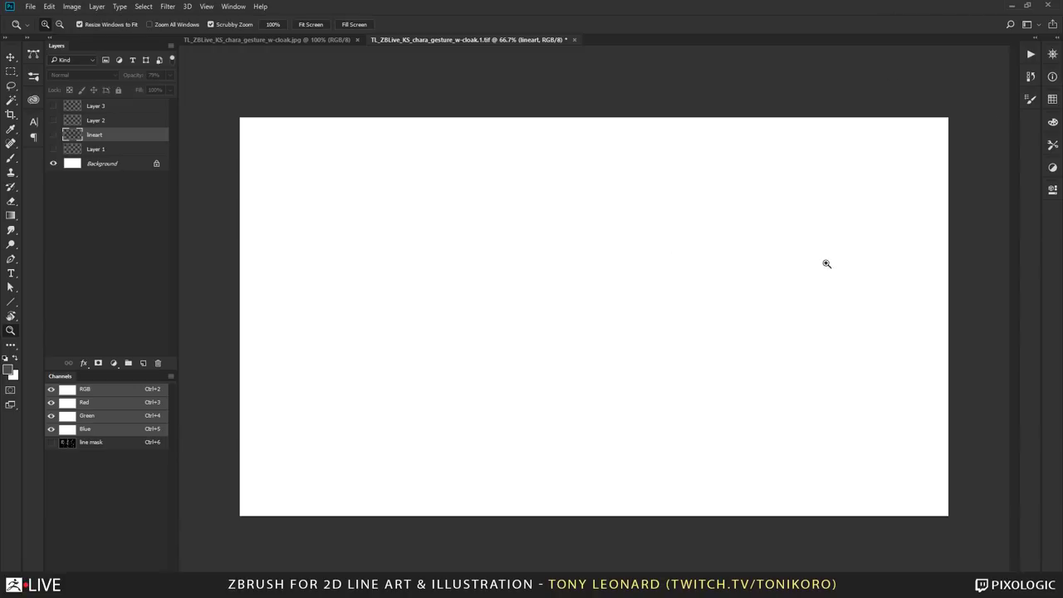
# - Switch from Photoshop to ZBrush and bring the character's helmet with its started topology into view
pyautogui.click(1012, 6)
pyautogui.hotkey('alt', 'Tab')
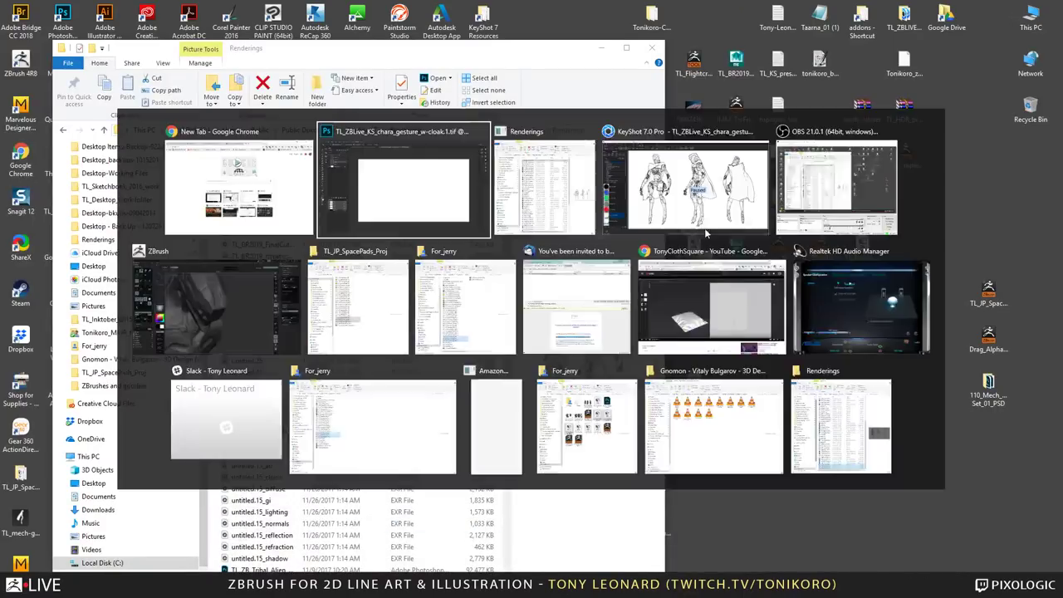
pyautogui.hotkey('alt', 'Tab')
pyautogui.hotkey('alt', 'Tab')
pyautogui.hotkey('alt', 'Tab')
pyautogui.hotkey('alt', 'Tab')
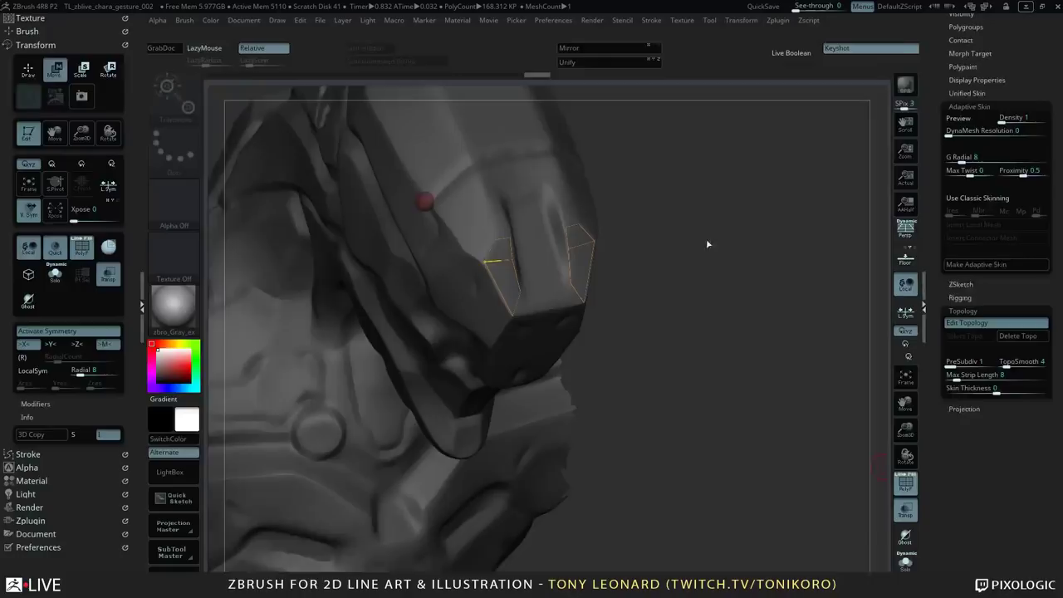
pyautogui.moveTo(692, 307); pyautogui.dragTo(669, 300)
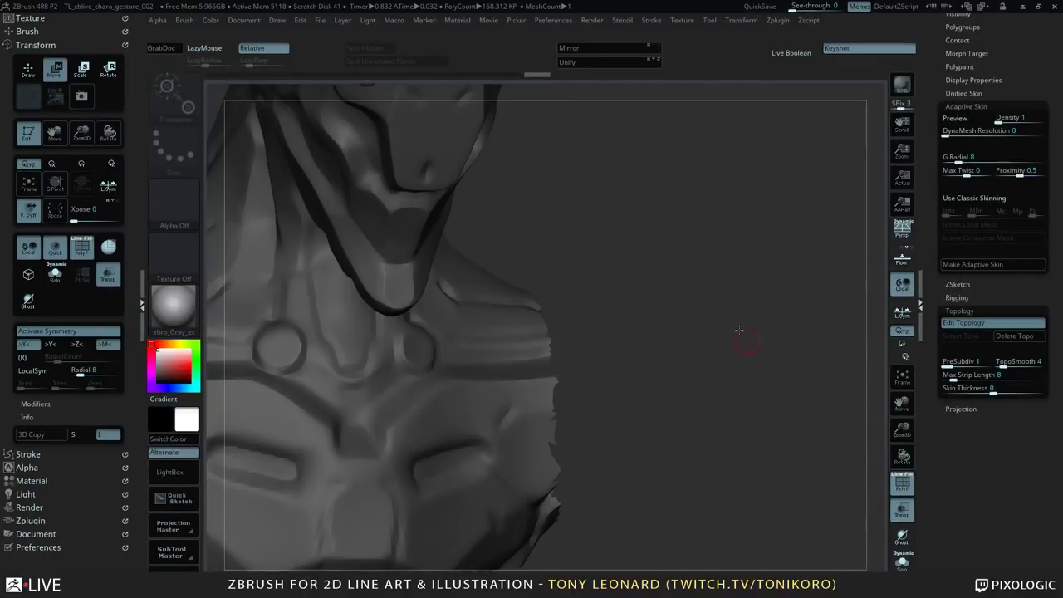
pyautogui.moveTo(739, 331); pyautogui.dragTo(870, 448)
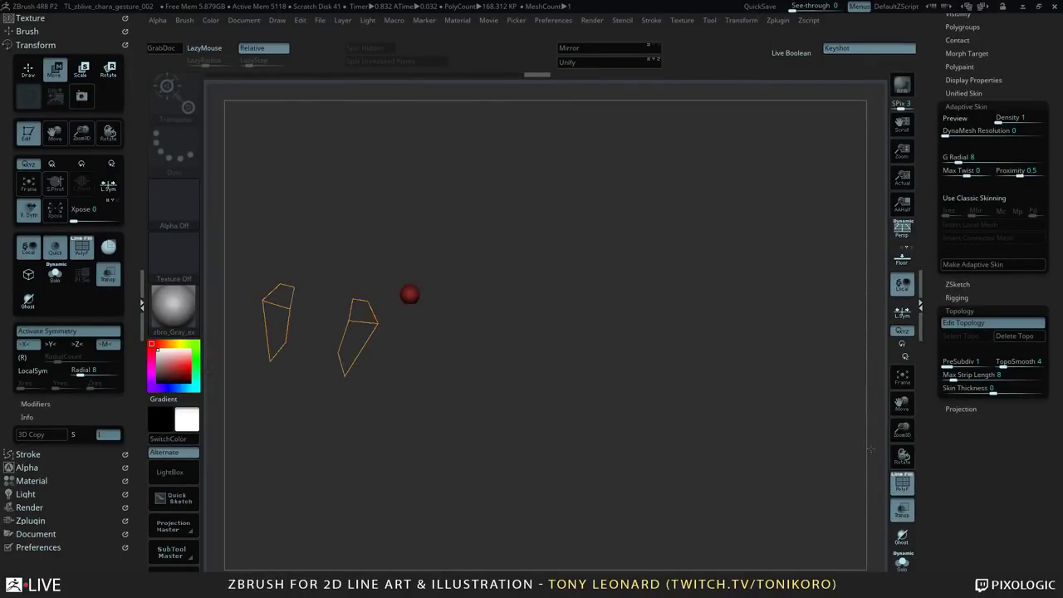
pyautogui.moveTo(717, 323)
pyautogui.keyDown('alt'); pyautogui.mouseDown()
pyautogui.moveTo(705, 296)
pyautogui.moveTo(776, 297)
pyautogui.moveTo(797, 268)
pyautogui.moveTo(702, 270)
pyautogui.moveTo(755, 313)
pyautogui.moveTo(723, 268)
pyautogui.moveTo(562, 127)
pyautogui.mouseUp(); pyautogui.keyUp('alt')
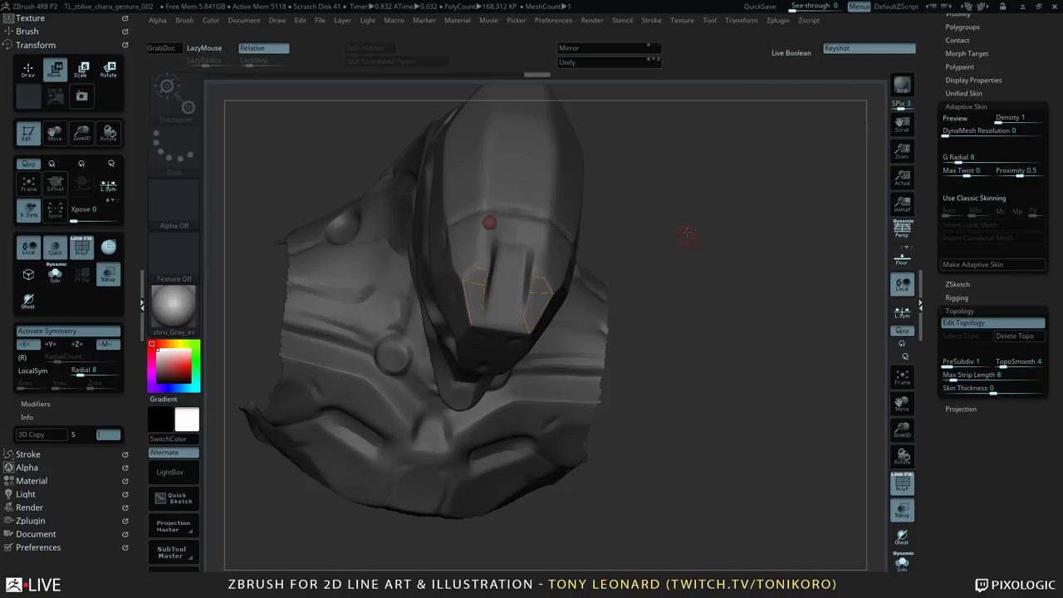
# - Save the project to the Desktop as TL_zblive_chara_gesture_002, overwriting the existing file
pyautogui.press('ctrl')
pyautogui.hotkey('ctrl', 's')
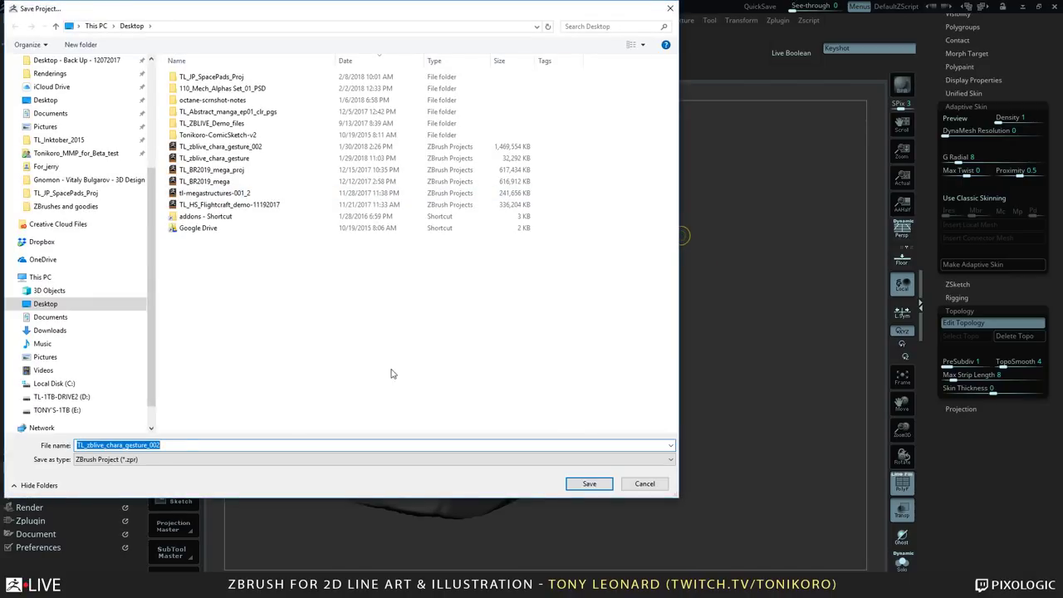
pyautogui.click(55, 101)
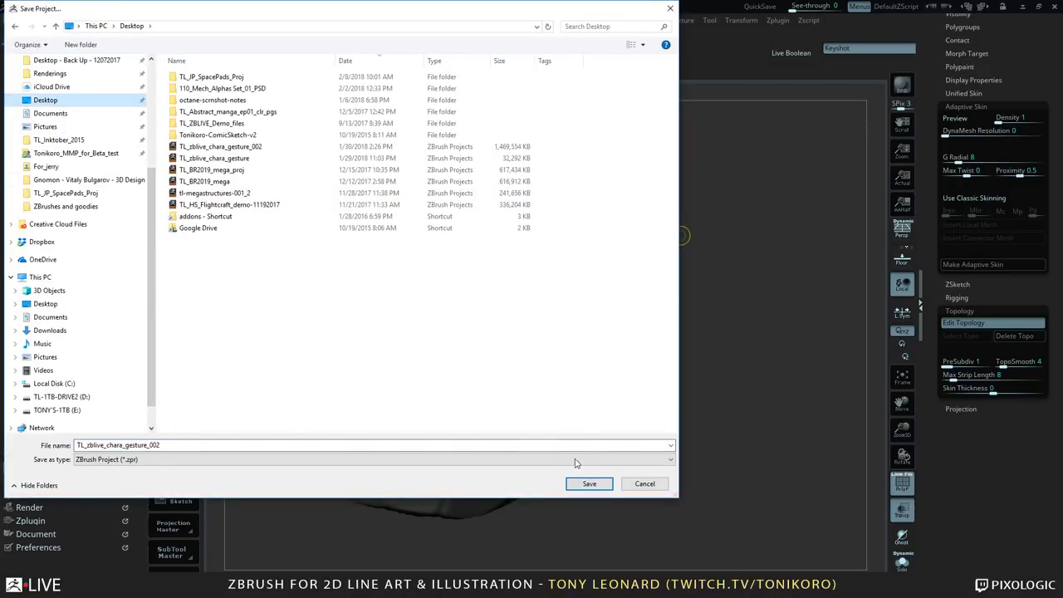
pyautogui.click(589, 483)
pyautogui.click(563, 307)
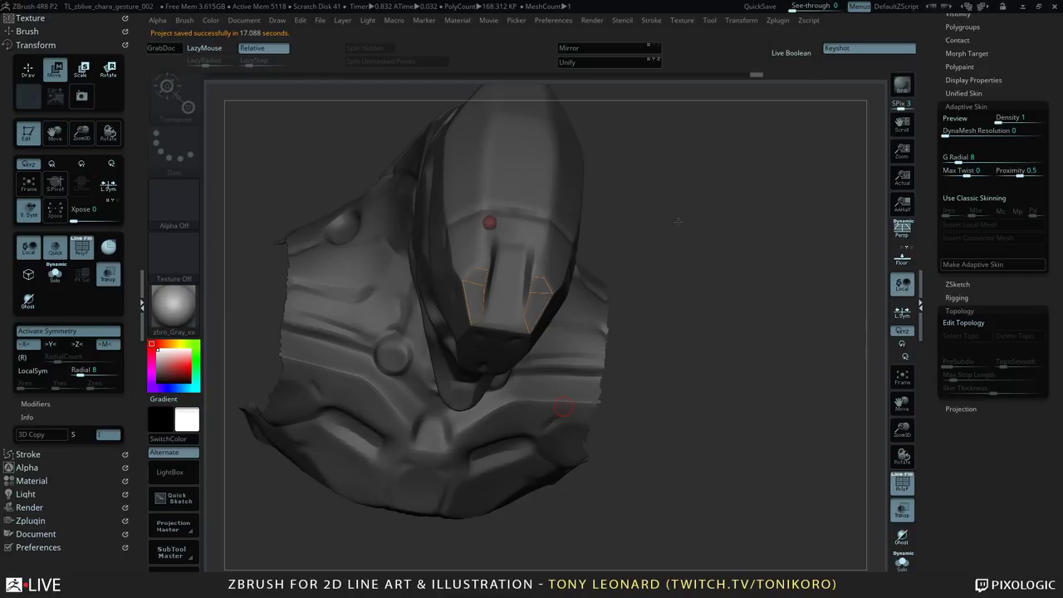
# - Turn Edit Topology back on for the helmet's face patches
pyautogui.moveTo(679, 221); pyautogui.dragTo(804, 394)
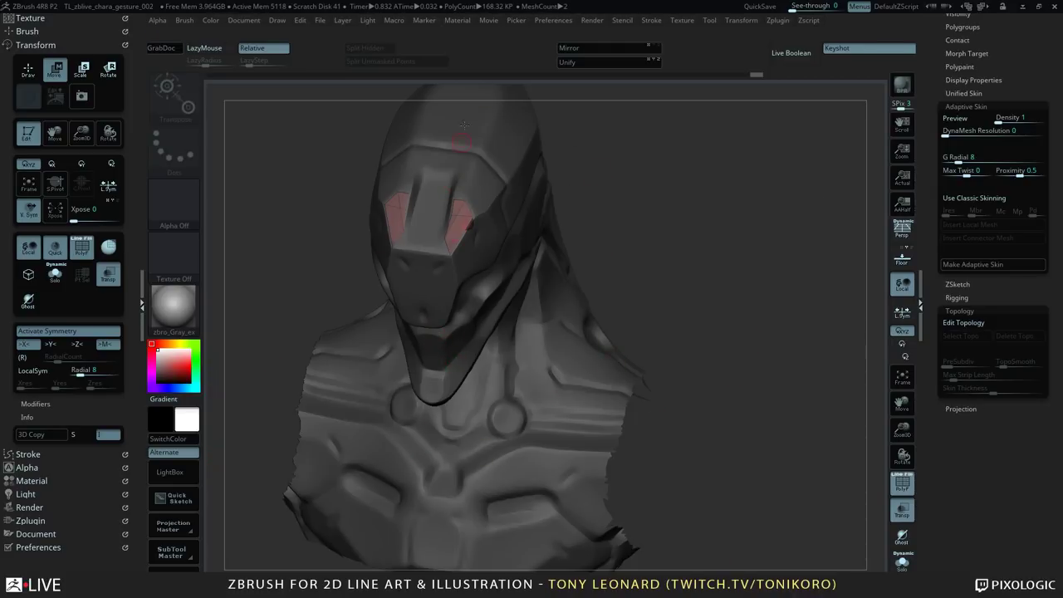
pyautogui.click(963, 322)
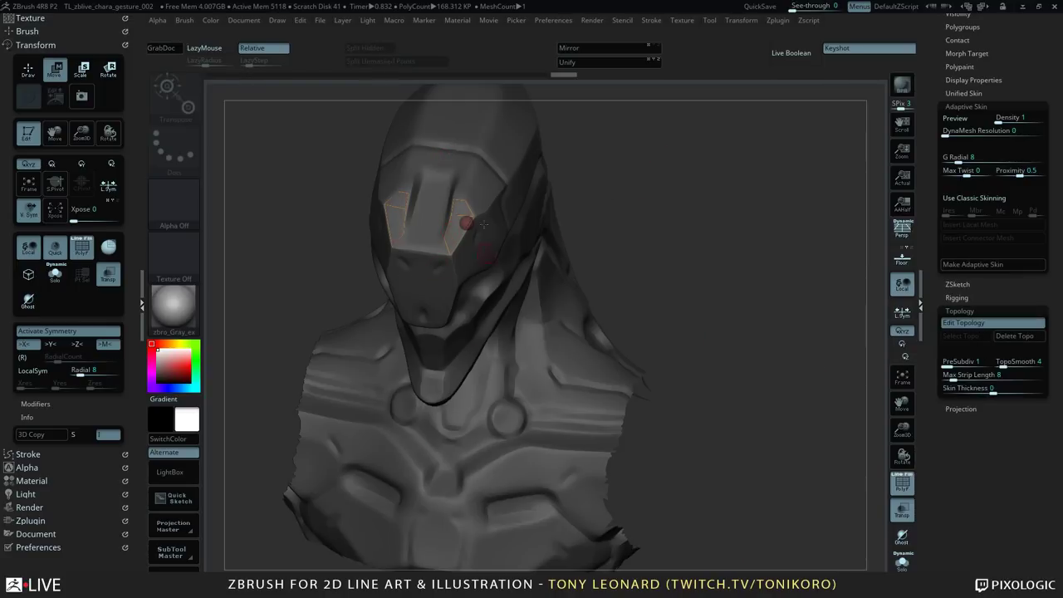
pyautogui.keyDown('alt'); pyautogui.moveTo(699, 236); pyautogui.dragTo(746, 272); pyautogui.keyUp('alt')
pyautogui.keyDown('alt'); pyautogui.moveTo(805, 168); pyautogui.dragTo(782, 312); pyautogui.keyUp('alt')
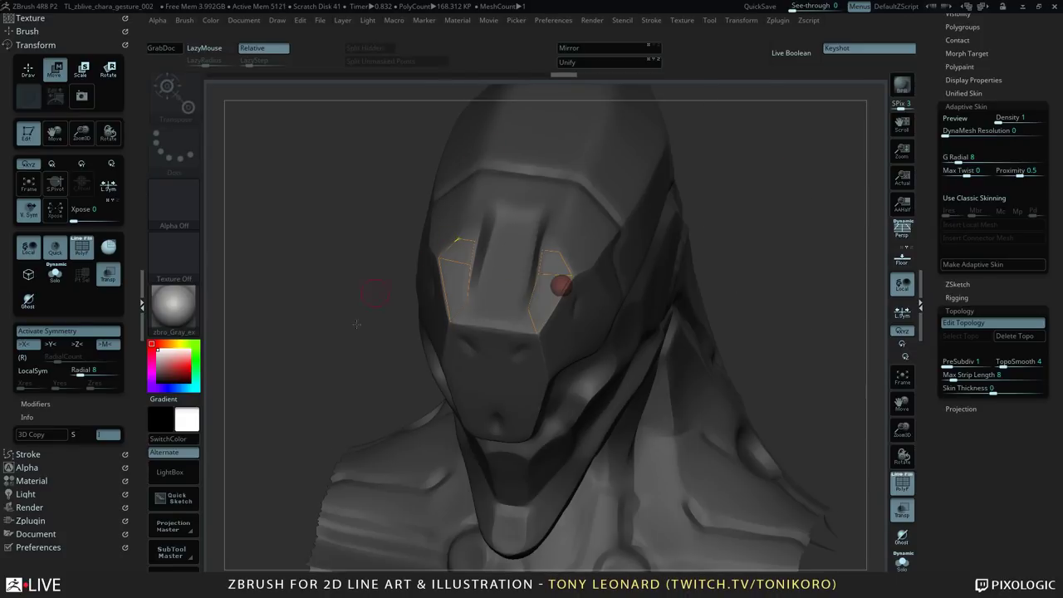
pyautogui.moveTo(768, 204); pyautogui.dragTo(783, 251)
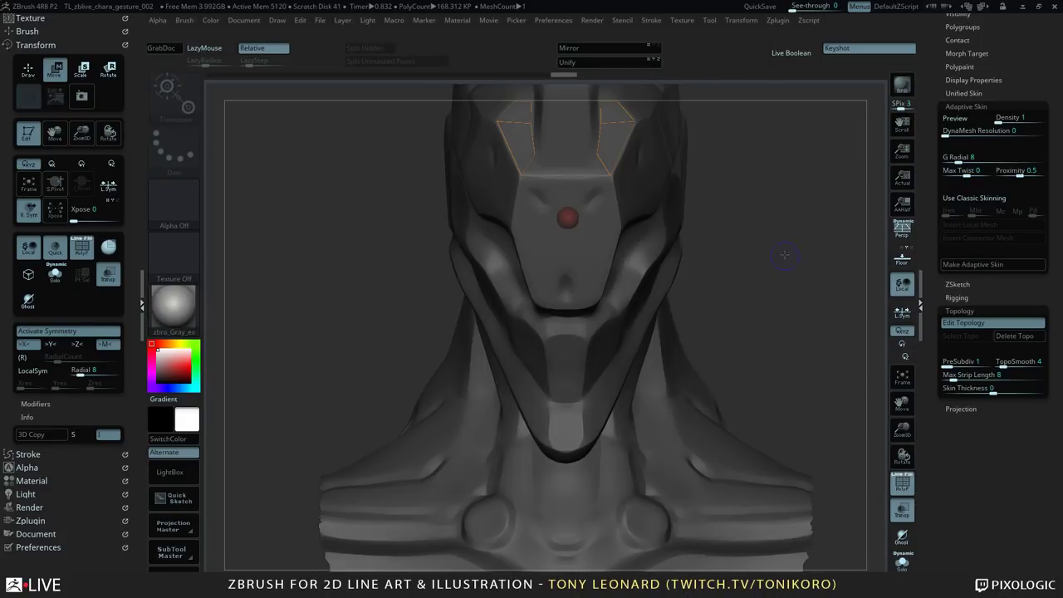
pyautogui.keyDown('alt'); pyautogui.moveTo(797, 178); pyautogui.dragTo(752, 185); pyautogui.keyUp('alt')
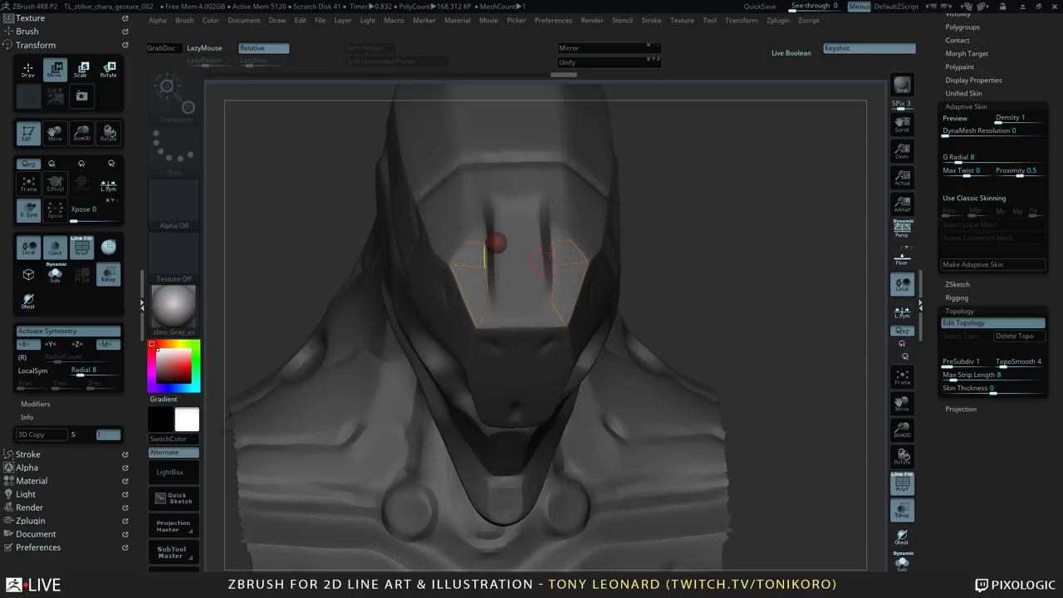
# - Switch to Draw mode with the patch's upper corner point active and check the X symmetry setting
pyautogui.keyDown('ctrl'); pyautogui.click(568, 243); pyautogui.keyUp('ctrl')
pyautogui.press('q')
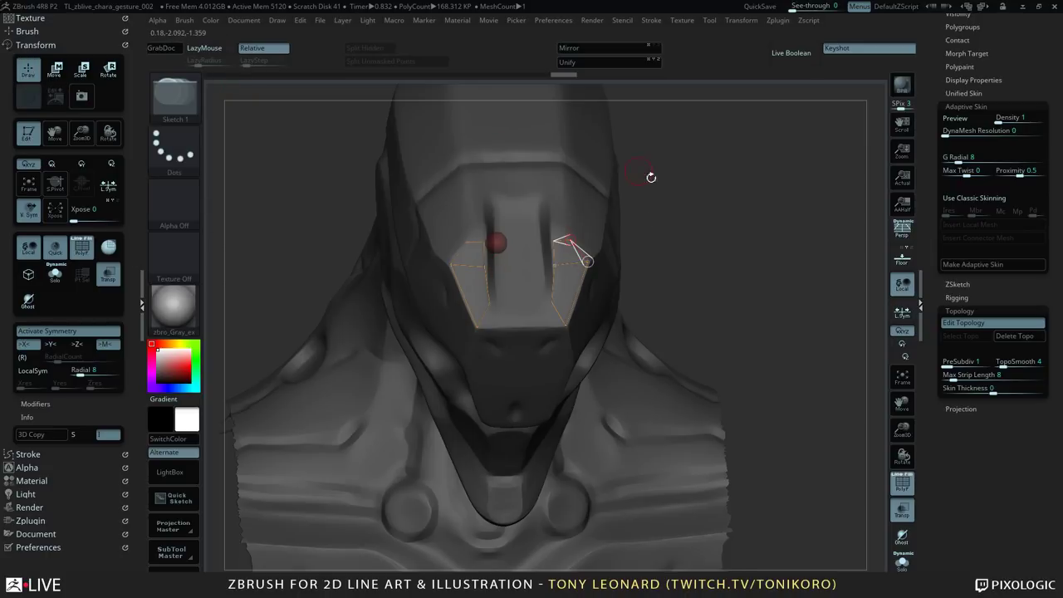
pyautogui.click(36, 45)
pyautogui.click(37, 45)
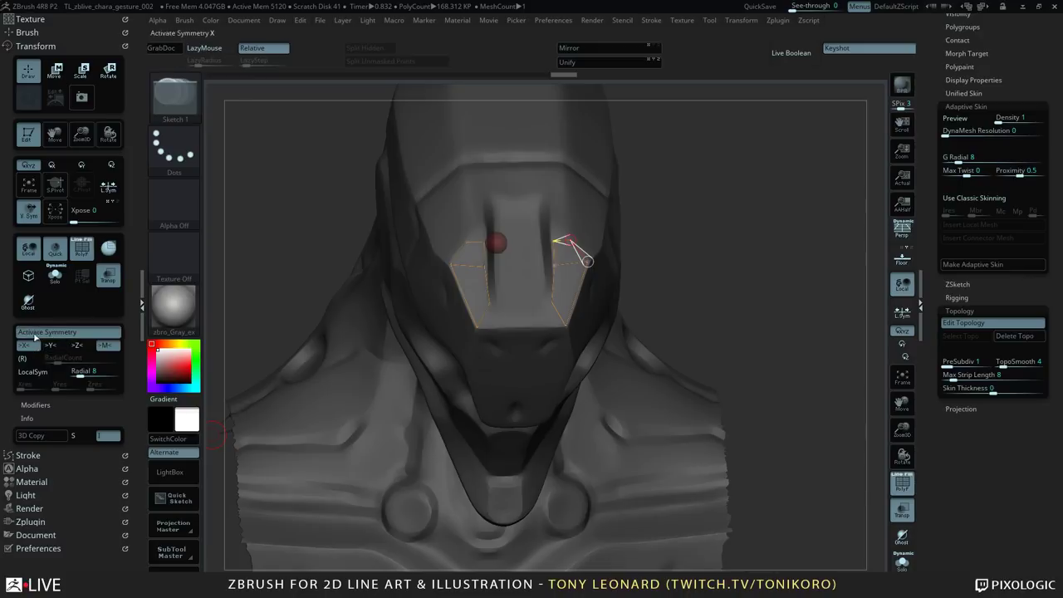
pyautogui.keyDown('shift'); pyautogui.click(46, 45); pyautogui.keyUp('shift')
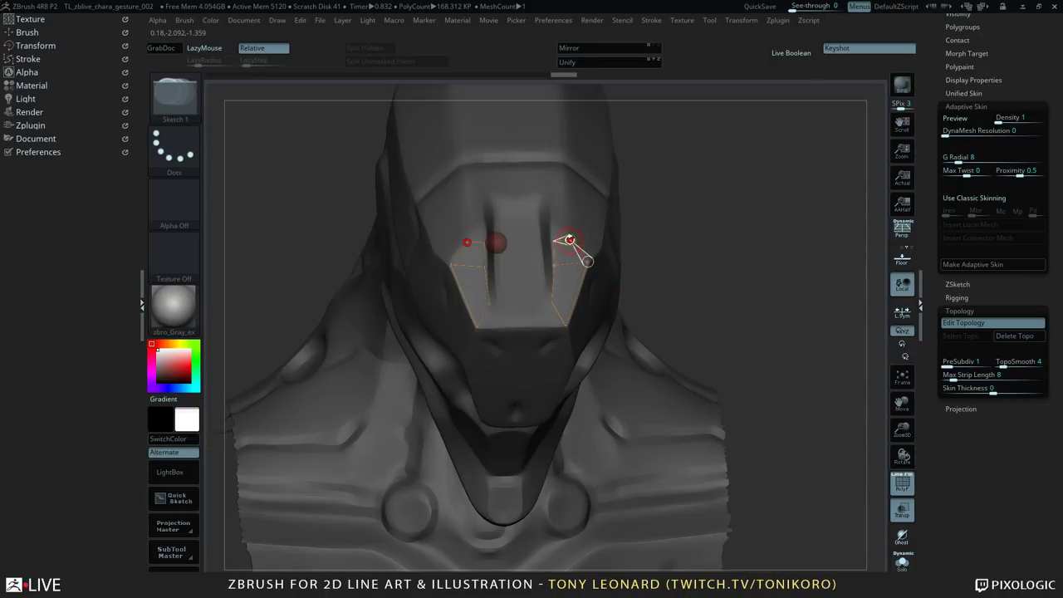
# - Extend the mirrored topology strips upward beside the nose ridge with two quads, ending at the brow line
pyautogui.click(568, 197)
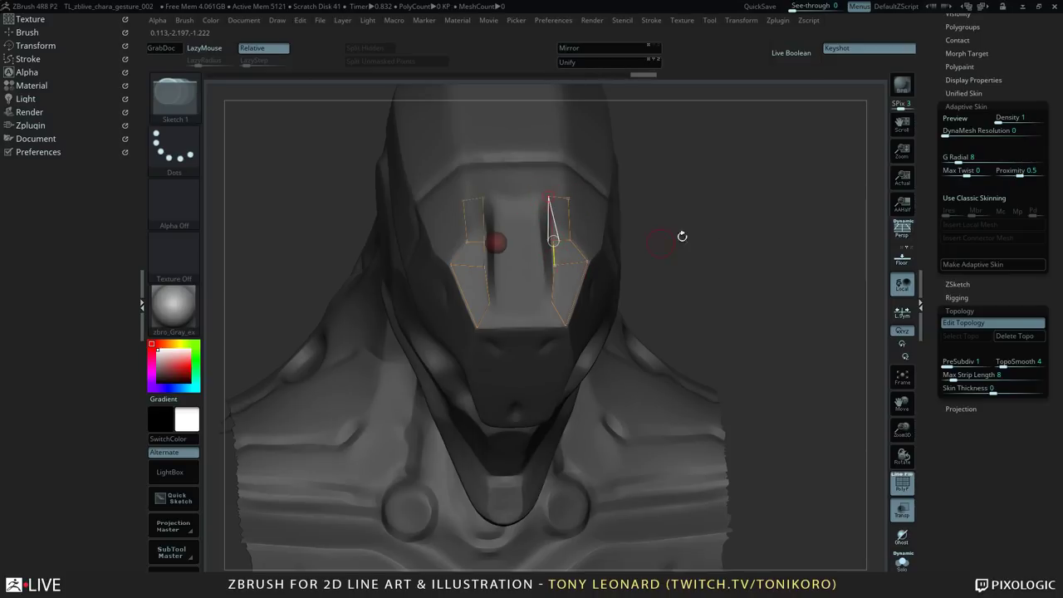
pyautogui.moveTo(681, 232); pyautogui.dragTo(718, 283)
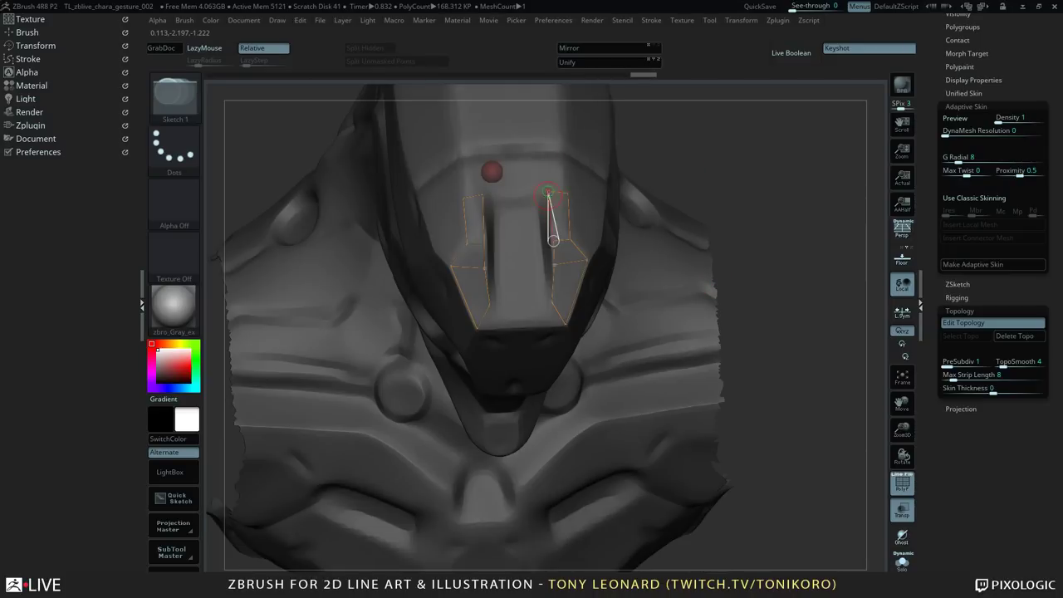
pyautogui.keyDown('ctrl'); pyautogui.click(546, 191); pyautogui.keyUp('ctrl')
pyautogui.click(543, 161)
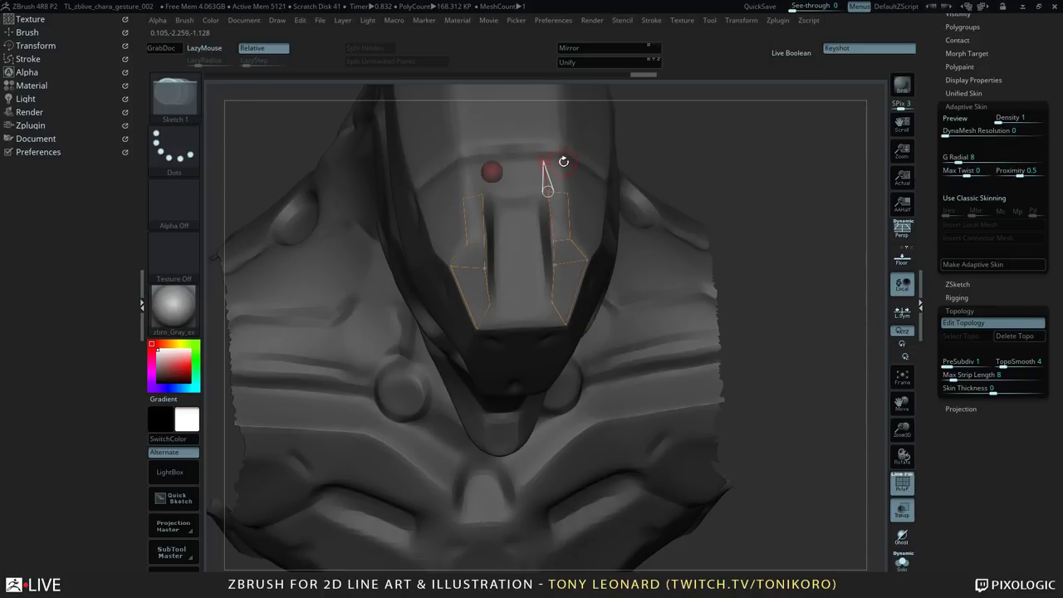
pyautogui.click(565, 161)
pyautogui.click(567, 192)
# - Widen the upper strip outward with a row of quads reaching the outer edge of the recessed face panel
pyautogui.moveTo(776, 200); pyautogui.dragTo(664, 192)
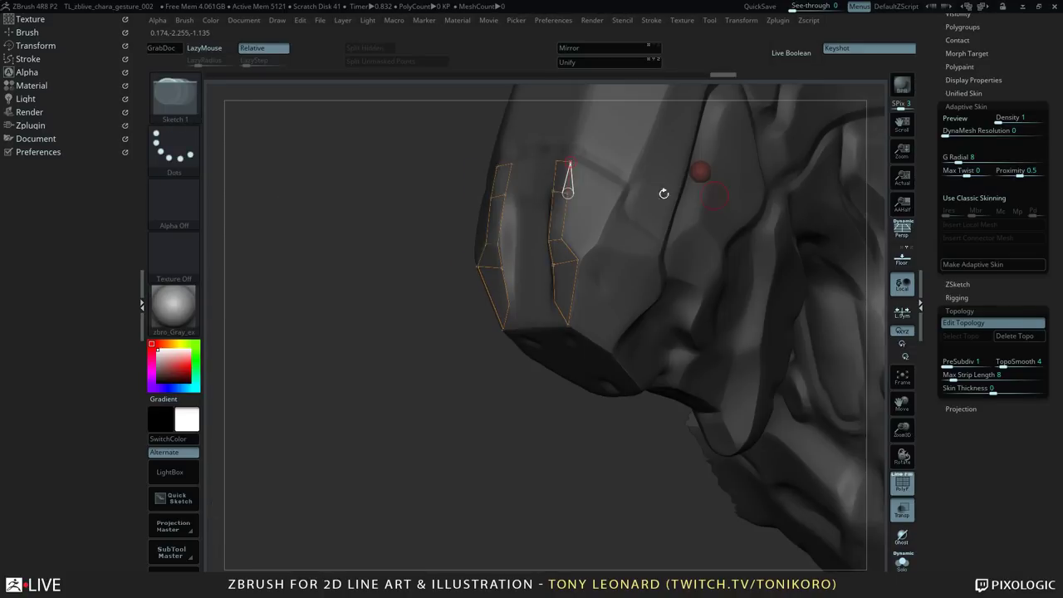
pyautogui.click(624, 192)
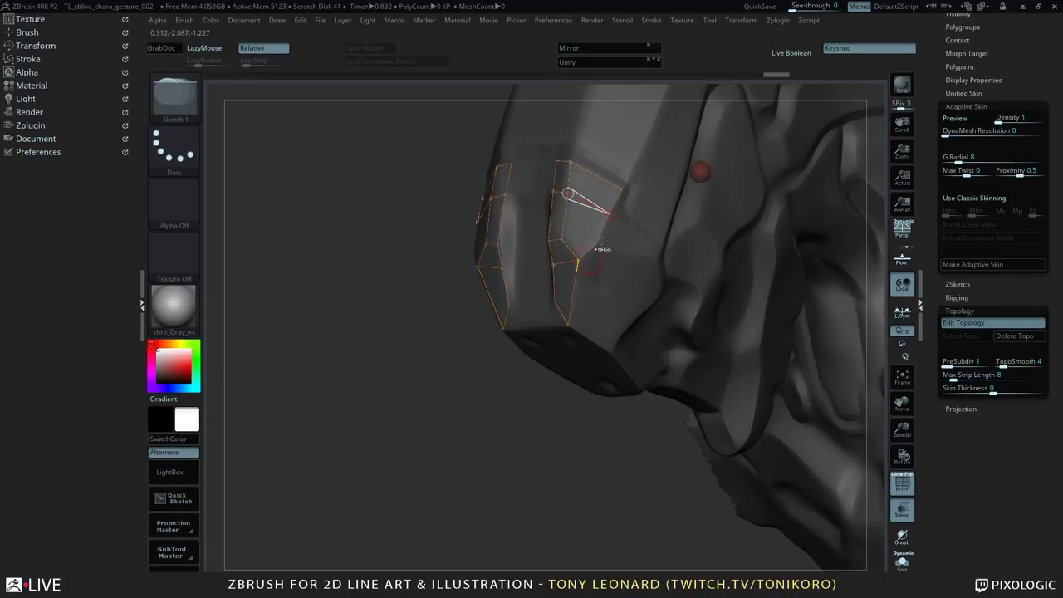
pyautogui.keyDown('ctrl'); pyautogui.click(609, 216); pyautogui.keyUp('ctrl')
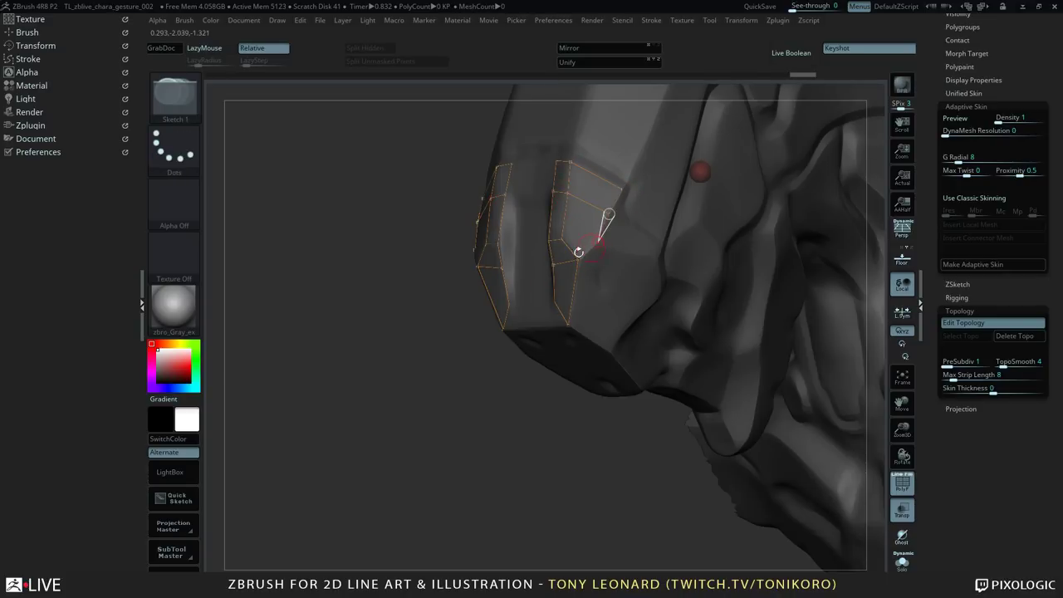
pyautogui.click(562, 240)
pyautogui.moveTo(361, 320); pyautogui.dragTo(609, 244)
pyautogui.keyDown('ctrl'); pyautogui.click(587, 249); pyautogui.keyUp('ctrl')
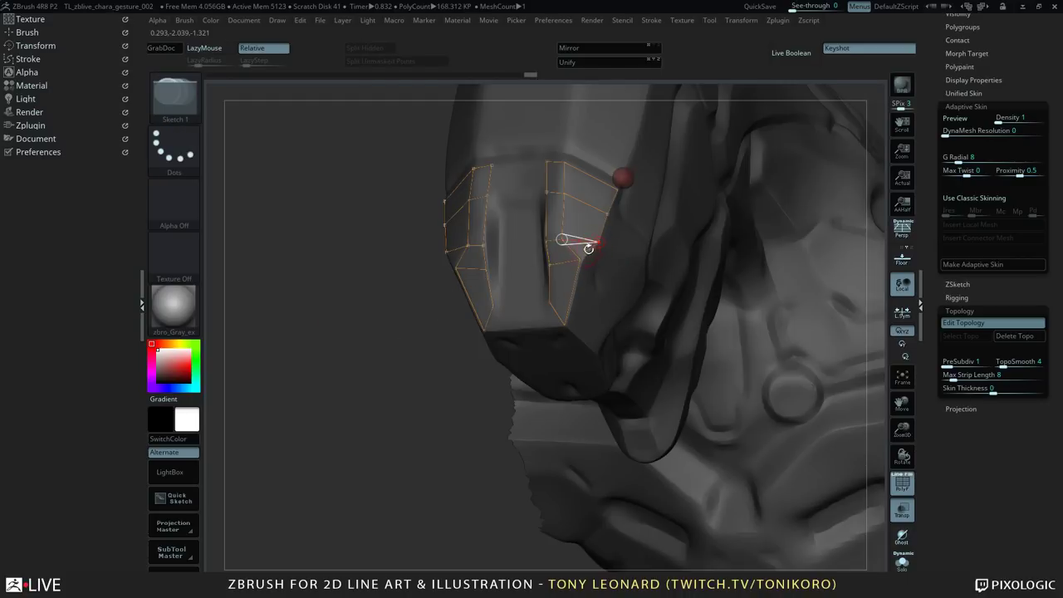
# - Add a topology quad across the upper cheek plate, from the strip's lower outer corner to the plate's rear edge
pyautogui.moveTo(406, 409); pyautogui.dragTo(576, 257)
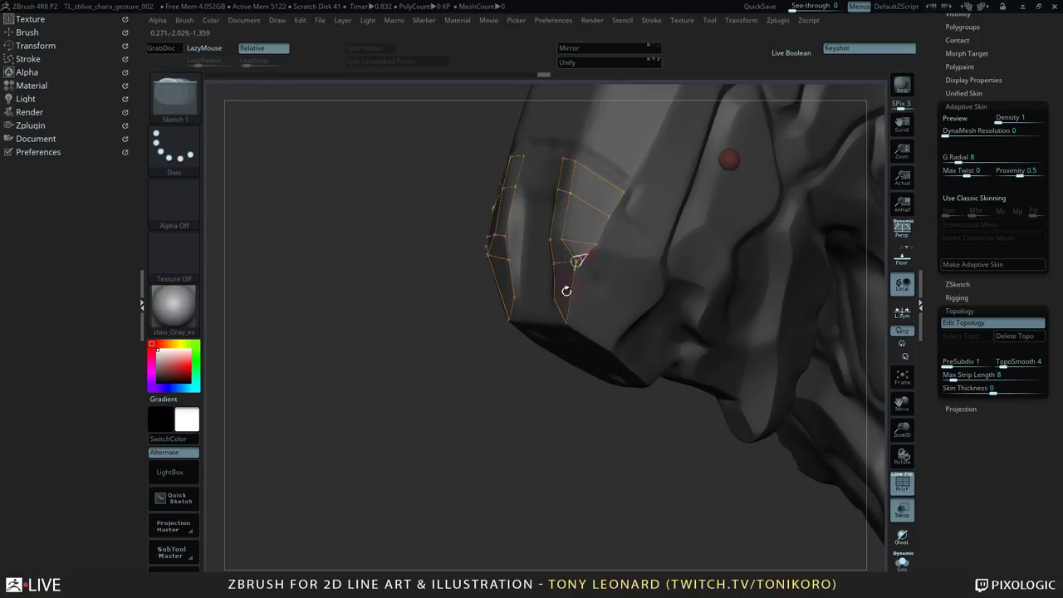
pyautogui.moveTo(442, 419); pyautogui.dragTo(463, 409)
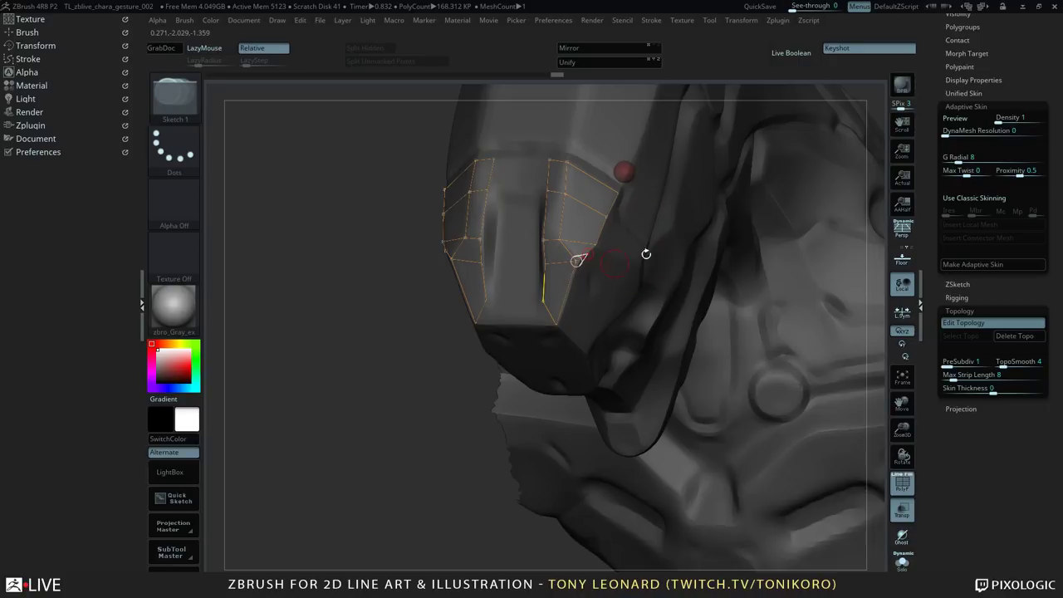
pyautogui.moveTo(339, 385); pyautogui.dragTo(274, 384)
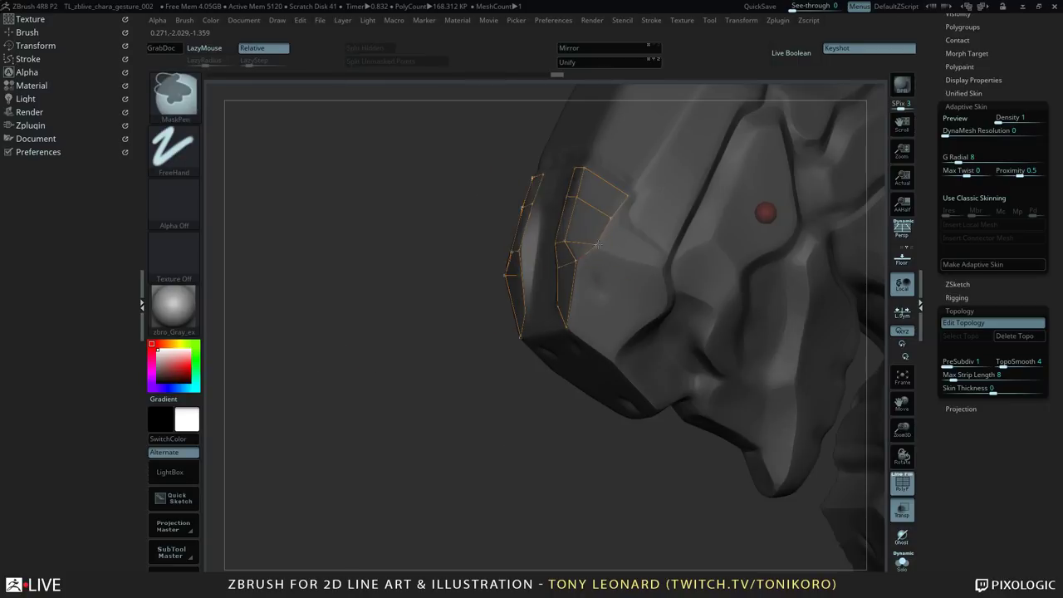
pyautogui.click(660, 265)
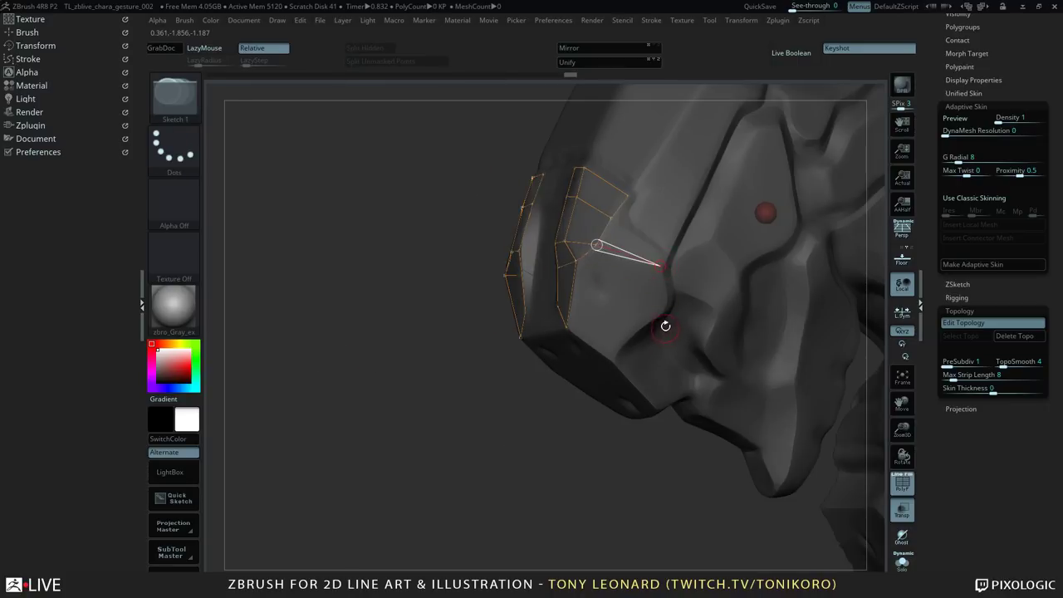
pyautogui.click(664, 311)
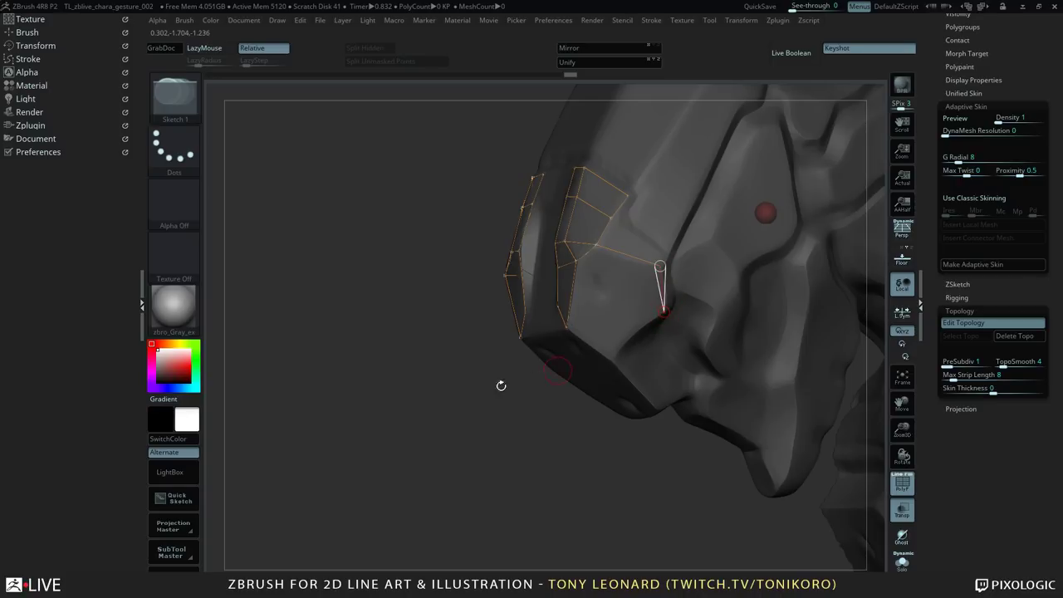
pyautogui.moveTo(501, 384); pyautogui.dragTo(530, 289)
pyautogui.click(590, 244)
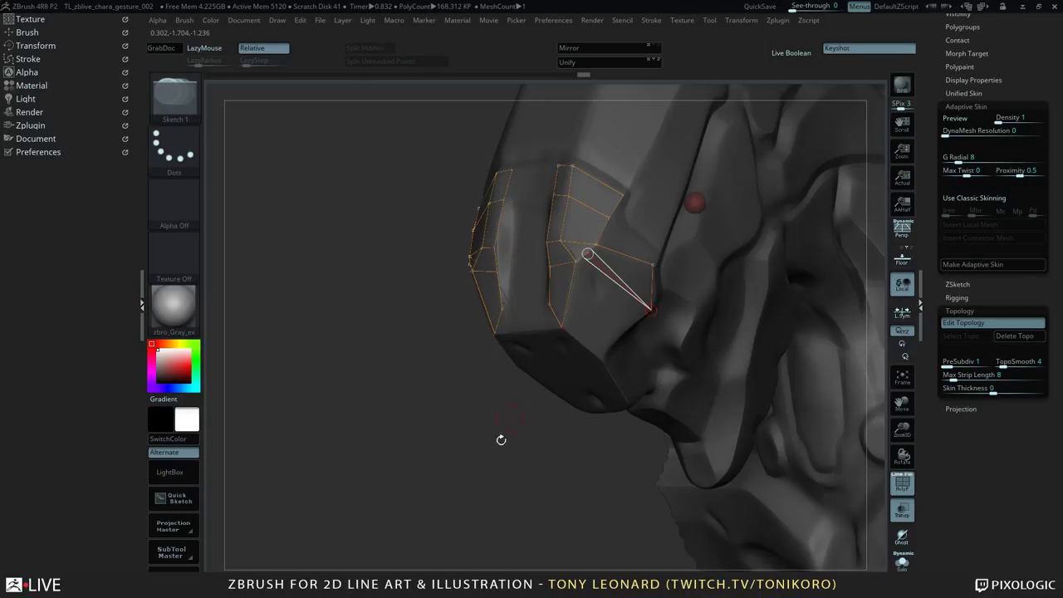
pyautogui.moveTo(496, 488); pyautogui.dragTo(476, 482)
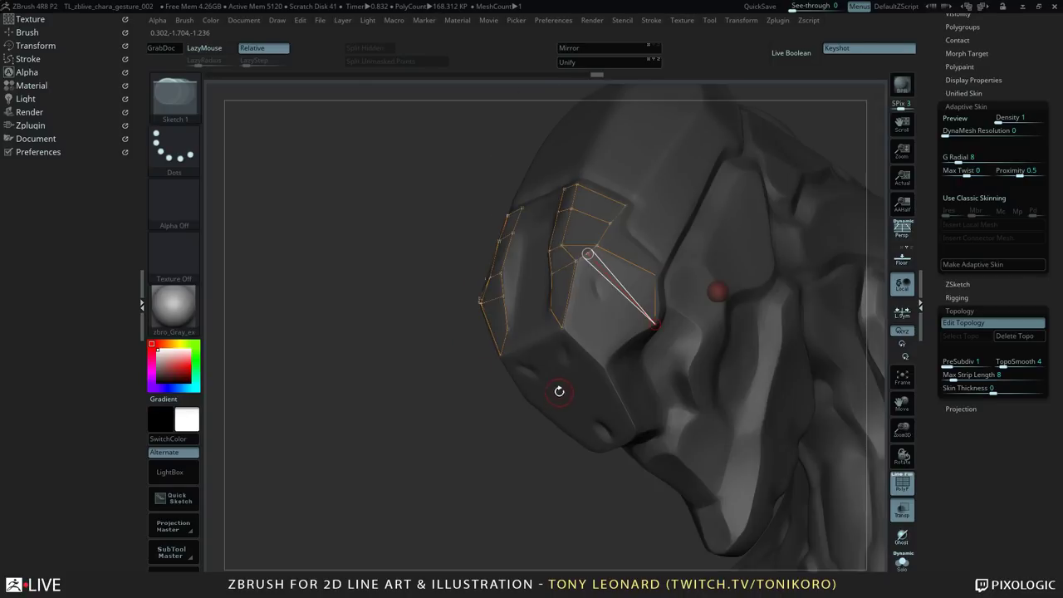
pyautogui.click(656, 325)
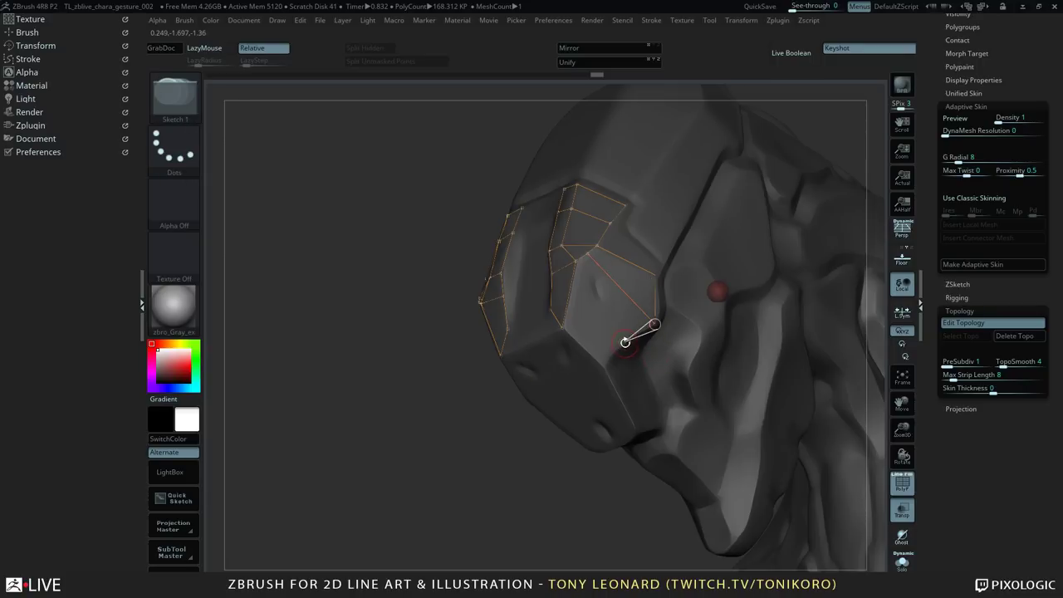
# - Fill the remaining cheek plate with topology faces fanning down from the strip's lower outer corner to the plate's lower edge
pyautogui.click(575, 262)
pyautogui.press('ctrl')
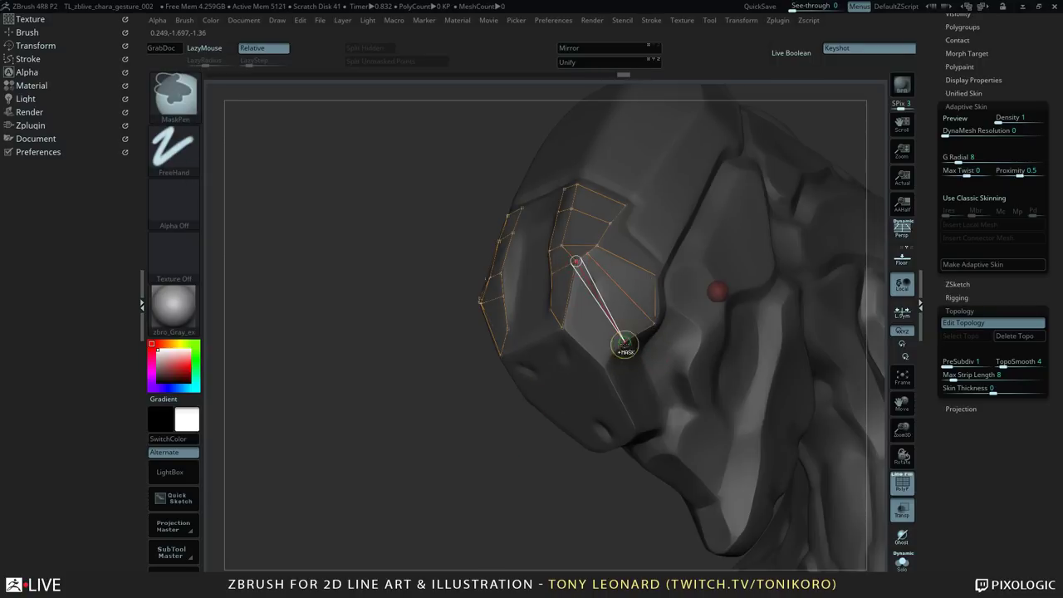
pyautogui.keyDown('ctrl'); pyautogui.click(625, 342); pyautogui.keyUp('ctrl')
pyautogui.click(605, 365)
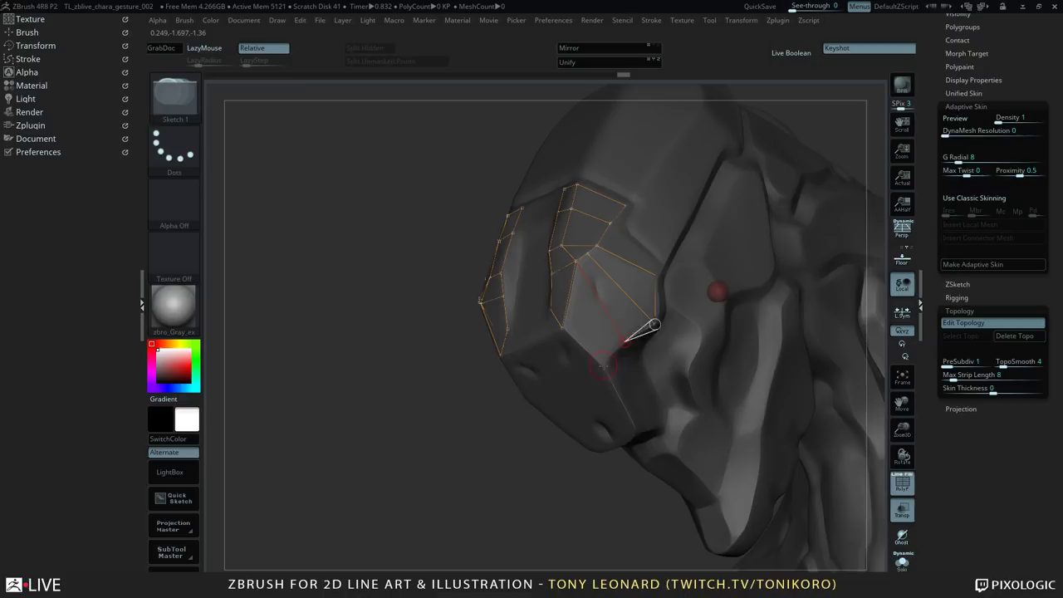
pyautogui.click(562, 327)
# - Bridge the two mirrored strips below the nose ridge with a row of quads meeting at a centre point
pyautogui.moveTo(434, 465); pyautogui.dragTo(439, 457)
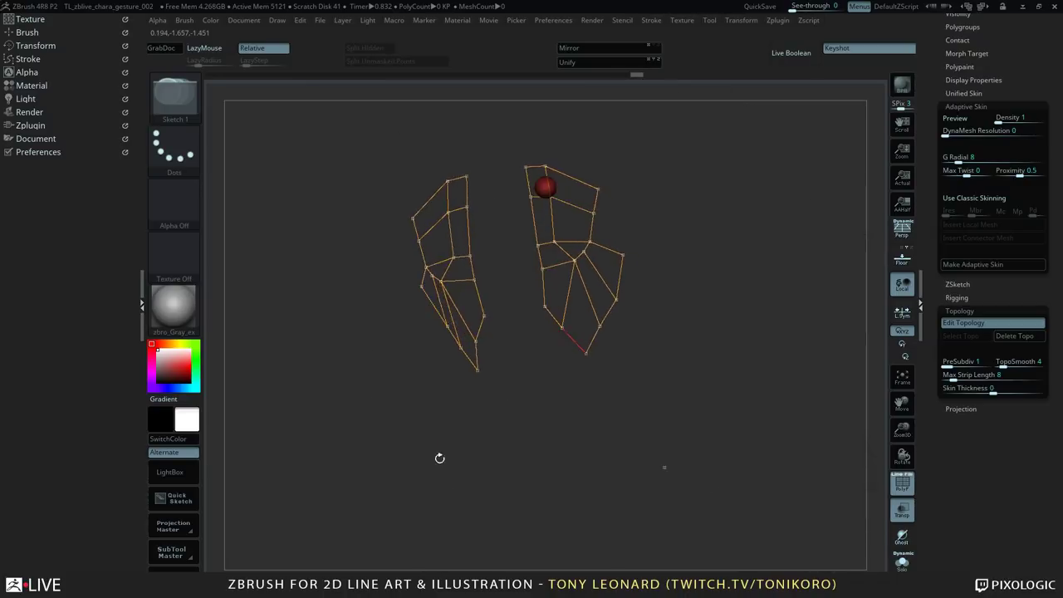
pyautogui.press('ctrl')
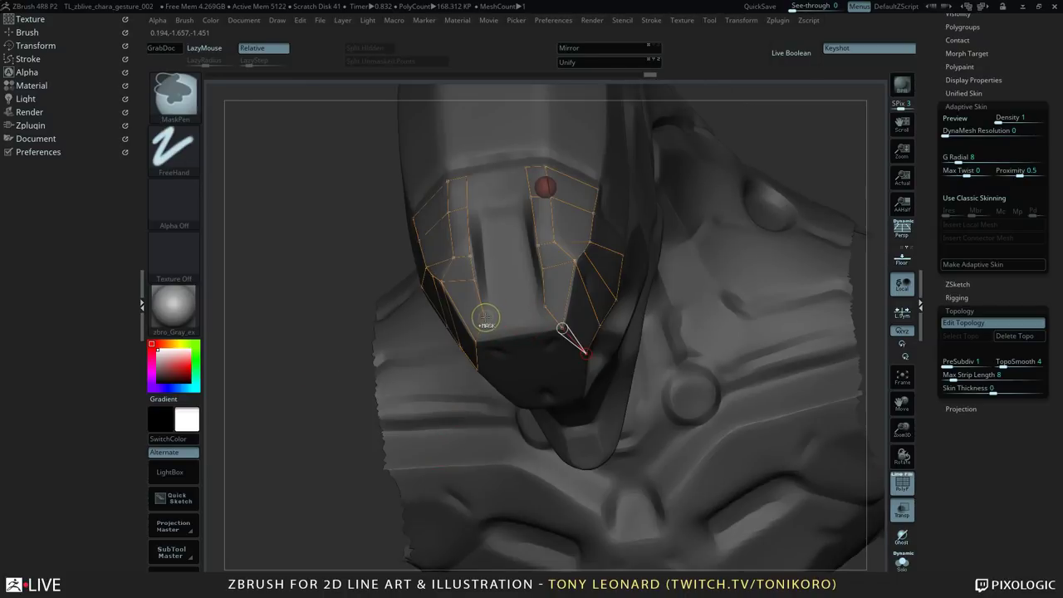
pyautogui.keyDown('ctrl'); pyautogui.click(485, 317); pyautogui.keyUp('ctrl')
pyautogui.click(515, 312)
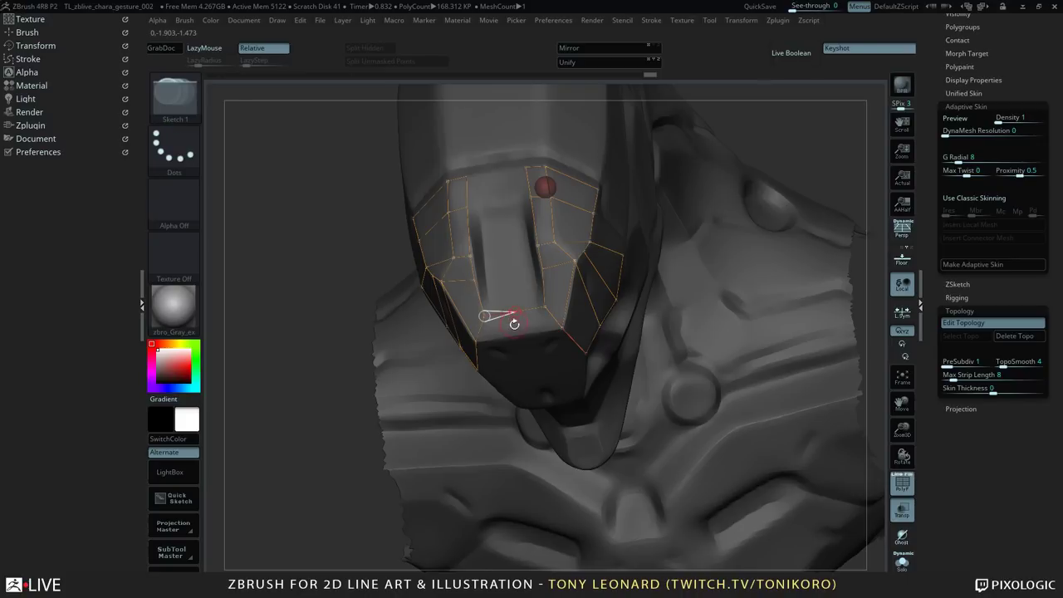
pyautogui.click(514, 313)
pyautogui.click(562, 329)
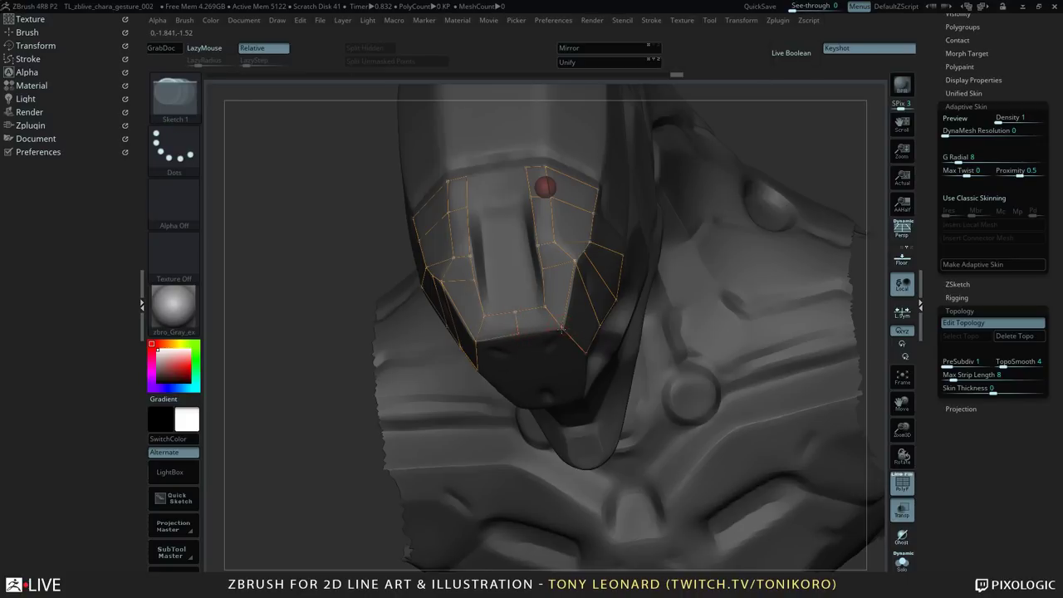
pyautogui.moveTo(334, 427); pyautogui.dragTo(571, 401)
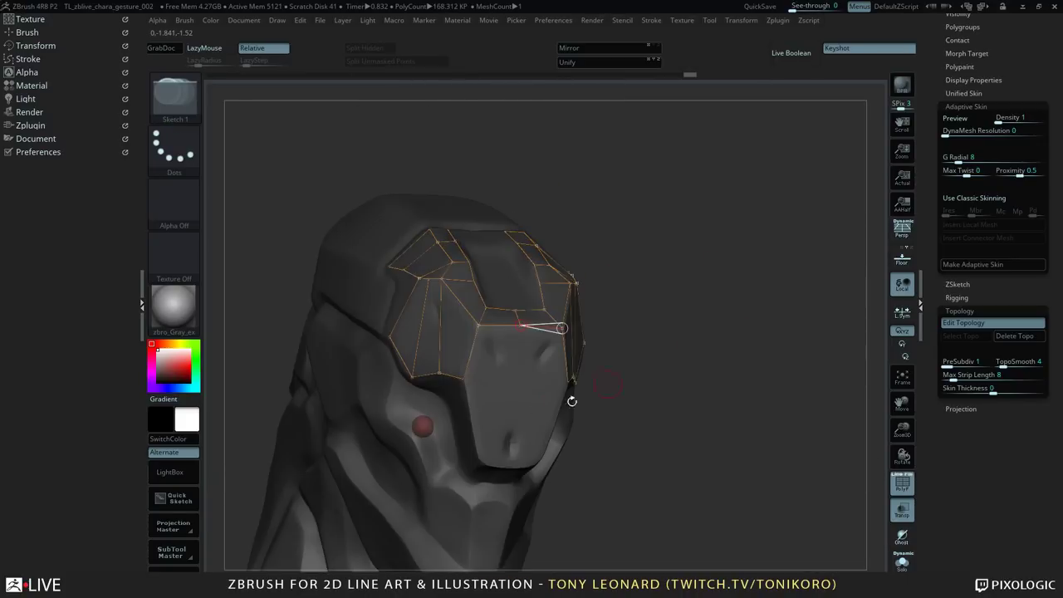
pyautogui.keyDown('ctrl'); pyautogui.click(521, 325); pyautogui.keyUp('ctrl')
pyautogui.keyDown('shift'); pyautogui.moveTo(716, 398); pyautogui.dragTo(698, 374); pyautogui.keyUp('shift')
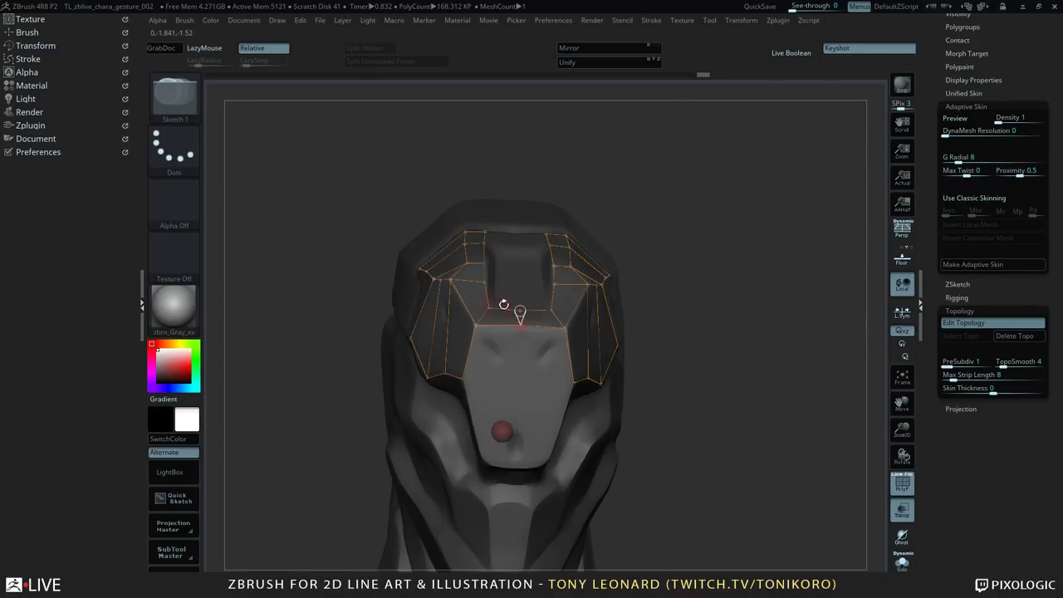
pyautogui.hotkey('ctrl', 'z')
# - Cover the front muzzle plate with mirrored quads in two rows, running from the bridge's centre point down to the plate's lower edge
pyautogui.keyDown('shift'); pyautogui.moveTo(723, 316); pyautogui.dragTo(764, 315); pyautogui.keyUp('shift')
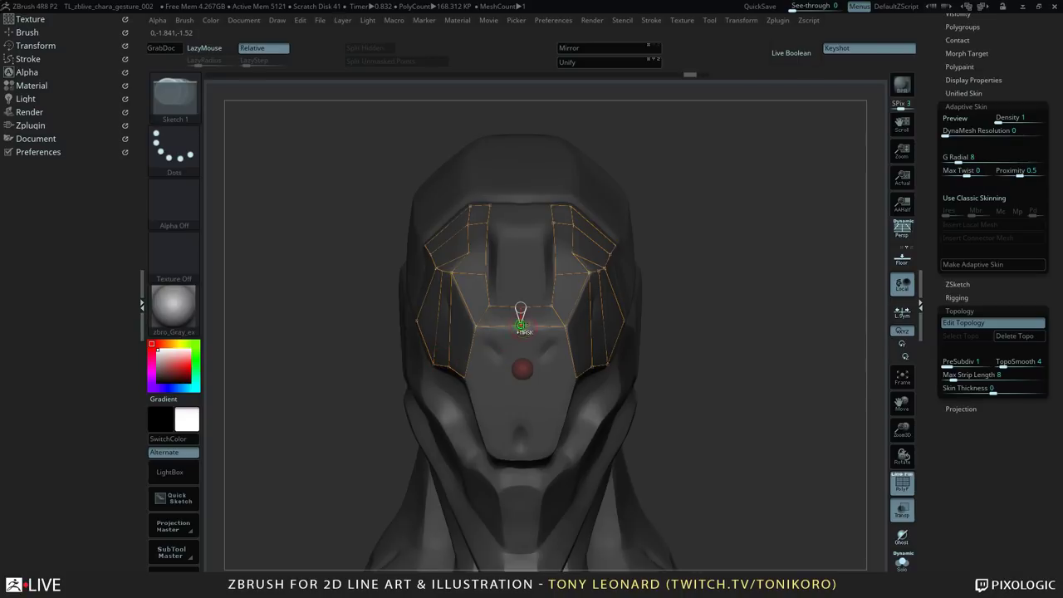
pyautogui.keyDown('ctrl'); pyautogui.click(520, 326); pyautogui.keyUp('ctrl')
pyautogui.click(521, 386)
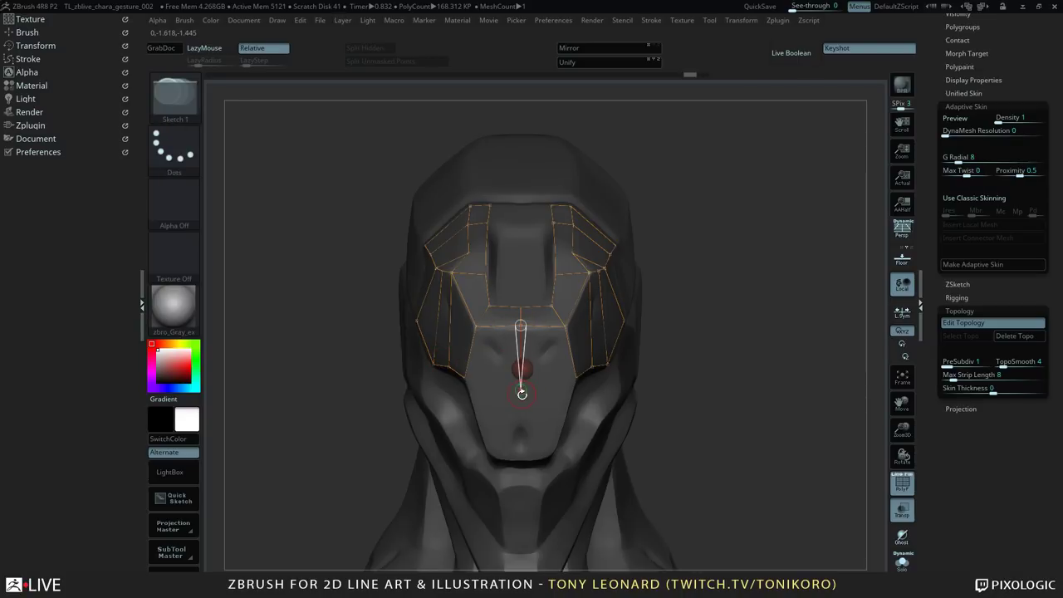
pyautogui.moveTo(707, 387); pyautogui.dragTo(793, 320)
pyautogui.keyDown('ctrl'); pyautogui.click(523, 399); pyautogui.keyUp('ctrl')
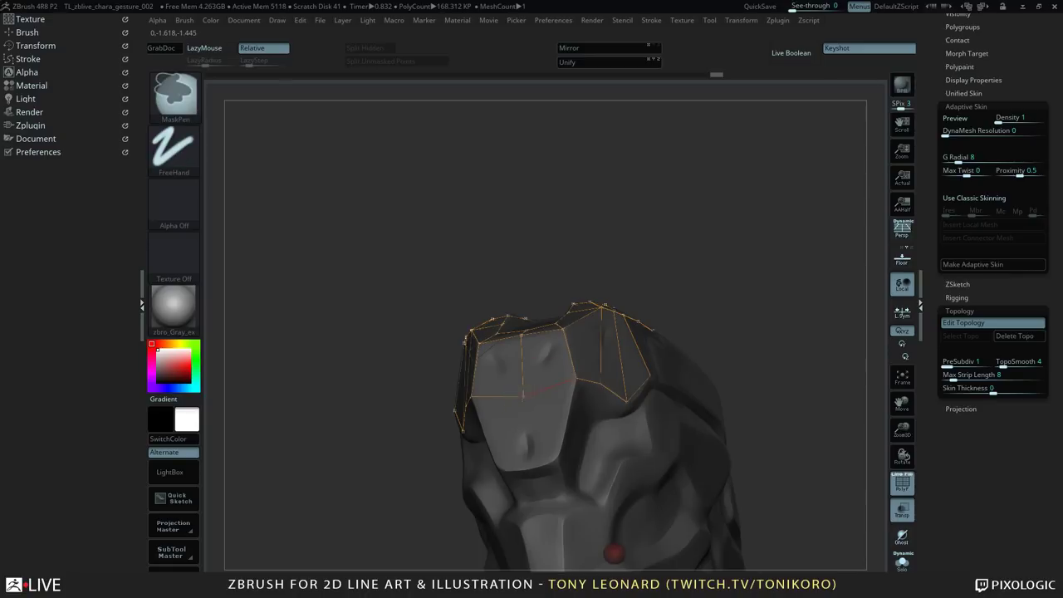
pyautogui.click(555, 461)
pyautogui.click(576, 379)
pyautogui.keyDown('alt'); pyautogui.moveTo(807, 402); pyautogui.dragTo(781, 287); pyautogui.keyUp('alt')
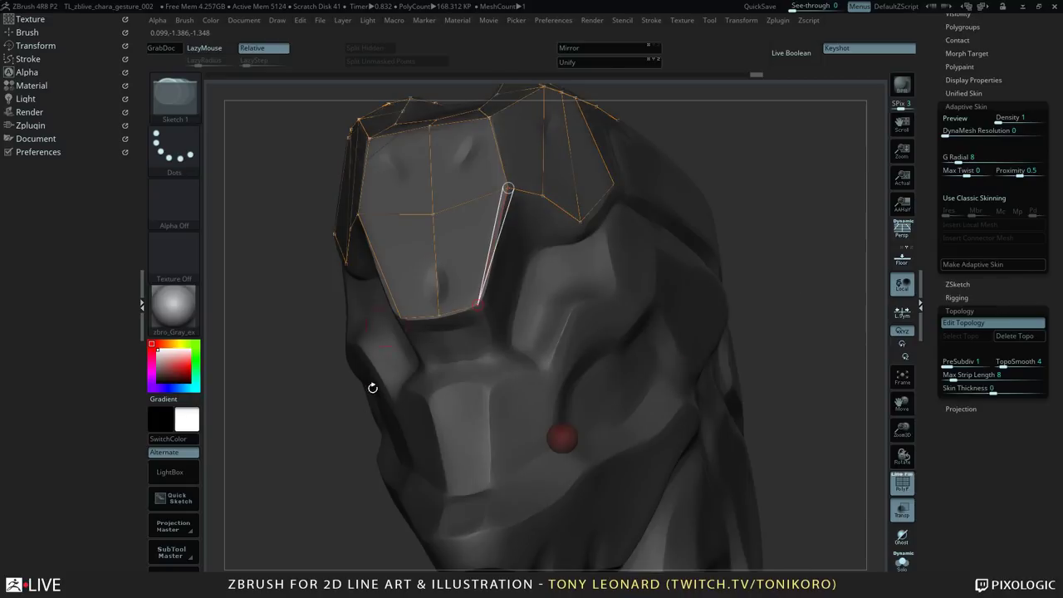
# - Preview the adaptive skin of the new topology and check the face and cheek plates from the side and below
pyautogui.moveTo(830, 364)
pyautogui.mouseDown()
pyautogui.moveTo(799, 287)
pyautogui.moveTo(790, 330)
pyautogui.moveTo(818, 327)
pyautogui.moveTo(832, 282)
pyautogui.mouseUp()
pyautogui.moveTo(802, 314); pyautogui.dragTo(793, 311)
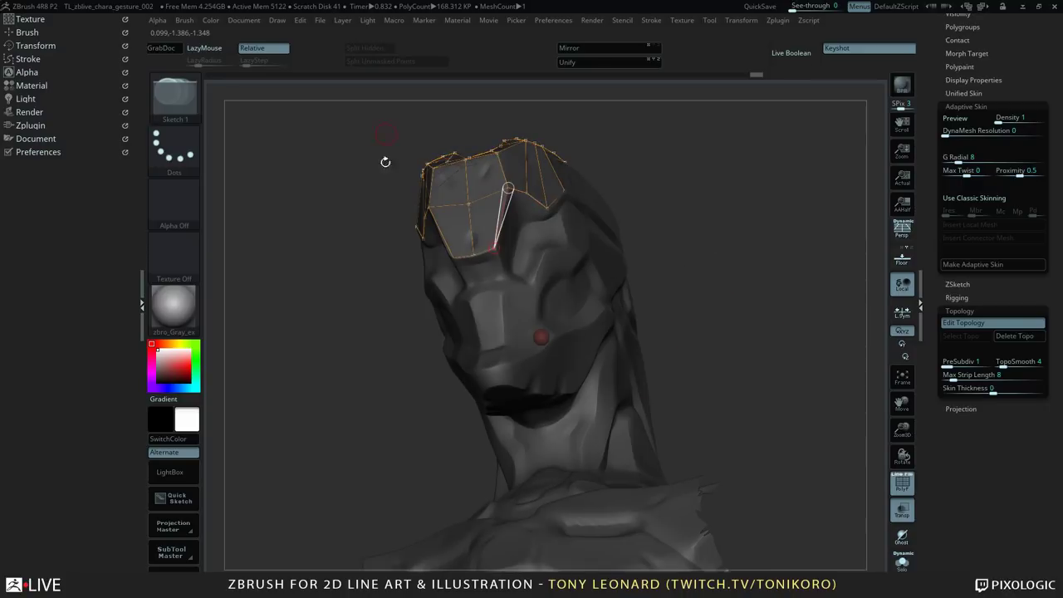
pyautogui.moveTo(732, 273); pyautogui.dragTo(638, 185)
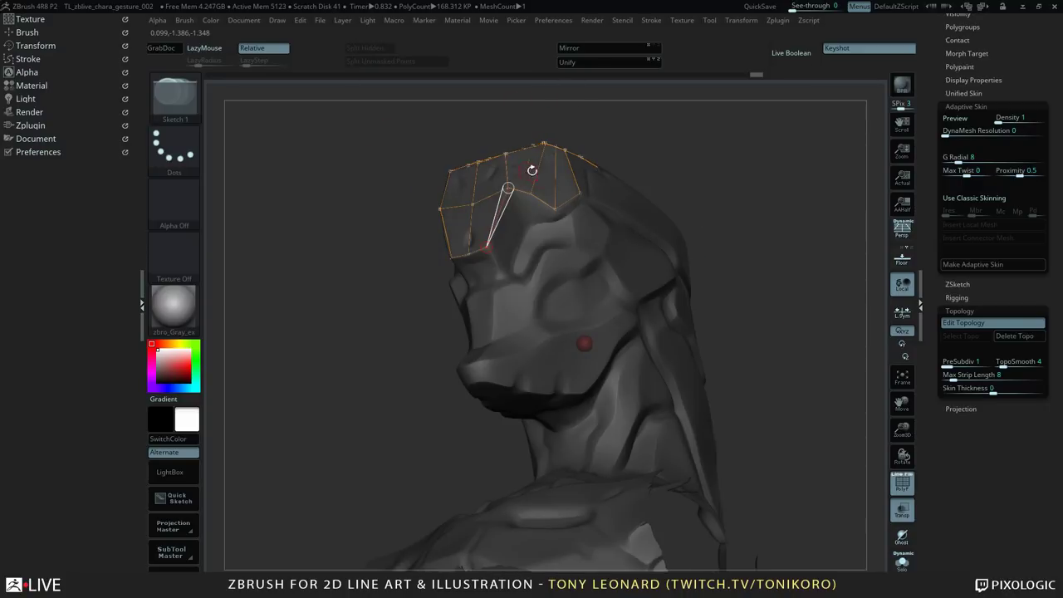
pyautogui.click(509, 188)
pyautogui.press('a')
pyautogui.moveTo(763, 126); pyautogui.dragTo(769, 257)
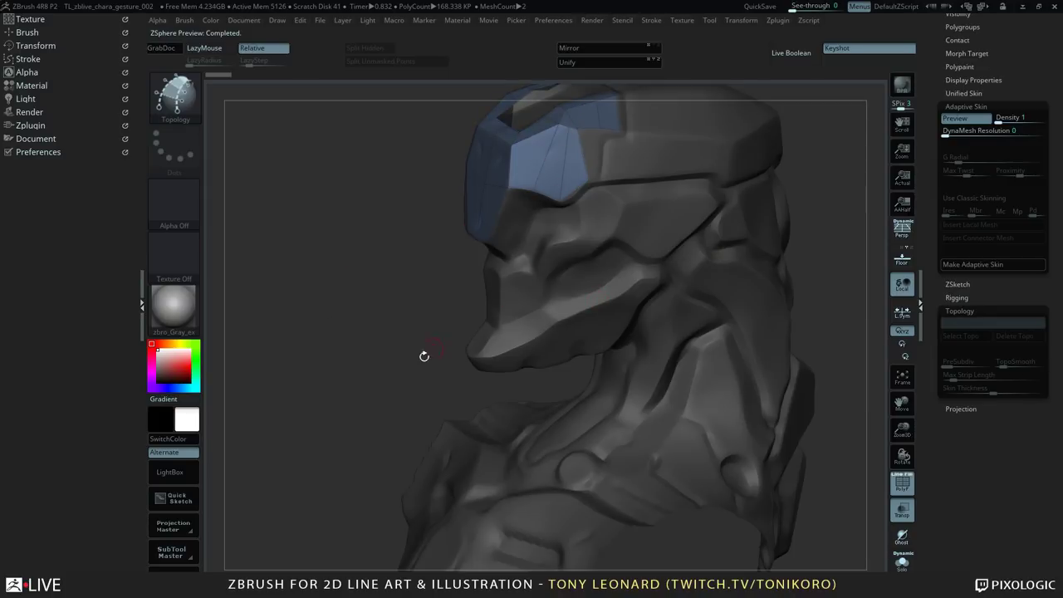
pyautogui.moveTo(424, 355); pyautogui.dragTo(410, 266)
pyautogui.press('a')
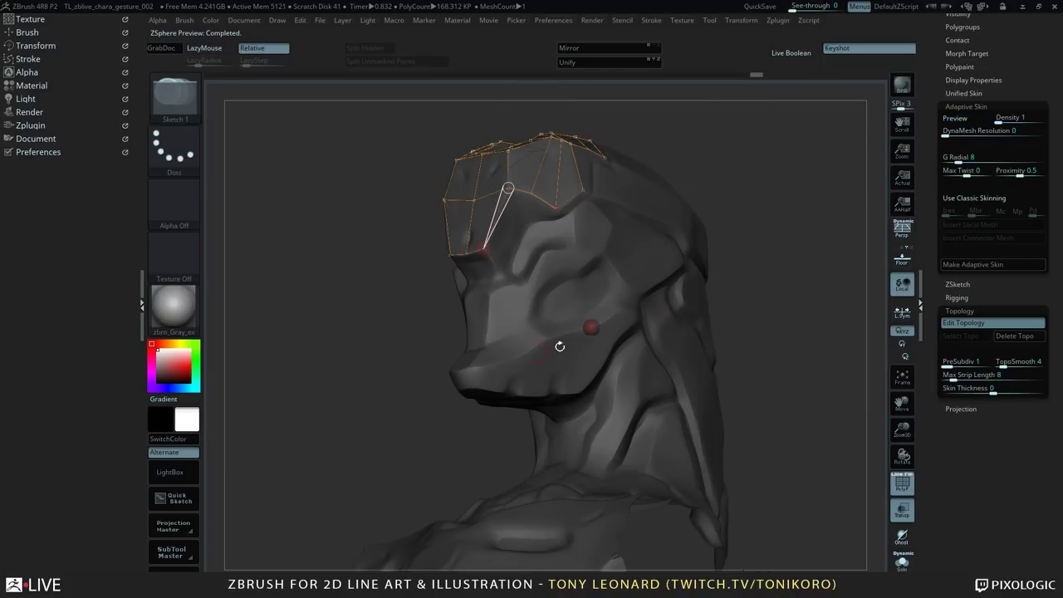
# - Try a slight negative skin thickness on the topology and preview the resulting skin from below
pyautogui.click(974, 389)
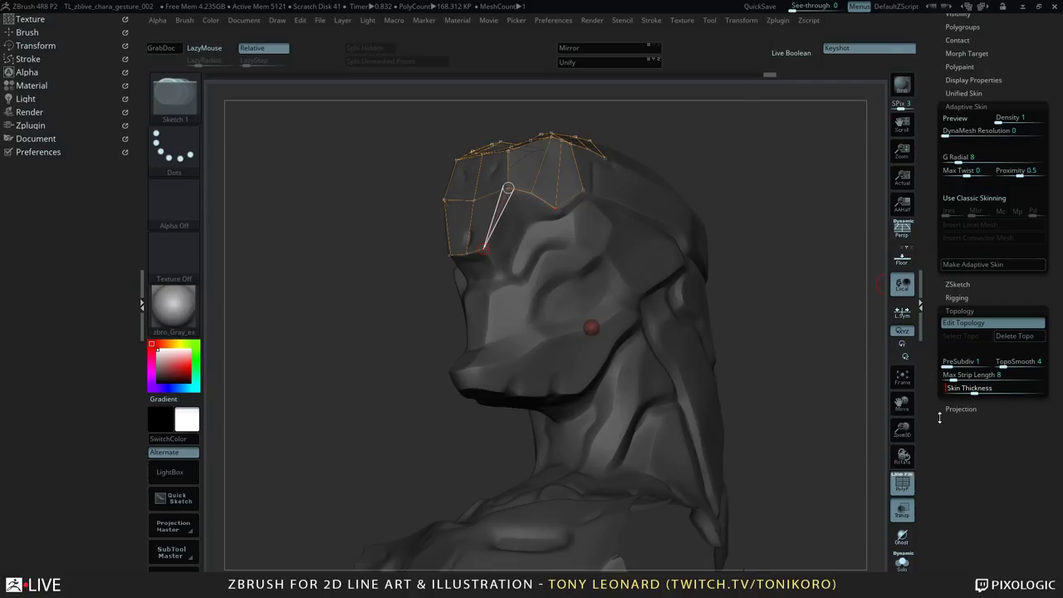
pyautogui.write('0.001')
pyautogui.press('Return')
pyautogui.press('a')
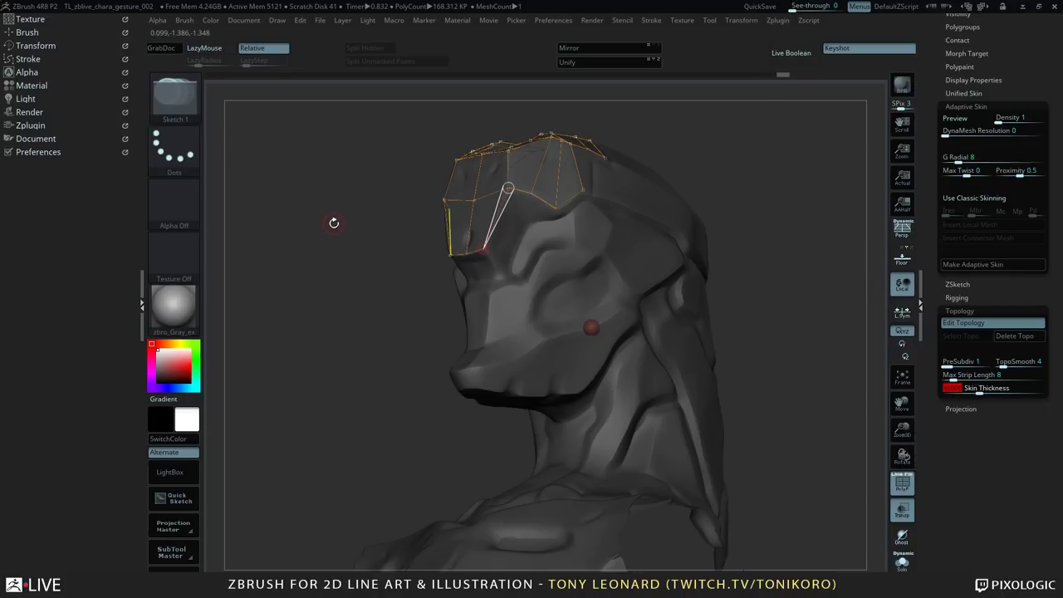
pyautogui.moveTo(382, 317); pyautogui.dragTo(355, 290)
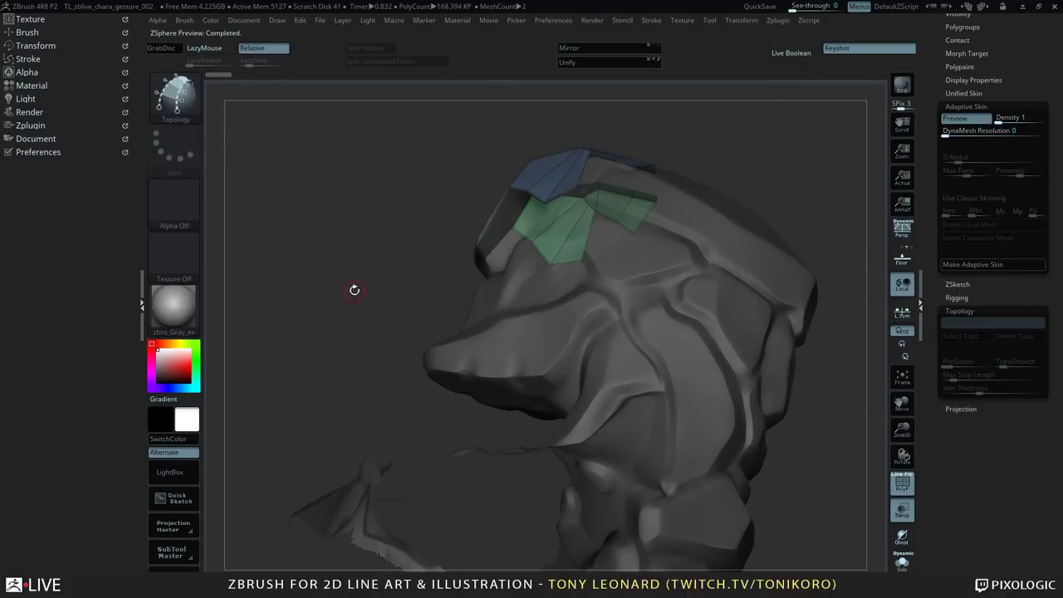
# - Set the topology's Skin Thickness to -0.055 and preview the adaptive skin again
pyautogui.press('a')
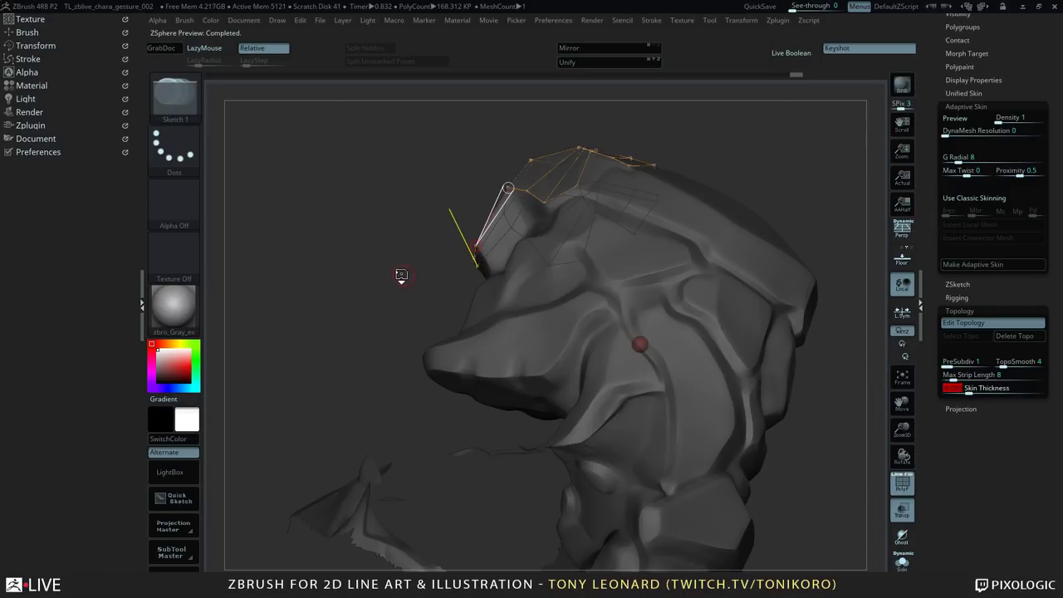
pyautogui.press('a')
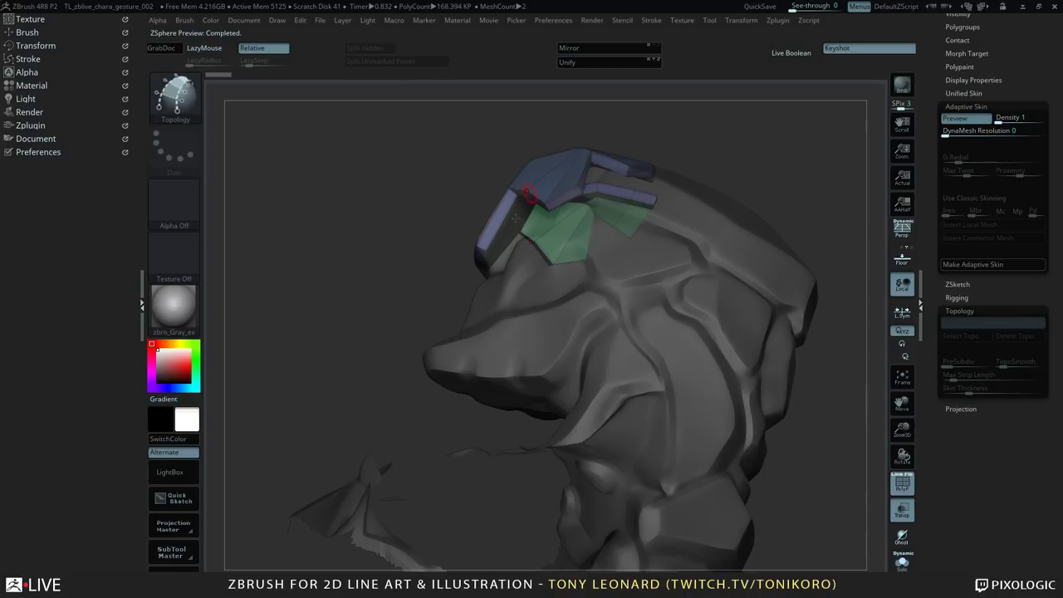
pyautogui.moveTo(407, 295); pyautogui.dragTo(645, 183)
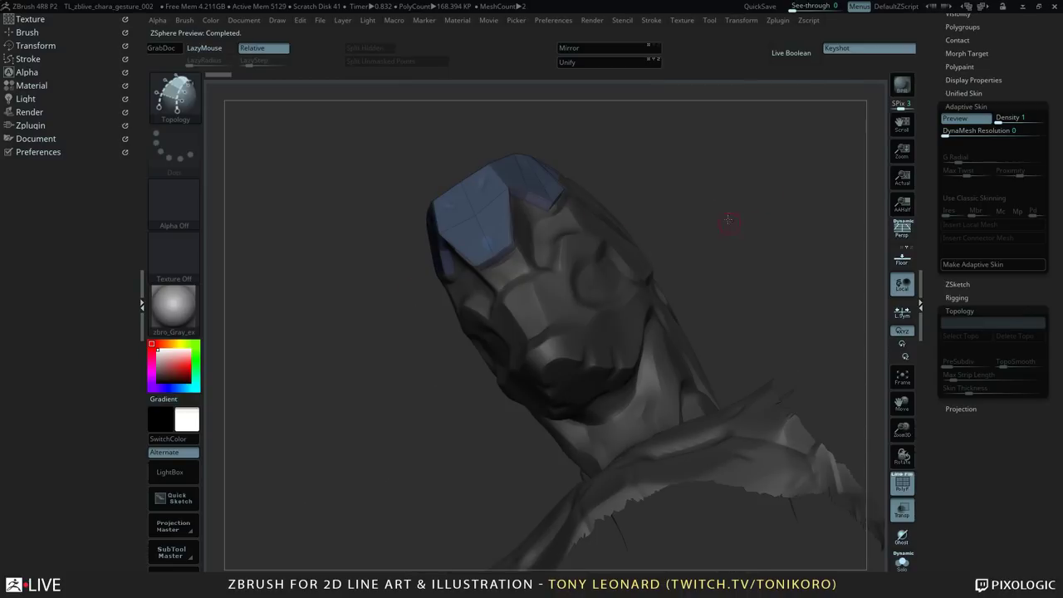
# - Examine the thickened helmet plates in the preview from the front, sides and below, and return to topology editing
pyautogui.moveTo(728, 218); pyautogui.dragTo(512, 160)
pyautogui.moveTo(737, 109); pyautogui.dragTo(713, 213)
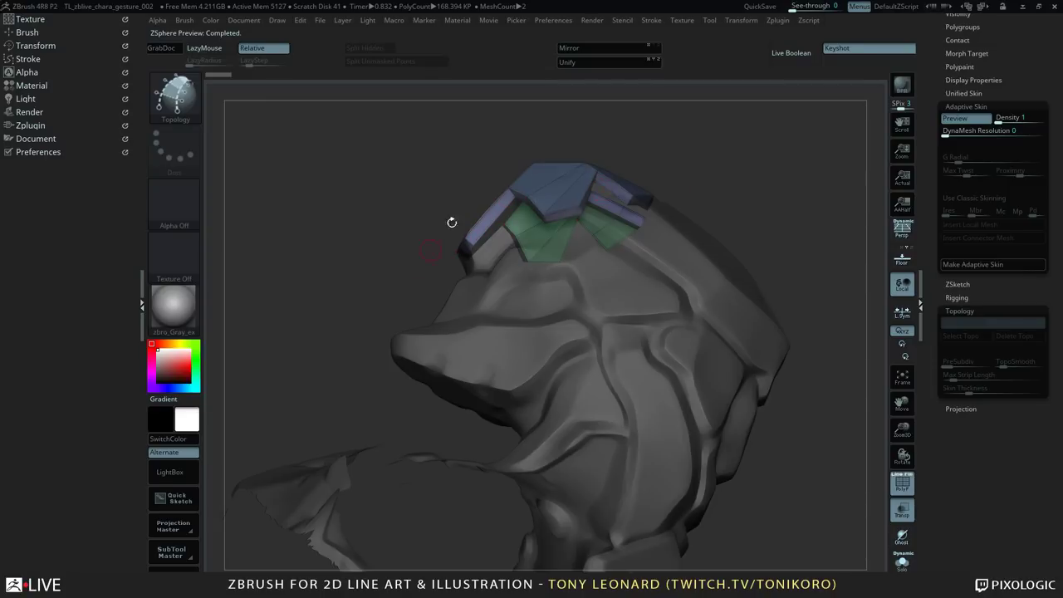
pyautogui.moveTo(760, 192); pyautogui.dragTo(508, 222)
pyautogui.moveTo(707, 214); pyautogui.dragTo(734, 254)
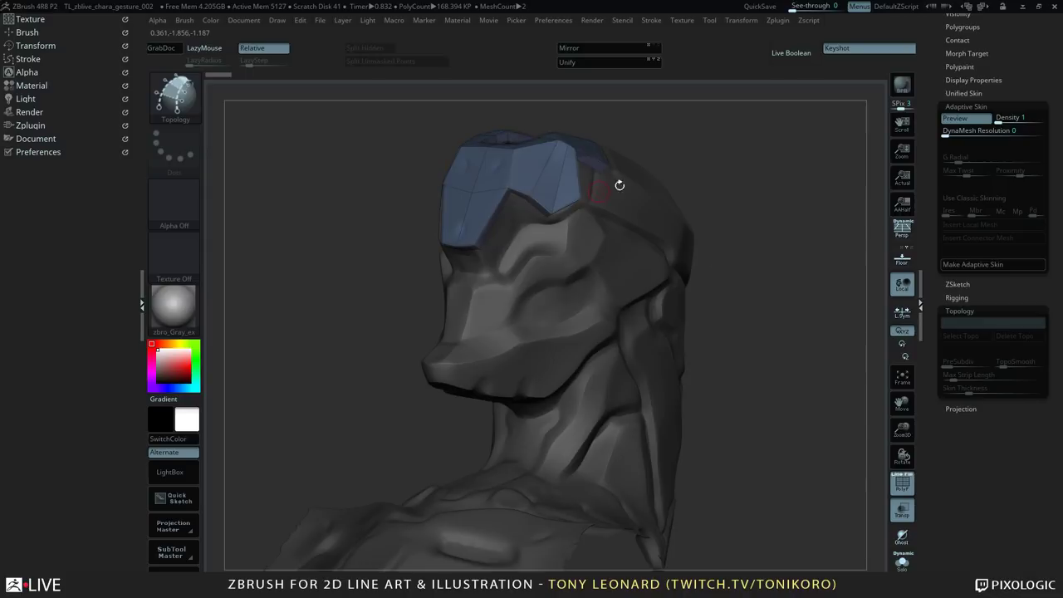
pyautogui.moveTo(819, 332); pyautogui.dragTo(797, 310)
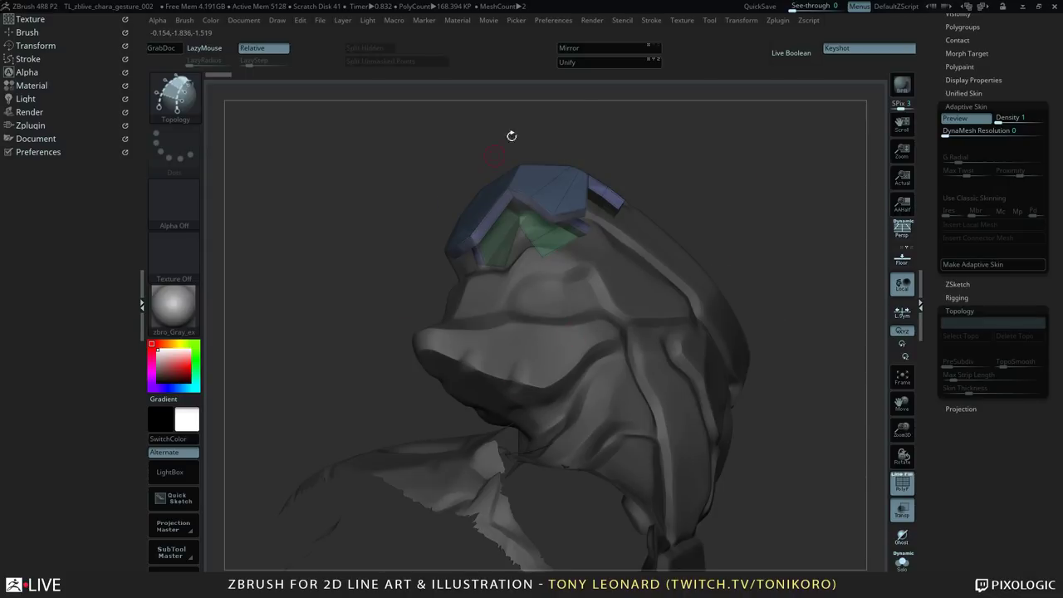
pyautogui.moveTo(670, 160); pyautogui.dragTo(709, 233)
pyautogui.press('super')
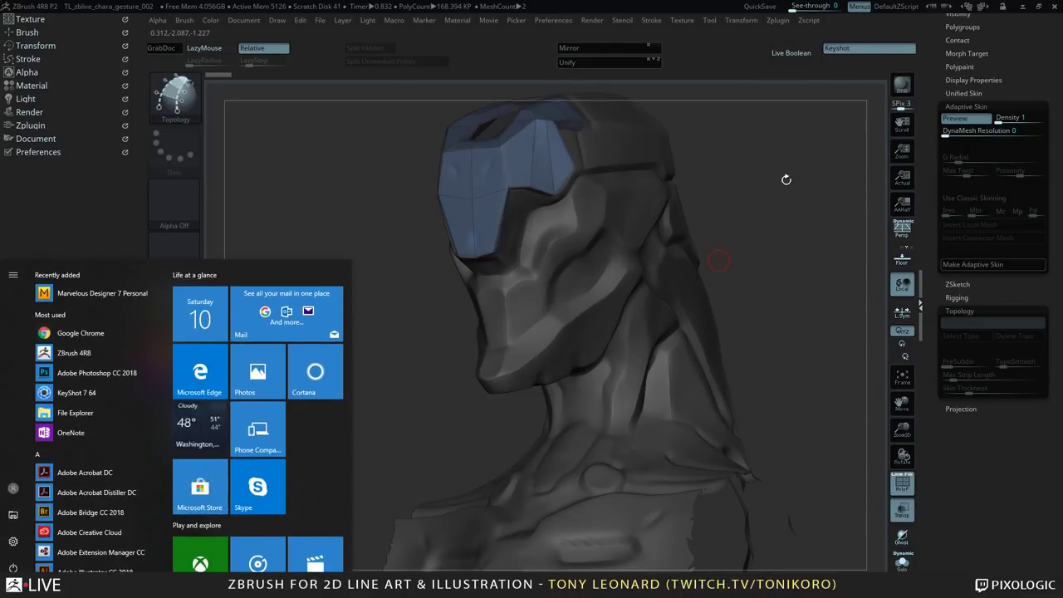
pyautogui.press('super')
pyautogui.moveTo(771, 197); pyautogui.dragTo(807, 337)
pyautogui.moveTo(723, 234); pyautogui.dragTo(716, 195)
pyautogui.moveTo(288, 349); pyautogui.dragTo(633, 301)
pyautogui.press('a')
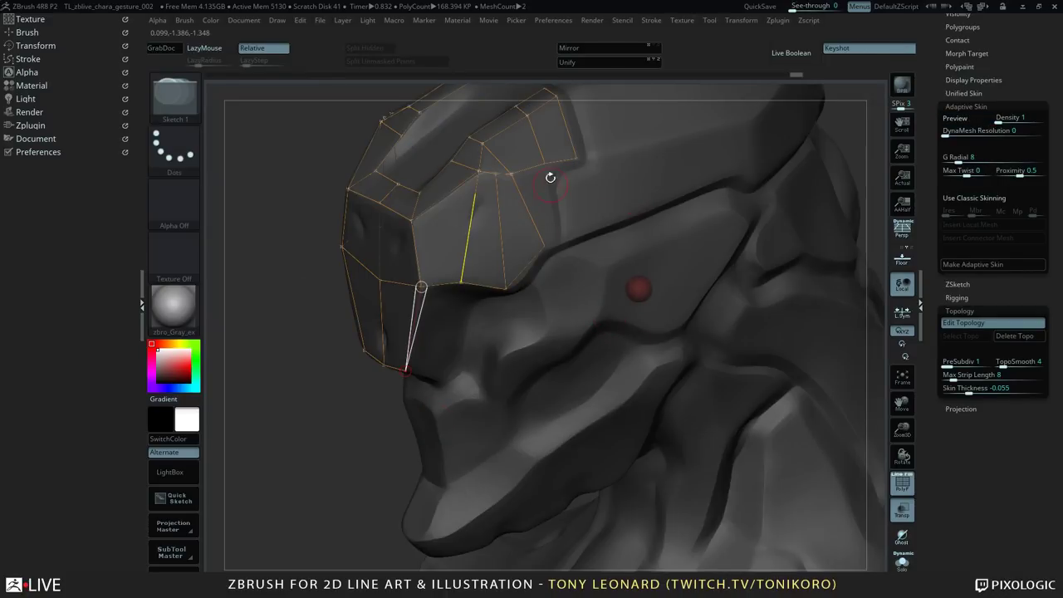
# - Add a topology quad behind the cheek plate, joining its rear edge to the lower edge of the upper strip
pyautogui.keyDown('ctrl'); pyautogui.click(545, 247); pyautogui.keyUp('ctrl')
pyautogui.click(561, 241)
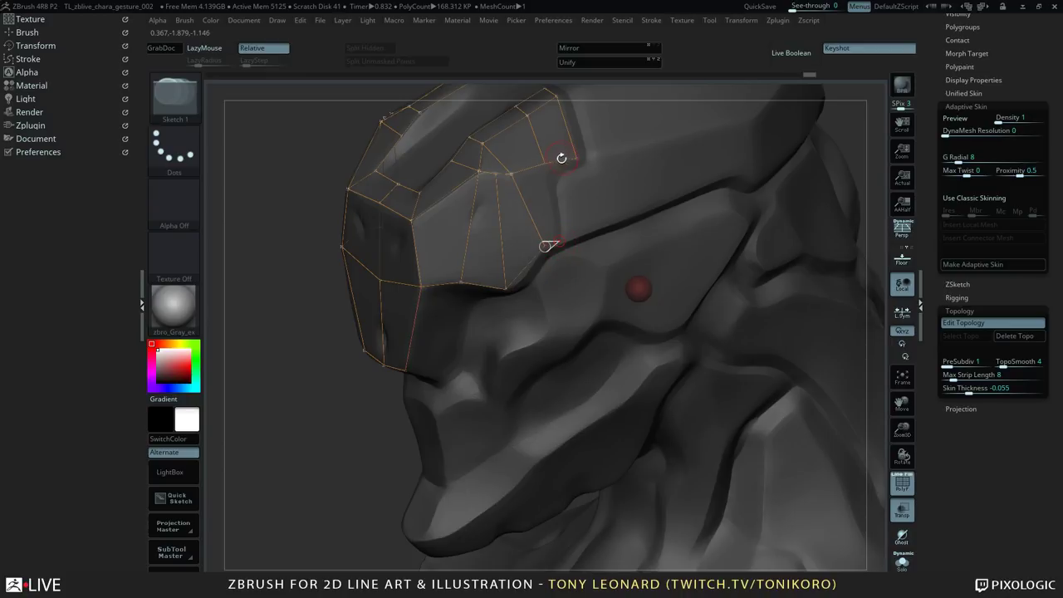
pyautogui.click(544, 164)
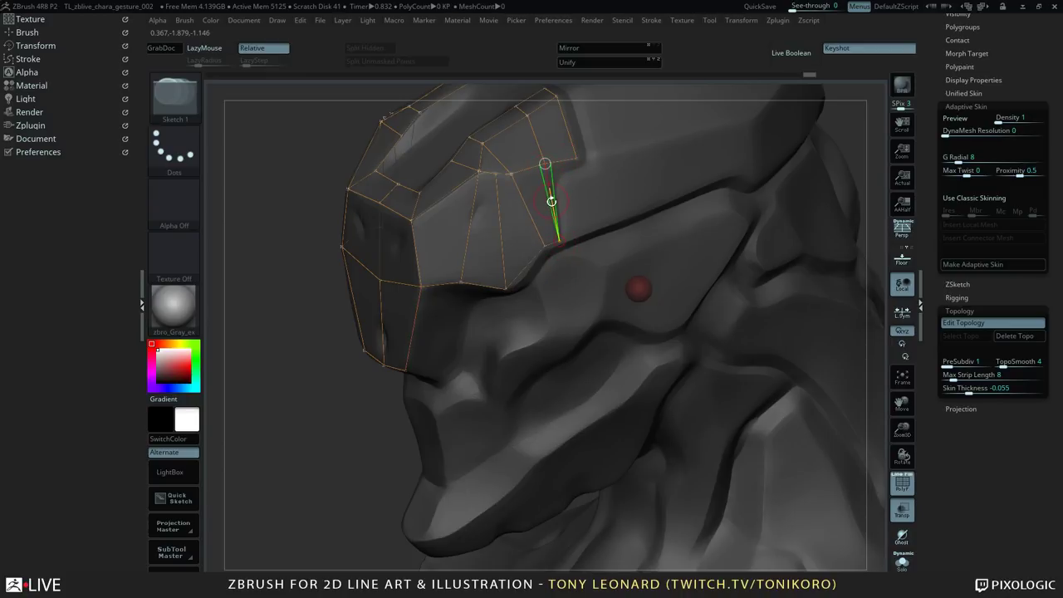
pyautogui.moveTo(320, 282)
pyautogui.mouseDown()
pyautogui.moveTo(298, 342)
pyautogui.moveTo(306, 336)
pyautogui.mouseUp()
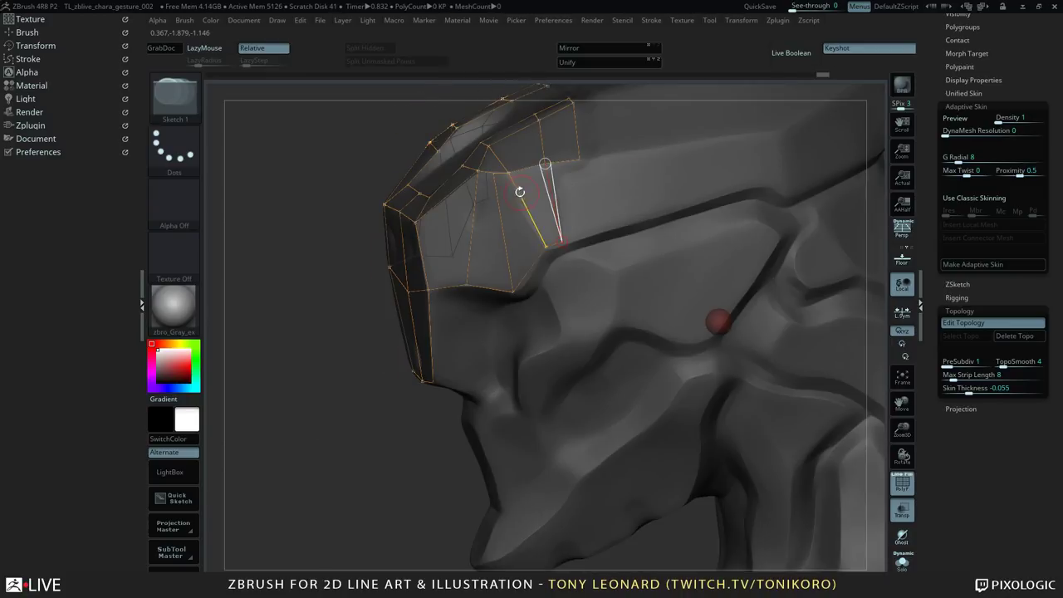
# - Switch to Move mode and nudge the upper strip's rear outer corner point slightly upward along the panel edge
pyautogui.press('w')
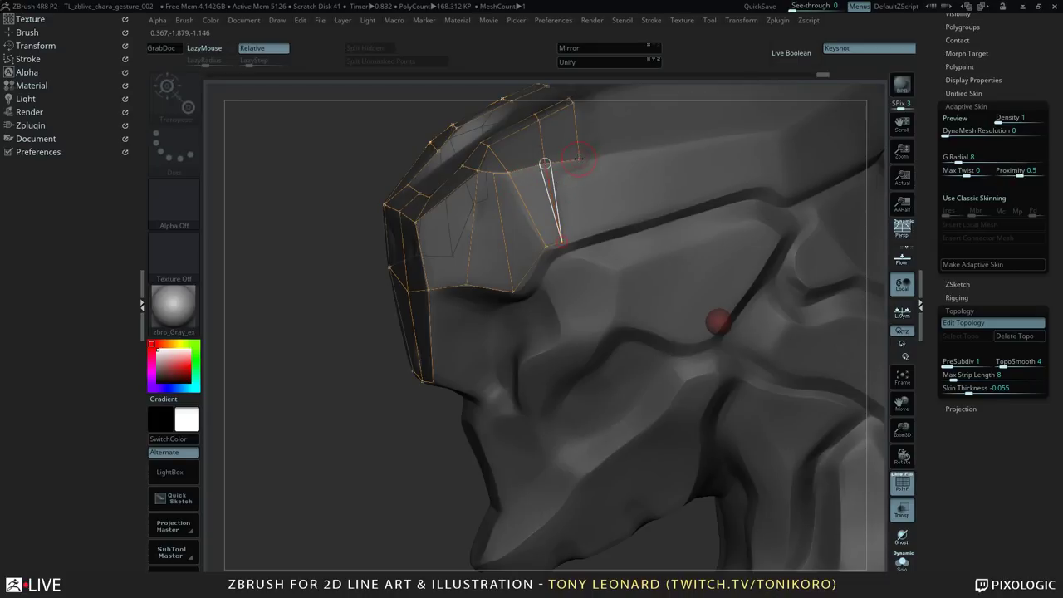
pyautogui.moveTo(579, 159); pyautogui.dragTo(582, 154)
pyautogui.moveTo(307, 294); pyautogui.dragTo(357, 327)
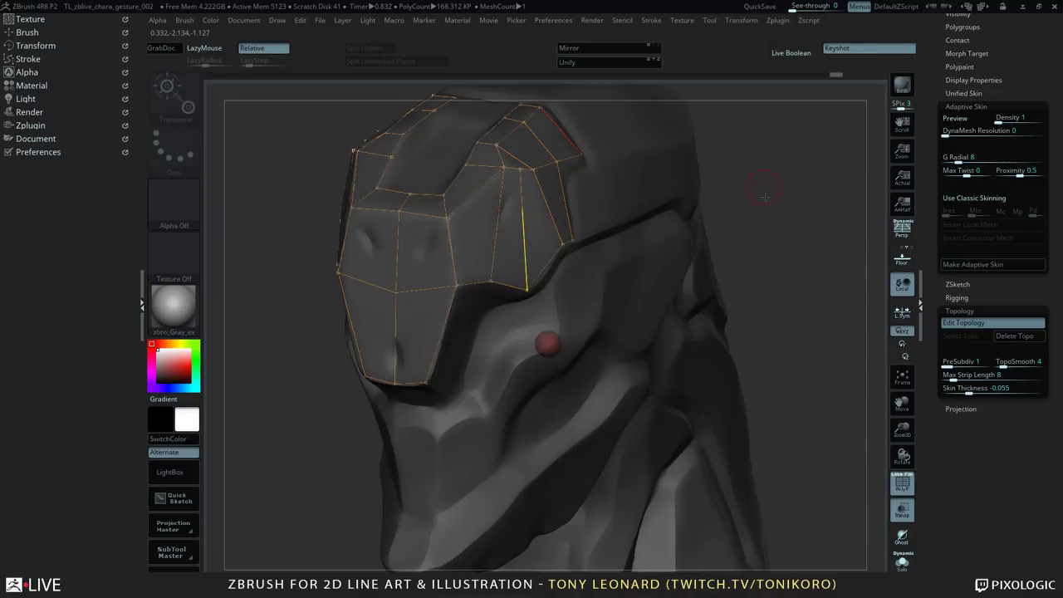
pyautogui.moveTo(765, 196); pyautogui.dragTo(756, 228)
# - Reposition the points at the cheek plate's upper corner and along the muzzle plate's top edge to follow the sculpt's creases
pyautogui.moveTo(519, 181); pyautogui.dragTo(515, 182)
pyautogui.moveTo(789, 221); pyautogui.dragTo(792, 234)
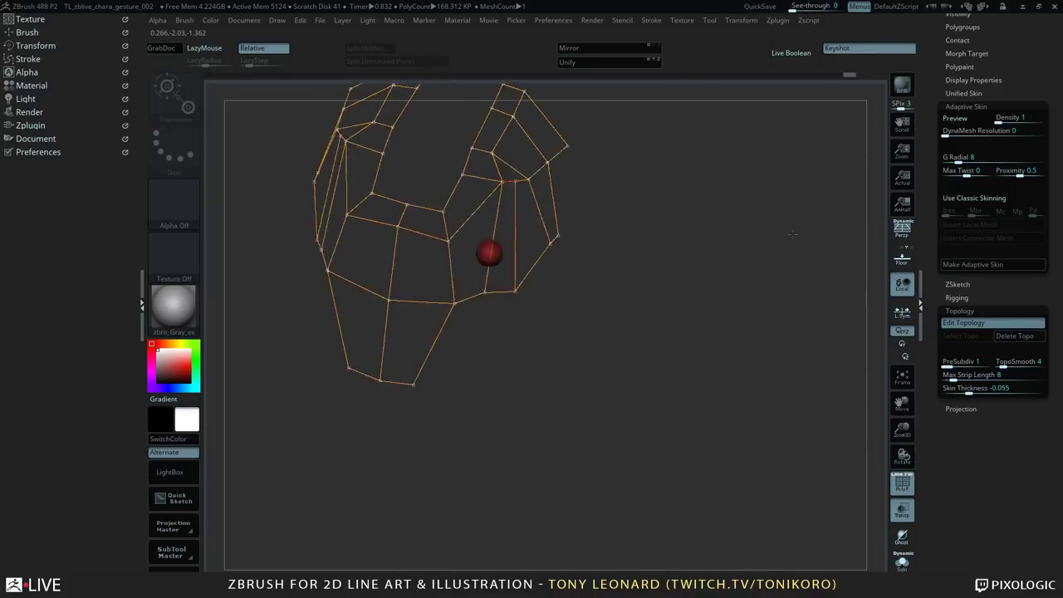
pyautogui.click(497, 167)
pyautogui.moveTo(502, 181); pyautogui.dragTo(505, 184)
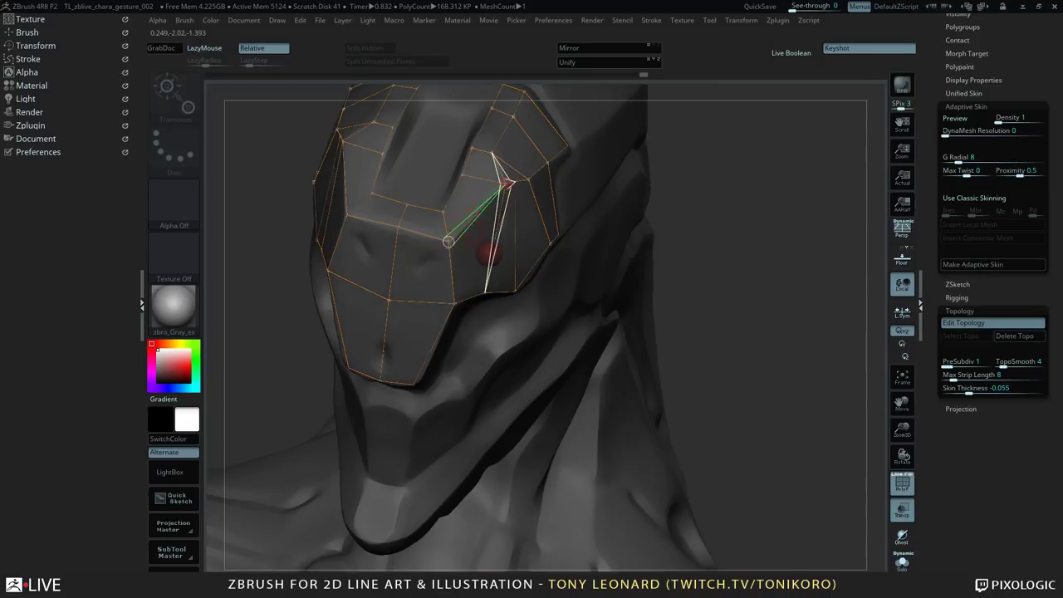
pyautogui.moveTo(449, 242); pyautogui.dragTo(399, 229)
pyautogui.moveTo(797, 307); pyautogui.dragTo(680, 274)
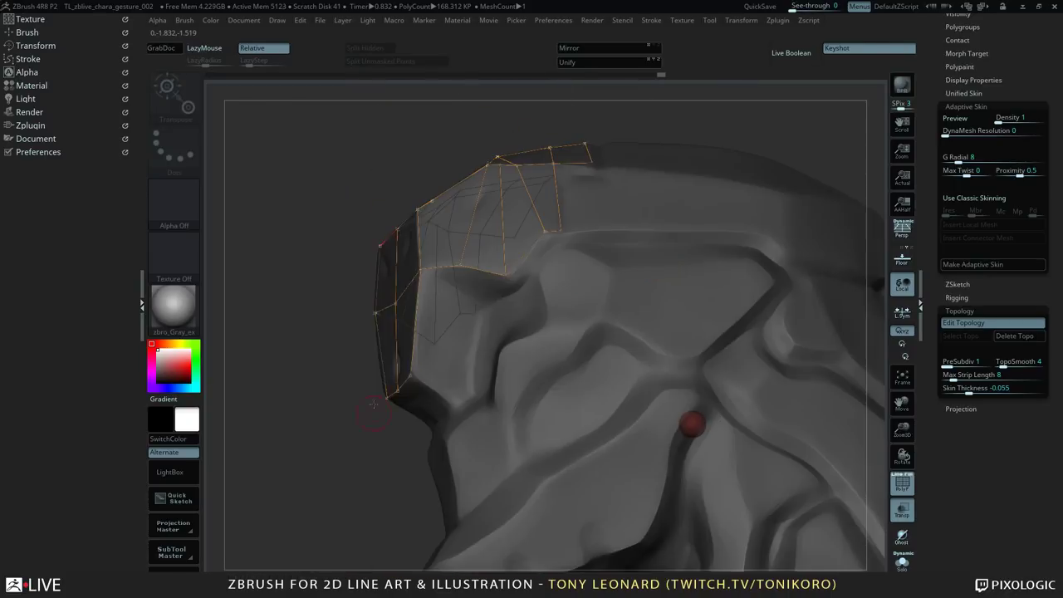
# - Select the muzzle plate's lower outer corner point and inspect the plate's lower edge from a front three-quarter angle
pyautogui.click(410, 375)
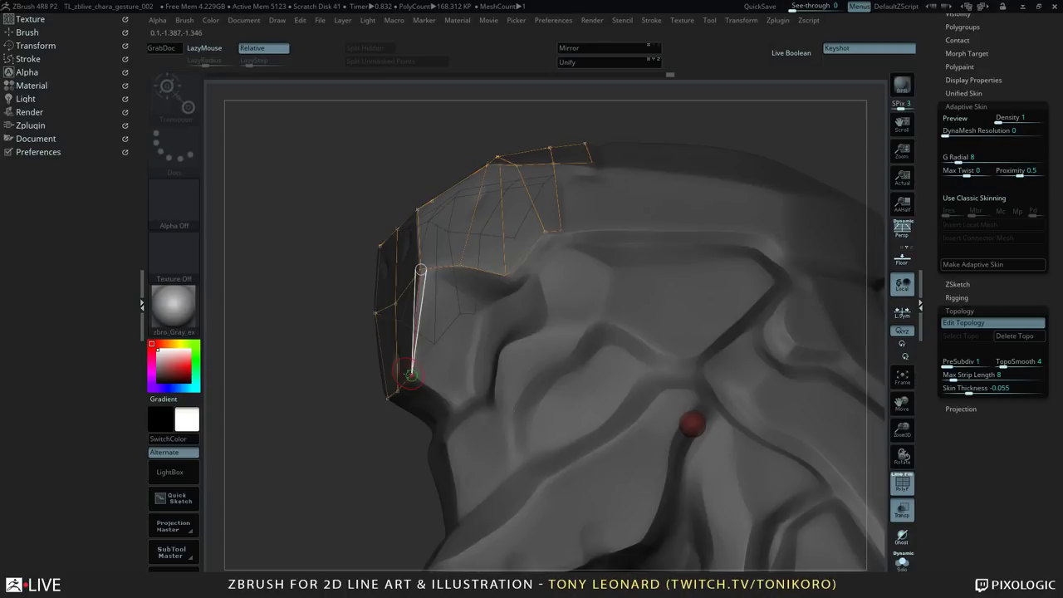
pyautogui.hotkey('alt', 'Tab')
pyautogui.moveTo(327, 227); pyautogui.dragTo(446, 274)
pyautogui.moveTo(790, 169); pyautogui.dragTo(784, 212)
pyautogui.moveTo(775, 175)
pyautogui.mouseDown()
pyautogui.moveTo(802, 285)
pyautogui.moveTo(775, 368)
pyautogui.moveTo(775, 349)
pyautogui.moveTo(781, 330)
pyautogui.moveTo(787, 369)
pyautogui.moveTo(405, 274)
pyautogui.mouseUp()
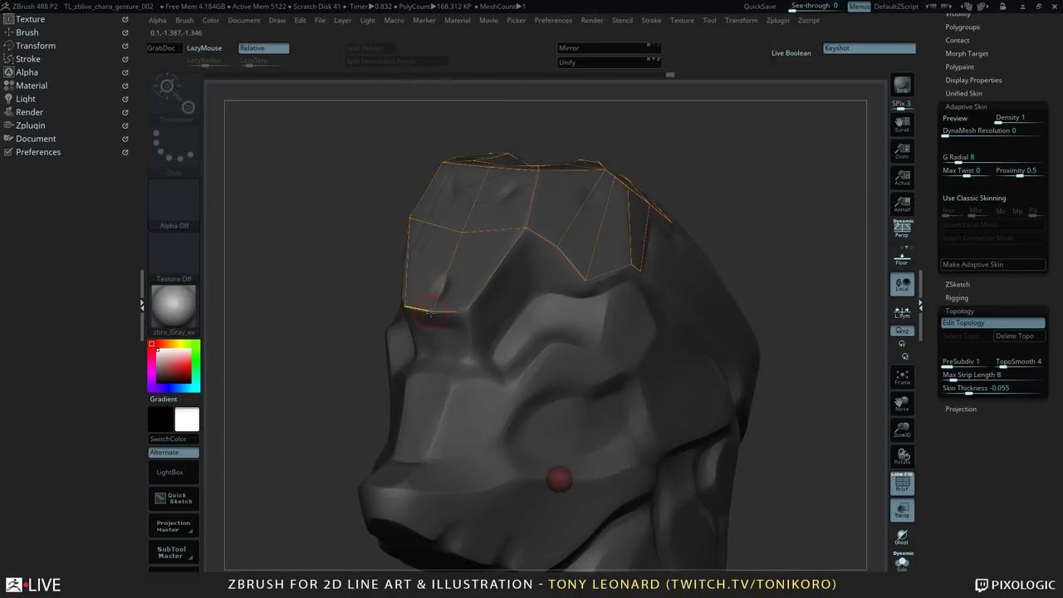
# - Activate the Mech-Gesture-Decimated mesh and return to the ZSphere1_1 subtool
pyautogui.keyDown('alt'); pyautogui.click(432, 314); pyautogui.keyUp('alt')
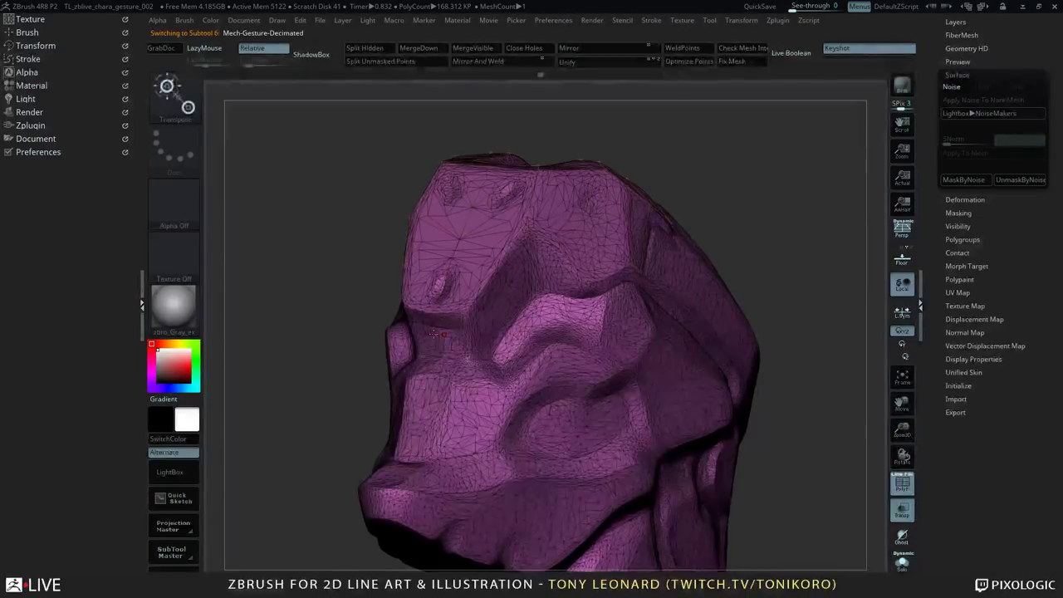
pyautogui.moveTo(812, 244); pyautogui.dragTo(904, 152)
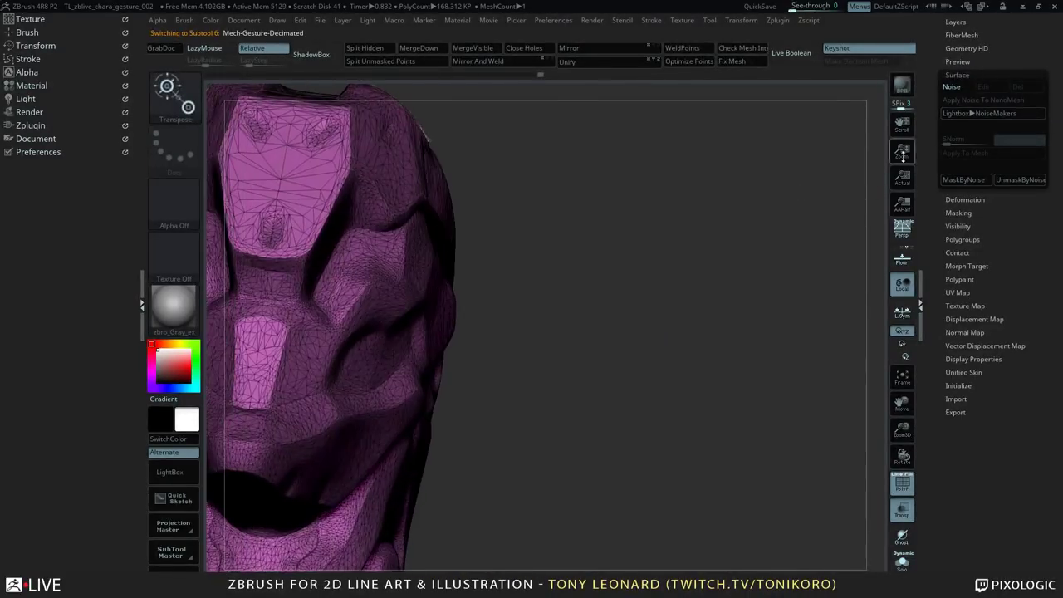
pyautogui.click(975, 239)
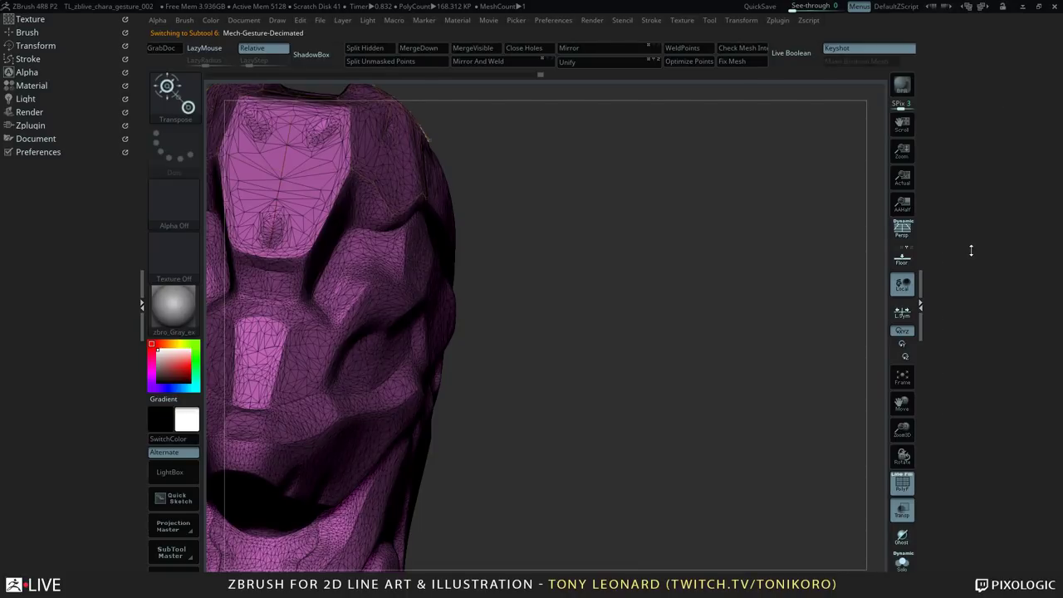
pyautogui.moveTo(972, 258); pyautogui.dragTo(956, 396)
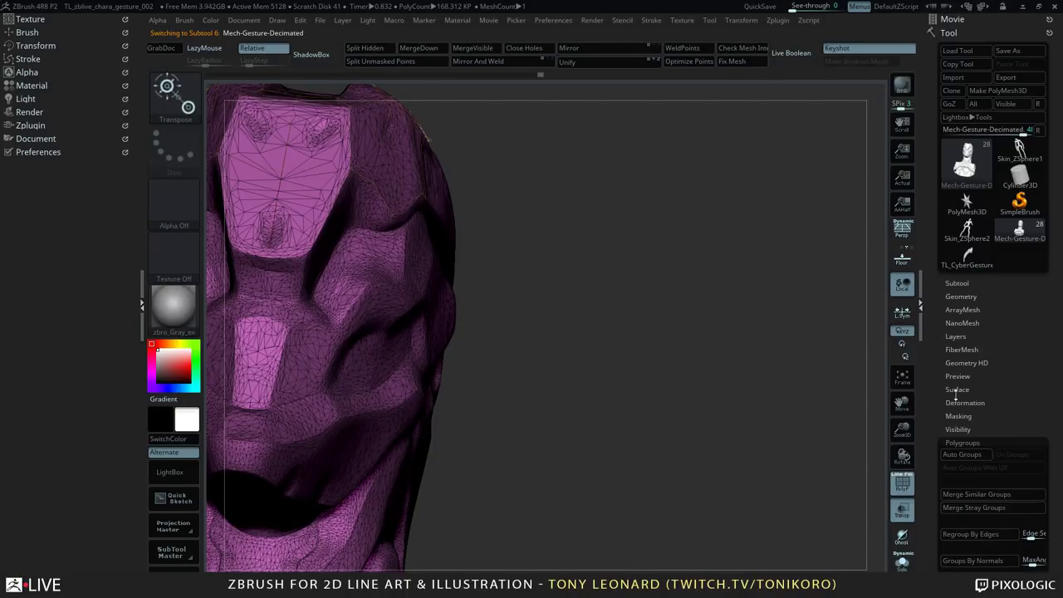
pyautogui.click(957, 283)
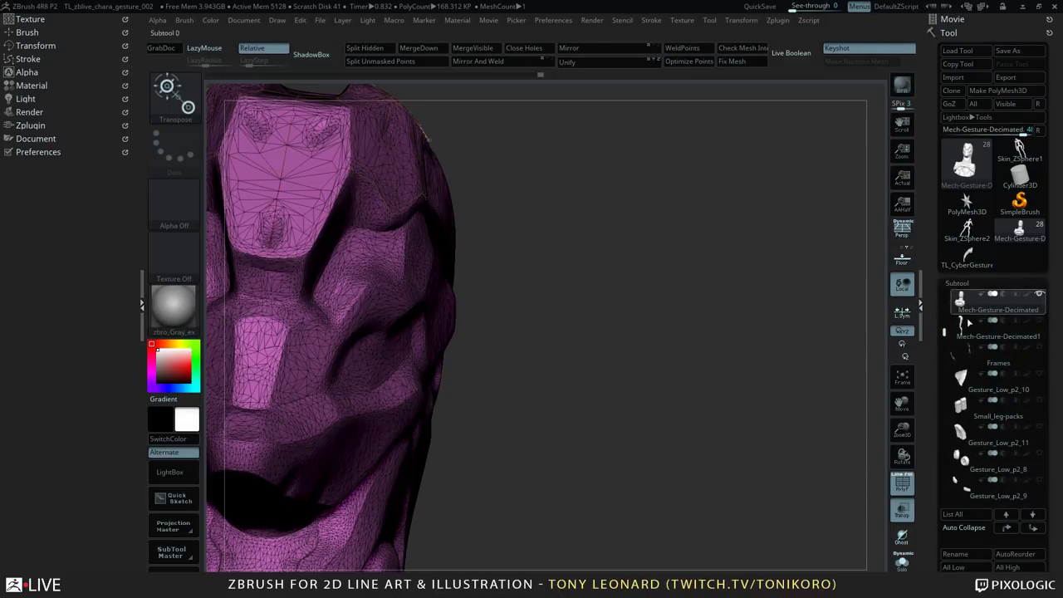
pyautogui.moveTo(942, 405); pyautogui.dragTo(944, 431)
pyautogui.click(968, 415)
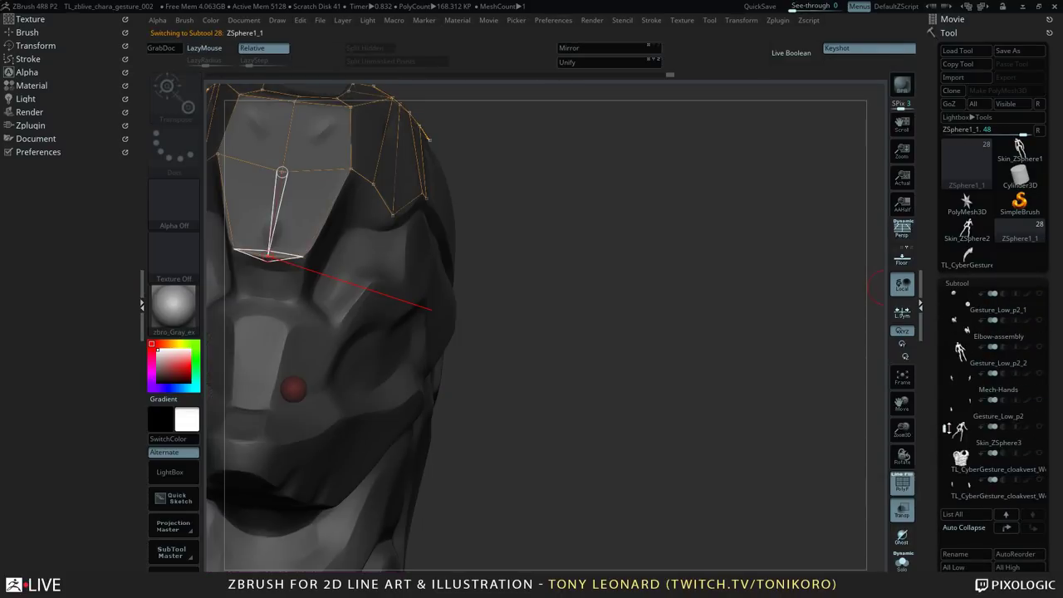
# - Examine the muzzle plate's lower edge and the recess beneath it from the front, below and three-quarter angles
pyautogui.keyDown('alt'); pyautogui.moveTo(573, 249); pyautogui.dragTo(677, 327); pyautogui.keyUp('alt')
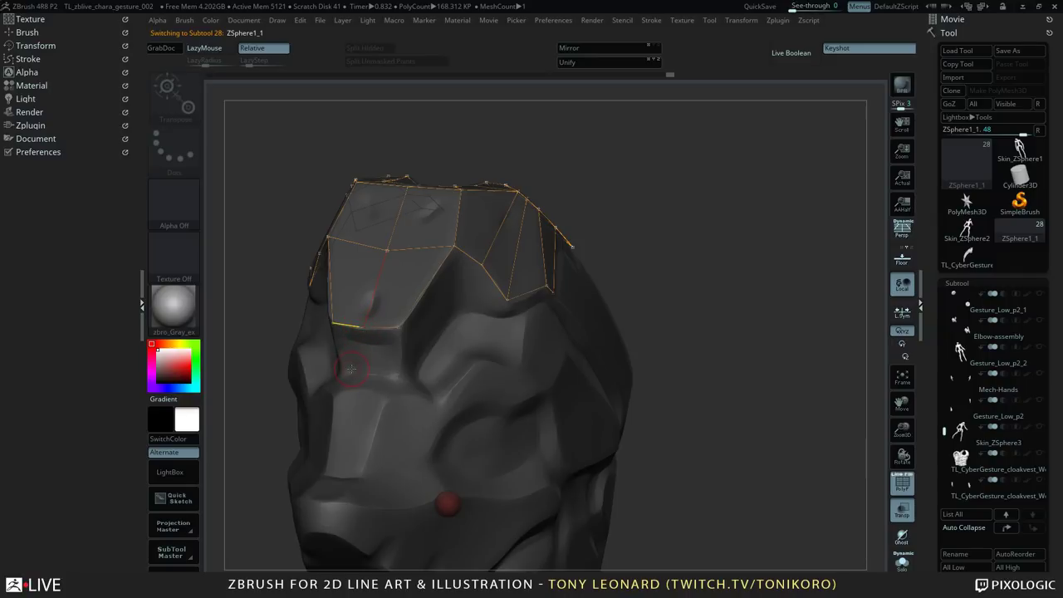
pyautogui.moveTo(617, 135); pyautogui.dragTo(639, 190)
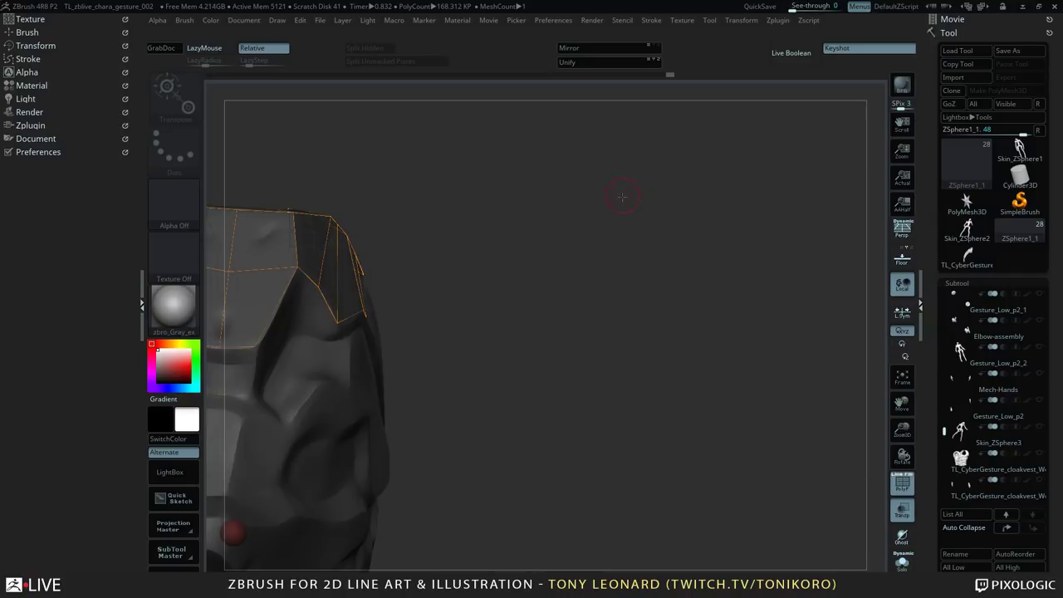
pyautogui.keyDown('alt'); pyautogui.moveTo(598, 249); pyautogui.dragTo(788, 247); pyautogui.keyUp('alt')
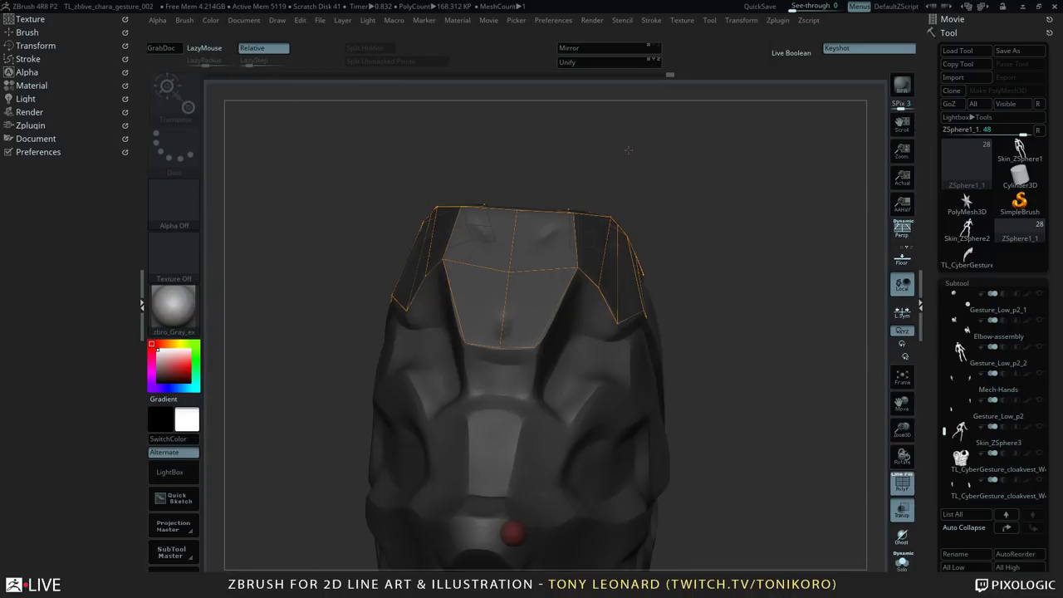
pyautogui.moveTo(628, 147); pyautogui.dragTo(774, 374)
pyautogui.moveTo(796, 223)
pyautogui.keyDown('alt'); pyautogui.mouseDown()
pyautogui.moveTo(783, 360)
pyautogui.moveTo(783, 266)
pyautogui.moveTo(725, 274)
pyautogui.mouseUp(); pyautogui.keyUp('alt')
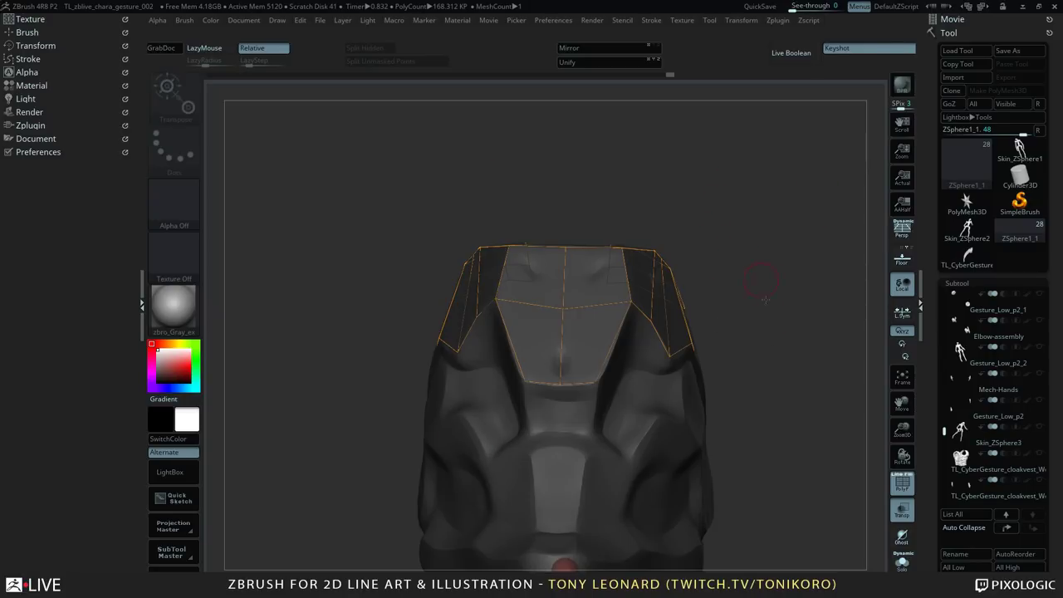
pyautogui.moveTo(769, 344); pyautogui.dragTo(741, 278)
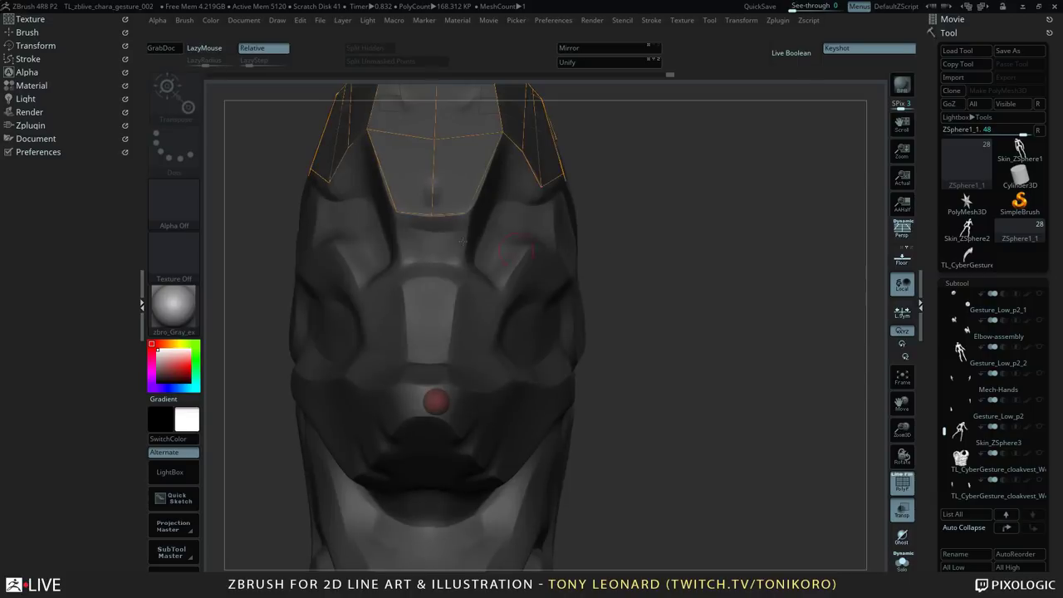
pyautogui.moveTo(618, 183); pyautogui.dragTo(764, 258)
pyautogui.moveTo(780, 113); pyautogui.dragTo(695, 155)
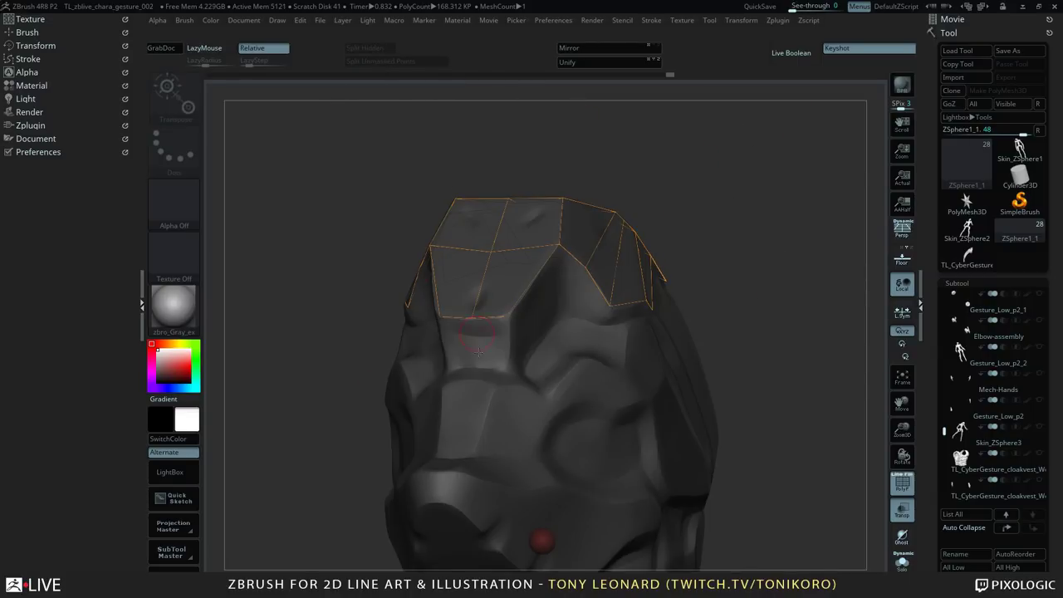
# - Add a mirrored topology quad below the muzzle plate, running from its lower edge's centre and corner points down into the recess
pyautogui.press('q')
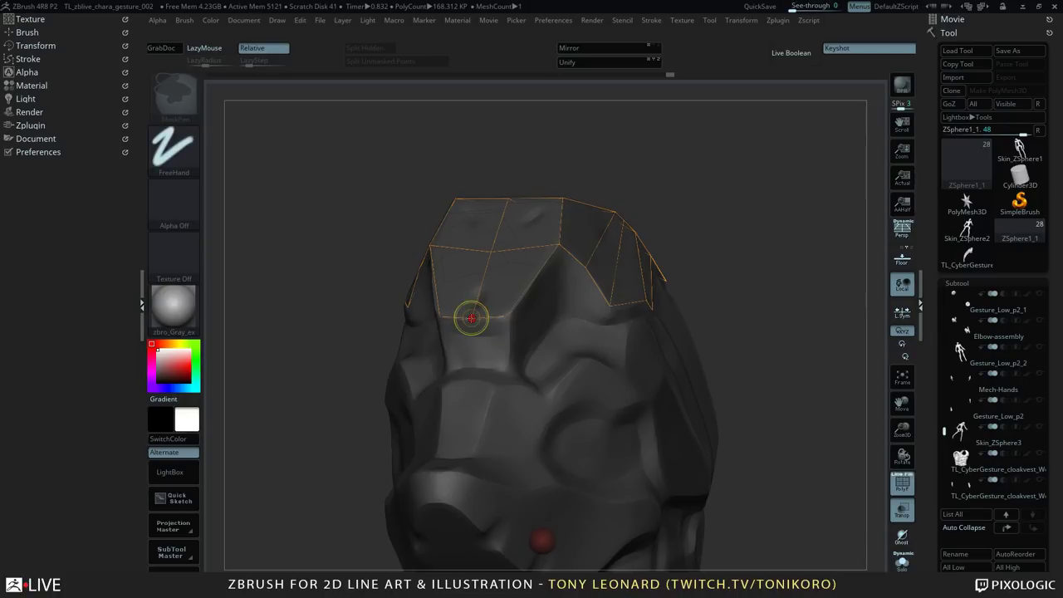
pyautogui.press('w')
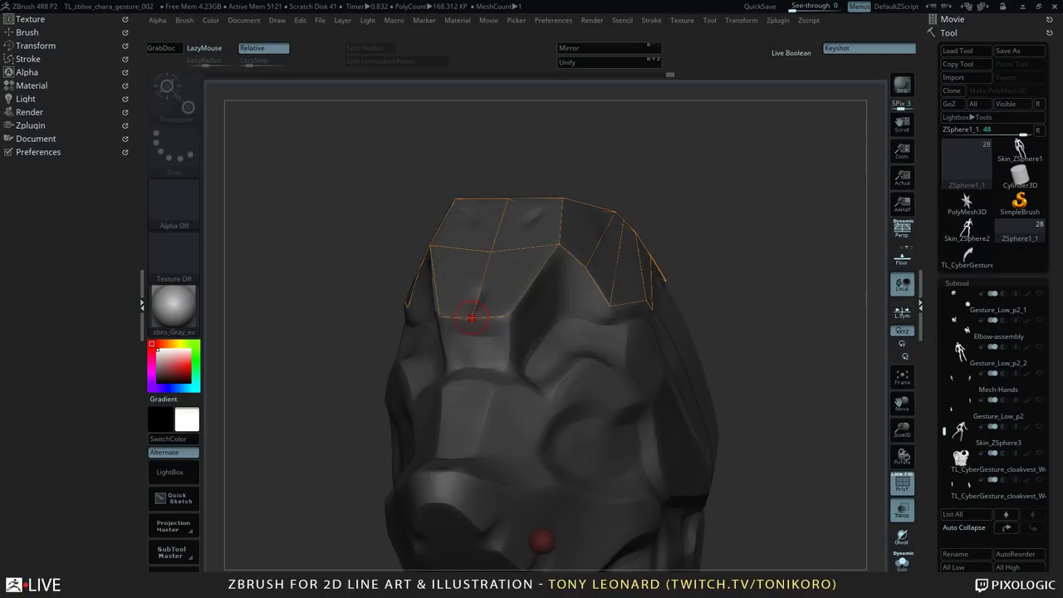
pyautogui.press('q')
pyautogui.click(472, 319)
pyautogui.press('w')
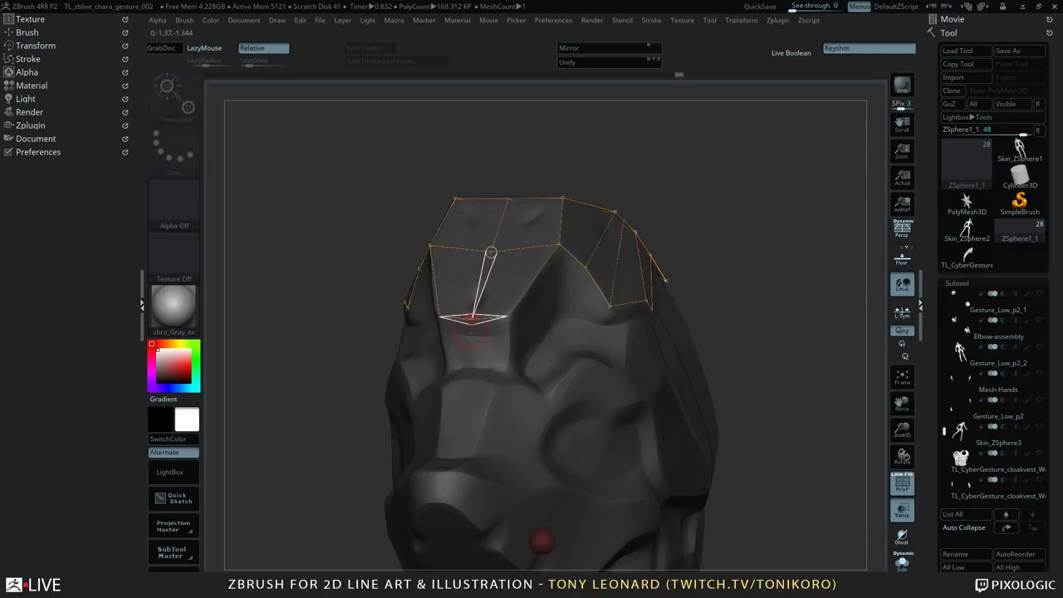
pyautogui.moveTo(473, 366); pyautogui.dragTo(477, 378, button='right')
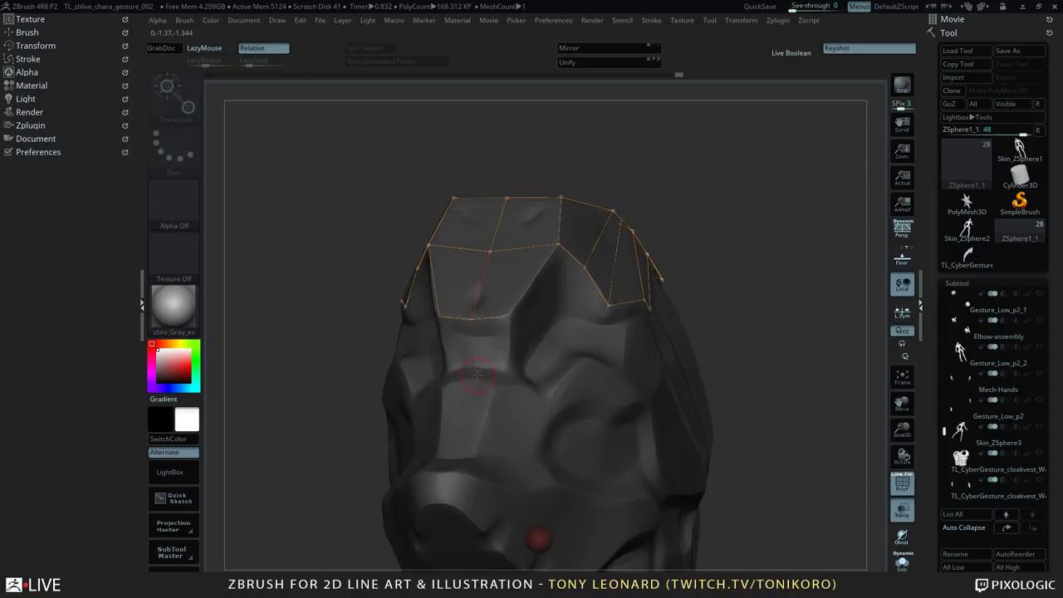
pyautogui.press('q')
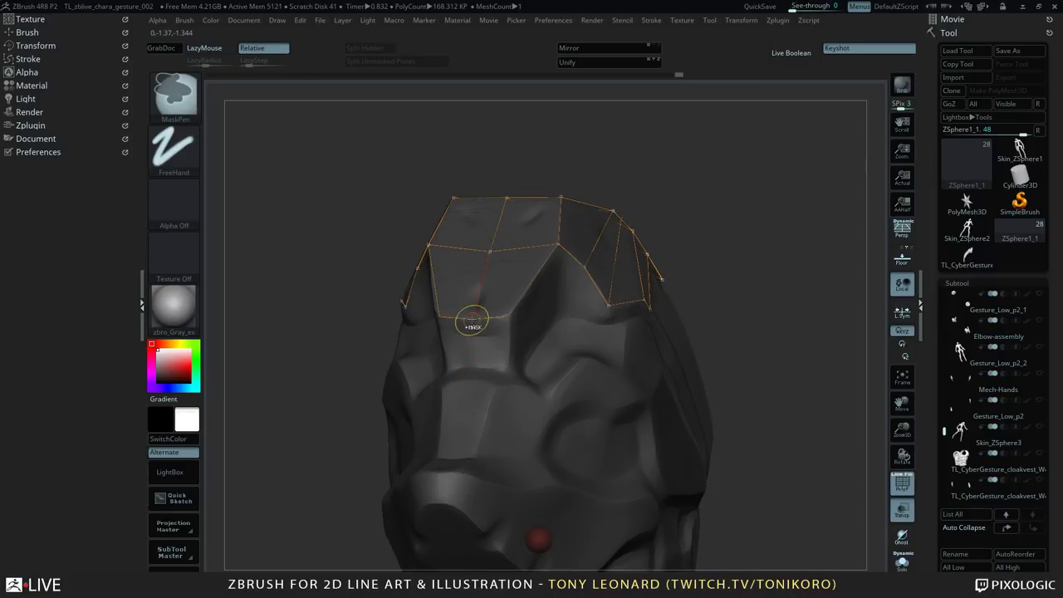
pyautogui.keyDown('ctrl'); pyautogui.click(472, 319); pyautogui.keyUp('ctrl')
pyautogui.click(473, 365)
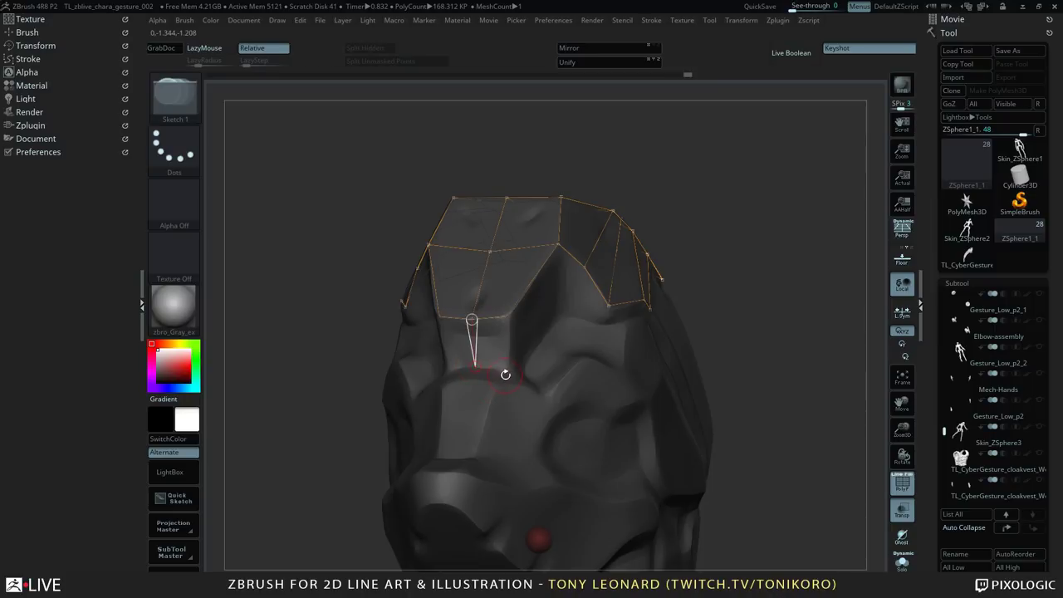
pyautogui.click(505, 369)
pyautogui.click(505, 316)
# - Add a side quad wrapping outward from the new lower quad, joining it to a new point on the muzzle plate's slanted side edge
pyautogui.moveTo(773, 278); pyautogui.dragTo(754, 325)
pyautogui.keyDown('ctrl'); pyautogui.click(514, 370); pyautogui.keyUp('ctrl')
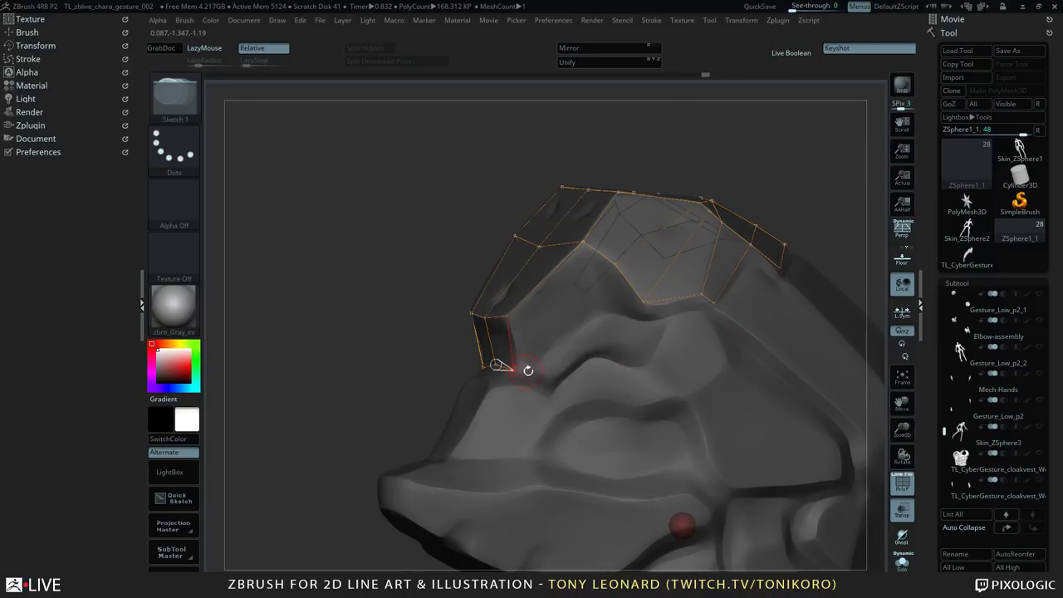
pyautogui.moveTo(357, 302); pyautogui.dragTo(432, 308, button='right')
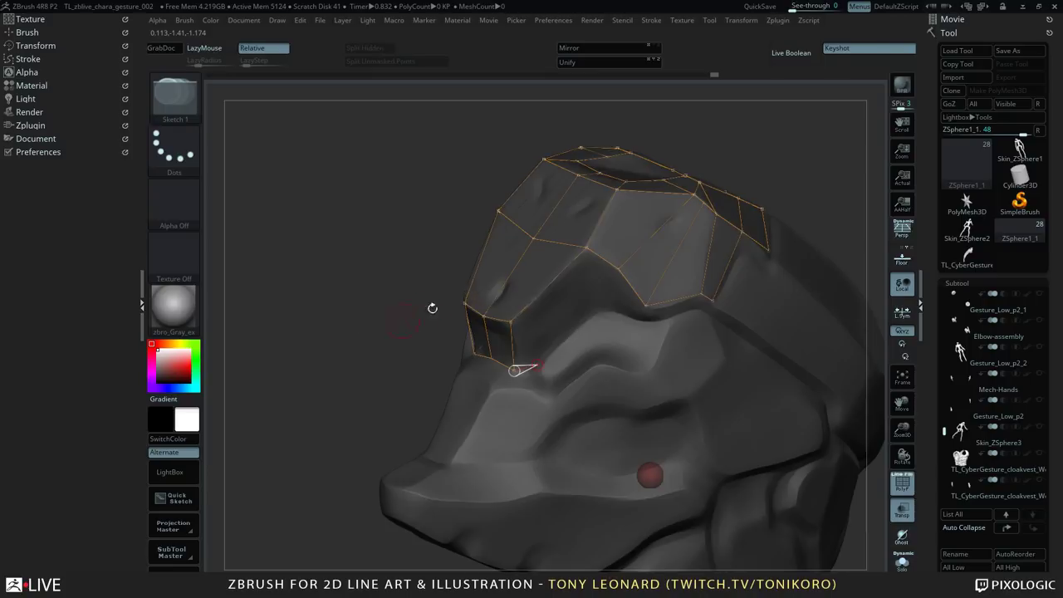
pyautogui.click(529, 302)
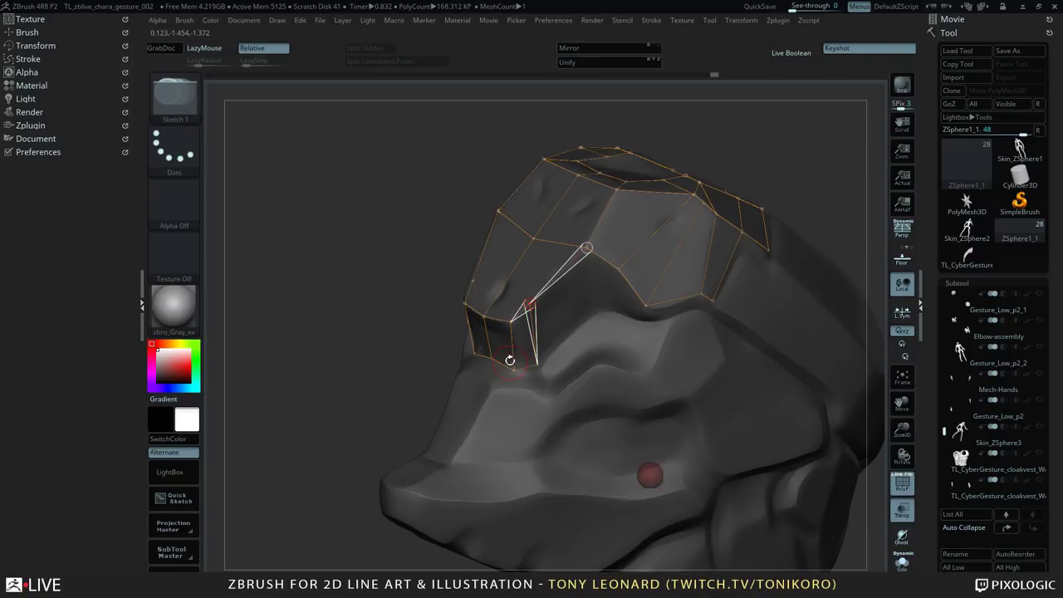
pyautogui.click(508, 278)
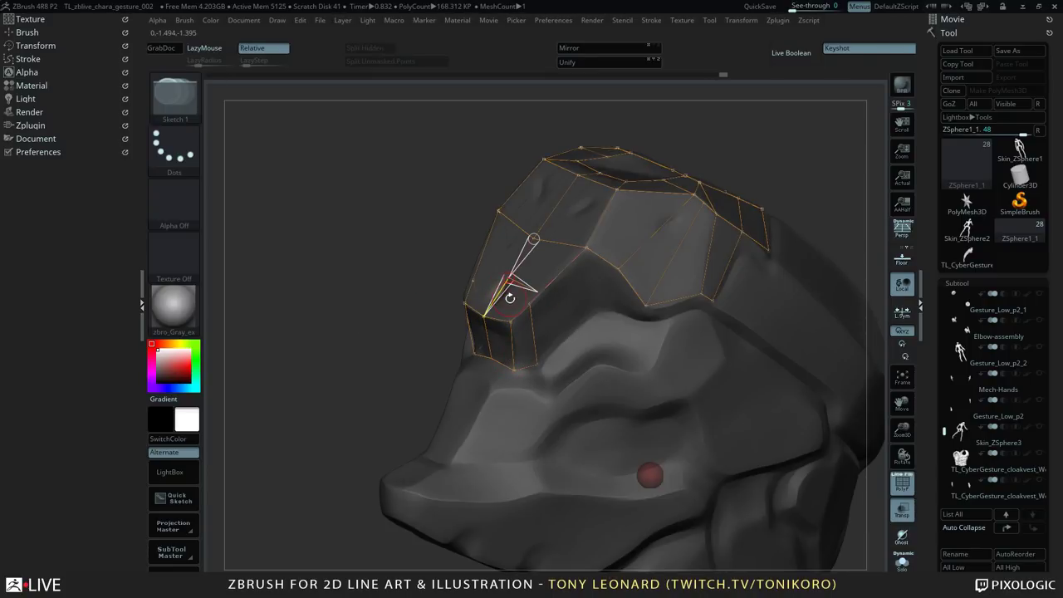
pyautogui.moveTo(351, 294); pyautogui.dragTo(551, 321, button='right')
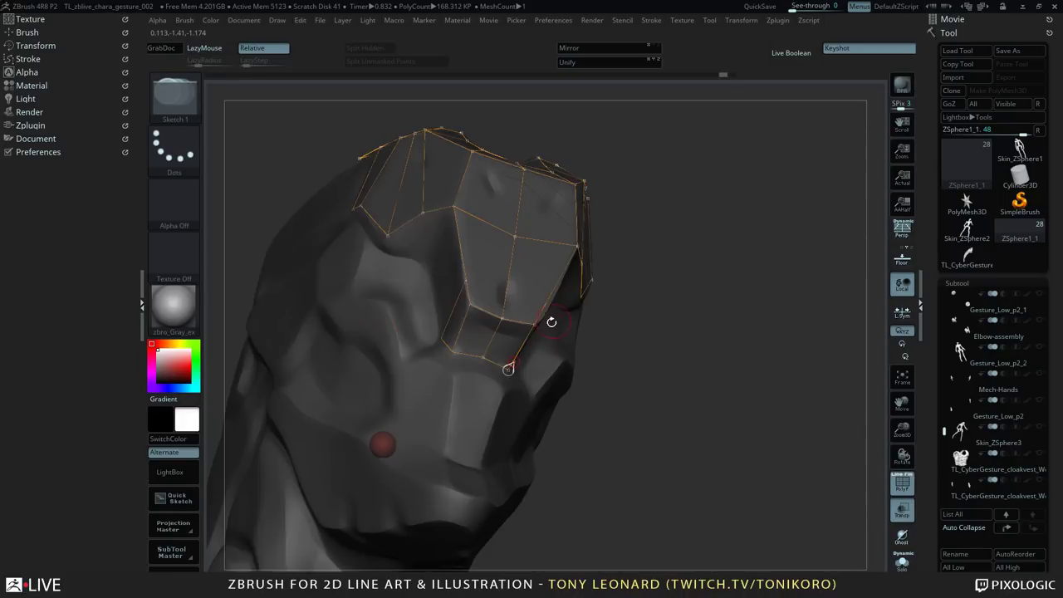
pyautogui.keyDown('ctrl'); pyautogui.click(506, 301); pyautogui.keyUp('ctrl')
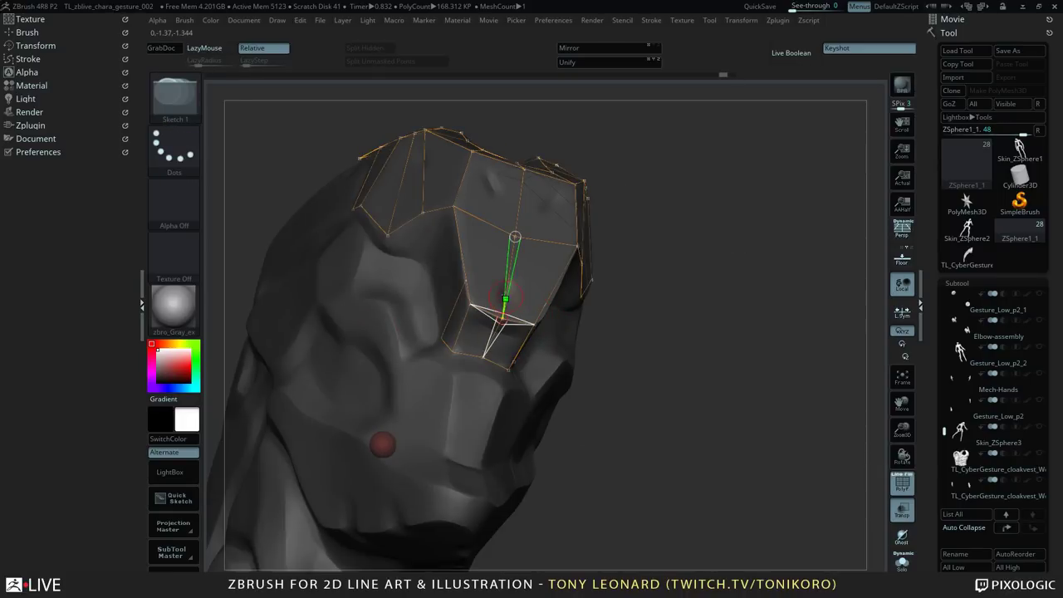
pyautogui.moveTo(504, 296); pyautogui.dragTo(504, 313)
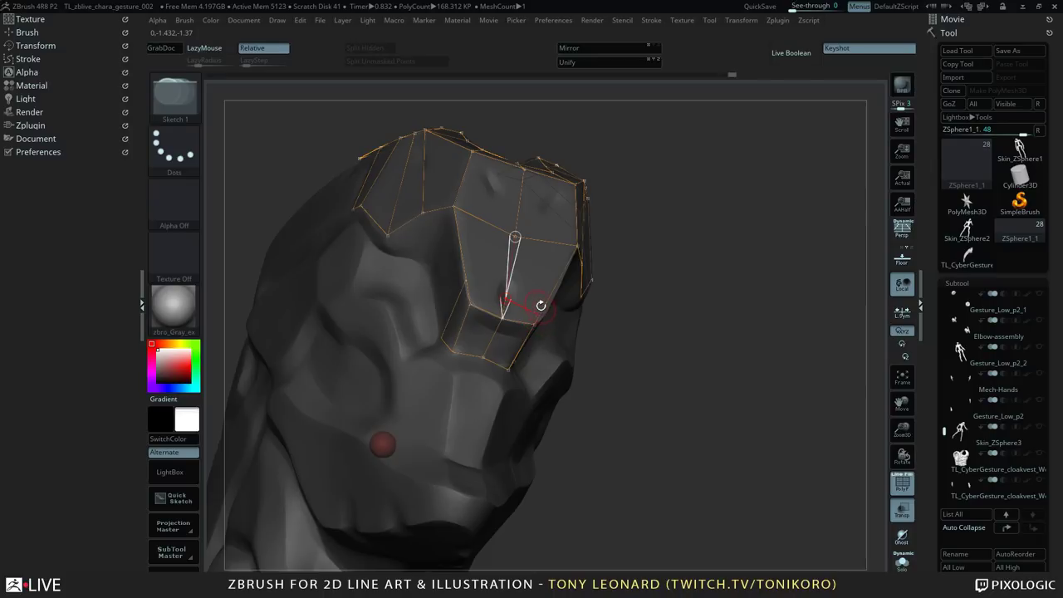
pyautogui.click(747, 335)
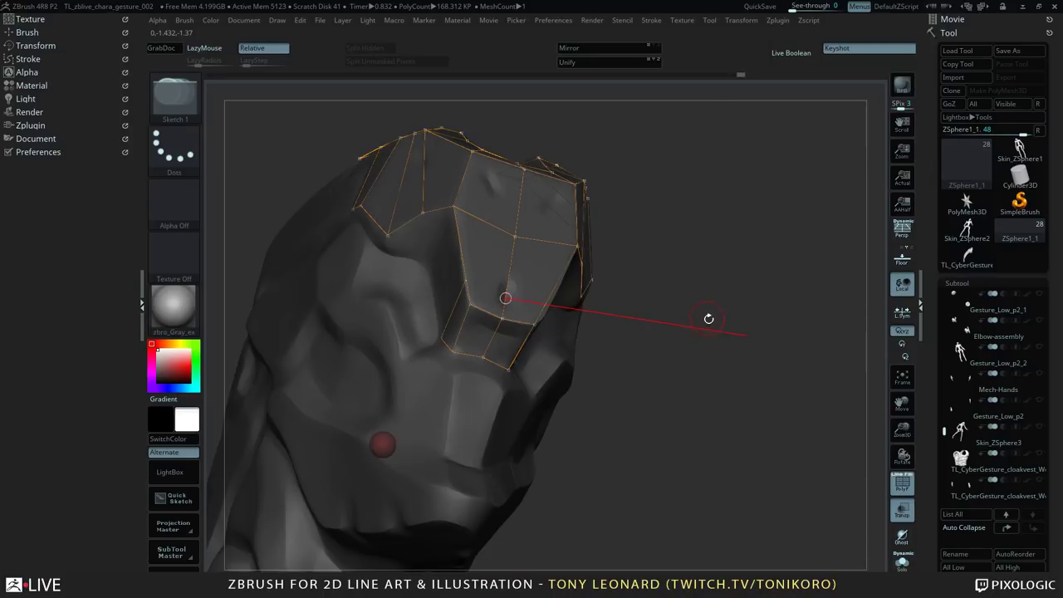
pyautogui.hotkey('ctrl', 'z')
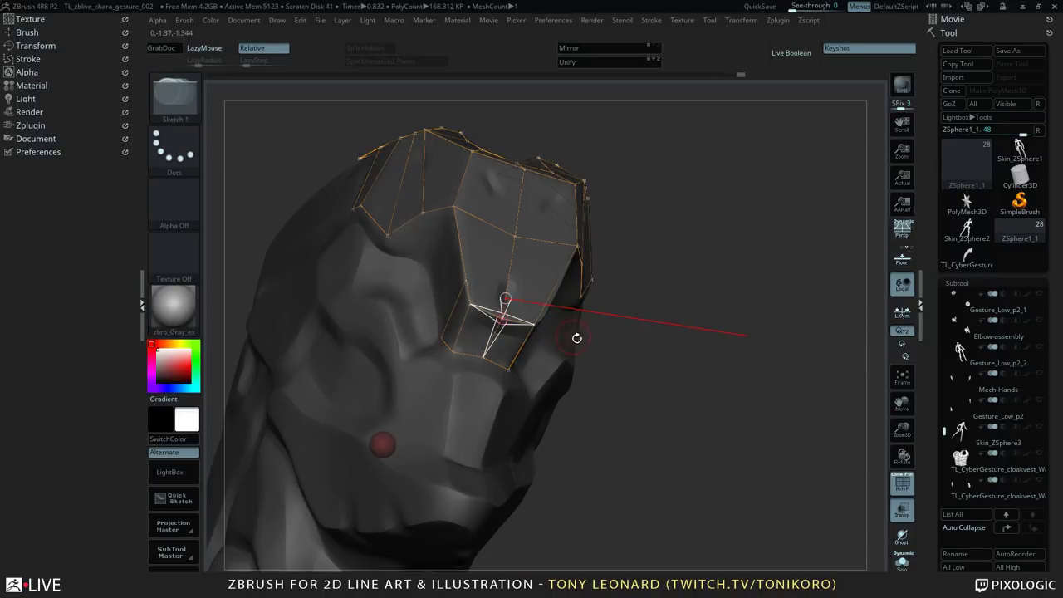
pyautogui.moveTo(738, 343); pyautogui.dragTo(707, 339)
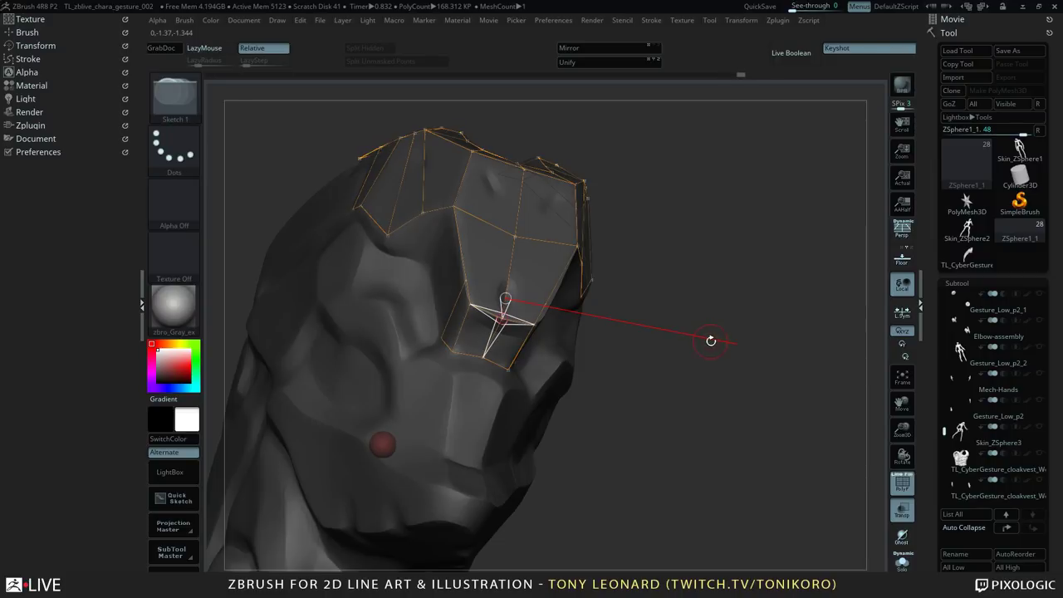
pyautogui.keyDown('ctrl'); pyautogui.click(731, 347); pyautogui.keyUp('ctrl')
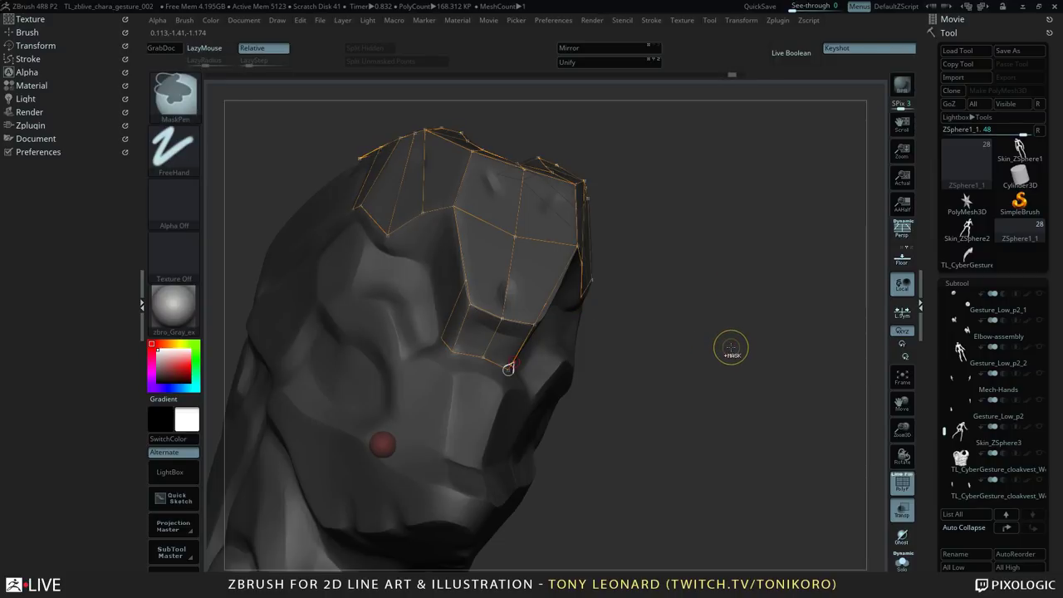
# - Rework the muzzle plate's centreline and add a cross row of edges linking the points on its two slanted side edges
pyautogui.moveTo(750, 372); pyautogui.dragTo(729, 196)
pyautogui.moveTo(398, 257)
pyautogui.mouseDown()
pyautogui.moveTo(390, 268)
pyautogui.moveTo(419, 345)
pyautogui.moveTo(387, 310)
pyautogui.moveTo(493, 272)
pyautogui.mouseUp()
pyautogui.moveTo(772, 293); pyautogui.dragTo(753, 415)
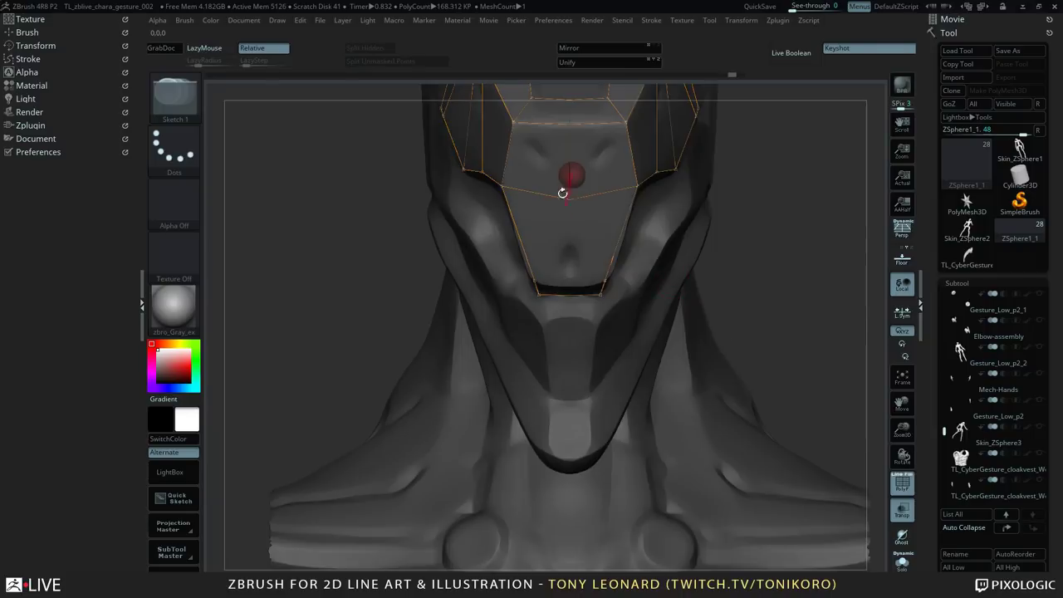
pyautogui.keyDown('ctrl'); pyautogui.click(569, 202); pyautogui.keyUp('ctrl')
pyautogui.moveTo(794, 292)
pyautogui.mouseDown()
pyautogui.moveTo(775, 254)
pyautogui.moveTo(747, 291)
pyautogui.mouseUp()
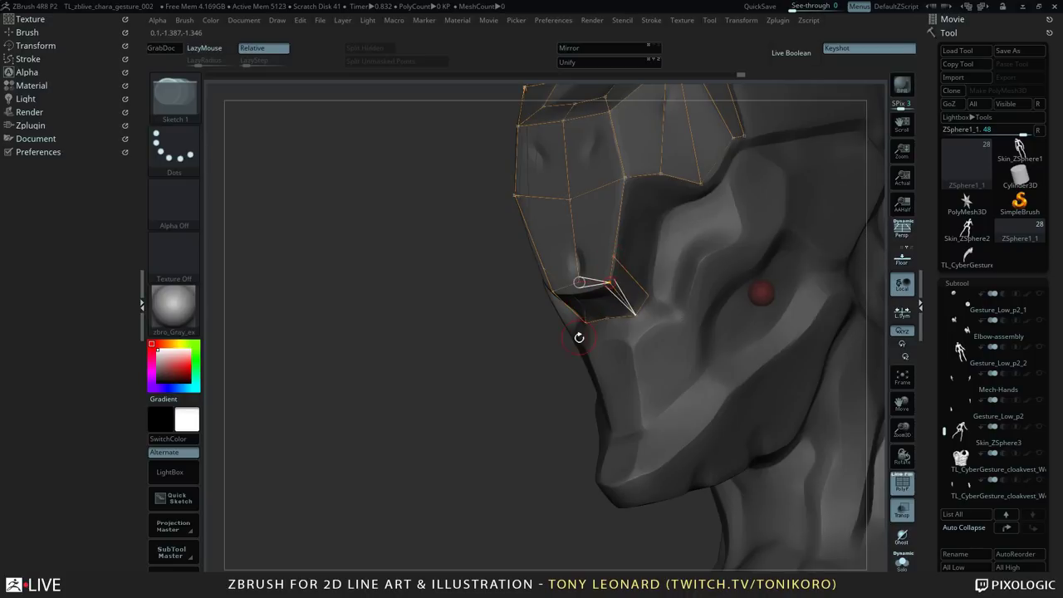
pyautogui.moveTo(558, 325)
pyautogui.mouseDown()
pyautogui.moveTo(444, 320)
pyautogui.moveTo(467, 343)
pyautogui.moveTo(556, 191)
pyautogui.mouseUp()
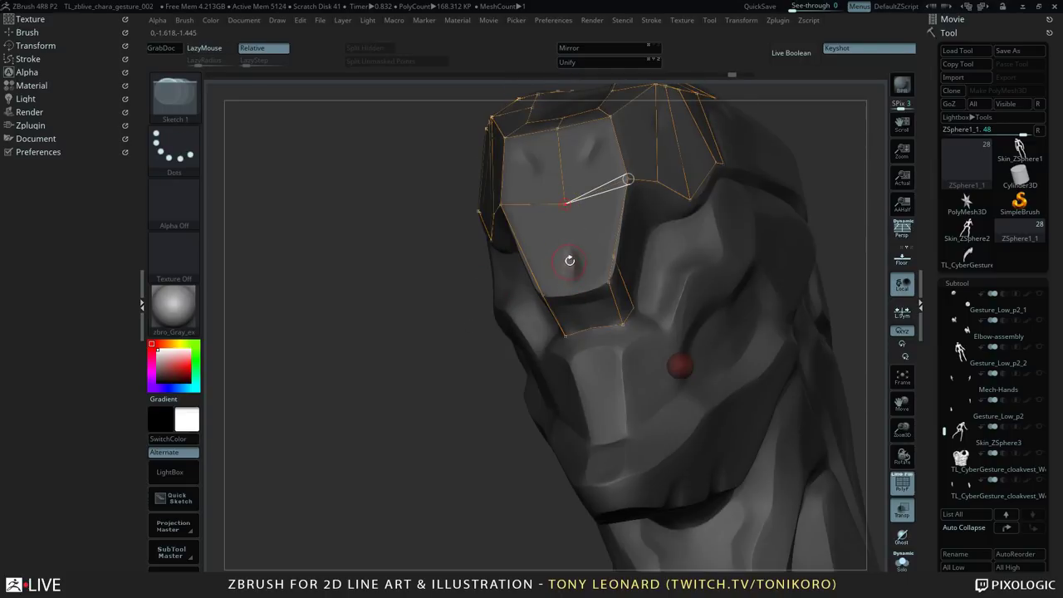
pyautogui.moveTo(452, 359); pyautogui.dragTo(578, 268)
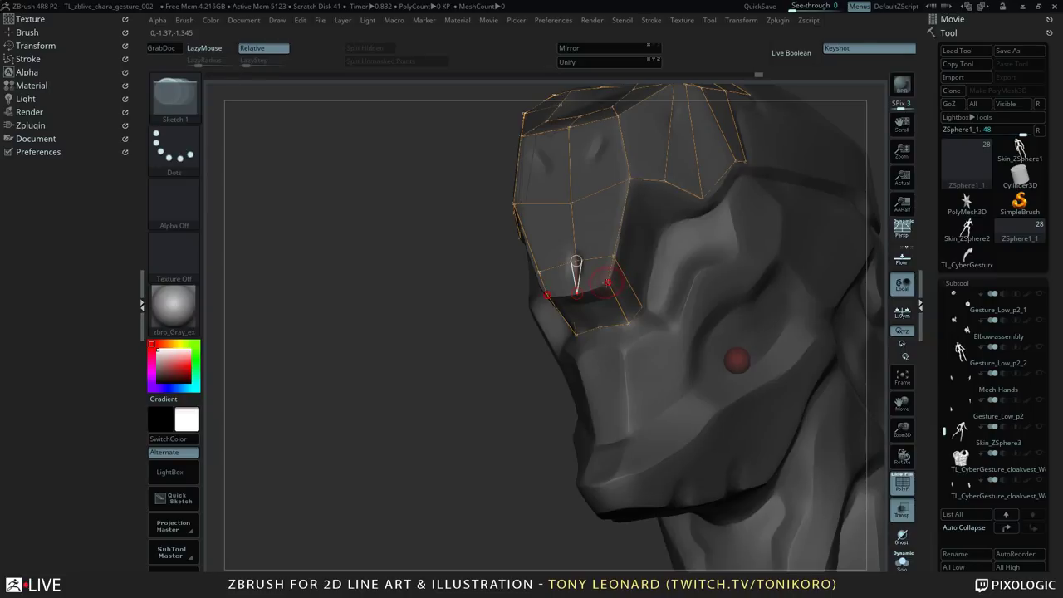
# - Extend the centreline from the muzzle plate's lower edge to the middle of the recess's bottom edge
pyautogui.moveTo(484, 382); pyautogui.dragTo(534, 332)
pyautogui.press('ctrl')
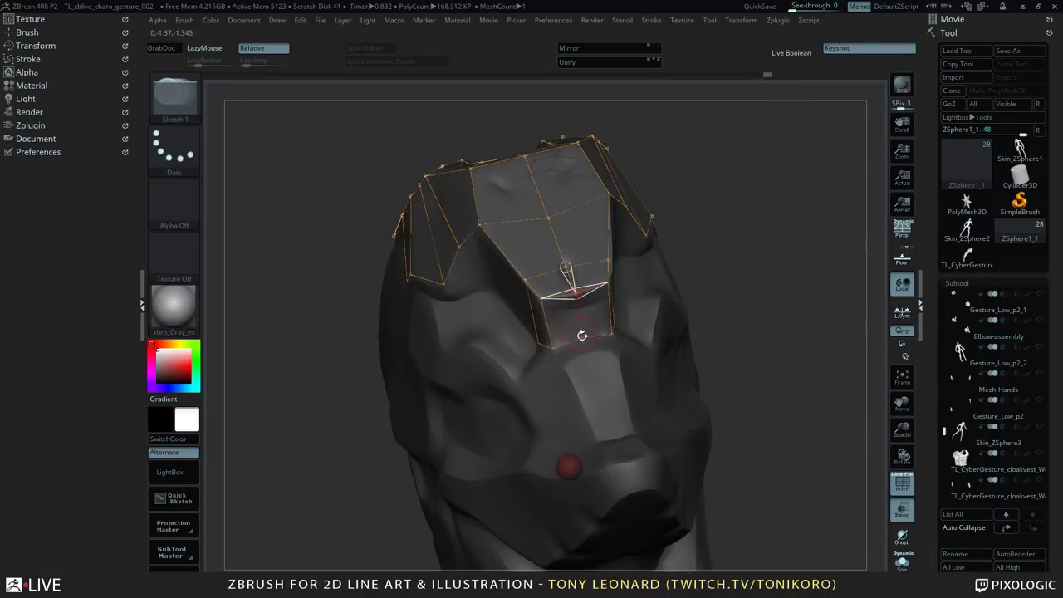
pyautogui.click(582, 338)
pyautogui.moveTo(806, 339); pyautogui.dragTo(750, 357)
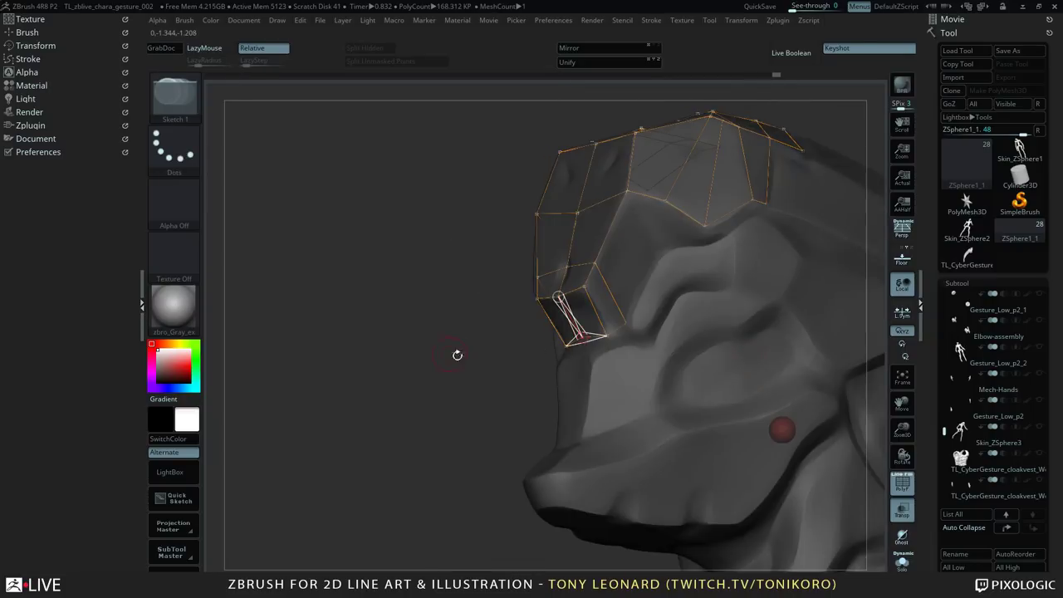
# - Add mirrored side quads beside the muzzle plate, linking its upper corner and outer recess corner to a new point joined to the cheek plate's lower corner
pyautogui.moveTo(444, 313); pyautogui.dragTo(433, 317)
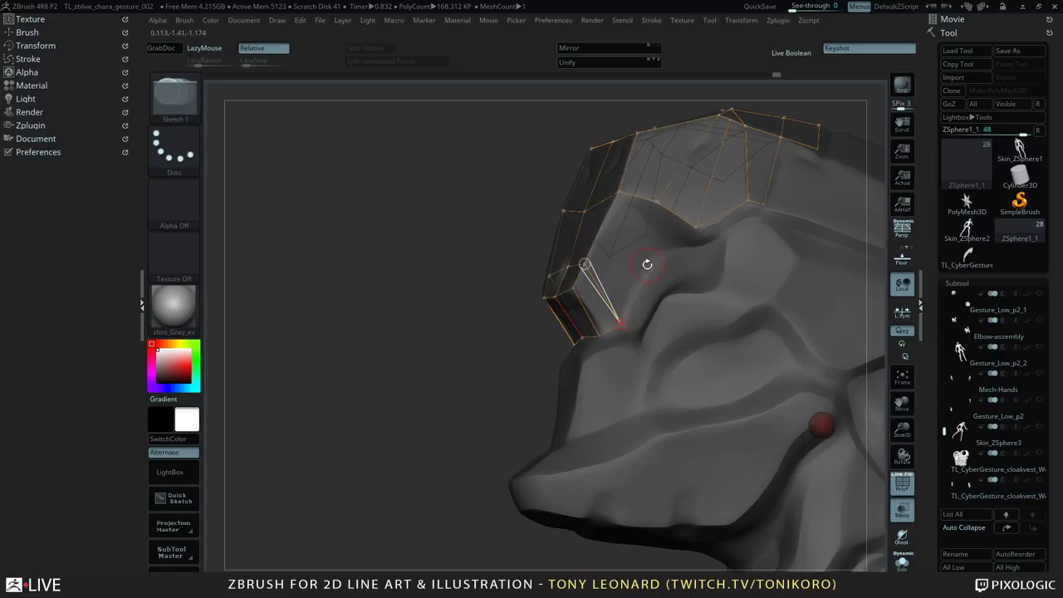
pyautogui.click(619, 194)
pyautogui.moveTo(453, 382); pyautogui.dragTo(515, 369)
pyautogui.keyDown('ctrl'); pyautogui.click(649, 251); pyautogui.keyUp('ctrl')
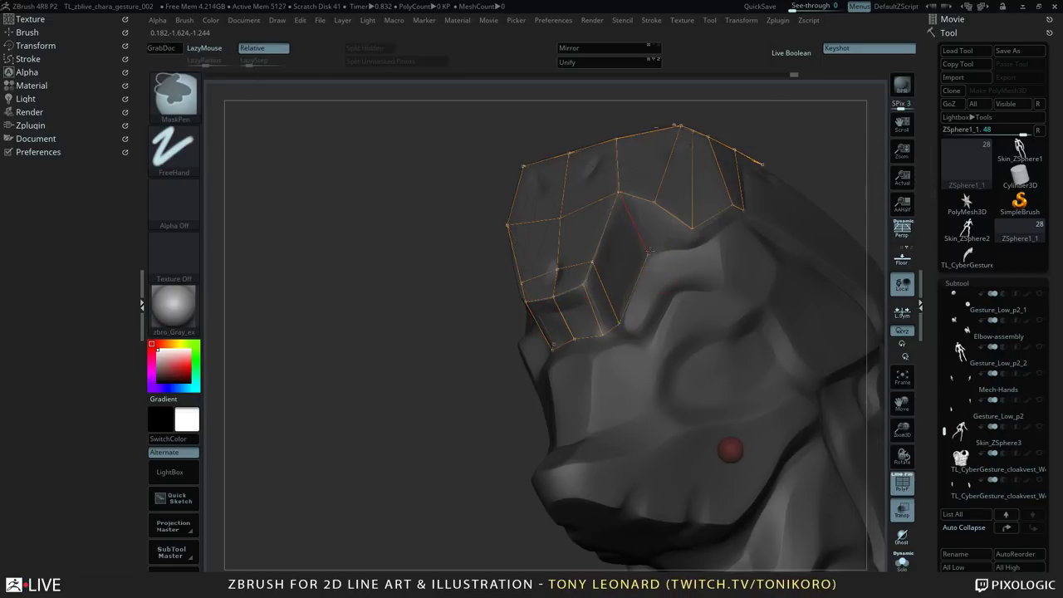
pyautogui.click(692, 229)
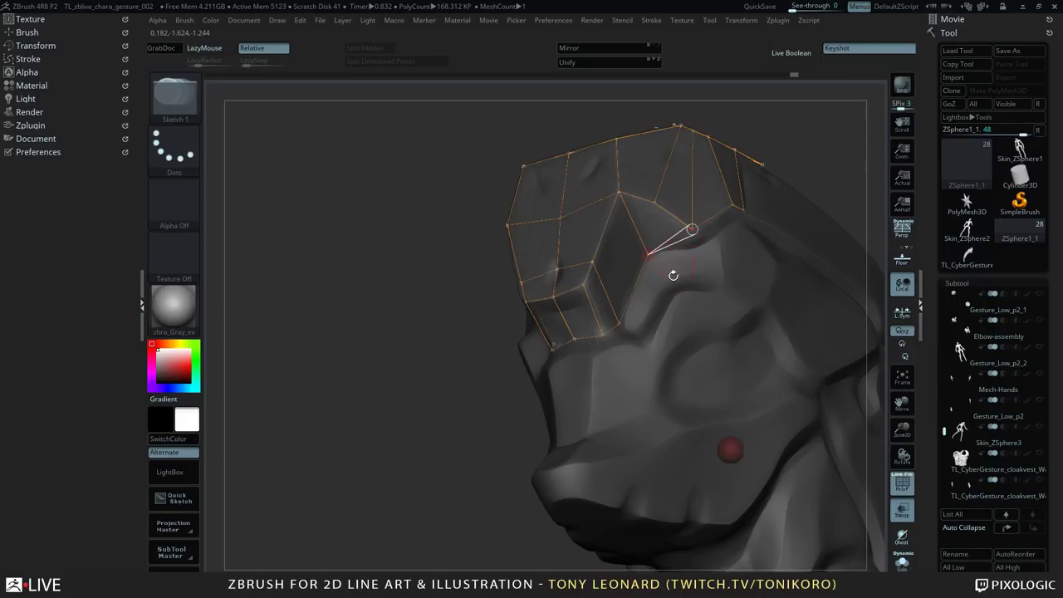
pyautogui.moveTo(673, 275); pyautogui.dragTo(397, 399)
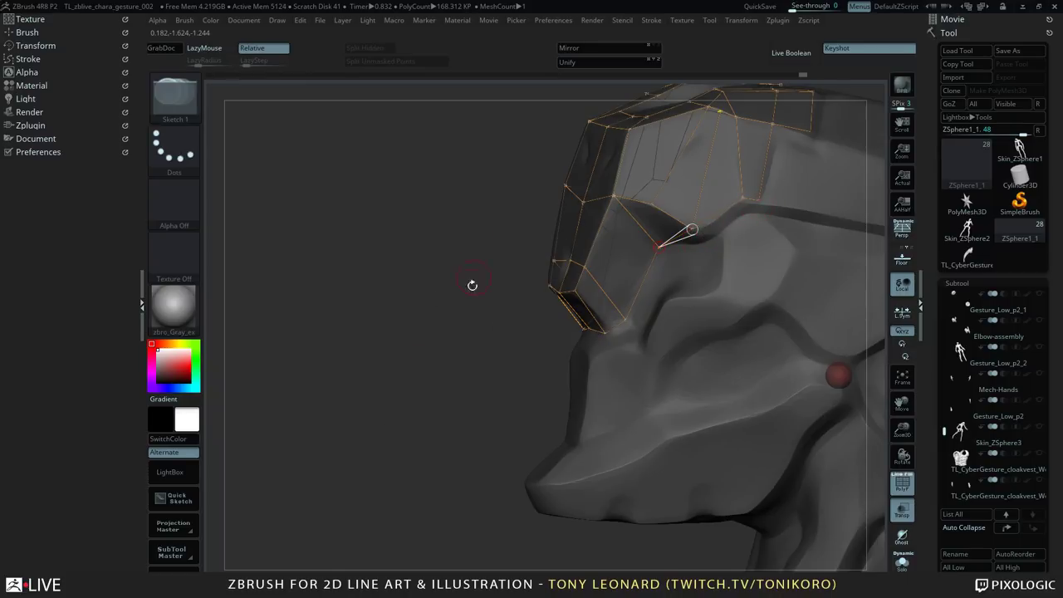
# - Fill the raised central strip between the two forehead grooves with mirrored quads, adding cross rows and a centreline
pyautogui.moveTo(472, 285); pyautogui.dragTo(745, 271)
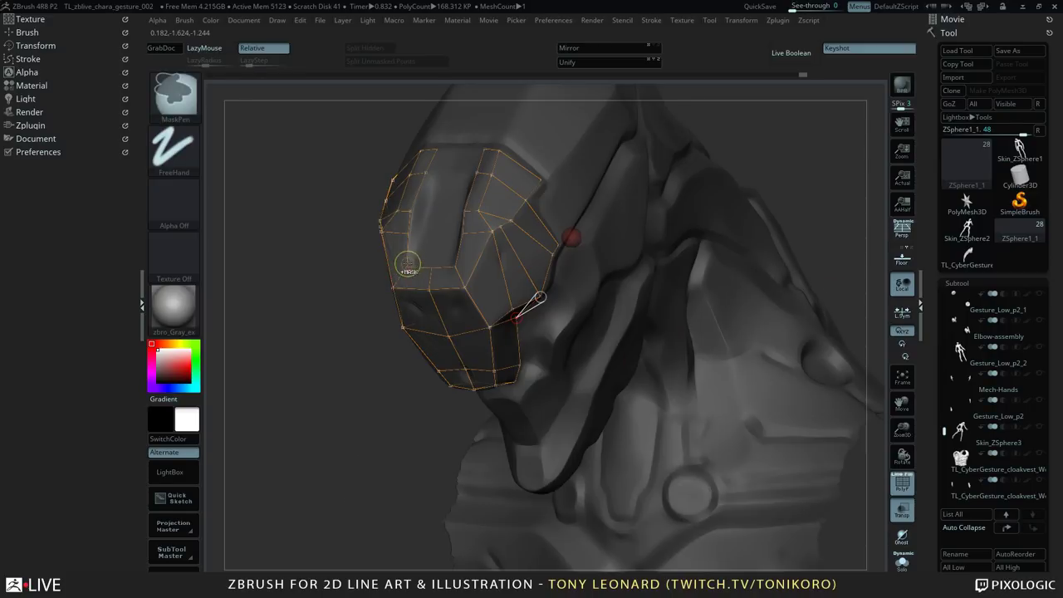
pyautogui.click(413, 213)
pyautogui.keyDown('ctrl'); pyautogui.click(426, 218); pyautogui.keyUp('ctrl')
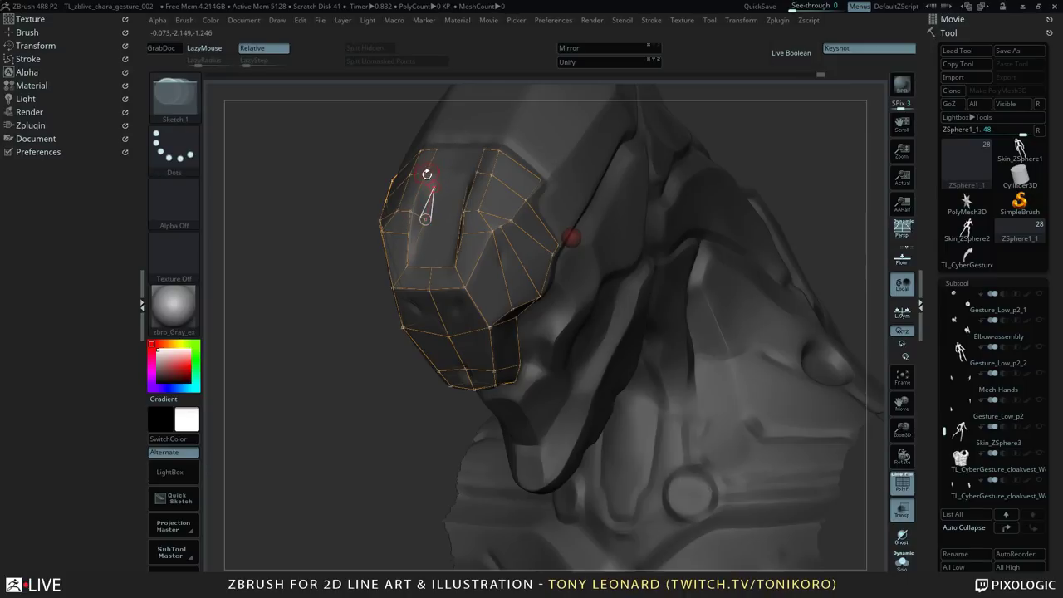
pyautogui.moveTo(428, 182); pyautogui.dragTo(458, 296, button='right')
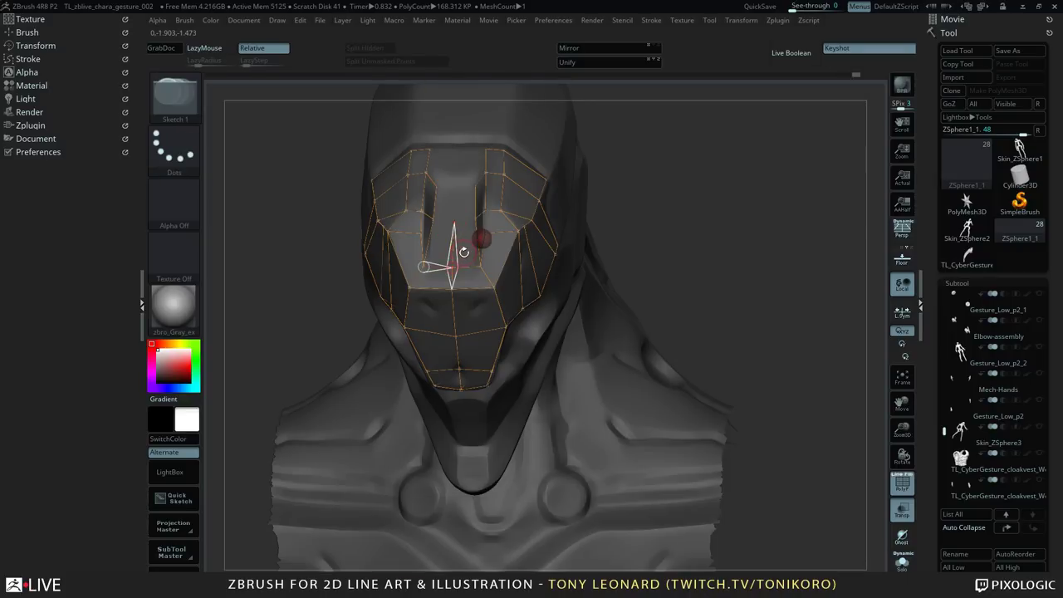
pyautogui.moveTo(664, 190); pyautogui.dragTo(705, 233)
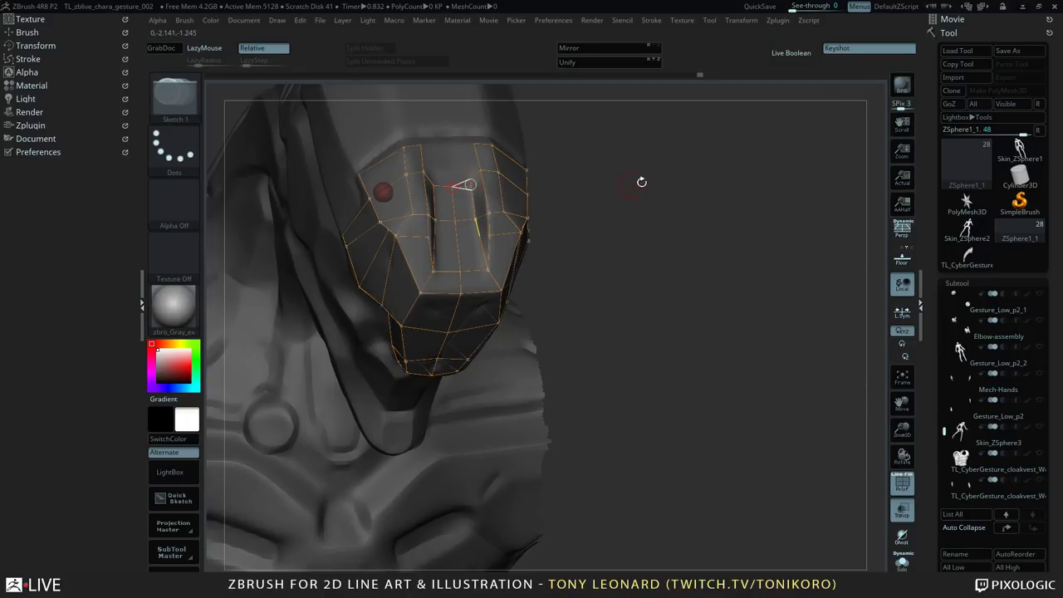
# - Continue the topology above the central forehead strip with two rows of quads, closing the gap up to the plates' top edge
pyautogui.moveTo(641, 180); pyautogui.dragTo(574, 224)
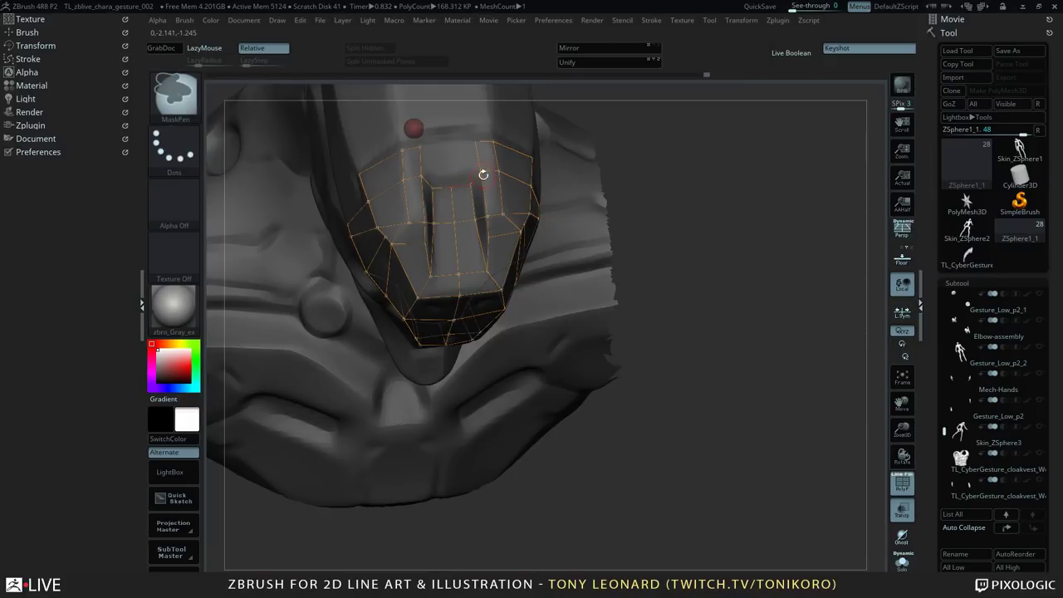
pyautogui.click(450, 172)
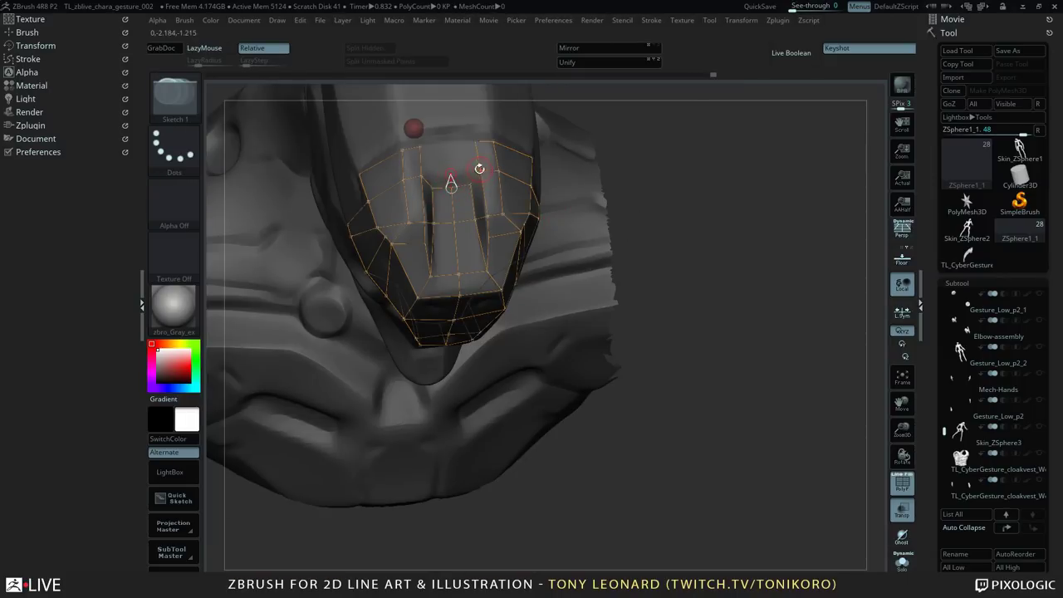
pyautogui.moveTo(719, 183); pyautogui.dragTo(709, 221)
pyautogui.keyDown('ctrl'); pyautogui.click(452, 173); pyautogui.keyUp('ctrl')
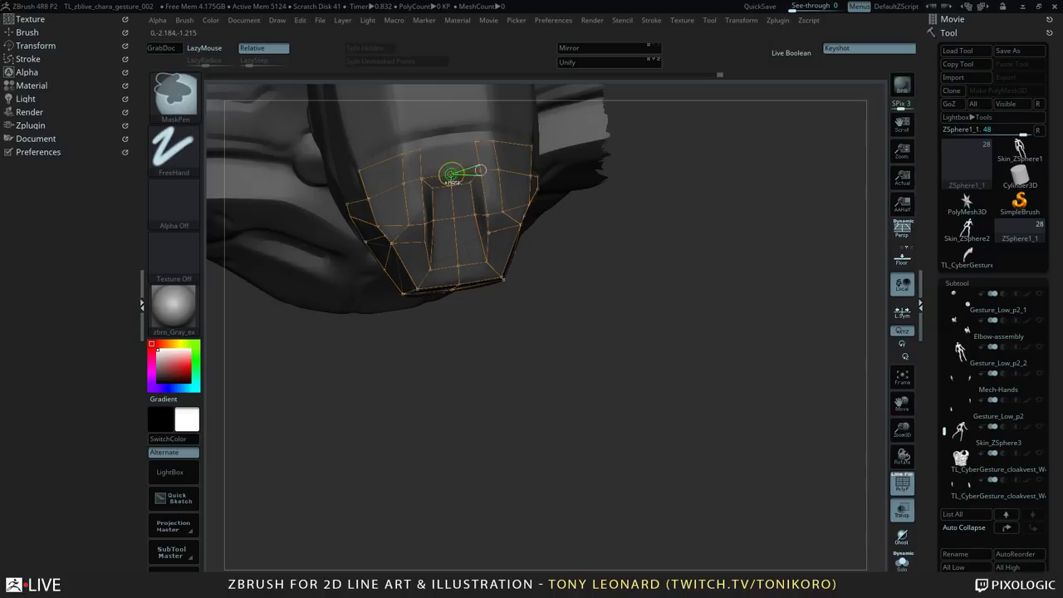
pyautogui.click(448, 146)
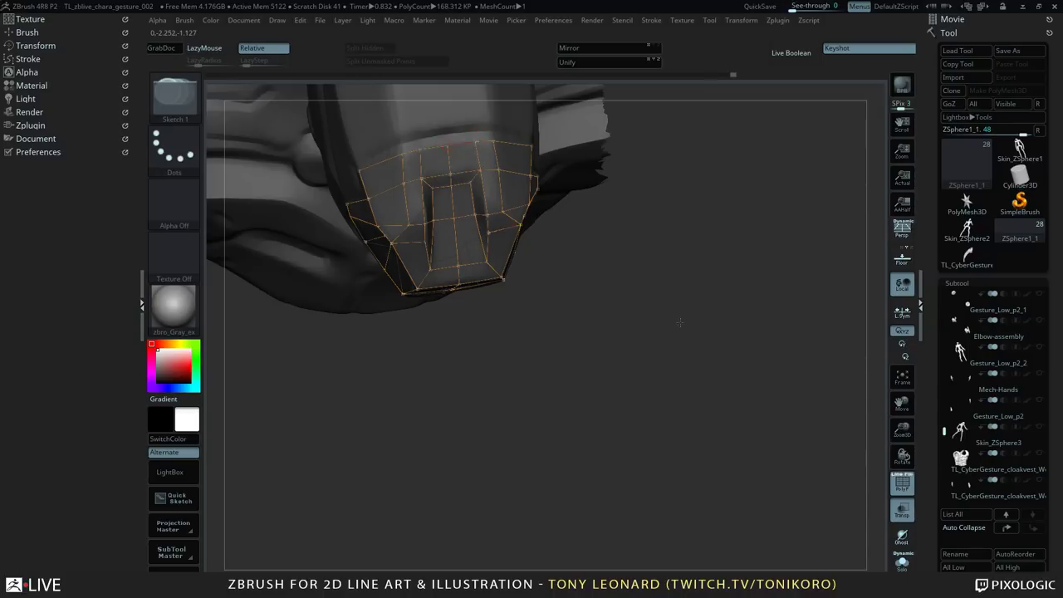
# - Preview the topology as a thickened skin and examine it on the helmet from the side and three-quarter views
pyautogui.moveTo(679, 322); pyautogui.dragTo(759, 276)
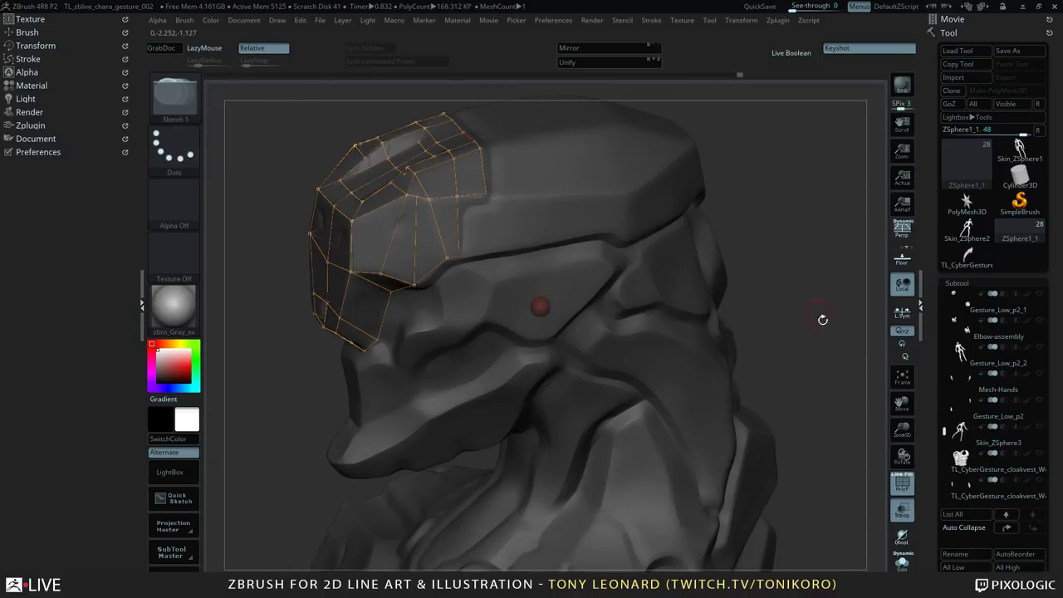
pyautogui.keyDown('alt'); pyautogui.moveTo(823, 319); pyautogui.dragTo(797, 258); pyautogui.keyUp('alt')
pyautogui.keyDown('alt'); pyautogui.moveTo(768, 419); pyautogui.dragTo(730, 523); pyautogui.keyUp('alt')
pyautogui.moveTo(751, 419); pyautogui.dragTo(768, 382)
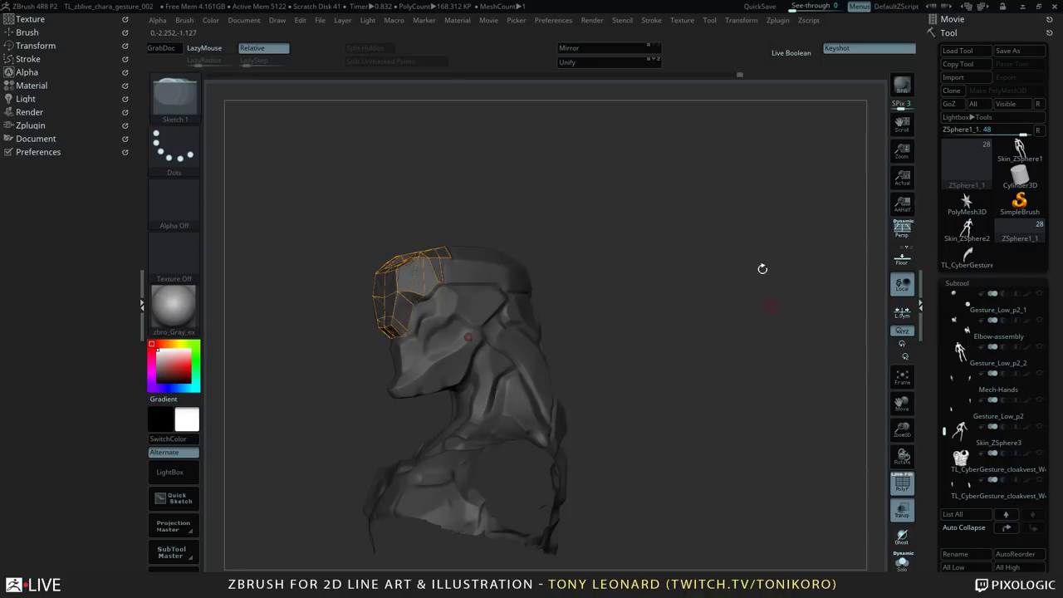
pyautogui.press('a')
pyautogui.moveTo(664, 355); pyautogui.dragTo(813, 391)
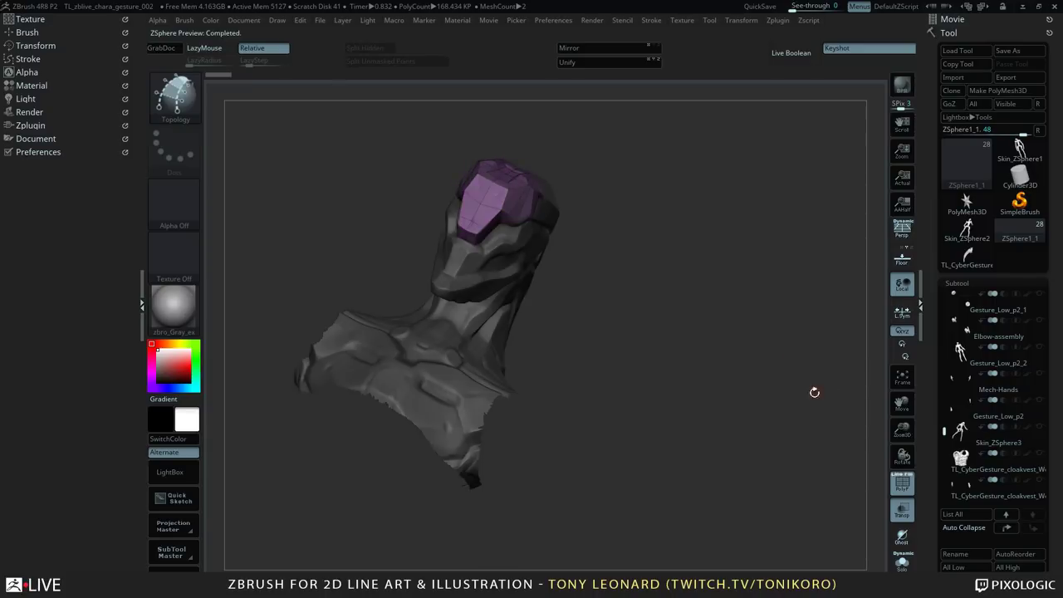
# - Generate an adaptive skin mesh from the ZSphere topology at density 1
pyautogui.moveTo(929, 560); pyautogui.dragTo(936, 349)
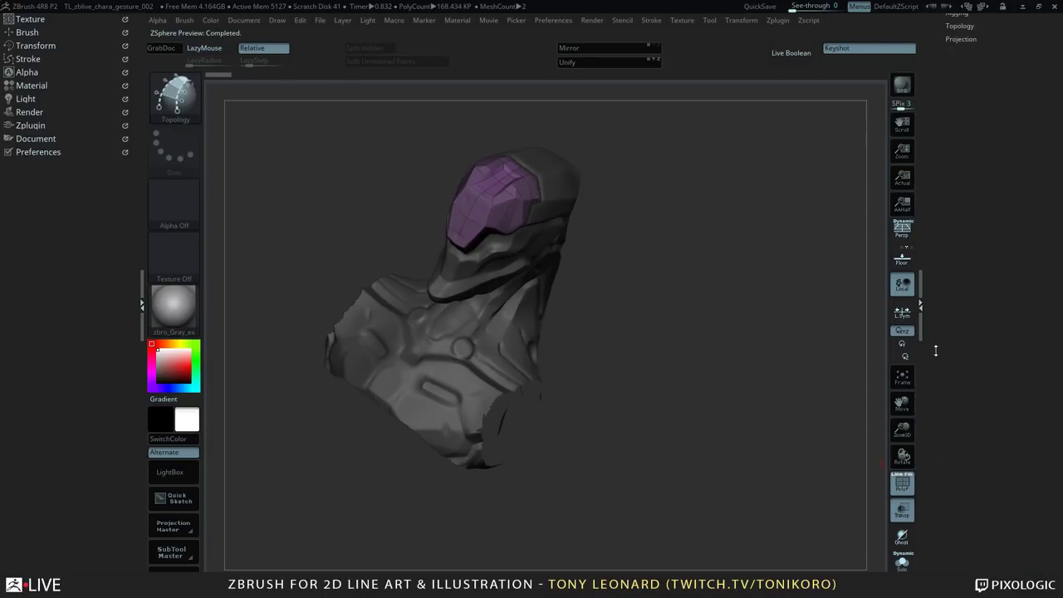
pyautogui.moveTo(1005, 232); pyautogui.dragTo(997, 340)
pyautogui.click(967, 121)
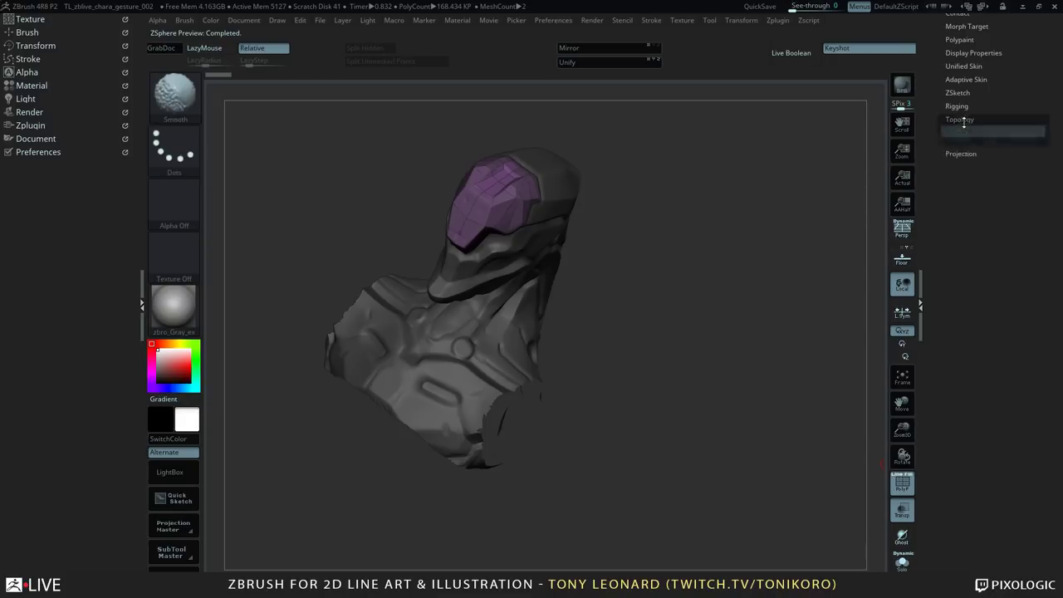
pyautogui.scroll(4, 981, 308)
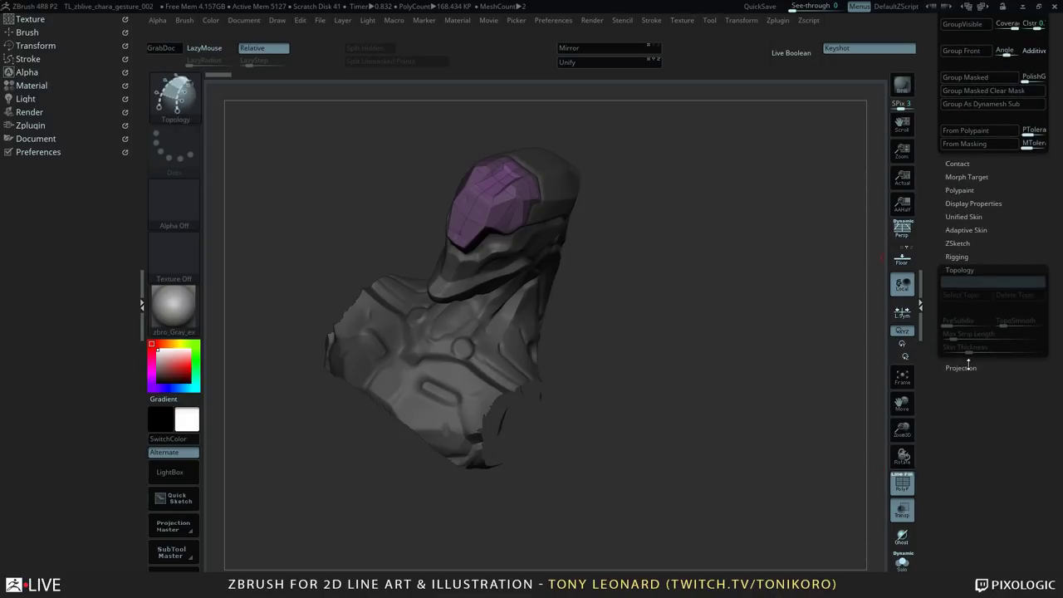
pyautogui.click(964, 231)
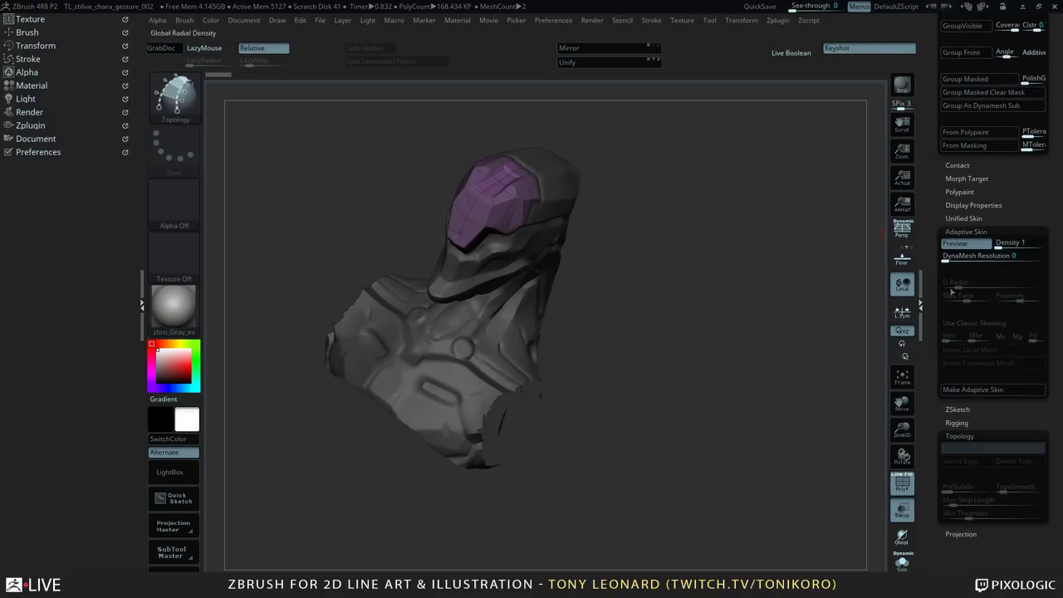
pyautogui.click(997, 390)
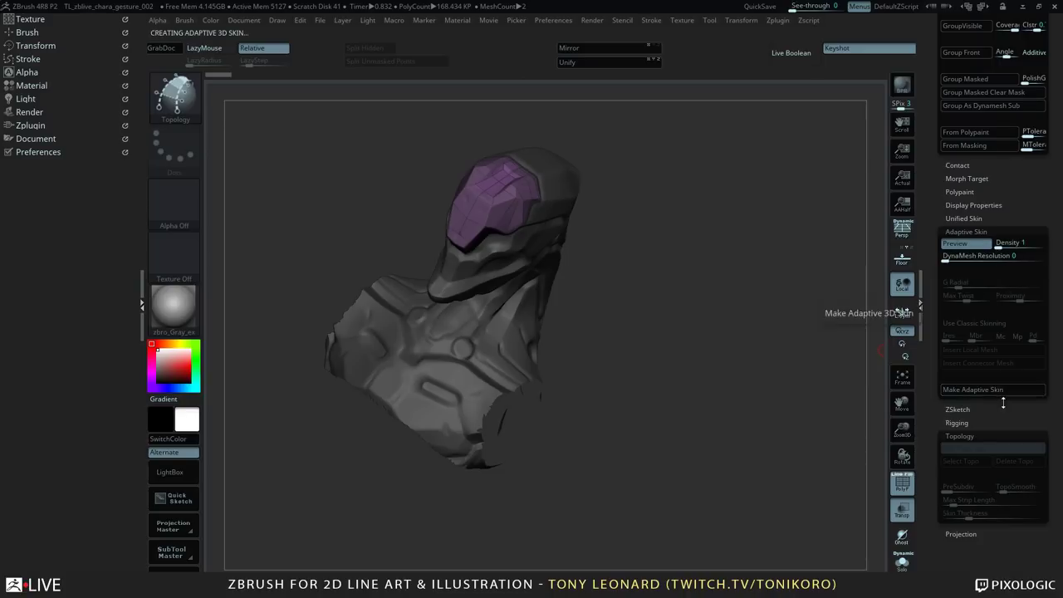
# - Append the generated Skin_ZSphere1_1 mesh to the tool as a new subtool
pyautogui.scroll(10, 963, 153)
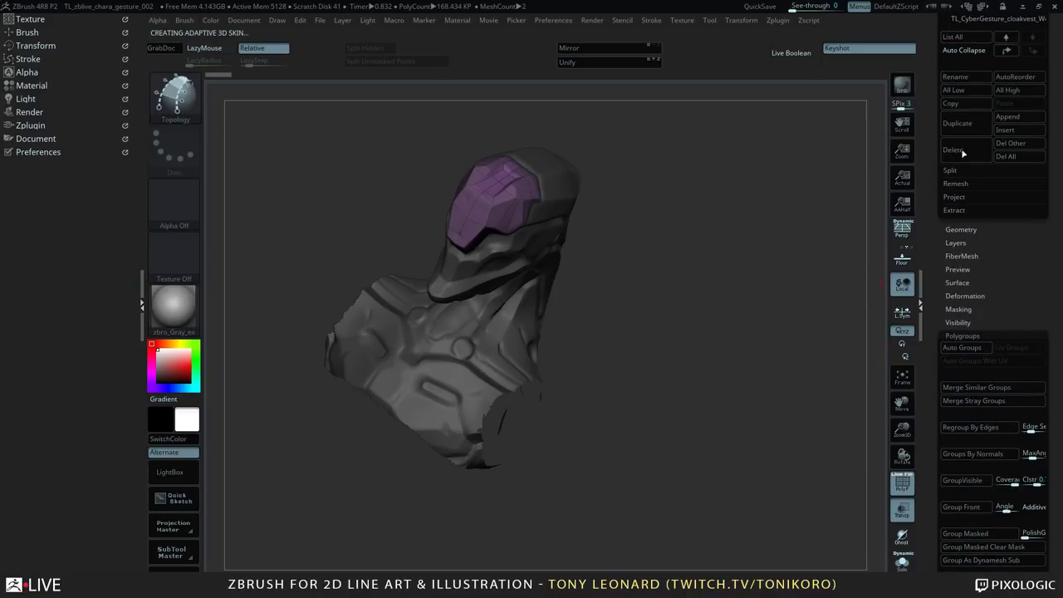
pyautogui.scroll(3, 931, 97)
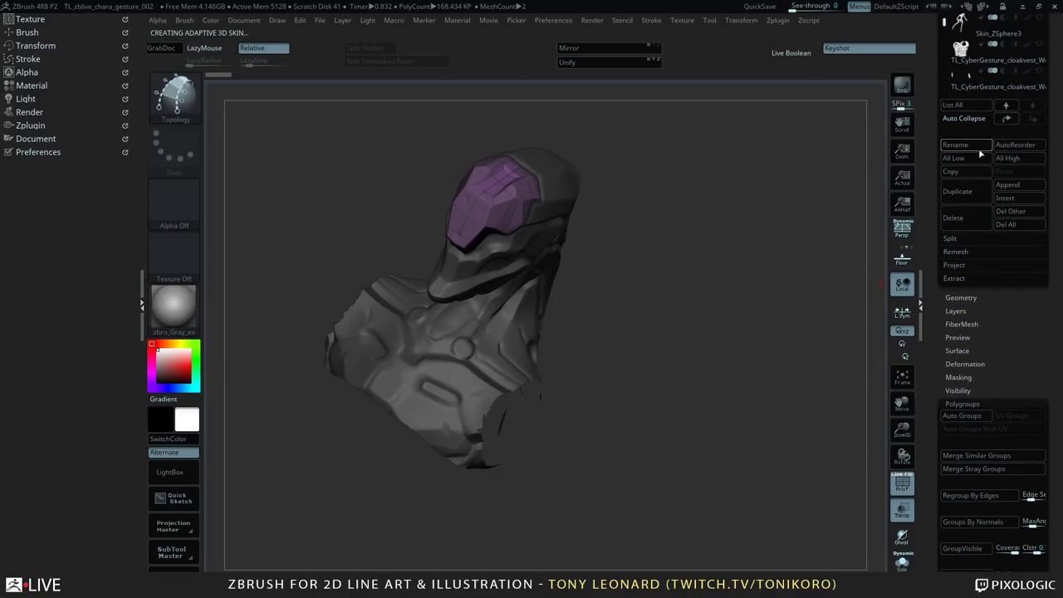
pyautogui.click(1026, 186)
pyautogui.click(637, 304)
pyautogui.click(1020, 184)
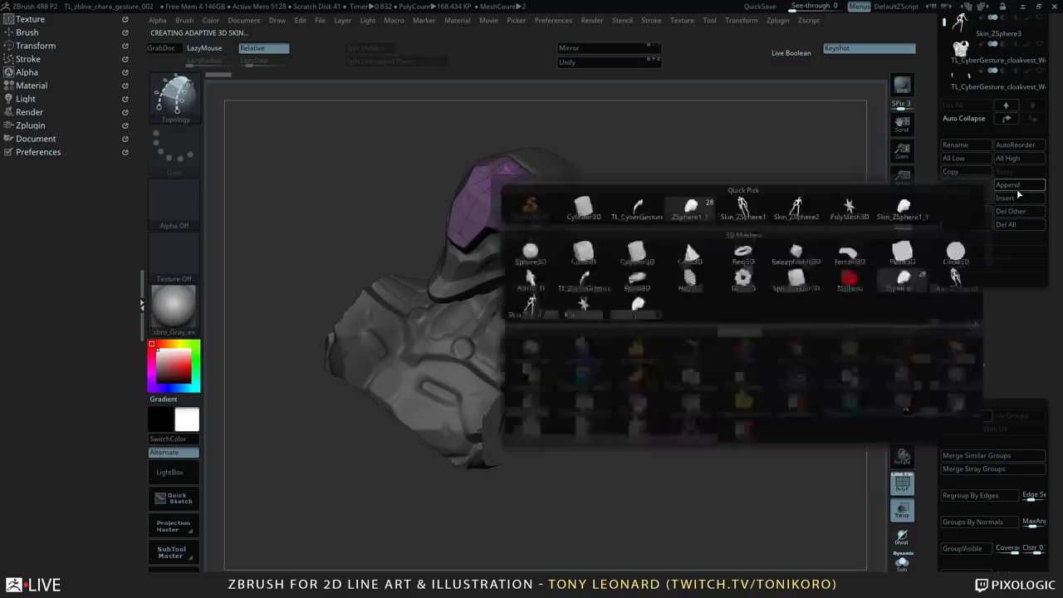
pyautogui.click(1038, 189)
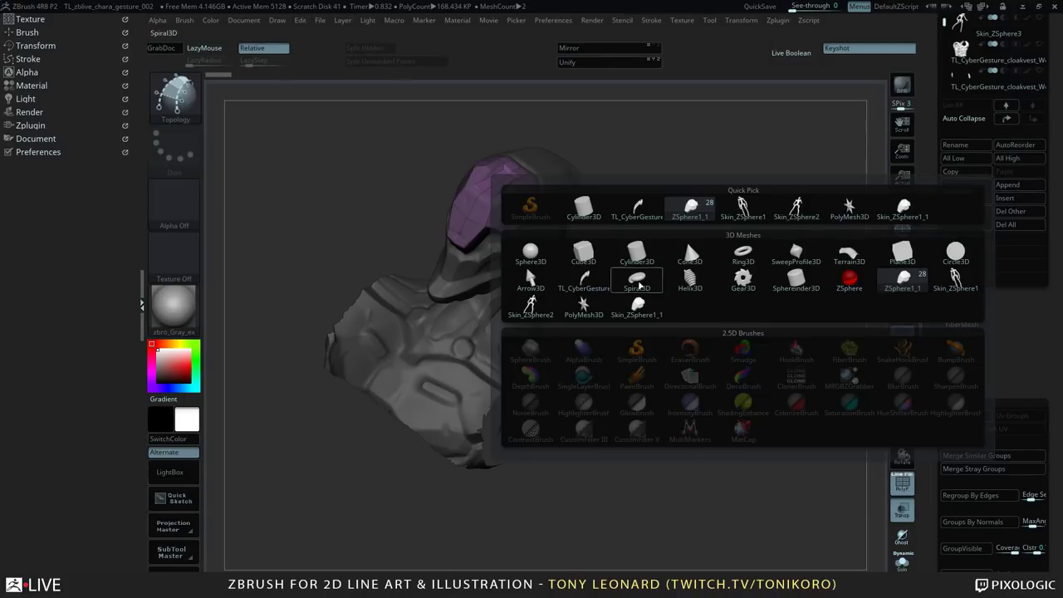
pyautogui.click(640, 309)
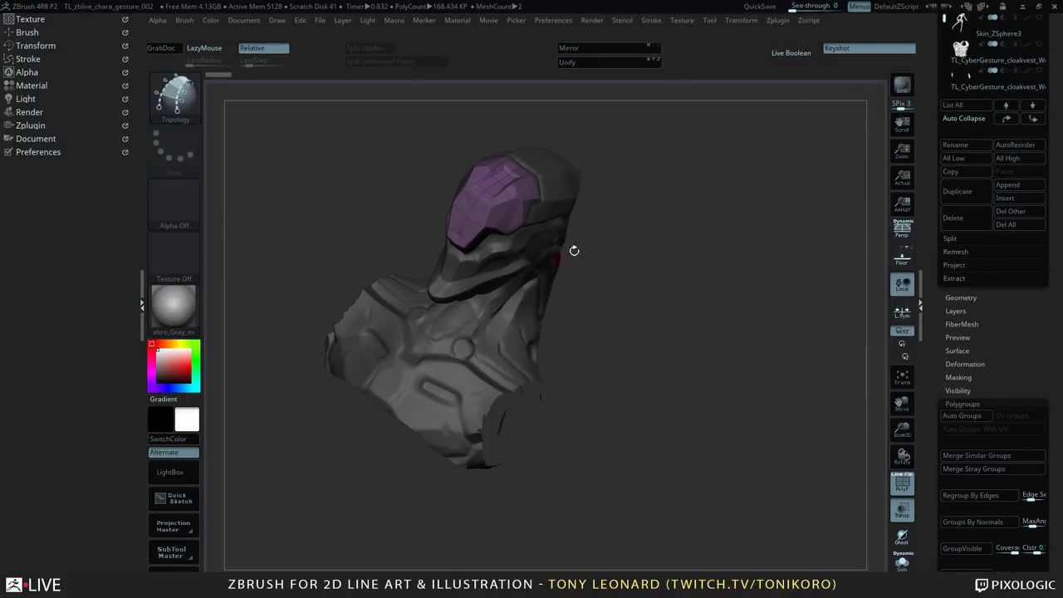
# - Turn off the skin preview on the ZSphere1_1 subtool to resume topology editing, and bring up its adaptive skin and topology settings
pyautogui.moveTo(939, 62); pyautogui.dragTo(942, 175)
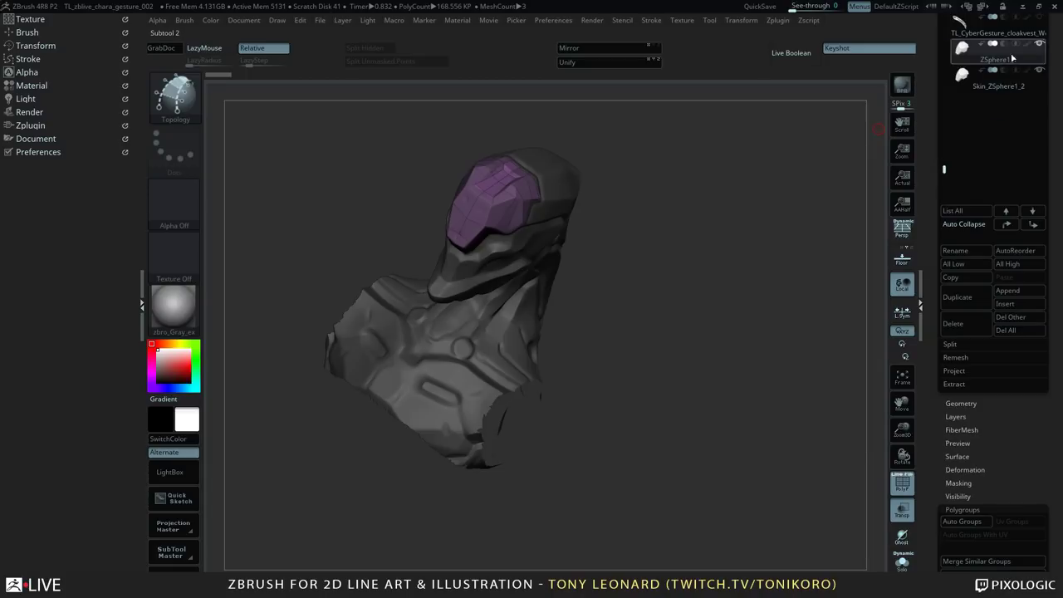
pyautogui.moveTo(694, 268)
pyautogui.mouseDown()
pyautogui.moveTo(686, 330)
pyautogui.moveTo(761, 379)
pyautogui.mouseUp()
pyautogui.press('a')
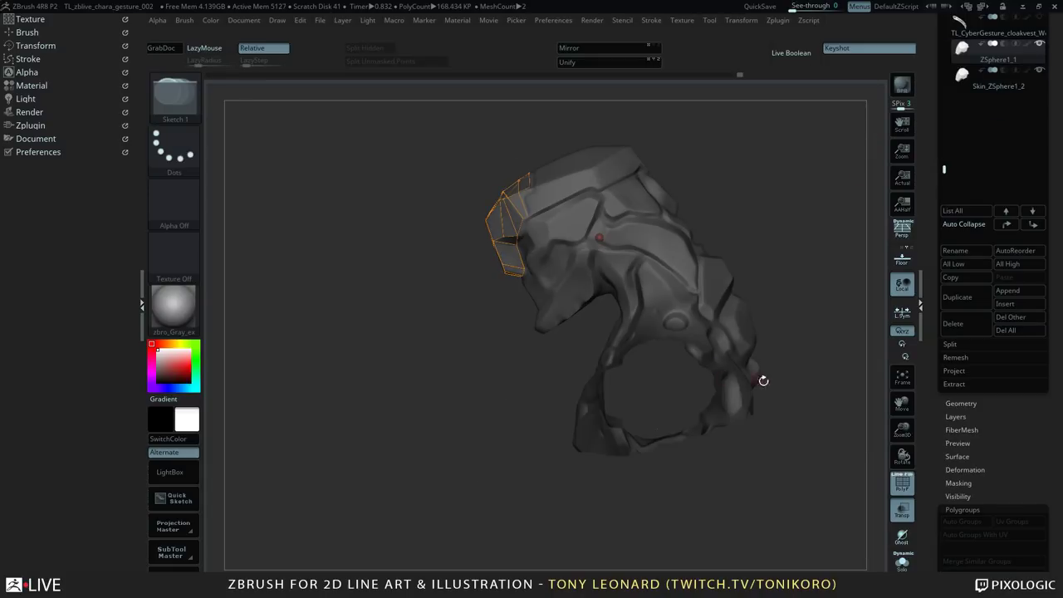
pyautogui.moveTo(931, 560); pyautogui.dragTo(942, 454)
pyautogui.scroll(-5, 942, 453)
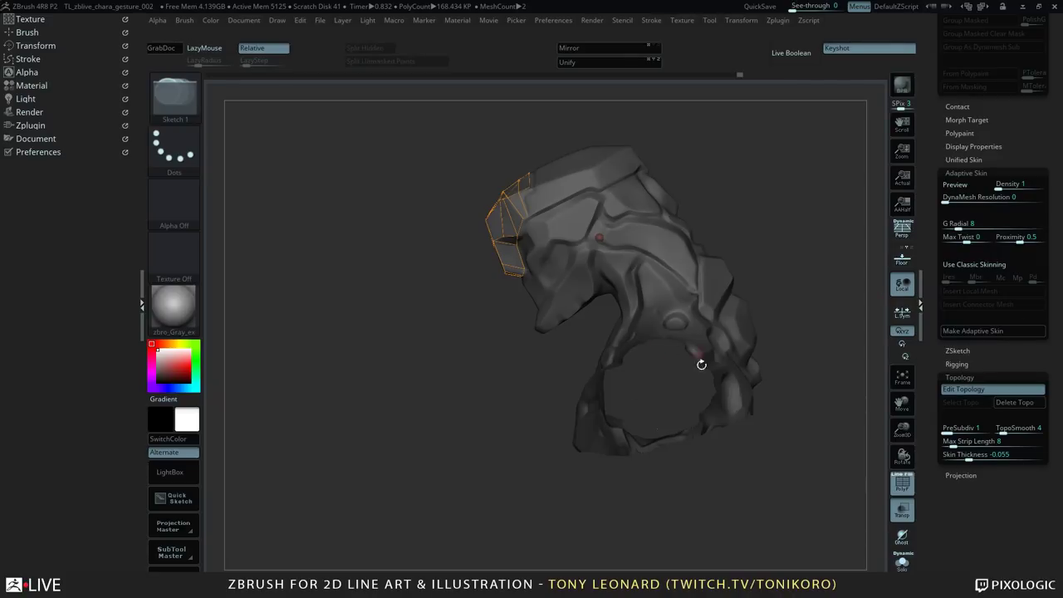
pyautogui.moveTo(700, 364); pyautogui.dragTo(759, 479)
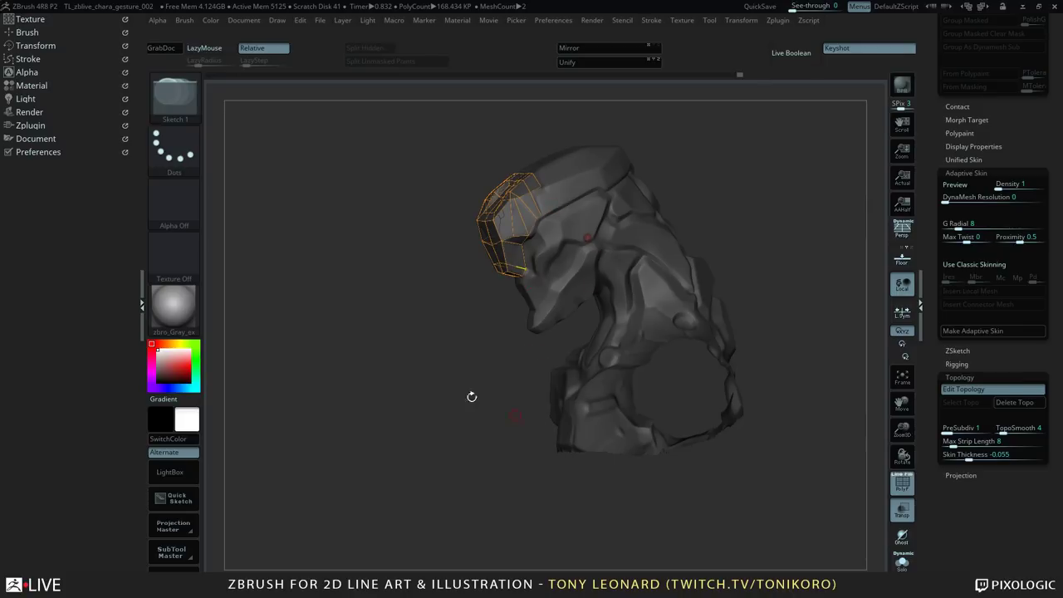
# - Delete the ZSphere's topology over the front of the helmet and leave topology editing
pyautogui.moveTo(475, 354); pyautogui.dragTo(515, 380)
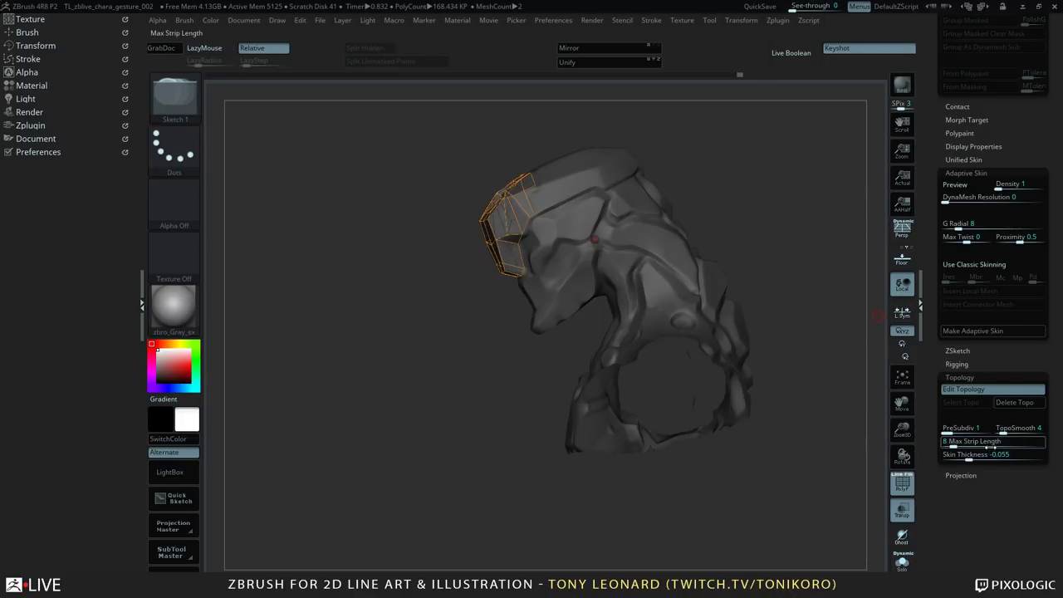
pyautogui.click(1035, 404)
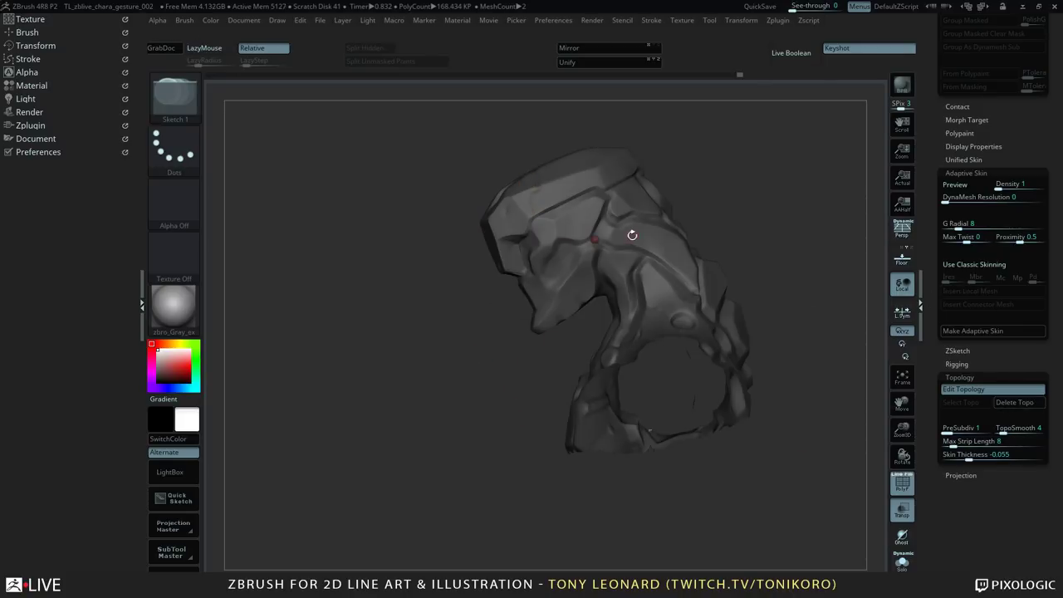
pyautogui.hotkey('ctrl', 'n')
pyautogui.moveTo(833, 177); pyautogui.dragTo(683, 351)
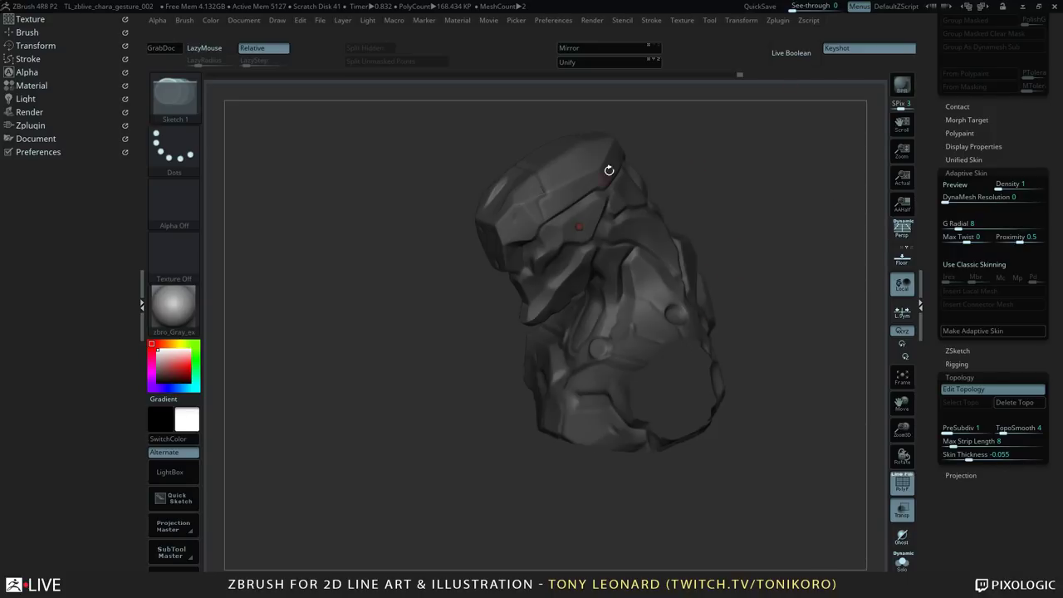
pyautogui.click(963, 388)
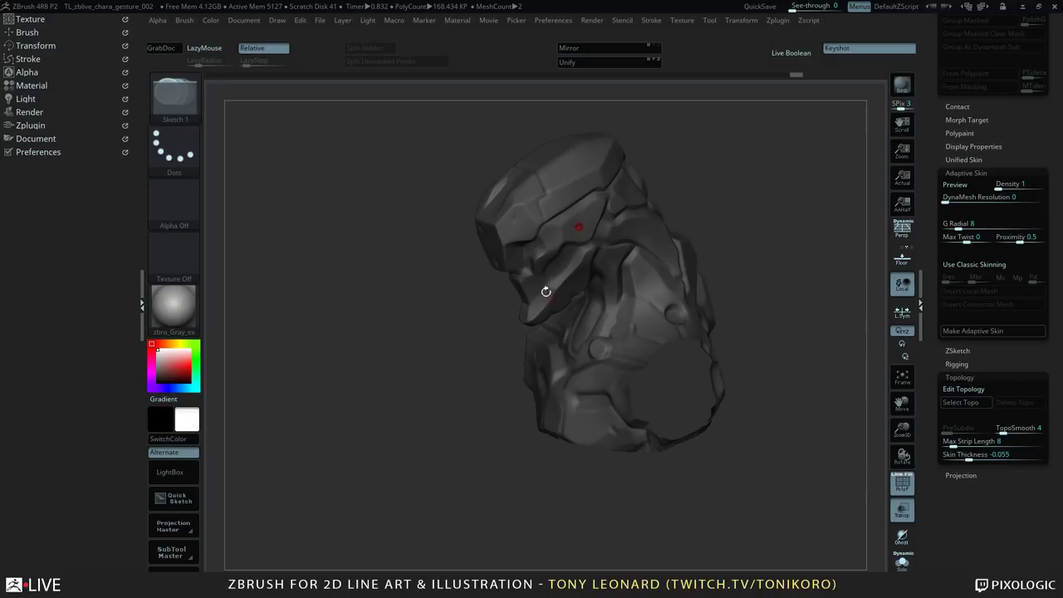
# - Select the Skin_ZSphere1_2 subtool and isolate it from the rest of the model
pyautogui.moveTo(543, 290); pyautogui.dragTo(785, 221)
pyautogui.scroll(15, 932, 70)
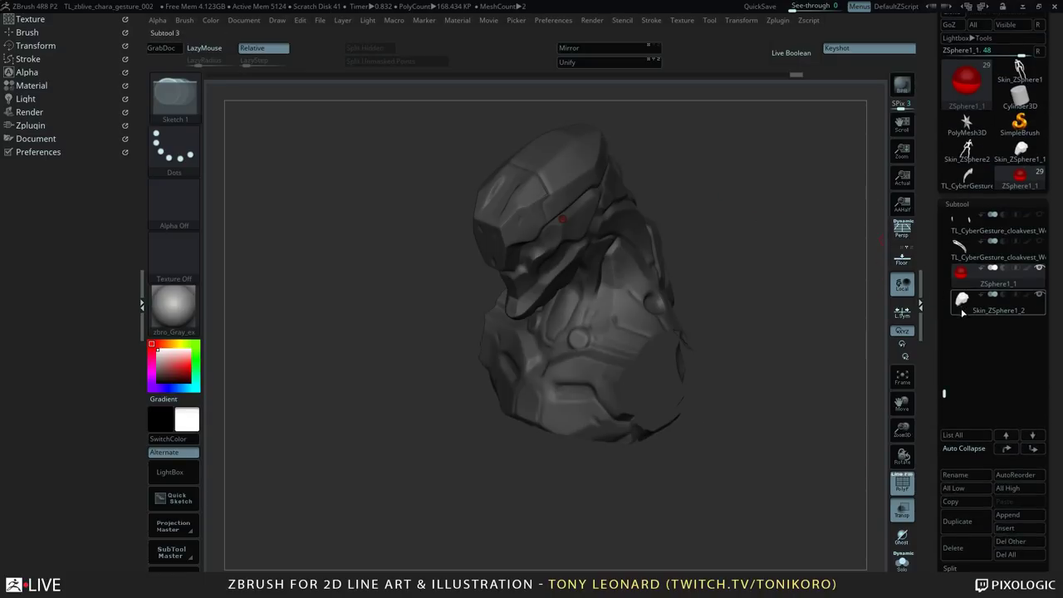
pyautogui.click(996, 303)
pyautogui.moveTo(737, 255); pyautogui.dragTo(685, 272)
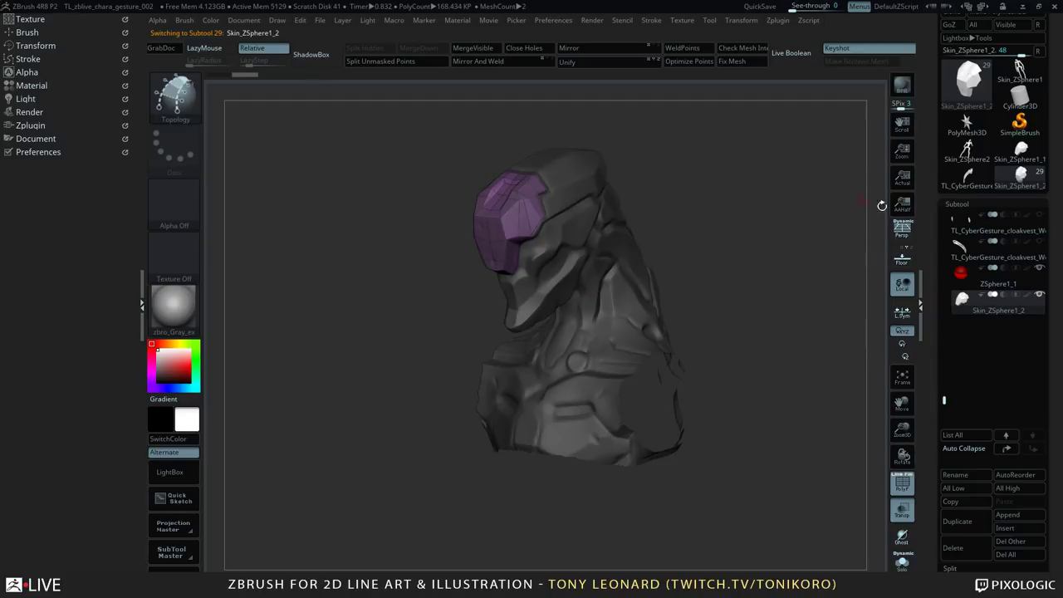
pyautogui.click(901, 563)
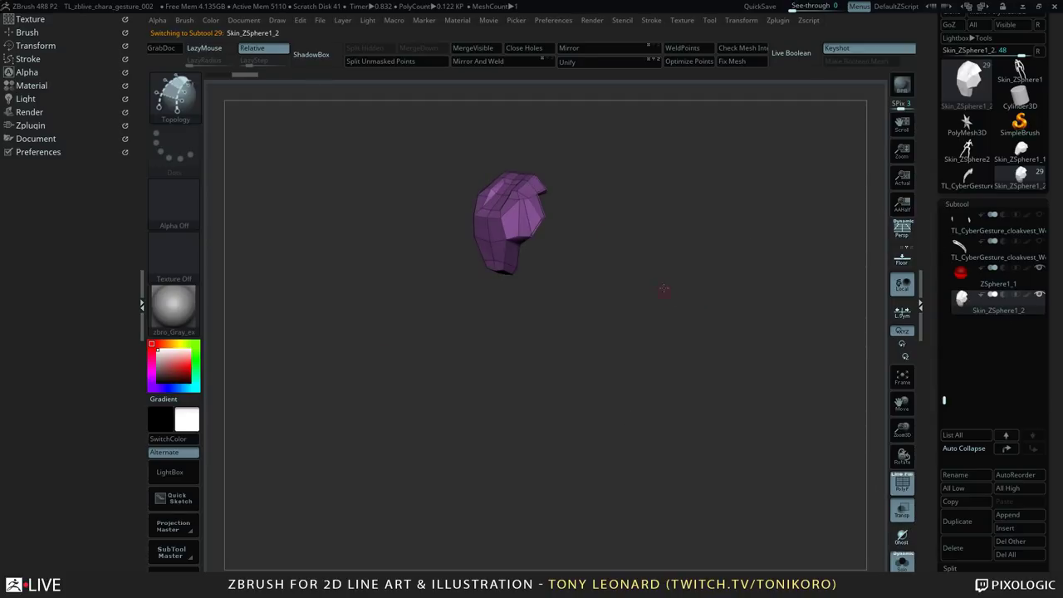
# - Switch to the ZModeler brush and set its edge action to Insert with a Single EdgeLoop target
pyautogui.keyDown('alt'); pyautogui.moveTo(663, 288); pyautogui.dragTo(719, 368); pyautogui.keyUp('alt')
pyautogui.press('b')
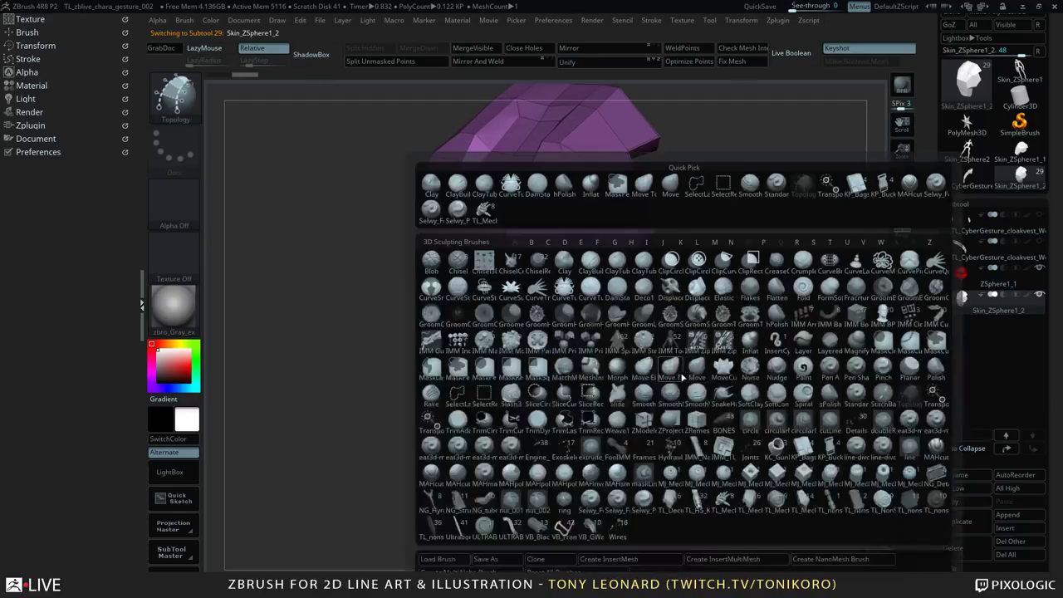
pyautogui.press('z')
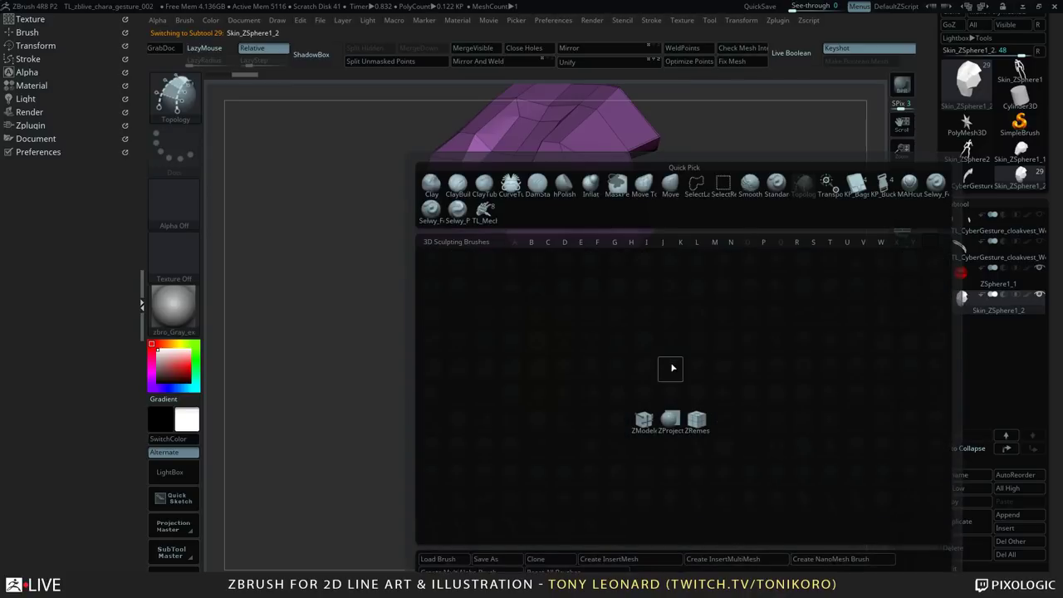
pyautogui.click(645, 424)
pyautogui.moveTo(708, 342)
pyautogui.mouseDown()
pyautogui.moveTo(723, 382)
pyautogui.moveTo(718, 426)
pyautogui.mouseUp()
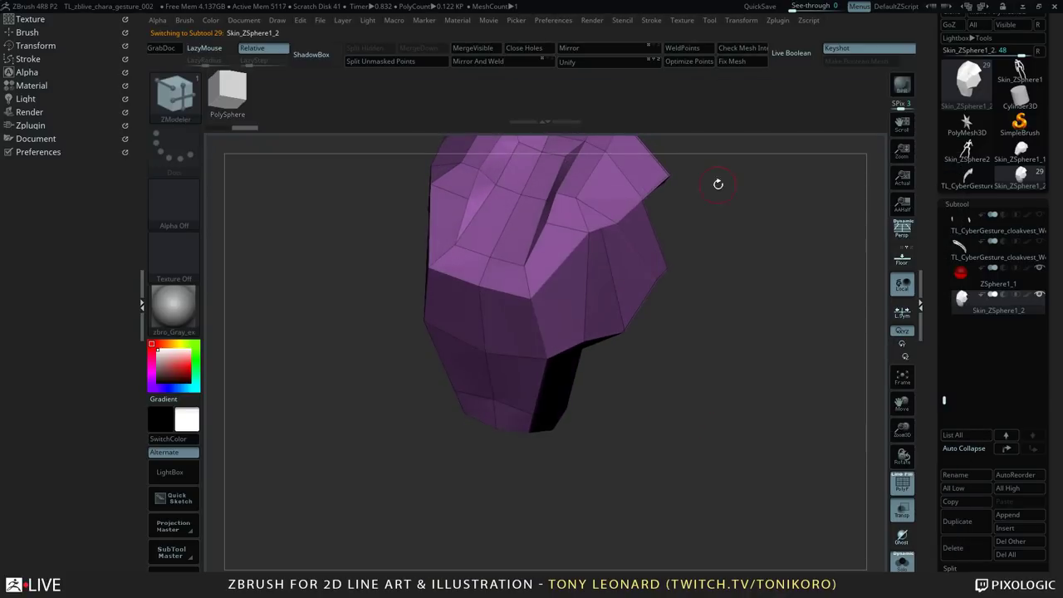
pyautogui.press('space')
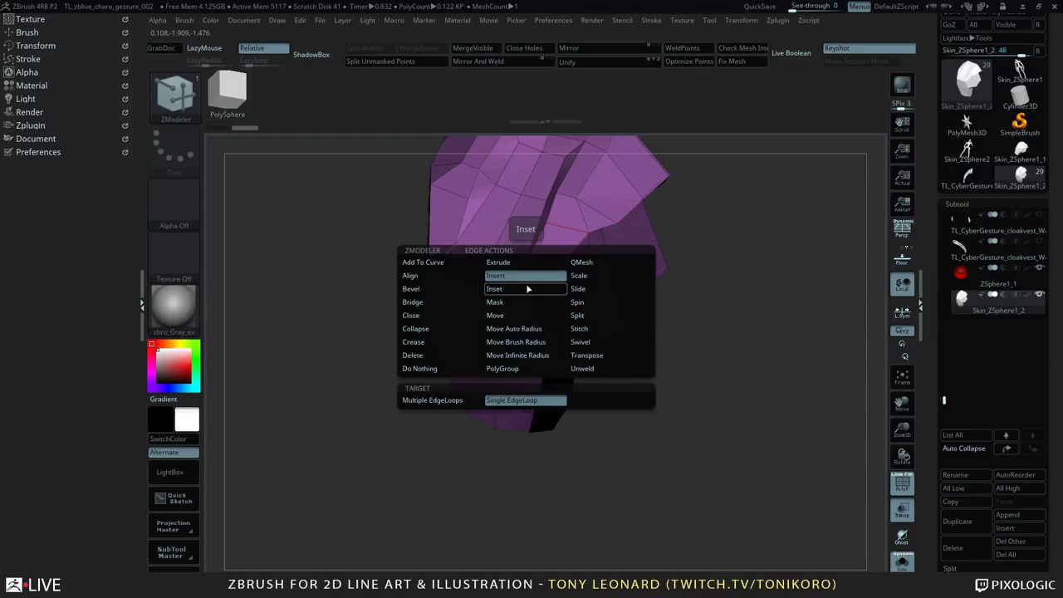
pyautogui.click(528, 280)
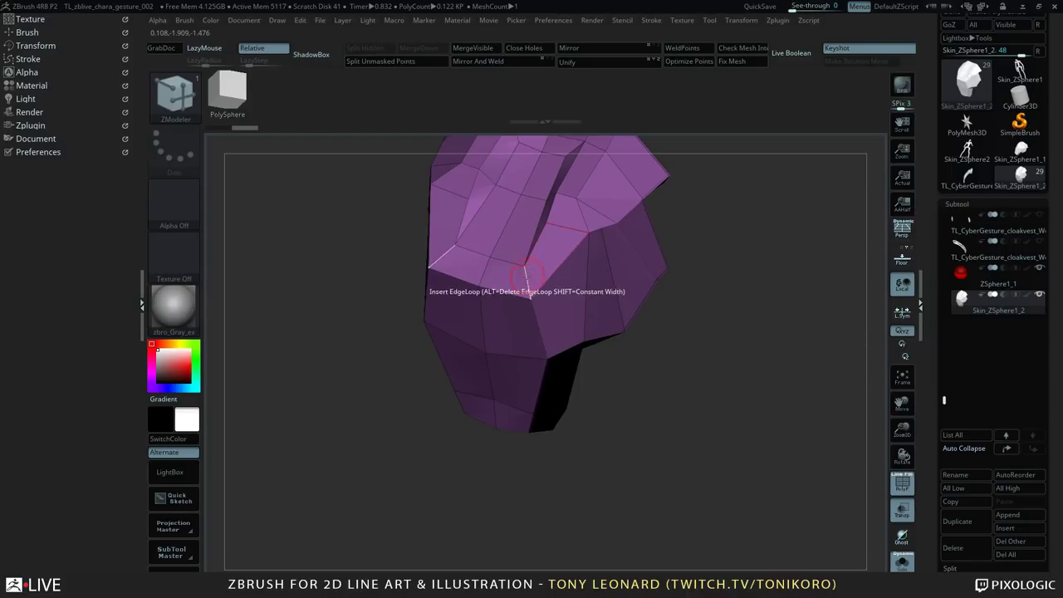
# - Insert edge loops around the thin rim of the helmet plate, dividing its thickness into strips
pyautogui.moveTo(743, 315); pyautogui.dragTo(793, 260)
pyautogui.keyDown('alt'); pyautogui.moveTo(807, 299); pyautogui.dragTo(756, 396); pyautogui.keyUp('alt')
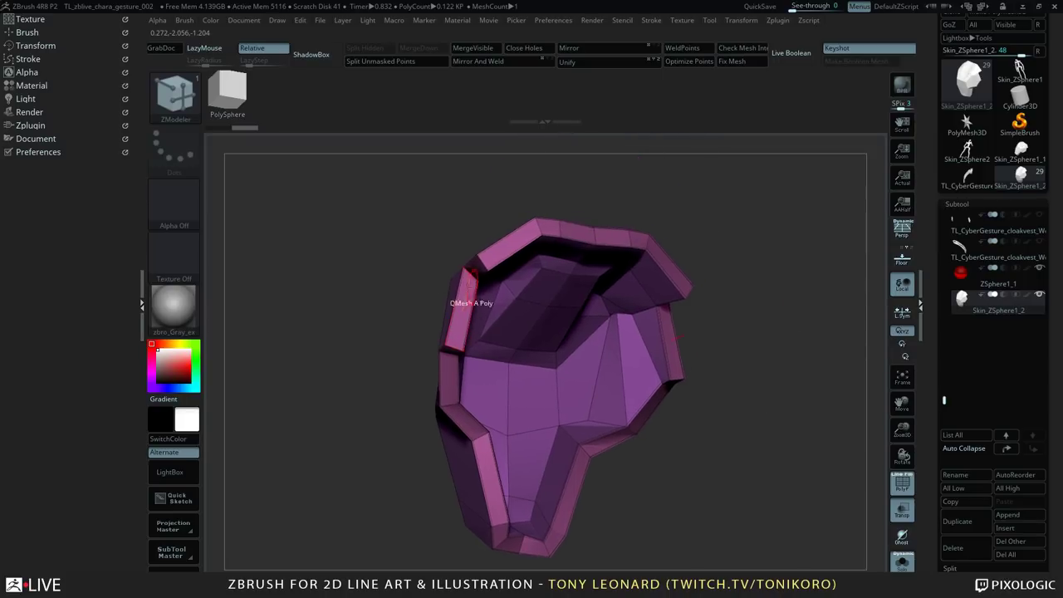
pyautogui.moveTo(737, 208); pyautogui.dragTo(789, 218)
pyautogui.moveTo(531, 253); pyautogui.dragTo(510, 246)
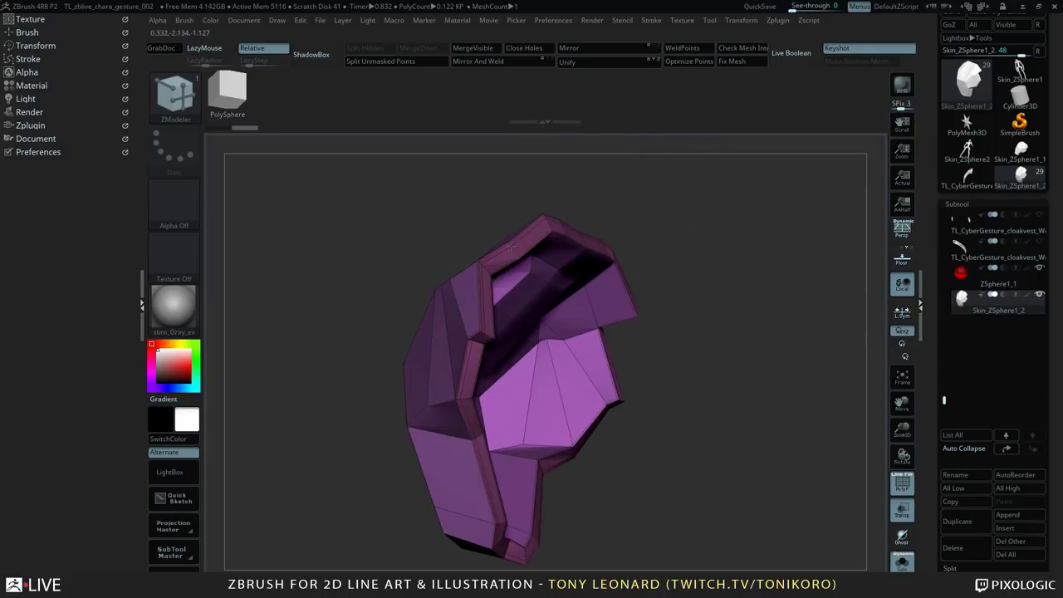
pyautogui.click(515, 253)
# - Set the ZModeler polygon action to Extrude with a Polyloop target and extrude the rim's middle strip inward to form a groove
pyautogui.moveTo(792, 243); pyautogui.dragTo(747, 315)
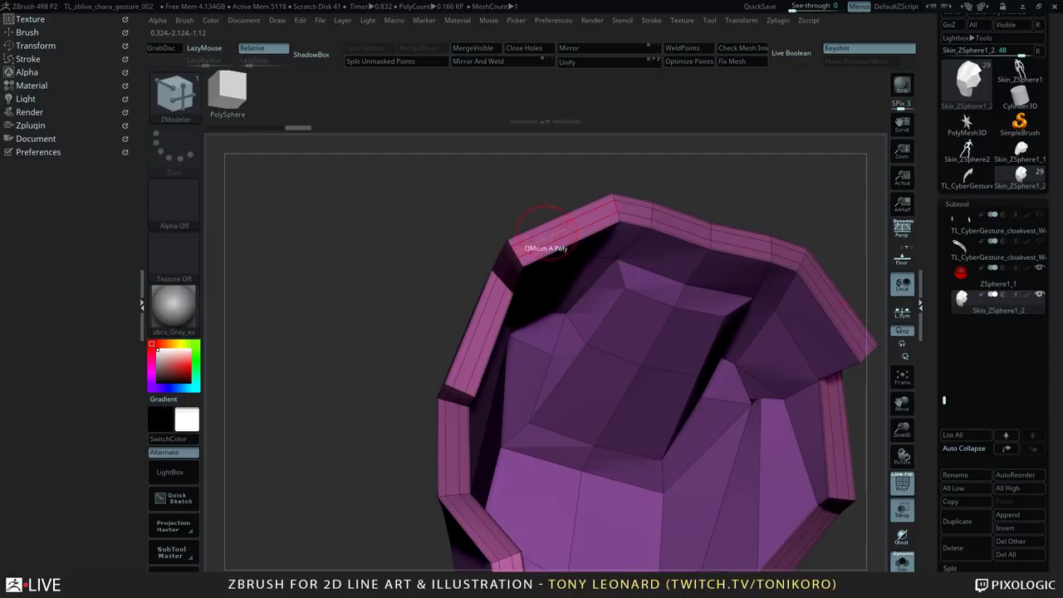
pyautogui.press('space')
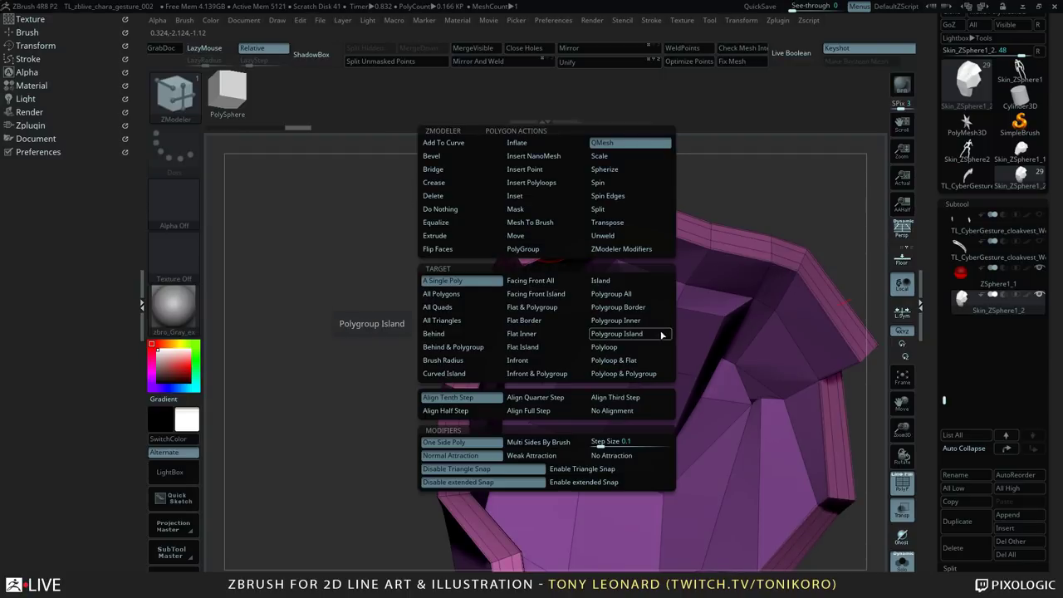
pyautogui.click(615, 346)
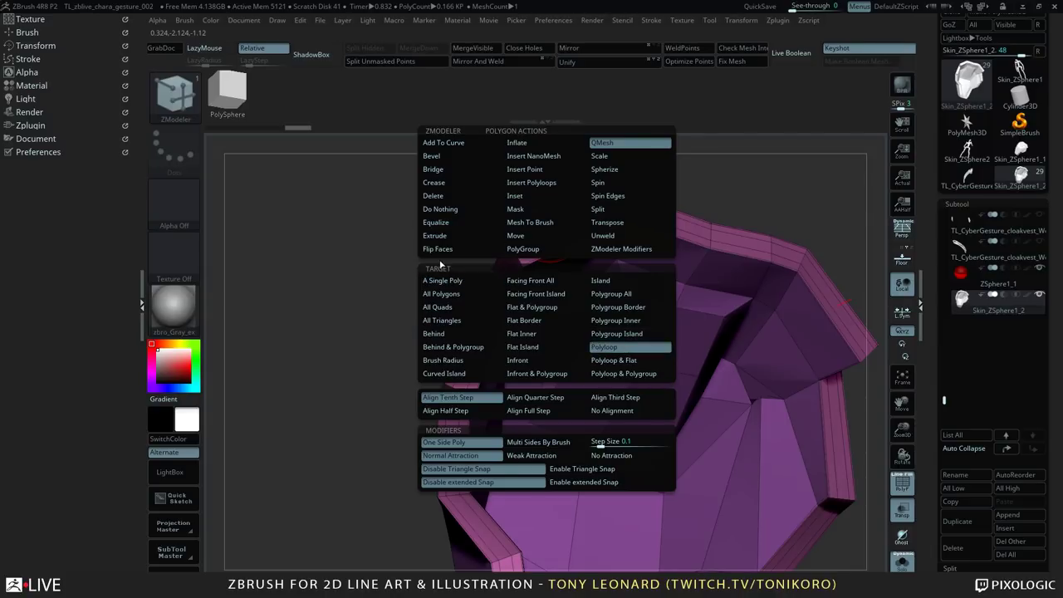
pyautogui.click(451, 238)
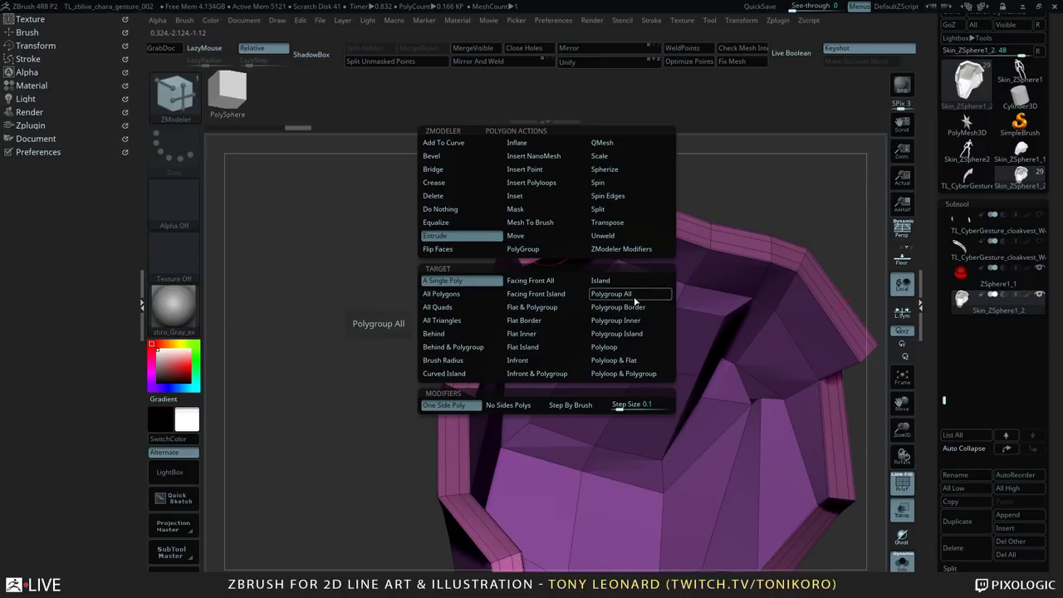
pyautogui.click(604, 346)
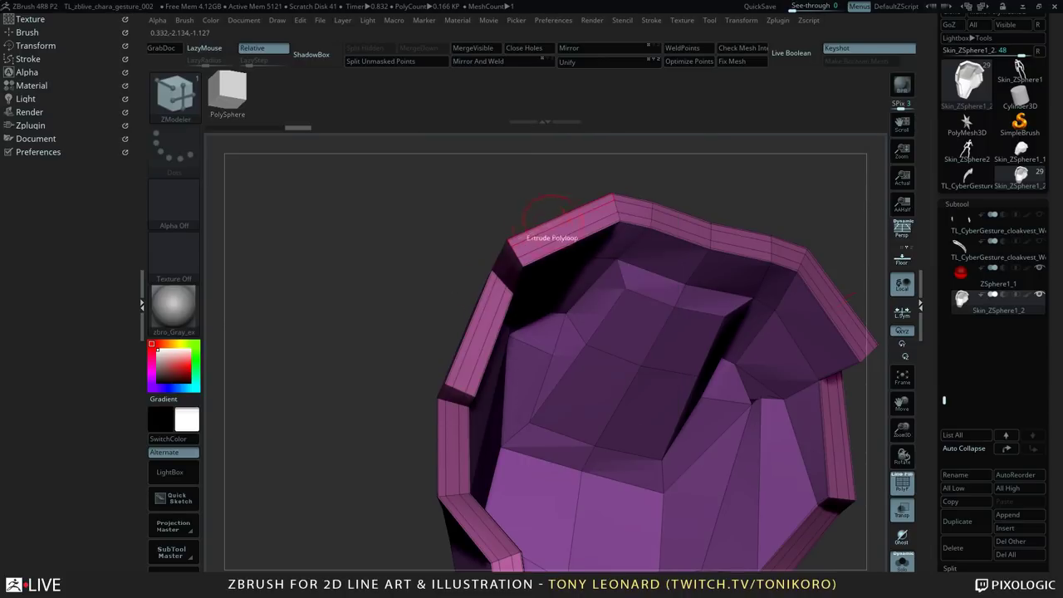
pyautogui.moveTo(553, 234); pyautogui.dragTo(520, 249)
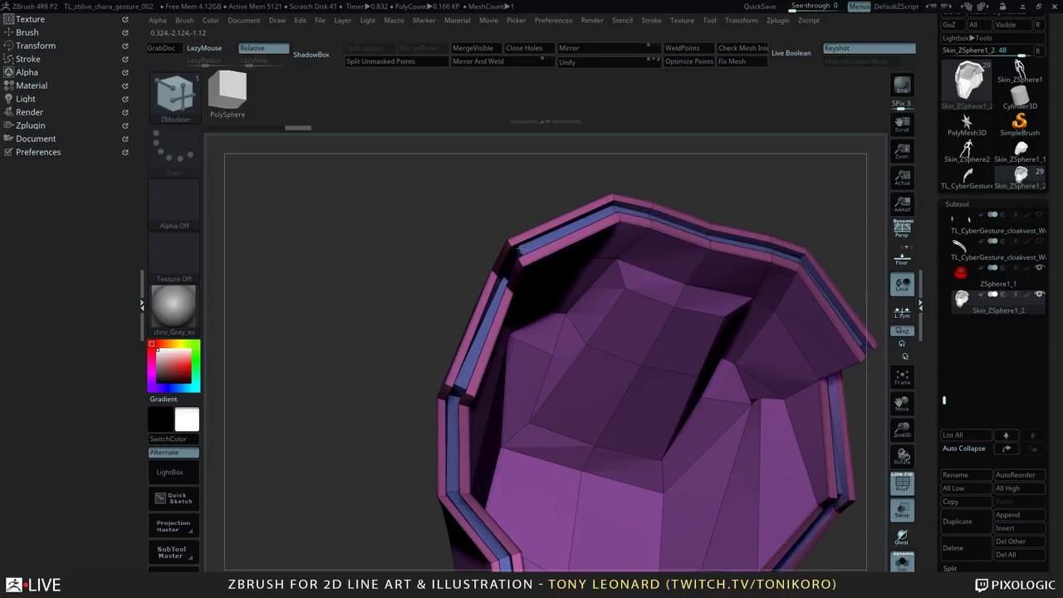
# - Examine the groove around the plate's rim and preview the whole plate smoothed with Dynamic Subdivision from several angles, turning the preview off again
pyautogui.moveTo(403, 301)
pyautogui.mouseDown()
pyautogui.moveTo(400, 243)
pyautogui.moveTo(392, 248)
pyautogui.moveTo(420, 306)
pyautogui.mouseUp()
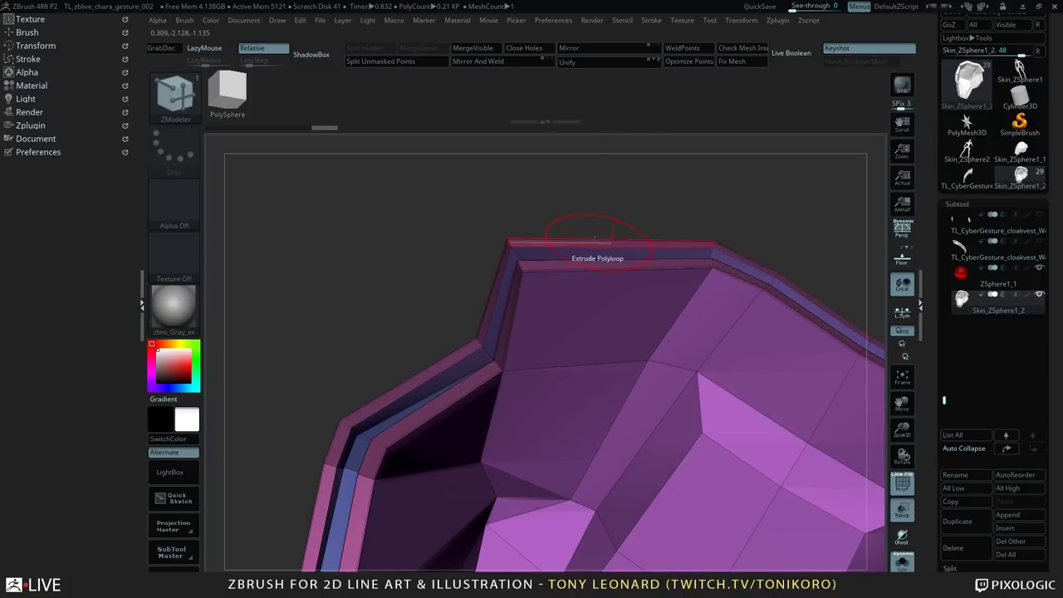
pyautogui.press('space')
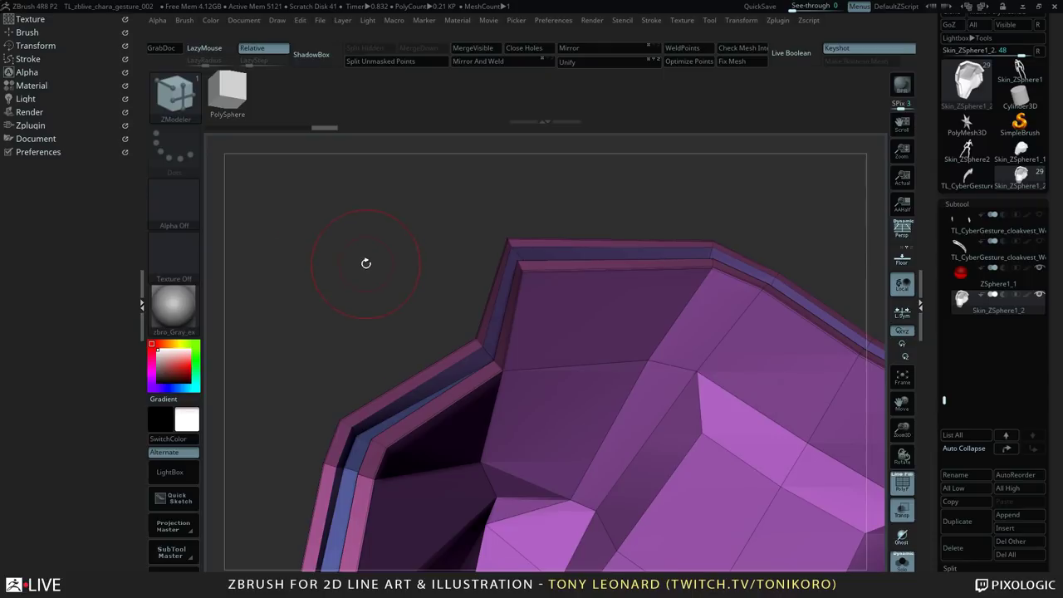
pyautogui.moveTo(375, 221); pyautogui.dragTo(733, 273)
pyautogui.moveTo(766, 239); pyautogui.dragTo(800, 216)
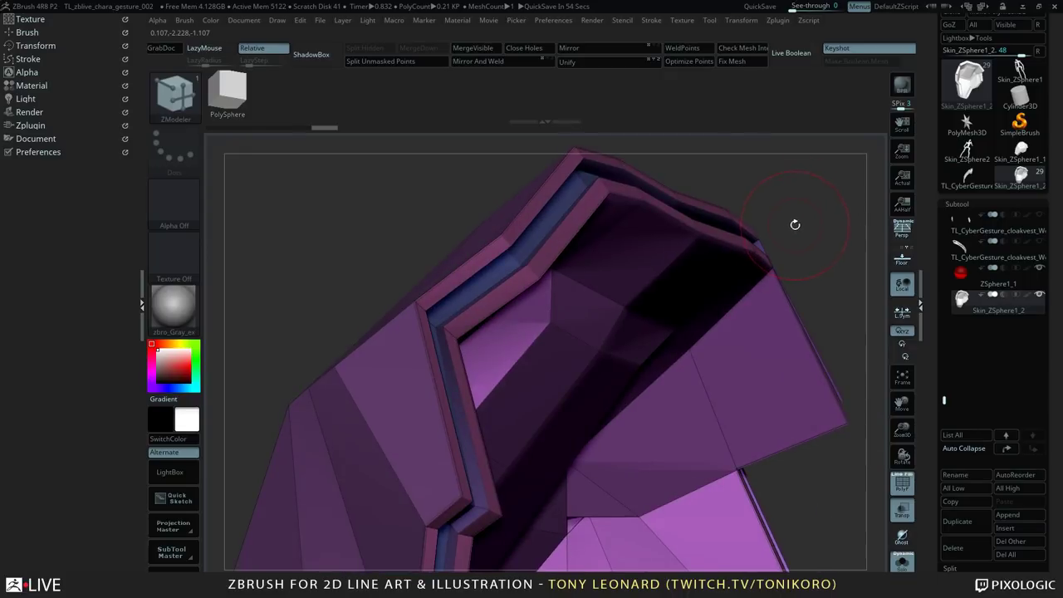
pyautogui.moveTo(728, 149); pyautogui.dragTo(788, 207)
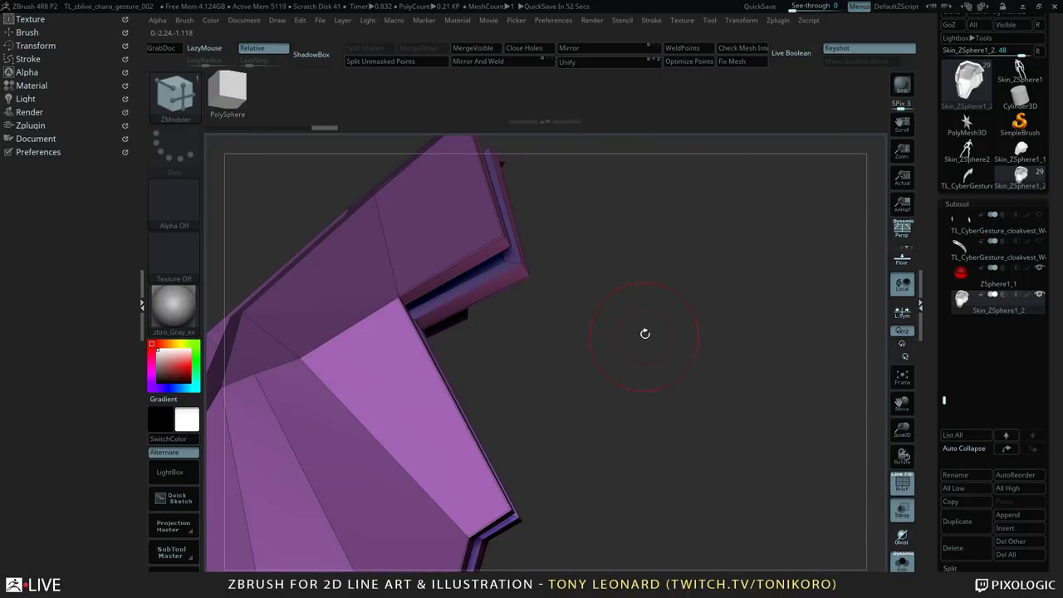
pyautogui.moveTo(655, 373); pyautogui.dragTo(698, 387)
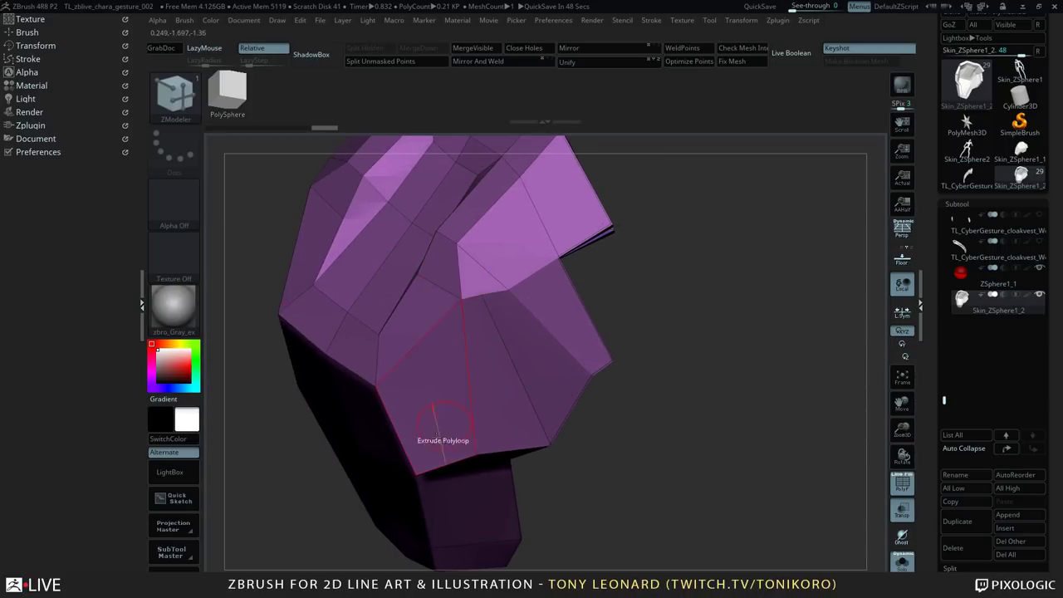
pyautogui.press('d')
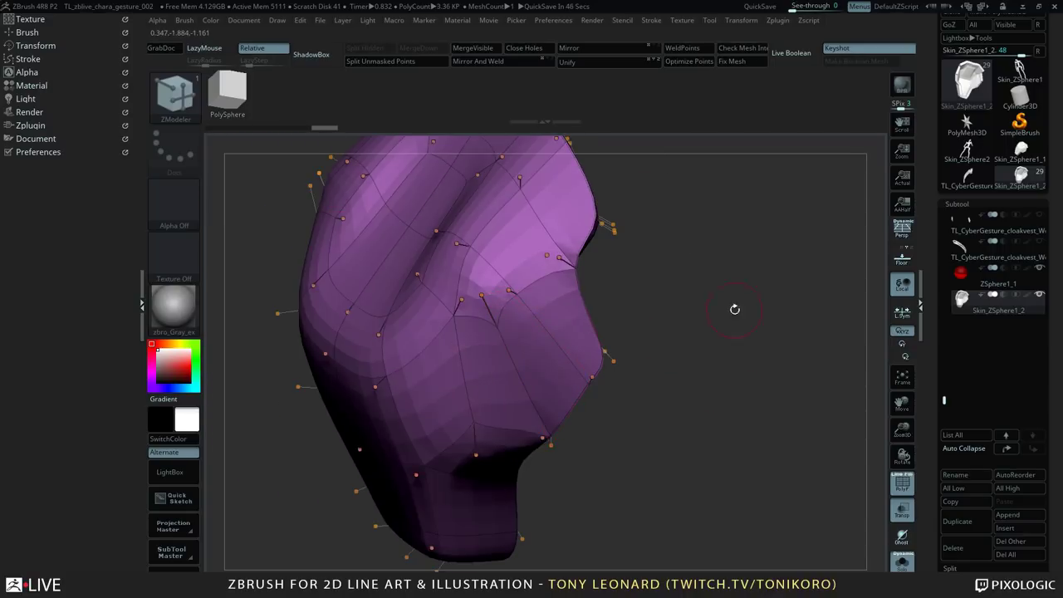
pyautogui.moveTo(684, 374); pyautogui.dragTo(714, 407)
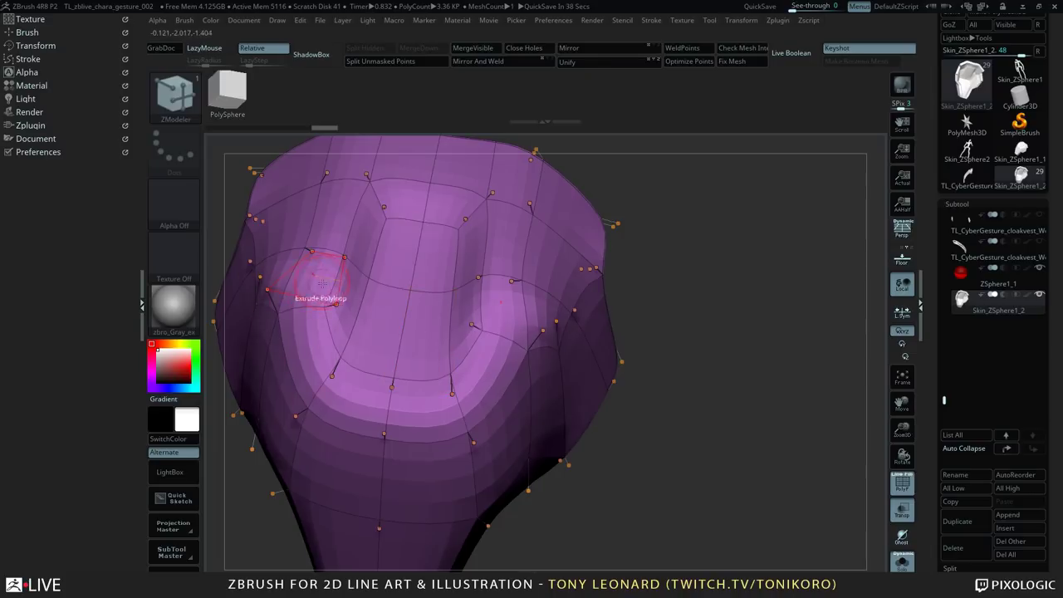
pyautogui.moveTo(745, 318); pyautogui.dragTo(754, 335)
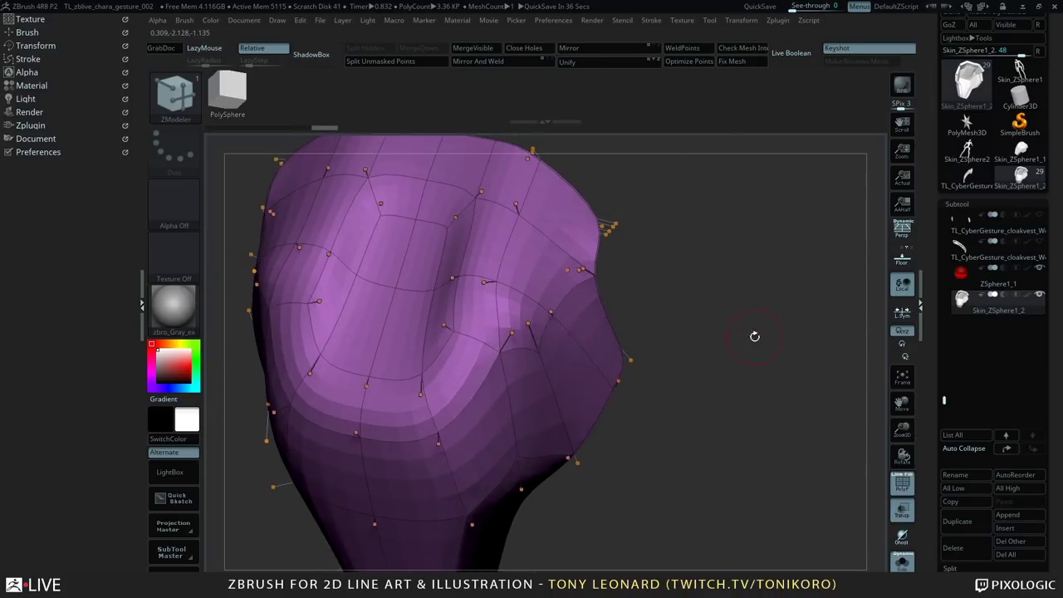
pyautogui.keyDown('alt'); pyautogui.moveTo(746, 381); pyautogui.dragTo(754, 360); pyautogui.keyUp('alt')
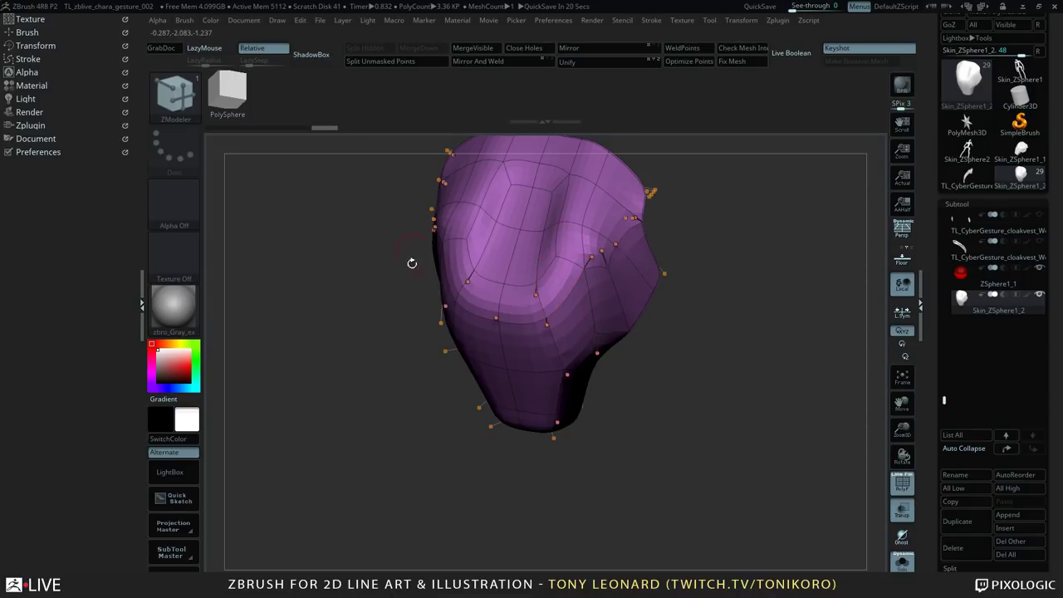
pyautogui.moveTo(738, 374); pyautogui.dragTo(772, 354)
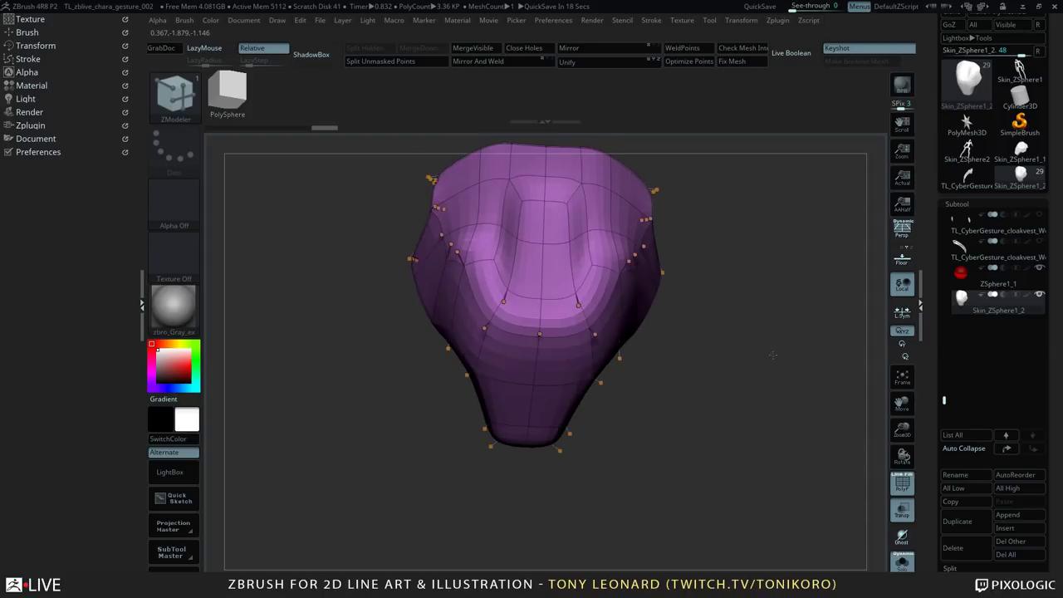
pyautogui.hotkey('shift', 'd')
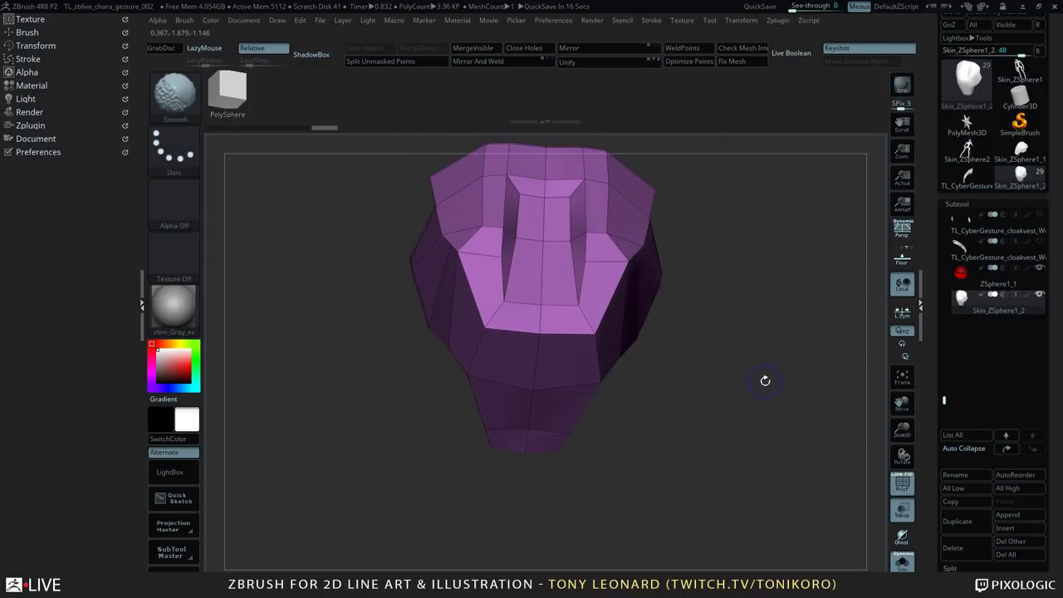
# - Switch the ZModeler edge action from inserting loops to Crease
pyautogui.moveTo(778, 357); pyautogui.dragTo(757, 303)
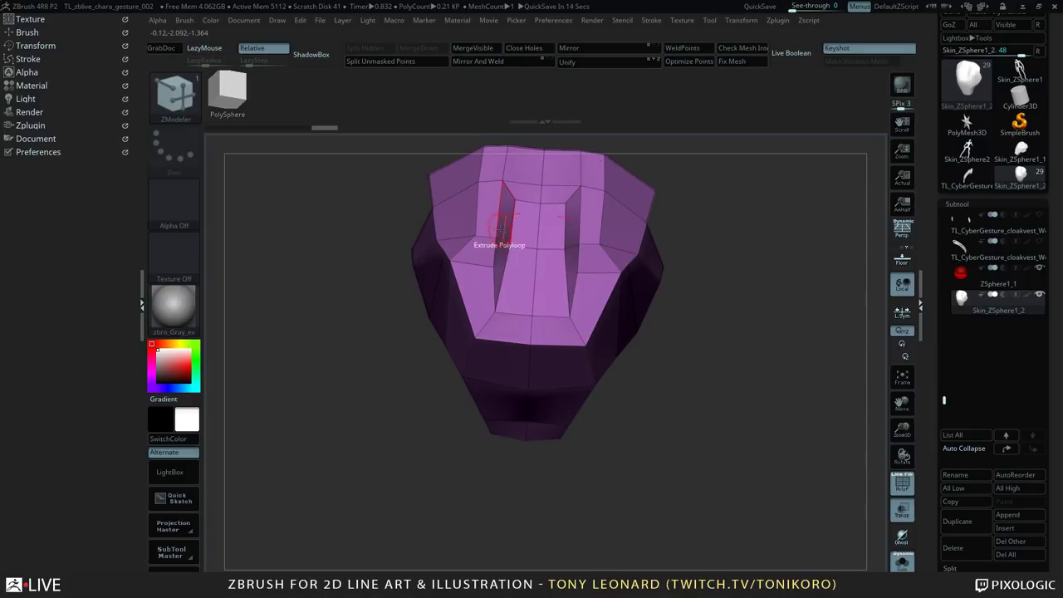
pyautogui.press('space')
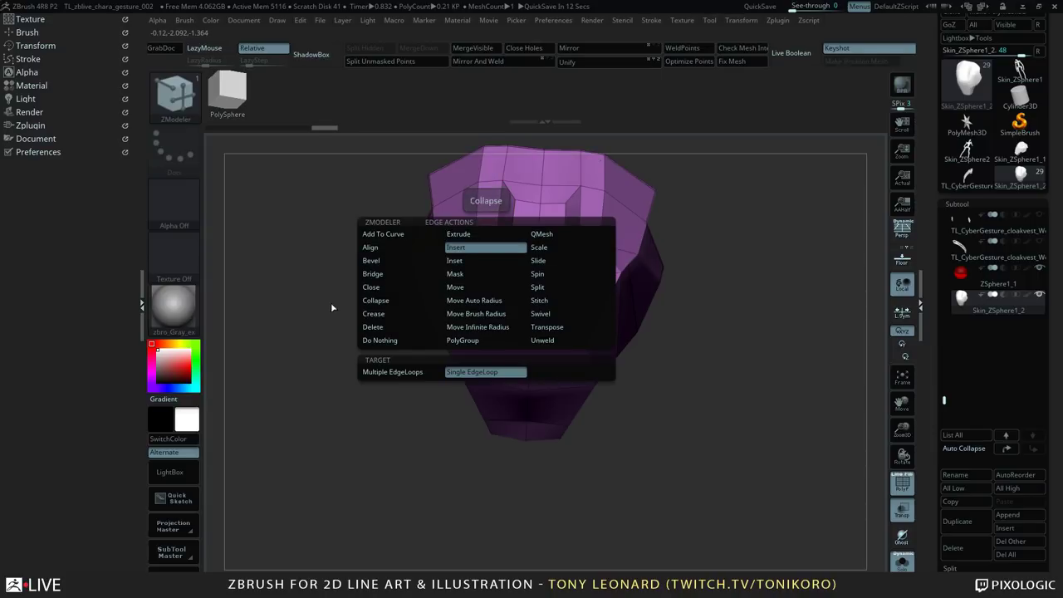
pyautogui.click(385, 316)
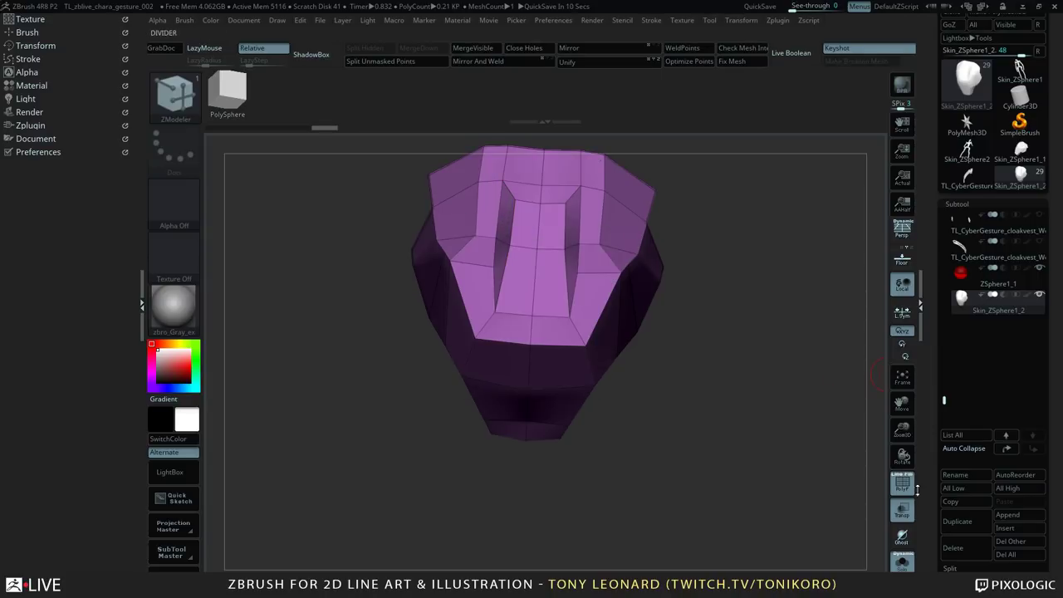
# - Open the Crease settings within the Geometry options of the helmet plate
pyautogui.moveTo(916, 490); pyautogui.dragTo(928, 399)
pyautogui.click(955, 390)
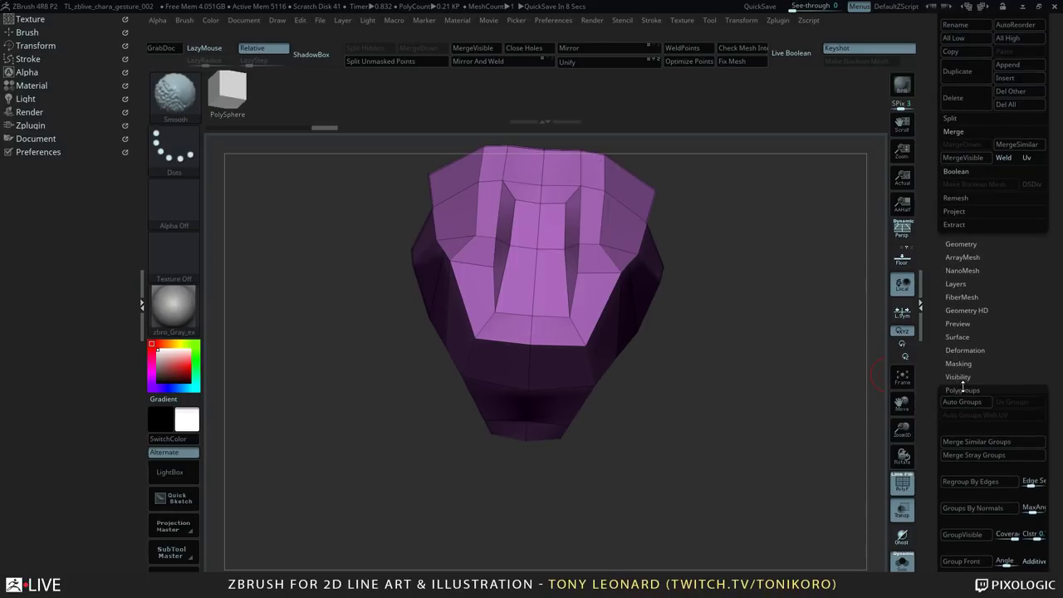
pyautogui.moveTo(929, 445); pyautogui.dragTo(931, 396)
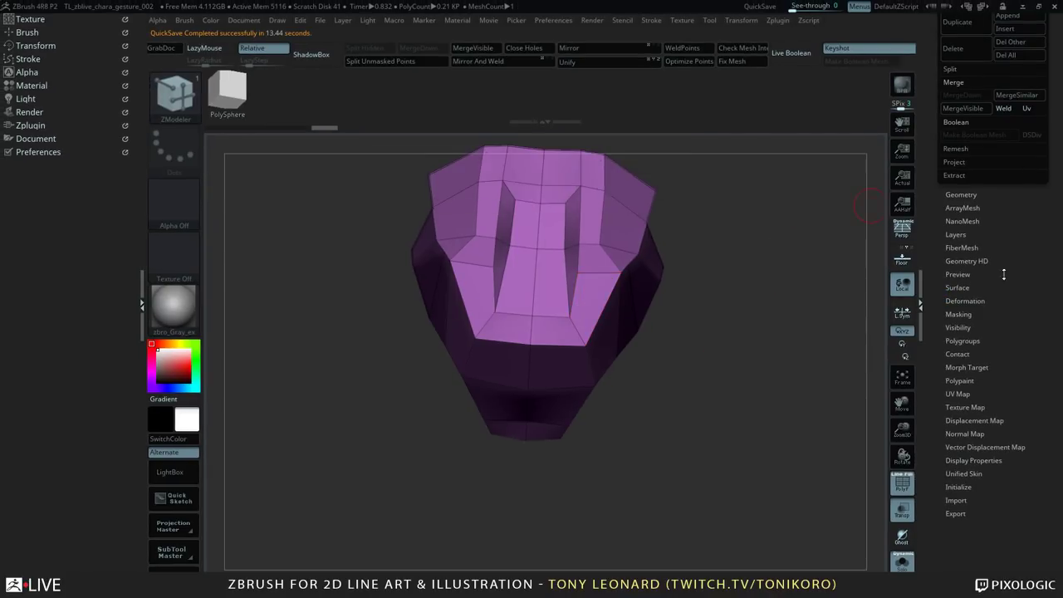
pyautogui.click(962, 194)
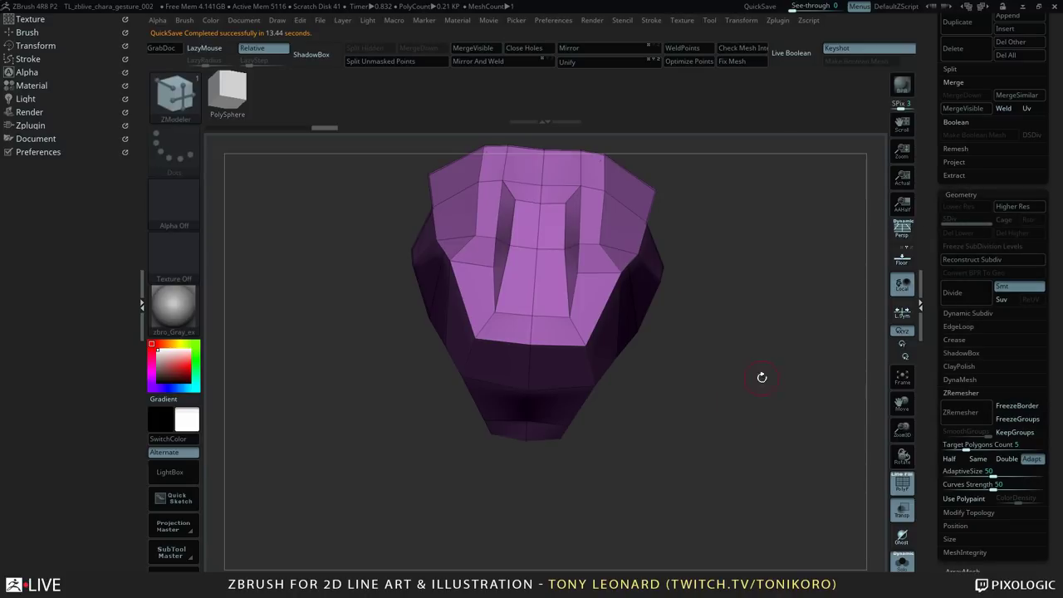
pyautogui.click(955, 340)
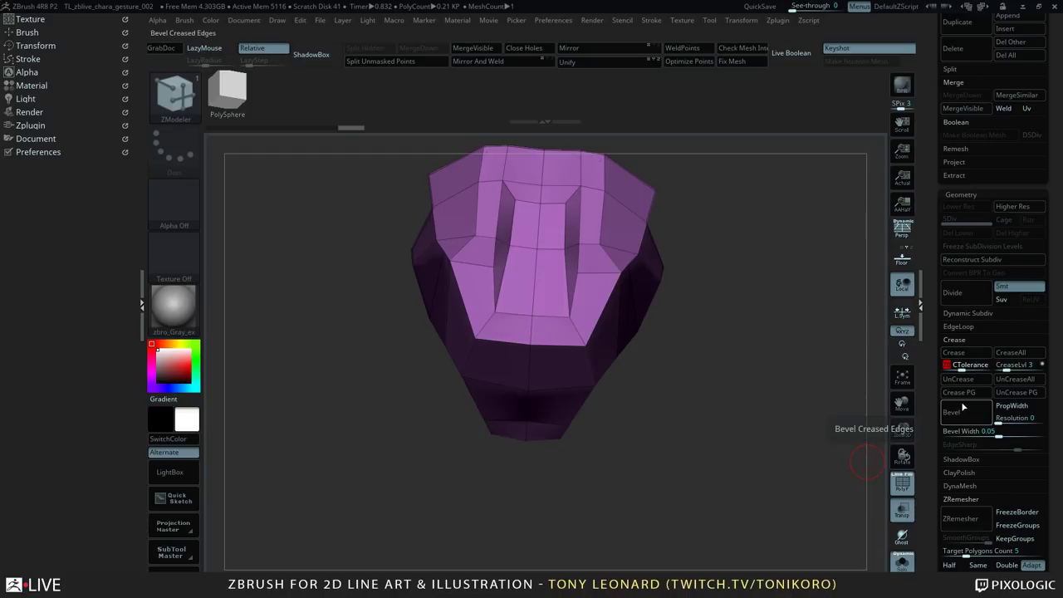
# - Set the crease target to Edge and crease the edges along the outer border of the plate's raised top face
pyautogui.moveTo(735, 304)
pyautogui.mouseDown()
pyautogui.moveTo(756, 308)
pyautogui.moveTo(731, 308)
pyautogui.mouseUp()
pyautogui.press('space')
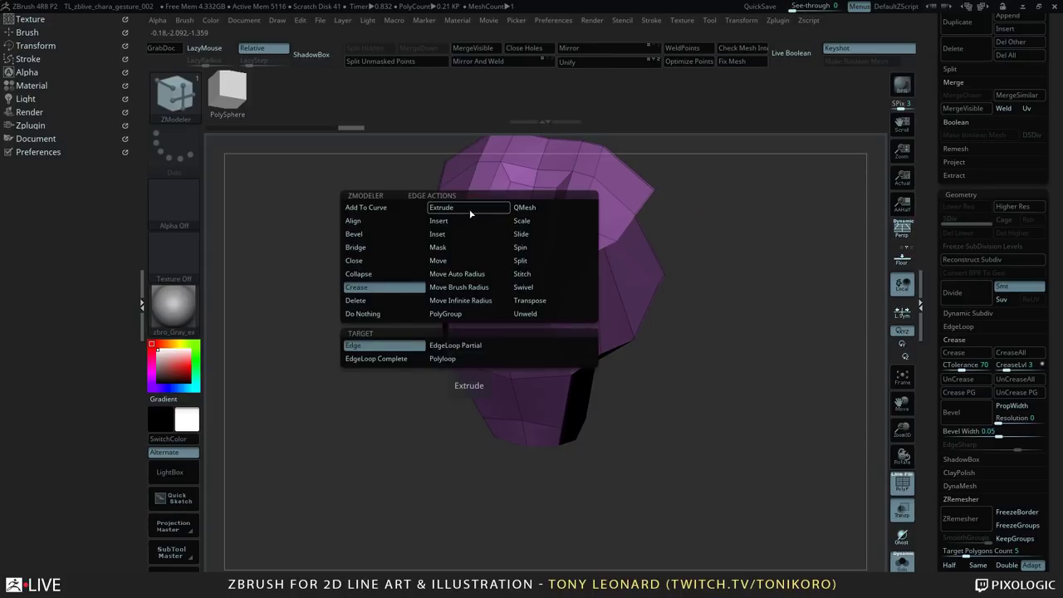
pyautogui.click(373, 346)
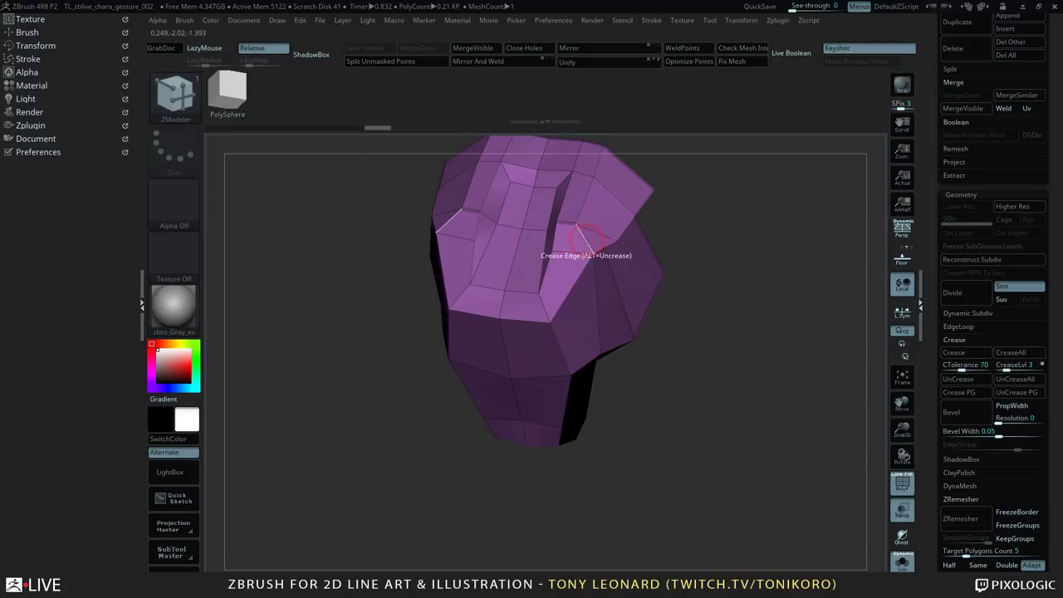
pyautogui.moveTo(795, 292); pyautogui.dragTo(690, 282)
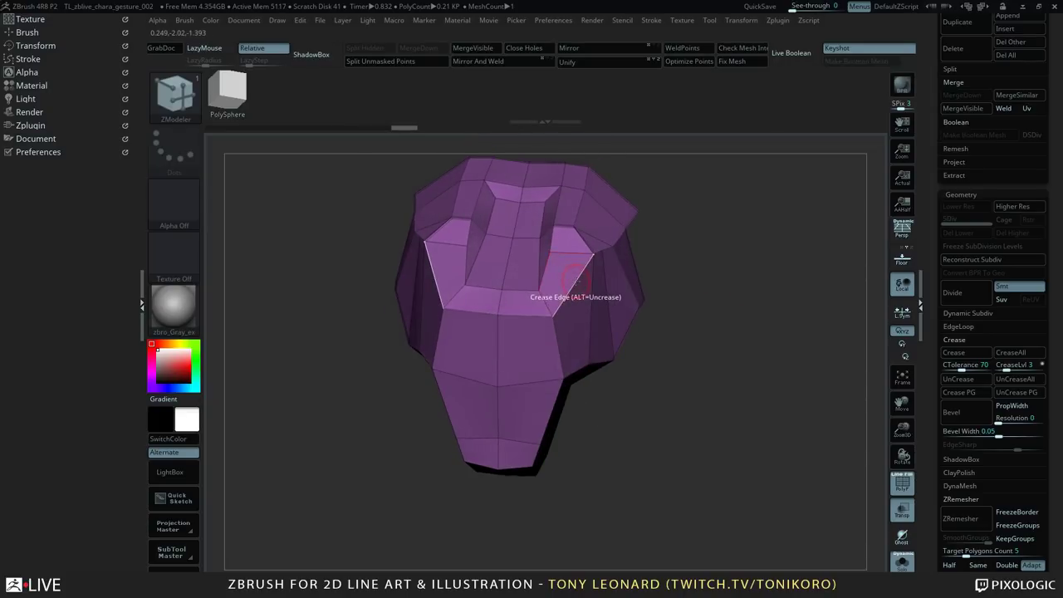
pyautogui.click(526, 316)
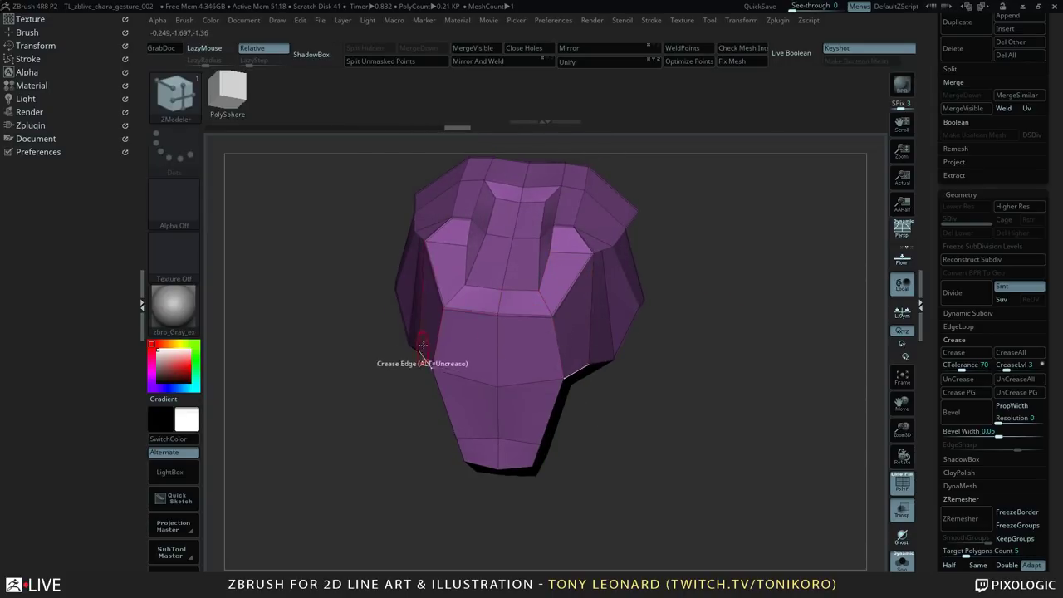
# - Crease the upper rim edges of the recess in the plate's top face, including its long sides and front edge
pyautogui.moveTo(664, 348); pyautogui.dragTo(738, 375)
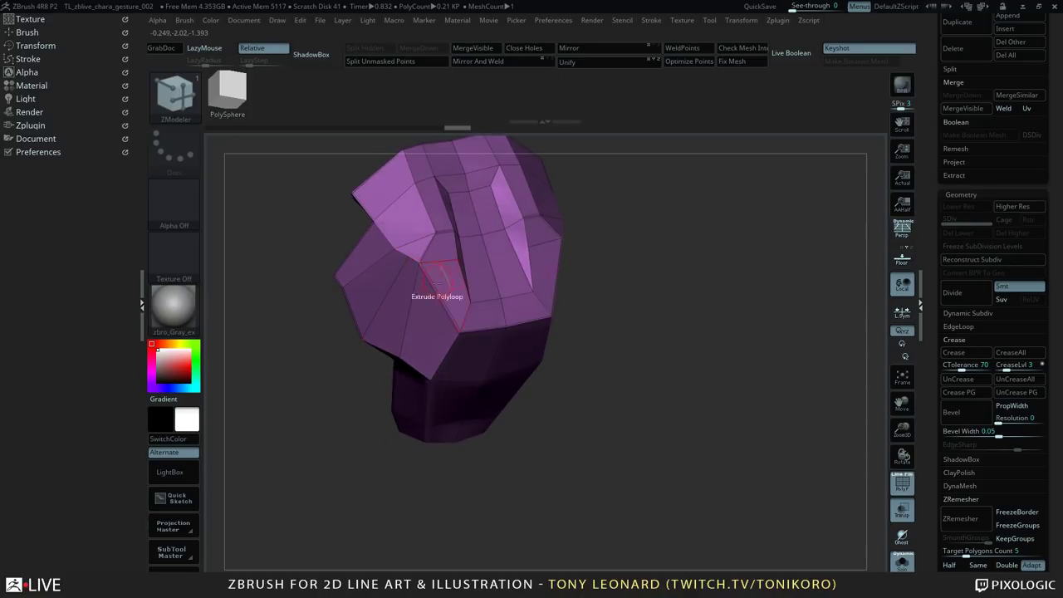
pyautogui.moveTo(699, 239); pyautogui.dragTo(669, 281)
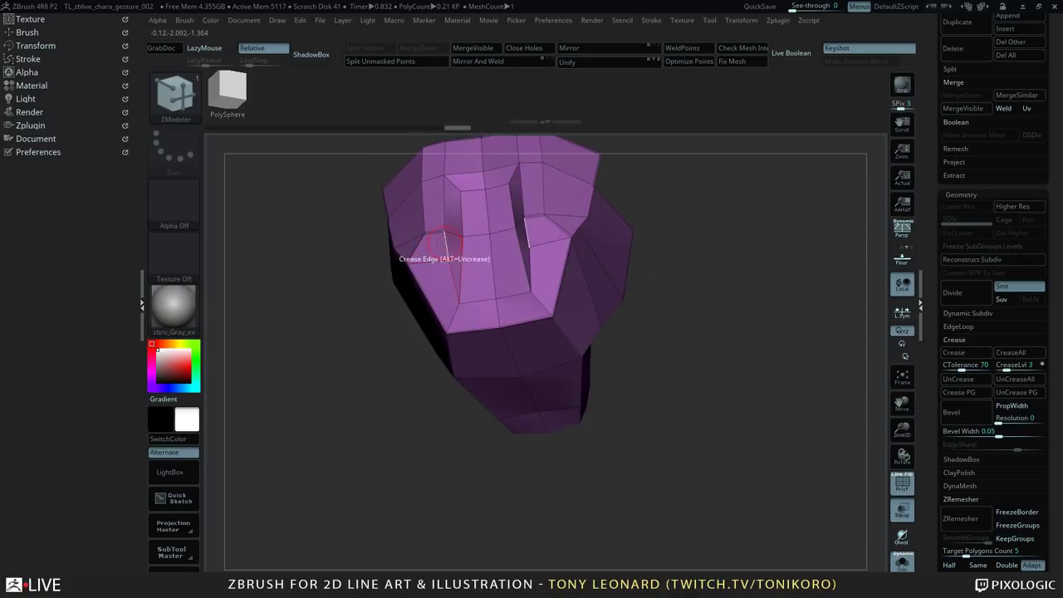
pyautogui.click(449, 277)
pyautogui.moveTo(715, 368)
pyautogui.mouseDown()
pyautogui.moveTo(735, 327)
pyautogui.moveTo(732, 376)
pyautogui.mouseUp()
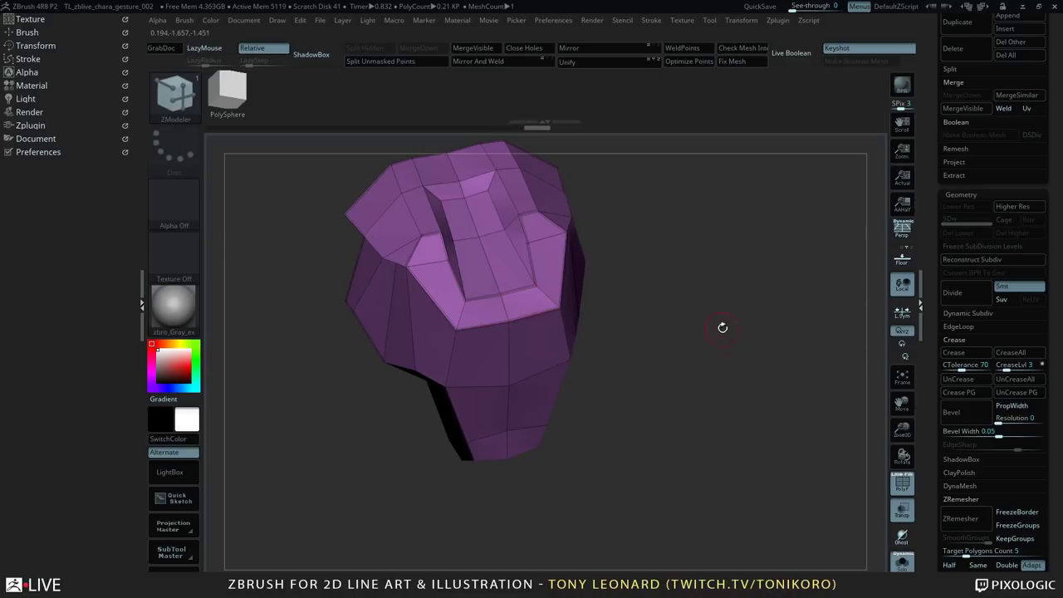
pyautogui.moveTo(723, 327); pyautogui.dragTo(645, 315)
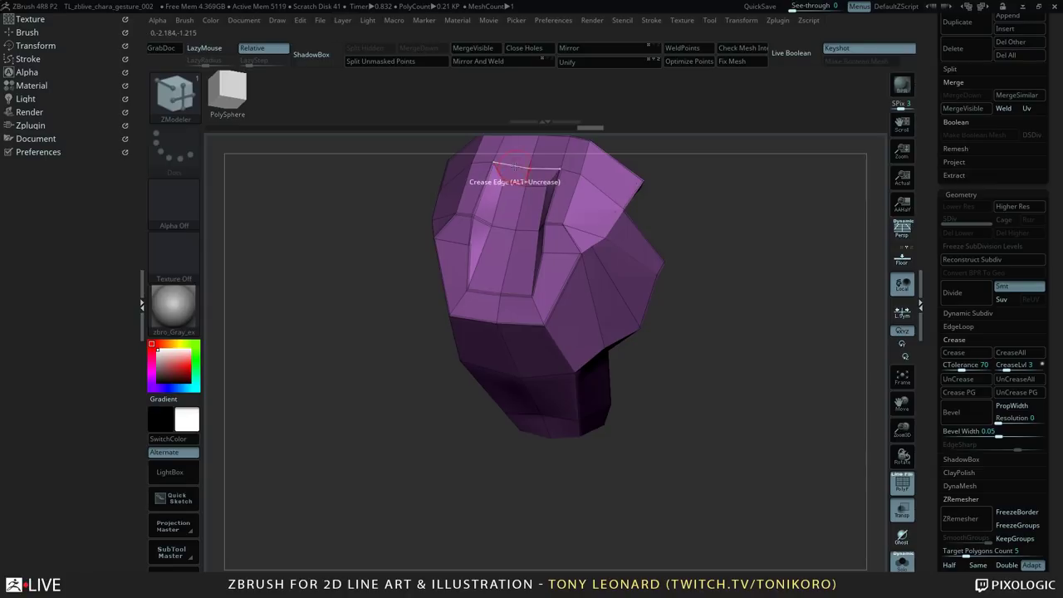
# - Crease the back edge of the recess and the edges around its floor
pyautogui.moveTo(446, 171); pyautogui.dragTo(498, 217)
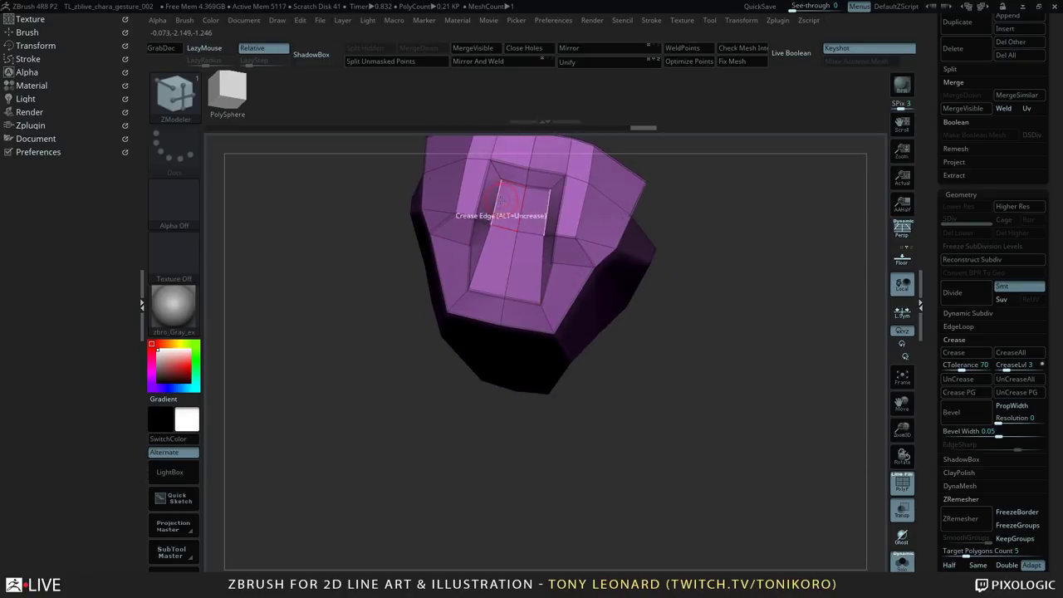
pyautogui.moveTo(544, 235); pyautogui.dragTo(503, 277, button='right')
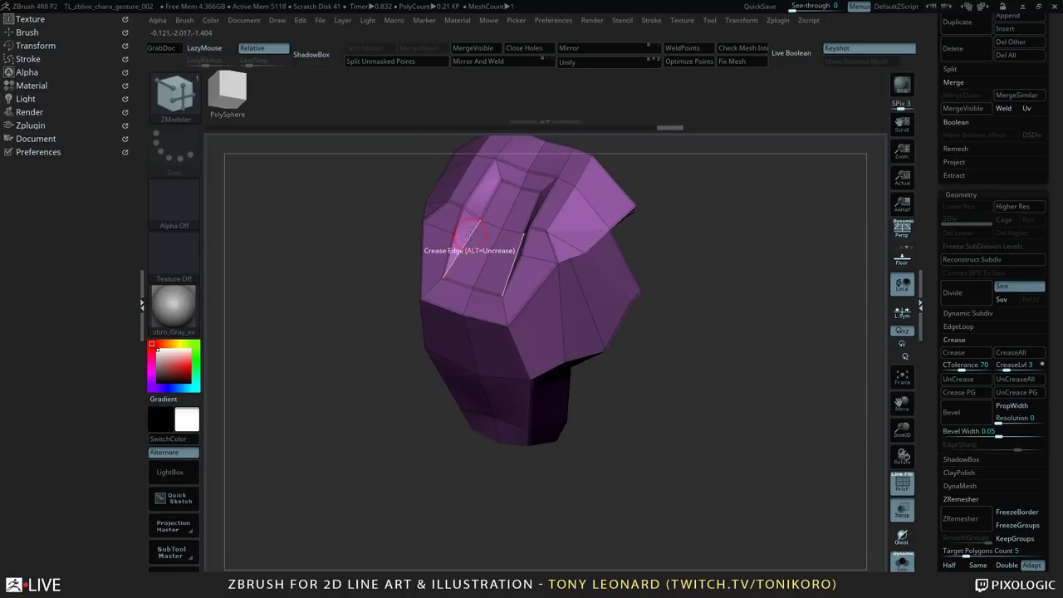
pyautogui.moveTo(759, 275); pyautogui.dragTo(617, 283)
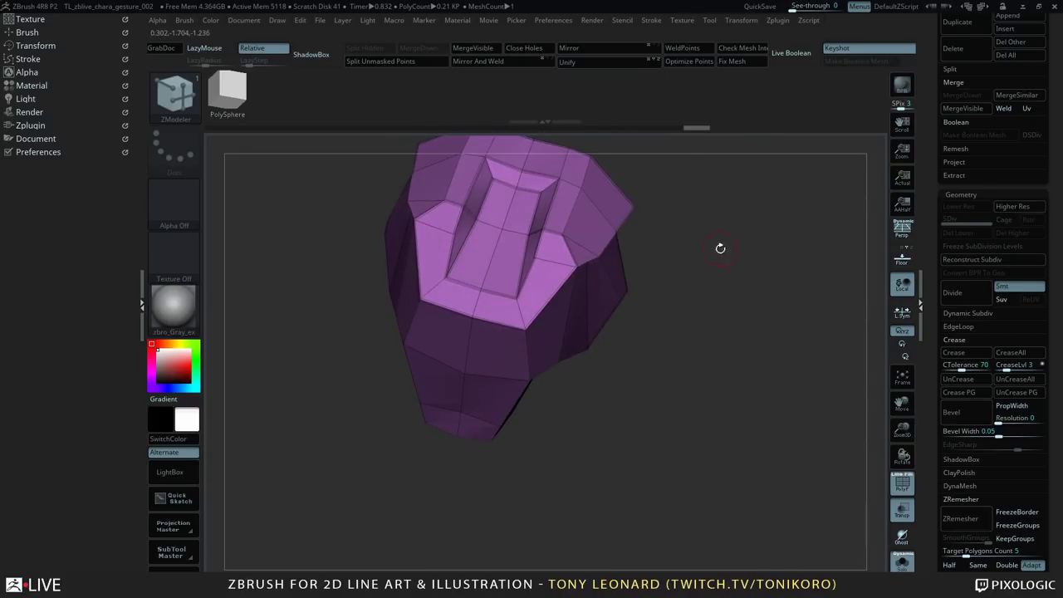
# - Turn on the Dynamic Subdivision preview to show the creased helmet plate smoothed
pyautogui.hotkey('ctrl', 'd')
pyautogui.moveTo(686, 181); pyautogui.dragTo(728, 240)
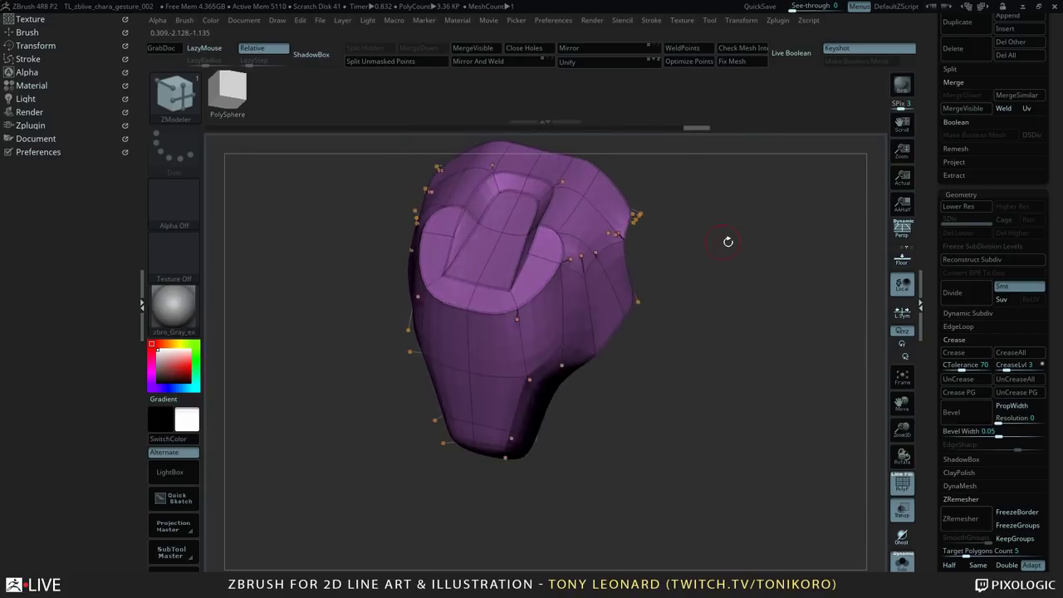
pyautogui.moveTo(930, 133); pyautogui.dragTo(941, 167)
pyautogui.scroll(-3, 942, 166)
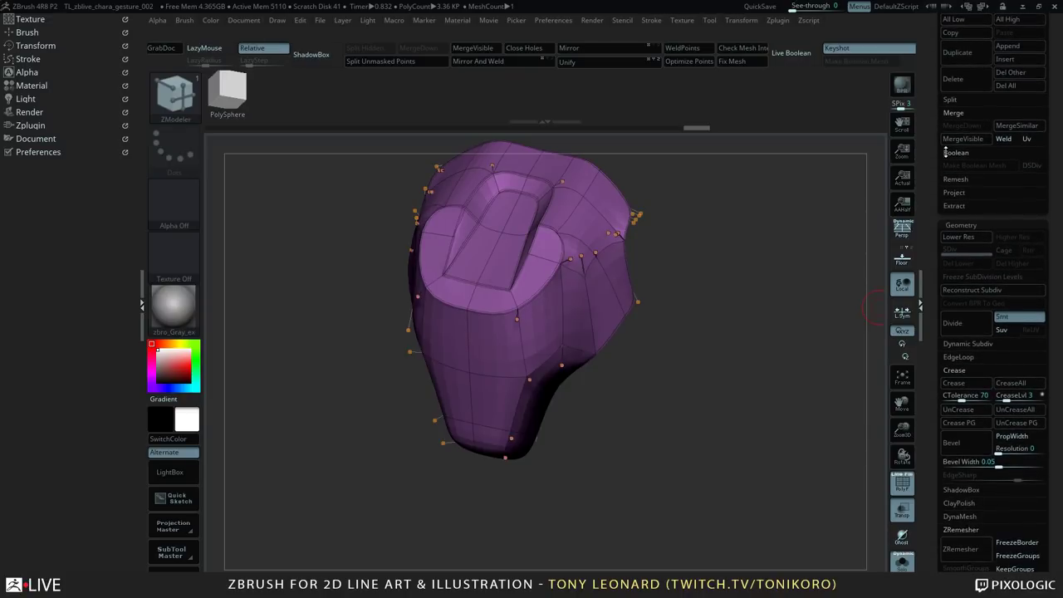
pyautogui.scroll(-2, 953, 108)
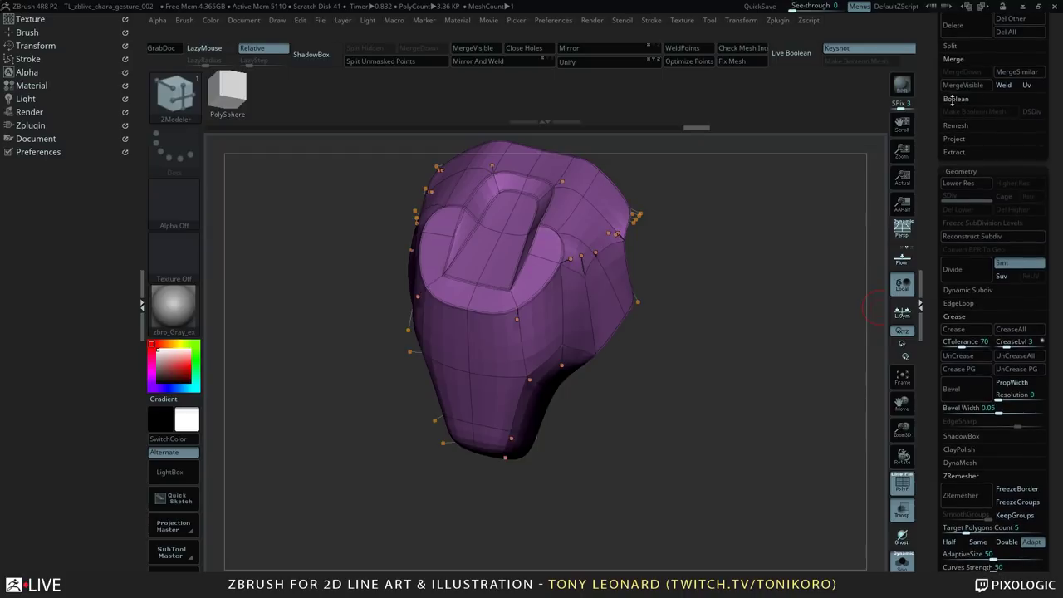
pyautogui.moveTo(954, 95); pyautogui.dragTo(954, 89)
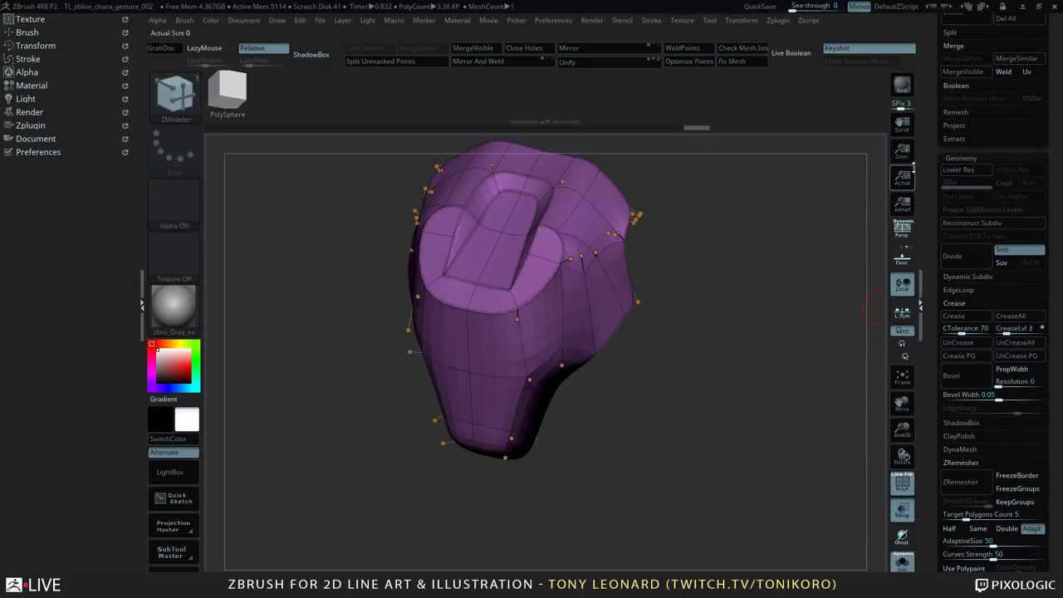
# - Crease the edges outlining the plate's front face and the corners of its top face with the smoothed preview on
pyautogui.moveTo(750, 336); pyautogui.dragTo(750, 373)
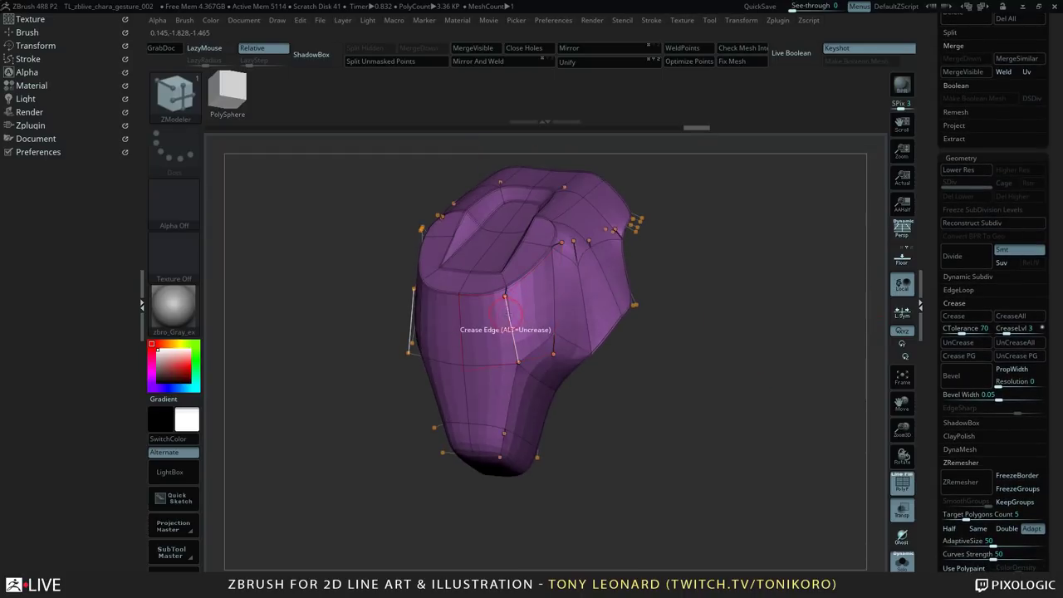
pyautogui.moveTo(581, 415); pyautogui.dragTo(664, 461)
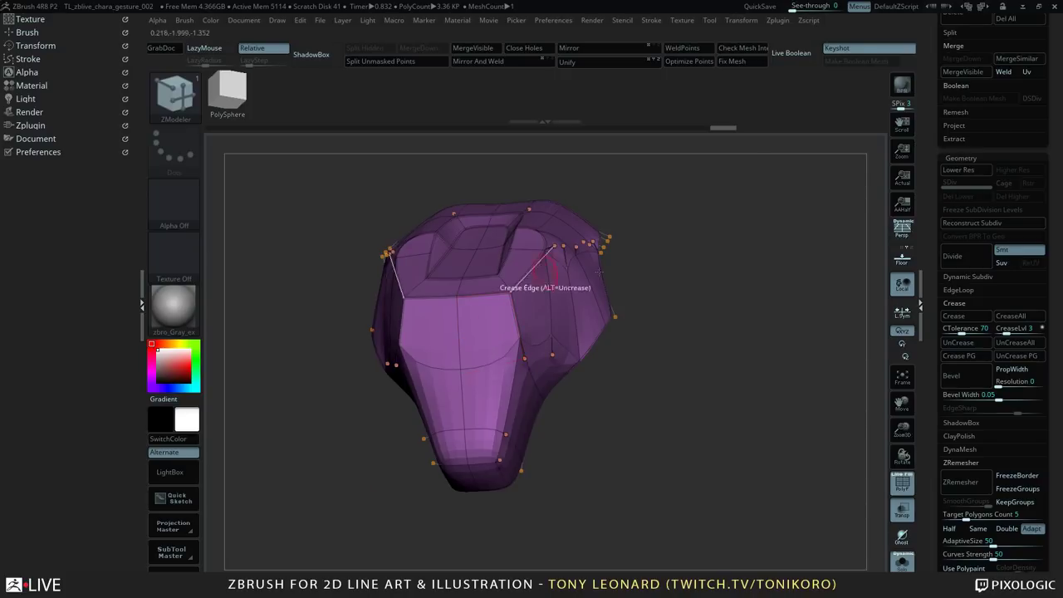
pyautogui.moveTo(700, 353)
pyautogui.mouseDown()
pyautogui.moveTo(764, 404)
pyautogui.moveTo(712, 360)
pyautogui.mouseUp()
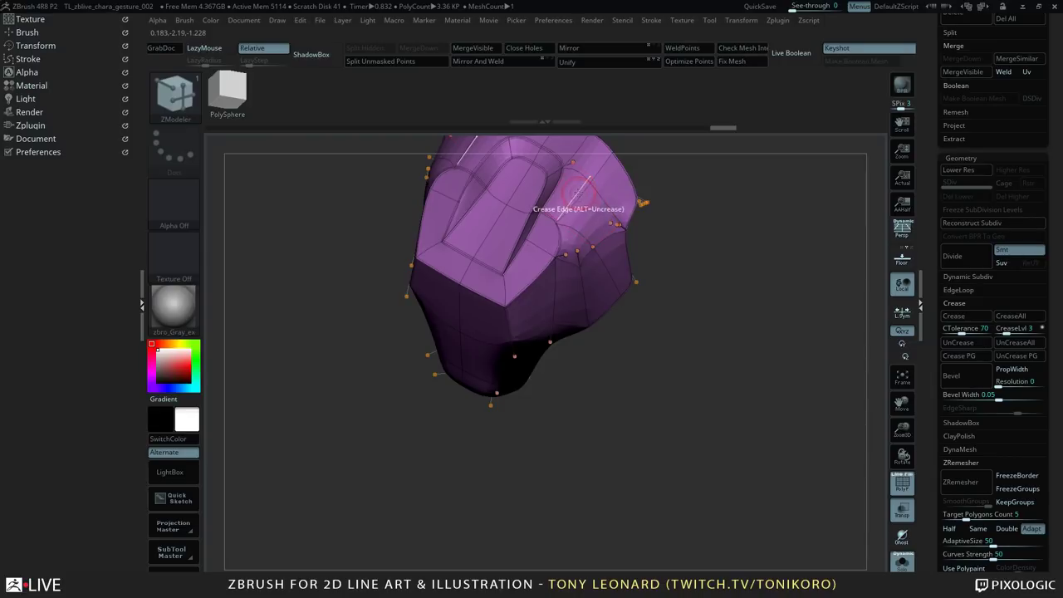
pyautogui.moveTo(755, 257)
pyautogui.mouseDown()
pyautogui.moveTo(772, 279)
pyautogui.moveTo(719, 419)
pyautogui.moveTo(773, 334)
pyautogui.moveTo(702, 326)
pyautogui.moveTo(762, 306)
pyautogui.moveTo(759, 344)
pyautogui.moveTo(581, 391)
pyautogui.mouseUp()
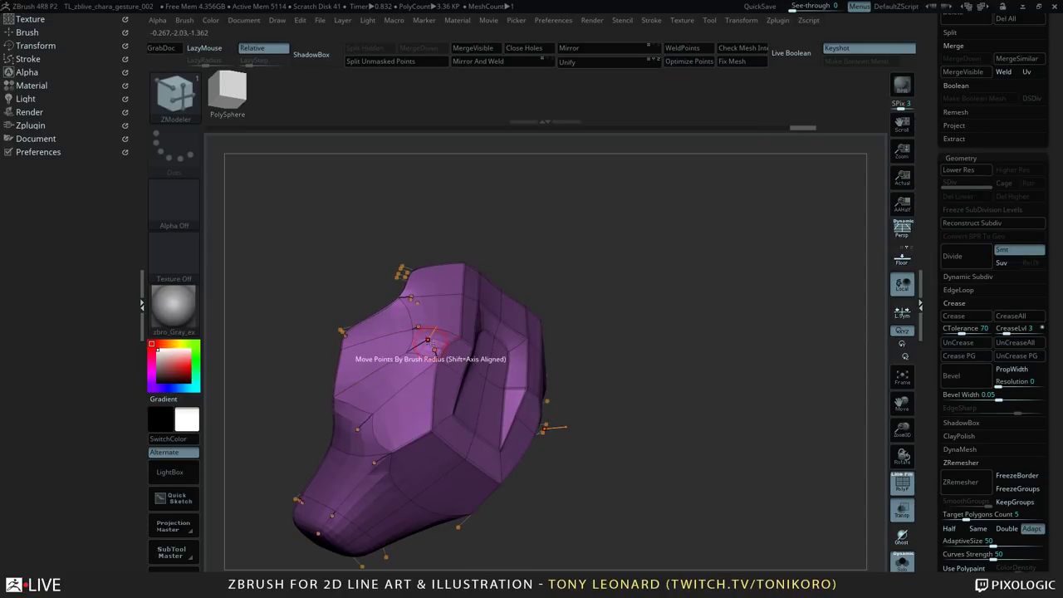
# - Crease the edges around the plate's side faces, including the boundary below the raised brow
pyautogui.moveTo(686, 183)
pyautogui.mouseDown()
pyautogui.moveTo(739, 301)
pyautogui.moveTo(785, 339)
pyautogui.moveTo(769, 277)
pyautogui.mouseUp()
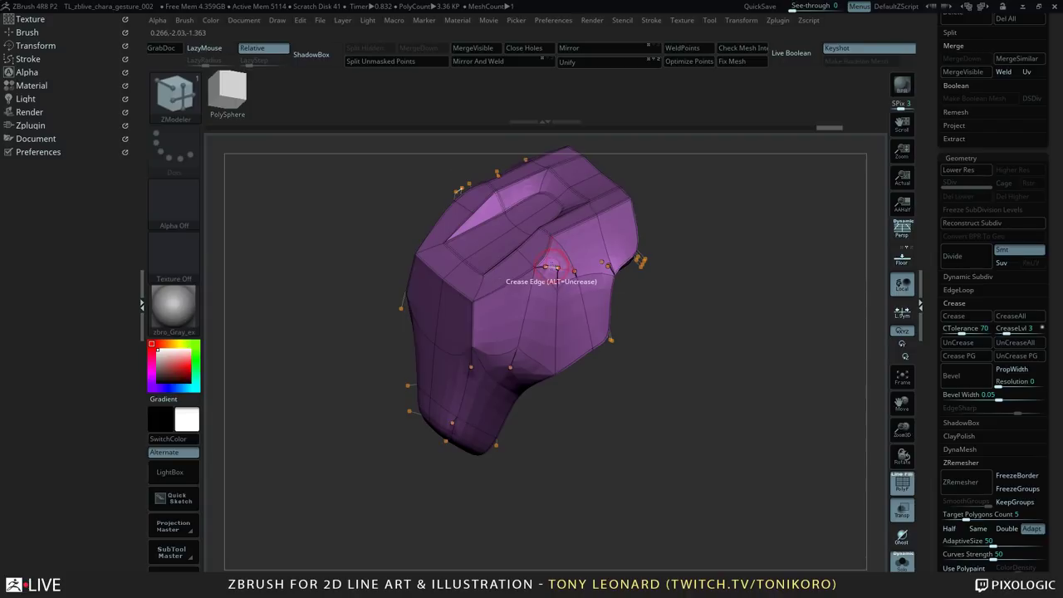
pyautogui.moveTo(696, 358); pyautogui.dragTo(691, 332)
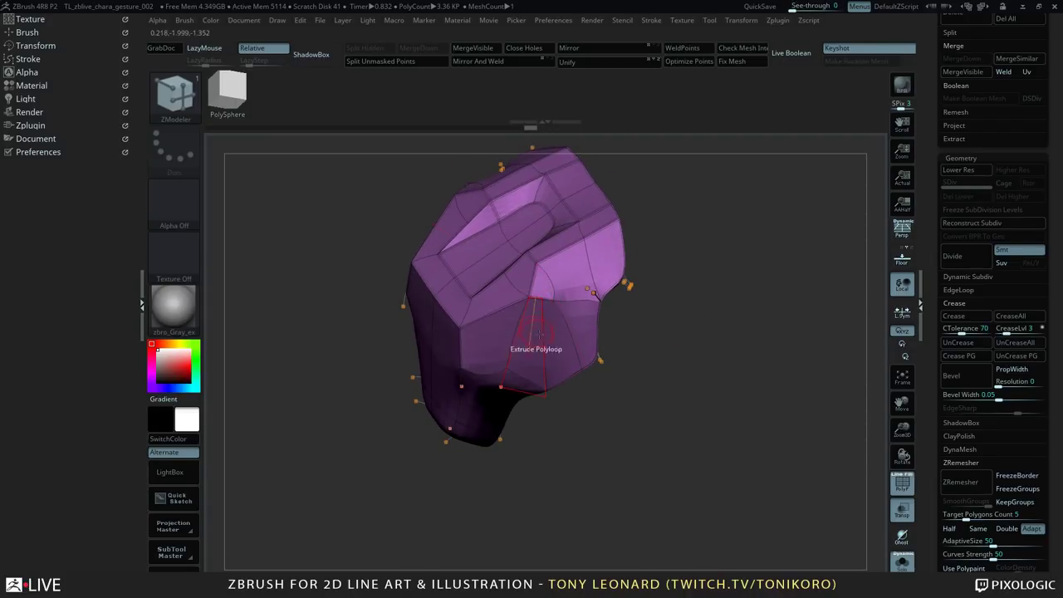
pyautogui.moveTo(647, 336); pyautogui.dragTo(566, 297)
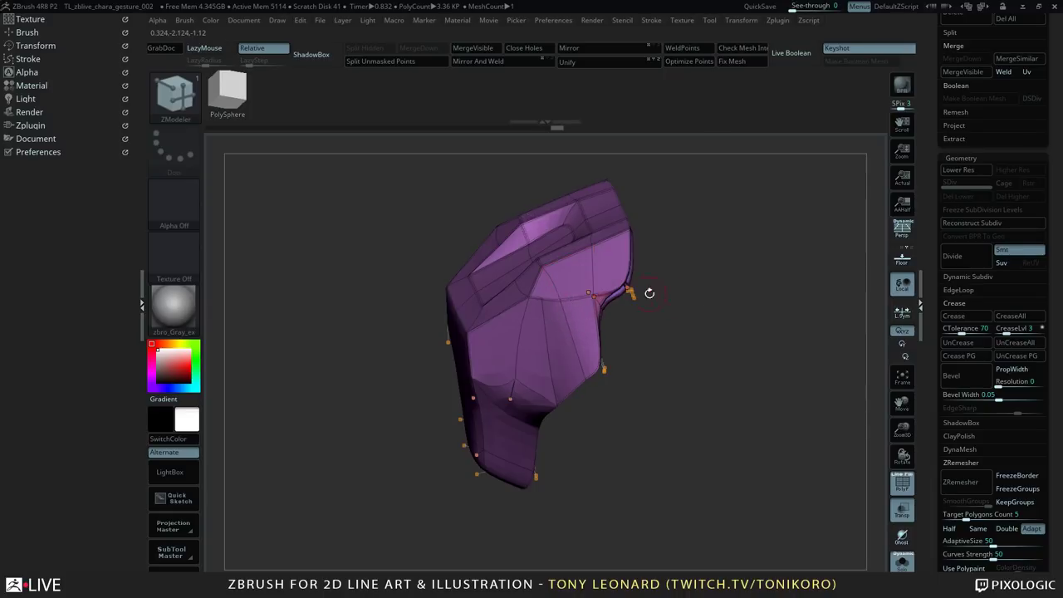
pyautogui.moveTo(648, 291); pyautogui.dragTo(706, 366)
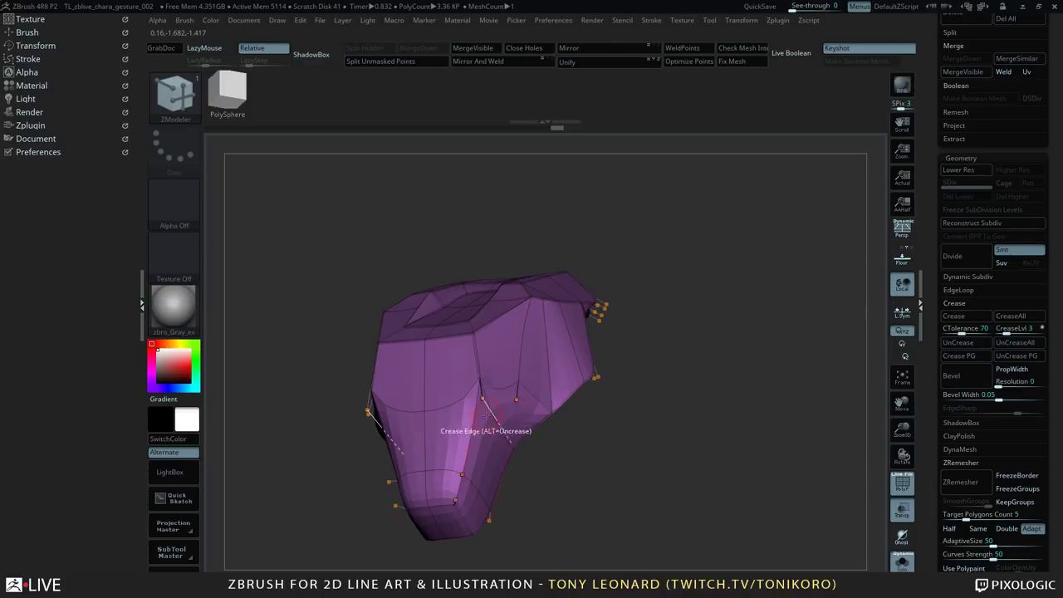
pyautogui.moveTo(697, 450); pyautogui.dragTo(792, 362)
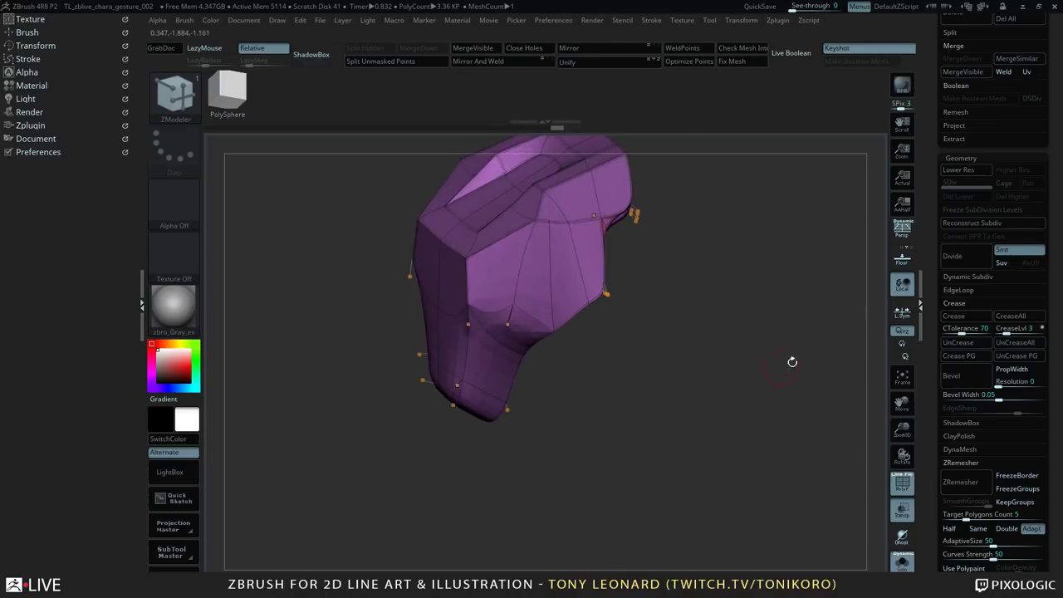
# - Raise the SmoothSubdiv level in the Dynamic Subdiv settings and check the smoother plate from another angle
pyautogui.scroll(-4, 935, 418)
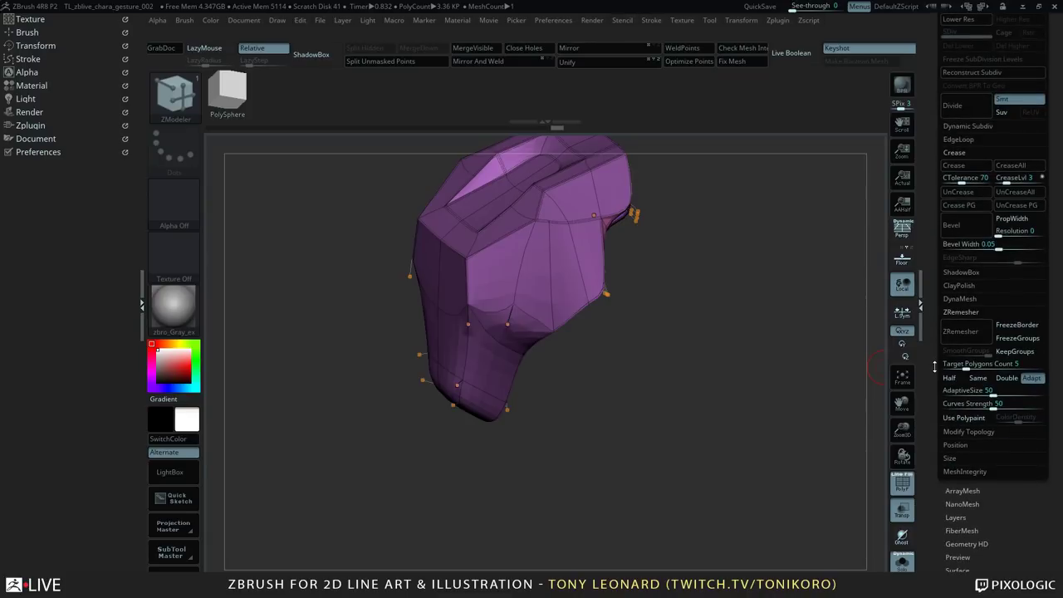
pyautogui.click(968, 131)
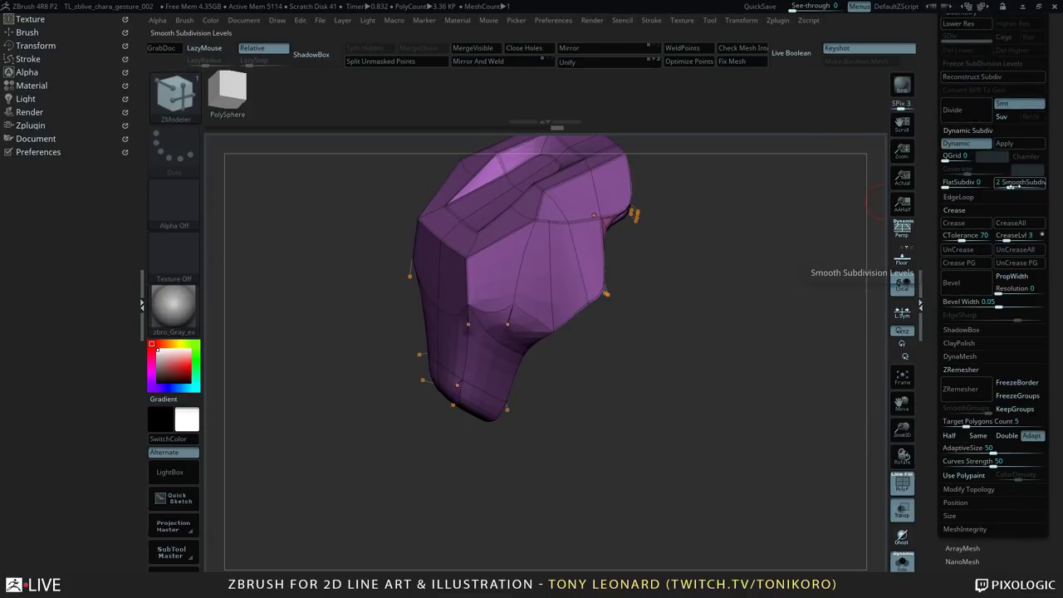
pyautogui.moveTo(1010, 185); pyautogui.dragTo(1019, 189)
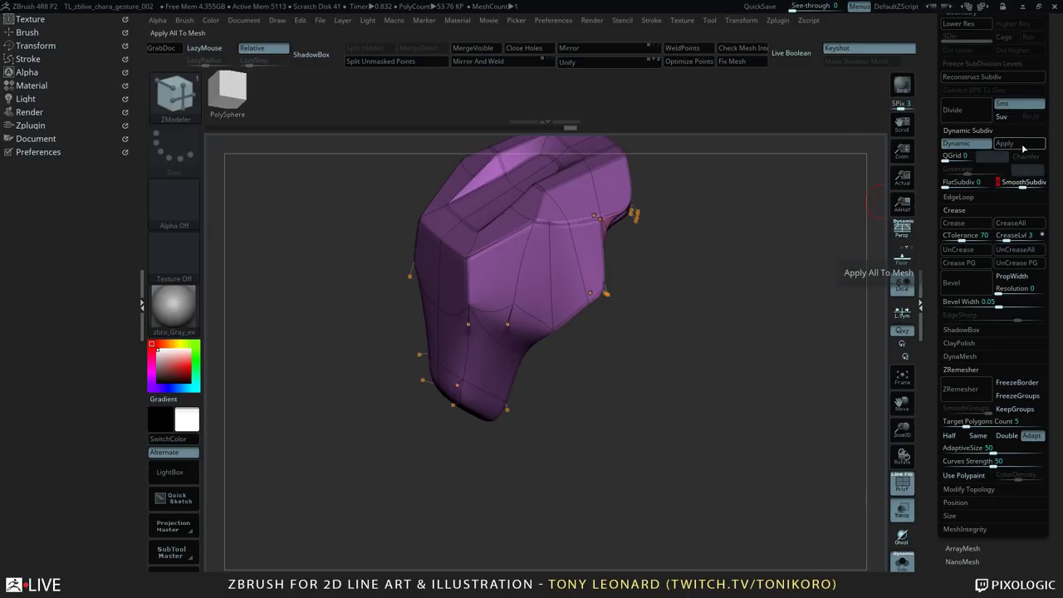
pyautogui.moveTo(719, 377); pyautogui.dragTo(742, 357)
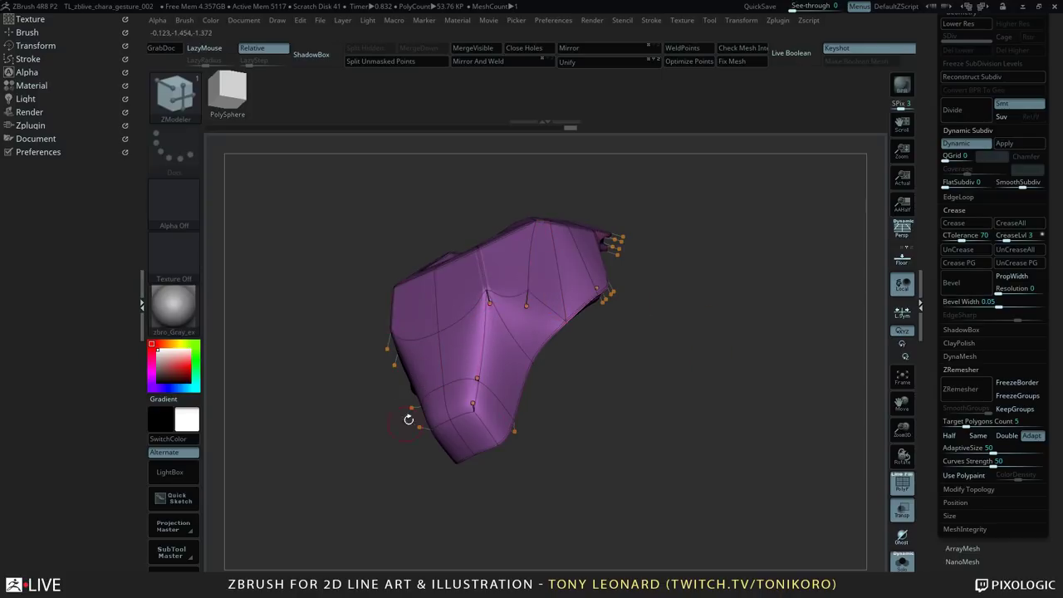
# - Hide the wireframe and examine the smoothed helmet plate's creased edges and recess from several angles
pyautogui.moveTo(680, 365); pyautogui.dragTo(712, 418)
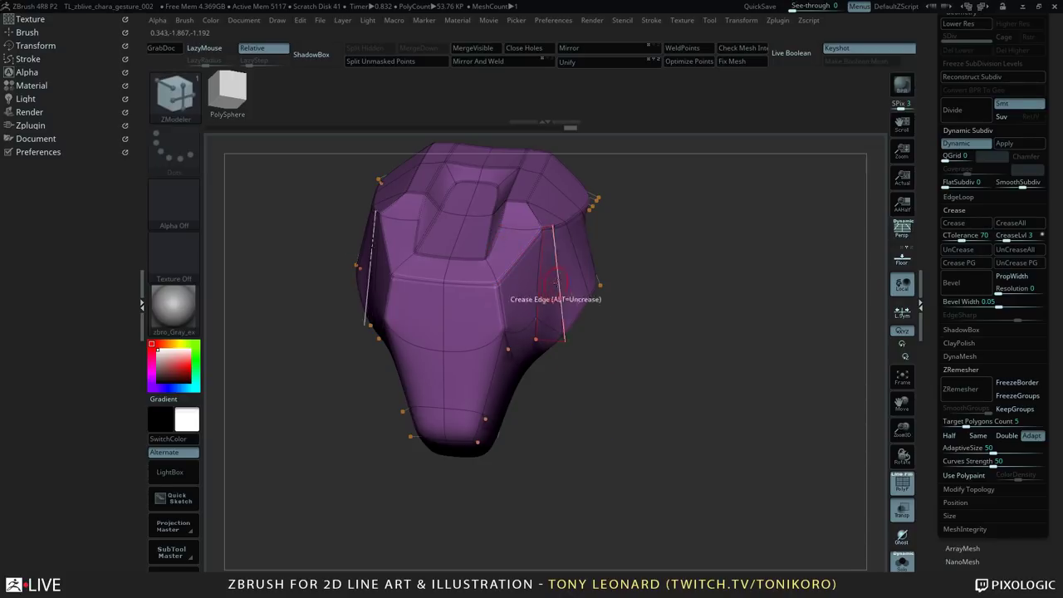
pyautogui.hotkey('shift', 'f')
pyautogui.moveTo(706, 371); pyautogui.dragTo(699, 383)
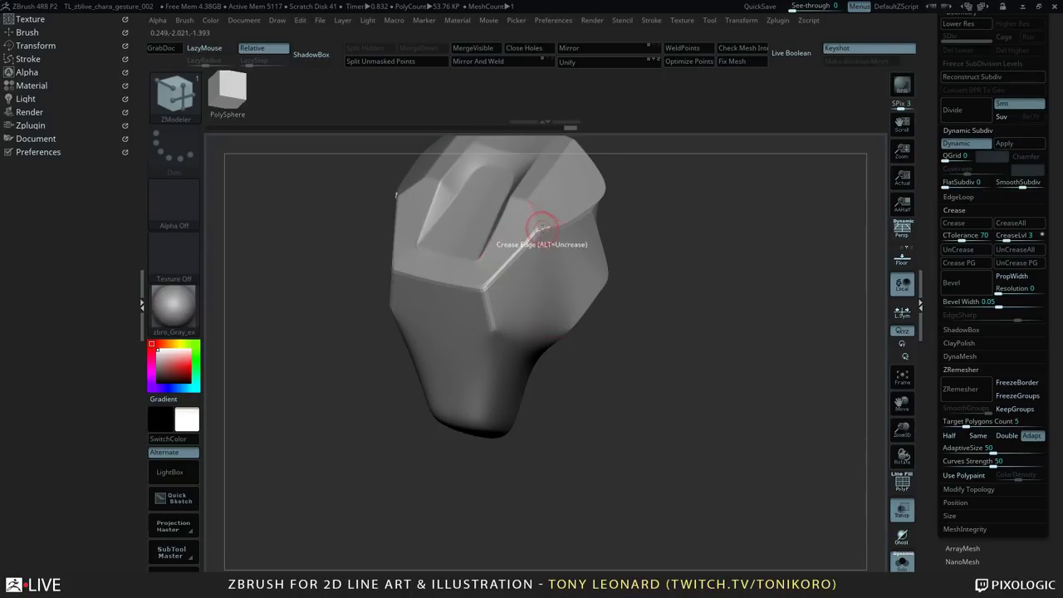
pyautogui.moveTo(626, 199); pyautogui.dragTo(743, 314)
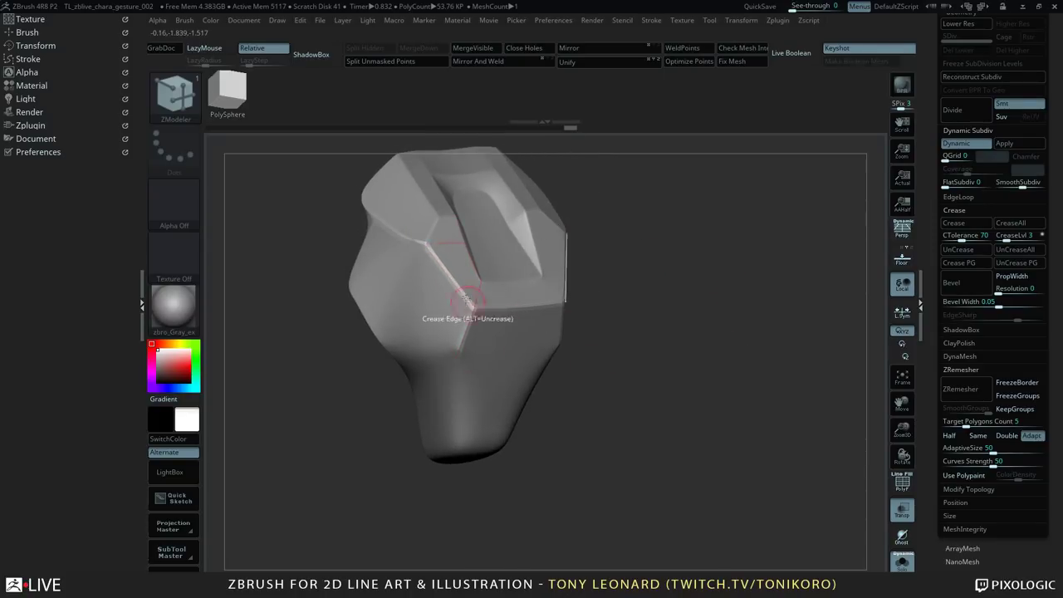
pyautogui.moveTo(679, 378); pyautogui.dragTo(578, 343)
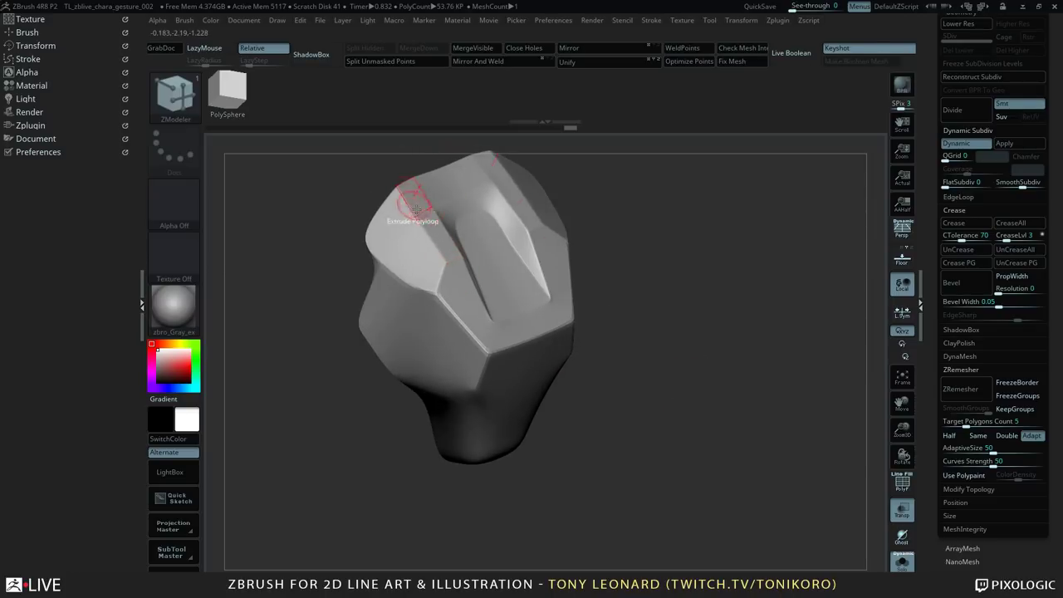
pyautogui.moveTo(673, 290)
pyautogui.mouseDown()
pyautogui.moveTo(692, 296)
pyautogui.moveTo(675, 305)
pyautogui.mouseUp()
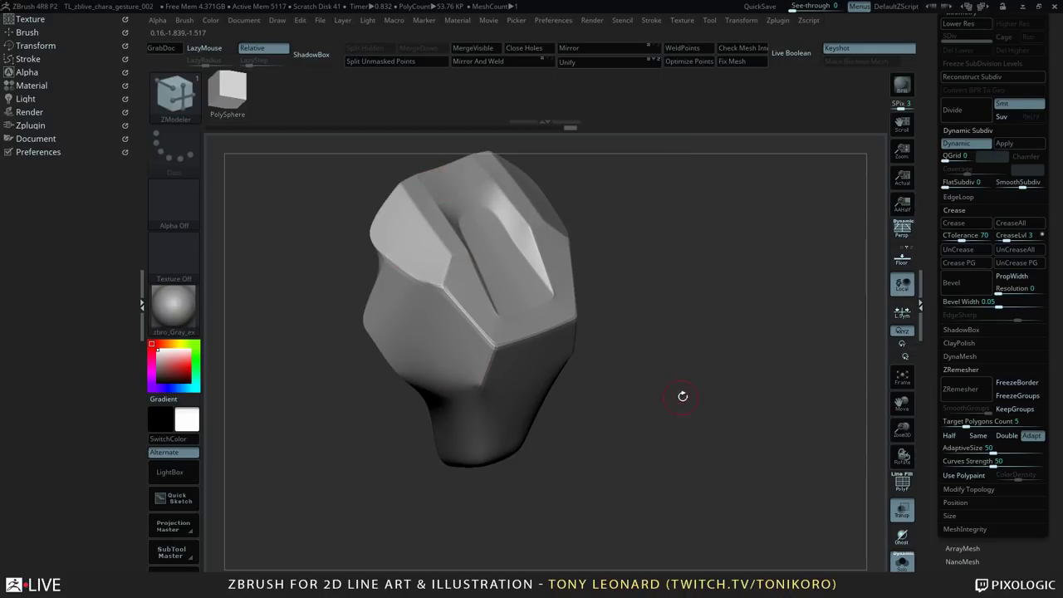
pyautogui.moveTo(684, 396); pyautogui.dragTo(682, 367)
pyautogui.keyDown('alt'); pyautogui.moveTo(711, 272); pyautogui.dragTo(676, 420); pyautogui.keyUp('alt')
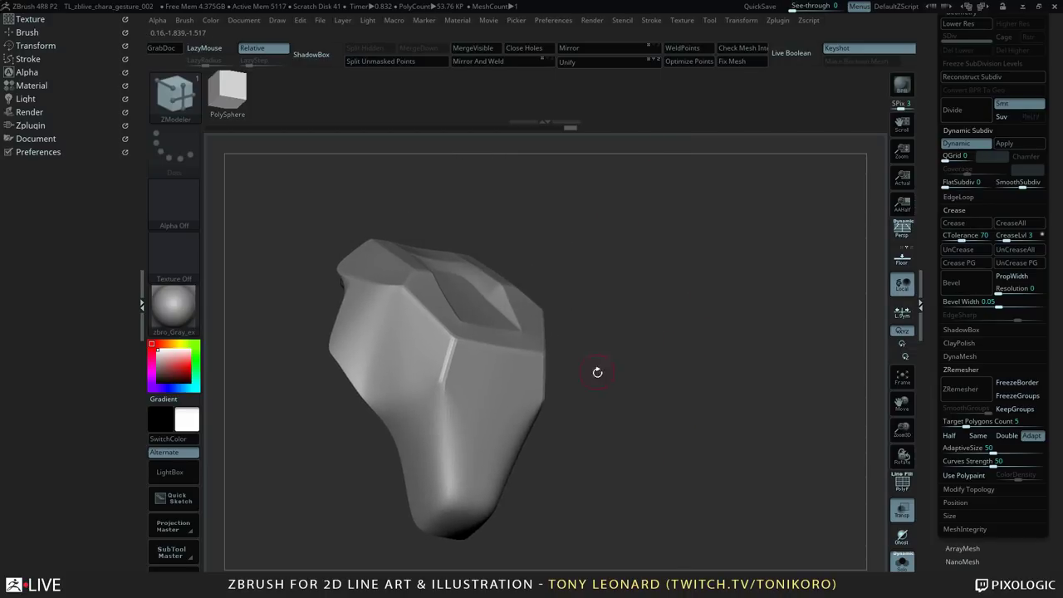
pyautogui.moveTo(654, 349)
pyautogui.mouseDown()
pyautogui.moveTo(729, 412)
pyautogui.moveTo(726, 372)
pyautogui.moveTo(686, 326)
pyautogui.moveTo(795, 325)
pyautogui.moveTo(785, 325)
pyautogui.moveTo(818, 357)
pyautogui.moveTo(673, 390)
pyautogui.moveTo(690, 357)
pyautogui.moveTo(695, 415)
pyautogui.moveTo(703, 373)
pyautogui.moveTo(706, 394)
pyautogui.moveTo(668, 369)
pyautogui.mouseUp()
pyautogui.press('shift')
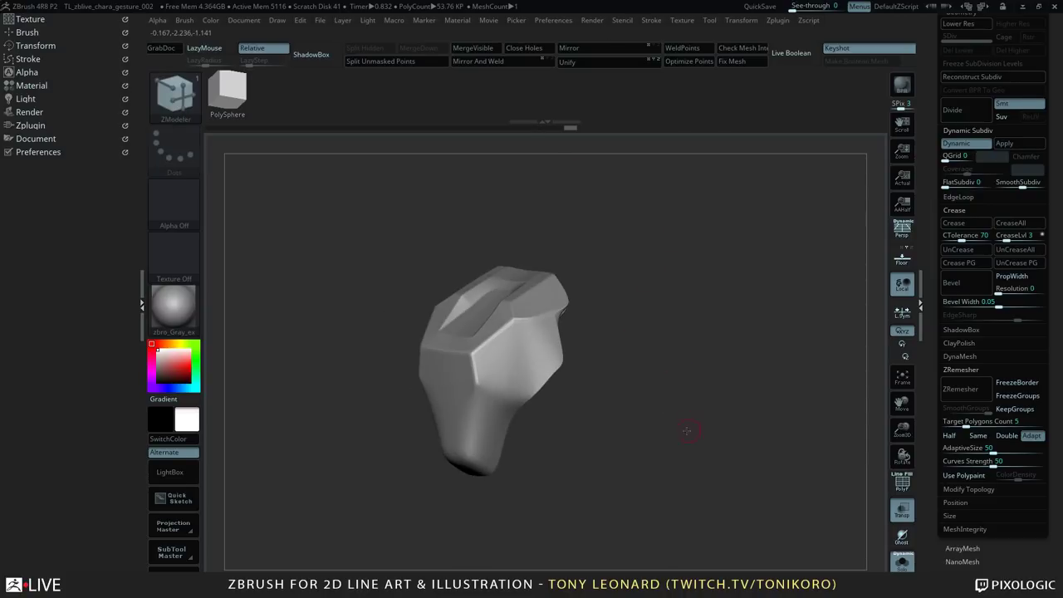
pyautogui.moveTo(688, 430); pyautogui.dragTo(671, 435)
pyautogui.press('shift')
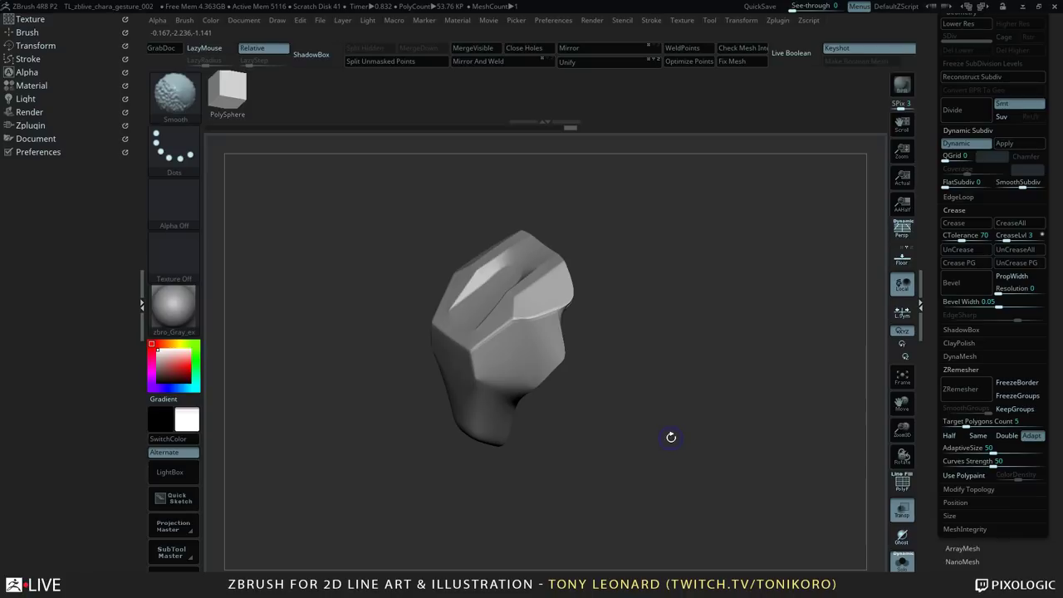
# - Turn off the Dynamic Subdivision preview, show the wireframe again and crease the edges just below the raised brow on the plate's side
pyautogui.hotkey('shift', 'd')
pyautogui.moveTo(645, 443); pyautogui.dragTo(666, 406)
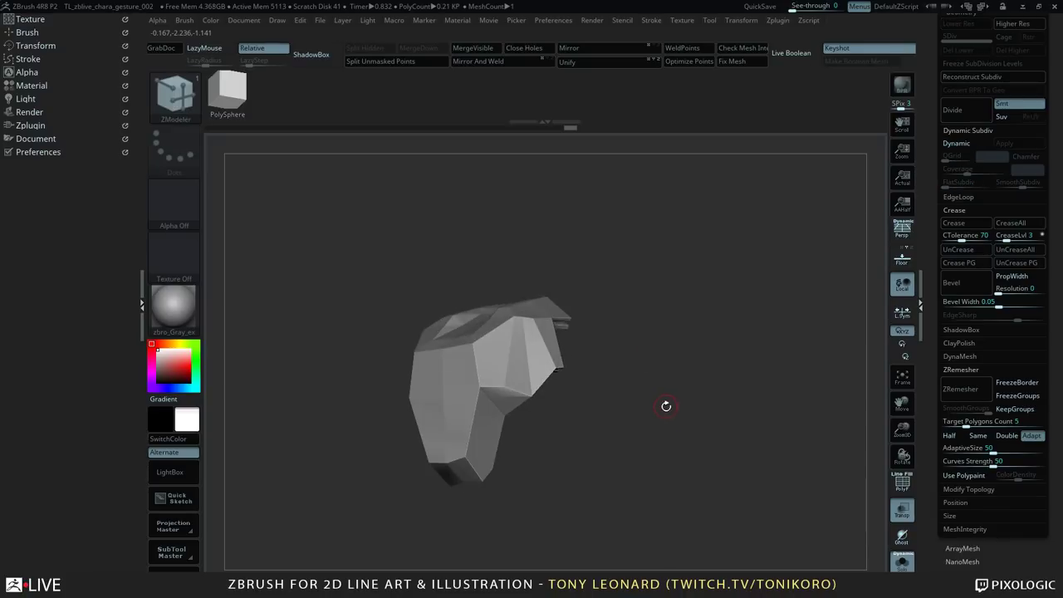
pyautogui.hotkey('shift', 'f')
pyautogui.keyDown('alt'); pyautogui.moveTo(680, 484); pyautogui.dragTo(814, 412); pyautogui.keyUp('alt')
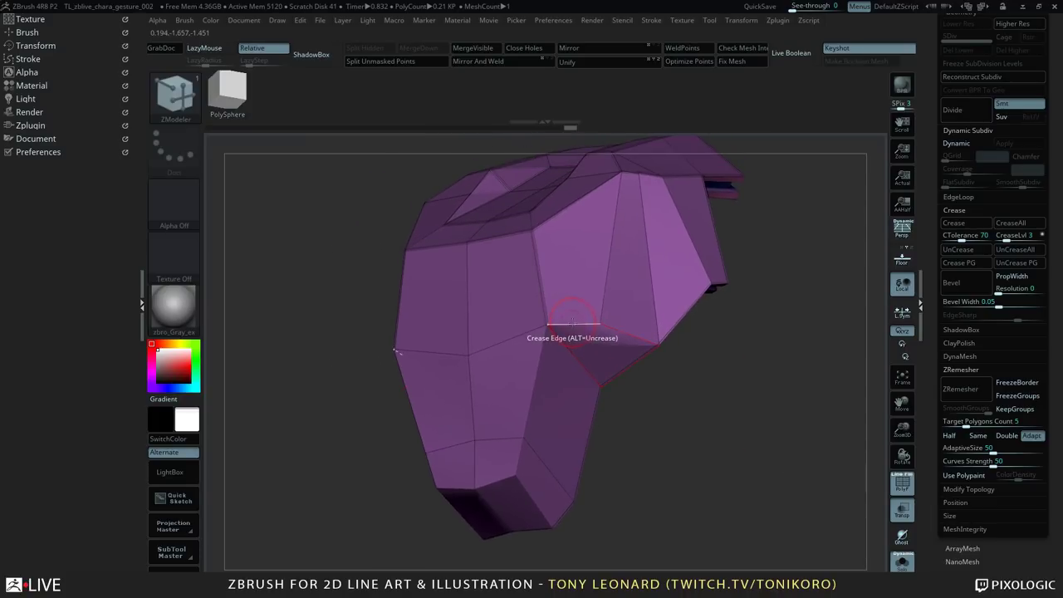
pyautogui.moveTo(656, 378); pyautogui.dragTo(707, 402)
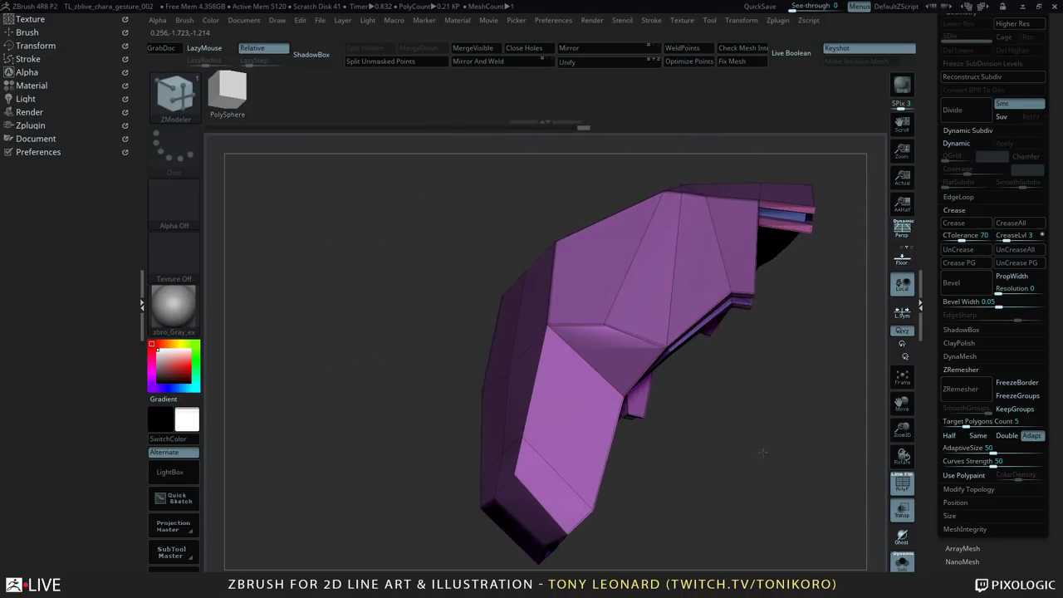
pyautogui.moveTo(764, 450)
pyautogui.mouseDown()
pyautogui.moveTo(783, 436)
pyautogui.moveTo(739, 435)
pyautogui.moveTo(750, 450)
pyautogui.moveTo(738, 449)
pyautogui.moveTo(795, 456)
pyautogui.moveTo(751, 440)
pyautogui.mouseUp()
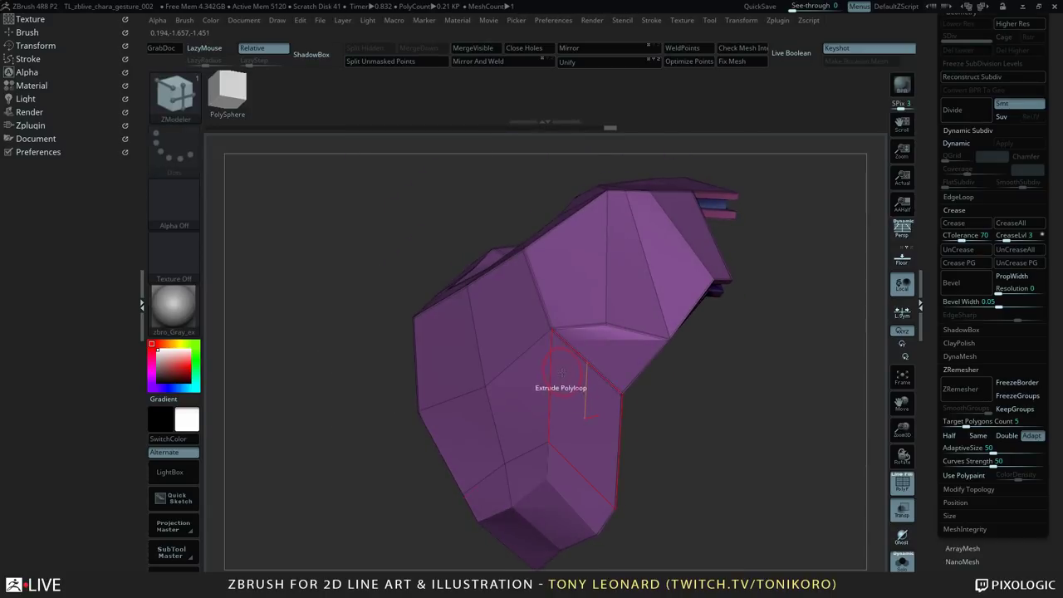
# - Set the Crease target to EdgeLoop Partial and crease the edges running down the front face and around the plate's chin
pyautogui.press('space')
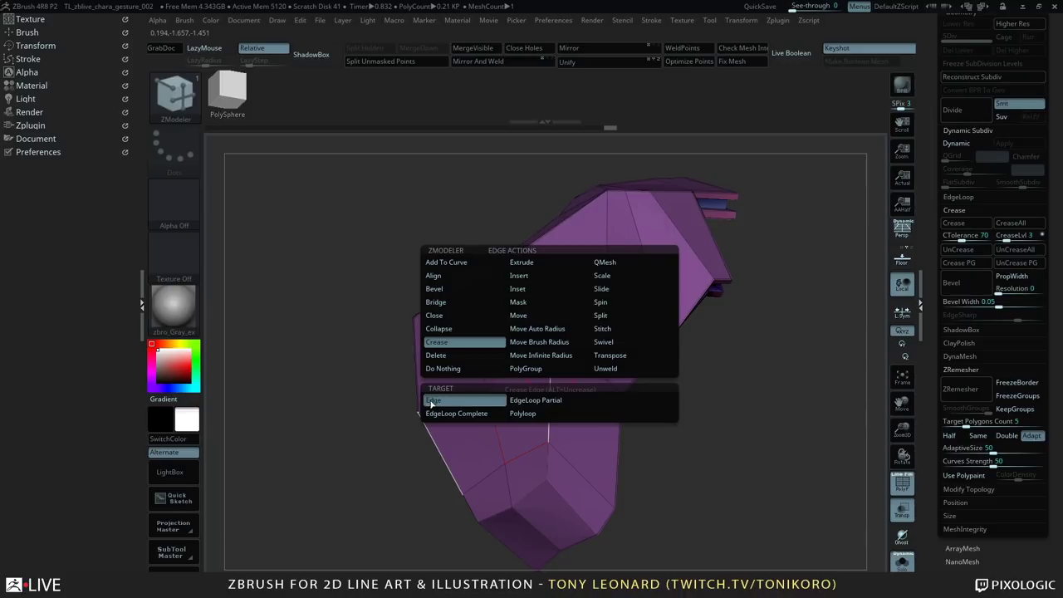
pyautogui.click(531, 400)
pyautogui.moveTo(614, 436); pyautogui.dragTo(763, 465)
pyautogui.click(539, 374)
pyautogui.keyDown('alt'); pyautogui.moveTo(597, 539); pyautogui.dragTo(629, 404); pyautogui.keyUp('alt')
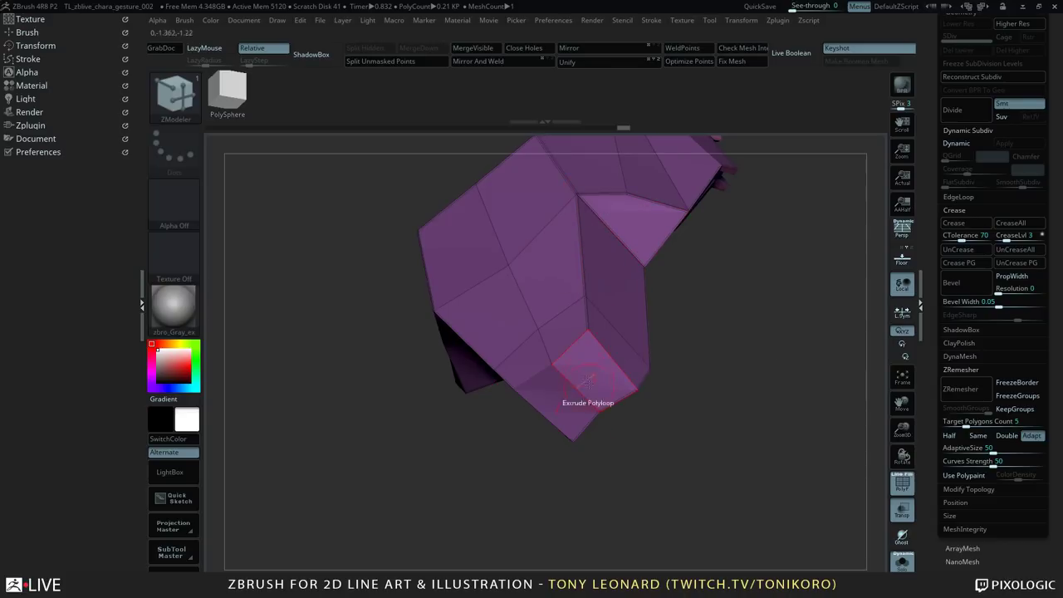
pyautogui.moveTo(729, 390); pyautogui.dragTo(748, 371)
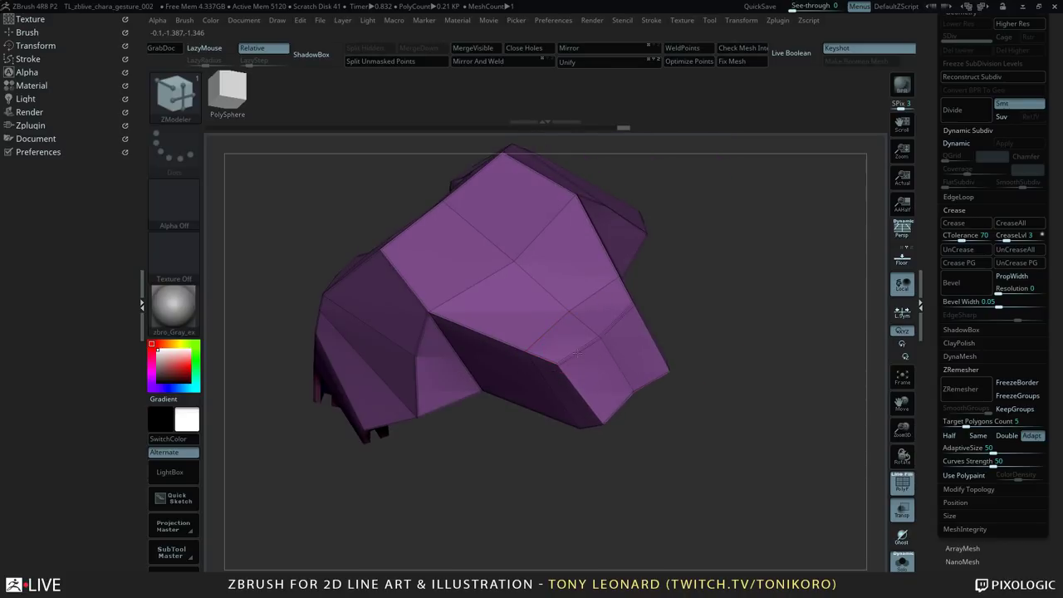
pyautogui.moveTo(759, 415); pyautogui.dragTo(584, 441)
pyautogui.moveTo(647, 448); pyautogui.dragTo(657, 421)
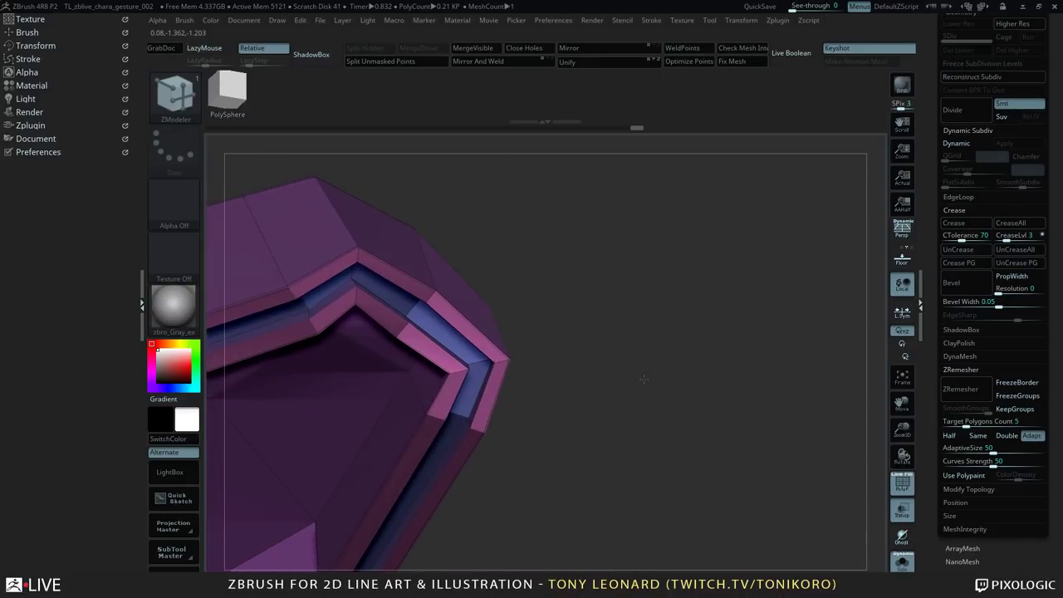
# - Examine the plate's rim groove and inner side up close for edge loops still missing creases
pyautogui.keyDown('alt'); pyautogui.moveTo(640, 379); pyautogui.dragTo(682, 437); pyautogui.keyUp('alt')
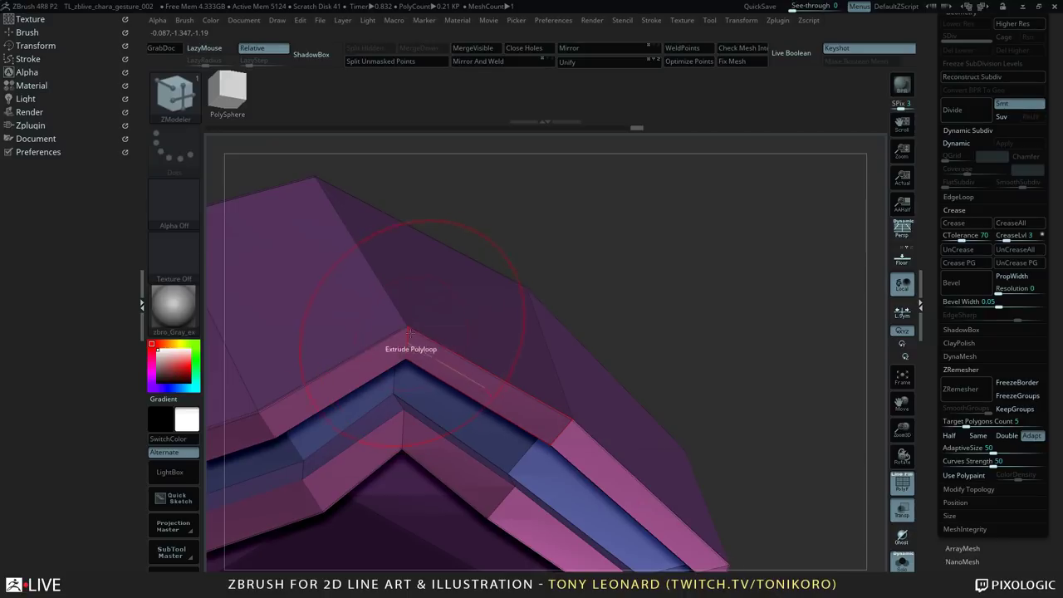
pyautogui.moveTo(588, 294); pyautogui.dragTo(415, 241)
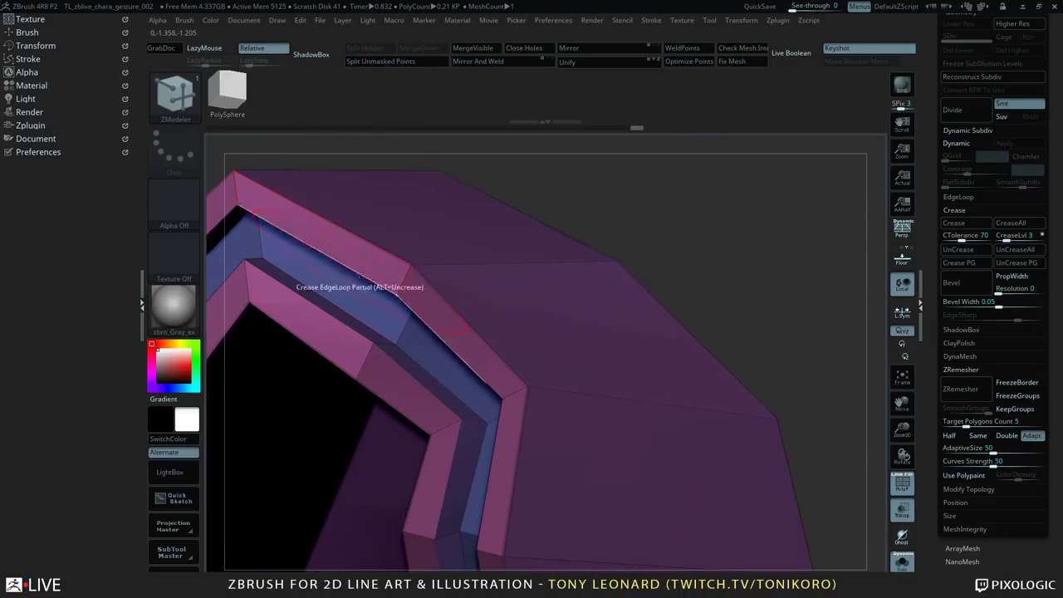
pyautogui.moveTo(695, 283); pyautogui.dragTo(539, 262)
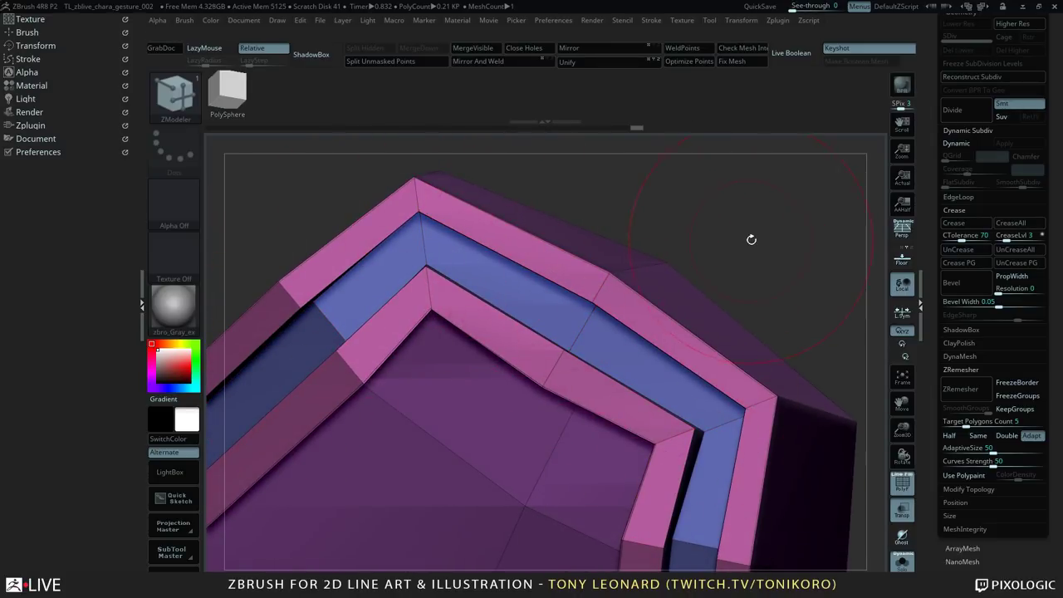
pyautogui.moveTo(750, 239); pyautogui.dragTo(723, 328)
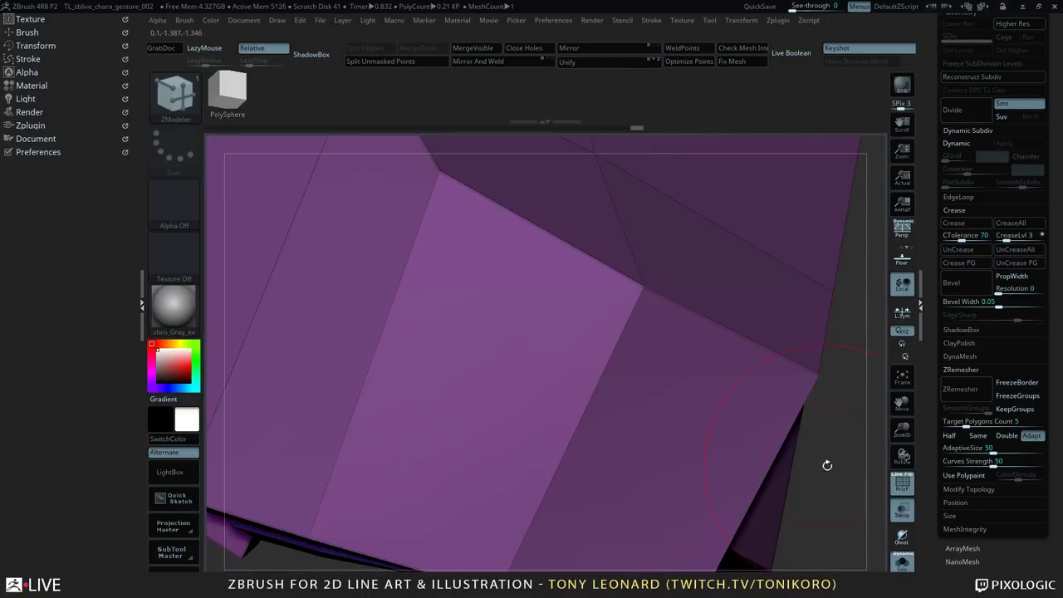
pyautogui.keyDown('alt'); pyautogui.moveTo(827, 465); pyautogui.dragTo(740, 446); pyautogui.keyUp('alt')
pyautogui.moveTo(249, 374); pyautogui.dragTo(312, 432)
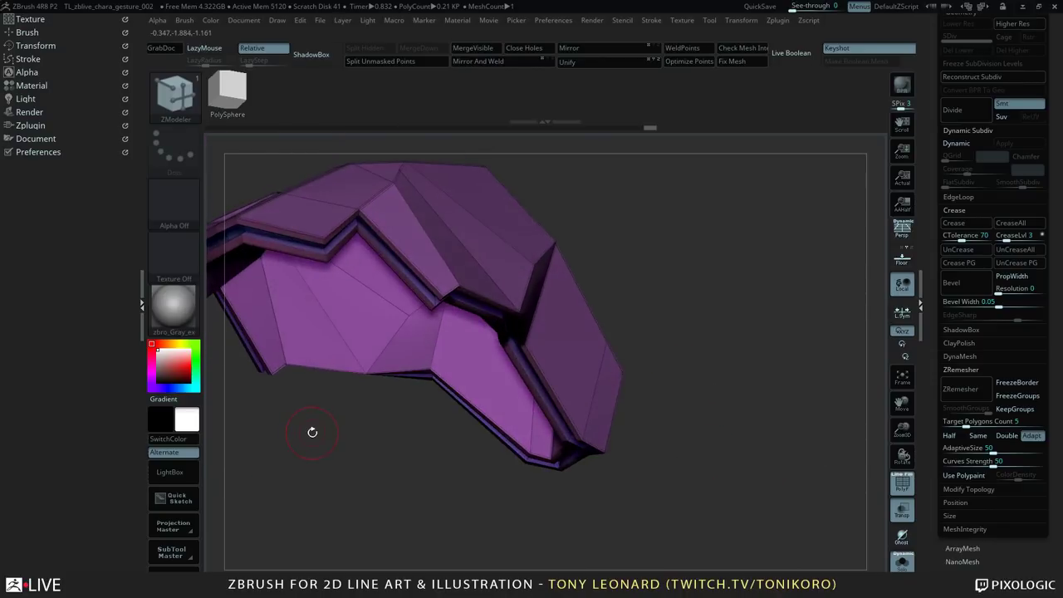
# - Set the Crease target to Edge and crease the remaining edges at the brow corners and around the recess in the top face
pyautogui.moveTo(631, 265); pyautogui.dragTo(795, 289)
pyautogui.moveTo(793, 225); pyautogui.dragTo(731, 369)
pyautogui.press('space')
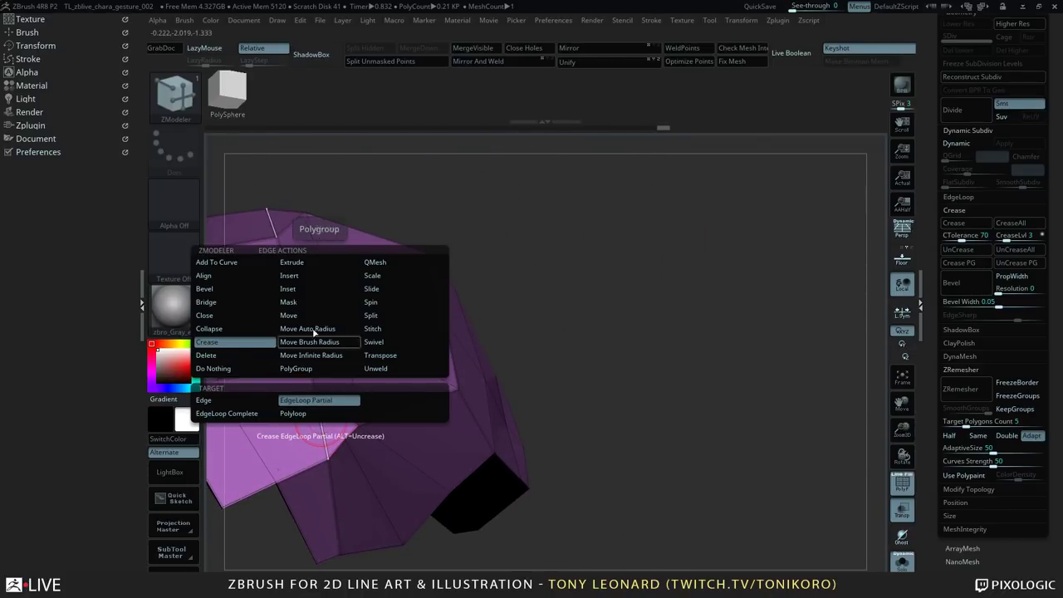
pyautogui.click(218, 405)
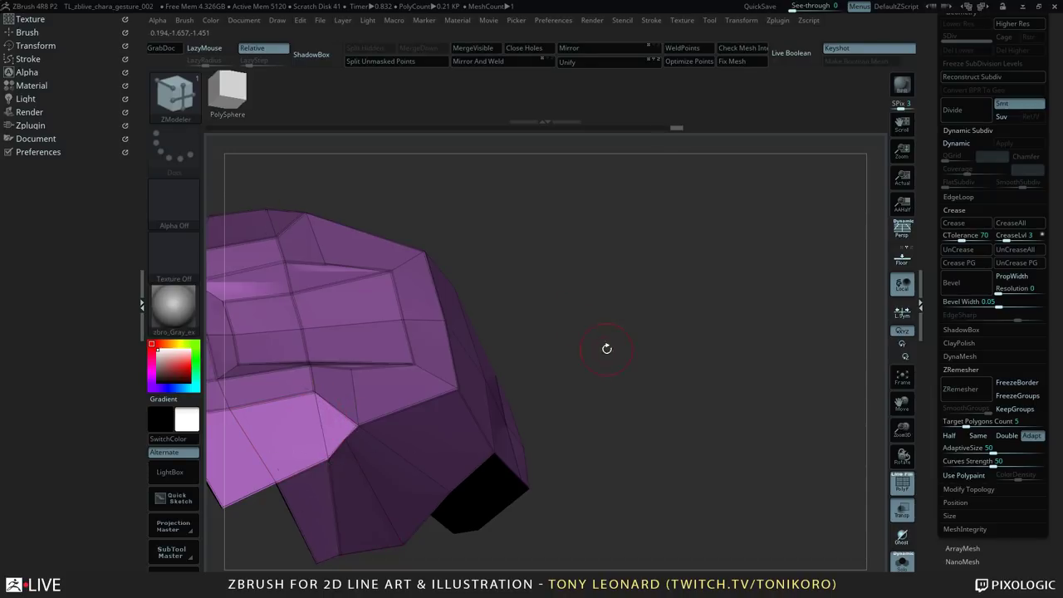
pyautogui.moveTo(607, 349); pyautogui.dragTo(788, 332)
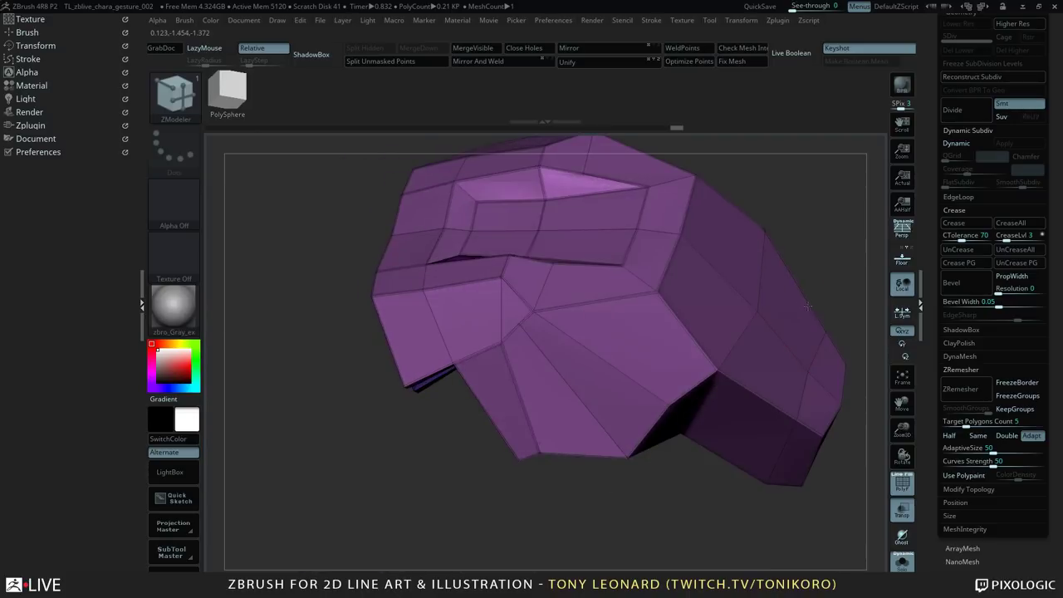
pyautogui.moveTo(798, 215); pyautogui.dragTo(465, 416)
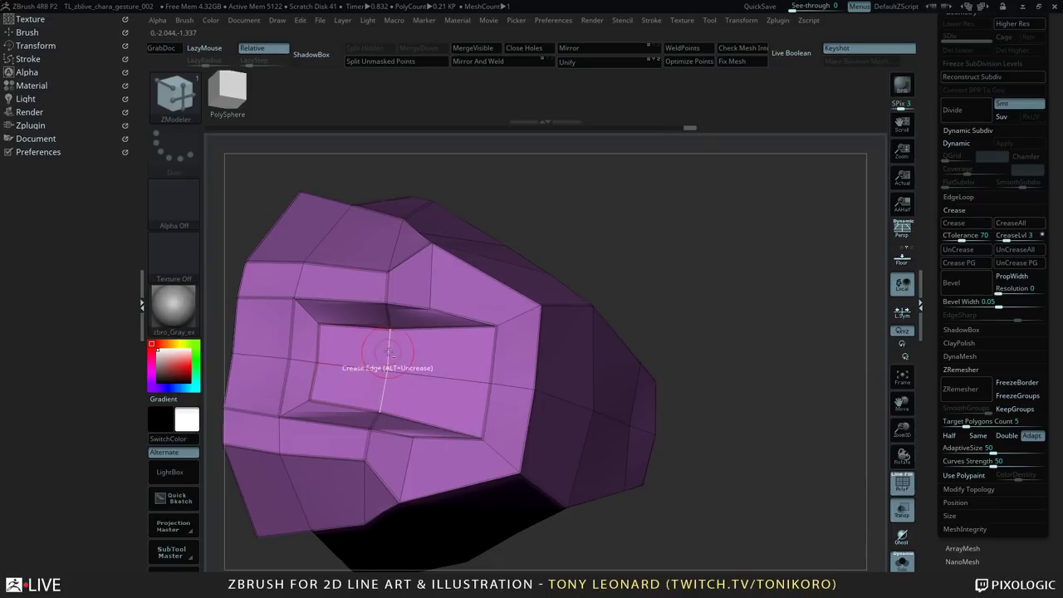
pyautogui.moveTo(700, 287); pyautogui.dragTo(743, 319)
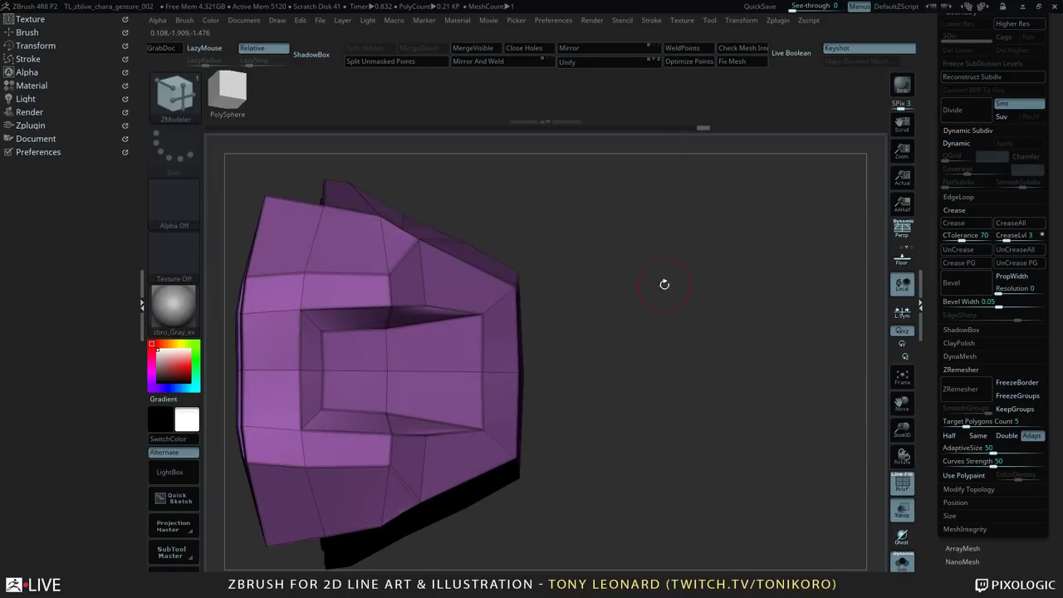
pyautogui.moveTo(664, 285); pyautogui.dragTo(670, 333)
# - Turn the Dynamic Subdivision preview back on, hide the wireframe and check the smoothed recess
pyautogui.press('d')
pyautogui.keyDown('alt'); pyautogui.moveTo(659, 418); pyautogui.dragTo(747, 365); pyautogui.keyUp('alt')
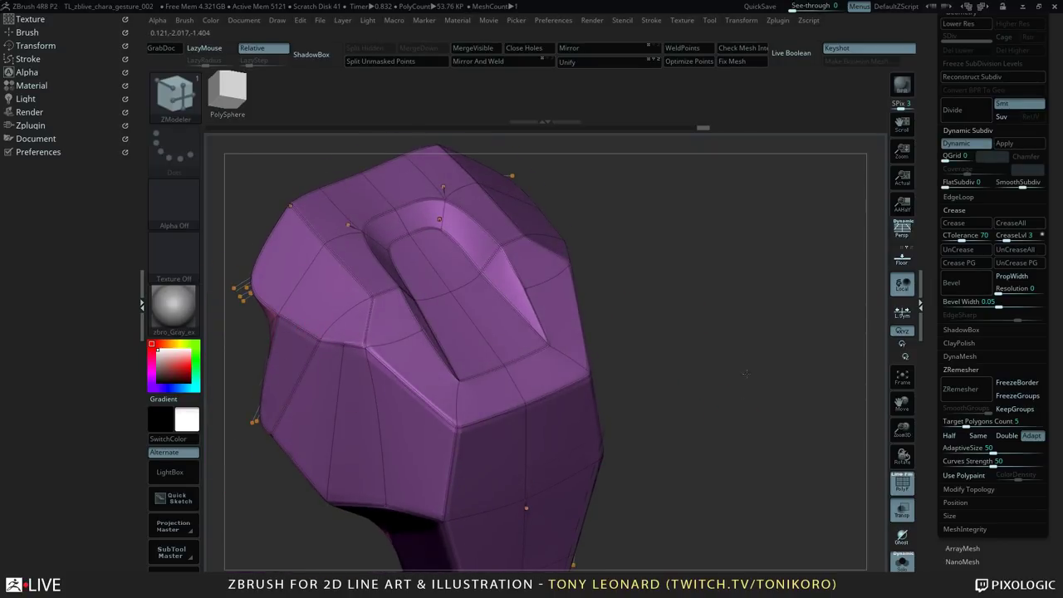
pyautogui.moveTo(691, 322); pyautogui.dragTo(693, 419)
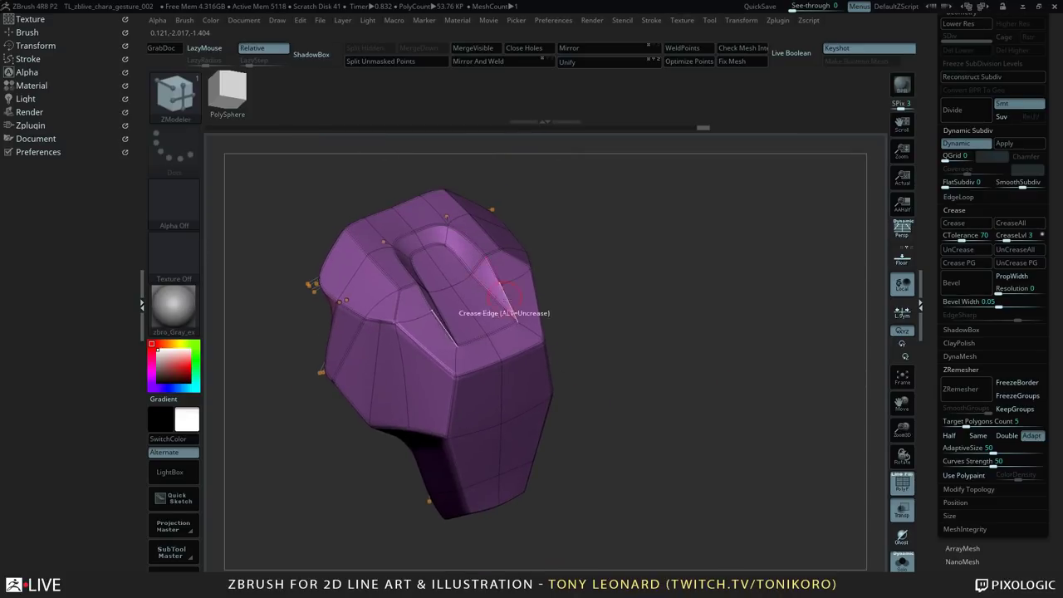
pyautogui.moveTo(664, 373)
pyautogui.mouseDown()
pyautogui.moveTo(716, 340)
pyautogui.moveTo(756, 418)
pyautogui.moveTo(747, 360)
pyautogui.moveTo(783, 344)
pyautogui.moveTo(787, 366)
pyautogui.moveTo(746, 401)
pyautogui.mouseUp()
pyautogui.hotkey('shift', 'f')
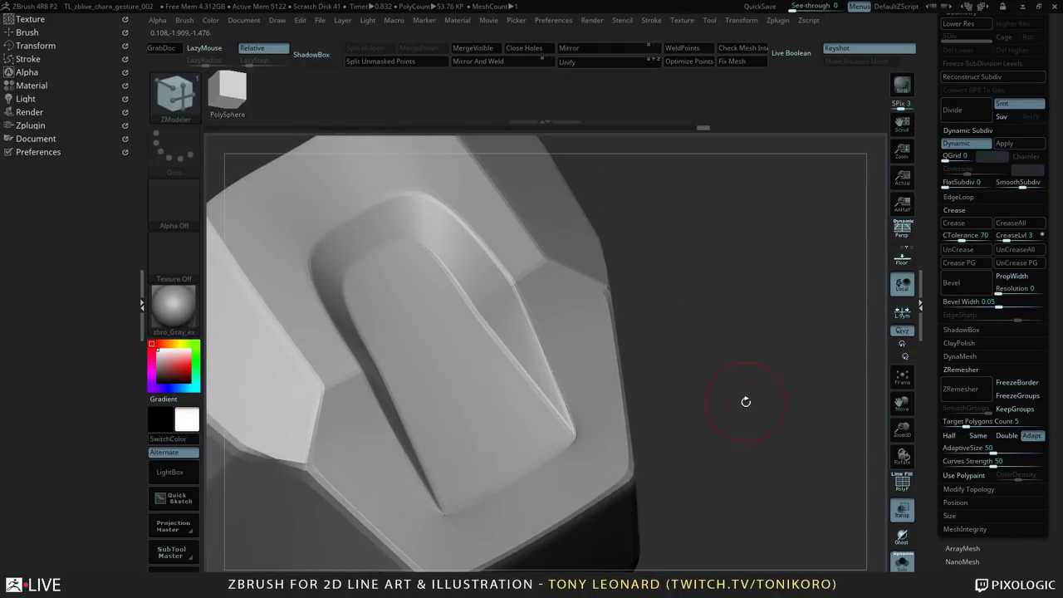
pyautogui.keyDown('alt'); pyautogui.moveTo(763, 448); pyautogui.dragTo(755, 415); pyautogui.keyUp('alt')
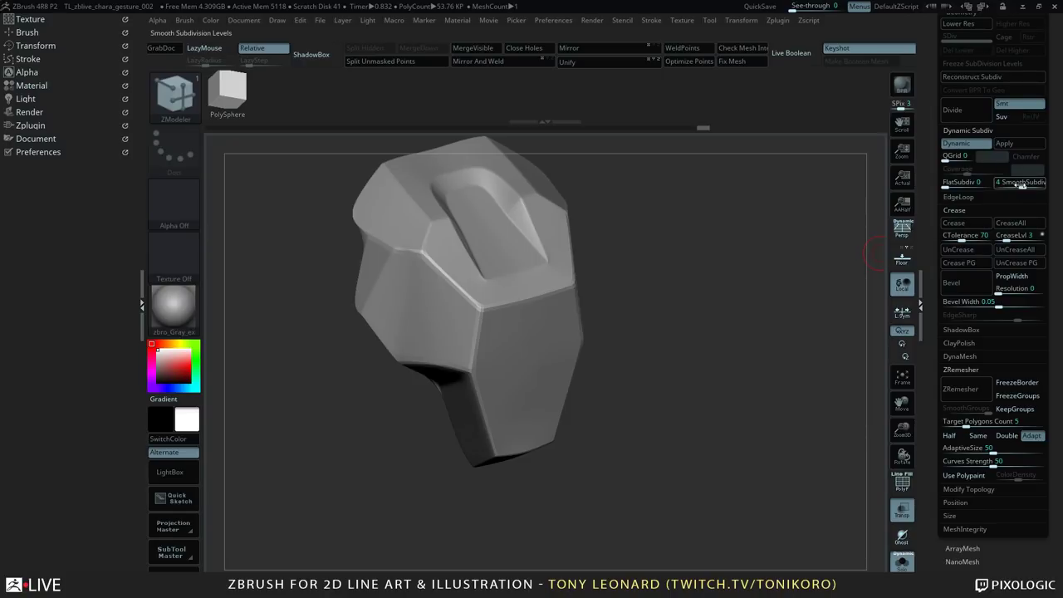
# - Raise the SmoothSubdiv level above 4 and check the finer smoothing of the plate from several angles
pyautogui.moveTo(1022, 186); pyautogui.dragTo(1034, 184)
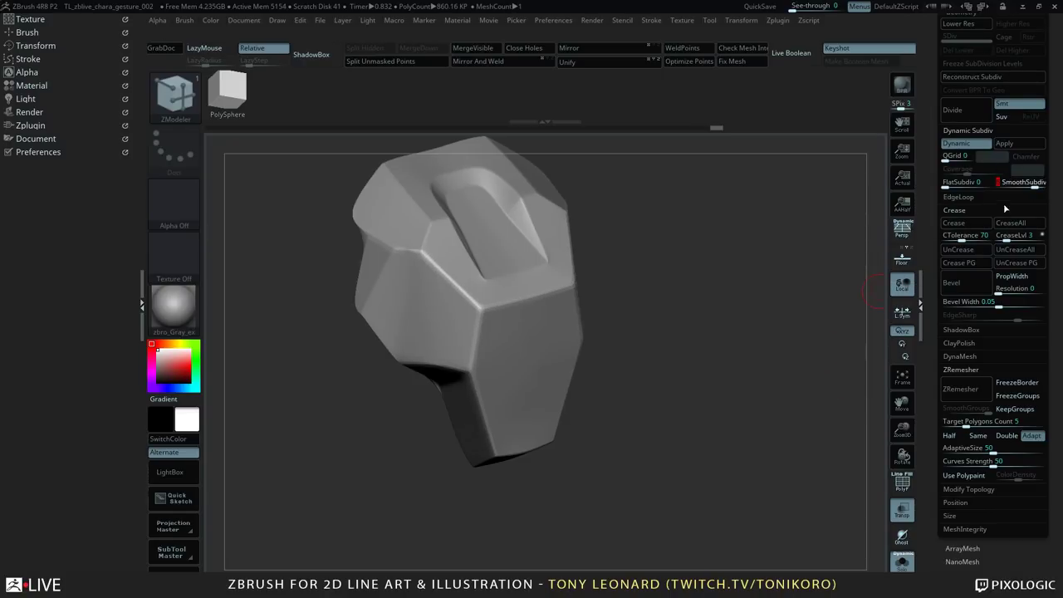
pyautogui.moveTo(612, 386); pyautogui.dragTo(448, 249)
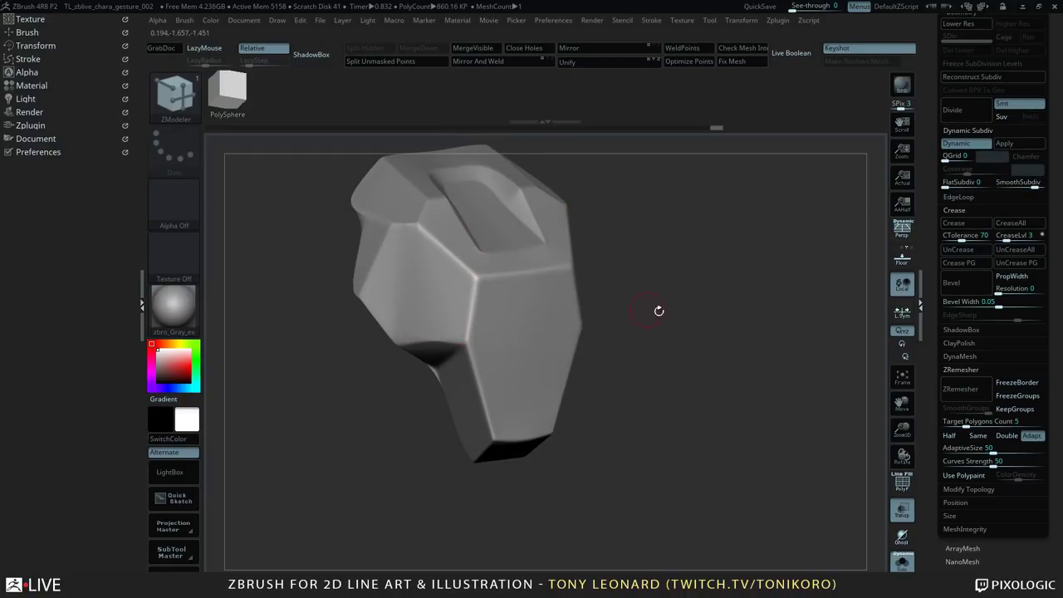
pyautogui.moveTo(657, 308); pyautogui.dragTo(699, 392)
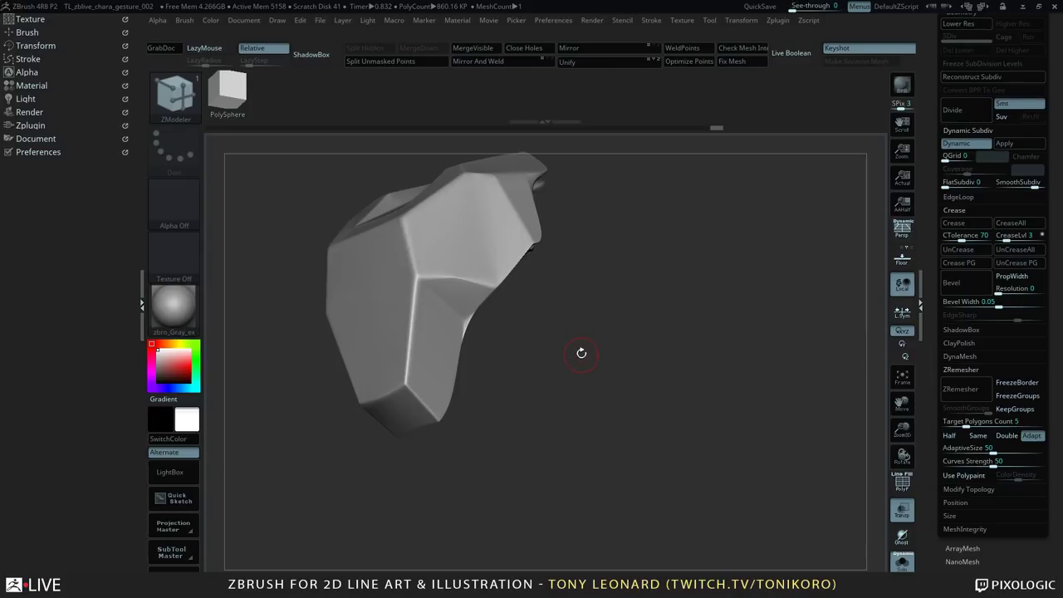
pyautogui.moveTo(716, 317); pyautogui.dragTo(742, 380)
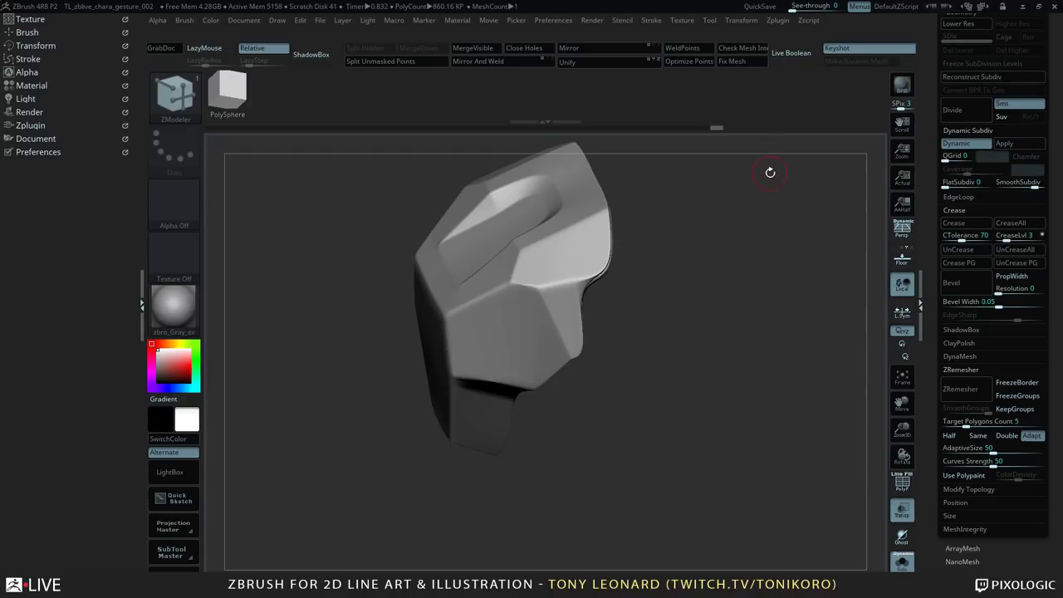
pyautogui.moveTo(661, 366); pyautogui.dragTo(766, 443)
pyautogui.moveTo(760, 413); pyautogui.dragTo(734, 448)
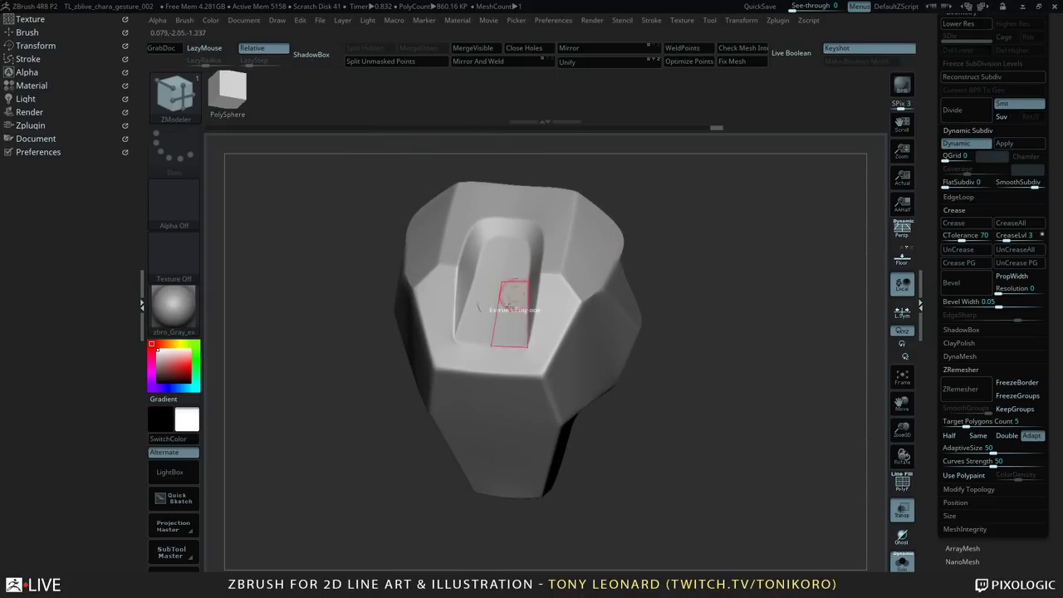
# - Turn off the plate's Dynamic Subdivision preview and show the polyframe on the base mesh
pyautogui.moveTo(709, 356); pyautogui.dragTo(775, 435)
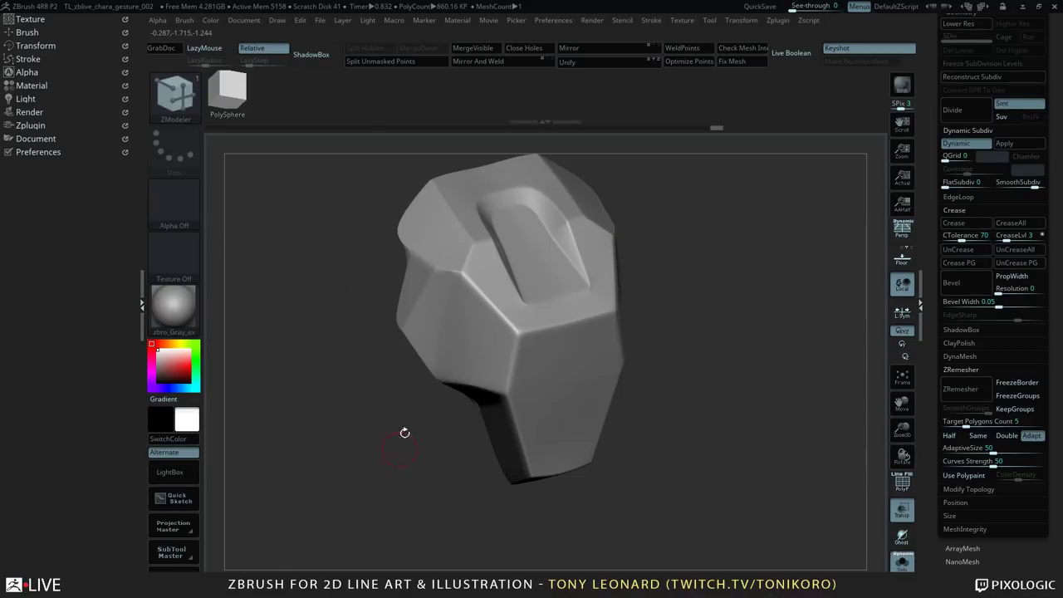
pyautogui.moveTo(714, 315); pyautogui.dragTo(748, 338)
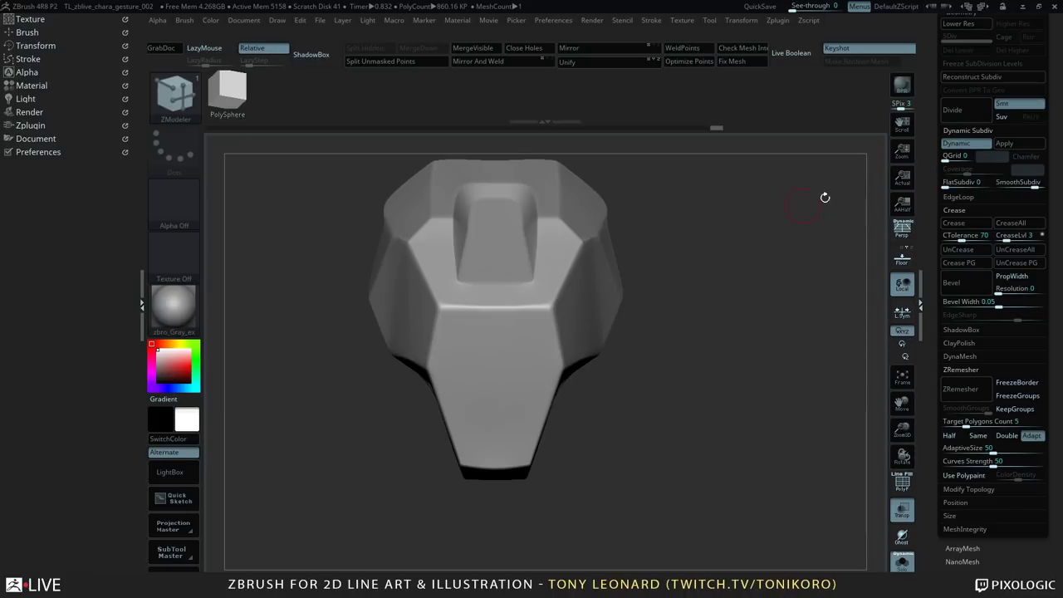
pyautogui.hotkey('shift', 'd')
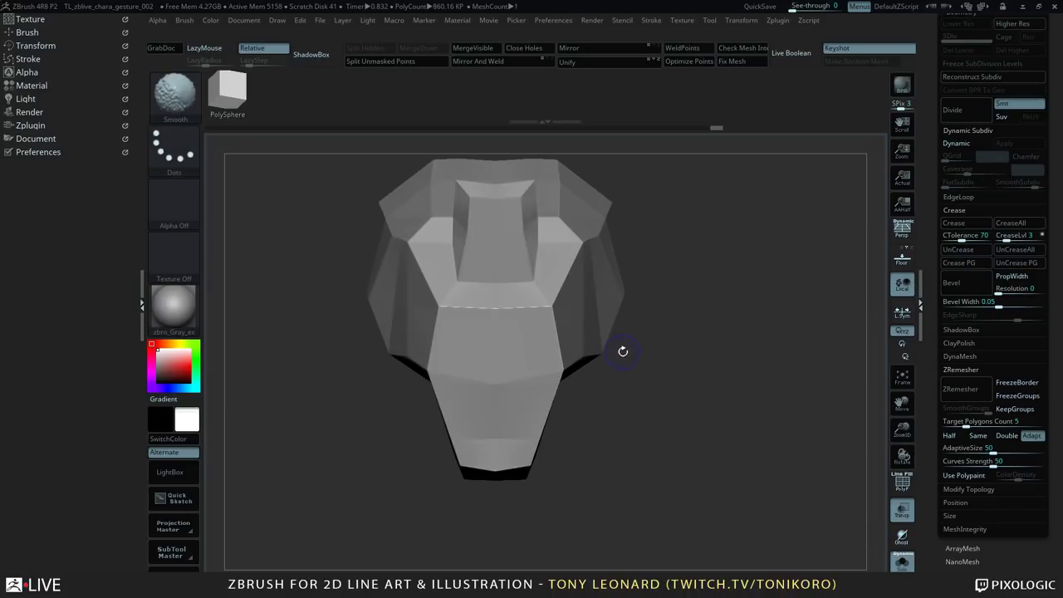
pyautogui.moveTo(762, 334)
pyautogui.mouseDown()
pyautogui.moveTo(757, 379)
pyautogui.moveTo(728, 415)
pyautogui.mouseUp()
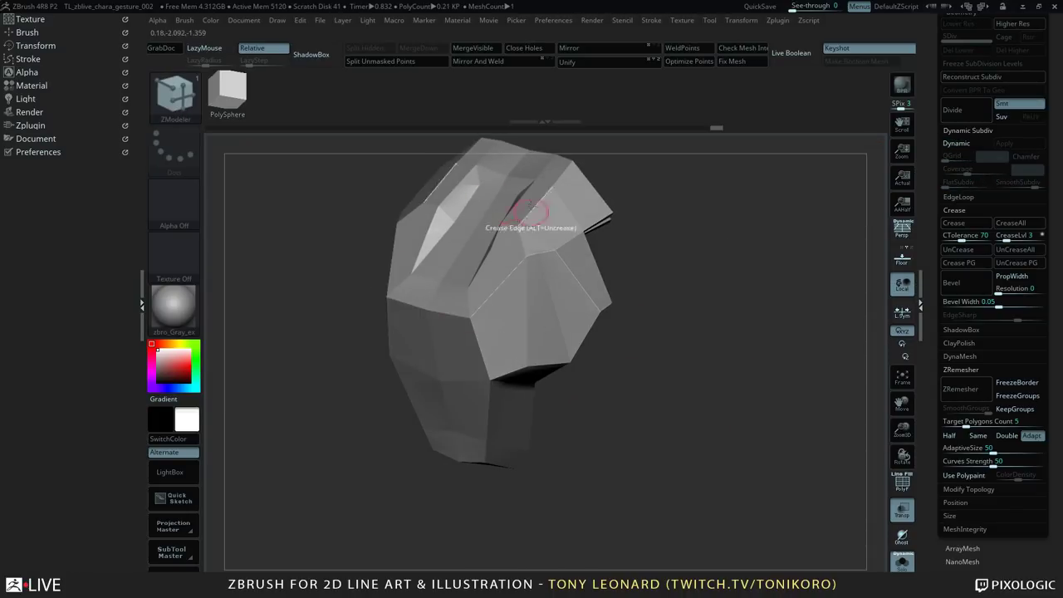
pyautogui.moveTo(709, 330); pyautogui.dragTo(737, 396)
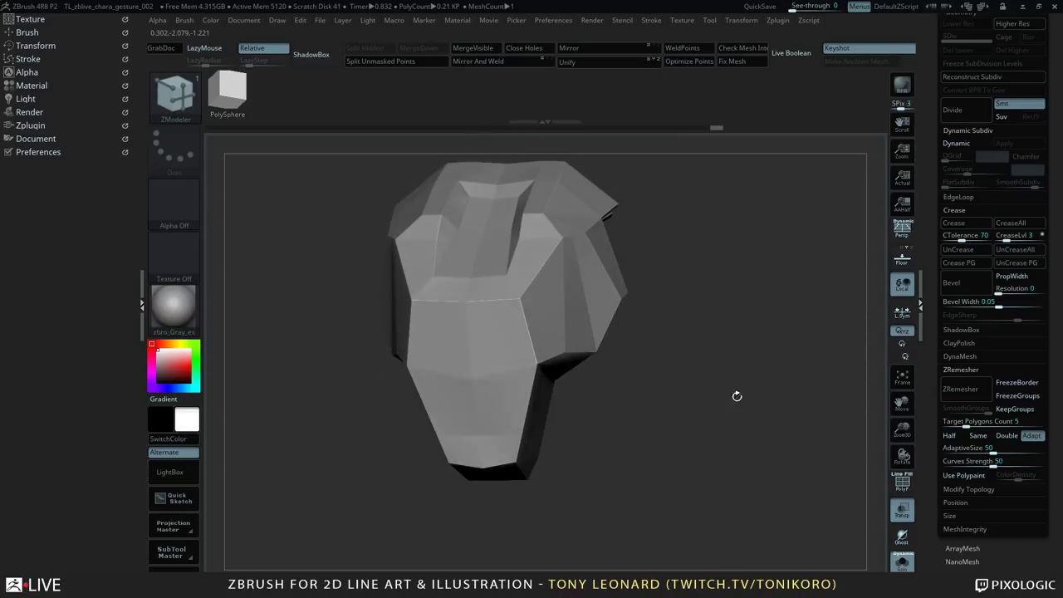
pyautogui.hotkey('shift', 'f')
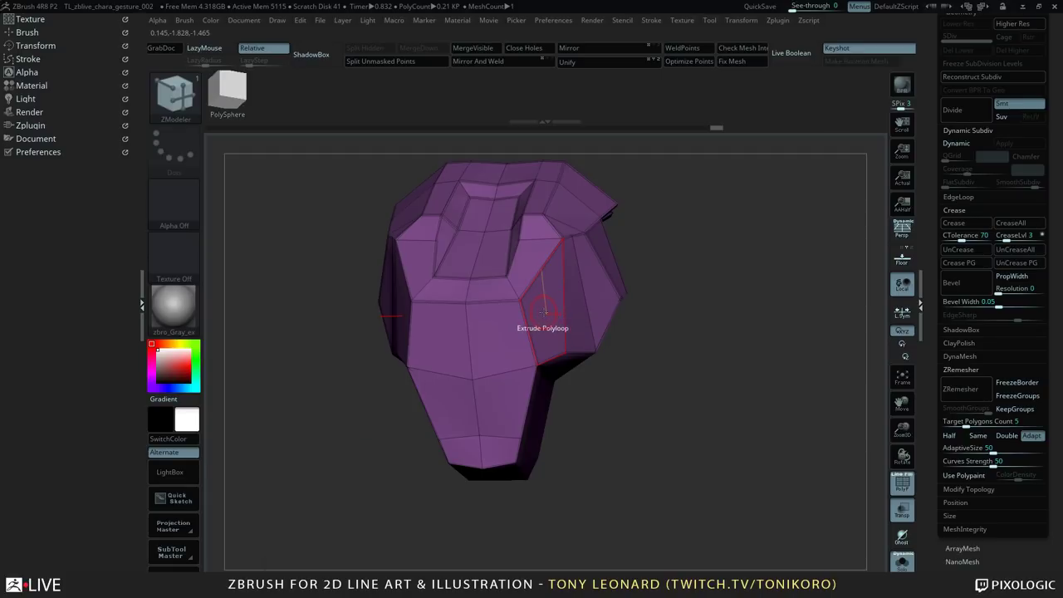
# - Switch from ZModeler to the IMM Primitives insert brush
pyautogui.press('b')
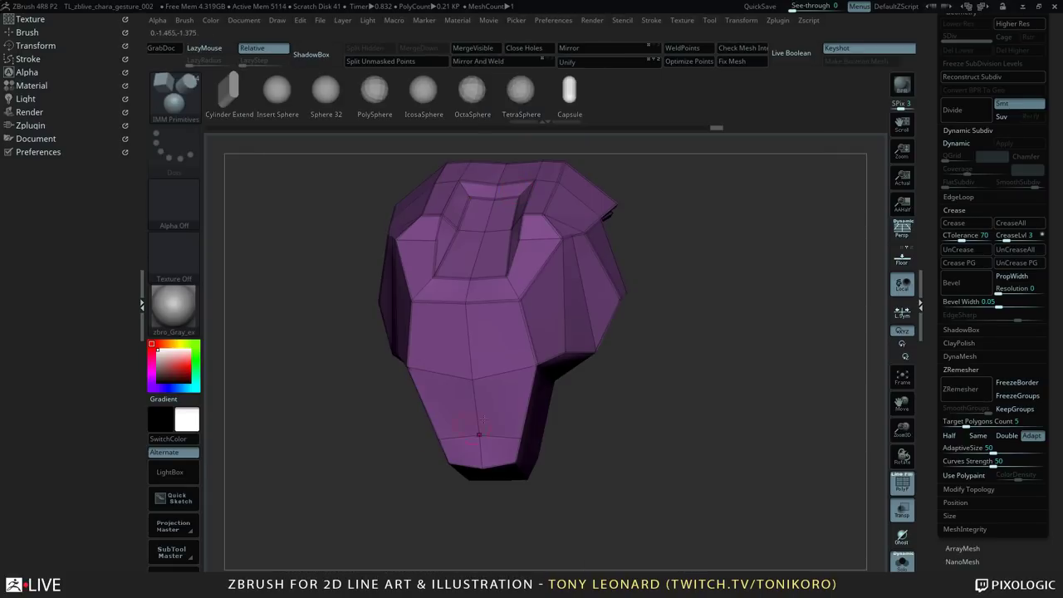
pyautogui.click(425, 341)
pyautogui.press('m')
# - Examine the plate's side faces, recess, rim groove and inner side to judge where a primitive can be inserted
pyautogui.moveTo(642, 424); pyautogui.dragTo(630, 441)
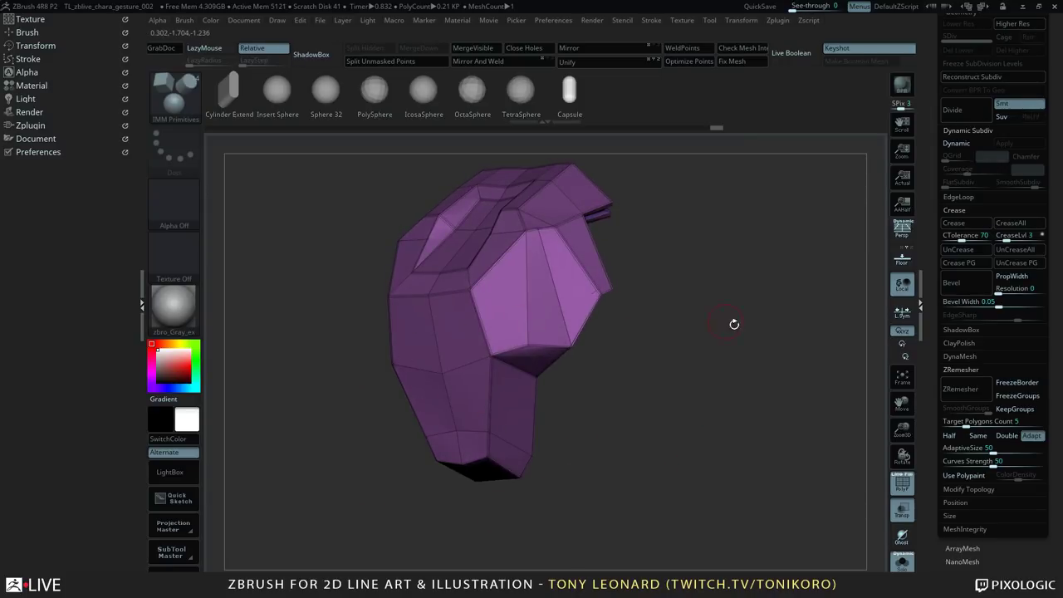
pyautogui.moveTo(734, 323); pyautogui.dragTo(702, 427)
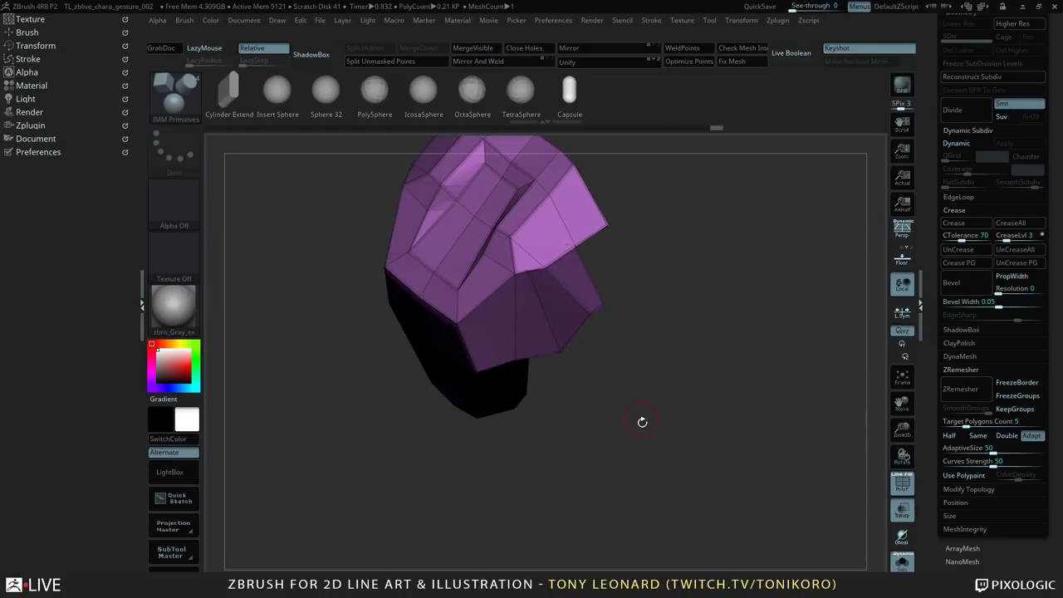
pyautogui.moveTo(625, 474); pyautogui.dragTo(754, 457)
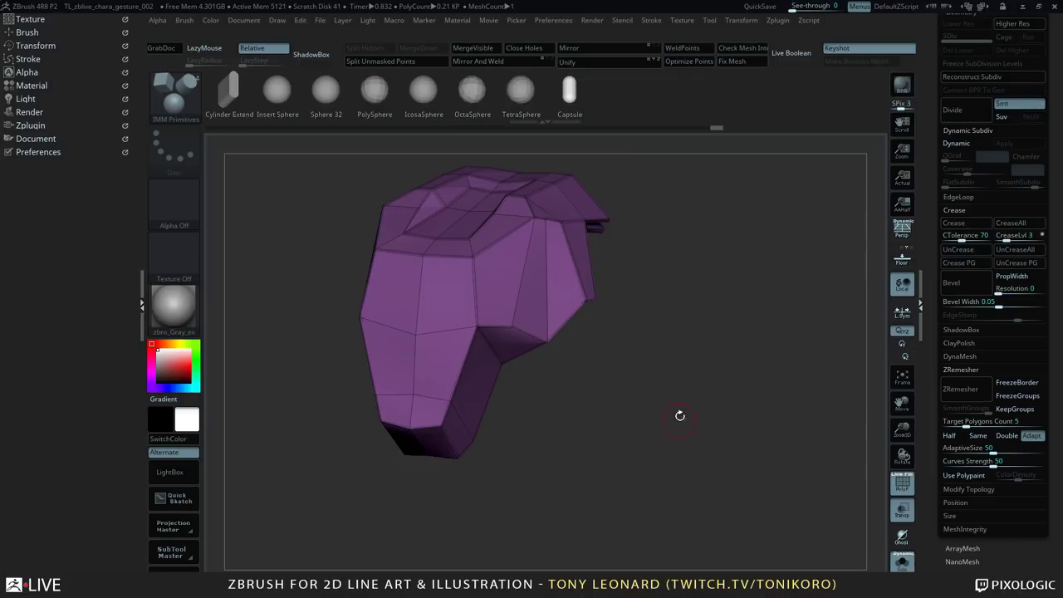
pyautogui.moveTo(710, 387); pyautogui.dragTo(876, 344)
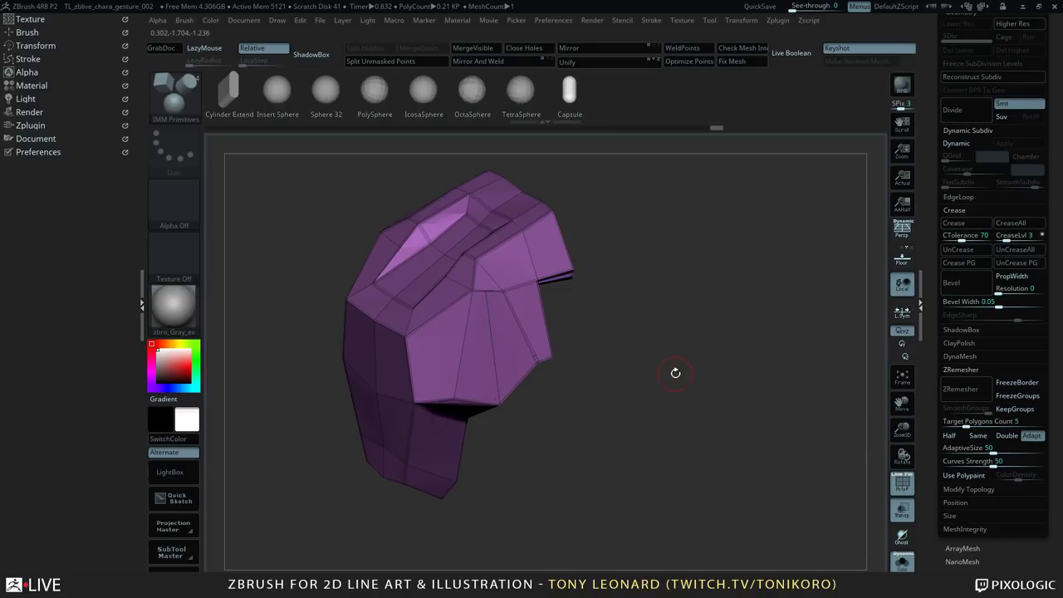
pyautogui.moveTo(693, 380); pyautogui.dragTo(671, 239)
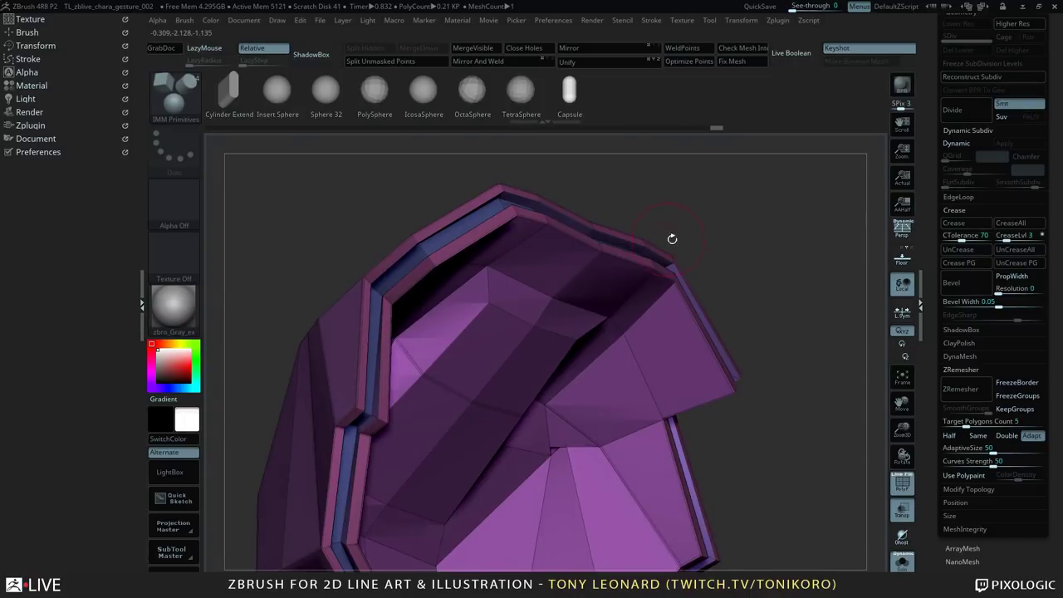
pyautogui.moveTo(742, 208); pyautogui.dragTo(631, 223)
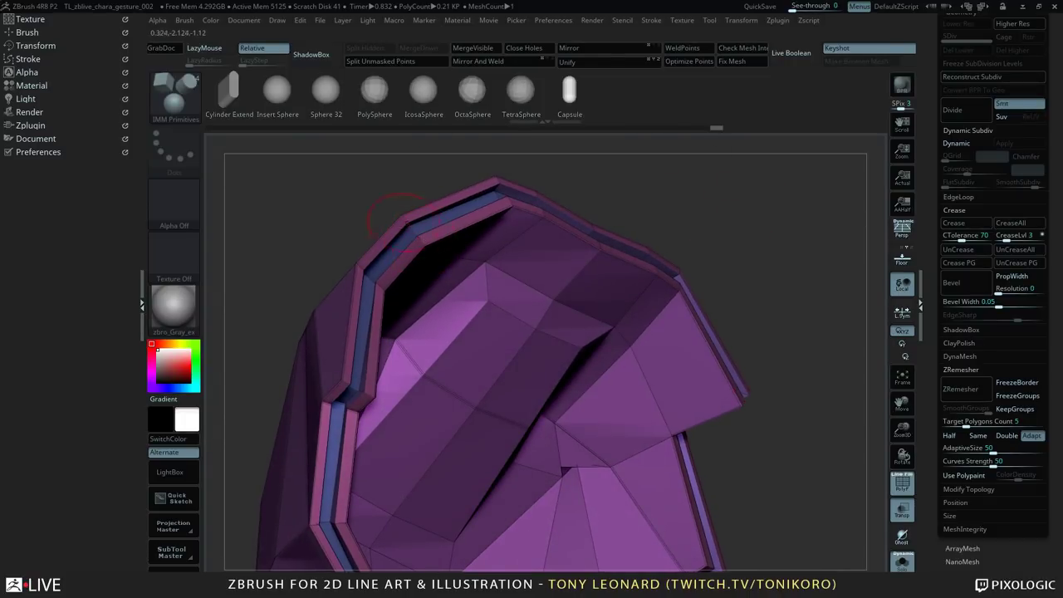
pyautogui.moveTo(717, 243); pyautogui.dragTo(374, 249)
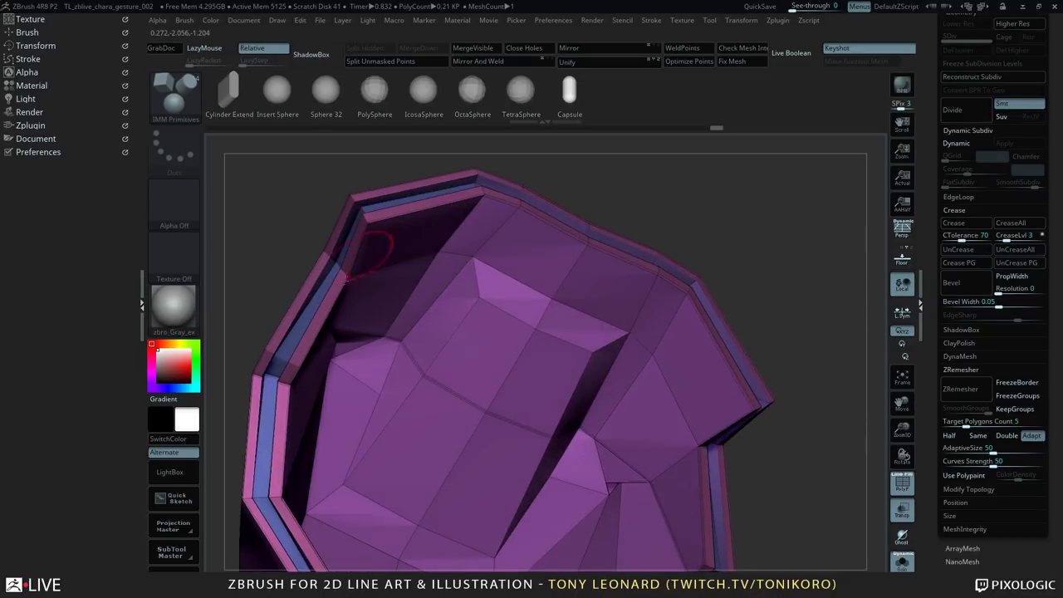
pyautogui.moveTo(763, 244); pyautogui.dragTo(791, 343)
pyautogui.keyDown('alt'); pyautogui.moveTo(777, 426); pyautogui.dragTo(756, 383); pyautogui.keyUp('alt')
pyautogui.moveTo(697, 417)
pyautogui.mouseDown()
pyautogui.moveTo(705, 444)
pyautogui.moveTo(698, 390)
pyautogui.moveTo(702, 397)
pyautogui.mouseUp()
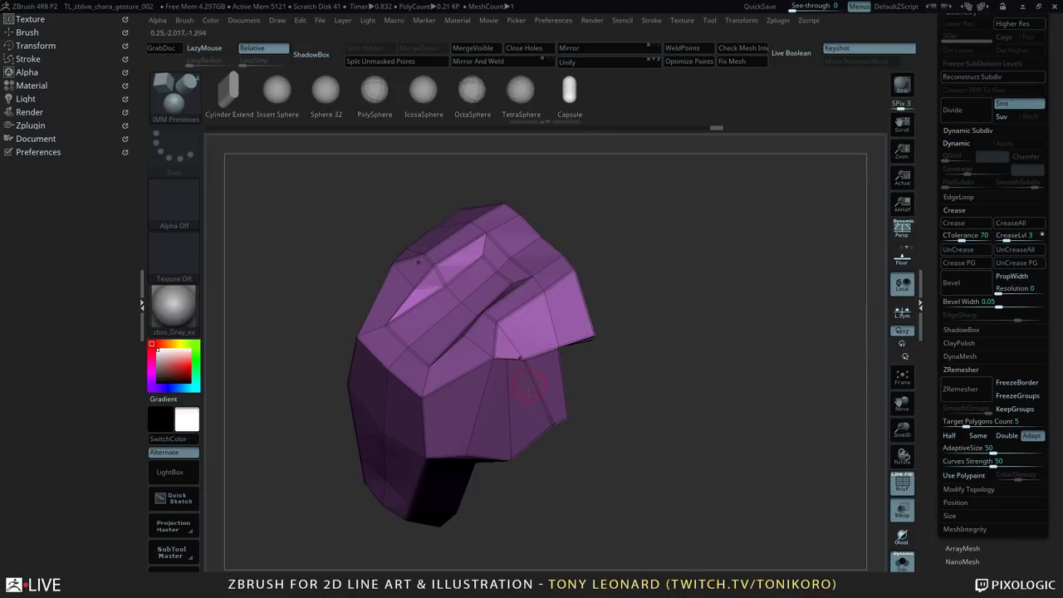
# - Insert the Cylinder Extend primitive on the plate's side face with symmetry on
pyautogui.moveTo(737, 410)
pyautogui.mouseDown()
pyautogui.moveTo(740, 420)
pyautogui.moveTo(733, 410)
pyautogui.mouseUp()
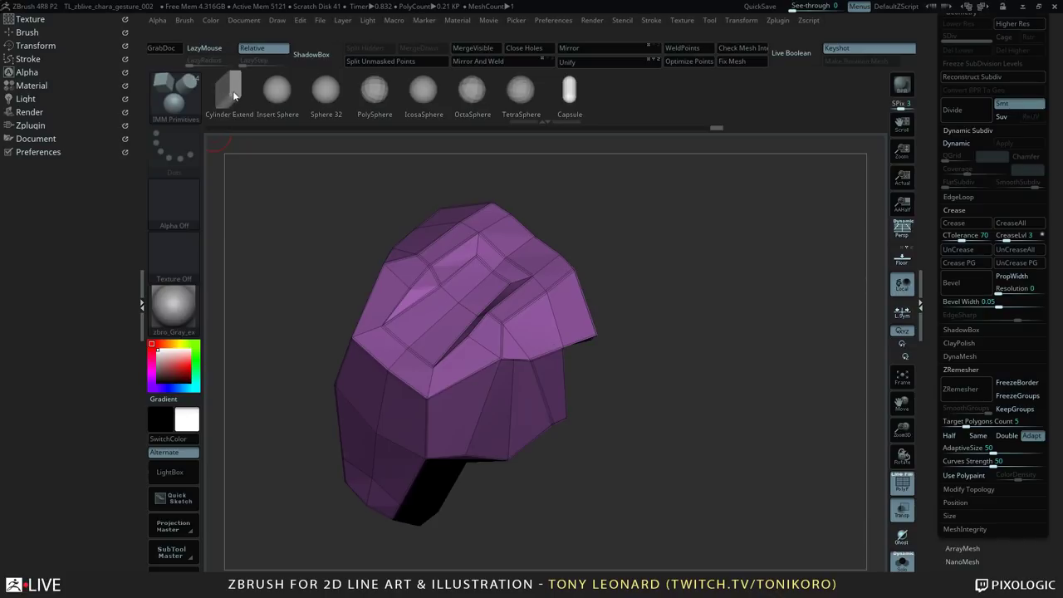
pyautogui.moveTo(712, 406); pyautogui.dragTo(646, 408)
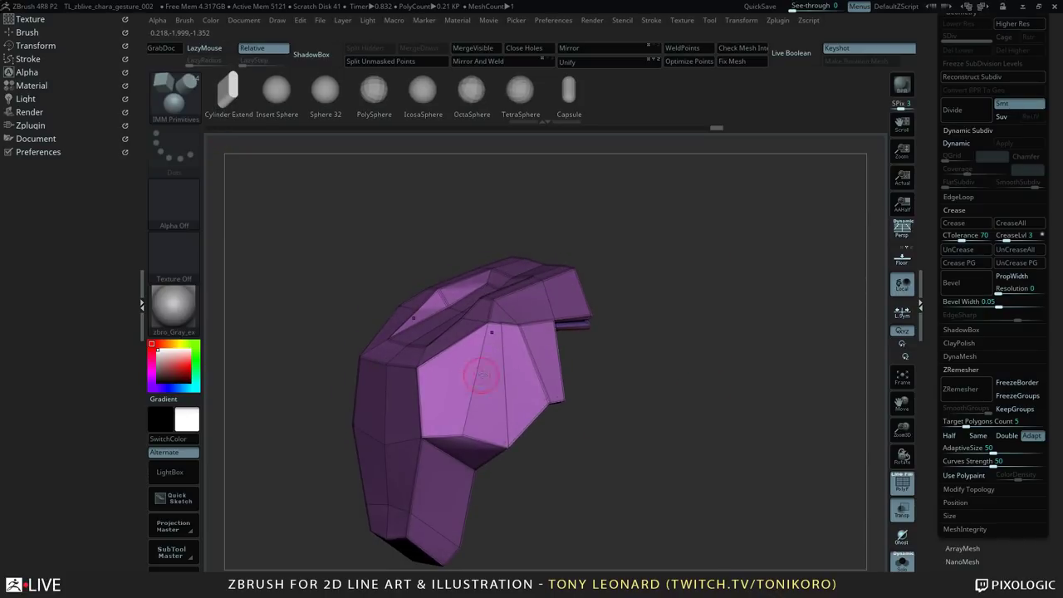
pyautogui.moveTo(480, 376); pyautogui.dragTo(707, 389)
# - Scale the inserted cylinders down with the gizmo and rotate them slightly to fit the plate's side faces
pyautogui.press('w')
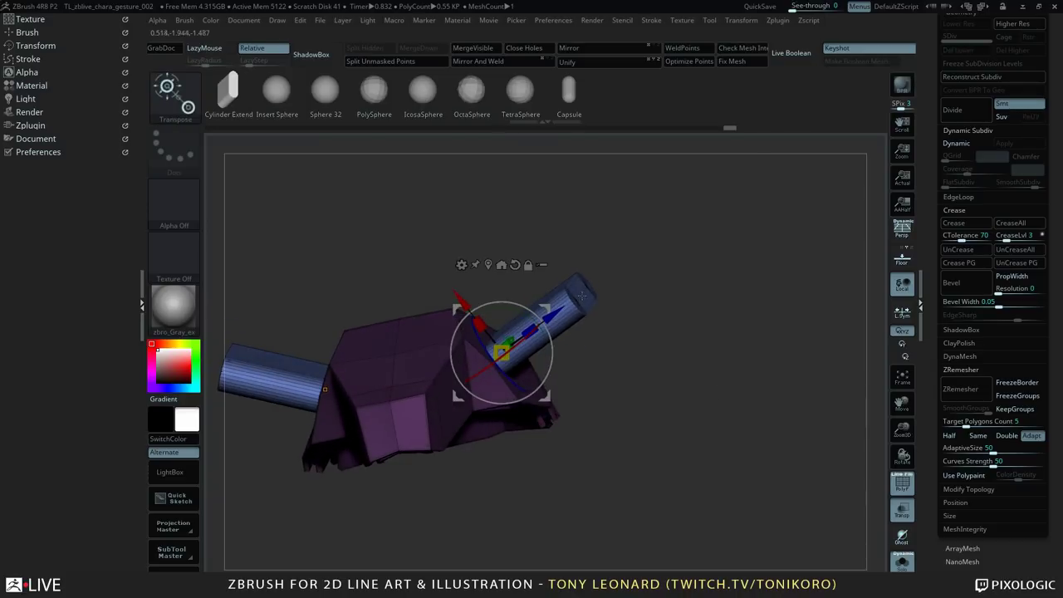
pyautogui.moveTo(571, 300); pyautogui.dragTo(683, 395)
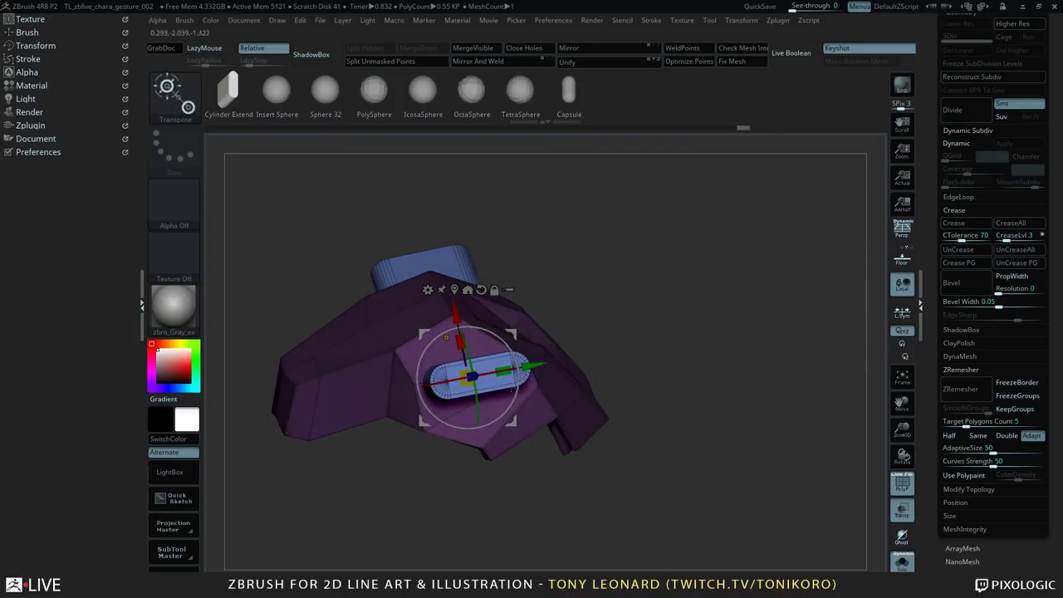
pyautogui.moveTo(468, 378); pyautogui.dragTo(468, 358)
pyautogui.moveTo(714, 390); pyautogui.dragTo(742, 423)
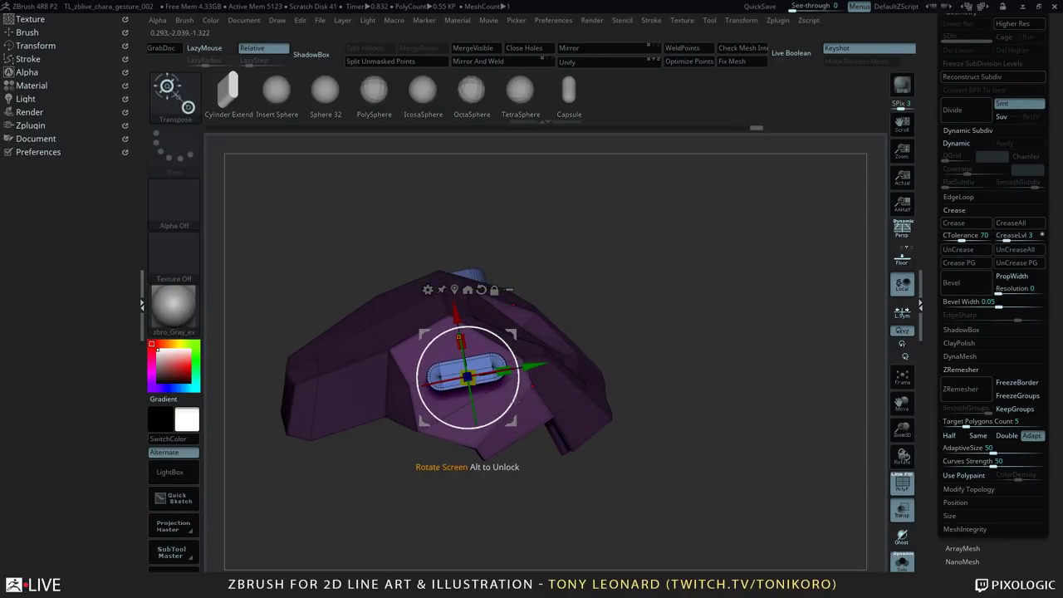
pyautogui.moveTo(517, 400); pyautogui.dragTo(515, 400)
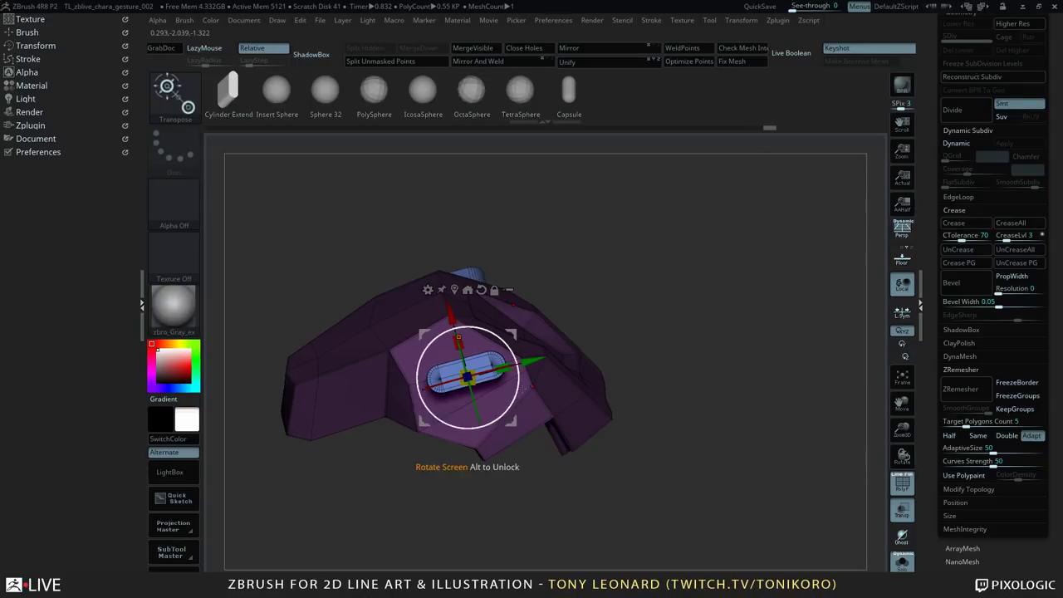
pyautogui.moveTo(690, 392); pyautogui.dragTo(767, 400)
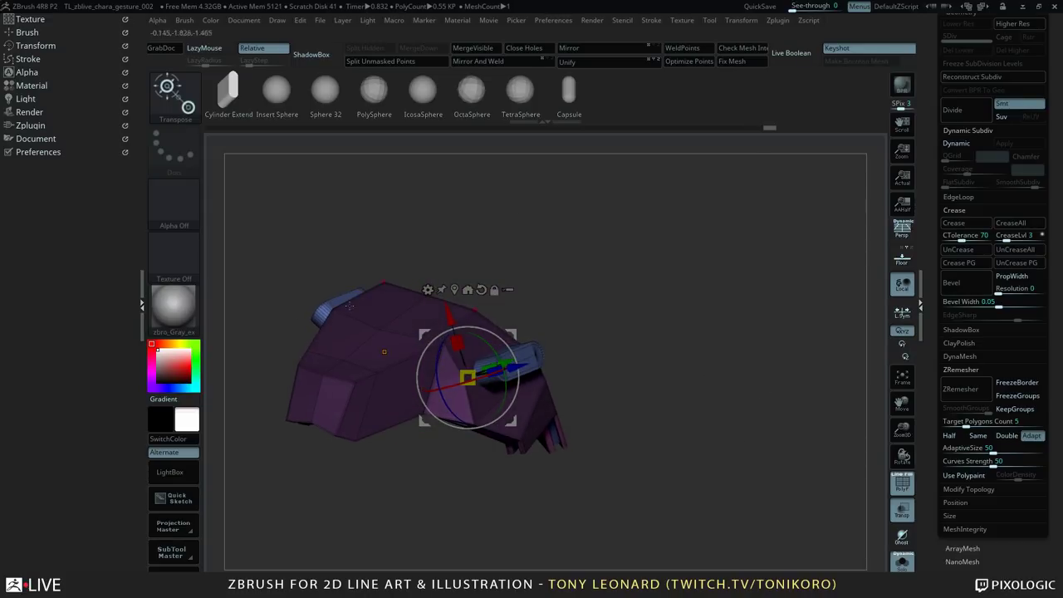
# - Split the unmasked cylinders off the plate into their own subtool and check it in the subtool list
pyautogui.click(408, 65)
pyautogui.moveTo(749, 441); pyautogui.dragTo(946, 378)
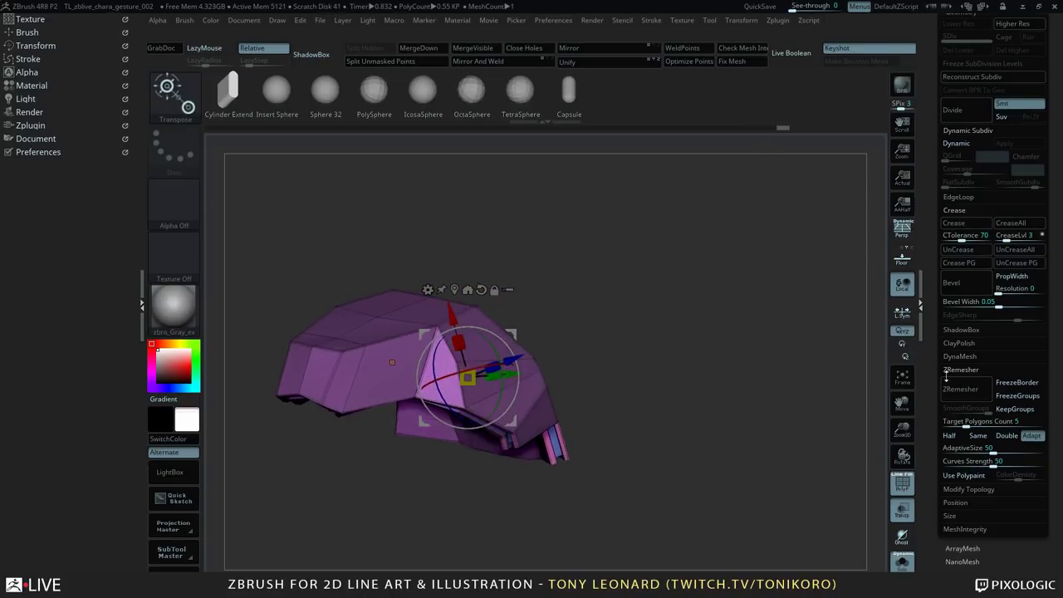
pyautogui.moveTo(933, 127); pyautogui.dragTo(928, 269)
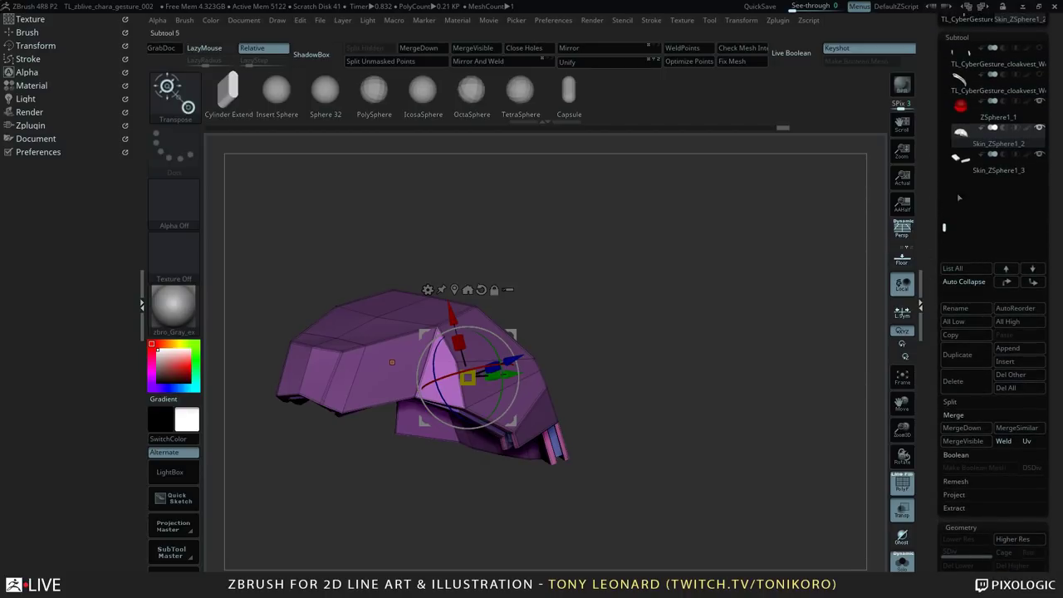
pyautogui.moveTo(1036, 171)
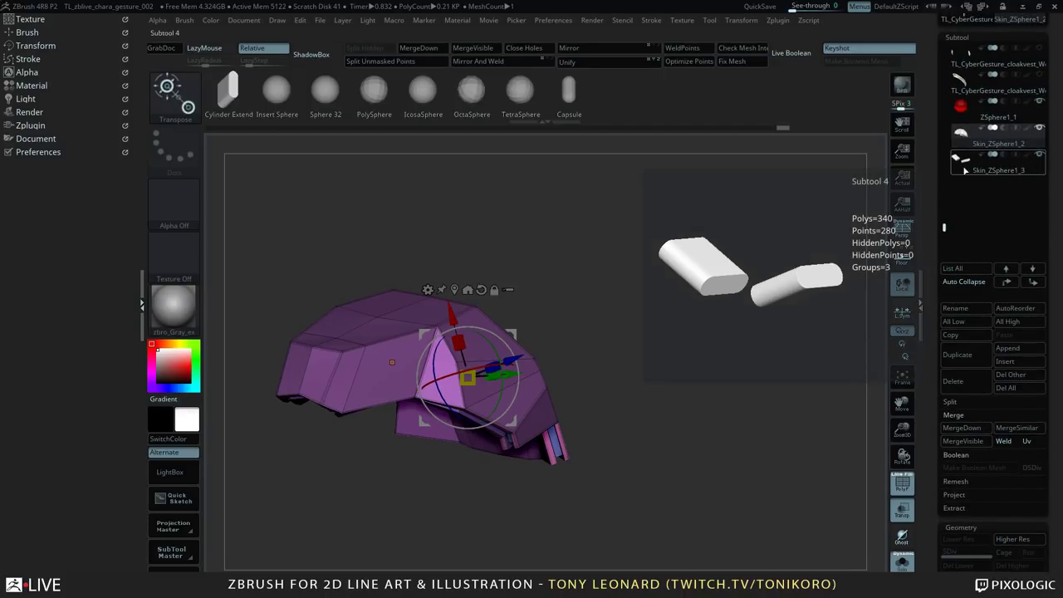
pyautogui.moveTo(669, 418); pyautogui.dragTo(697, 440)
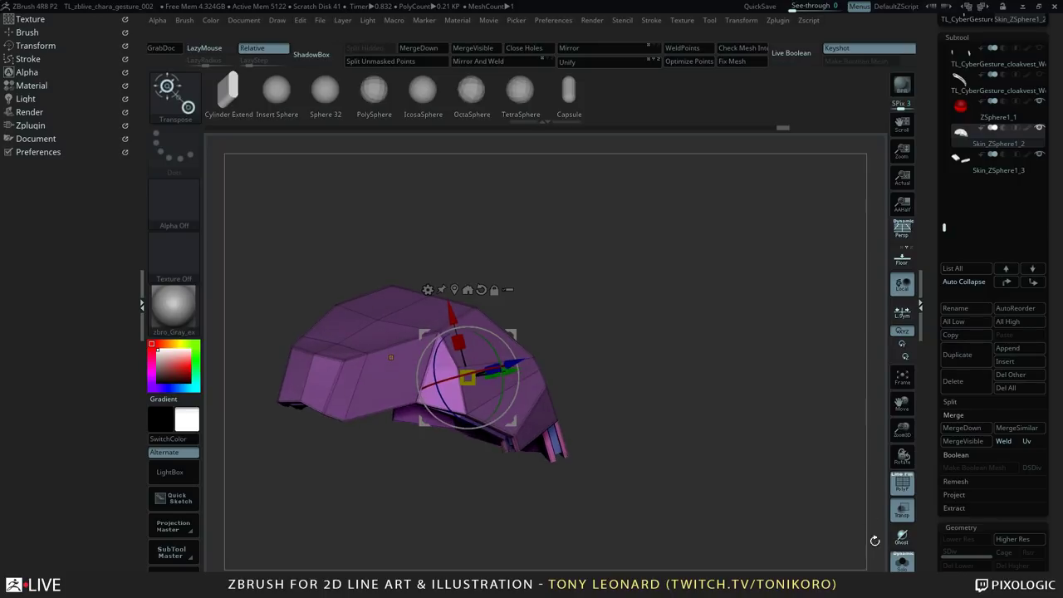
# - Turn off Solo to show the whole head and enable Live Boolean rendering
pyautogui.click(902, 567)
pyautogui.moveTo(622, 340); pyautogui.dragTo(770, 343)
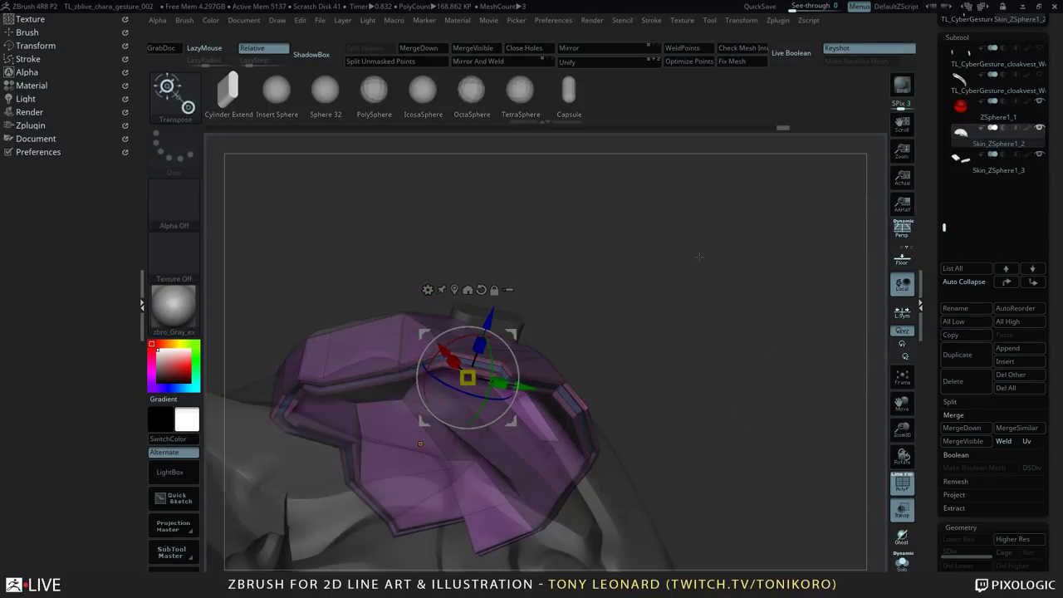
pyautogui.moveTo(700, 257); pyautogui.dragTo(712, 327)
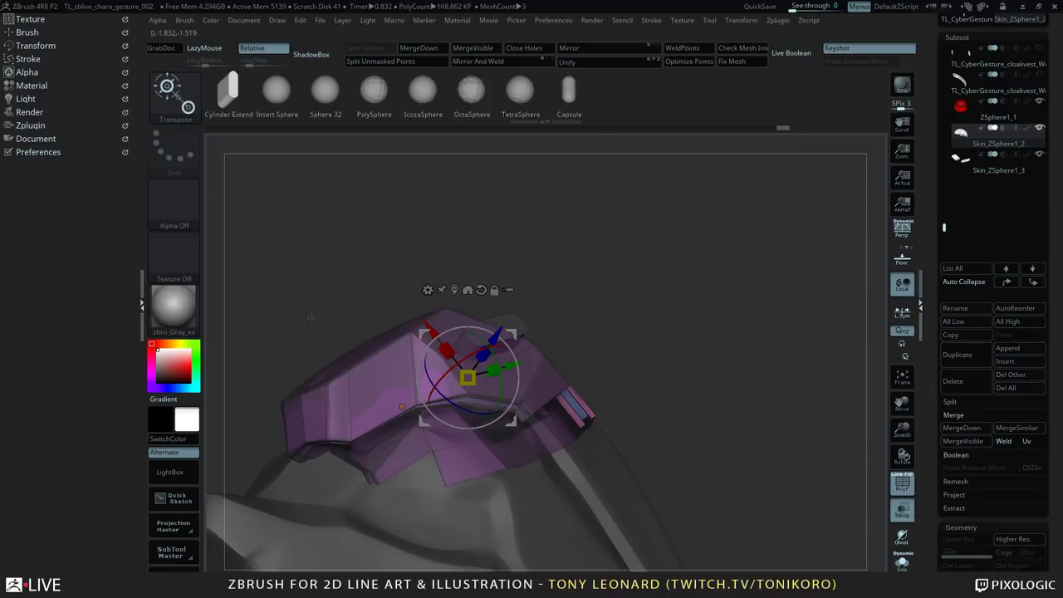
pyautogui.click(30, 112)
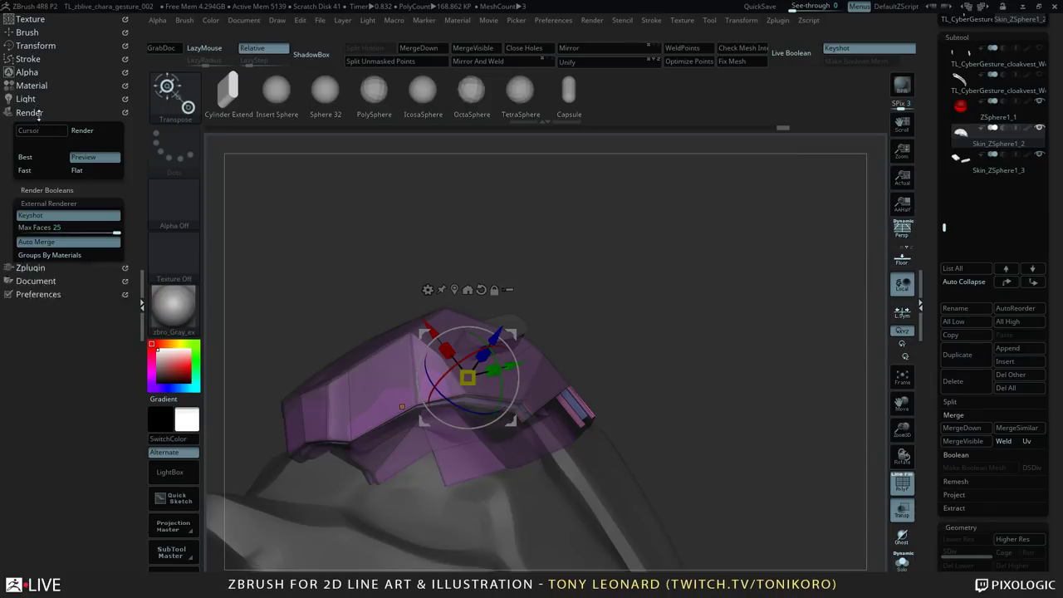
pyautogui.click(49, 190)
pyautogui.click(40, 208)
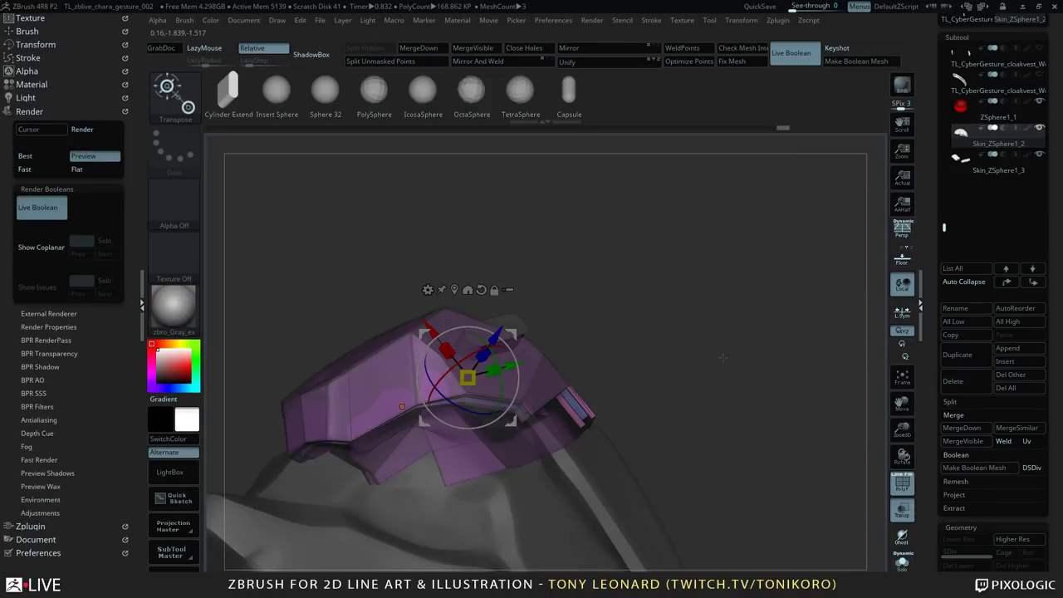
# - Mark the plate subtool Skin_ZSphere1_2 as the boolean Start and set the cylinder subtool Skin_ZSphere1_3 to subtract
pyautogui.click(982, 129)
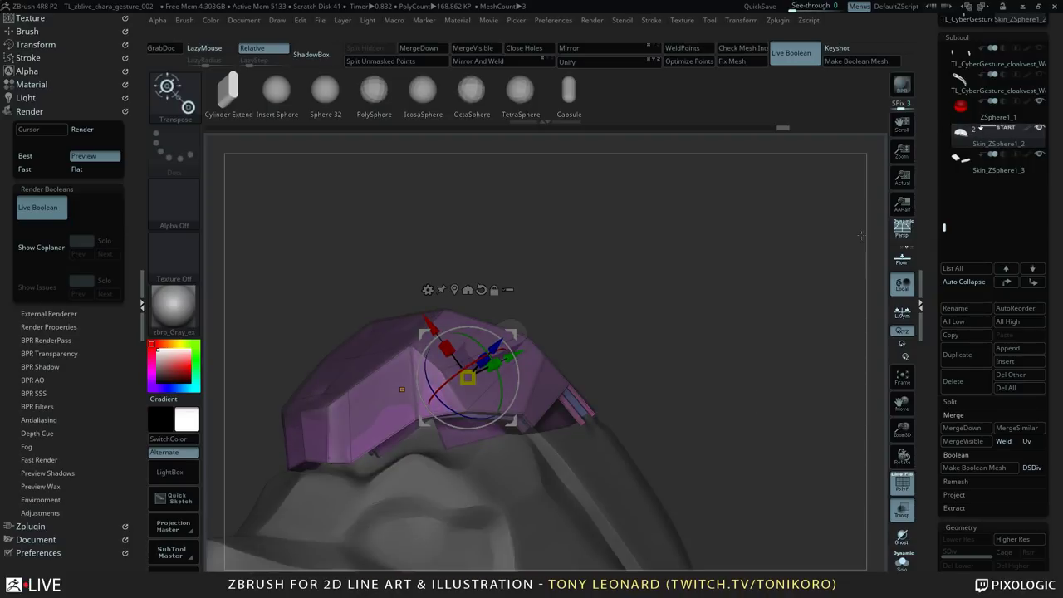
pyautogui.click(1003, 155)
pyautogui.moveTo(728, 348); pyautogui.dragTo(502, 300)
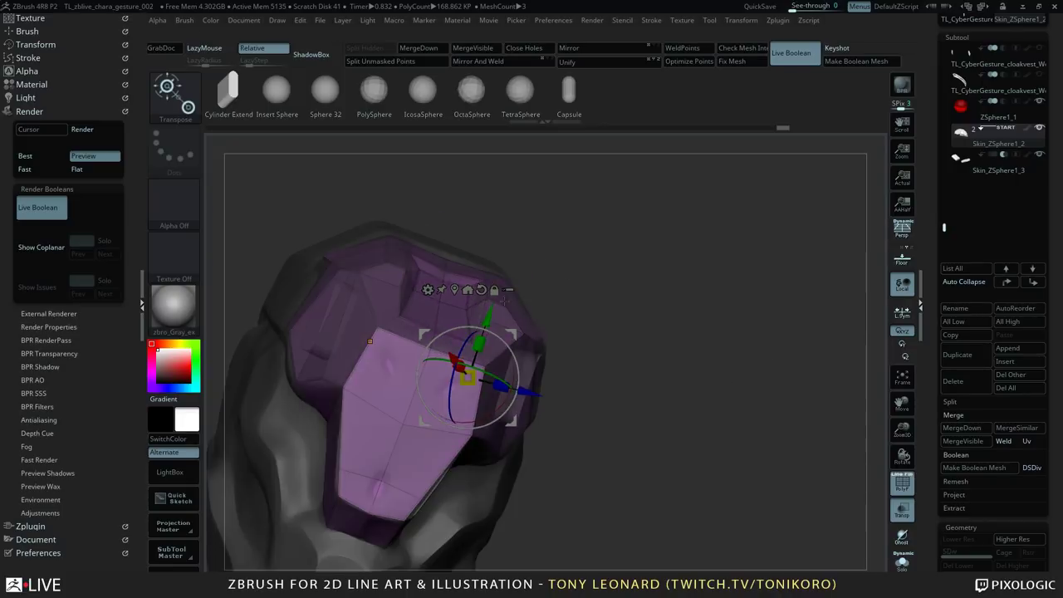
pyautogui.moveTo(681, 374); pyautogui.dragTo(780, 399)
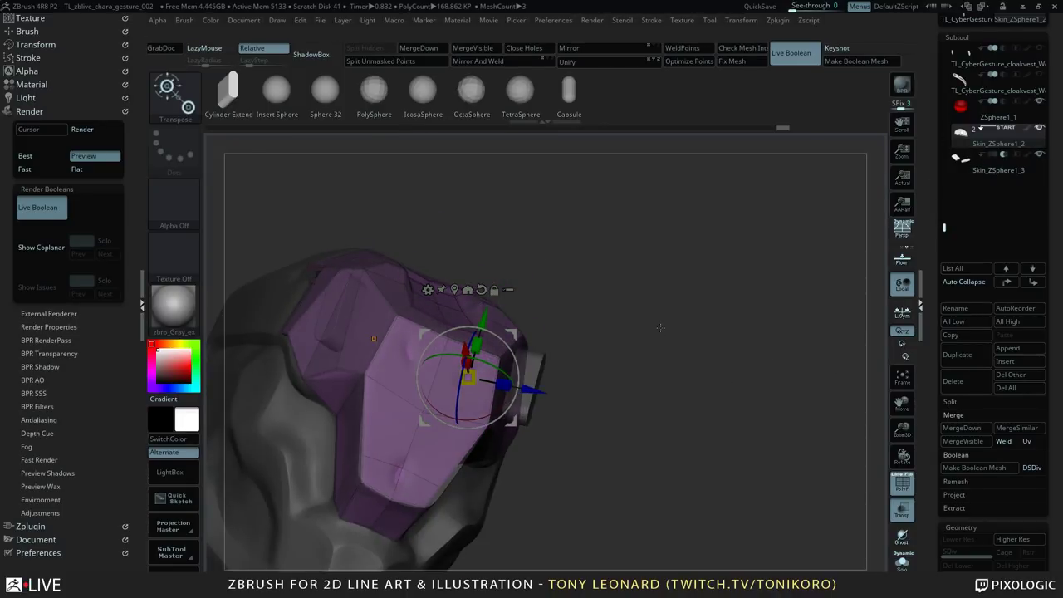
pyautogui.moveTo(660, 327); pyautogui.dragTo(675, 333)
# - Turn off subtool transparency and check the boolean cut on the plate from the side and front
pyautogui.click(902, 508)
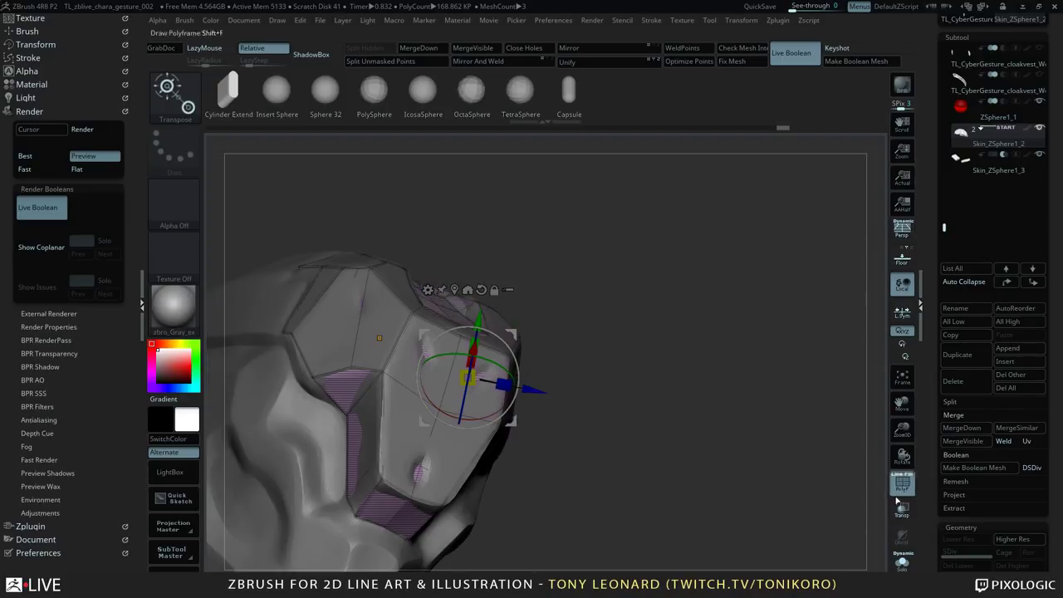
pyautogui.moveTo(691, 365); pyautogui.dragTo(701, 378)
pyautogui.moveTo(788, 398); pyautogui.dragTo(806, 410)
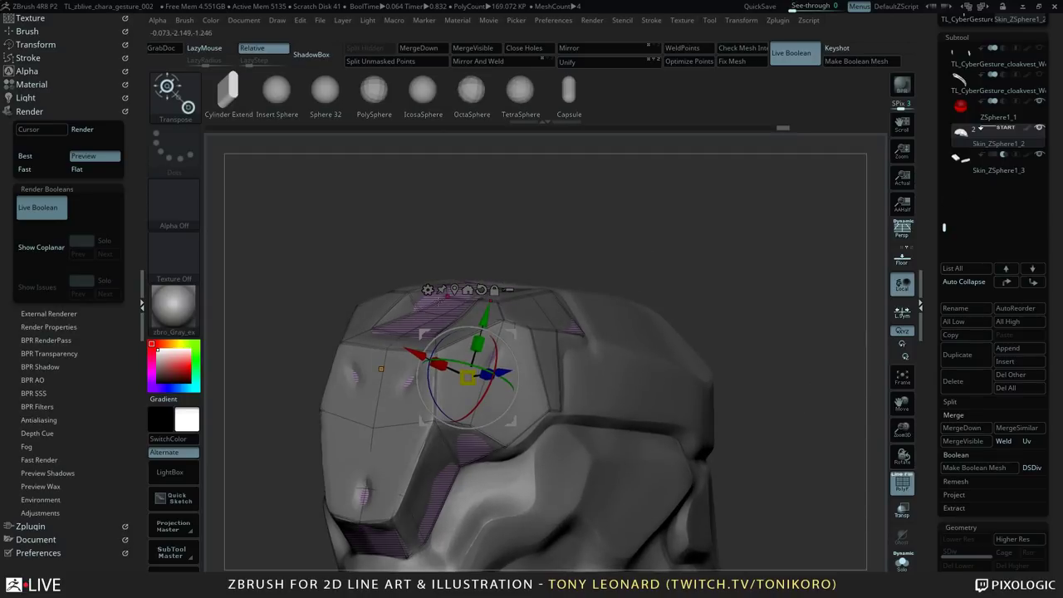
# - Turn off the polyframe display, hide the Mech-Gesture-Decimated subtool, undo the accidental gizmo change, and view the plate's slot cutout
pyautogui.hotkey('shift', 'f')
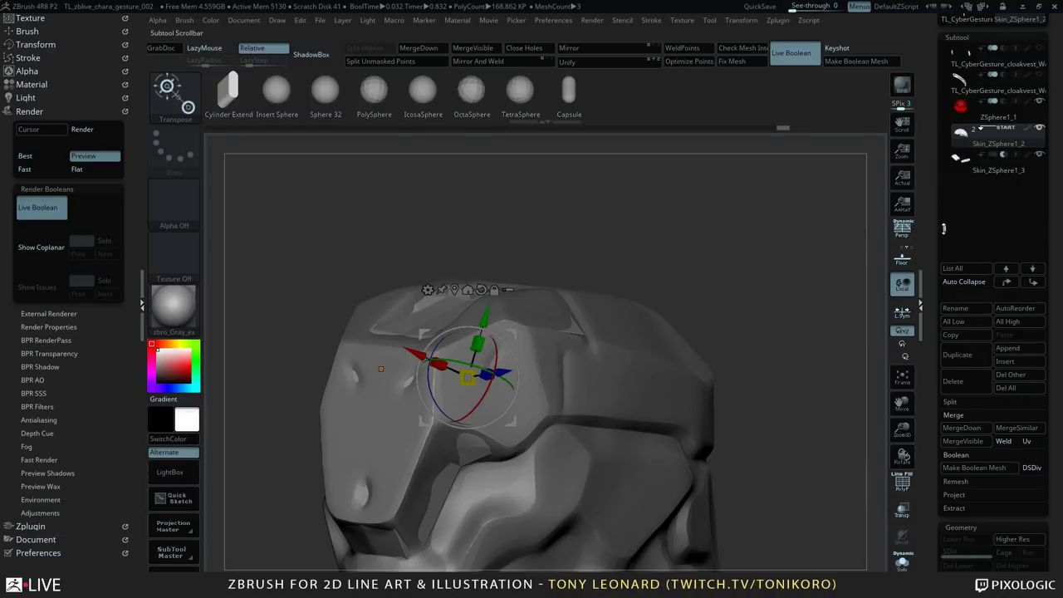
pyautogui.moveTo(944, 227); pyautogui.dragTo(944, 74)
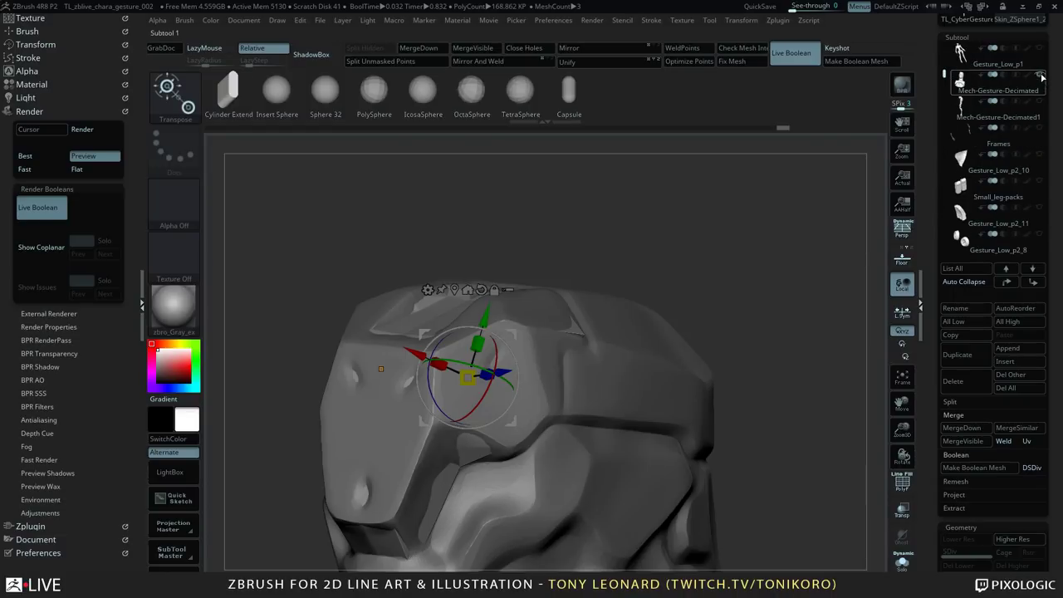
pyautogui.click(1040, 75)
pyautogui.moveTo(716, 343); pyautogui.dragTo(775, 423)
pyautogui.moveTo(776, 414); pyautogui.dragTo(804, 407)
pyautogui.moveTo(447, 358); pyautogui.dragTo(447, 356)
pyautogui.hotkey('ctrl', 'z')
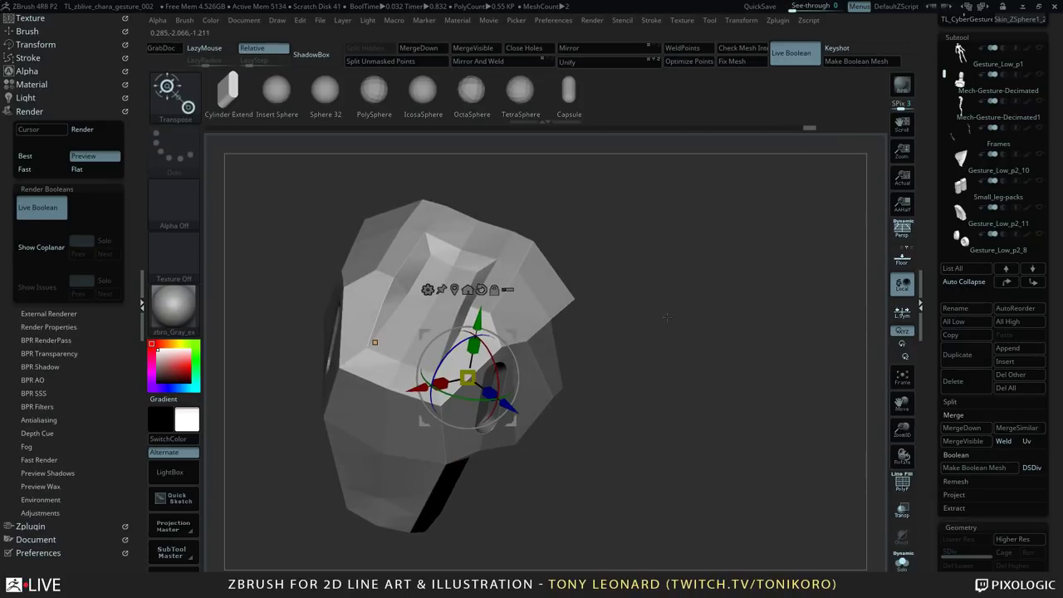
pyautogui.moveTo(714, 428)
pyautogui.mouseDown()
pyautogui.moveTo(705, 356)
pyautogui.moveTo(728, 416)
pyautogui.mouseUp()
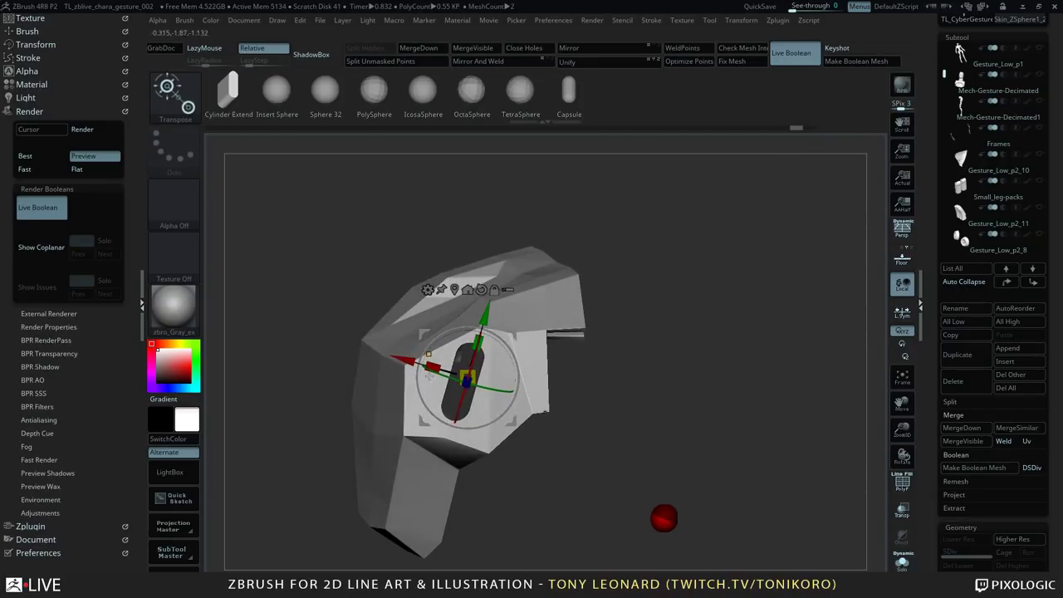
# - Select the cylinder subtool Skin_ZSphere1_3 and shift it relative to the plate to make the slot cut a shallower recess
pyautogui.click(453, 289)
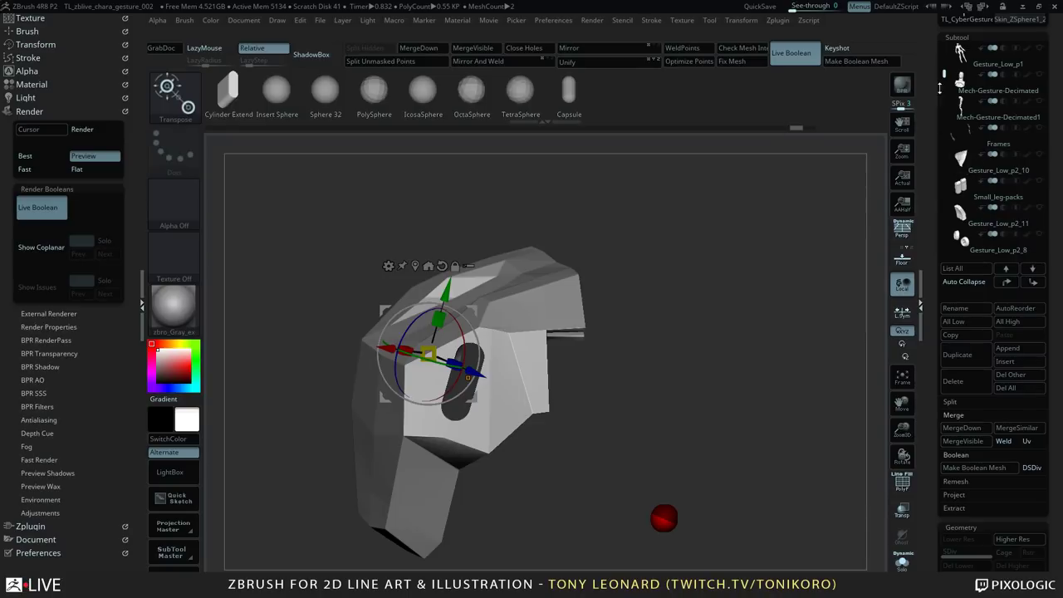
pyautogui.moveTo(943, 75); pyautogui.dragTo(940, 233)
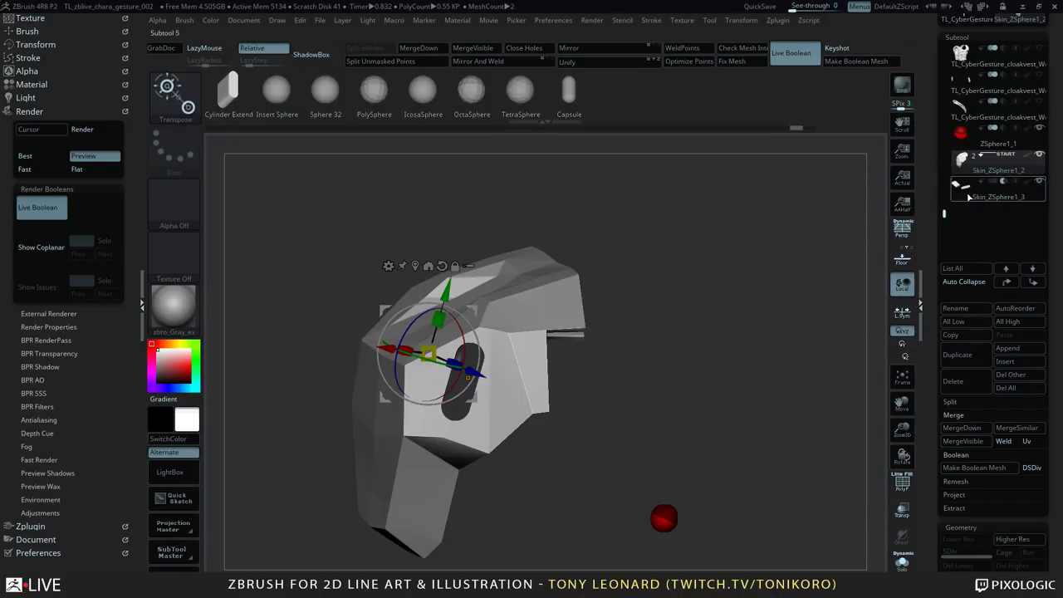
pyautogui.click(998, 197)
pyautogui.moveTo(491, 333); pyautogui.dragTo(478, 326)
pyautogui.moveTo(445, 331); pyautogui.dragTo(373, 348, button='right')
pyautogui.moveTo(412, 355); pyautogui.dragTo(377, 326)
pyautogui.moveTo(377, 326); pyautogui.dragTo(425, 382, button='right')
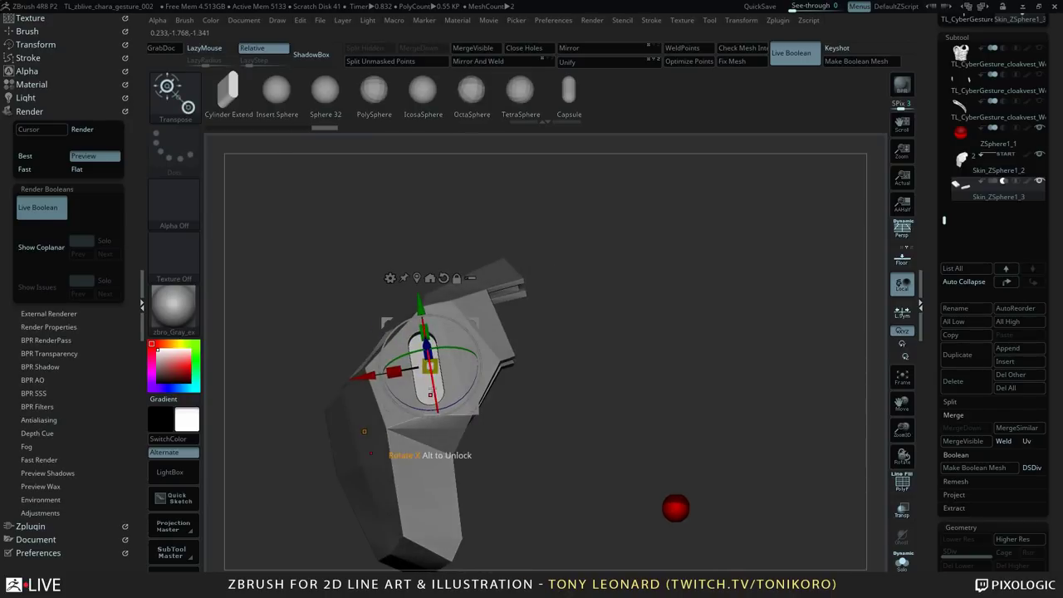
# - Fine-tune the cylinders' placement in the plate and check the recessed slot from several angles
pyautogui.moveTo(636, 394); pyautogui.dragTo(672, 366)
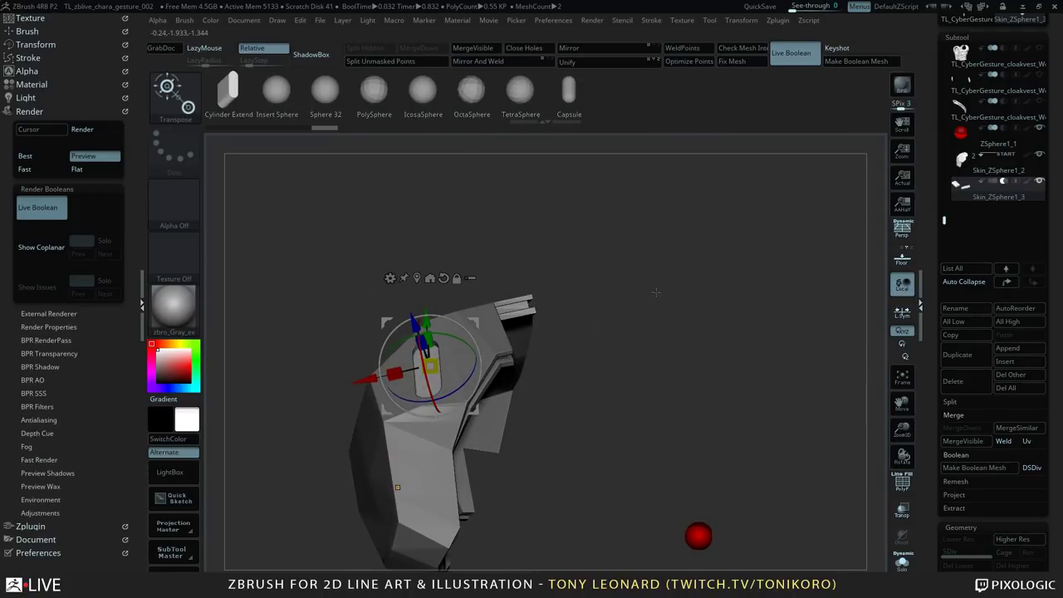
pyautogui.moveTo(683, 332); pyautogui.dragTo(687, 310)
pyautogui.moveTo(398, 325); pyautogui.dragTo(397, 324)
pyautogui.moveTo(702, 485); pyautogui.dragTo(661, 417)
pyautogui.moveTo(635, 355); pyautogui.dragTo(646, 409)
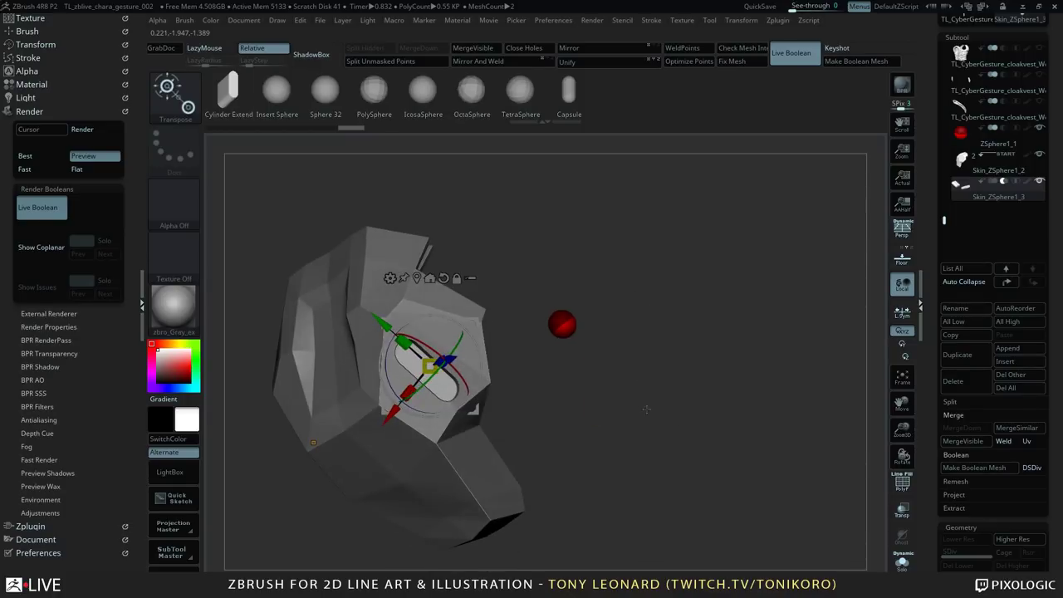
pyautogui.moveTo(657, 458); pyautogui.dragTo(712, 439)
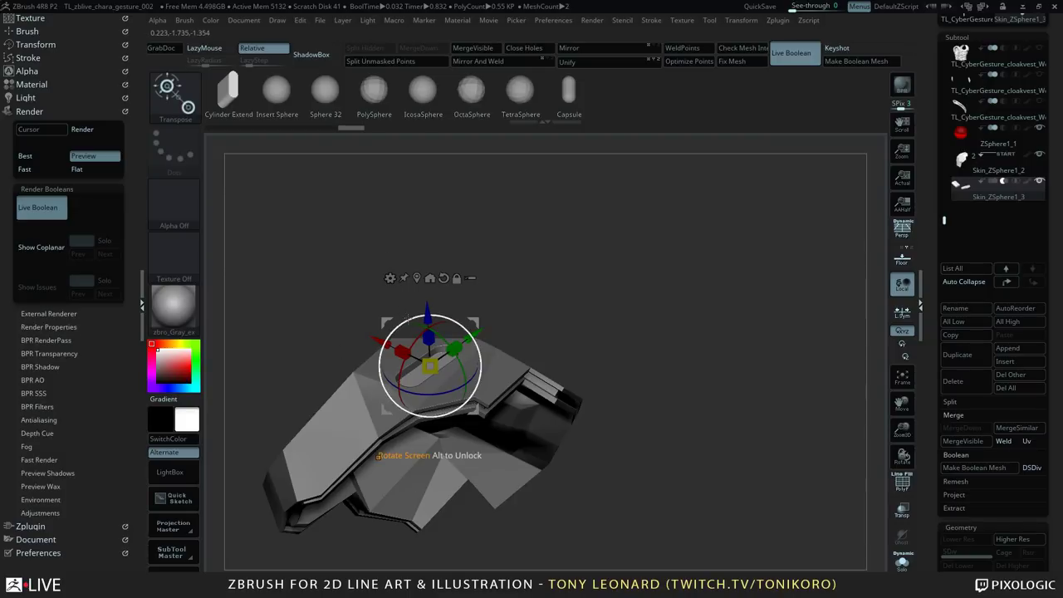
pyautogui.keyDown('alt'); pyautogui.click(378, 457); pyautogui.keyUp('alt')
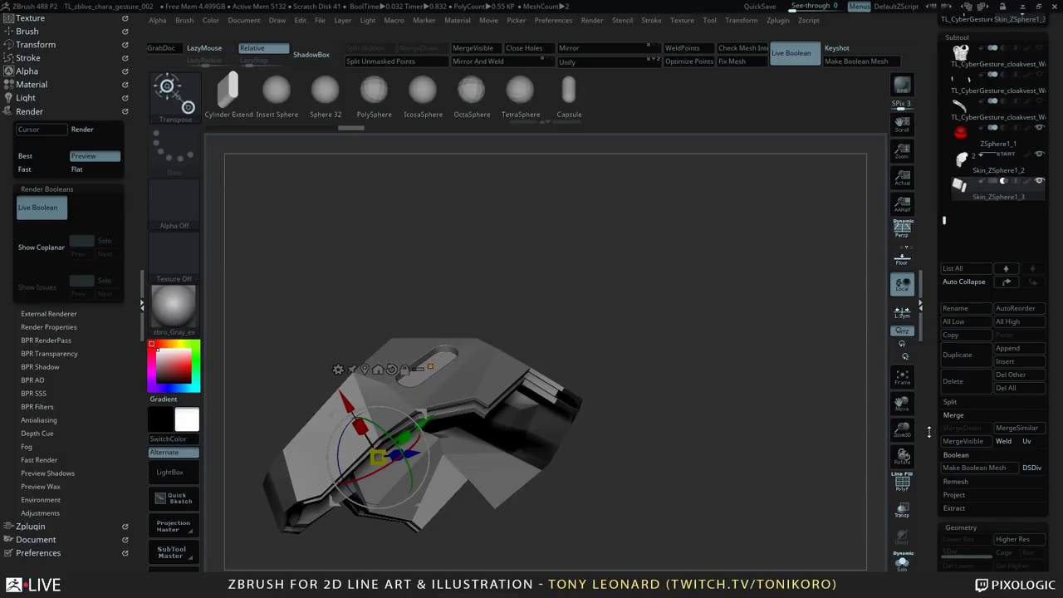
# - Generate a boolean mesh from the plate and its subtracting cylinders, and append the resulting mesh as a new subtool
pyautogui.moveTo(936, 415); pyautogui.dragTo(932, 373)
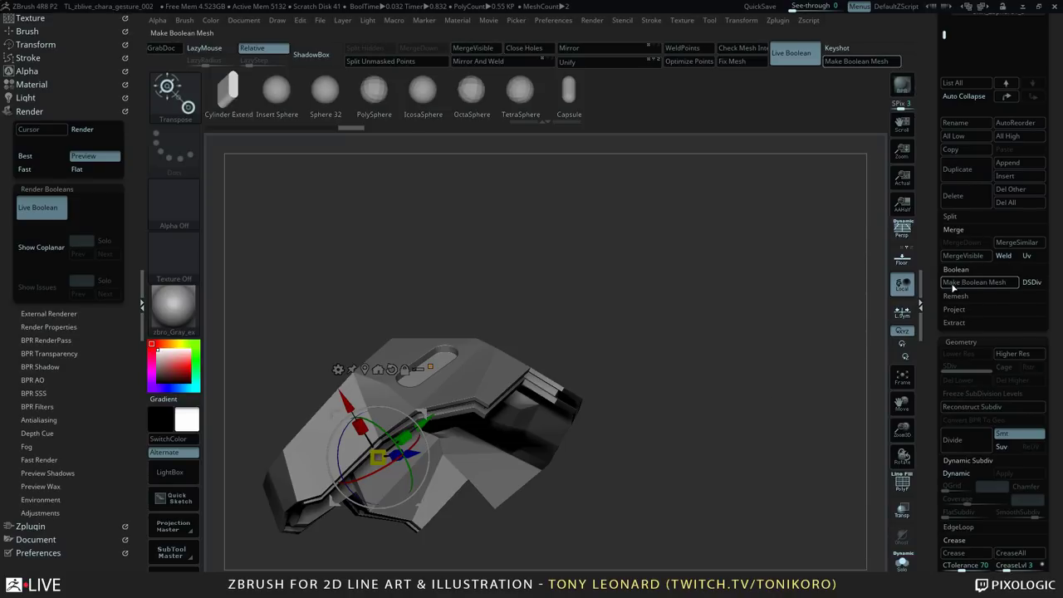
pyautogui.moveTo(931, 53); pyautogui.dragTo(932, 226)
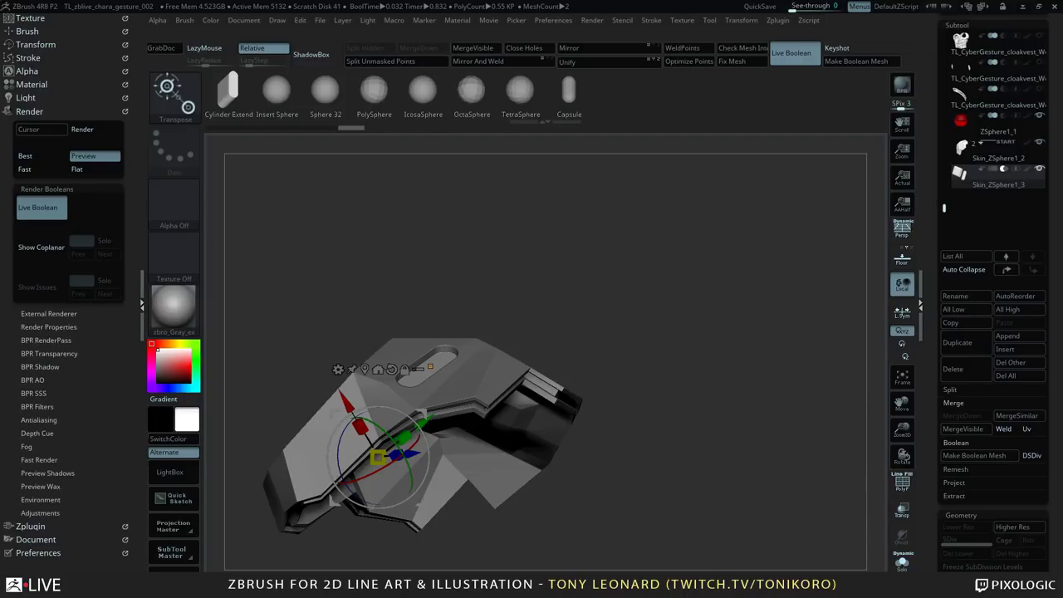
pyautogui.moveTo(879, 351)
pyautogui.mouseDown()
pyautogui.moveTo(717, 439)
pyautogui.moveTo(809, 437)
pyautogui.moveTo(872, 348)
pyautogui.mouseUp()
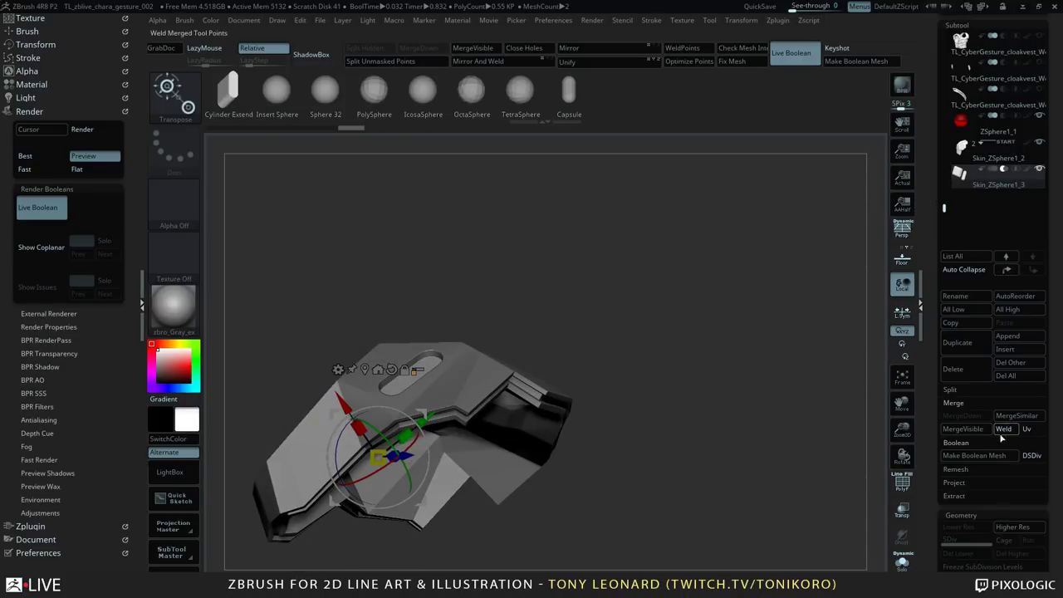
pyautogui.click(975, 455)
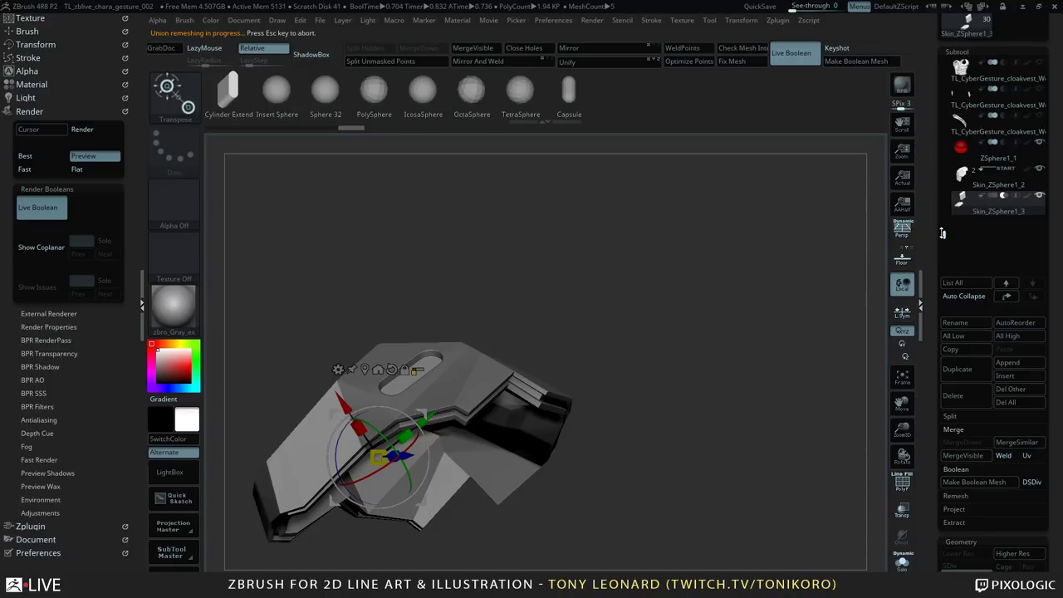
pyautogui.click(1007, 362)
pyautogui.click(691, 432)
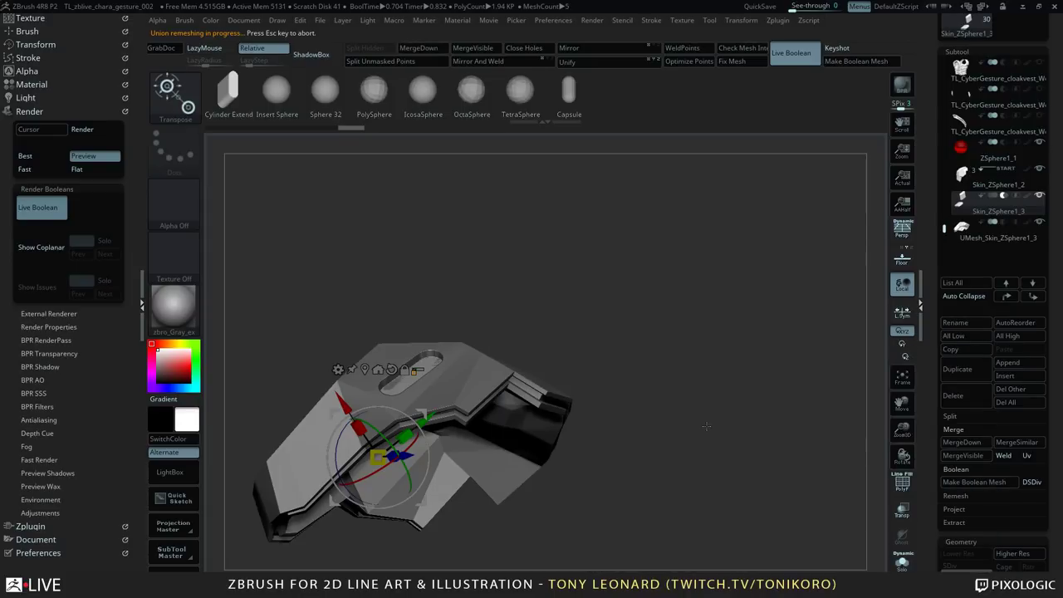
# - Select the UMesh_Skin_ZSphere1_3 subtool and hide the source plate and cylinder subtools to show only the boolean result
pyautogui.click(963, 233)
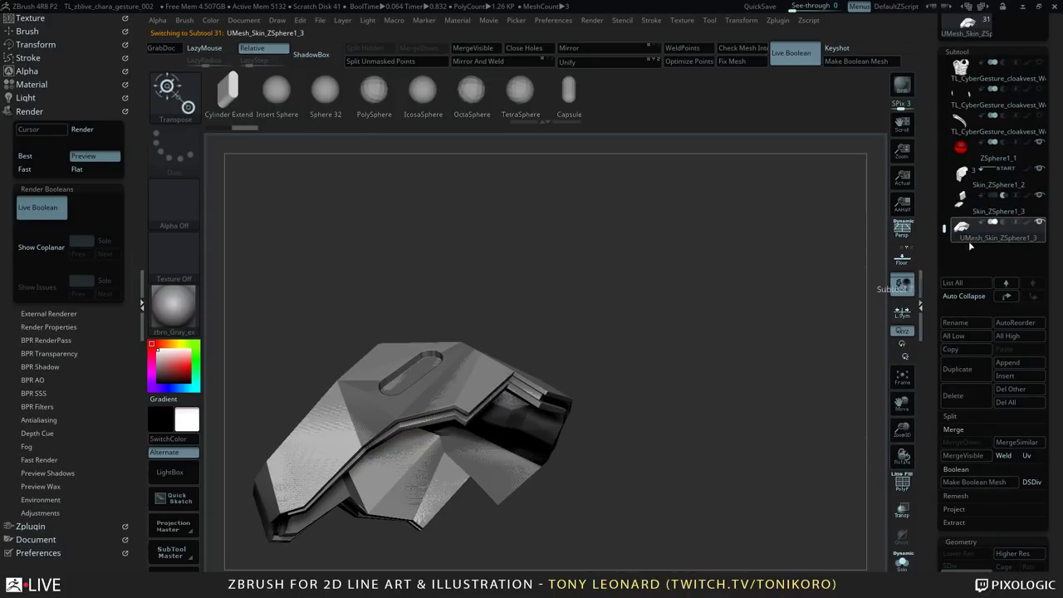
pyautogui.click(901, 284)
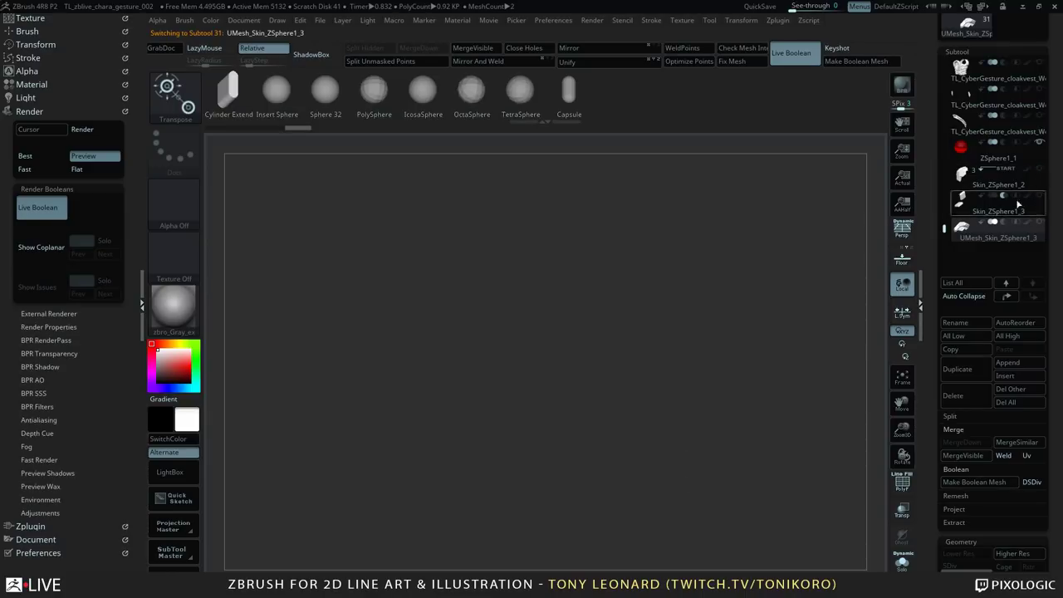
pyautogui.keyDown('alt'); pyautogui.moveTo(722, 480); pyautogui.dragTo(702, 433); pyautogui.keyUp('alt')
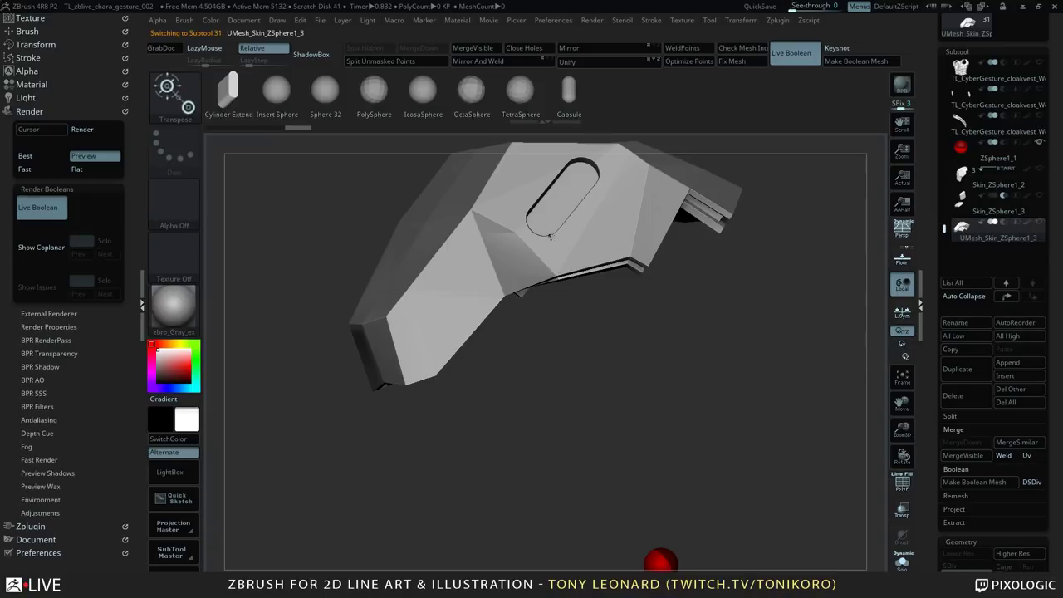
pyautogui.moveTo(616, 294); pyautogui.dragTo(718, 359)
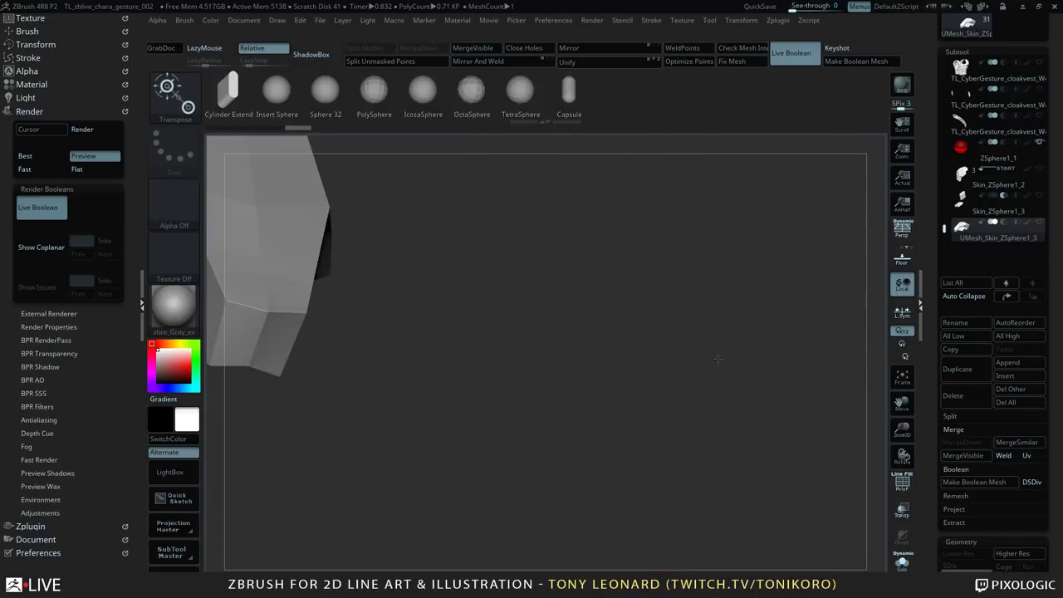
pyautogui.keyDown('alt'); pyautogui.moveTo(432, 352); pyautogui.dragTo(774, 480); pyautogui.keyUp('alt')
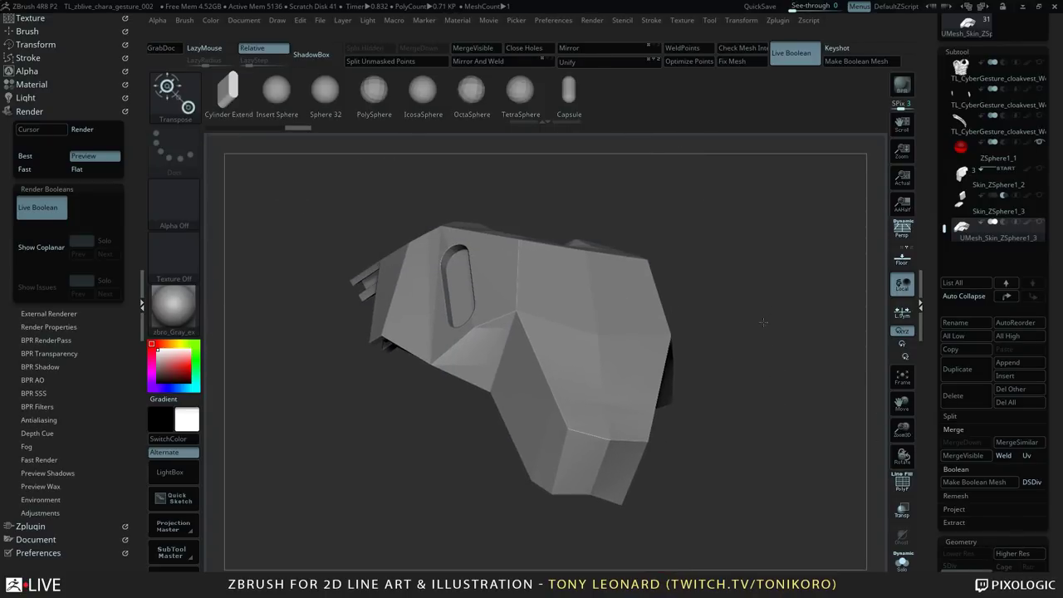
# - Turn on the polyframe display and examine the boolean mesh's topology and polygroups around the slots, outer faces, edges and inner side
pyautogui.hotkey('shift', 'f')
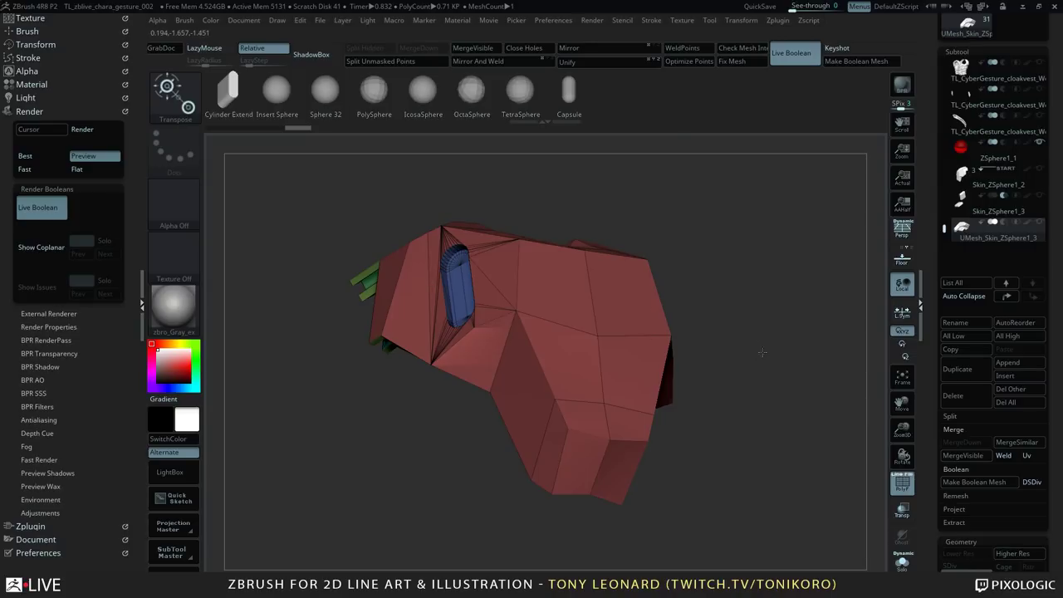
pyautogui.moveTo(762, 352); pyautogui.dragTo(810, 353)
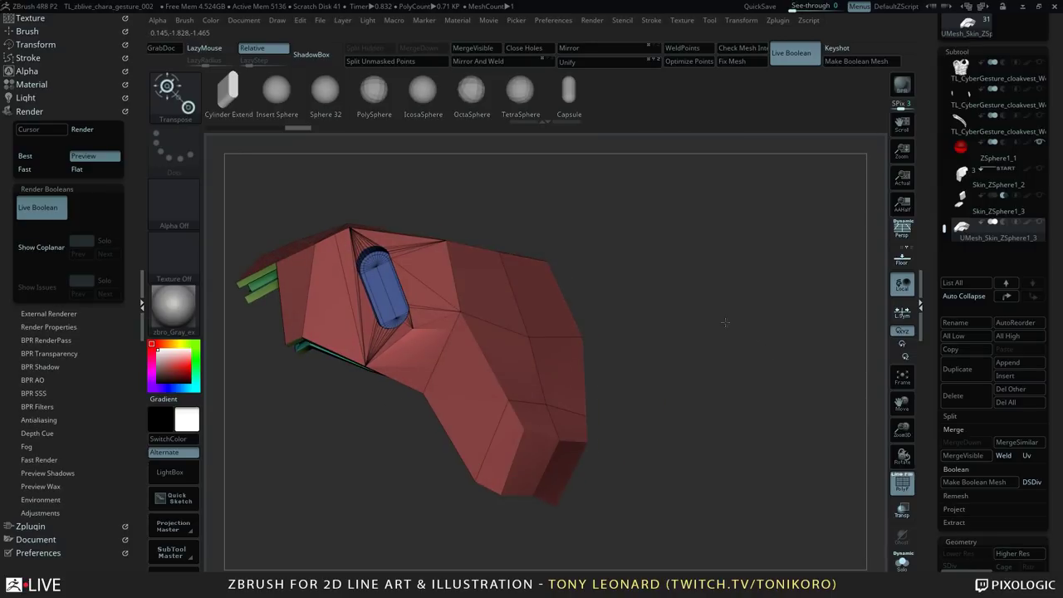
pyautogui.moveTo(725, 322)
pyautogui.mouseDown()
pyautogui.moveTo(714, 326)
pyautogui.moveTo(737, 317)
pyautogui.mouseUp()
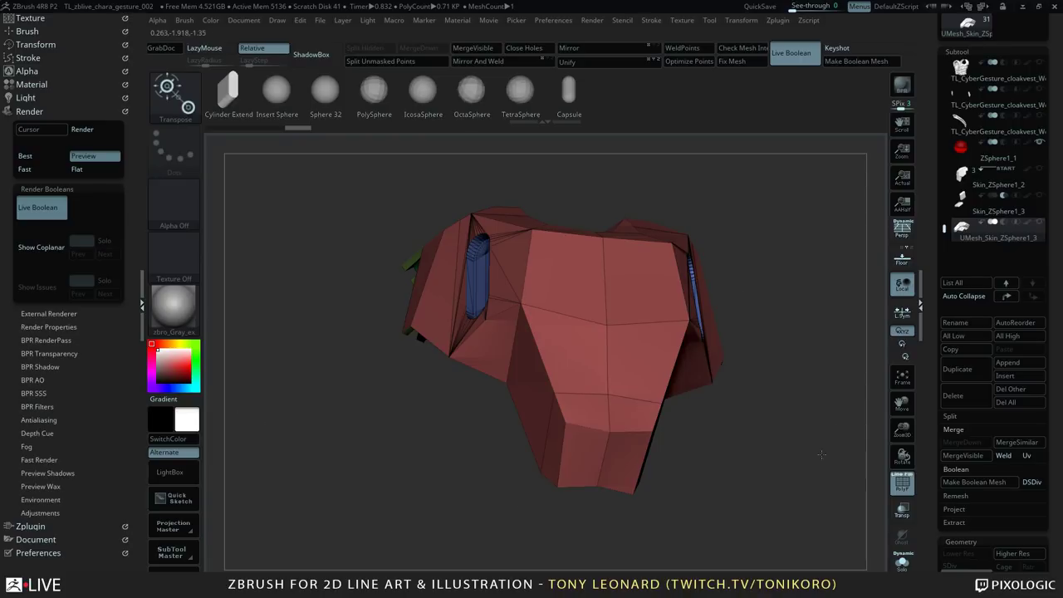
pyautogui.keyDown('alt'); pyautogui.moveTo(819, 462); pyautogui.dragTo(763, 235); pyautogui.keyUp('alt')
pyautogui.moveTo(707, 353); pyautogui.dragTo(751, 419)
pyautogui.moveTo(529, 415)
pyautogui.mouseDown(button='right')
pyautogui.moveTo(761, 441)
pyautogui.moveTo(698, 464)
pyautogui.moveTo(723, 458)
pyautogui.mouseUp(button='right')
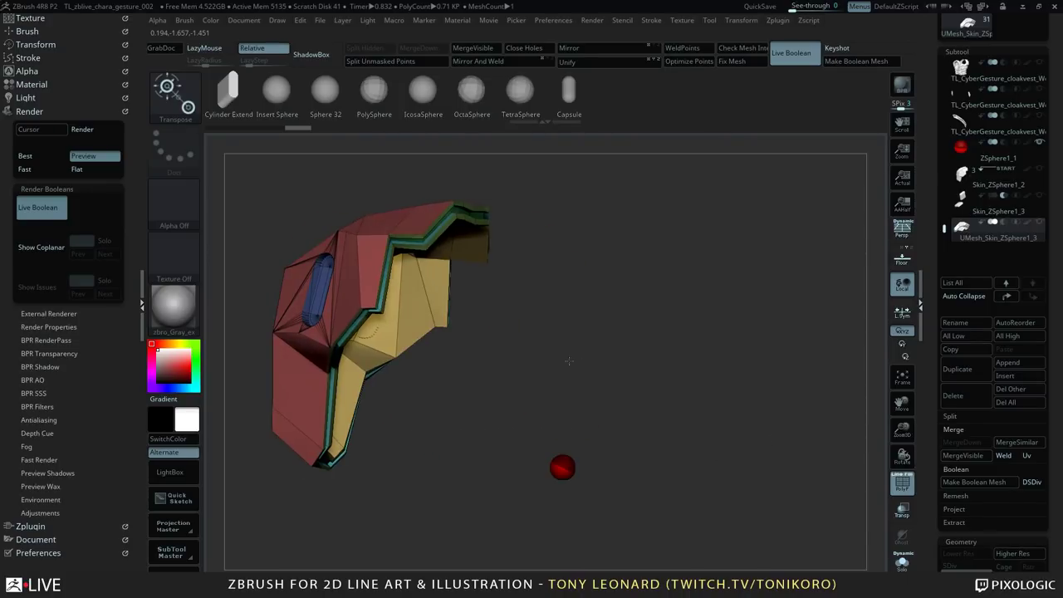
pyautogui.moveTo(562, 467)
pyautogui.mouseDown(button='right')
pyautogui.moveTo(771, 489)
pyautogui.moveTo(602, 473)
pyautogui.mouseUp(button='right')
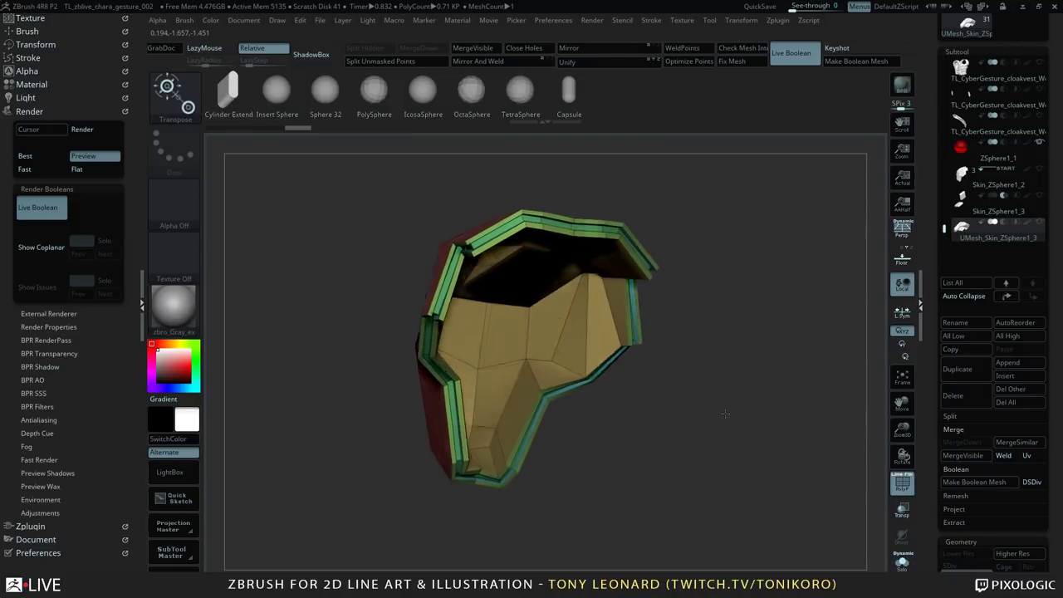
pyautogui.moveTo(725, 413)
pyautogui.mouseDown(button='right')
pyautogui.moveTo(706, 440)
pyautogui.moveTo(739, 418)
pyautogui.mouseUp(button='right')
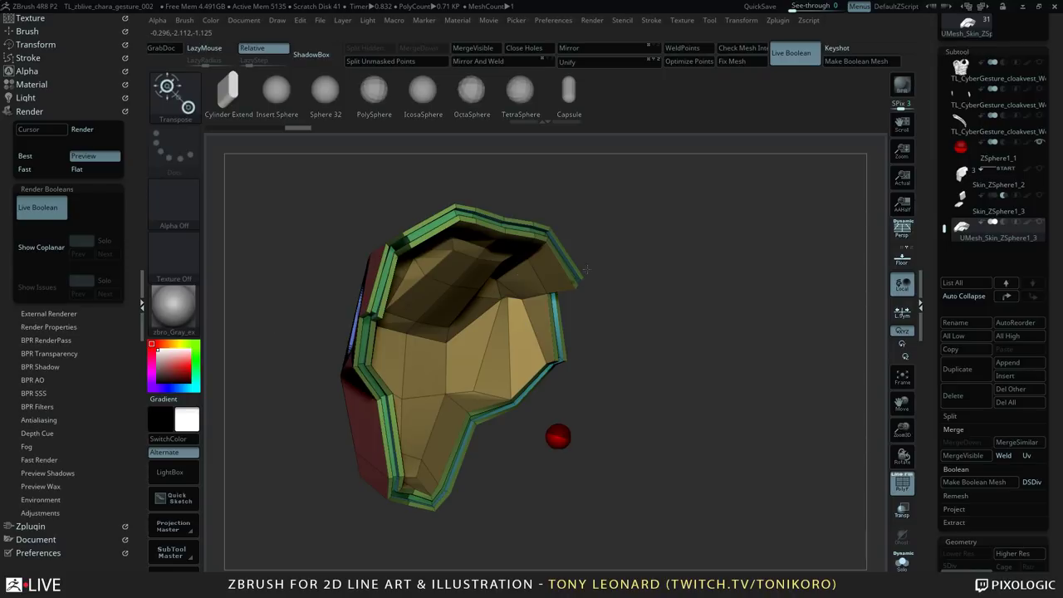
pyautogui.moveTo(582, 342); pyautogui.dragTo(732, 256)
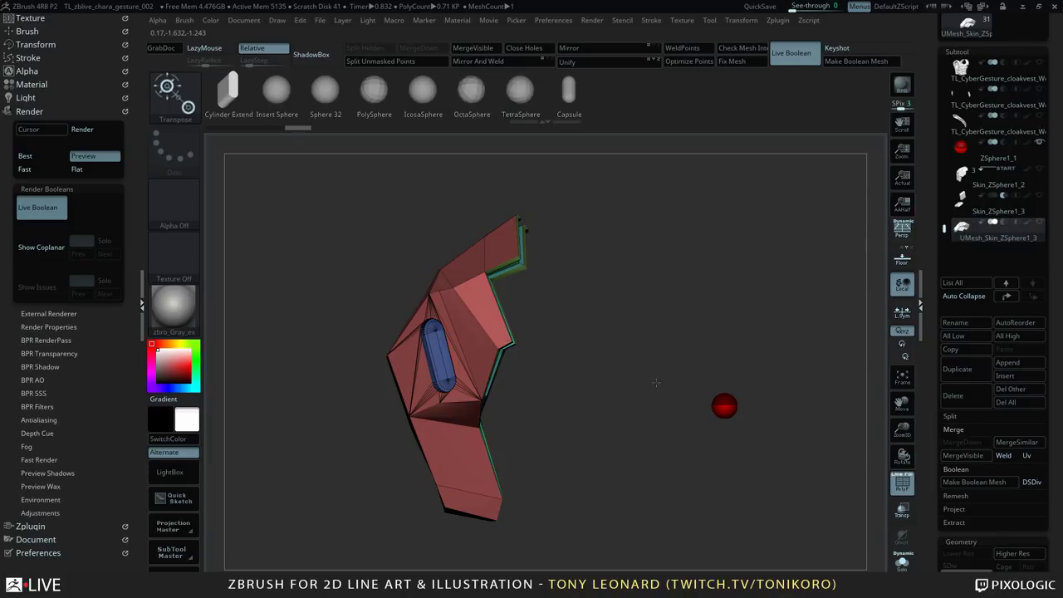
pyautogui.moveTo(655, 383); pyautogui.dragTo(634, 447)
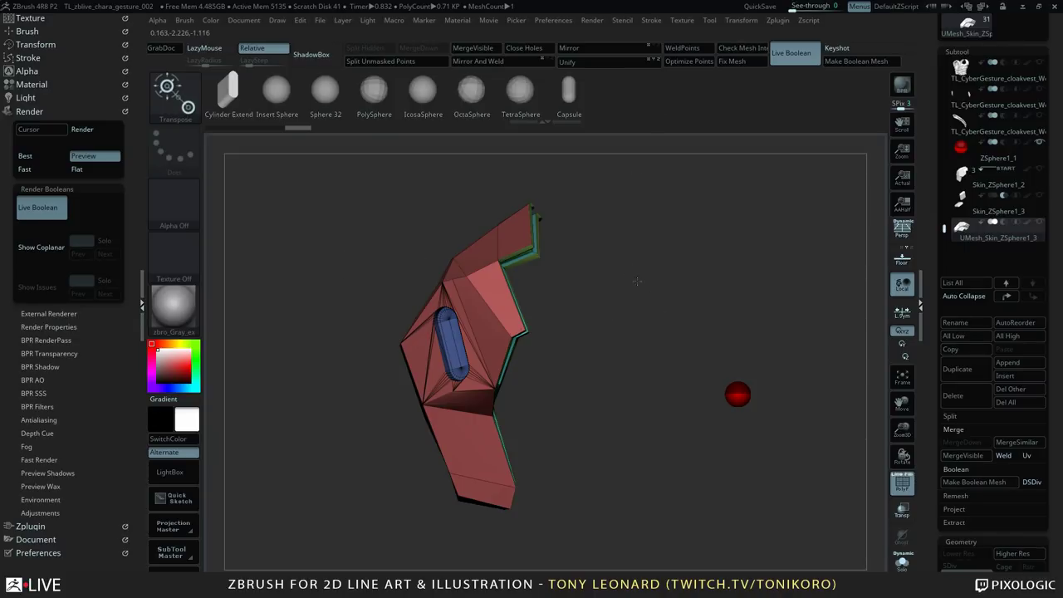
pyautogui.keyDown('alt'); pyautogui.moveTo(646, 284); pyautogui.dragTo(688, 298); pyautogui.keyUp('alt')
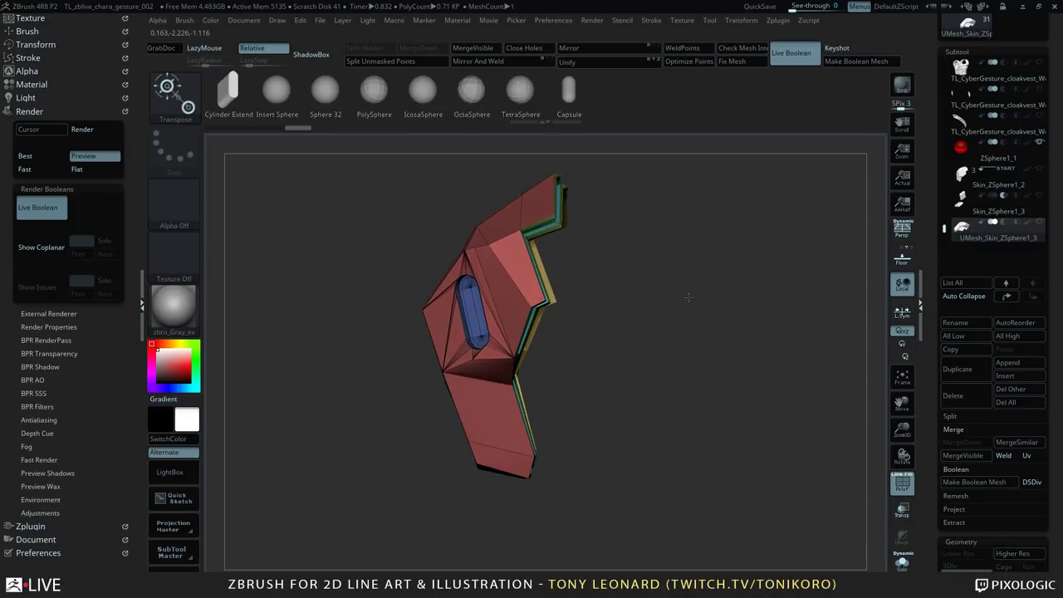